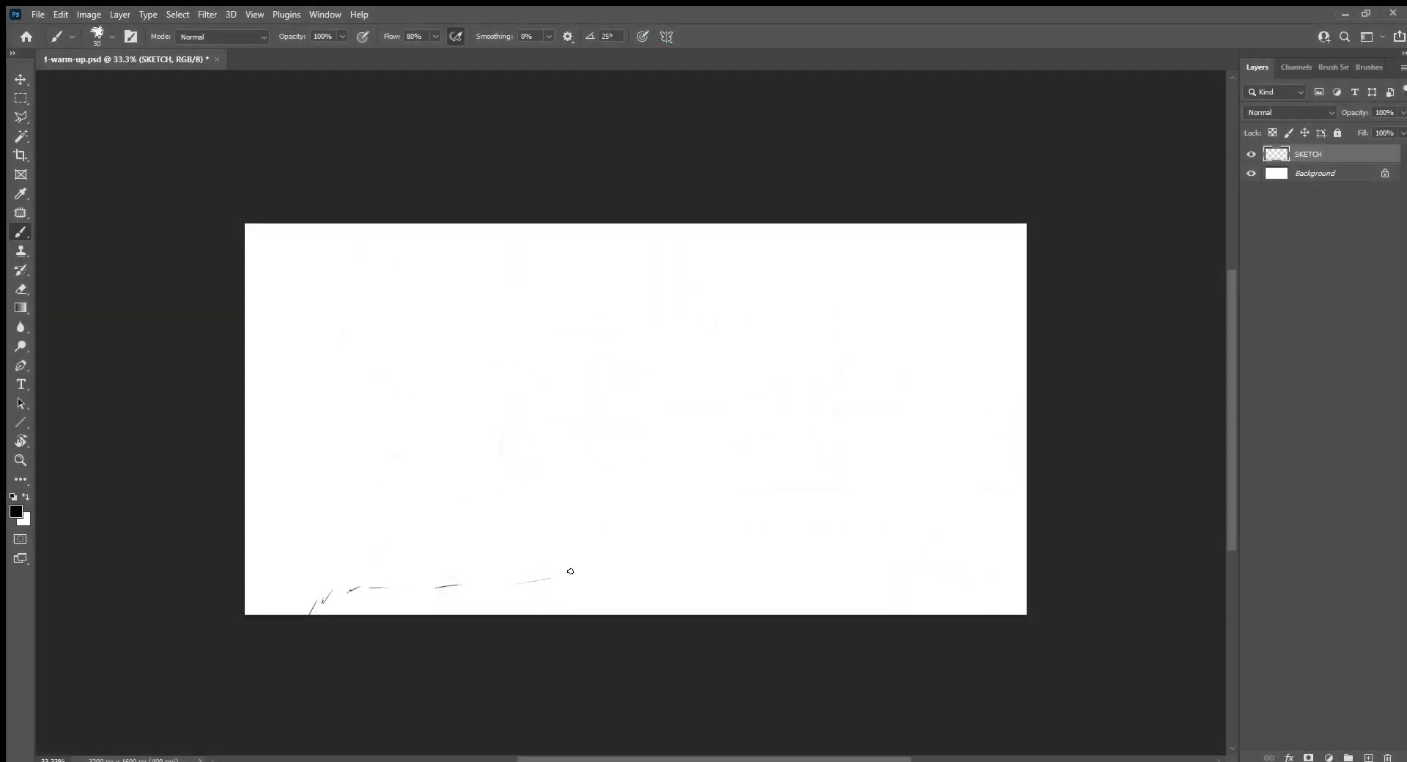
Step: Sketch the long foreground slope, lower ground lines and a small rock with loose brush strokes
{"action": "mouse_move", "coordinate": [1026, 444]}
{"action": "left_mouse_down"}
{"action": "mouse_move", "coordinate": [735, 539]}
{"action": "mouse_move", "coordinate": [529, 580]}
{"action": "left_mouse_up"}
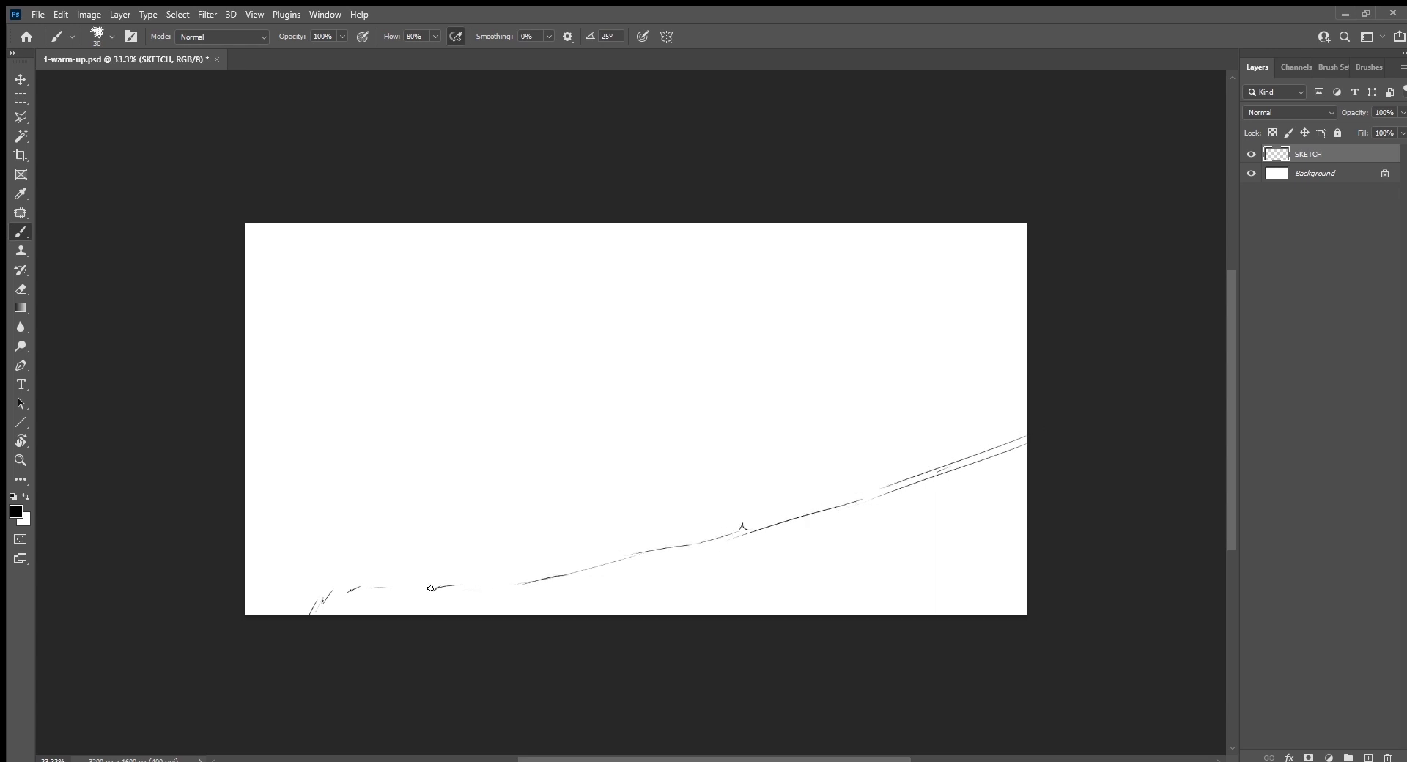
{"action": "mouse_move", "coordinate": [286, 615]}
{"action": "left_mouse_down"}
{"action": "mouse_move", "coordinate": [647, 557]}
{"action": "mouse_move", "coordinate": [1025, 432]}
{"action": "left_mouse_up"}
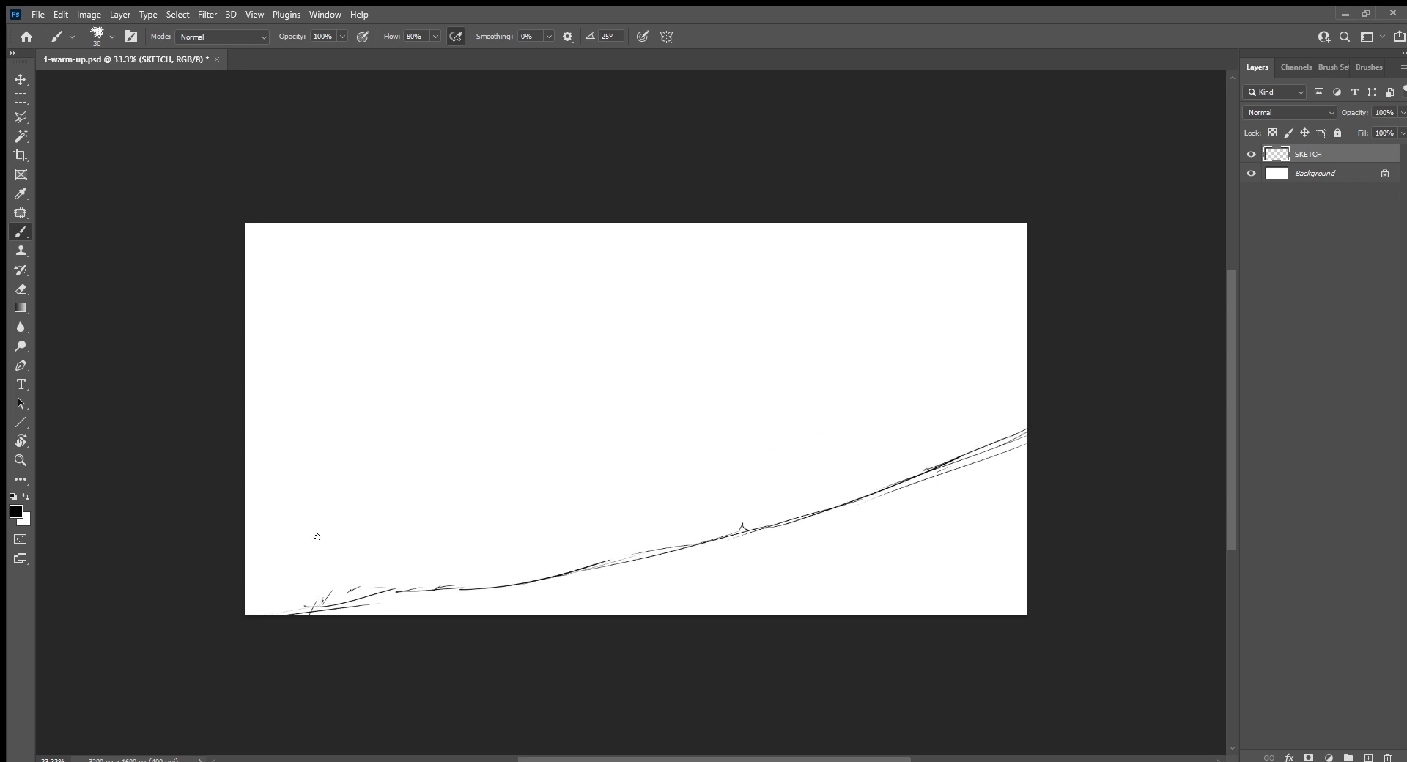
{"action": "left_click_drag", "start_coordinate": [255, 522], "coordinate": [649, 489]}
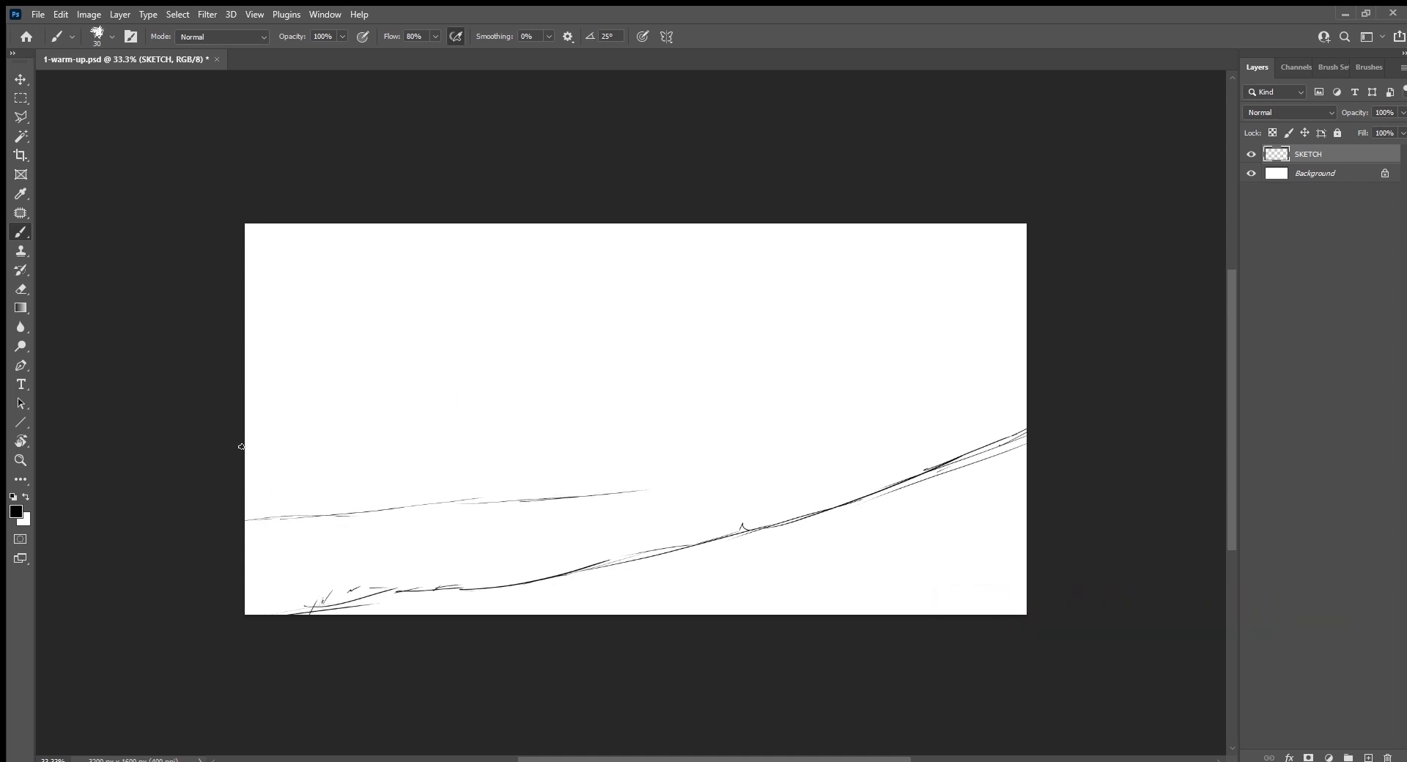
{"action": "mouse_move", "coordinate": [241, 447]}
{"action": "left_mouse_down"}
{"action": "mouse_move", "coordinate": [251, 462]}
{"action": "mouse_move", "coordinate": [321, 455]}
{"action": "mouse_move", "coordinate": [629, 485]}
{"action": "mouse_move", "coordinate": [247, 451]}
{"action": "left_mouse_up"}
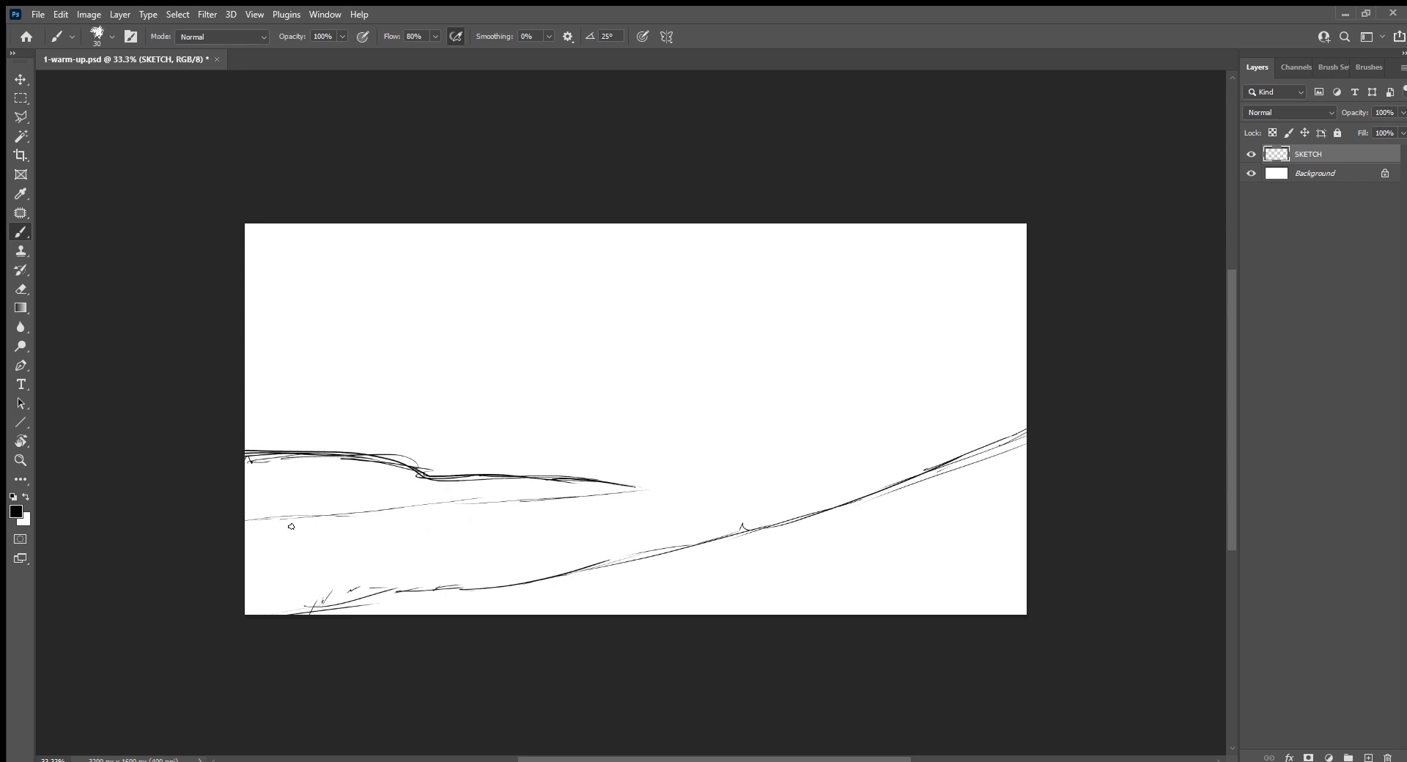
{"action": "mouse_move", "coordinate": [245, 540]}
{"action": "left_mouse_down"}
{"action": "mouse_move", "coordinate": [345, 529]}
{"action": "mouse_move", "coordinate": [271, 551]}
{"action": "mouse_move", "coordinate": [342, 537]}
{"action": "mouse_move", "coordinate": [246, 537]}
{"action": "mouse_move", "coordinate": [339, 543]}
{"action": "left_mouse_up"}
{"action": "mouse_move", "coordinate": [609, 526]}
{"action": "left_mouse_down"}
{"action": "mouse_move", "coordinate": [551, 535]}
{"action": "mouse_move", "coordinate": [583, 550]}
{"action": "mouse_move", "coordinate": [629, 540]}
{"action": "left_mouse_up"}
{"action": "mouse_move", "coordinate": [692, 505]}
{"action": "left_mouse_down"}
{"action": "mouse_move", "coordinate": [650, 510]}
{"action": "mouse_move", "coordinate": [733, 511]}
{"action": "mouse_move", "coordinate": [707, 516]}
{"action": "left_mouse_up"}
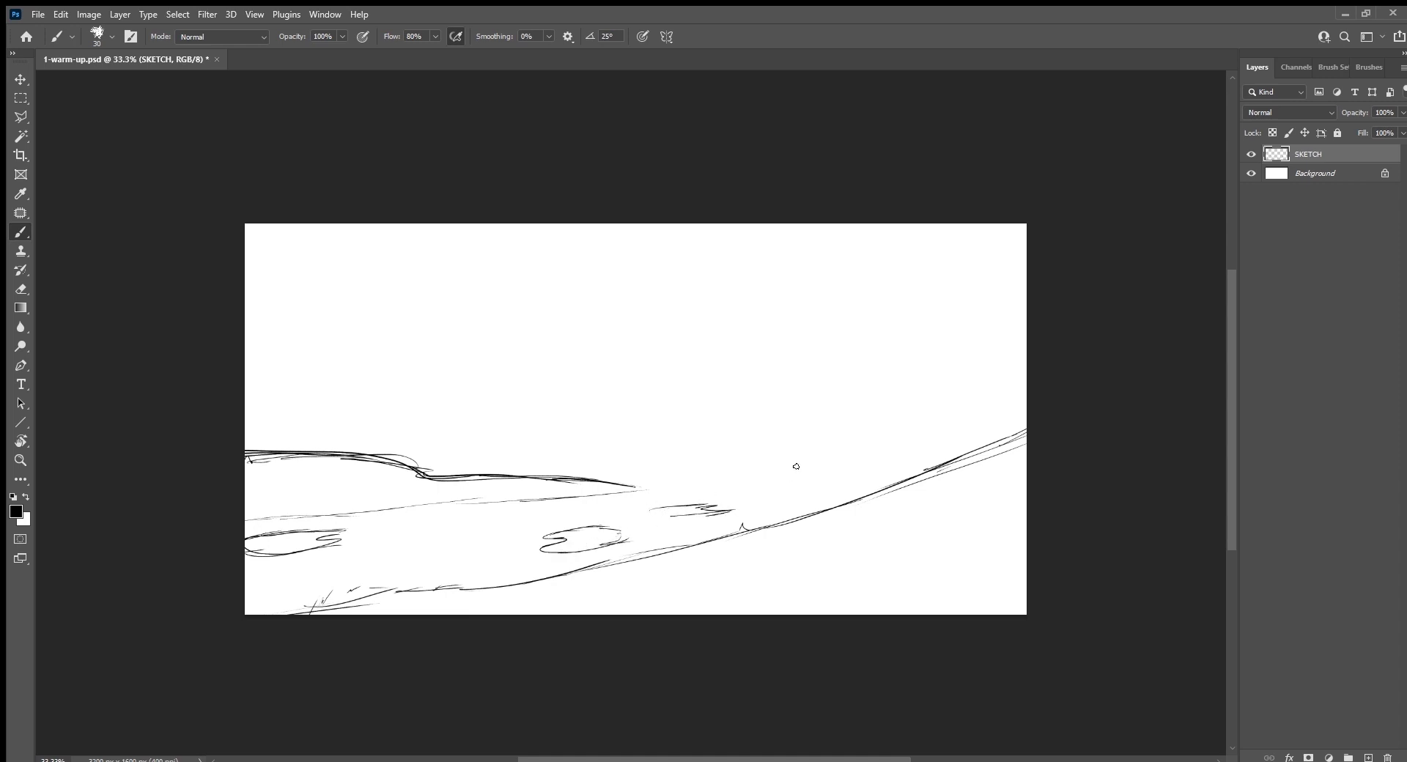
Step: Draw the rising distant ground line, long horizon lines and far hills across the canvas
{"action": "mouse_move", "coordinate": [682, 467]}
{"action": "left_mouse_down"}
{"action": "mouse_move", "coordinate": [828, 437]}
{"action": "mouse_move", "coordinate": [964, 432]}
{"action": "left_mouse_up"}
{"action": "left_click_drag", "start_coordinate": [843, 434], "coordinate": [919, 431]}
{"action": "mouse_move", "coordinate": [722, 464]}
{"action": "left_mouse_down"}
{"action": "mouse_move", "coordinate": [642, 470]}
{"action": "mouse_move", "coordinate": [828, 451]}
{"action": "left_mouse_up"}
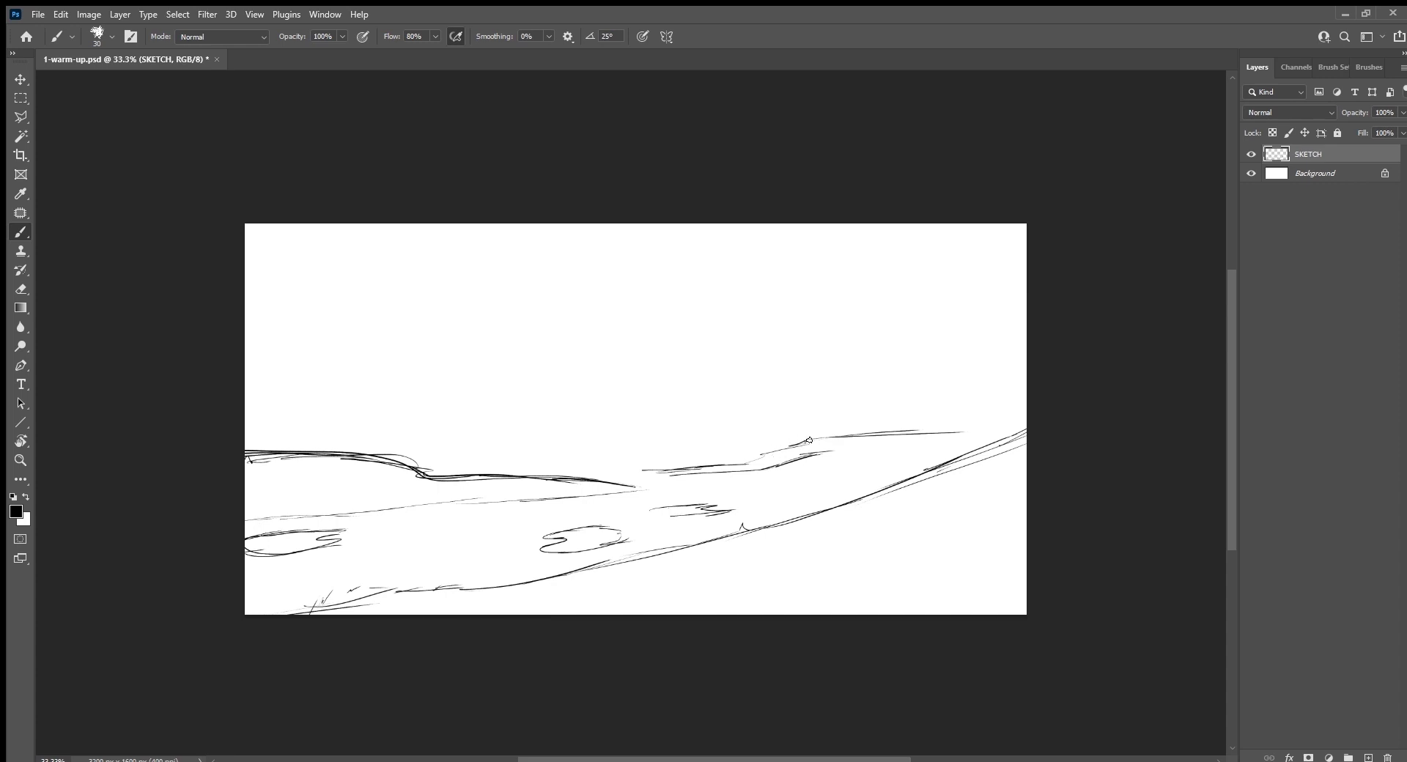
{"action": "left_click_drag", "start_coordinate": [788, 441], "coordinate": [535, 431]}
{"action": "left_click_drag", "start_coordinate": [654, 443], "coordinate": [473, 430]}
{"action": "left_click_drag", "start_coordinate": [248, 411], "coordinate": [786, 440]}
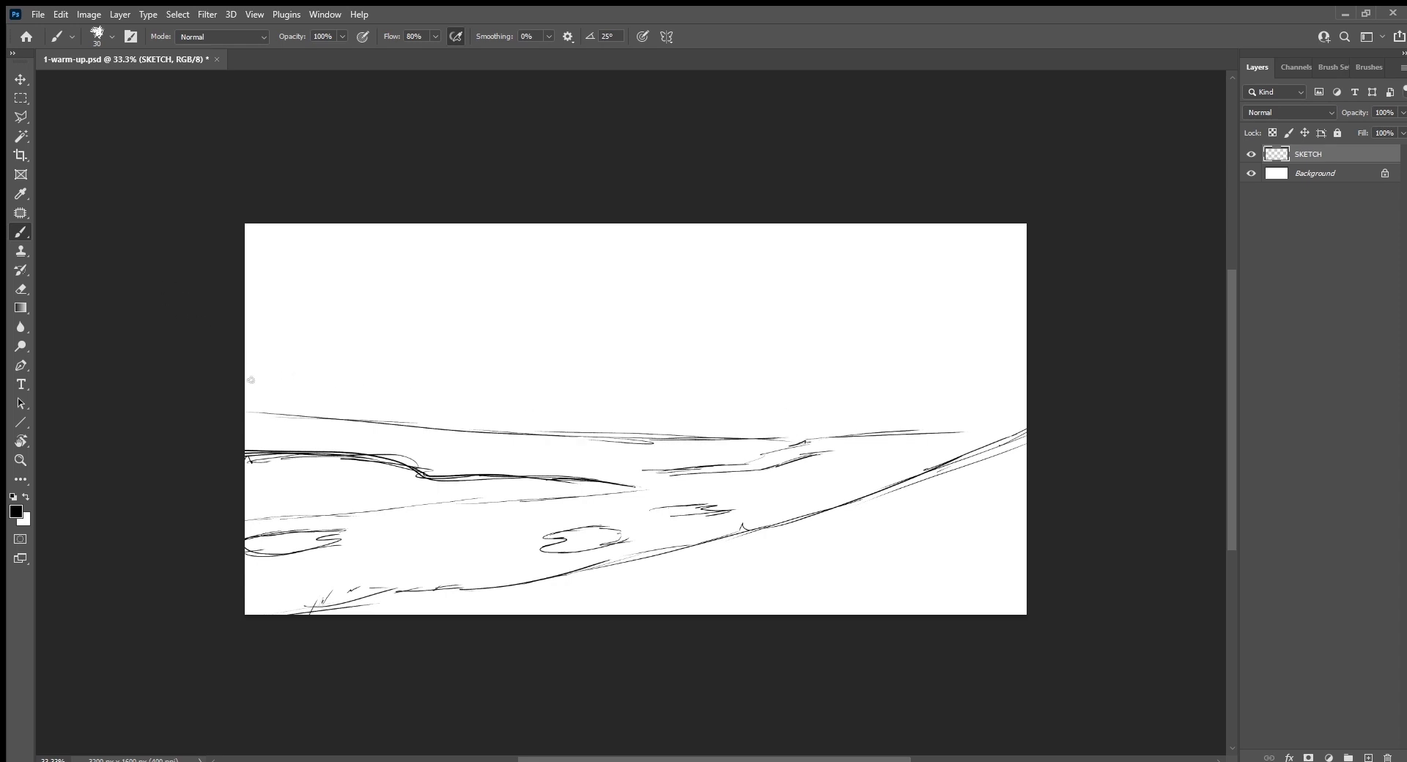
{"action": "mouse_move", "coordinate": [247, 364]}
{"action": "left_mouse_down"}
{"action": "mouse_move", "coordinate": [575, 411]}
{"action": "mouse_move", "coordinate": [989, 422]}
{"action": "mouse_move", "coordinate": [1126, 408]}
{"action": "left_mouse_up"}
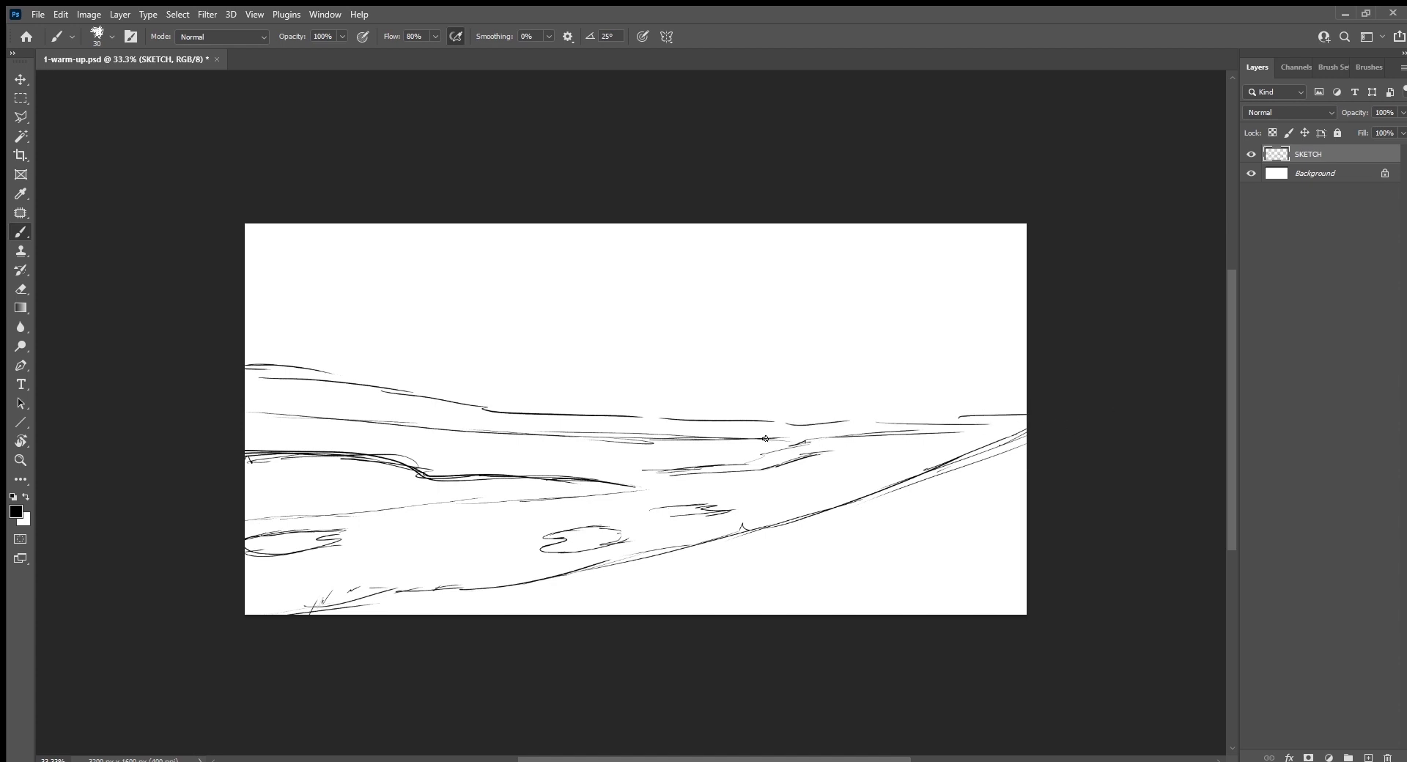
Step: Erase the messy right-hand horizon lines and redraw them darker toward the right edge
{"action": "key", "text": "e"}
{"action": "mouse_move", "coordinate": [809, 432]}
{"action": "left_mouse_down"}
{"action": "mouse_move", "coordinate": [798, 442]}
{"action": "mouse_move", "coordinate": [921, 431]}
{"action": "left_mouse_up"}
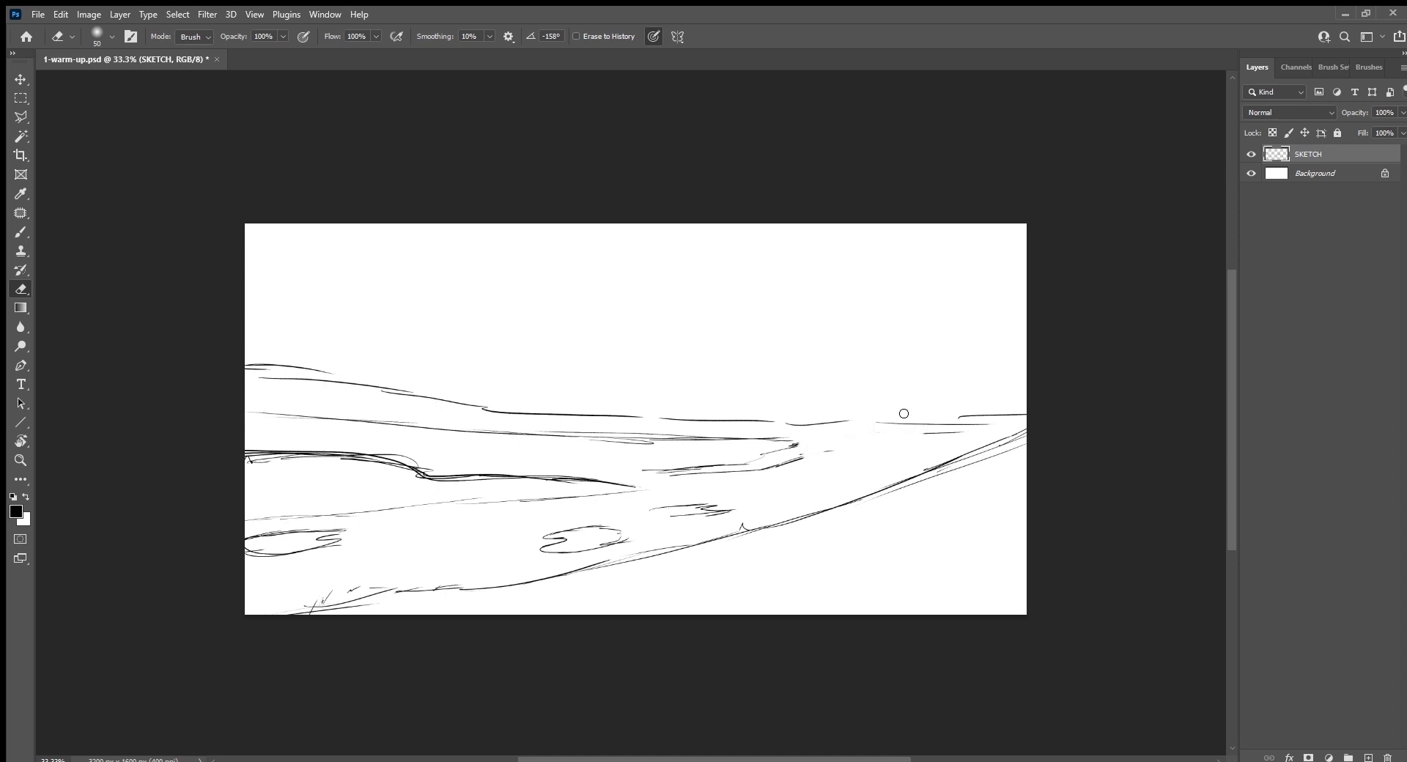
{"action": "key", "text": "b"}
{"action": "left_click_drag", "start_coordinate": [795, 459], "coordinate": [1082, 425]}
{"action": "left_click_drag", "start_coordinate": [875, 419], "coordinate": [1095, 400]}
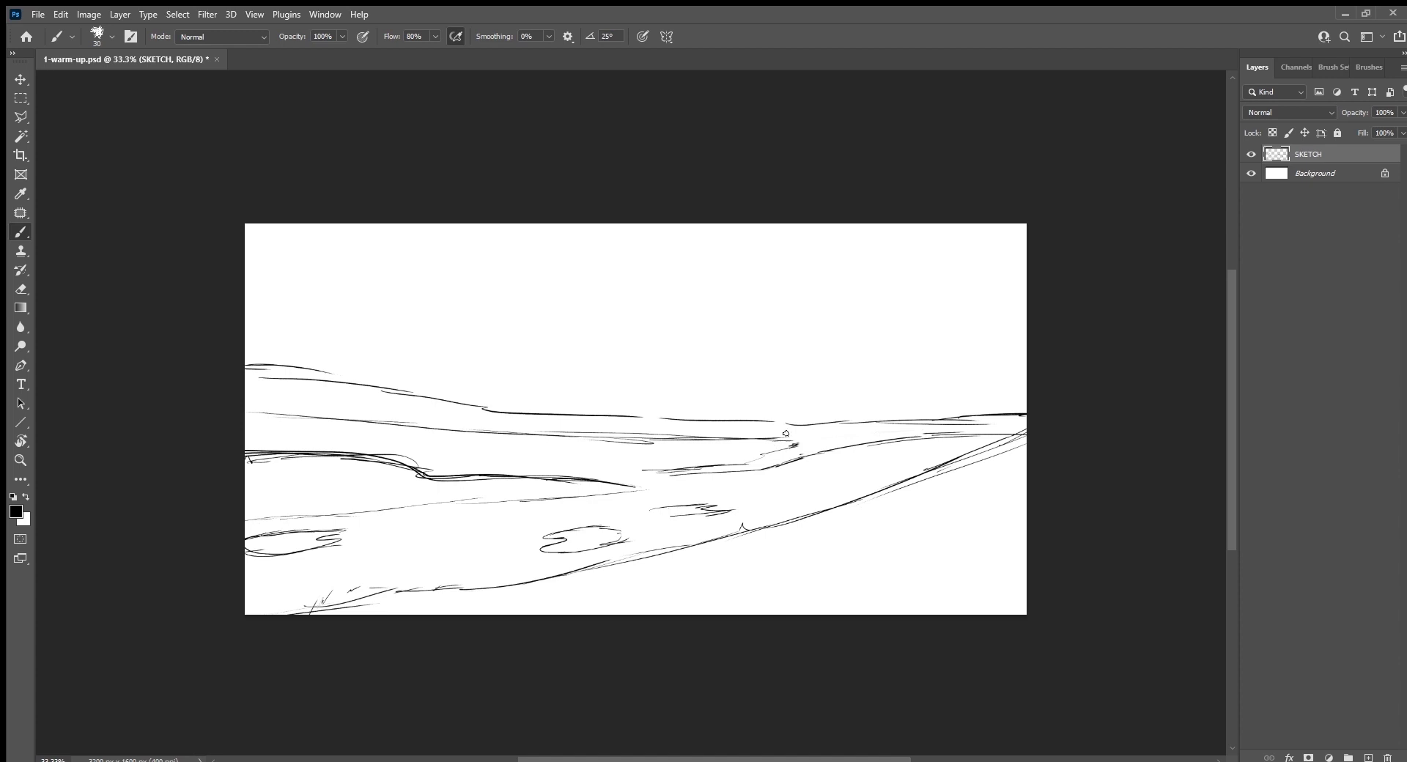
{"action": "left_click_drag", "start_coordinate": [795, 439], "coordinate": [780, 449]}
Step: Add faint texture strokes to the middle ground and start a pillar at the bottom left
{"action": "mouse_move", "coordinate": [371, 544]}
{"action": "left_mouse_down"}
{"action": "mouse_move", "coordinate": [466, 530]}
{"action": "mouse_move", "coordinate": [521, 541]}
{"action": "left_mouse_up"}
{"action": "left_click_drag", "start_coordinate": [801, 483], "coordinate": [852, 475]}
{"action": "mouse_move", "coordinate": [800, 492]}
{"action": "left_mouse_down"}
{"action": "mouse_move", "coordinate": [849, 485]}
{"action": "mouse_move", "coordinate": [865, 444]}
{"action": "mouse_move", "coordinate": [991, 435]}
{"action": "mouse_move", "coordinate": [780, 460]}
{"action": "left_mouse_up"}
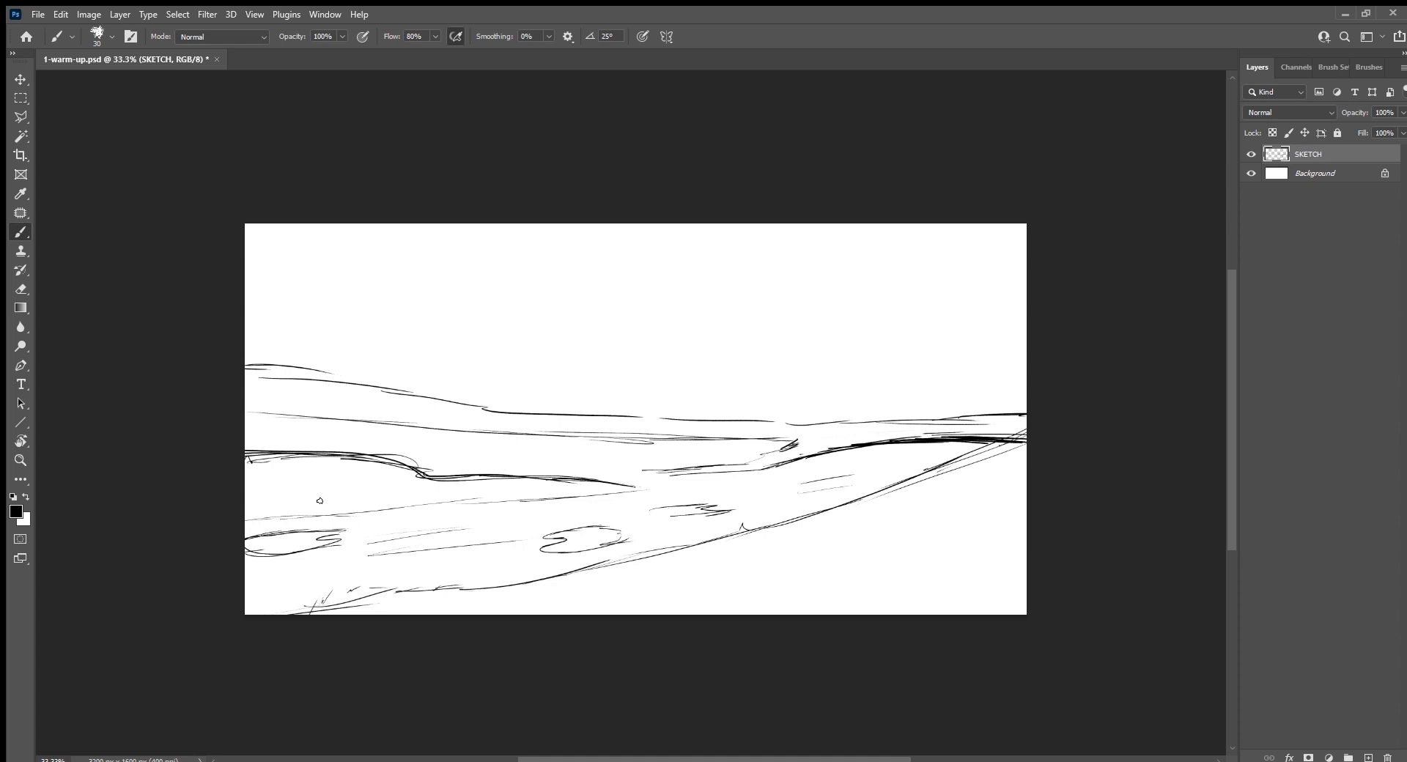
{"action": "mouse_move", "coordinate": [314, 616]}
{"action": "left_mouse_down"}
{"action": "mouse_move", "coordinate": [320, 258]}
{"action": "mouse_move", "coordinate": [319, 615]}
{"action": "left_mouse_up"}
Step: Build the tall left pillar with vertical strokes, then start the mountain's base and upper right ridge
{"action": "left_click_drag", "start_coordinate": [310, 615], "coordinate": [302, 217]}
{"action": "left_click_drag", "start_coordinate": [245, 322], "coordinate": [274, 220]}
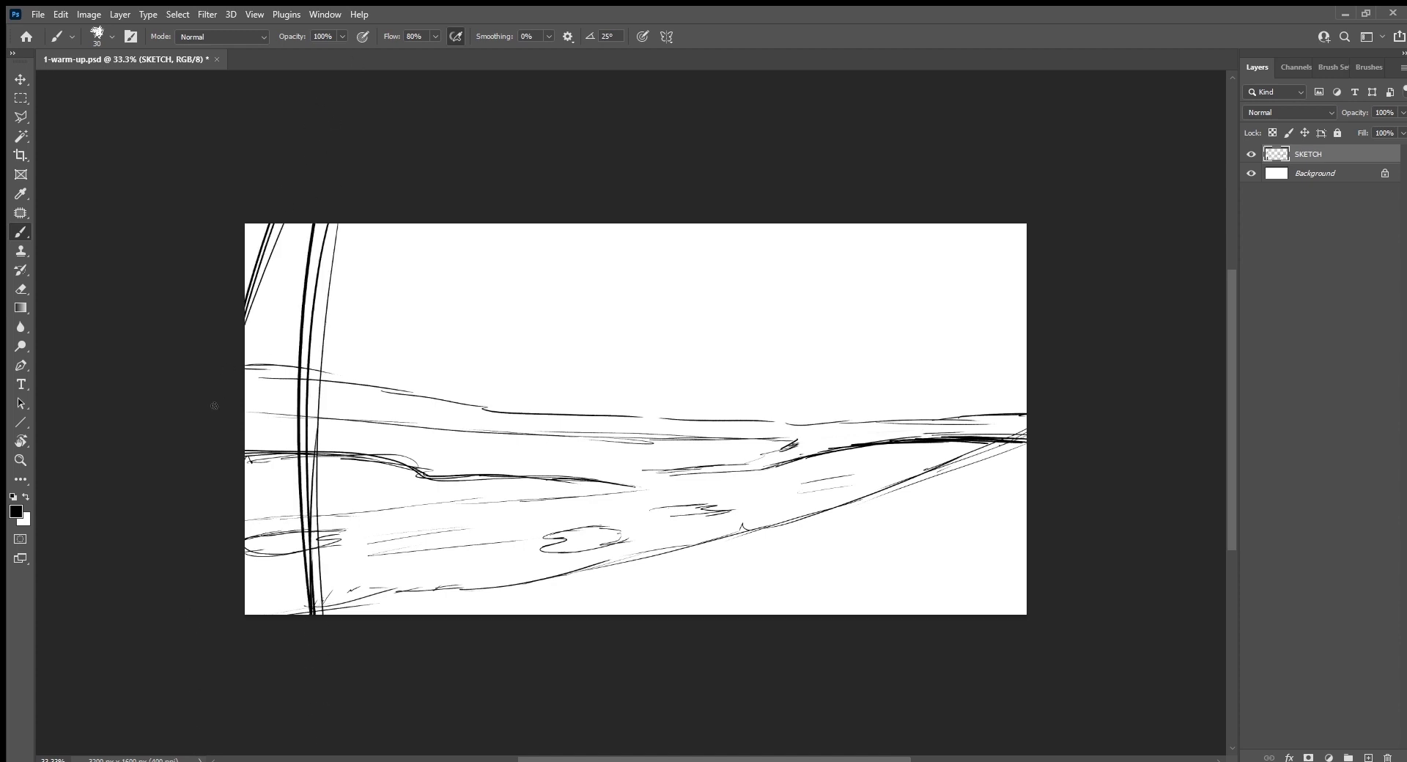
{"action": "mouse_move", "coordinate": [245, 268]}
{"action": "left_mouse_down"}
{"action": "mouse_move", "coordinate": [257, 220]}
{"action": "mouse_move", "coordinate": [297, 616]}
{"action": "left_mouse_up"}
{"action": "left_click_drag", "start_coordinate": [306, 615], "coordinate": [291, 220]}
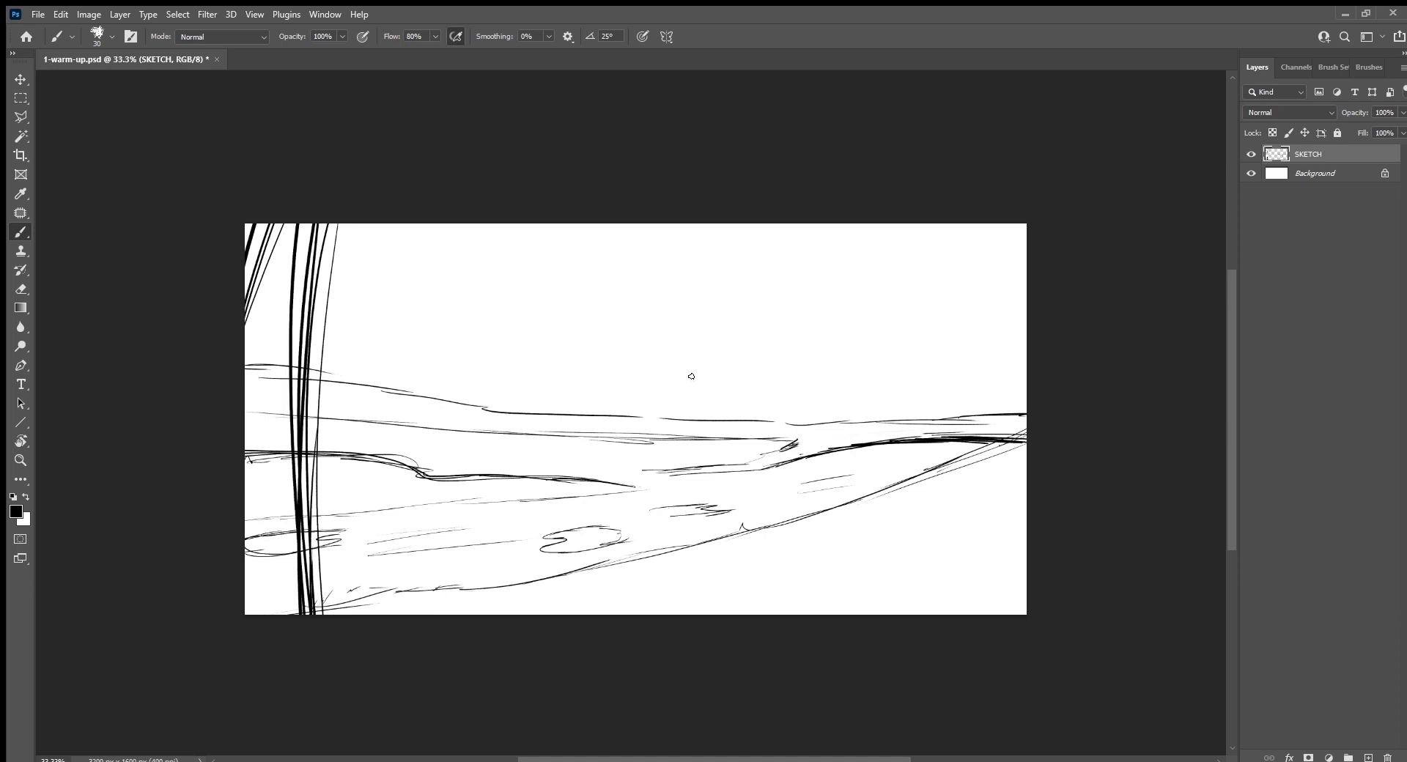
{"action": "mouse_move", "coordinate": [750, 396]}
{"action": "left_mouse_down"}
{"action": "mouse_move", "coordinate": [758, 412]}
{"action": "mouse_move", "coordinate": [680, 354]}
{"action": "mouse_move", "coordinate": [768, 411]}
{"action": "mouse_move", "coordinate": [852, 415]}
{"action": "left_mouse_up"}
{"action": "left_click_drag", "start_coordinate": [681, 353], "coordinate": [515, 307]}
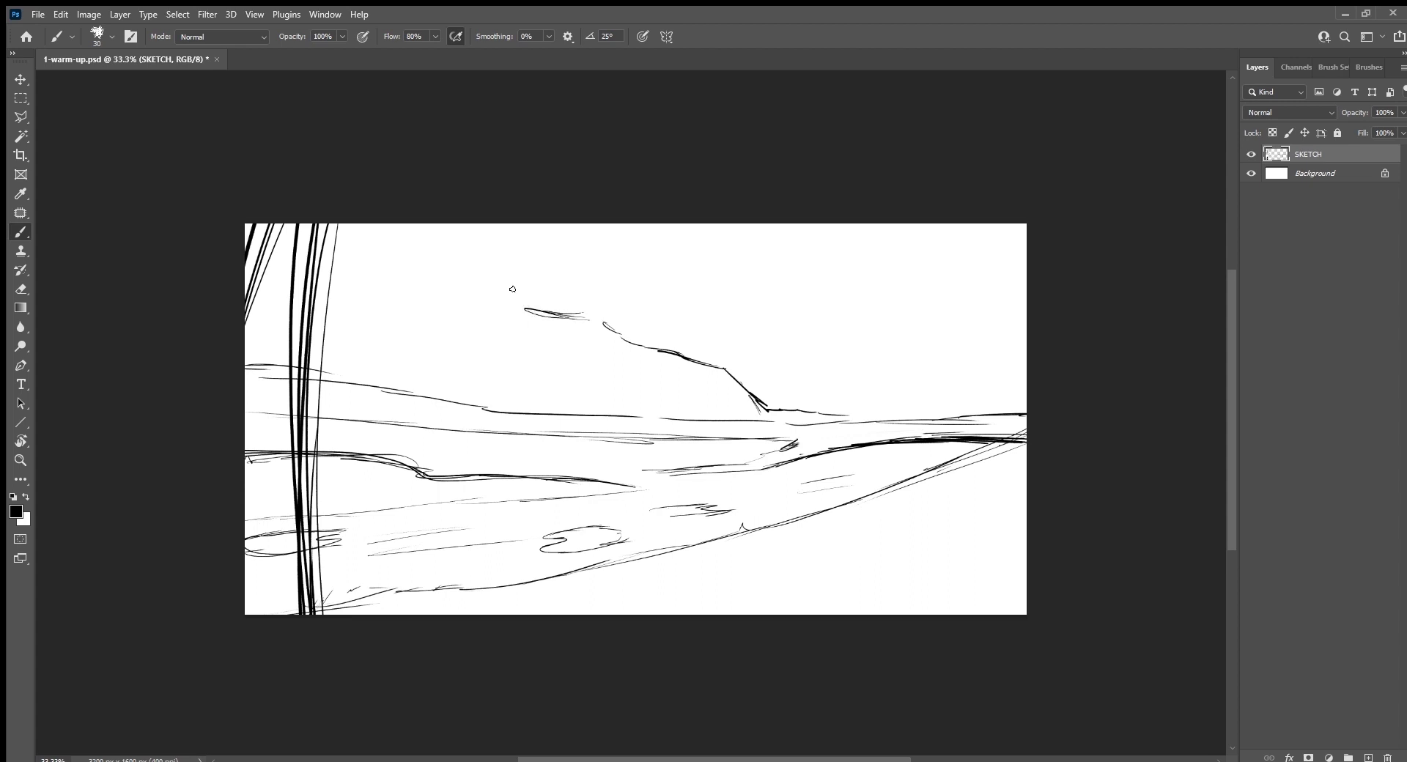
Step: Trace the mountain's peak, left slope and right ridge, and add a thin crystal pillar beside it
{"action": "mouse_move", "coordinate": [528, 310]}
{"action": "left_mouse_down"}
{"action": "mouse_move", "coordinate": [434, 374]}
{"action": "mouse_move", "coordinate": [338, 381]}
{"action": "left_mouse_up"}
{"action": "mouse_move", "coordinate": [485, 337]}
{"action": "left_mouse_down"}
{"action": "mouse_move", "coordinate": [542, 310]}
{"action": "mouse_move", "coordinate": [613, 328]}
{"action": "left_mouse_up"}
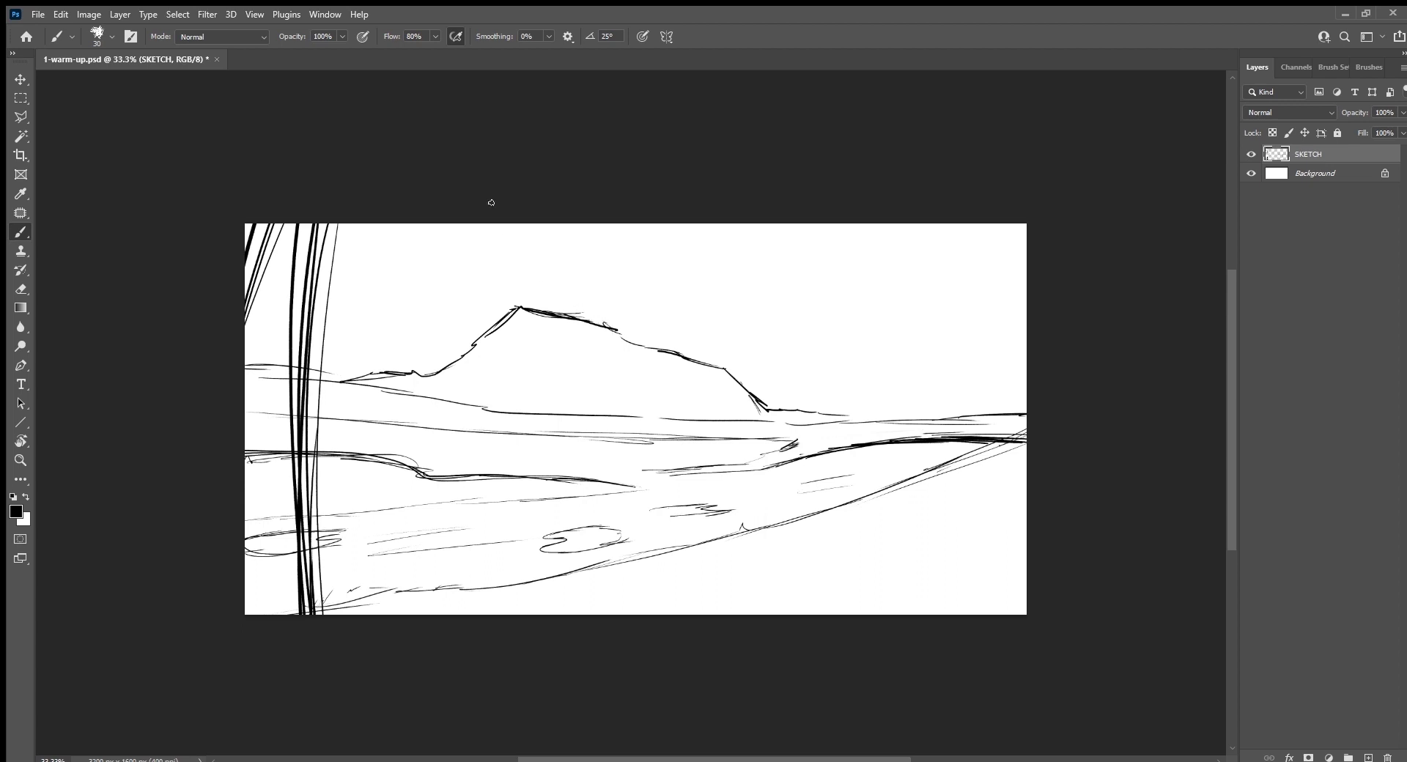
{"action": "mouse_move", "coordinate": [593, 313]}
{"action": "left_mouse_down"}
{"action": "mouse_move", "coordinate": [803, 410]}
{"action": "mouse_move", "coordinate": [994, 415]}
{"action": "left_mouse_up"}
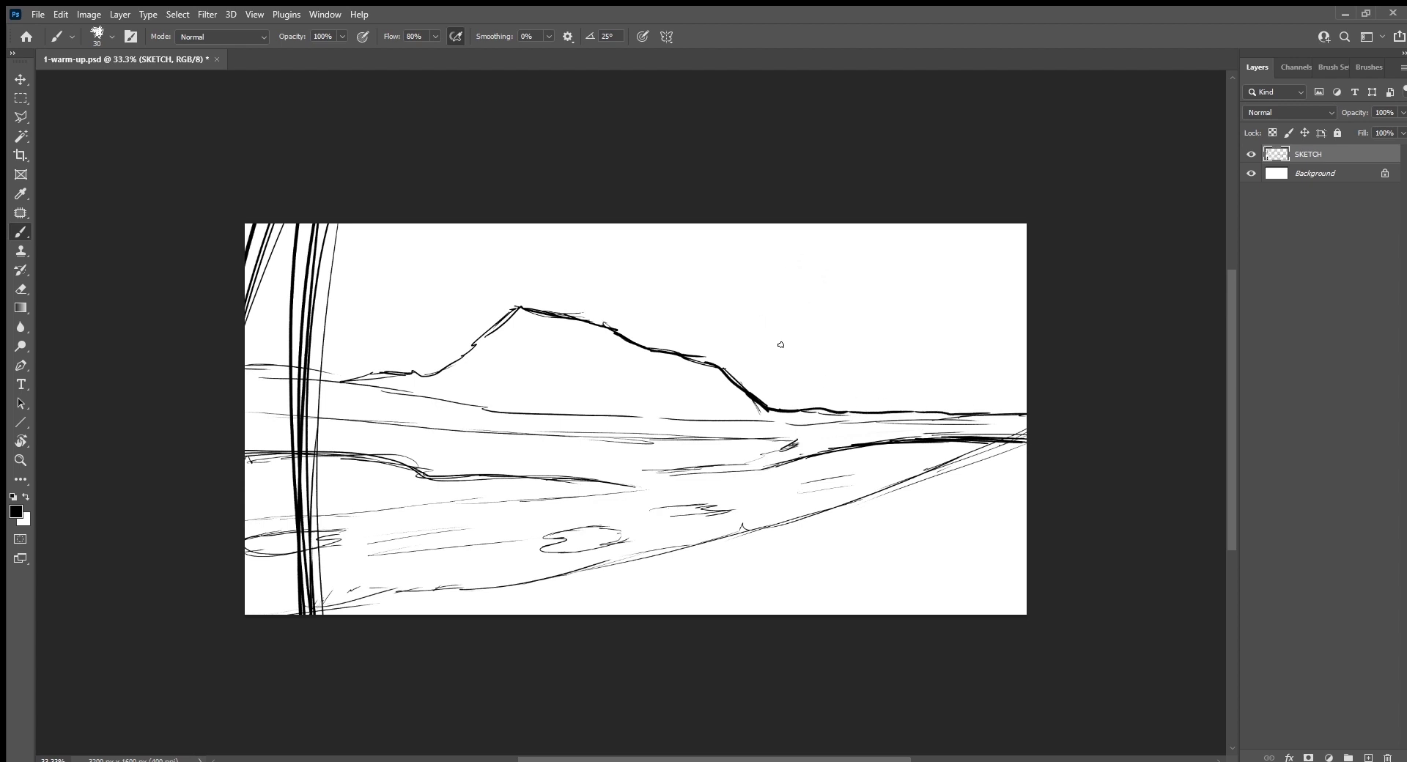
{"action": "mouse_move", "coordinate": [819, 378]}
{"action": "left_mouse_down"}
{"action": "mouse_move", "coordinate": [800, 286]}
{"action": "mouse_move", "coordinate": [812, 278]}
{"action": "mouse_move", "coordinate": [822, 384]}
{"action": "mouse_move", "coordinate": [833, 368]}
{"action": "mouse_move", "coordinate": [822, 389]}
{"action": "left_mouse_up"}
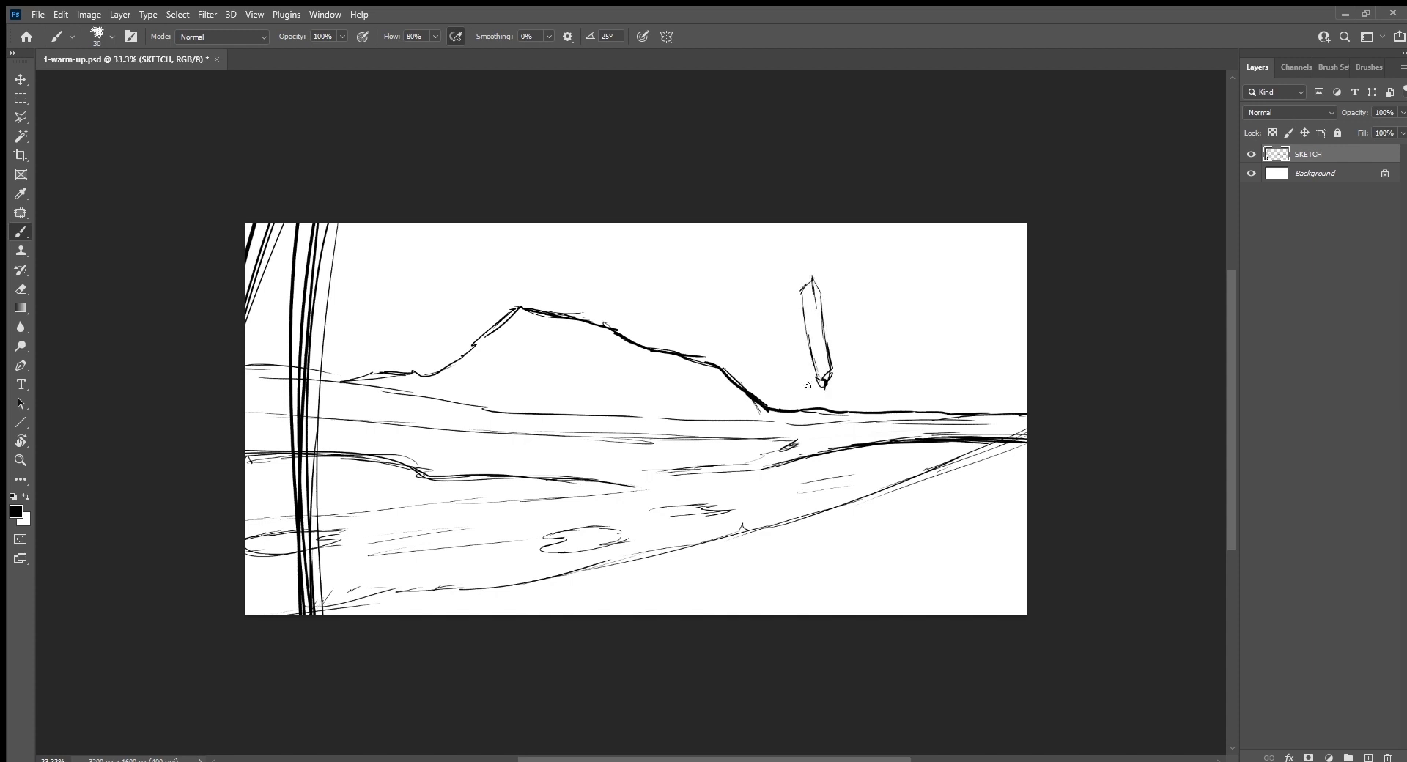
Step: Draw a small floating rock and an overhanging cliff from the top edge with thickened outlines
{"action": "mouse_move", "coordinate": [905, 349]}
{"action": "left_mouse_down"}
{"action": "mouse_move", "coordinate": [921, 339]}
{"action": "mouse_move", "coordinate": [915, 354]}
{"action": "left_mouse_up"}
{"action": "left_click_drag", "start_coordinate": [415, 345], "coordinate": [418, 303]}
{"action": "mouse_move", "coordinate": [426, 270]}
{"action": "left_mouse_down"}
{"action": "mouse_move", "coordinate": [393, 203]}
{"action": "mouse_move", "coordinate": [391, 335]}
{"action": "mouse_move", "coordinate": [414, 346]}
{"action": "left_mouse_up"}
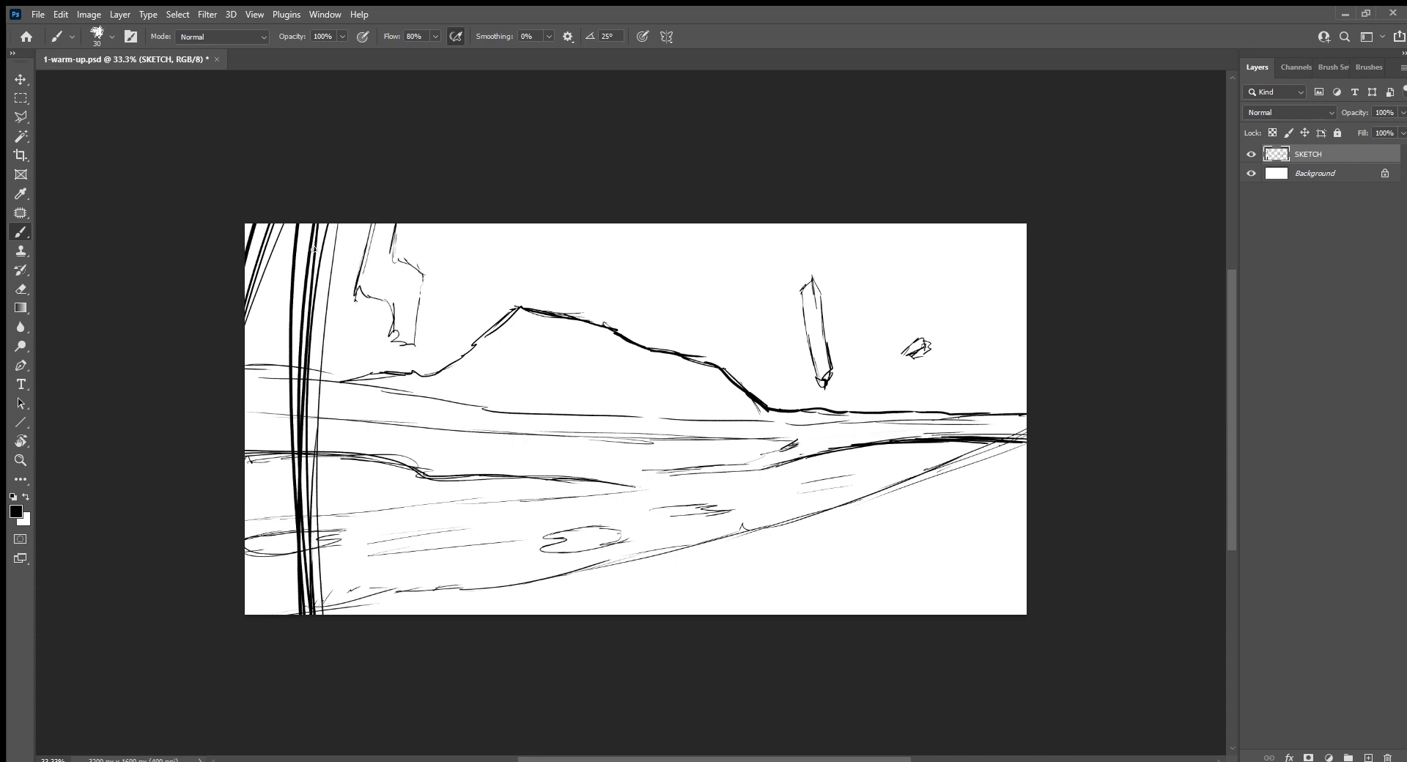
{"action": "mouse_move", "coordinate": [355, 288]}
{"action": "left_mouse_down"}
{"action": "mouse_move", "coordinate": [393, 334]}
{"action": "mouse_move", "coordinate": [377, 294]}
{"action": "mouse_move", "coordinate": [395, 308]}
{"action": "mouse_move", "coordinate": [390, 333]}
{"action": "mouse_move", "coordinate": [412, 349]}
{"action": "left_mouse_up"}
{"action": "left_click_drag", "start_coordinate": [421, 277], "coordinate": [417, 352]}
{"action": "left_click_drag", "start_coordinate": [428, 300], "coordinate": [425, 333]}
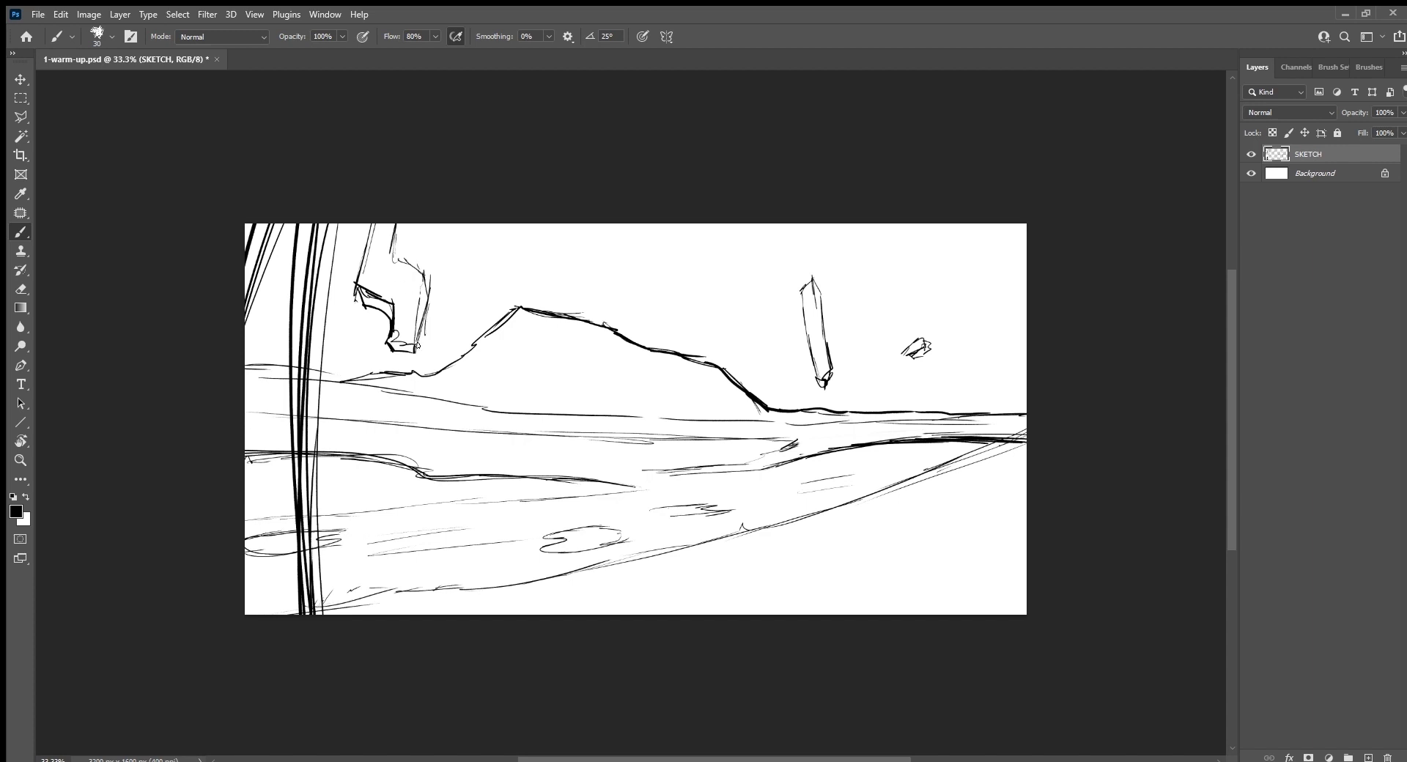
{"action": "left_click_drag", "start_coordinate": [416, 350], "coordinate": [427, 327]}
{"action": "left_click_drag", "start_coordinate": [431, 277], "coordinate": [423, 347]}
{"action": "mouse_move", "coordinate": [414, 323]}
{"action": "left_mouse_down"}
{"action": "mouse_move", "coordinate": [419, 300]}
{"action": "mouse_move", "coordinate": [415, 327]}
{"action": "left_mouse_up"}
{"action": "left_click_drag", "start_coordinate": [395, 259], "coordinate": [402, 224]}
Step: Erase part of the mountain's ridge line to break a notch into it
{"action": "key", "text": "e"}
{"action": "mouse_move", "coordinate": [630, 330]}
{"action": "left_mouse_down"}
{"action": "mouse_move", "coordinate": [667, 349]}
{"action": "mouse_move", "coordinate": [607, 348]}
{"action": "mouse_move", "coordinate": [601, 369]}
{"action": "mouse_move", "coordinate": [707, 360]}
{"action": "mouse_move", "coordinate": [619, 354]}
{"action": "mouse_move", "coordinate": [660, 374]}
{"action": "mouse_move", "coordinate": [620, 363]}
{"action": "mouse_move", "coordinate": [623, 375]}
{"action": "mouse_move", "coordinate": [643, 378]}
{"action": "mouse_move", "coordinate": [644, 331]}
{"action": "left_mouse_up"}
{"action": "key", "text": "b"}
{"action": "key", "text": "e"}
{"action": "key", "text": "b"}
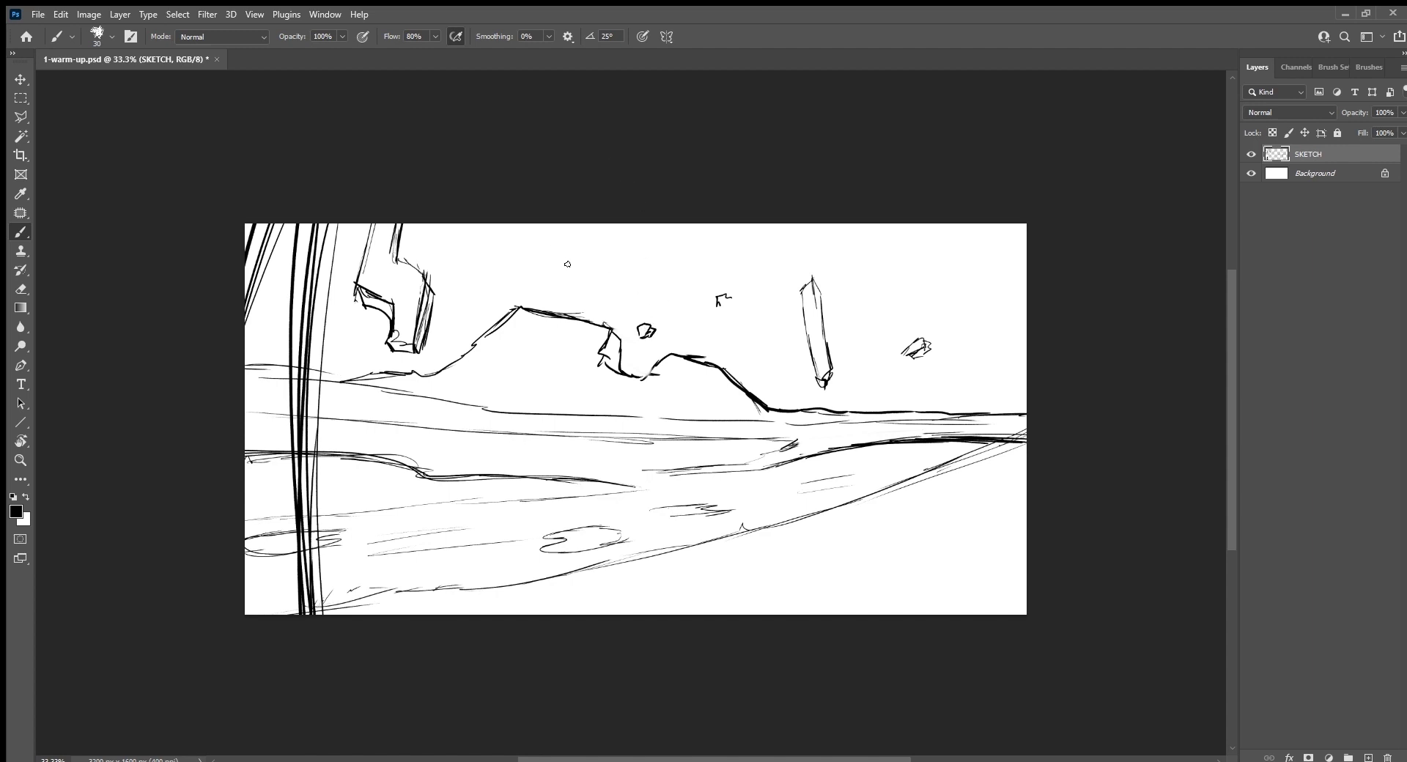
Step: Erase the hanging cliff, enlarging the eraser from 60 to 90 px
{"action": "key", "text": "e"}
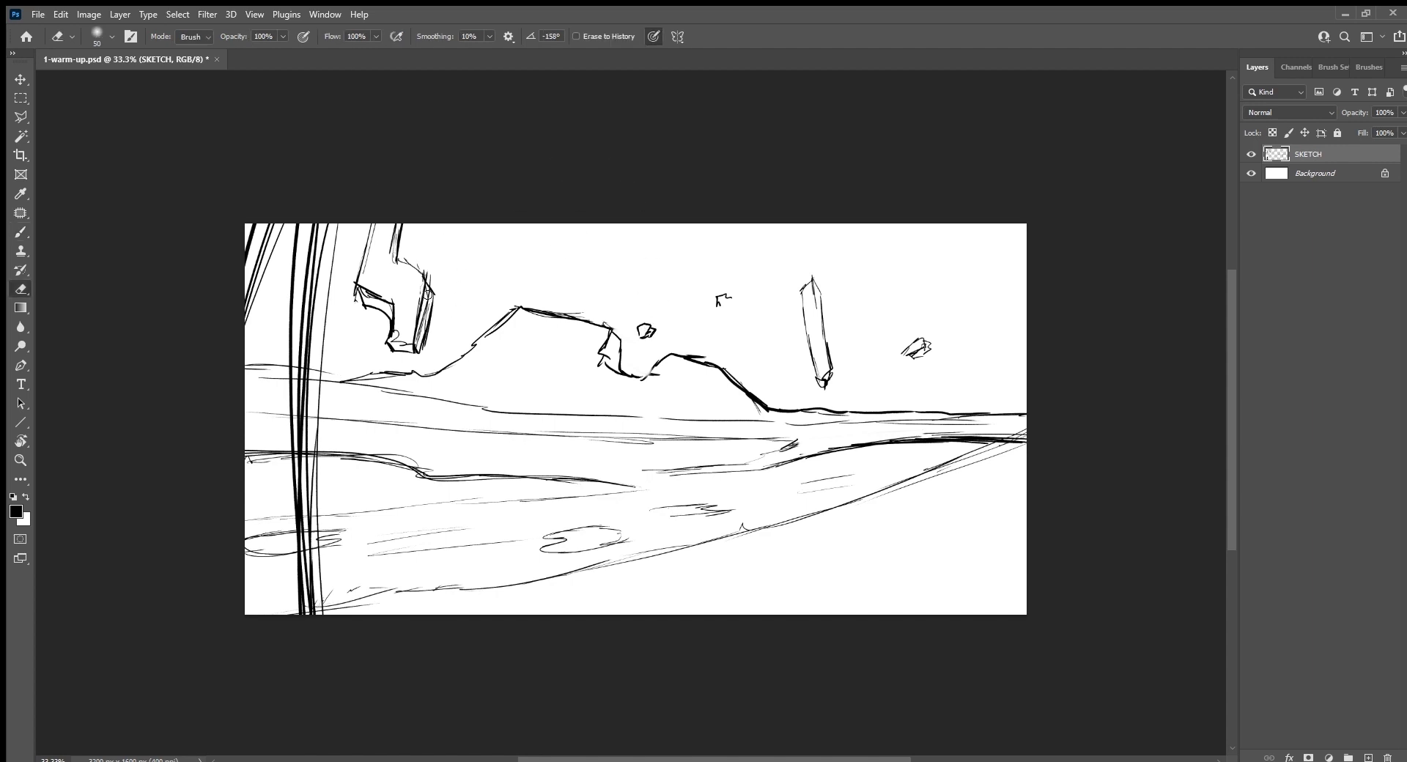
{"action": "left_click_drag", "start_coordinate": [415, 346], "coordinate": [419, 316]}
{"action": "key", "text": "bracketright"}
{"action": "key", "text": "bracketright"}
{"action": "key", "text": "bracketright"}
{"action": "left_click_drag", "start_coordinate": [389, 271], "coordinate": [374, 229]}
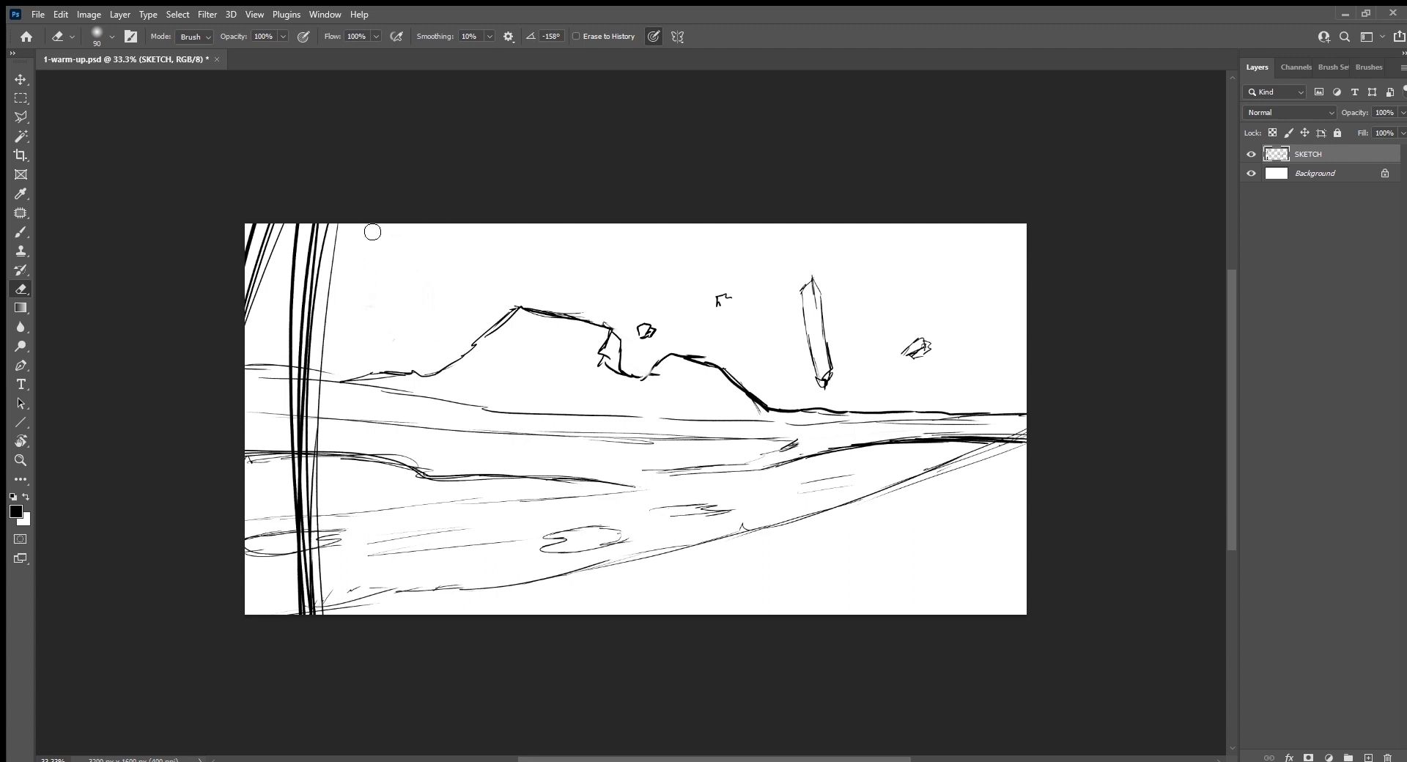
{"action": "key", "text": "b"}
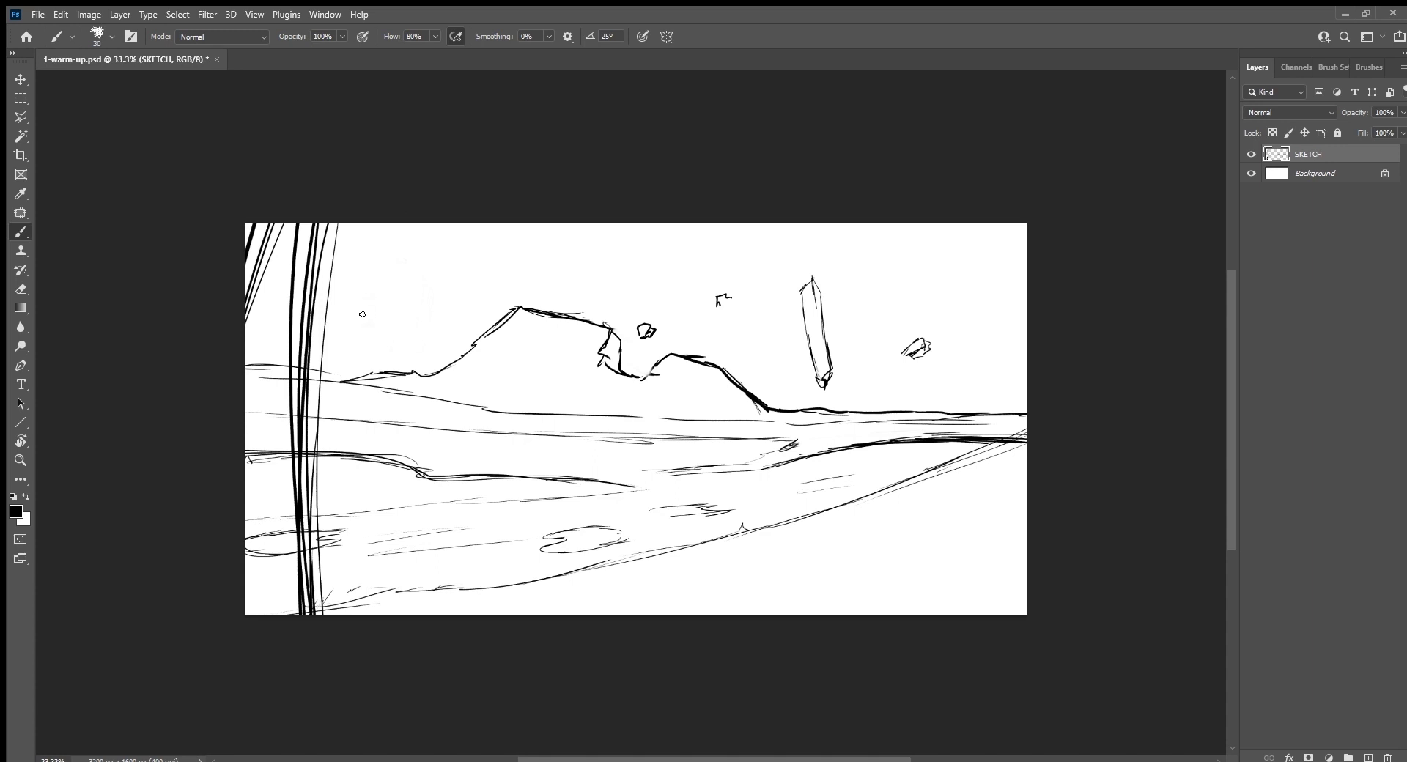
Step: Sketch a second peak on the left and a hatched right-hand peak
{"action": "mouse_move", "coordinate": [374, 323]}
{"action": "left_mouse_down"}
{"action": "mouse_move", "coordinate": [429, 341]}
{"action": "mouse_move", "coordinate": [445, 366]}
{"action": "mouse_move", "coordinate": [416, 339]}
{"action": "mouse_move", "coordinate": [308, 365]}
{"action": "mouse_move", "coordinate": [433, 356]}
{"action": "mouse_move", "coordinate": [486, 384]}
{"action": "left_mouse_up"}
{"action": "mouse_move", "coordinate": [889, 403]}
{"action": "left_mouse_down"}
{"action": "mouse_move", "coordinate": [961, 361]}
{"action": "mouse_move", "coordinate": [1040, 410]}
{"action": "left_mouse_up"}
{"action": "mouse_move", "coordinate": [847, 421]}
{"action": "left_mouse_down"}
{"action": "mouse_move", "coordinate": [955, 363]}
{"action": "mouse_move", "coordinate": [1025, 418]}
{"action": "left_mouse_up"}
{"action": "left_click_drag", "start_coordinate": [904, 384], "coordinate": [821, 419]}
{"action": "left_click_drag", "start_coordinate": [923, 390], "coordinate": [831, 414]}
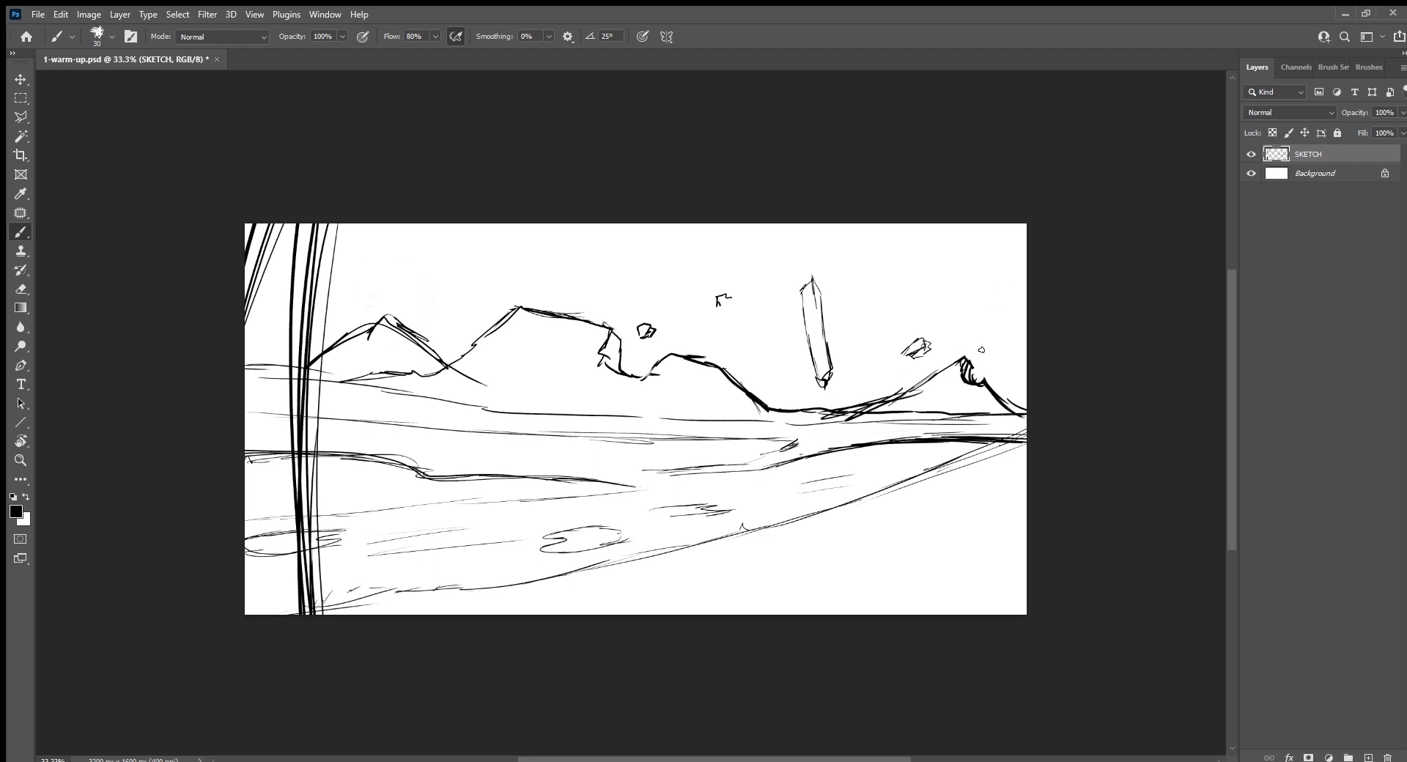
Step: Turn the small hook into a thin crystal, remove a stray sky mark, and draw a large hanging crystal
{"action": "left_click_drag", "start_coordinate": [987, 328], "coordinate": [985, 307]}
{"action": "key", "text": "e"}
{"action": "left_click_drag", "start_coordinate": [719, 293], "coordinate": [730, 304]}
{"action": "key", "text": "b"}
{"action": "mouse_move", "coordinate": [726, 225]}
{"action": "left_mouse_down"}
{"action": "mouse_move", "coordinate": [734, 315]}
{"action": "mouse_move", "coordinate": [687, 264]}
{"action": "mouse_move", "coordinate": [684, 319]}
{"action": "mouse_move", "coordinate": [730, 330]}
{"action": "mouse_move", "coordinate": [701, 334]}
{"action": "mouse_move", "coordinate": [719, 345]}
{"action": "mouse_move", "coordinate": [757, 341]}
{"action": "mouse_move", "coordinate": [753, 260]}
{"action": "left_mouse_up"}
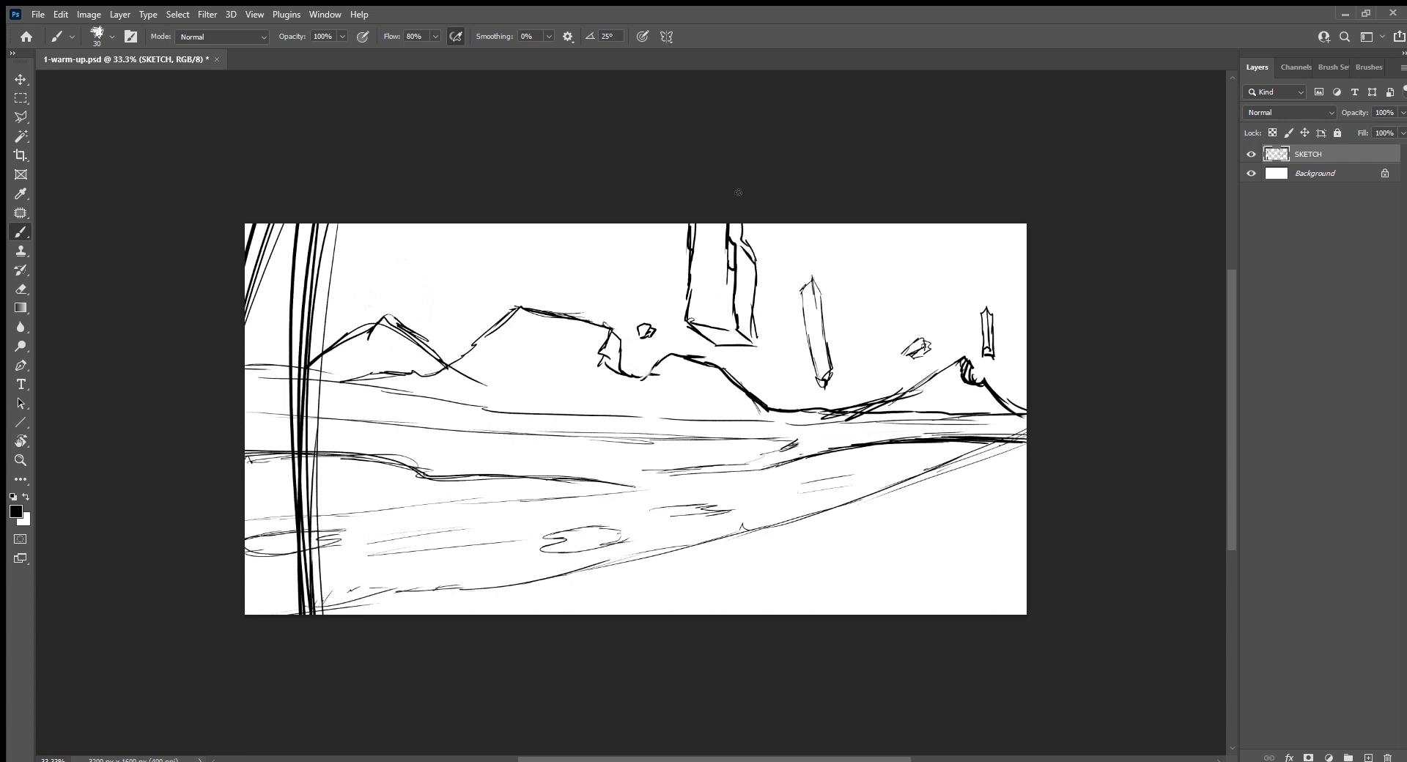
Step: Redraw the tall crystal's right edge and erase its lower outline
{"action": "left_click_drag", "start_coordinate": [744, 239], "coordinate": [763, 334]}
{"action": "key", "text": "e"}
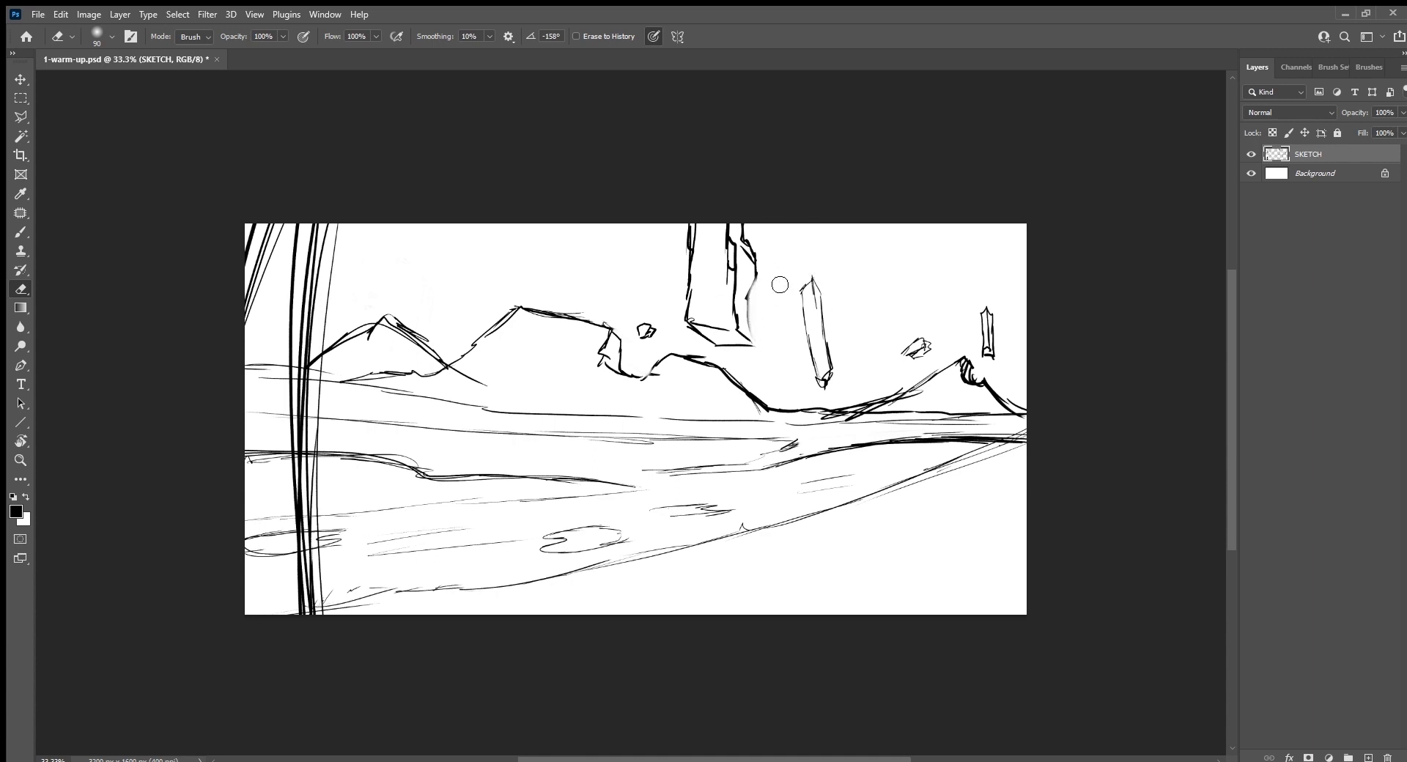
{"action": "key", "text": "b"}
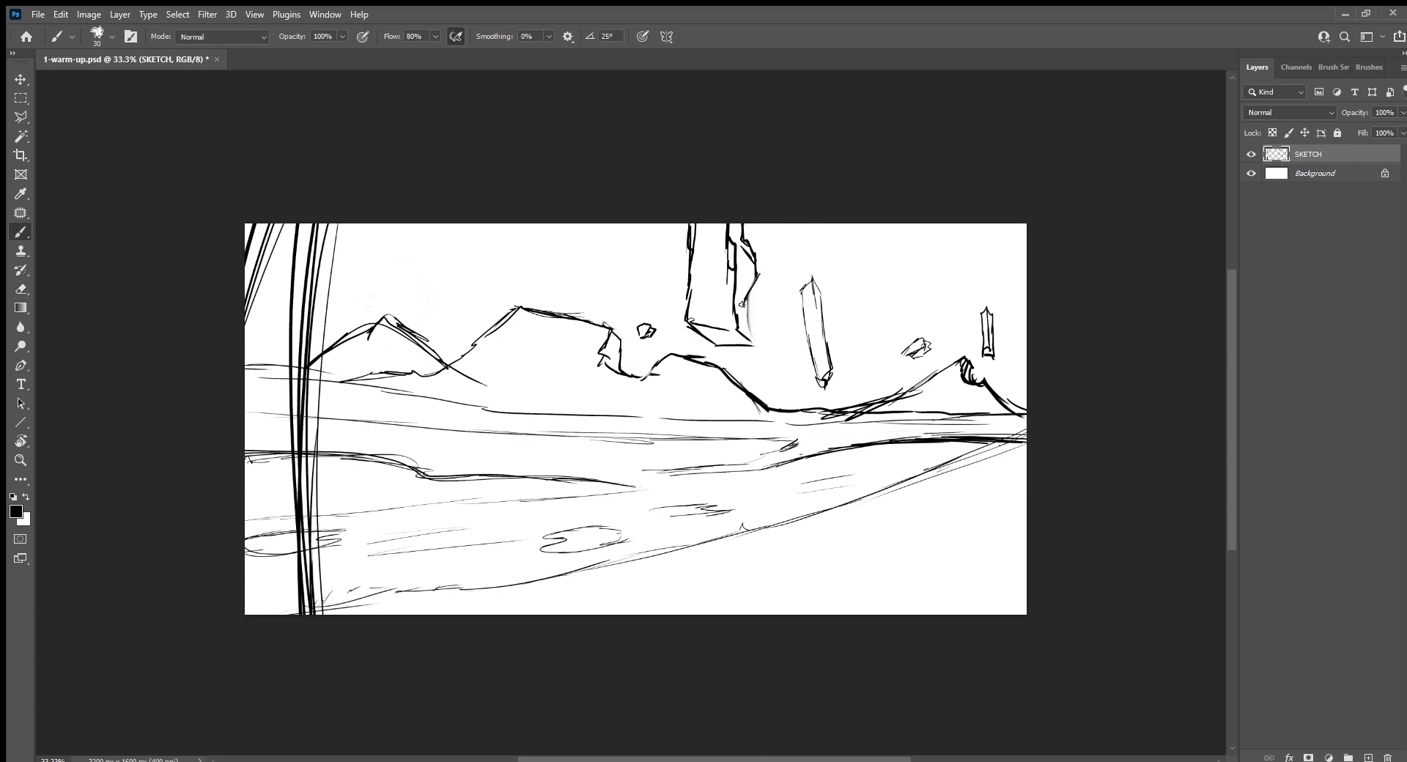
{"action": "left_click_drag", "start_coordinate": [741, 304], "coordinate": [750, 329]}
{"action": "key", "text": "e"}
{"action": "mouse_move", "coordinate": [715, 346]}
{"action": "left_mouse_down"}
{"action": "mouse_move", "coordinate": [755, 343]}
{"action": "mouse_move", "coordinate": [717, 303]}
{"action": "mouse_move", "coordinate": [724, 255]}
{"action": "left_mouse_up"}
{"action": "key", "text": "b"}
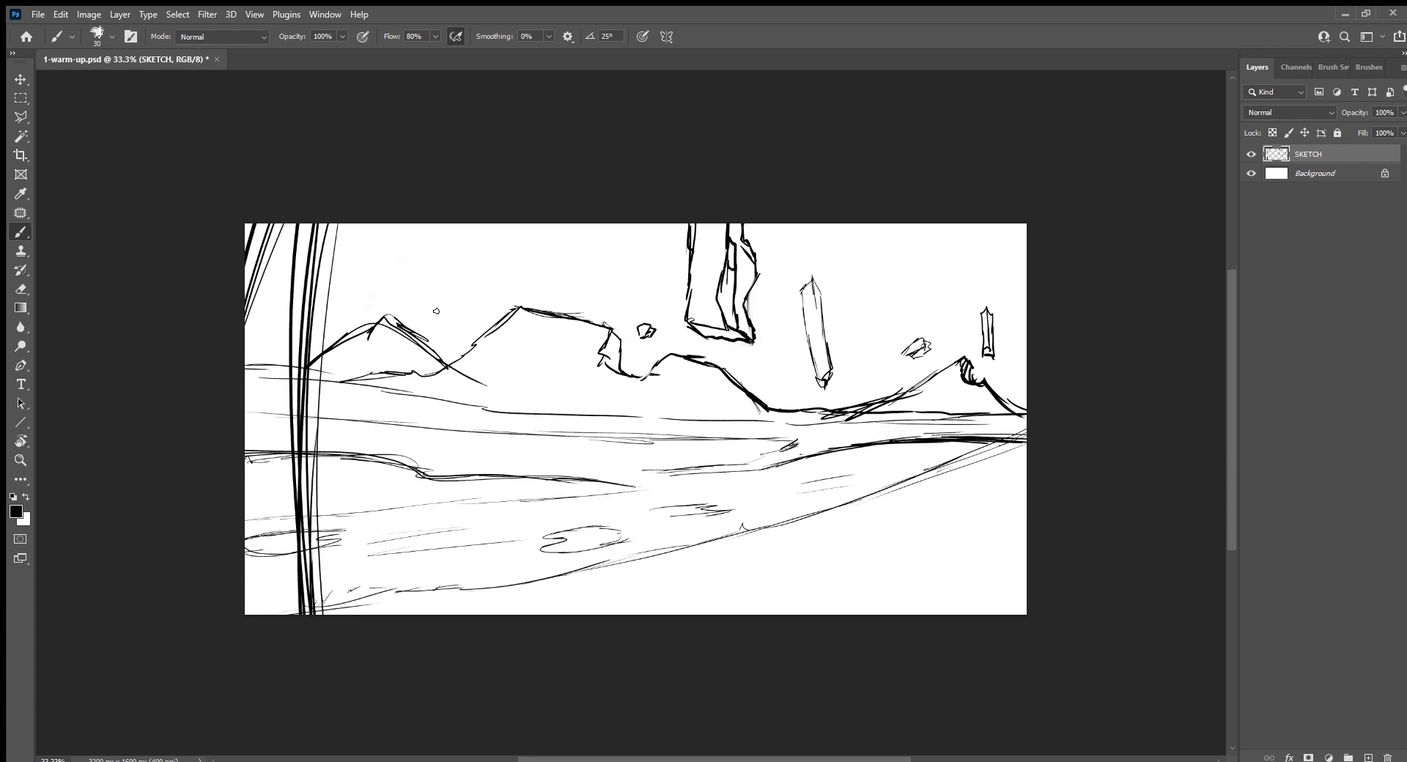
Step: Sketch a thin pillar hanging from the top edge above the left mountain
{"action": "left_click_drag", "start_coordinate": [436, 311], "coordinate": [438, 292]}
{"action": "left_click_drag", "start_coordinate": [440, 243], "coordinate": [436, 314]}
{"action": "left_click_drag", "start_coordinate": [448, 225], "coordinate": [451, 300]}
{"action": "left_click_drag", "start_coordinate": [458, 208], "coordinate": [459, 309]}
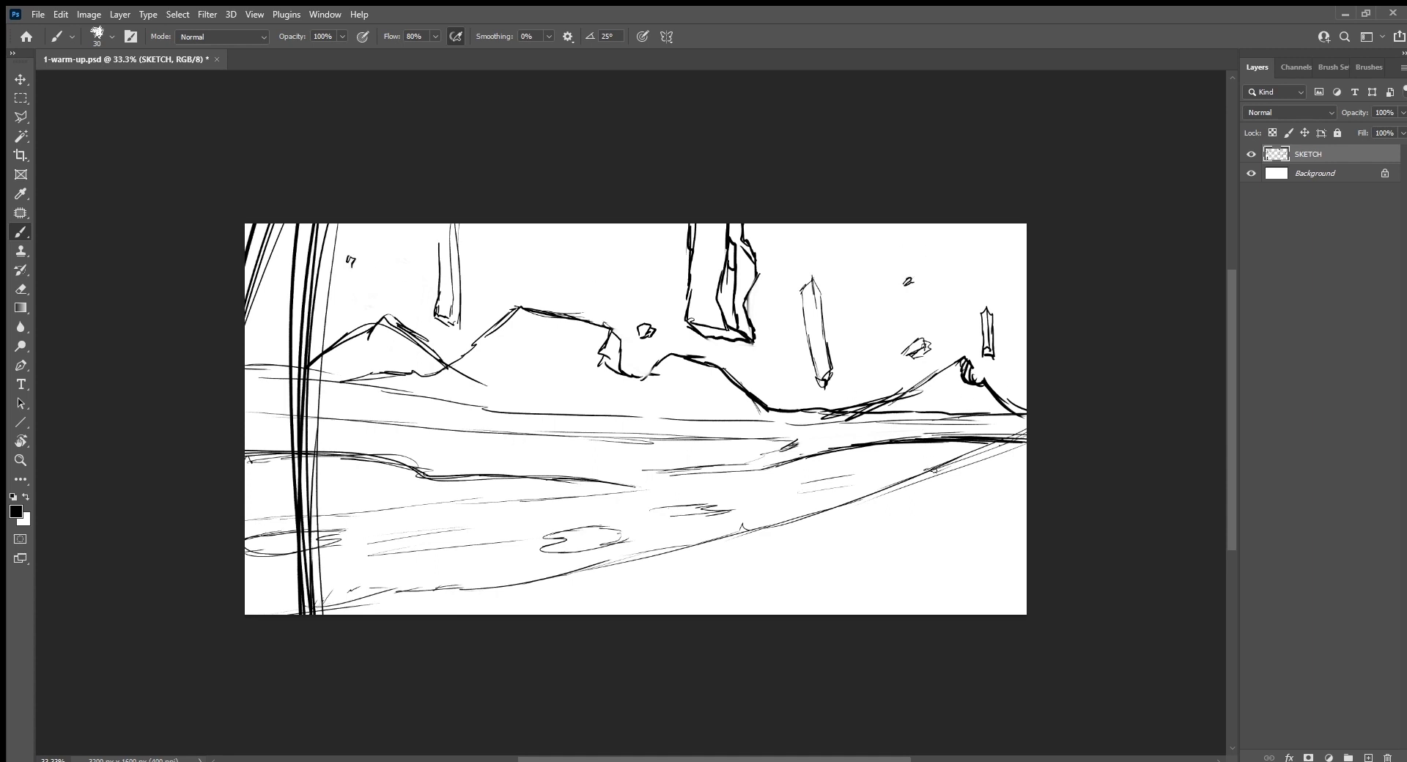
Step: Thicken the tall left pillar with curved strokes and add thin pillar lines in the middle
{"action": "left_click_drag", "start_coordinate": [316, 182], "coordinate": [321, 630]}
{"action": "mouse_move", "coordinate": [327, 217]}
{"action": "left_mouse_down"}
{"action": "mouse_move", "coordinate": [323, 641]}
{"action": "mouse_move", "coordinate": [329, 220]}
{"action": "left_mouse_up"}
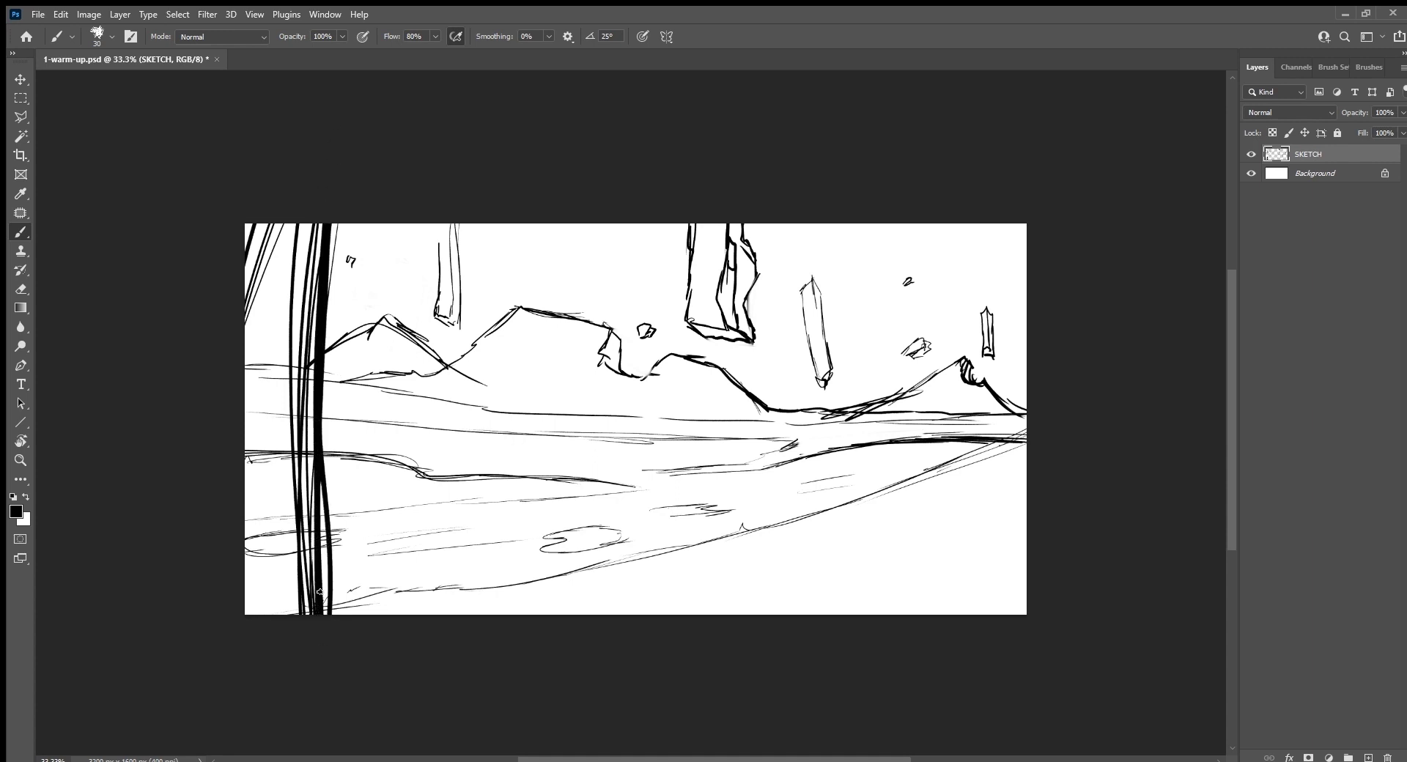
{"action": "left_click_drag", "start_coordinate": [321, 645], "coordinate": [365, 396]}
{"action": "left_click_drag", "start_coordinate": [317, 669], "coordinate": [422, 220]}
{"action": "left_click_drag", "start_coordinate": [308, 615], "coordinate": [449, 235]}
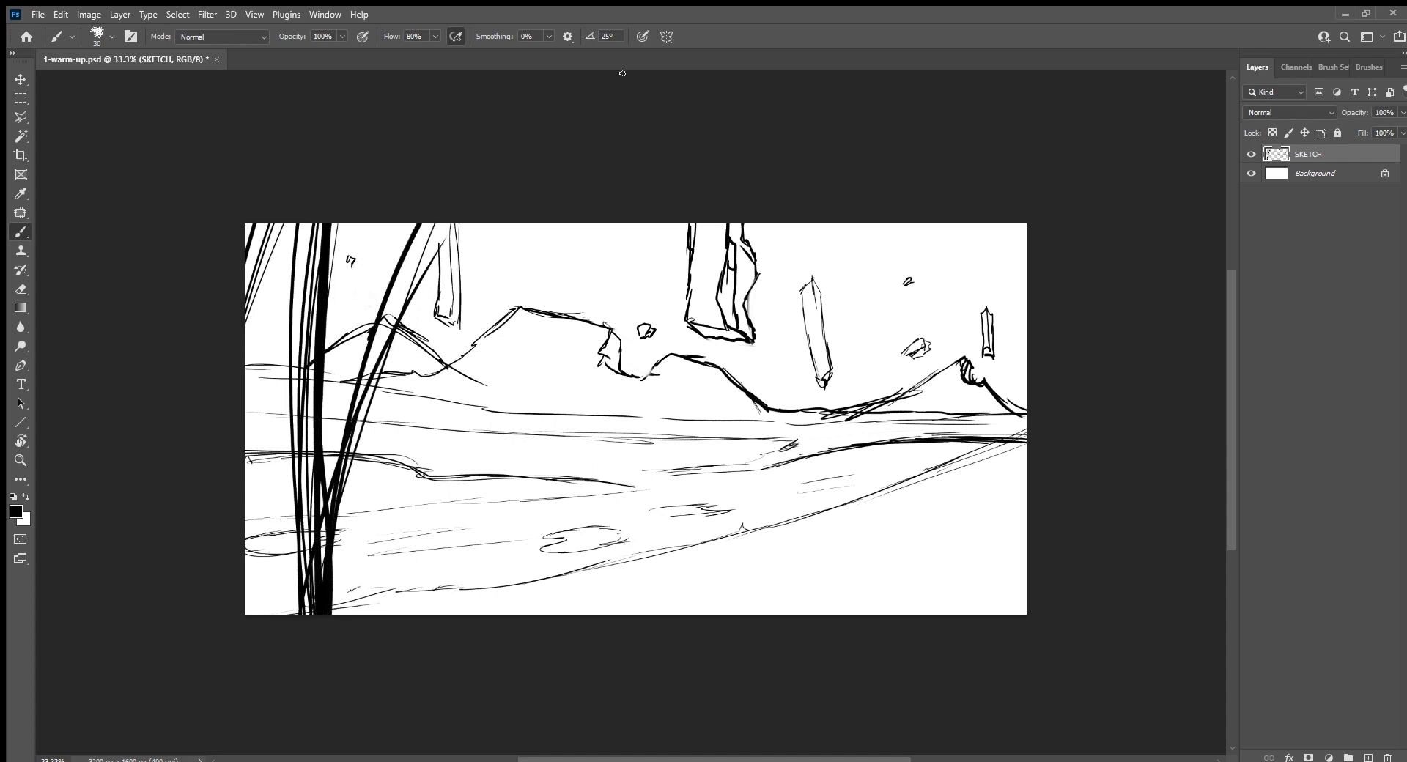
{"action": "mouse_move", "coordinate": [527, 477]}
{"action": "left_mouse_down"}
{"action": "mouse_move", "coordinate": [532, 241]}
{"action": "mouse_move", "coordinate": [512, 421]}
{"action": "left_mouse_up"}
{"action": "mouse_move", "coordinate": [515, 375]}
{"action": "left_mouse_down"}
{"action": "mouse_move", "coordinate": [486, 490]}
{"action": "mouse_move", "coordinate": [529, 272]}
{"action": "mouse_move", "coordinate": [513, 421]}
{"action": "left_mouse_up"}
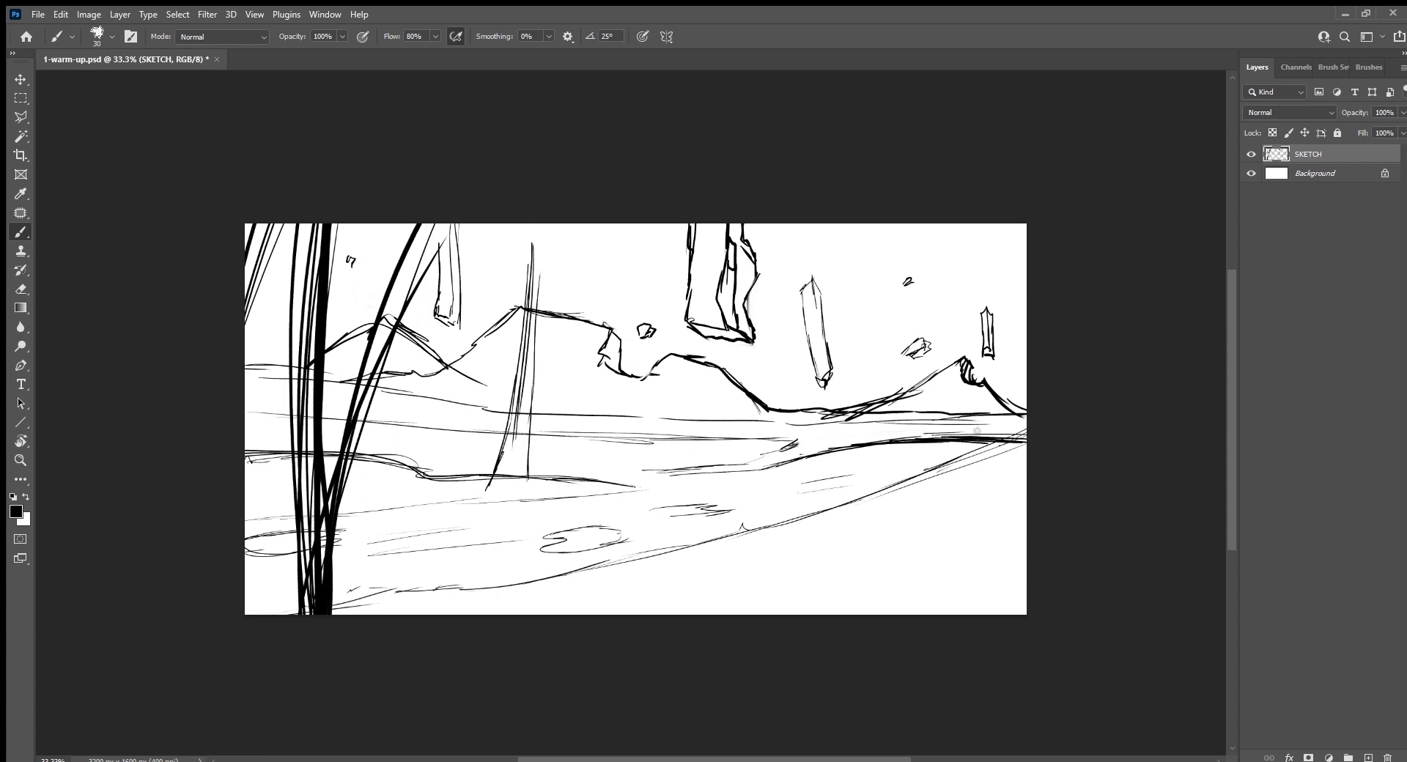
Step: Draw a tall slanted pillar with curved and diagonal lines along the right edge
{"action": "mouse_move", "coordinate": [977, 431]}
{"action": "left_mouse_down"}
{"action": "mouse_move", "coordinate": [961, 223]}
{"action": "mouse_move", "coordinate": [991, 487]}
{"action": "left_mouse_up"}
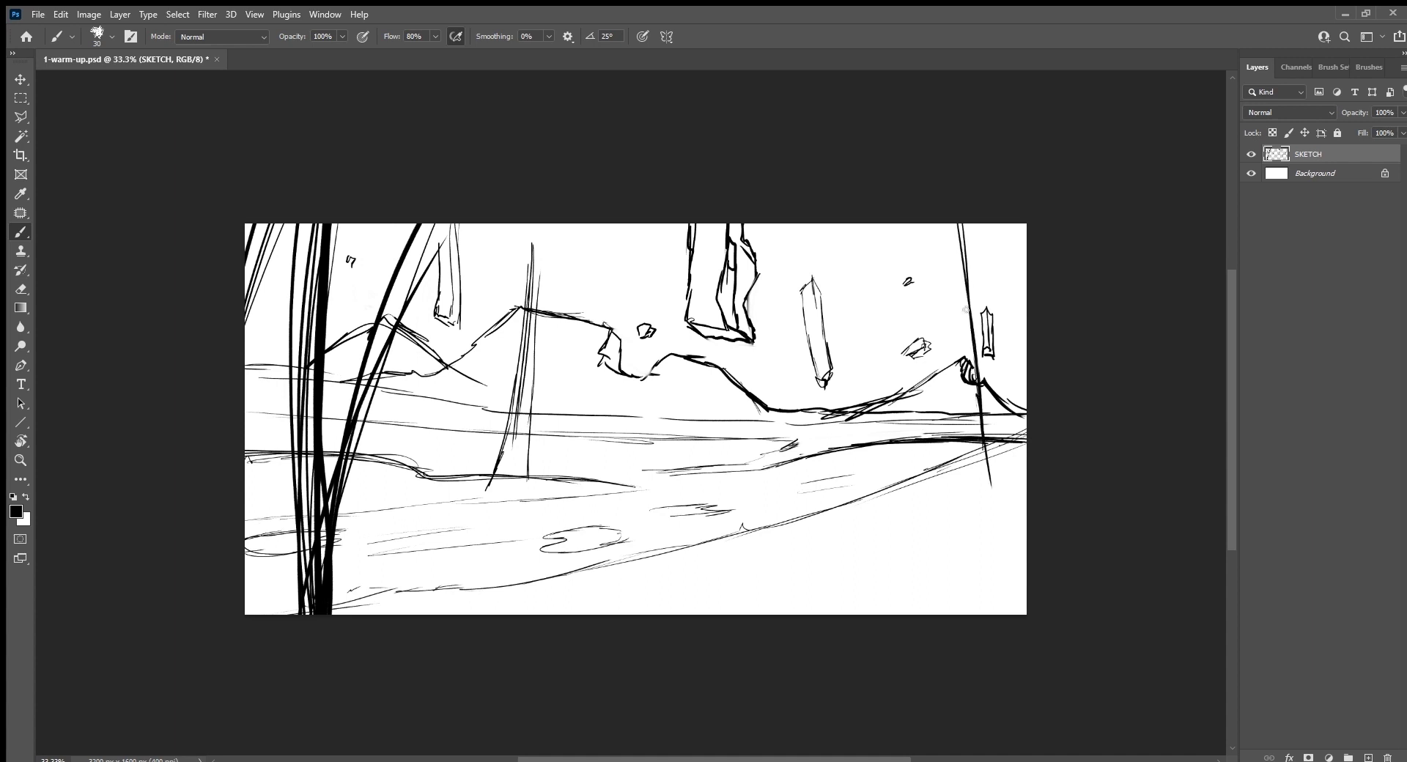
{"action": "left_click_drag", "start_coordinate": [962, 288], "coordinate": [990, 525]}
{"action": "mouse_move", "coordinate": [991, 222]}
{"action": "left_mouse_down"}
{"action": "mouse_move", "coordinate": [1027, 396]}
{"action": "mouse_move", "coordinate": [1016, 339]}
{"action": "left_mouse_up"}
{"action": "left_click_drag", "start_coordinate": [1001, 257], "coordinate": [1026, 350]}
{"action": "mouse_move", "coordinate": [982, 471]}
{"action": "left_mouse_down"}
{"action": "mouse_move", "coordinate": [988, 572]}
{"action": "mouse_move", "coordinate": [974, 442]}
{"action": "left_mouse_up"}
Step: Add small scratch marks to the lower-right ground and a cloud arc above the mountains
{"action": "left_click_drag", "start_coordinate": [888, 489], "coordinate": [874, 462]}
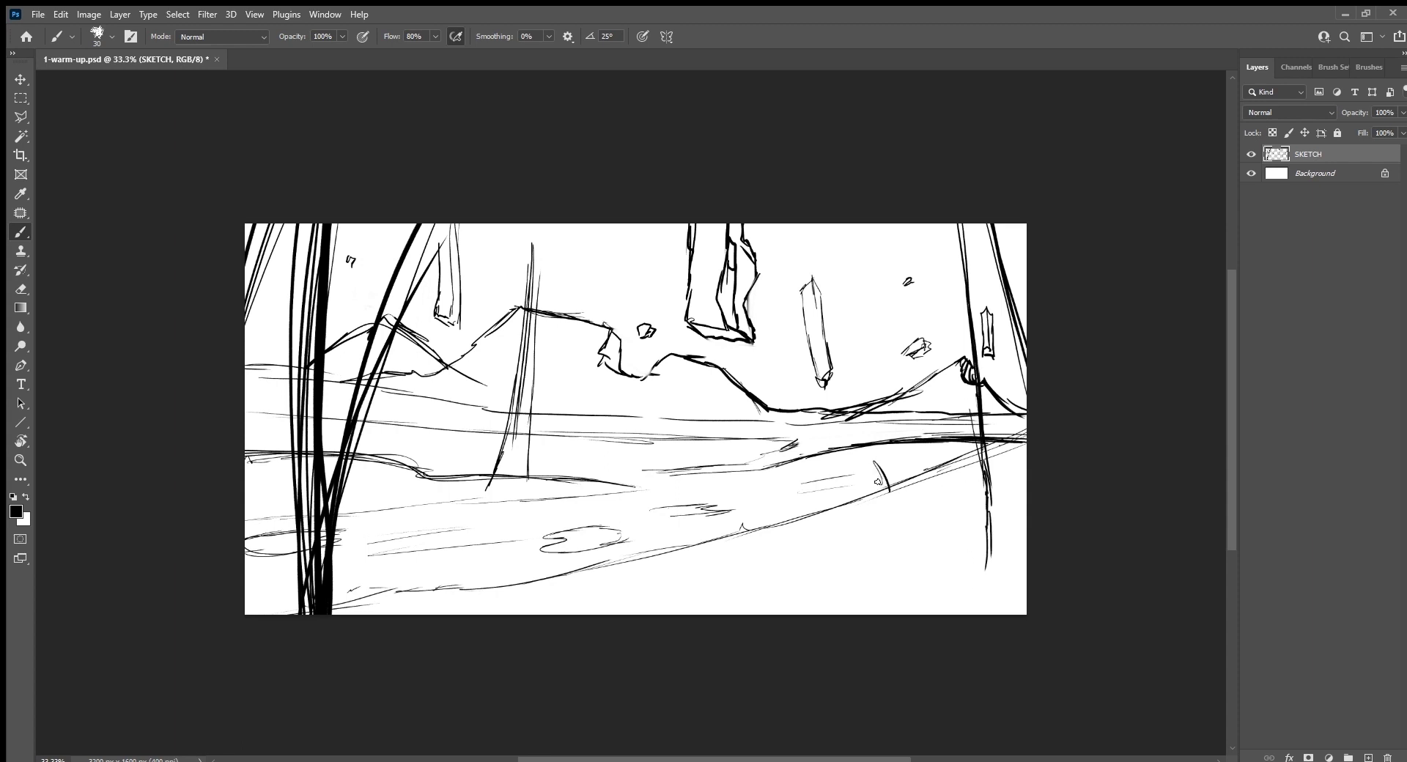
{"action": "left_click_drag", "start_coordinate": [832, 513], "coordinate": [878, 495]}
{"action": "left_click_drag", "start_coordinate": [900, 487], "coordinate": [941, 464]}
{"action": "mouse_move", "coordinate": [822, 571]}
{"action": "left_mouse_down"}
{"action": "mouse_move", "coordinate": [899, 549]}
{"action": "mouse_move", "coordinate": [737, 609]}
{"action": "mouse_move", "coordinate": [789, 602]}
{"action": "left_mouse_up"}
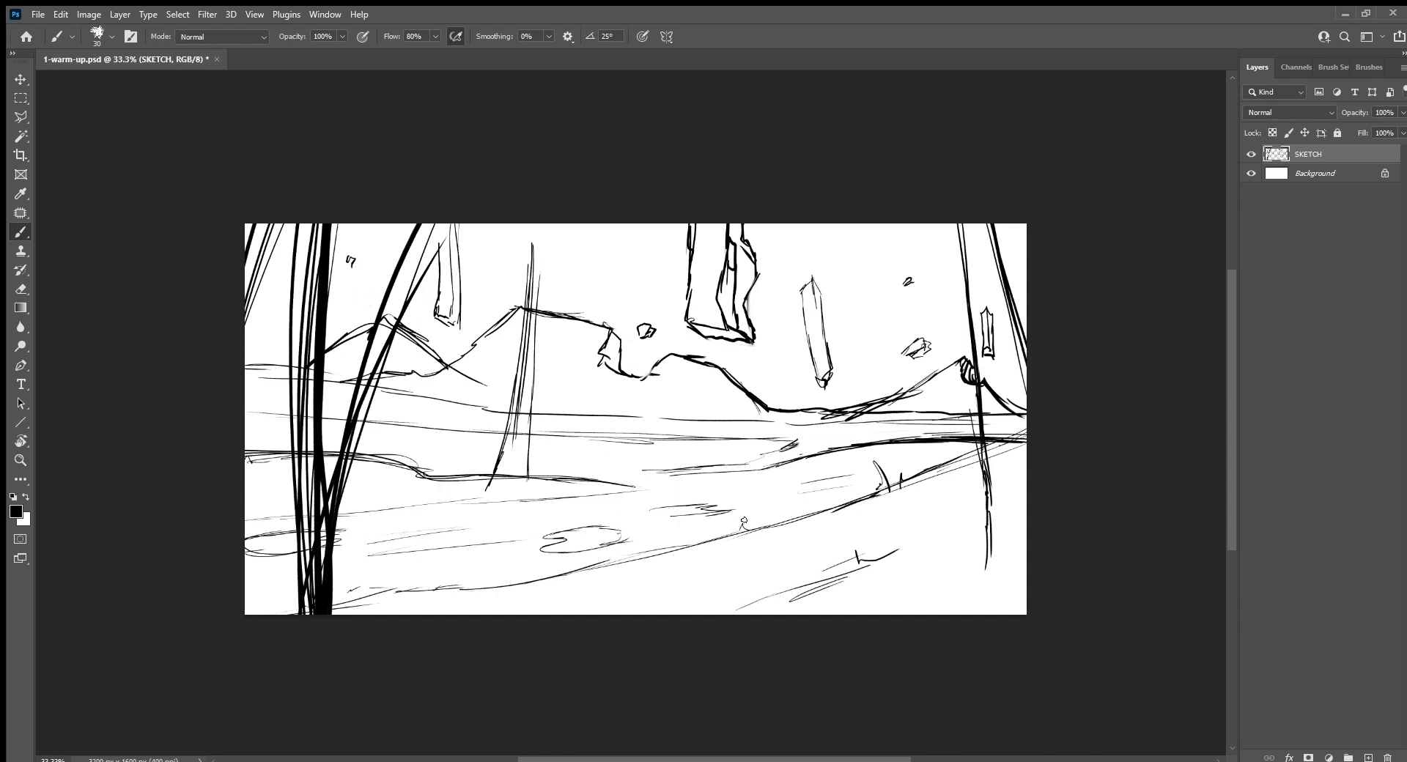
{"action": "left_click_drag", "start_coordinate": [619, 444], "coordinate": [637, 442]}
{"action": "mouse_move", "coordinate": [586, 265]}
{"action": "left_mouse_down"}
{"action": "mouse_move", "coordinate": [632, 288]}
{"action": "mouse_move", "coordinate": [748, 281]}
{"action": "left_mouse_up"}
Step: Sketch long lines across the mountains and reinforce the right hill with parallel diagonal strokes
{"action": "left_click_drag", "start_coordinate": [630, 320], "coordinate": [847, 281]}
{"action": "mouse_move", "coordinate": [700, 296]}
{"action": "left_mouse_down"}
{"action": "mouse_move", "coordinate": [883, 271]}
{"action": "mouse_move", "coordinate": [399, 358]}
{"action": "left_mouse_up"}
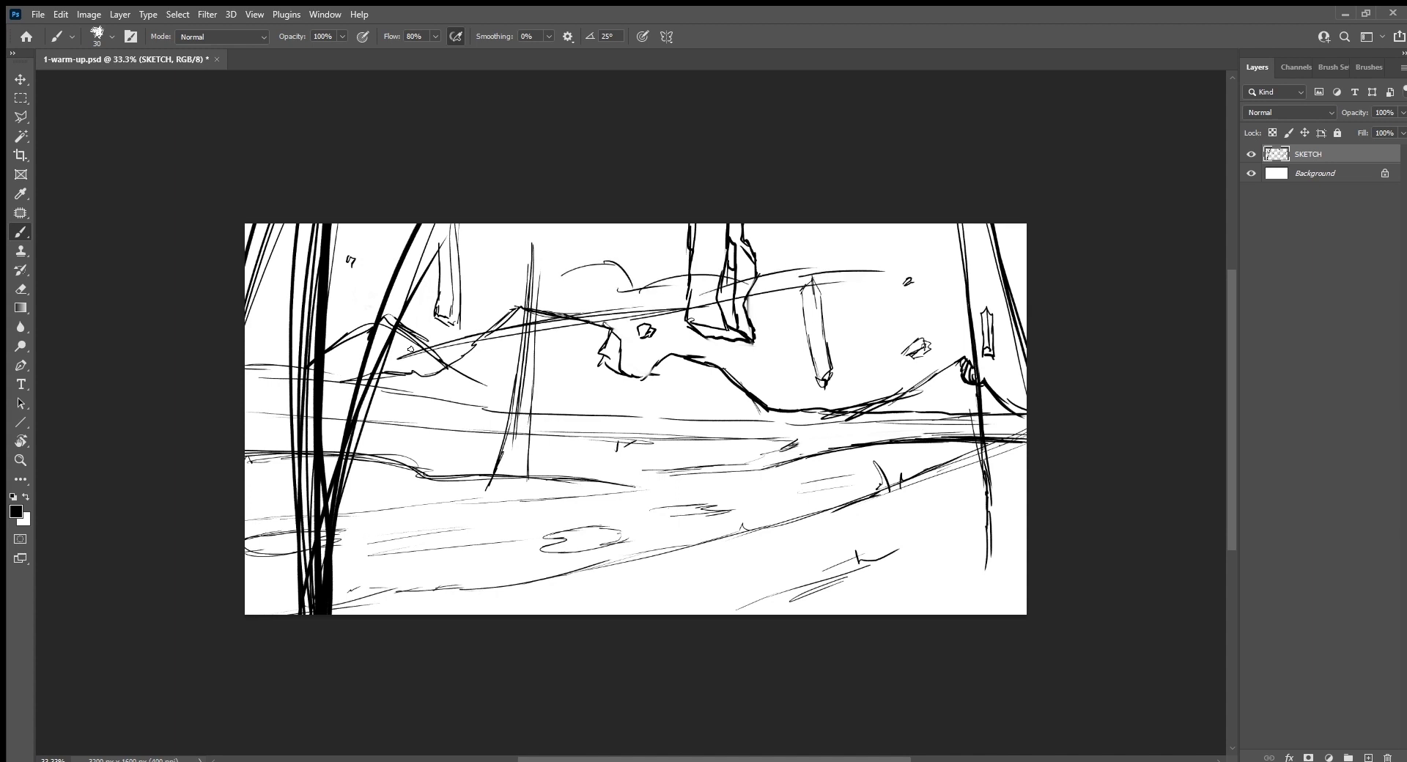
{"action": "mouse_move", "coordinate": [564, 286]}
{"action": "left_mouse_down"}
{"action": "mouse_move", "coordinate": [525, 275]}
{"action": "mouse_move", "coordinate": [400, 326]}
{"action": "mouse_move", "coordinate": [655, 310]}
{"action": "mouse_move", "coordinate": [754, 284]}
{"action": "mouse_move", "coordinate": [545, 329]}
{"action": "left_mouse_up"}
{"action": "left_click_drag", "start_coordinate": [862, 350], "coordinate": [1026, 291]}
{"action": "mouse_move", "coordinate": [842, 350]}
{"action": "left_mouse_down"}
{"action": "mouse_move", "coordinate": [759, 376]}
{"action": "mouse_move", "coordinate": [924, 359]}
{"action": "mouse_move", "coordinate": [1026, 330]}
{"action": "left_mouse_up"}
{"action": "mouse_move", "coordinate": [789, 377]}
{"action": "left_mouse_down"}
{"action": "mouse_move", "coordinate": [745, 391]}
{"action": "mouse_move", "coordinate": [972, 332]}
{"action": "left_mouse_up"}
{"action": "mouse_move", "coordinate": [884, 351]}
{"action": "left_mouse_down"}
{"action": "mouse_move", "coordinate": [842, 365]}
{"action": "mouse_move", "coordinate": [1026, 311]}
{"action": "left_mouse_up"}
{"action": "left_click_drag", "start_coordinate": [785, 387], "coordinate": [970, 326]}
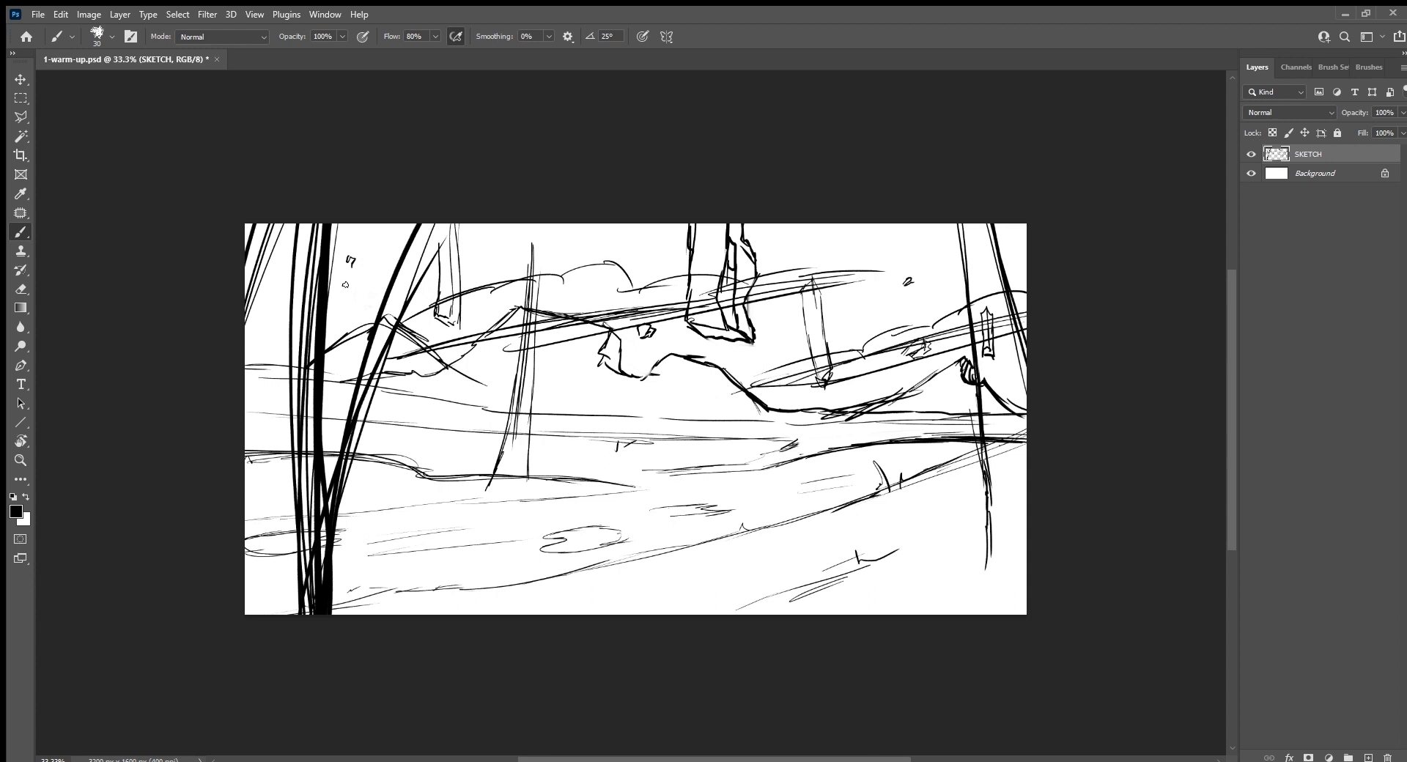
Step: Add rising hill lines in the upper left and long diagonals across the upper-right hills
{"action": "left_click_drag", "start_coordinate": [265, 304], "coordinate": [436, 247]}
{"action": "left_click_drag", "start_coordinate": [264, 335], "coordinate": [475, 243]}
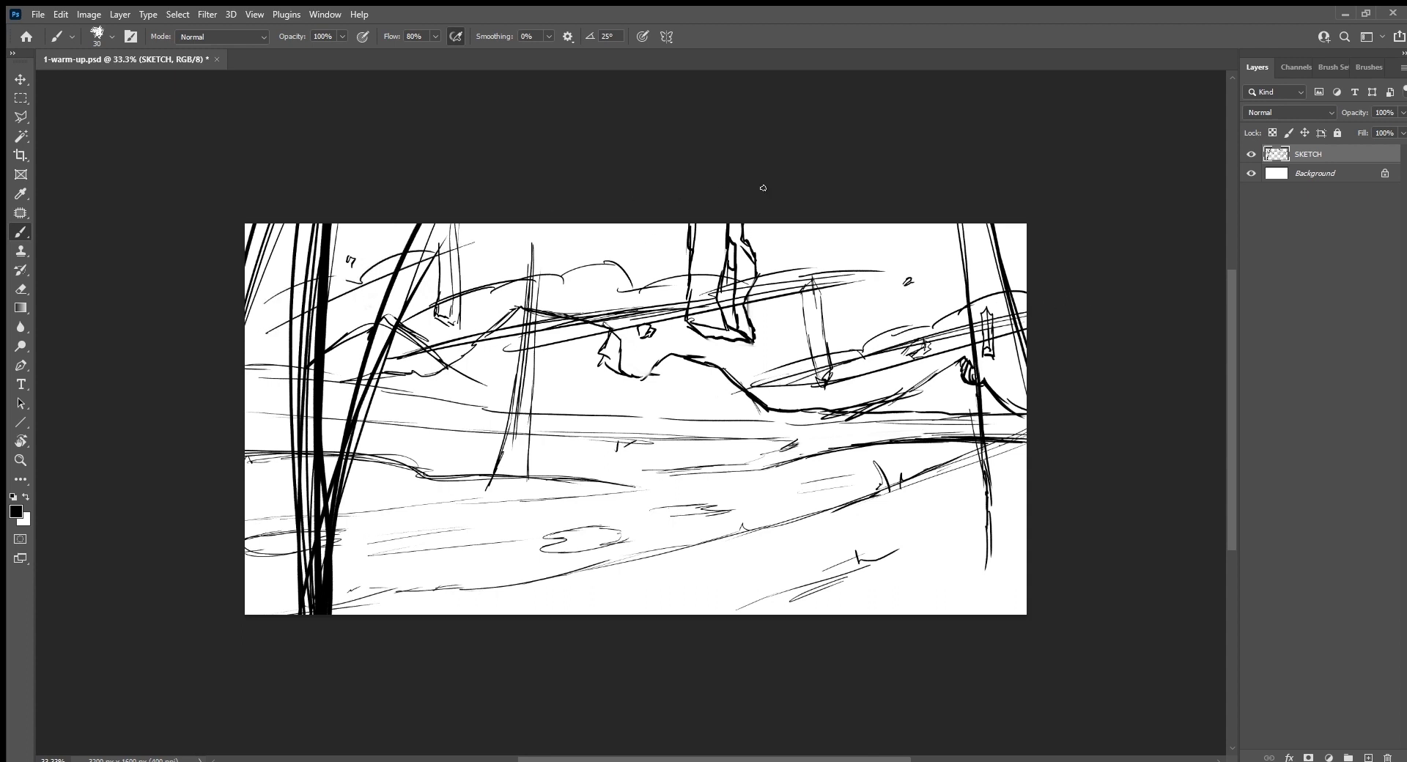
{"action": "left_click_drag", "start_coordinate": [755, 339], "coordinate": [976, 270]}
{"action": "left_click_drag", "start_coordinate": [877, 302], "coordinate": [991, 271]}
Step: Fade SKETCH to 38% opacity and add a new layer below it named BG
{"action": "left_click_drag", "start_coordinate": [1373, 120], "coordinate": [1356, 126]}
{"action": "left_click", "coordinate": [1368, 757], "text": "ctrl"}
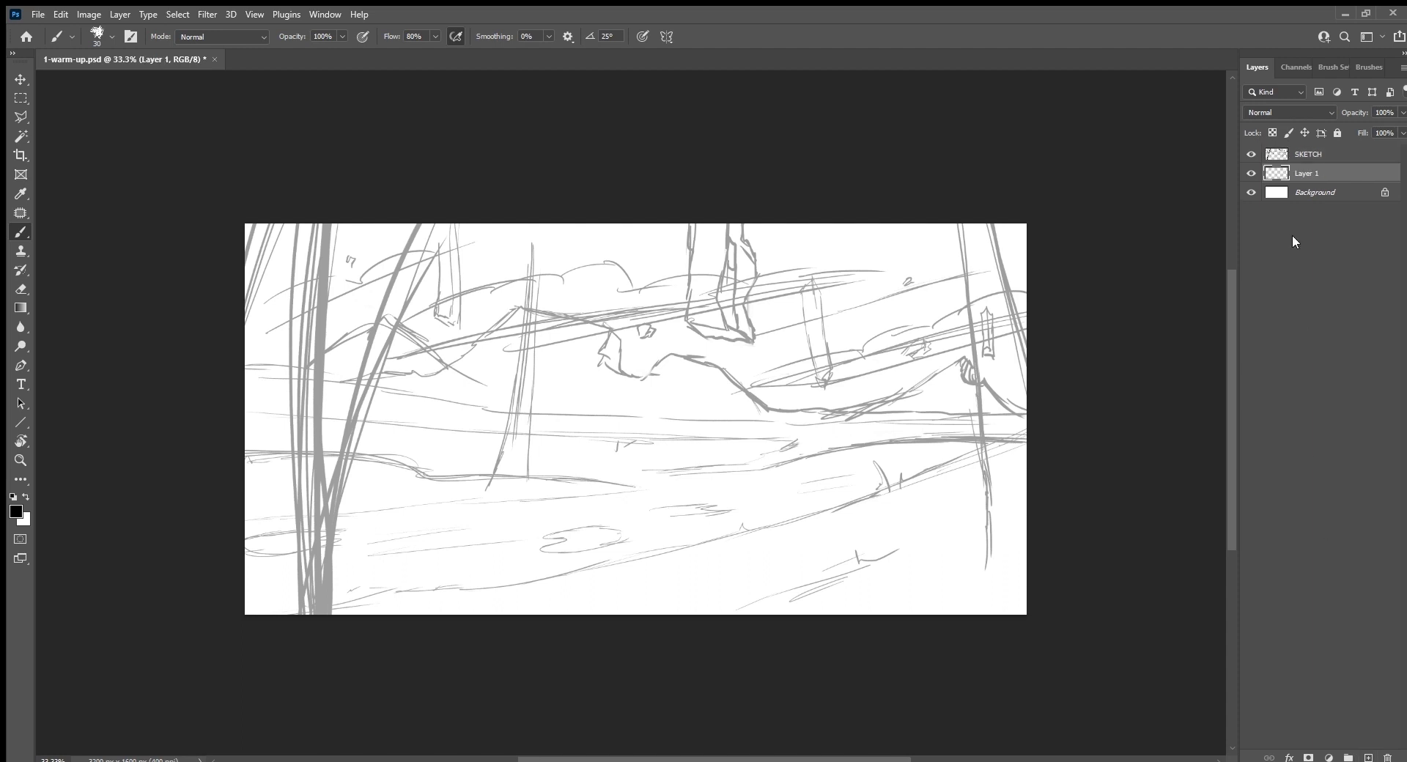
{"action": "double_click", "coordinate": [1309, 173]}
{"action": "type", "text": "BG"}
{"action": "key", "text": "Return"}
Step: Choose a large 150 px soft painting brush from the brush library
{"action": "left_click", "coordinate": [1365, 67]}
{"action": "left_click_drag", "start_coordinate": [1402, 330], "coordinate": [1403, 440]}
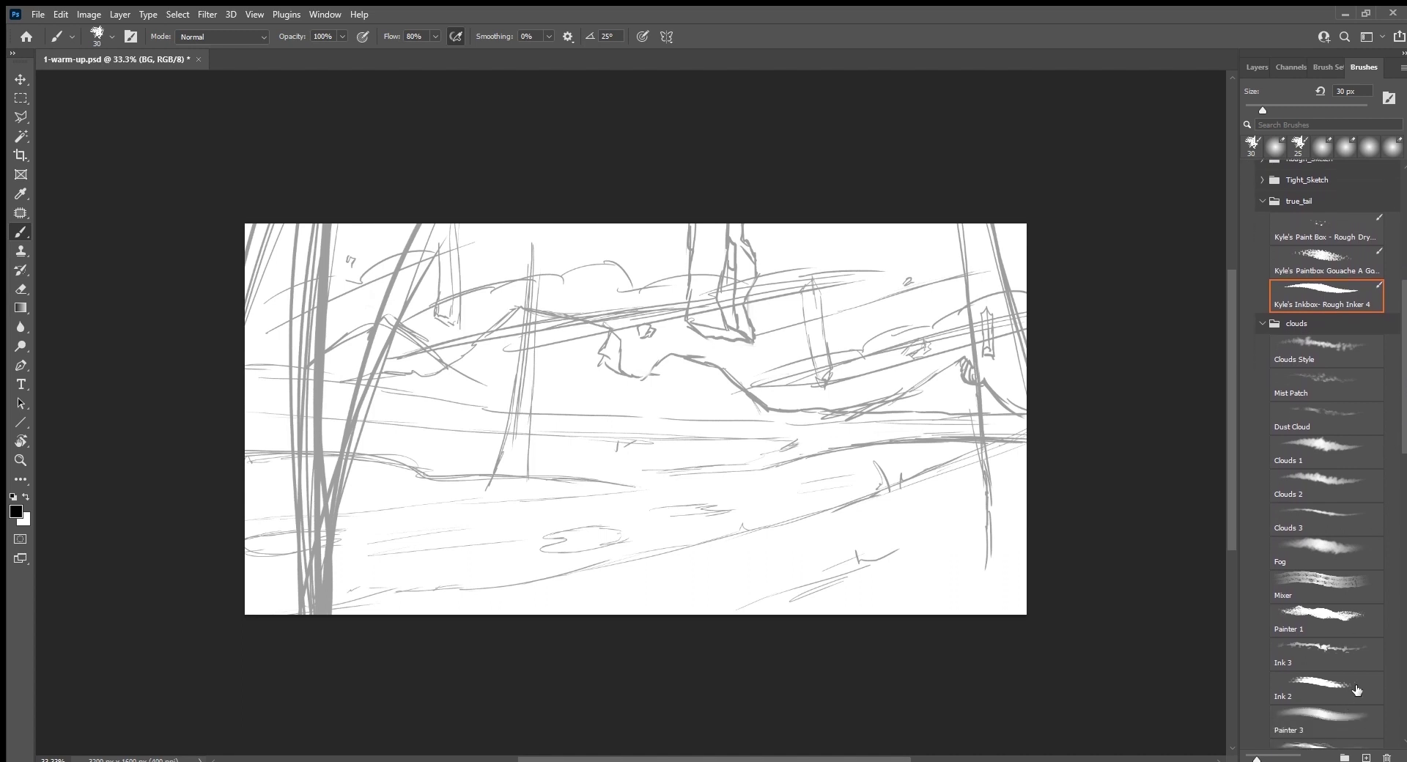
{"action": "left_click", "coordinate": [1319, 686]}
{"action": "left_click", "coordinate": [1255, 66]}
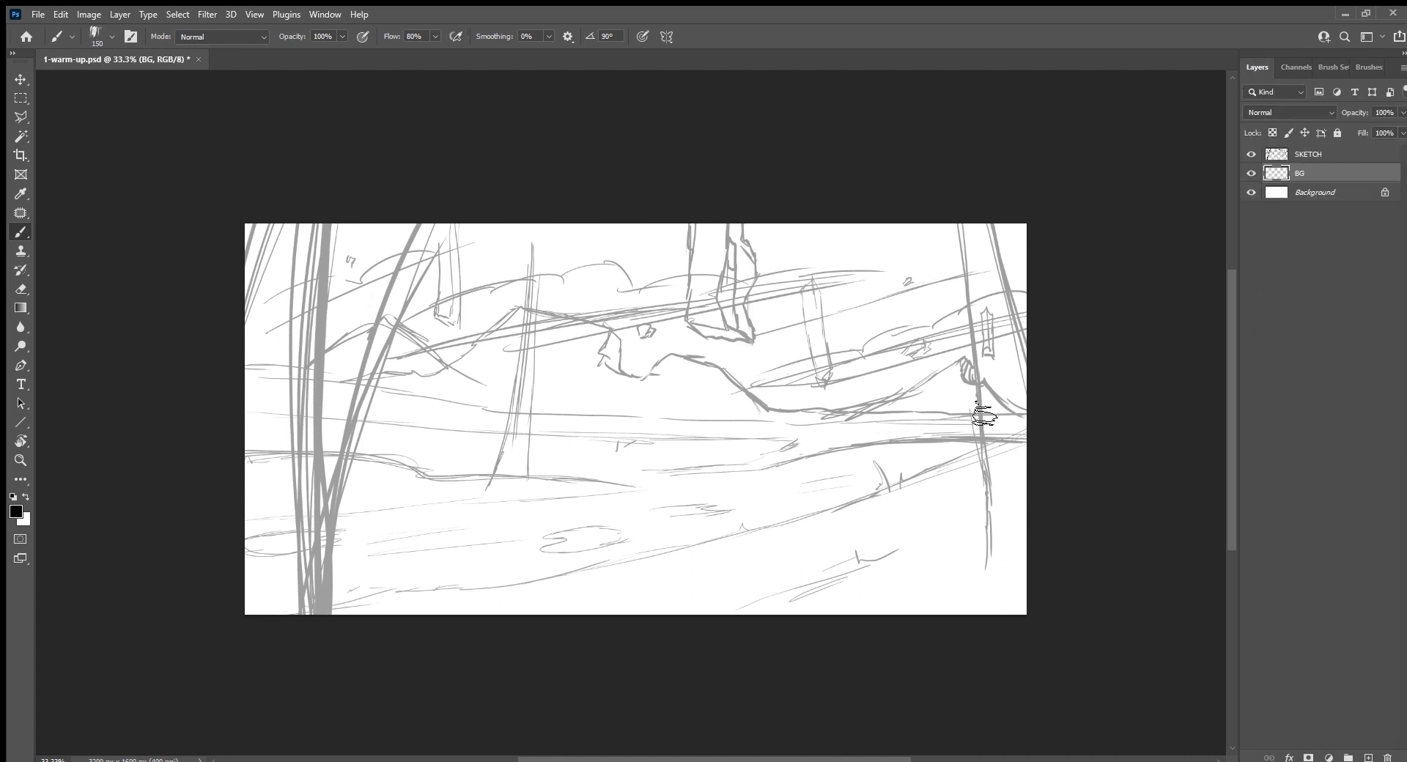
Step: Save, fill BG with light sky blue, and brush a 200 px grey-blue haze band along the horizon
{"action": "key", "text": "ctrl+s"}
{"action": "key", "text": "alt+BackSpace"}
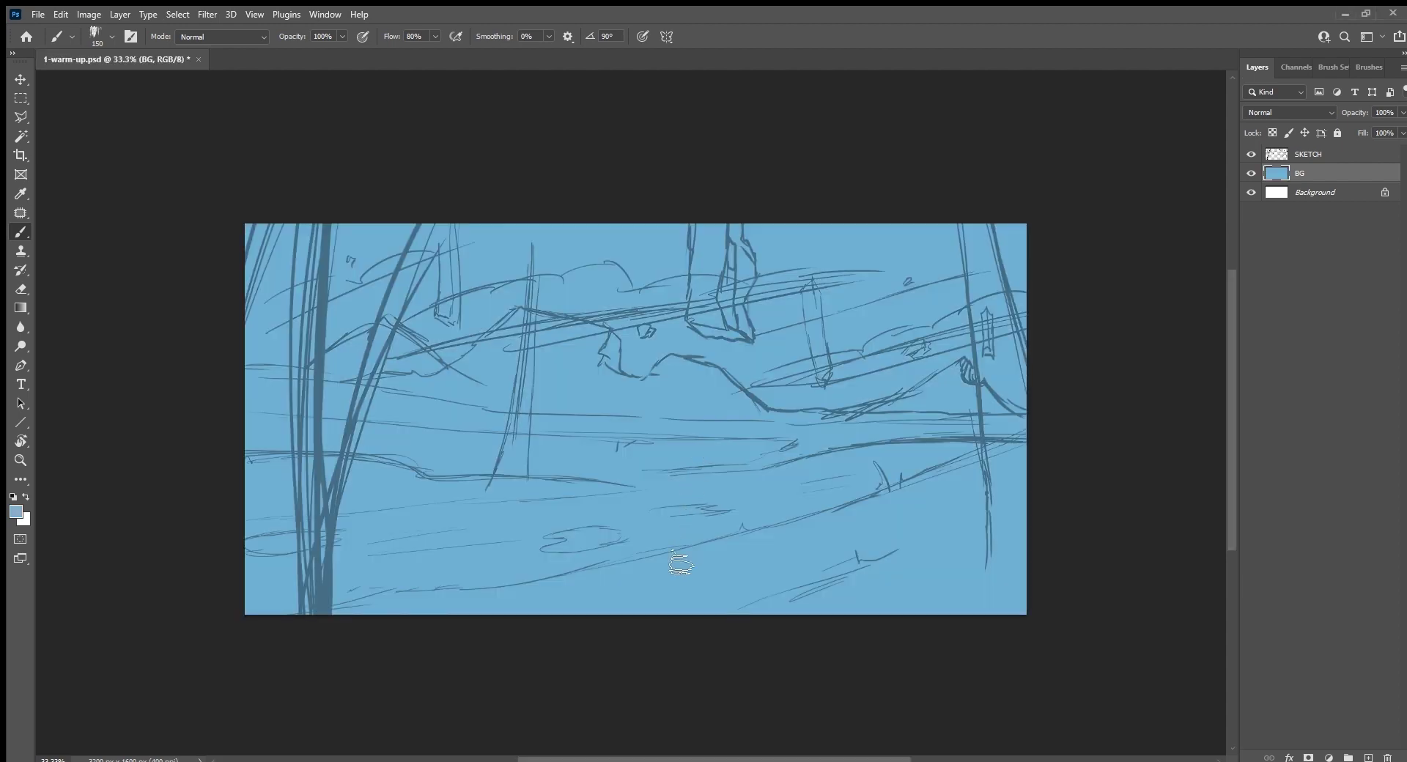
{"action": "key", "text": "r"}
{"action": "left_click_drag", "start_coordinate": [669, 628], "coordinate": [857, 475]}
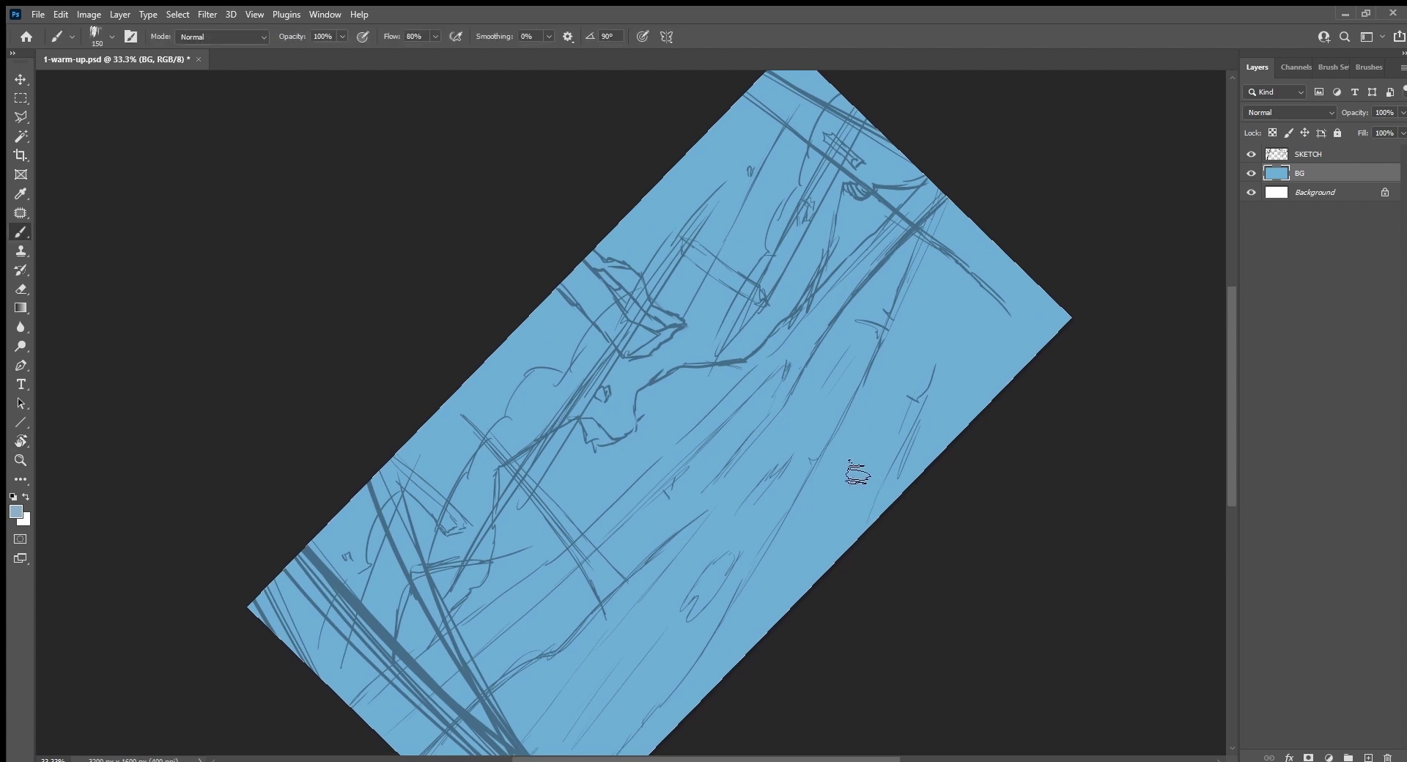
{"action": "mouse_move", "coordinate": [730, 398]}
{"action": "left_mouse_down"}
{"action": "mouse_move", "coordinate": [891, 235]}
{"action": "mouse_move", "coordinate": [817, 283]}
{"action": "mouse_move", "coordinate": [473, 620]}
{"action": "mouse_move", "coordinate": [645, 414]}
{"action": "mouse_move", "coordinate": [817, 249]}
{"action": "mouse_move", "coordinate": [620, 466]}
{"action": "mouse_move", "coordinate": [505, 541]}
{"action": "left_mouse_up"}
{"action": "key", "text": "bracketright"}
{"action": "key", "text": "bracketright"}
{"action": "key", "text": "Escape"}
{"action": "left_click_drag", "start_coordinate": [1058, 493], "coordinate": [974, 471]}
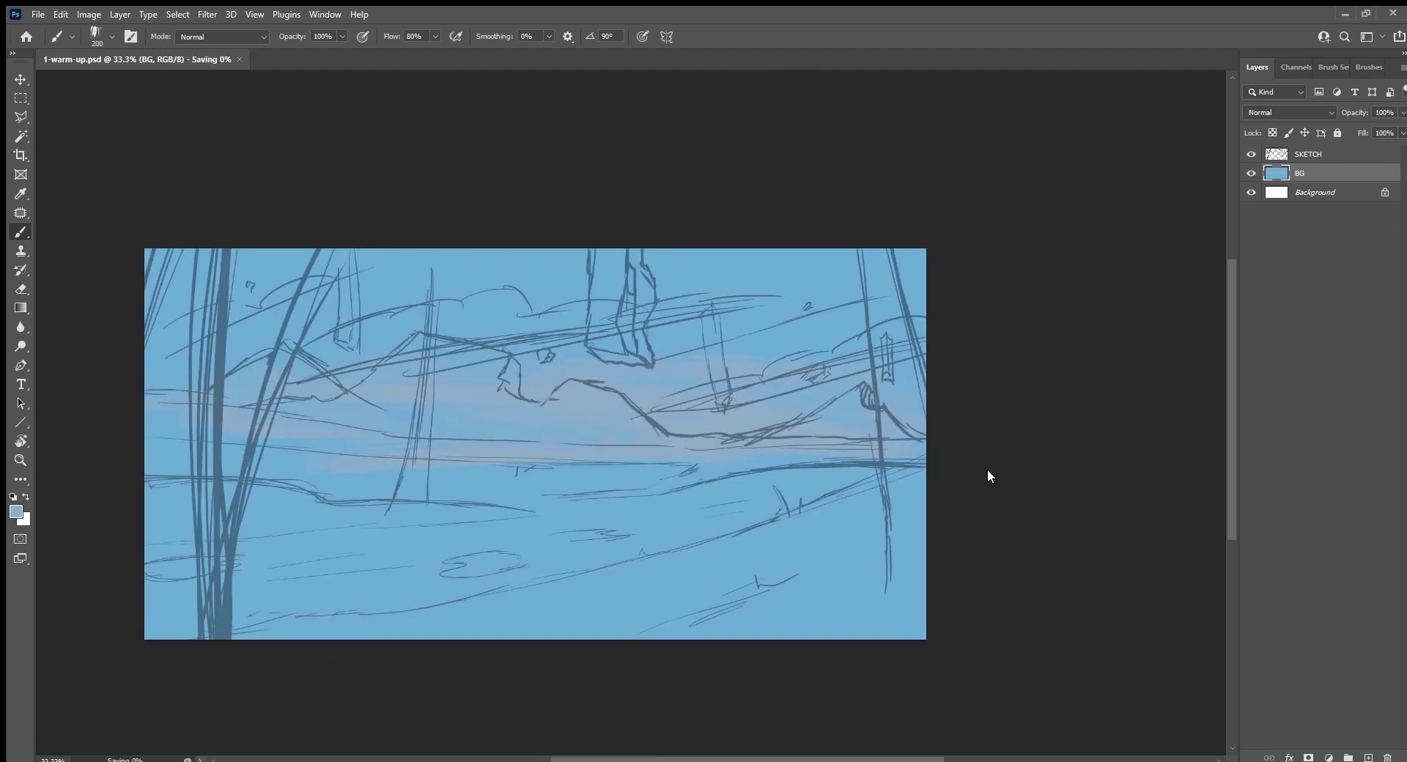
Step: Add a new layer above BG named BACK_MOUNT
{"action": "left_click", "coordinate": [1368, 757]}
{"action": "double_click", "coordinate": [1309, 173]}
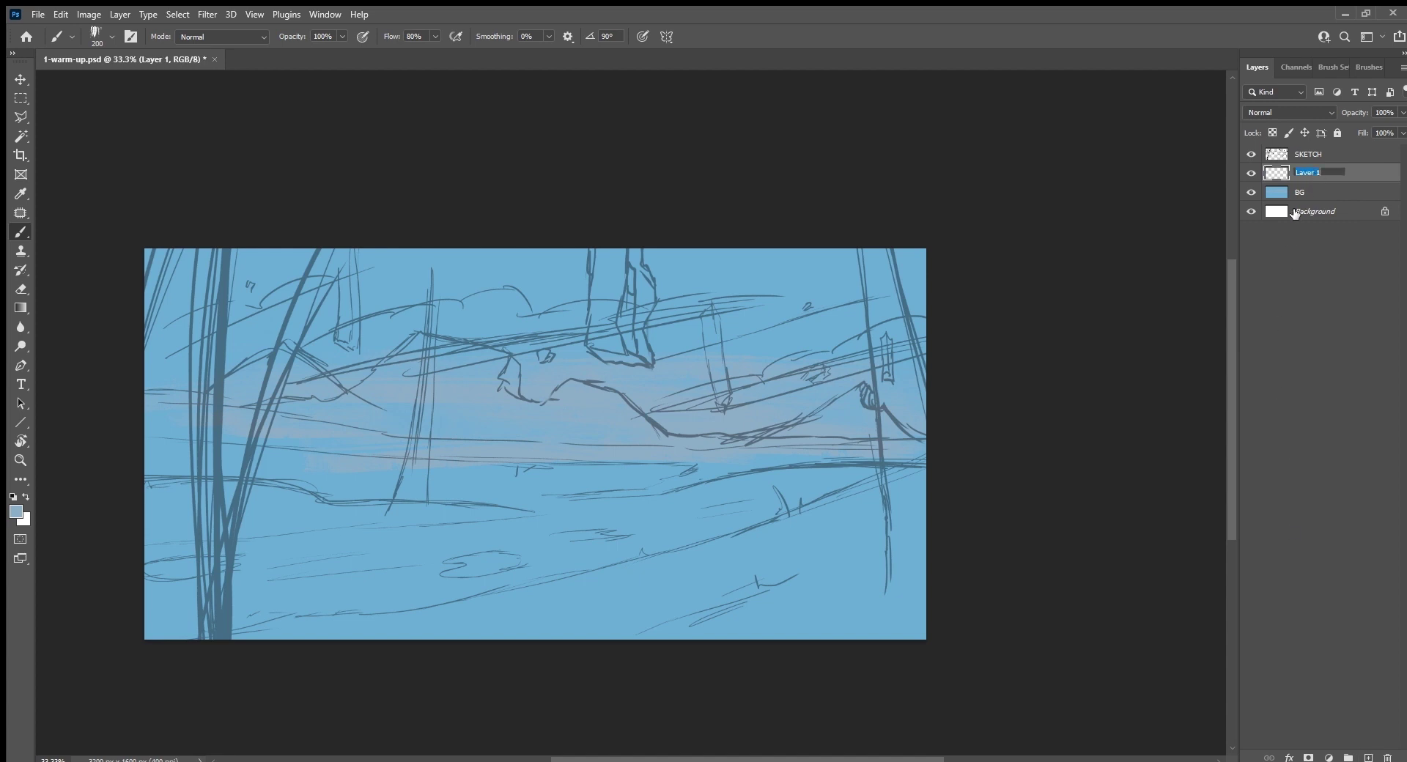
{"action": "type", "text": "BACK_MOU"}
{"action": "type", "text": "NT"}
{"action": "key", "text": "Return"}
Step: Block in a pale green back-mountain shape on the left of the canvas
{"action": "key", "text": "r"}
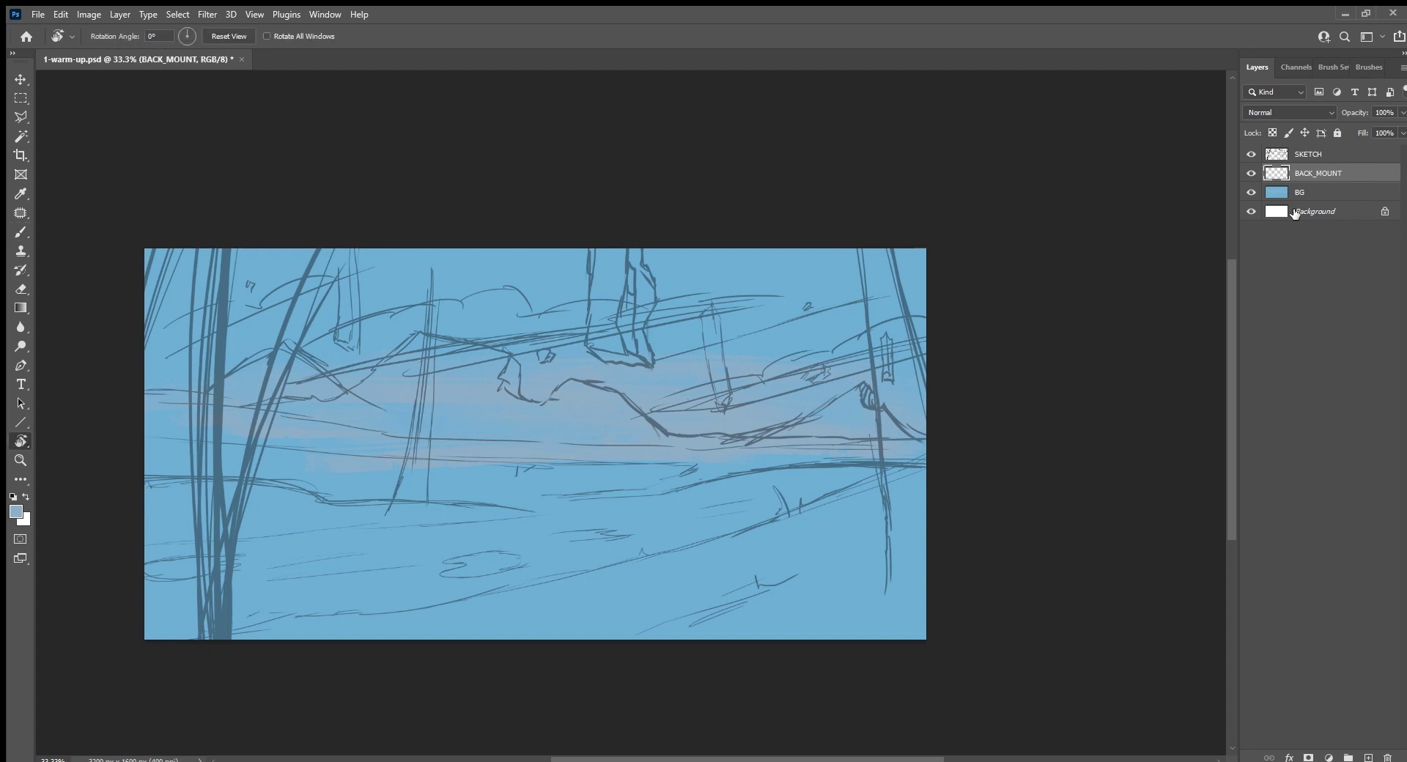
{"action": "mouse_move", "coordinate": [696, 678]}
{"action": "left_mouse_down"}
{"action": "mouse_move", "coordinate": [822, 533]}
{"action": "mouse_move", "coordinate": [817, 551]}
{"action": "left_mouse_up"}
{"action": "key", "text": "b"}
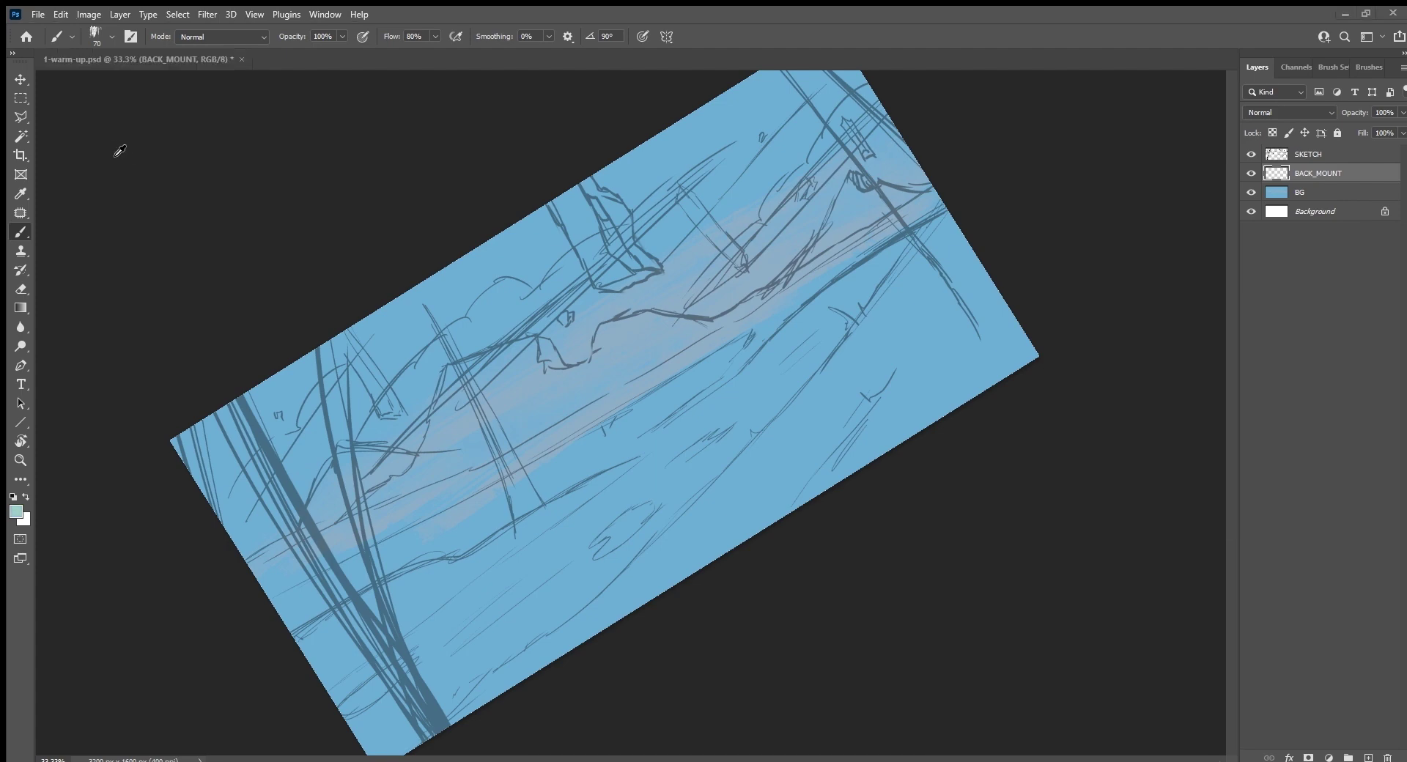
{"action": "key", "text": "r"}
{"action": "mouse_move", "coordinate": [513, 606]}
{"action": "left_mouse_down"}
{"action": "mouse_move", "coordinate": [611, 593]}
{"action": "mouse_move", "coordinate": [597, 592]}
{"action": "left_mouse_up"}
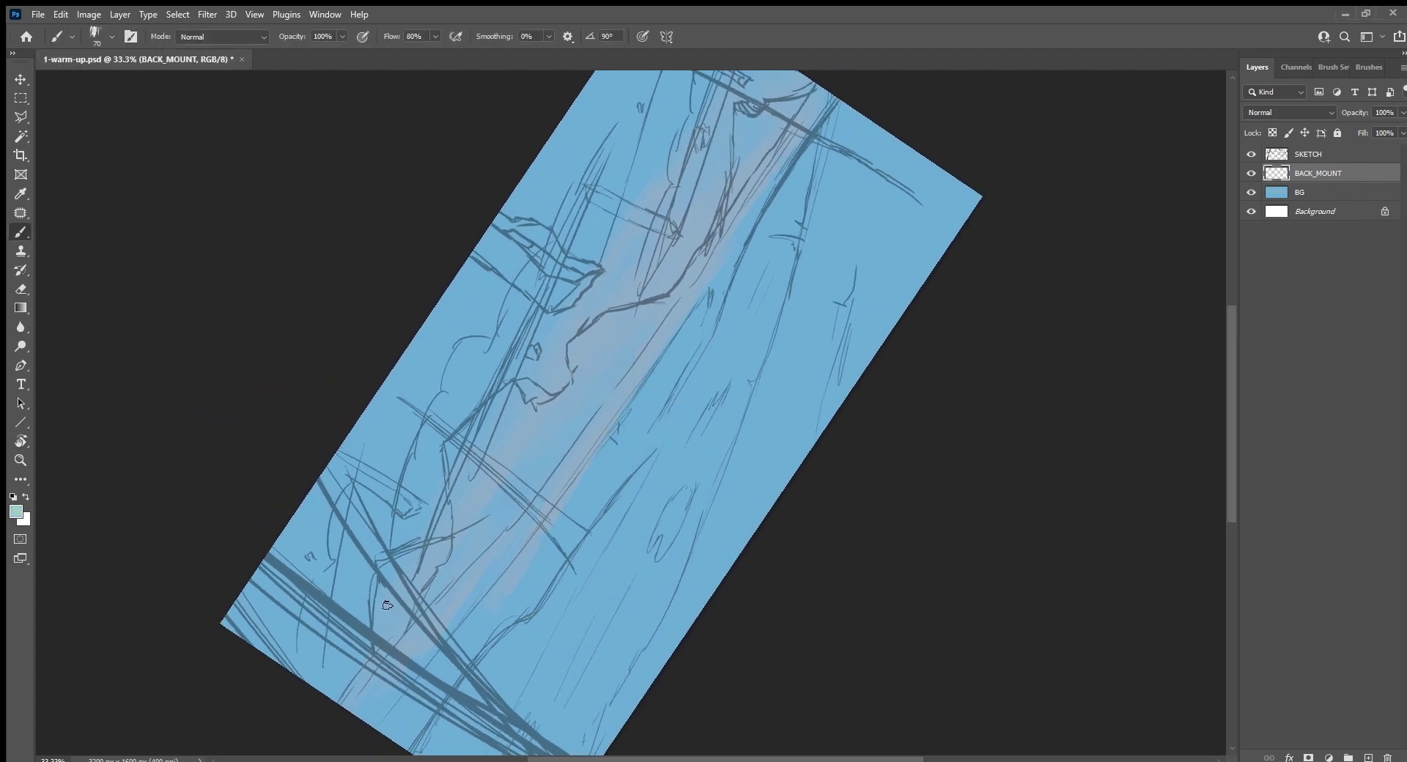
{"action": "left_click_drag", "start_coordinate": [389, 583], "coordinate": [374, 652]}
{"action": "mouse_move", "coordinate": [392, 590]}
{"action": "left_mouse_down"}
{"action": "mouse_move", "coordinate": [398, 612]}
{"action": "mouse_move", "coordinate": [414, 583]}
{"action": "mouse_move", "coordinate": [591, 565]}
{"action": "mouse_move", "coordinate": [632, 528]}
{"action": "left_mouse_up"}
Step: Extend the pale green shape up and down, then lock the layer's transparent pixels
{"action": "key", "text": "r"}
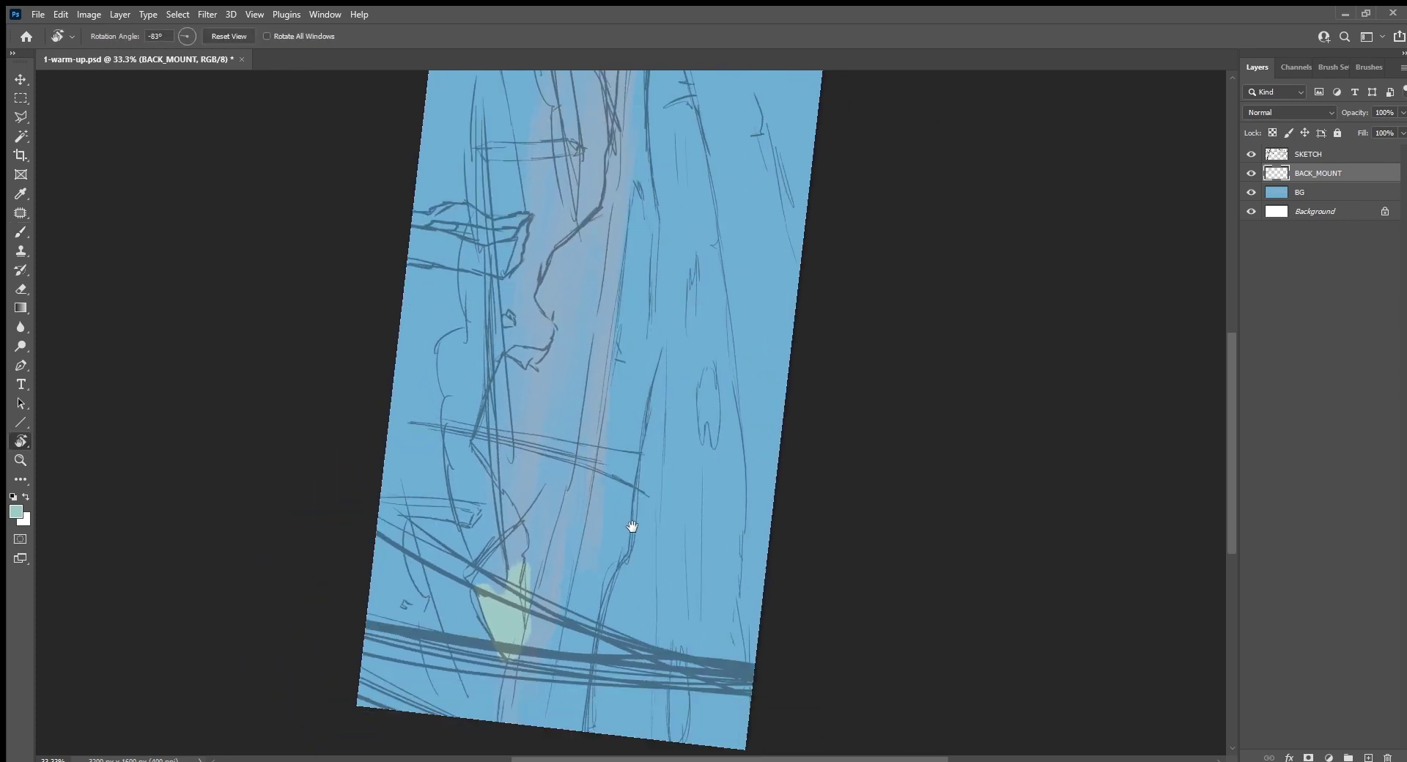
{"action": "key", "text": "b"}
{"action": "scroll", "coordinate": [632, 528], "scroll_direction": "down", "scroll_amount": 2}
{"action": "mouse_move", "coordinate": [543, 492]}
{"action": "left_mouse_down"}
{"action": "mouse_move", "coordinate": [487, 550]}
{"action": "mouse_move", "coordinate": [501, 520]}
{"action": "left_mouse_up"}
{"action": "left_click_drag", "start_coordinate": [518, 494], "coordinate": [550, 454]}
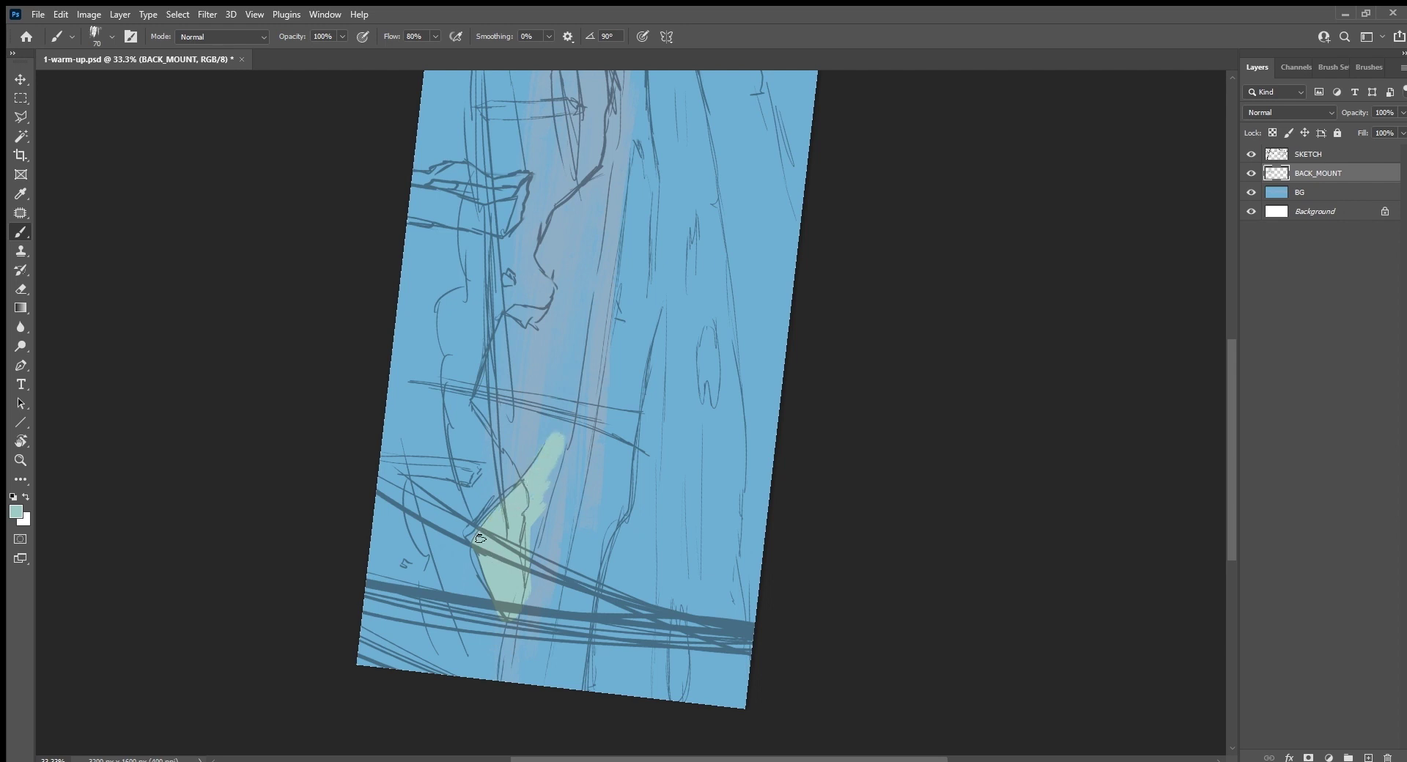
{"action": "mouse_move", "coordinate": [501, 609]}
{"action": "left_mouse_down"}
{"action": "mouse_move", "coordinate": [515, 643]}
{"action": "mouse_move", "coordinate": [563, 447]}
{"action": "left_mouse_up"}
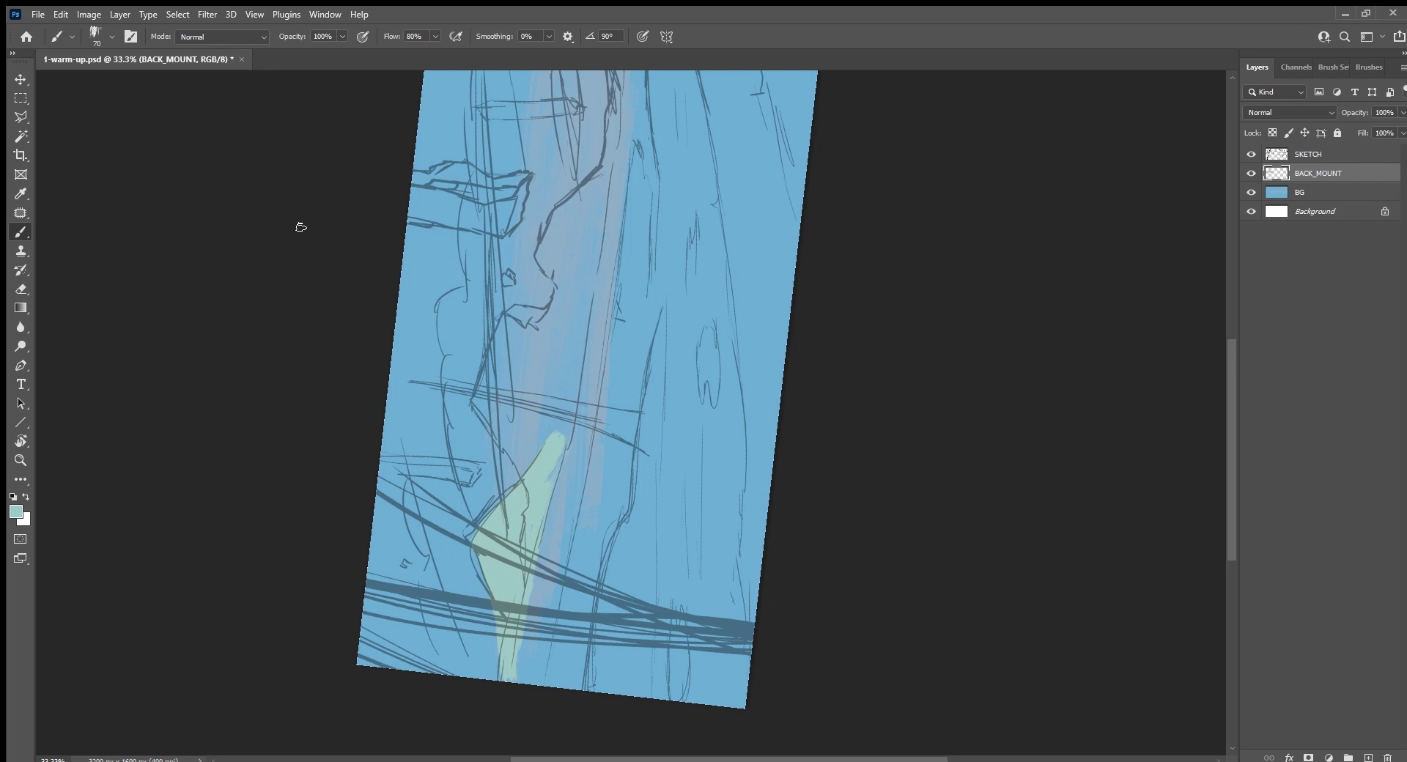
{"action": "key", "text": "slash"}
Step: Fill the locked back-mountain shape with red
{"action": "key", "text": "i"}
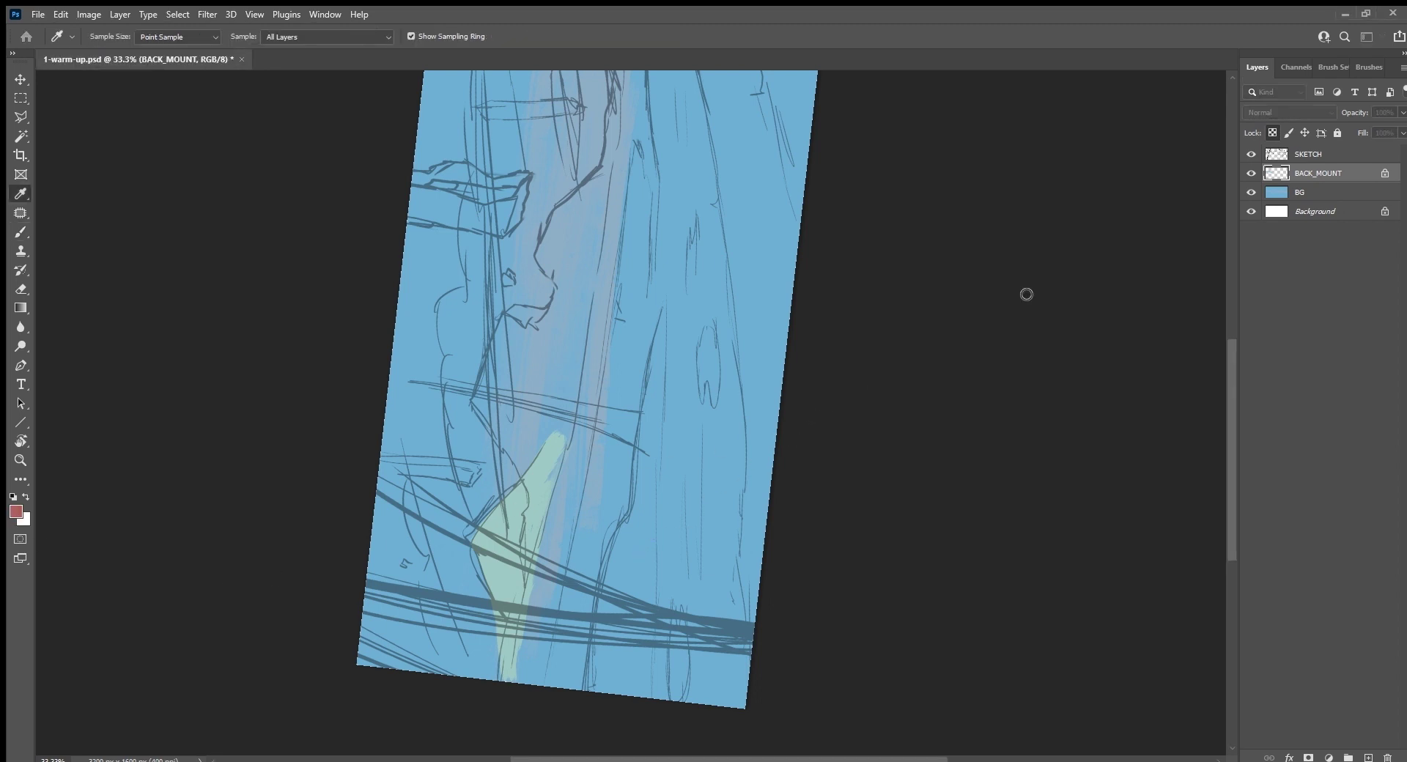
{"action": "key", "text": "b"}
{"action": "key", "text": "alt+BackSpace"}
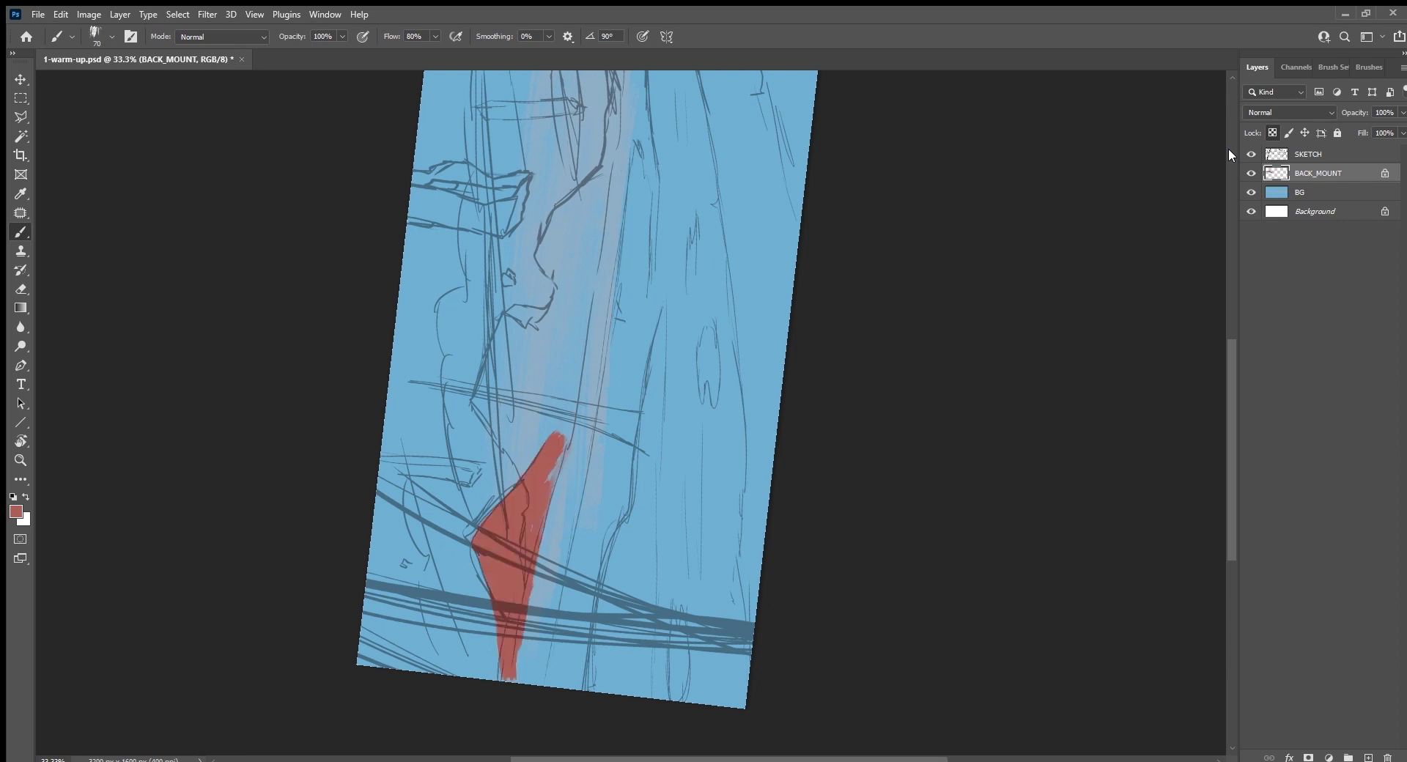
{"action": "key", "text": "bracketright"}
{"action": "key", "text": "bracketright"}
Step: Sample the sky blue and brush it over the red shape with a 150 px brush
{"action": "left_click", "coordinate": [638, 561], "text": "alt"}
{"action": "key", "text": "bracketright"}
{"action": "key", "text": "bracketright"}
{"action": "key", "text": "bracketright"}
{"action": "mouse_move", "coordinate": [530, 499]}
{"action": "left_mouse_down"}
{"action": "mouse_move", "coordinate": [507, 579]}
{"action": "mouse_move", "coordinate": [517, 492]}
{"action": "mouse_move", "coordinate": [556, 487]}
{"action": "mouse_move", "coordinate": [507, 579]}
{"action": "mouse_move", "coordinate": [554, 451]}
{"action": "left_mouse_up"}
{"action": "left_click", "coordinate": [496, 579], "text": "alt"}
{"action": "left_click", "coordinate": [591, 544], "text": "alt"}
Step: Cover the remaining red with a sampled pale grey-blue and level the view
{"action": "left_click", "coordinate": [507, 578], "text": "alt"}
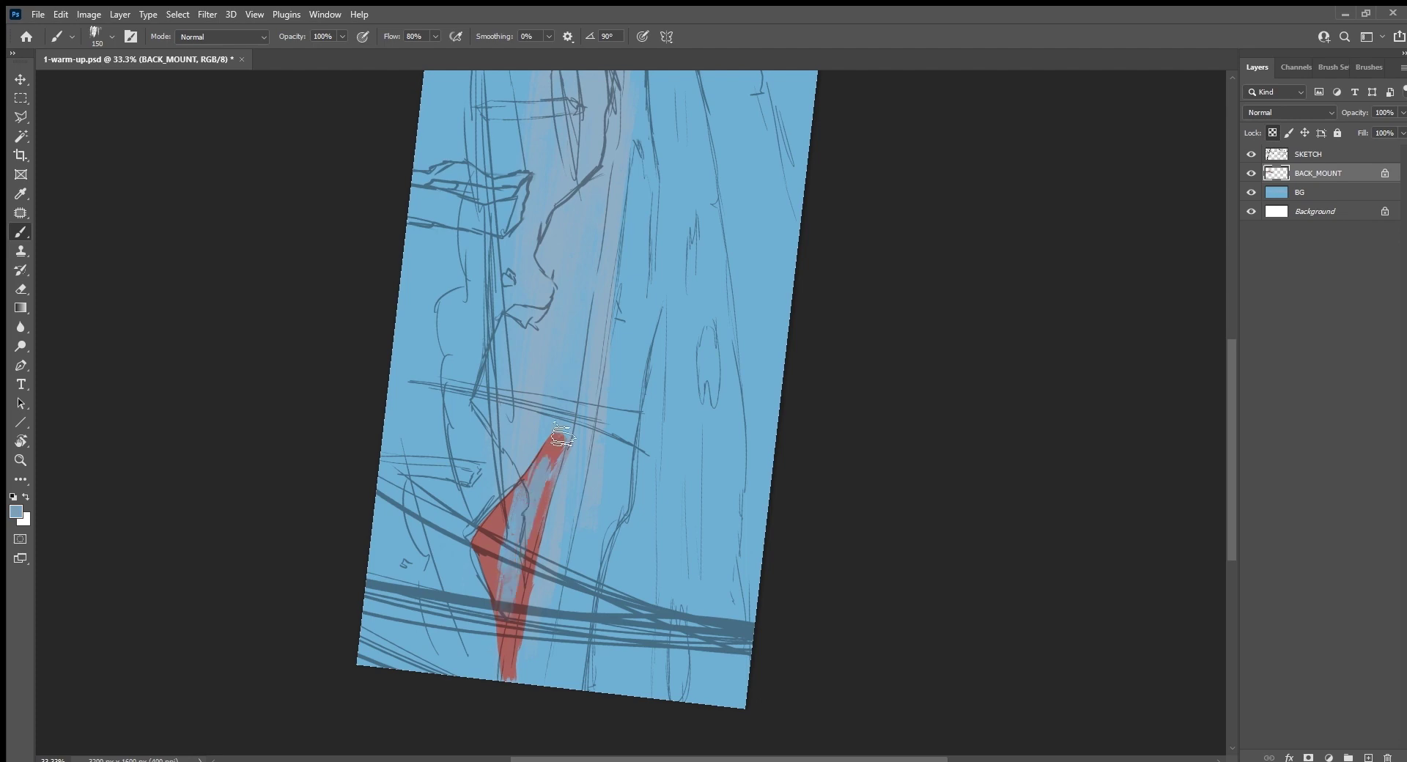
{"action": "left_click_drag", "start_coordinate": [499, 630], "coordinate": [557, 439]}
{"action": "left_click_drag", "start_coordinate": [506, 513], "coordinate": [484, 557]}
{"action": "left_click_drag", "start_coordinate": [547, 456], "coordinate": [505, 678]}
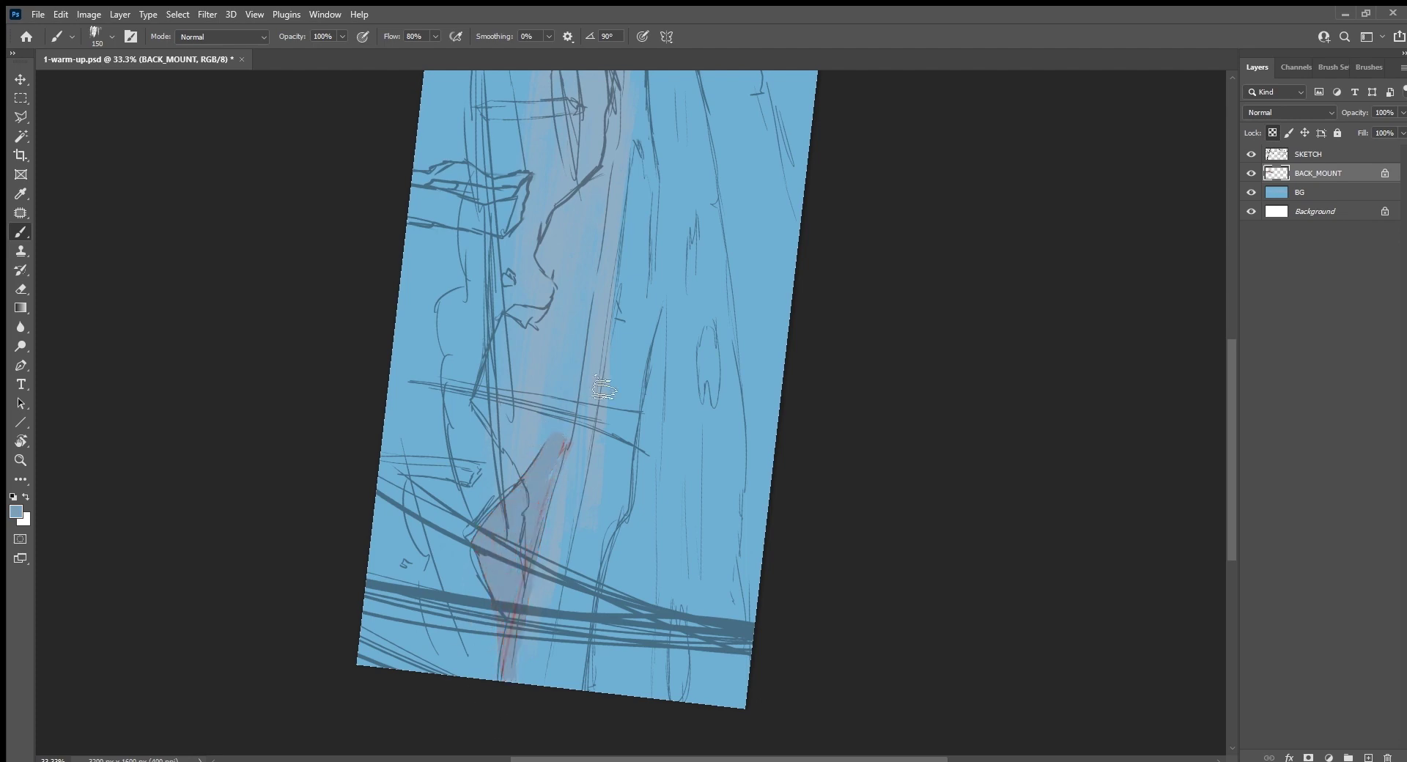
{"action": "key", "text": "Escape"}
Step: Unlock BACK_MOUNT's transparency and paint grey over the back mountain area
{"action": "left_click_drag", "start_coordinate": [666, 348], "coordinate": [655, 556]}
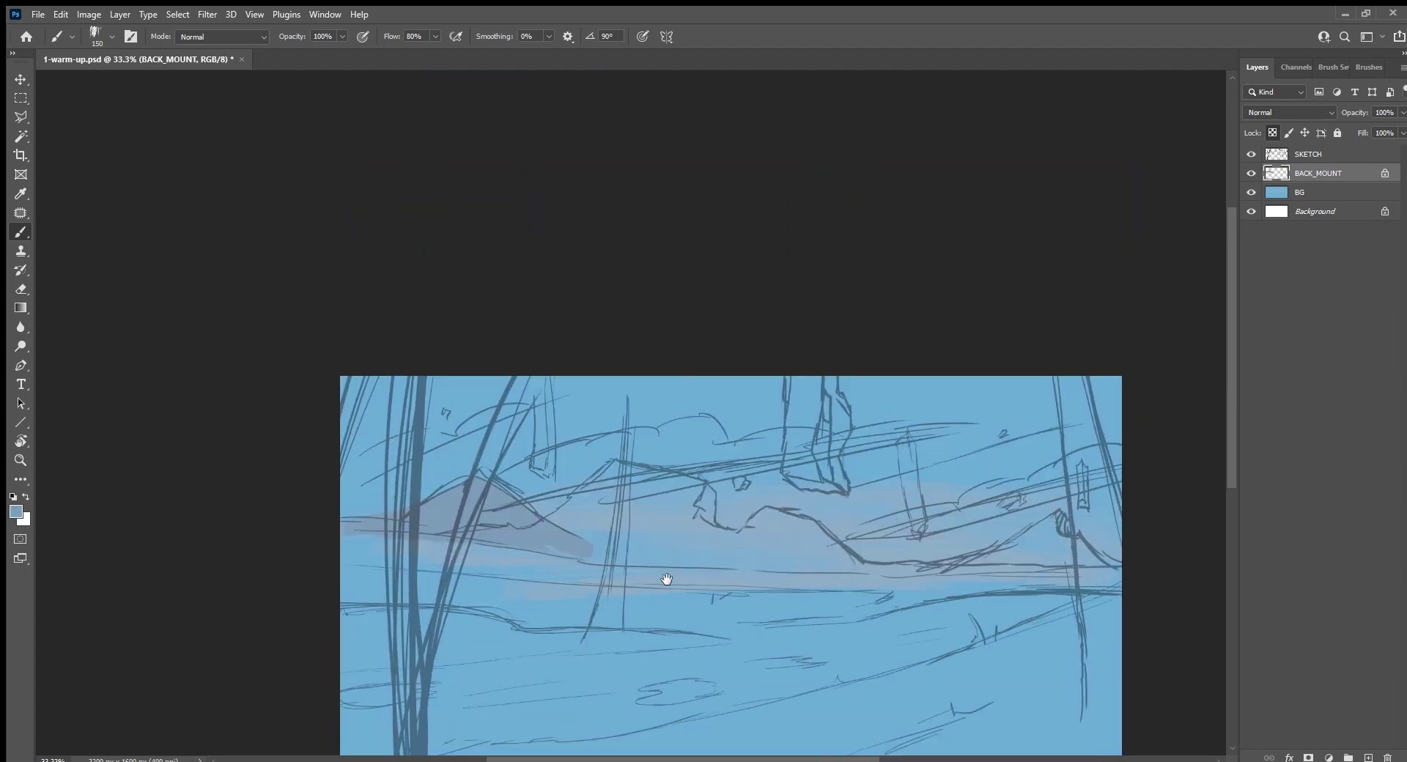
{"action": "left_click_drag", "start_coordinate": [1096, 602], "coordinate": [873, 540]}
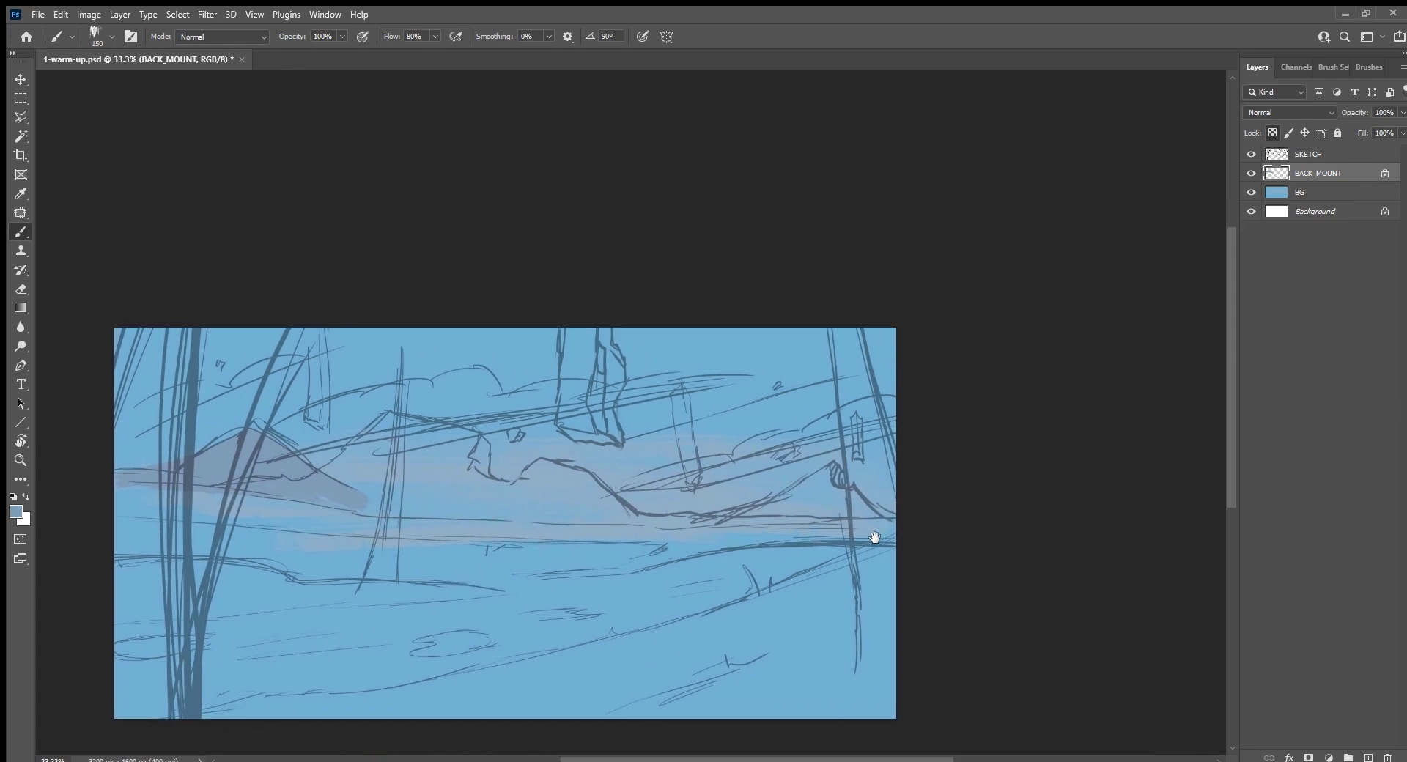
{"action": "key", "text": "r"}
{"action": "left_click_drag", "start_coordinate": [795, 716], "coordinate": [841, 577]}
{"action": "key", "text": "slash"}
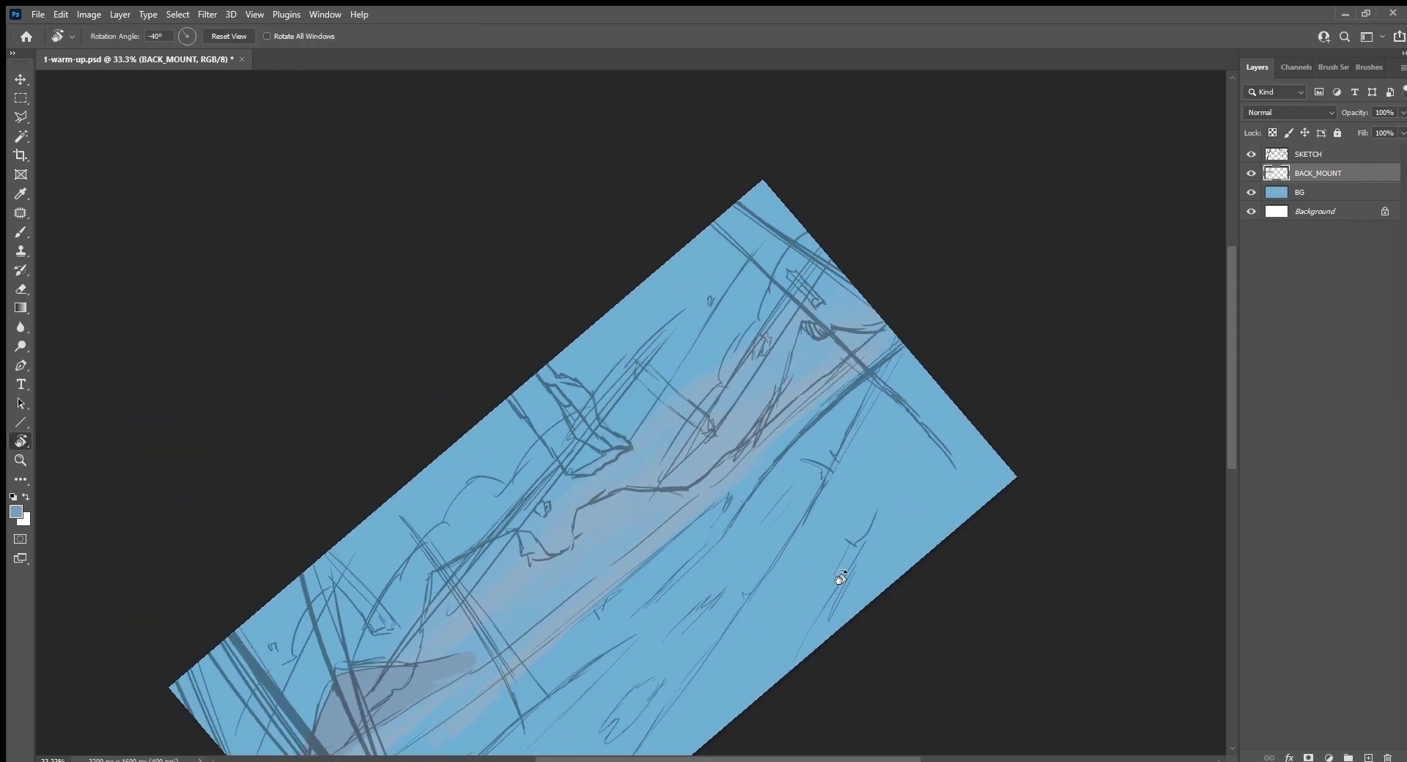
{"action": "key", "text": "b"}
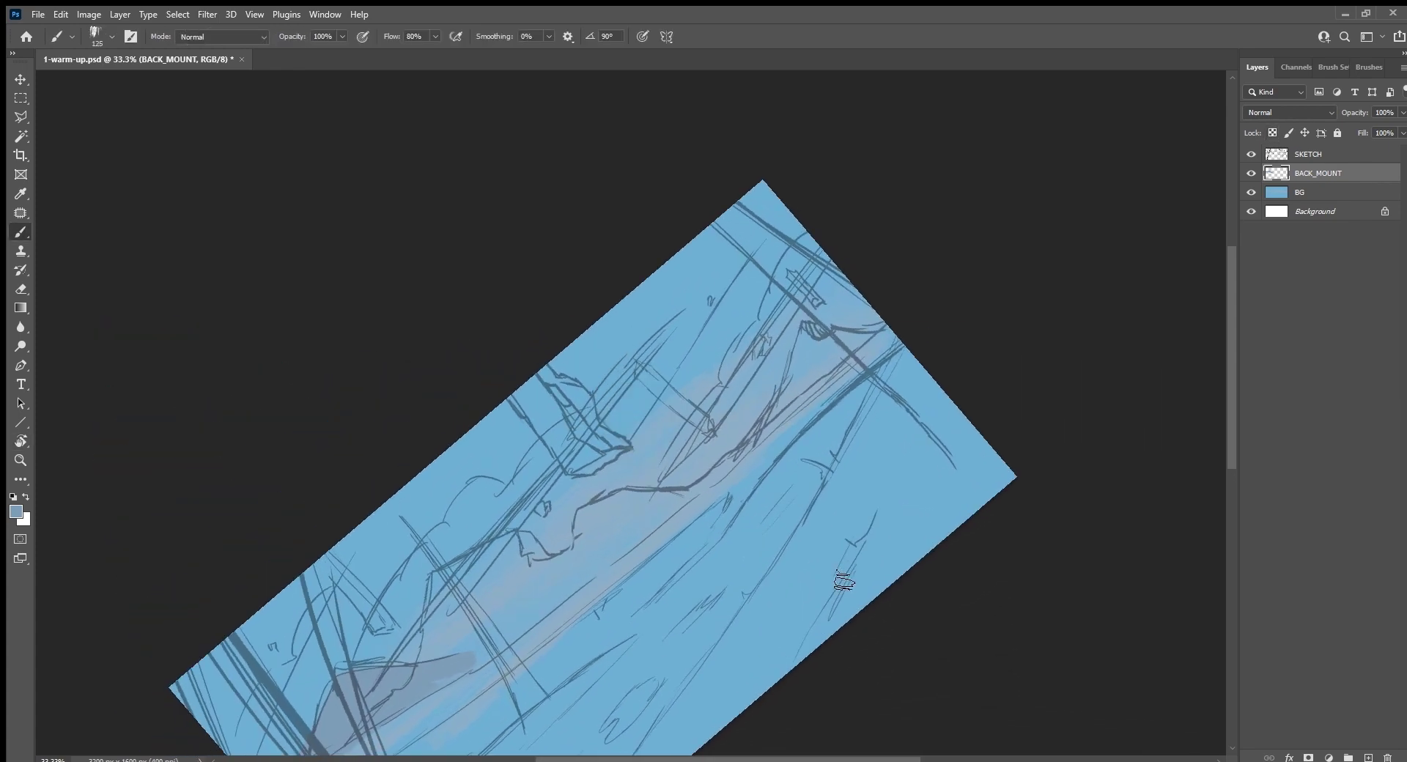
{"action": "mouse_move", "coordinate": [775, 424]}
{"action": "left_mouse_down"}
{"action": "mouse_move", "coordinate": [758, 443]}
{"action": "mouse_move", "coordinate": [821, 363]}
{"action": "left_mouse_up"}
Step: Shade the mountain corner and the triangle's right edge darker with a 70 px brush
{"action": "mouse_move", "coordinate": [945, 364]}
{"action": "left_mouse_down"}
{"action": "mouse_move", "coordinate": [799, 467]}
{"action": "mouse_move", "coordinate": [673, 401]}
{"action": "mouse_move", "coordinate": [689, 436]}
{"action": "left_mouse_up"}
{"action": "key", "text": "bracketleft"}
{"action": "key", "text": "bracketleft"}
{"action": "key", "text": "bracketleft"}
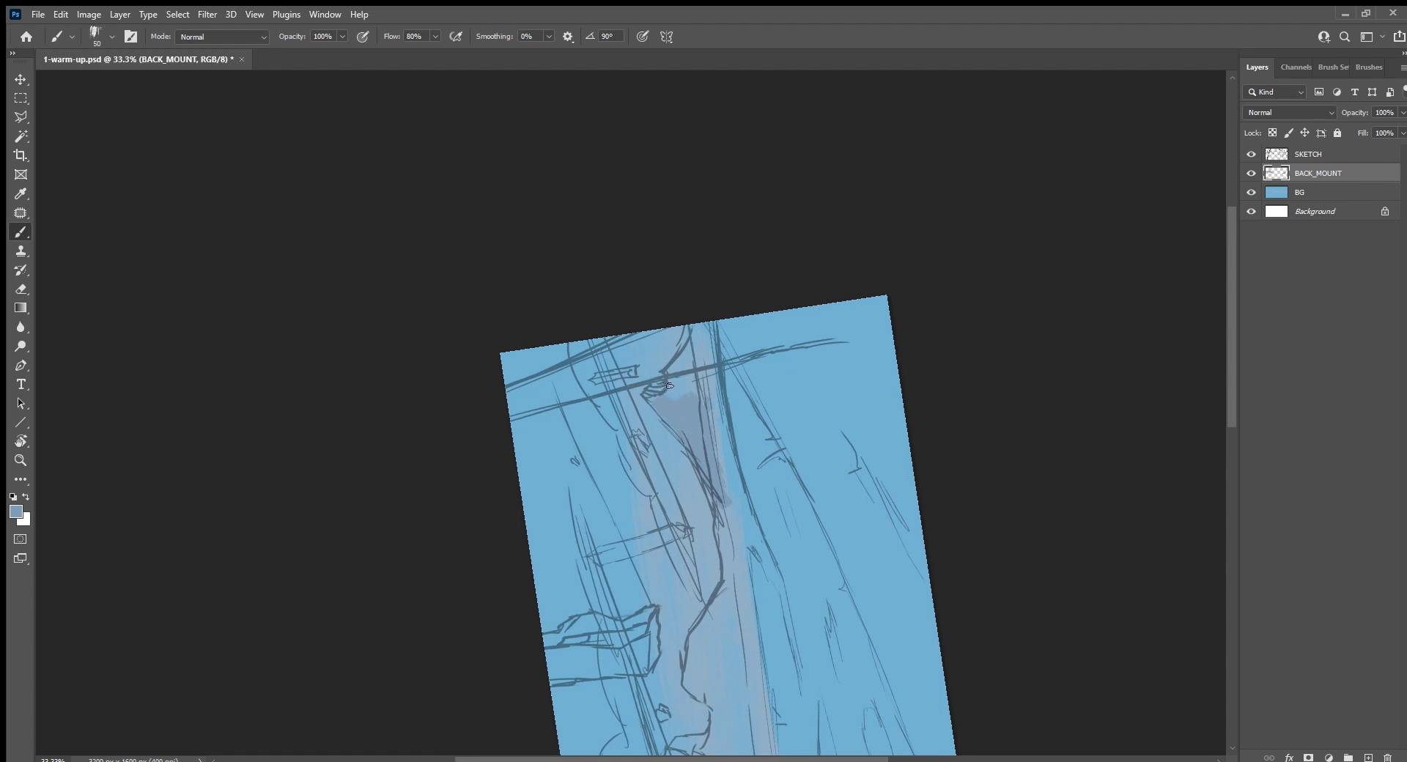
{"action": "mouse_move", "coordinate": [650, 394]}
{"action": "left_mouse_down"}
{"action": "mouse_move", "coordinate": [698, 343]}
{"action": "mouse_move", "coordinate": [679, 359]}
{"action": "left_mouse_up"}
{"action": "mouse_move", "coordinate": [719, 508]}
{"action": "left_mouse_down"}
{"action": "mouse_move", "coordinate": [725, 539]}
{"action": "mouse_move", "coordinate": [702, 369]}
{"action": "left_mouse_up"}
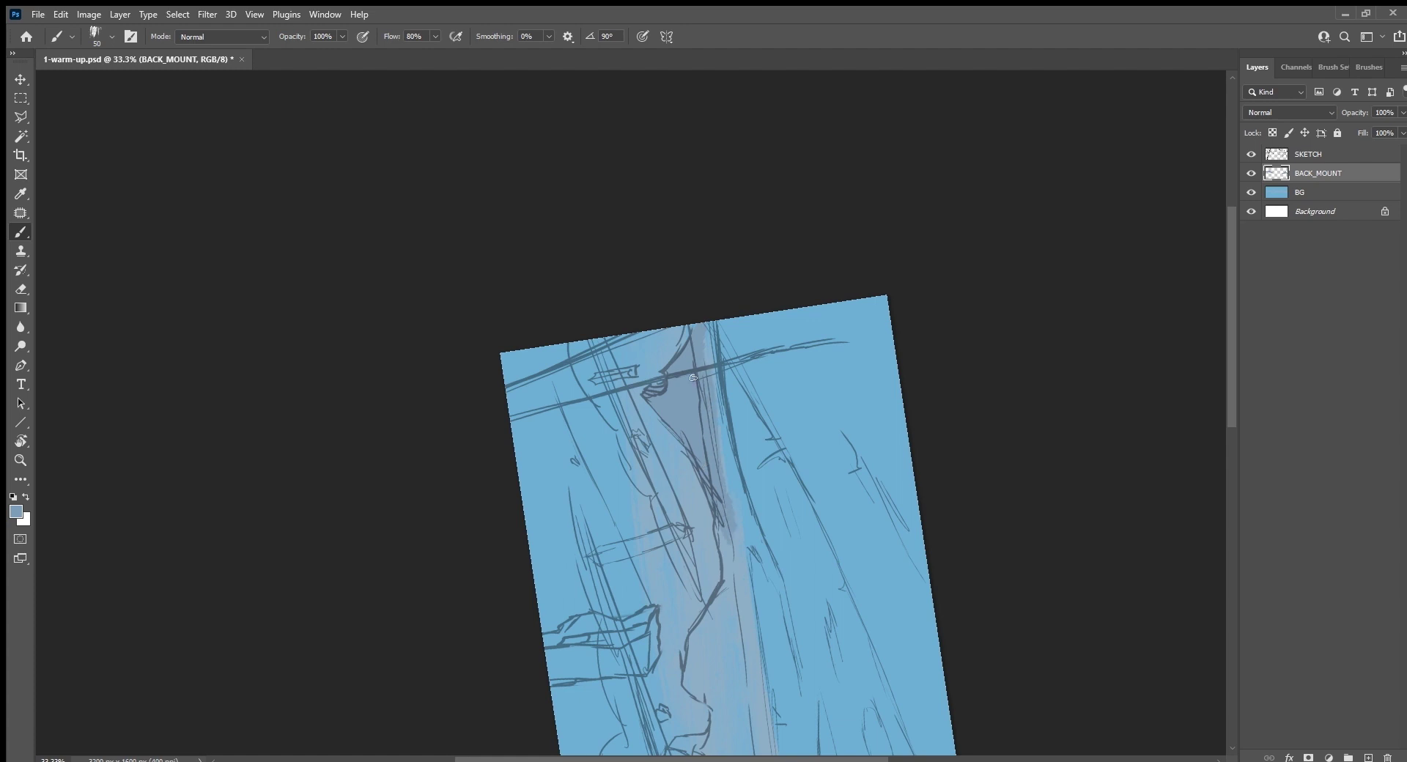
{"action": "key", "text": "Escape"}
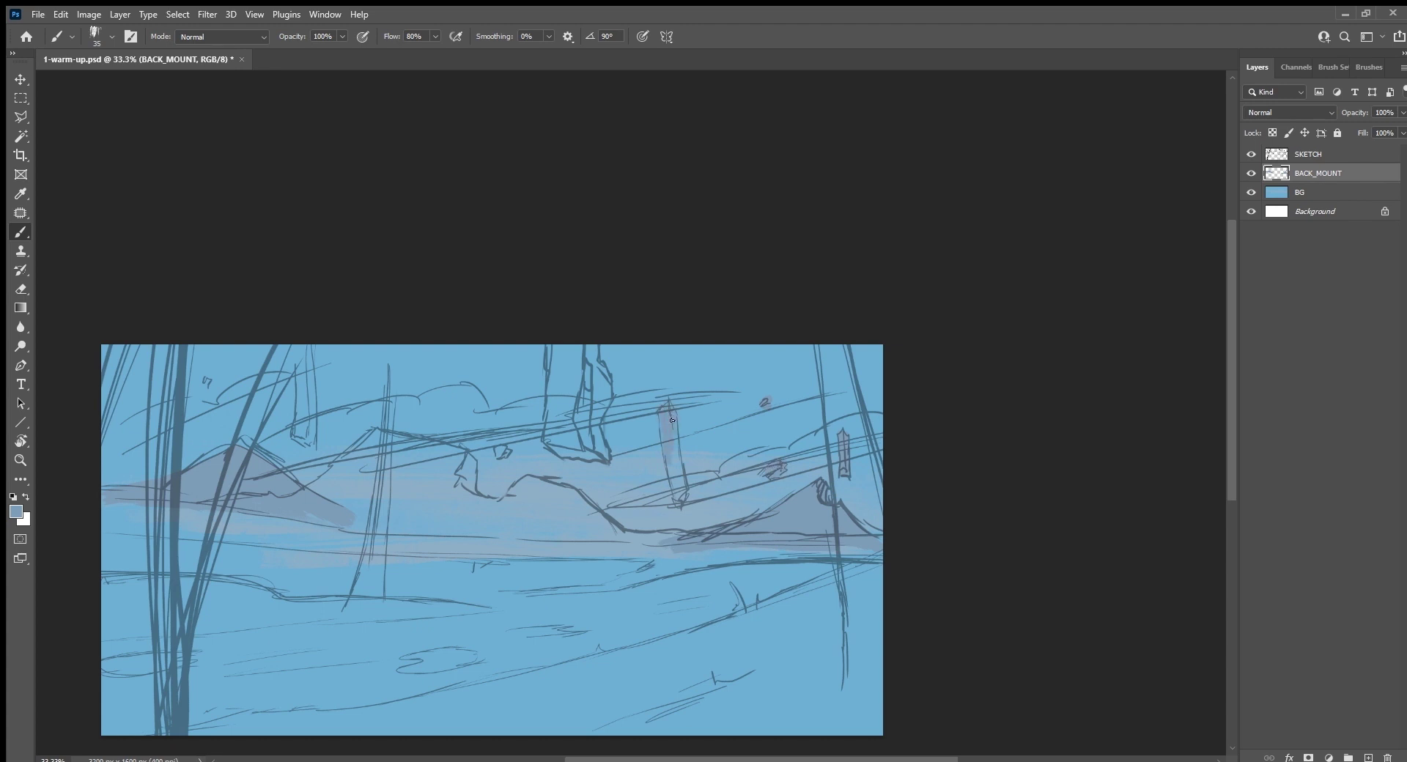
Step: Paint the pillar shape darker in a view tilted to about -37°
{"action": "mouse_move", "coordinate": [672, 420]}
{"action": "left_mouse_down"}
{"action": "mouse_move", "coordinate": [674, 493]}
{"action": "mouse_move", "coordinate": [667, 454]}
{"action": "left_mouse_up"}
{"action": "left_click_drag", "start_coordinate": [540, 569], "coordinate": [760, 565]}
{"action": "key", "text": "r"}
{"action": "left_click_drag", "start_coordinate": [713, 650], "coordinate": [822, 503]}
{"action": "key", "text": "b"}
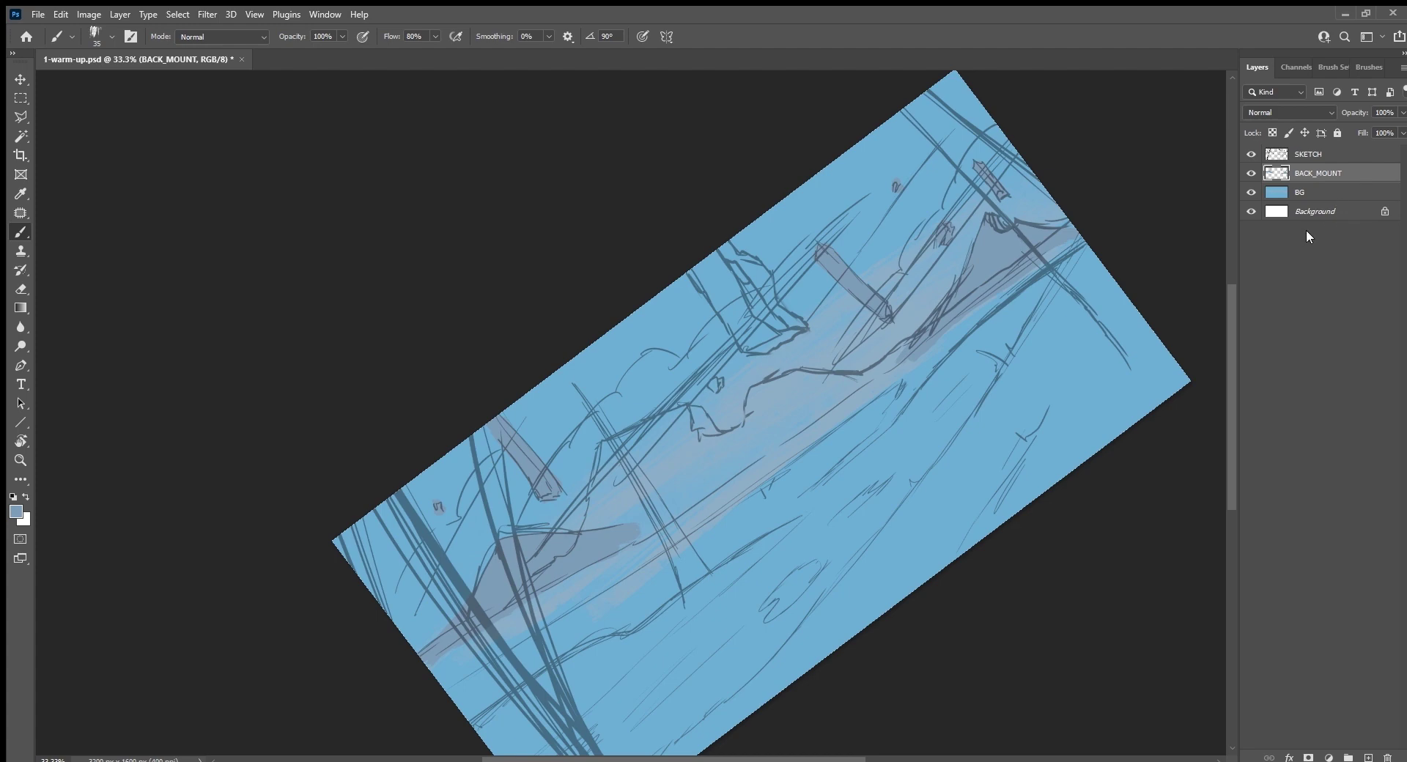
Step: Lock BACK_MOUNT's pixels and tone a reddish stroke on the left mountain with bluish-grey
{"action": "key", "text": "Escape"}
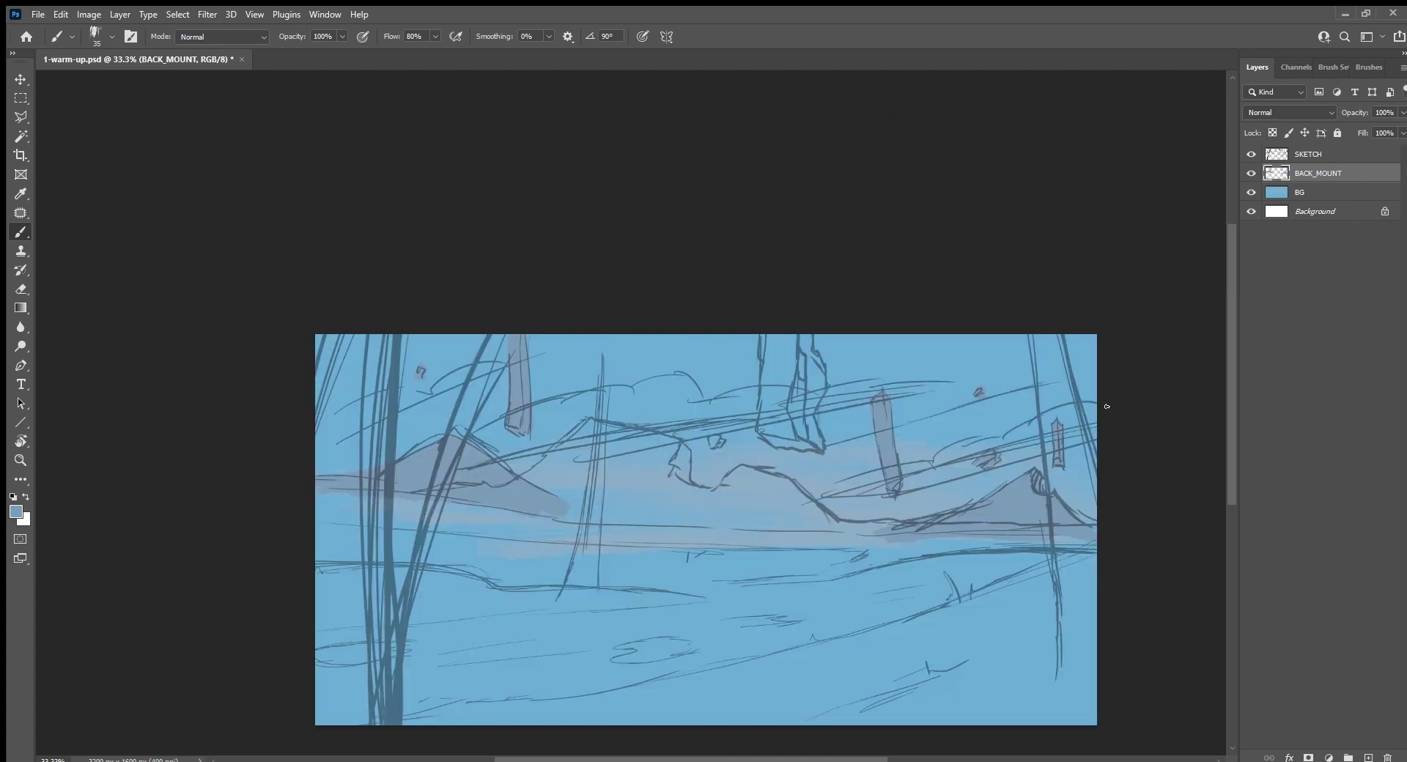
{"action": "key", "text": "slash"}
{"action": "left_click_drag", "start_coordinate": [467, 449], "coordinate": [487, 459]}
{"action": "key", "text": "x"}
{"action": "left_click", "coordinate": [493, 468], "text": "alt"}
{"action": "mouse_move", "coordinate": [471, 444]}
{"action": "left_mouse_down"}
{"action": "mouse_move", "coordinate": [519, 484]}
{"action": "mouse_move", "coordinate": [462, 477]}
{"action": "mouse_move", "coordinate": [572, 508]}
{"action": "left_mouse_up"}
Step: Tint the right mountain reddish-grey, add a red accent on the peak, and hide SKETCH
{"action": "mouse_move", "coordinate": [1122, 578]}
{"action": "left_mouse_down"}
{"action": "mouse_move", "coordinate": [981, 550]}
{"action": "mouse_move", "coordinate": [786, 597]}
{"action": "mouse_move", "coordinate": [786, 573]}
{"action": "left_mouse_up"}
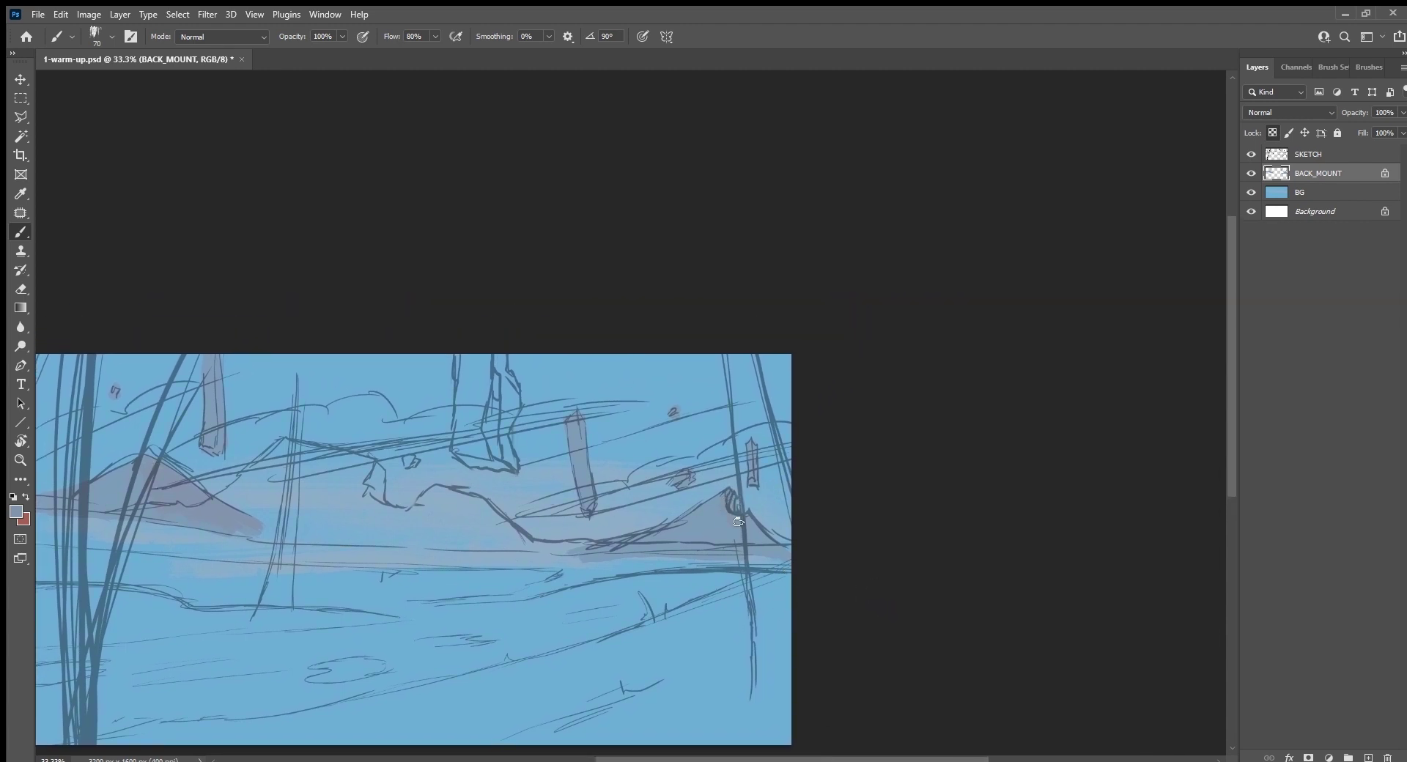
{"action": "mouse_move", "coordinate": [738, 522]}
{"action": "left_mouse_down"}
{"action": "mouse_move", "coordinate": [721, 518]}
{"action": "mouse_move", "coordinate": [752, 548]}
{"action": "left_mouse_up"}
{"action": "mouse_move", "coordinate": [488, 483]}
{"action": "left_mouse_down"}
{"action": "mouse_move", "coordinate": [574, 489]}
{"action": "mouse_move", "coordinate": [711, 546]}
{"action": "left_mouse_up"}
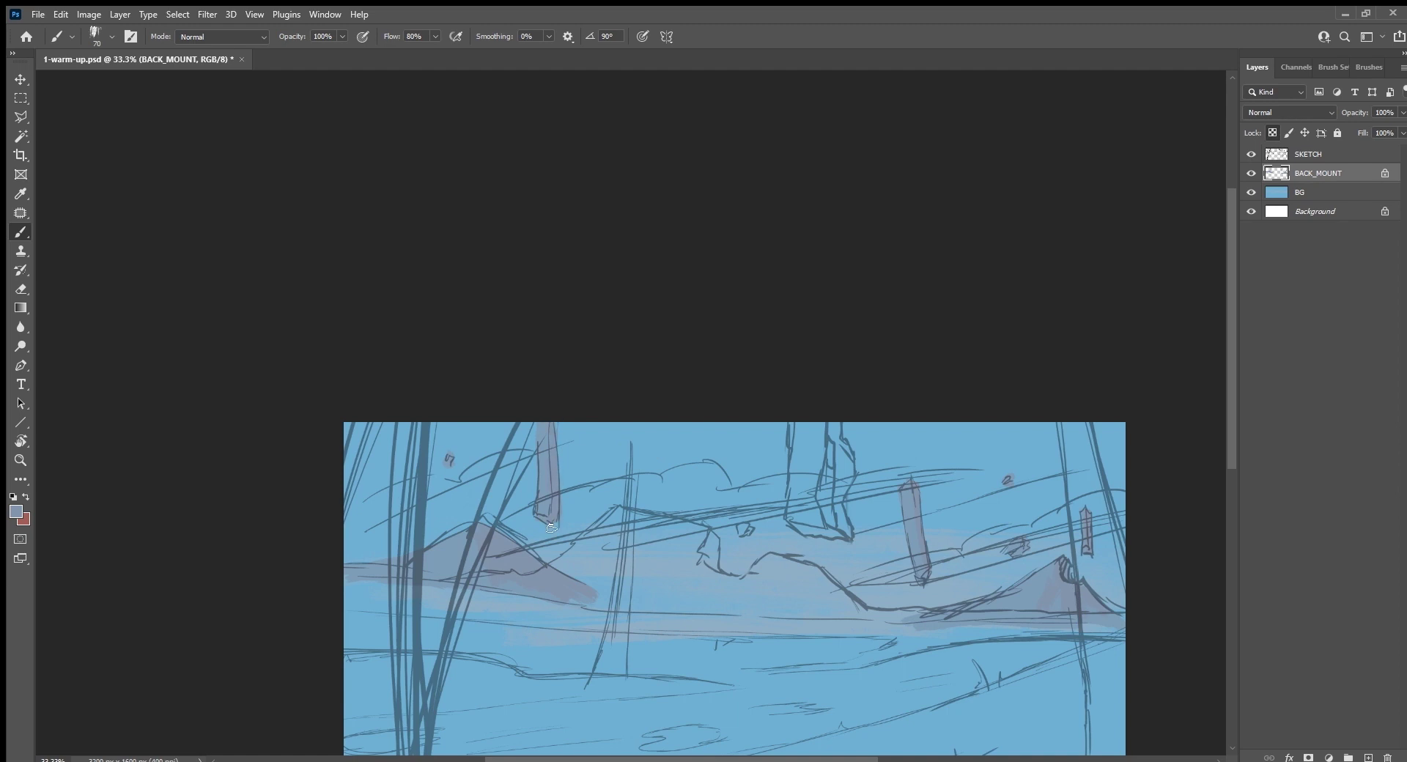
{"action": "key", "text": "bracketleft"}
{"action": "key", "text": "bracketleft"}
{"action": "key", "text": "bracketleft"}
{"action": "key", "text": "x"}
{"action": "left_click_drag", "start_coordinate": [497, 539], "coordinate": [505, 554]}
{"action": "left_click", "coordinate": [495, 536], "text": "alt"}
{"action": "left_click", "coordinate": [1251, 154]}
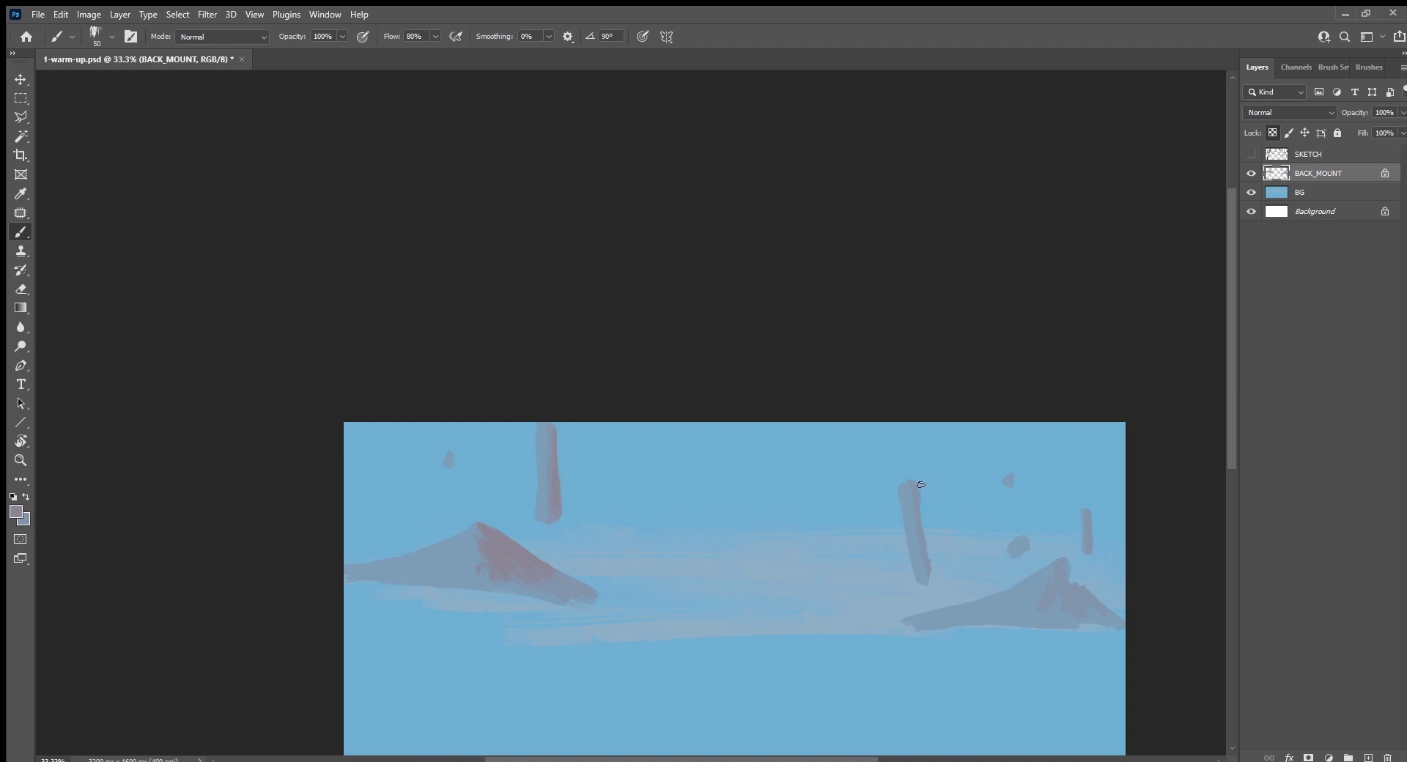
Step: Paint reddish light down the pillar edge and lighten the right peak's left slope with blue-grey
{"action": "left_click_drag", "start_coordinate": [915, 482], "coordinate": [927, 550]}
{"action": "left_click_drag", "start_coordinate": [1118, 604], "coordinate": [704, 512]}
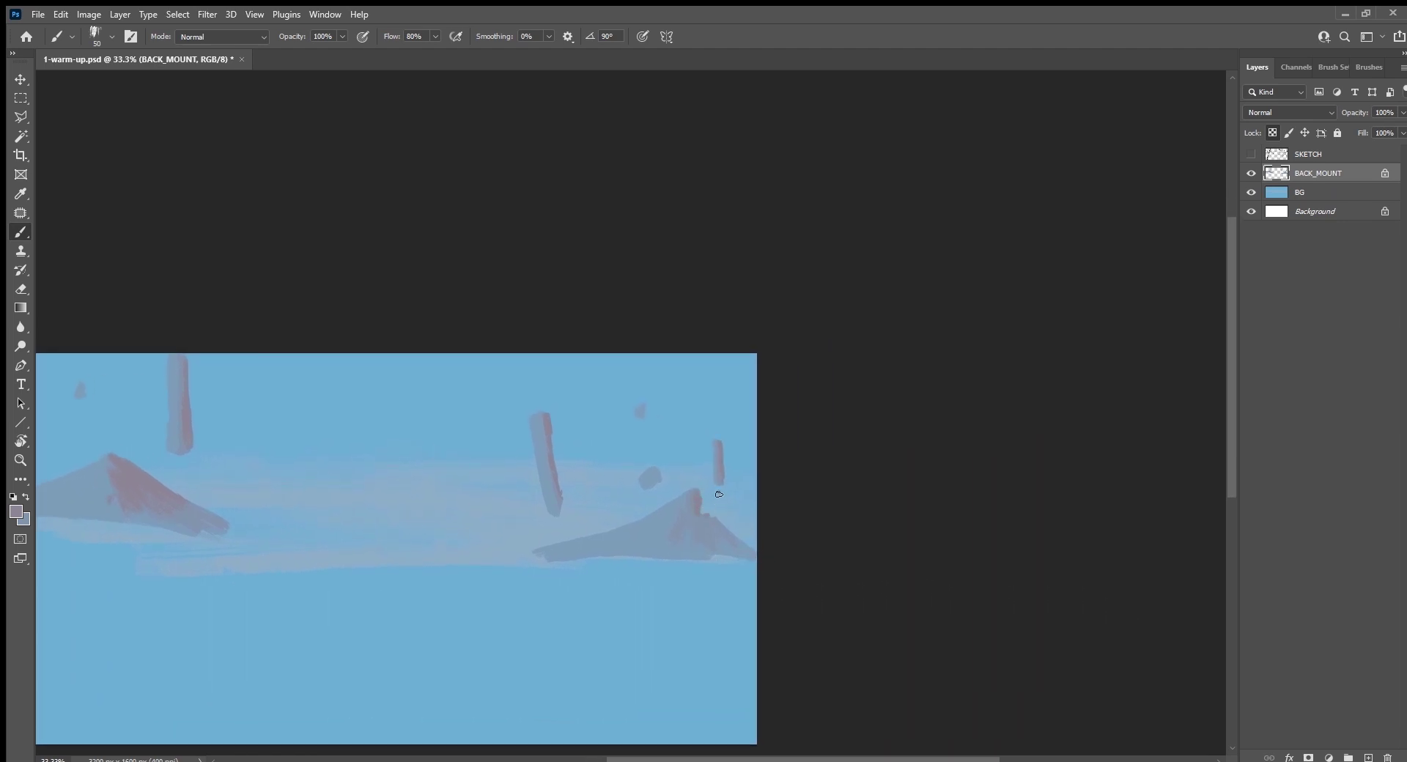
{"action": "left_click", "coordinate": [693, 479], "text": "alt"}
{"action": "left_click_drag", "start_coordinate": [696, 510], "coordinate": [688, 526]}
{"action": "left_click_drag", "start_coordinate": [584, 540], "coordinate": [893, 537]}
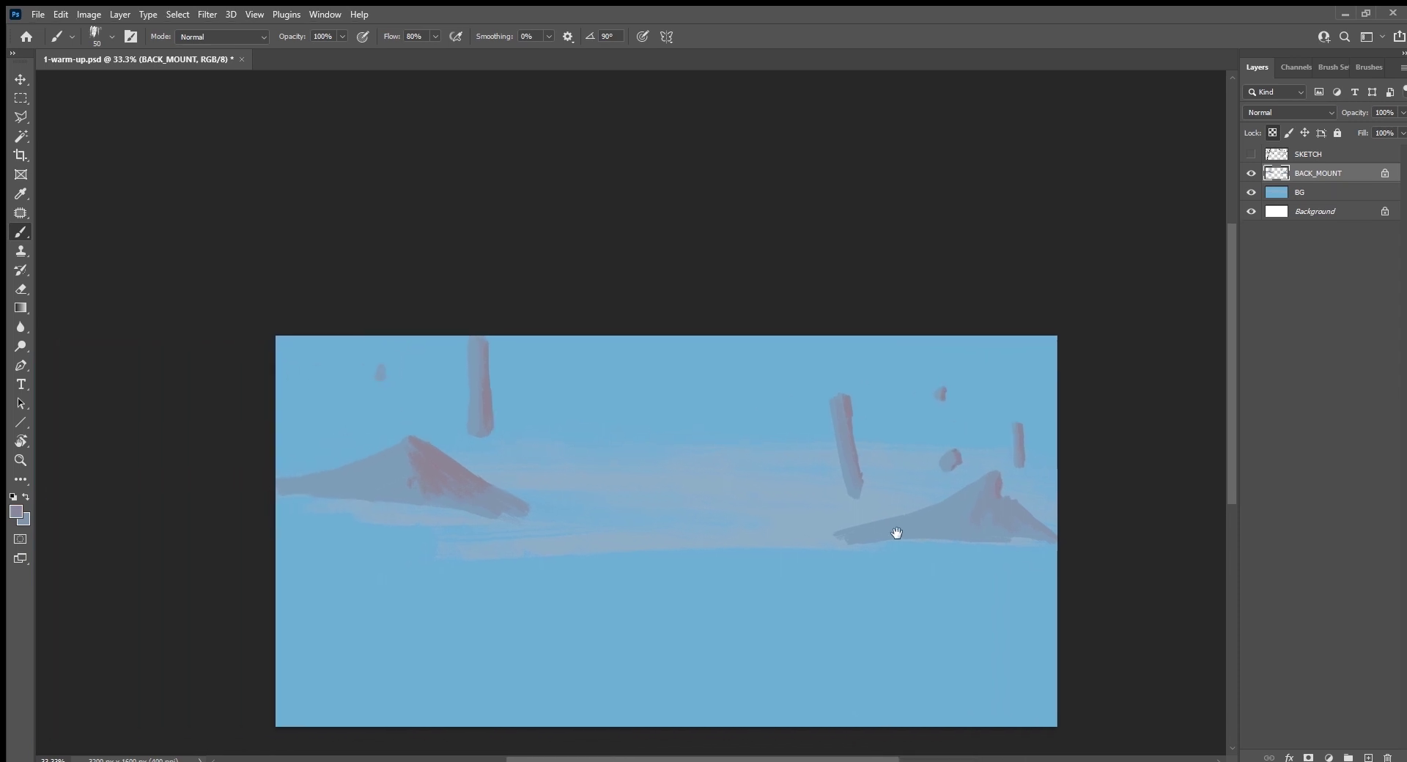
Step: Redefine the small floating rock and soften the left ridge's red streaks with sampled blue-grey
{"action": "left_click_drag", "start_coordinate": [387, 369], "coordinate": [386, 375]}
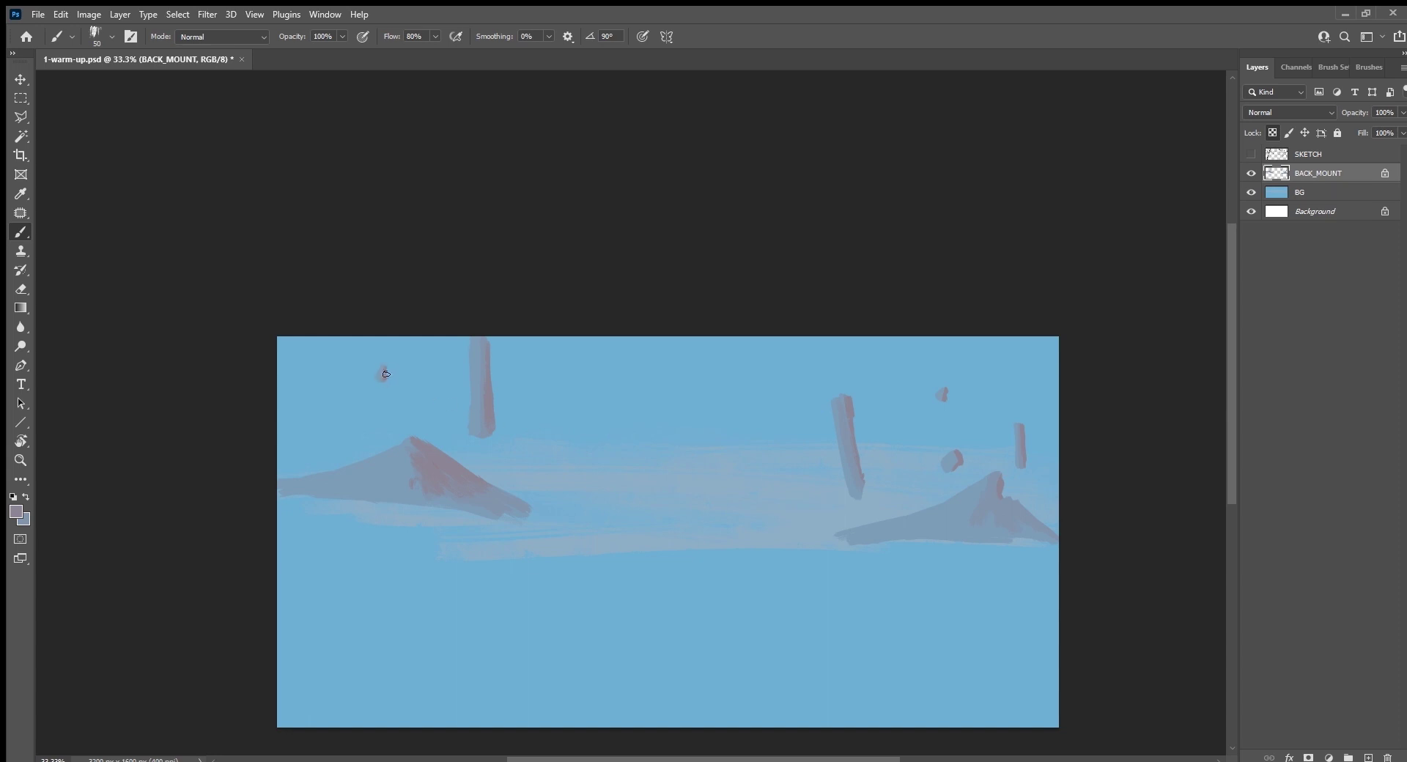
{"action": "left_click", "coordinate": [408, 473], "text": "alt"}
{"action": "left_click", "coordinate": [414, 460], "text": "alt"}
{"action": "left_click", "coordinate": [454, 478], "text": "alt"}
{"action": "left_click_drag", "start_coordinate": [431, 459], "coordinate": [479, 484]}
{"action": "key", "text": "r"}
{"action": "mouse_move", "coordinate": [512, 574]}
{"action": "left_mouse_down"}
{"action": "mouse_move", "coordinate": [742, 555]}
{"action": "mouse_move", "coordinate": [745, 526]}
{"action": "left_mouse_up"}
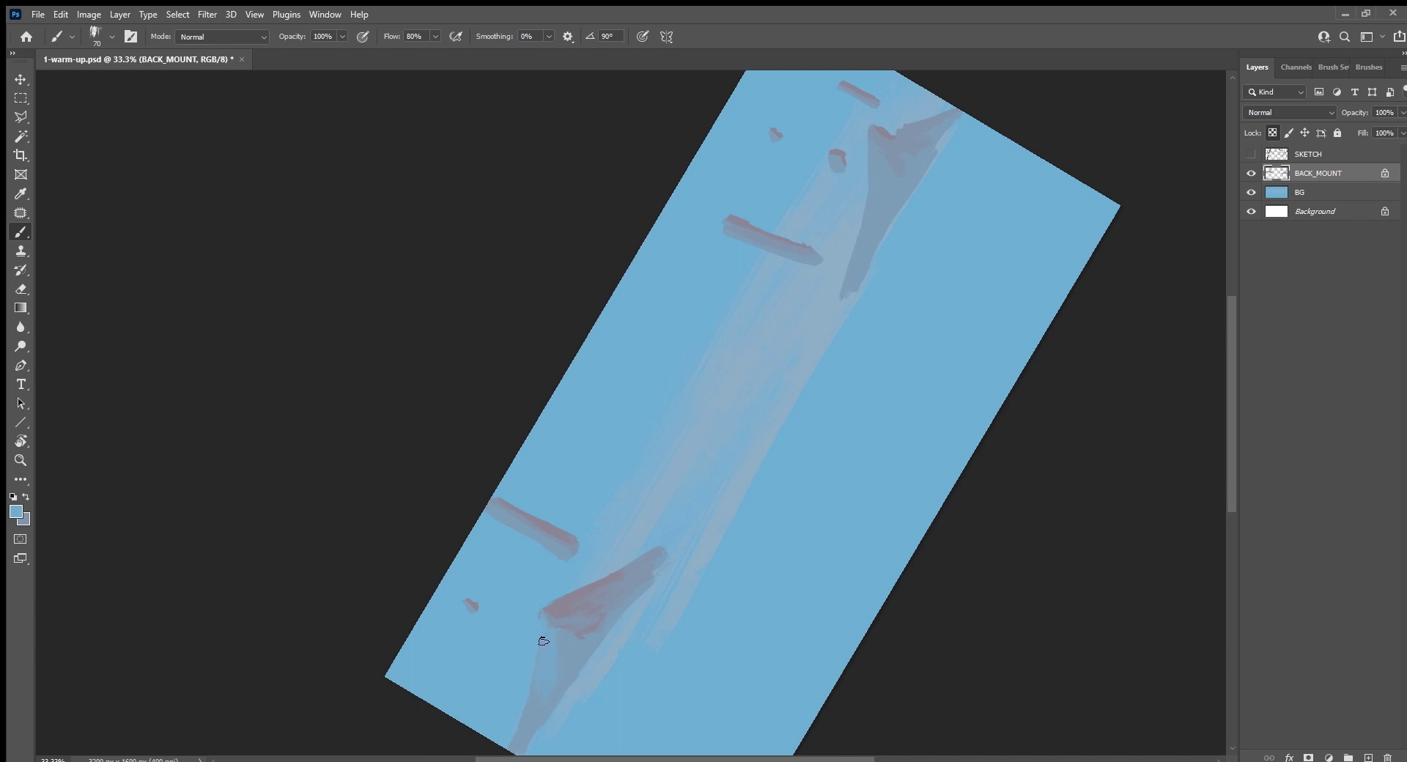
{"action": "key", "text": "bracketright"}
{"action": "key", "text": "bracketright"}
{"action": "left_click_drag", "start_coordinate": [616, 654], "coordinate": [655, 545]}
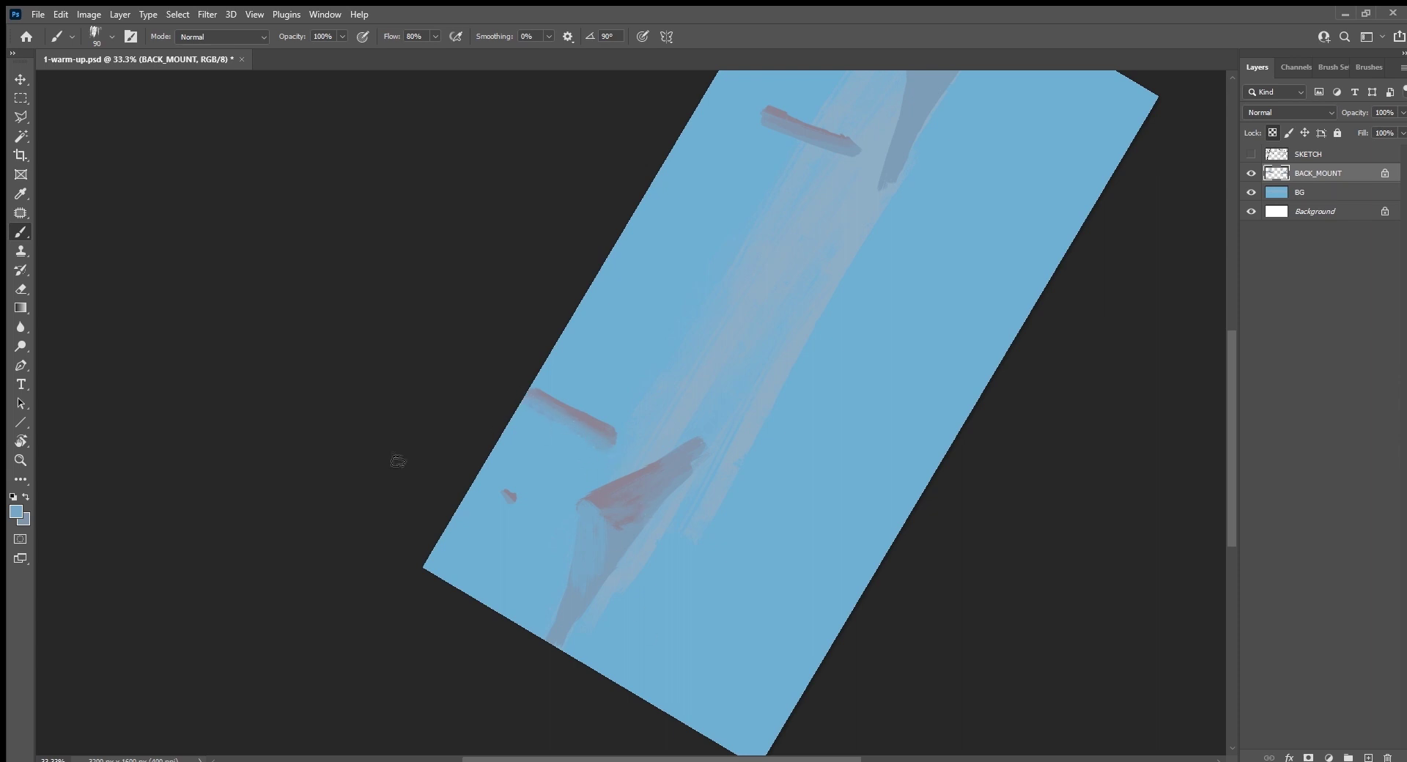
Step: Paint light-blue highlights on the dark mountain side and along the pillar's lower edge
{"action": "key", "text": "i"}
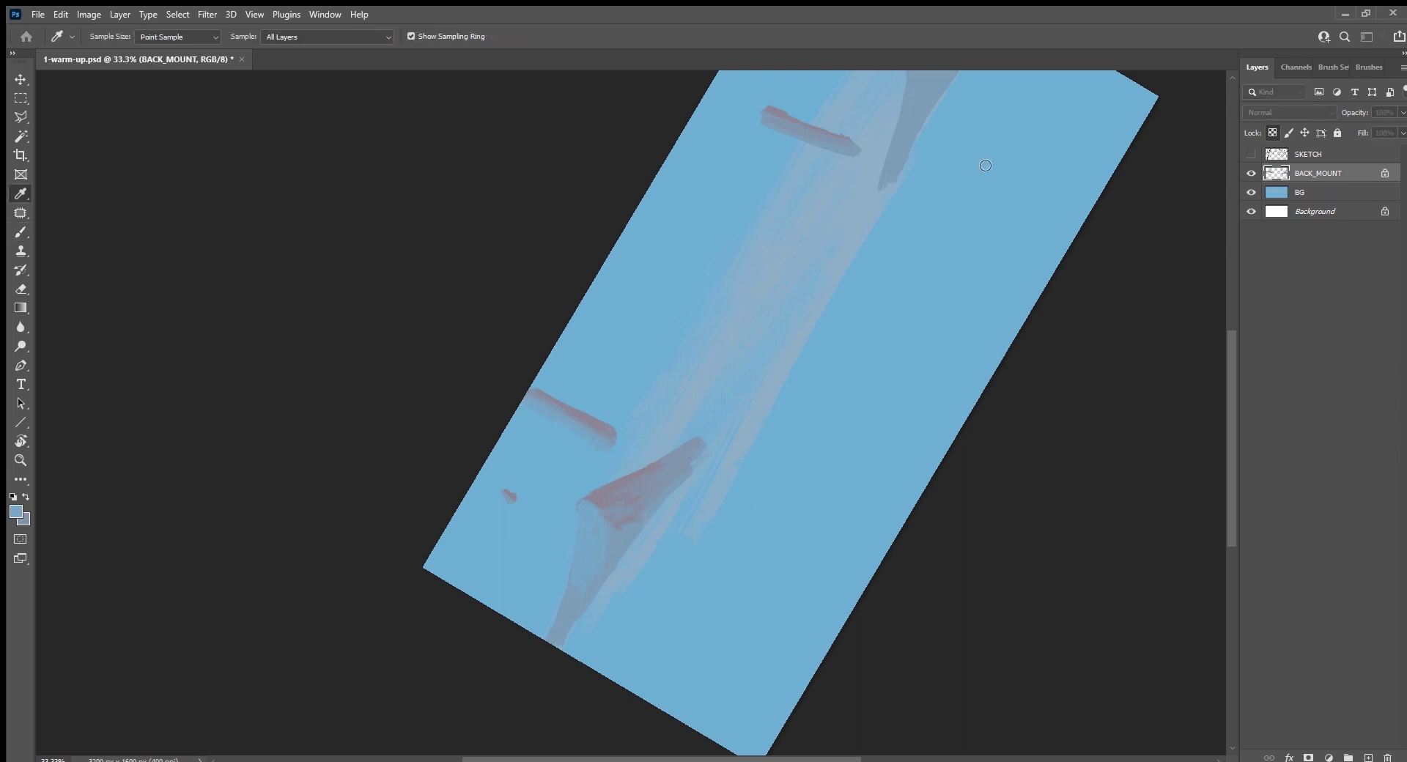
{"action": "key", "text": "b"}
{"action": "mouse_move", "coordinate": [585, 549]}
{"action": "left_mouse_down"}
{"action": "mouse_move", "coordinate": [581, 518]}
{"action": "mouse_move", "coordinate": [581, 572]}
{"action": "mouse_move", "coordinate": [594, 517]}
{"action": "left_mouse_up"}
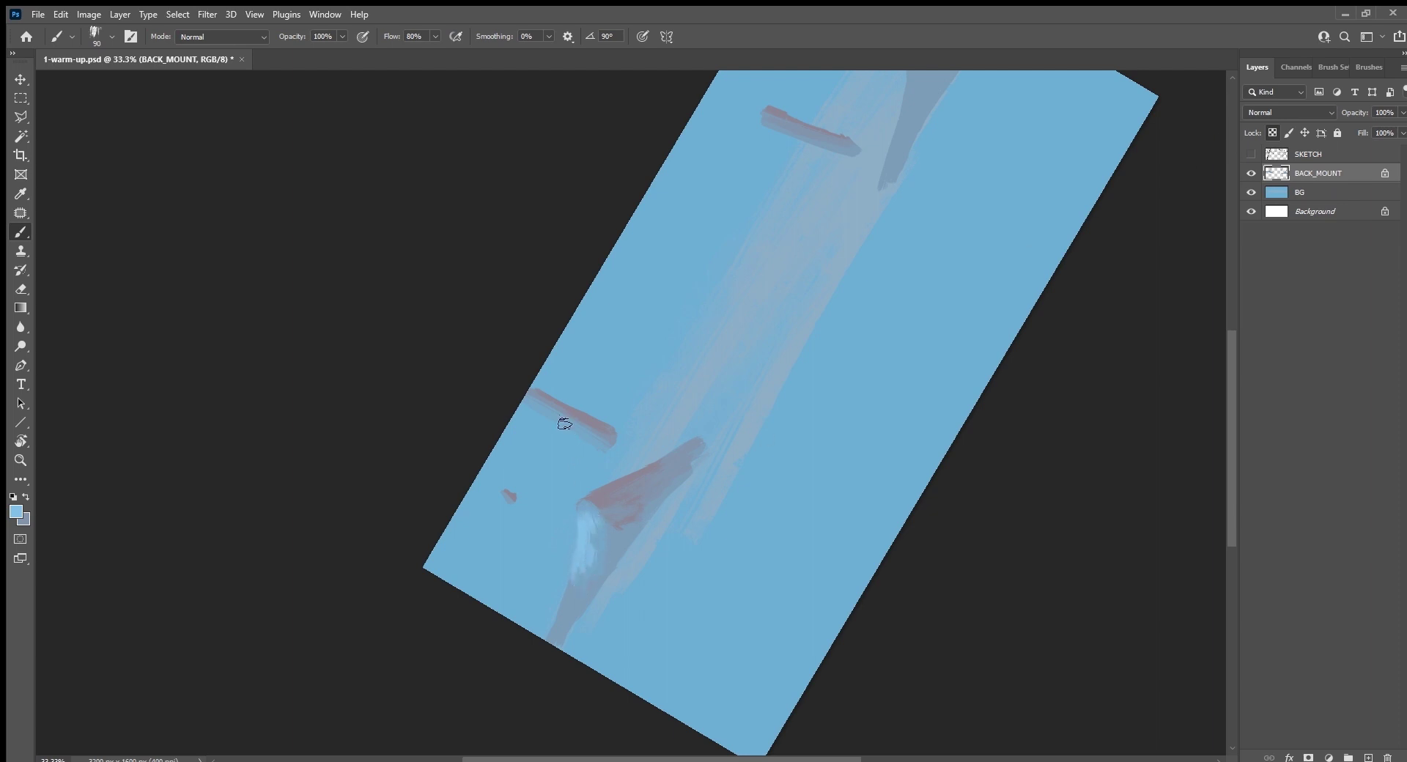
{"action": "left_click_drag", "start_coordinate": [523, 400], "coordinate": [596, 442]}
{"action": "key", "text": "x"}
{"action": "left_click", "coordinate": [587, 522], "text": "alt"}
{"action": "left_click", "coordinate": [585, 580], "text": "alt"}
{"action": "left_click_drag", "start_coordinate": [584, 551], "coordinate": [586, 524]}
{"action": "left_click", "coordinate": [595, 514], "text": "alt"}
Step: Retouch the red ridge of the left mountain with a sampled canvas colour
{"action": "key", "text": "Escape"}
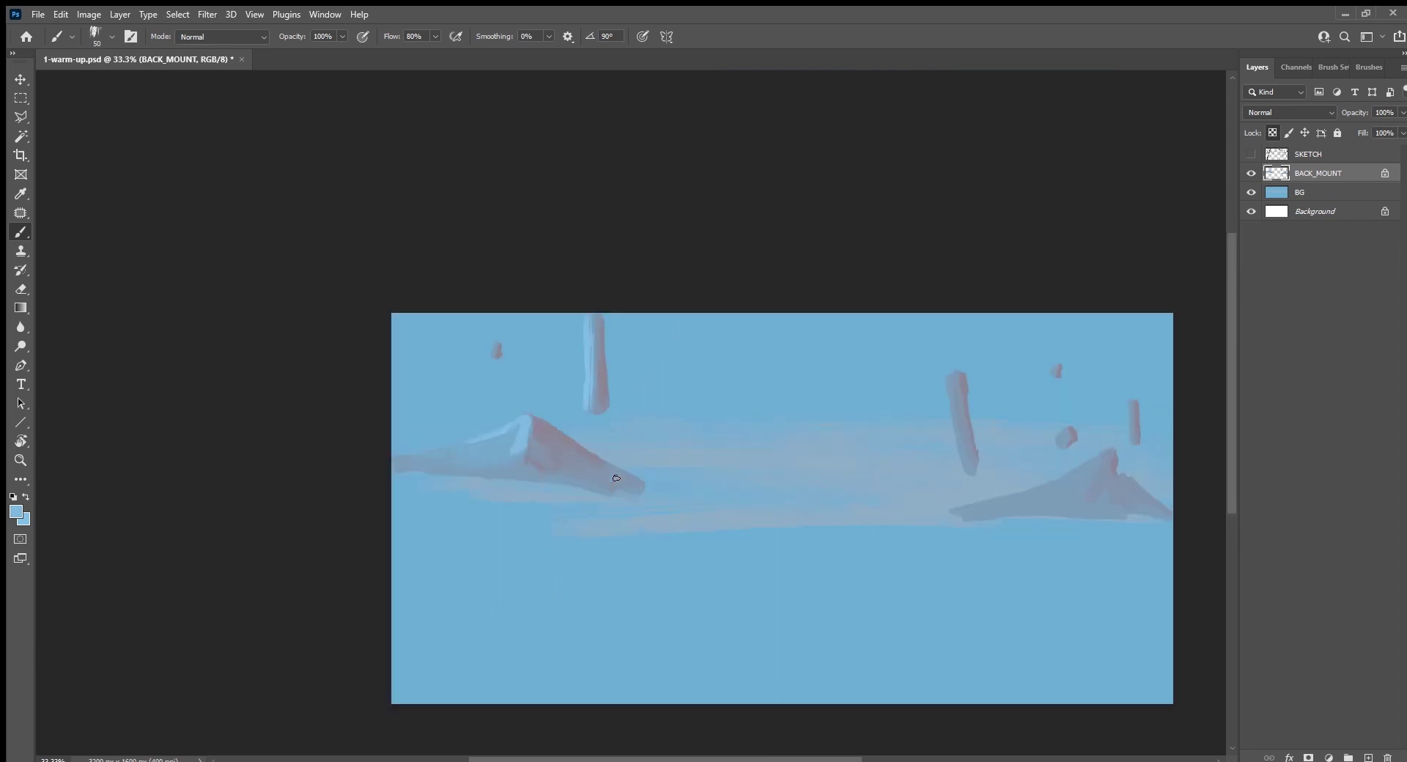
{"action": "left_click_drag", "start_coordinate": [653, 430], "coordinate": [702, 539]}
{"action": "key", "text": "r"}
{"action": "left_click_drag", "start_coordinate": [760, 574], "coordinate": [744, 645]}
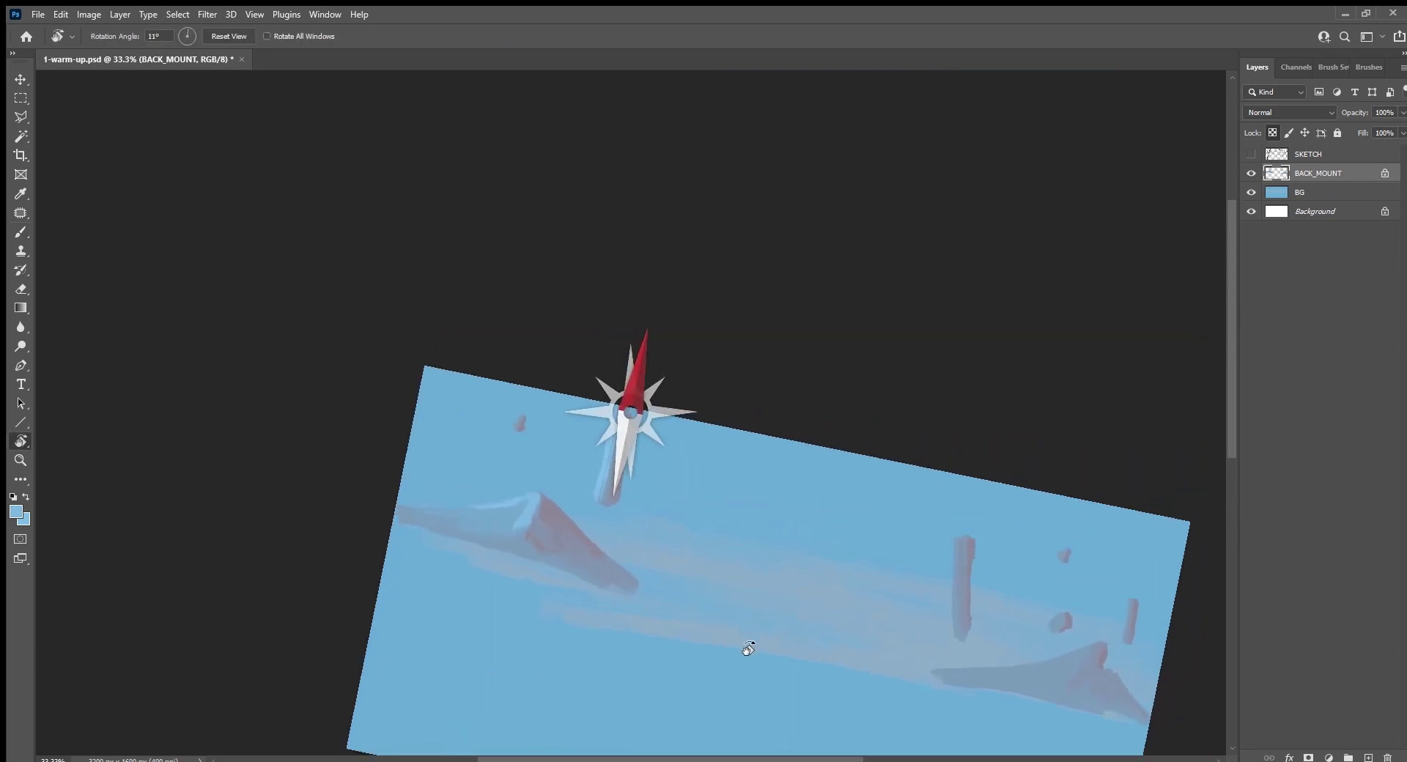
{"action": "left_click", "coordinate": [553, 507], "text": "alt"}
{"action": "left_click_drag", "start_coordinate": [542, 498], "coordinate": [540, 516]}
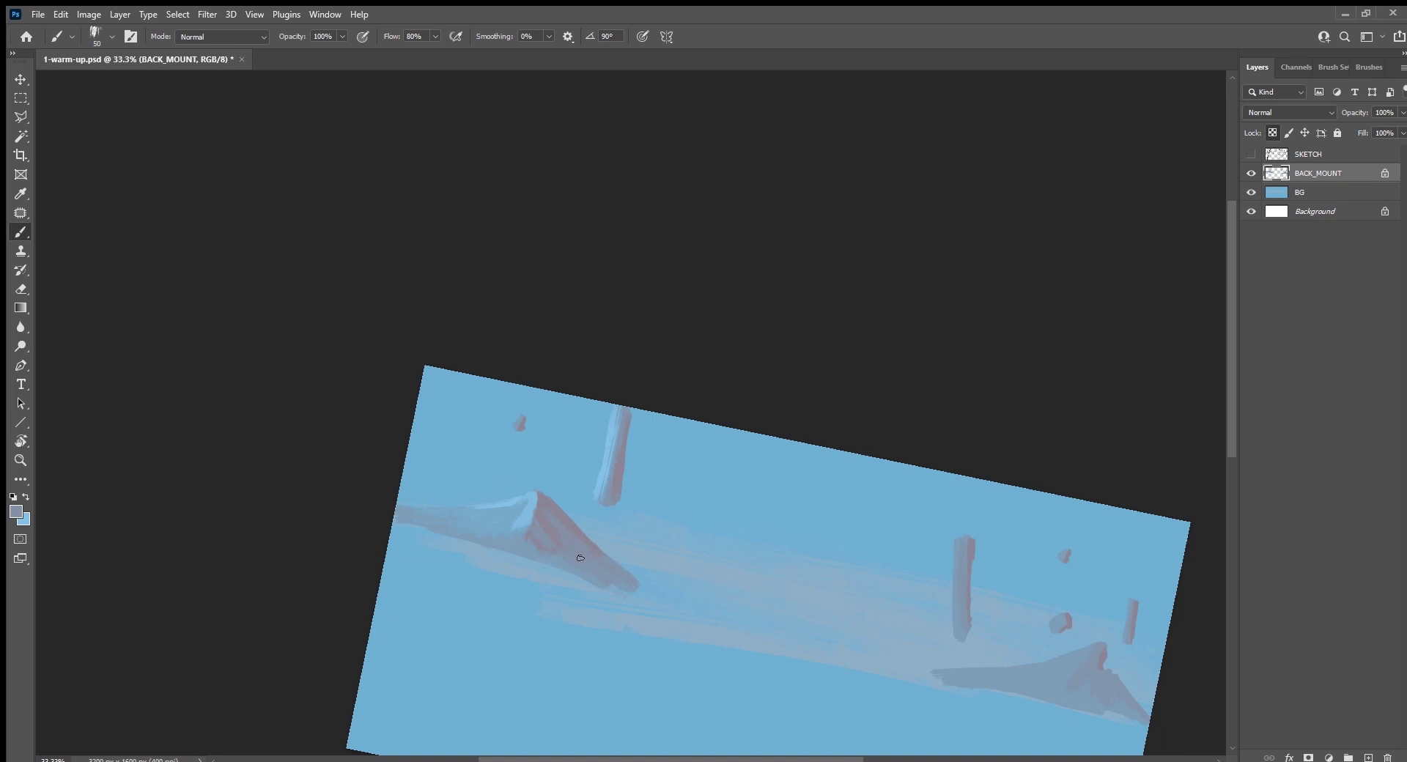
{"action": "left_click", "coordinate": [570, 530], "text": "alt"}
Step: Brush light-blue strokes down the mountain edge between the red strokes
{"action": "left_click_drag", "start_coordinate": [583, 596], "coordinate": [829, 506]}
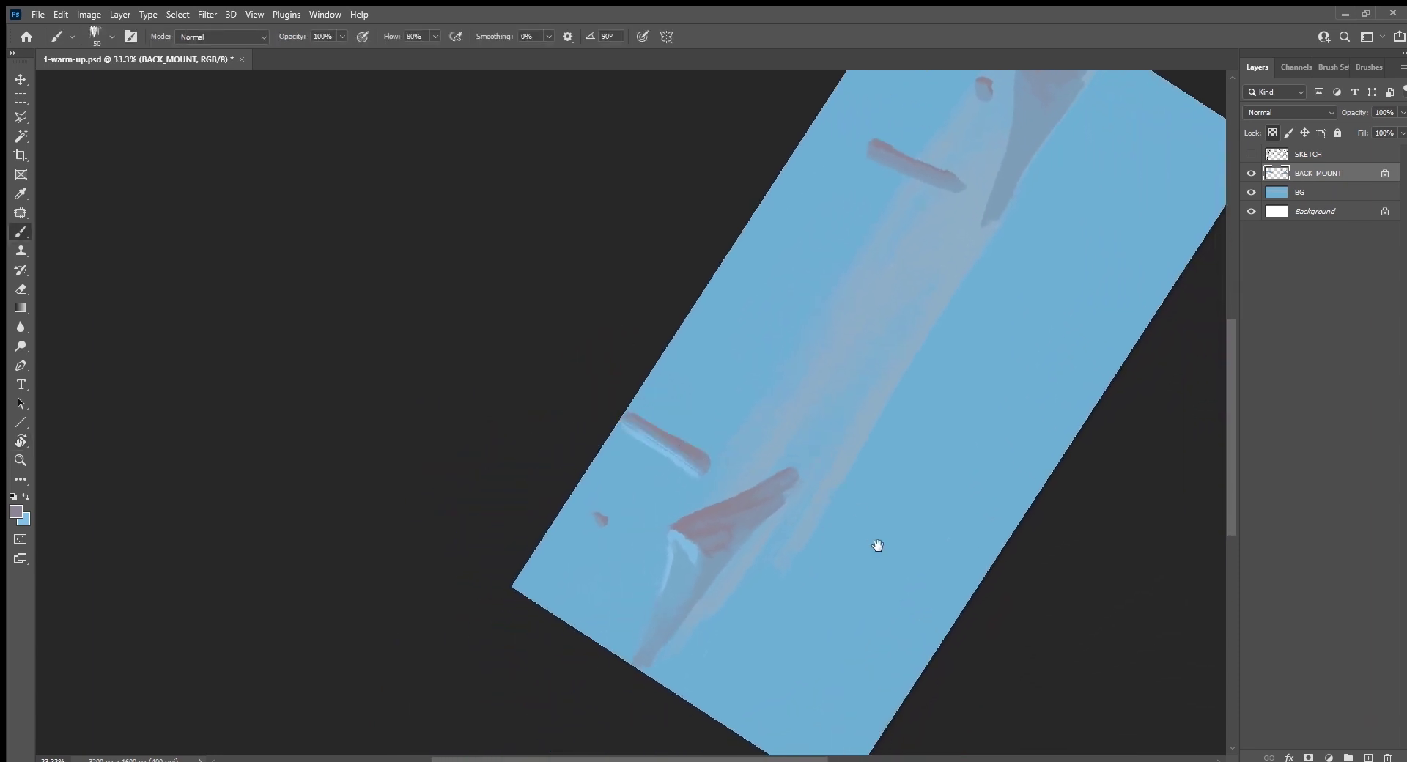
{"action": "mouse_move", "coordinate": [876, 547]}
{"action": "left_mouse_down"}
{"action": "mouse_move", "coordinate": [723, 519]}
{"action": "mouse_move", "coordinate": [719, 502]}
{"action": "left_mouse_up"}
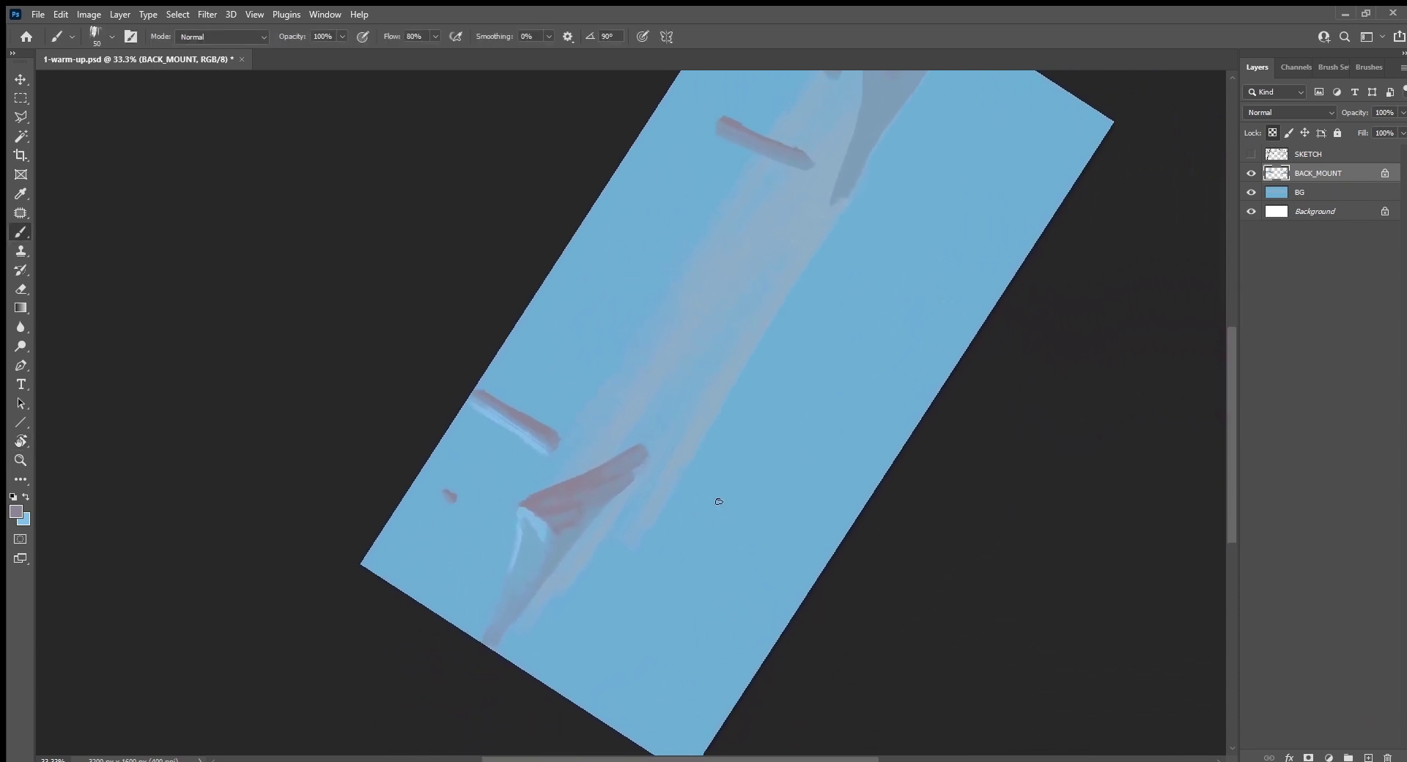
{"action": "left_click", "coordinate": [536, 528], "text": "alt"}
{"action": "mouse_move", "coordinate": [537, 529]}
{"action": "left_mouse_down"}
{"action": "mouse_move", "coordinate": [537, 560]}
{"action": "mouse_move", "coordinate": [531, 538]}
{"action": "left_mouse_up"}
{"action": "left_click", "coordinate": [541, 543], "text": "alt"}
{"action": "left_click_drag", "start_coordinate": [573, 499], "coordinate": [543, 510]}
{"action": "left_click", "coordinate": [534, 528], "text": "alt"}
Step: Highlight the right mountain and the lower pillar with light blue
{"action": "key", "text": "Escape"}
{"action": "left_click_drag", "start_coordinate": [687, 408], "coordinate": [694, 571]}
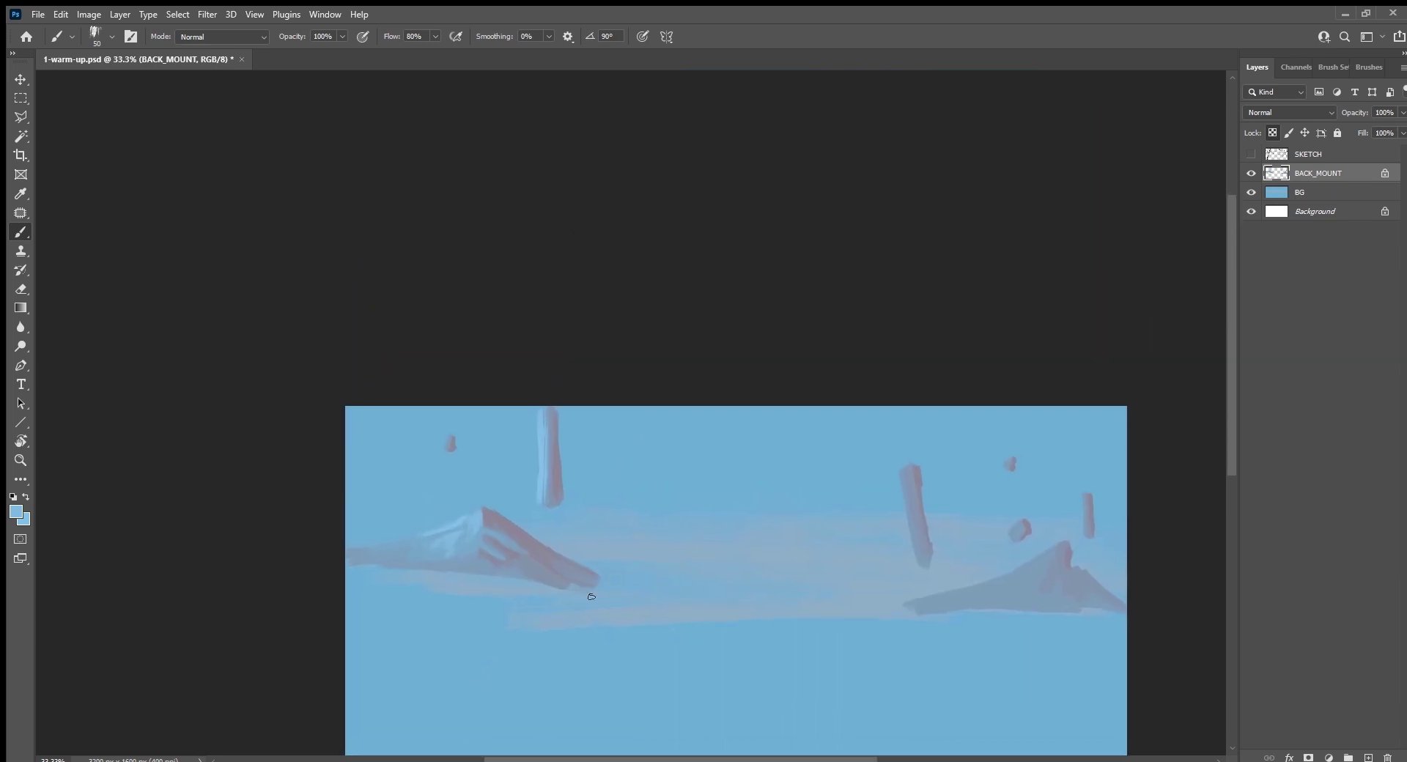
{"action": "left_click", "coordinate": [487, 525], "text": "alt"}
{"action": "left_click_drag", "start_coordinate": [1101, 637], "coordinate": [887, 644]}
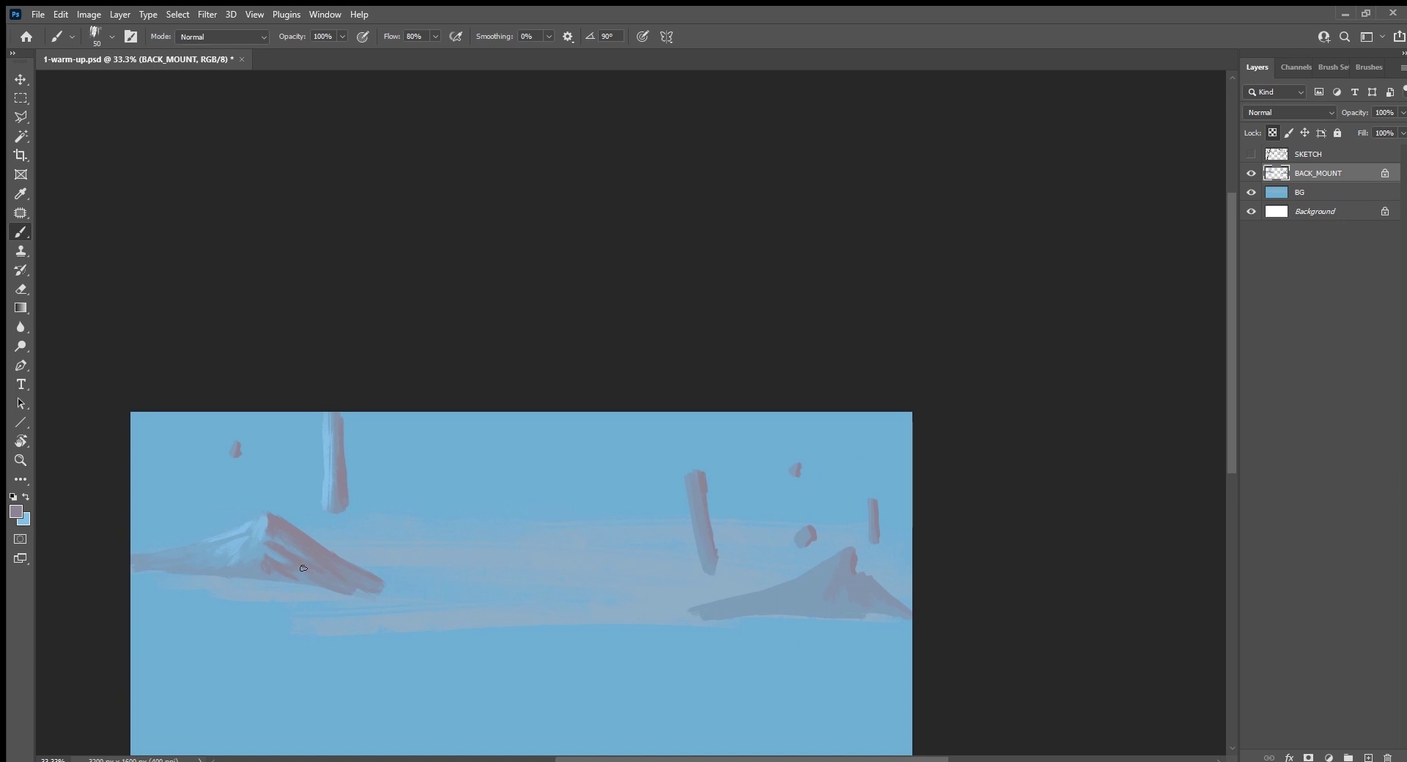
{"action": "left_click", "coordinate": [271, 560], "text": "alt"}
{"action": "key", "text": "r"}
{"action": "mouse_move", "coordinate": [756, 681]}
{"action": "left_mouse_down"}
{"action": "mouse_move", "coordinate": [907, 399]}
{"action": "mouse_move", "coordinate": [804, 588]}
{"action": "left_mouse_up"}
{"action": "key", "text": "b"}
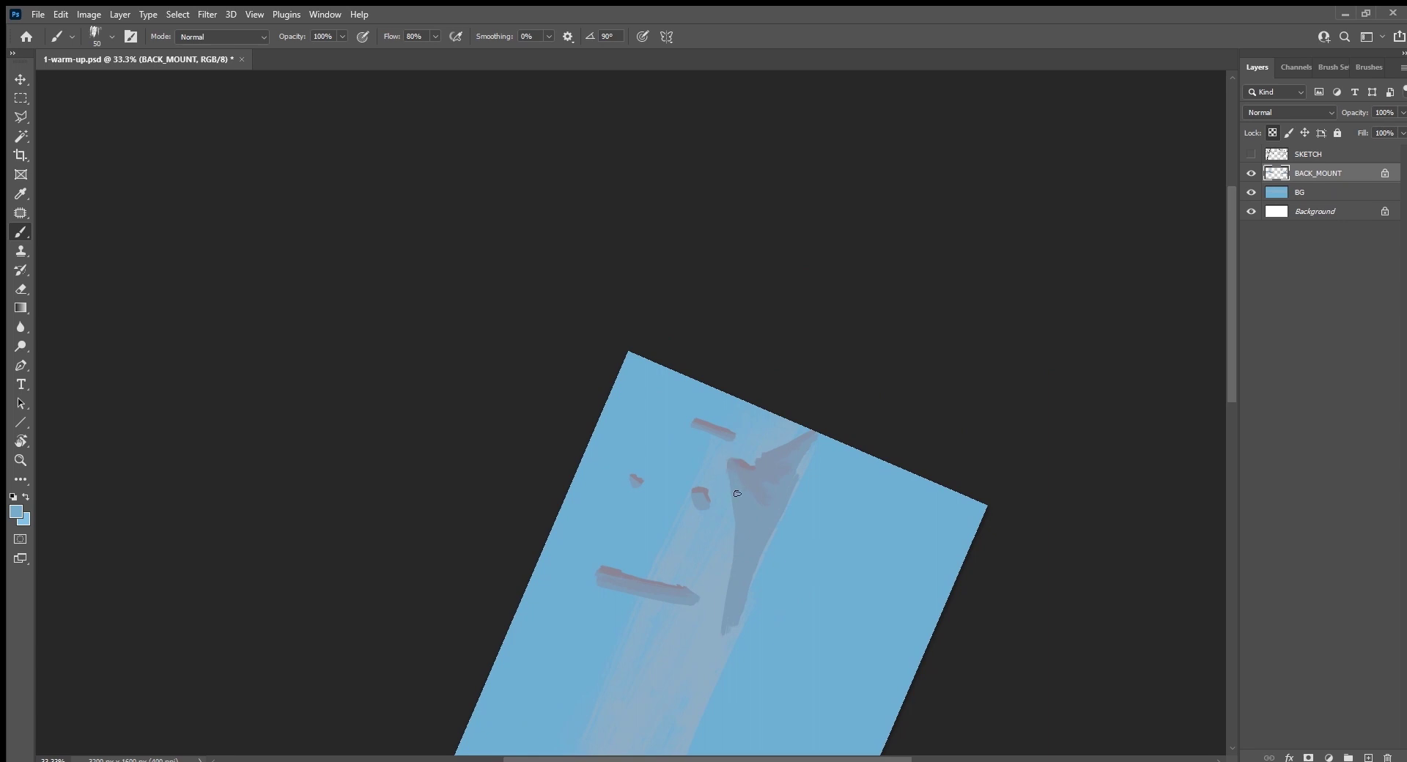
{"action": "left_click_drag", "start_coordinate": [734, 481], "coordinate": [749, 539]}
{"action": "left_click_drag", "start_coordinate": [596, 574], "coordinate": [681, 598]}
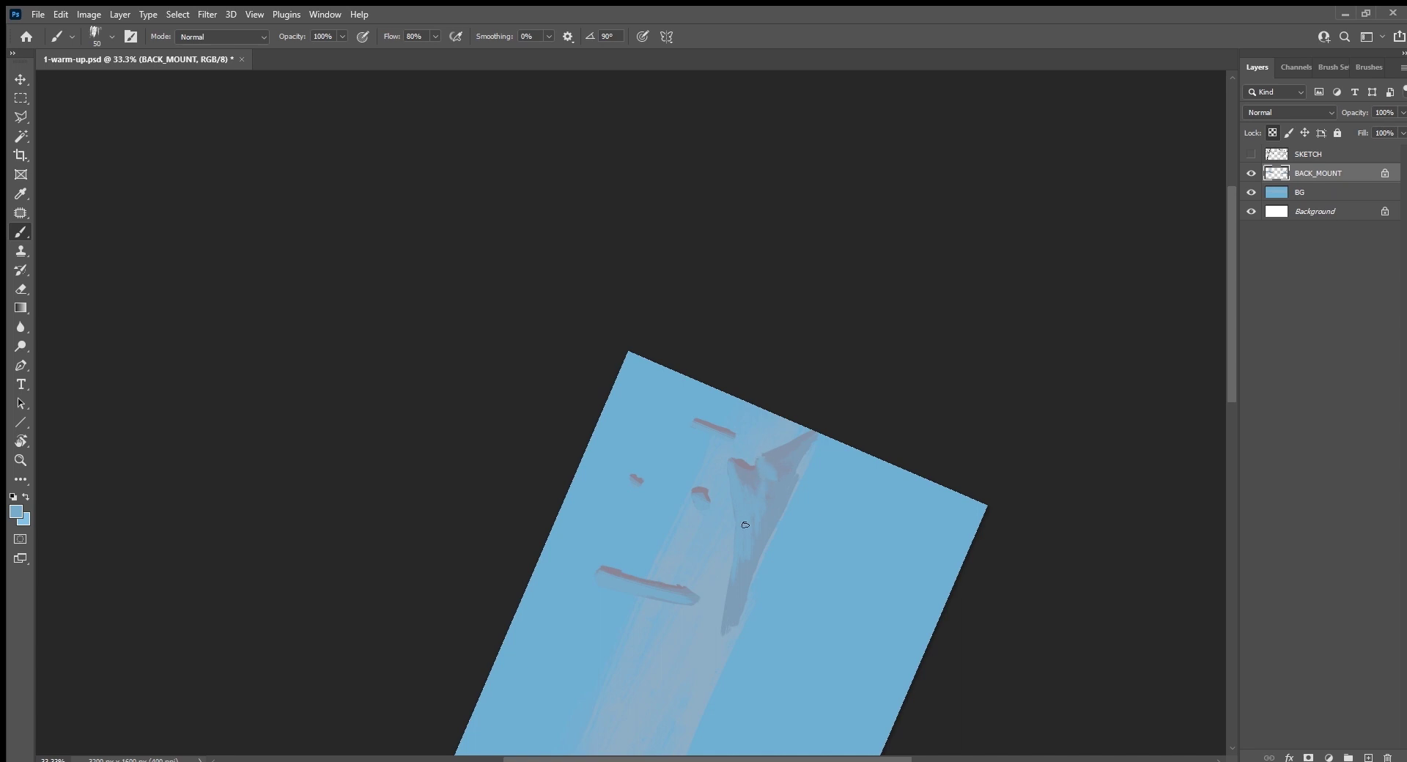
Step: Add a final light-blue touch on the right mountain and show the SKETCH layer again
{"action": "key", "text": "Escape"}
{"action": "left_click_drag", "start_coordinate": [623, 544], "coordinate": [612, 552]}
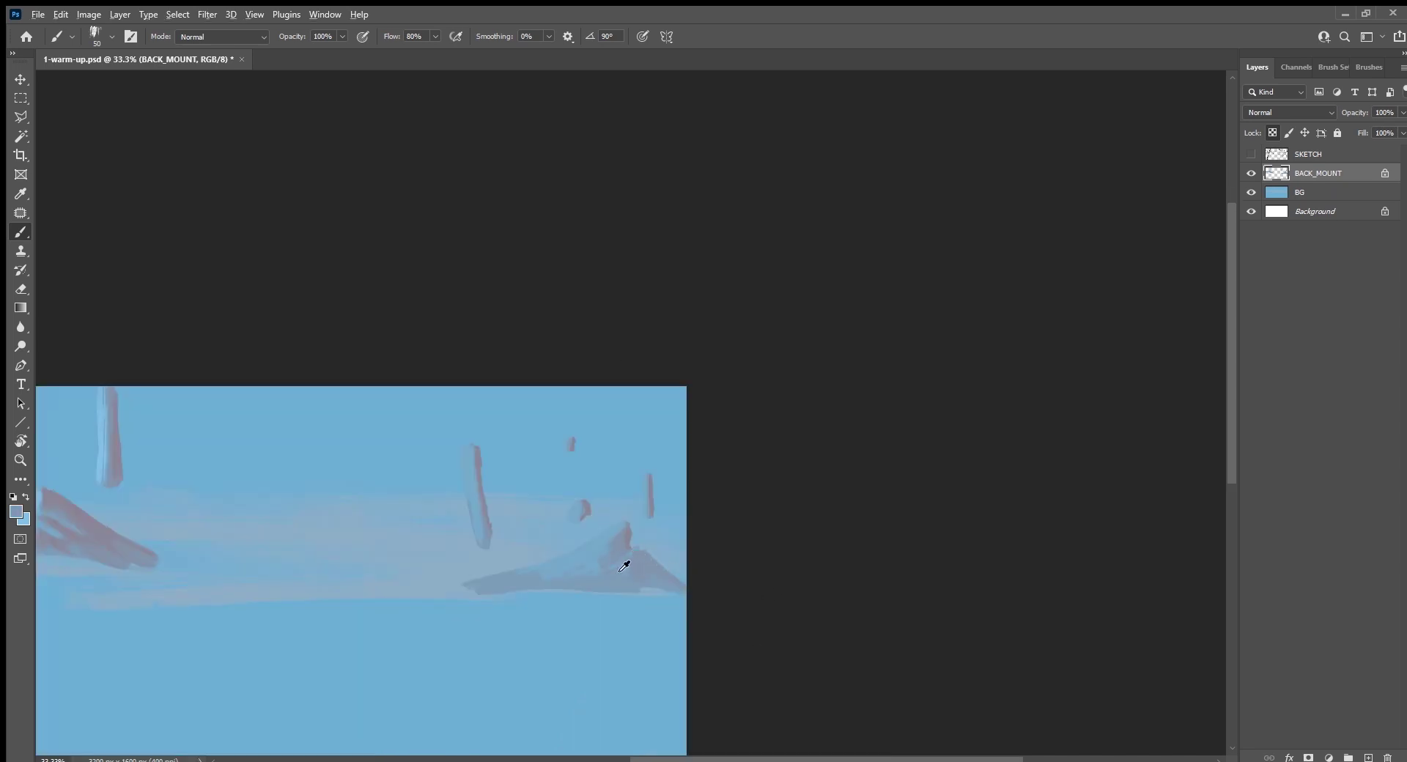
{"action": "left_click", "coordinate": [629, 573], "text": "alt"}
{"action": "left_click", "coordinate": [632, 574], "text": "alt"}
{"action": "scroll", "coordinate": [713, 610], "scroll_direction": "left", "scroll_amount": 3}
{"action": "scroll", "coordinate": [802, 623], "scroll_direction": "left", "scroll_amount": 5}
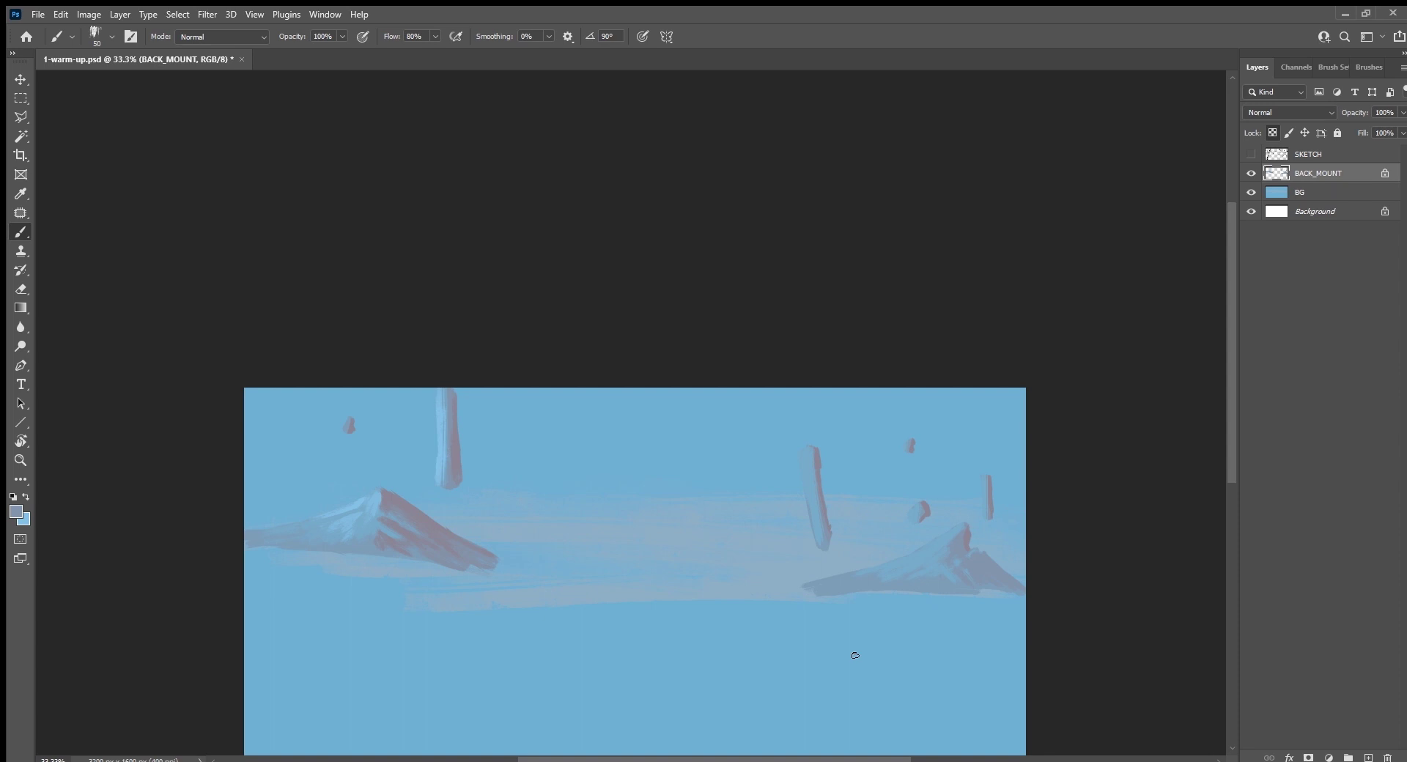
{"action": "left_click", "coordinate": [1248, 154]}
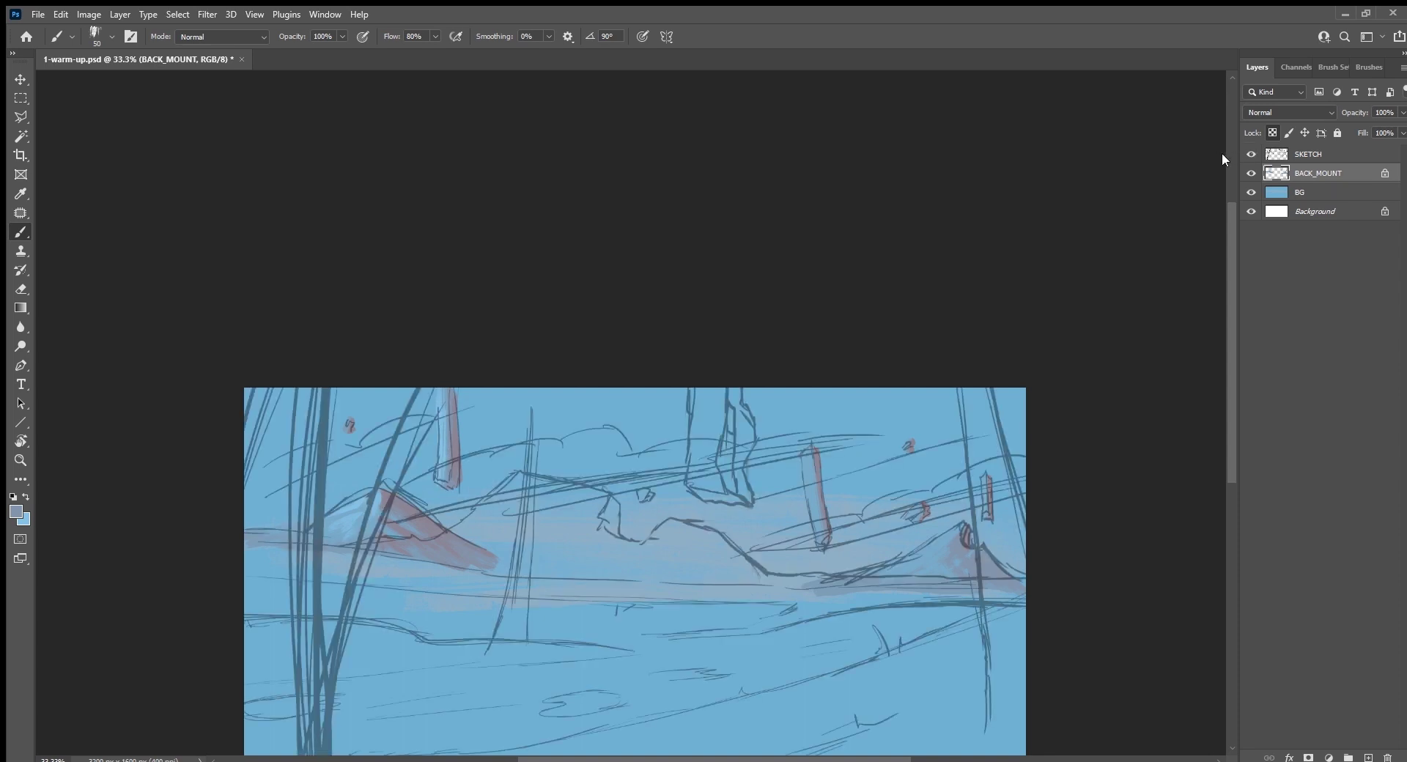
Step: Add a new layer named M_MOUNT above BACK_MOUNT
{"action": "left_click", "coordinate": [1368, 758]}
{"action": "double_click", "coordinate": [1303, 181]}
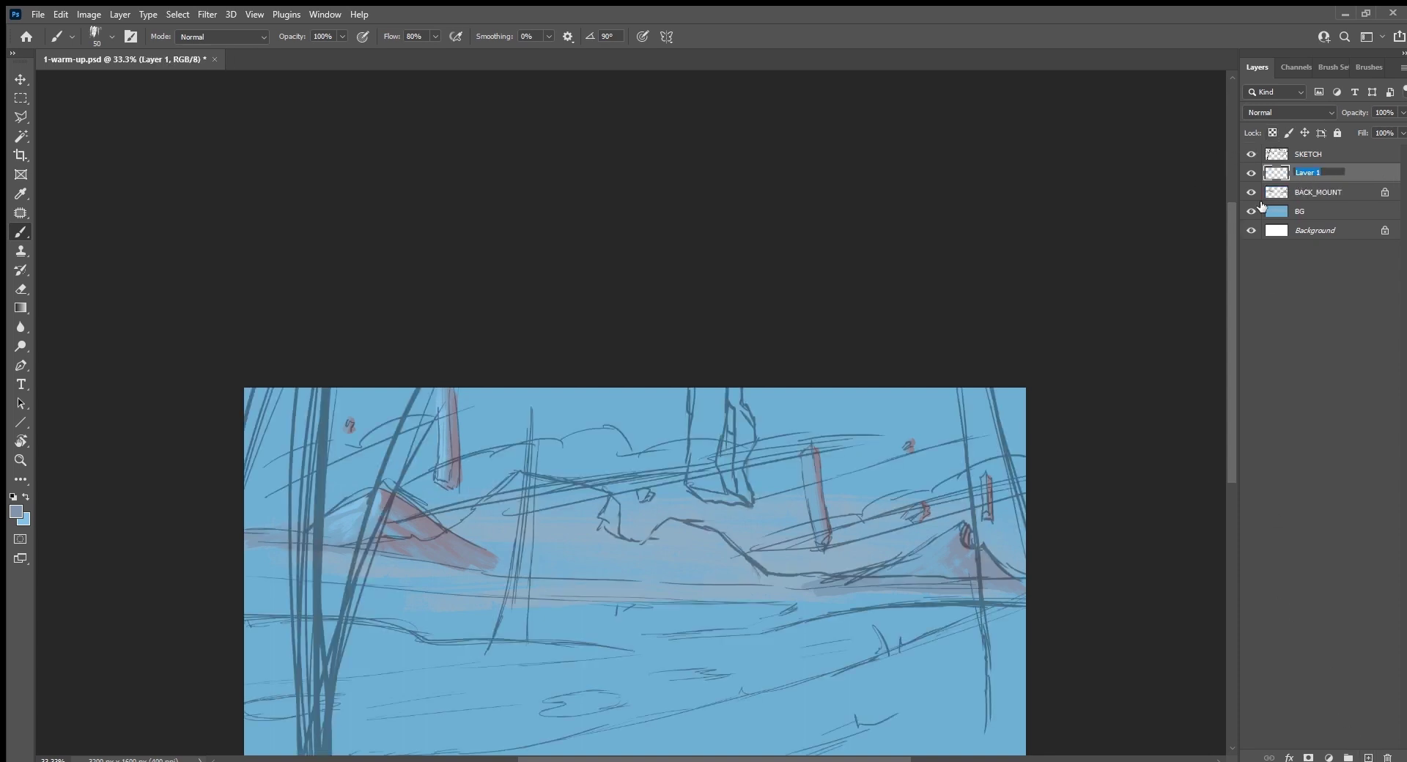
{"action": "type", "text": "m"}
{"action": "type", "text": "MOUNT"}
{"action": "key", "text": "Return"}
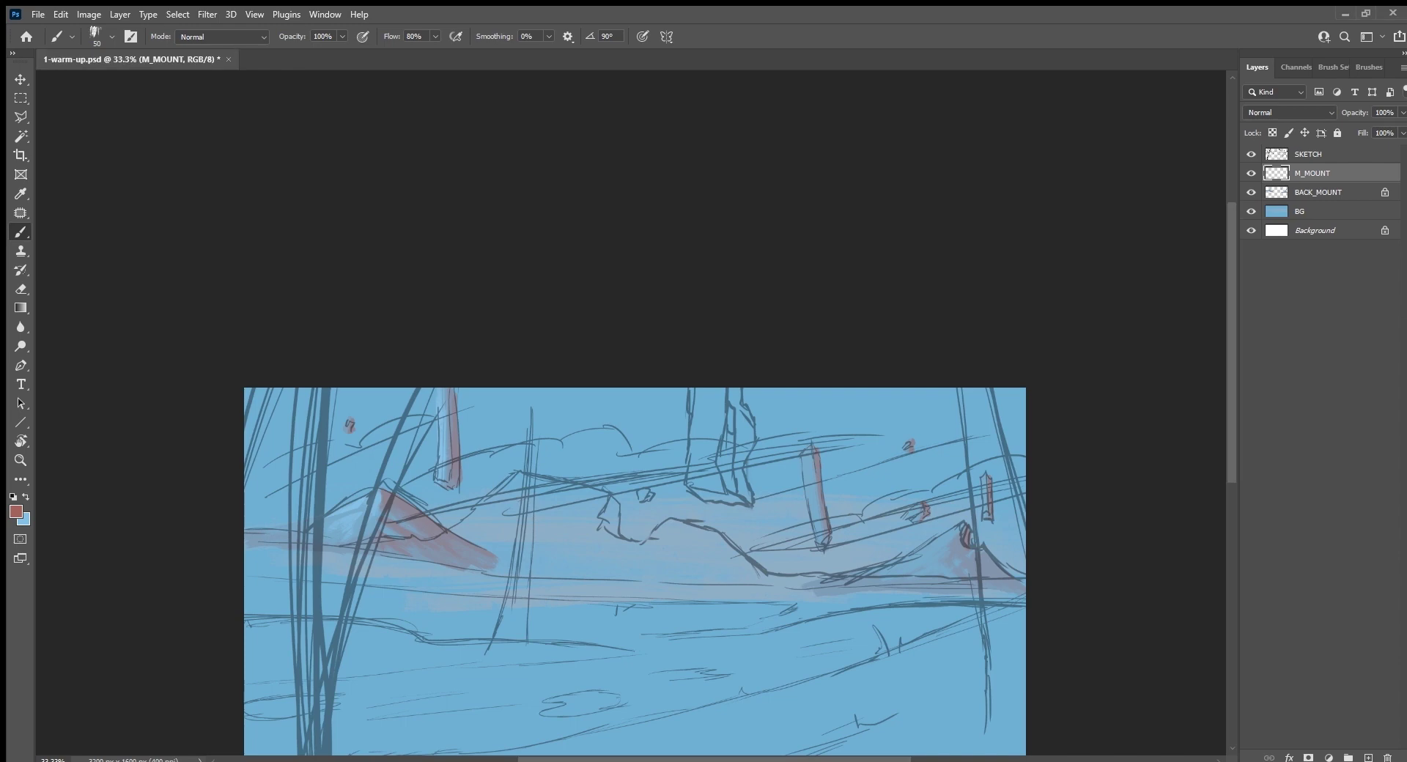
Step: Fill the middle mountain wedge with red-brown using 100 px and 70 px brushes
{"action": "key", "text": "r"}
{"action": "mouse_move", "coordinate": [593, 646]}
{"action": "left_mouse_down"}
{"action": "mouse_move", "coordinate": [793, 572]}
{"action": "mouse_move", "coordinate": [637, 629]}
{"action": "mouse_move", "coordinate": [618, 662]}
{"action": "left_mouse_up"}
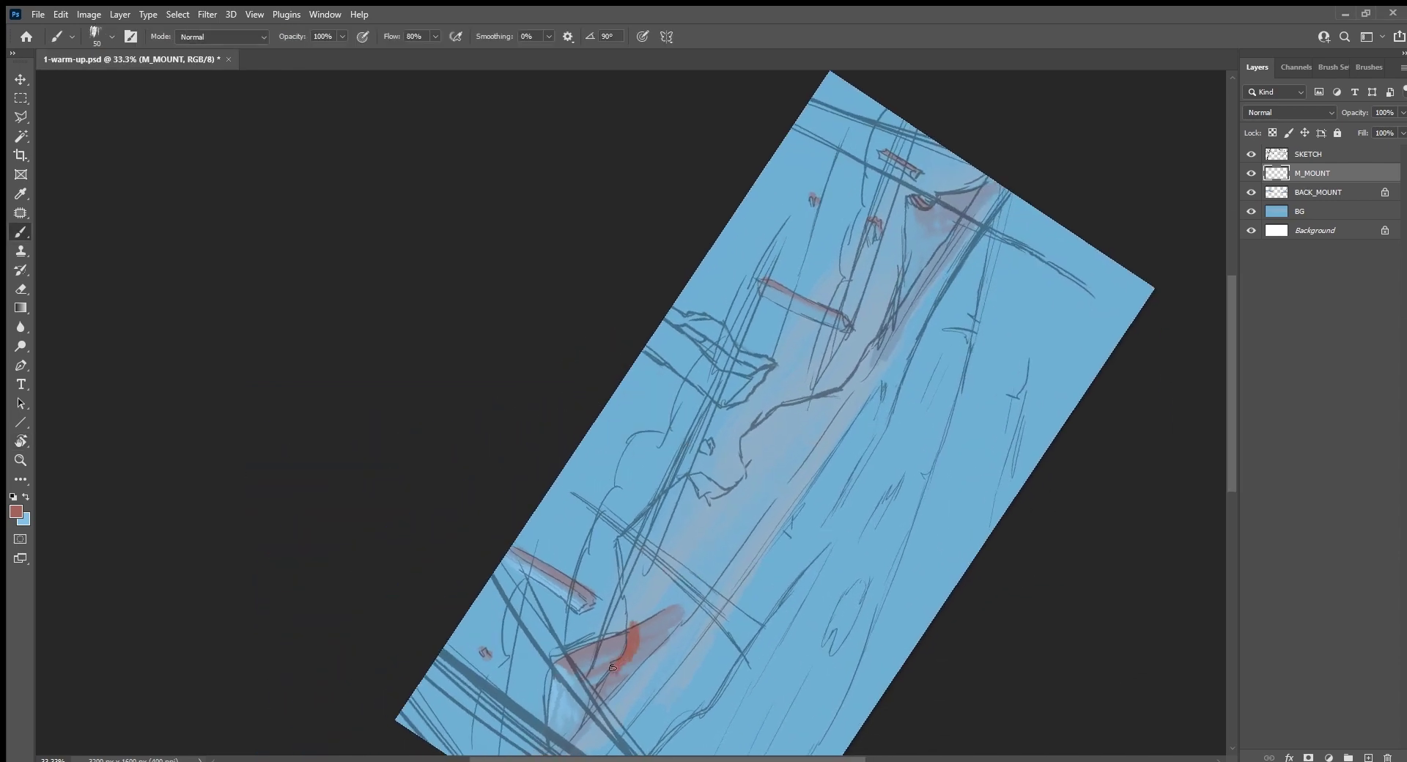
{"action": "key", "text": "r"}
{"action": "mouse_move", "coordinate": [716, 691]}
{"action": "left_mouse_down"}
{"action": "mouse_move", "coordinate": [606, 629]}
{"action": "mouse_move", "coordinate": [594, 712]}
{"action": "mouse_move", "coordinate": [612, 636]}
{"action": "left_mouse_up"}
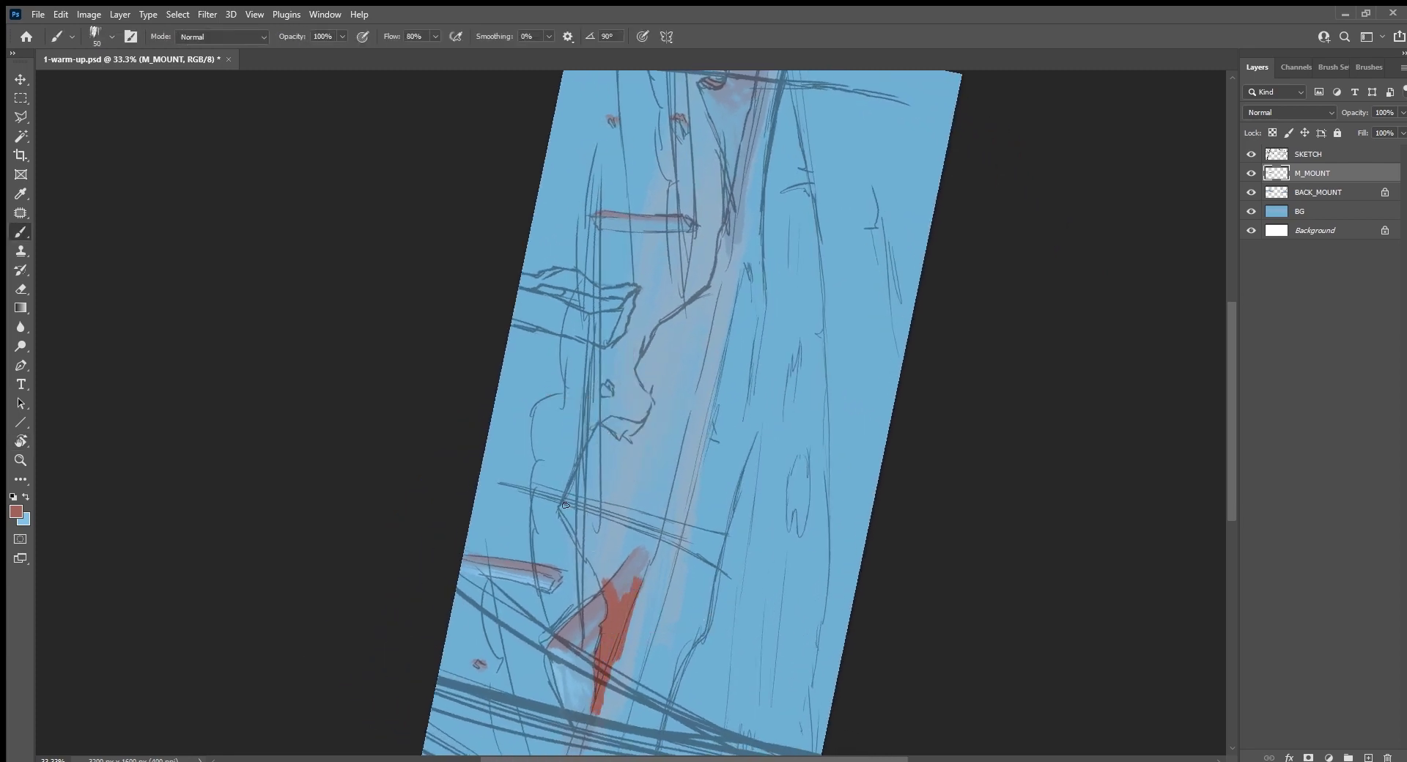
{"action": "mouse_move", "coordinate": [566, 505]}
{"action": "left_mouse_down"}
{"action": "mouse_move", "coordinate": [604, 598]}
{"action": "mouse_move", "coordinate": [626, 593]}
{"action": "mouse_move", "coordinate": [663, 510]}
{"action": "mouse_move", "coordinate": [671, 561]}
{"action": "mouse_move", "coordinate": [698, 382]}
{"action": "mouse_move", "coordinate": [612, 561]}
{"action": "left_mouse_up"}
{"action": "key", "text": "bracketright"}
{"action": "key", "text": "bracketright"}
{"action": "key", "text": "bracketright"}
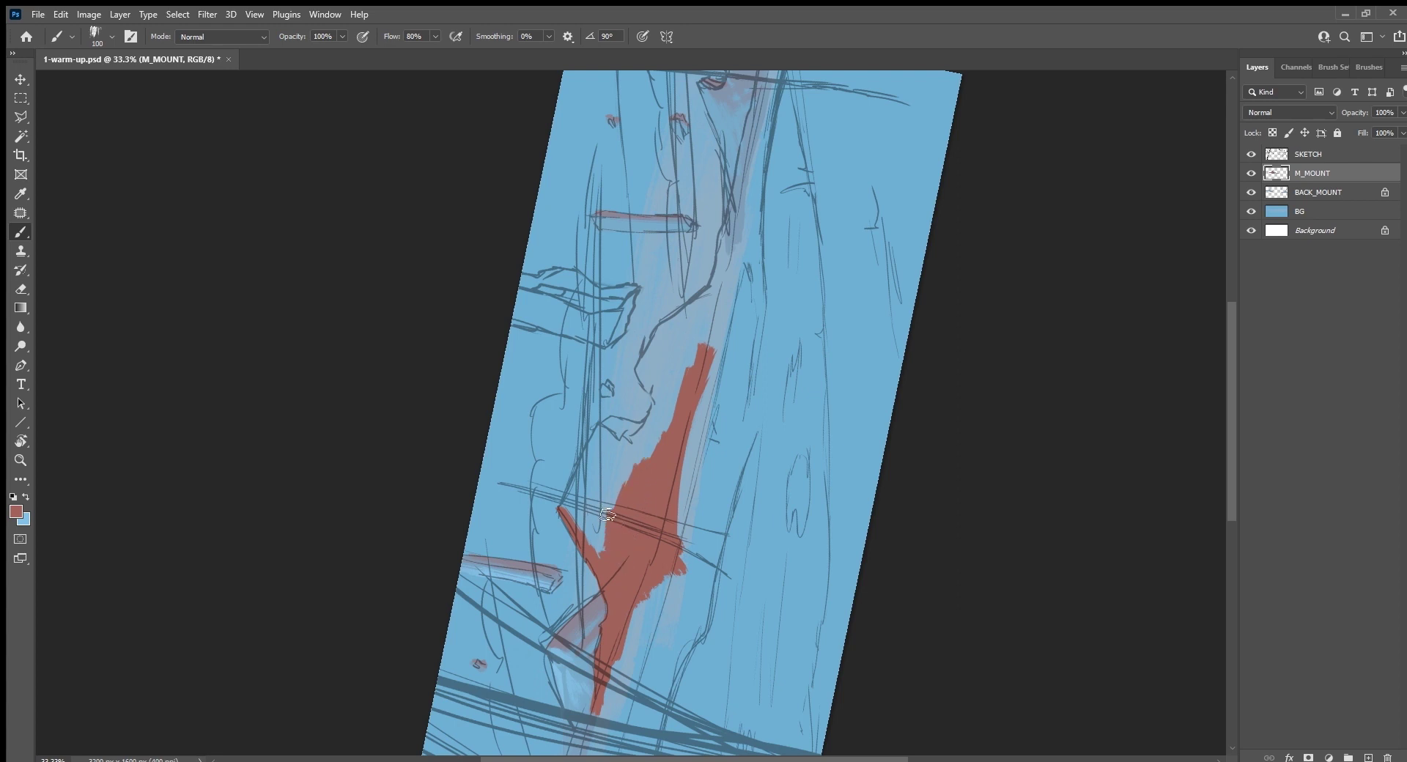
{"action": "left_click_drag", "start_coordinate": [612, 513], "coordinate": [579, 546]}
{"action": "key", "text": "bracketleft"}
{"action": "key", "text": "bracketleft"}
{"action": "key", "text": "bracketleft"}
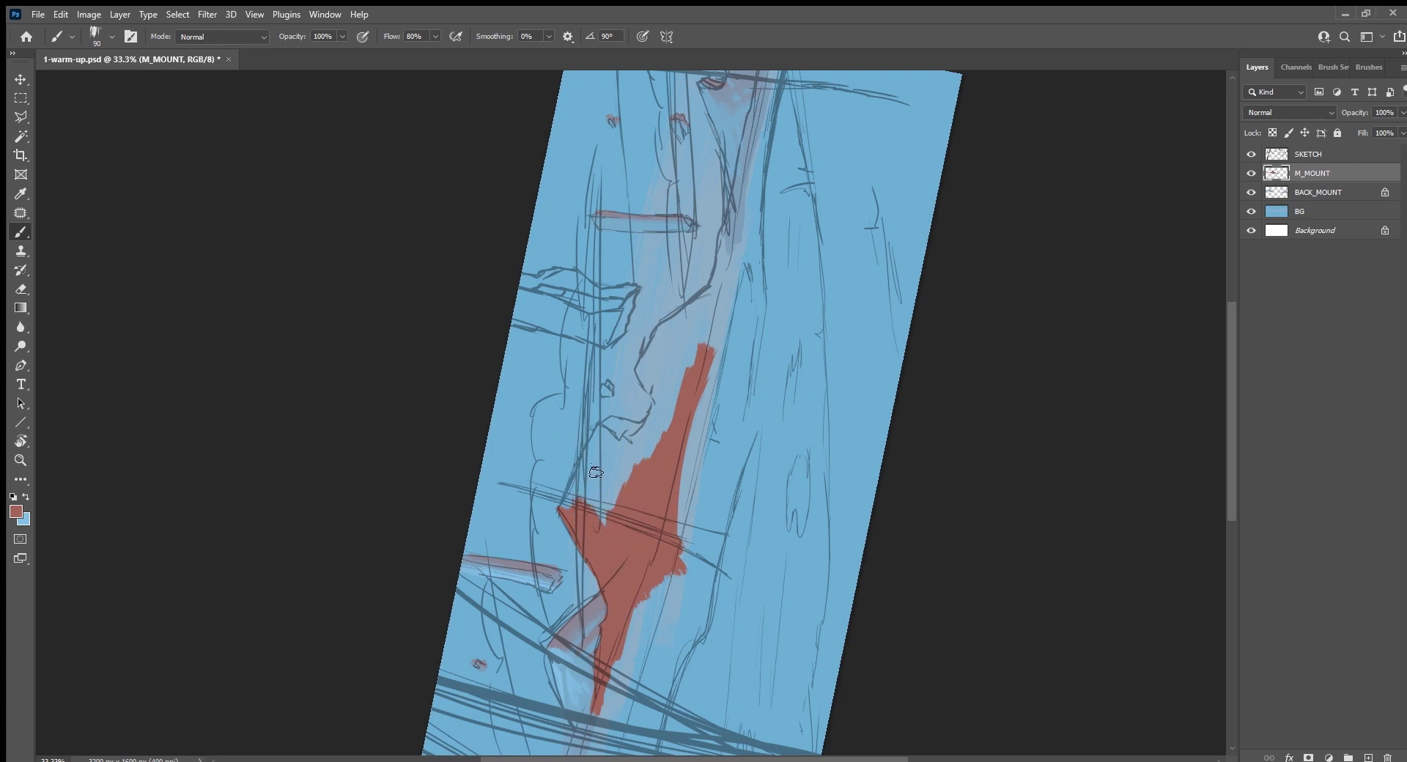
{"action": "mouse_move", "coordinate": [598, 440]}
{"action": "left_mouse_down"}
{"action": "mouse_move", "coordinate": [572, 499]}
{"action": "mouse_move", "coordinate": [642, 440]}
{"action": "mouse_move", "coordinate": [654, 445]}
{"action": "left_mouse_up"}
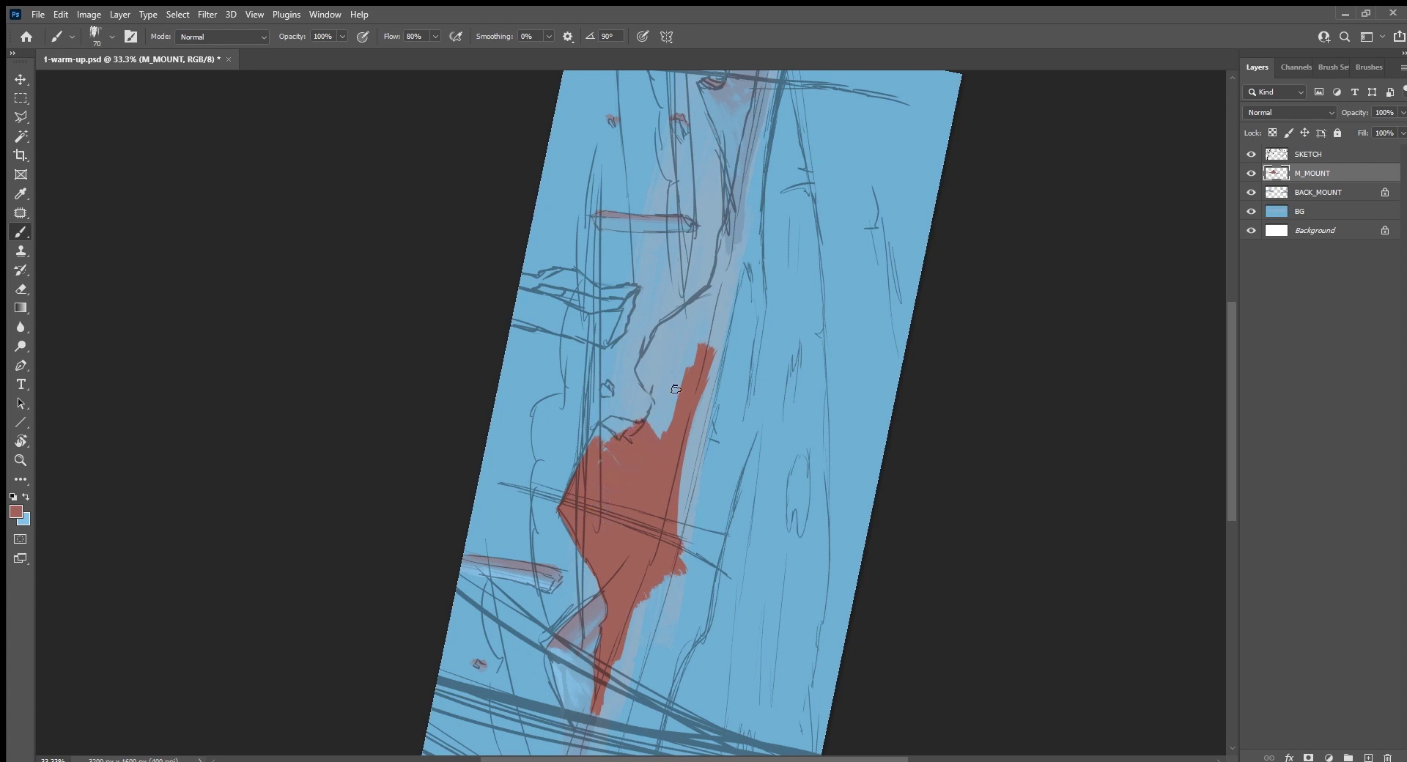
{"action": "left_click_drag", "start_coordinate": [712, 357], "coordinate": [678, 507]}
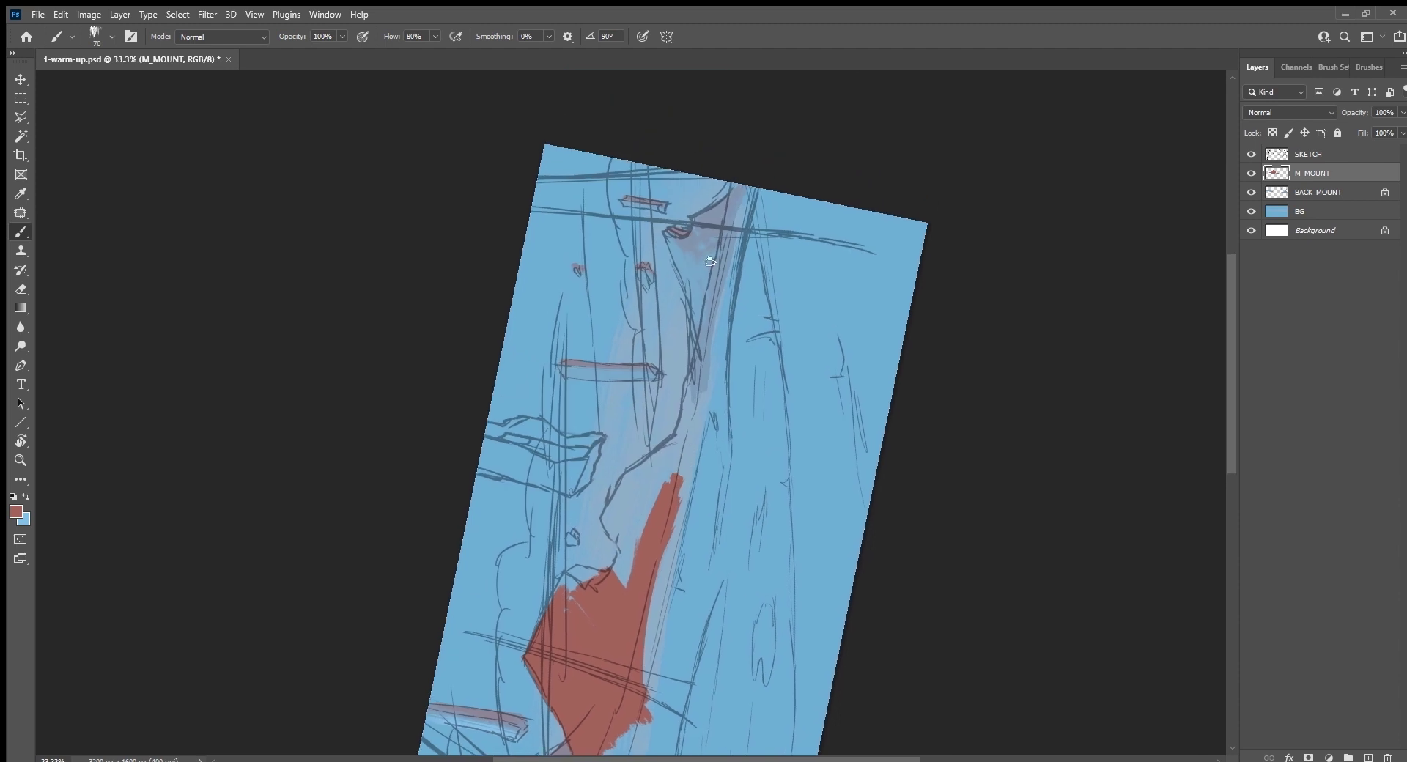
Step: With a smaller brush, trace thin red edges along the sketch lines and fill the light-blue notch
{"action": "key", "text": "bracketleft"}
{"action": "key", "text": "bracketleft"}
{"action": "mouse_move", "coordinate": [700, 363]}
{"action": "left_mouse_down"}
{"action": "mouse_move", "coordinate": [684, 422]}
{"action": "mouse_move", "coordinate": [722, 256]}
{"action": "mouse_move", "coordinate": [709, 300]}
{"action": "mouse_move", "coordinate": [708, 289]}
{"action": "left_mouse_up"}
{"action": "mouse_move", "coordinate": [709, 340]}
{"action": "left_mouse_down"}
{"action": "mouse_move", "coordinate": [670, 496]}
{"action": "mouse_move", "coordinate": [685, 423]}
{"action": "left_mouse_up"}
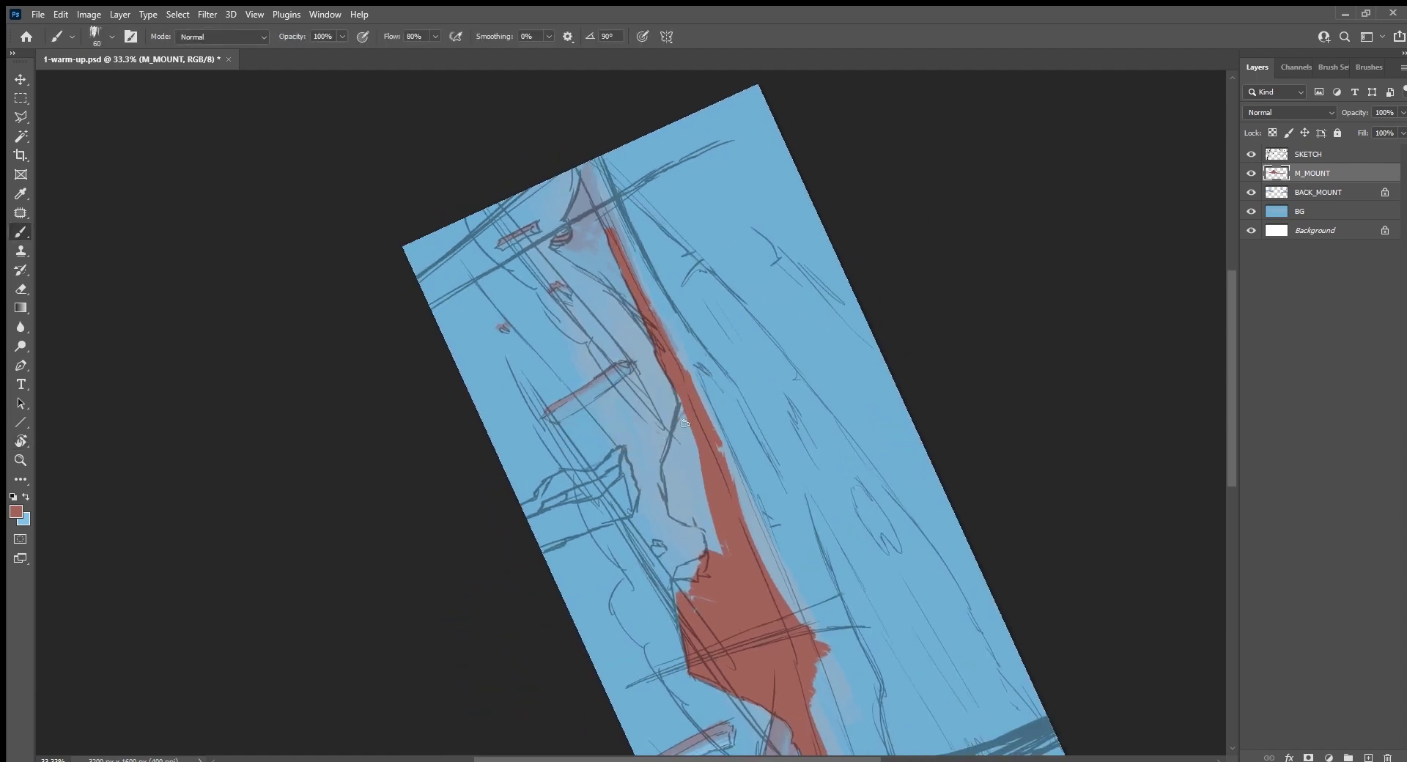
{"action": "mouse_move", "coordinate": [680, 418]}
{"action": "left_mouse_down"}
{"action": "mouse_move", "coordinate": [678, 514]}
{"action": "mouse_move", "coordinate": [708, 526]}
{"action": "mouse_move", "coordinate": [688, 511]}
{"action": "mouse_move", "coordinate": [684, 442]}
{"action": "left_mouse_up"}
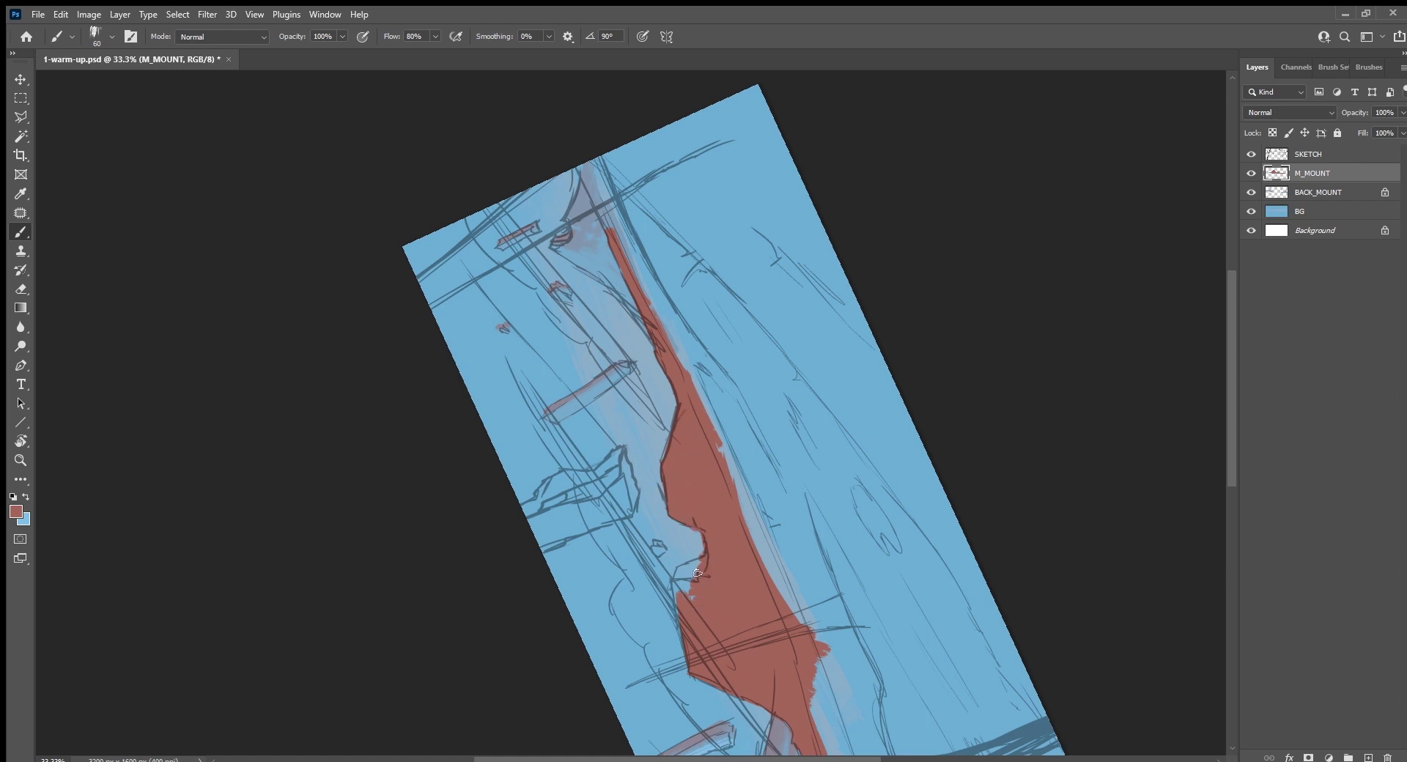
{"action": "left_click_drag", "start_coordinate": [697, 573], "coordinate": [681, 623]}
Step: Extend the mountain base to the right canvas edge, grow the small red rock, and start the pillar's edge
{"action": "key", "text": "Escape"}
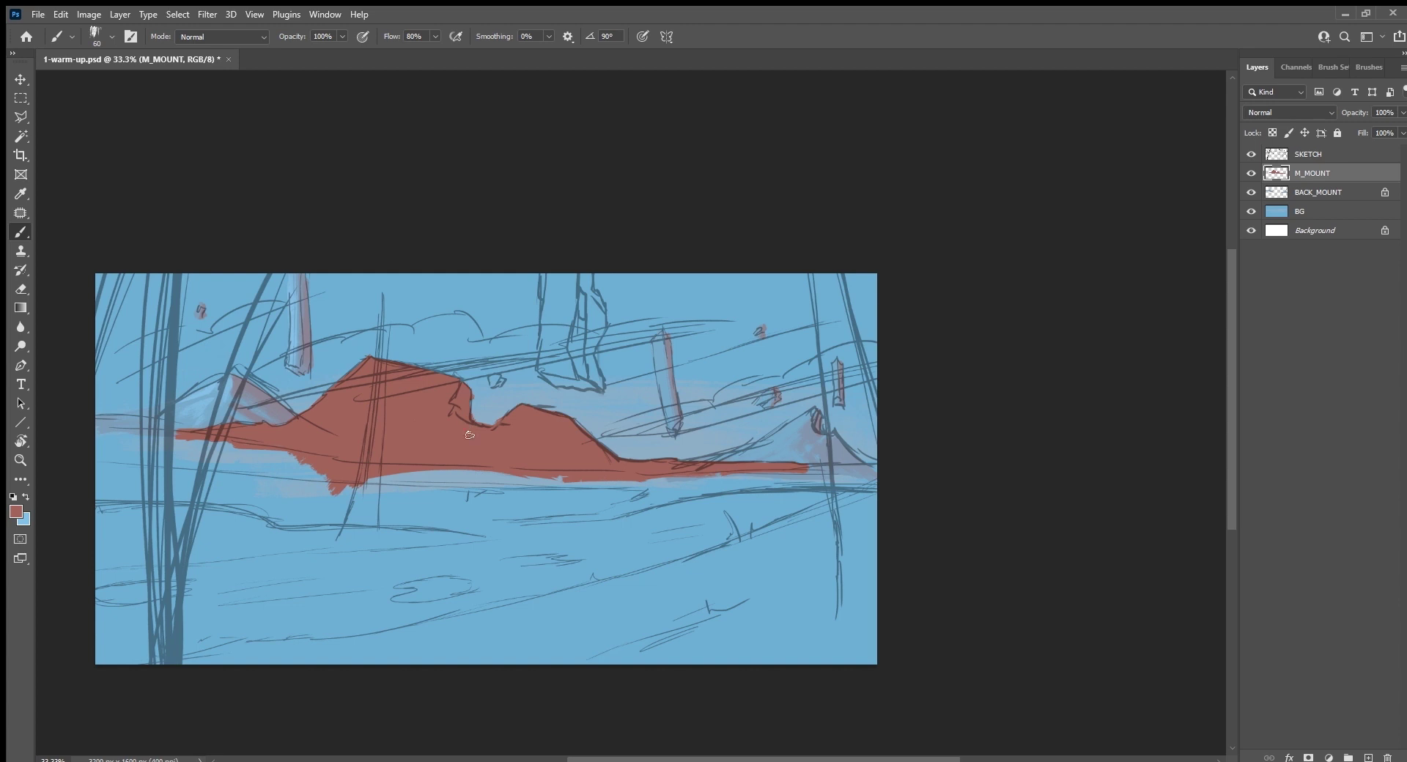
{"action": "left_click_drag", "start_coordinate": [690, 467], "coordinate": [876, 473]}
{"action": "left_click_drag", "start_coordinate": [641, 398], "coordinate": [785, 508]}
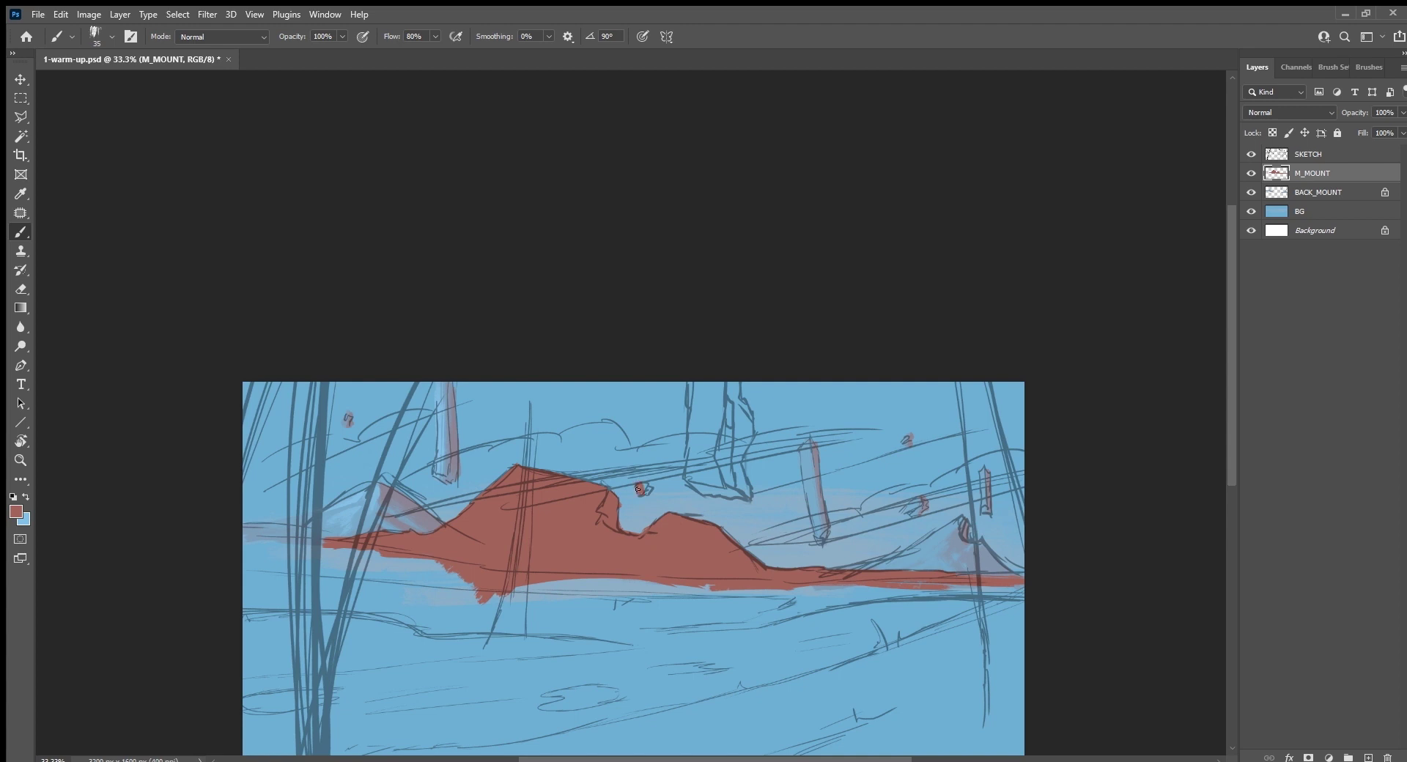
{"action": "left_click_drag", "start_coordinate": [638, 489], "coordinate": [644, 487]}
{"action": "mouse_move", "coordinate": [685, 371]}
{"action": "left_mouse_down"}
{"action": "mouse_move", "coordinate": [688, 482]}
{"action": "mouse_move", "coordinate": [740, 503]}
{"action": "mouse_move", "coordinate": [755, 484]}
{"action": "mouse_move", "coordinate": [739, 365]}
{"action": "mouse_move", "coordinate": [690, 375]}
{"action": "left_mouse_up"}
Step: Fill the hanging pillar and the upper red ridge with solid red, with the sketch hidden
{"action": "mouse_move", "coordinate": [695, 386]}
{"action": "left_mouse_down"}
{"action": "mouse_move", "coordinate": [726, 368]}
{"action": "mouse_move", "coordinate": [736, 382]}
{"action": "left_mouse_up"}
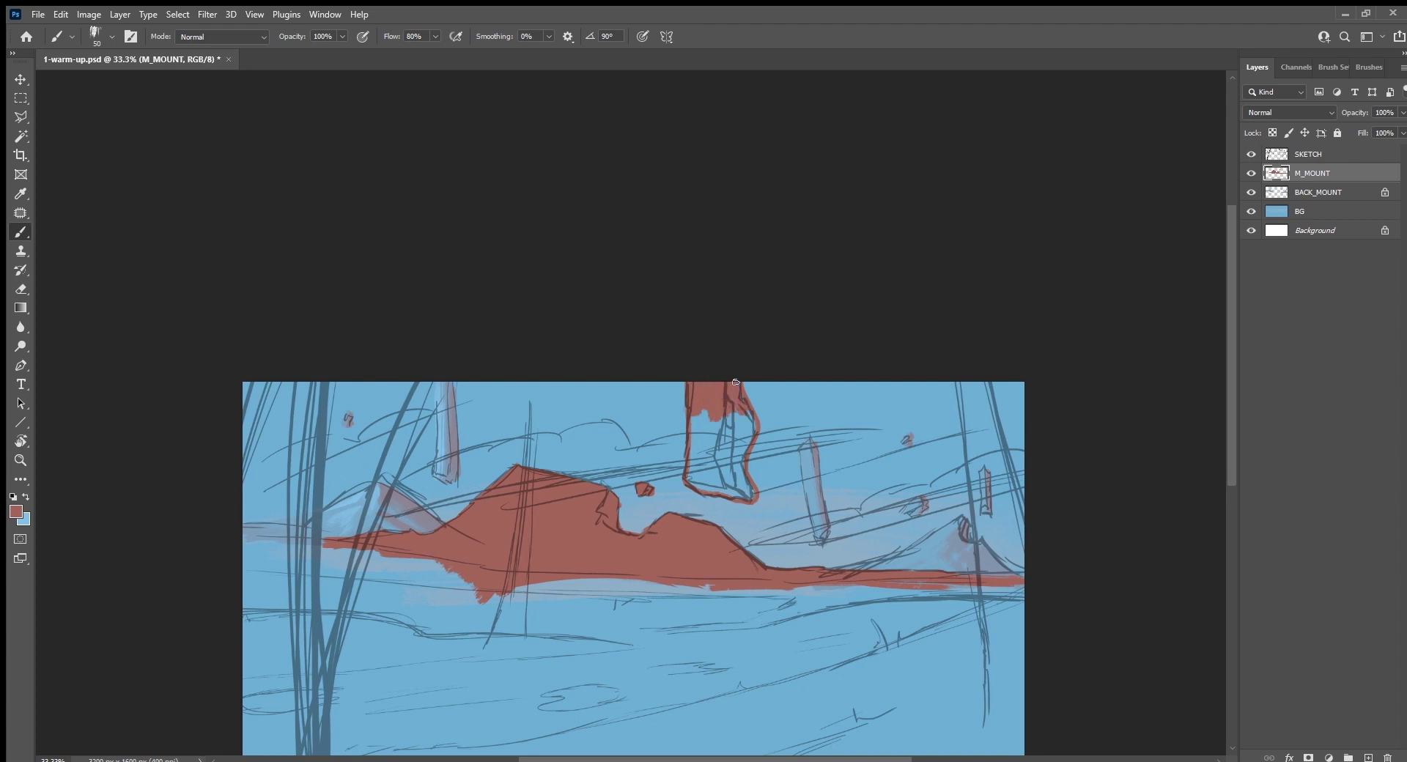
{"action": "mouse_move", "coordinate": [754, 432]}
{"action": "left_mouse_down"}
{"action": "mouse_move", "coordinate": [723, 449]}
{"action": "mouse_move", "coordinate": [690, 431]}
{"action": "mouse_move", "coordinate": [697, 478]}
{"action": "mouse_move", "coordinate": [746, 492]}
{"action": "mouse_move", "coordinate": [739, 461]}
{"action": "mouse_move", "coordinate": [713, 466]}
{"action": "left_mouse_up"}
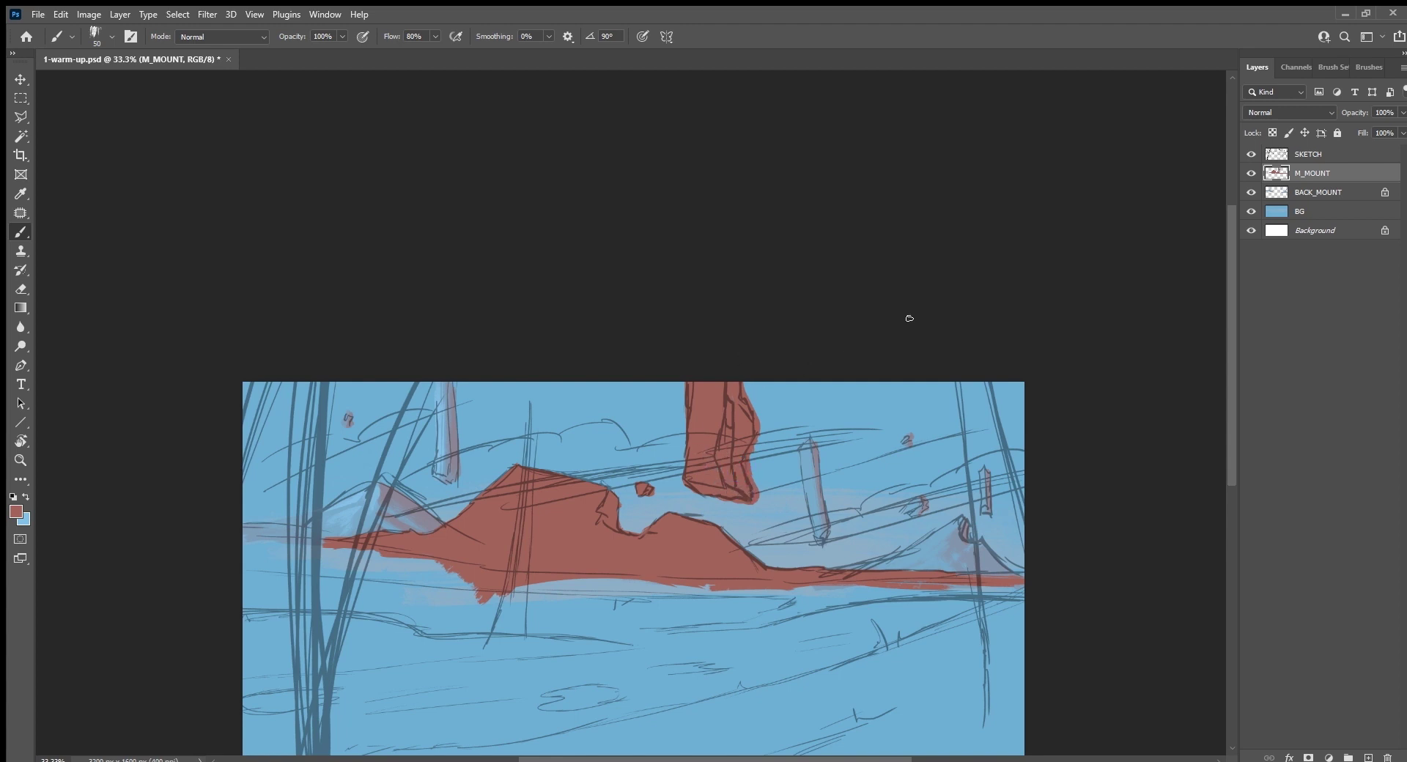
{"action": "left_click", "coordinate": [1250, 154]}
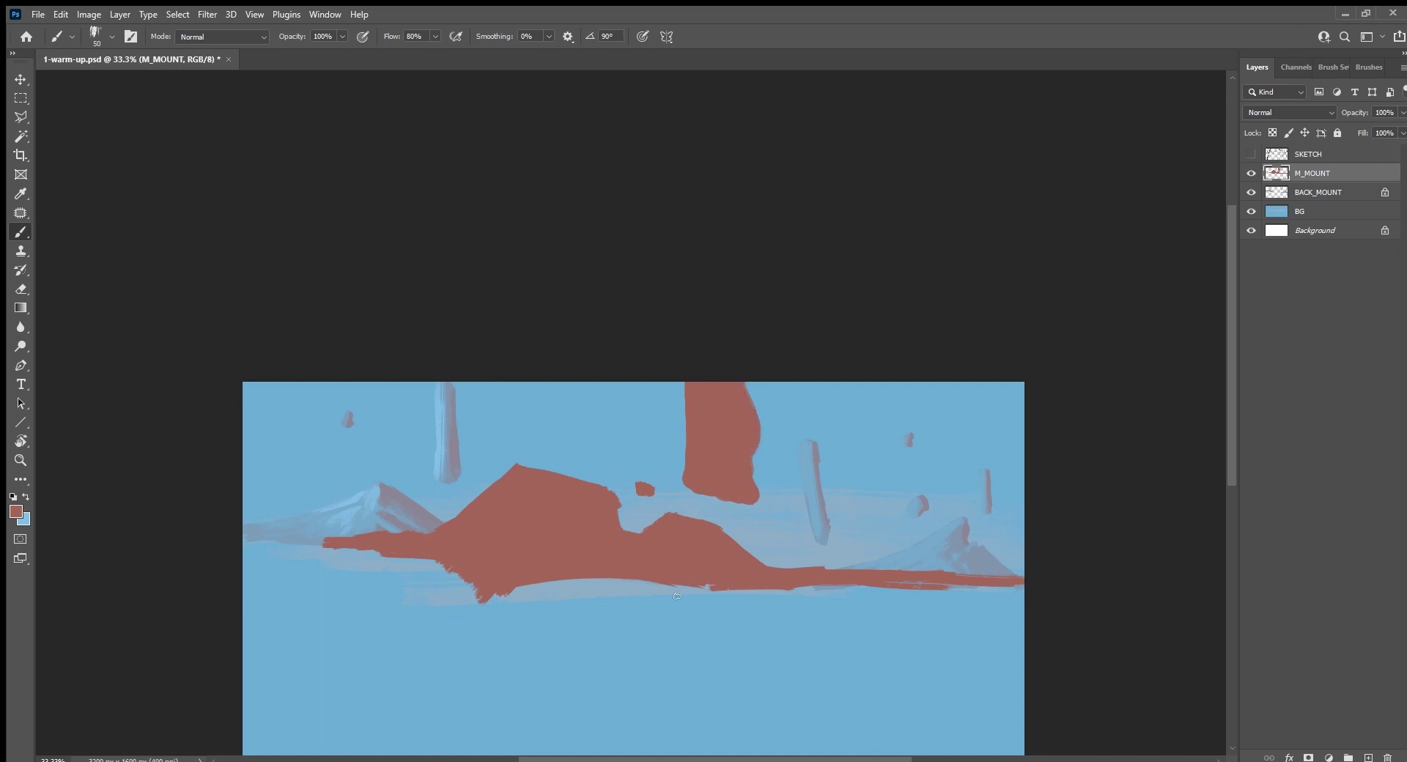
{"action": "key", "text": "r"}
{"action": "mouse_move", "coordinate": [677, 596]}
{"action": "left_mouse_down"}
{"action": "mouse_move", "coordinate": [804, 643]}
{"action": "mouse_move", "coordinate": [840, 511]}
{"action": "left_mouse_up"}
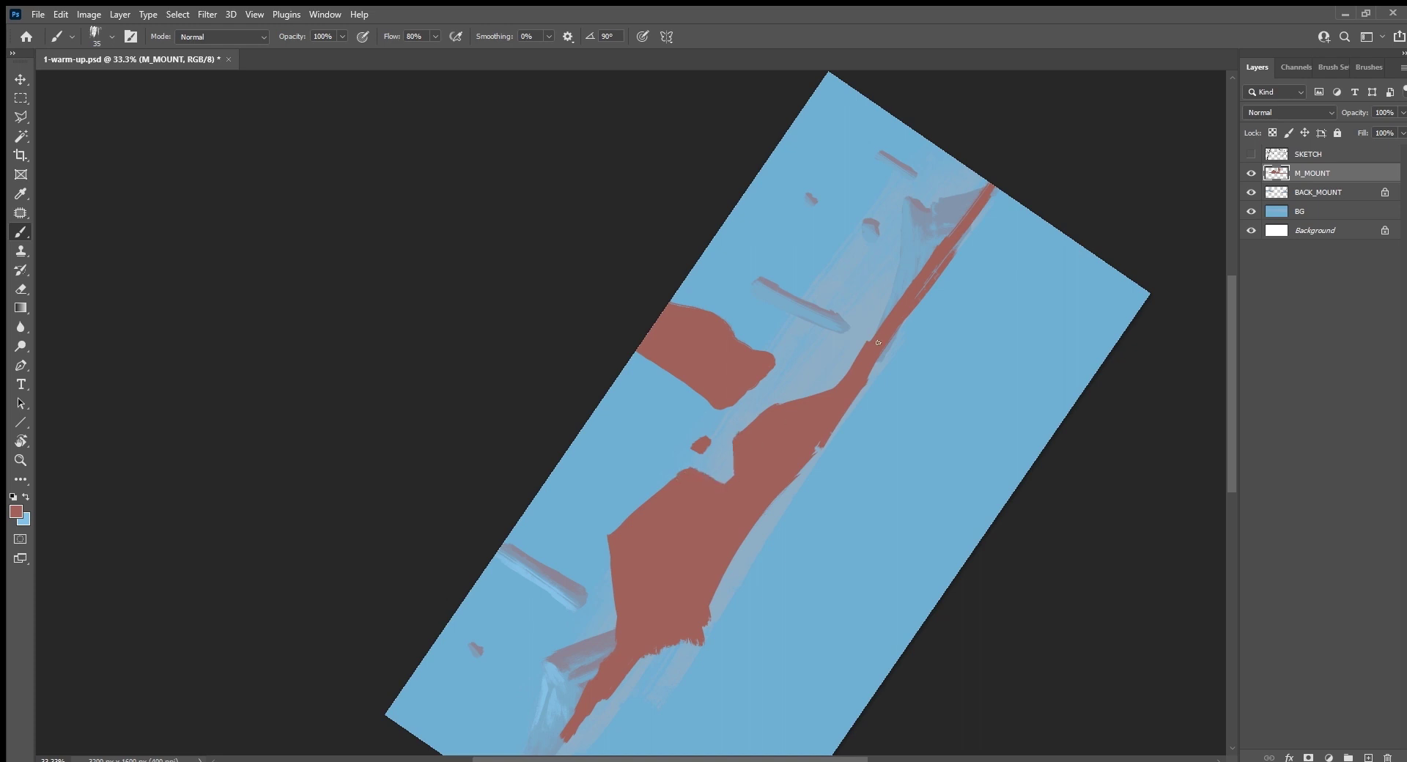
{"action": "left_click_drag", "start_coordinate": [878, 342], "coordinate": [986, 202]}
Step: Level the view, show the SKETCH layer again, and lock M_MOUNT's transparent pixels
{"action": "key", "text": "Escape"}
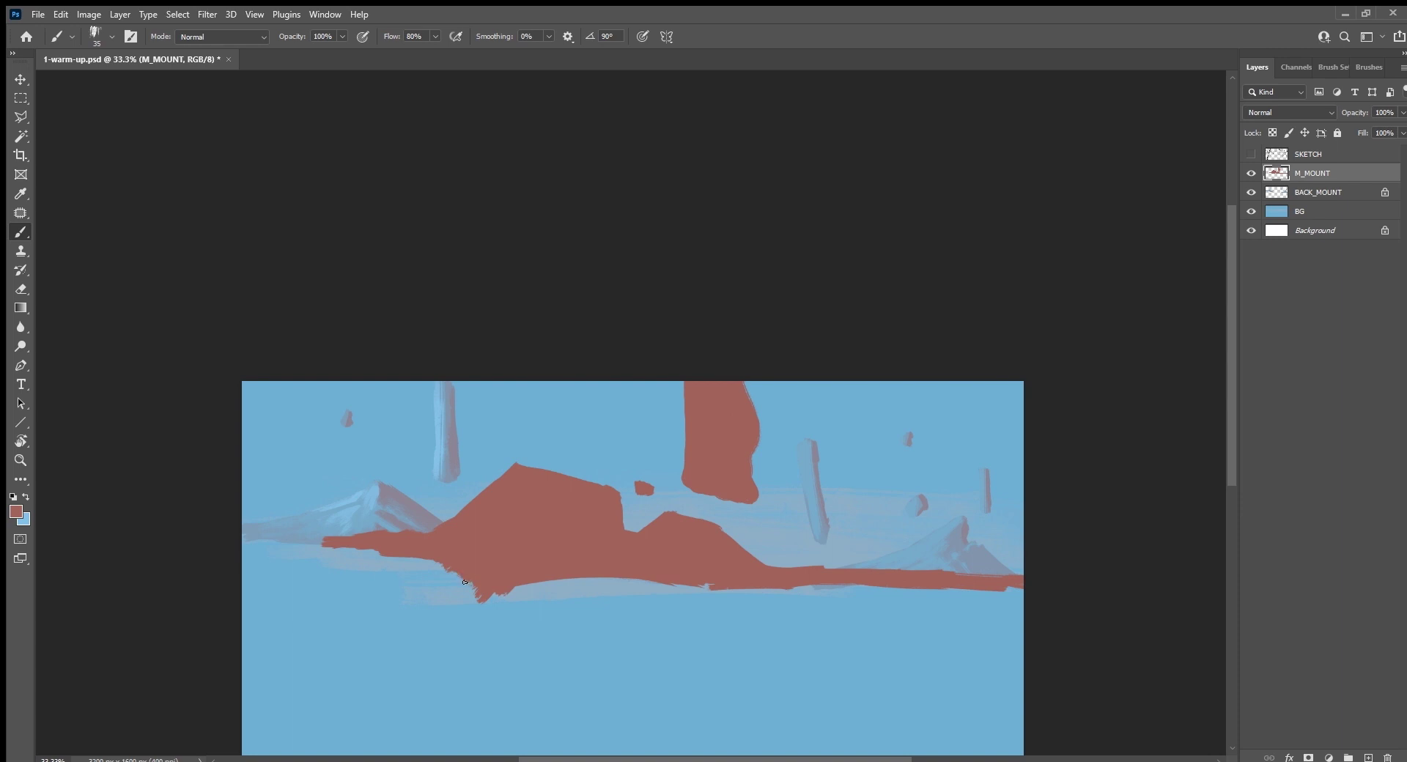
{"action": "left_click_drag", "start_coordinate": [665, 692], "coordinate": [743, 519]}
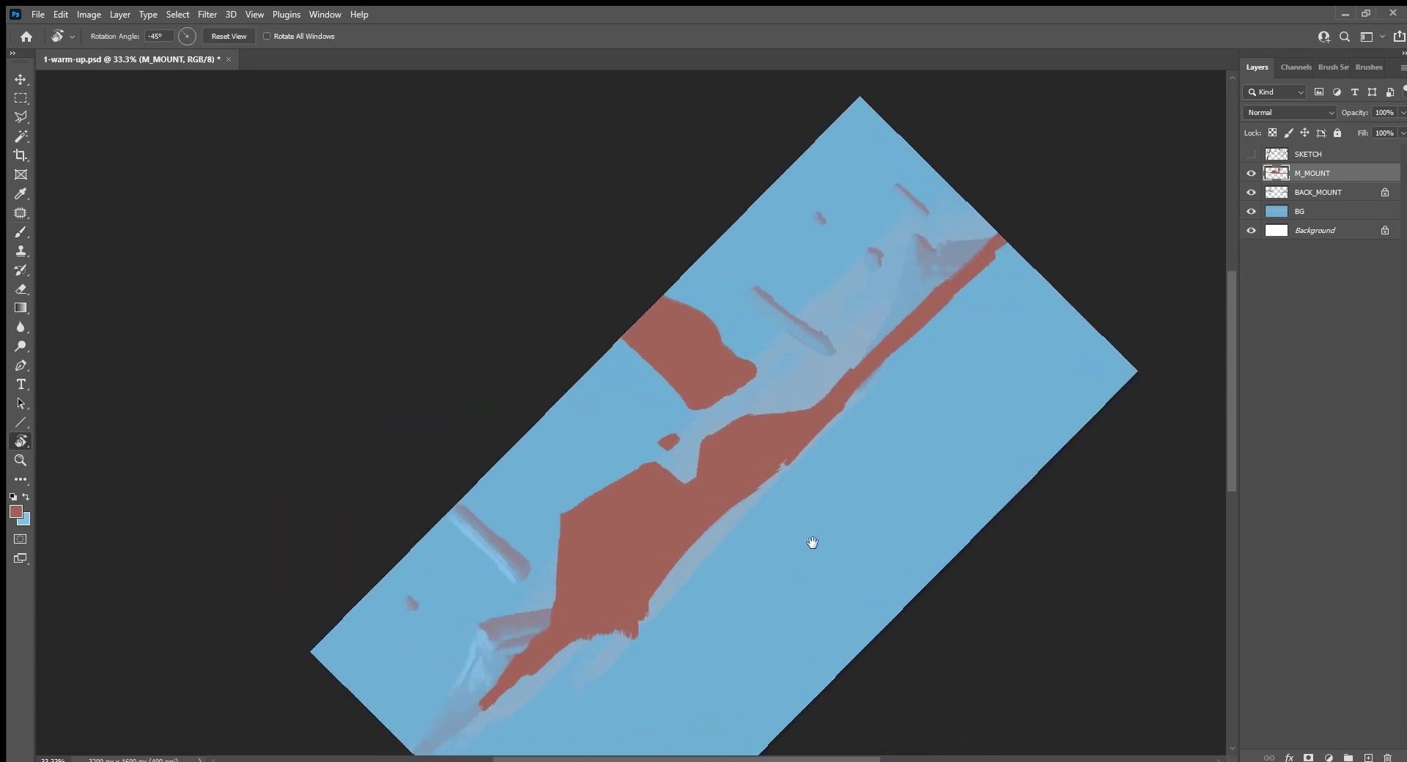
{"action": "key", "text": "Escape"}
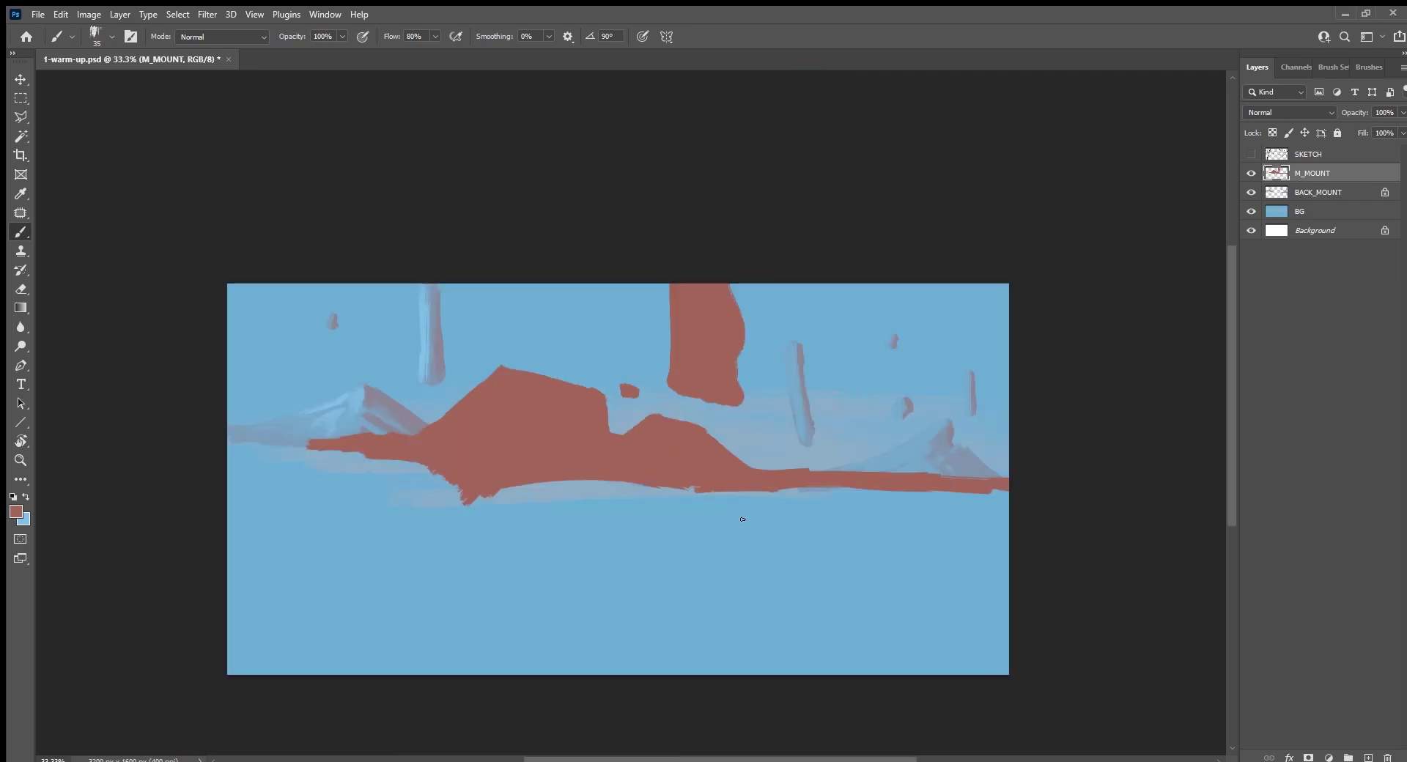
{"action": "left_click", "coordinate": [1251, 154]}
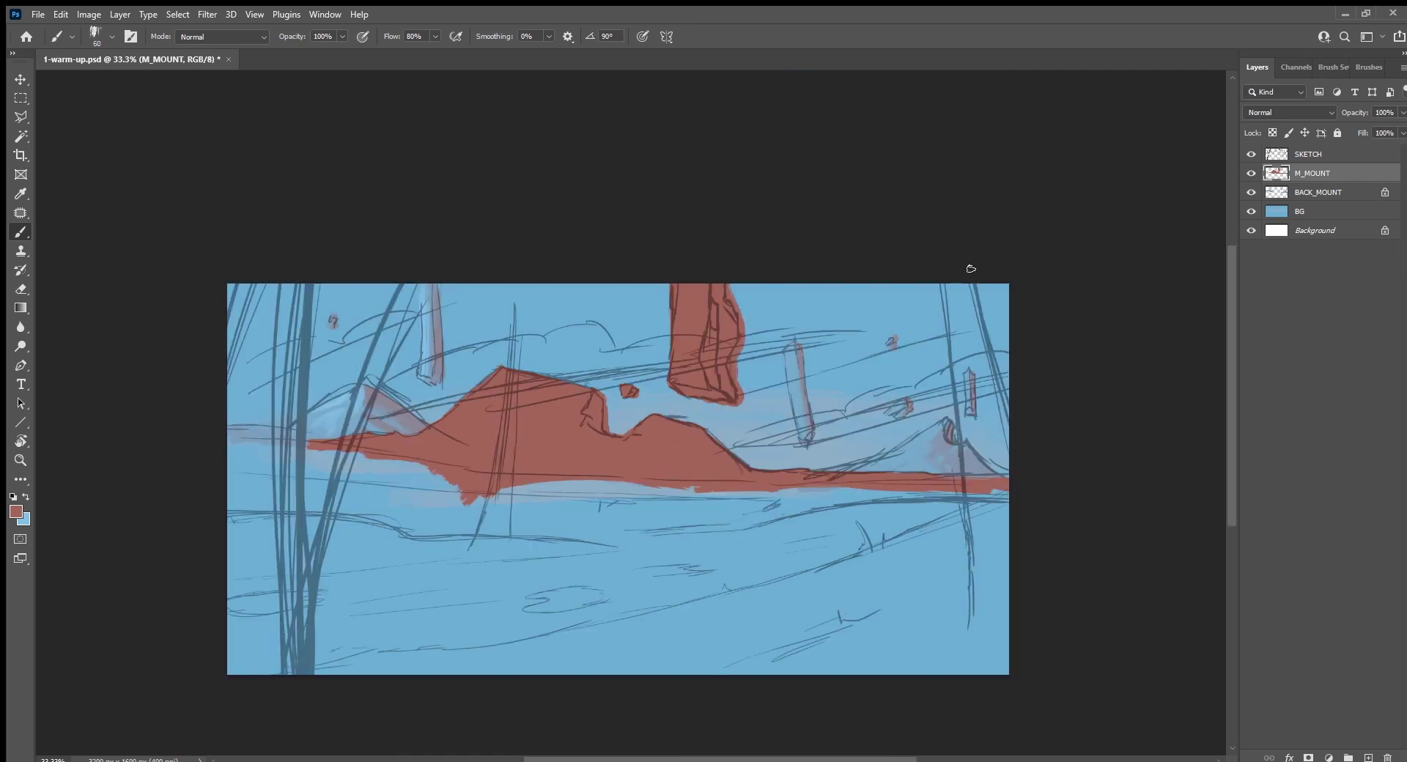
{"action": "left_click_drag", "start_coordinate": [996, 339], "coordinate": [1016, 410]}
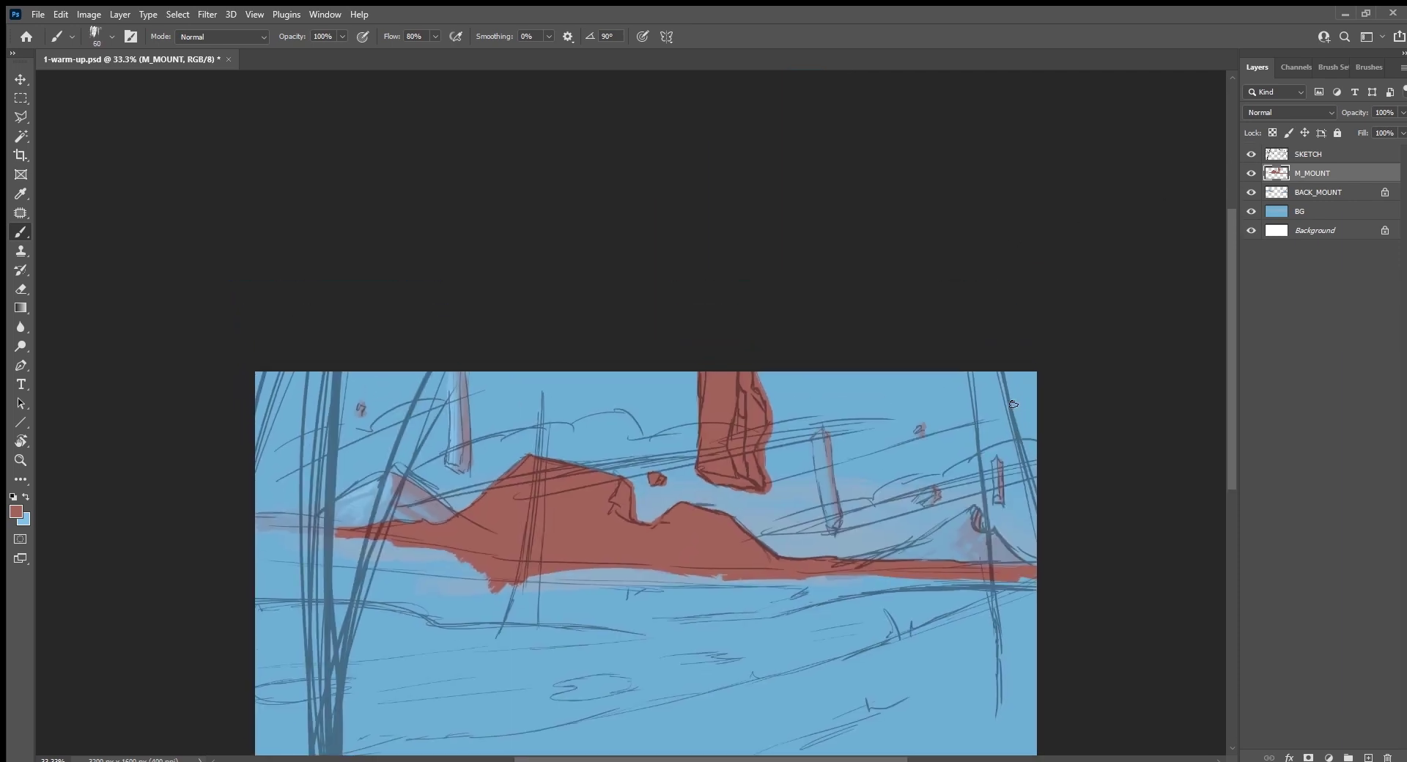
{"action": "key", "text": "slash"}
Step: Paint two light sky-blue streaks down the pillar
{"action": "left_click", "coordinate": [652, 396], "text": "alt"}
{"action": "left_click_drag", "start_coordinate": [724, 385], "coordinate": [721, 403]}
{"action": "mouse_move", "coordinate": [715, 374]}
{"action": "left_mouse_down"}
{"action": "mouse_move", "coordinate": [714, 431]}
{"action": "mouse_move", "coordinate": [702, 362]}
{"action": "left_mouse_up"}
Step: Cover the pillar's blue streak with red and muted mauve strokes
{"action": "left_click", "coordinate": [714, 429], "text": "alt"}
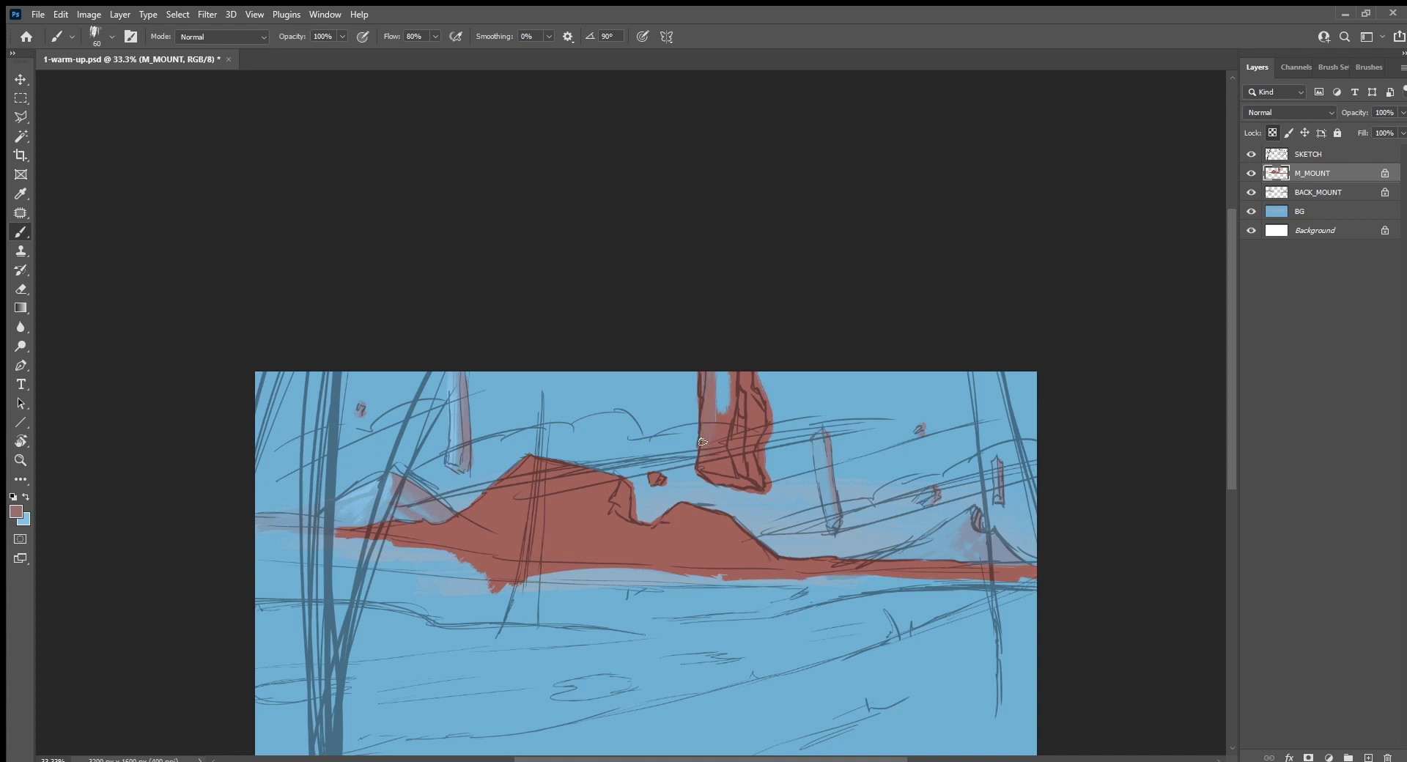
{"action": "left_click_drag", "start_coordinate": [719, 429], "coordinate": [729, 374]}
{"action": "left_click", "coordinate": [731, 381], "text": "alt"}
{"action": "left_click_drag", "start_coordinate": [731, 421], "coordinate": [717, 382]}
{"action": "left_click", "coordinate": [727, 409], "text": "alt"}
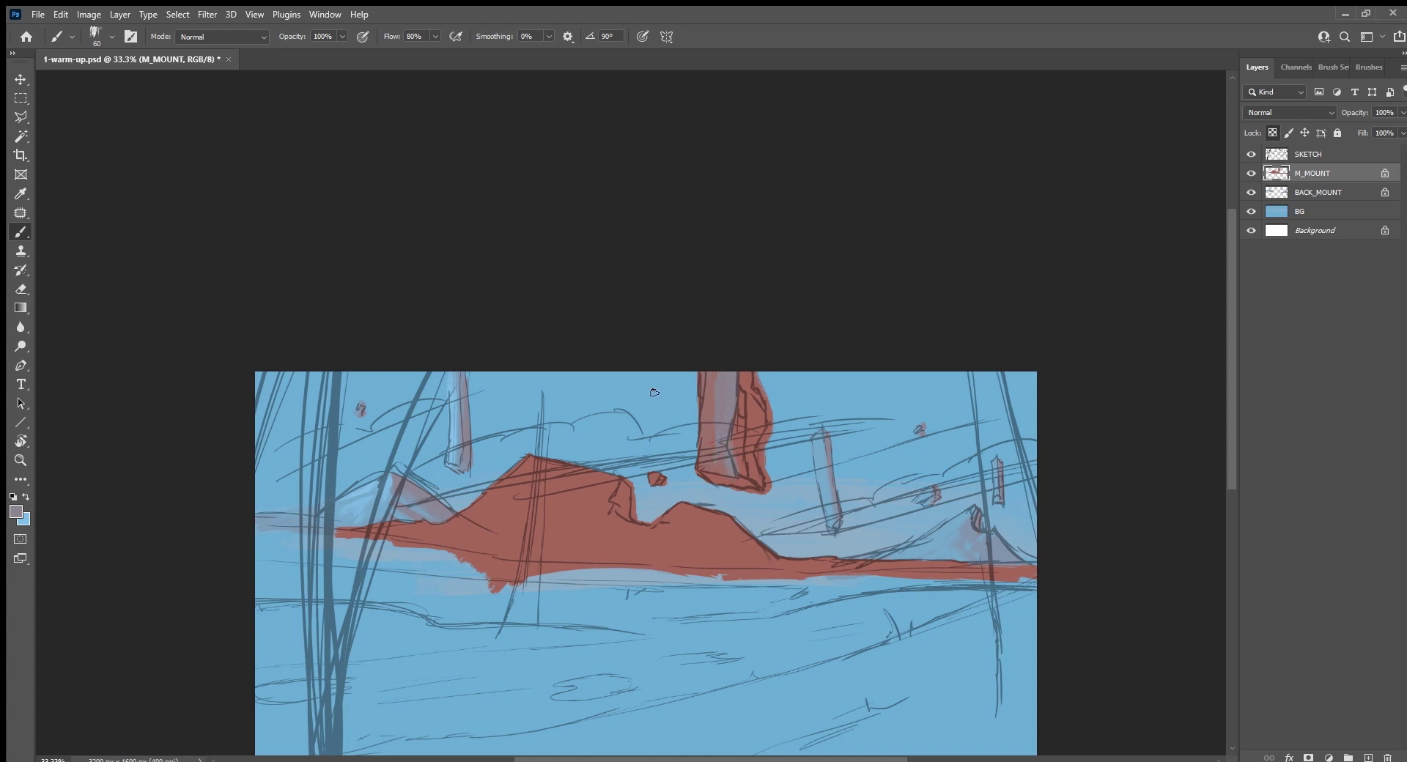
Step: Shade the mountain's left part and slope with dark red, lightening one spot with a lighter red
{"action": "left_click", "coordinate": [660, 528], "text": "alt"}
{"action": "left_click_drag", "start_coordinate": [603, 537], "coordinate": [605, 487]}
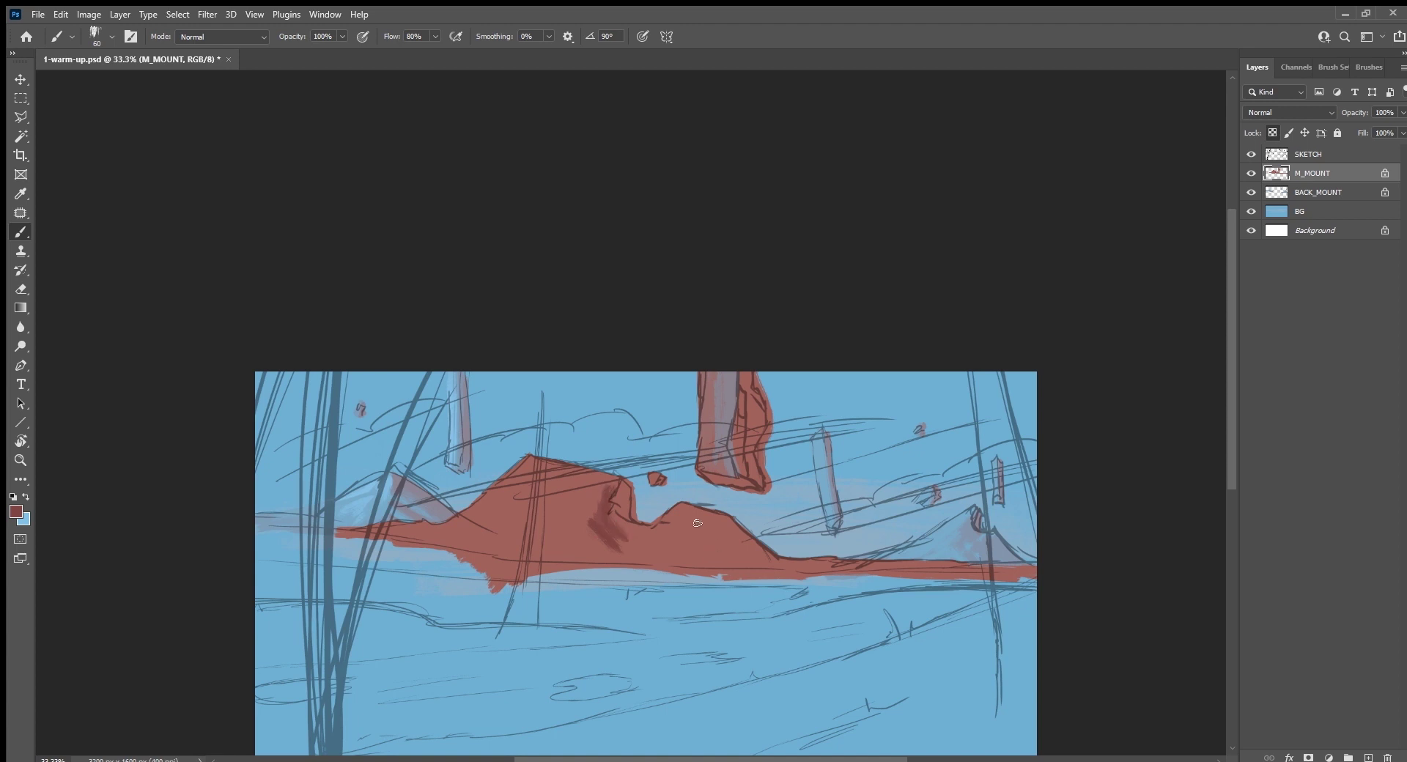
{"action": "left_click_drag", "start_coordinate": [724, 526], "coordinate": [774, 565]}
{"action": "mouse_move", "coordinate": [717, 536]}
{"action": "left_mouse_down"}
{"action": "mouse_move", "coordinate": [744, 562]}
{"action": "mouse_move", "coordinate": [803, 561]}
{"action": "left_mouse_up"}
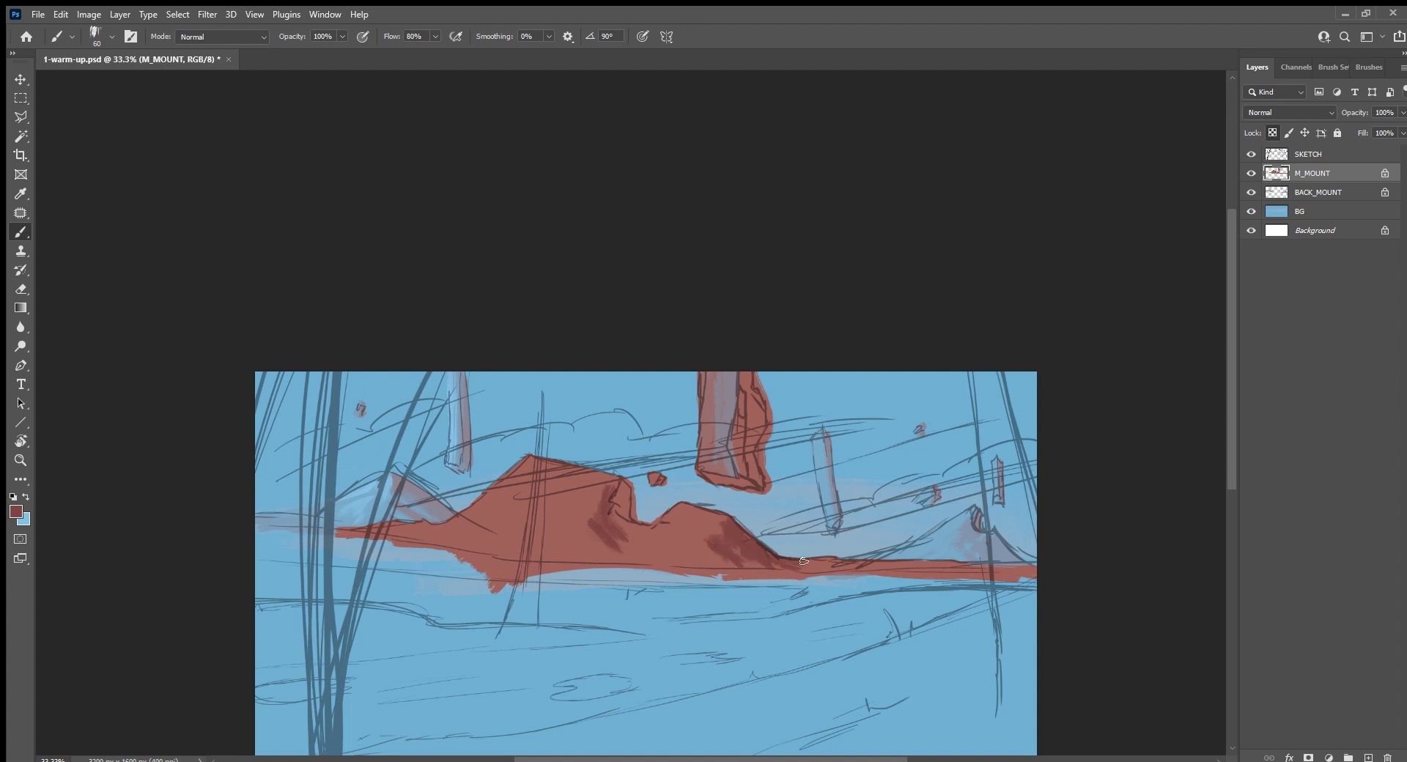
{"action": "mouse_move", "coordinate": [720, 542]}
{"action": "left_mouse_down"}
{"action": "mouse_move", "coordinate": [705, 560]}
{"action": "mouse_move", "coordinate": [755, 576]}
{"action": "left_mouse_up"}
{"action": "left_click", "coordinate": [709, 527], "text": "alt"}
{"action": "left_click_drag", "start_coordinate": [731, 530], "coordinate": [732, 536]}
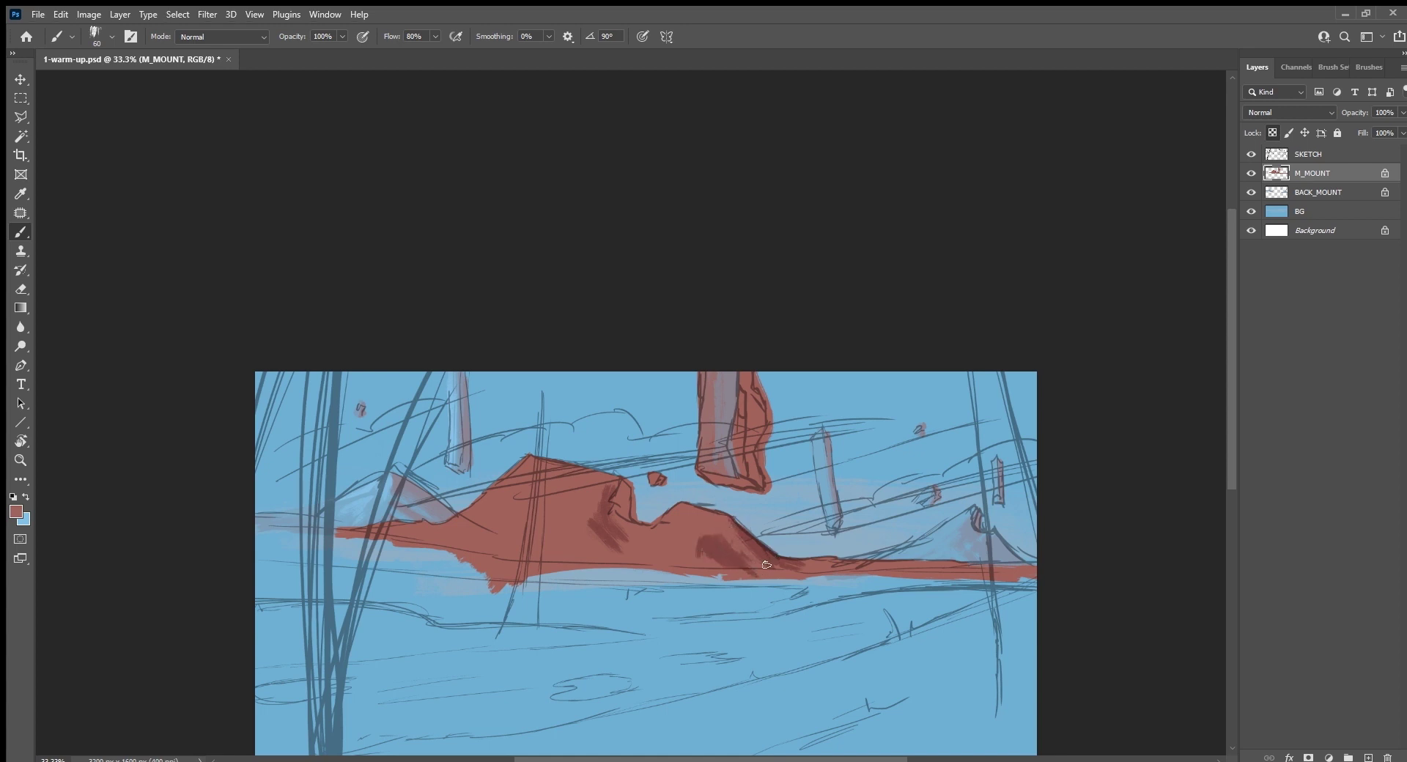
{"action": "left_click", "coordinate": [759, 553], "text": "alt"}
Step: On a tilted view, shade the lower red shape dark red and fill the notch along its top edge
{"action": "key", "text": "r"}
{"action": "left_click_drag", "start_coordinate": [785, 519], "coordinate": [734, 558]}
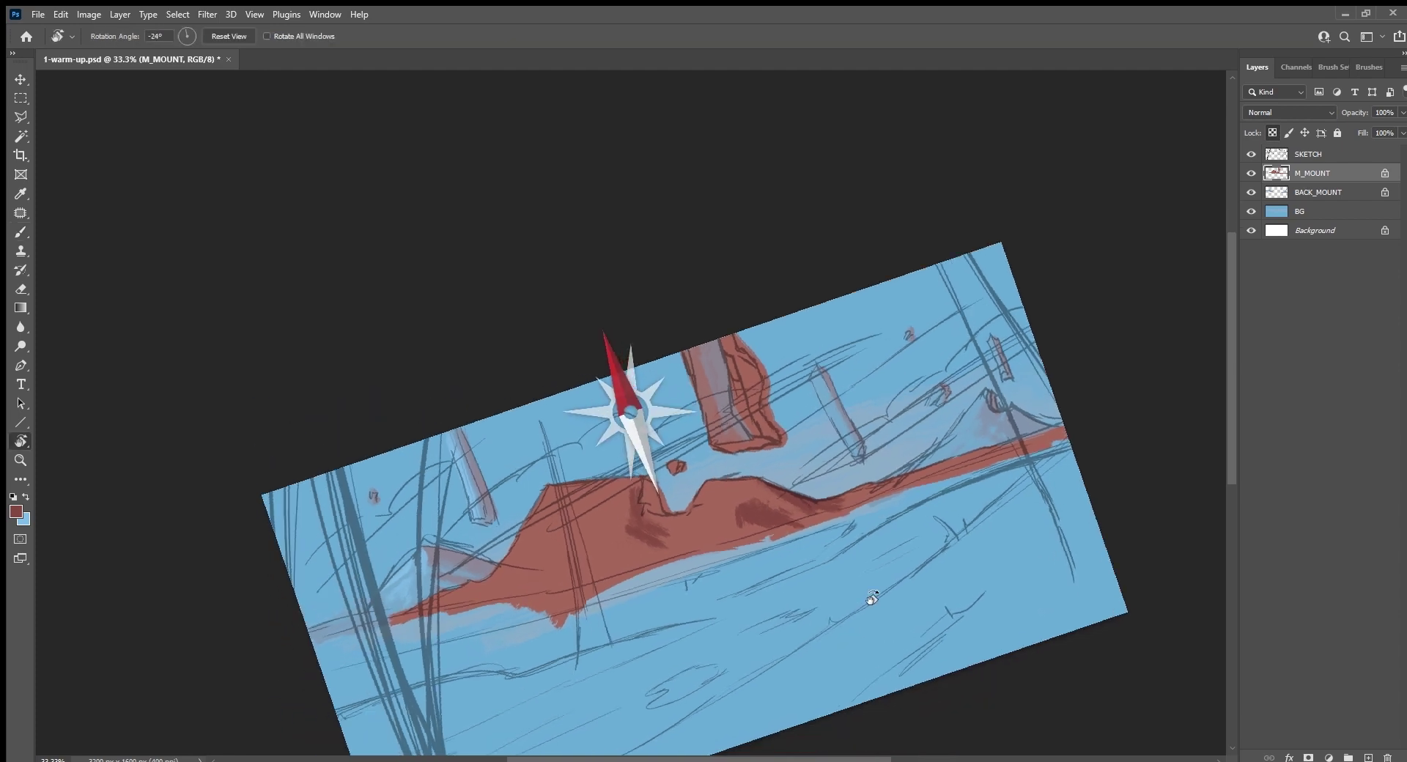
{"action": "key", "text": "b"}
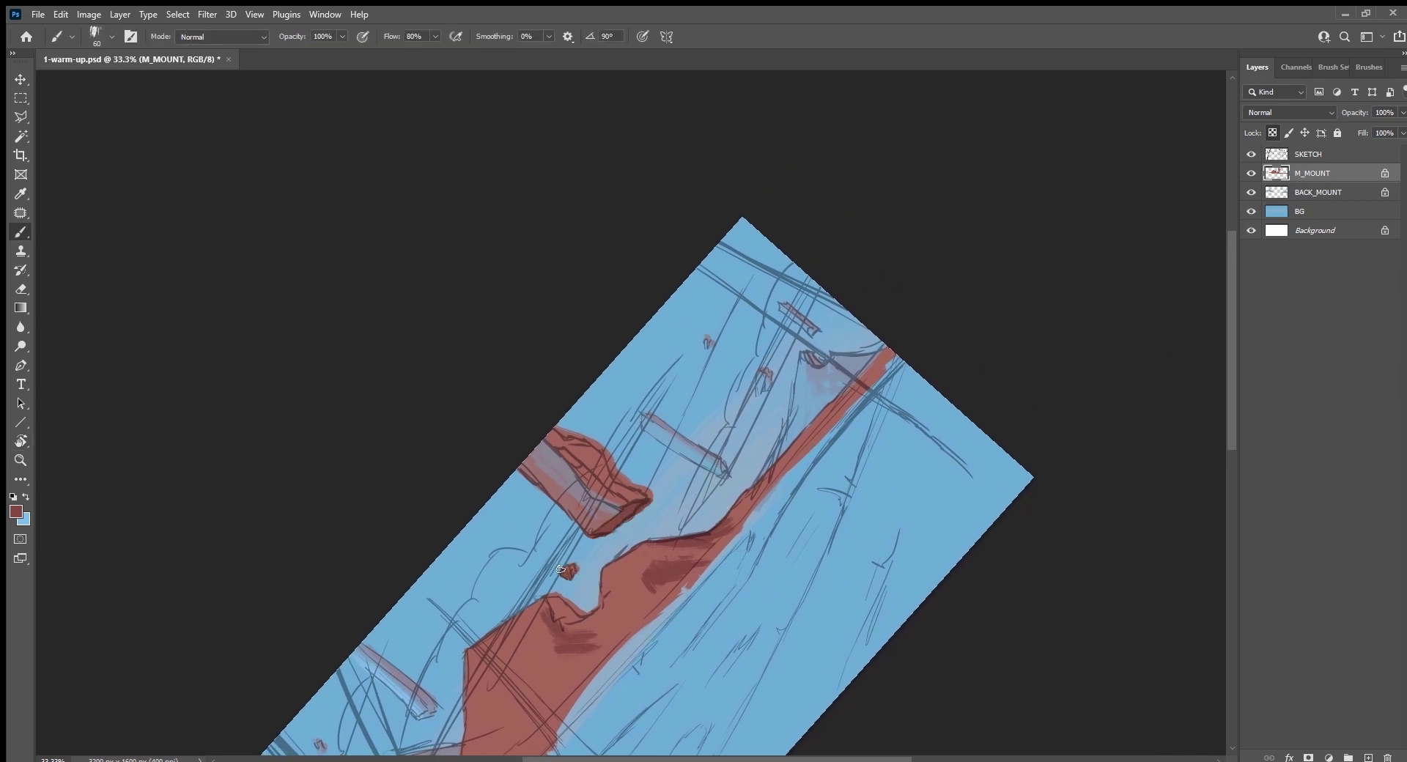
{"action": "key", "text": "Escape"}
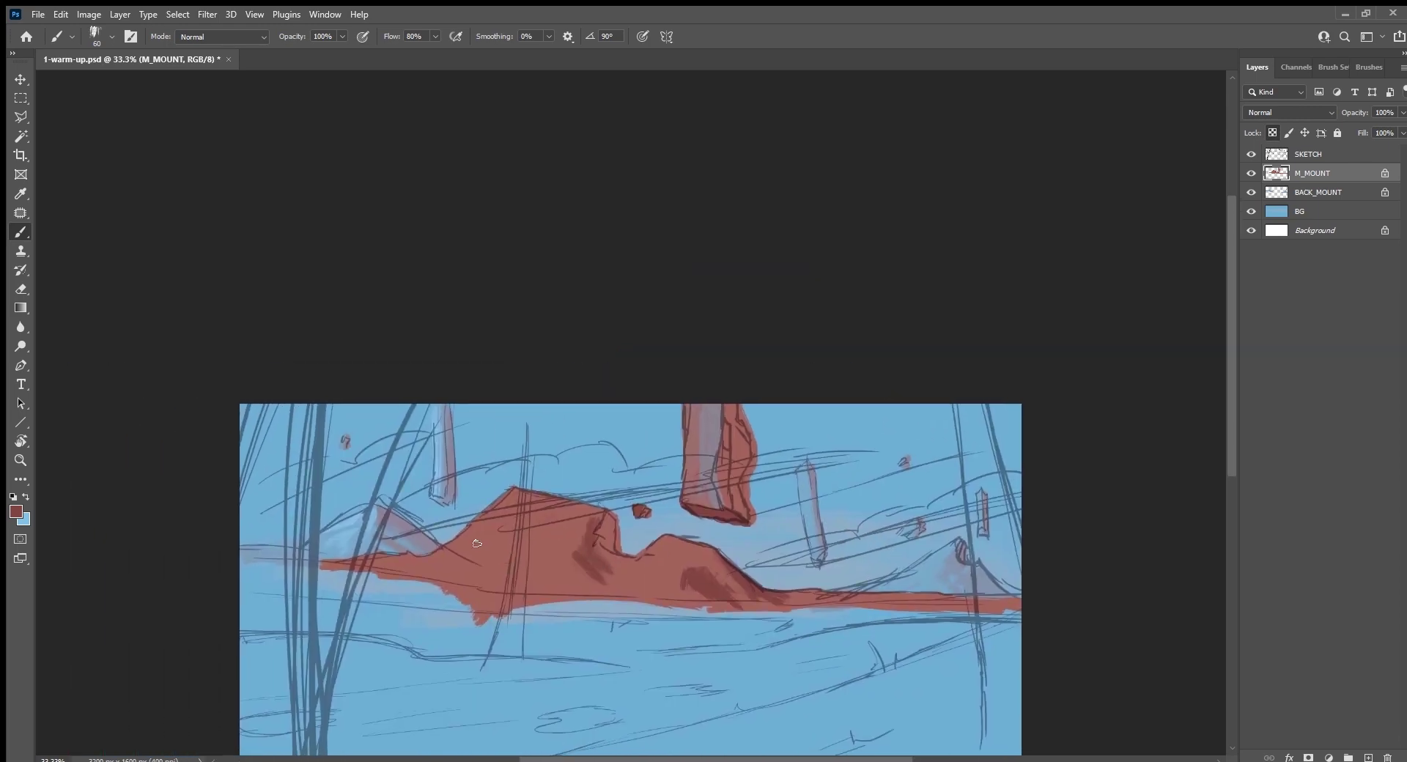
{"action": "key", "text": "r"}
{"action": "mouse_move", "coordinate": [476, 544]}
{"action": "left_mouse_down"}
{"action": "mouse_move", "coordinate": [769, 632]}
{"action": "mouse_move", "coordinate": [778, 540]}
{"action": "left_mouse_up"}
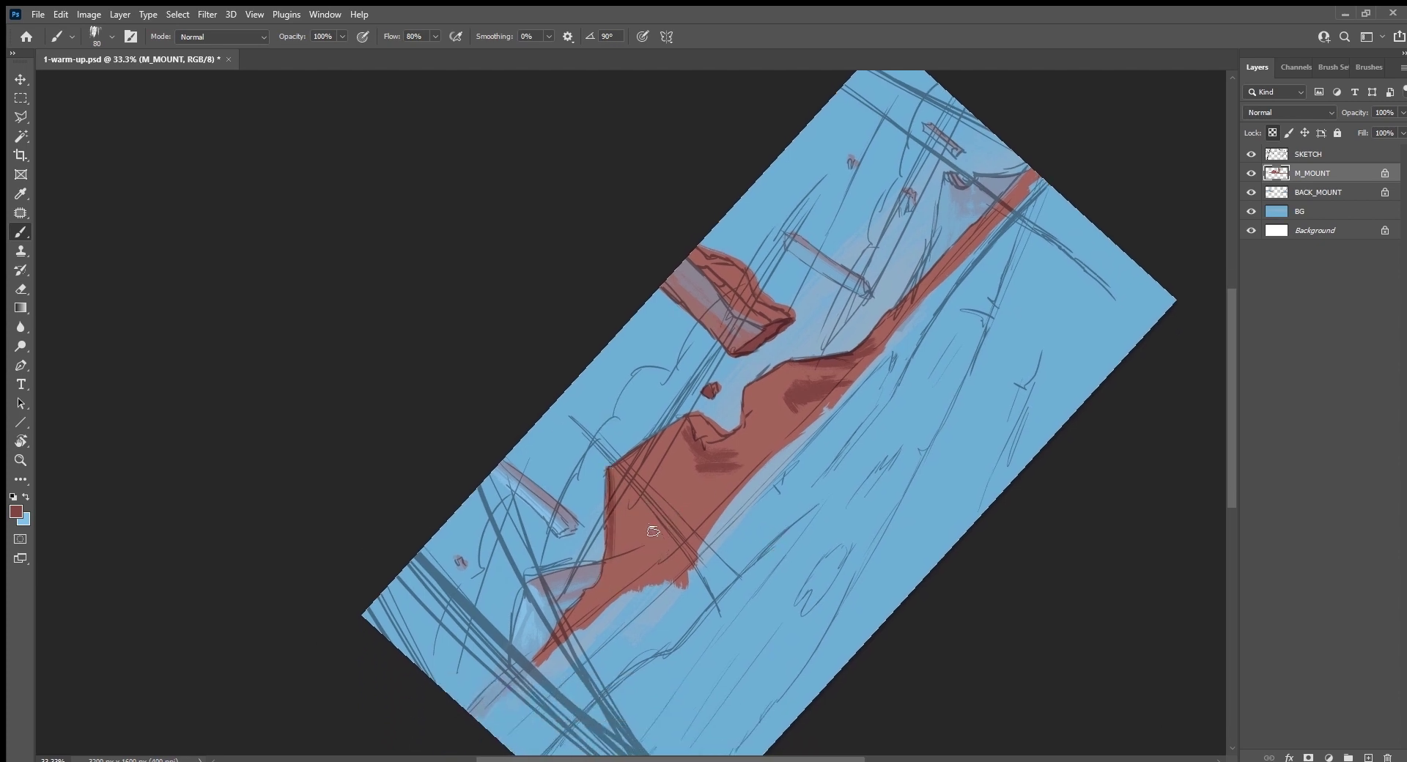
{"action": "mouse_move", "coordinate": [617, 543]}
{"action": "left_mouse_down"}
{"action": "mouse_move", "coordinate": [597, 590]}
{"action": "mouse_move", "coordinate": [623, 565]}
{"action": "mouse_move", "coordinate": [634, 469]}
{"action": "mouse_move", "coordinate": [635, 513]}
{"action": "left_mouse_up"}
{"action": "mouse_move", "coordinate": [693, 431]}
{"action": "left_mouse_down"}
{"action": "mouse_move", "coordinate": [684, 447]}
{"action": "mouse_move", "coordinate": [702, 418]}
{"action": "mouse_move", "coordinate": [720, 438]}
{"action": "left_mouse_up"}
{"action": "left_click", "coordinate": [717, 445], "text": "alt"}
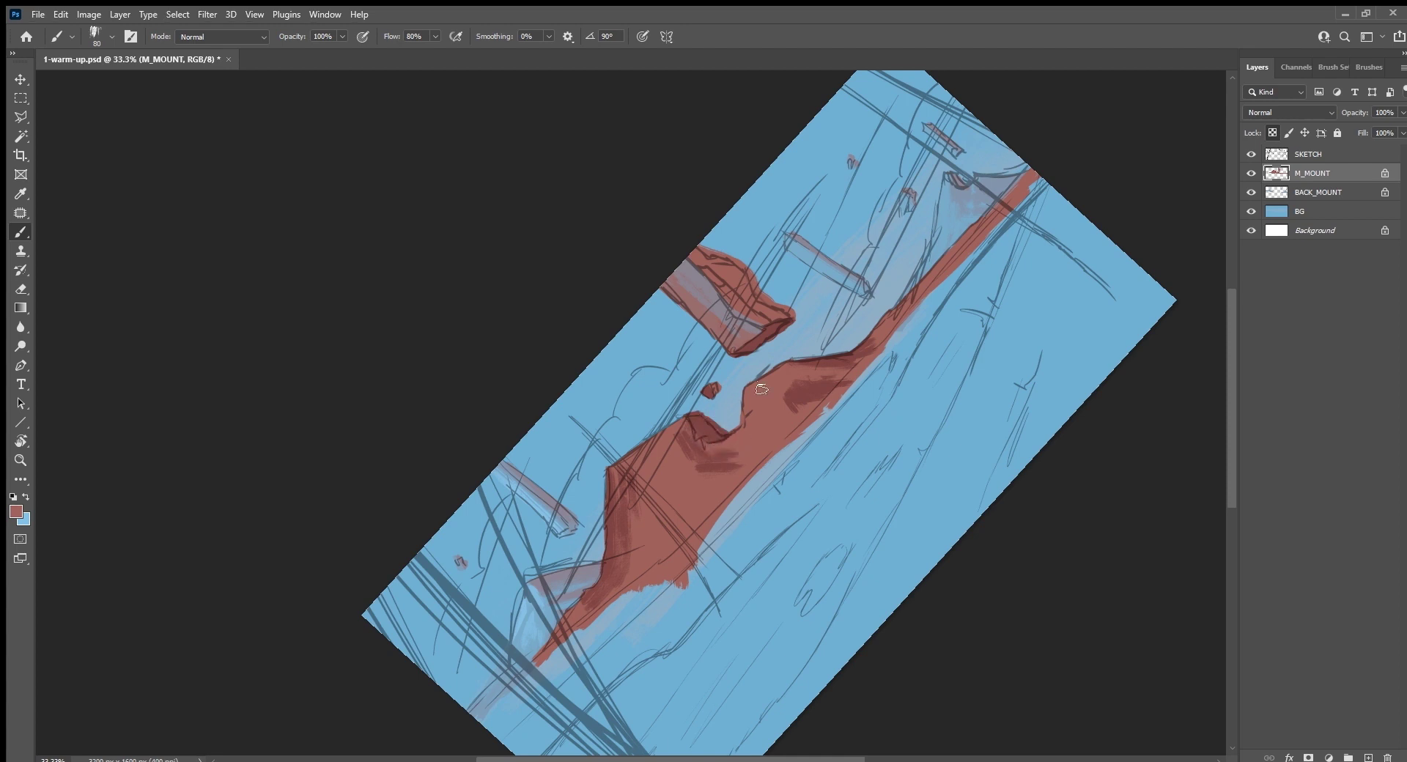
{"action": "left_click", "coordinate": [689, 286], "text": "alt"}
{"action": "key", "text": "Escape"}
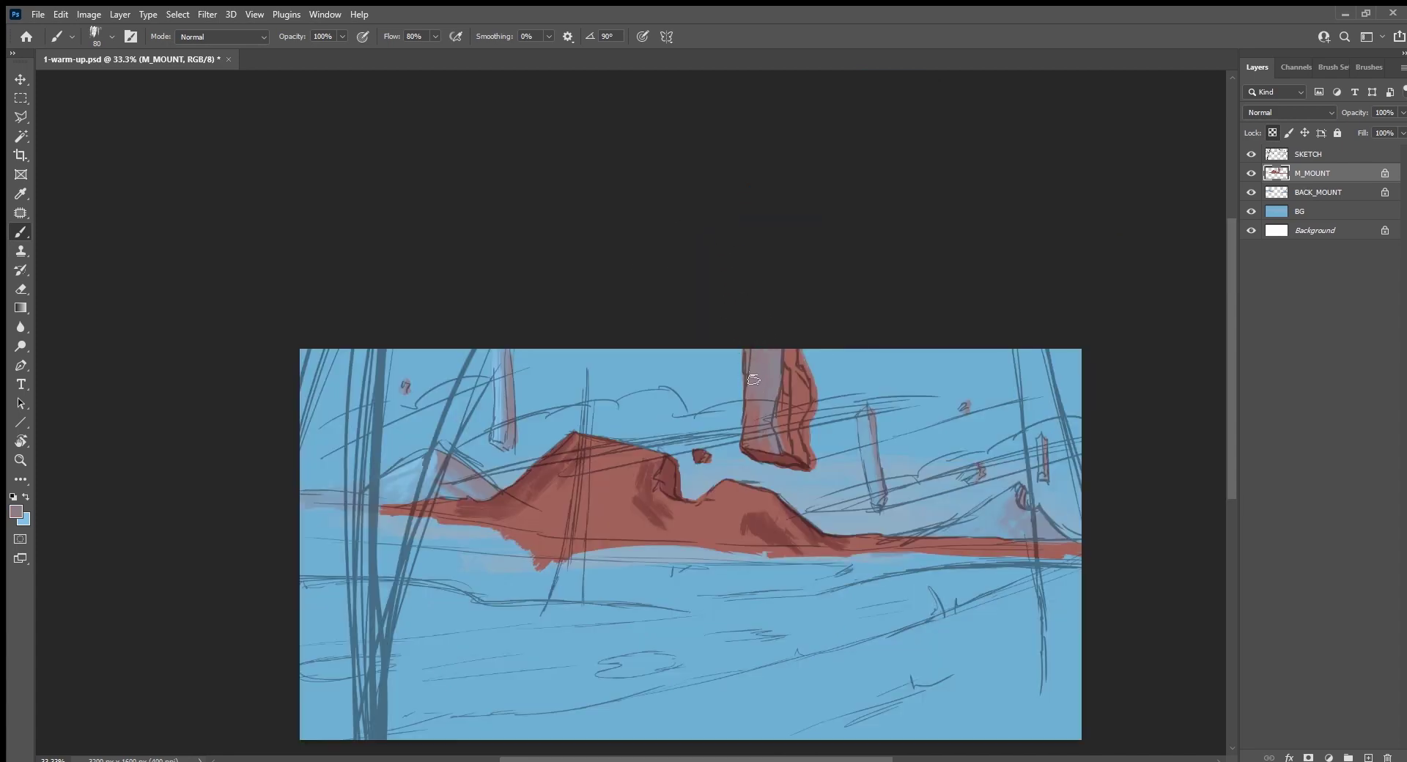
Step: Hide the SKETCH layer and paint red-brown along the pillar's top-right edge
{"action": "left_click", "coordinate": [1252, 154]}
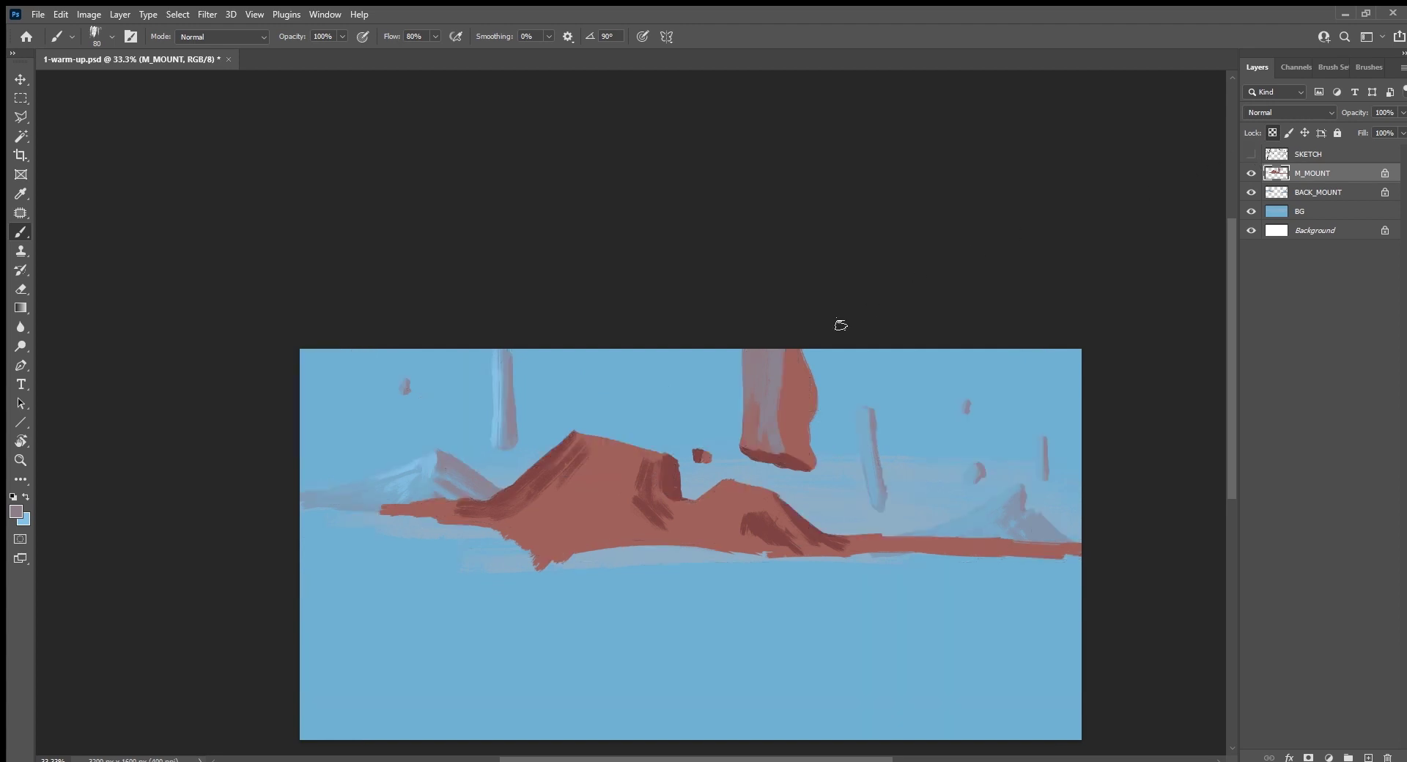
{"action": "left_click", "coordinate": [799, 376], "text": "alt"}
{"action": "key", "text": "i"}
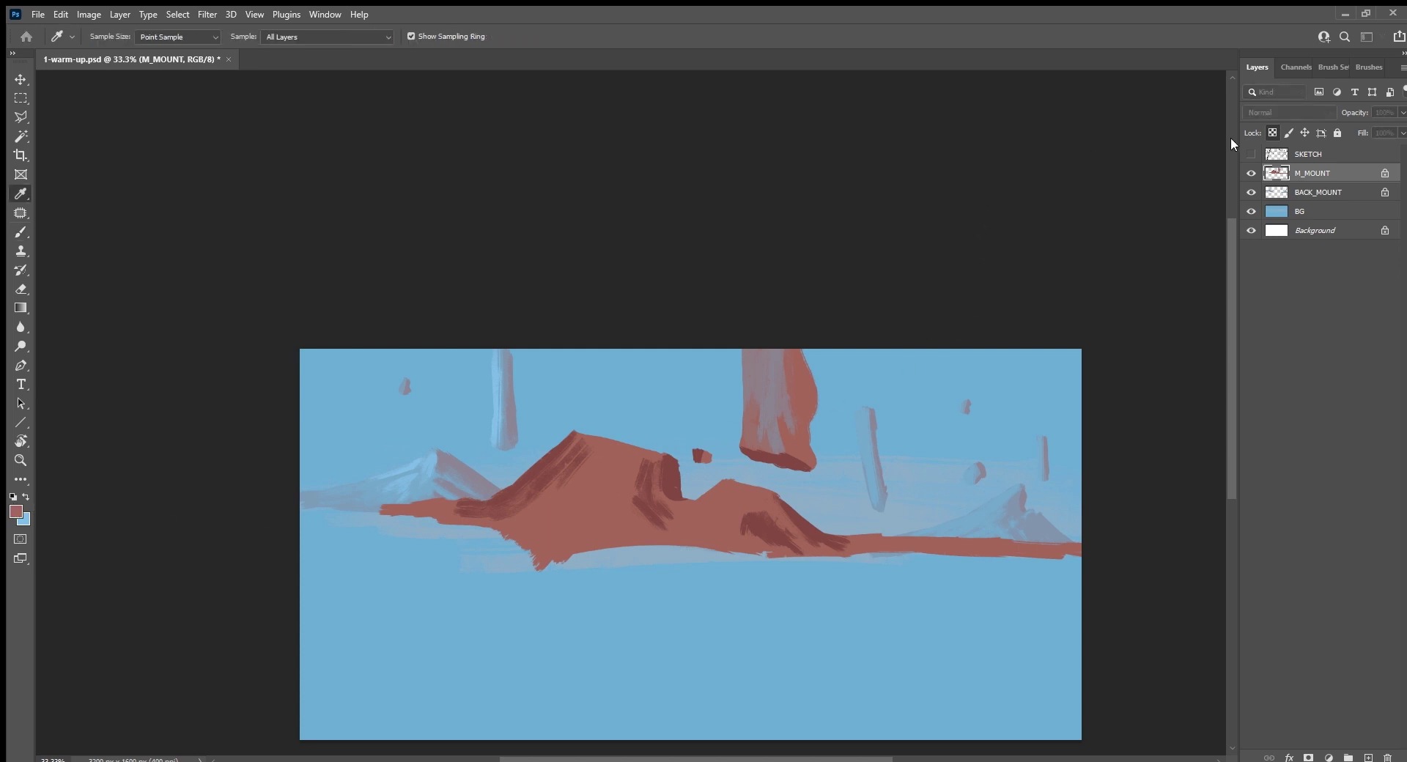
{"action": "key", "text": "b"}
{"action": "left_click_drag", "start_coordinate": [797, 345], "coordinate": [808, 395]}
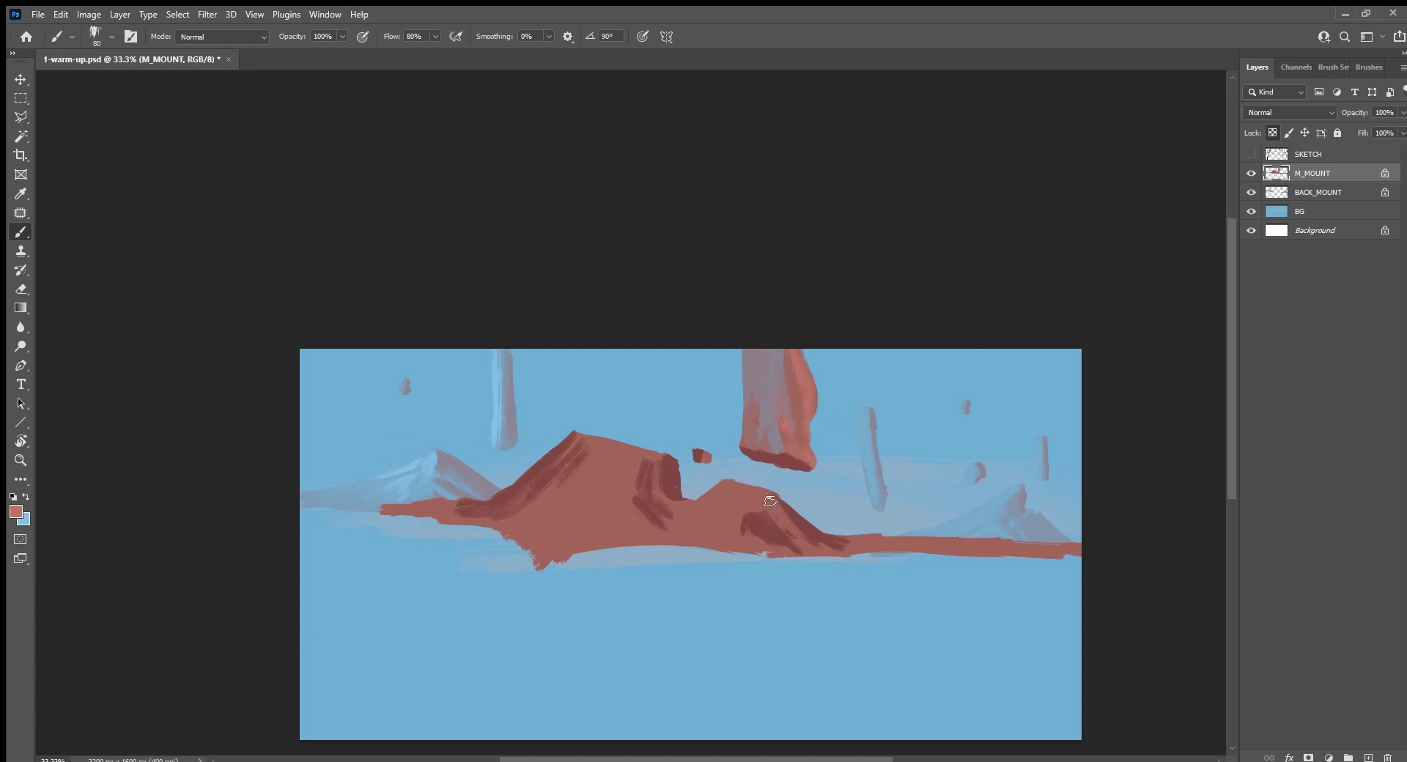
Step: Smooth the slope's lower-right edge and add dark red shading on the right mountain slope
{"action": "left_click_drag", "start_coordinate": [771, 501], "coordinate": [834, 551]}
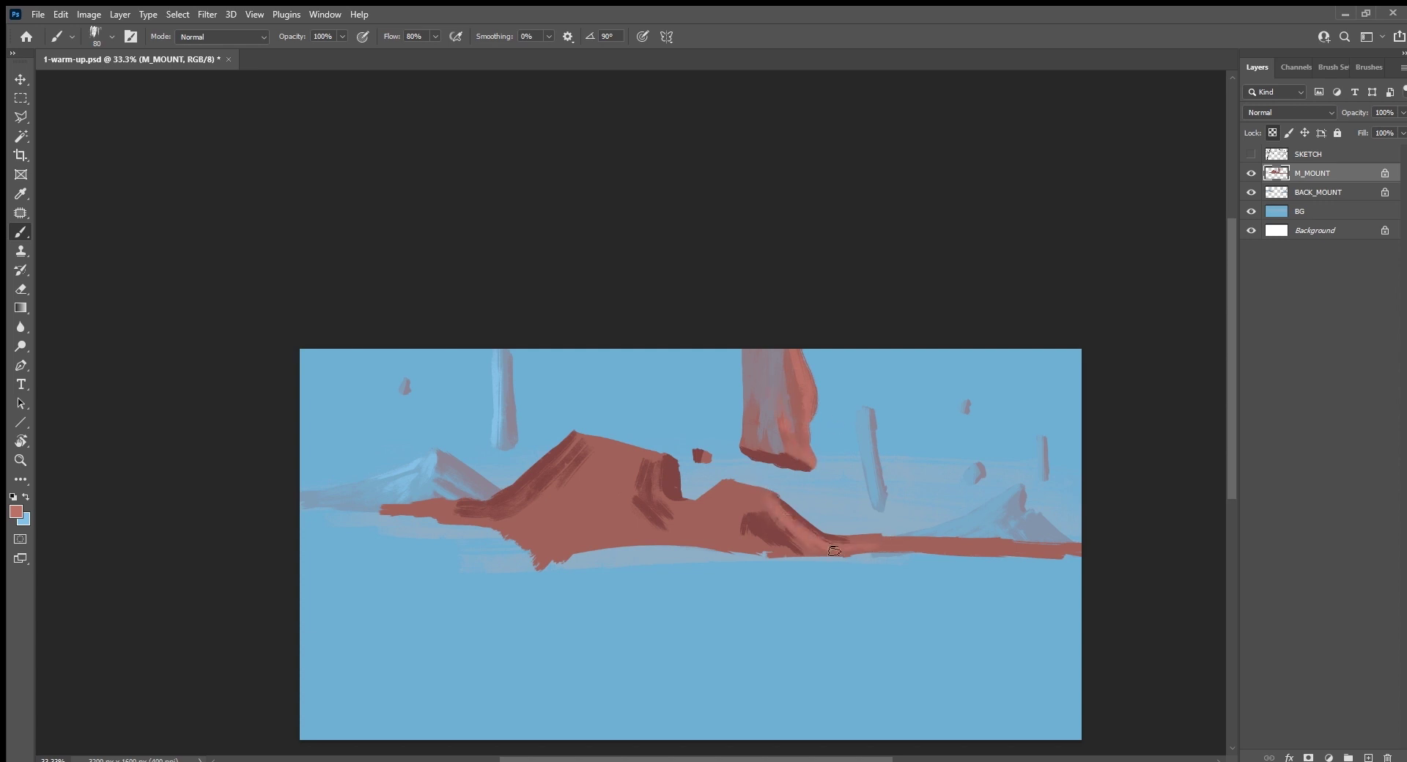
{"action": "left_click", "coordinate": [671, 484], "text": "alt"}
{"action": "mouse_move", "coordinate": [753, 495]}
{"action": "left_mouse_down"}
{"action": "mouse_move", "coordinate": [782, 513]}
{"action": "mouse_move", "coordinate": [733, 490]}
{"action": "left_mouse_up"}
{"action": "left_click", "coordinate": [782, 513], "text": "alt"}
{"action": "left_click", "coordinate": [666, 394], "text": "alt"}
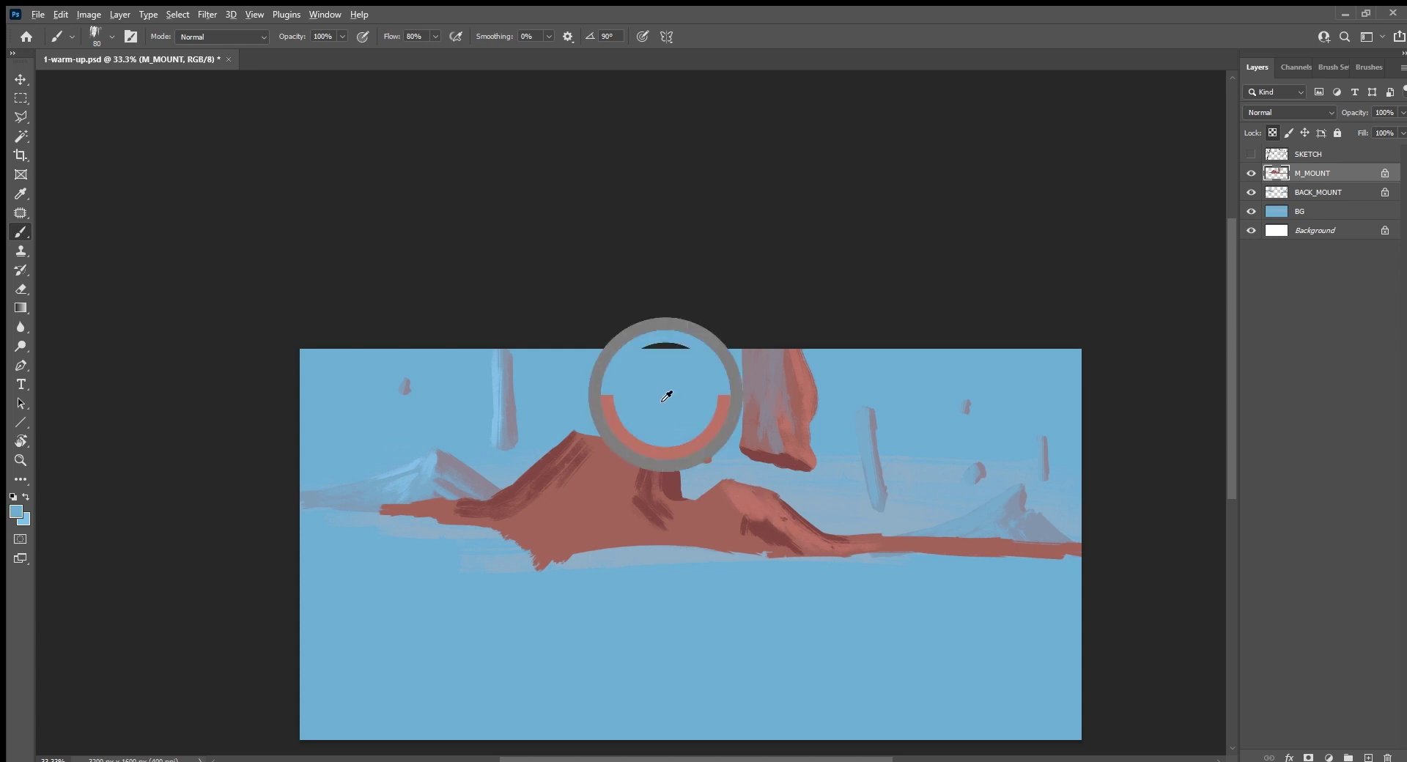
Step: On a view tilted about -39 degrees, paint light-blue vertical strokes on the red cliff
{"action": "key", "text": "r"}
{"action": "mouse_move", "coordinate": [713, 648]}
{"action": "left_mouse_down"}
{"action": "mouse_move", "coordinate": [859, 574]}
{"action": "mouse_move", "coordinate": [834, 528]}
{"action": "left_mouse_up"}
{"action": "key", "text": "b"}
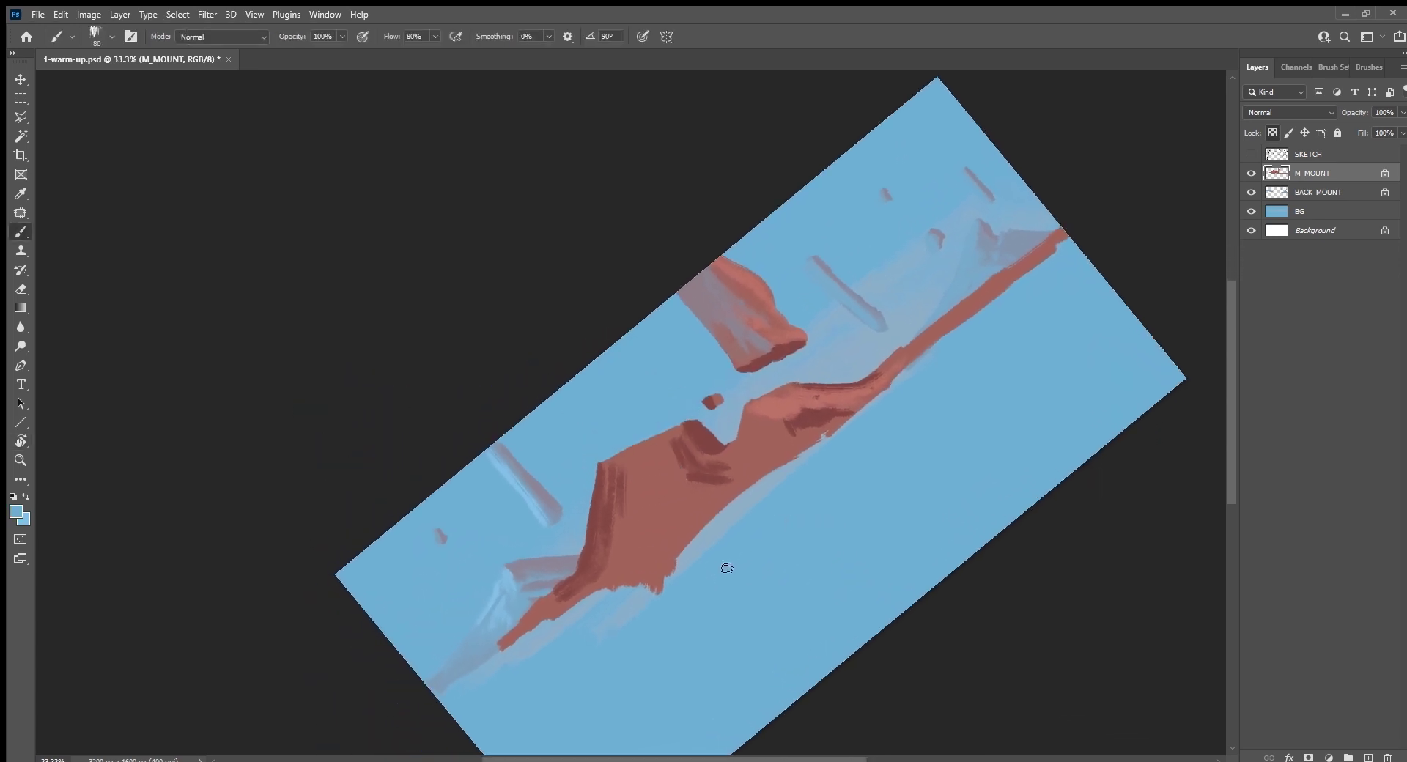
{"action": "left_click_drag", "start_coordinate": [621, 476], "coordinate": [612, 560]}
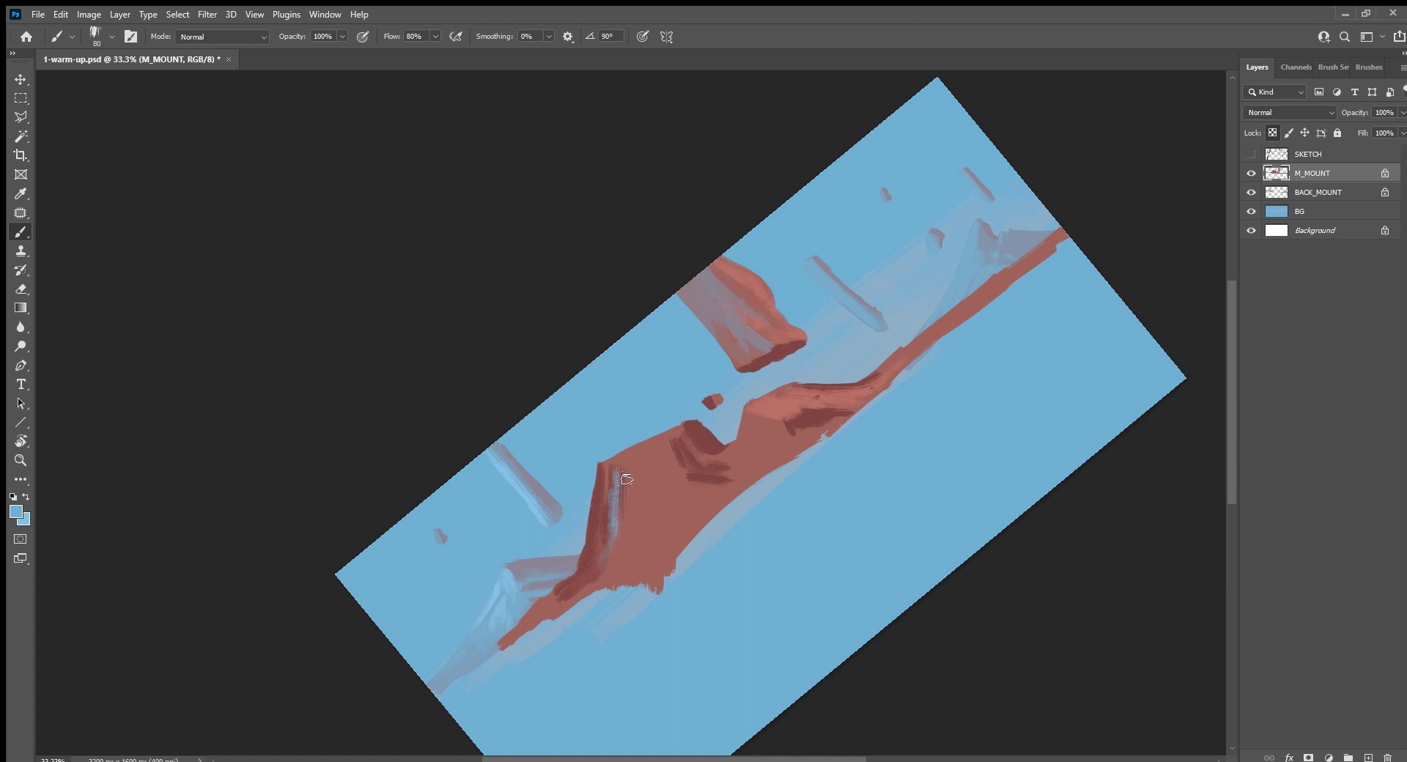
{"action": "mouse_move", "coordinate": [625, 474]}
{"action": "left_mouse_down"}
{"action": "mouse_move", "coordinate": [624, 557]}
{"action": "mouse_move", "coordinate": [635, 506]}
{"action": "mouse_move", "coordinate": [620, 579]}
{"action": "mouse_move", "coordinate": [553, 608]}
{"action": "left_mouse_up"}
Step: Lighten the lower-left ridge and cliff's left edge with greyish mauve, touching up with red and light mauve
{"action": "left_click", "coordinate": [625, 553], "text": "alt"}
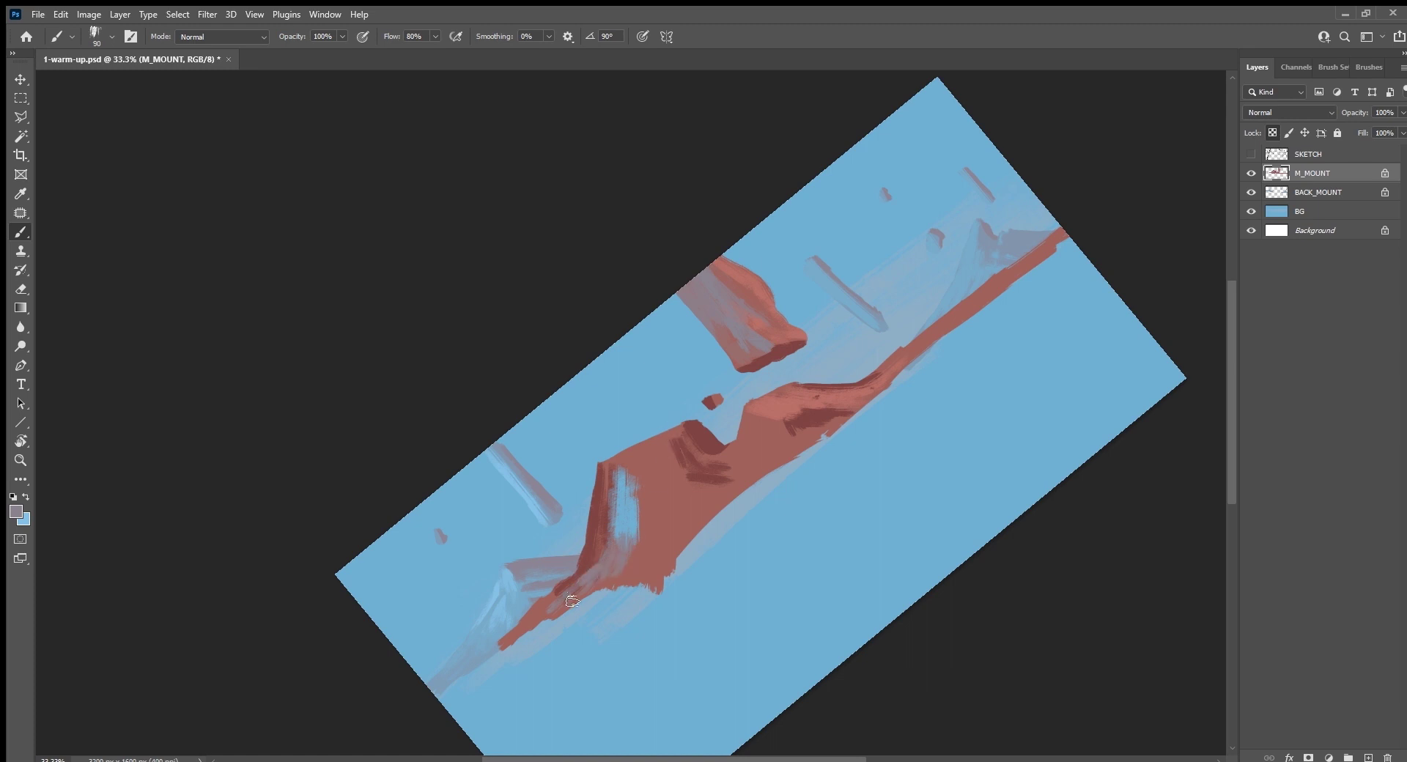
{"action": "mouse_move", "coordinate": [590, 576]}
{"action": "left_mouse_down"}
{"action": "mouse_move", "coordinate": [520, 636]}
{"action": "mouse_move", "coordinate": [568, 573]}
{"action": "mouse_move", "coordinate": [488, 660]}
{"action": "mouse_move", "coordinate": [499, 651]}
{"action": "left_mouse_up"}
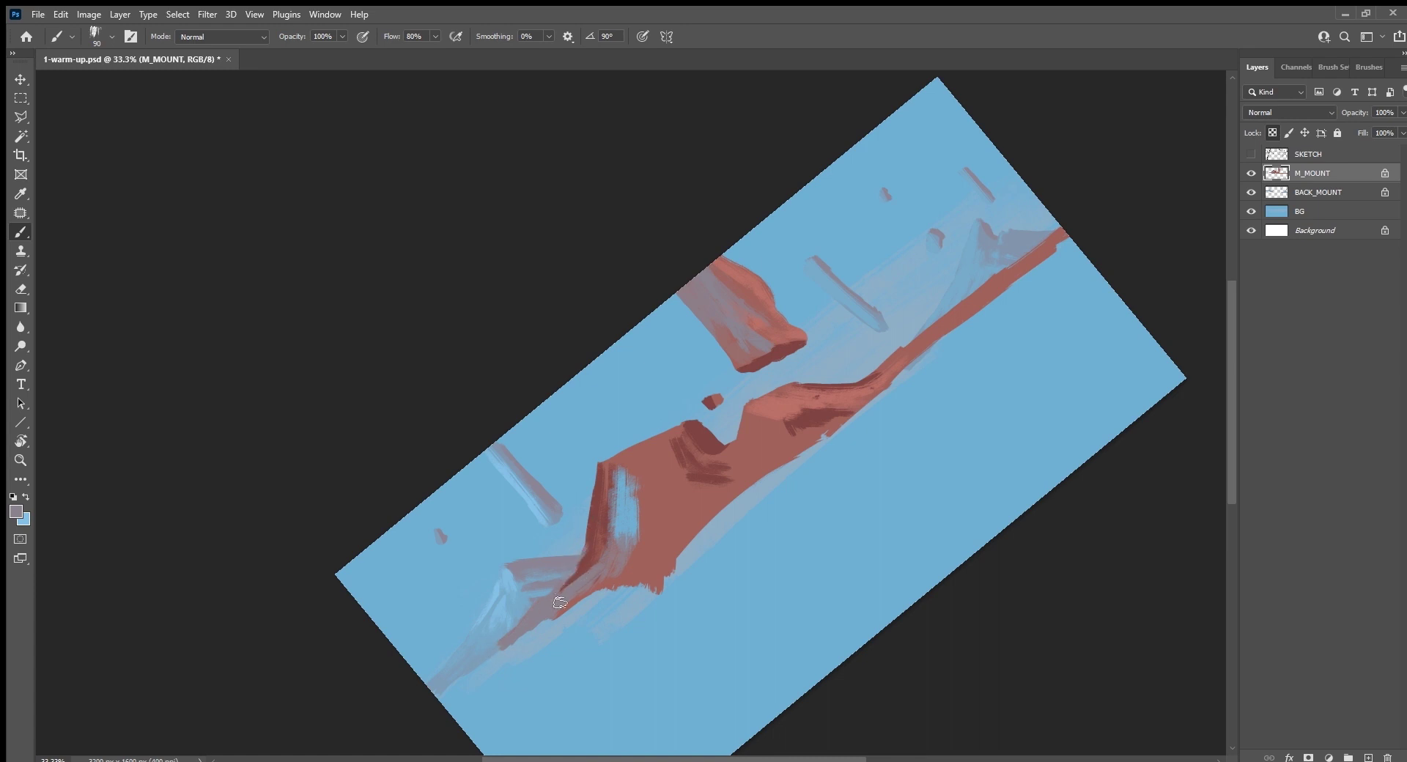
{"action": "left_click_drag", "start_coordinate": [578, 586], "coordinate": [599, 473]}
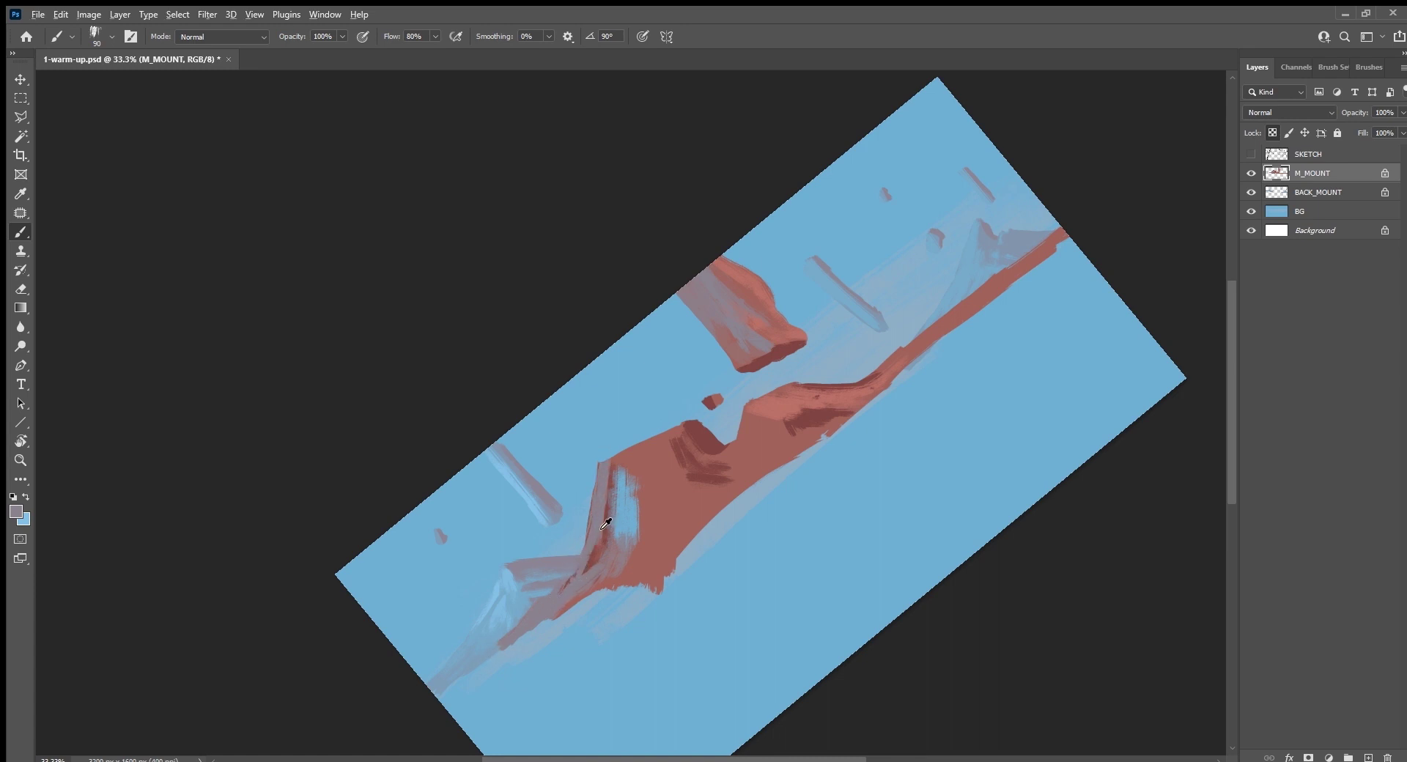
{"action": "left_click", "coordinate": [603, 543], "text": "alt"}
{"action": "mouse_move", "coordinate": [599, 561]}
{"action": "left_mouse_down"}
{"action": "mouse_move", "coordinate": [604, 459]}
{"action": "mouse_move", "coordinate": [600, 557]}
{"action": "left_mouse_up"}
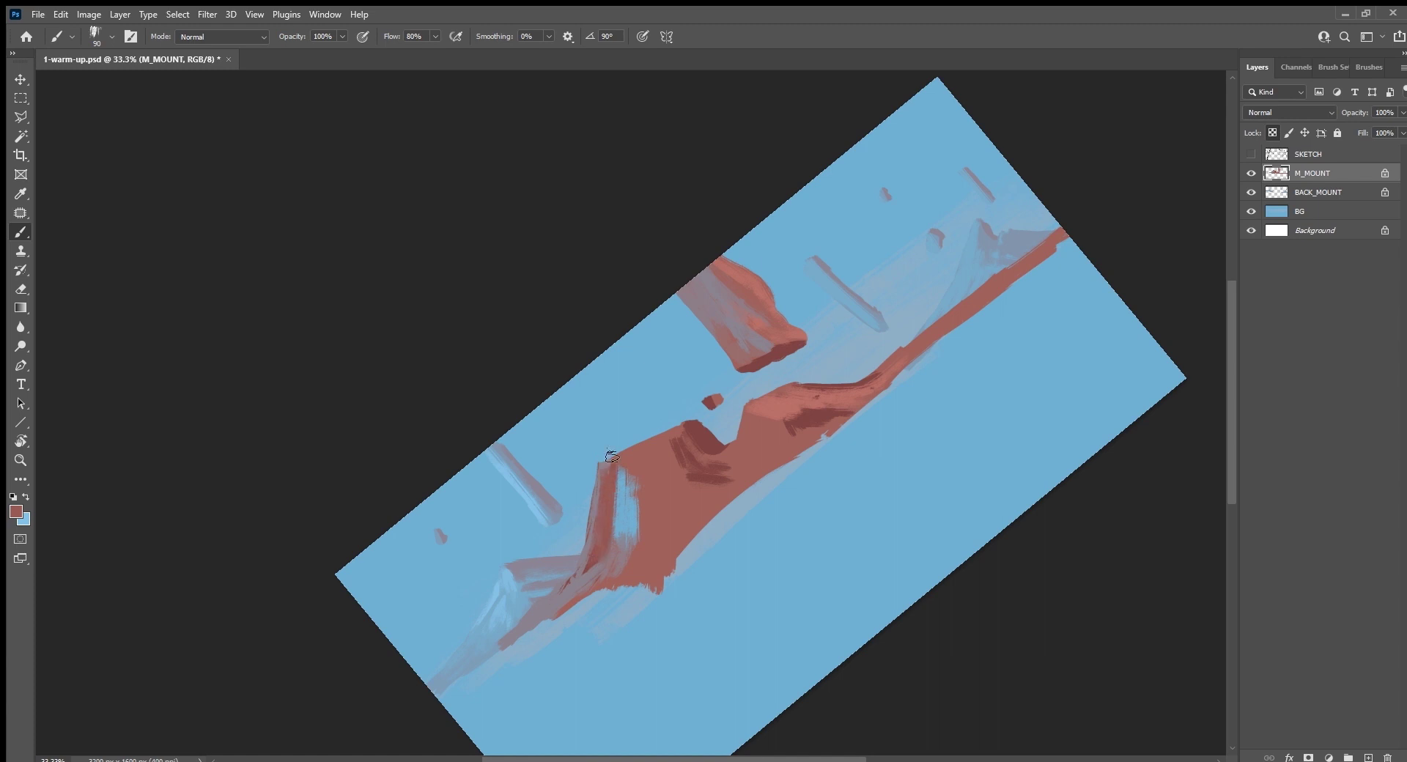
{"action": "mouse_move", "coordinate": [617, 480]}
{"action": "left_mouse_down"}
{"action": "mouse_move", "coordinate": [622, 536]}
{"action": "mouse_move", "coordinate": [623, 472]}
{"action": "left_mouse_up"}
{"action": "left_click", "coordinate": [623, 532], "text": "alt"}
{"action": "mouse_move", "coordinate": [609, 544]}
{"action": "left_mouse_down"}
{"action": "mouse_move", "coordinate": [614, 469]}
{"action": "mouse_move", "coordinate": [632, 554]}
{"action": "left_mouse_up"}
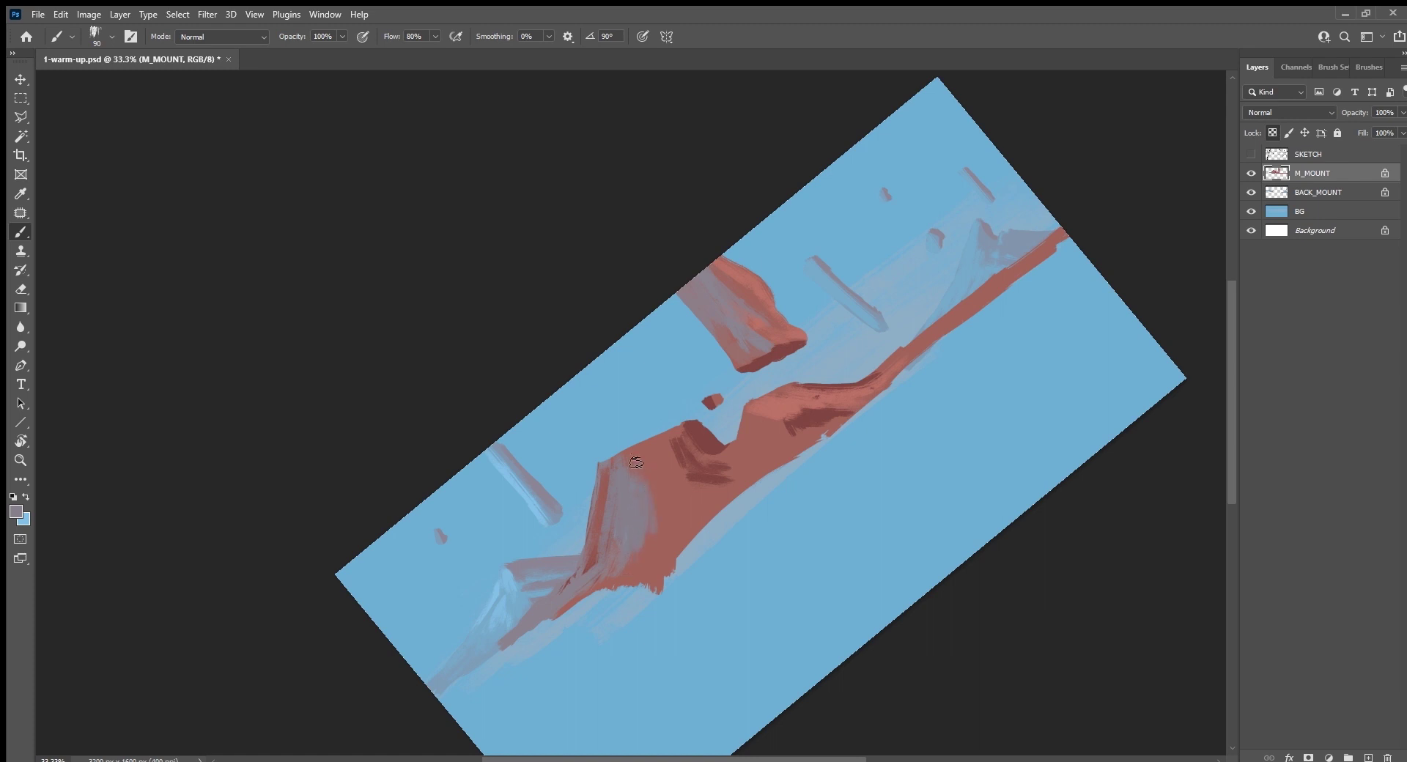
Step: Cover the dark streaks below the ridge with red, lighten the left slope, and repaint the floating rock lighter
{"action": "key", "text": "Escape"}
{"action": "left_click", "coordinate": [612, 480], "text": "alt"}
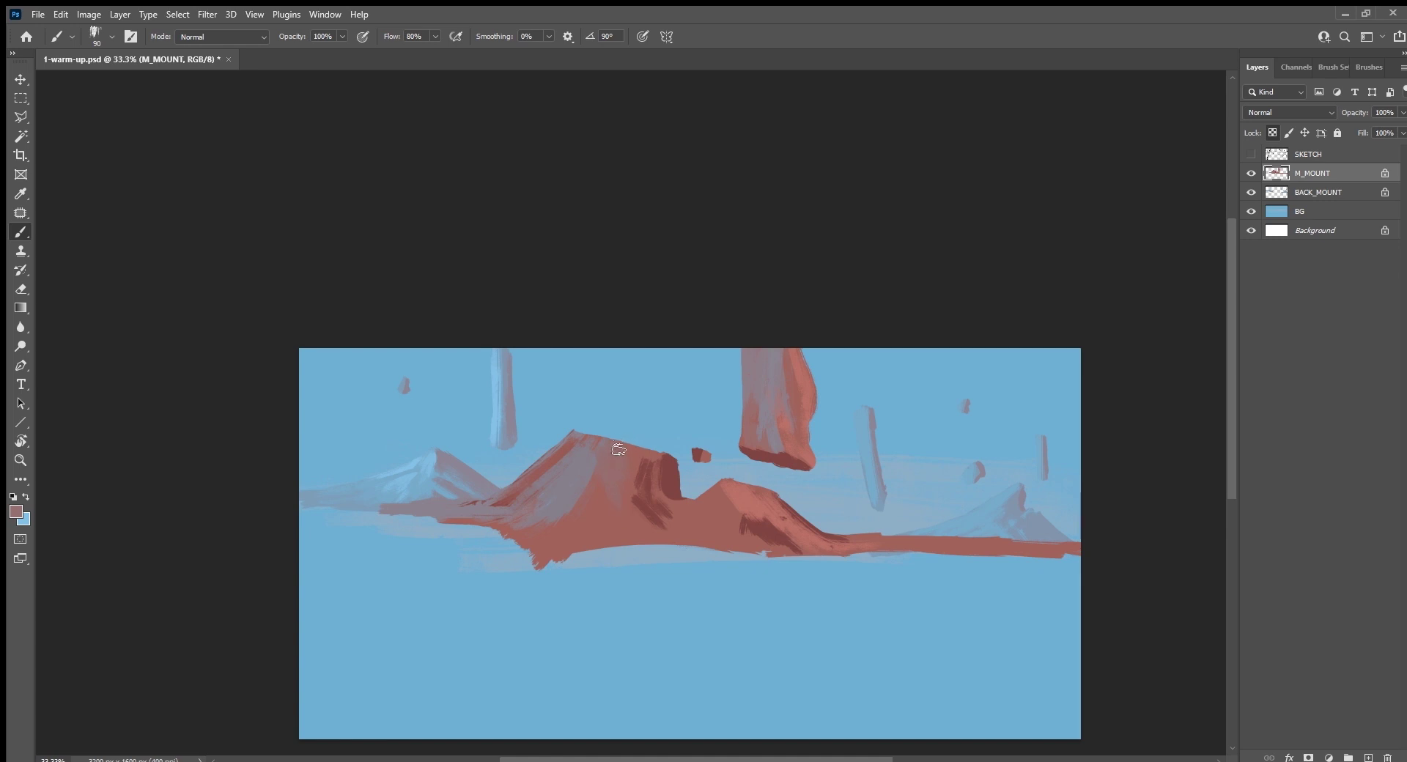
{"action": "mouse_move", "coordinate": [631, 486]}
{"action": "left_mouse_down"}
{"action": "mouse_move", "coordinate": [671, 535]}
{"action": "mouse_move", "coordinate": [655, 467]}
{"action": "mouse_move", "coordinate": [681, 522]}
{"action": "left_mouse_up"}
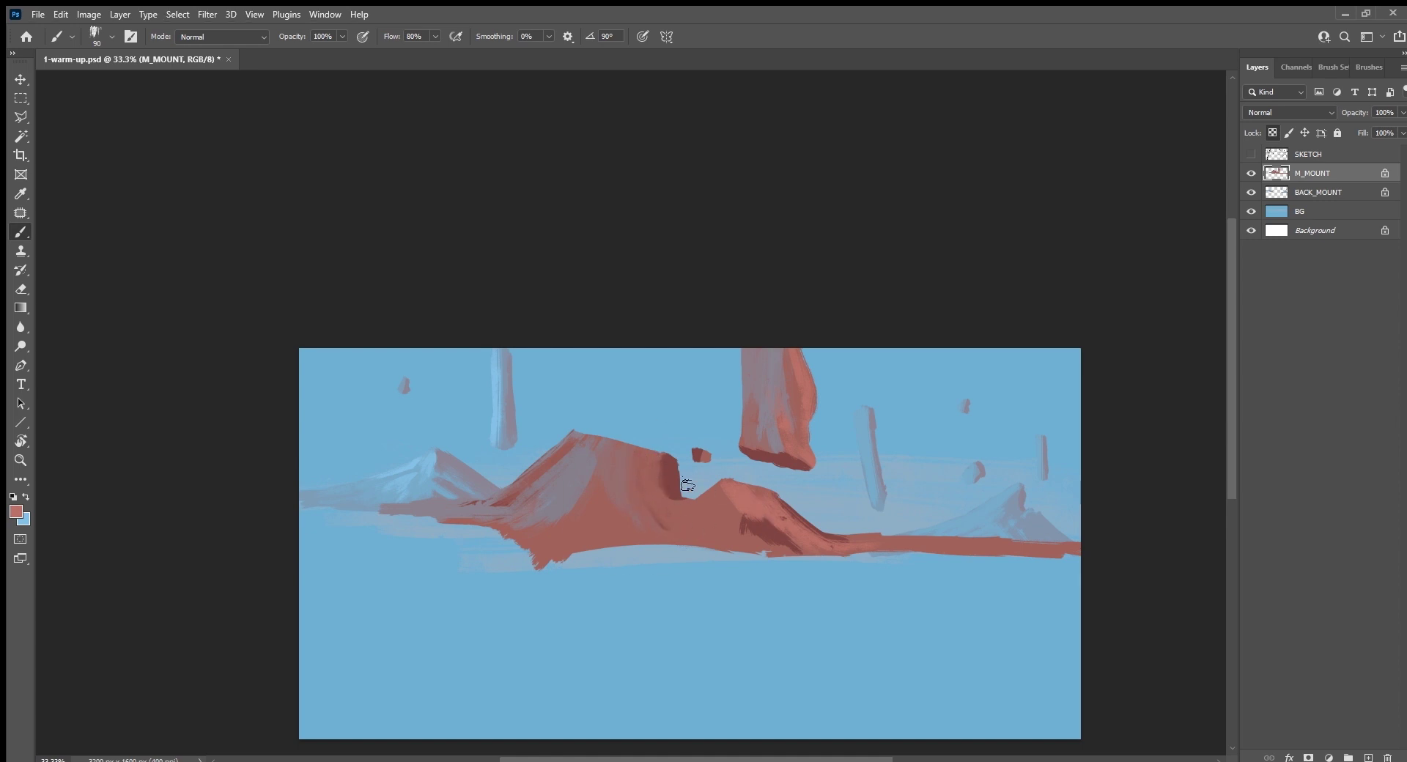
{"action": "left_click_drag", "start_coordinate": [658, 463], "coordinate": [663, 513]}
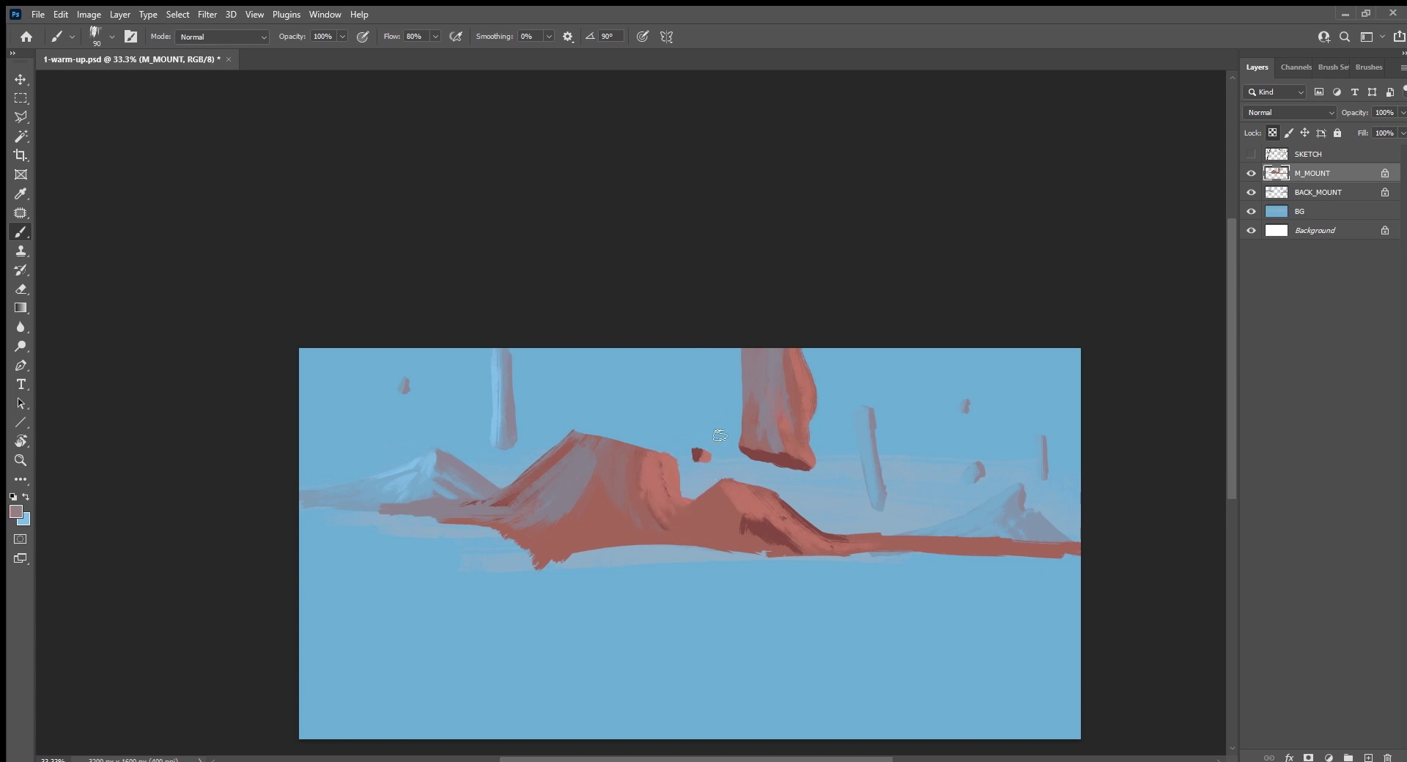
{"action": "left_click_drag", "start_coordinate": [693, 453], "coordinate": [707, 455]}
Step: Sample salmon, darker red, greyish pink and blue colours while resizing the brush and tilting the view
{"action": "key", "text": "bracketleft"}
{"action": "key", "text": "bracketleft"}
{"action": "left_click", "coordinate": [629, 464], "text": "alt"}
{"action": "key", "text": "bracketright"}
{"action": "key", "text": "bracketright"}
{"action": "left_click", "coordinate": [706, 512], "text": "alt"}
{"action": "left_click", "coordinate": [667, 471], "text": "alt"}
{"action": "key", "text": "r"}
{"action": "mouse_move", "coordinate": [668, 658]}
{"action": "left_mouse_down"}
{"action": "mouse_move", "coordinate": [761, 438]}
{"action": "mouse_move", "coordinate": [746, 452]}
{"action": "left_mouse_up"}
{"action": "key", "text": "b"}
{"action": "left_click", "coordinate": [720, 370], "text": "alt"}
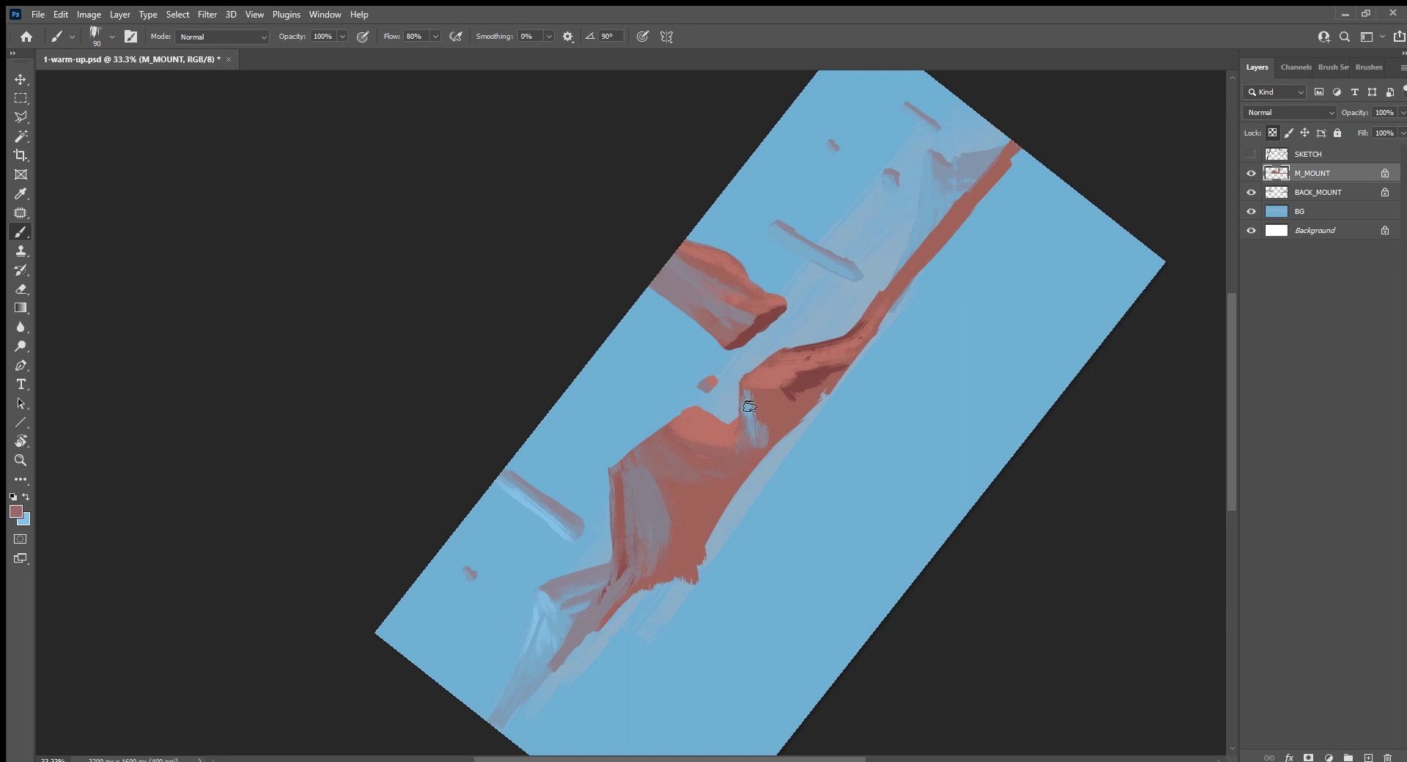
Step: Paint light-blue and grey strokes on the small peak and cover its left flank with grey
{"action": "left_click", "coordinate": [749, 406], "text": "alt"}
{"action": "left_click_drag", "start_coordinate": [749, 406], "coordinate": [742, 466]}
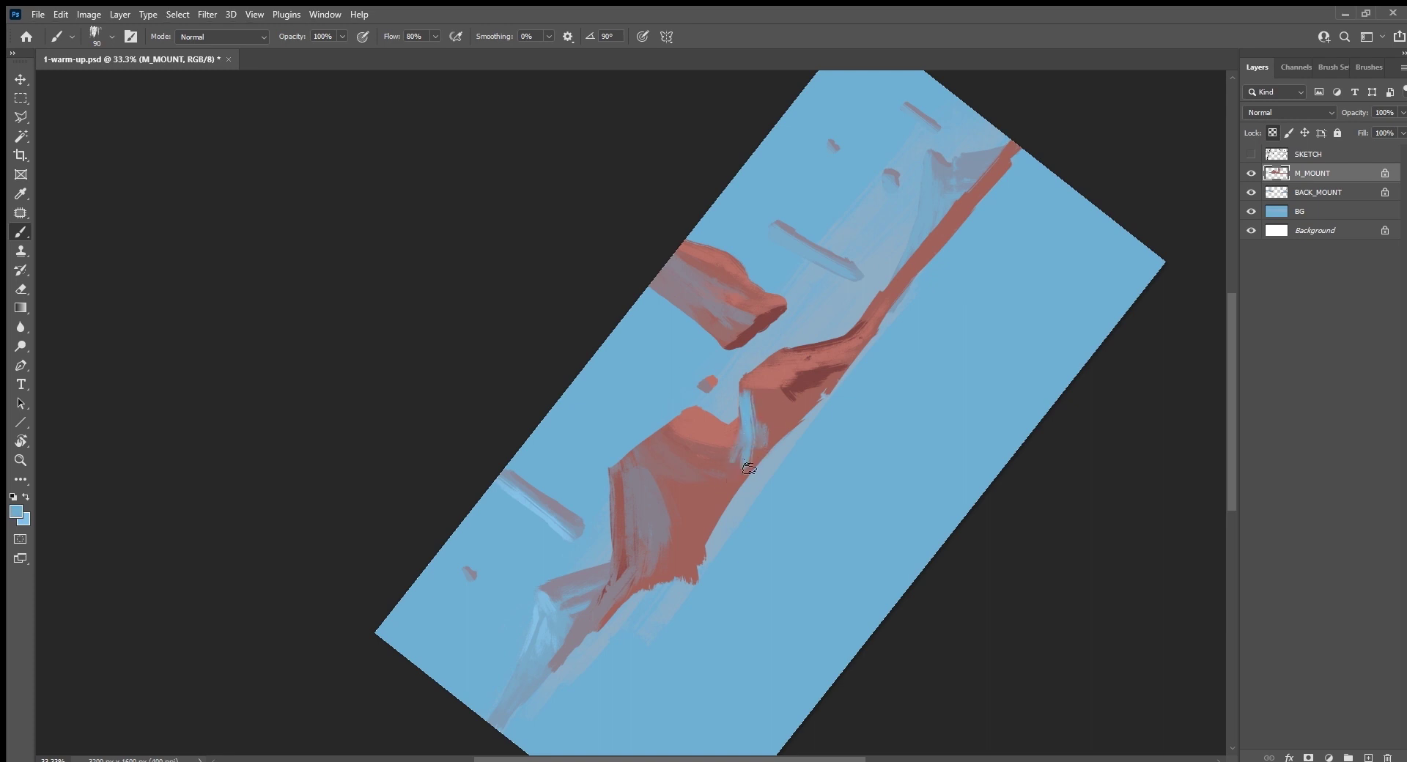
{"action": "mouse_move", "coordinate": [644, 484]}
{"action": "left_mouse_down"}
{"action": "mouse_move", "coordinate": [666, 520]}
{"action": "mouse_move", "coordinate": [640, 489]}
{"action": "mouse_move", "coordinate": [689, 524]}
{"action": "left_mouse_up"}
{"action": "left_click", "coordinate": [644, 494], "text": "alt"}
{"action": "left_click_drag", "start_coordinate": [749, 399], "coordinate": [749, 441]}
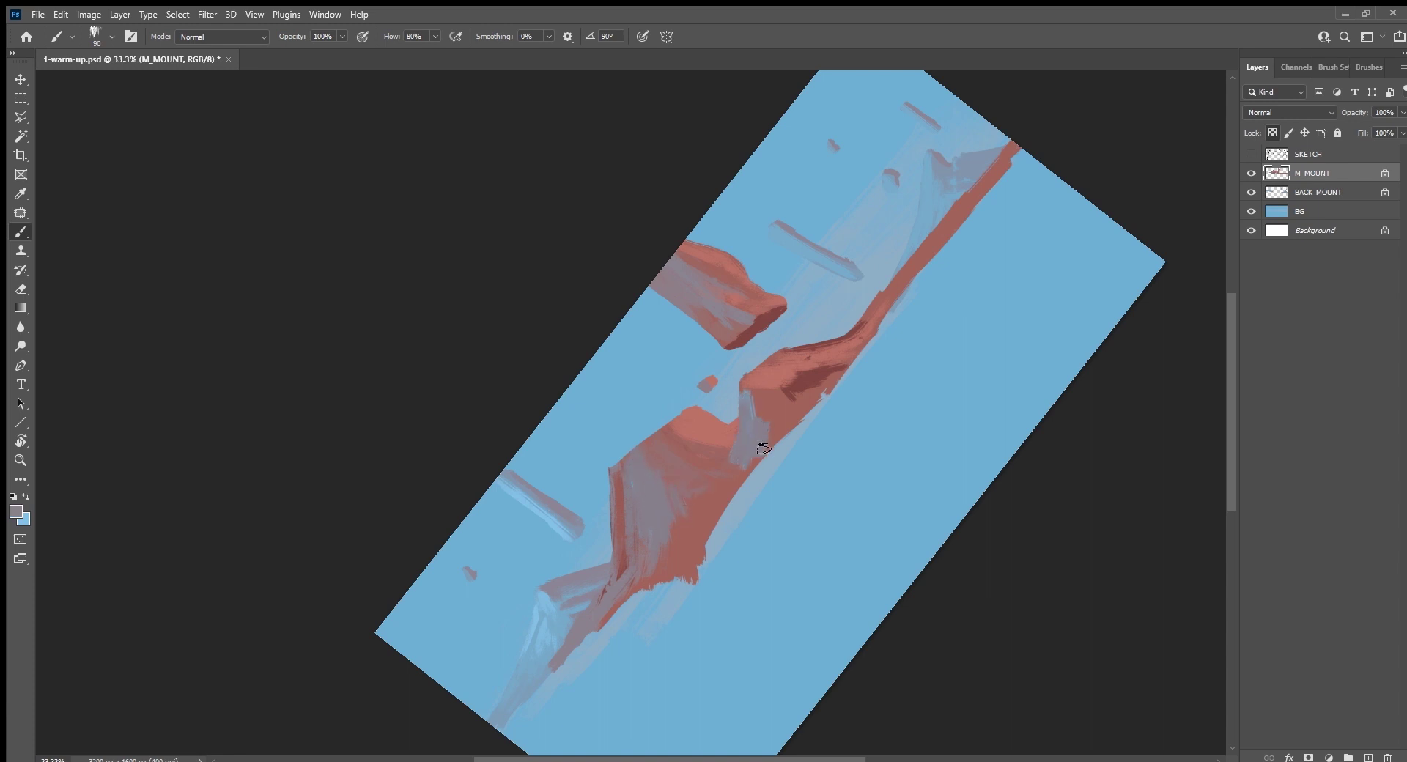
{"action": "key", "text": "Escape"}
{"action": "mouse_move", "coordinate": [716, 538]}
{"action": "left_mouse_down"}
{"action": "mouse_move", "coordinate": [725, 501]}
{"action": "mouse_move", "coordinate": [734, 547]}
{"action": "left_mouse_up"}
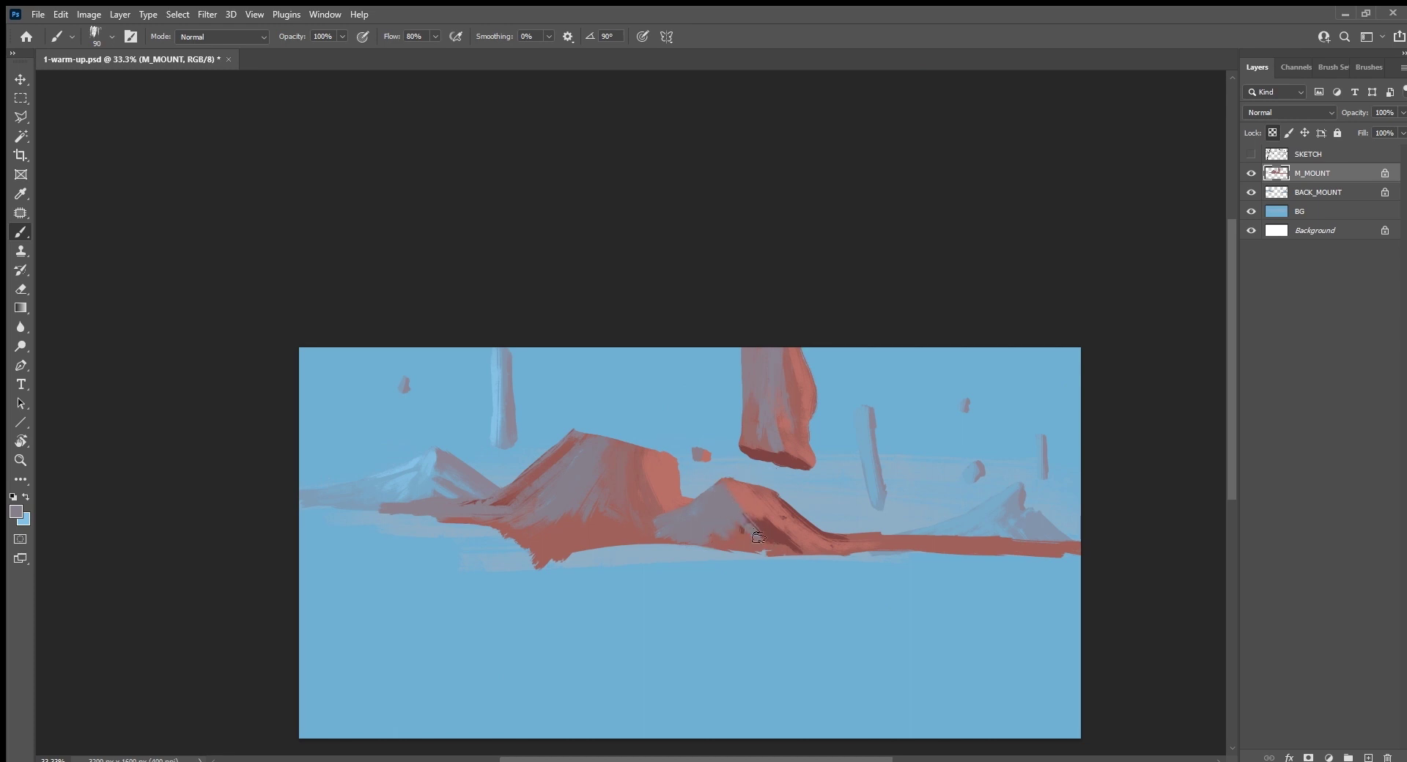
Step: Repaint the grey patch red, cover the dark streak with salmon, and shade the right slope dark red
{"action": "left_click", "coordinate": [727, 544], "text": "alt"}
{"action": "left_click_drag", "start_coordinate": [704, 535], "coordinate": [664, 541]}
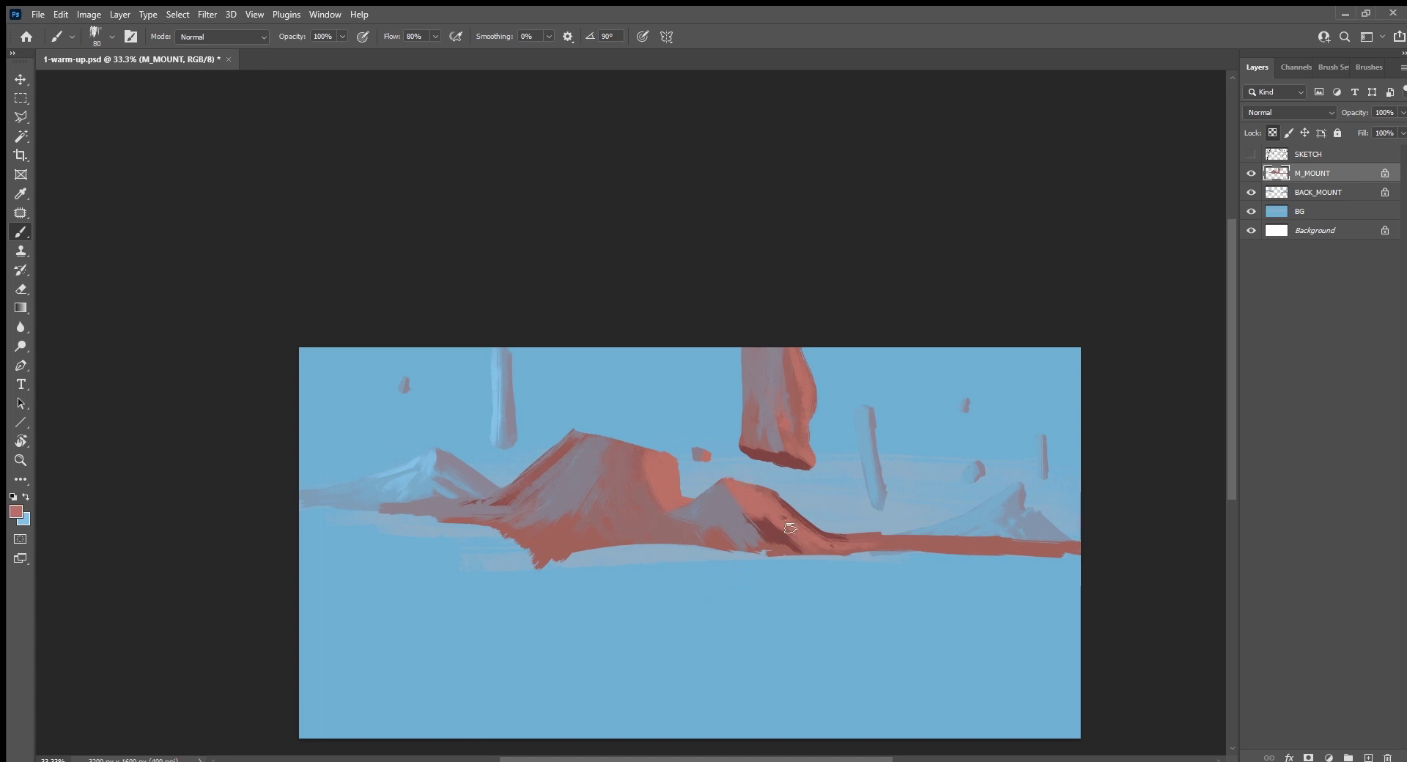
{"action": "mouse_move", "coordinate": [763, 487]}
{"action": "left_mouse_down"}
{"action": "mouse_move", "coordinate": [900, 541]}
{"action": "mouse_move", "coordinate": [941, 539]}
{"action": "left_mouse_up"}
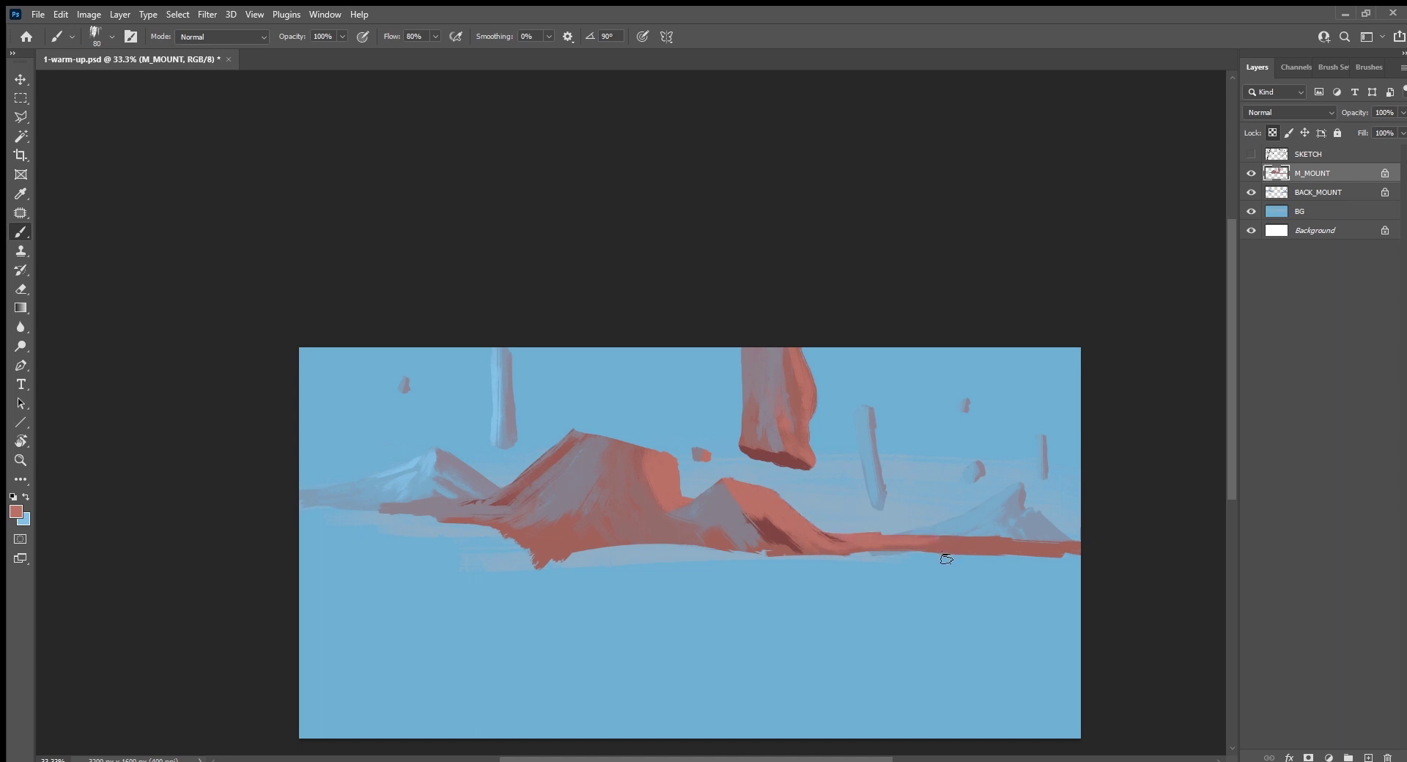
{"action": "left_click", "coordinate": [763, 532], "text": "alt"}
{"action": "mouse_move", "coordinate": [774, 538]}
{"action": "left_mouse_down"}
{"action": "mouse_move", "coordinate": [792, 552]}
{"action": "mouse_move", "coordinate": [744, 513]}
{"action": "mouse_move", "coordinate": [753, 532]}
{"action": "left_mouse_up"}
Step: Lighten the peak's slope with mauve strokes over the dark red streaks
{"action": "left_click", "coordinate": [738, 511], "text": "alt"}
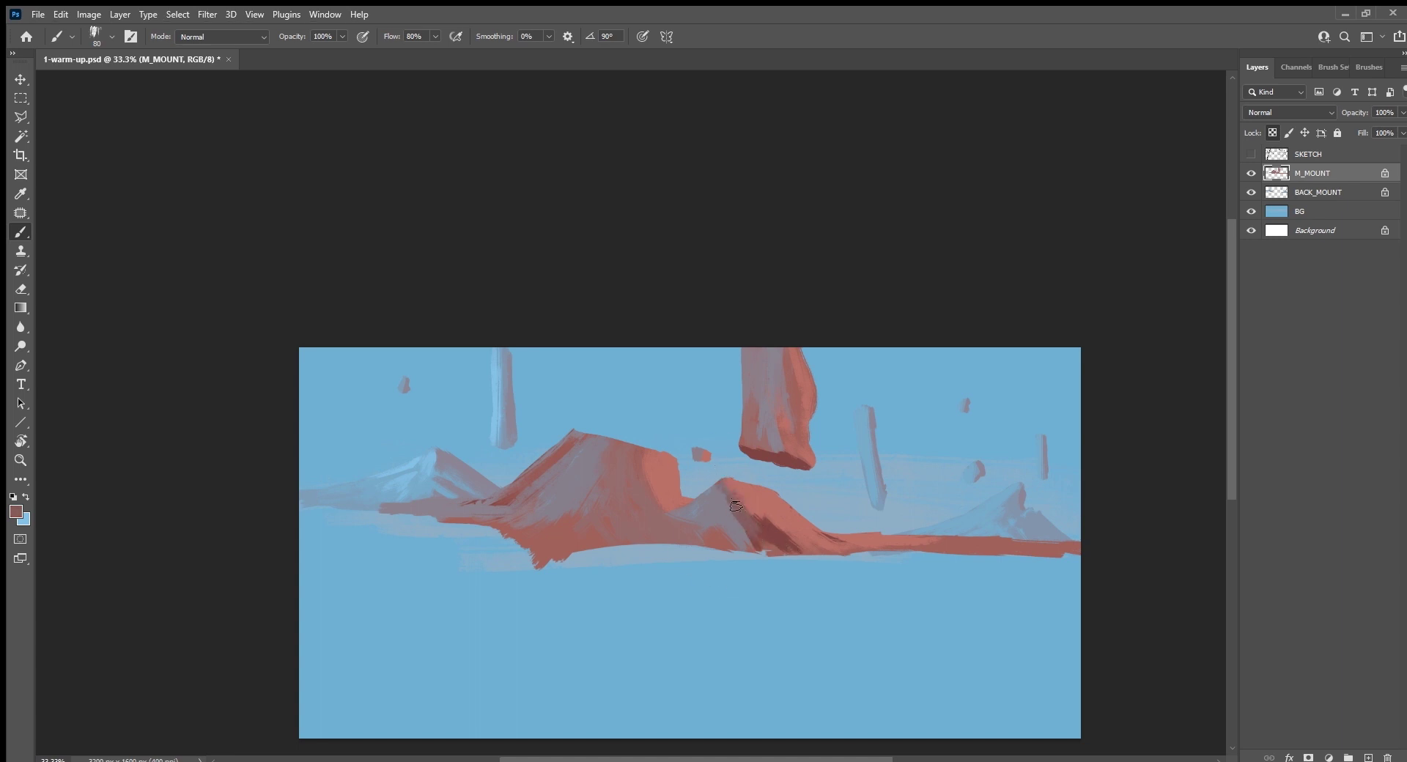
{"action": "left_click", "coordinate": [722, 487], "text": "alt"}
{"action": "left_click", "coordinate": [838, 501], "text": "alt"}
{"action": "left_click", "coordinate": [781, 510], "text": "alt"}
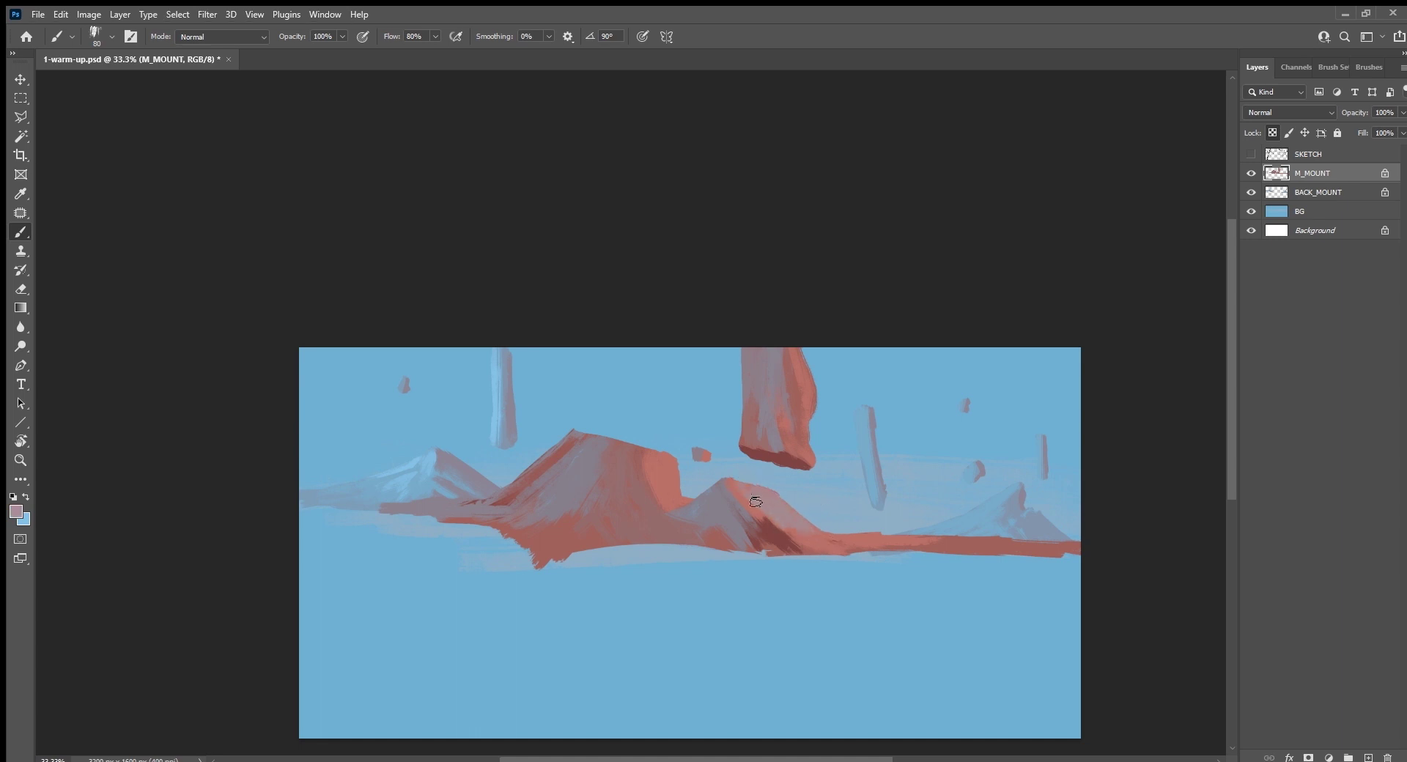
{"action": "left_click_drag", "start_coordinate": [764, 504], "coordinate": [914, 539]}
{"action": "left_click_drag", "start_coordinate": [762, 522], "coordinate": [793, 547]}
Step: Sample darker red, salmon, greyish mauve and reddish mauve colours from the pillar
{"action": "left_click", "coordinate": [767, 532], "text": "alt"}
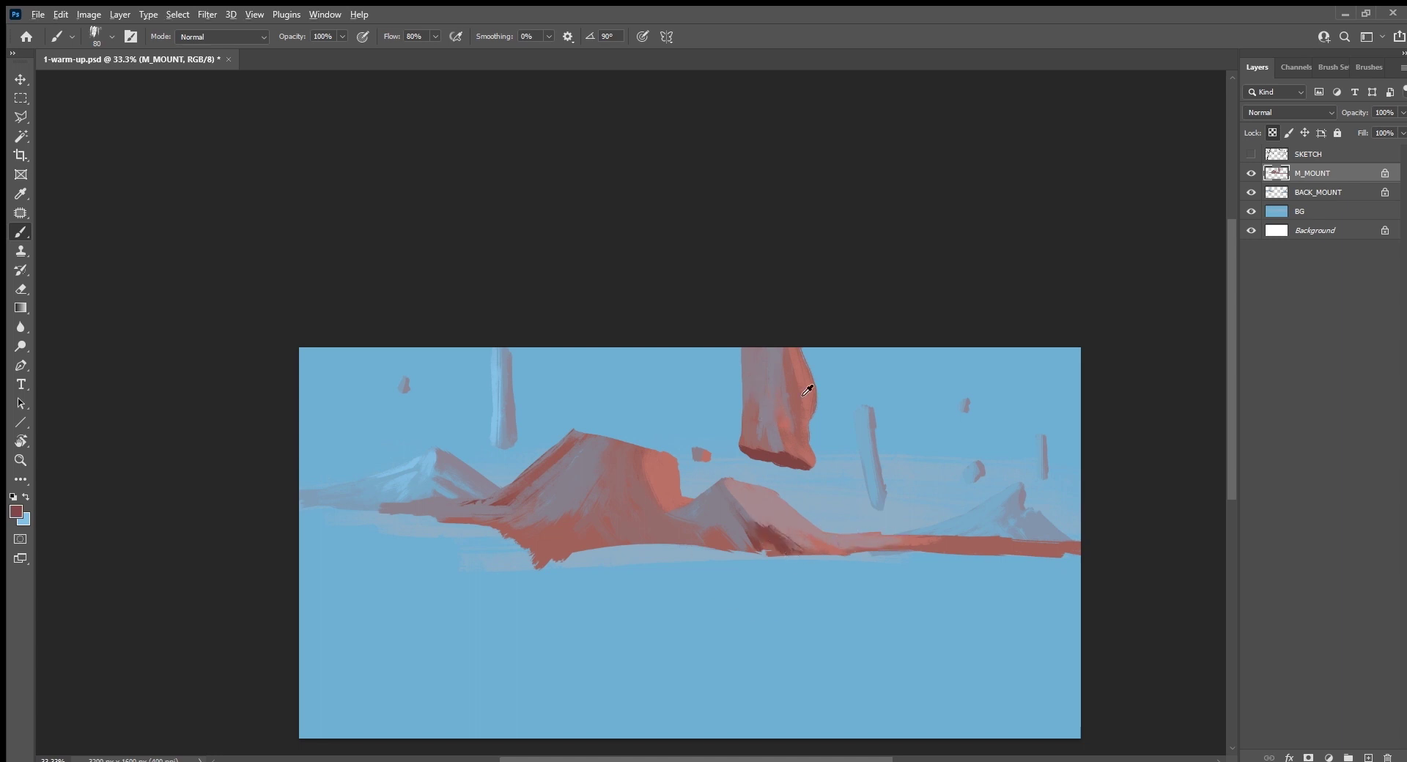
{"action": "left_click", "coordinate": [792, 362], "text": "alt"}
{"action": "left_click", "coordinate": [788, 373], "text": "alt"}
{"action": "left_click", "coordinate": [801, 412], "text": "alt"}
Step: On a view rotated about -72°, darken the small salmon blob with dark mauve
{"action": "key", "text": "r"}
{"action": "left_click_drag", "start_coordinate": [644, 649], "coordinate": [794, 508]}
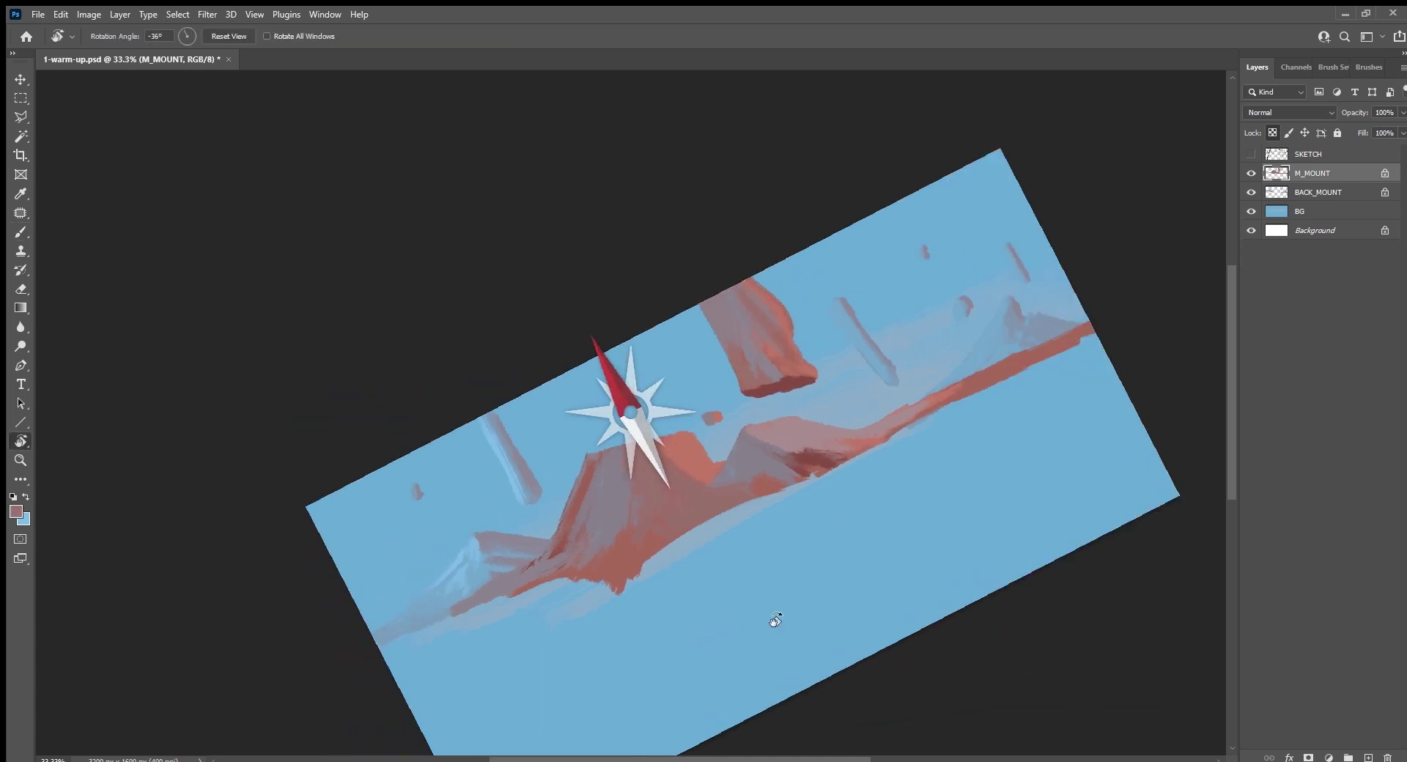
{"action": "key", "text": "b"}
{"action": "left_click", "coordinate": [708, 381], "text": "alt"}
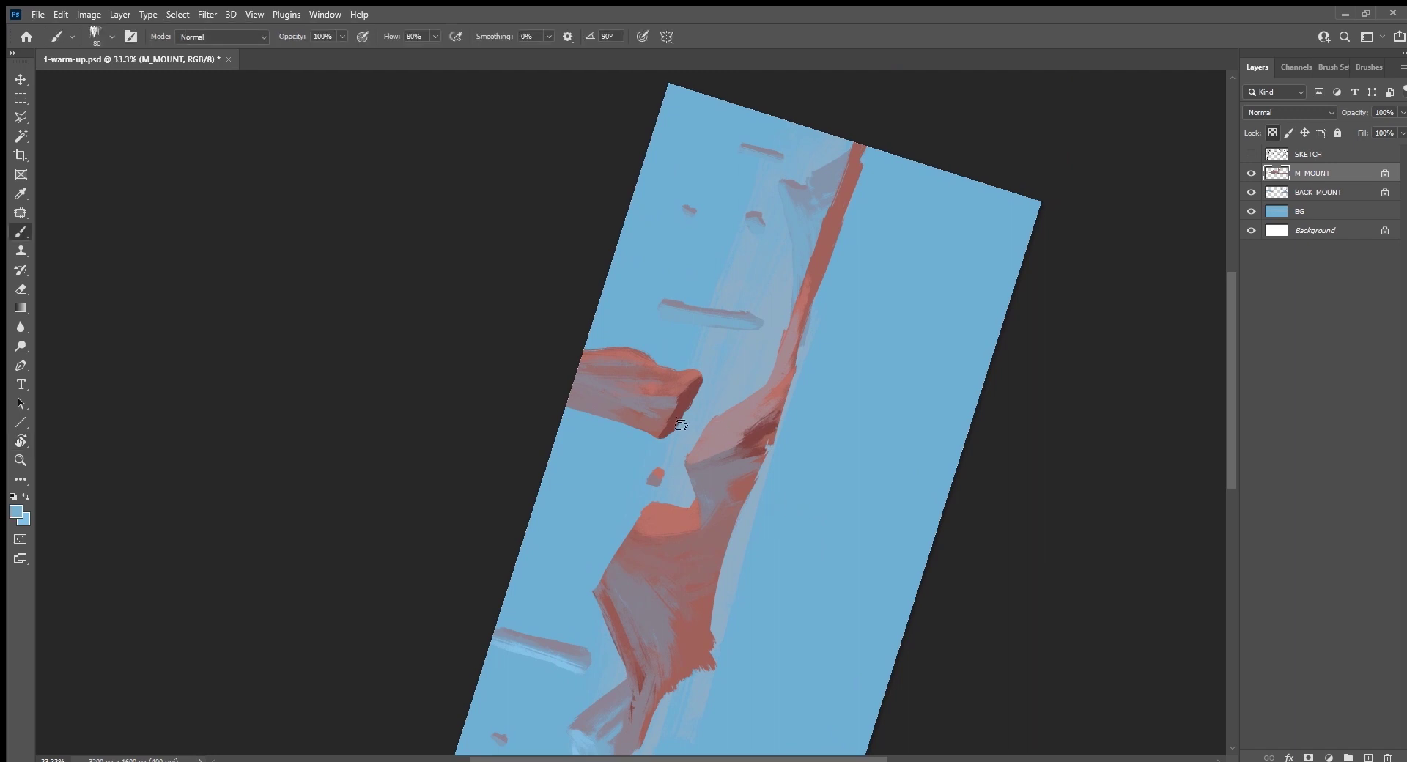
{"action": "left_click", "coordinate": [701, 391], "text": "alt"}
{"action": "left_click_drag", "start_coordinate": [658, 488], "coordinate": [652, 478]}
Step: Recentre the painting and cover the orange slab edge with pinkish-grey
{"action": "key", "text": "Escape"}
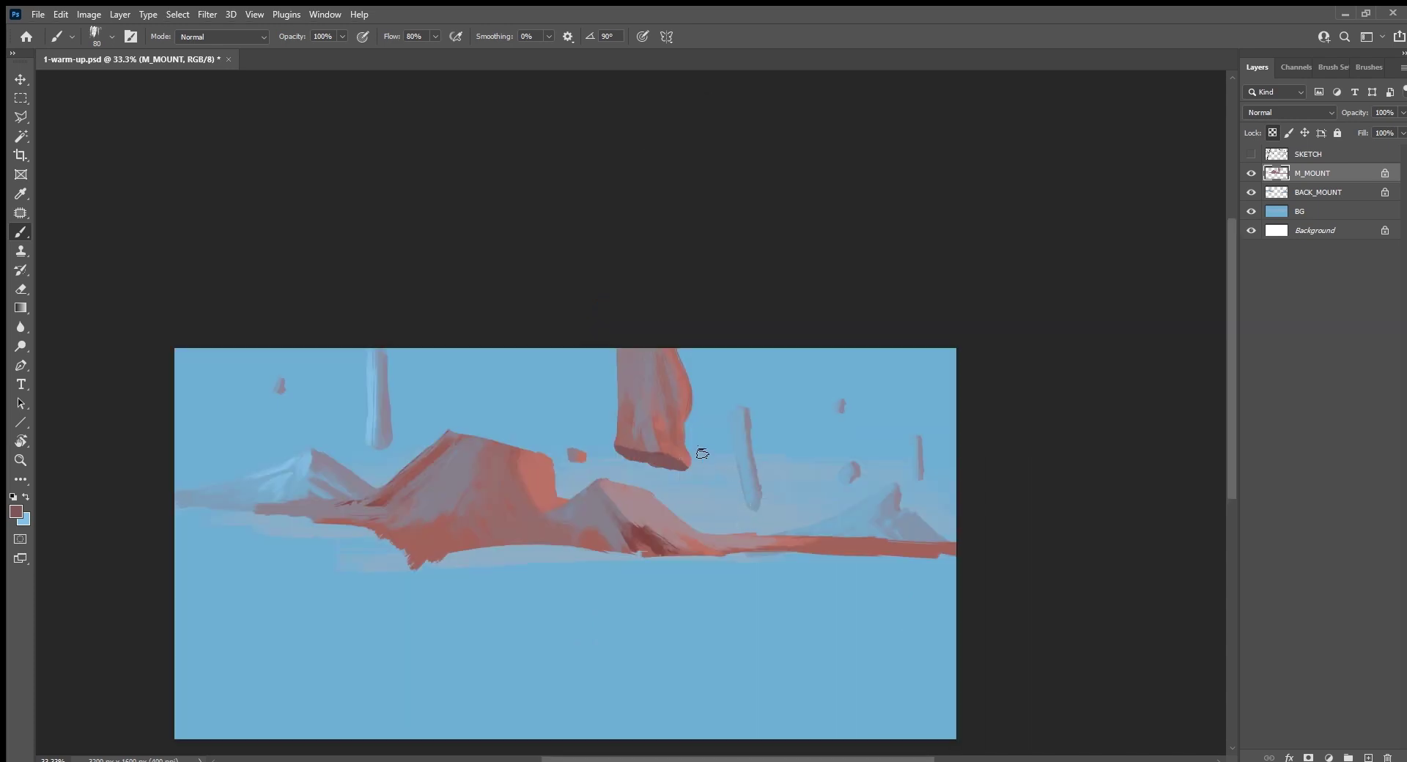
{"action": "left_click_drag", "start_coordinate": [789, 480], "coordinate": [885, 487]}
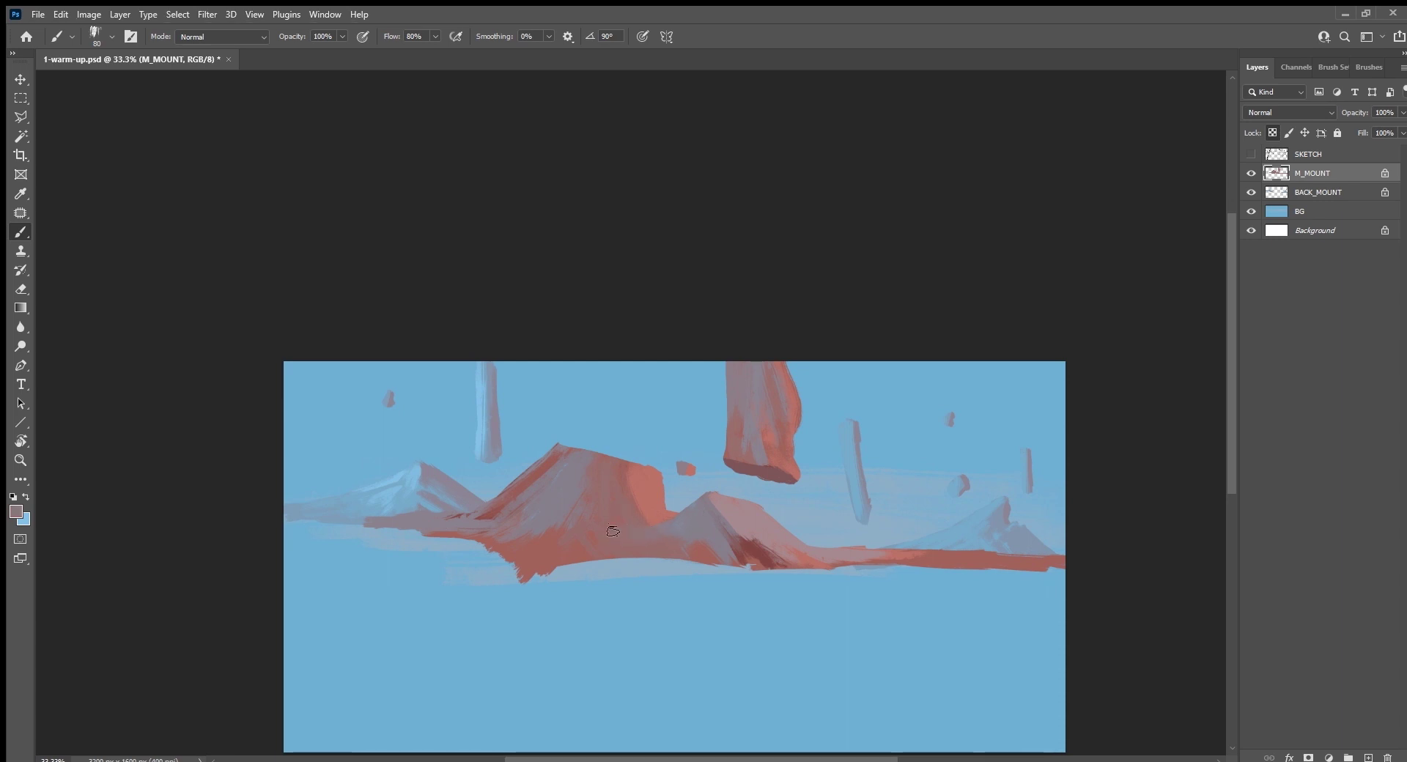
{"action": "left_click", "coordinate": [575, 519], "text": "alt"}
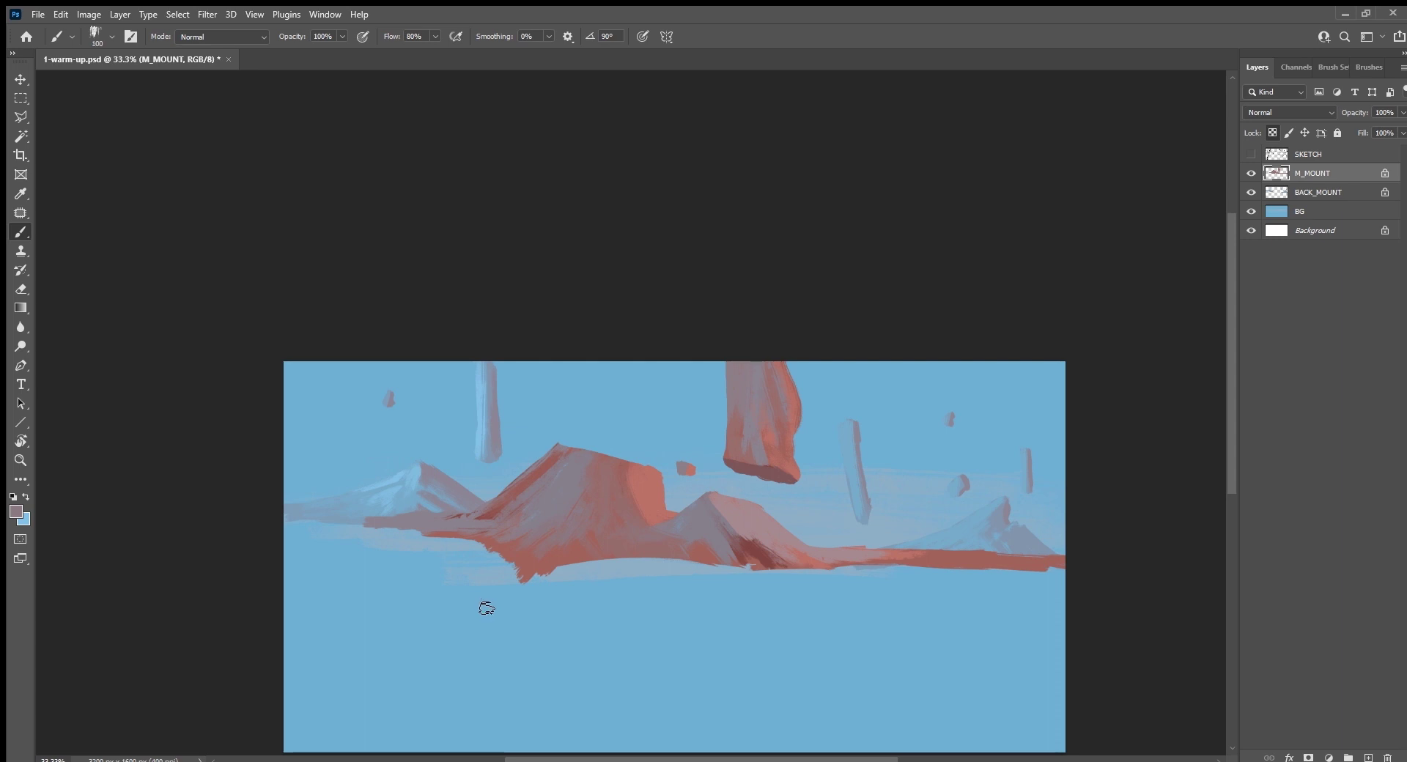
{"action": "left_click", "coordinate": [748, 519], "text": "alt"}
{"action": "mouse_move", "coordinate": [660, 510]}
{"action": "left_mouse_down"}
{"action": "mouse_move", "coordinate": [678, 517]}
{"action": "mouse_move", "coordinate": [649, 512]}
{"action": "mouse_move", "coordinate": [671, 525]}
{"action": "mouse_move", "coordinate": [655, 478]}
{"action": "left_mouse_up"}
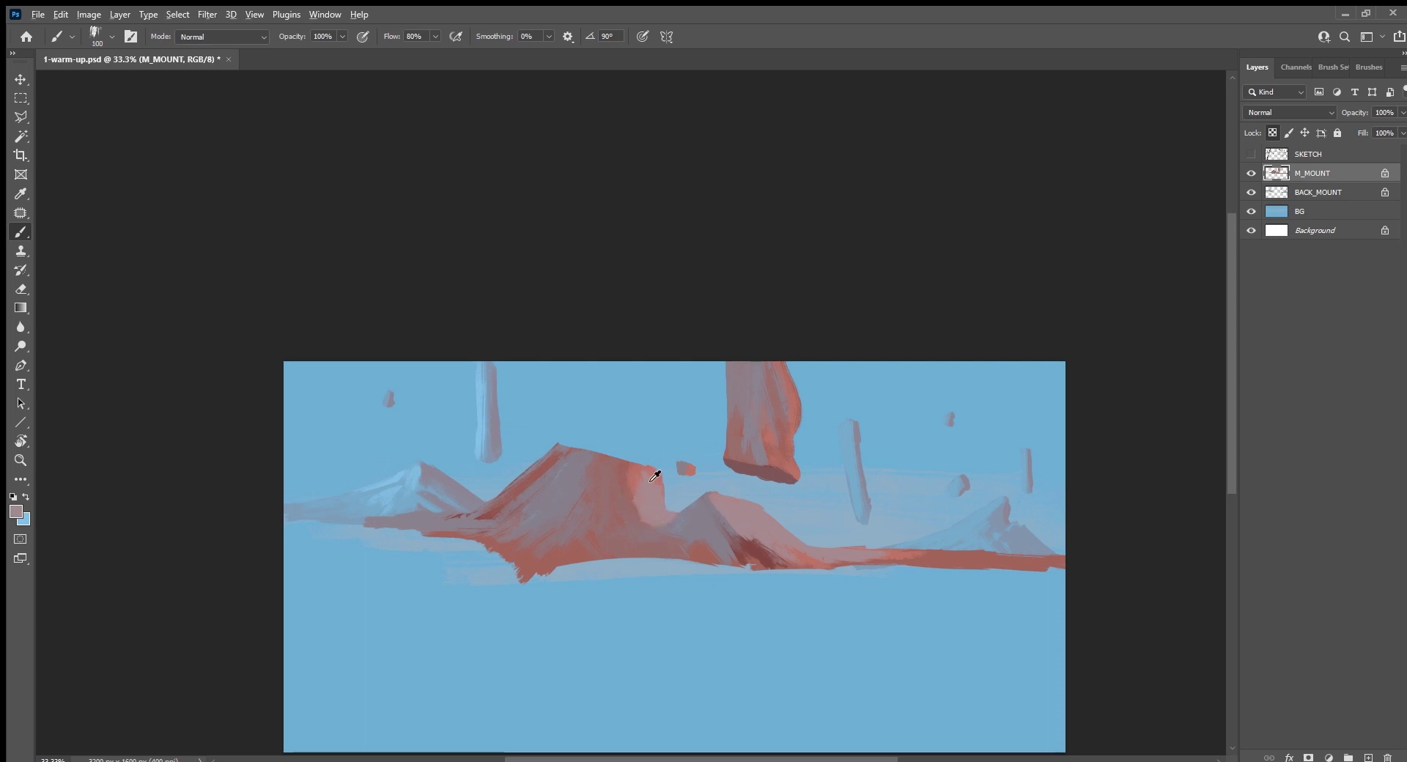
Step: Sample coral, rose, darker rose and greyish mauve colours and shrink the brush
{"action": "left_click", "coordinate": [655, 477], "text": "alt"}
{"action": "left_click", "coordinate": [649, 496], "text": "alt"}
{"action": "left_click", "coordinate": [623, 494], "text": "alt"}
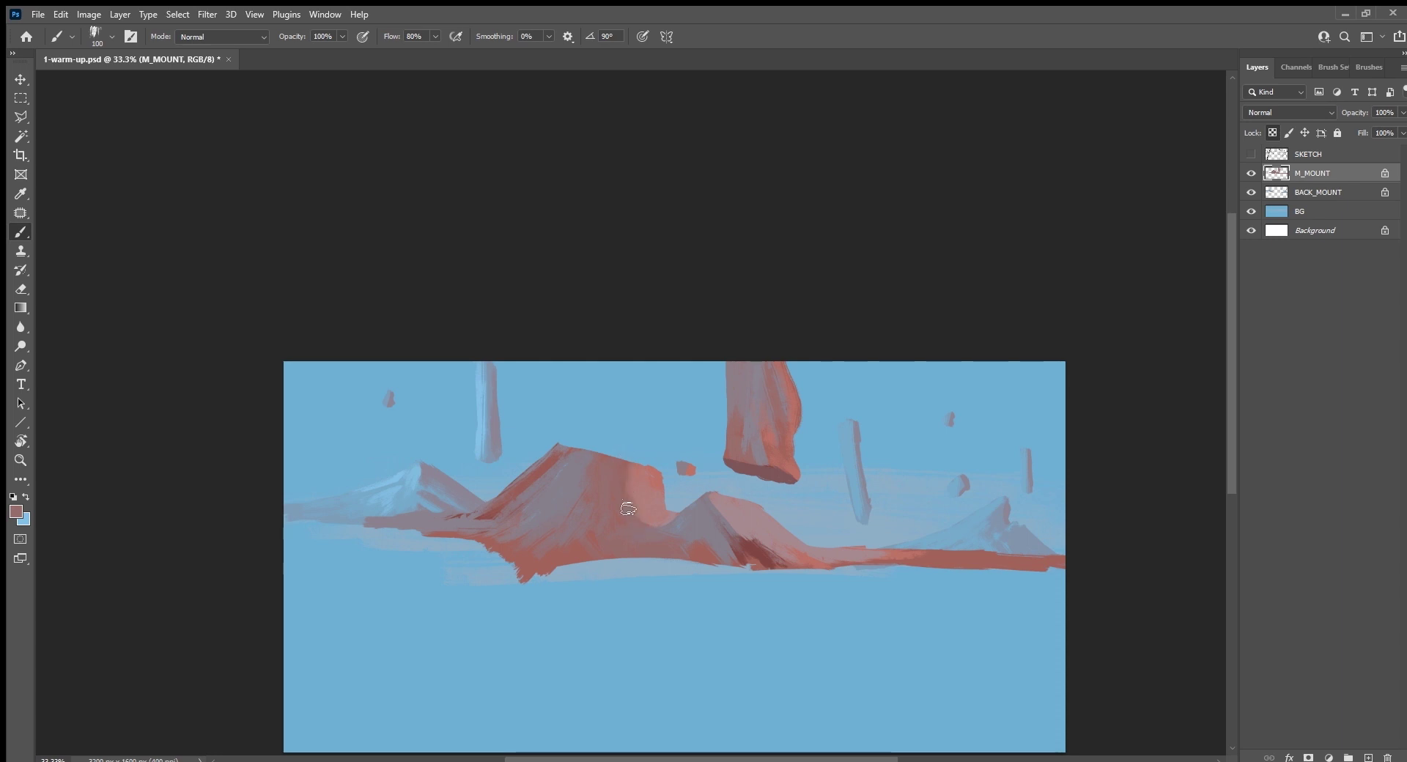
{"action": "key", "text": "bracketleft"}
{"action": "key", "text": "bracketleft"}
{"action": "key", "text": "bracketleft"}
{"action": "left_click", "coordinate": [700, 541], "text": "alt"}
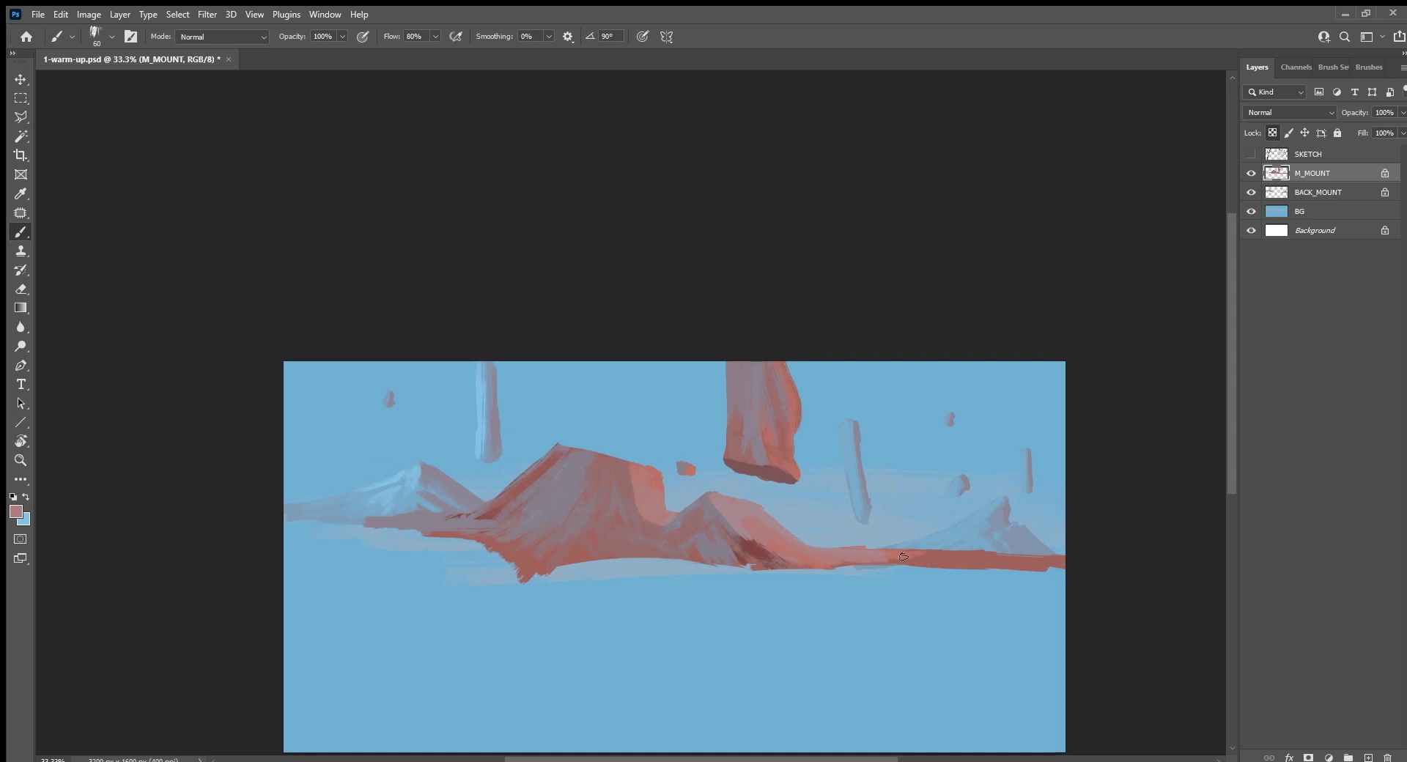
Step: Recentre the painting lower in the view and select the BACK_MOUNT layer
{"action": "key", "text": "r"}
{"action": "mouse_move", "coordinate": [730, 664]}
{"action": "left_mouse_down"}
{"action": "mouse_move", "coordinate": [940, 459]}
{"action": "mouse_move", "coordinate": [804, 569]}
{"action": "left_mouse_up"}
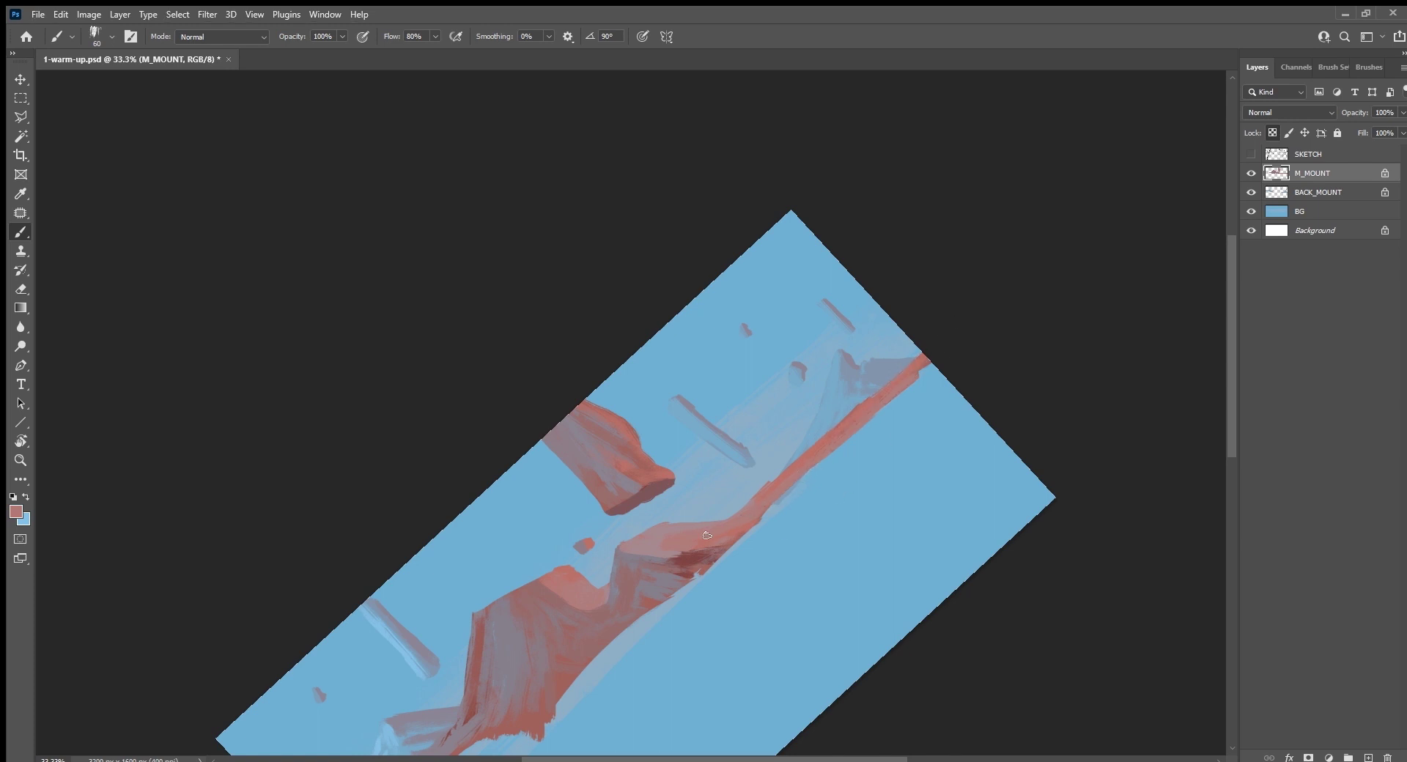
{"action": "key", "text": "Escape"}
{"action": "left_click_drag", "start_coordinate": [695, 625], "coordinate": [785, 626]}
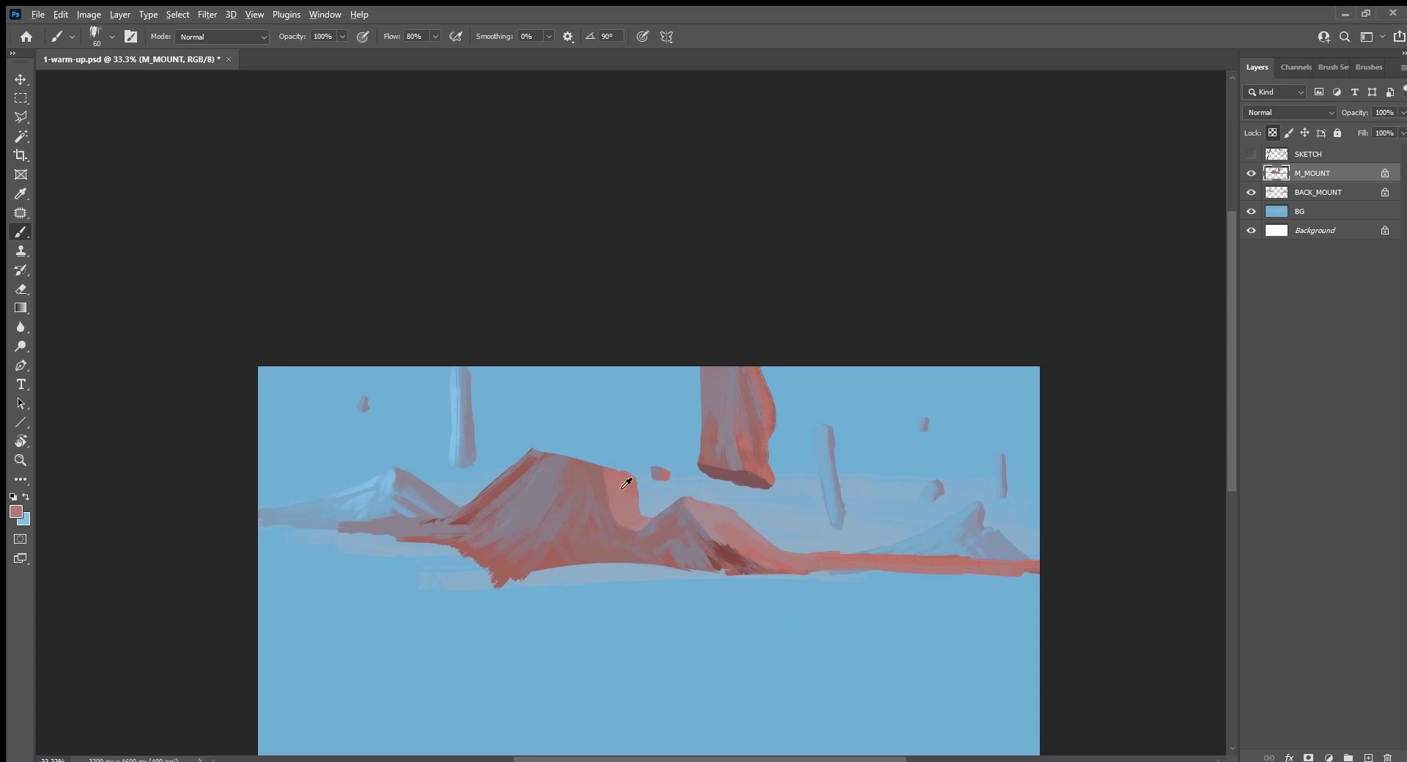
{"action": "left_click", "coordinate": [1327, 192]}
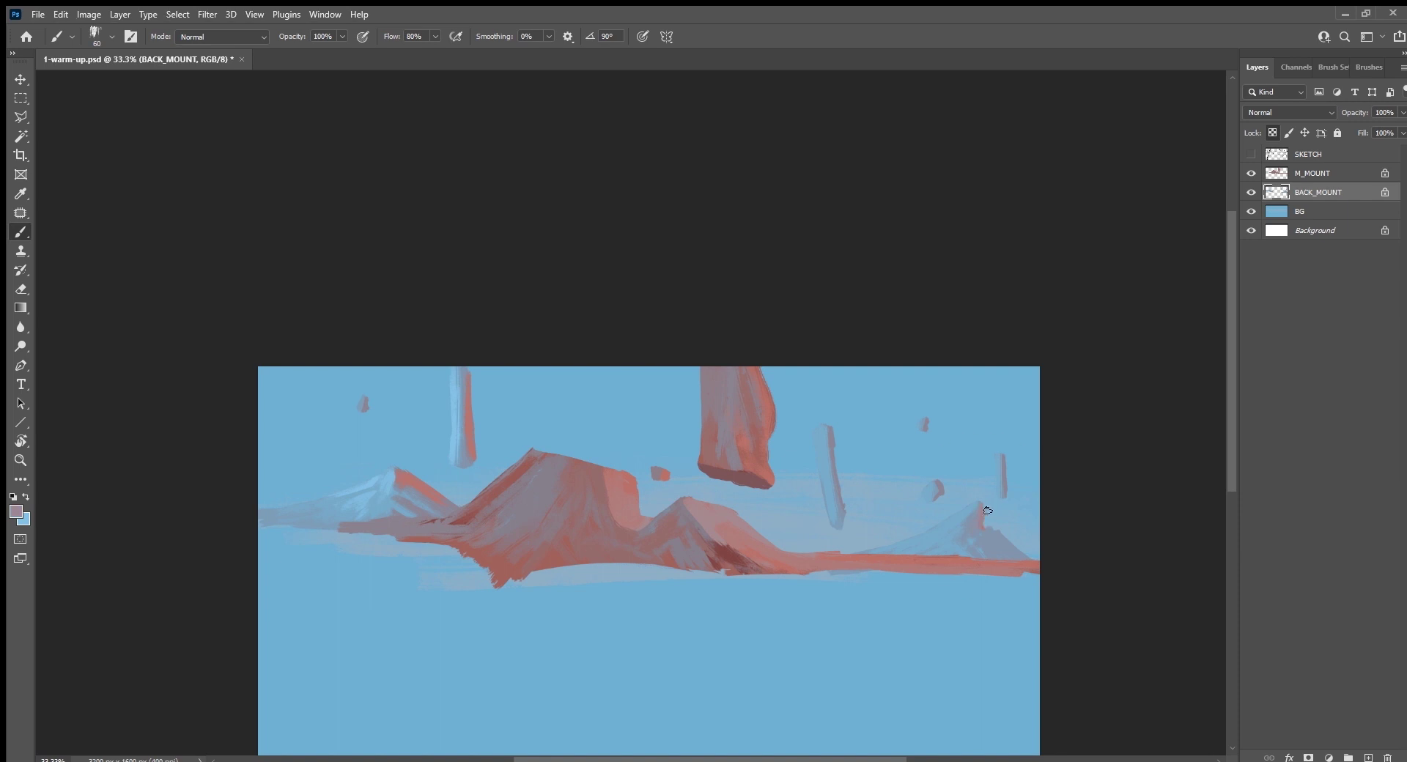
Step: Touch up the right peak with red sampled from the rock pillar, and make the SKETCH layer visible
{"action": "left_click", "coordinate": [718, 464], "text": "alt"}
{"action": "left_click_drag", "start_coordinate": [969, 527], "coordinate": [970, 522]}
{"action": "left_click", "coordinate": [1251, 154]}
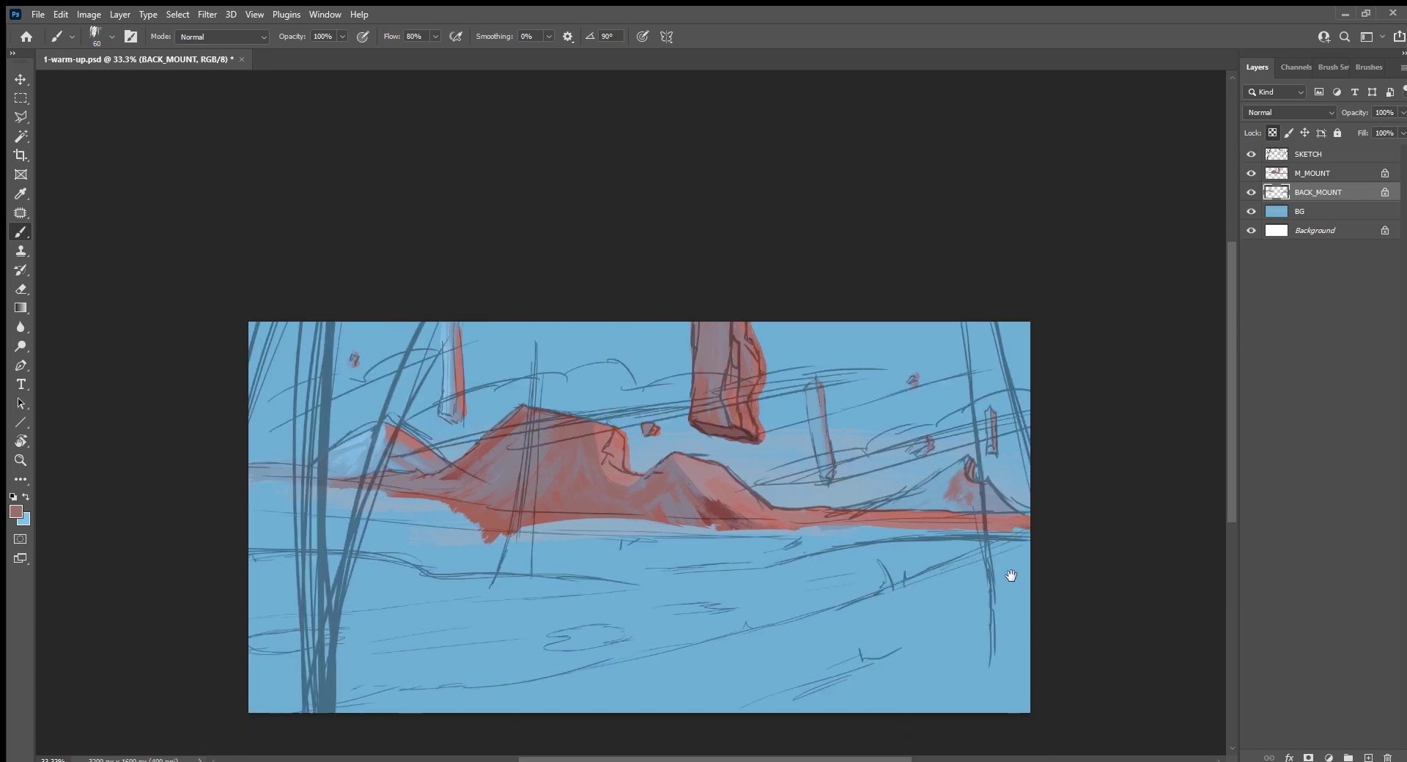
Step: Add a new empty layer above BACK_MOUNT and name it CLOUDS
{"action": "left_click_drag", "start_coordinate": [1007, 575], "coordinate": [985, 543]}
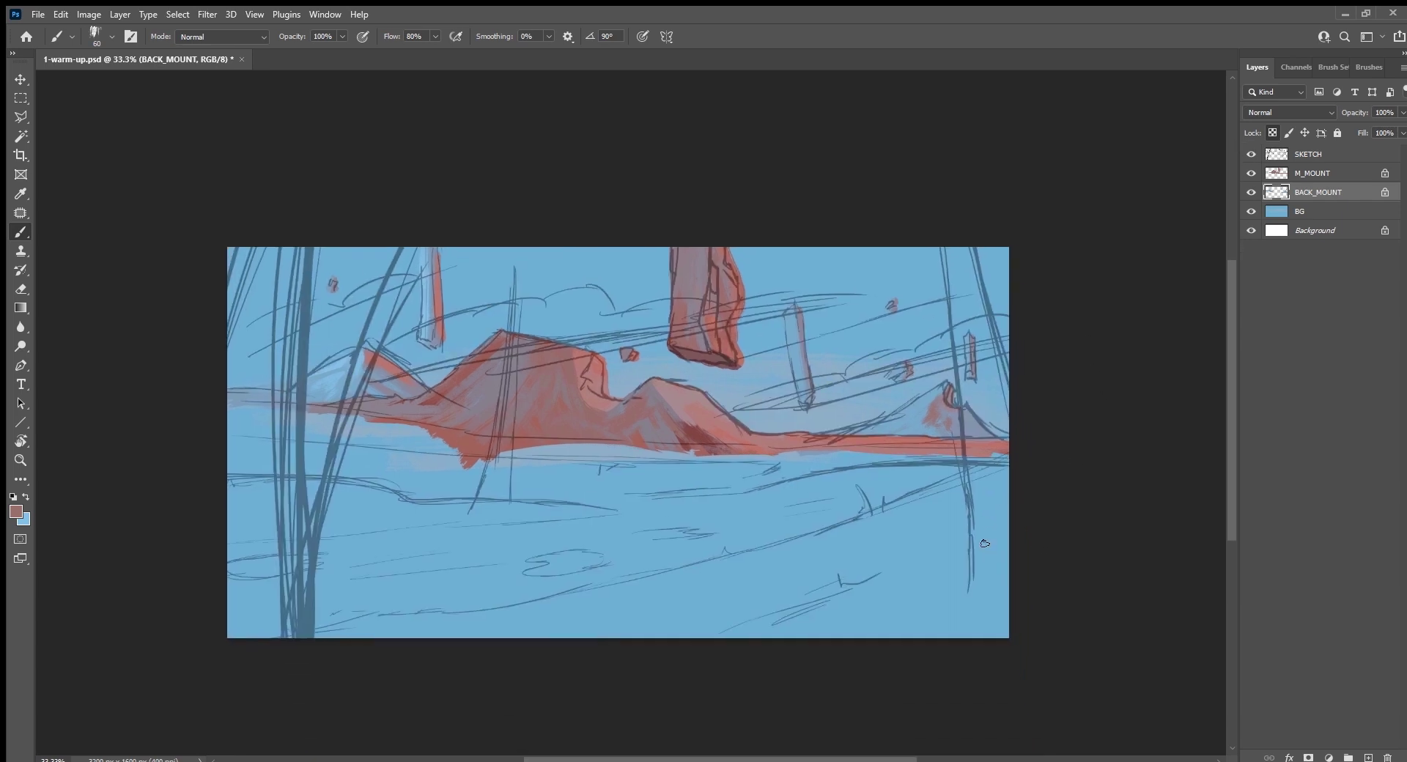
{"action": "left_click", "coordinate": [1369, 757]}
{"action": "double_click", "coordinate": [1307, 192]}
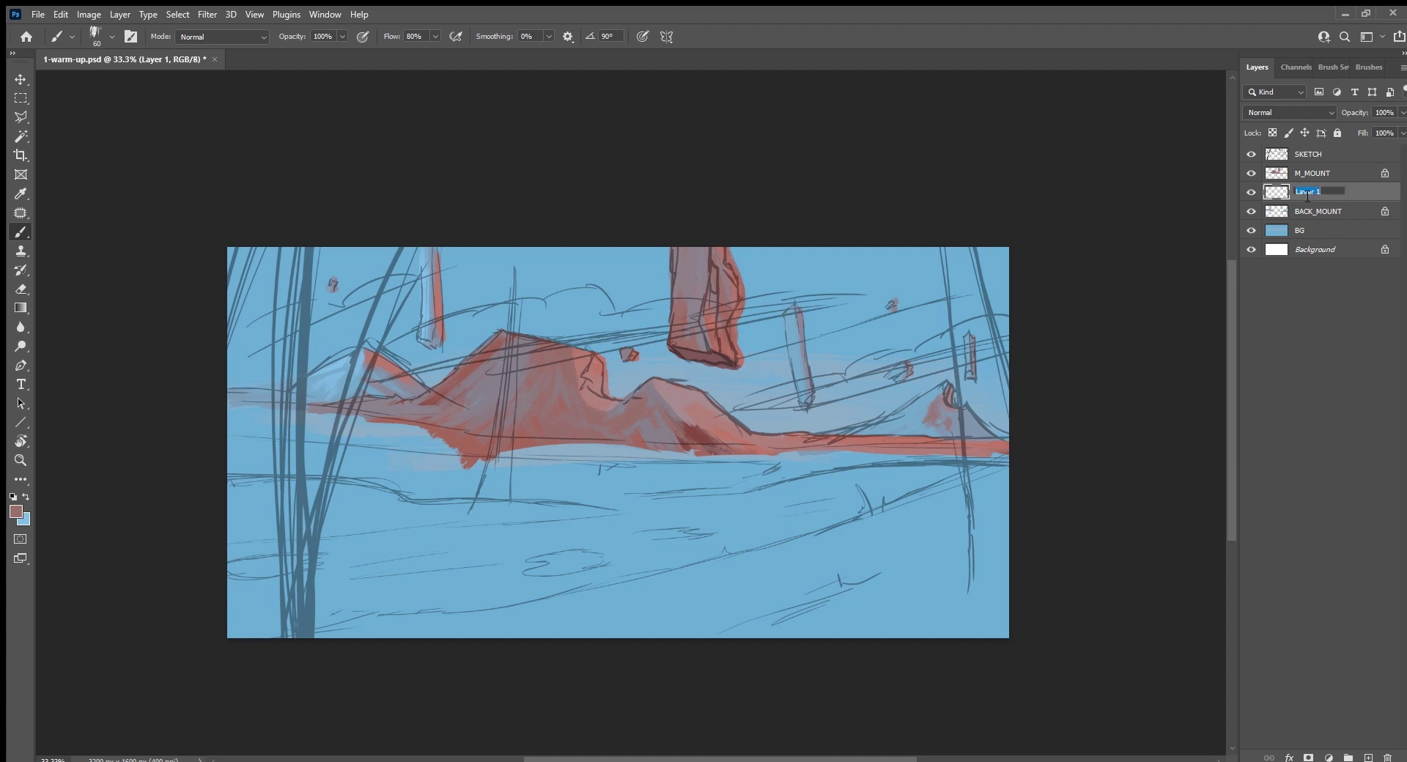
{"action": "type", "text": "CLOUDS"}
{"action": "key", "text": "Return"}
Step: Rotate the canvas view to -27° and try a cream cloud arc, then undo it
{"action": "key", "text": "x"}
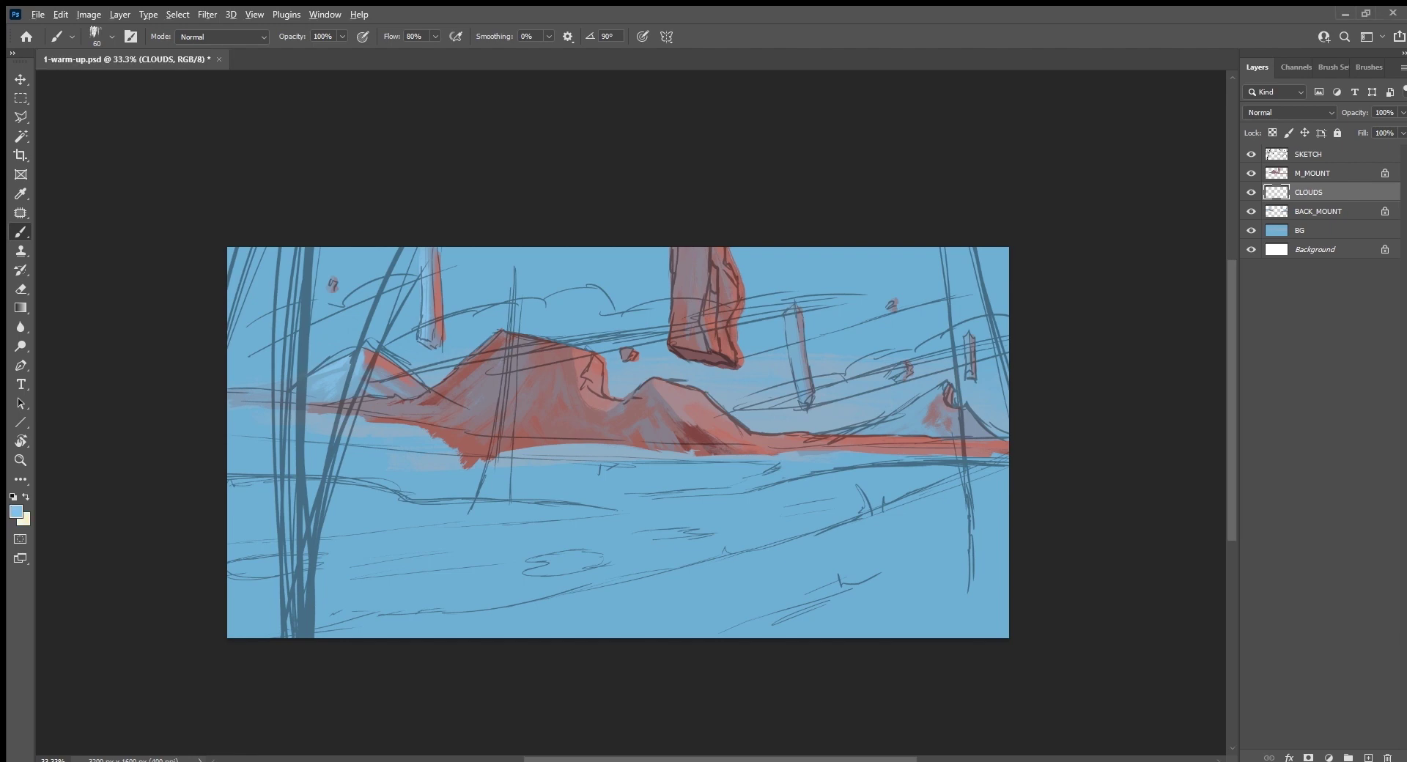
{"action": "key", "text": "x"}
{"action": "key", "text": "r"}
{"action": "left_click_drag", "start_coordinate": [493, 668], "coordinate": [664, 641]}
{"action": "key", "text": "b"}
{"action": "mouse_move", "coordinate": [561, 326]}
{"action": "left_mouse_down"}
{"action": "mouse_move", "coordinate": [505, 360]}
{"action": "mouse_move", "coordinate": [406, 387]}
{"action": "mouse_move", "coordinate": [331, 506]}
{"action": "left_mouse_up"}
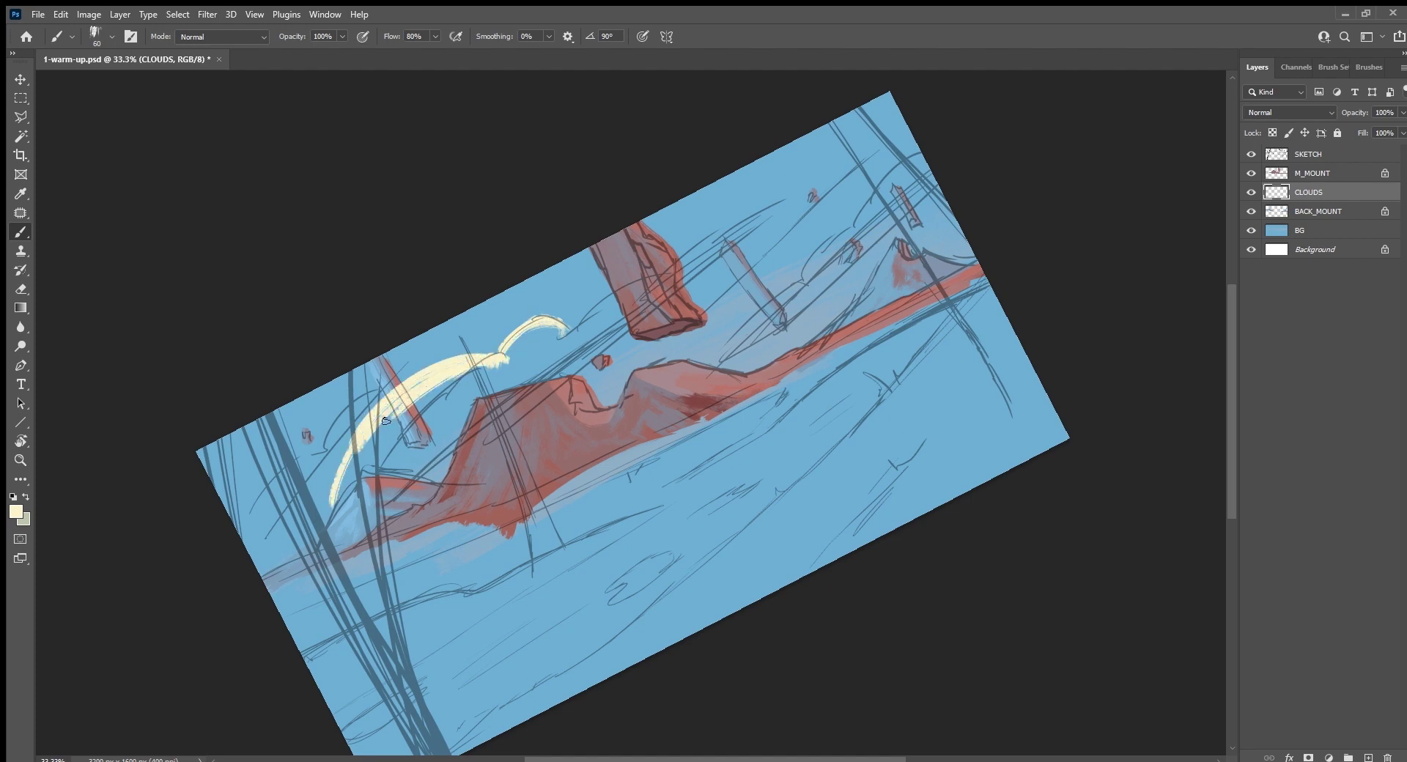
{"action": "left_click_drag", "start_coordinate": [399, 405], "coordinate": [335, 501]}
{"action": "key", "text": "ctrl+z"}
{"action": "key", "text": "ctrl+z"}
{"action": "key", "text": "ctrl+z"}
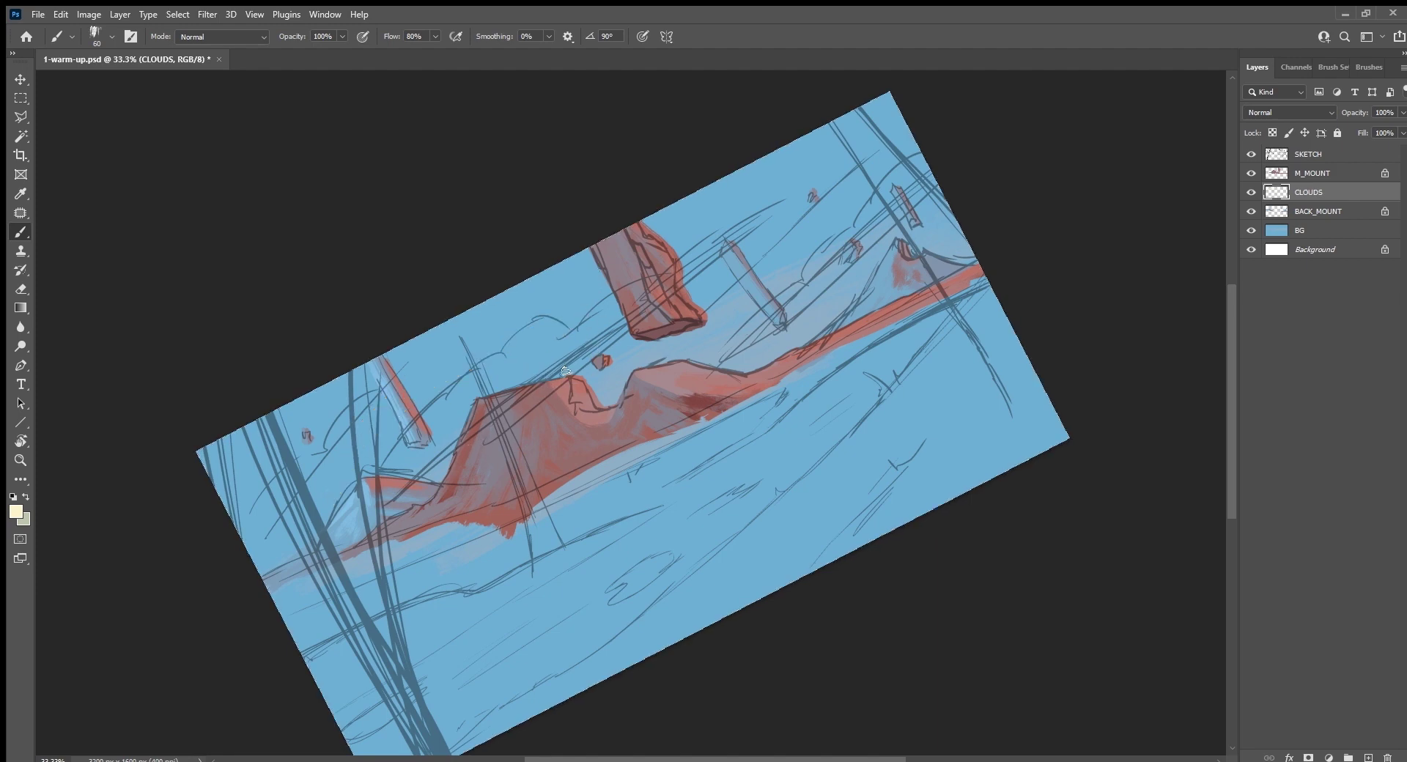
Step: Move CLOUDS above M_MOUNT and paint the cream cloud's hooked top along the ridge
{"action": "left_click_drag", "start_coordinate": [1334, 194], "coordinate": [1333, 157]}
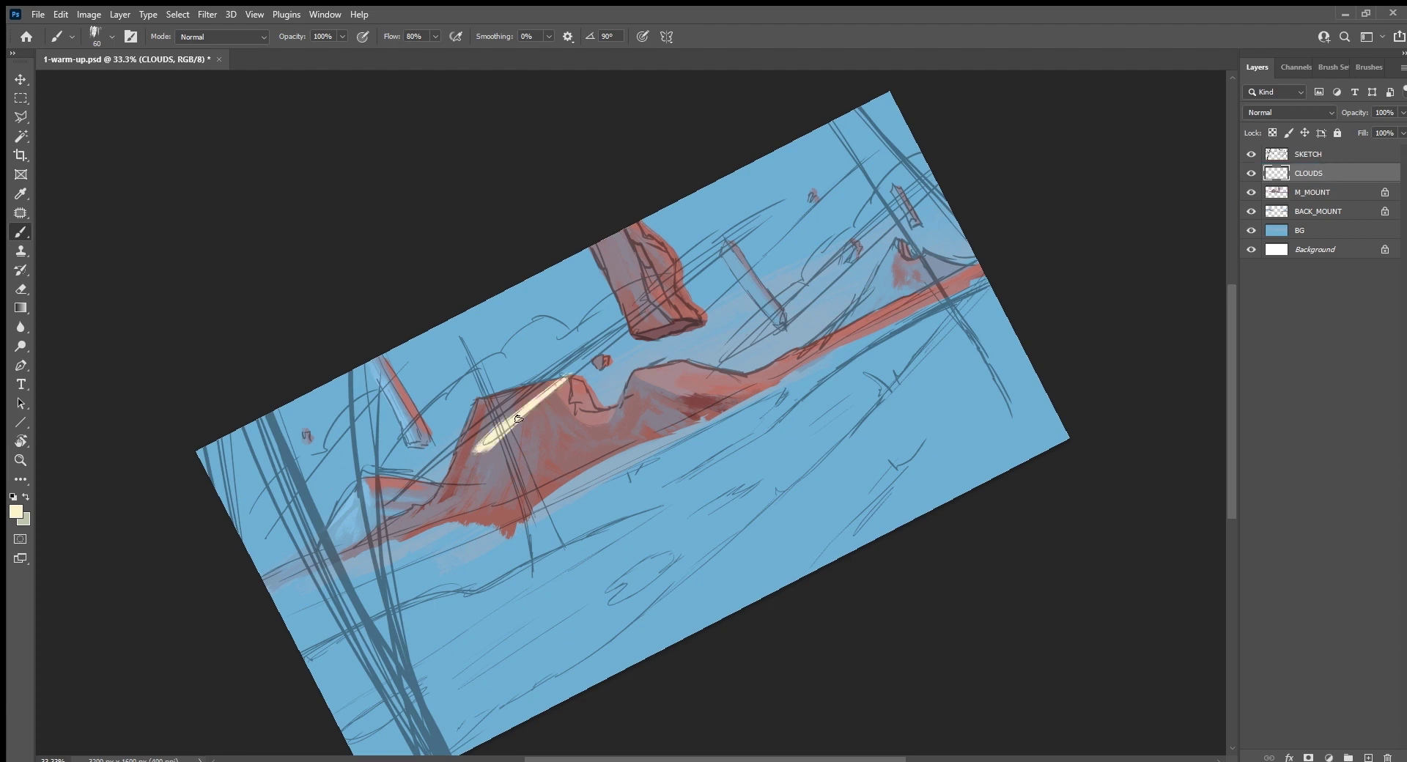
{"action": "mouse_move", "coordinate": [518, 419]}
{"action": "left_mouse_down"}
{"action": "mouse_move", "coordinate": [805, 184]}
{"action": "mouse_move", "coordinate": [725, 208]}
{"action": "mouse_move", "coordinate": [774, 192]}
{"action": "left_mouse_up"}
{"action": "key", "text": "ctrl+z"}
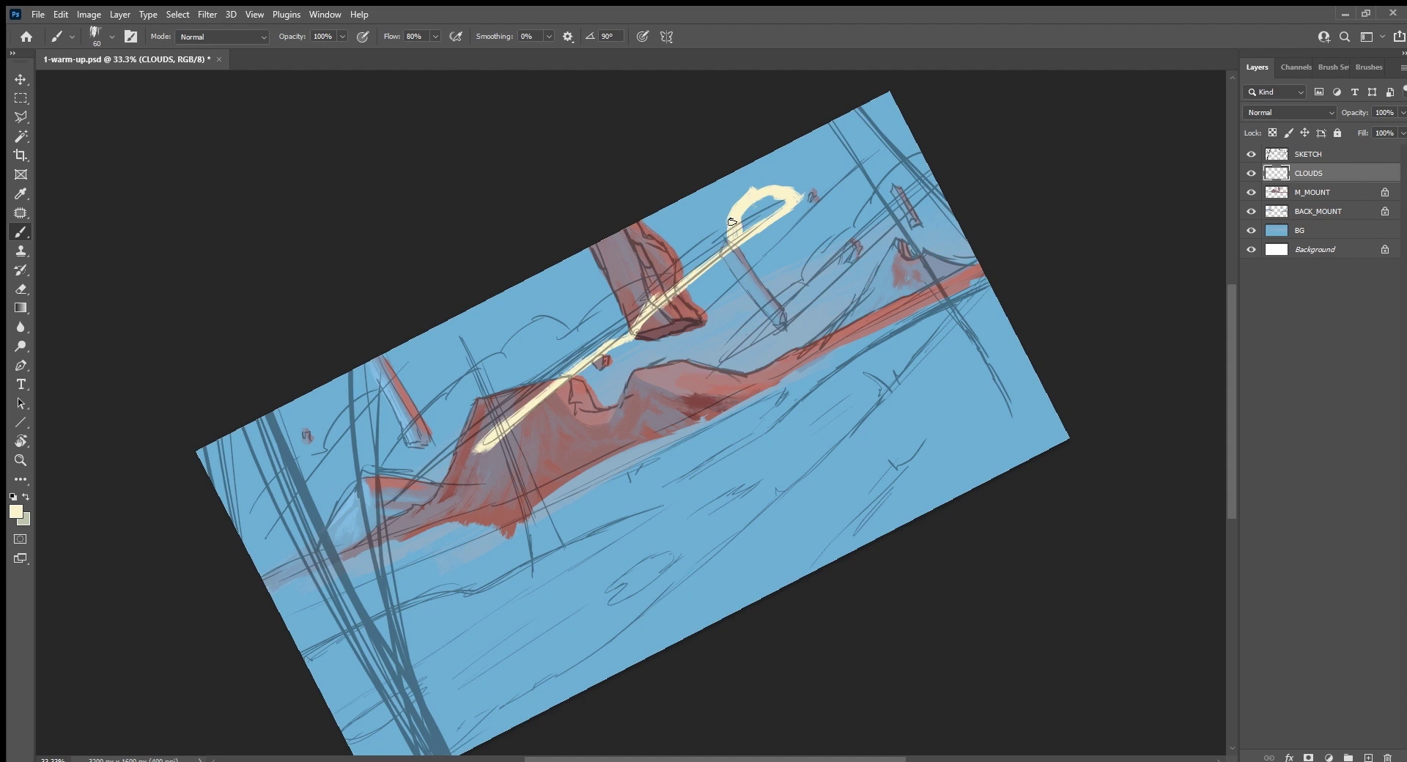
{"action": "mouse_move", "coordinate": [738, 235]}
{"action": "left_mouse_down"}
{"action": "mouse_move", "coordinate": [700, 265]}
{"action": "mouse_move", "coordinate": [725, 220]}
{"action": "mouse_move", "coordinate": [784, 198]}
{"action": "left_mouse_up"}
{"action": "left_click_drag", "start_coordinate": [689, 271], "coordinate": [746, 229]}
{"action": "mouse_move", "coordinate": [652, 301]}
{"action": "left_mouse_down"}
{"action": "mouse_move", "coordinate": [729, 234]}
{"action": "mouse_move", "coordinate": [684, 281]}
{"action": "mouse_move", "coordinate": [601, 308]}
{"action": "left_mouse_up"}
Step: Fill out the curved cream cloud streak, tapering it upper right and rounding its lower-left end
{"action": "mouse_move", "coordinate": [671, 275]}
{"action": "left_mouse_down"}
{"action": "mouse_move", "coordinate": [597, 304]}
{"action": "mouse_move", "coordinate": [533, 363]}
{"action": "mouse_move", "coordinate": [645, 301]}
{"action": "mouse_move", "coordinate": [513, 407]}
{"action": "left_mouse_up"}
{"action": "left_click_drag", "start_coordinate": [564, 358], "coordinate": [542, 355]}
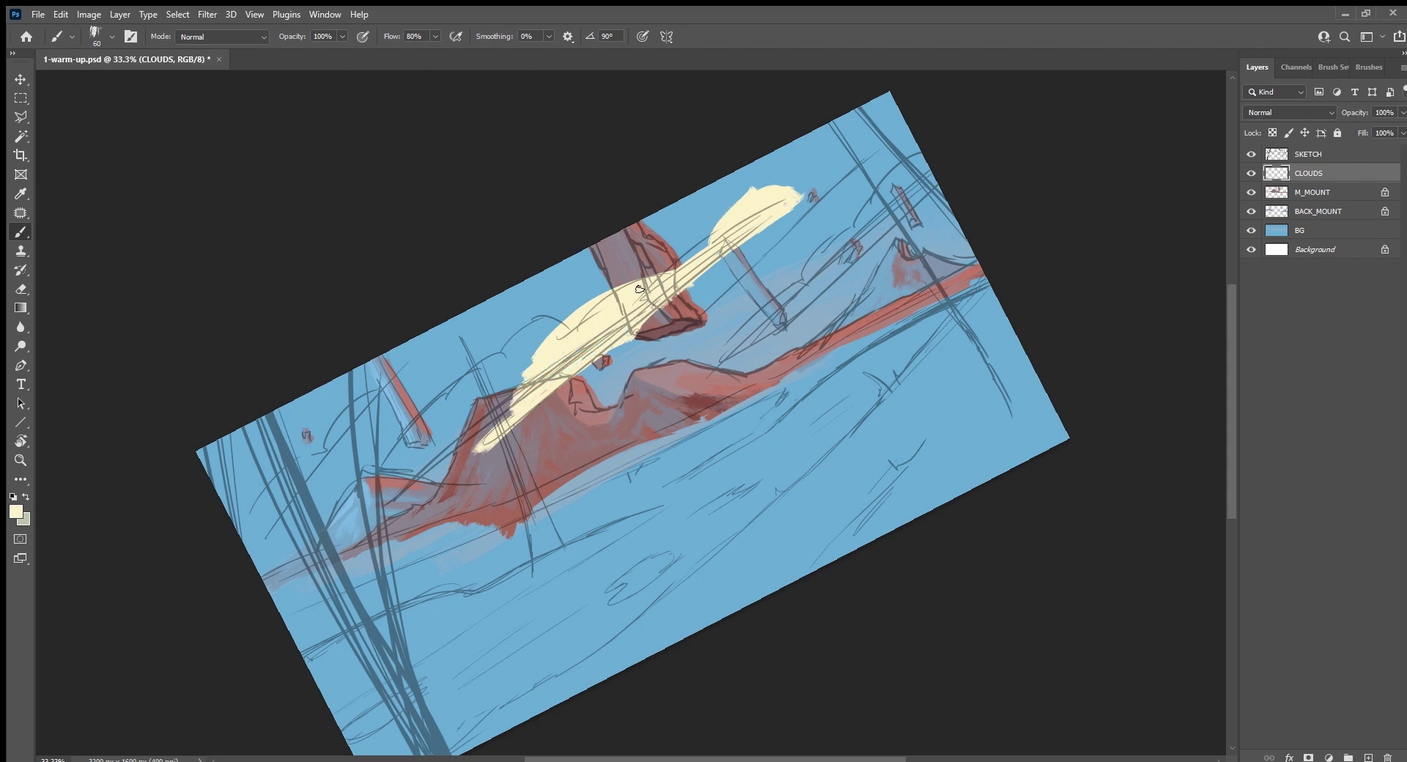
{"action": "left_click_drag", "start_coordinate": [634, 283], "coordinate": [550, 345]}
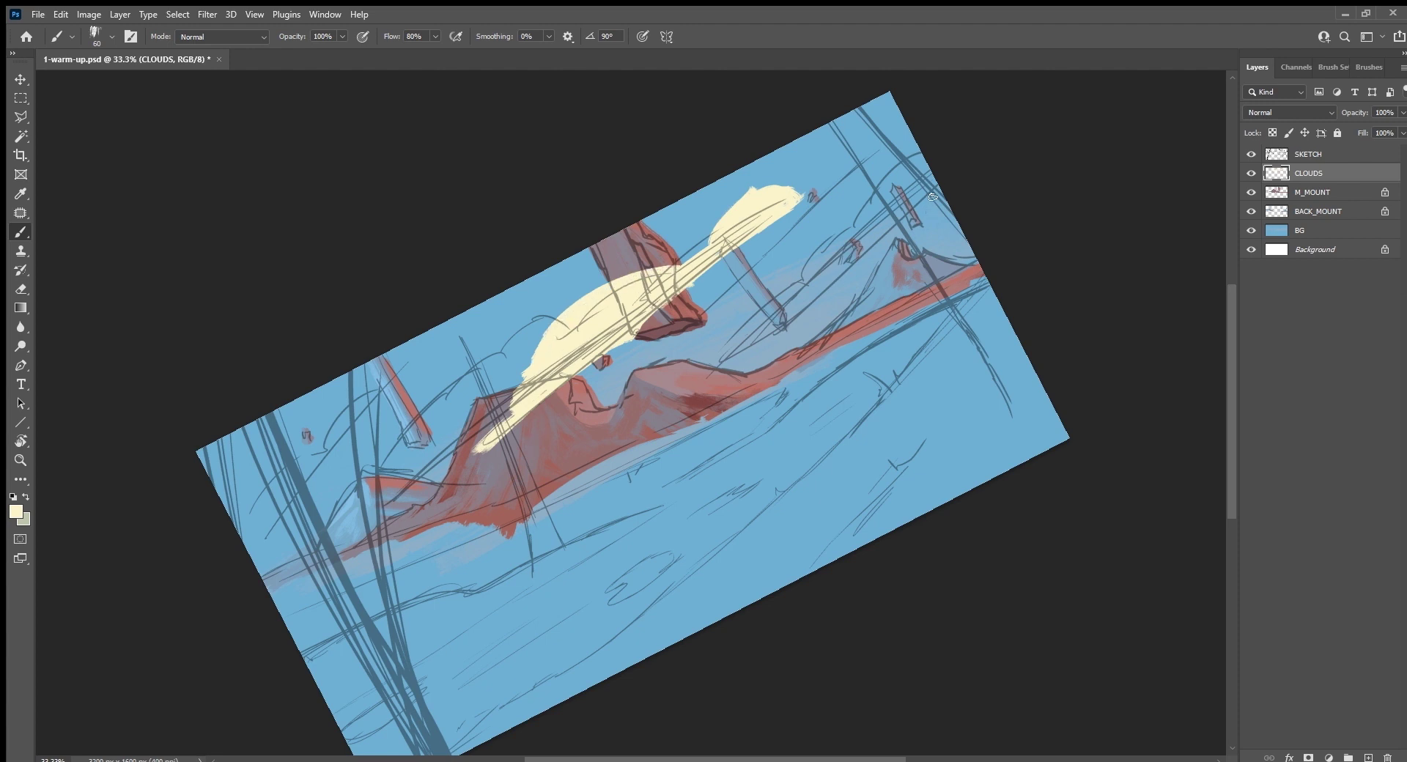
{"action": "left_click_drag", "start_coordinate": [790, 202], "coordinate": [839, 170]}
{"action": "left_click_drag", "start_coordinate": [781, 207], "coordinate": [872, 149]}
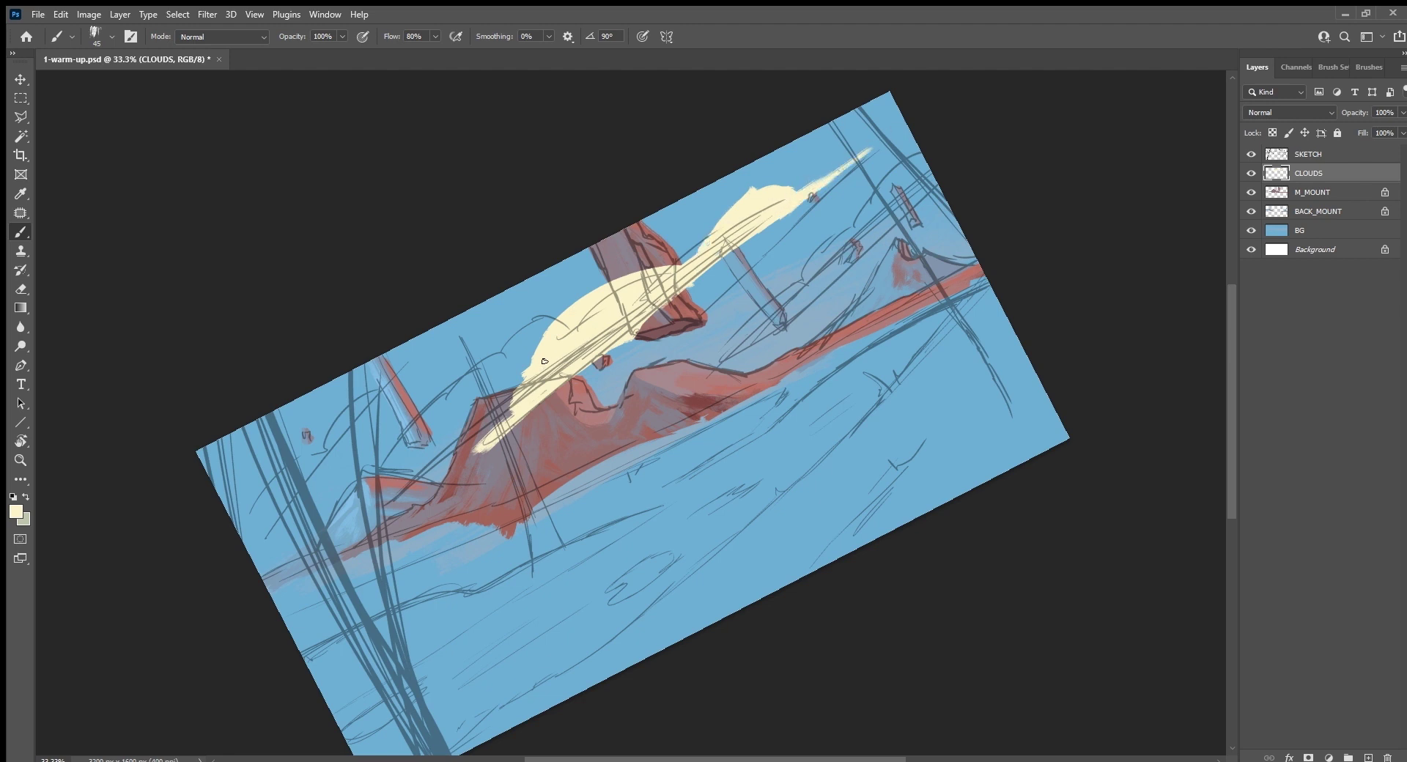
{"action": "mouse_move", "coordinate": [535, 352]}
{"action": "left_mouse_down"}
{"action": "mouse_move", "coordinate": [469, 371]}
{"action": "mouse_move", "coordinate": [396, 434]}
{"action": "left_mouse_up"}
{"action": "mouse_move", "coordinate": [527, 356]}
{"action": "left_mouse_down"}
{"action": "mouse_move", "coordinate": [473, 367]}
{"action": "mouse_move", "coordinate": [392, 440]}
{"action": "mouse_move", "coordinate": [432, 477]}
{"action": "mouse_move", "coordinate": [392, 510]}
{"action": "mouse_move", "coordinate": [385, 475]}
{"action": "mouse_move", "coordinate": [440, 405]}
{"action": "mouse_move", "coordinate": [451, 396]}
{"action": "mouse_move", "coordinate": [389, 487]}
{"action": "mouse_move", "coordinate": [513, 407]}
{"action": "mouse_move", "coordinate": [445, 457]}
{"action": "mouse_move", "coordinate": [513, 382]}
{"action": "mouse_move", "coordinate": [440, 433]}
{"action": "mouse_move", "coordinate": [534, 364]}
{"action": "mouse_move", "coordinate": [480, 381]}
{"action": "mouse_move", "coordinate": [535, 359]}
{"action": "left_mouse_up"}
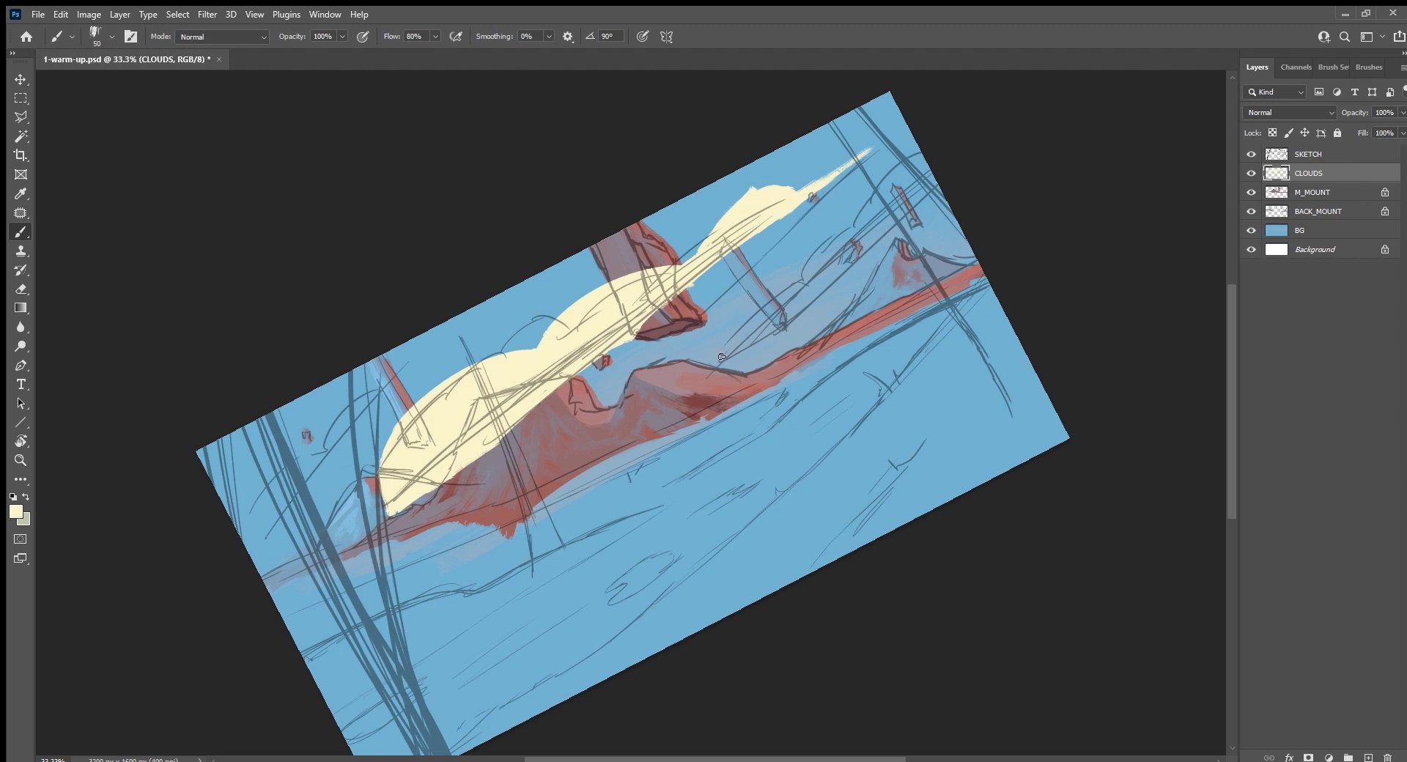
Step: Paint a second cream cloud band along the right ridge, extending it down-left over the rock
{"action": "left_click_drag", "start_coordinate": [722, 357], "coordinate": [920, 151]}
{"action": "mouse_move", "coordinate": [722, 357]}
{"action": "left_mouse_down"}
{"action": "mouse_move", "coordinate": [810, 312]}
{"action": "mouse_move", "coordinate": [938, 176]}
{"action": "mouse_move", "coordinate": [891, 201]}
{"action": "mouse_move", "coordinate": [924, 163]}
{"action": "mouse_move", "coordinate": [805, 284]}
{"action": "mouse_move", "coordinate": [861, 235]}
{"action": "mouse_move", "coordinate": [831, 272]}
{"action": "left_mouse_up"}
{"action": "mouse_move", "coordinate": [746, 338]}
{"action": "left_mouse_down"}
{"action": "mouse_move", "coordinate": [796, 293]}
{"action": "mouse_move", "coordinate": [733, 345]}
{"action": "mouse_move", "coordinate": [812, 281]}
{"action": "left_mouse_up"}
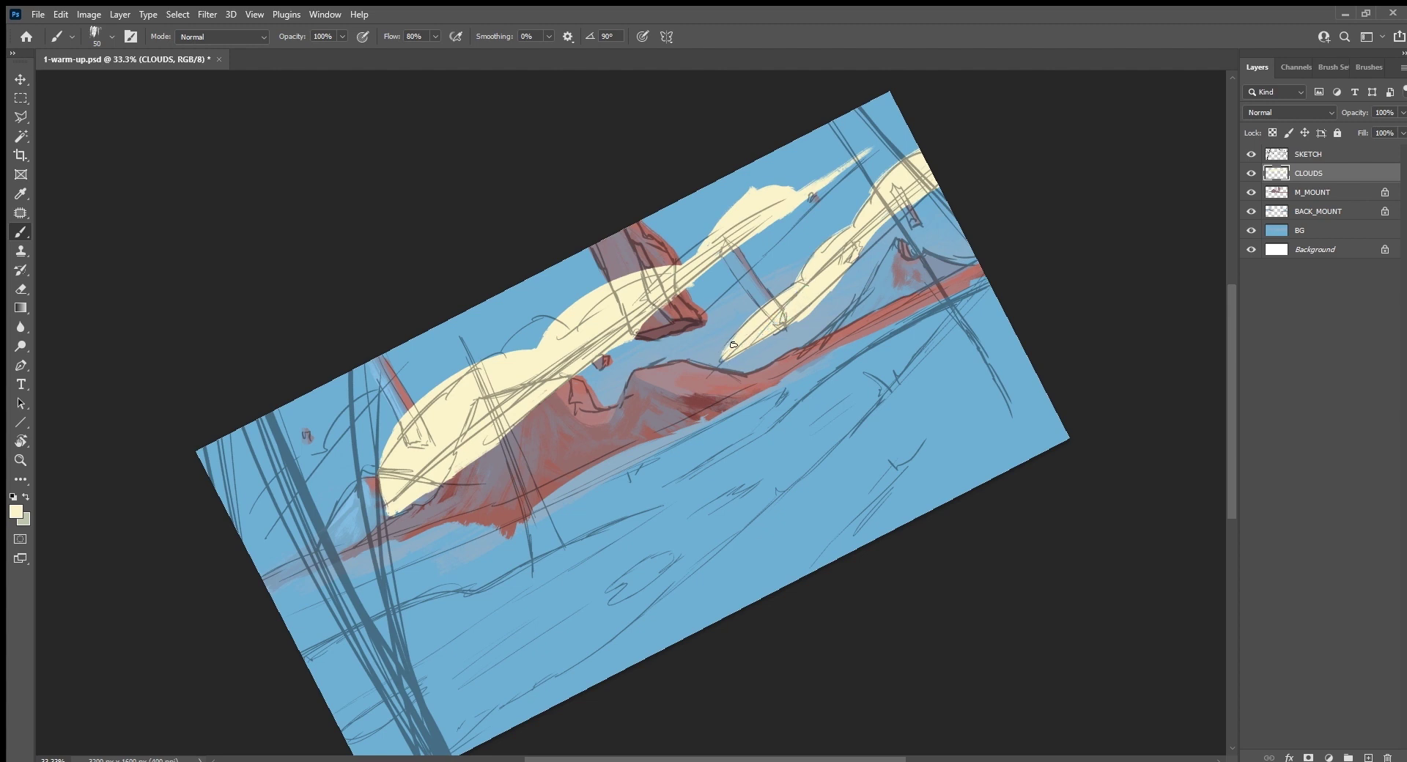
{"action": "left_click_drag", "start_coordinate": [734, 345], "coordinate": [668, 400]}
Step: Add light streaks and a fuller lower edge to the band, undo a stray stroke, and select BACK_MOUNT
{"action": "left_click_drag", "start_coordinate": [599, 391], "coordinate": [676, 343]}
{"action": "mouse_move", "coordinate": [614, 377]}
{"action": "left_mouse_down"}
{"action": "mouse_move", "coordinate": [535, 429]}
{"action": "mouse_move", "coordinate": [736, 300]}
{"action": "mouse_move", "coordinate": [510, 447]}
{"action": "left_mouse_up"}
{"action": "mouse_move", "coordinate": [574, 409]}
{"action": "left_mouse_down"}
{"action": "mouse_move", "coordinate": [491, 468]}
{"action": "mouse_move", "coordinate": [513, 455]}
{"action": "left_mouse_up"}
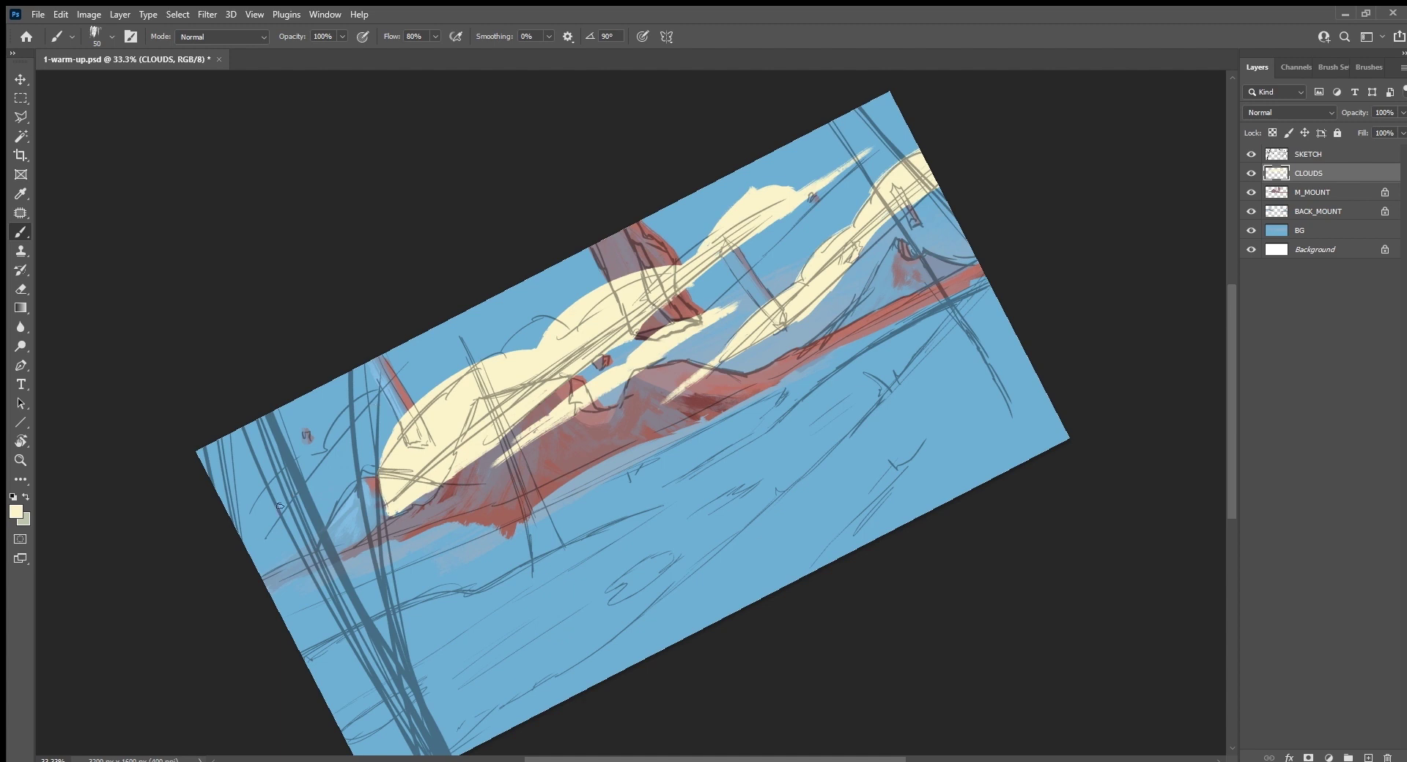
{"action": "left_click_drag", "start_coordinate": [249, 546], "coordinate": [493, 320]}
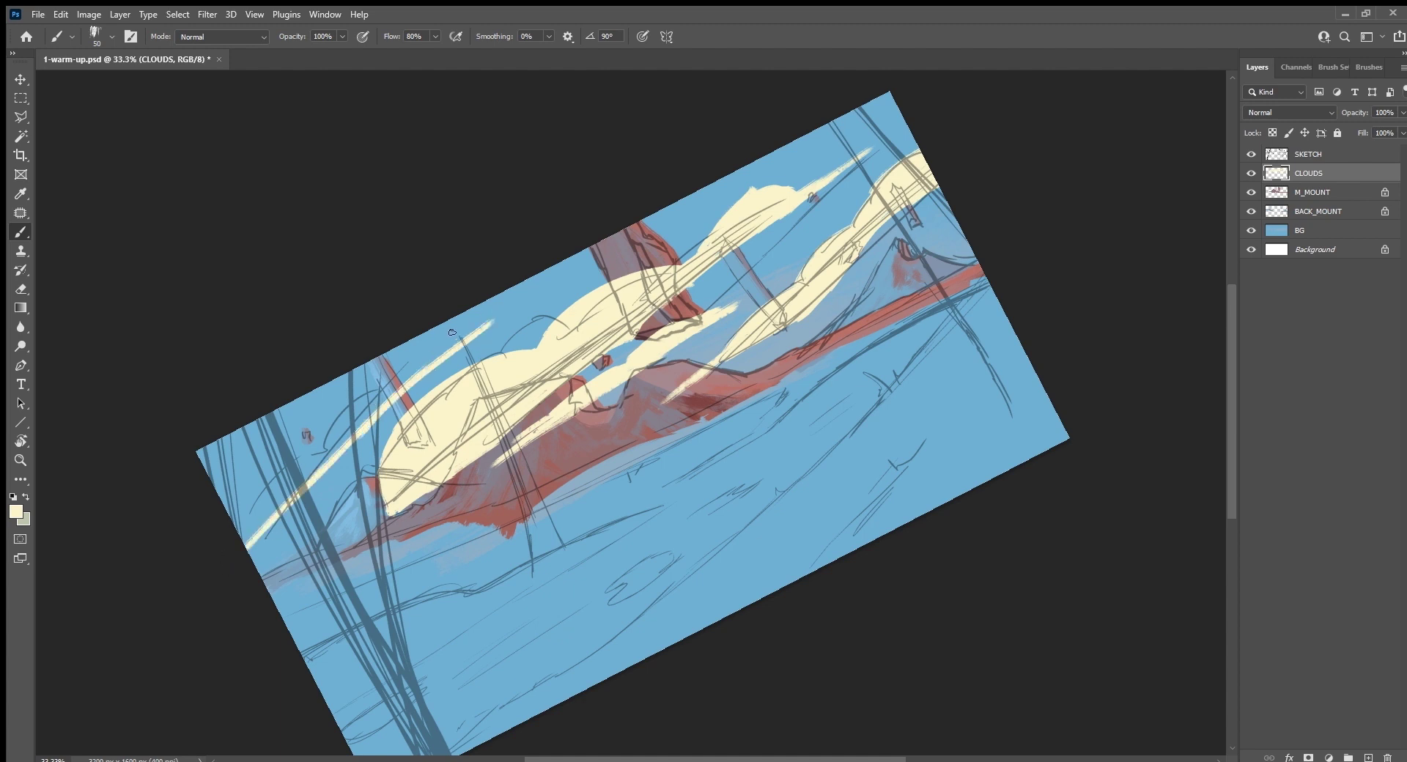
{"action": "key", "text": "ctrl+z"}
{"action": "key", "text": "ctrl+z"}
{"action": "key", "text": "ctrl+z"}
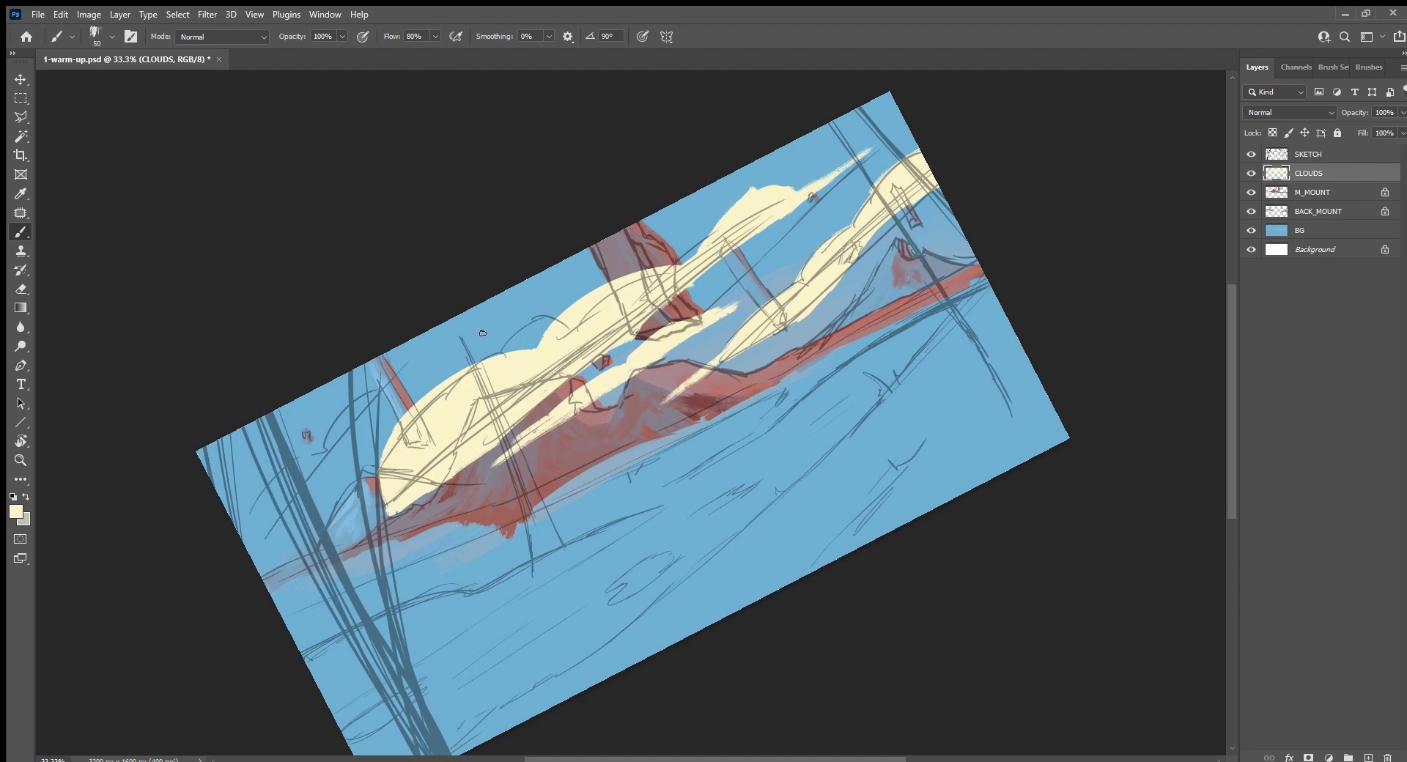
{"action": "left_click", "coordinate": [1327, 212]}
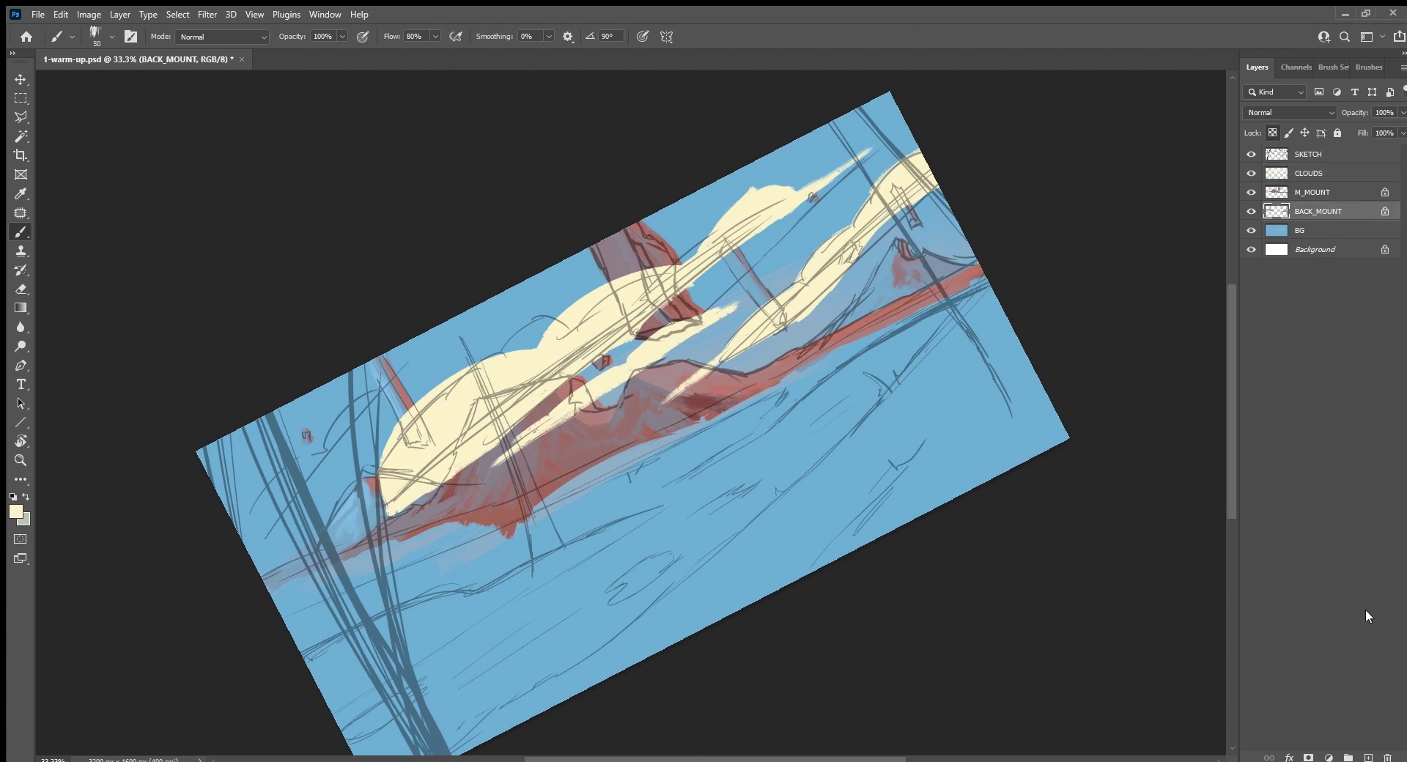
Step: Add a new layer above BACK_MOUNT and name it CLOUDS
{"action": "left_click", "coordinate": [1367, 757]}
{"action": "key", "text": "h"}
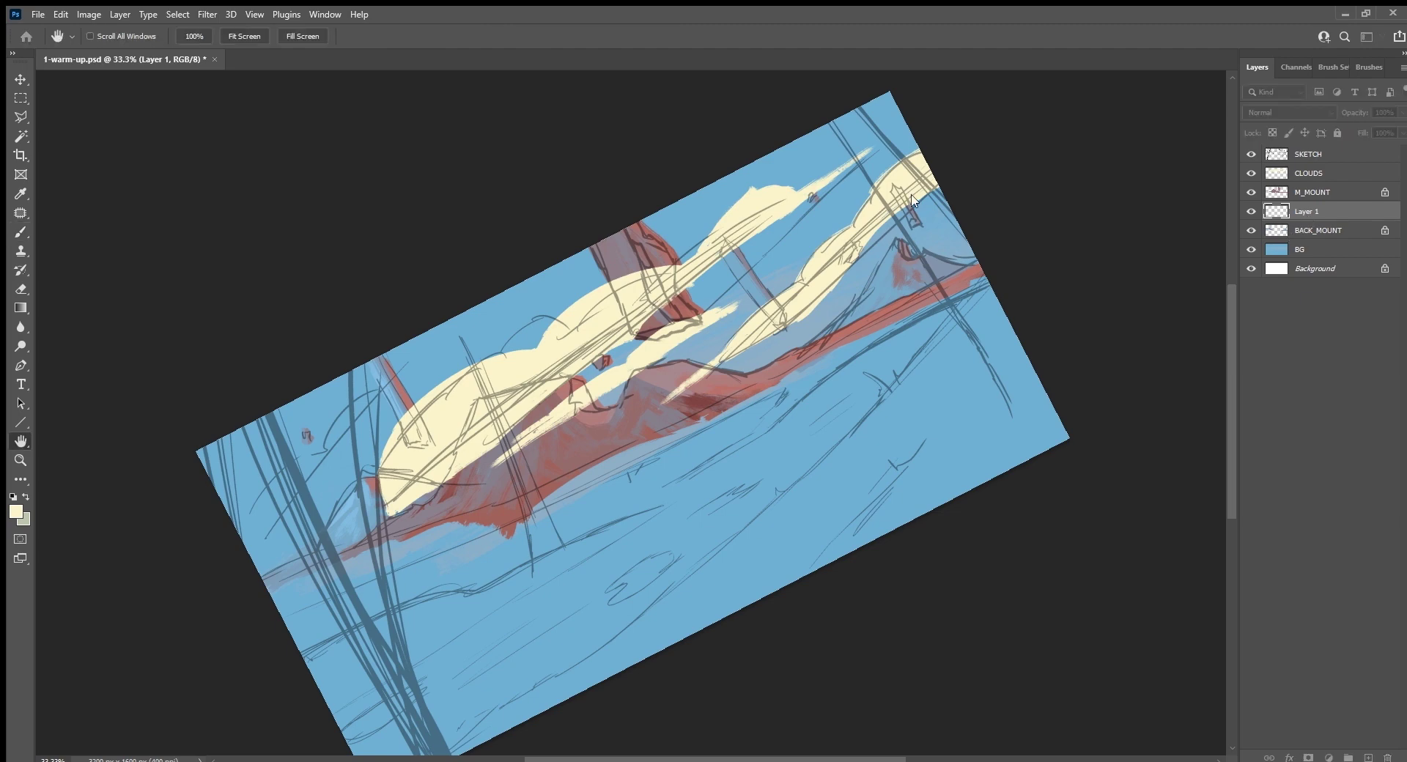
{"action": "key", "text": "b"}
{"action": "double_click", "coordinate": [1308, 211]}
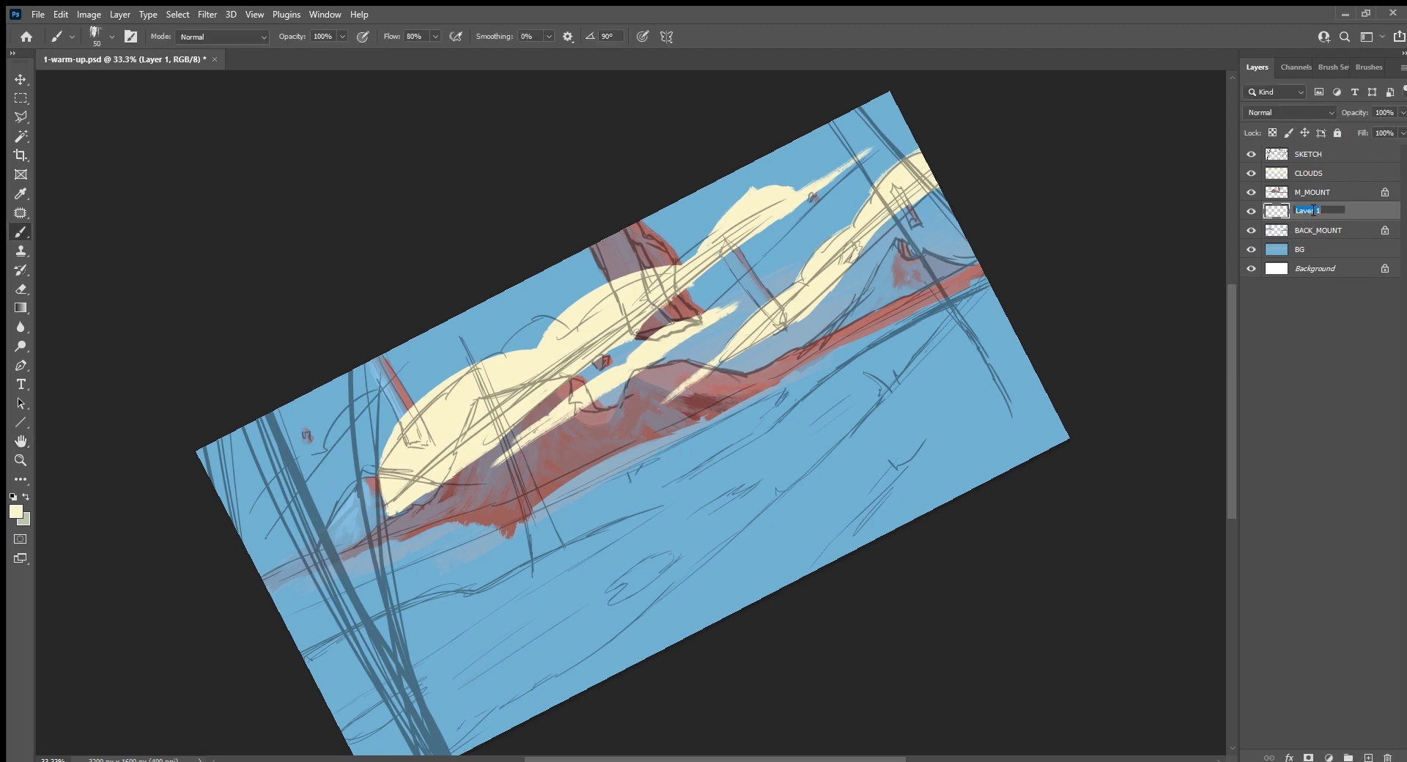
{"action": "type", "text": "C"}
{"action": "type", "text": "LOUDS"}
{"action": "key", "text": "Return"}
Step: Paint a continuous cream band of distant clouds at the left
{"action": "left_click_drag", "start_coordinate": [246, 539], "coordinate": [403, 414]}
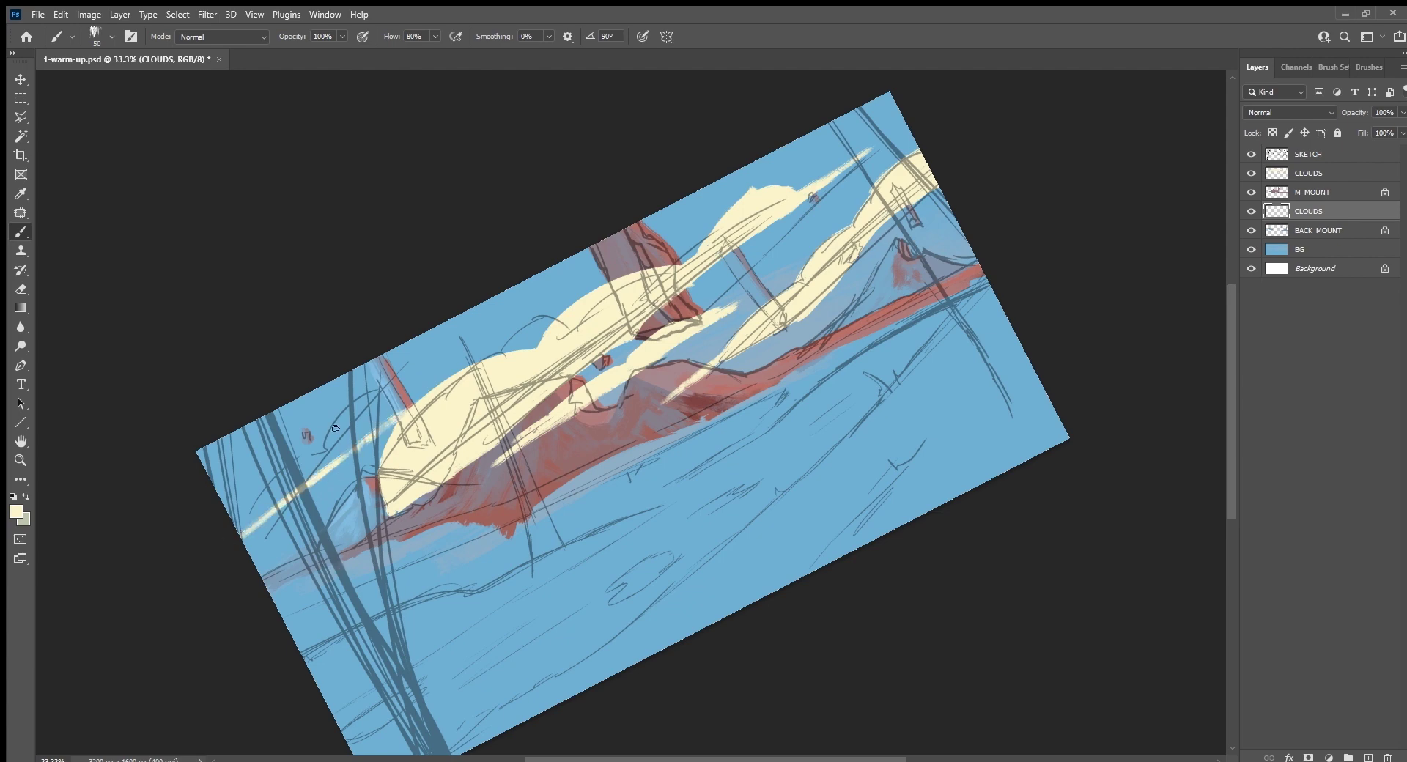
{"action": "left_click_drag", "start_coordinate": [336, 428], "coordinate": [405, 402]}
{"action": "mouse_move", "coordinate": [243, 447]}
{"action": "left_mouse_down"}
{"action": "mouse_move", "coordinate": [306, 437]}
{"action": "mouse_move", "coordinate": [211, 487]}
{"action": "mouse_move", "coordinate": [242, 531]}
{"action": "left_mouse_up"}
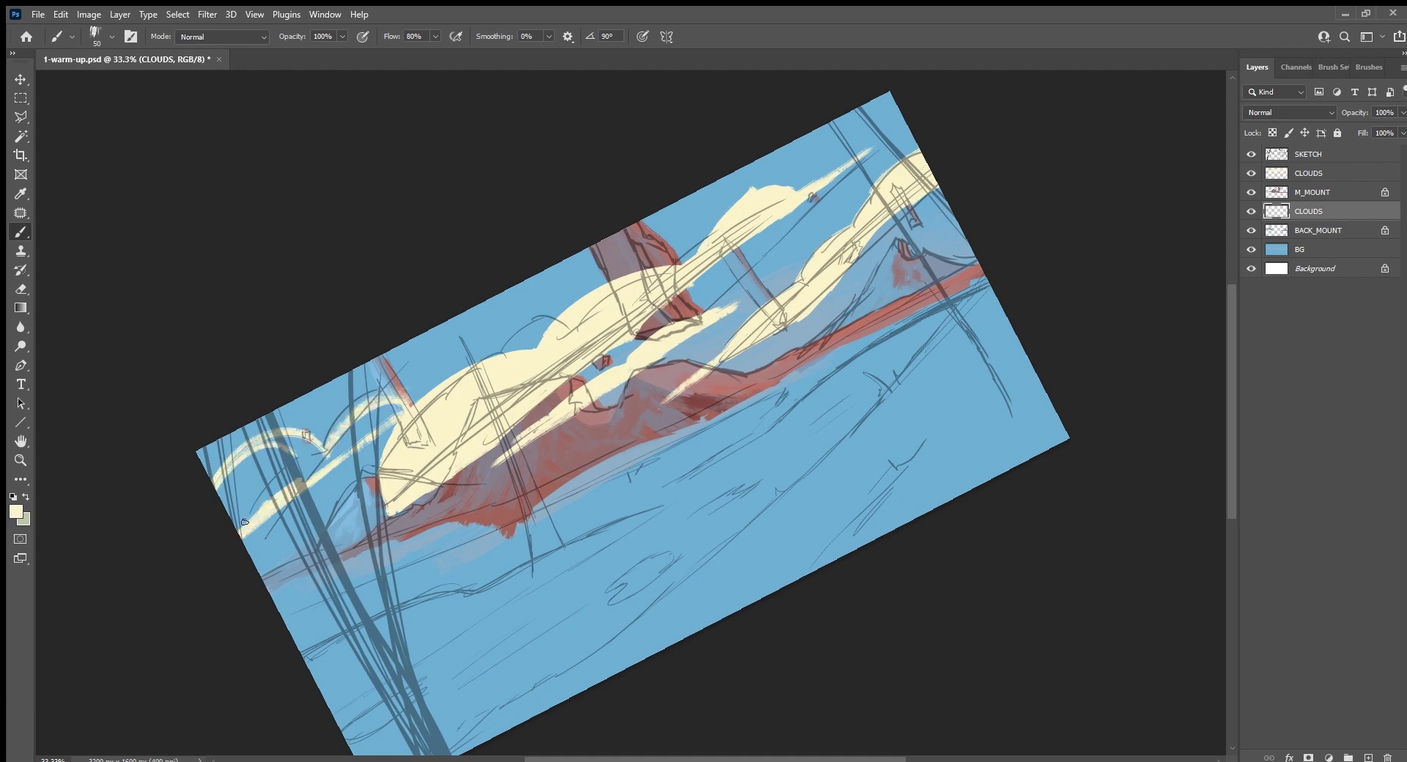
{"action": "mouse_move", "coordinate": [312, 473]}
{"action": "left_mouse_down"}
{"action": "mouse_move", "coordinate": [238, 528]}
{"action": "mouse_move", "coordinate": [268, 478]}
{"action": "mouse_move", "coordinate": [227, 506]}
{"action": "left_mouse_up"}
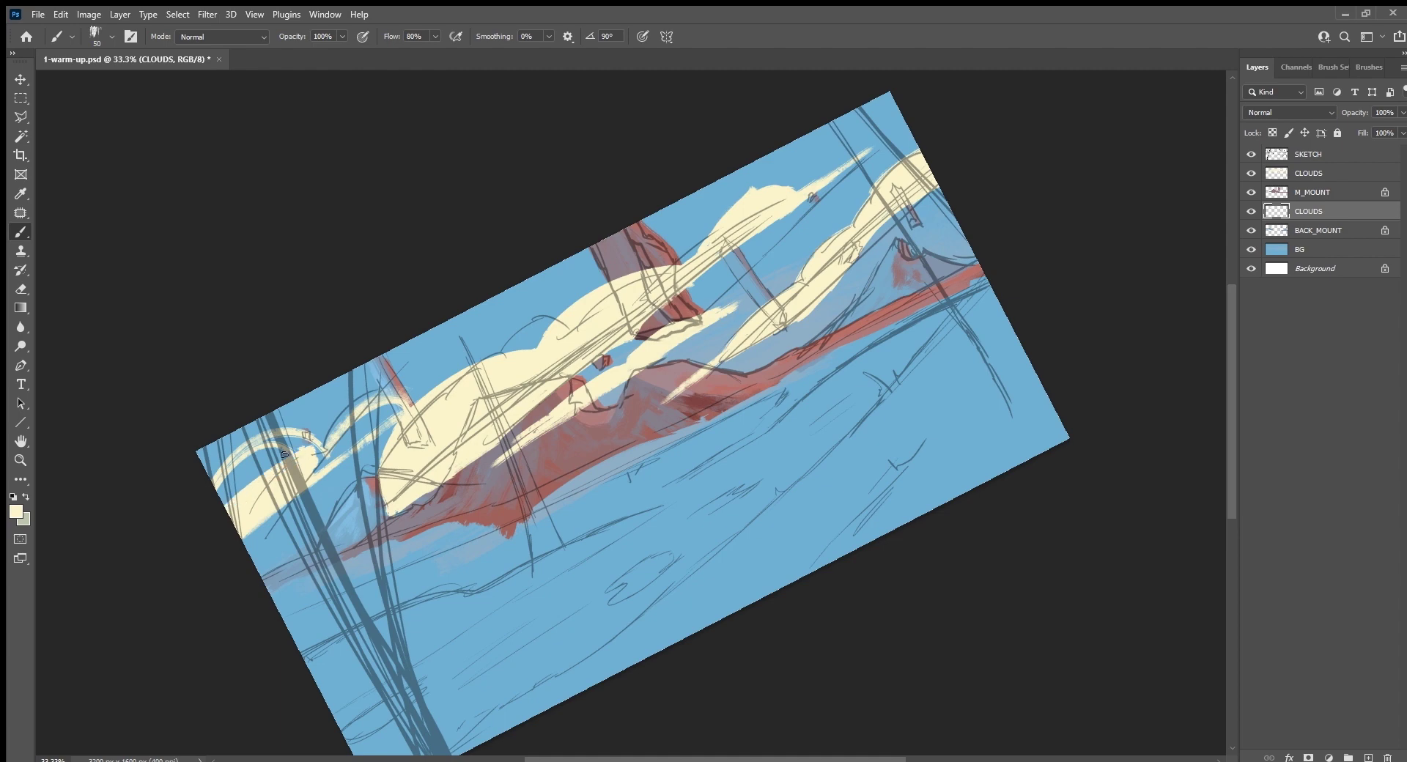
{"action": "mouse_move", "coordinate": [301, 449]}
{"action": "left_mouse_down"}
{"action": "mouse_move", "coordinate": [214, 490]}
{"action": "mouse_move", "coordinate": [301, 440]}
{"action": "mouse_move", "coordinate": [285, 431]}
{"action": "mouse_move", "coordinate": [323, 463]}
{"action": "mouse_move", "coordinate": [403, 411]}
{"action": "mouse_move", "coordinate": [341, 465]}
{"action": "mouse_move", "coordinate": [387, 413]}
{"action": "mouse_move", "coordinate": [321, 461]}
{"action": "mouse_move", "coordinate": [387, 407]}
{"action": "mouse_move", "coordinate": [413, 407]}
{"action": "left_mouse_up"}
{"action": "left_click_drag", "start_coordinate": [337, 433], "coordinate": [404, 392]}
{"action": "mouse_move", "coordinate": [403, 393]}
{"action": "left_mouse_down"}
{"action": "mouse_move", "coordinate": [326, 453]}
{"action": "mouse_move", "coordinate": [339, 473]}
{"action": "left_mouse_up"}
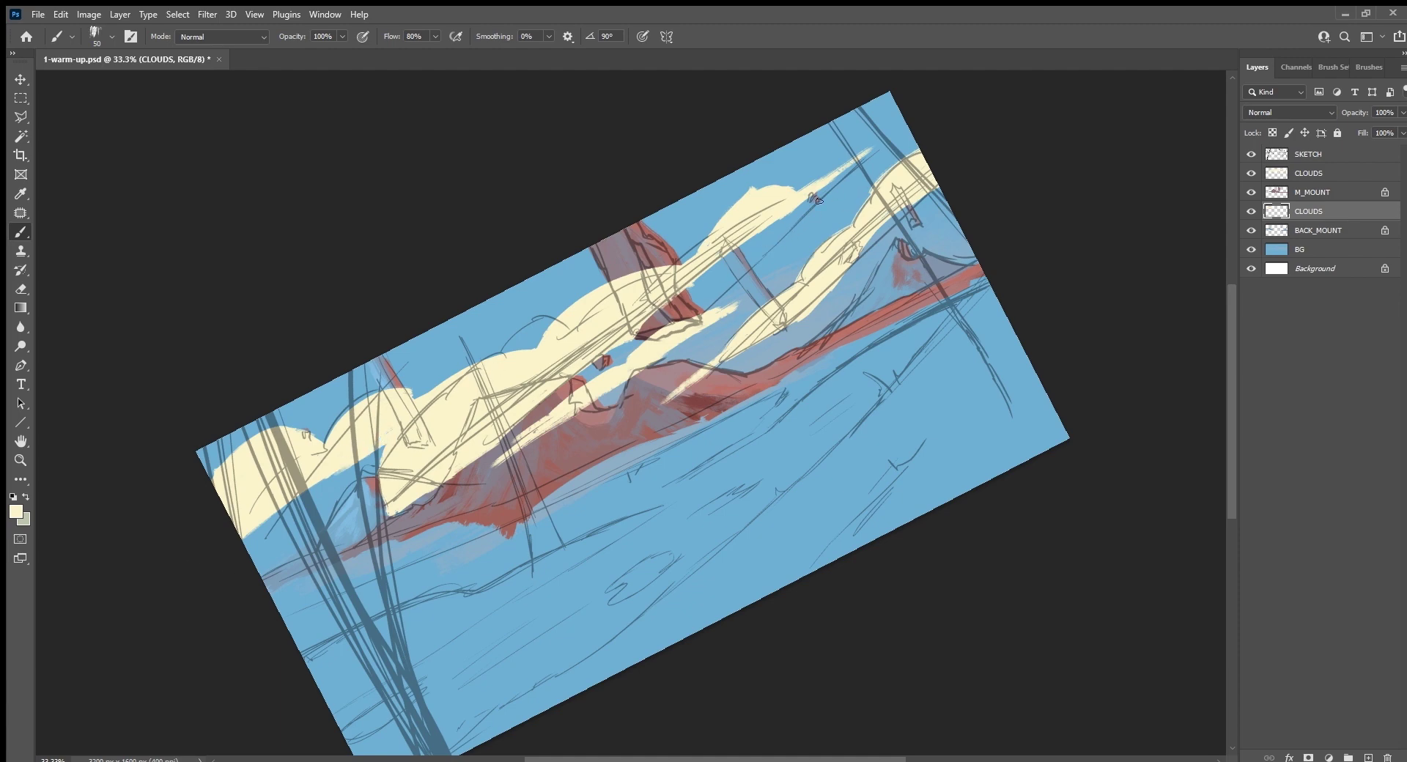
Step: Paint cream cloud streaks in the upper-right sky and fill the gaps between them
{"action": "mouse_move", "coordinate": [733, 279]}
{"action": "left_mouse_down"}
{"action": "mouse_move", "coordinate": [838, 193]}
{"action": "mouse_move", "coordinate": [876, 182]}
{"action": "left_mouse_up"}
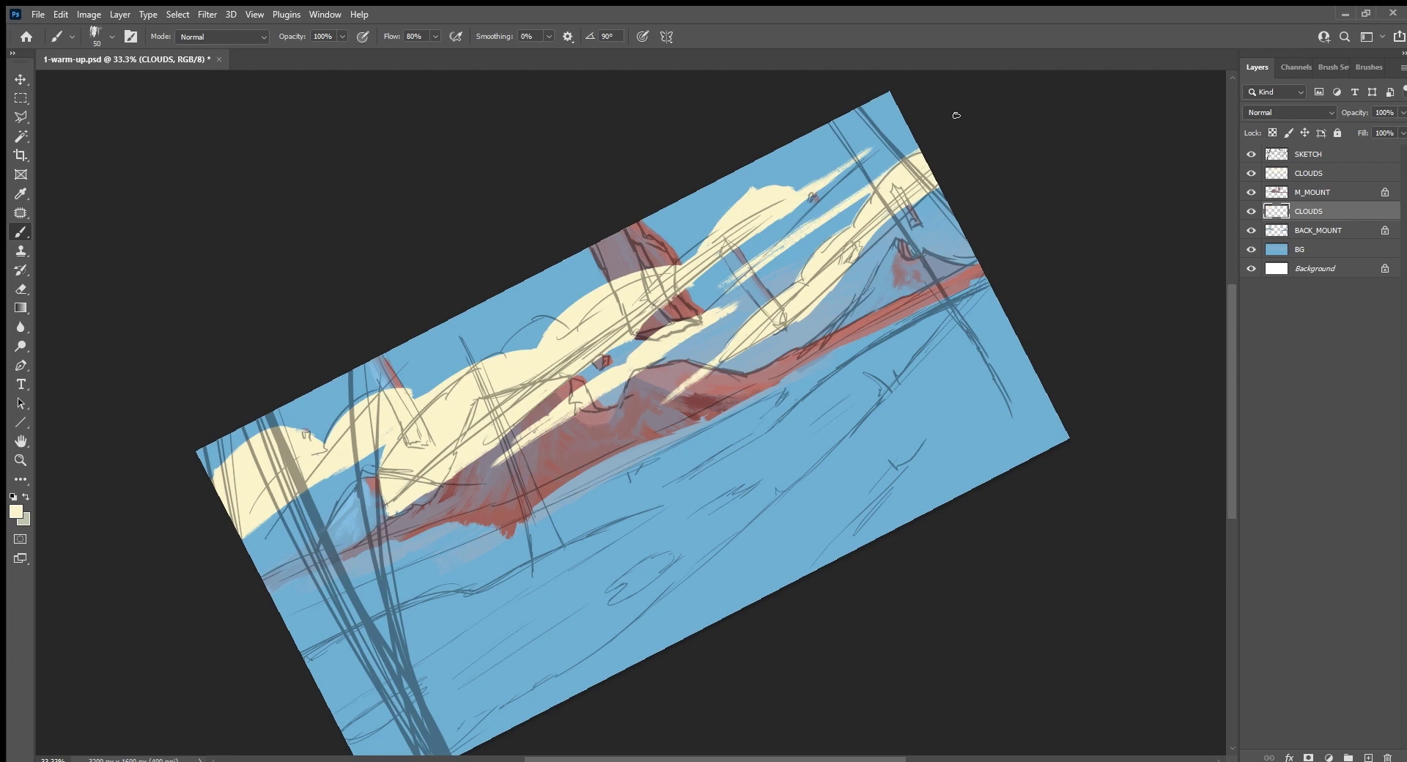
{"action": "mouse_move", "coordinate": [913, 138]}
{"action": "left_mouse_down"}
{"action": "mouse_move", "coordinate": [703, 292]}
{"action": "mouse_move", "coordinate": [751, 269]}
{"action": "left_mouse_up"}
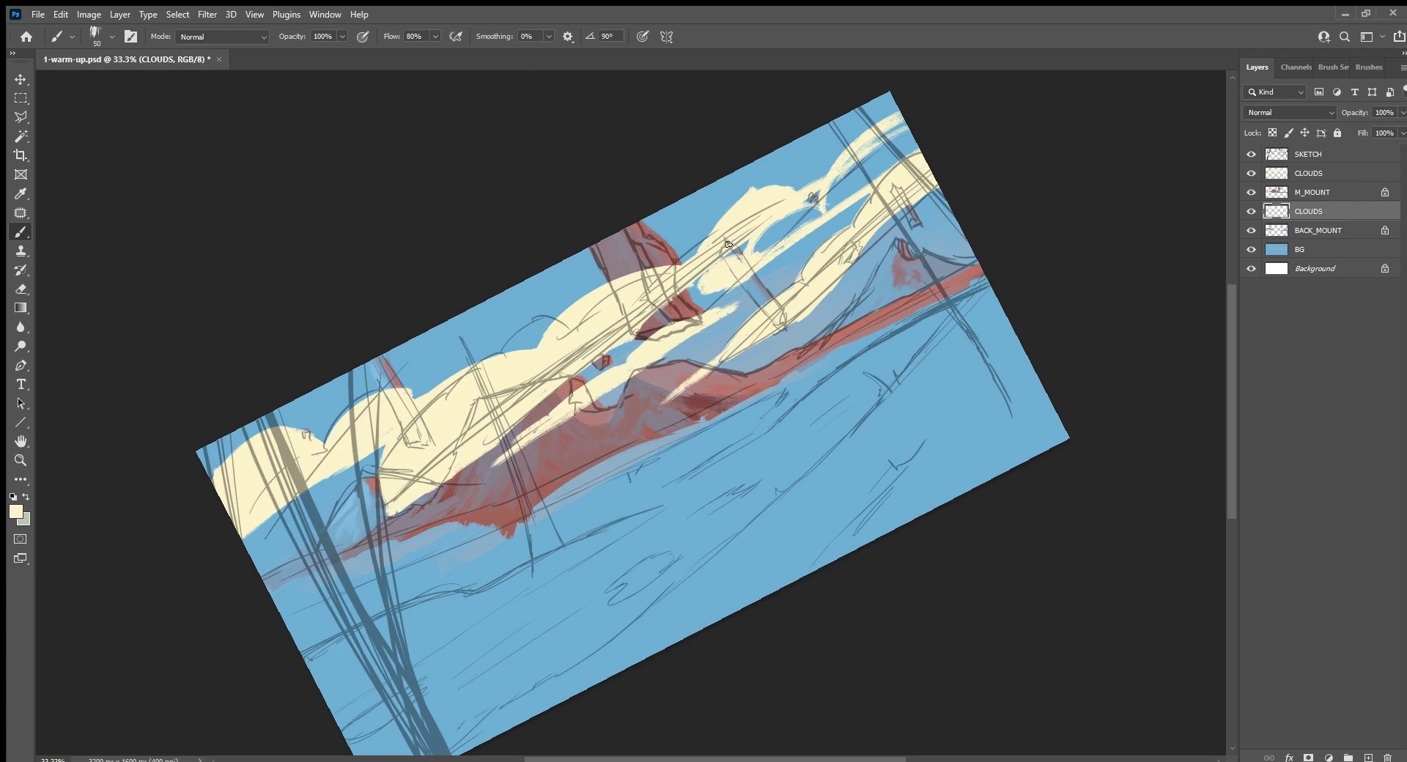
{"action": "mouse_move", "coordinate": [787, 198]}
{"action": "left_mouse_down"}
{"action": "mouse_move", "coordinate": [757, 250]}
{"action": "mouse_move", "coordinate": [806, 209]}
{"action": "left_mouse_up"}
{"action": "left_click_drag", "start_coordinate": [736, 275], "coordinate": [707, 298]}
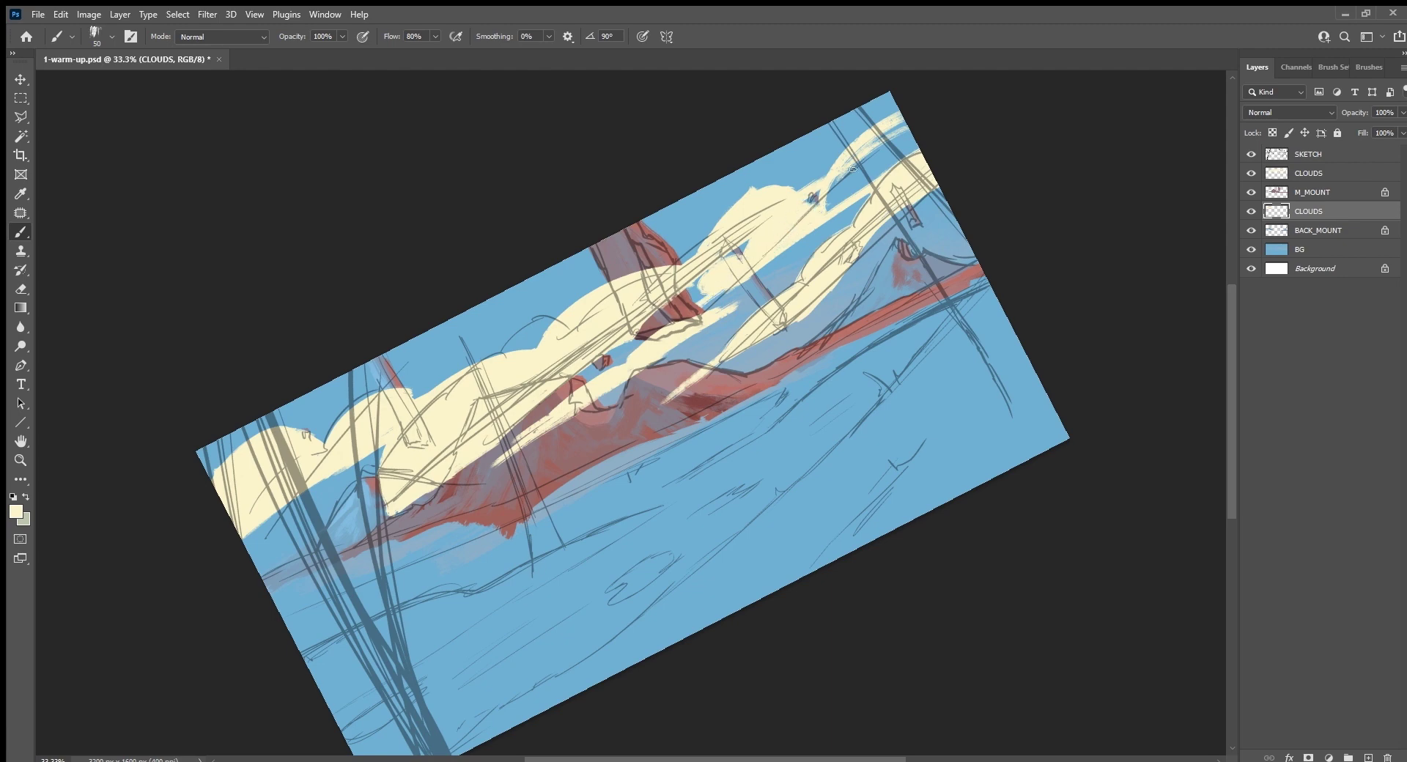
{"action": "mouse_move", "coordinate": [853, 169]}
{"action": "left_mouse_down"}
{"action": "mouse_move", "coordinate": [922, 148]}
{"action": "mouse_move", "coordinate": [835, 194]}
{"action": "mouse_move", "coordinate": [914, 130]}
{"action": "mouse_move", "coordinate": [829, 194]}
{"action": "left_mouse_up"}
{"action": "left_click_drag", "start_coordinate": [898, 117], "coordinate": [830, 176]}
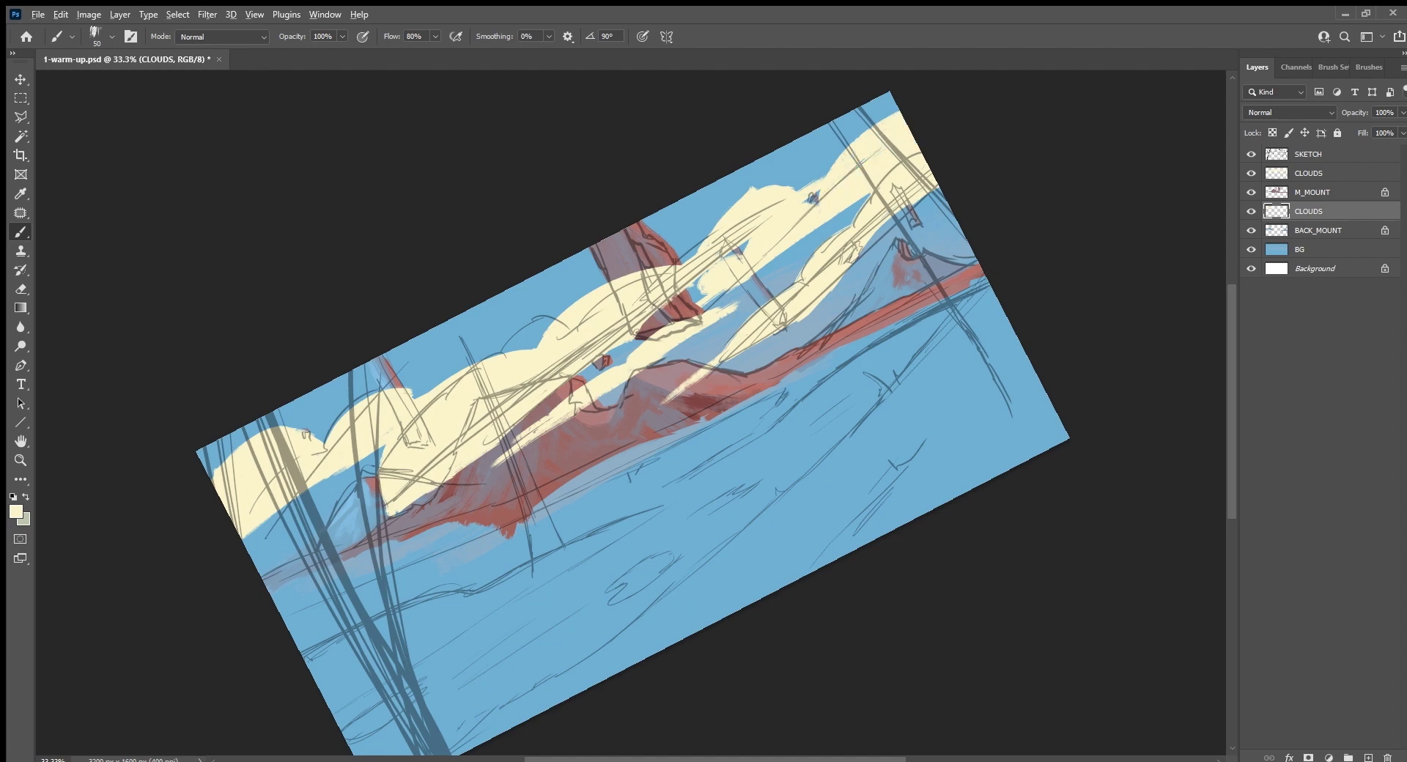
Step: Lock the layer's transparency and tint the distant clouds light blue-grey
{"action": "key", "text": "x"}
{"action": "key", "text": "slash"}
{"action": "left_click_drag", "start_coordinate": [220, 506], "coordinate": [381, 433]}
{"action": "left_click_drag", "start_coordinate": [703, 300], "coordinate": [873, 150]}
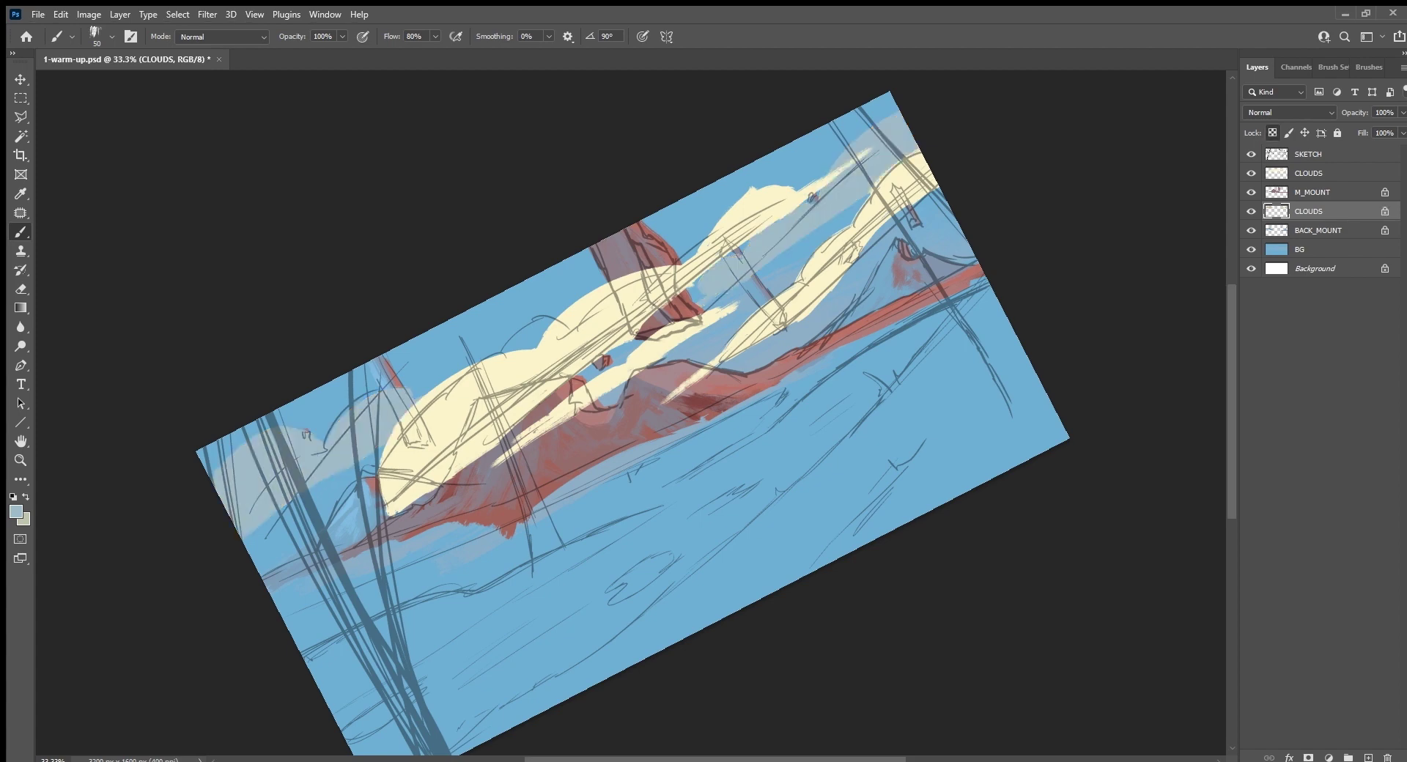
Step: Touch up the small blue-grey cloud's edges with sampled cream, then sample a grey-green tone
{"action": "left_click", "coordinate": [512, 368], "text": "alt"}
{"action": "left_click_drag", "start_coordinate": [403, 398], "coordinate": [370, 407]}
{"action": "mouse_move", "coordinate": [305, 449]}
{"action": "left_mouse_down"}
{"action": "mouse_move", "coordinate": [249, 440]}
{"action": "mouse_move", "coordinate": [210, 493]}
{"action": "mouse_move", "coordinate": [339, 439]}
{"action": "left_mouse_up"}
{"action": "left_click", "coordinate": [298, 462], "text": "alt"}
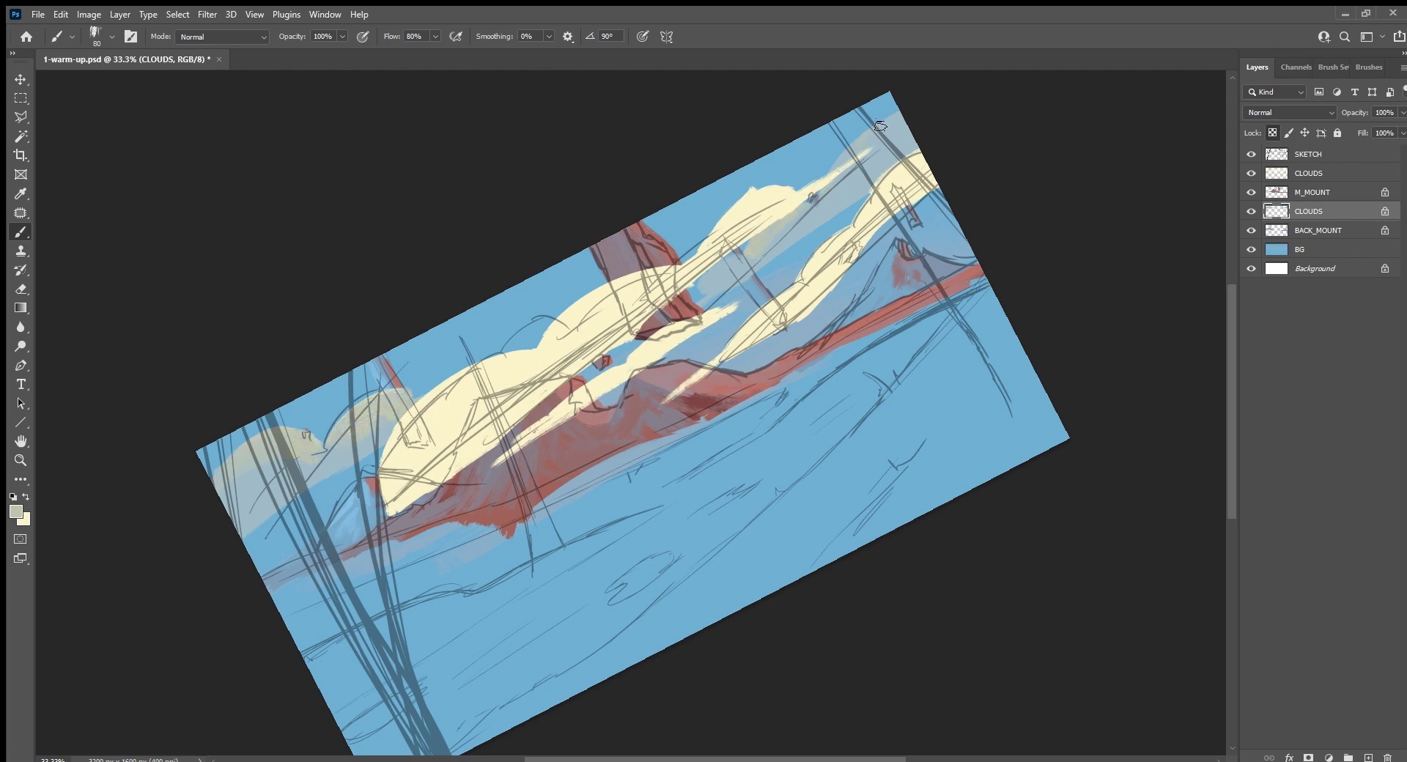
Step: Lock transparency on the upper CLOUDS layer and hide the SKETCH layer
{"action": "left_click", "coordinate": [1342, 176]}
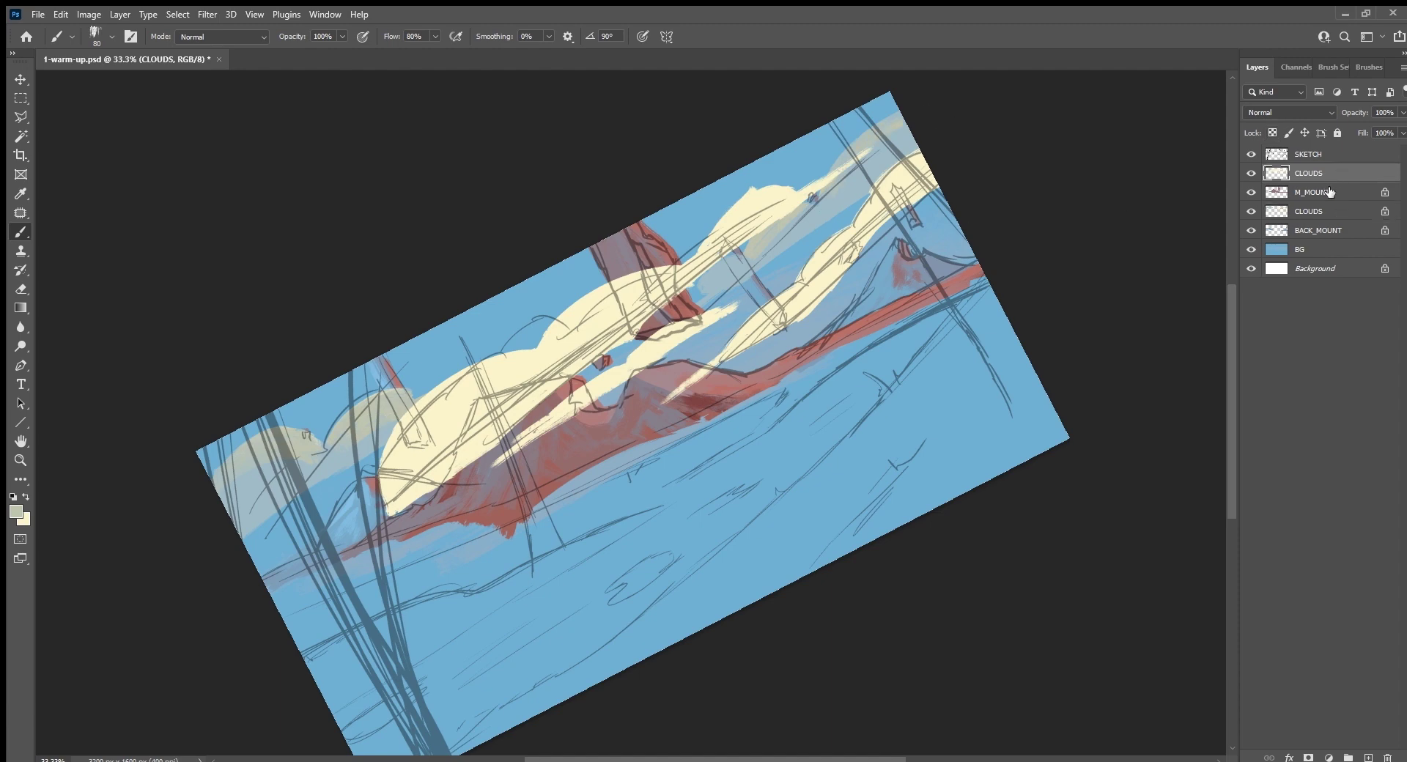
{"action": "key", "text": "slash"}
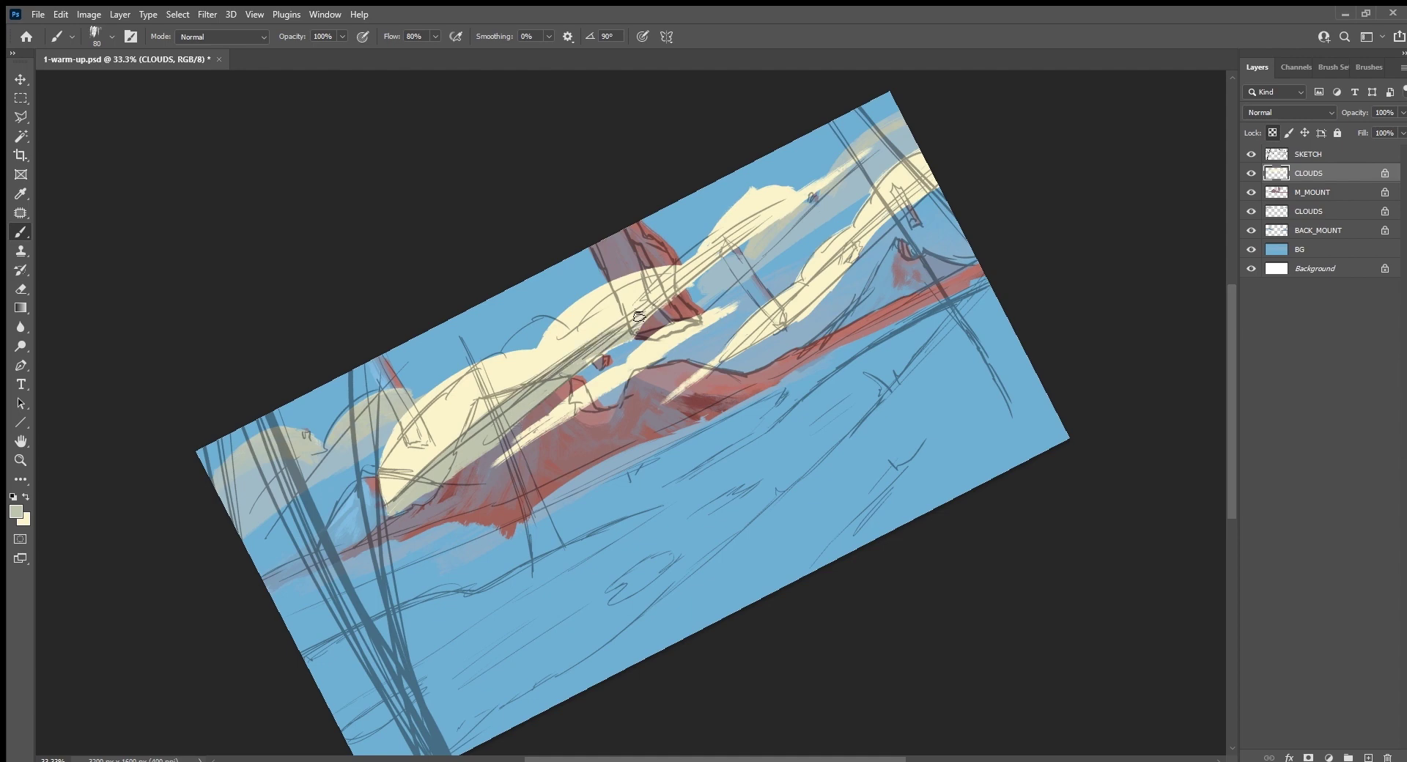
{"action": "left_click", "coordinate": [1251, 154]}
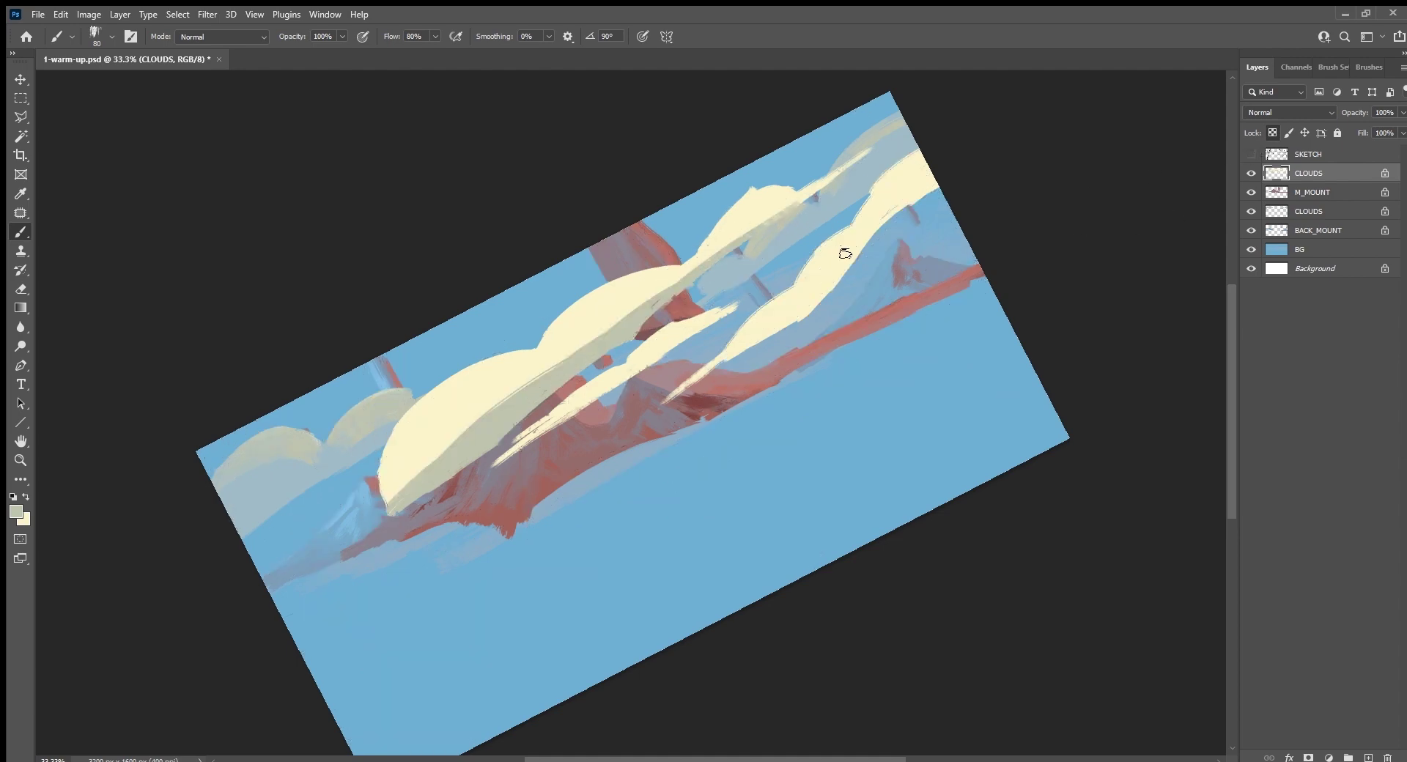
Step: With transparency unlocked and a smaller brush, reshape the cloud edges with cream strokes
{"action": "key", "text": "slash"}
{"action": "key", "text": "bracketleft"}
{"action": "key", "text": "x"}
{"action": "left_click", "coordinate": [731, 223], "text": "alt"}
{"action": "mouse_move", "coordinate": [804, 189]}
{"action": "left_mouse_down"}
{"action": "mouse_move", "coordinate": [732, 197]}
{"action": "mouse_move", "coordinate": [810, 185]}
{"action": "left_mouse_up"}
{"action": "key", "text": "ctrl+z"}
{"action": "left_click_drag", "start_coordinate": [667, 291], "coordinate": [635, 320]}
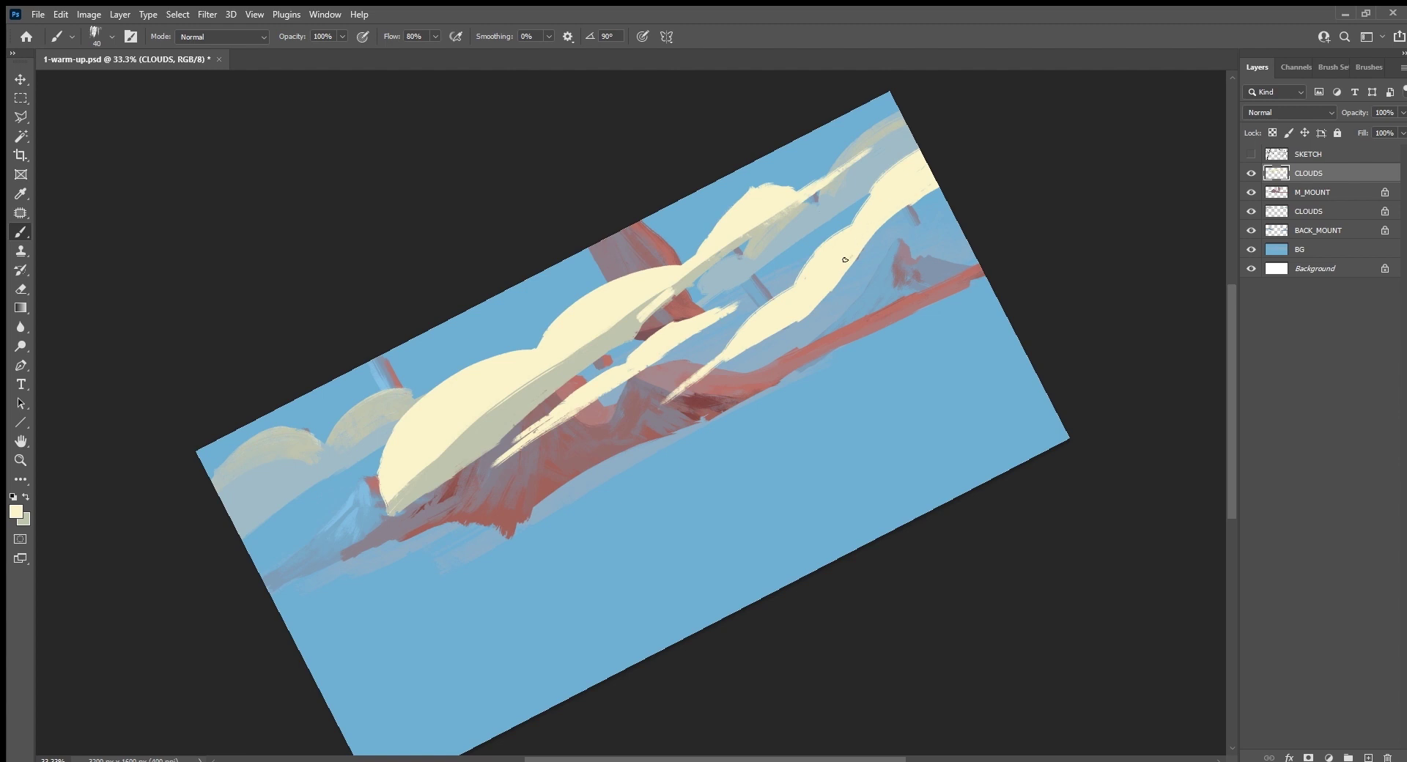
{"action": "left_click_drag", "start_coordinate": [872, 240], "coordinate": [898, 212]}
{"action": "left_click_drag", "start_coordinate": [788, 279], "coordinate": [649, 342]}
{"action": "left_click_drag", "start_coordinate": [736, 300], "coordinate": [782, 277]}
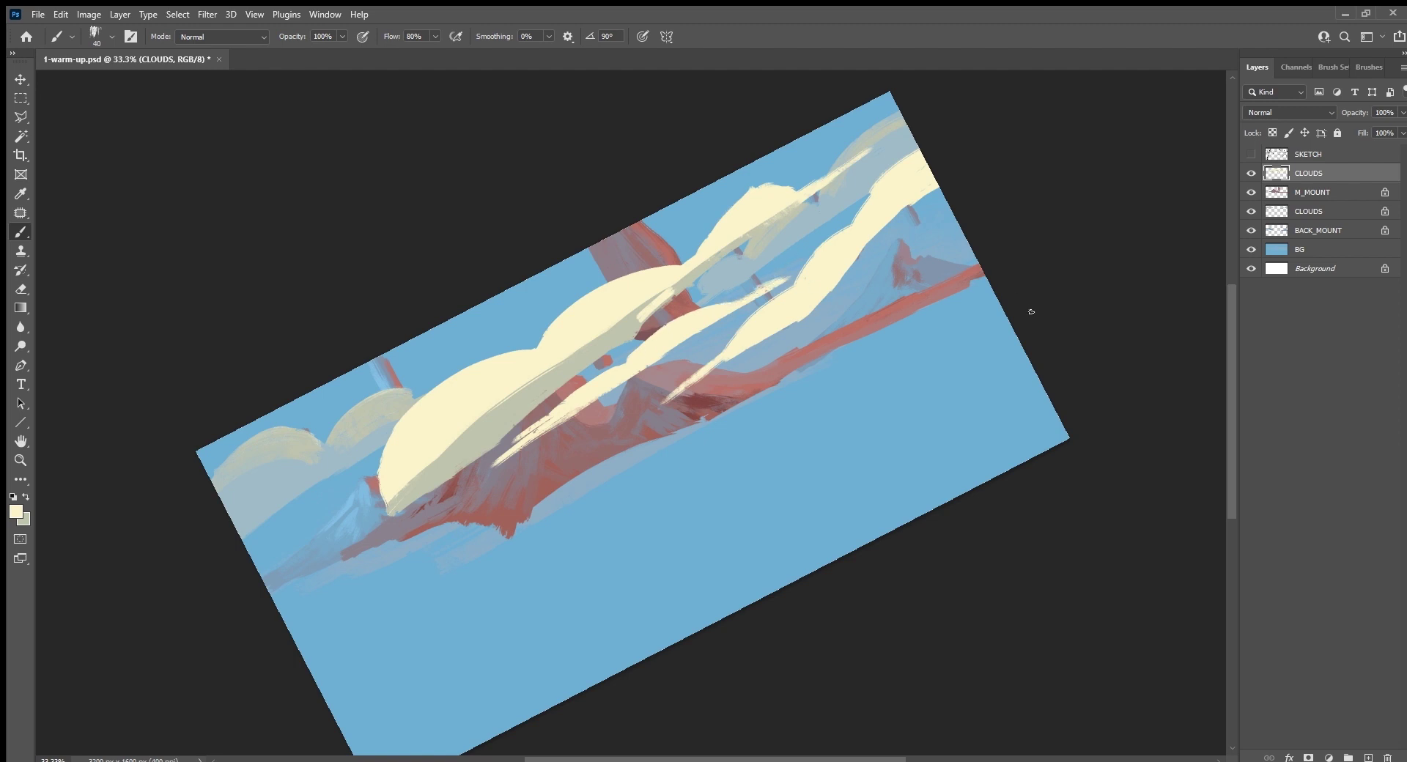
Step: Lock transparency and shade the large cloud's lower edge grey-green, re-brightening parts in cream
{"action": "key", "text": "x"}
{"action": "key", "text": "slash"}
{"action": "left_click_drag", "start_coordinate": [674, 306], "coordinate": [689, 273]}
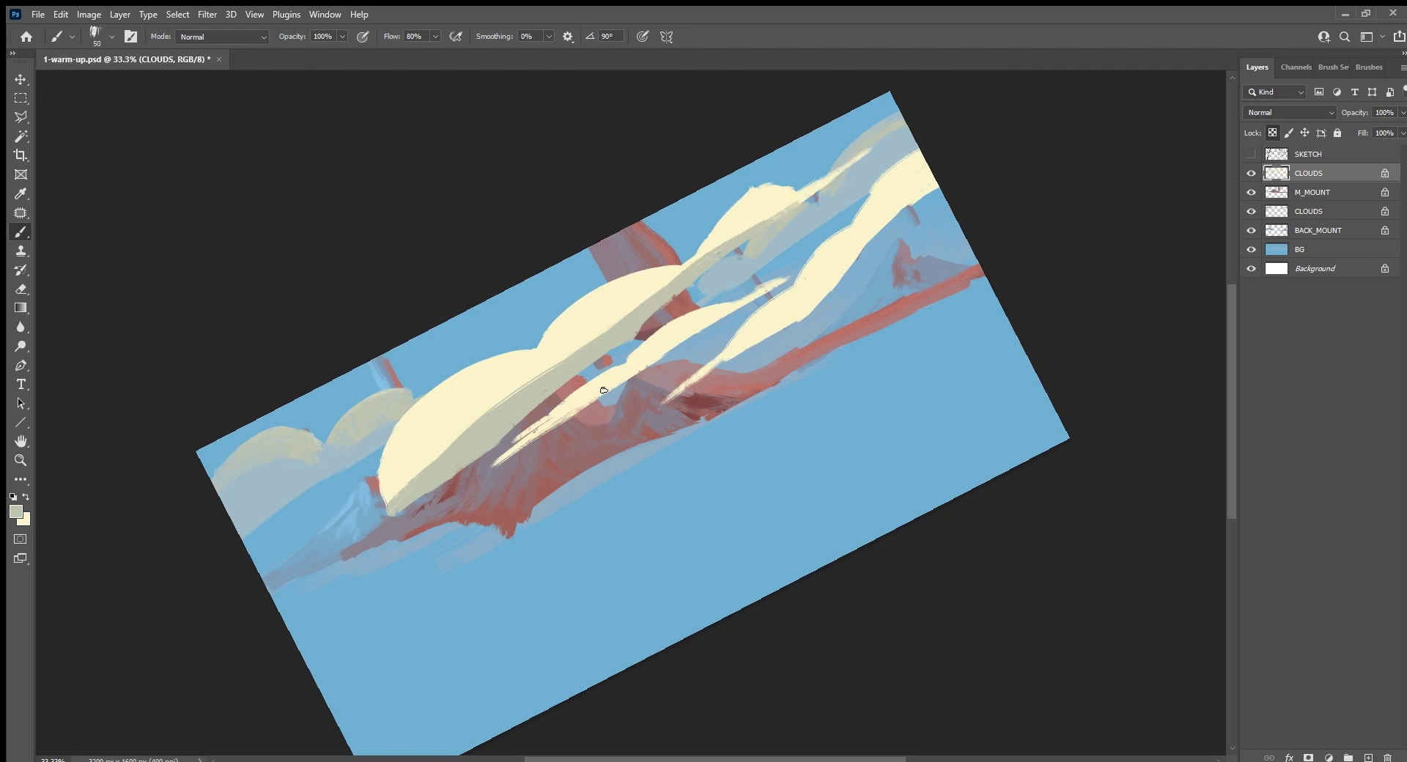
{"action": "left_click_drag", "start_coordinate": [548, 372], "coordinate": [453, 442]}
{"action": "key", "text": "x"}
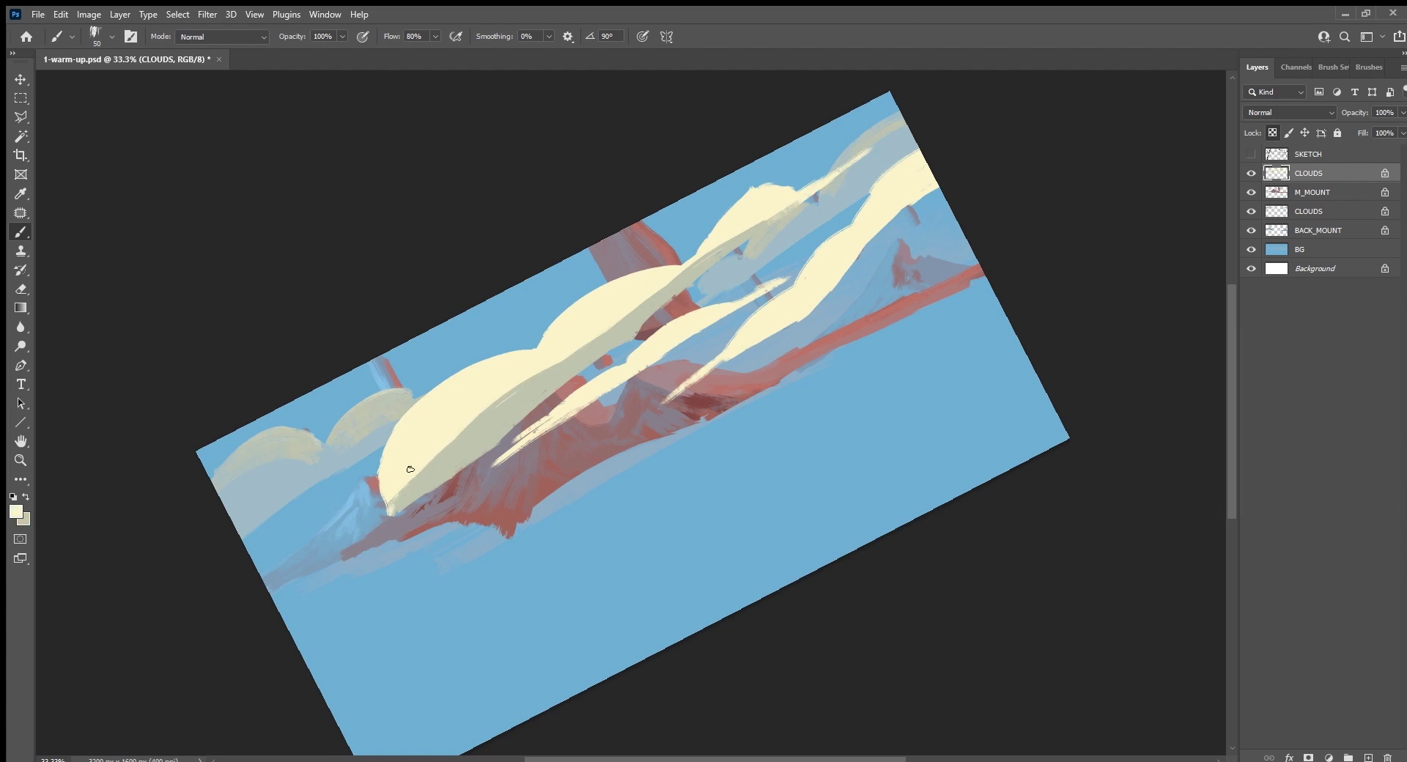
{"action": "left_click_drag", "start_coordinate": [423, 460], "coordinate": [388, 507]}
{"action": "left_click_drag", "start_coordinate": [471, 418], "coordinate": [664, 291]}
{"action": "key", "text": "x"}
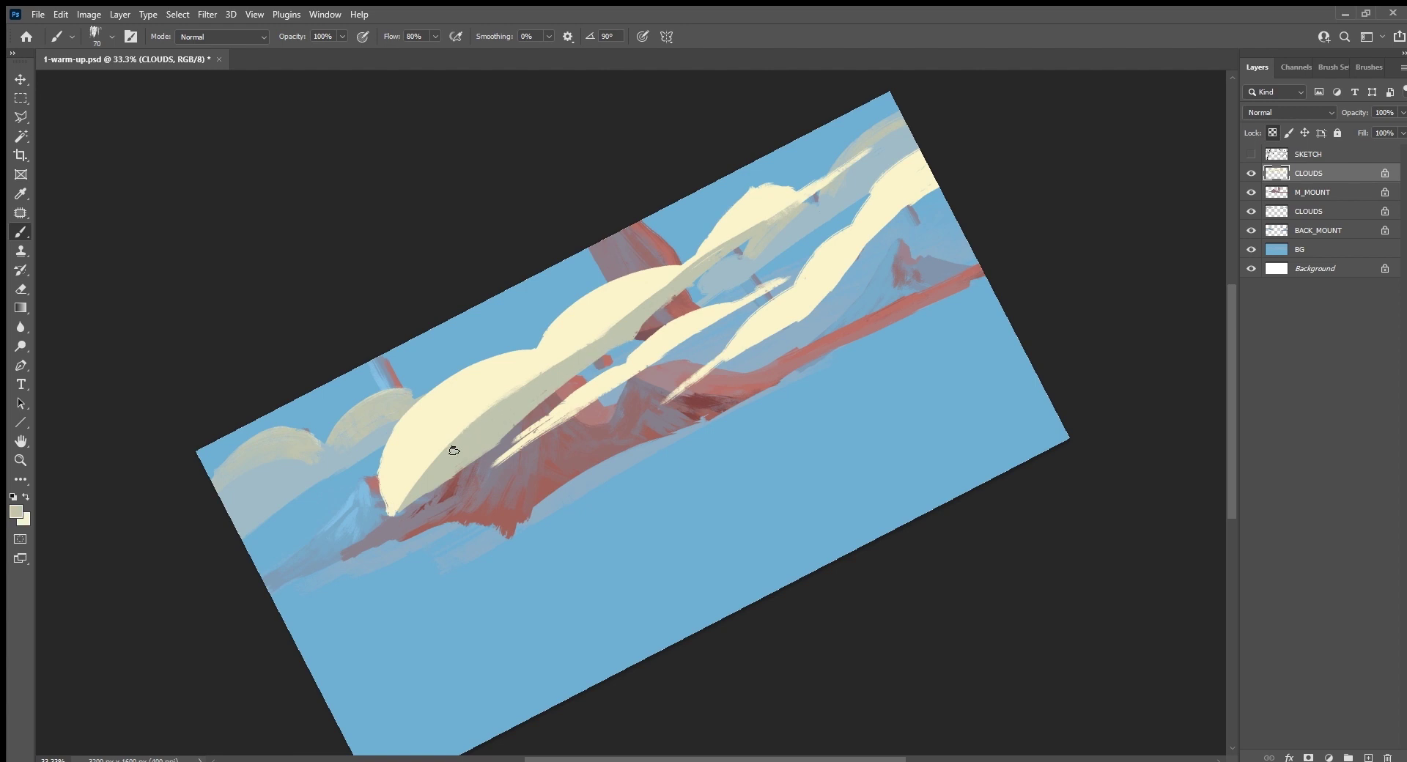
{"action": "key", "text": "x"}
{"action": "left_click_drag", "start_coordinate": [770, 222], "coordinate": [674, 267]}
Step: Shade the lower edges of the upper, right and middle clouds grey-green
{"action": "key", "text": "x"}
{"action": "left_click_drag", "start_coordinate": [869, 157], "coordinate": [726, 242]}
{"action": "key", "text": "x"}
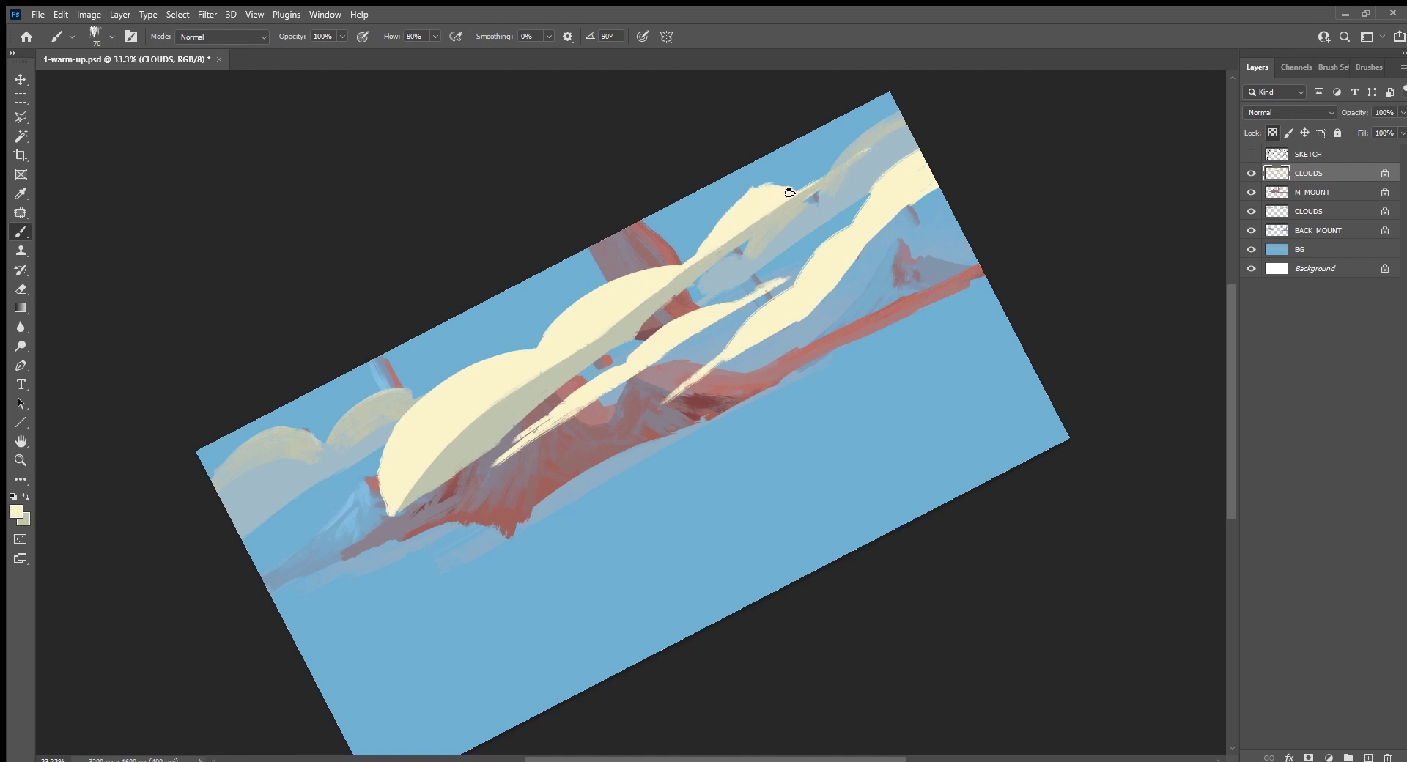
{"action": "key", "text": "x"}
{"action": "left_click_drag", "start_coordinate": [938, 187], "coordinate": [843, 269]}
{"action": "mouse_move", "coordinate": [885, 216]}
{"action": "left_mouse_down"}
{"action": "mouse_move", "coordinate": [810, 314]}
{"action": "mouse_move", "coordinate": [824, 303]}
{"action": "mouse_move", "coordinate": [693, 385]}
{"action": "left_mouse_up"}
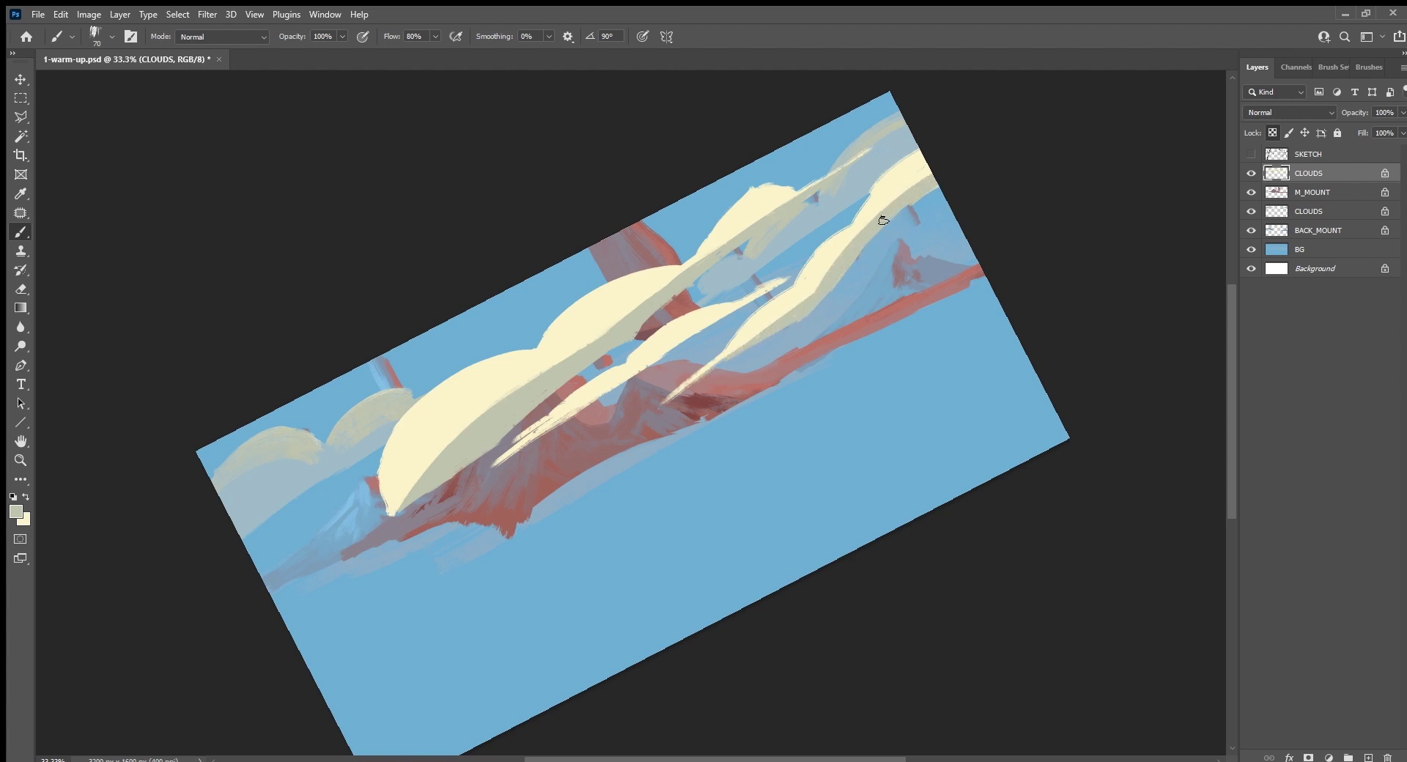
{"action": "left_click_drag", "start_coordinate": [938, 173], "coordinate": [841, 270]}
{"action": "left_click_drag", "start_coordinate": [921, 179], "coordinate": [873, 216]}
{"action": "left_click_drag", "start_coordinate": [777, 291], "coordinate": [620, 385]}
{"action": "left_click_drag", "start_coordinate": [699, 344], "coordinate": [546, 431]}
{"action": "left_click_drag", "start_coordinate": [725, 319], "coordinate": [600, 398]}
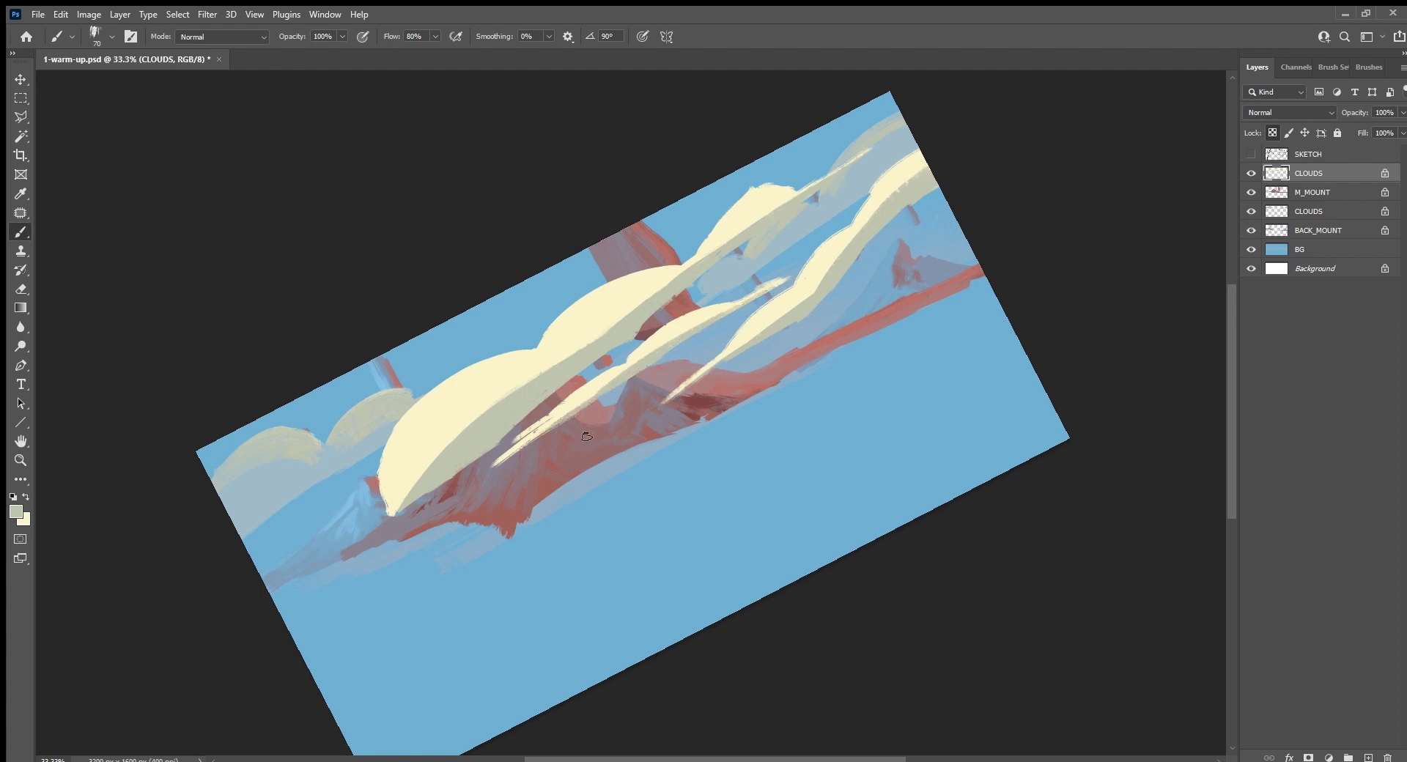
Step: On the lower CLOUDS layer, brighten the small left cloud's top in cream
{"action": "left_click", "coordinate": [1354, 215]}
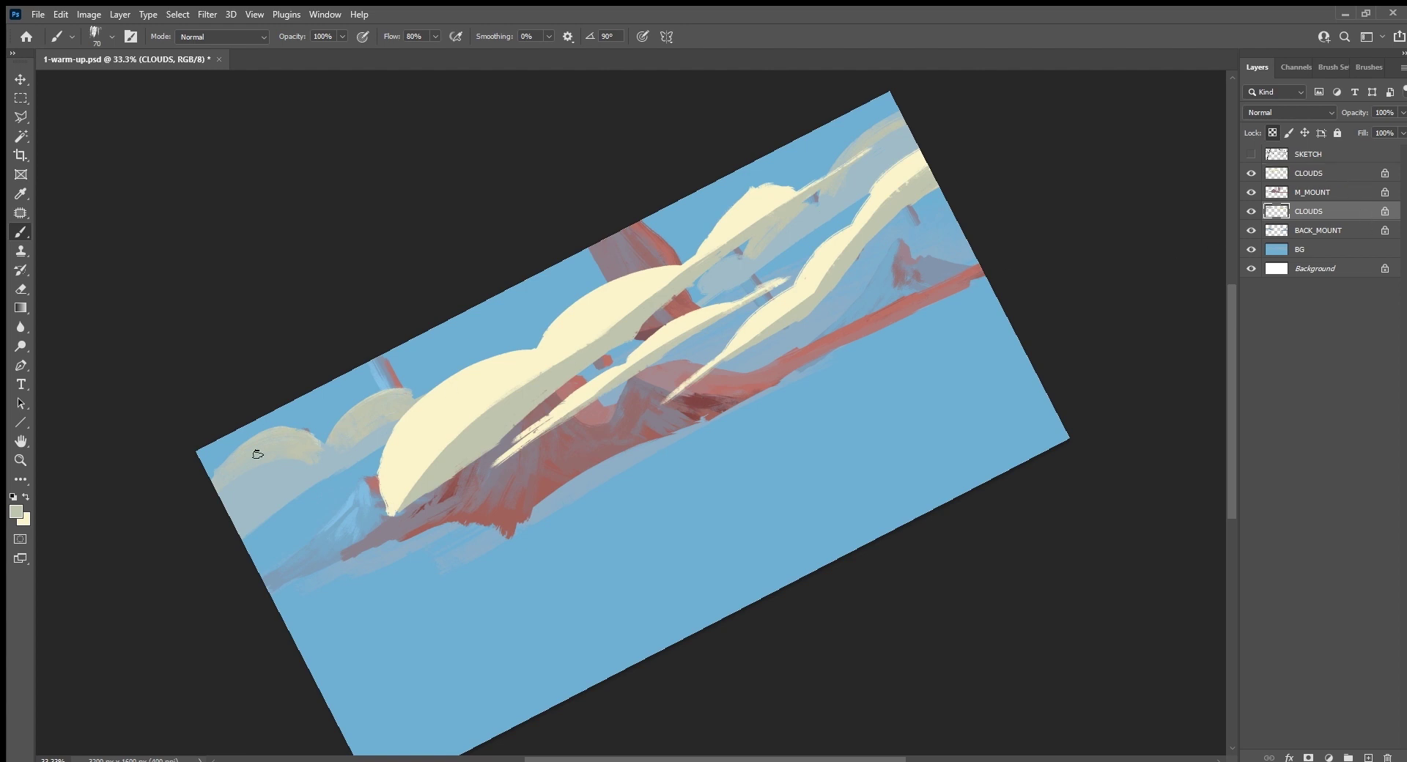
{"action": "key", "text": "i"}
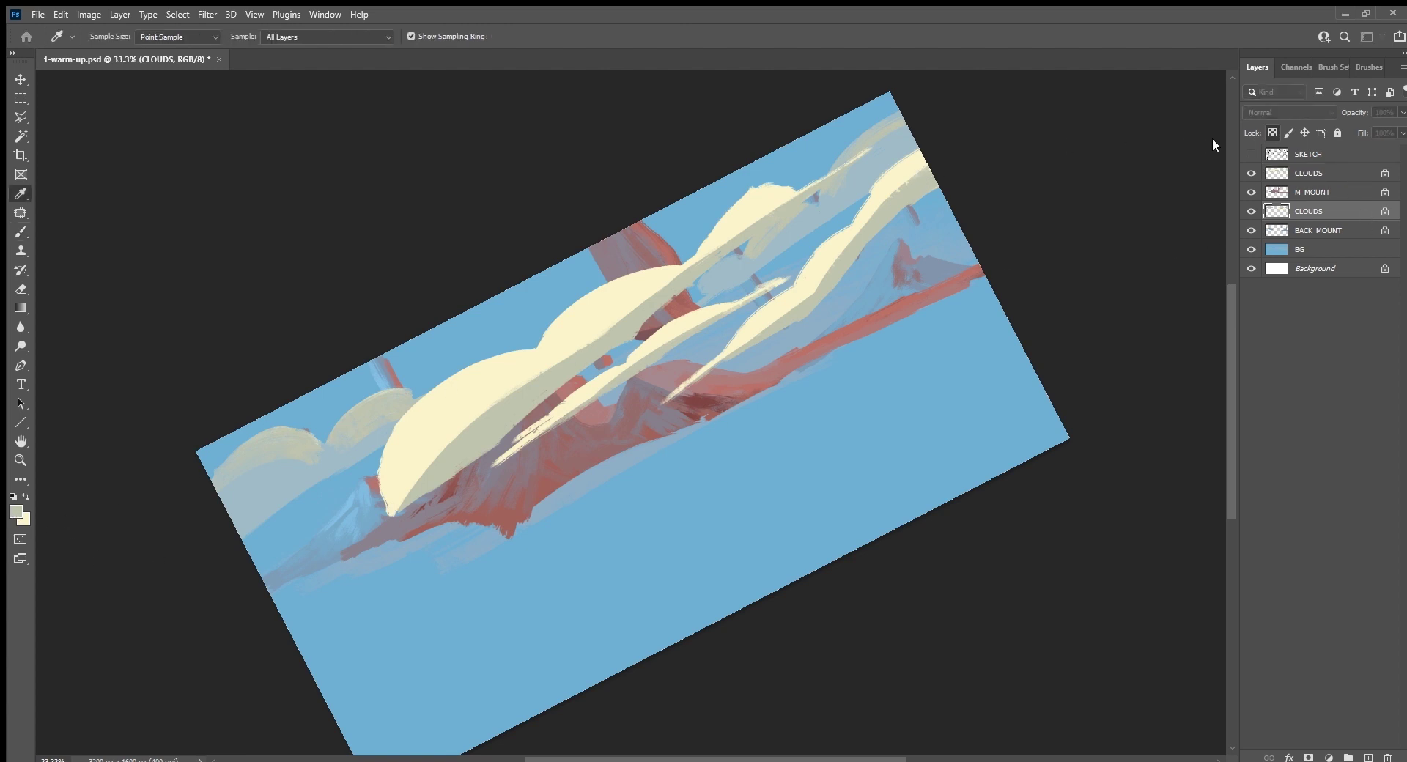
{"action": "key", "text": "b"}
{"action": "mouse_move", "coordinate": [405, 395]}
{"action": "left_mouse_down"}
{"action": "mouse_move", "coordinate": [336, 430]}
{"action": "mouse_move", "coordinate": [390, 401]}
{"action": "mouse_move", "coordinate": [439, 401]}
{"action": "left_mouse_up"}
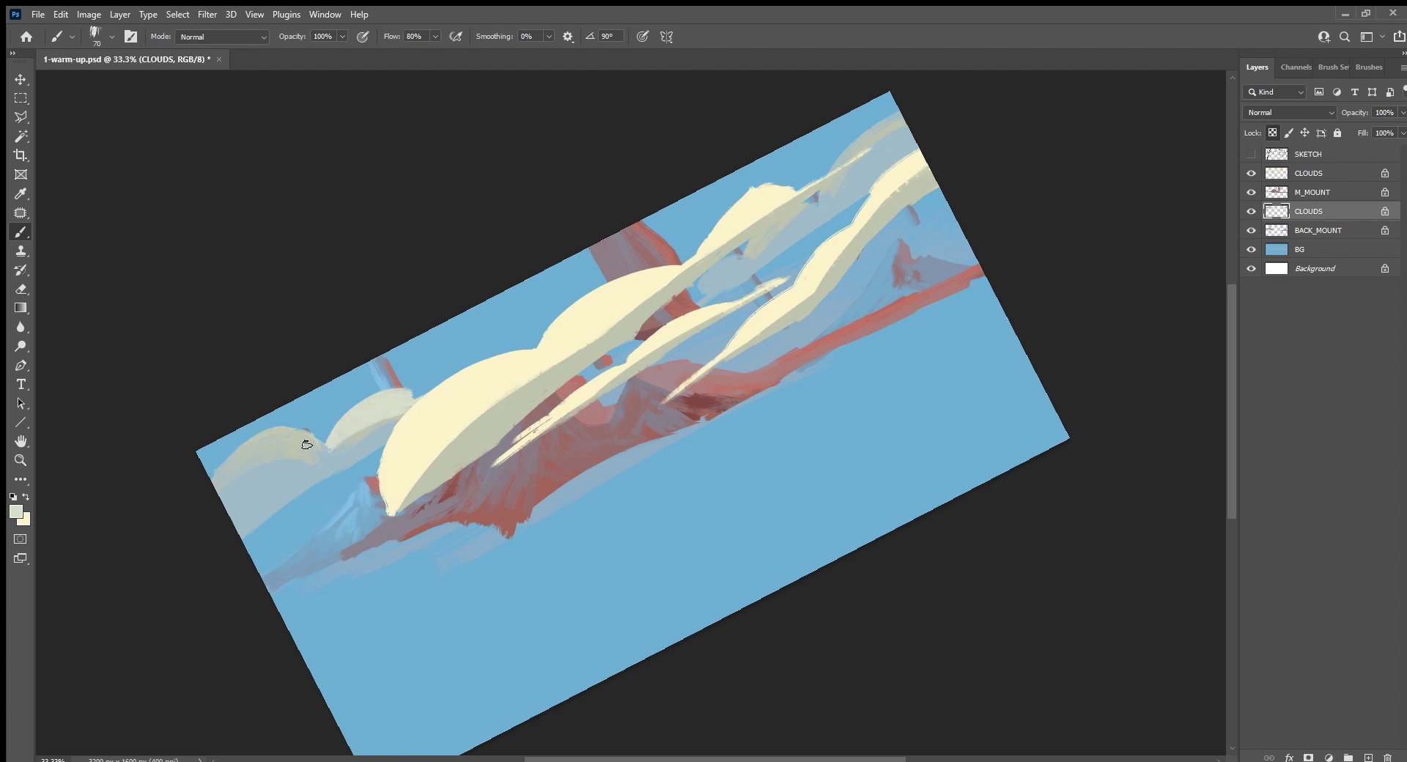
{"action": "mouse_move", "coordinate": [285, 436]}
{"action": "left_mouse_down"}
{"action": "mouse_move", "coordinate": [234, 455]}
{"action": "mouse_move", "coordinate": [276, 447]}
{"action": "mouse_move", "coordinate": [229, 466]}
{"action": "mouse_move", "coordinate": [217, 500]}
{"action": "mouse_move", "coordinate": [302, 482]}
{"action": "mouse_move", "coordinate": [229, 497]}
{"action": "left_mouse_up"}
Step: Add pale blue-grey strokes over the upper-right clouds, sample lighter tones, and save the painting
{"action": "left_click", "coordinate": [323, 465], "text": "alt"}
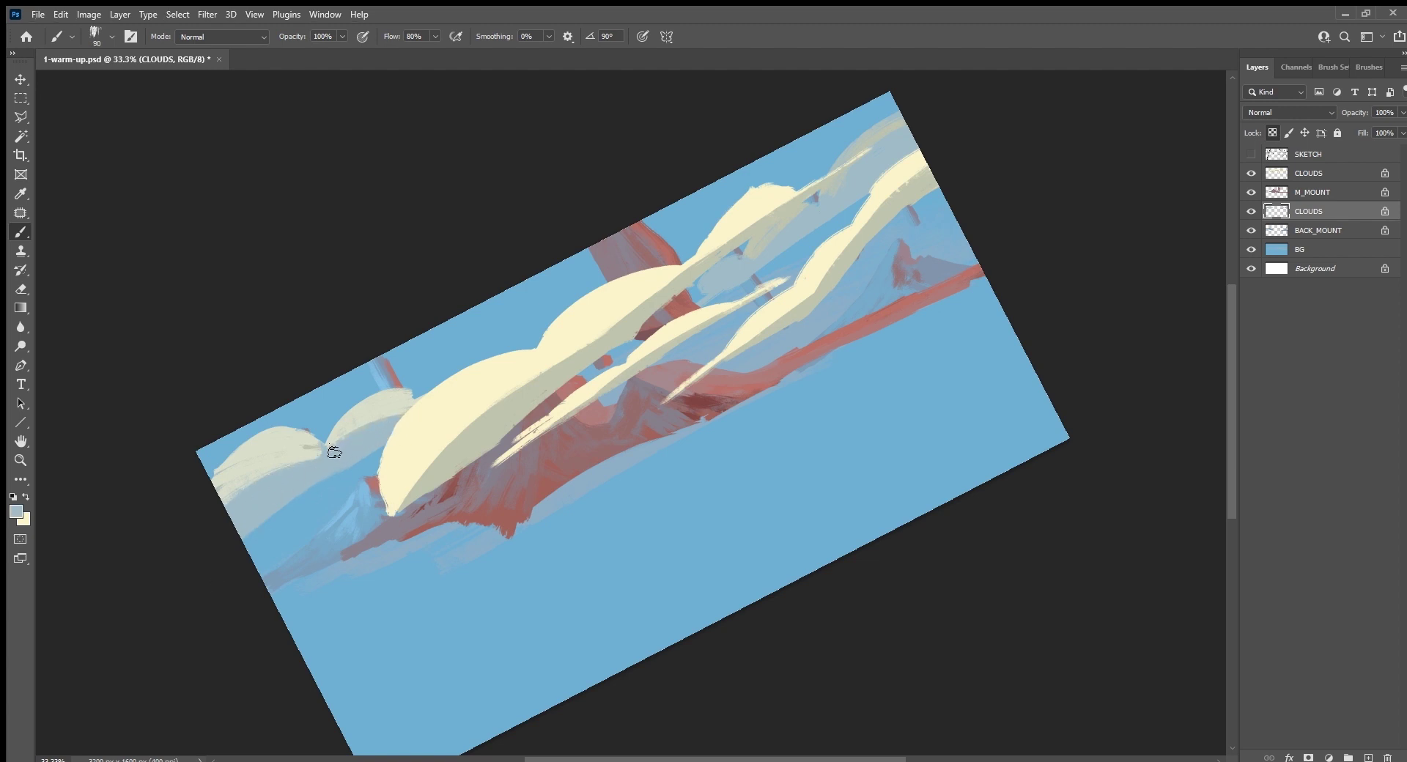
{"action": "key", "text": "x"}
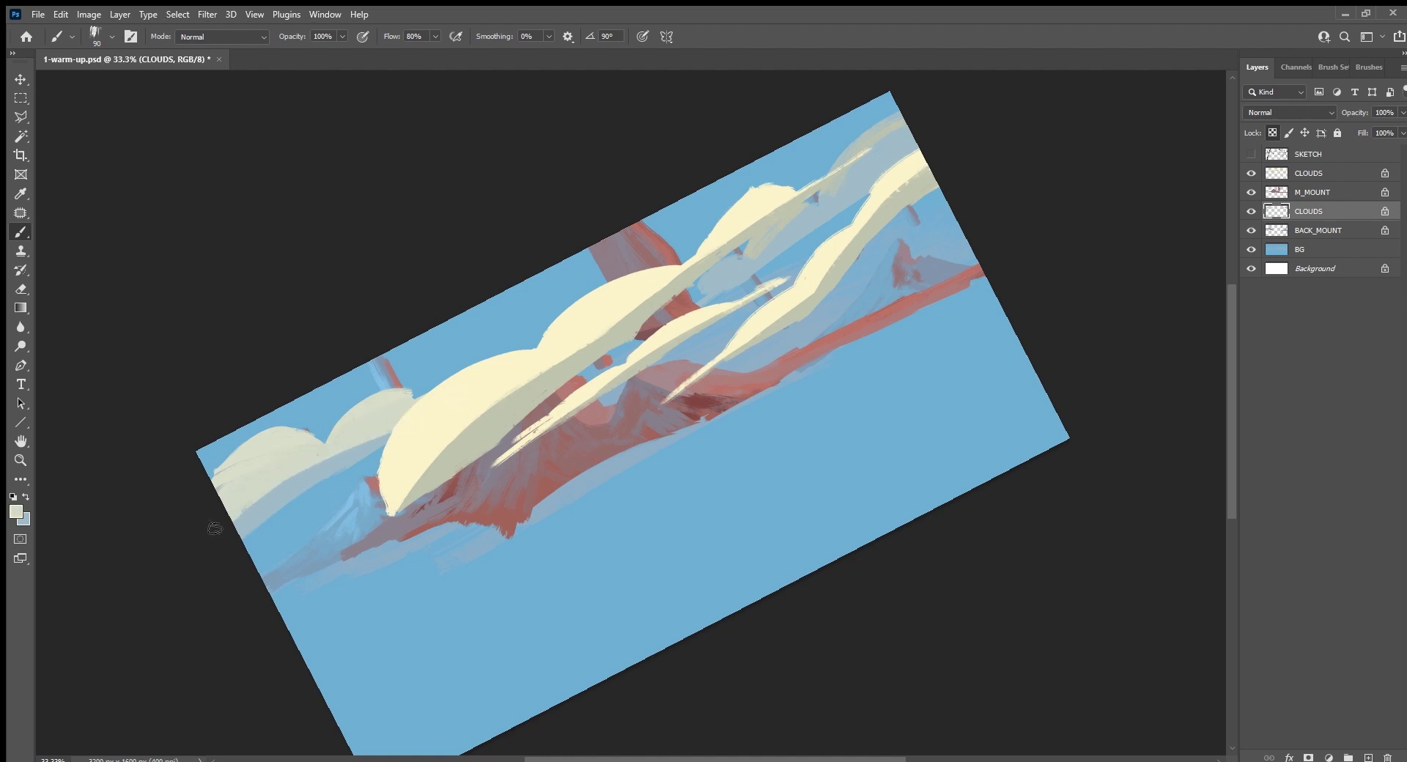
{"action": "key", "text": "x"}
{"action": "key", "text": "x"}
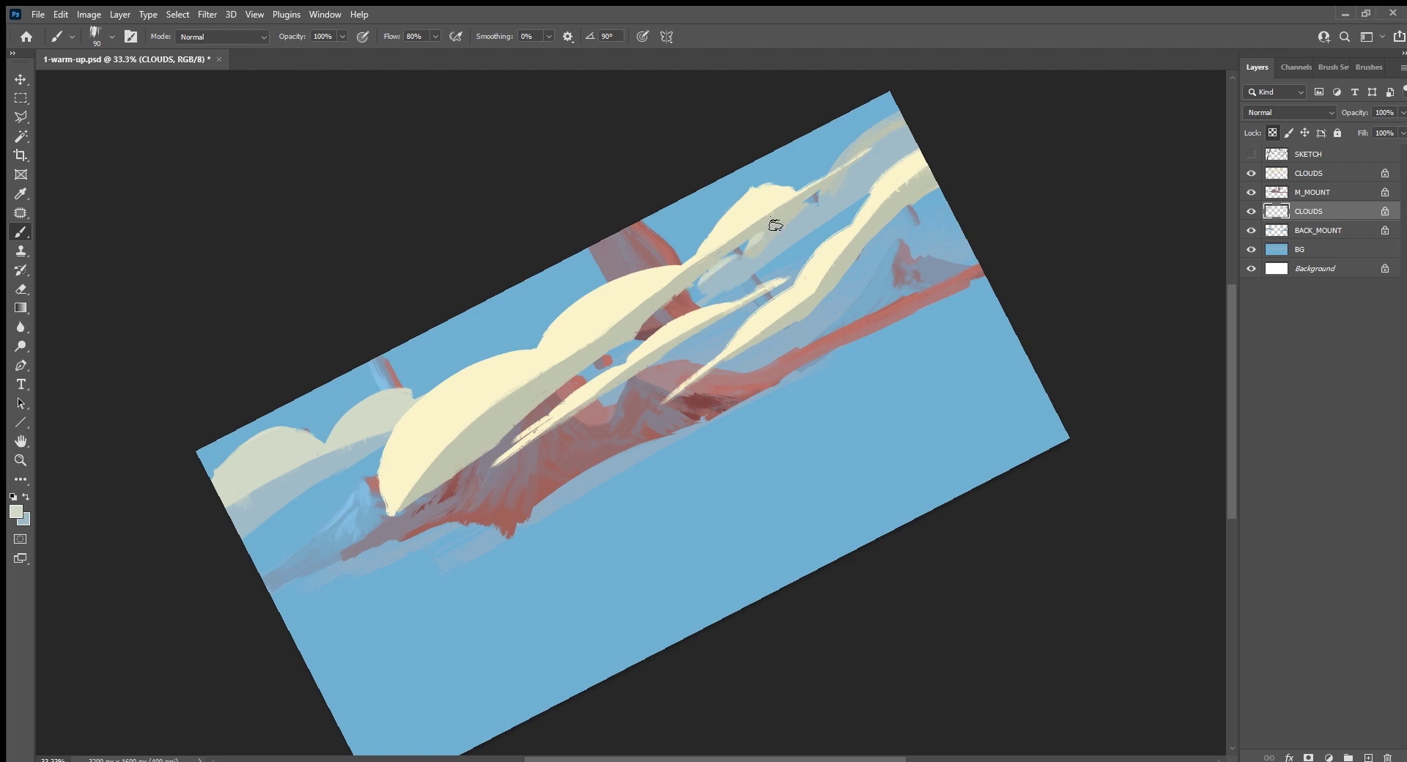
{"action": "left_click_drag", "start_coordinate": [703, 288], "coordinate": [733, 270]}
{"action": "left_click_drag", "start_coordinate": [895, 132], "coordinate": [799, 220]}
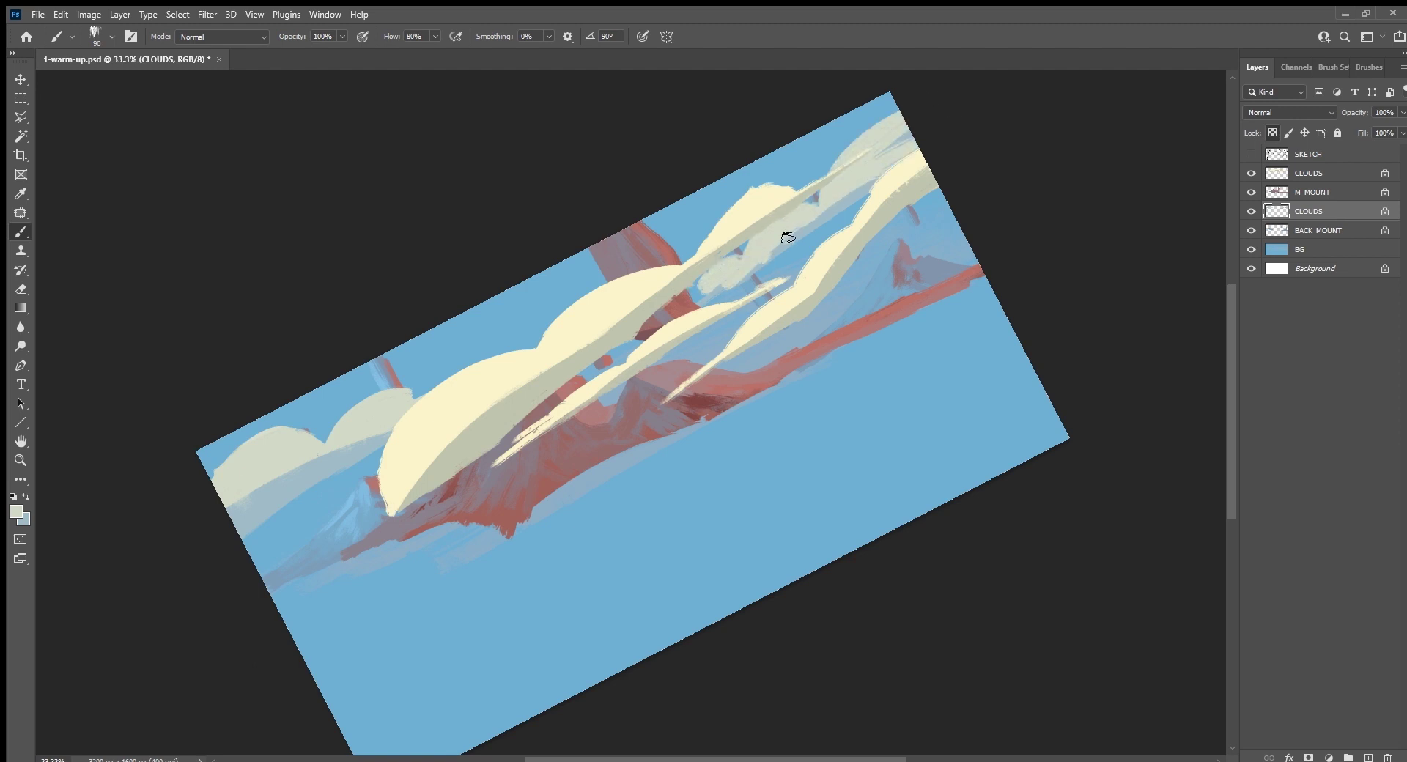
{"action": "left_click_drag", "start_coordinate": [880, 176], "coordinate": [758, 261]}
{"action": "left_click", "coordinate": [902, 173], "text": "alt"}
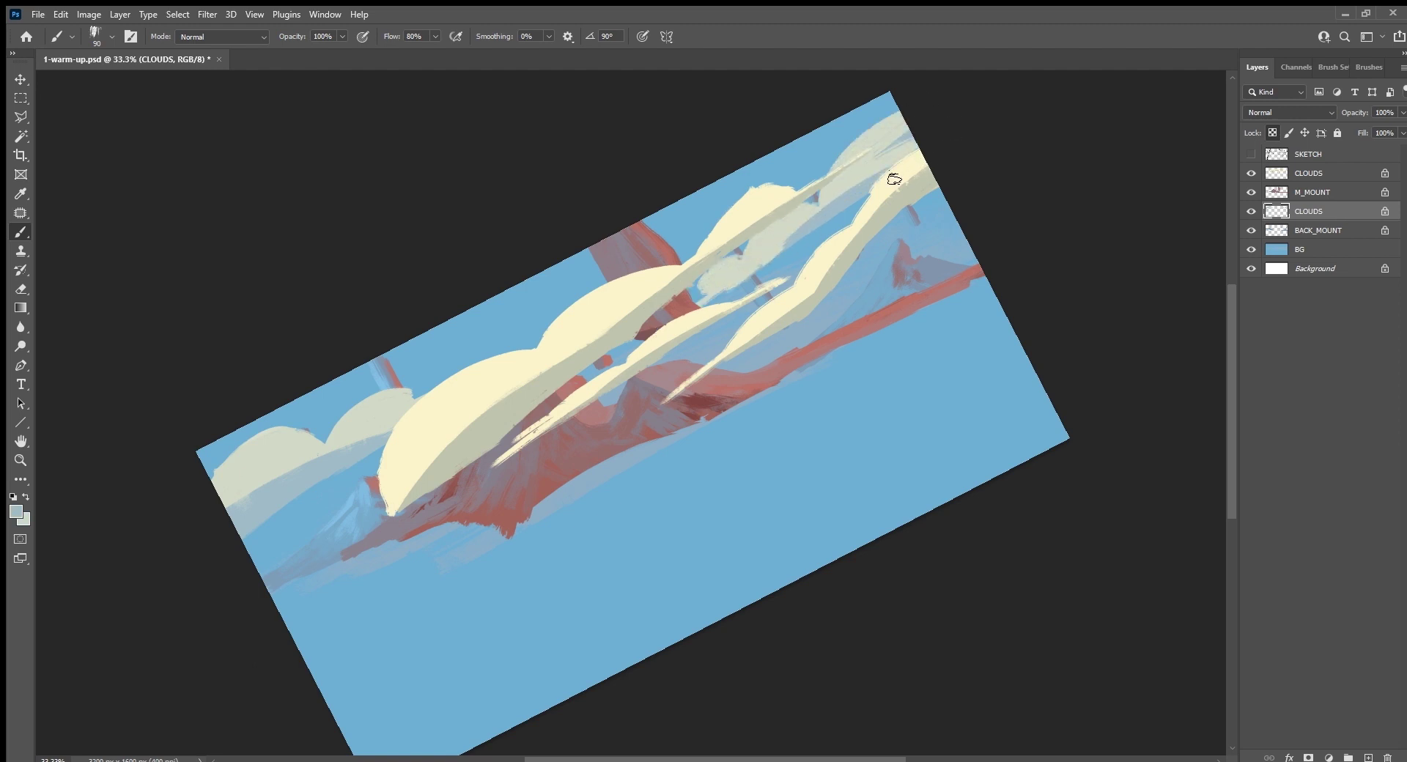
{"action": "left_click", "coordinate": [773, 258], "text": "alt"}
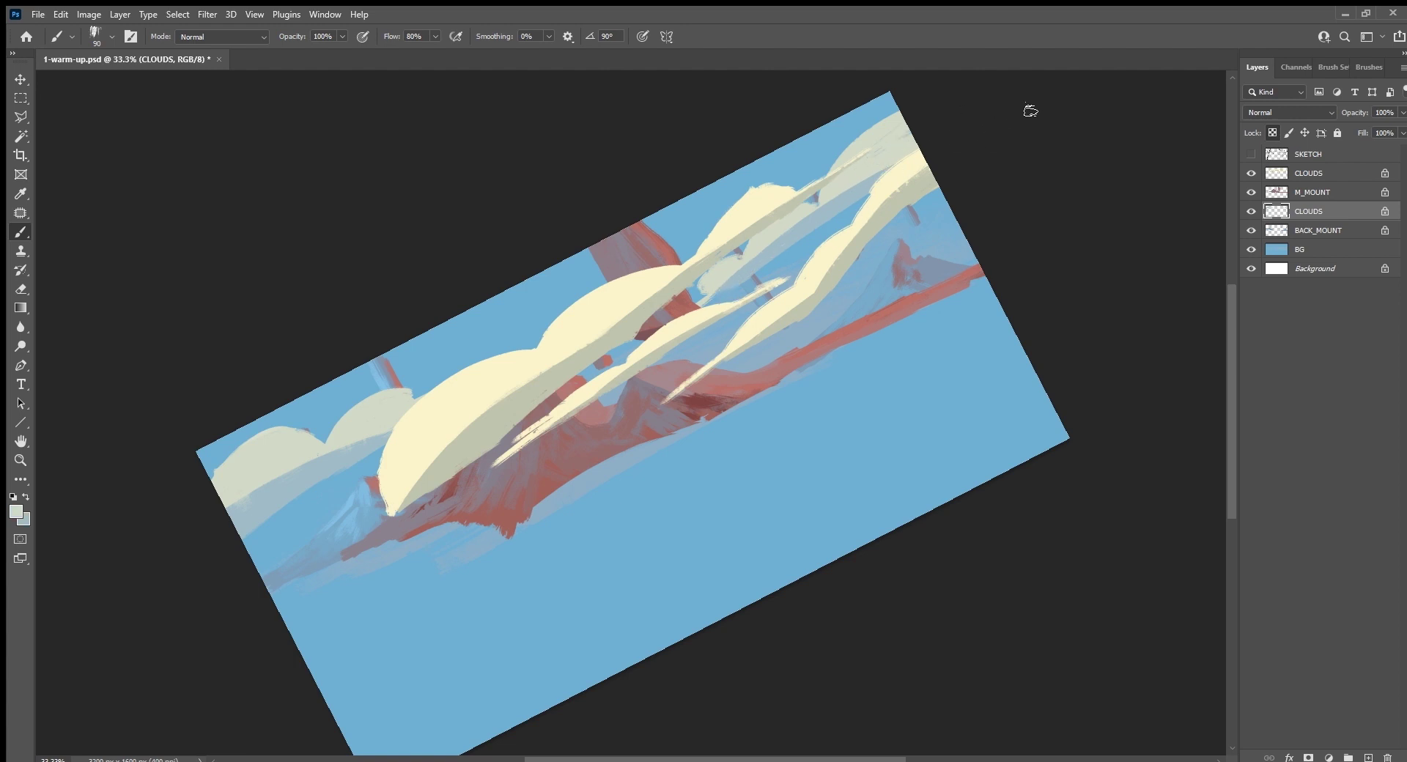
{"action": "key", "text": "ctrl+s"}
{"action": "left_click", "coordinate": [1348, 176]}
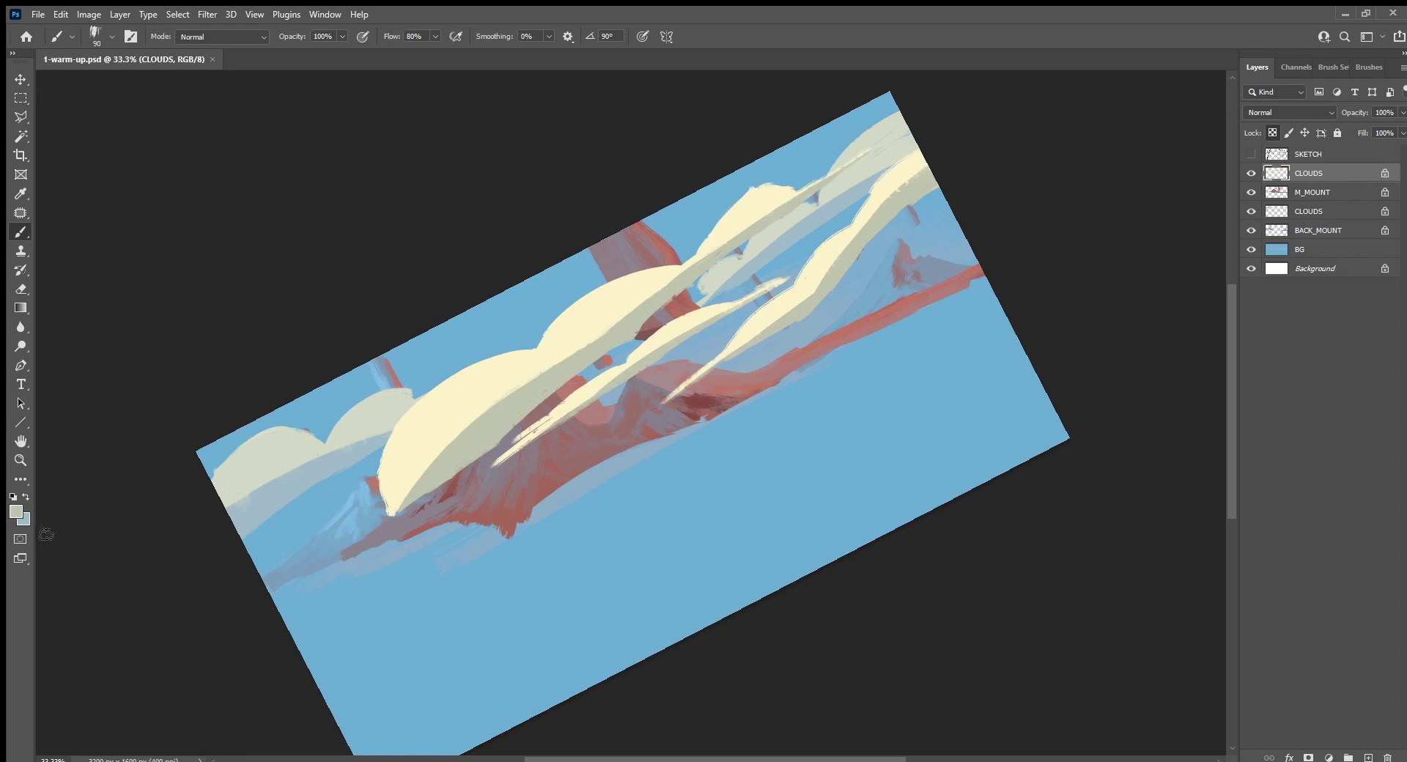
Step: Add another stroke on the upper-right clouds and save the painting
{"action": "key", "text": "i"}
{"action": "key", "text": "b"}
{"action": "left_click_drag", "start_coordinate": [860, 164], "coordinate": [791, 217]}
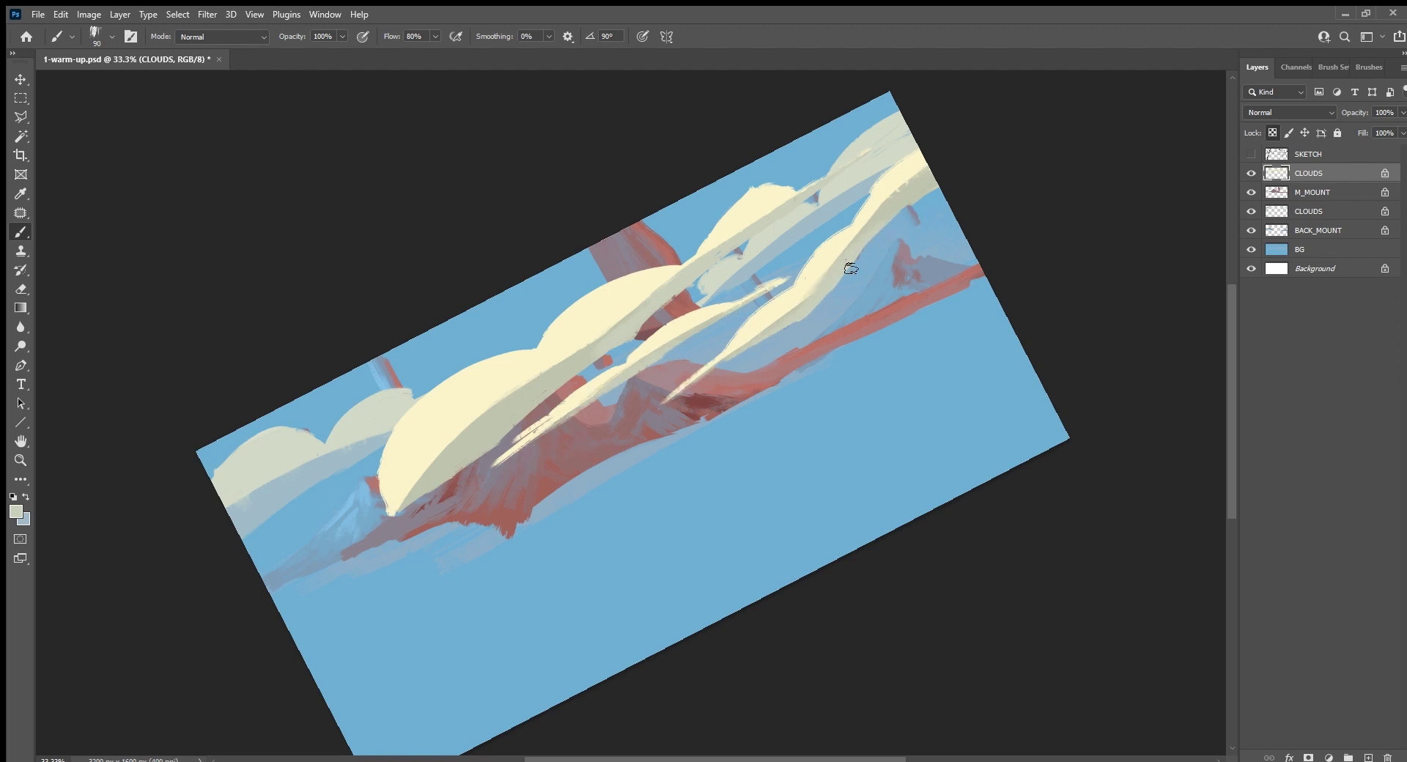
{"action": "key", "text": "ctrl+s"}
Step: Unlock transparency, extend the large cloud's lower-left tip in cream, and shade its underside grey-green
{"action": "key", "text": "slash"}
{"action": "left_click", "coordinate": [405, 499], "text": "alt"}
{"action": "mouse_move", "coordinate": [379, 525]}
{"action": "left_mouse_down"}
{"action": "mouse_move", "coordinate": [361, 534]}
{"action": "mouse_move", "coordinate": [403, 472]}
{"action": "mouse_move", "coordinate": [355, 497]}
{"action": "mouse_move", "coordinate": [341, 546]}
{"action": "mouse_move", "coordinate": [374, 511]}
{"action": "left_mouse_up"}
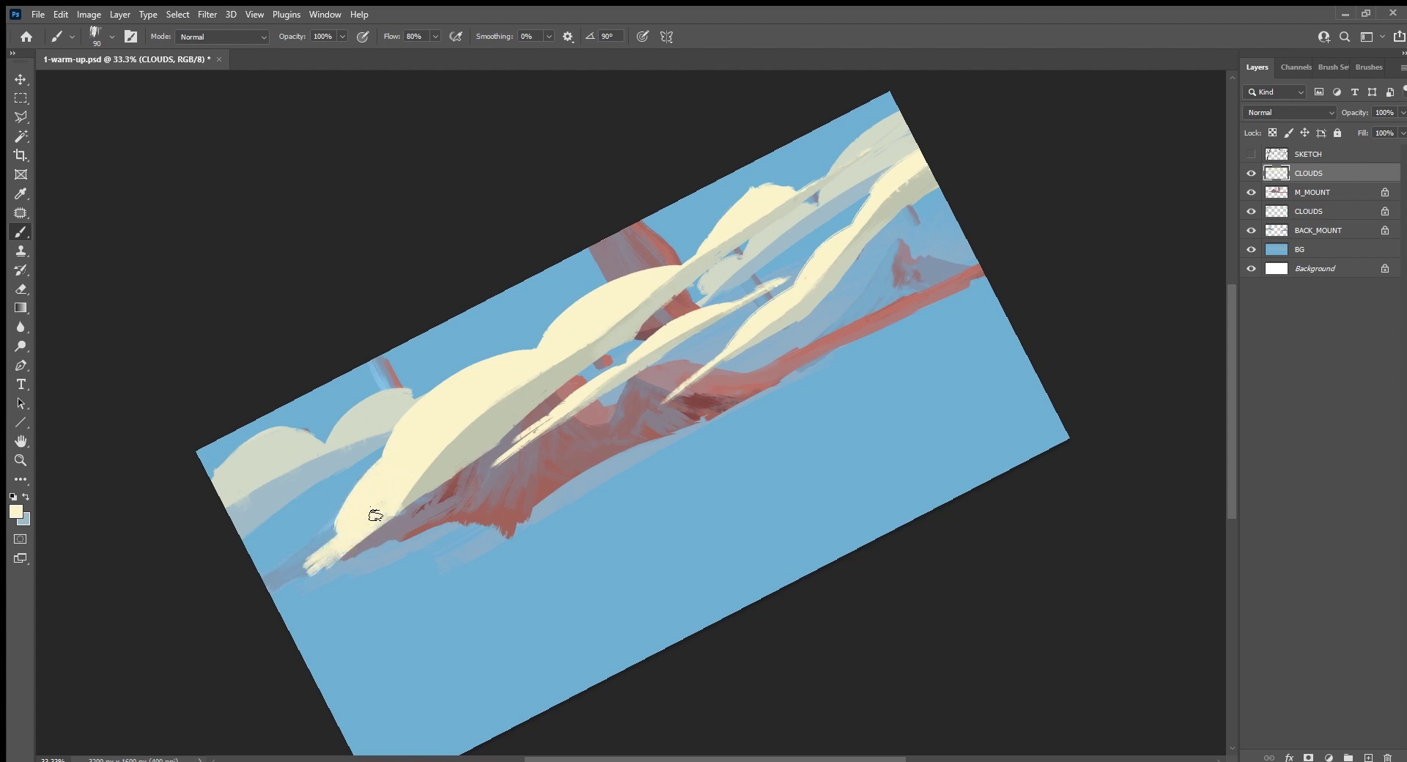
{"action": "key", "text": "ctrl+z"}
{"action": "key", "text": "ctrl+z"}
{"action": "key", "text": "bracketleft"}
{"action": "key", "text": "bracketleft"}
{"action": "key", "text": "bracketleft"}
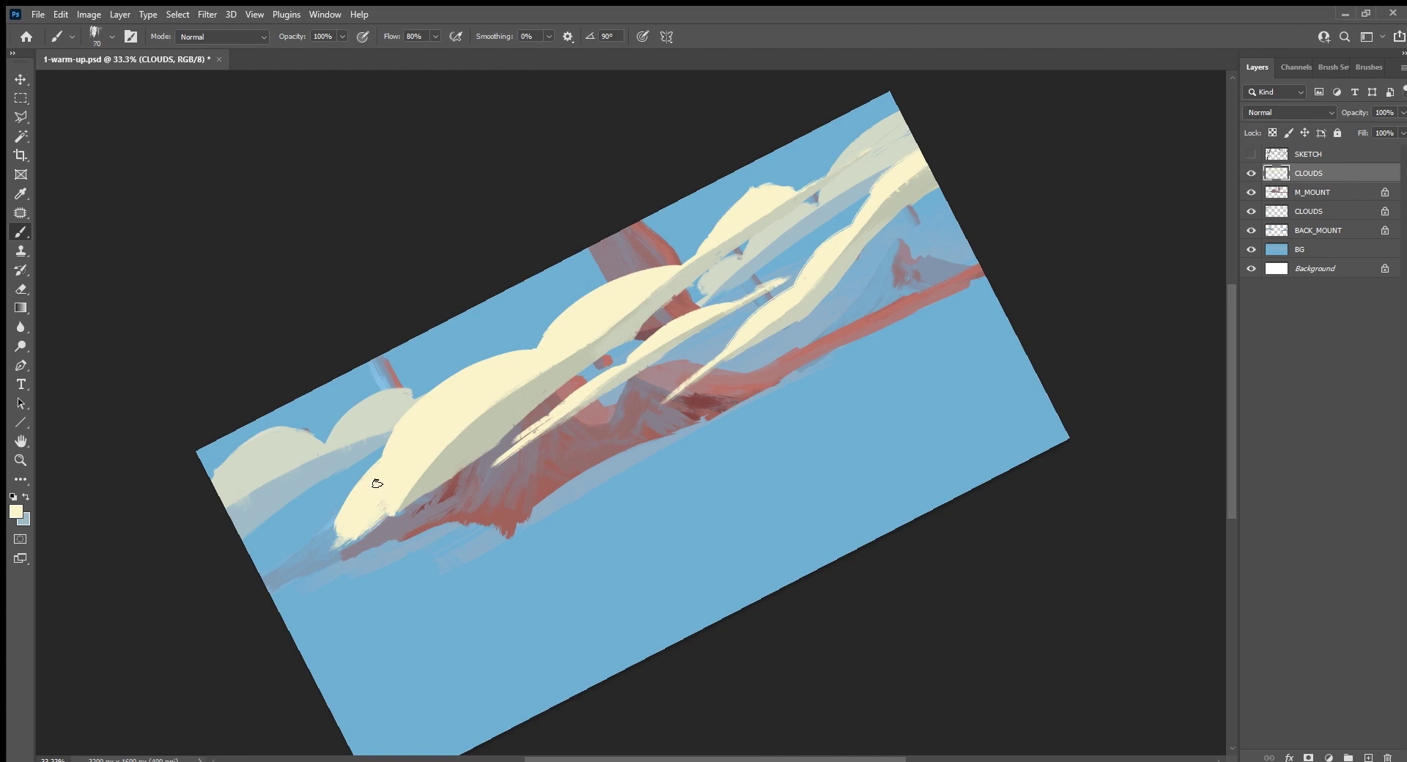
{"action": "key", "text": "ctrl+z"}
{"action": "key", "text": "ctrl+z"}
{"action": "key", "text": "ctrl+z"}
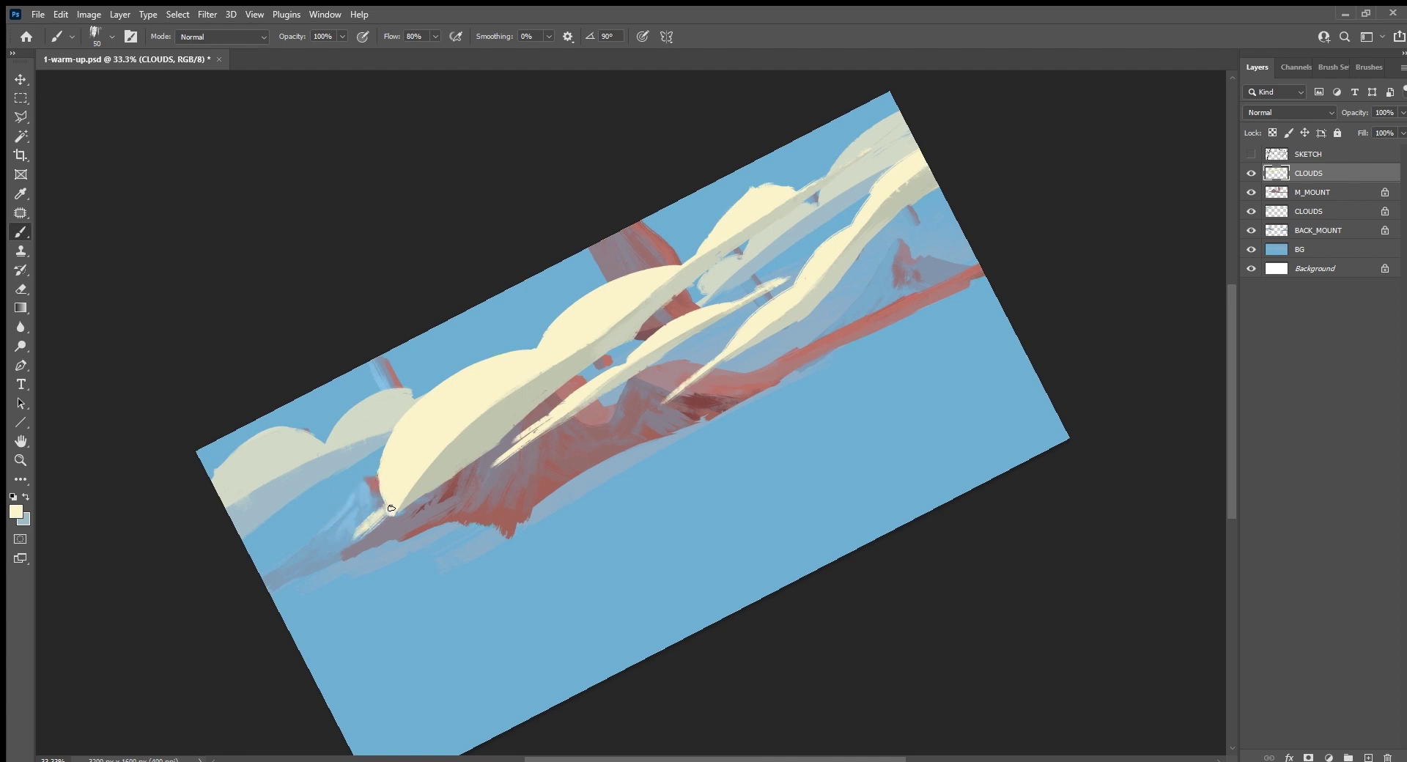
{"action": "key", "text": "ctrl+z"}
{"action": "mouse_move", "coordinate": [381, 516]}
{"action": "left_mouse_down"}
{"action": "mouse_move", "coordinate": [341, 544]}
{"action": "mouse_move", "coordinate": [363, 523]}
{"action": "mouse_move", "coordinate": [350, 532]}
{"action": "left_mouse_up"}
{"action": "mouse_move", "coordinate": [391, 481]}
{"action": "left_mouse_down"}
{"action": "mouse_move", "coordinate": [331, 546]}
{"action": "mouse_move", "coordinate": [365, 529]}
{"action": "mouse_move", "coordinate": [352, 541]}
{"action": "left_mouse_up"}
{"action": "left_click", "coordinate": [422, 488], "text": "alt"}
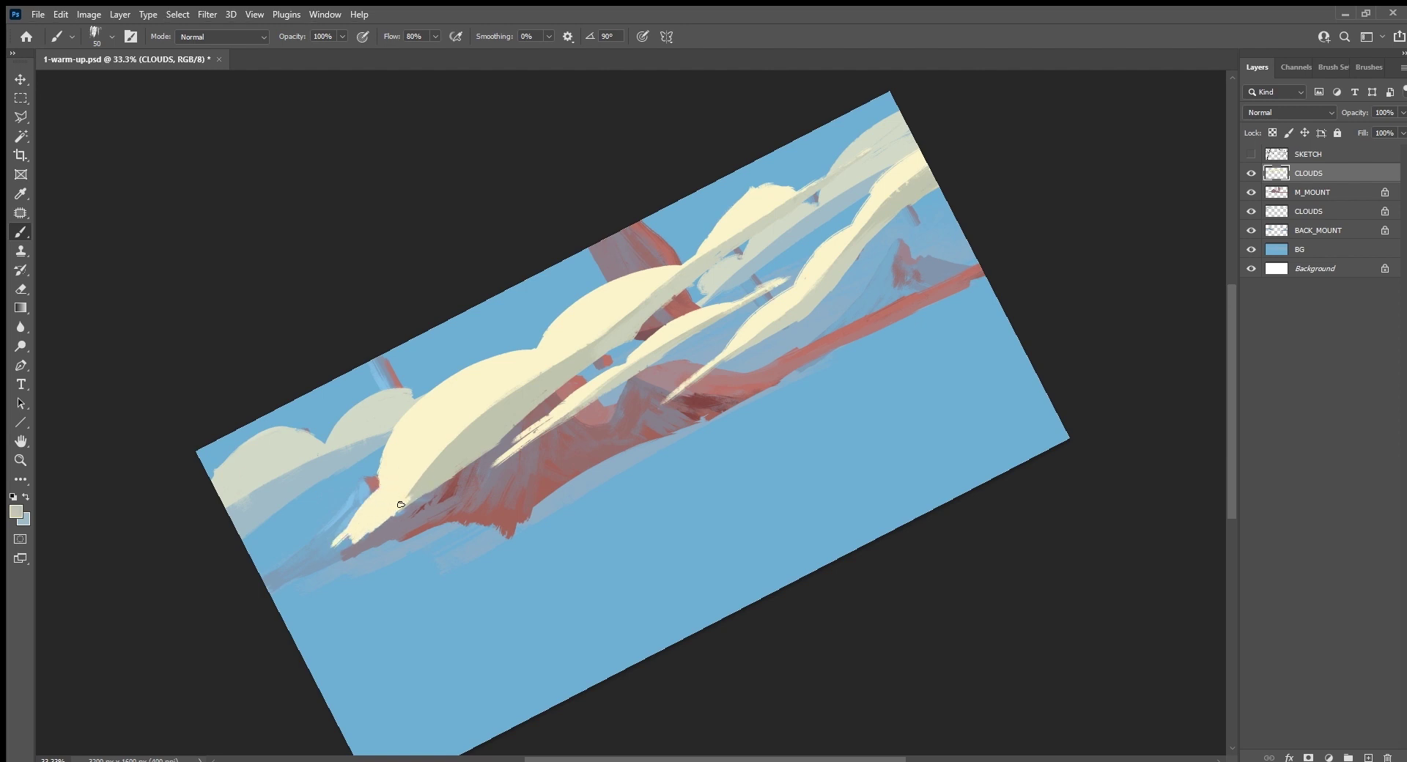
{"action": "mouse_move", "coordinate": [415, 497]}
{"action": "left_mouse_down"}
{"action": "mouse_move", "coordinate": [349, 546]}
{"action": "mouse_move", "coordinate": [400, 496]}
{"action": "left_mouse_up"}
Step: Turn SKETCH back on, level the tilted view, and add an empty B_HILL layer above the clouds
{"action": "left_click", "coordinate": [1252, 154]}
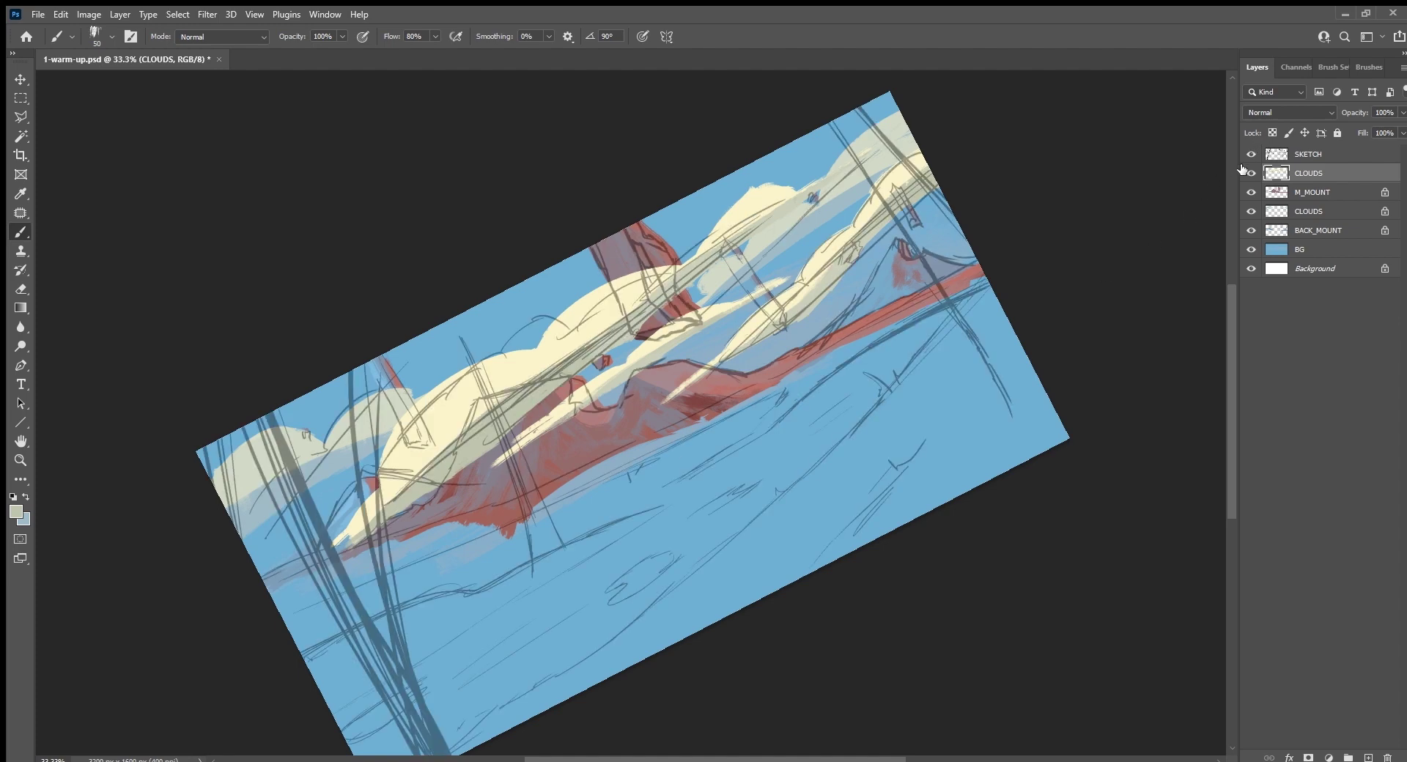
{"action": "key", "text": "Escape"}
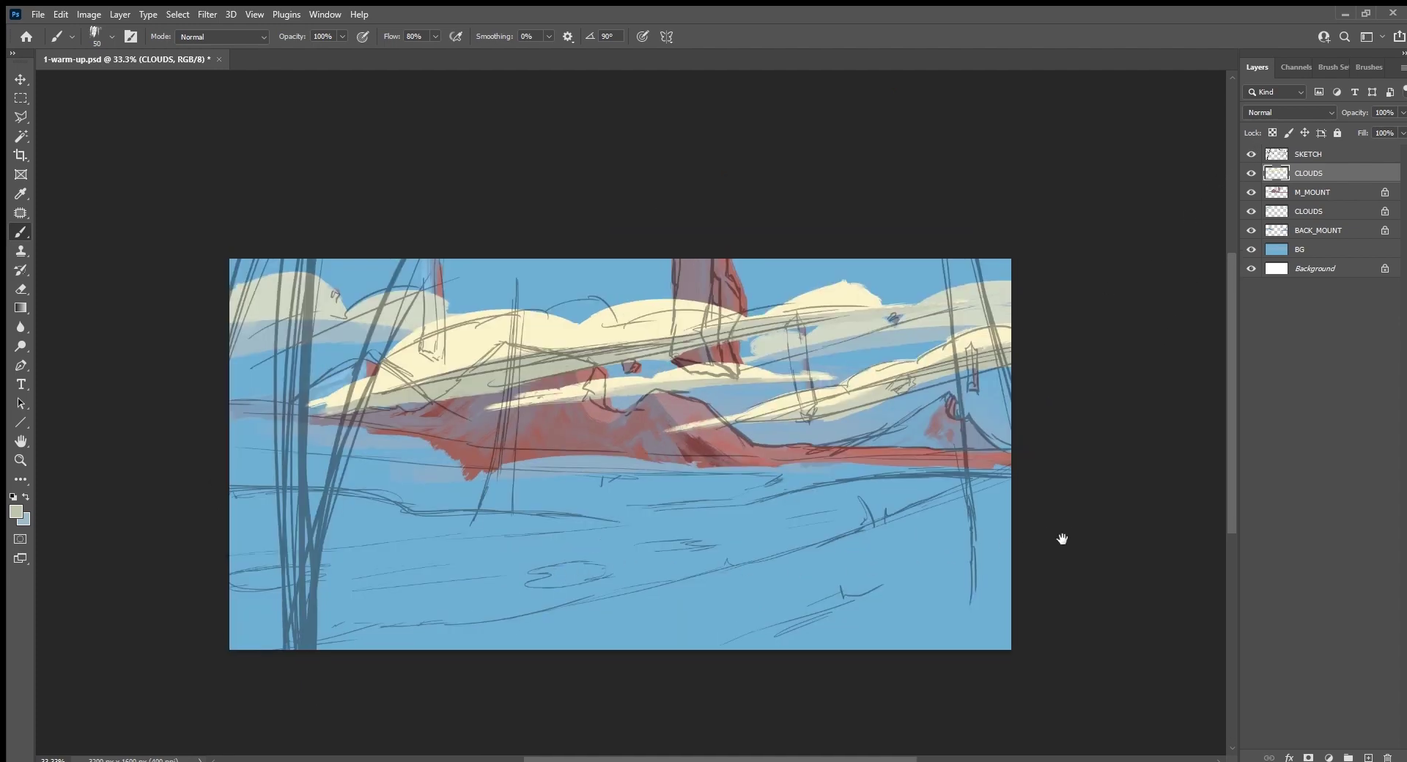
{"action": "left_click", "coordinate": [1368, 757]}
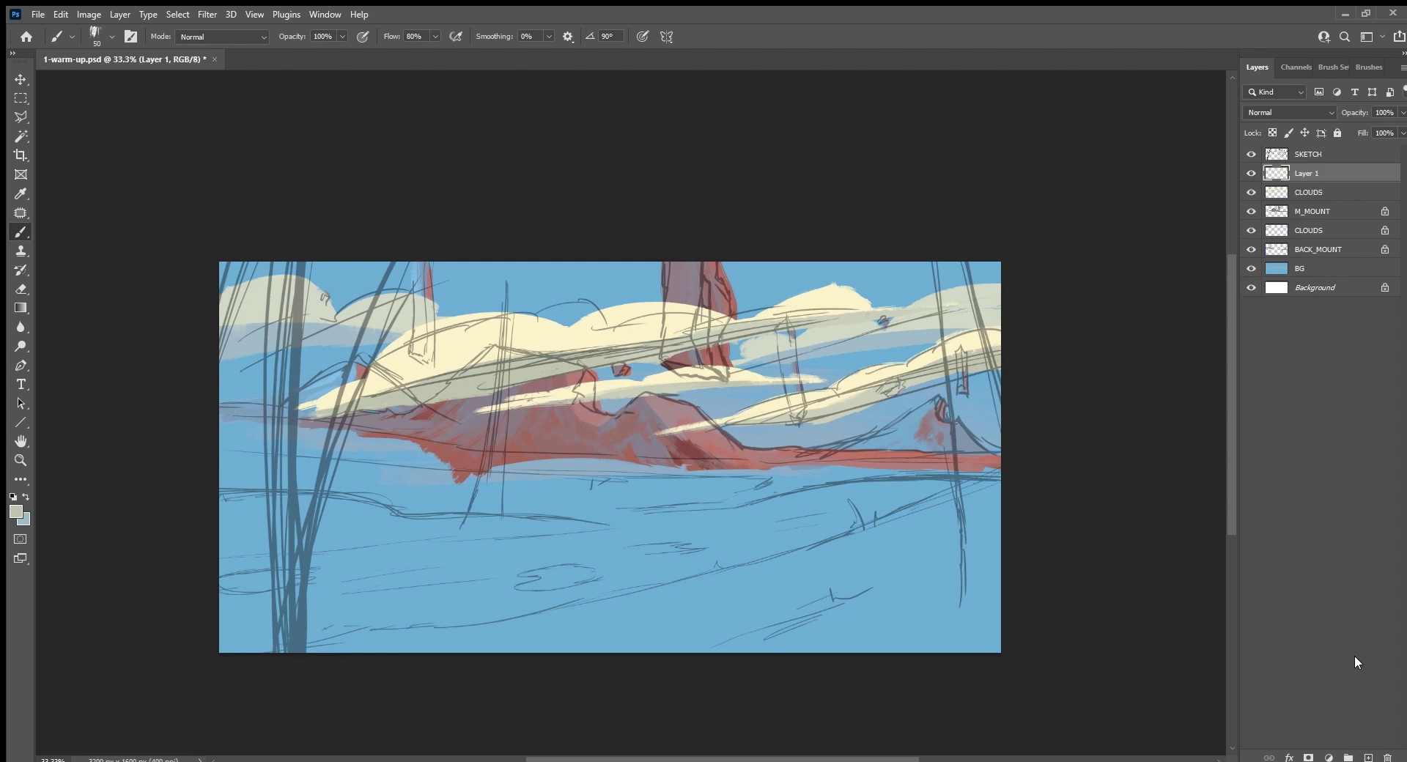
{"action": "double_click", "coordinate": [1307, 173]}
{"action": "type", "text": "HILL"}
{"action": "key", "text": "Return"}
{"action": "left_click_drag", "start_coordinate": [813, 634], "coordinate": [833, 590]}
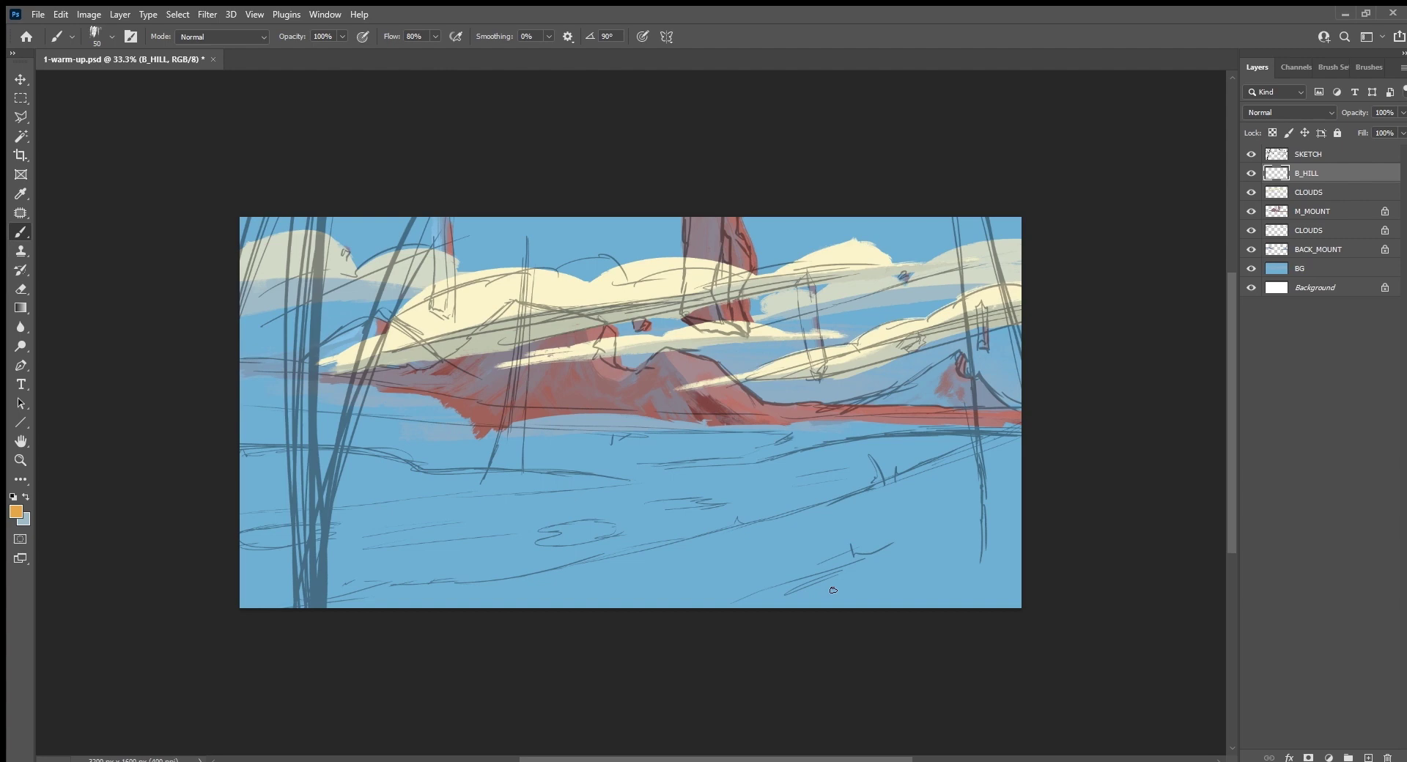
Step: Tilt the canvas about 50 degrees and paint the orange bank up along the red hill's edge
{"action": "key", "text": "r"}
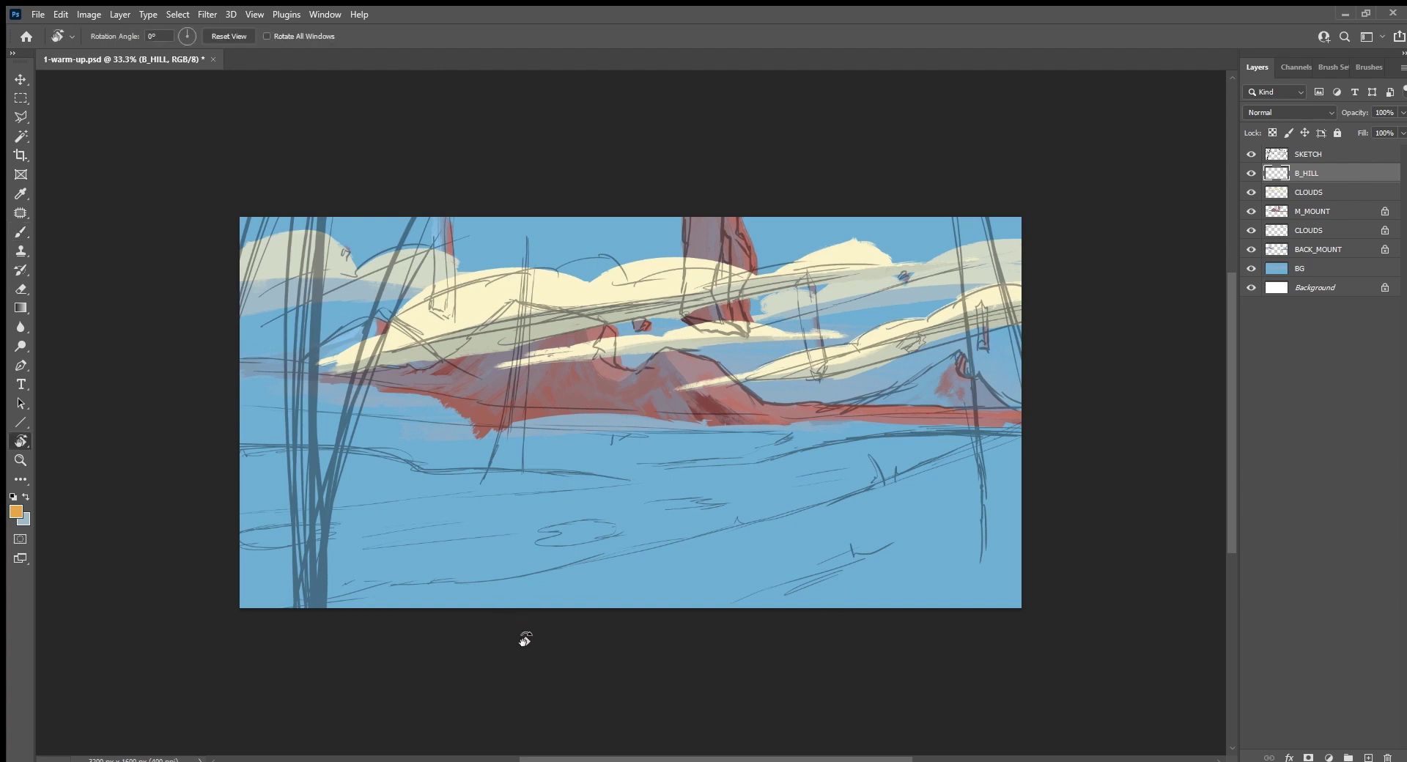
{"action": "mouse_move", "coordinate": [521, 640]}
{"action": "left_mouse_down"}
{"action": "mouse_move", "coordinate": [697, 590]}
{"action": "mouse_move", "coordinate": [521, 631]}
{"action": "mouse_move", "coordinate": [629, 539]}
{"action": "left_mouse_up"}
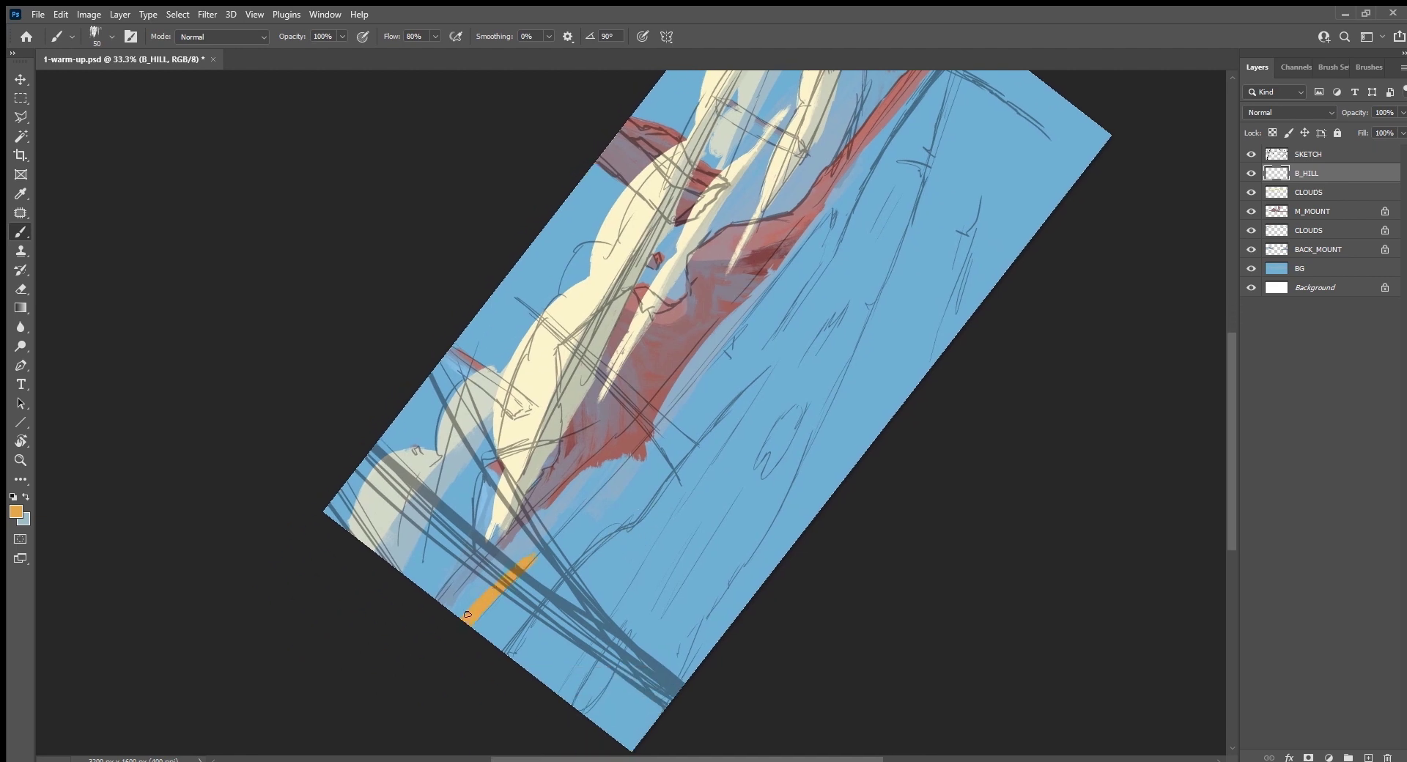
{"action": "mouse_move", "coordinate": [468, 614]}
{"action": "left_mouse_down"}
{"action": "mouse_move", "coordinate": [484, 586]}
{"action": "mouse_move", "coordinate": [433, 620]}
{"action": "mouse_move", "coordinate": [483, 561]}
{"action": "mouse_move", "coordinate": [426, 609]}
{"action": "mouse_move", "coordinate": [583, 473]}
{"action": "left_mouse_up"}
{"action": "left_click_drag", "start_coordinate": [582, 473], "coordinate": [513, 525]}
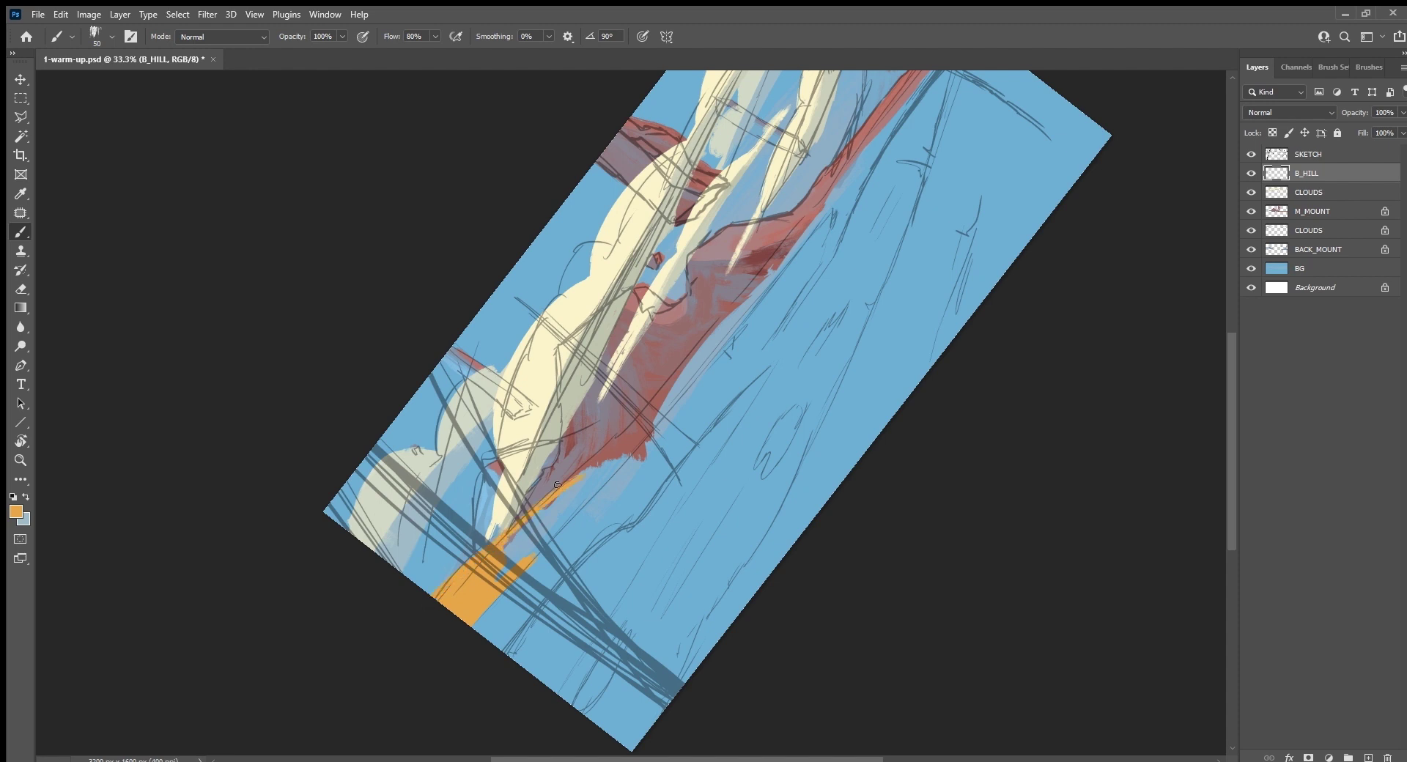
{"action": "mouse_move", "coordinate": [557, 484]}
{"action": "left_mouse_down"}
{"action": "mouse_move", "coordinate": [647, 412]}
{"action": "mouse_move", "coordinate": [507, 546]}
{"action": "mouse_move", "coordinate": [572, 514]}
{"action": "mouse_move", "coordinate": [689, 385]}
{"action": "left_mouse_up"}
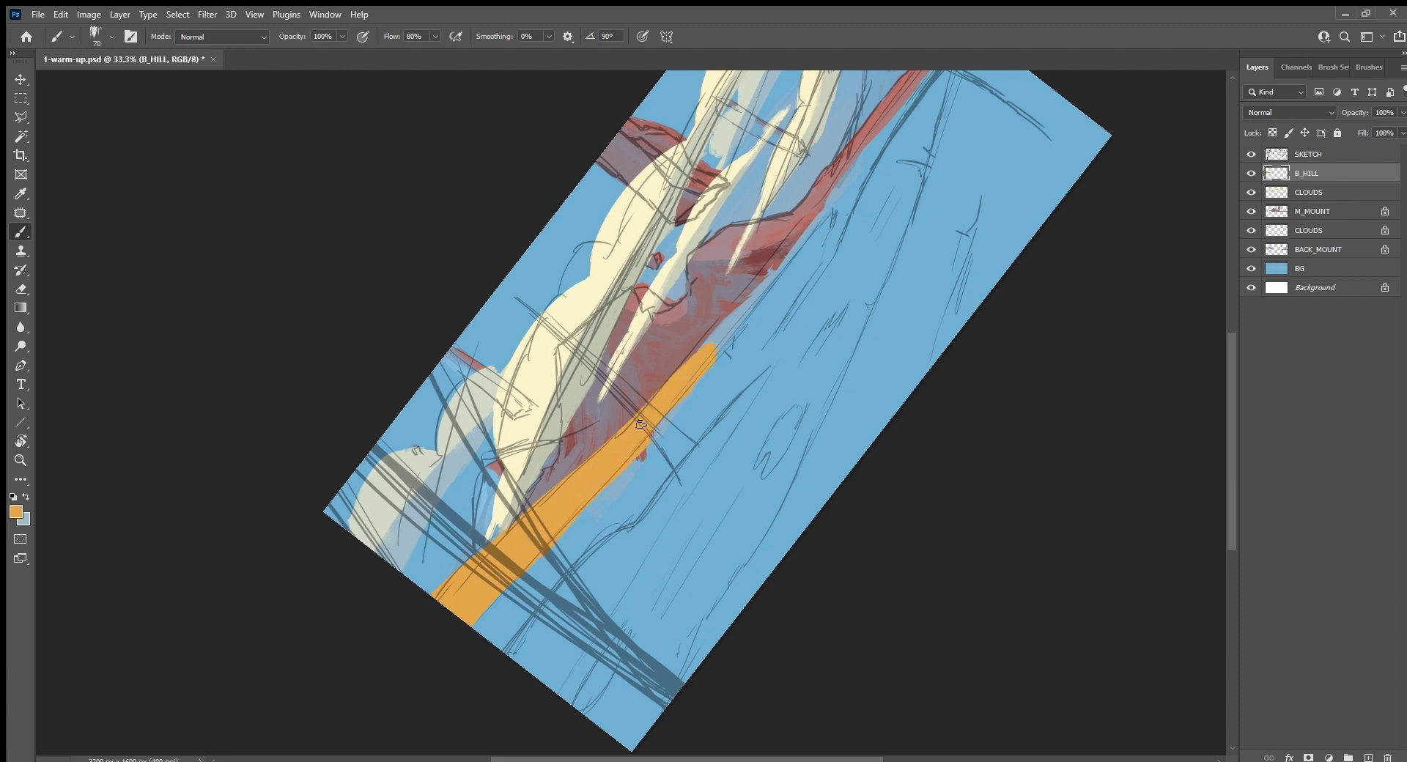
{"action": "left_click_drag", "start_coordinate": [642, 425], "coordinate": [734, 313]}
{"action": "mouse_move", "coordinate": [703, 357]}
{"action": "left_mouse_down"}
{"action": "mouse_move", "coordinate": [807, 240]}
{"action": "mouse_move", "coordinate": [769, 521]}
{"action": "mouse_move", "coordinate": [786, 439]}
{"action": "mouse_move", "coordinate": [905, 279]}
{"action": "left_mouse_up"}
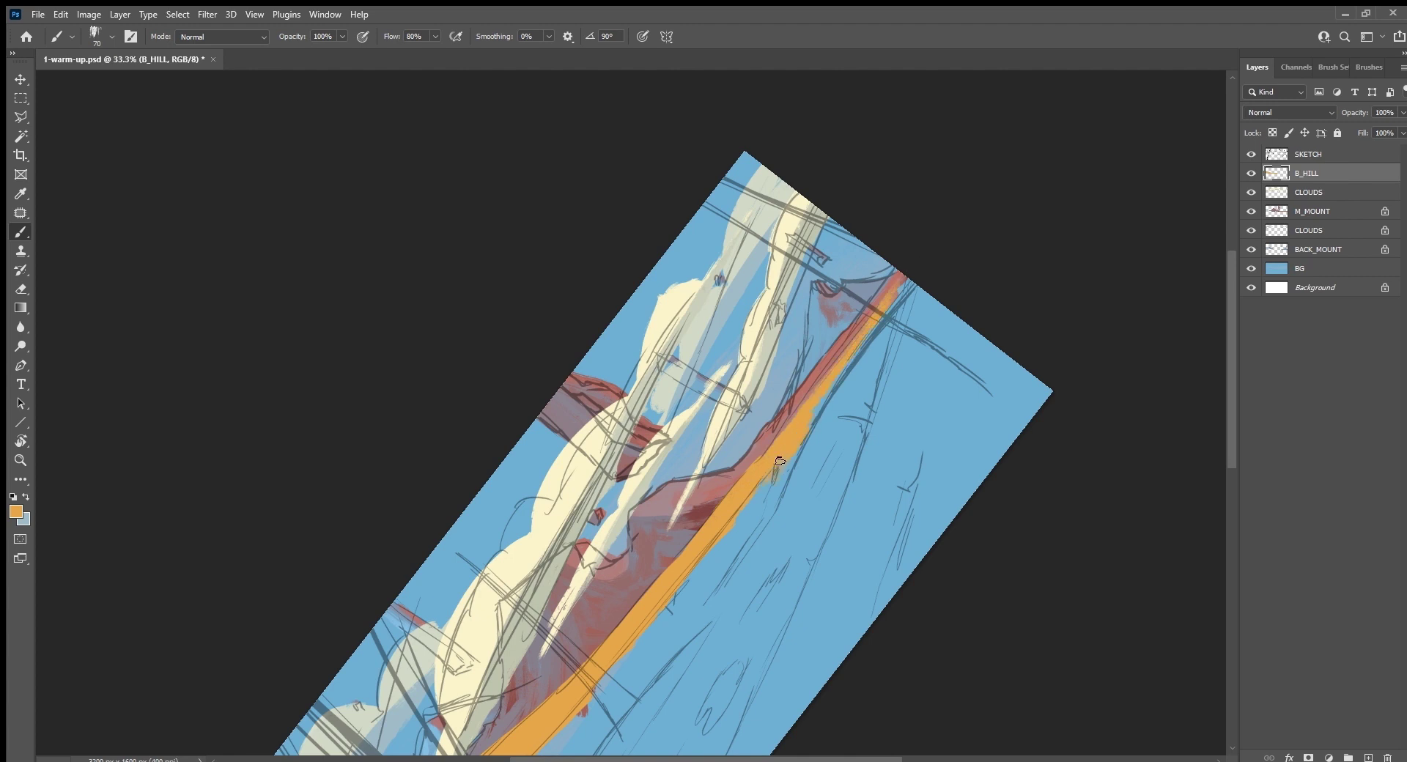
Step: Add a small orange spit below the bank and thicken its upper edge
{"action": "mouse_move", "coordinate": [779, 462]}
{"action": "left_mouse_down"}
{"action": "mouse_move", "coordinate": [901, 289]}
{"action": "mouse_move", "coordinate": [765, 463]}
{"action": "left_mouse_up"}
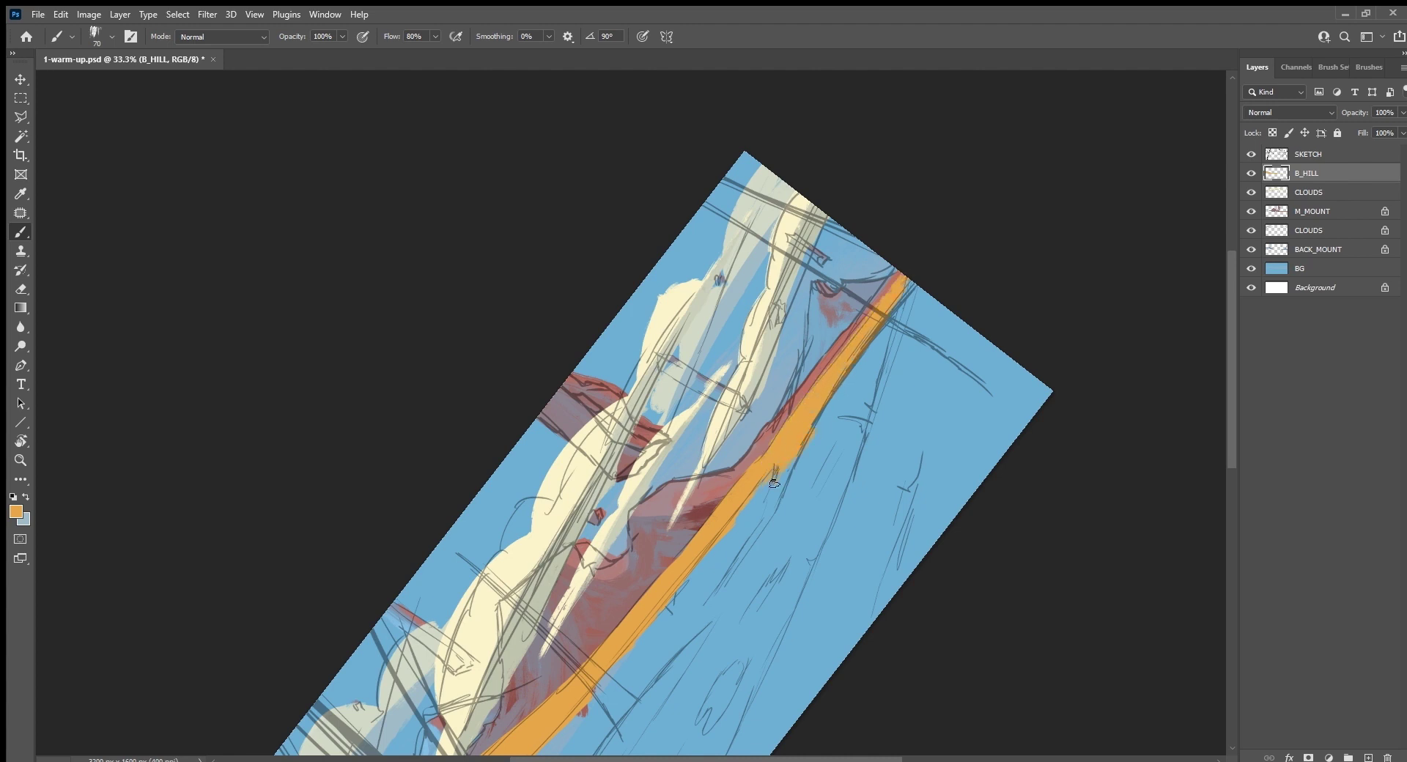
{"action": "mouse_move", "coordinate": [774, 483]}
{"action": "left_mouse_down"}
{"action": "mouse_move", "coordinate": [784, 474]}
{"action": "mouse_move", "coordinate": [707, 604]}
{"action": "mouse_move", "coordinate": [779, 502]}
{"action": "left_mouse_up"}
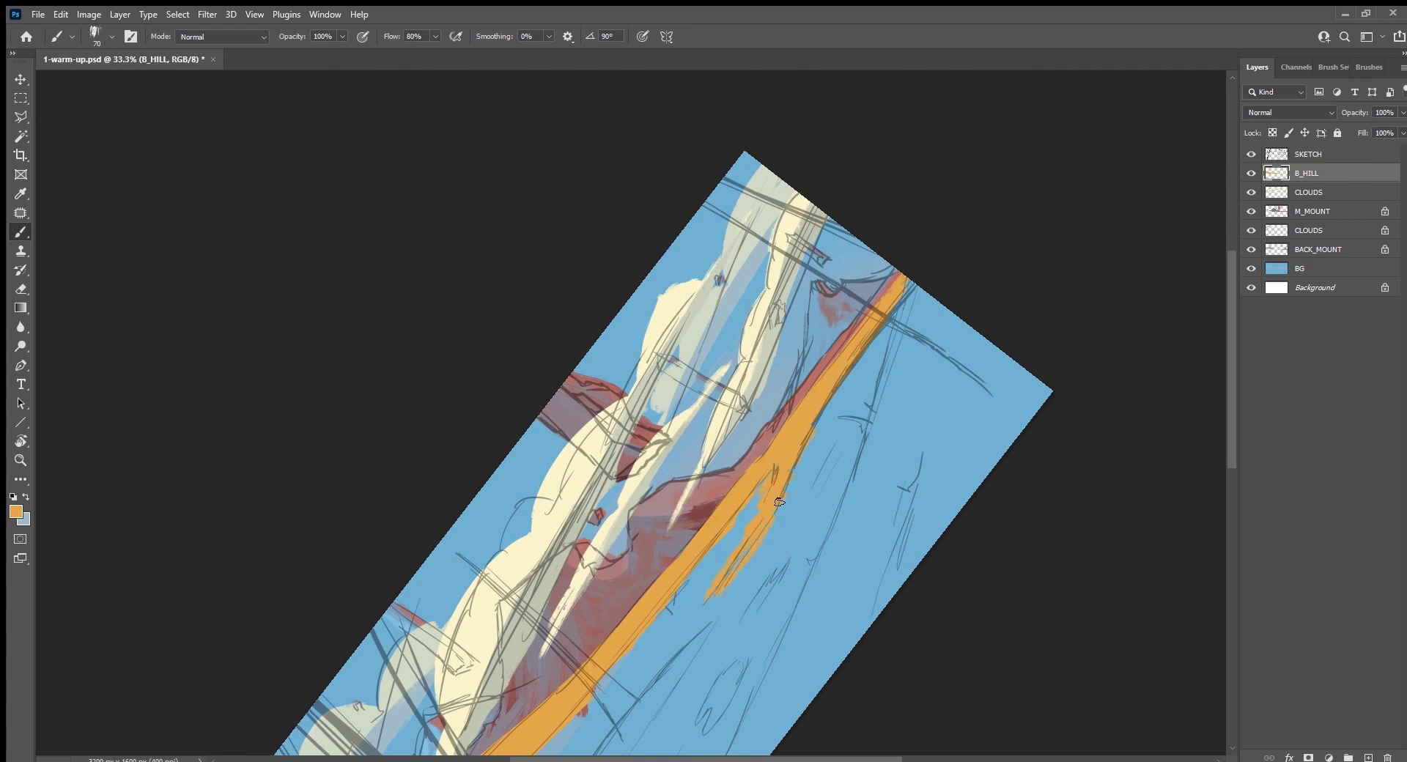
{"action": "left_click_drag", "start_coordinate": [818, 427], "coordinate": [827, 397]}
{"action": "left_click_drag", "start_coordinate": [831, 618], "coordinate": [887, 396]}
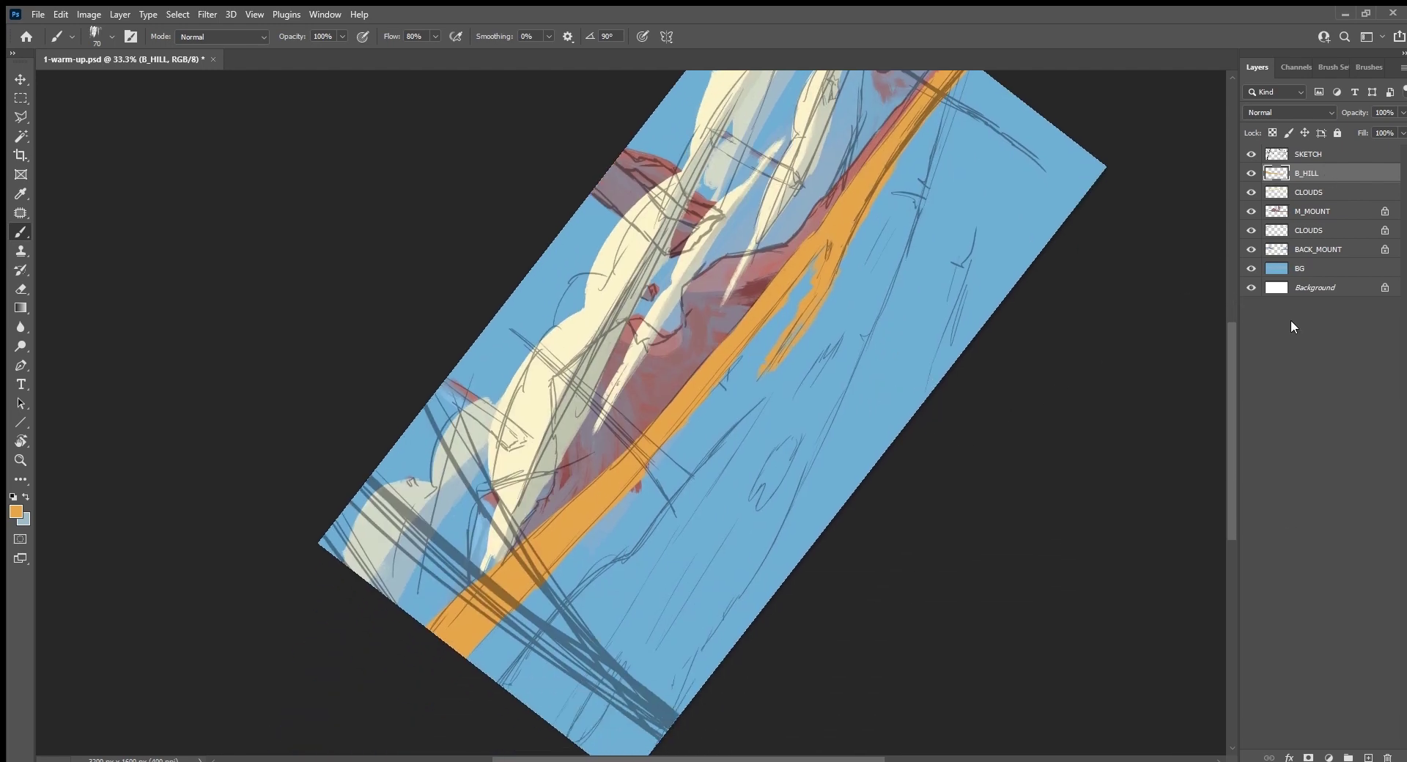
Step: Create a new layer named F_HILL above B_HILL
{"action": "key", "text": "ctrl+shift+alt+n"}
{"action": "double_click", "coordinate": [1309, 173]}
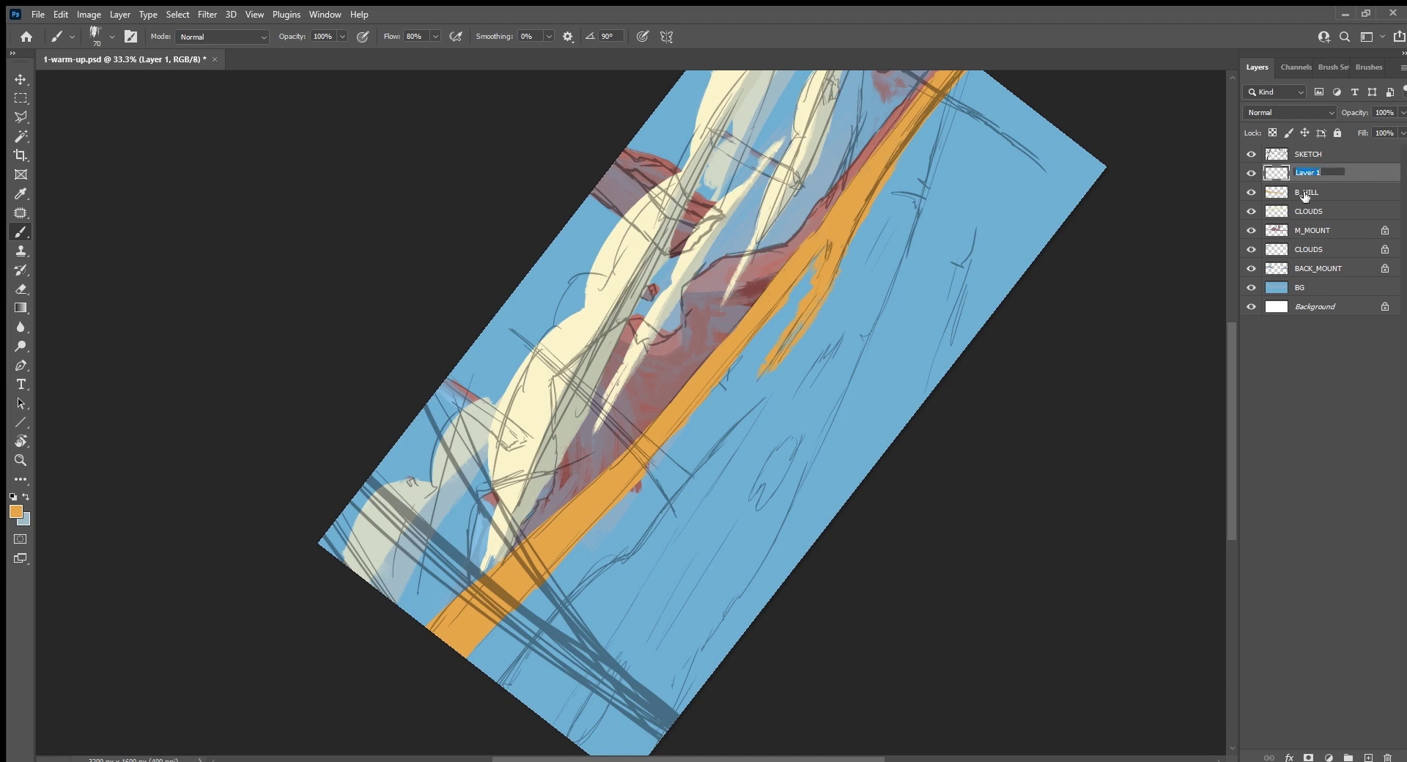
{"action": "type", "text": "F_HILL"}
{"action": "key", "text": "Return"}
Step: Paint the rust-orange foreground hill with a tapering point and cover the far canvas edge
{"action": "mouse_move", "coordinate": [568, 675]}
{"action": "left_mouse_down"}
{"action": "mouse_move", "coordinate": [556, 702]}
{"action": "mouse_move", "coordinate": [517, 692]}
{"action": "mouse_move", "coordinate": [528, 659]}
{"action": "mouse_move", "coordinate": [513, 684]}
{"action": "left_mouse_up"}
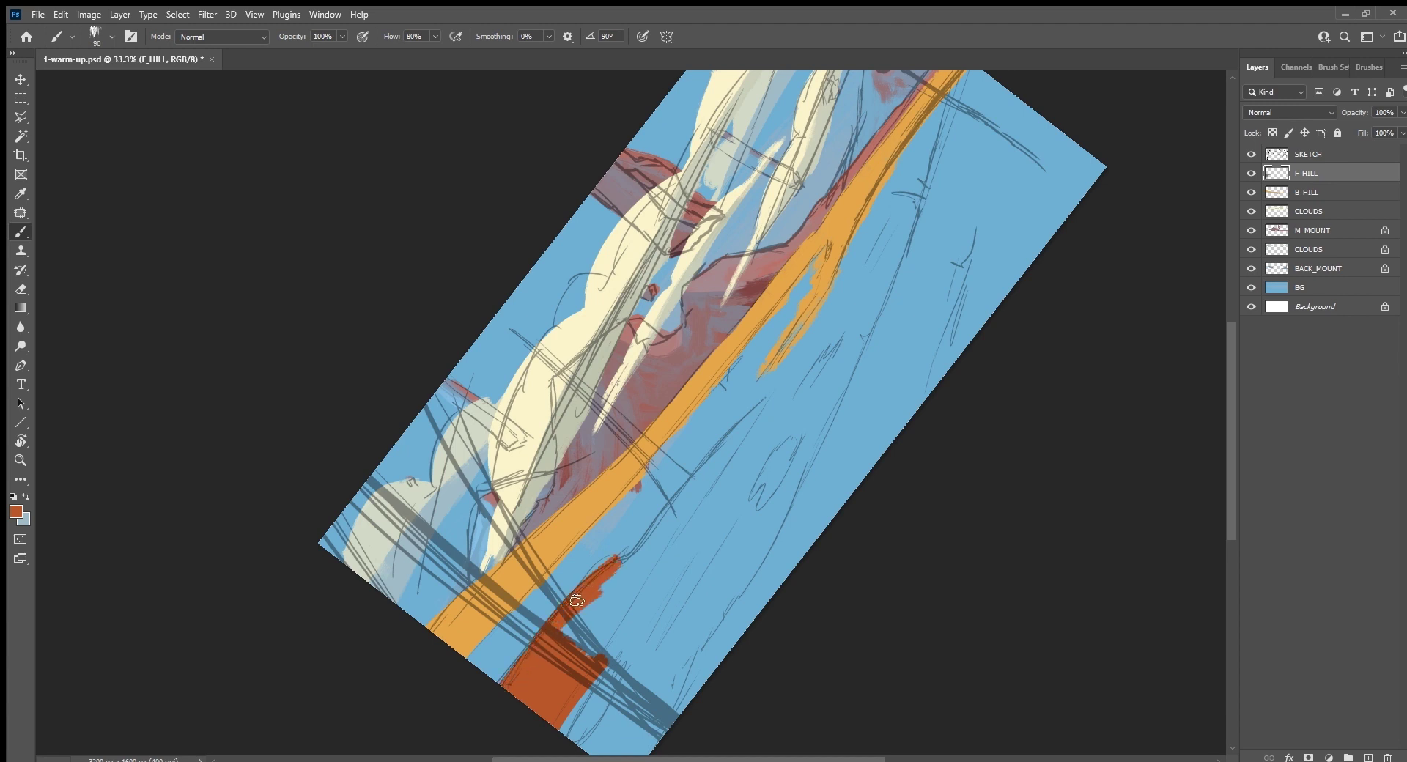
{"action": "mouse_move", "coordinate": [601, 636]}
{"action": "left_mouse_down"}
{"action": "mouse_move", "coordinate": [583, 673]}
{"action": "mouse_move", "coordinate": [727, 462]}
{"action": "mouse_move", "coordinate": [677, 523]}
{"action": "left_mouse_up"}
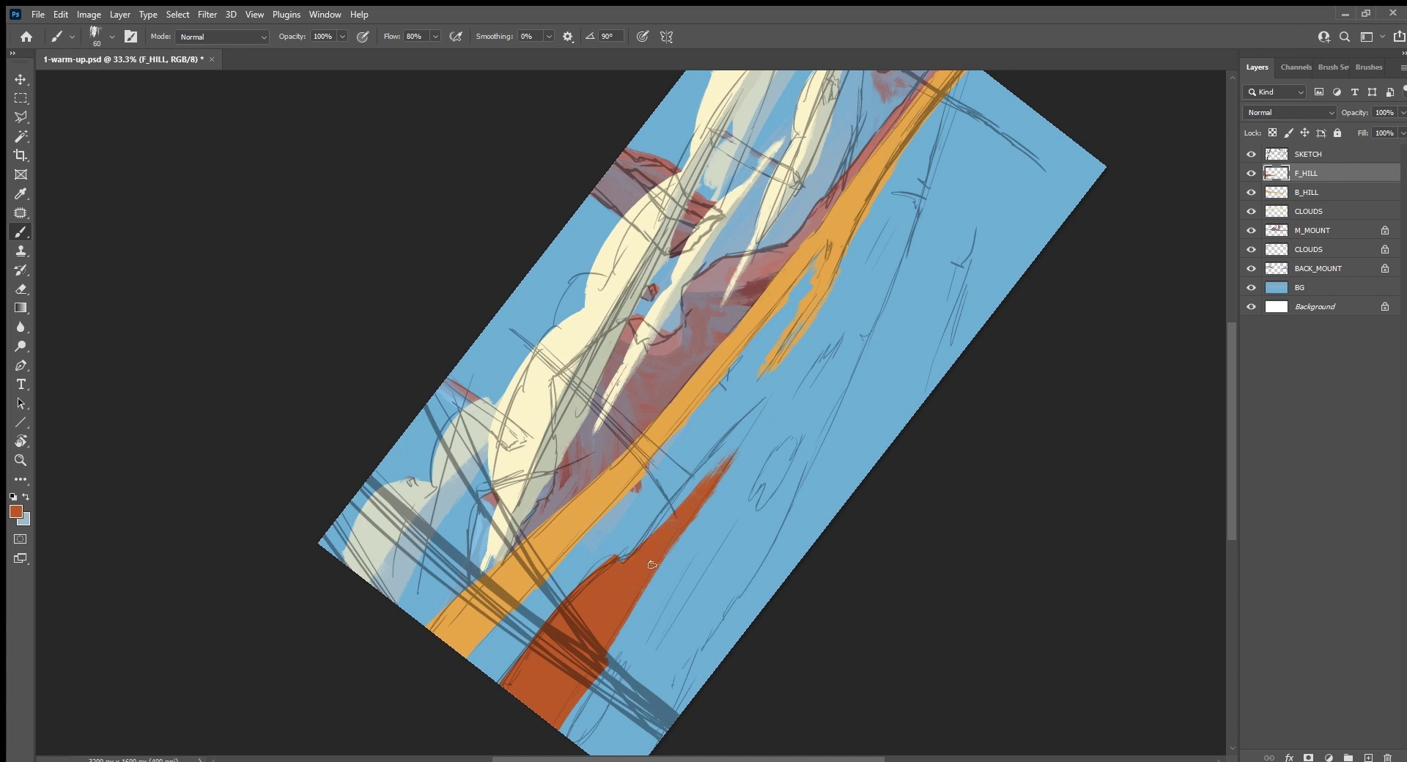
{"action": "mouse_move", "coordinate": [674, 515]}
{"action": "left_mouse_down"}
{"action": "mouse_move", "coordinate": [764, 400]}
{"action": "mouse_move", "coordinate": [706, 488]}
{"action": "left_mouse_up"}
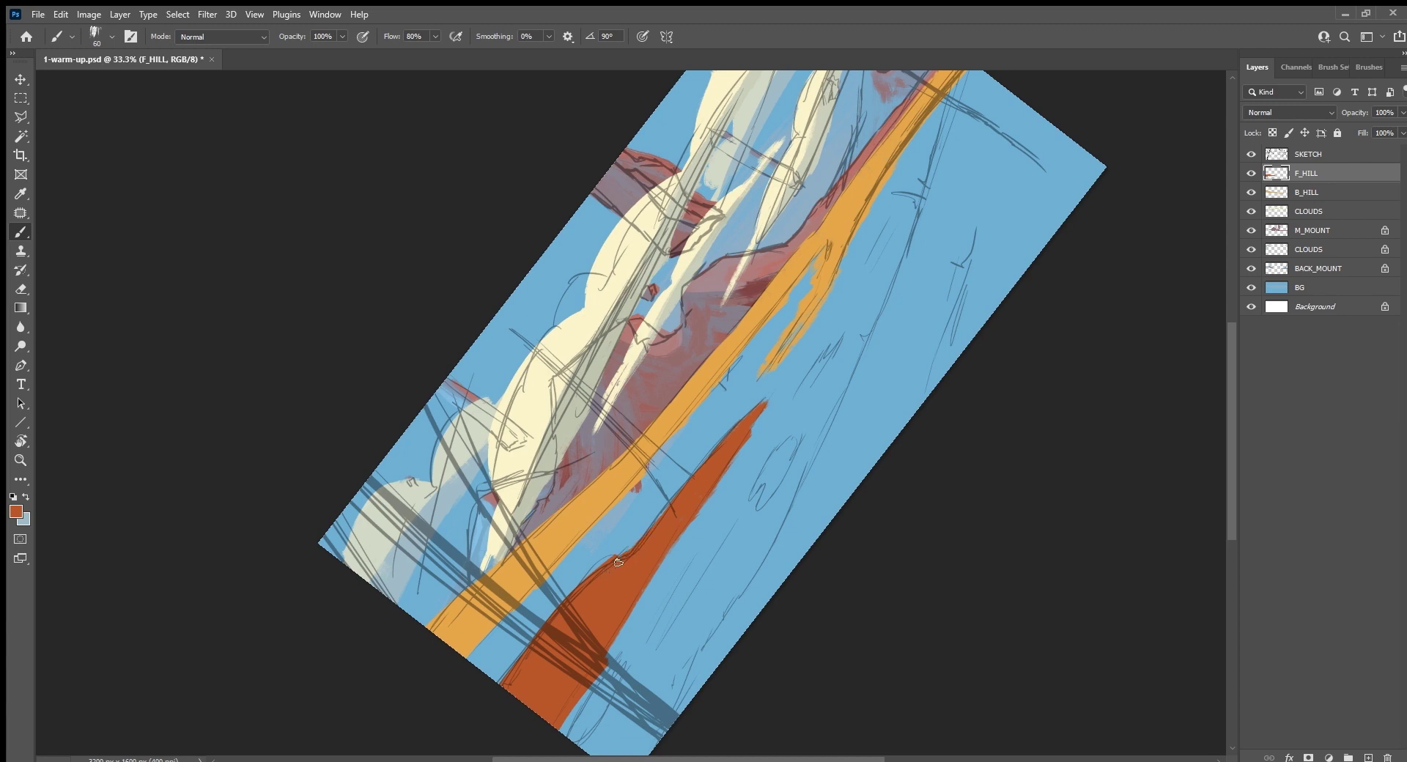
{"action": "left_click_drag", "start_coordinate": [630, 557], "coordinate": [585, 594]}
{"action": "left_click_drag", "start_coordinate": [801, 574], "coordinate": [626, 543]}
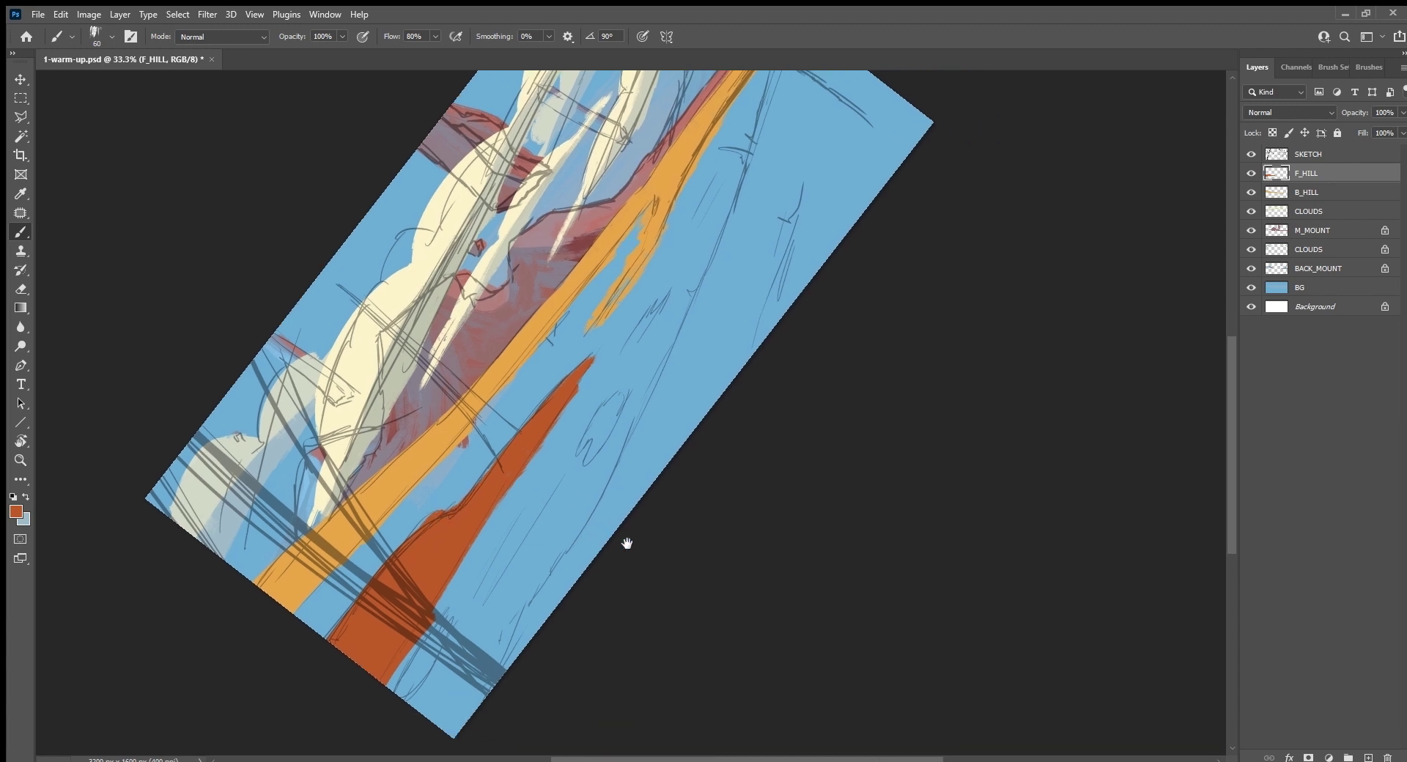
{"action": "mouse_move", "coordinate": [541, 589]}
{"action": "left_mouse_down"}
{"action": "mouse_move", "coordinate": [519, 644]}
{"action": "mouse_move", "coordinate": [616, 488]}
{"action": "mouse_move", "coordinate": [901, 165]}
{"action": "left_mouse_up"}
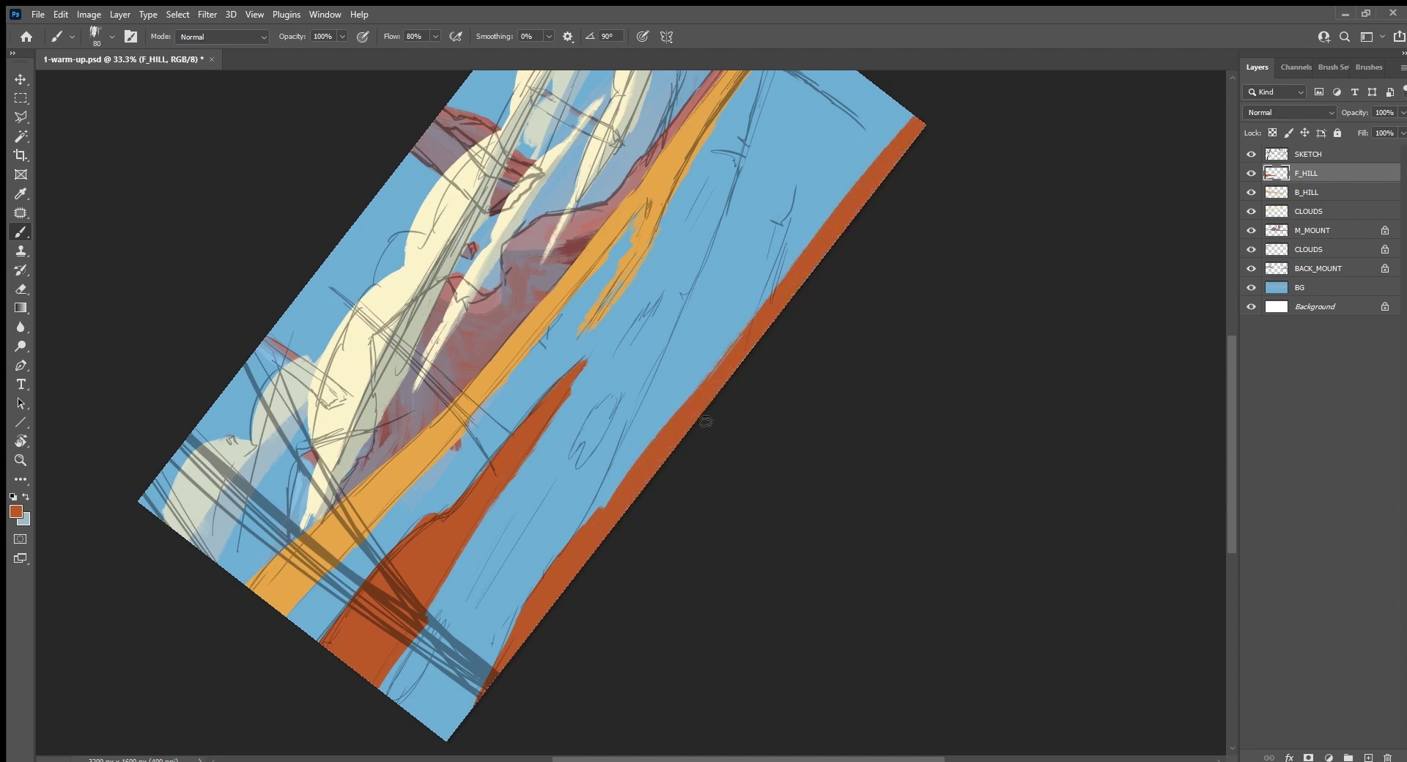
{"action": "mouse_move", "coordinate": [883, 158]}
{"action": "left_mouse_down"}
{"action": "mouse_move", "coordinate": [763, 345]}
{"action": "mouse_move", "coordinate": [715, 521]}
{"action": "left_mouse_up"}
{"action": "left_click_drag", "start_coordinate": [806, 271], "coordinate": [715, 520]}
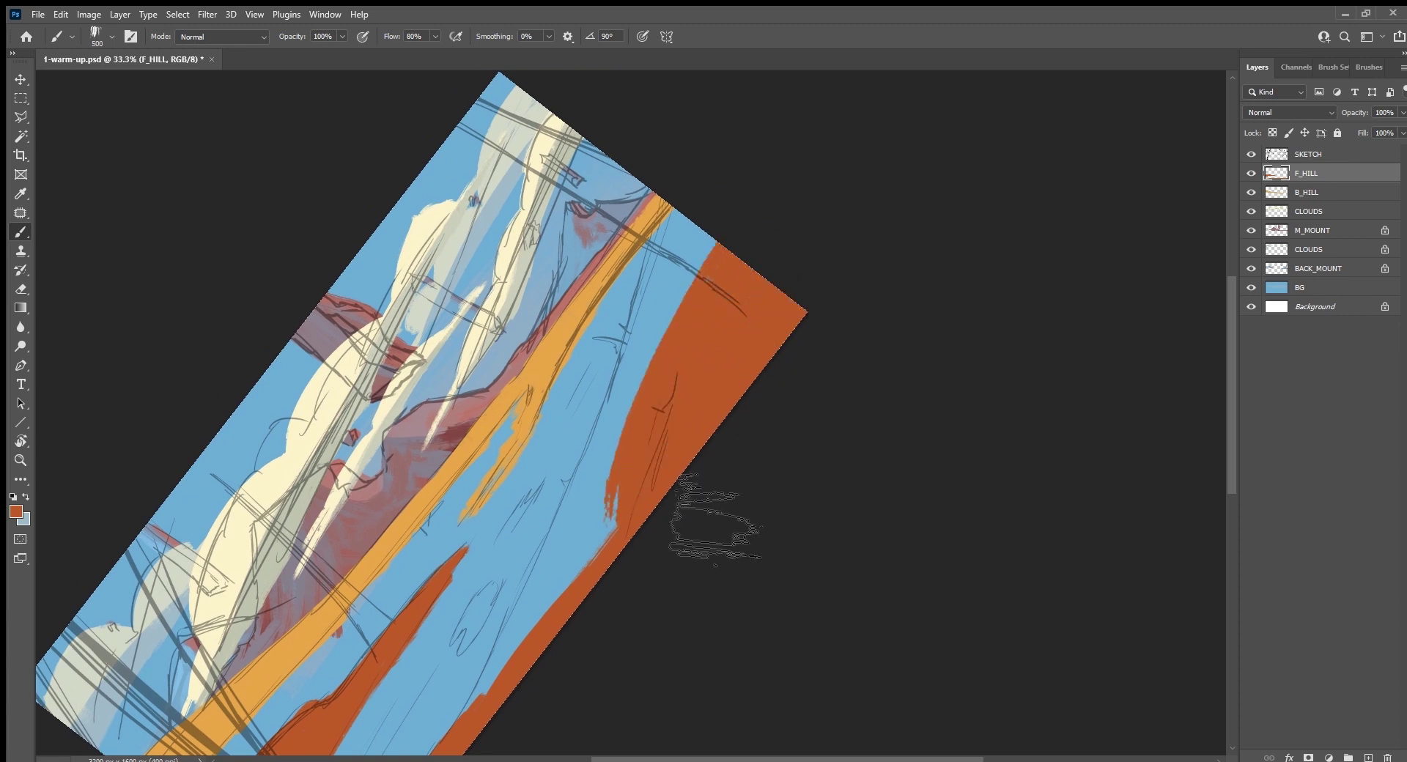
{"action": "mouse_move", "coordinate": [769, 298]}
{"action": "left_mouse_down"}
{"action": "mouse_move", "coordinate": [715, 476]}
{"action": "mouse_move", "coordinate": [634, 620]}
{"action": "left_mouse_up"}
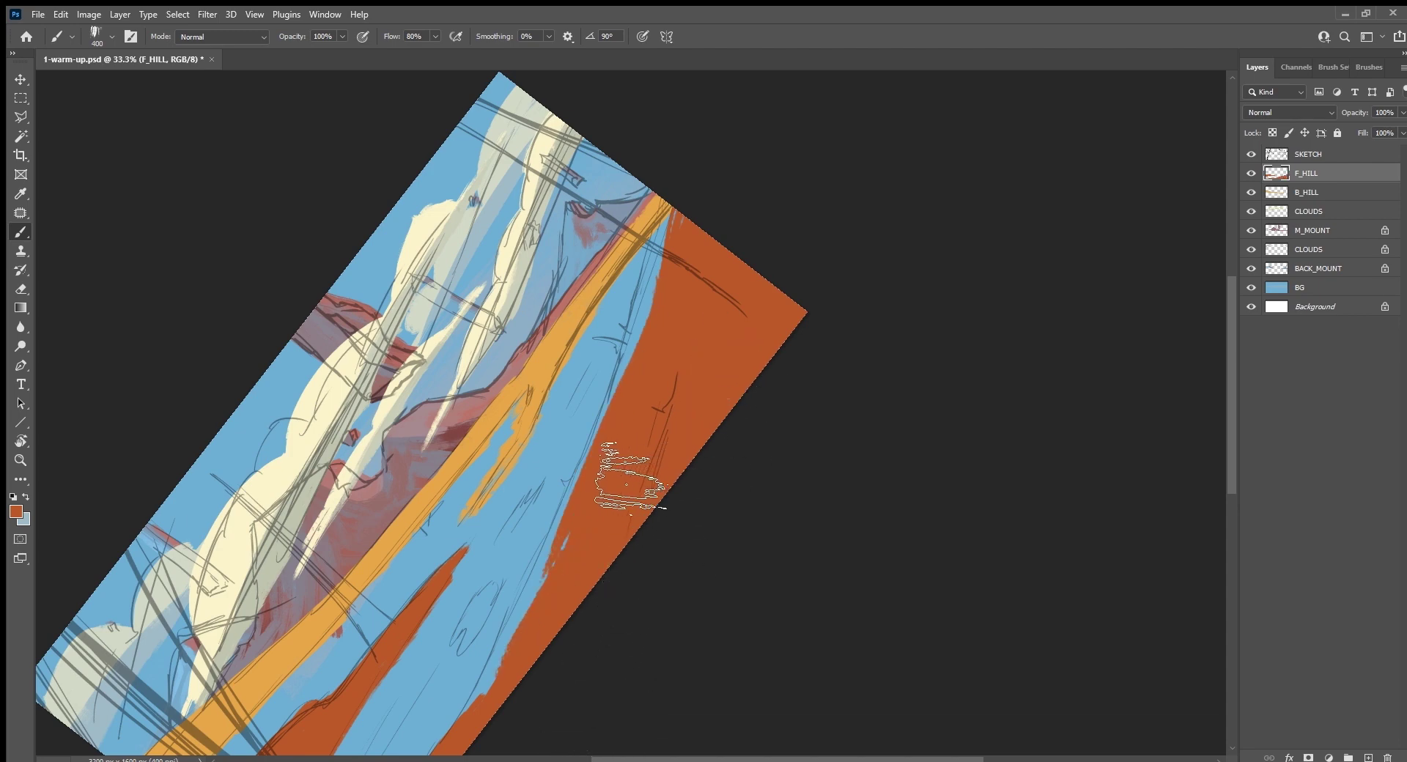
Step: With a smaller brush, smooth the hill's jagged edge and cover leftover blue along its boundary
{"action": "key", "text": "bracketleft"}
{"action": "key", "text": "bracketleft"}
{"action": "key", "text": "bracketleft"}
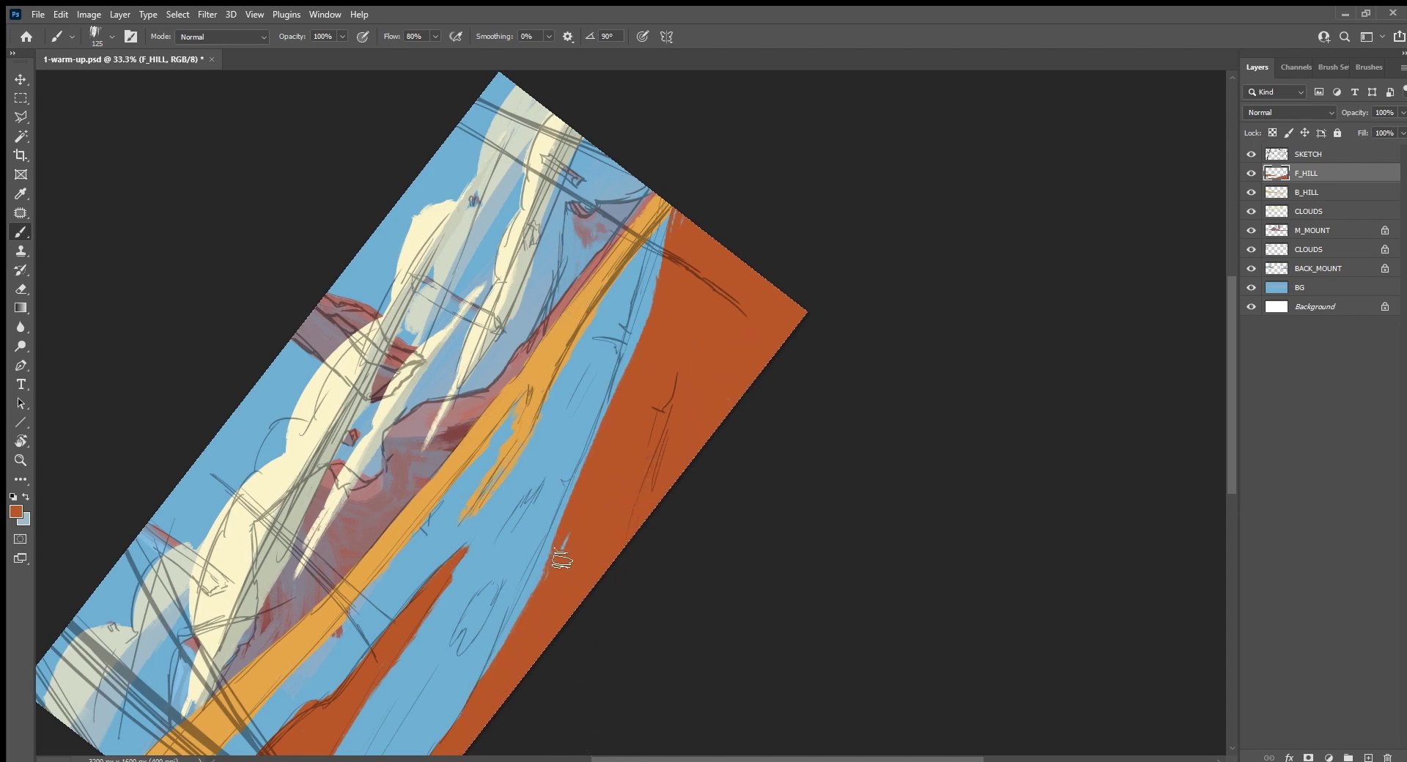
{"action": "left_click_drag", "start_coordinate": [560, 539], "coordinate": [487, 716]}
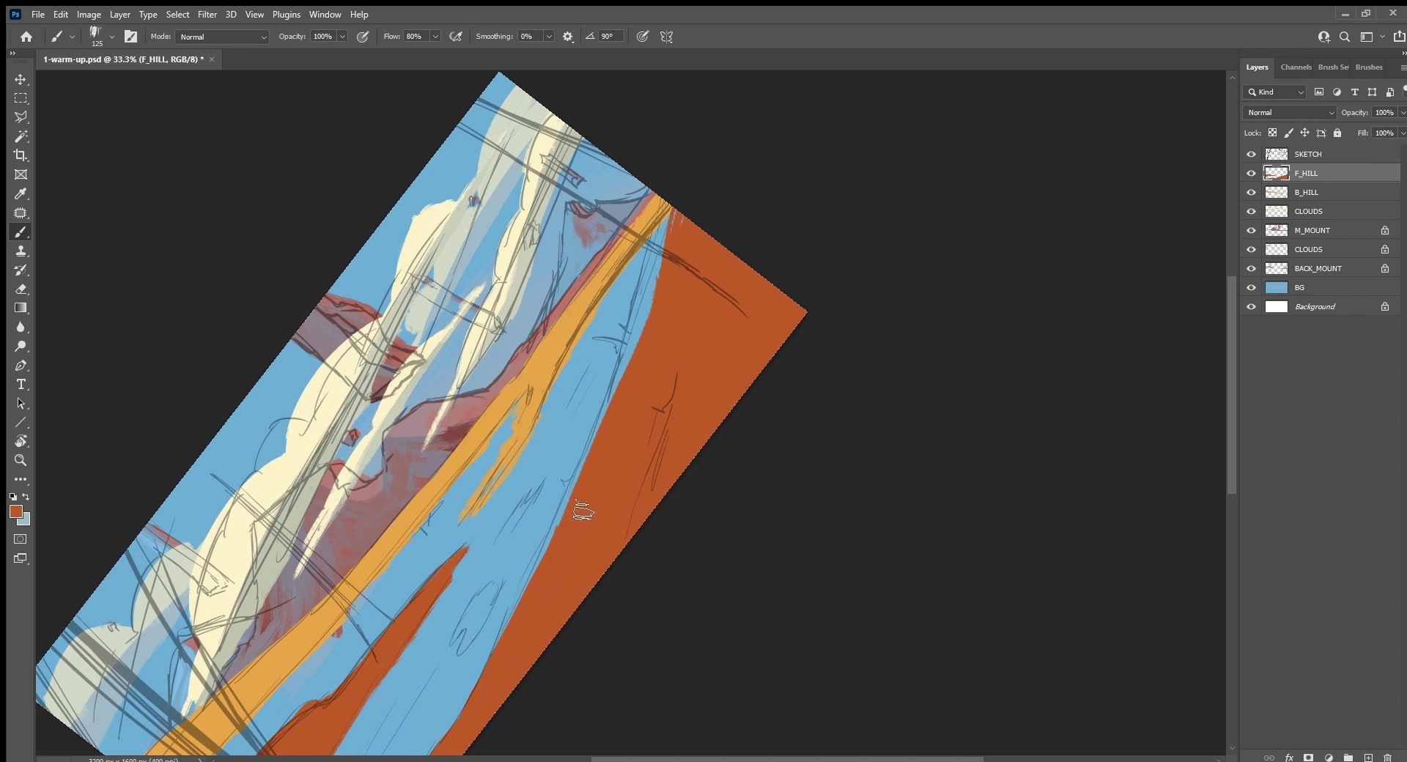
{"action": "left_click_drag", "start_coordinate": [582, 506], "coordinate": [515, 663]}
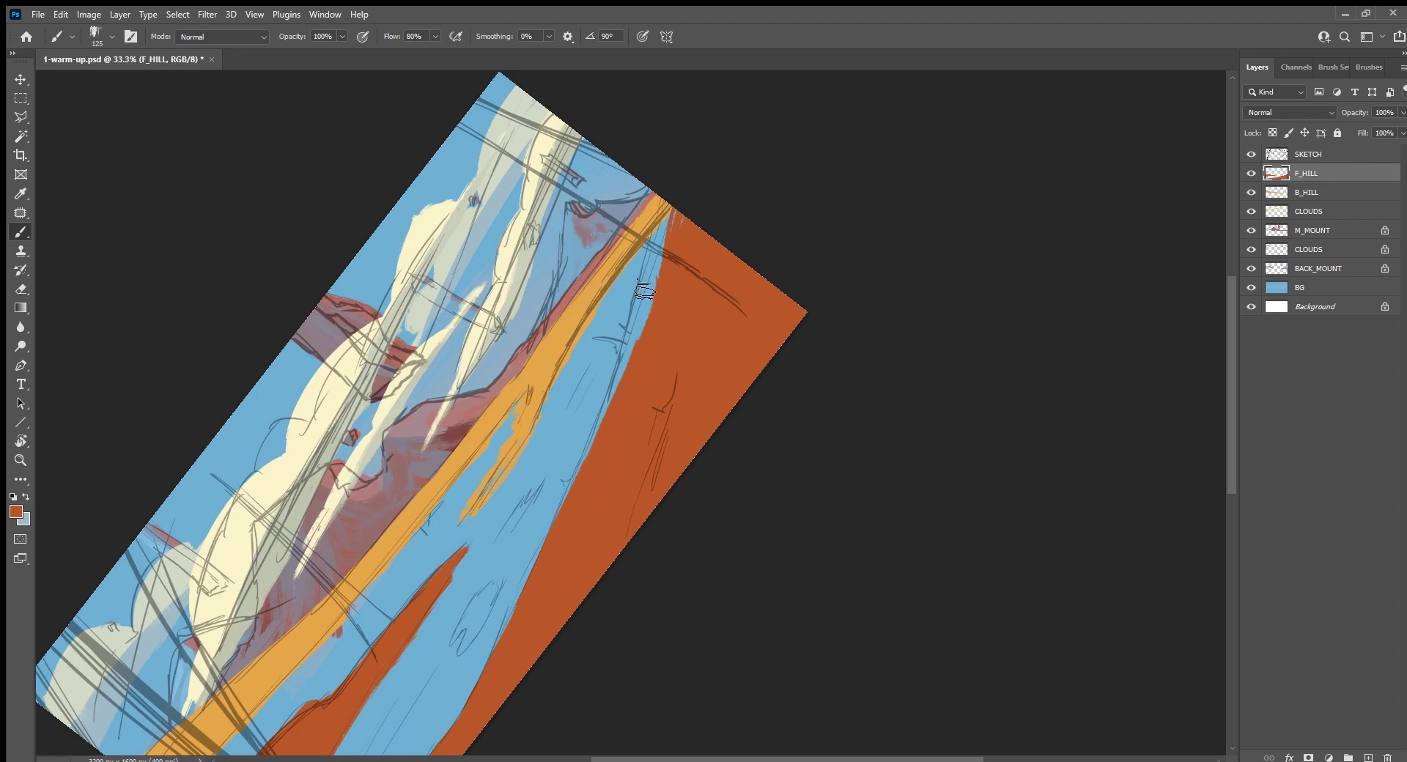
{"action": "left_click_drag", "start_coordinate": [678, 192], "coordinate": [649, 322]}
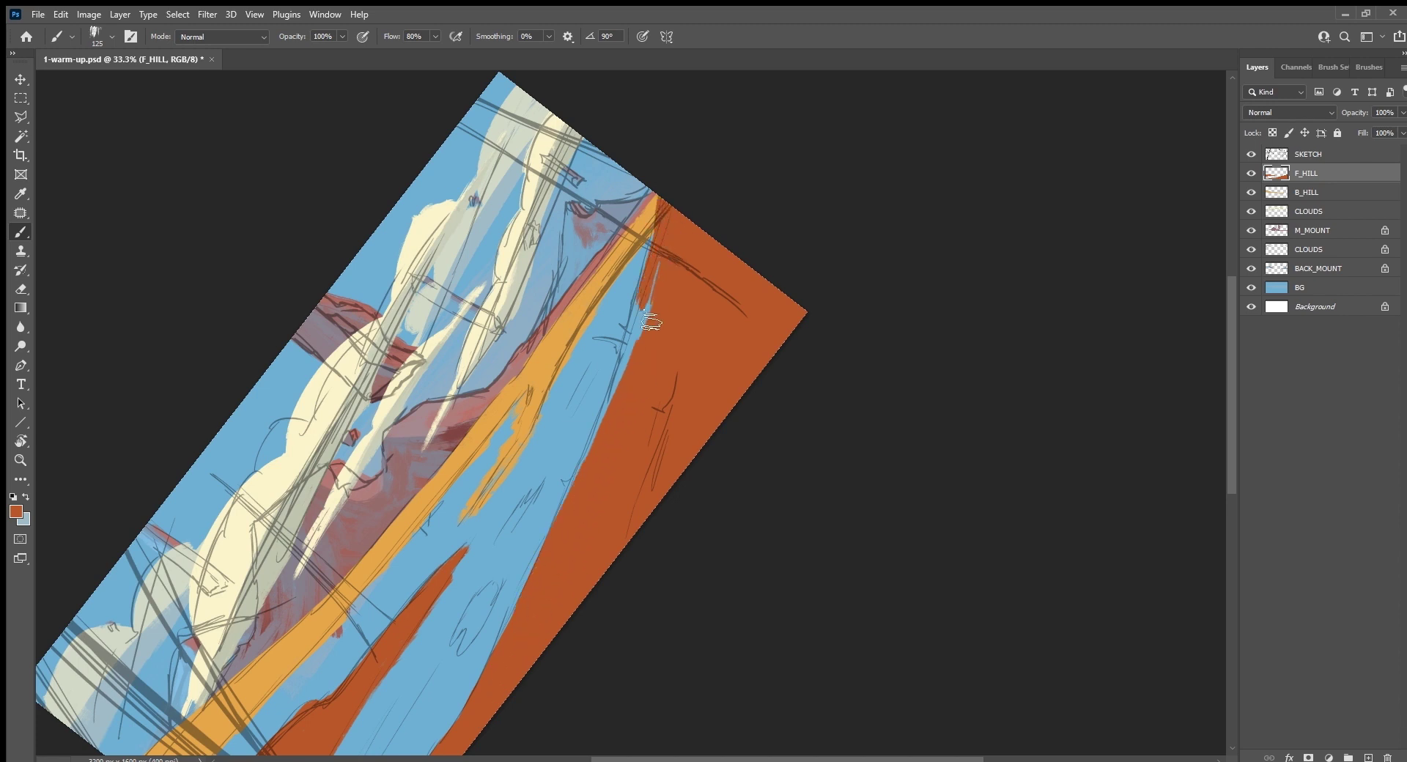
{"action": "left_click_drag", "start_coordinate": [675, 241], "coordinate": [638, 359]}
{"action": "left_click_drag", "start_coordinate": [662, 286], "coordinate": [574, 530]}
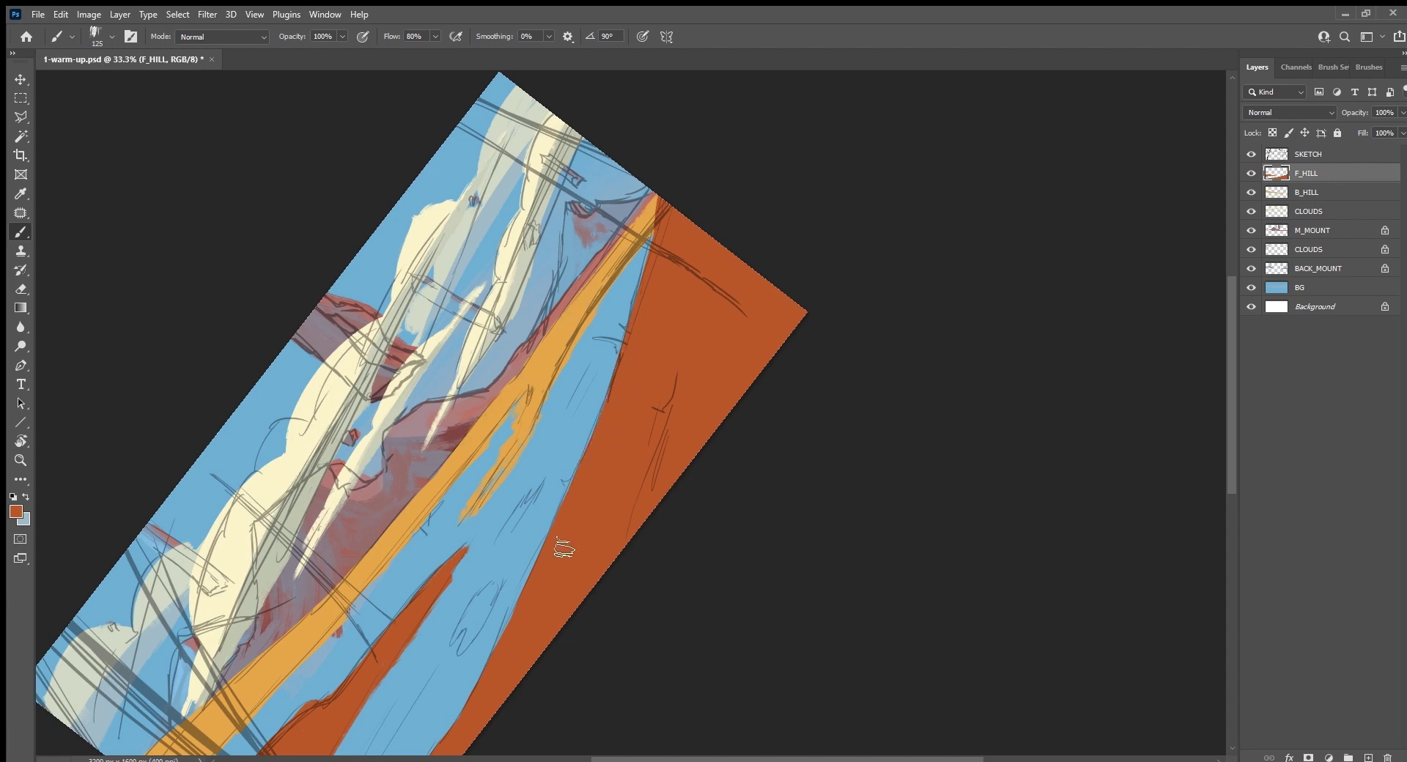
Step: Level the canvas view and place a new empty layer beneath F_HILL
{"action": "key", "text": "Escape"}
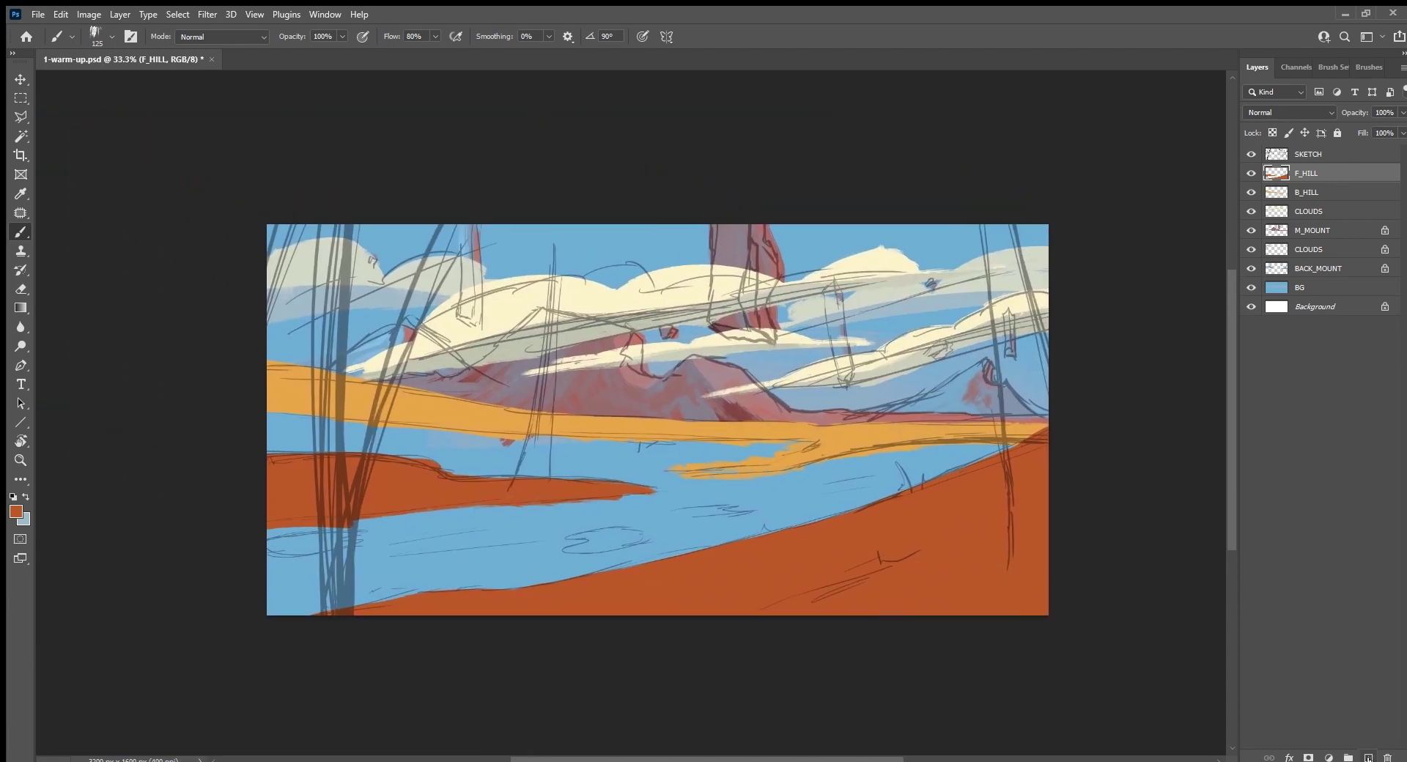
{"action": "left_click", "coordinate": [1368, 758]}
{"action": "left_click_drag", "start_coordinate": [1342, 176], "coordinate": [1308, 200]}
Step: Rename the new layer to WATER
{"action": "double_click", "coordinate": [1306, 192]}
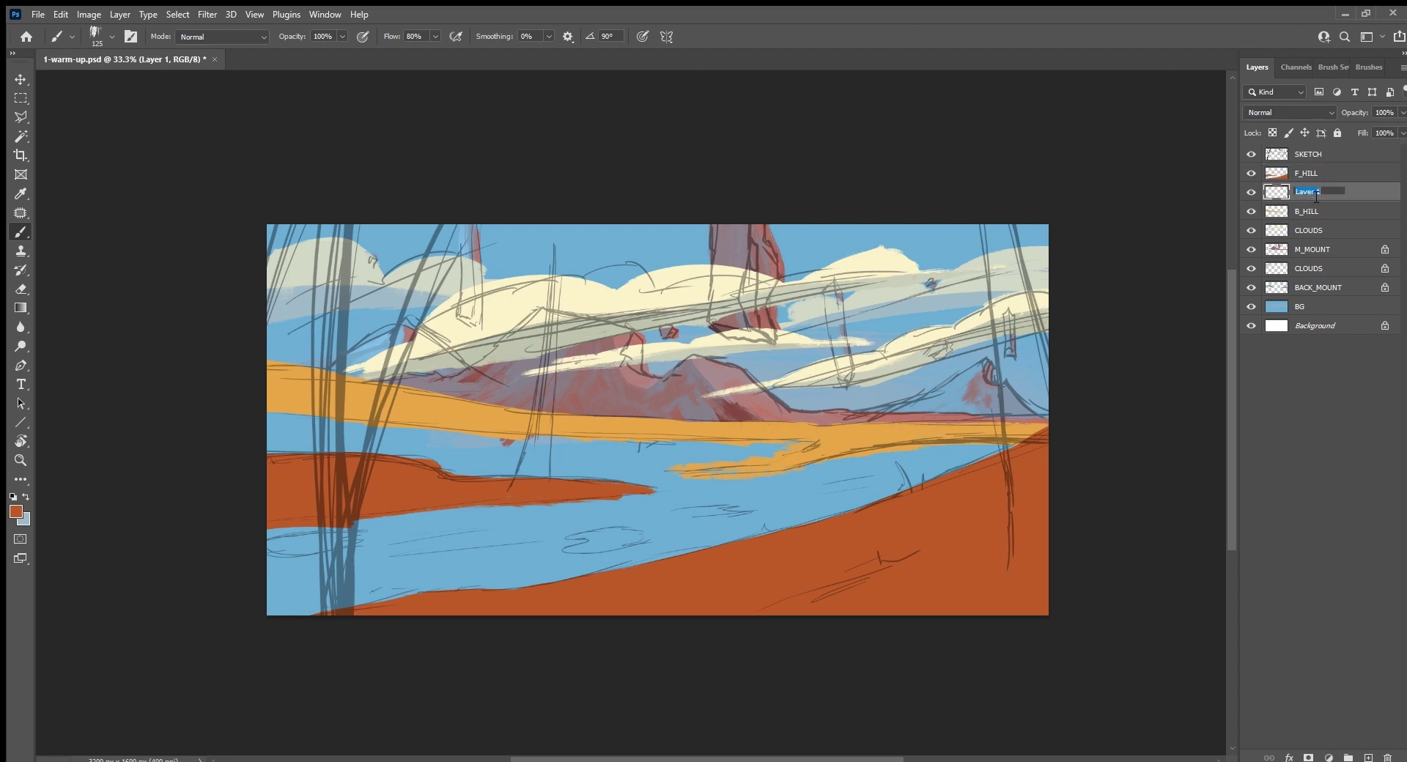
{"action": "type", "text": "WATER"}
{"action": "key", "text": "Return"}
{"action": "key", "text": "alt"}
Step: Tilt the canvas and fill the main river with lavender using a large brush
{"action": "key", "text": "r"}
{"action": "mouse_move", "coordinate": [528, 671]}
{"action": "left_mouse_down"}
{"action": "mouse_move", "coordinate": [696, 607]}
{"action": "mouse_move", "coordinate": [681, 652]}
{"action": "mouse_move", "coordinate": [627, 678]}
{"action": "mouse_move", "coordinate": [722, 515]}
{"action": "mouse_move", "coordinate": [801, 487]}
{"action": "left_mouse_up"}
{"action": "key", "text": "bracketright"}
{"action": "key", "text": "bracketright"}
{"action": "key", "text": "bracketright"}
{"action": "left_click_drag", "start_coordinate": [738, 534], "coordinate": [871, 338]}
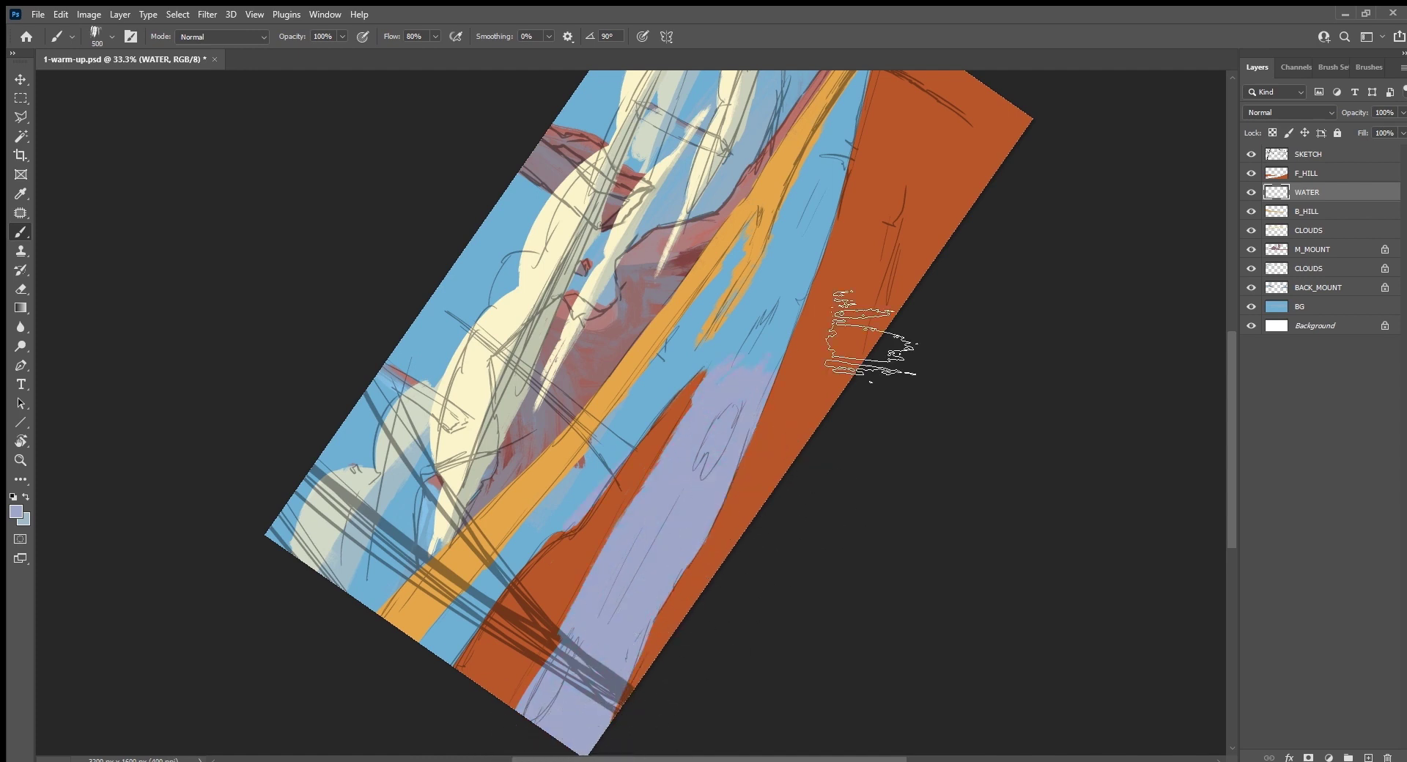
{"action": "left_click_drag", "start_coordinate": [811, 408], "coordinate": [754, 559]}
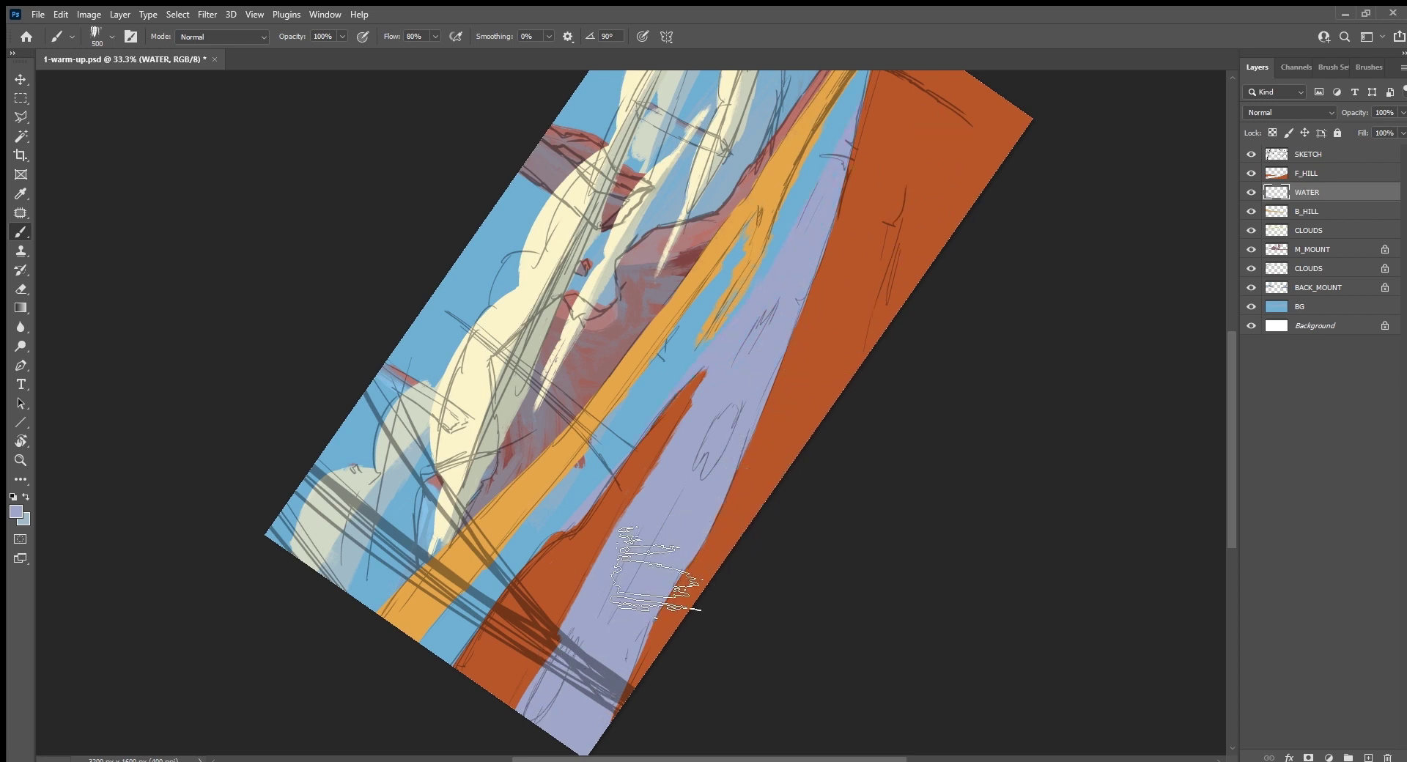
{"action": "key", "text": "bracketleft"}
{"action": "key", "text": "bracketleft"}
{"action": "key", "text": "bracketleft"}
{"action": "mouse_move", "coordinate": [586, 554]}
{"action": "left_mouse_down"}
{"action": "mouse_move", "coordinate": [438, 660]}
{"action": "mouse_move", "coordinate": [600, 465]}
{"action": "mouse_move", "coordinate": [607, 486]}
{"action": "mouse_move", "coordinate": [752, 343]}
{"action": "left_mouse_up"}
Step: With a smaller brush, cover the remaining blue beside the orange bank in lavender, then level the view
{"action": "mouse_move", "coordinate": [799, 288]}
{"action": "left_mouse_down"}
{"action": "mouse_move", "coordinate": [660, 513]}
{"action": "mouse_move", "coordinate": [634, 586]}
{"action": "left_mouse_up"}
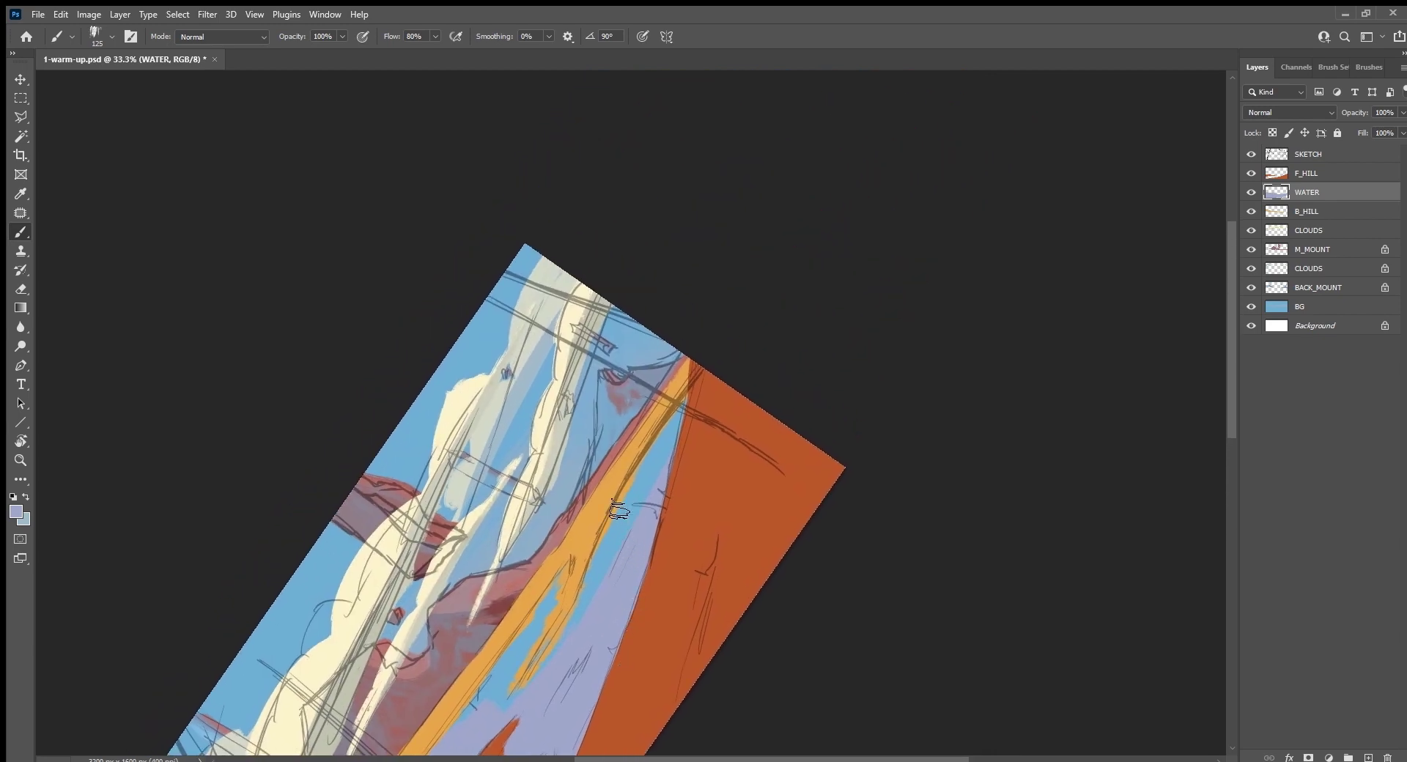
{"action": "key", "text": "bracketleft"}
{"action": "key", "text": "bracketleft"}
{"action": "key", "text": "bracketleft"}
{"action": "left_click", "coordinate": [666, 488]}
{"action": "mouse_move", "coordinate": [621, 538]}
{"action": "left_mouse_down"}
{"action": "mouse_move", "coordinate": [518, 715]}
{"action": "mouse_move", "coordinate": [503, 722]}
{"action": "mouse_move", "coordinate": [504, 687]}
{"action": "mouse_move", "coordinate": [455, 742]}
{"action": "left_mouse_up"}
{"action": "left_click_drag", "start_coordinate": [560, 575], "coordinate": [553, 605]}
{"action": "key", "text": "Escape"}
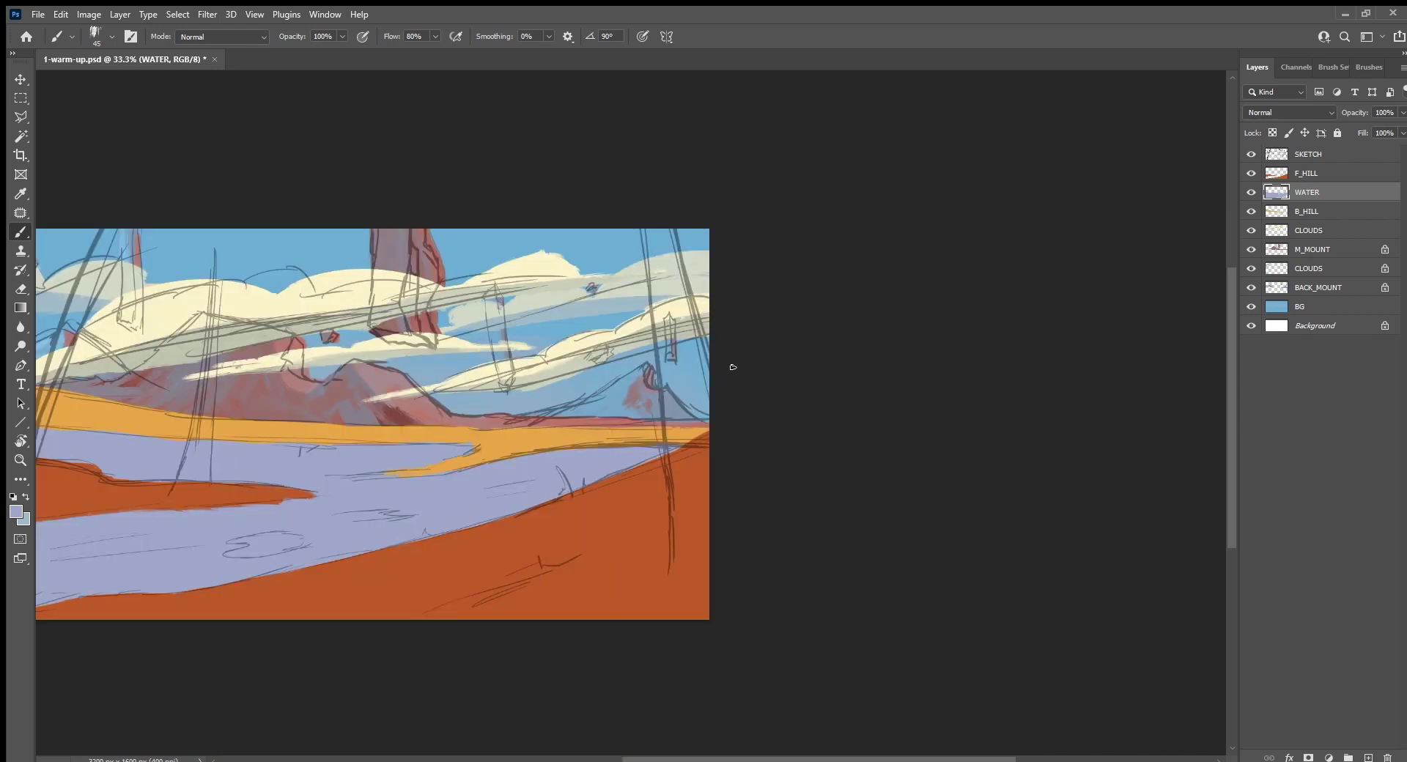
Step: Toggle the SKETCH layer off and on to compare the painting with the sketch lines
{"action": "key", "text": "r"}
{"action": "left_click_drag", "start_coordinate": [798, 640], "coordinate": [788, 620]}
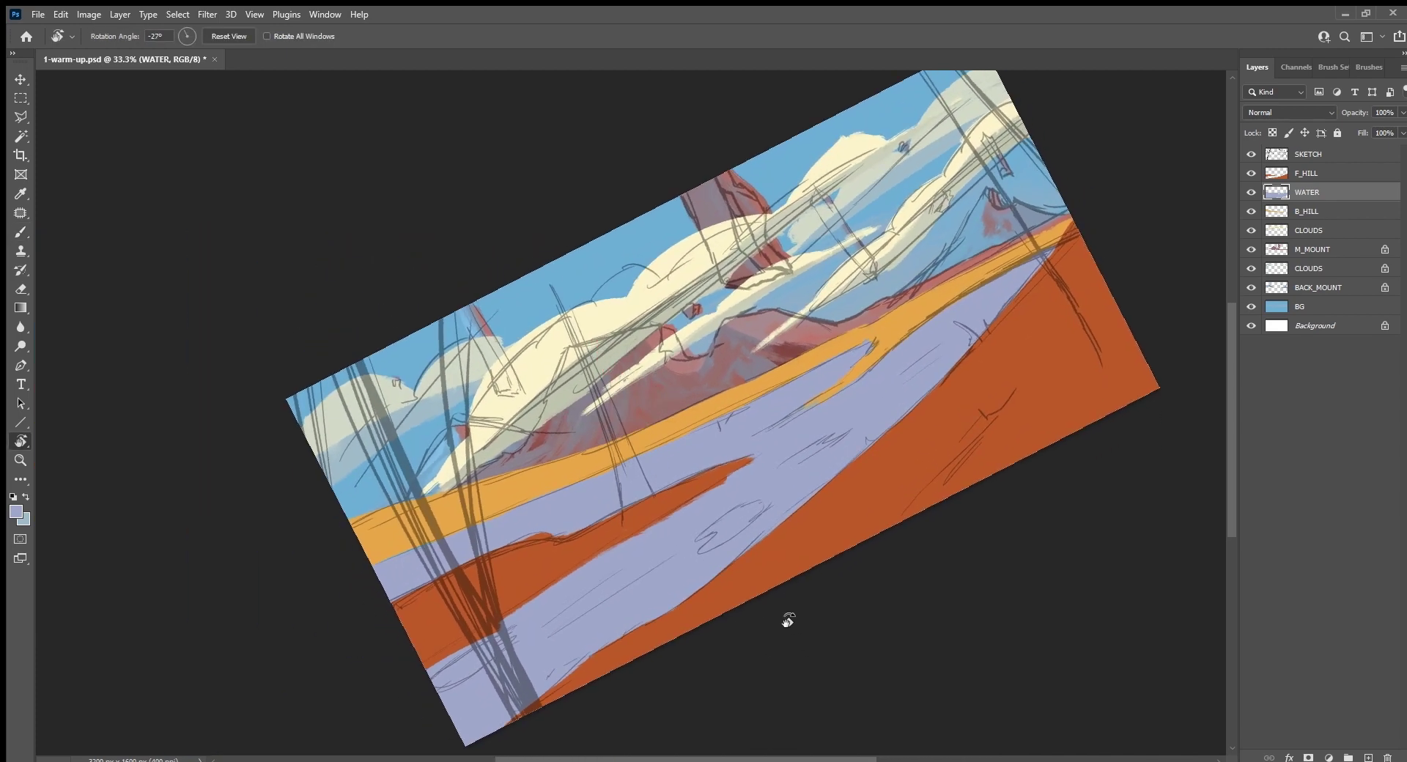
{"action": "key", "text": "b"}
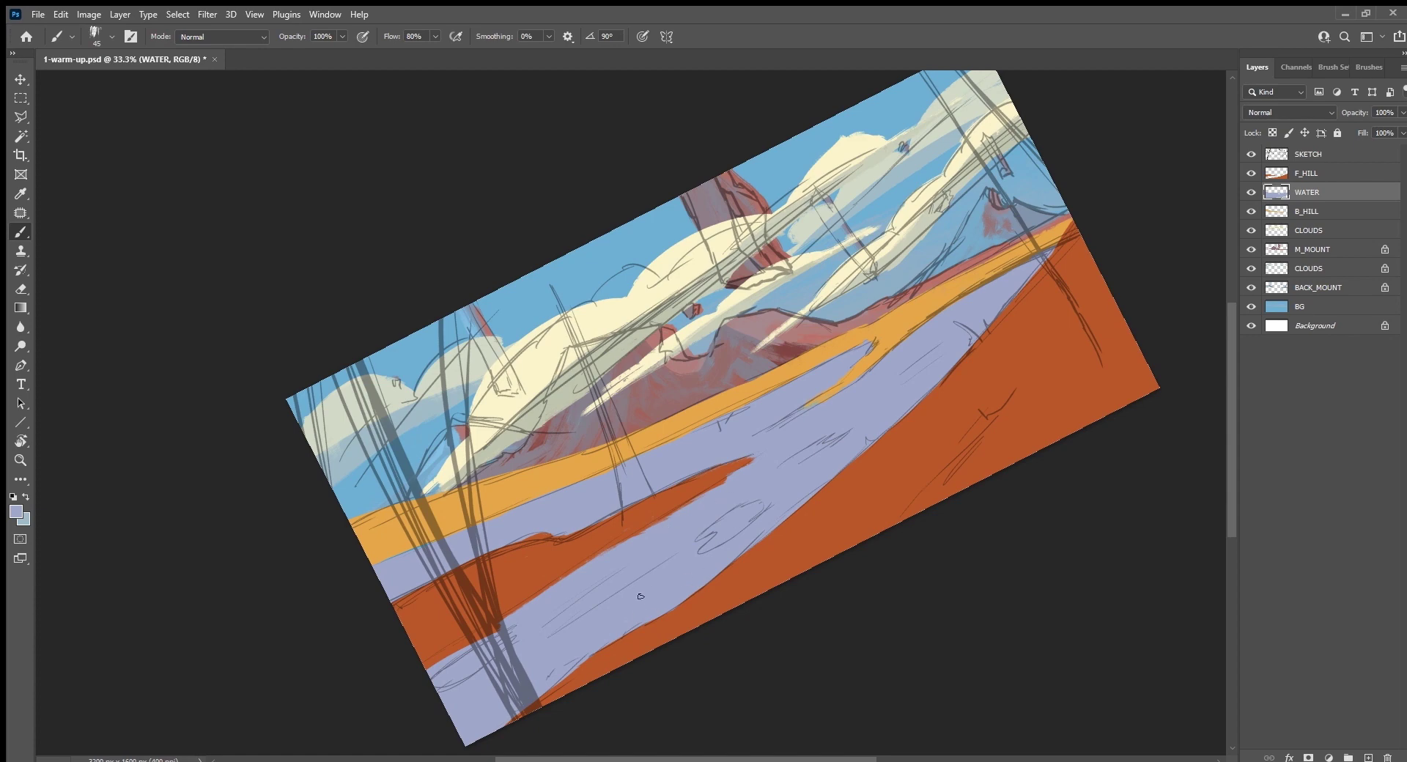
{"action": "key", "text": "Escape"}
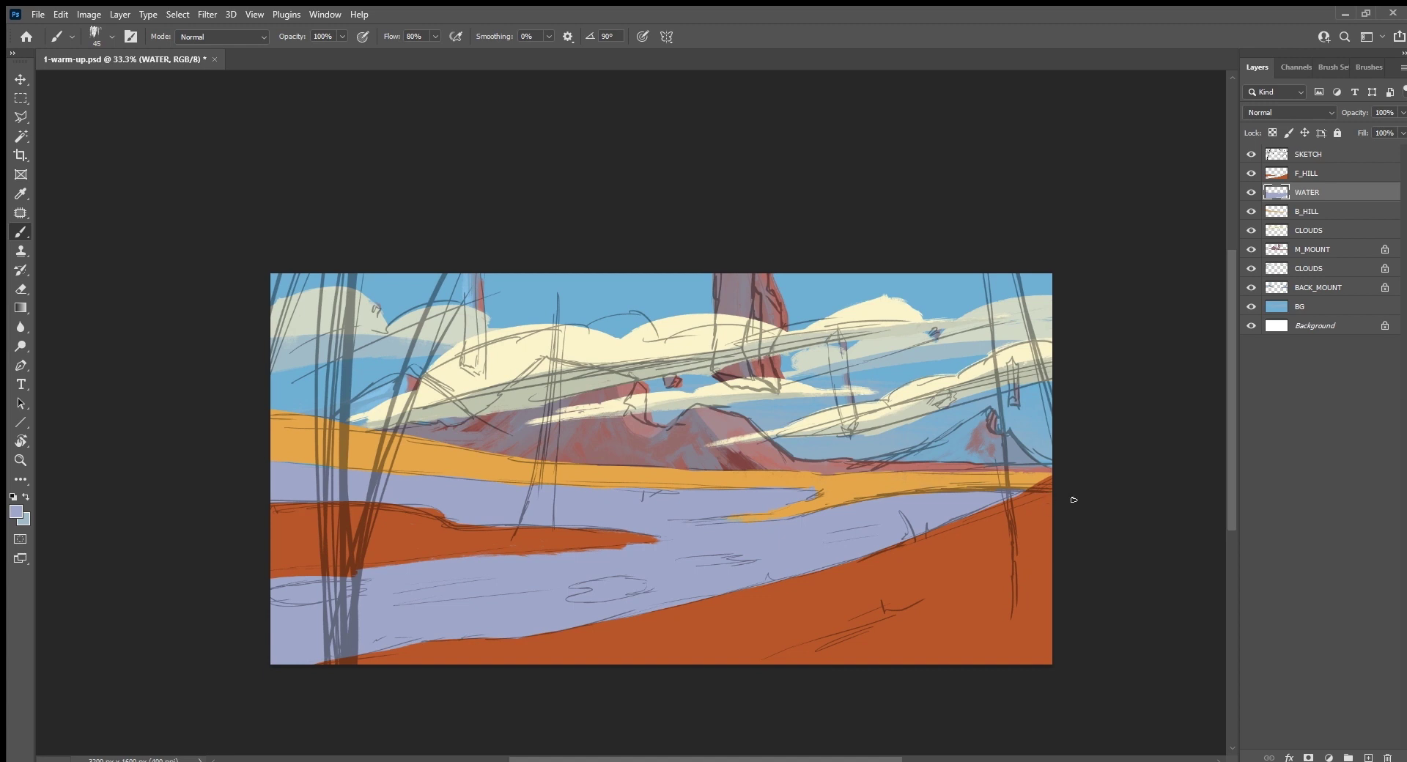
{"action": "left_click", "coordinate": [1251, 154]}
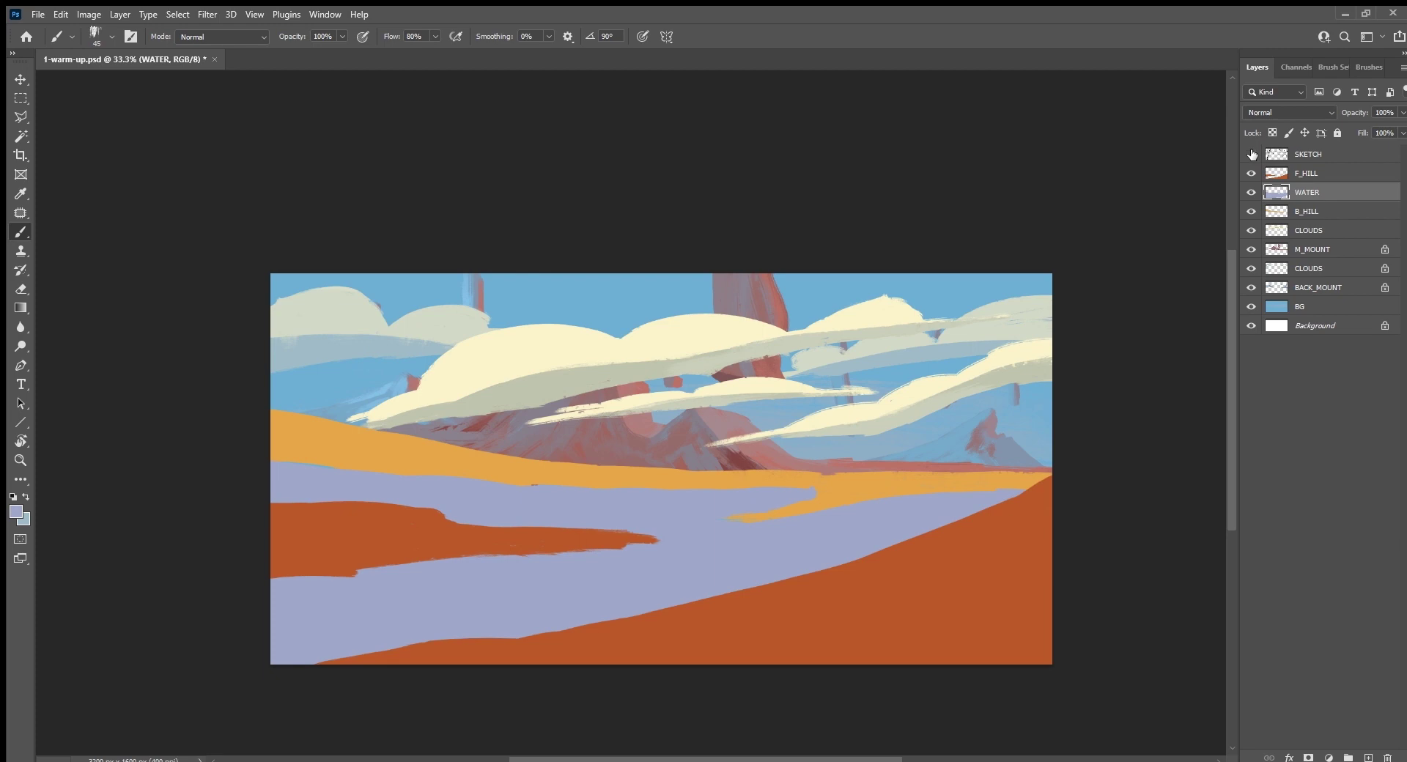
{"action": "left_click", "coordinate": [1252, 154]}
{"action": "left_click", "coordinate": [1252, 153]}
{"action": "left_click", "coordinate": [1252, 154]}
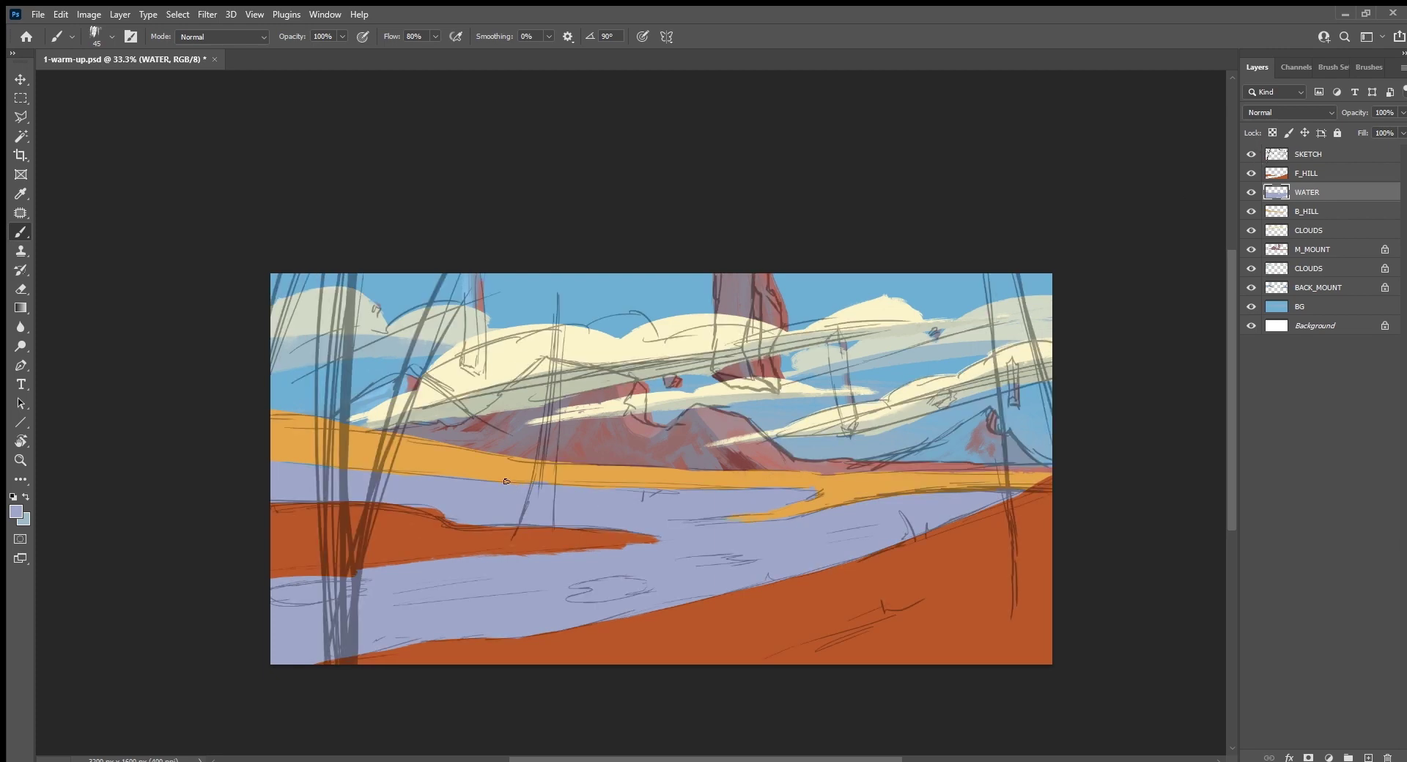
Step: Inspect the lower painting, then hide SKETCH and make B_HILL the active layer
{"action": "key", "text": "r"}
{"action": "left_click_drag", "start_coordinate": [540, 643], "coordinate": [679, 524]}
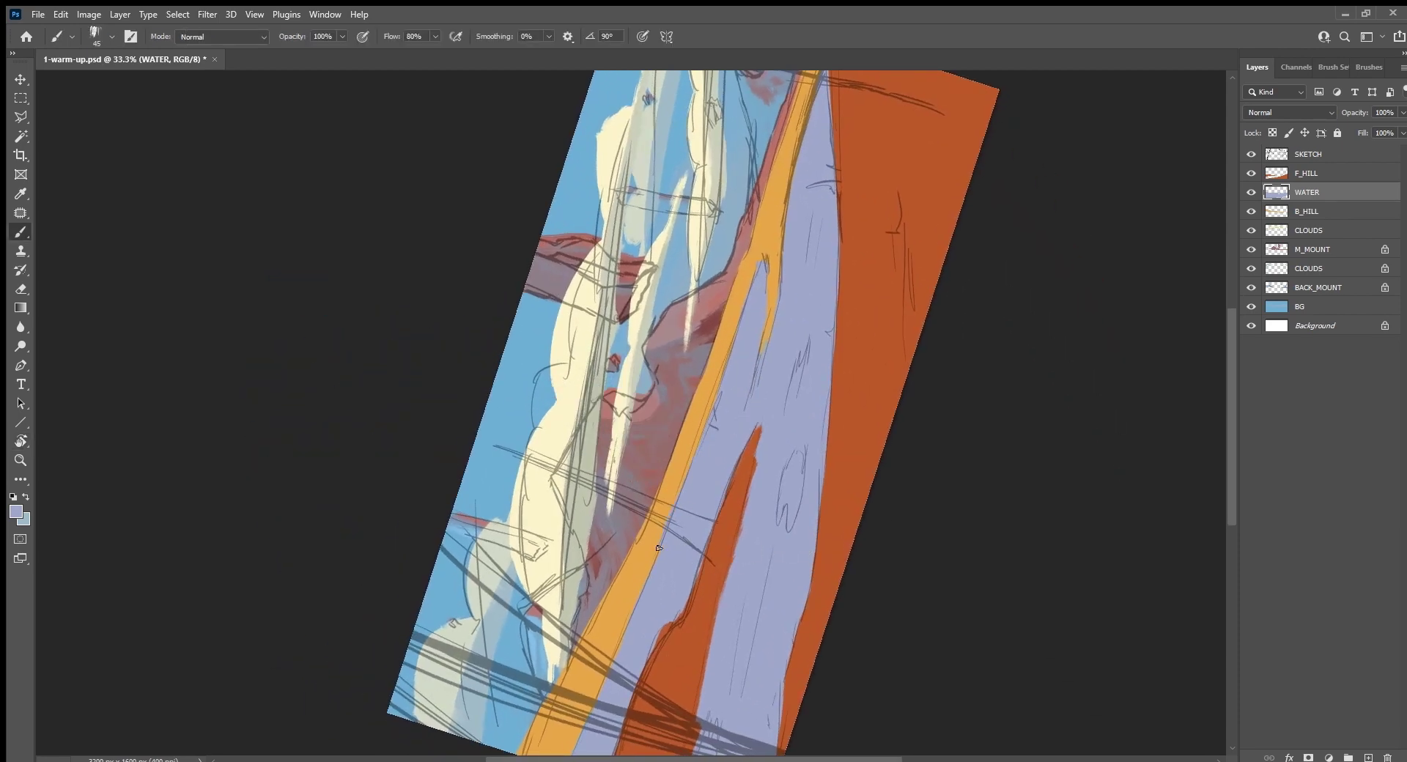
{"action": "left_click_drag", "start_coordinate": [595, 731], "coordinate": [628, 600]}
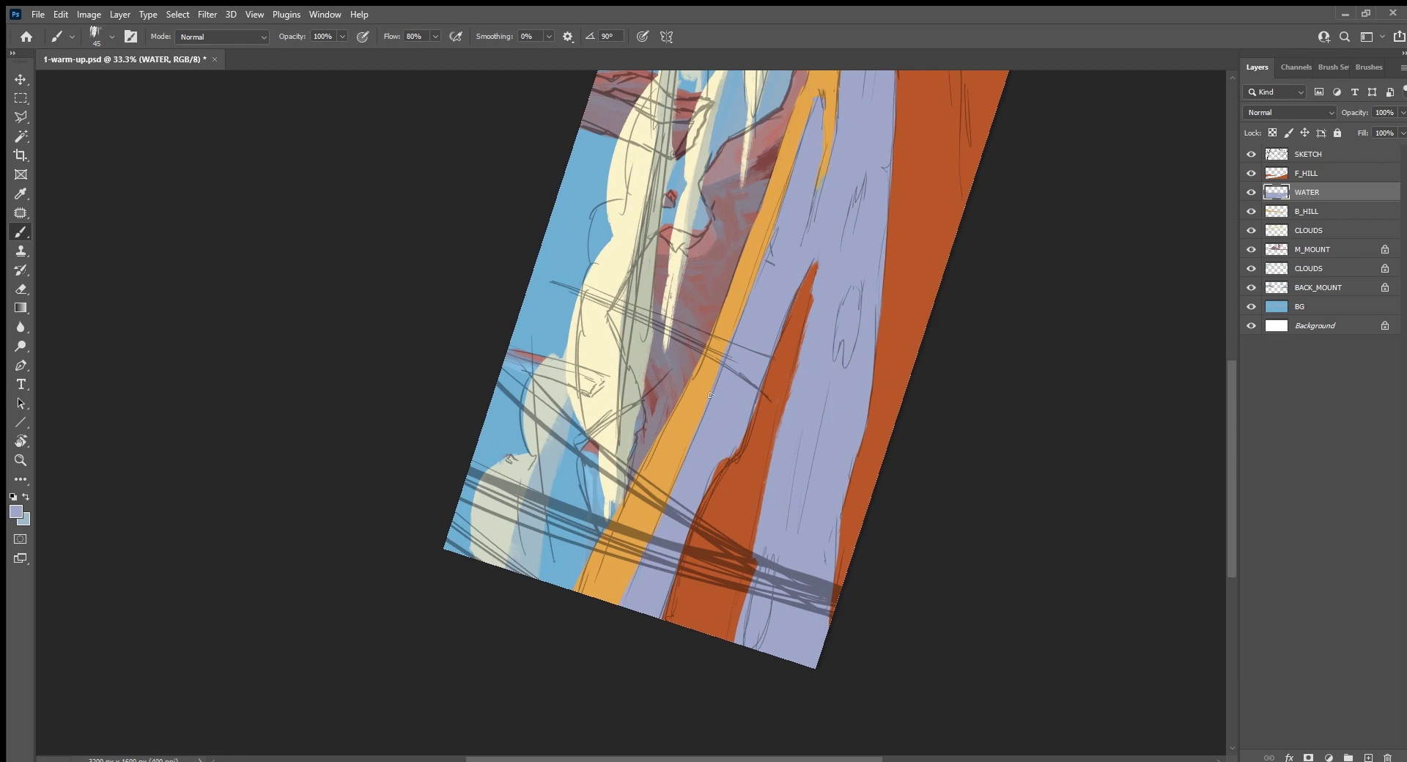
{"action": "key", "text": "Escape"}
{"action": "left_click_drag", "start_coordinate": [1061, 502], "coordinate": [709, 553]}
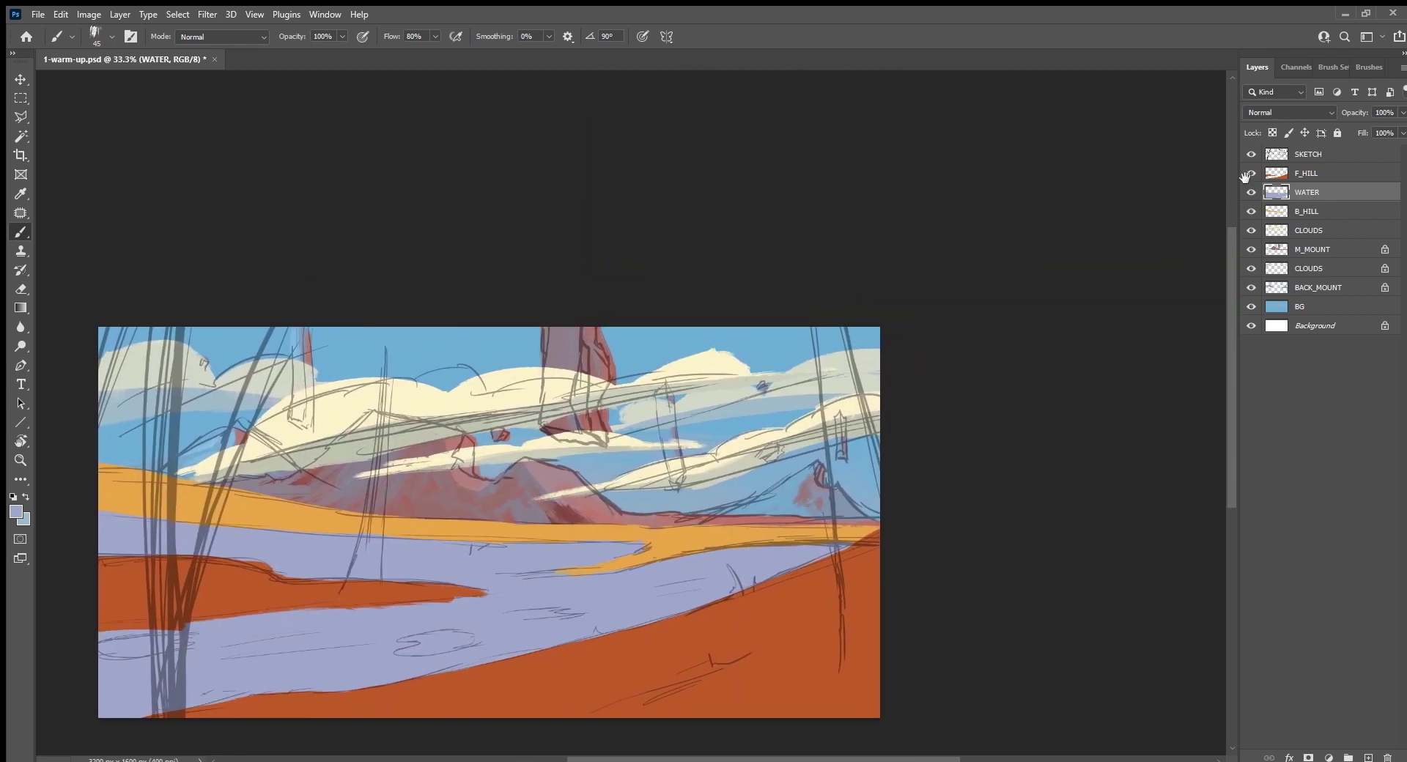
{"action": "left_click", "coordinate": [1252, 154]}
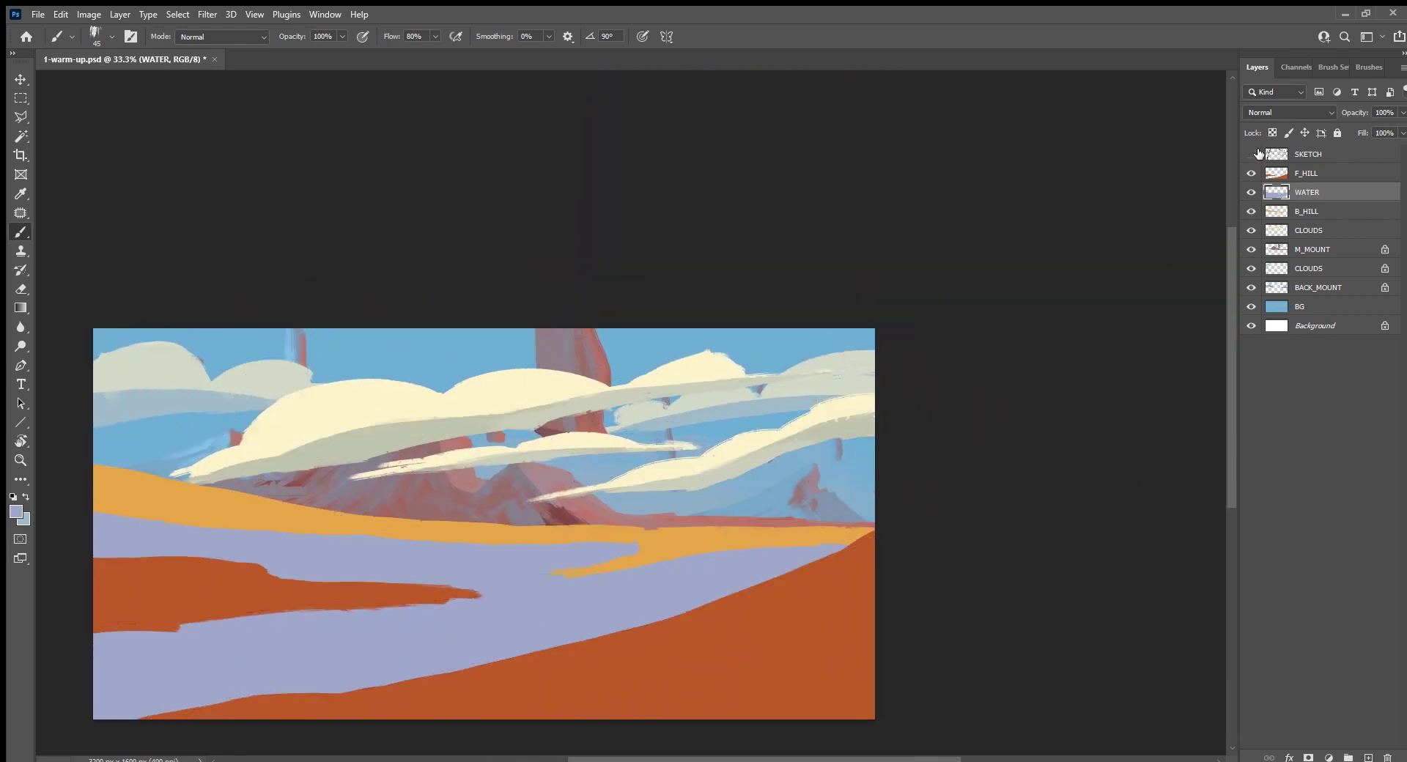
{"action": "left_click", "coordinate": [1339, 219]}
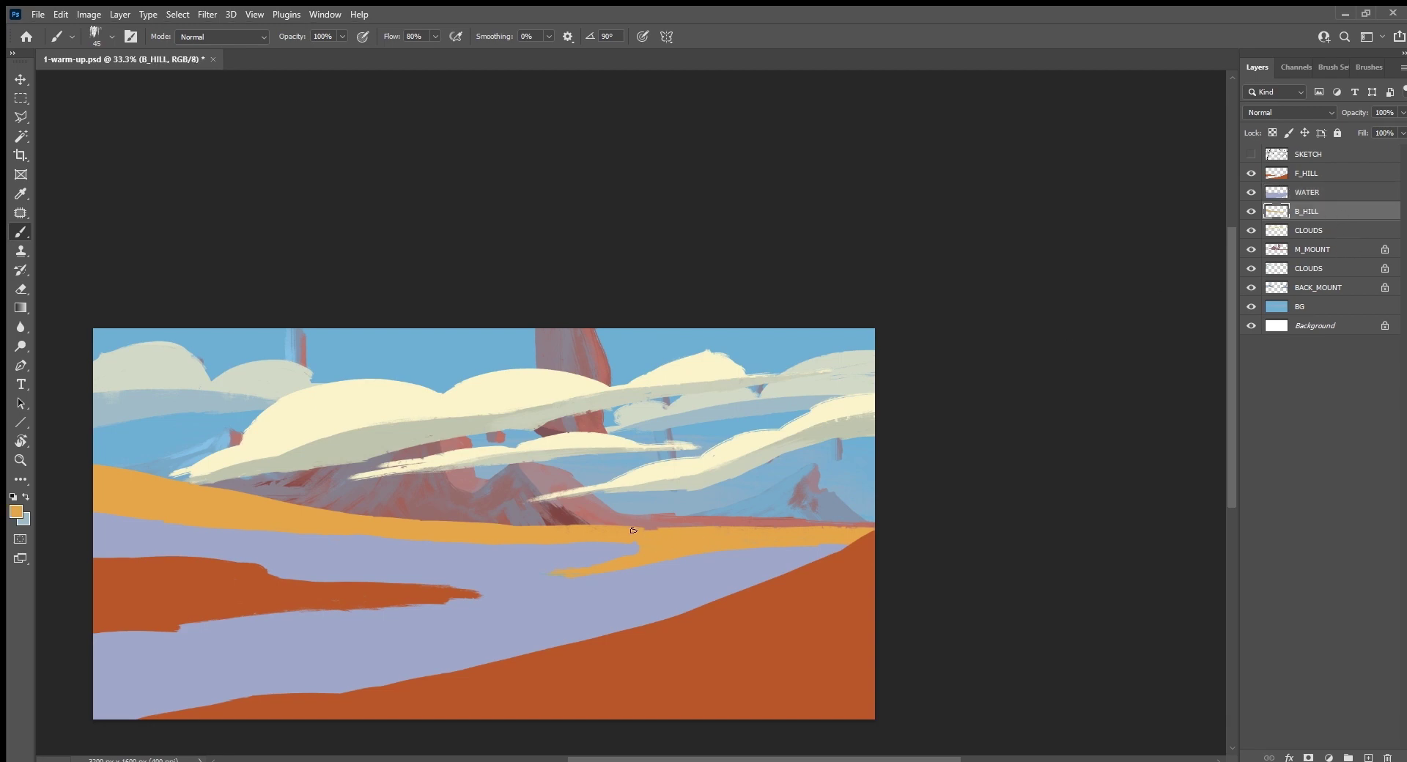
Step: Tilt the view steeply and paint orange over the dark red streak on B_HILL
{"action": "key", "text": "r"}
{"action": "left_click_drag", "start_coordinate": [635, 672], "coordinate": [914, 480]}
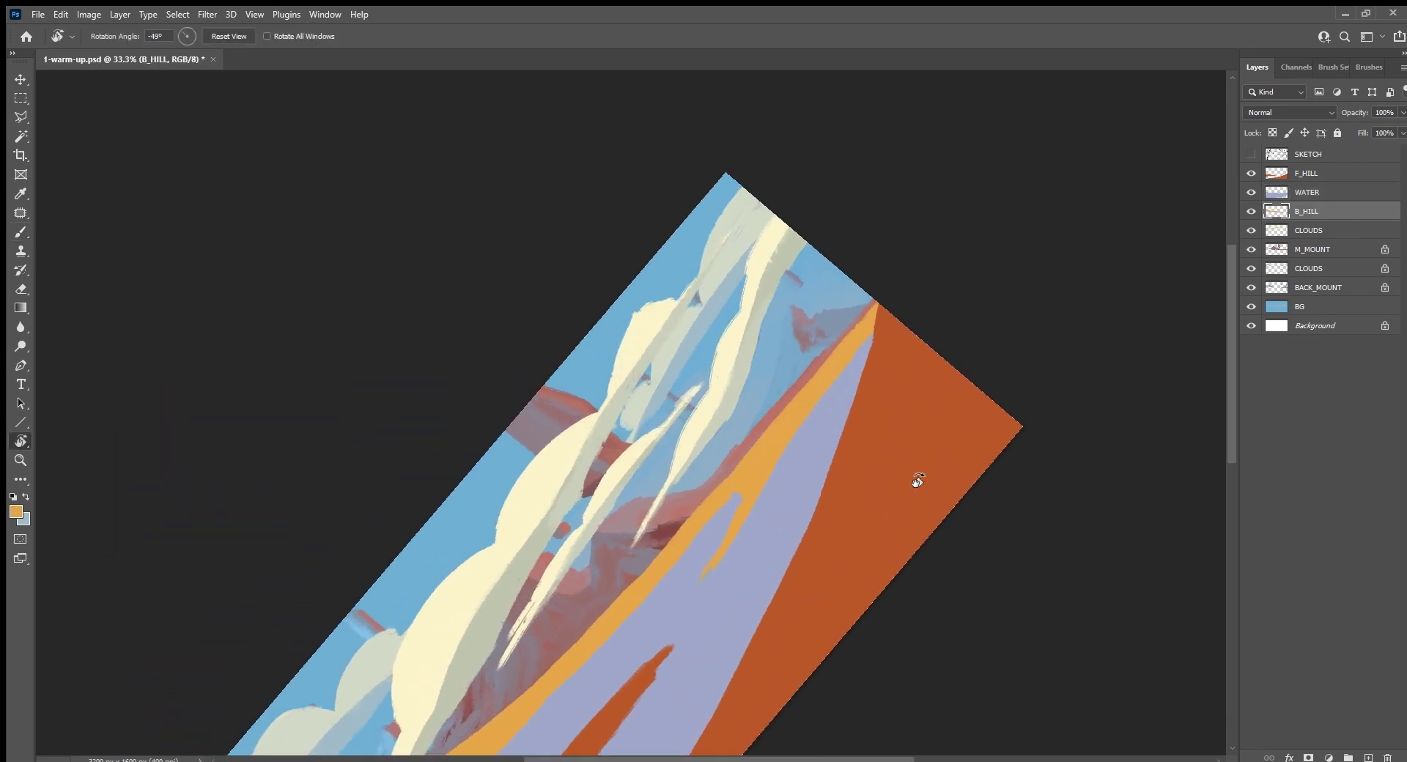
{"action": "key", "text": "e"}
{"action": "key", "text": "alt+bracketright"}
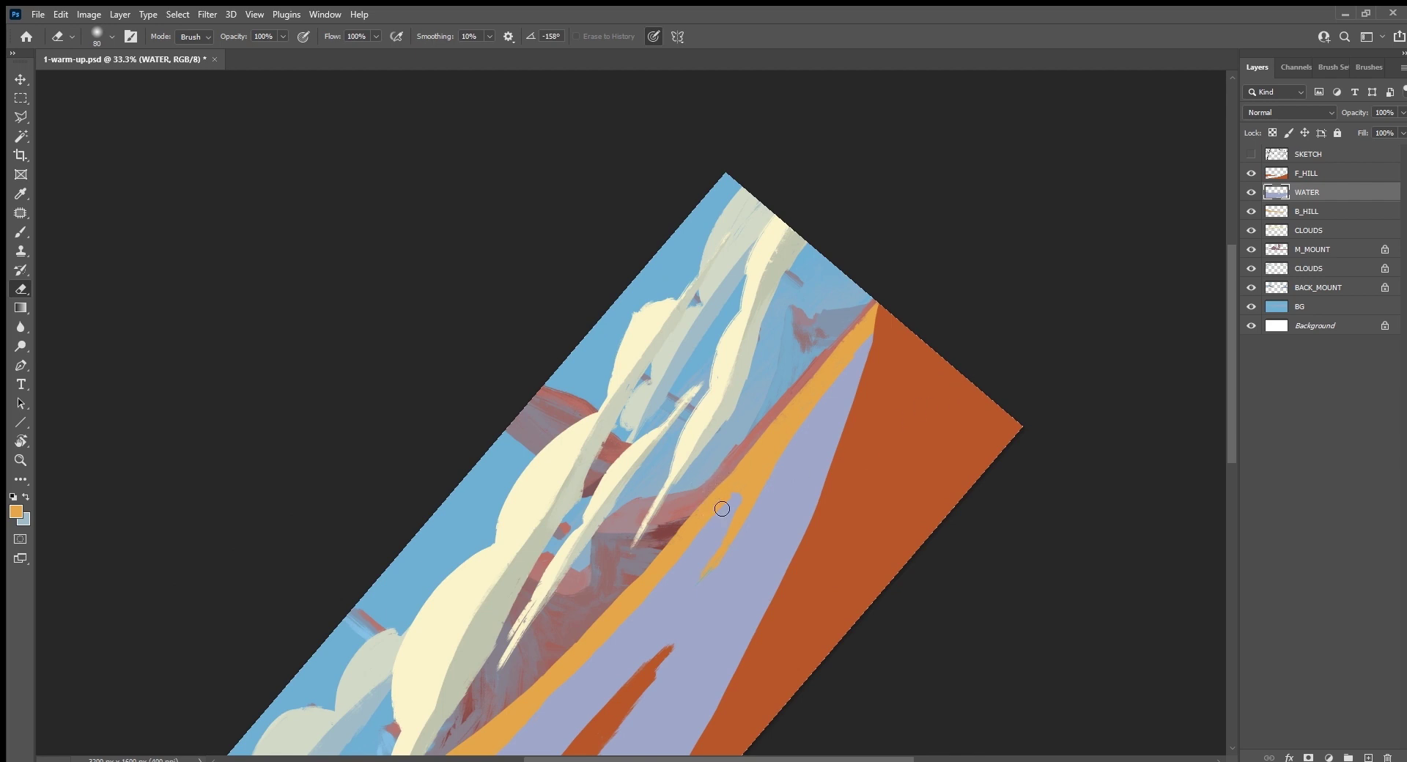
{"action": "key", "text": "bracketleft"}
{"action": "key", "text": "bracketleft"}
{"action": "key", "text": "bracketleft"}
{"action": "left_click", "coordinate": [1327, 212]}
{"action": "key", "text": "b"}
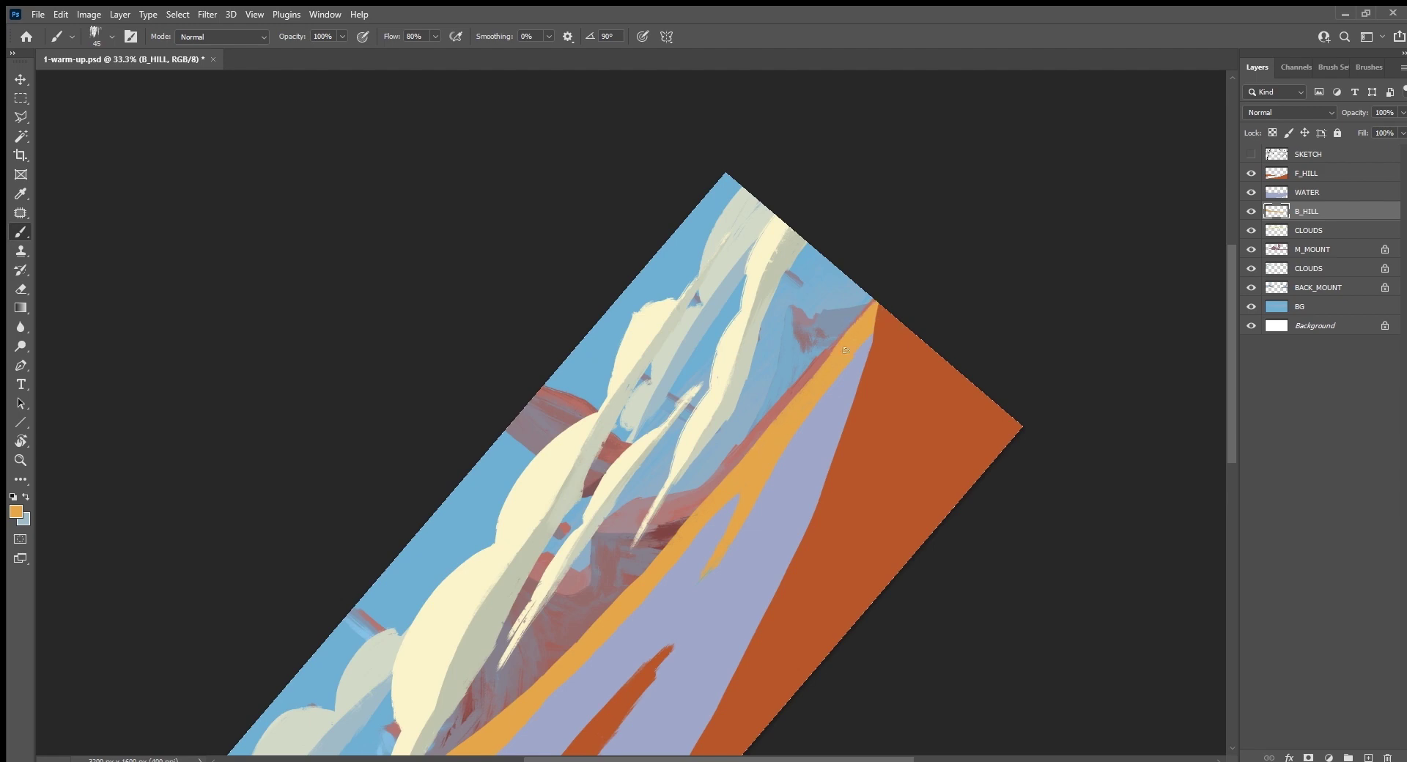
{"action": "left_click_drag", "start_coordinate": [671, 566], "coordinate": [911, 337]}
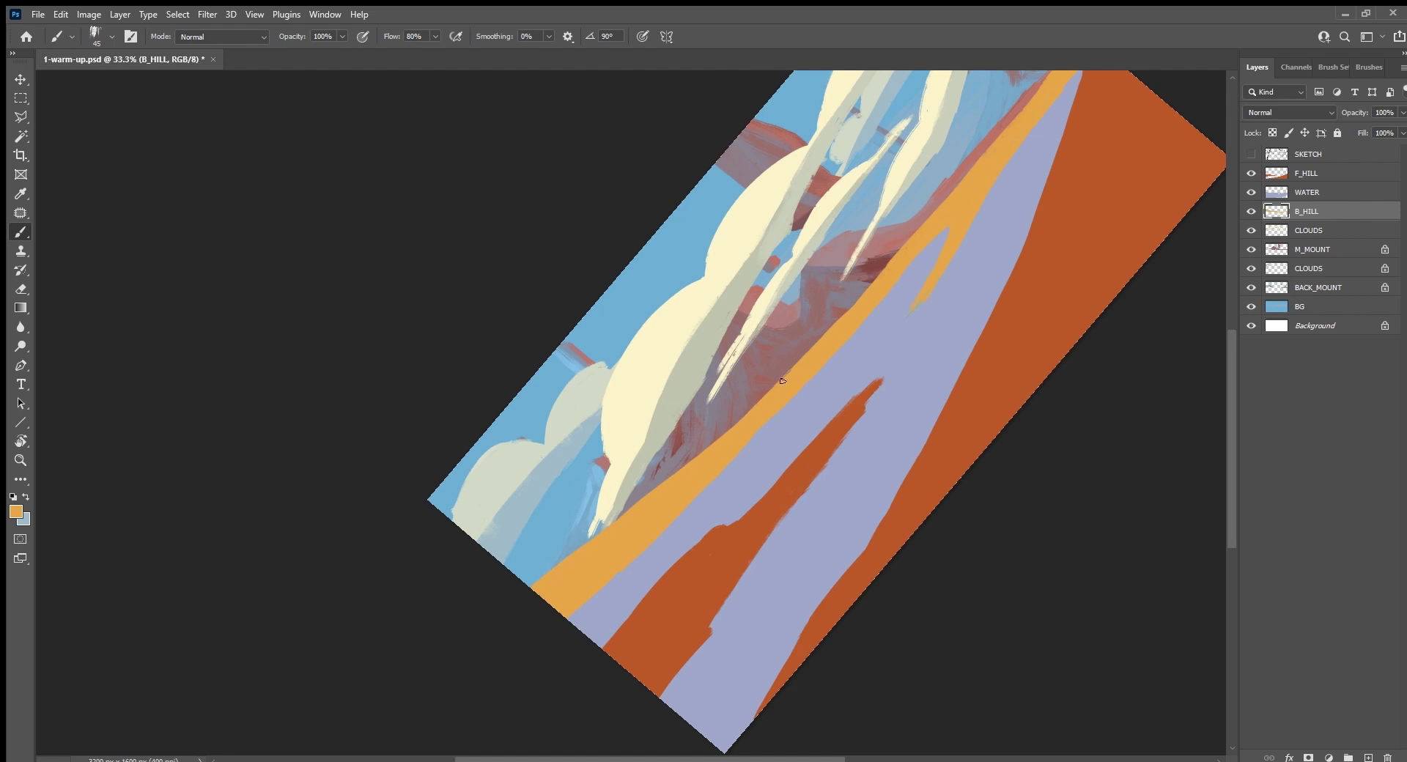
{"action": "left_click_drag", "start_coordinate": [912, 236], "coordinate": [881, 278]}
{"action": "left_click_drag", "start_coordinate": [904, 345], "coordinate": [809, 433]}
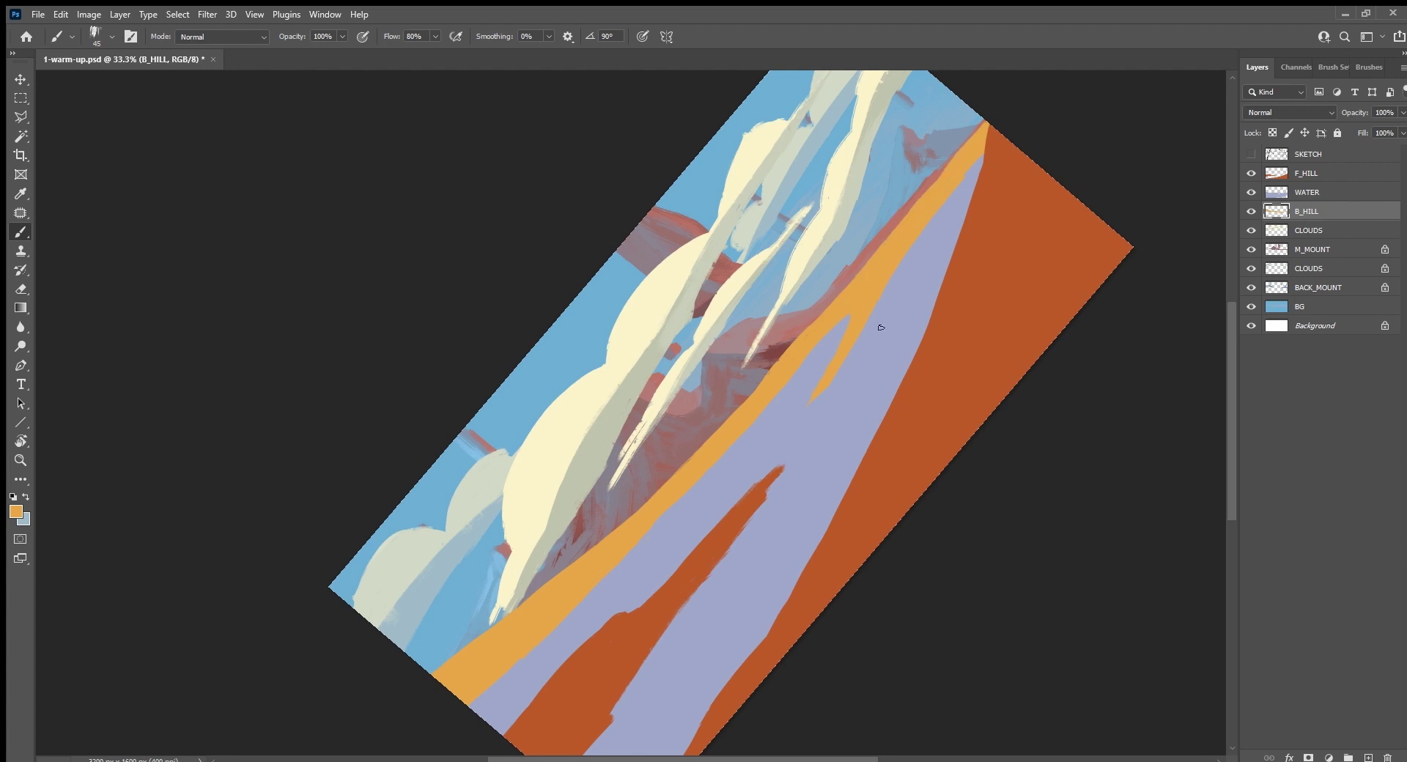
Step: Lock B_HILL's transparent pixels and brush darker orange strokes along the bank
{"action": "key", "text": "slash"}
{"action": "key", "text": "bracketright"}
{"action": "key", "text": "bracketright"}
{"action": "key", "text": "bracketright"}
{"action": "left_click_drag", "start_coordinate": [848, 360], "coordinate": [893, 286]}
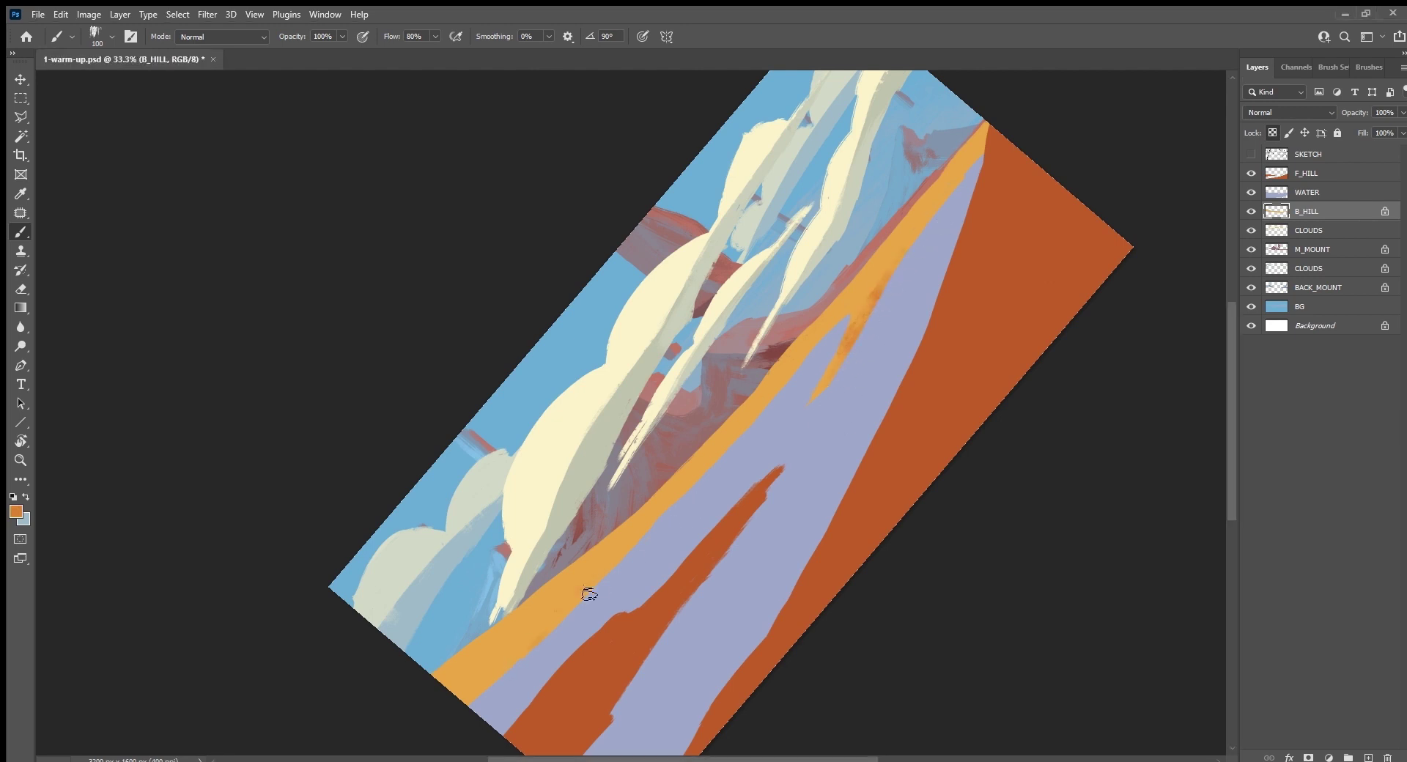
{"action": "mouse_move", "coordinate": [585, 591]}
{"action": "left_mouse_down"}
{"action": "mouse_move", "coordinate": [488, 682]}
{"action": "mouse_move", "coordinate": [575, 607]}
{"action": "left_mouse_up"}
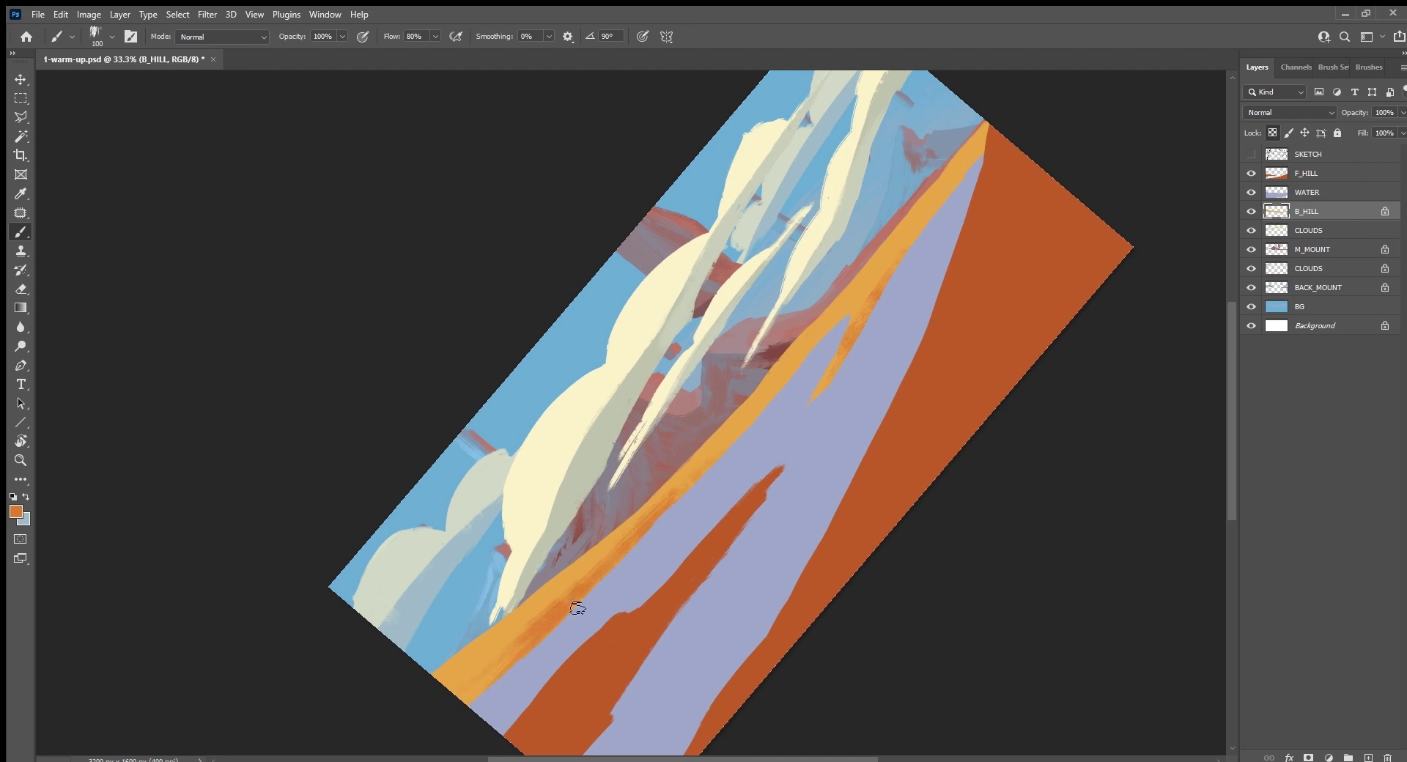
Step: Add a new layer clipped to B_HILL and name it AMSO
{"action": "left_click", "coordinate": [1368, 757]}
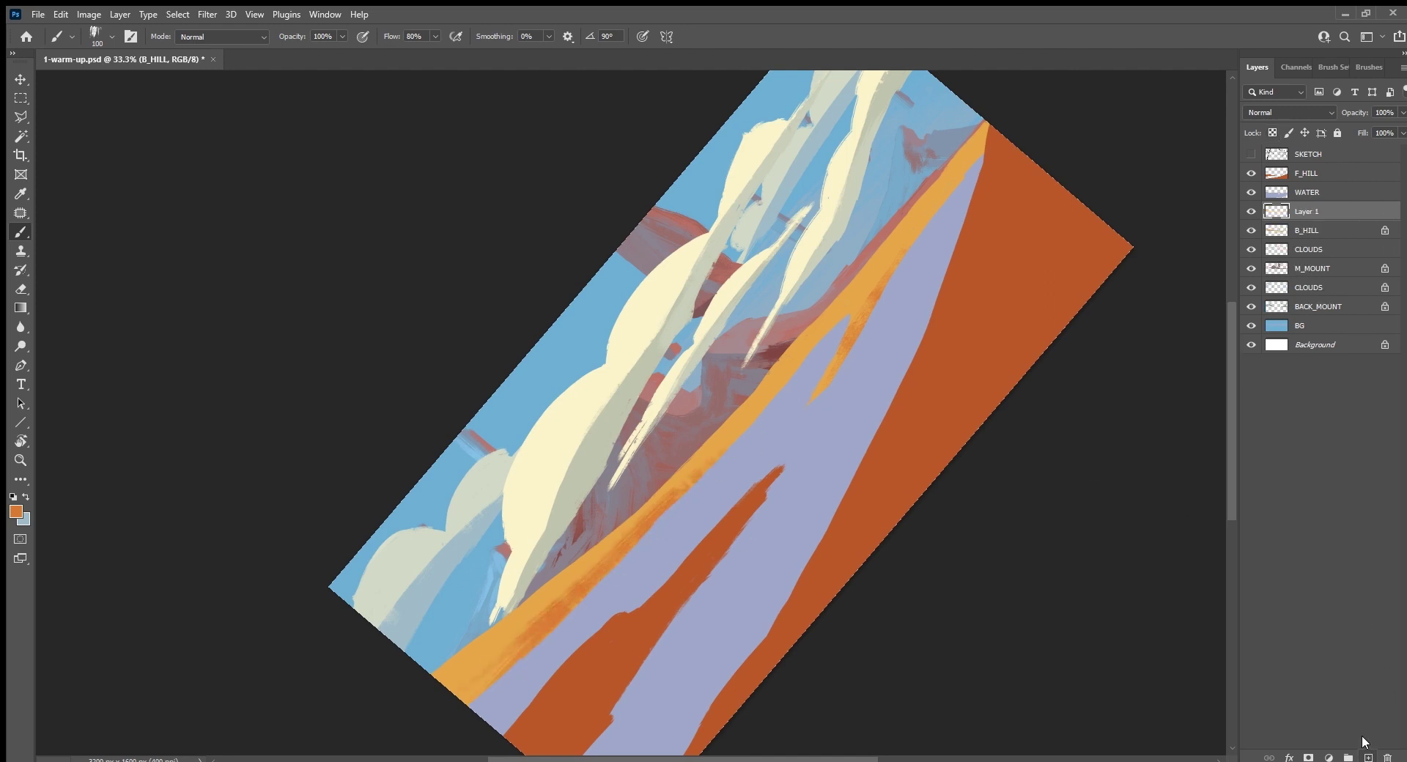
{"action": "key", "text": "ctrl+alt+g"}
{"action": "double_click", "coordinate": [1317, 212]}
{"action": "type", "text": "A"}
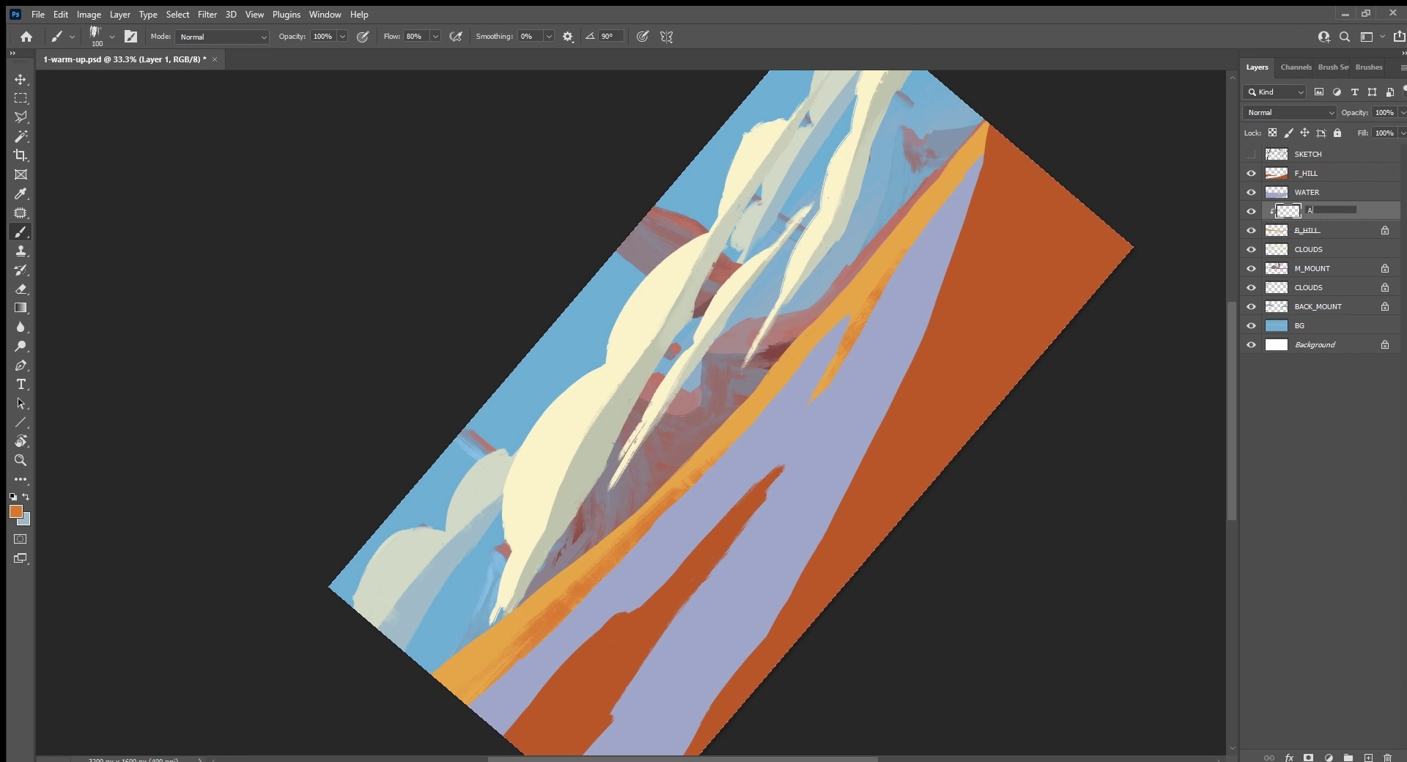
{"action": "type", "text": "MS"}
{"action": "type", "text": "O"}
{"action": "key", "text": "Return"}
Step: Fill AMSO with blue and lower its opacity to 23%
{"action": "key", "text": "x"}
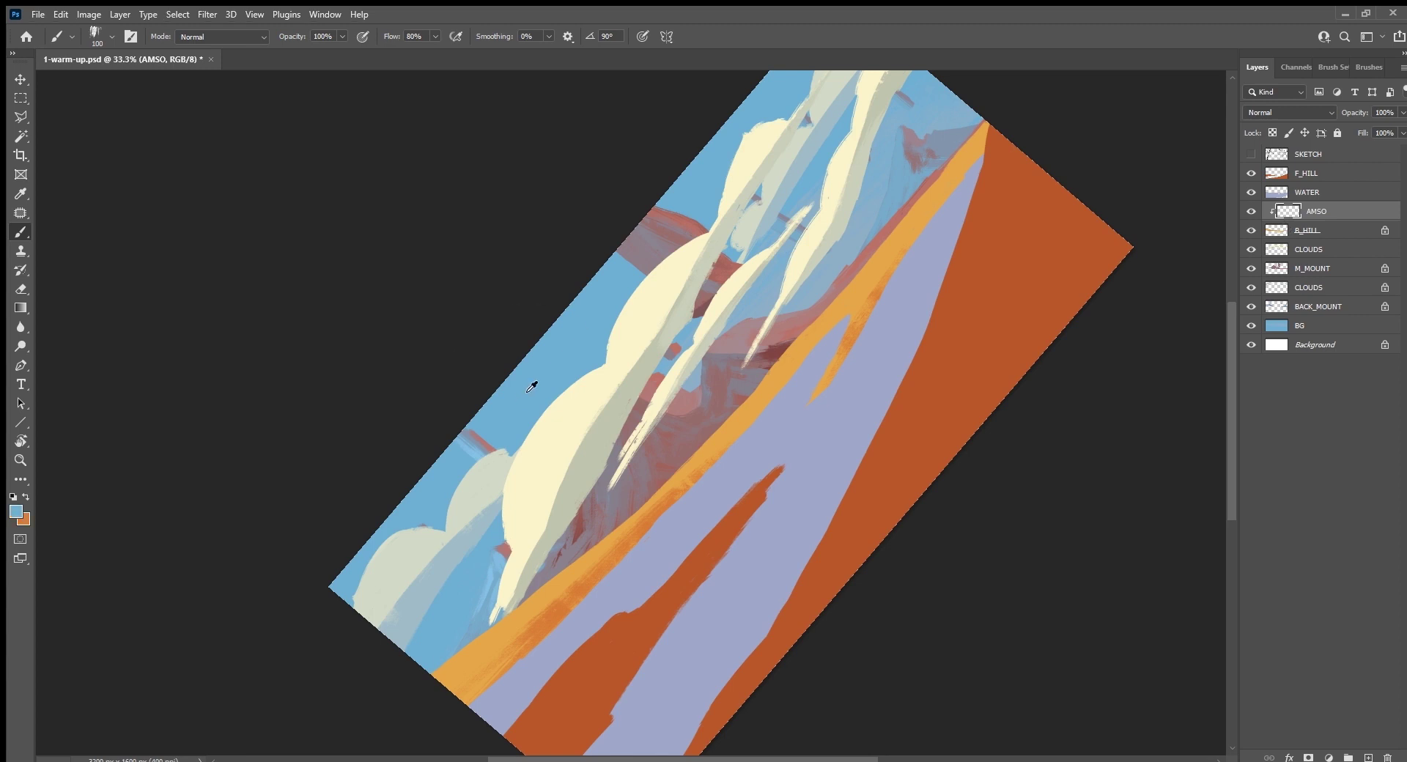
{"action": "key", "text": "alt+BackSpace"}
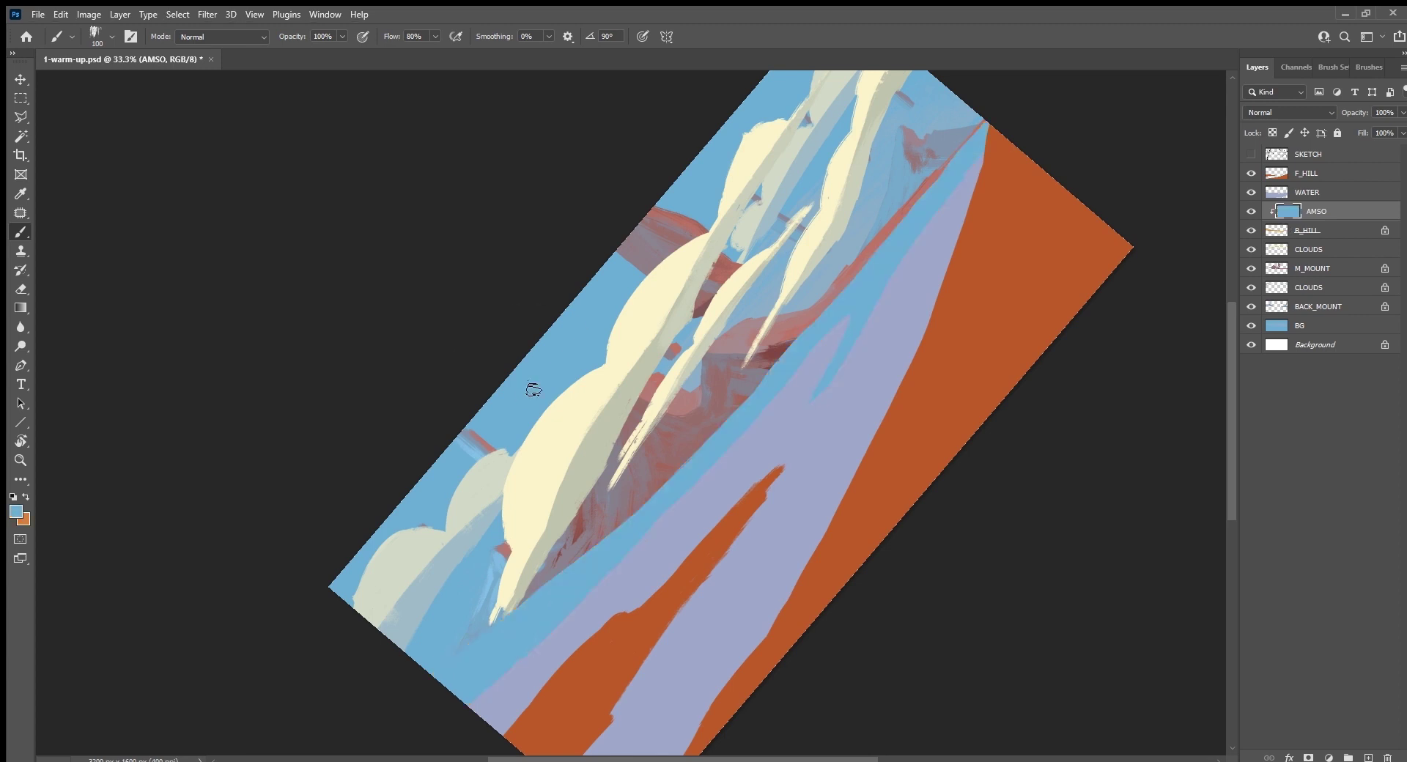
{"action": "left_click_drag", "start_coordinate": [1403, 112], "coordinate": [1365, 121]}
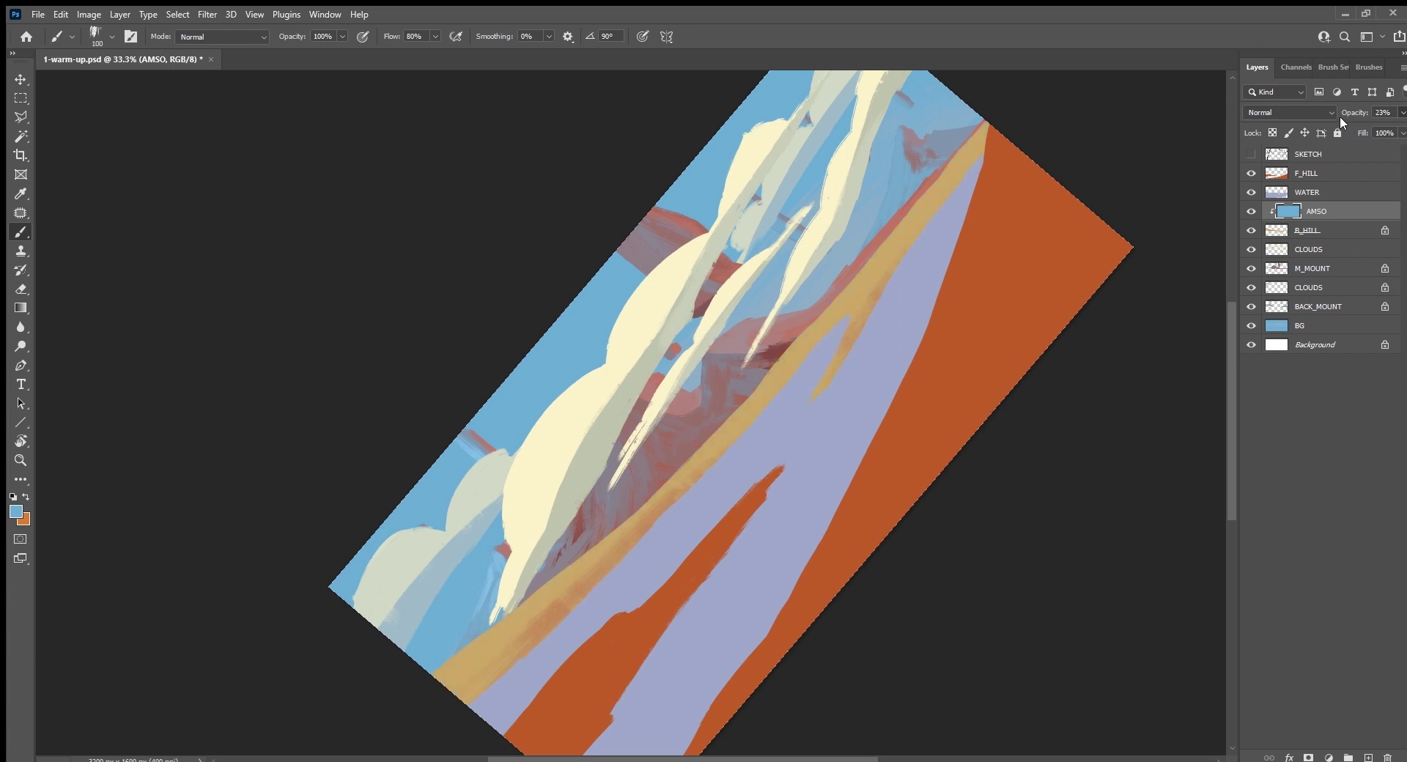
Step: Add a new clipped layer named BLEND above AMSO
{"action": "left_click", "coordinate": [1369, 757]}
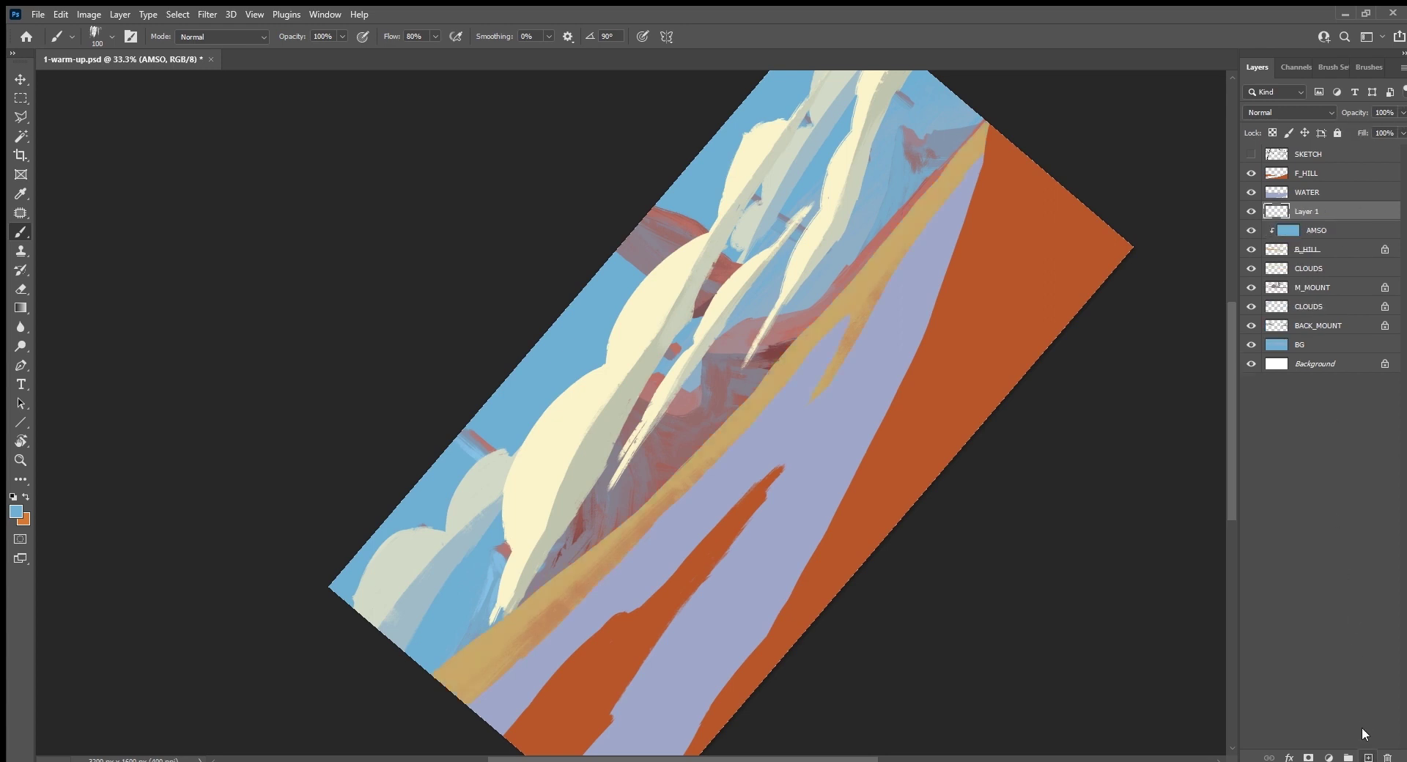
{"action": "double_click", "coordinate": [1323, 212]}
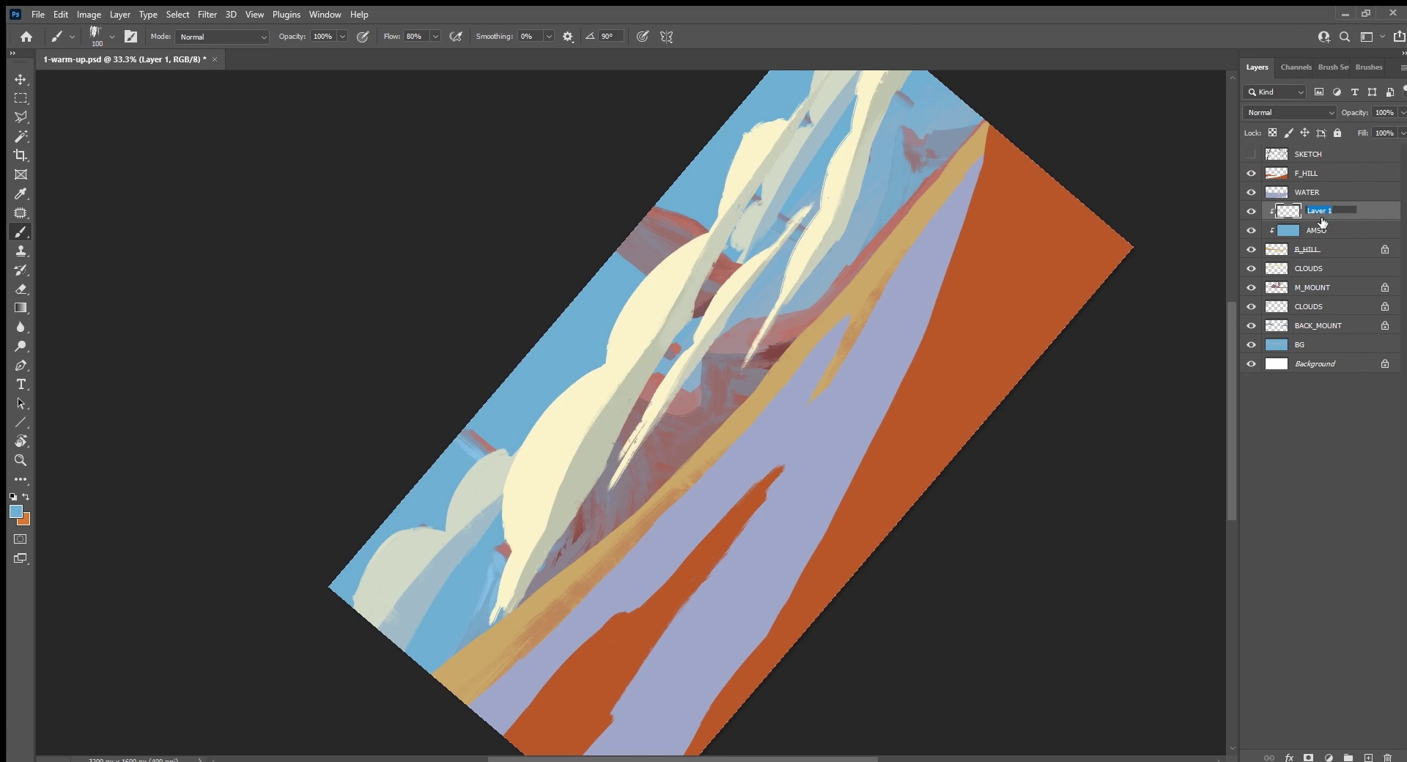
{"action": "type", "text": "B"}
{"action": "type", "text": "LE"}
{"action": "key", "text": "Return"}
Step: Repaint the tan band edge in sampled ochre and soften the tan-pink edge
{"action": "left_click", "coordinate": [872, 301], "text": "alt"}
{"action": "left_click_drag", "start_coordinate": [967, 185], "coordinate": [910, 255]}
{"action": "left_click_drag", "start_coordinate": [986, 143], "coordinate": [912, 231]}
{"action": "key", "text": "bracketleft"}
{"action": "key", "text": "bracketleft"}
{"action": "key", "text": "bracketleft"}
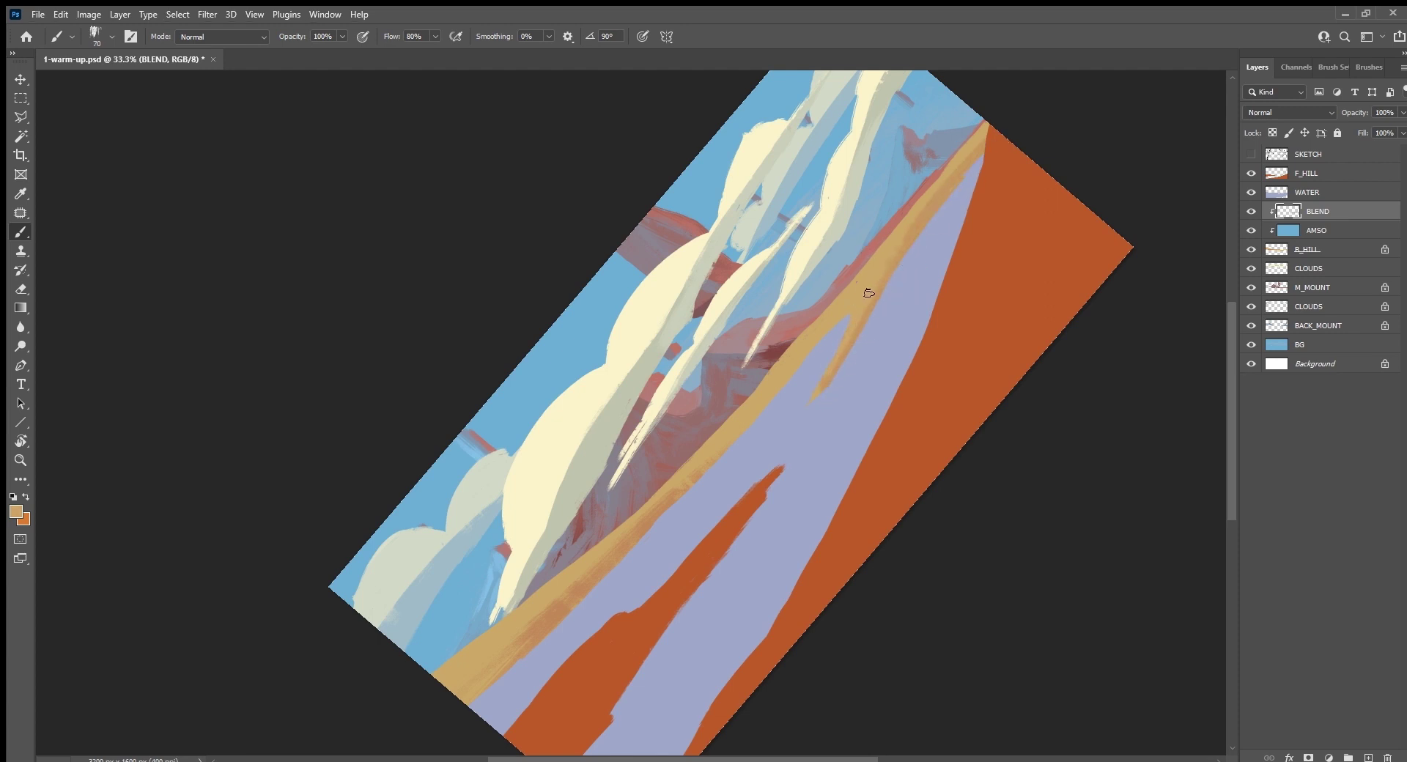
{"action": "left_click_drag", "start_coordinate": [867, 293], "coordinate": [935, 192]}
{"action": "left_click_drag", "start_coordinate": [888, 263], "coordinate": [982, 147]}
{"action": "left_click_drag", "start_coordinate": [682, 484], "coordinate": [730, 432]}
Step: Compare with AMSO hidden, then add light strokes on the tan band and bank
{"action": "left_click", "coordinate": [1251, 230]}
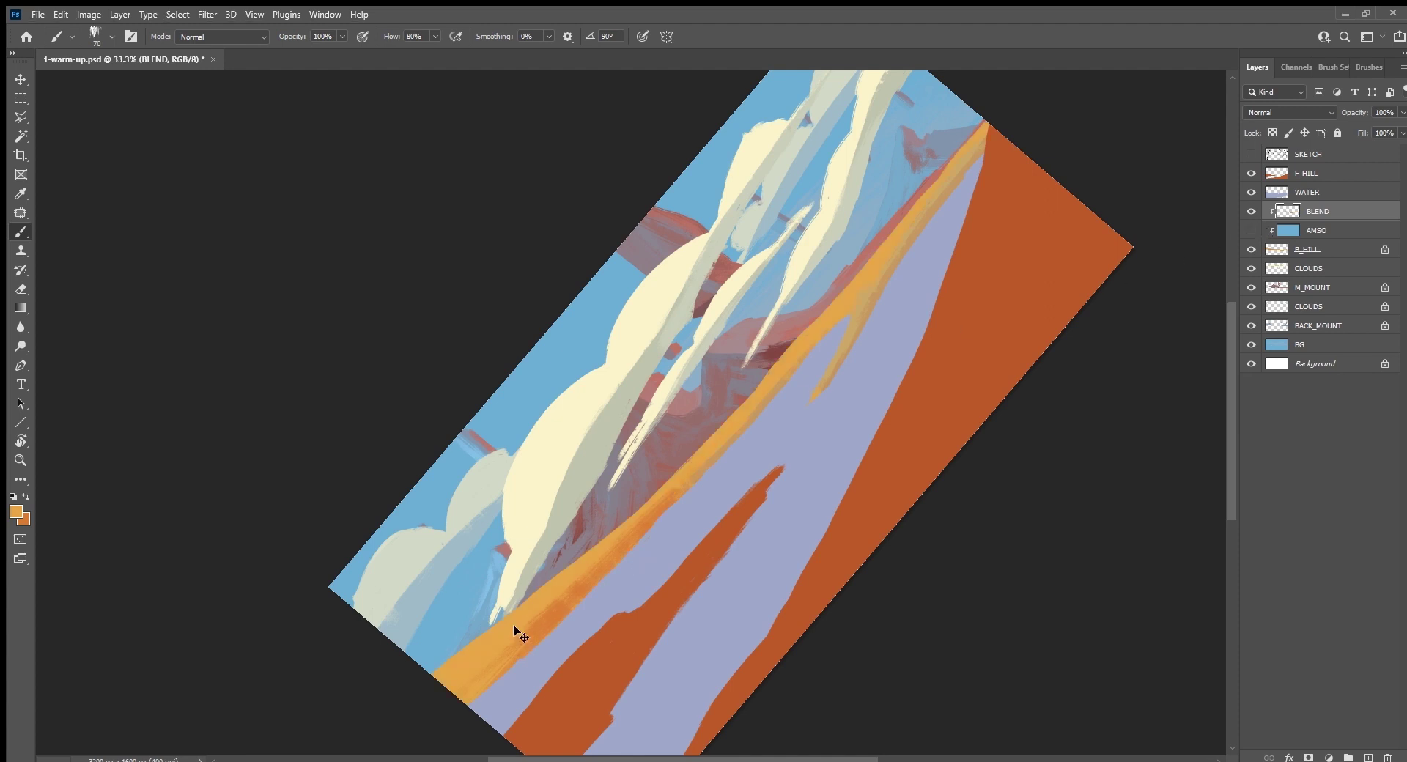
{"action": "left_click", "coordinate": [1251, 230]}
{"action": "key", "text": "i"}
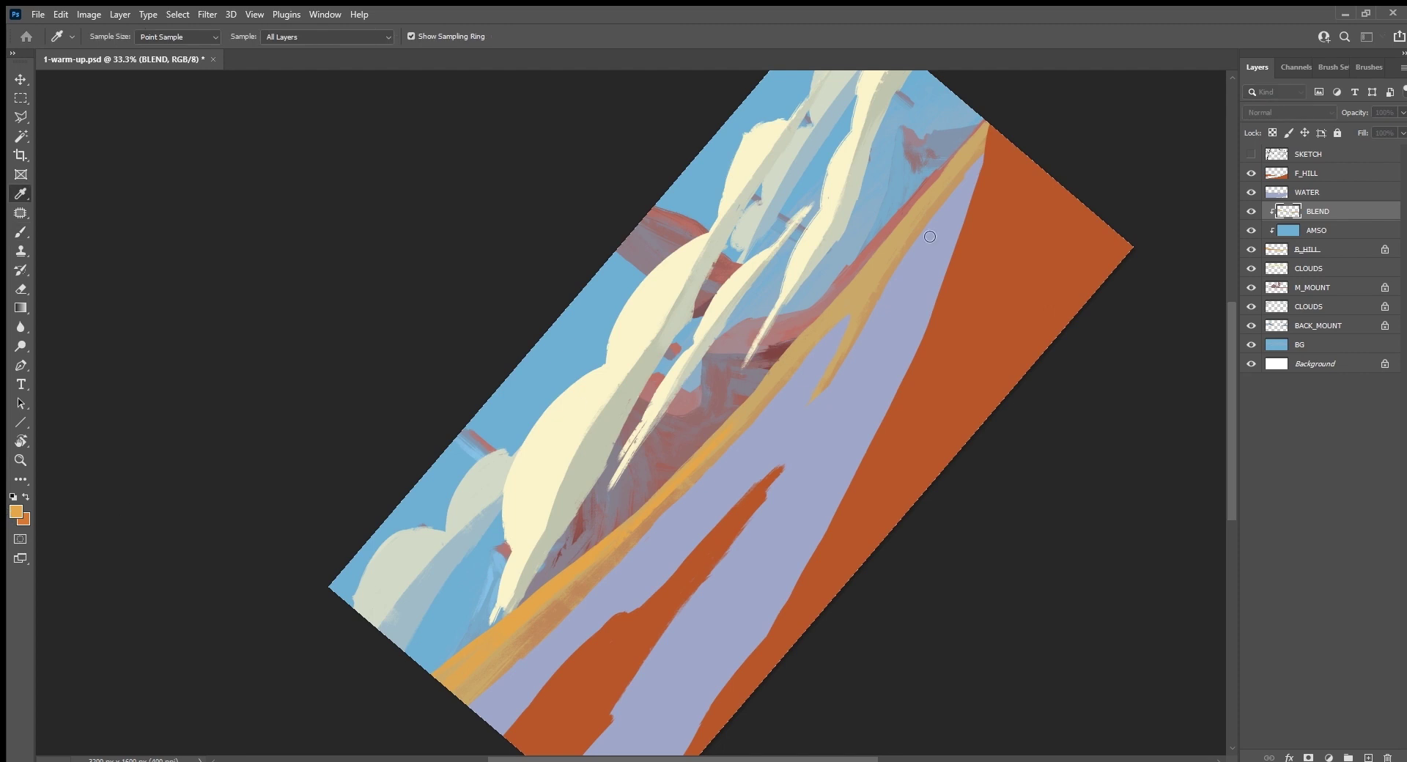
{"action": "key", "text": "b"}
{"action": "mouse_move", "coordinate": [876, 272]}
{"action": "left_mouse_down"}
{"action": "mouse_move", "coordinate": [907, 221]}
{"action": "mouse_move", "coordinate": [857, 281]}
{"action": "left_mouse_up"}
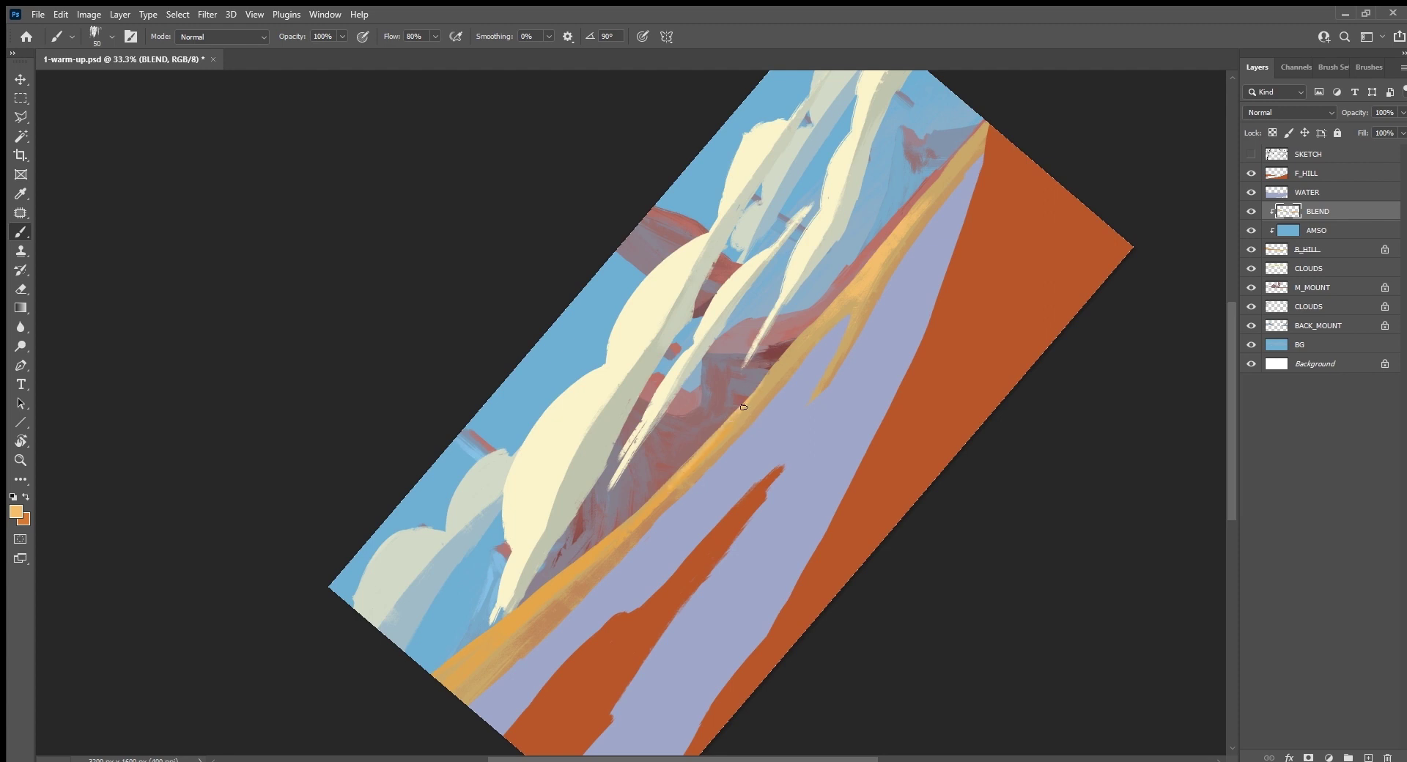
{"action": "left_click_drag", "start_coordinate": [744, 407], "coordinate": [799, 332]}
Step: Sample tan shades from the orange band and paint light tan along the bank edge
{"action": "left_click", "coordinate": [799, 350], "text": "alt"}
{"action": "left_click", "coordinate": [541, 621], "text": "alt"}
{"action": "left_click", "coordinate": [481, 675], "text": "alt"}
{"action": "left_click", "coordinate": [555, 622], "text": "alt"}
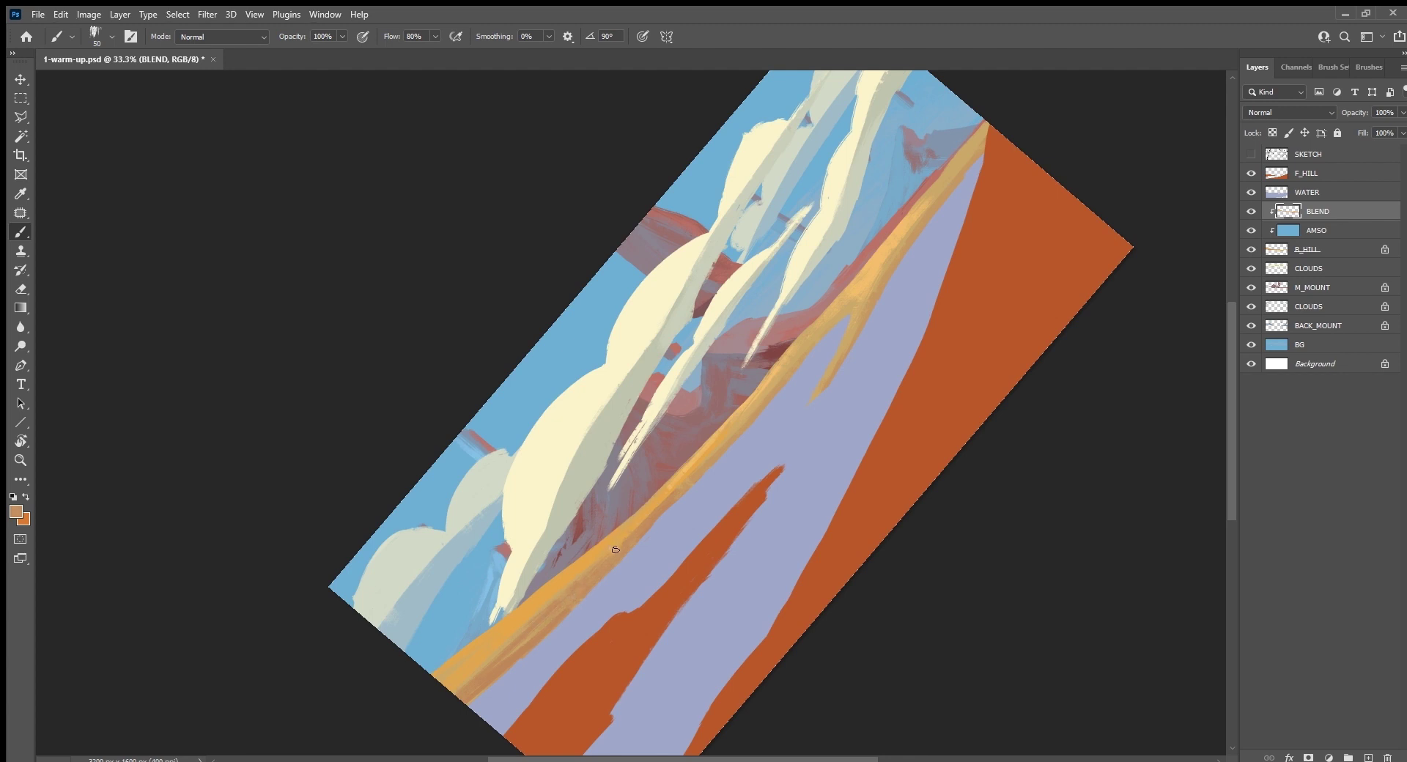
{"action": "left_click", "coordinate": [584, 567], "text": "alt"}
{"action": "left_click_drag", "start_coordinate": [645, 515], "coordinate": [680, 488]}
{"action": "left_click", "coordinate": [762, 389], "text": "alt"}
{"action": "left_click_drag", "start_coordinate": [725, 435], "coordinate": [780, 379]}
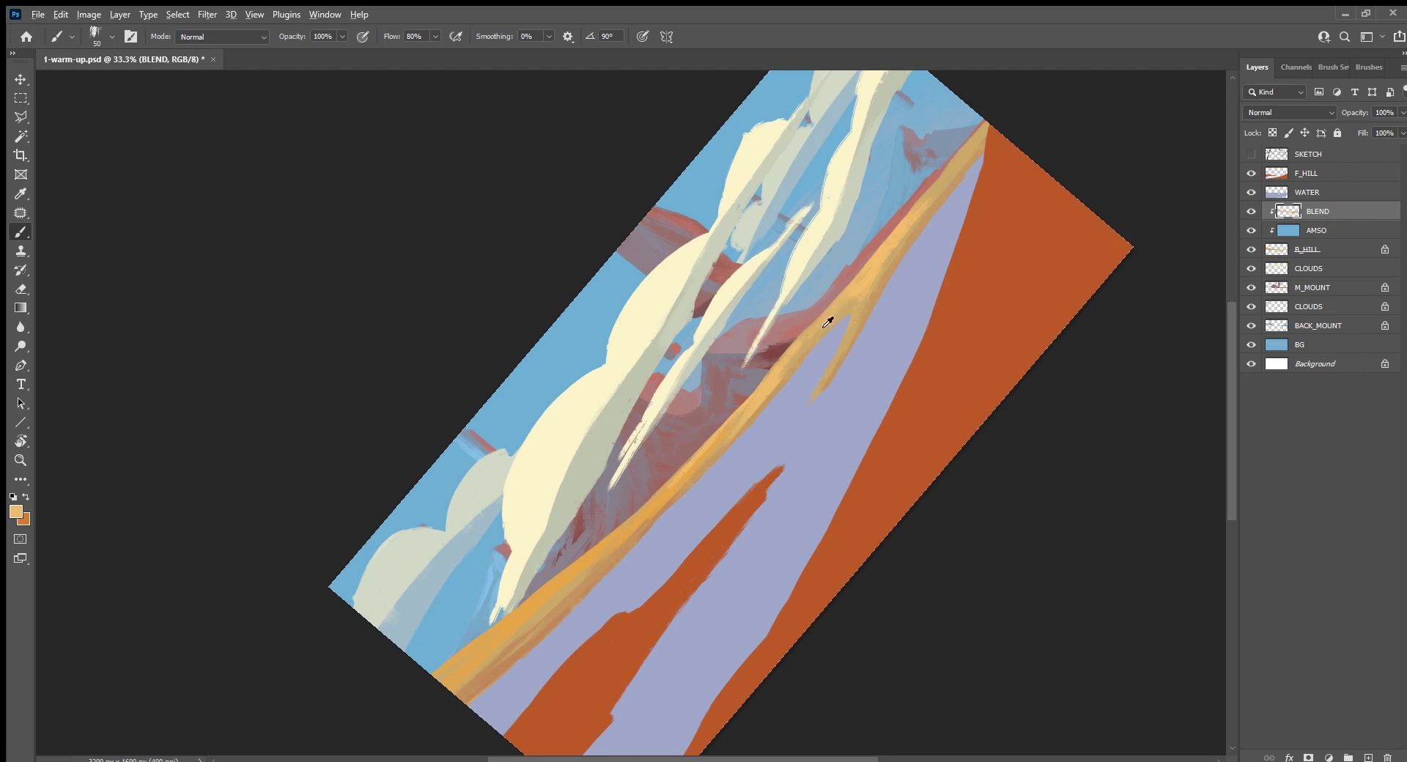
Step: Paint more lighter tan strokes along the bank and over the lower-left bank
{"action": "left_click", "coordinate": [828, 323], "text": "alt"}
{"action": "left_click_drag", "start_coordinate": [585, 590], "coordinate": [488, 676]}
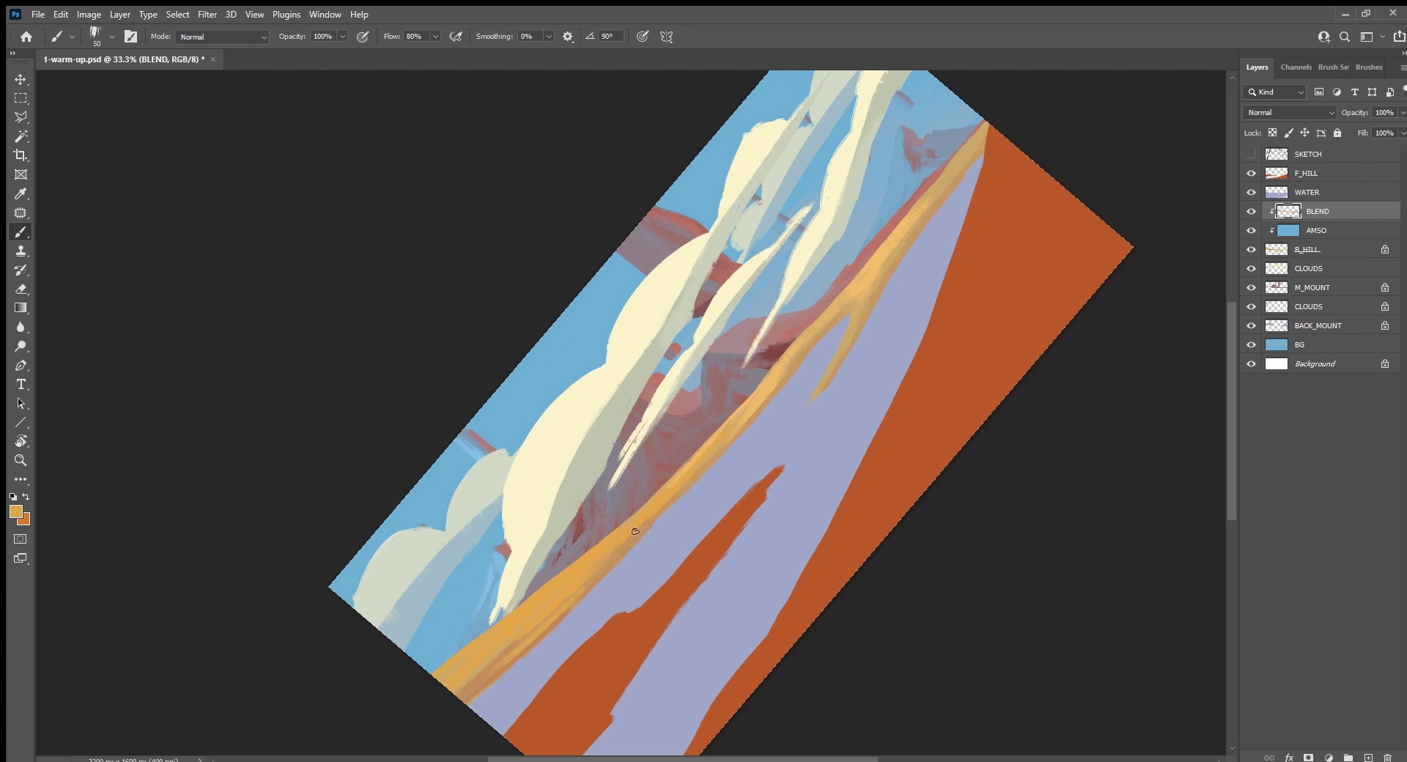
{"action": "left_click", "coordinate": [682, 476], "text": "alt"}
{"action": "mouse_move", "coordinate": [645, 506]}
{"action": "left_mouse_down"}
{"action": "mouse_move", "coordinate": [440, 676]}
{"action": "mouse_move", "coordinate": [592, 535]}
{"action": "left_mouse_up"}
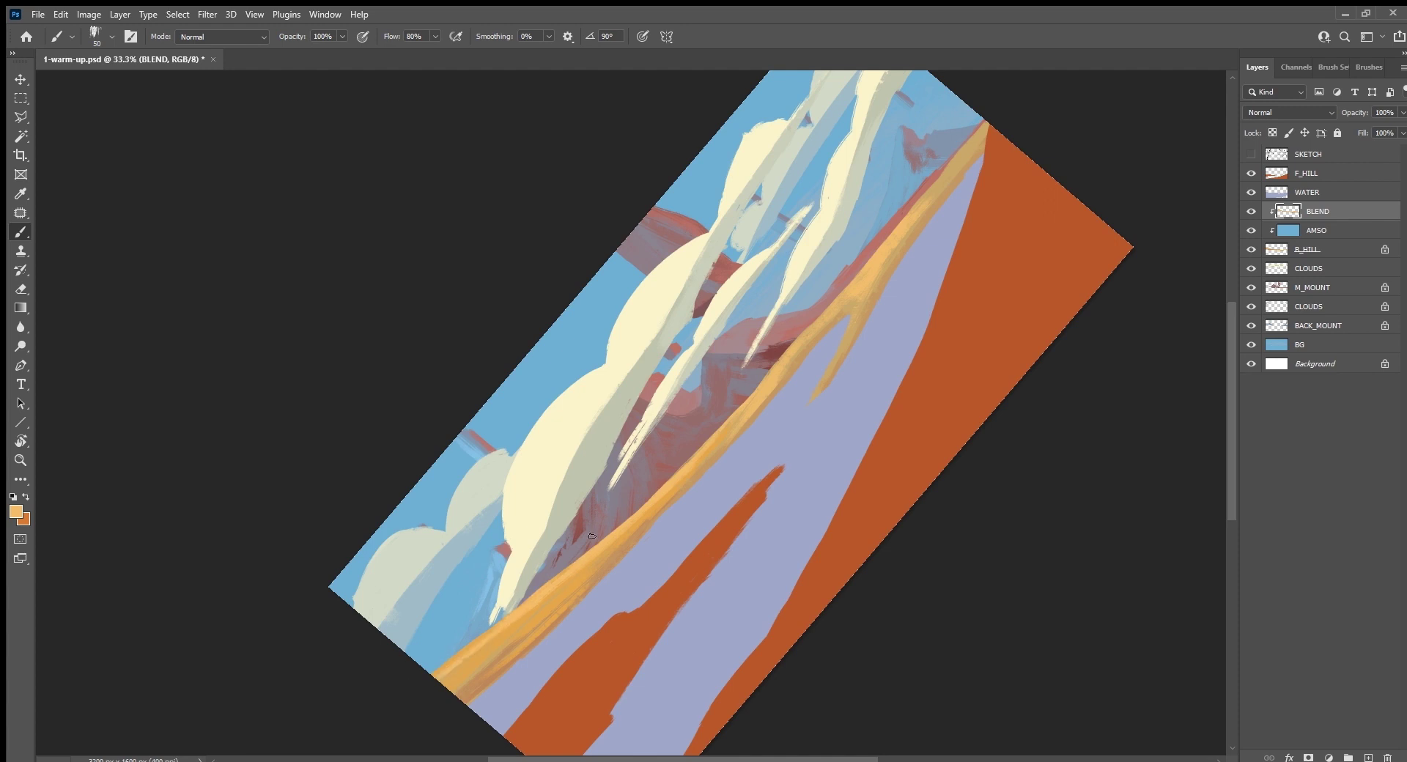
{"action": "scroll", "coordinate": [751, 607], "scroll_direction": "down", "scroll_amount": 2}
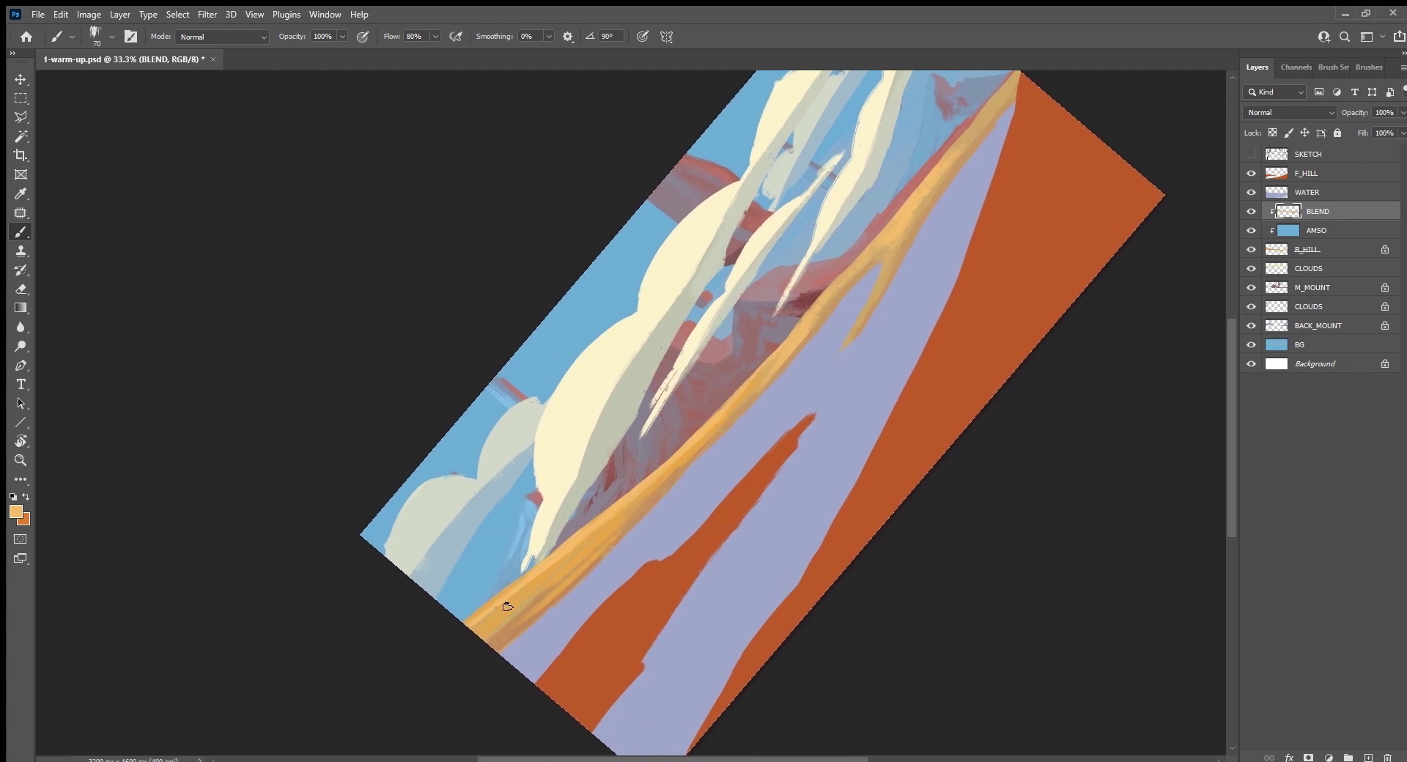
{"action": "mouse_move", "coordinate": [490, 614]}
{"action": "left_mouse_down"}
{"action": "mouse_move", "coordinate": [599, 536]}
{"action": "mouse_move", "coordinate": [540, 584]}
{"action": "mouse_move", "coordinate": [601, 517]}
{"action": "left_mouse_up"}
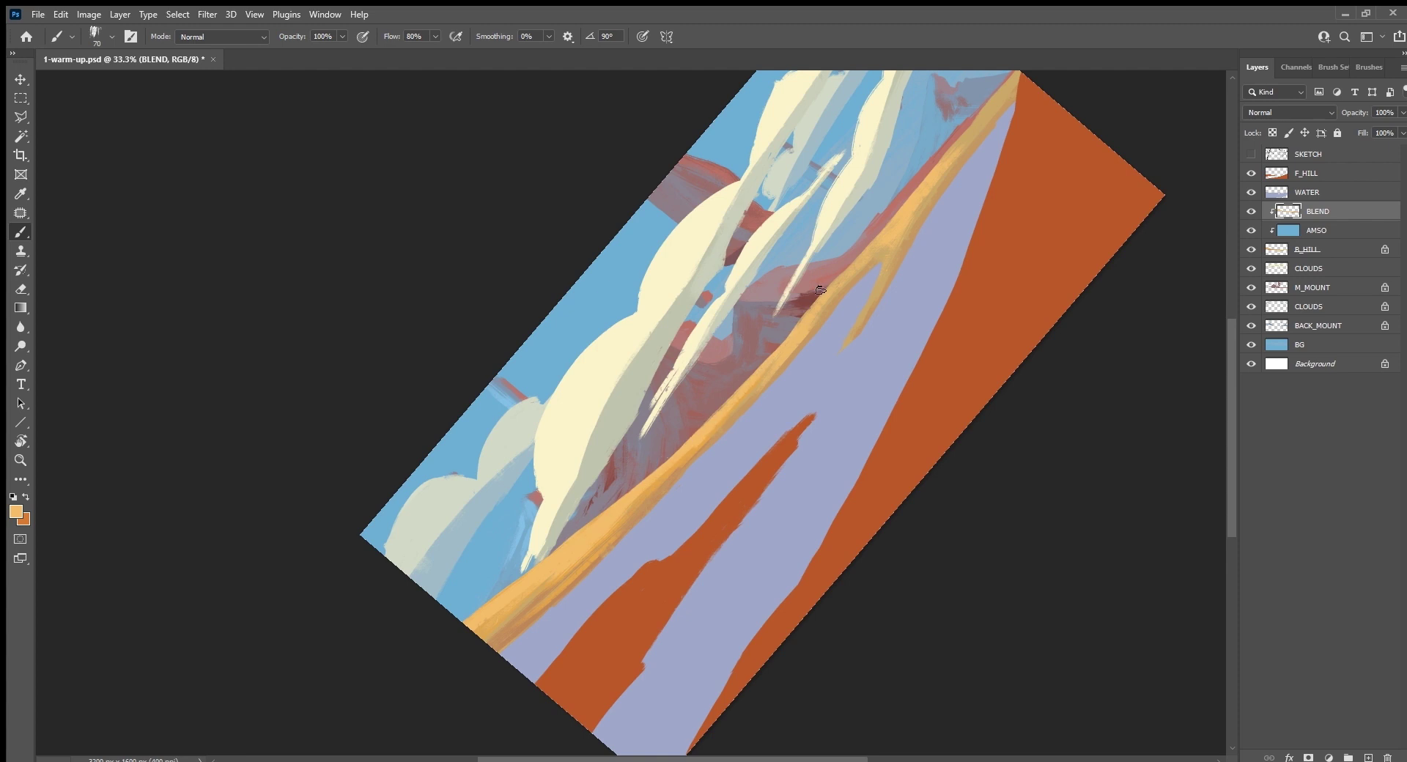
Step: Sample darker tan and lighter orange shades from the ridge, then turn SKETCH back on
{"action": "left_click_drag", "start_coordinate": [839, 359], "coordinate": [680, 513]}
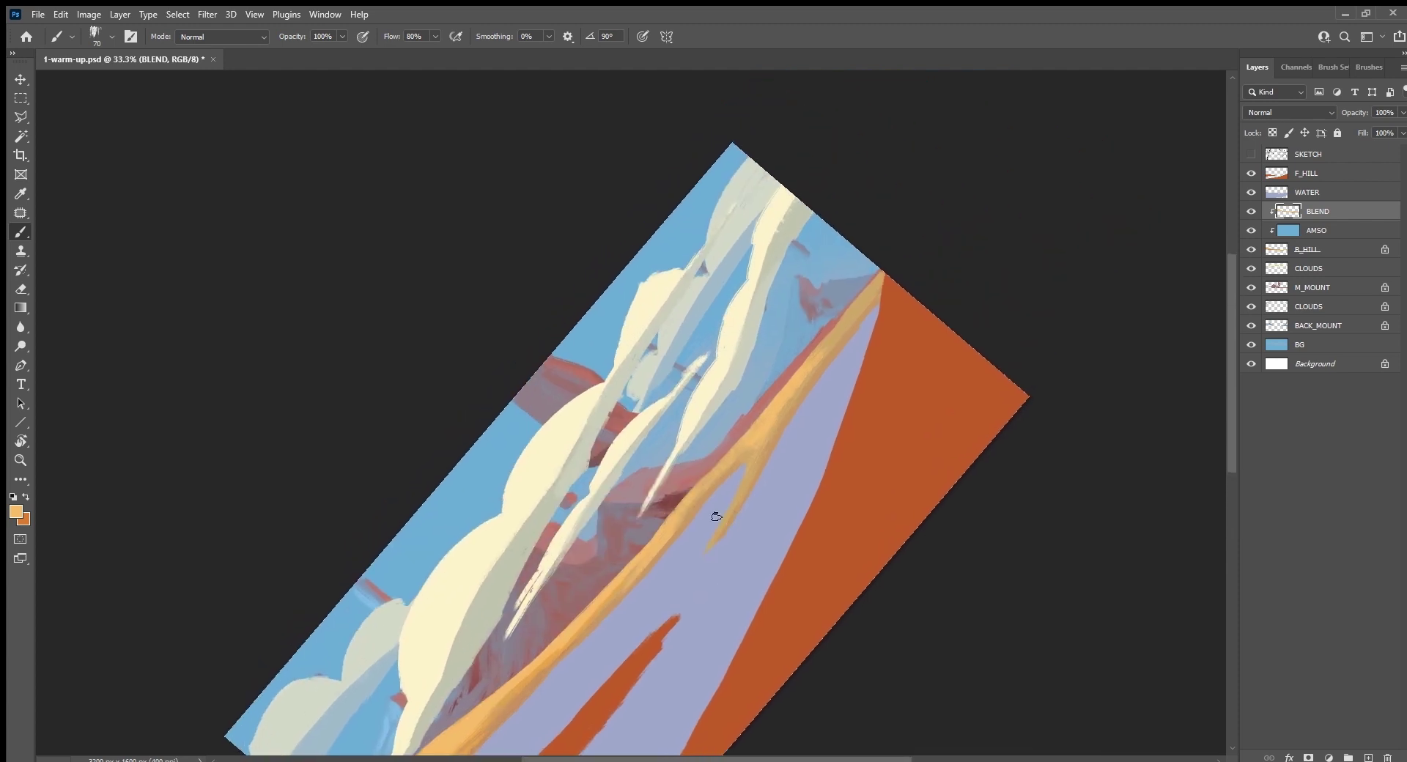
{"action": "left_click", "coordinate": [814, 372], "text": "alt"}
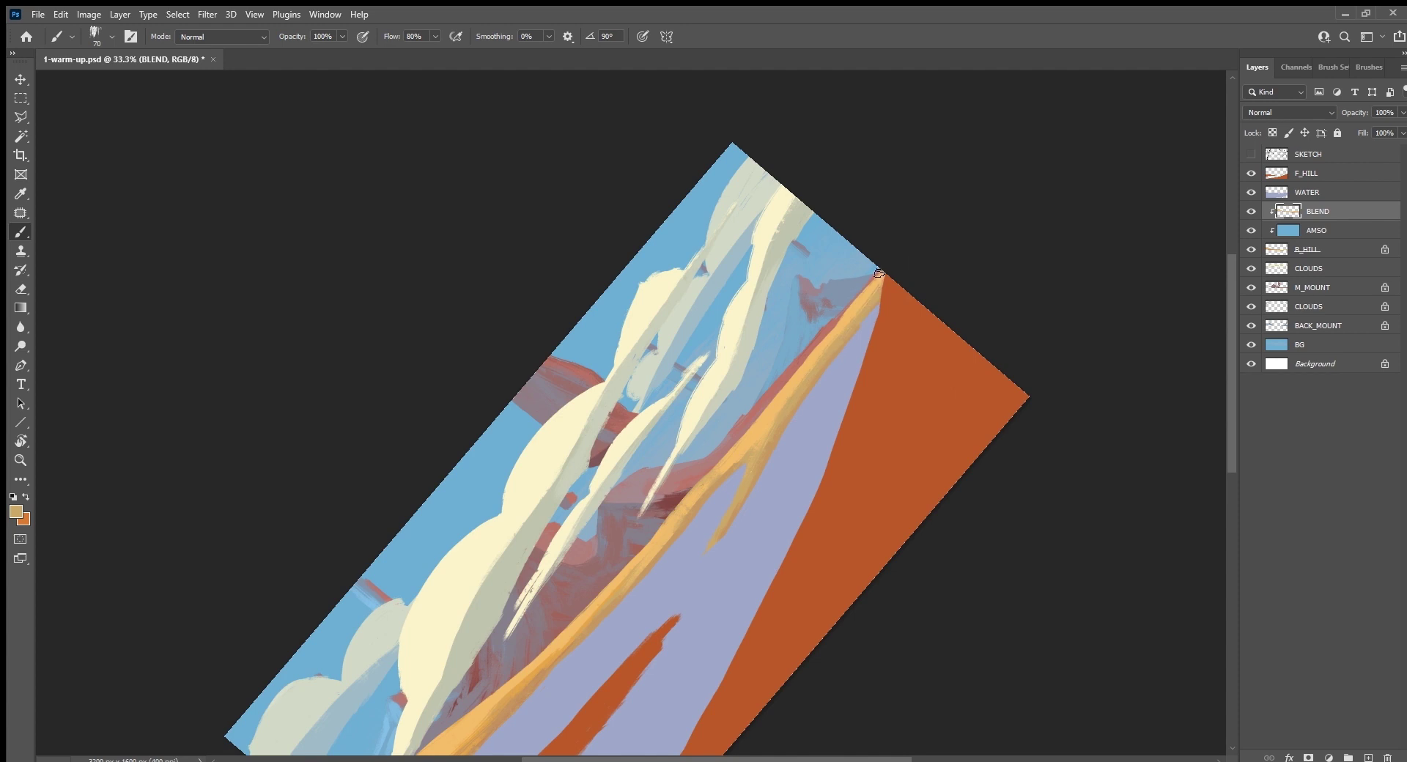
{"action": "left_click", "coordinate": [774, 443], "text": "alt"}
{"action": "left_click", "coordinate": [767, 431], "text": "alt"}
{"action": "left_click", "coordinate": [614, 604], "text": "alt"}
{"action": "left_click", "coordinate": [665, 536], "text": "alt"}
{"action": "left_click_drag", "start_coordinate": [637, 618], "coordinate": [815, 445]}
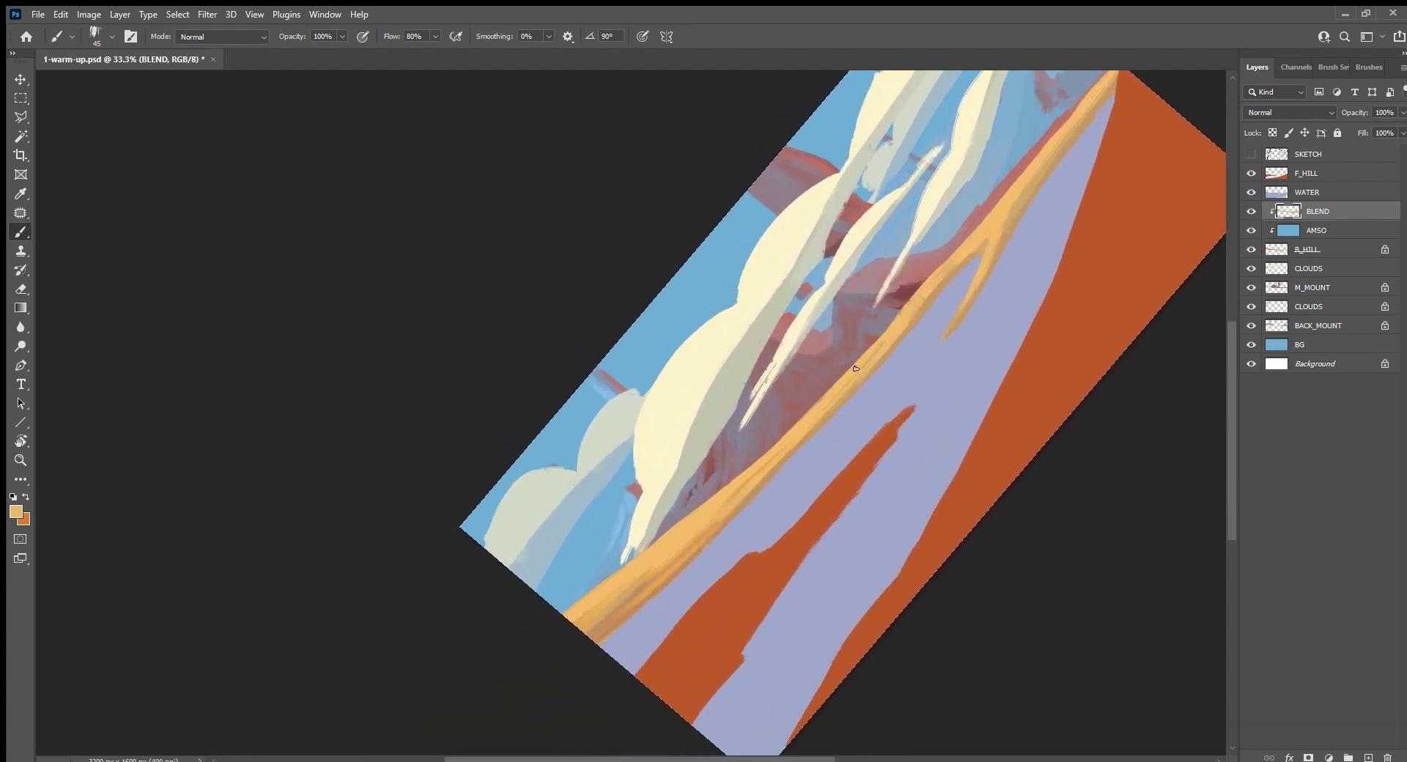
{"action": "left_click", "coordinate": [736, 509], "text": "alt"}
{"action": "left_click_drag", "start_coordinate": [991, 271], "coordinate": [742, 457]}
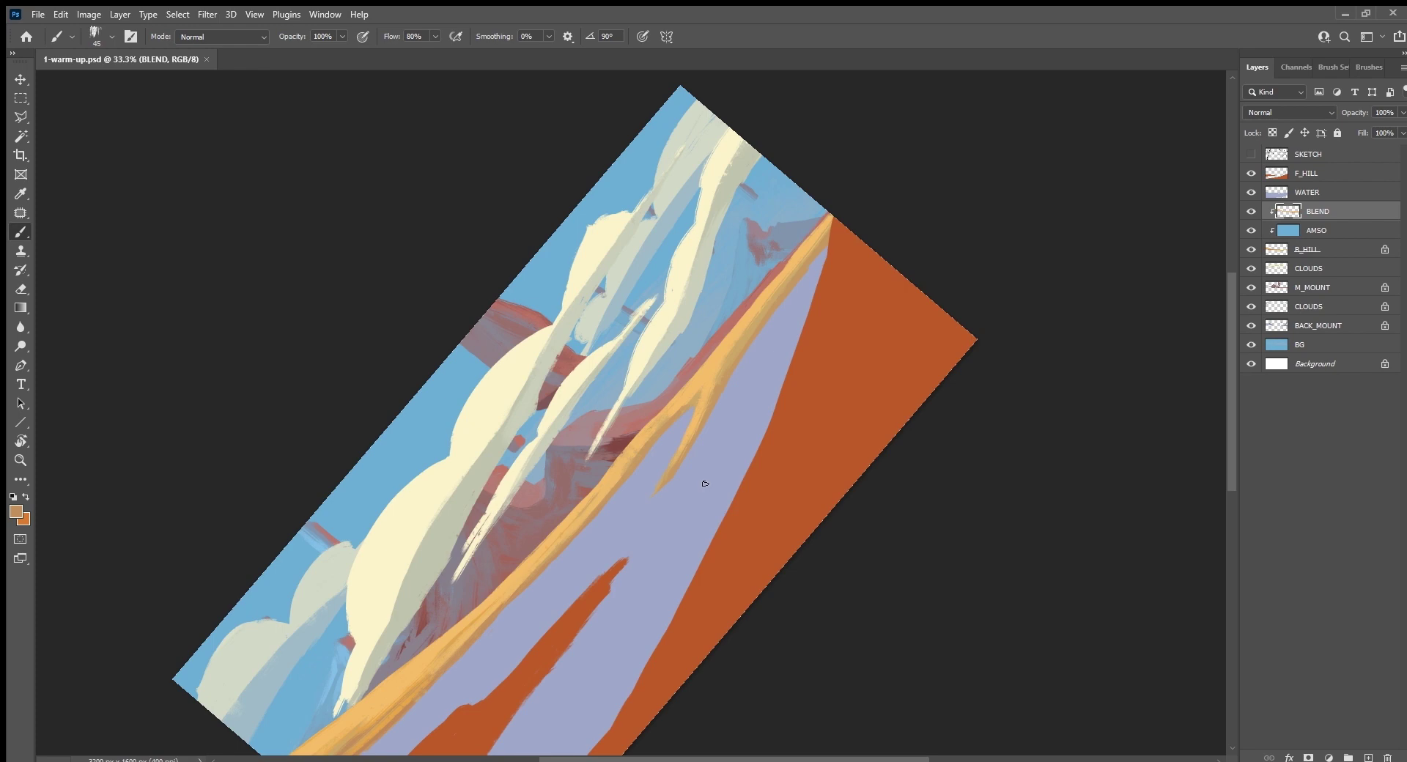
{"action": "left_click", "coordinate": [1251, 154]}
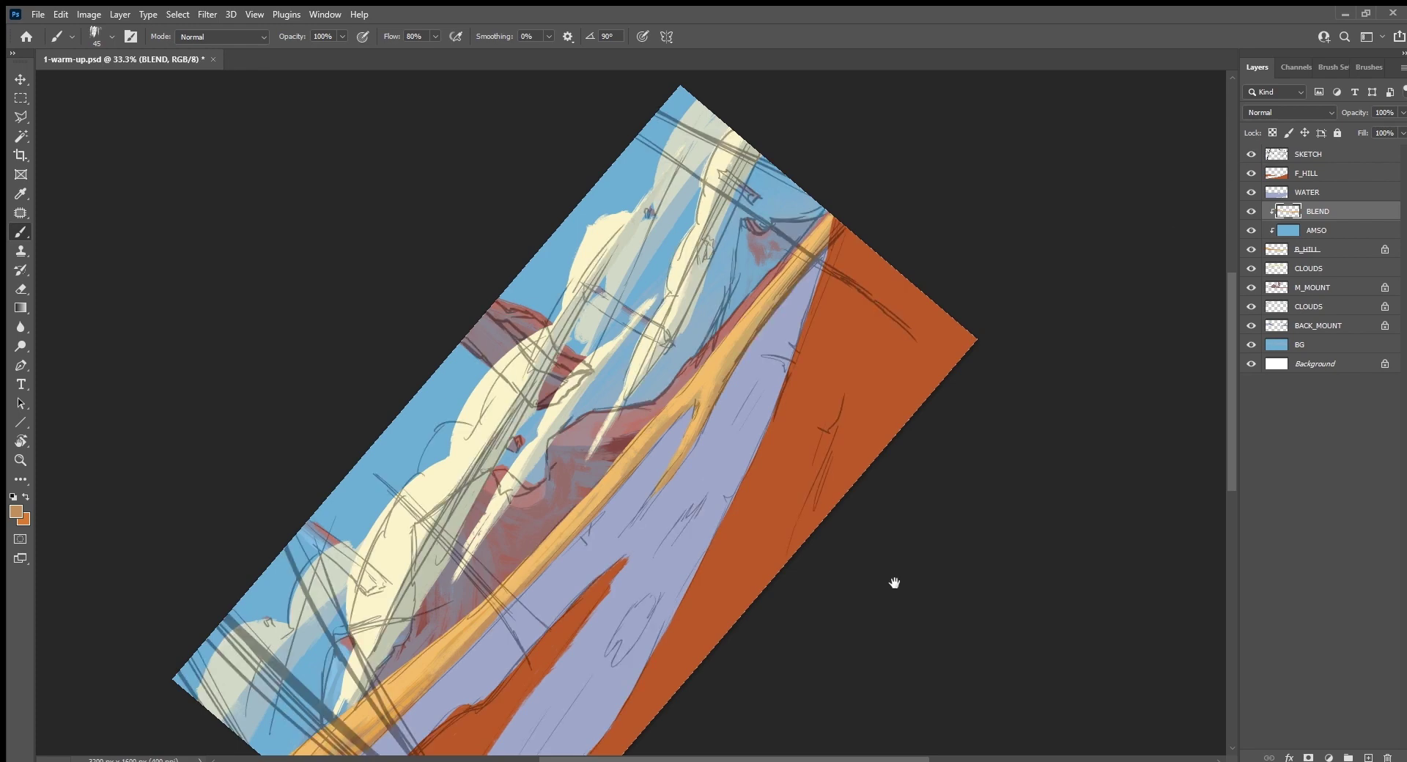
{"action": "mouse_move", "coordinate": [895, 581]}
{"action": "left_mouse_down"}
{"action": "mouse_move", "coordinate": [958, 503]}
{"action": "mouse_move", "coordinate": [946, 533]}
{"action": "left_mouse_up"}
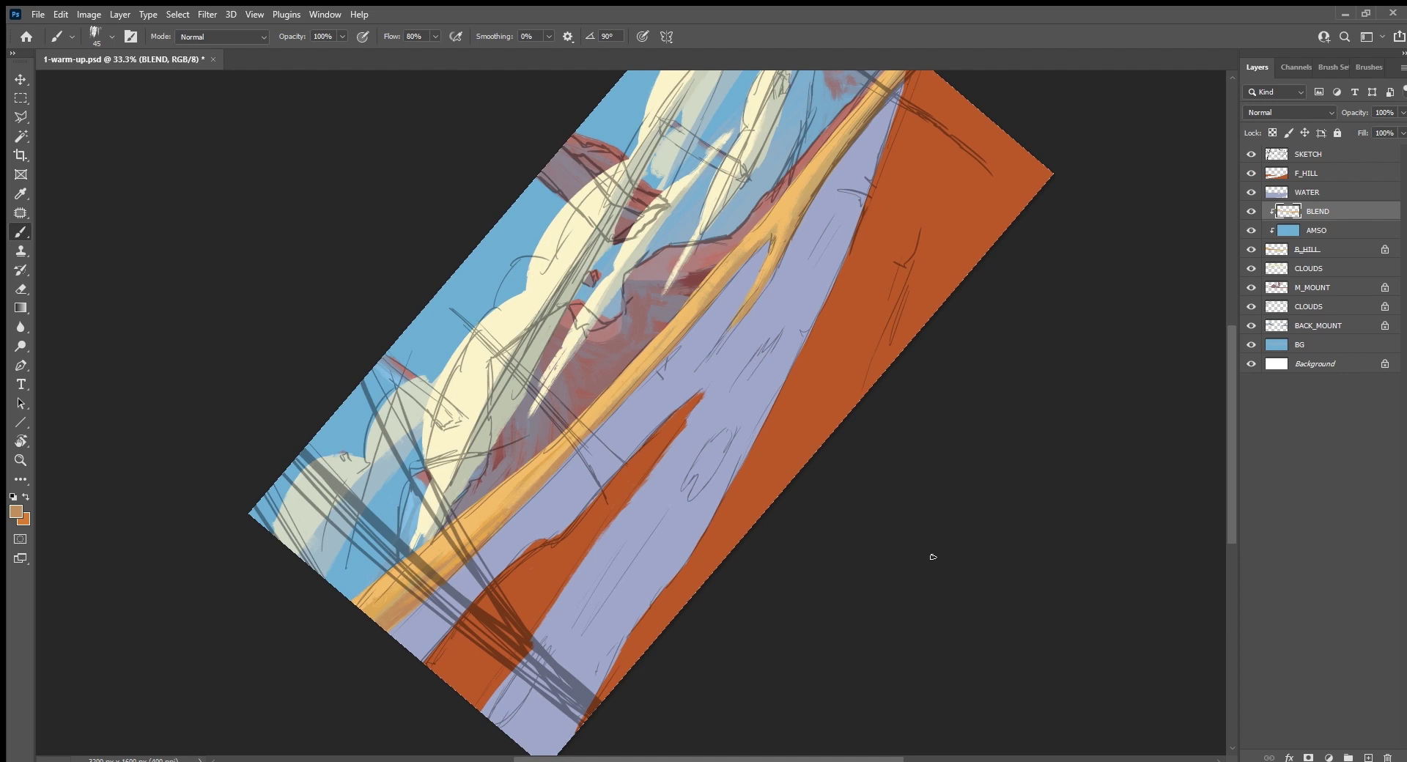
Step: On the WATER layer, sample a reddish-brown and try a reflection stroke, then undo it
{"action": "left_click", "coordinate": [1321, 195]}
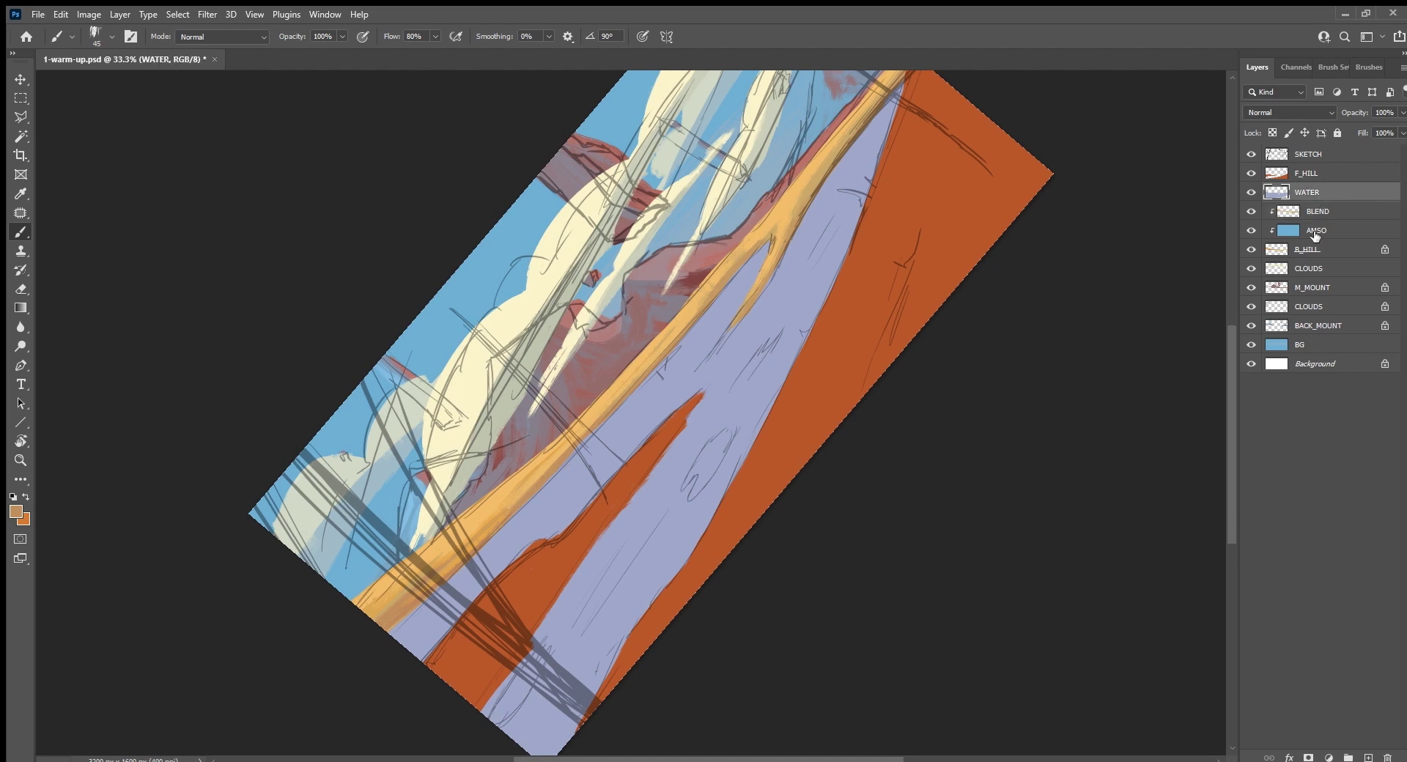
{"action": "key", "text": "bracketright"}
{"action": "key", "text": "bracketright"}
{"action": "key", "text": "bracketright"}
{"action": "key", "text": "ctrl+s"}
{"action": "left_click", "coordinate": [603, 376], "text": "alt"}
{"action": "key", "text": "Escape"}
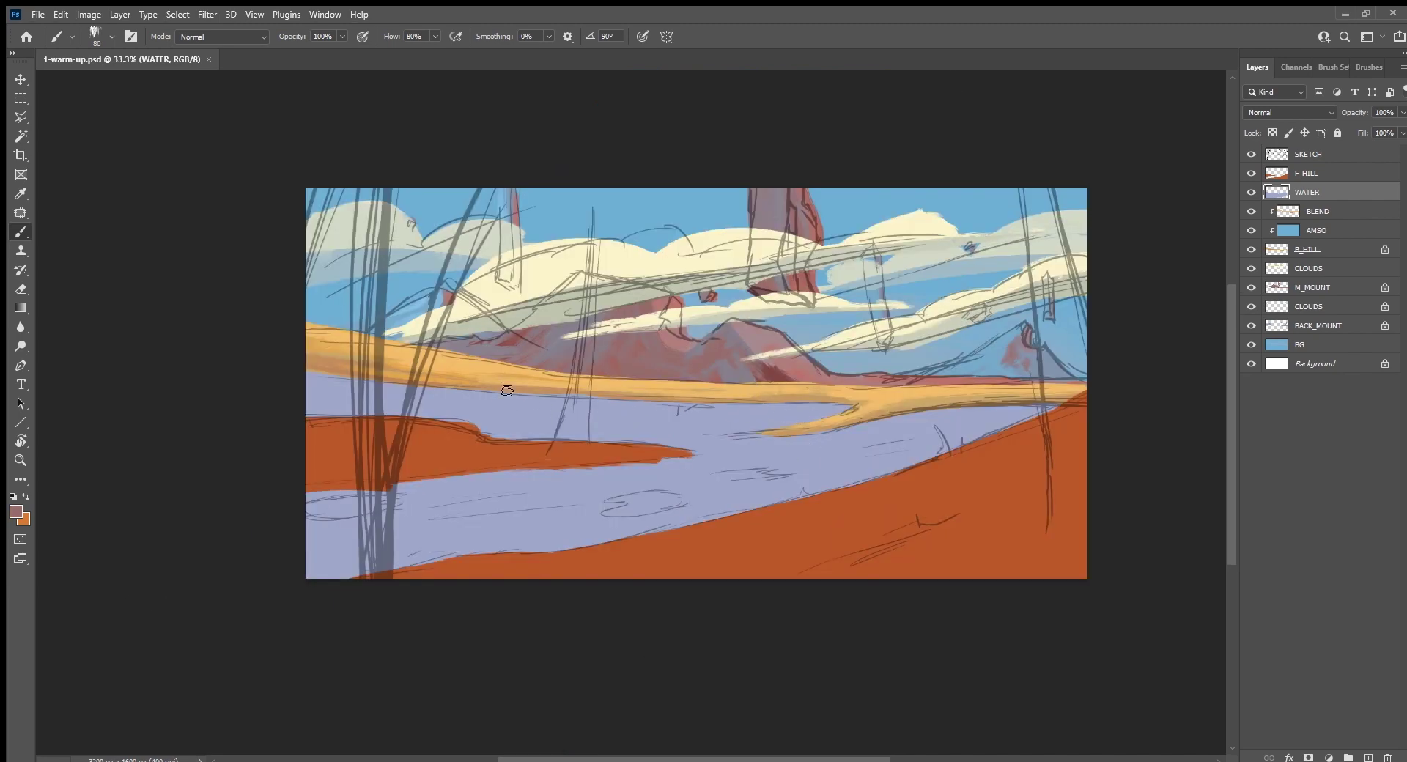
{"action": "left_click_drag", "start_coordinate": [503, 389], "coordinate": [500, 433]}
{"action": "key", "text": "ctrl+z"}
{"action": "key", "text": "ctrl+z"}
Step: Lock WATER's transparent pixels and paint reddish mesa reflections below the orange bank at brush size 100
{"action": "key", "text": "slash"}
{"action": "key", "text": "bracketright"}
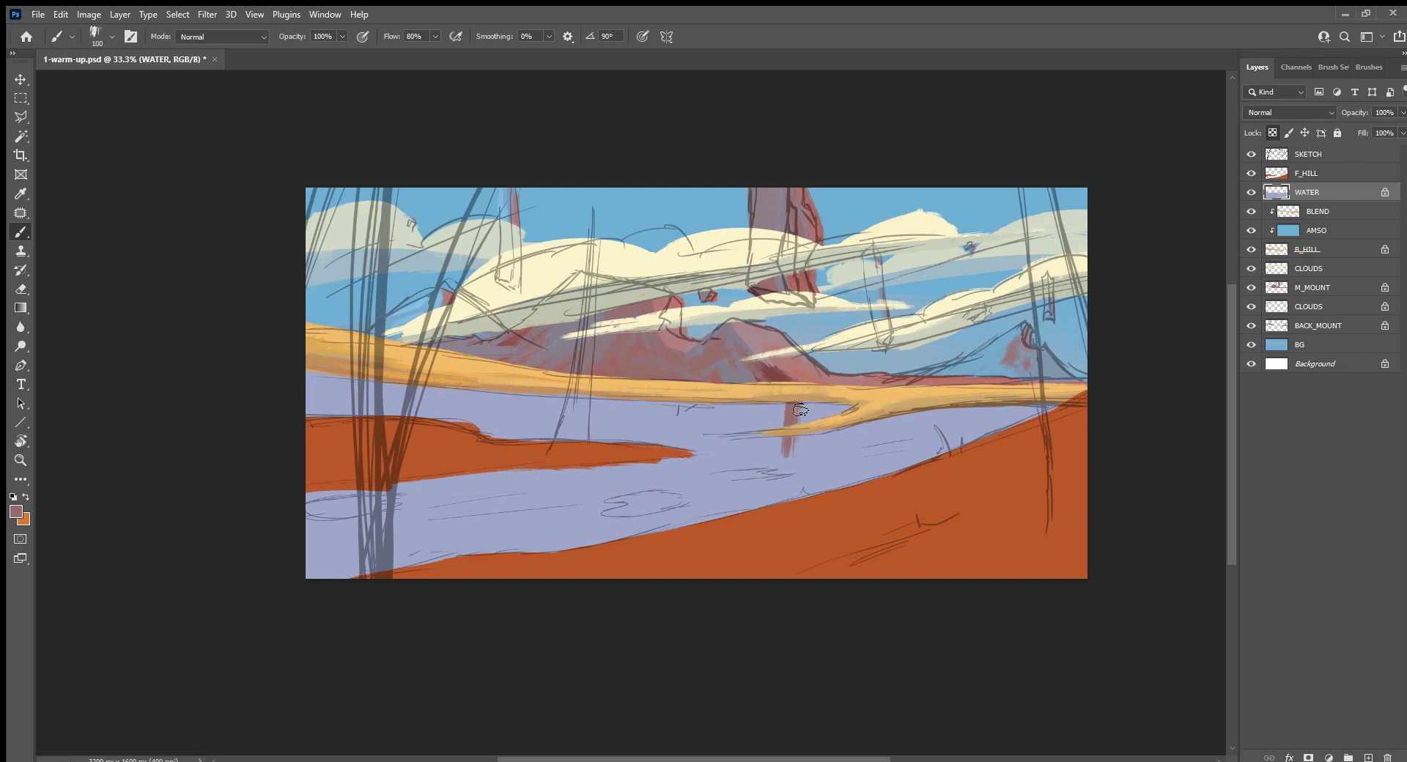
{"action": "mouse_move", "coordinate": [796, 405]}
{"action": "left_mouse_down"}
{"action": "mouse_move", "coordinate": [783, 473]}
{"action": "mouse_move", "coordinate": [749, 437]}
{"action": "mouse_move", "coordinate": [527, 432]}
{"action": "mouse_move", "coordinate": [505, 408]}
{"action": "mouse_move", "coordinate": [433, 396]}
{"action": "left_mouse_up"}
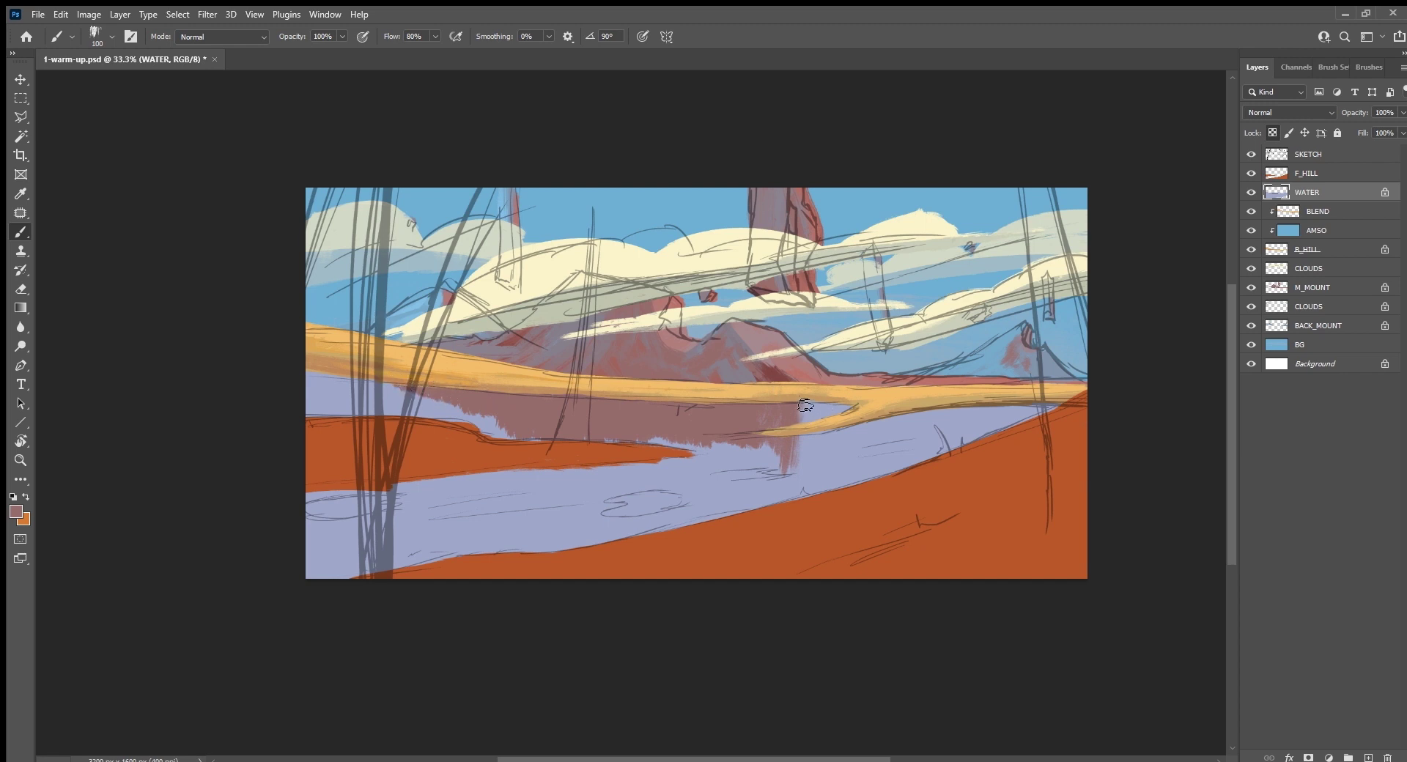
{"action": "left_click_drag", "start_coordinate": [809, 423], "coordinate": [917, 415]}
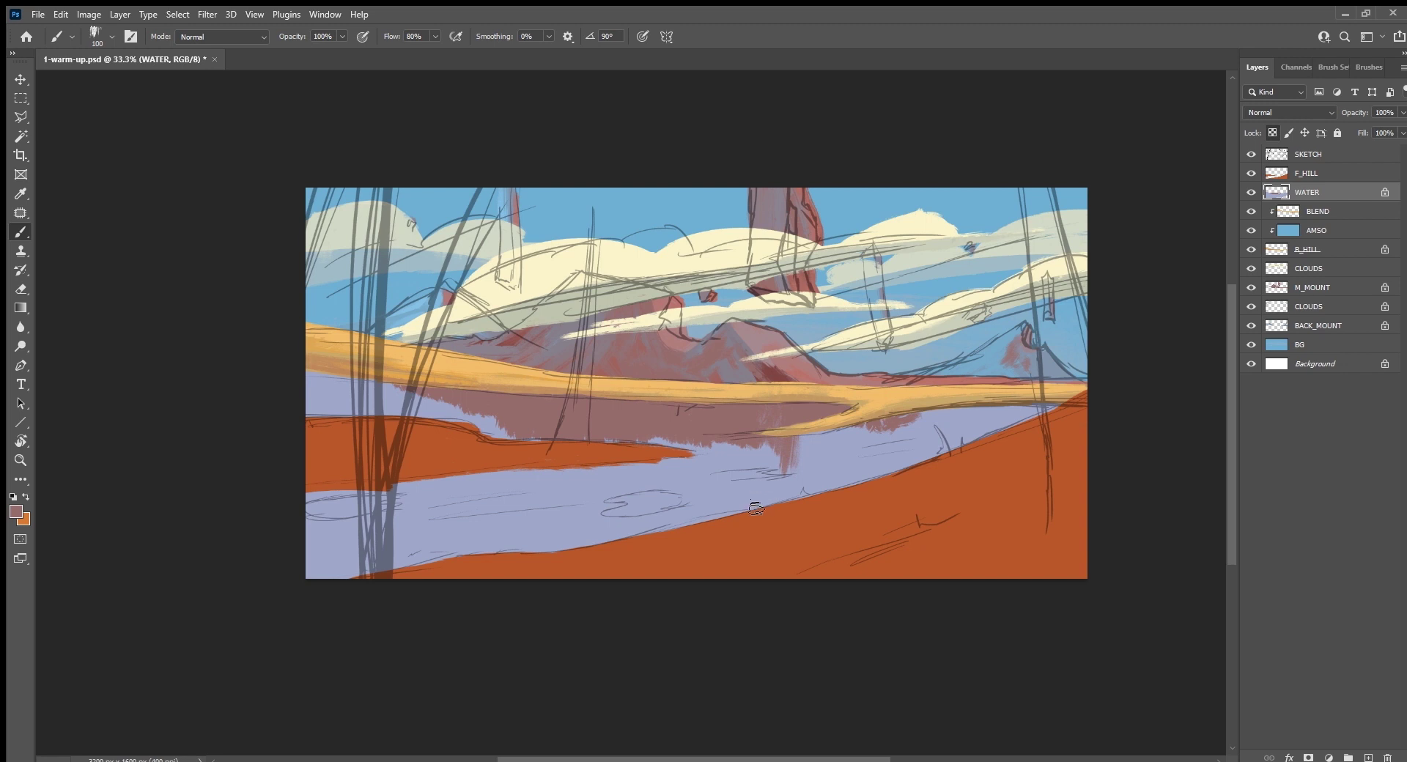
{"action": "left_click_drag", "start_coordinate": [749, 511], "coordinate": [773, 500]}
{"action": "left_click_drag", "start_coordinate": [931, 421], "coordinate": [928, 433]}
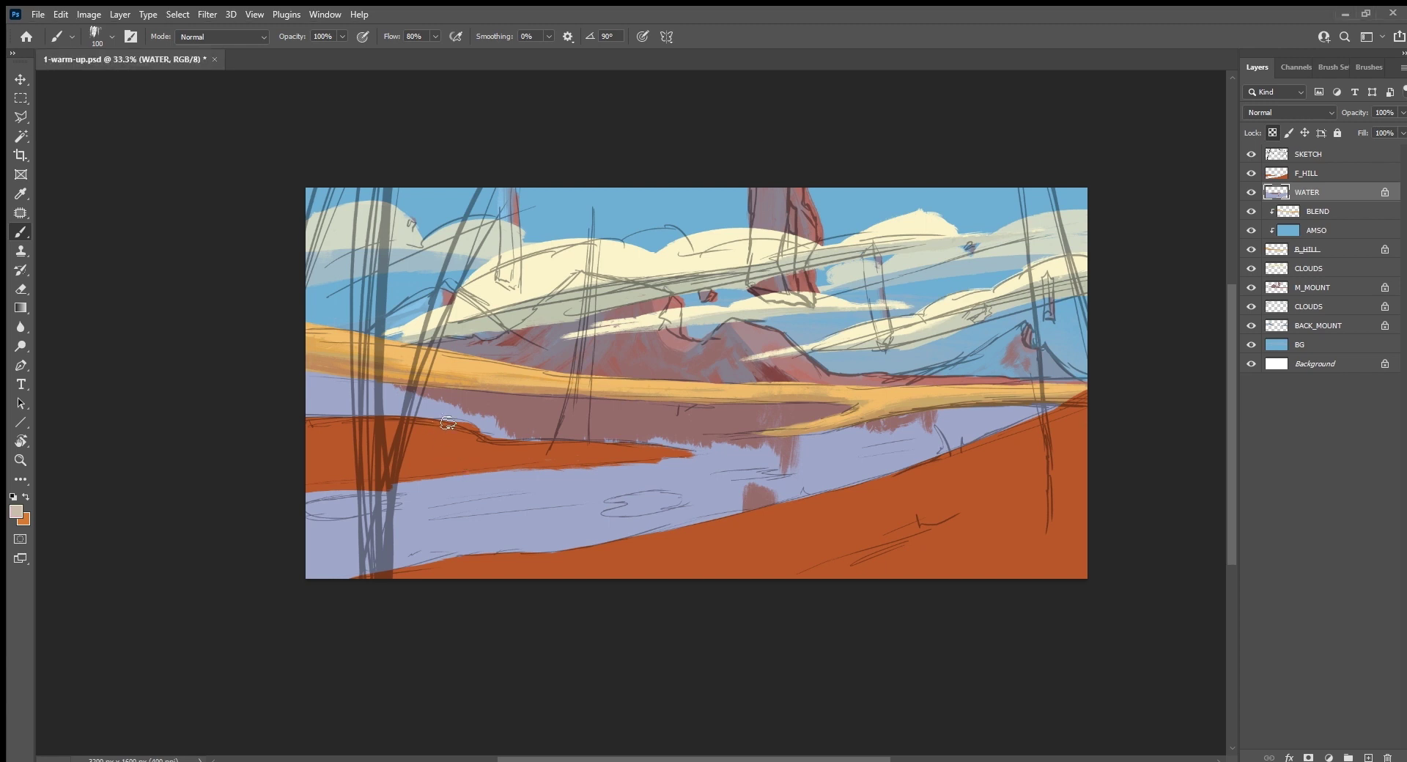
Step: Paint pale beige cloud reflections in the lower-left river and cover part of the pink with lavender
{"action": "mouse_move", "coordinate": [452, 479]}
{"action": "left_mouse_down"}
{"action": "mouse_move", "coordinate": [468, 538]}
{"action": "mouse_move", "coordinate": [480, 497]}
{"action": "left_mouse_up"}
{"action": "mouse_move", "coordinate": [478, 440]}
{"action": "left_mouse_down"}
{"action": "mouse_move", "coordinate": [488, 414]}
{"action": "mouse_move", "coordinate": [399, 392]}
{"action": "left_mouse_up"}
{"action": "left_click_drag", "start_coordinate": [489, 489], "coordinate": [495, 537]}
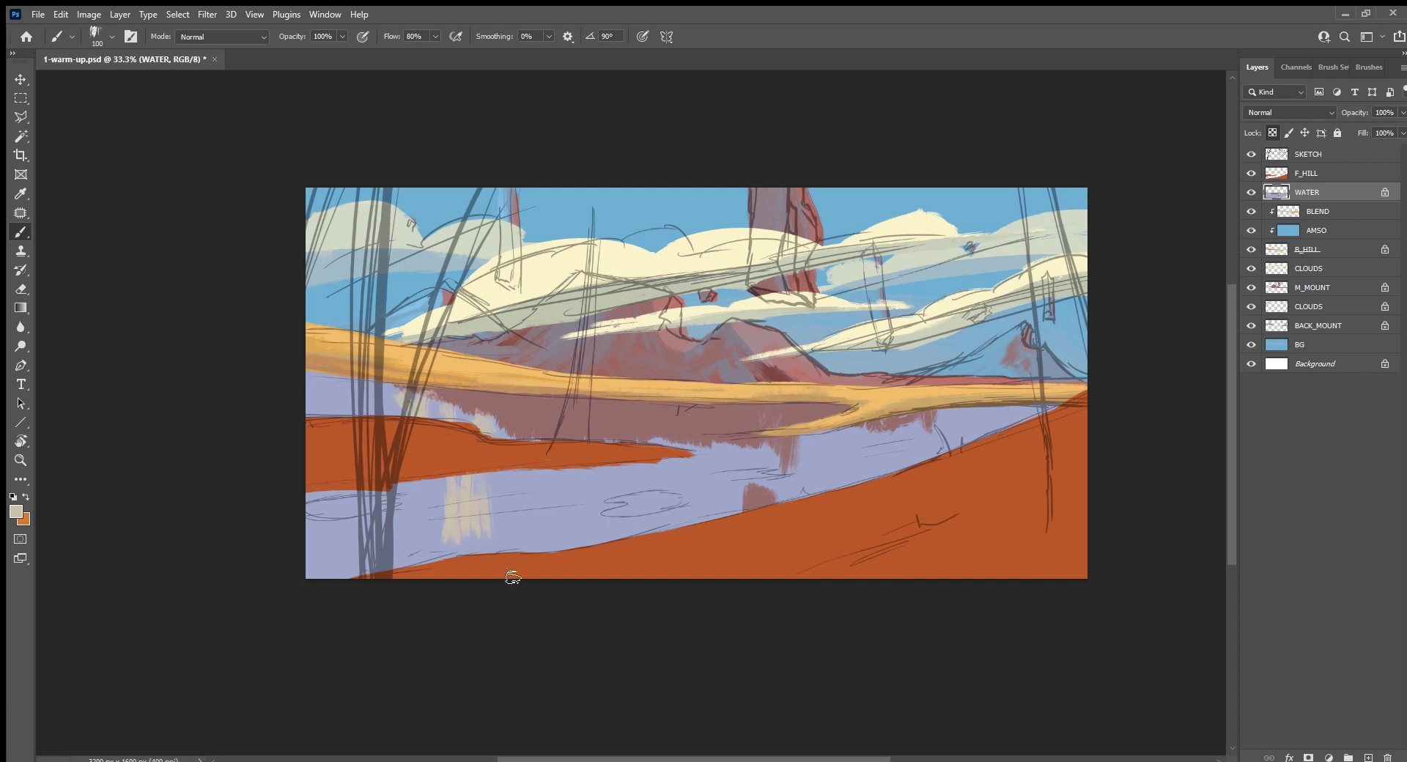
{"action": "left_click", "coordinate": [799, 454], "text": "alt"}
{"action": "mouse_move", "coordinate": [808, 456]}
{"action": "left_mouse_down"}
{"action": "mouse_move", "coordinate": [807, 487]}
{"action": "mouse_move", "coordinate": [812, 443]}
{"action": "mouse_move", "coordinate": [848, 455]}
{"action": "left_mouse_up"}
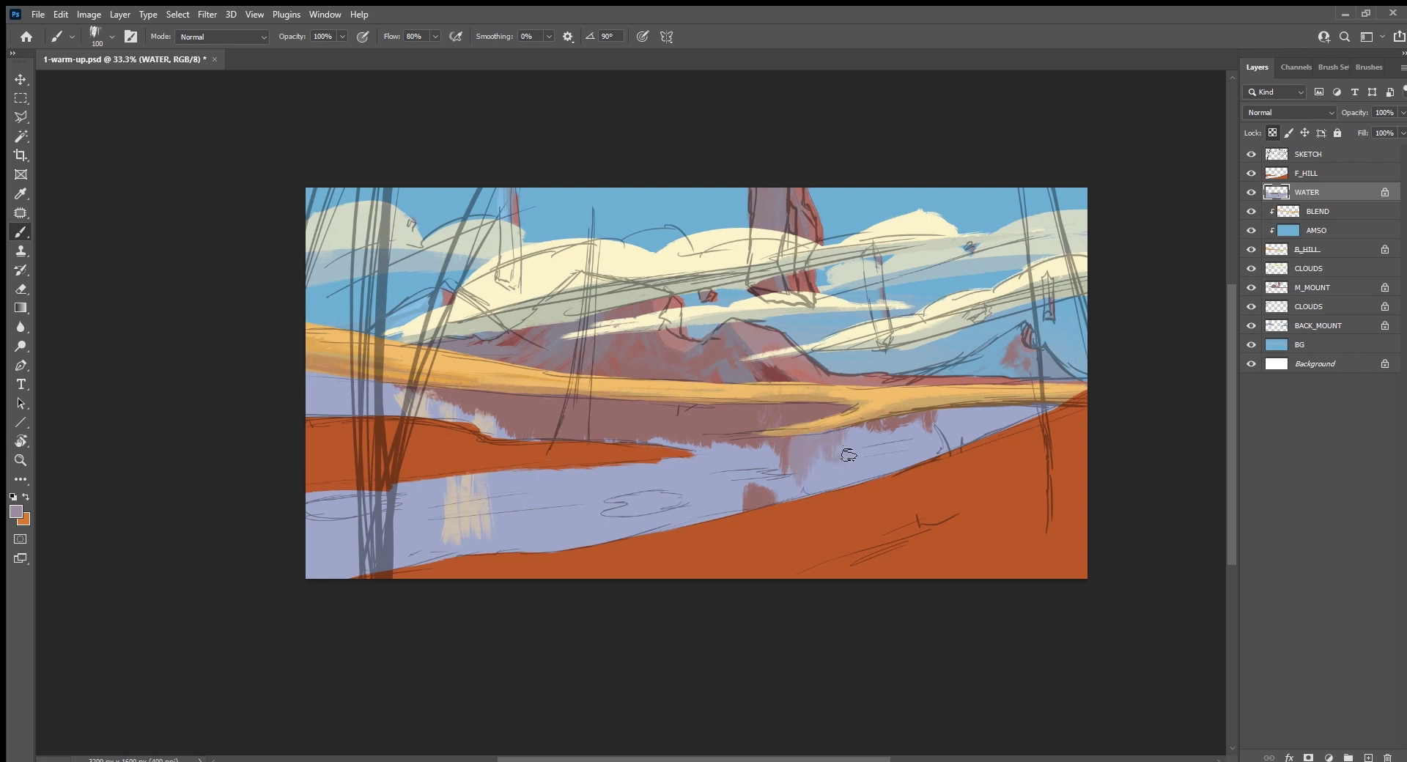
Step: Add small pink and pinkish-brown vertical reflection streaks on the right side of the water
{"action": "left_click", "coordinate": [935, 421], "text": "alt"}
{"action": "left_click_drag", "start_coordinate": [931, 425], "coordinate": [927, 443]}
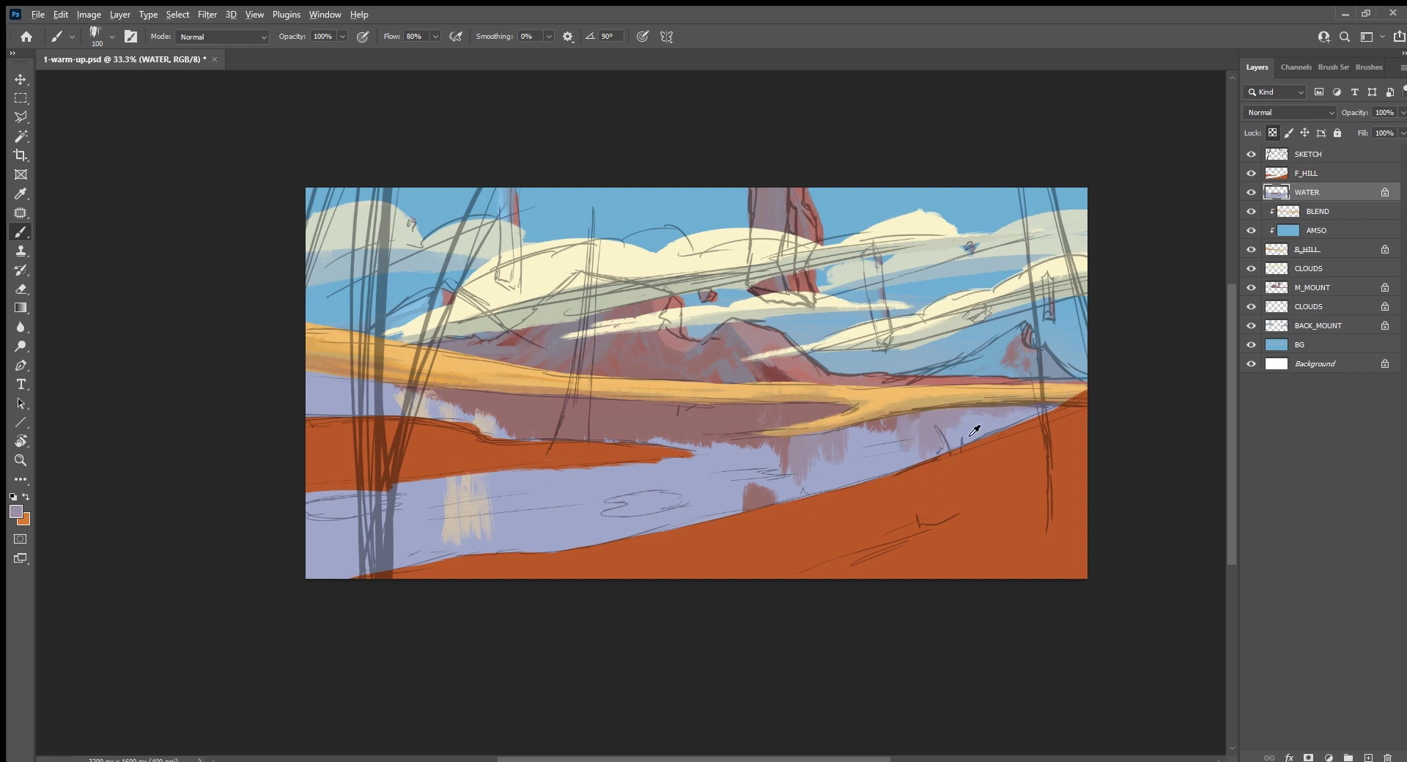
{"action": "left_click", "coordinate": [971, 435], "text": "alt"}
{"action": "left_click", "coordinate": [887, 430], "text": "alt"}
{"action": "left_click_drag", "start_coordinate": [888, 430], "coordinate": [854, 453]}
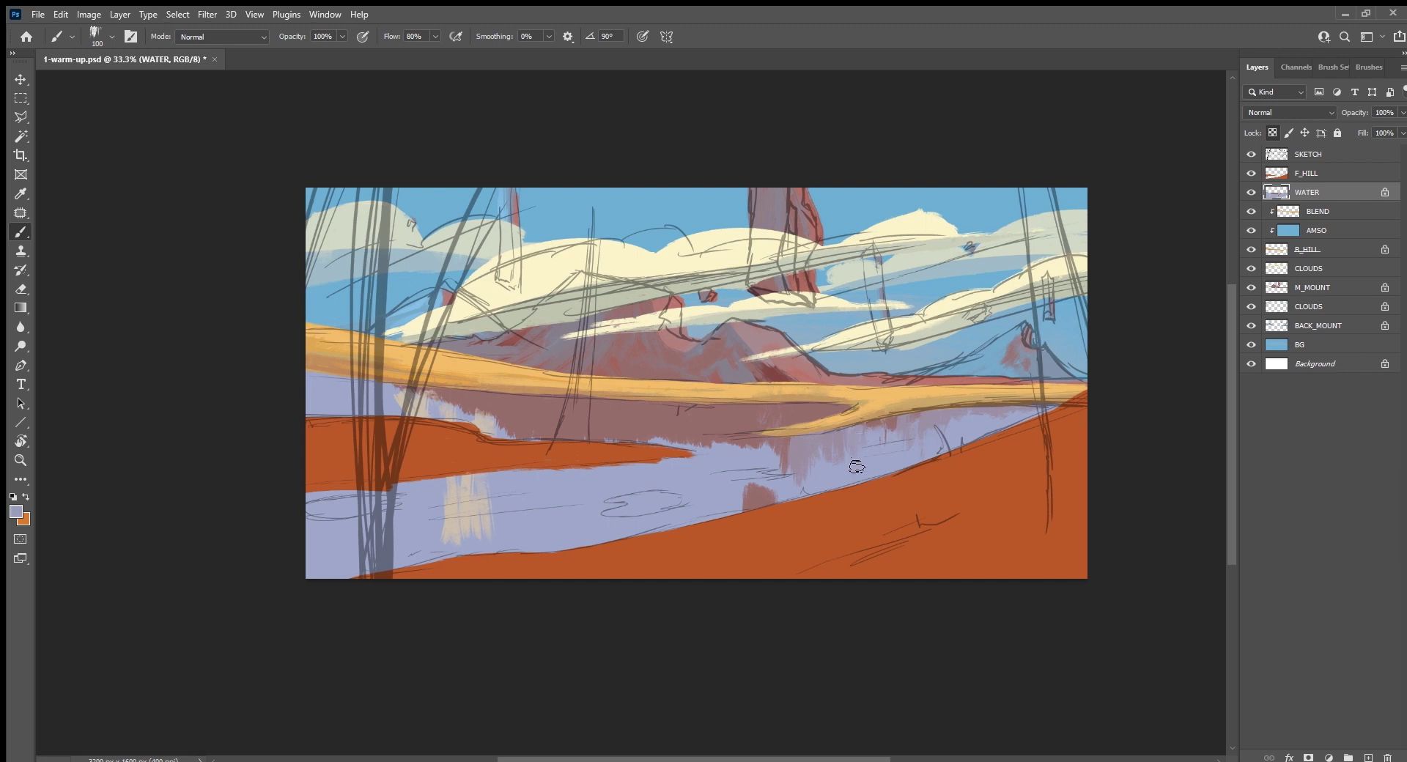
Step: Tone down the pale lower-left streak with lavender at brush size 175, then sample tan and lavender at size 80
{"action": "left_click", "coordinate": [783, 461], "text": "alt"}
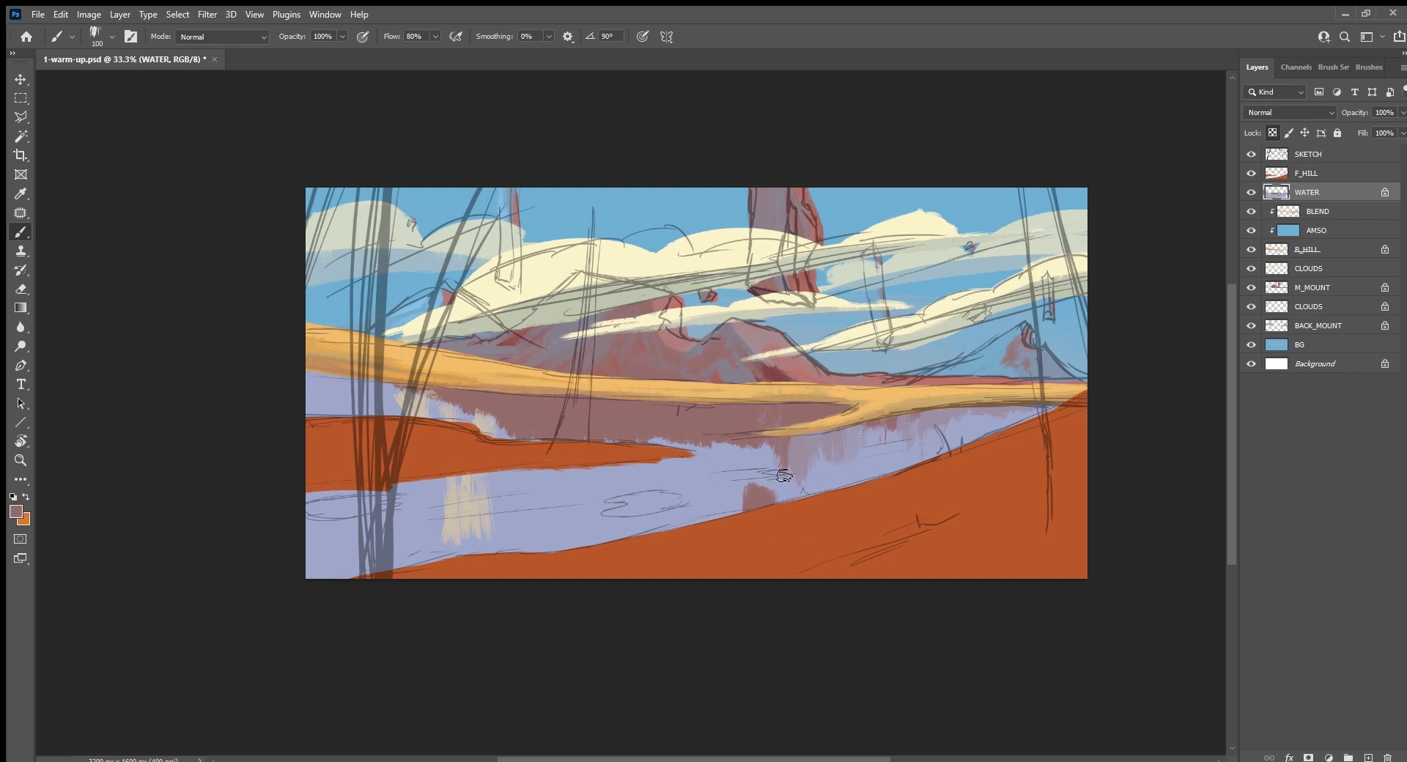
{"action": "left_click", "coordinate": [734, 448], "text": "alt"}
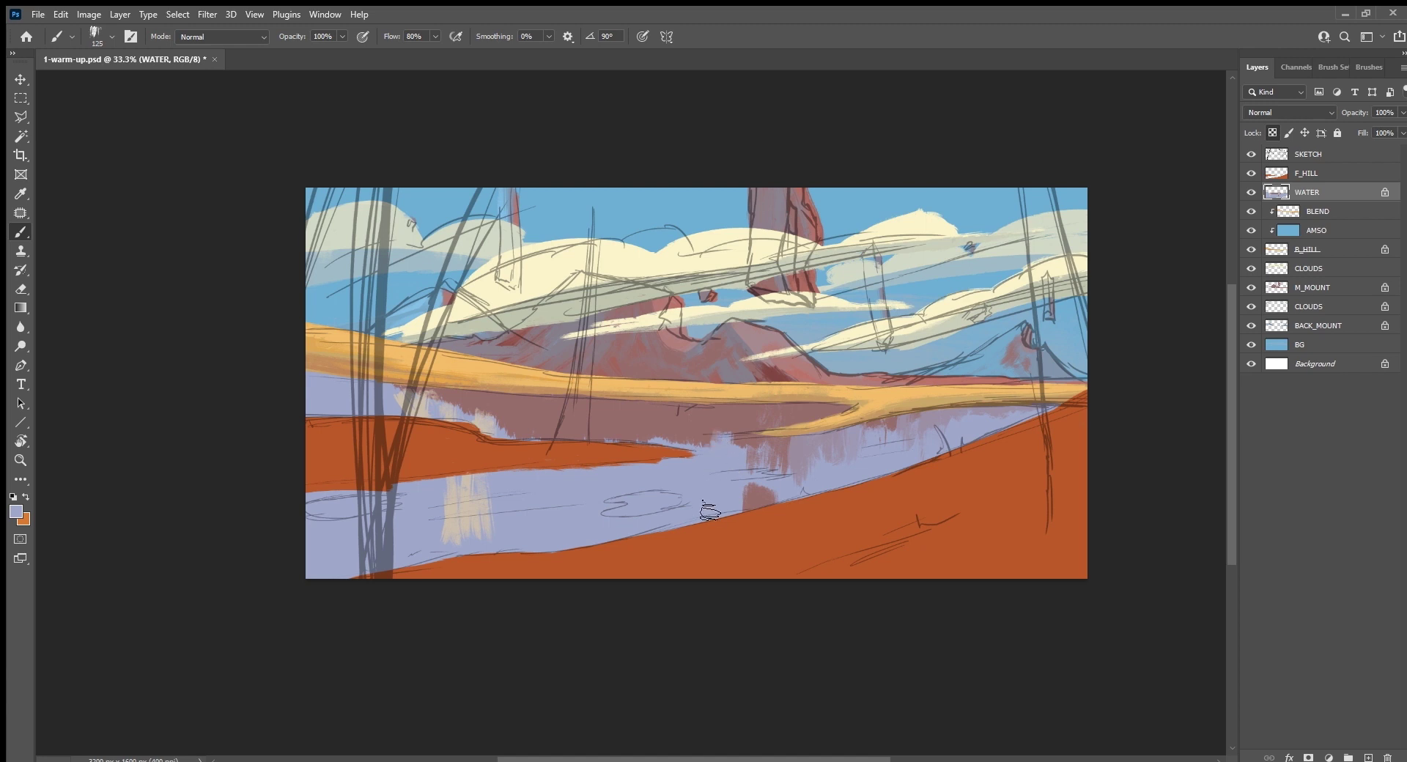
{"action": "key", "text": "bracketright"}
{"action": "key", "text": "bracketright"}
{"action": "key", "text": "bracketright"}
{"action": "mouse_move", "coordinate": [485, 511]}
{"action": "left_mouse_down"}
{"action": "mouse_move", "coordinate": [458, 549]}
{"action": "mouse_move", "coordinate": [430, 530]}
{"action": "mouse_move", "coordinate": [468, 584]}
{"action": "left_mouse_up"}
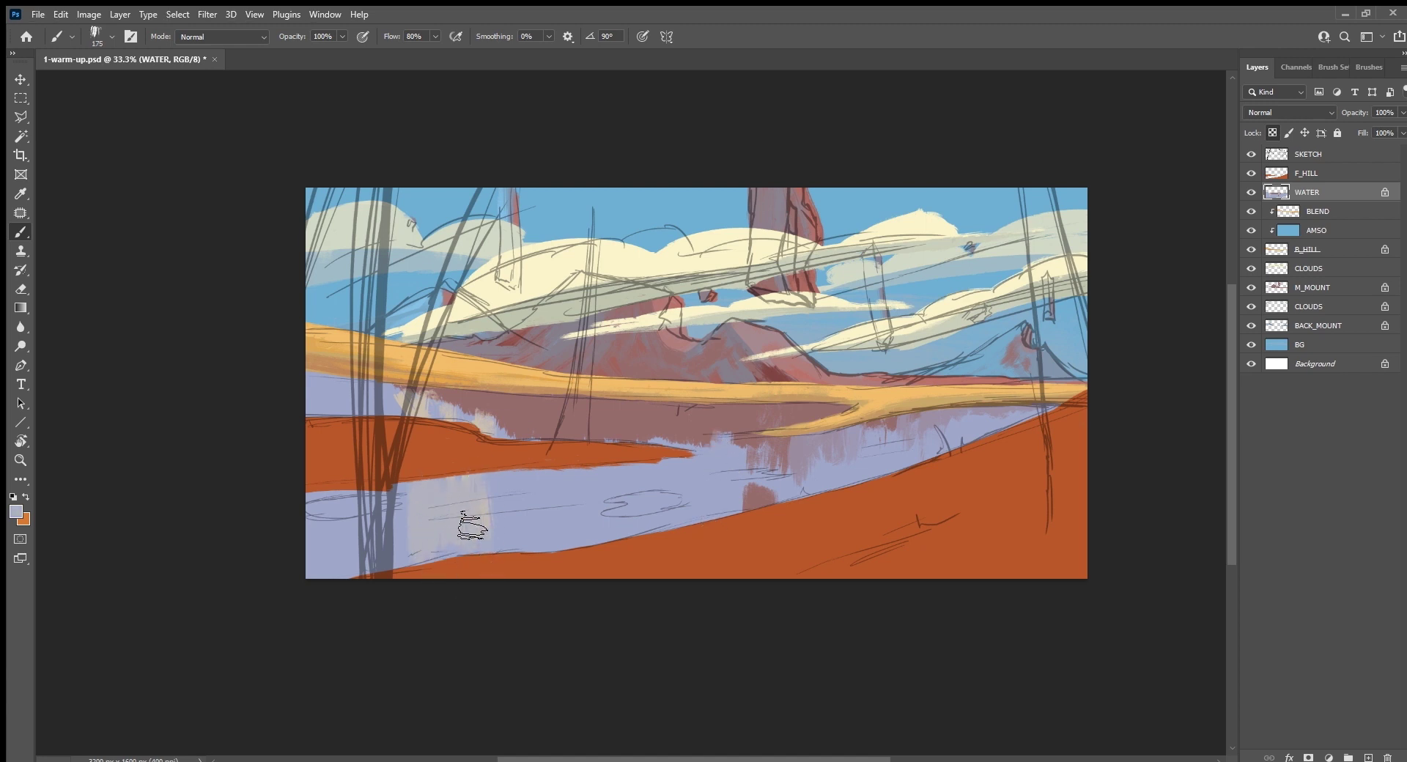
{"action": "left_click", "coordinate": [342, 372], "text": "alt"}
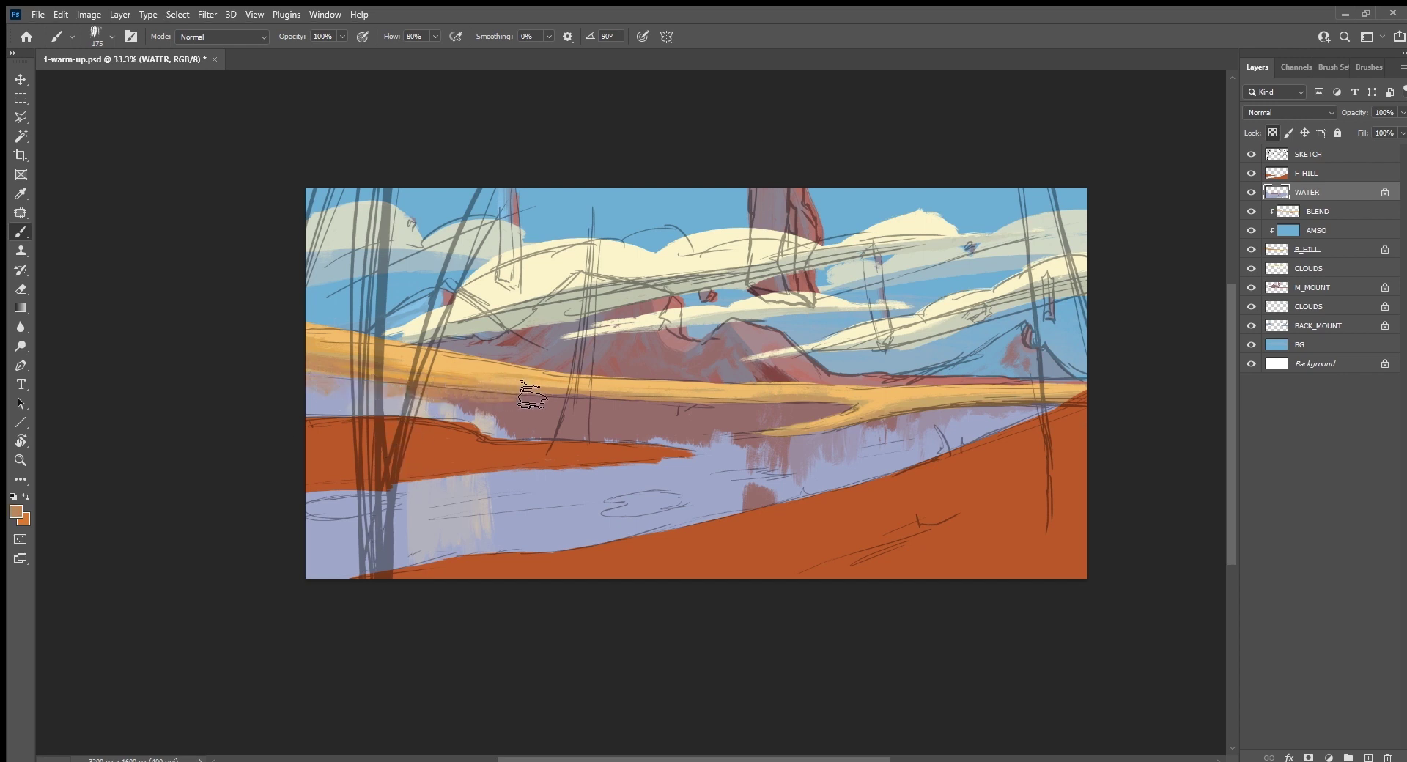
{"action": "key", "text": "bracketleft"}
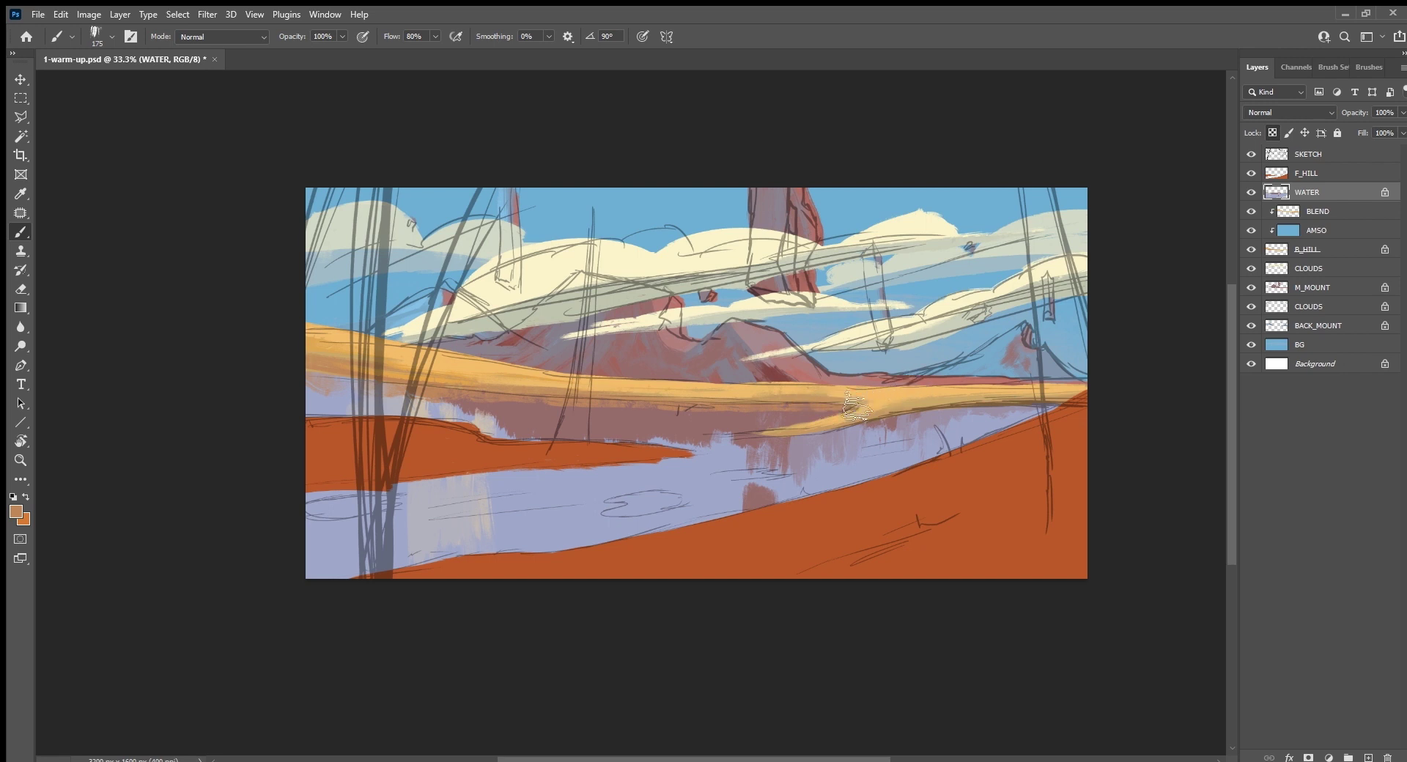
{"action": "key", "text": "bracketleft"}
{"action": "key", "text": "bracketleft"}
{"action": "key", "text": "bracketleft"}
{"action": "left_click", "coordinate": [917, 406], "text": "alt"}
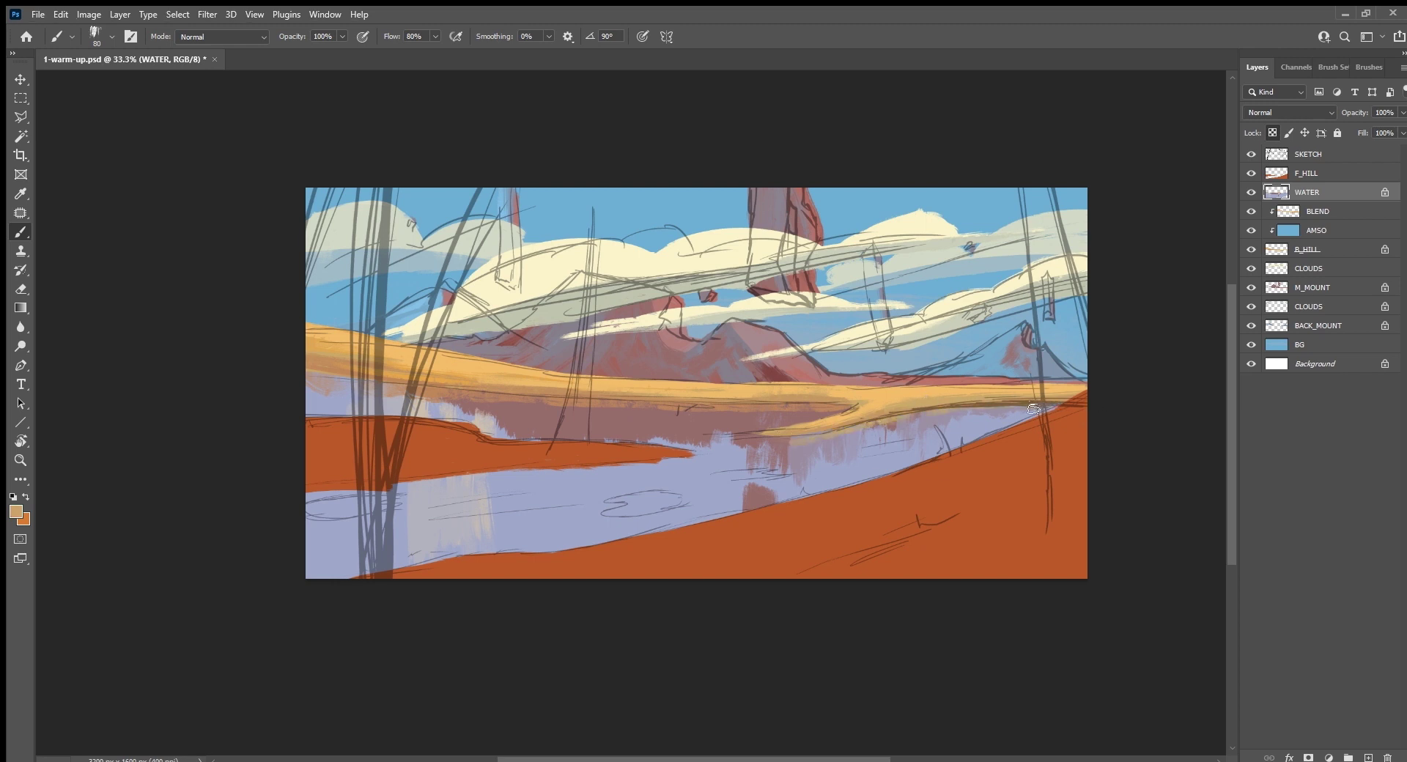
{"action": "left_click", "coordinate": [847, 469], "text": "alt"}
Step: Brush light-blue sky reflections across the lower river with a 150 brush
{"action": "mouse_move", "coordinate": [331, 498]}
{"action": "left_mouse_down"}
{"action": "mouse_move", "coordinate": [337, 536]}
{"action": "mouse_move", "coordinate": [378, 559]}
{"action": "mouse_move", "coordinate": [408, 497]}
{"action": "mouse_move", "coordinate": [431, 577]}
{"action": "left_mouse_up"}
{"action": "key", "text": "bracketright"}
{"action": "key", "text": "bracketright"}
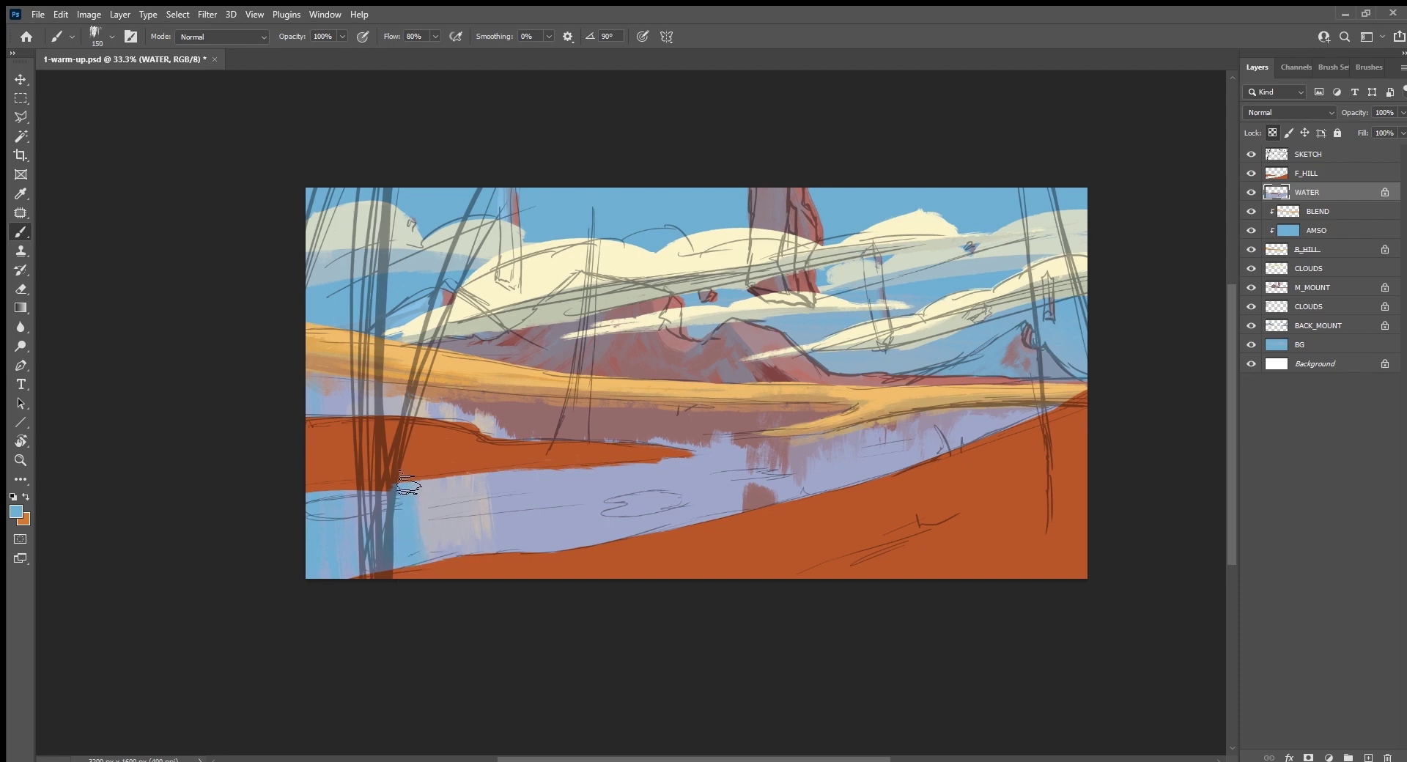
{"action": "mouse_move", "coordinate": [503, 496]}
{"action": "left_mouse_down"}
{"action": "mouse_move", "coordinate": [541, 522]}
{"action": "mouse_move", "coordinate": [562, 506]}
{"action": "left_mouse_up"}
{"action": "left_click_drag", "start_coordinate": [586, 465], "coordinate": [583, 429]}
{"action": "mouse_move", "coordinate": [692, 502]}
{"action": "left_mouse_down"}
{"action": "mouse_move", "coordinate": [725, 458]}
{"action": "mouse_move", "coordinate": [744, 460]}
{"action": "left_mouse_up"}
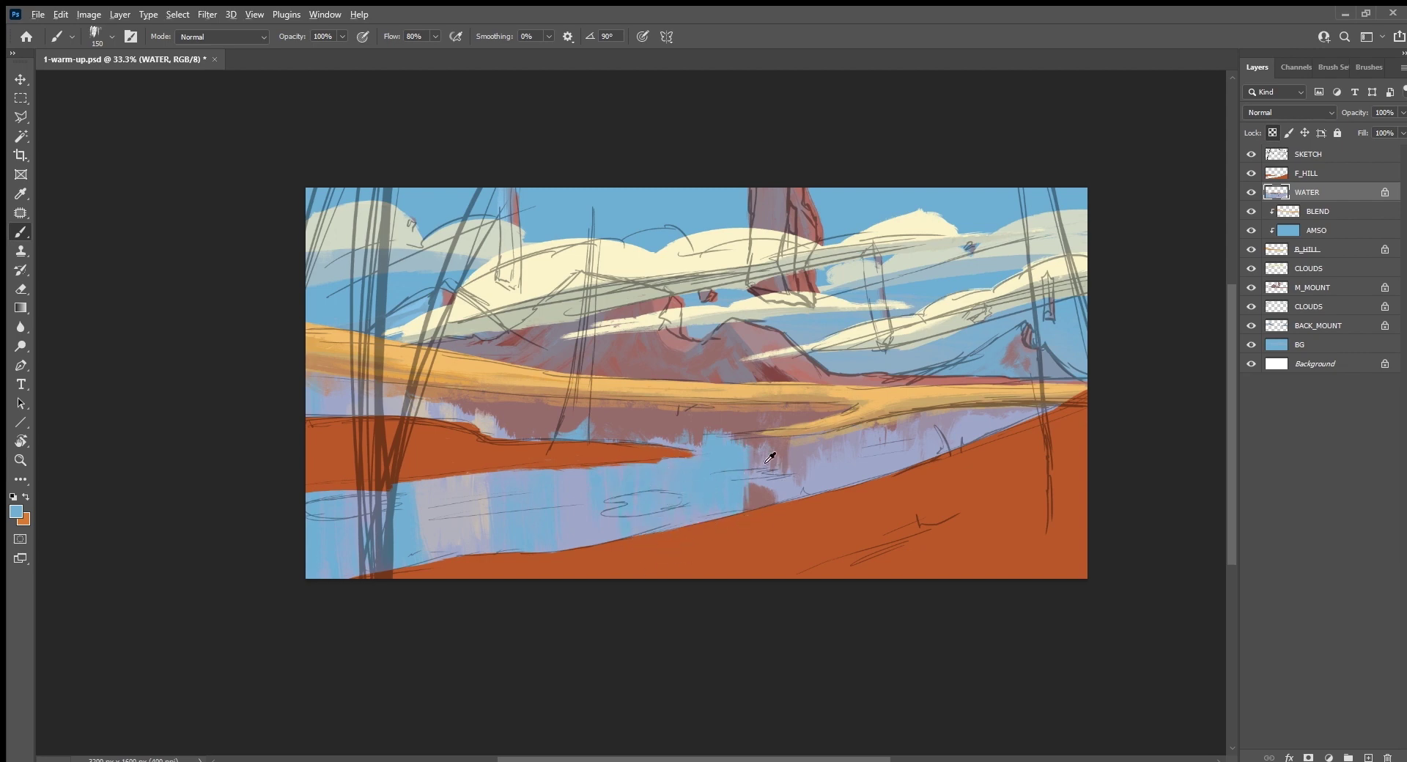
Step: Paint mauve reflections below the far shore, then tilt the view about 45 degrees with a 100 brush
{"action": "left_click", "coordinate": [812, 447], "text": "alt"}
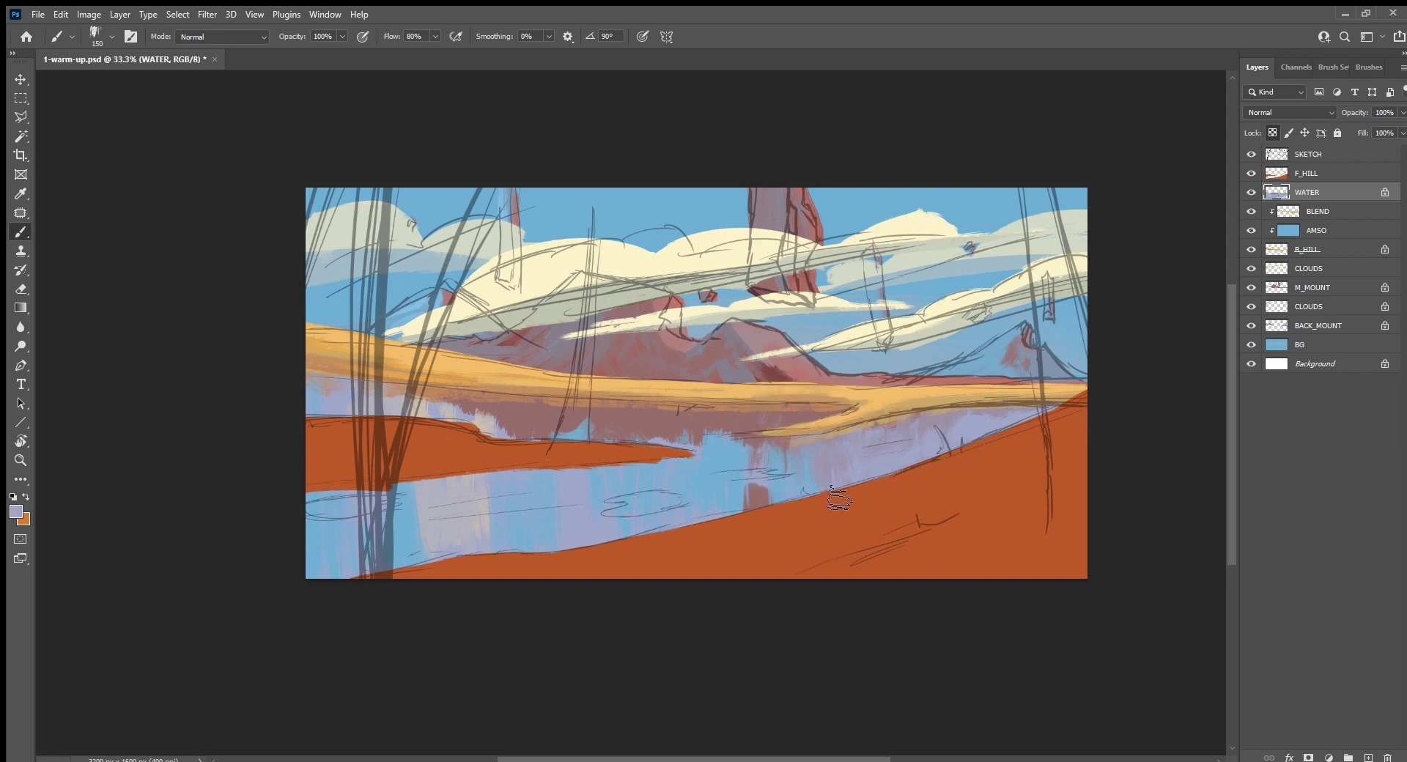
{"action": "left_click", "coordinate": [932, 446], "text": "alt"}
{"action": "left_click", "coordinate": [484, 504], "text": "alt"}
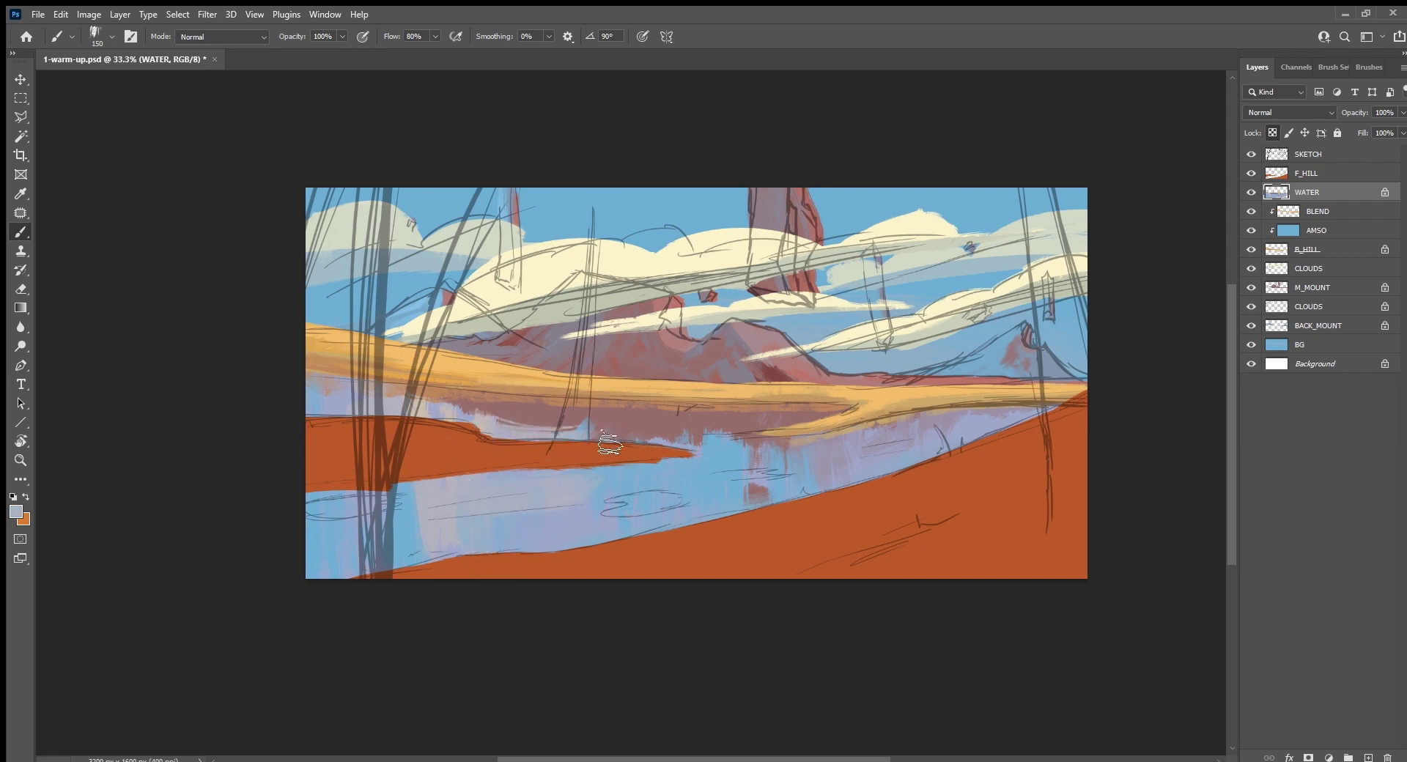
{"action": "left_click", "coordinate": [514, 416], "text": "alt"}
{"action": "left_click_drag", "start_coordinate": [509, 414], "coordinate": [432, 409]}
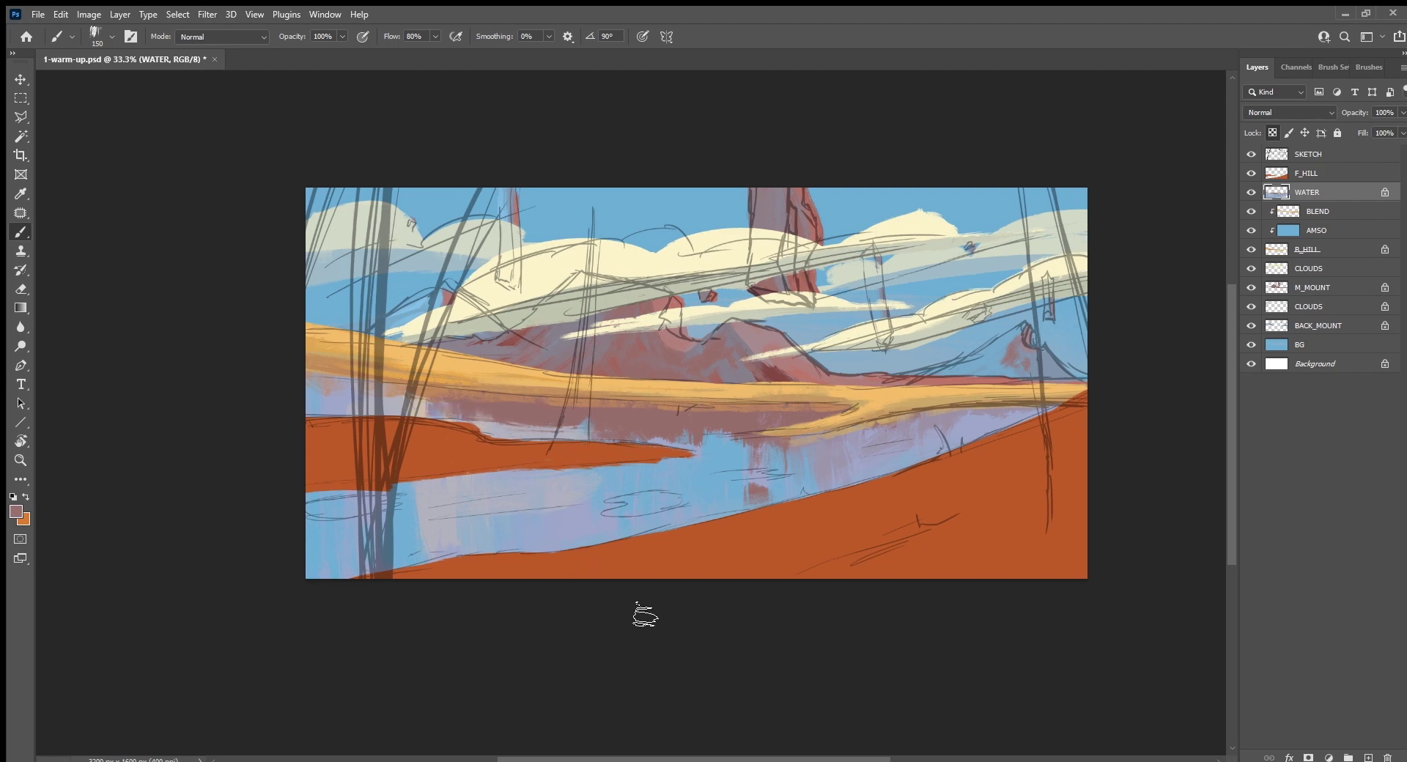
{"action": "key", "text": "r"}
{"action": "left_click_drag", "start_coordinate": [635, 616], "coordinate": [828, 579]}
{"action": "key", "text": "b"}
{"action": "key", "text": "bracketleft"}
{"action": "key", "text": "bracketleft"}
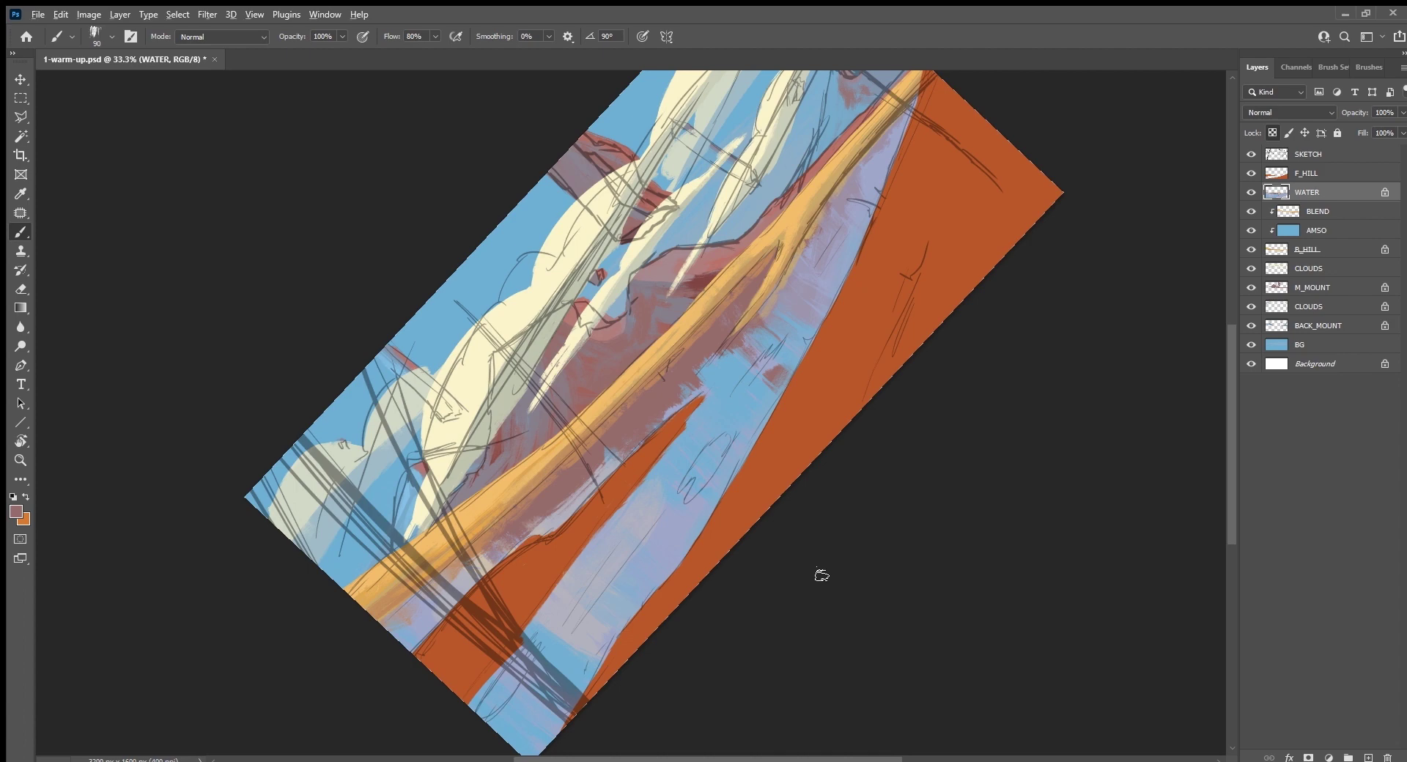
Step: Paint pinkish-grey along the orange band edge, hide the SKETCH layer, and darken reflections with mauve
{"action": "left_click", "coordinate": [401, 619], "text": "alt"}
{"action": "left_click_drag", "start_coordinate": [485, 544], "coordinate": [562, 471]}
{"action": "left_click_drag", "start_coordinate": [636, 402], "coordinate": [763, 275]}
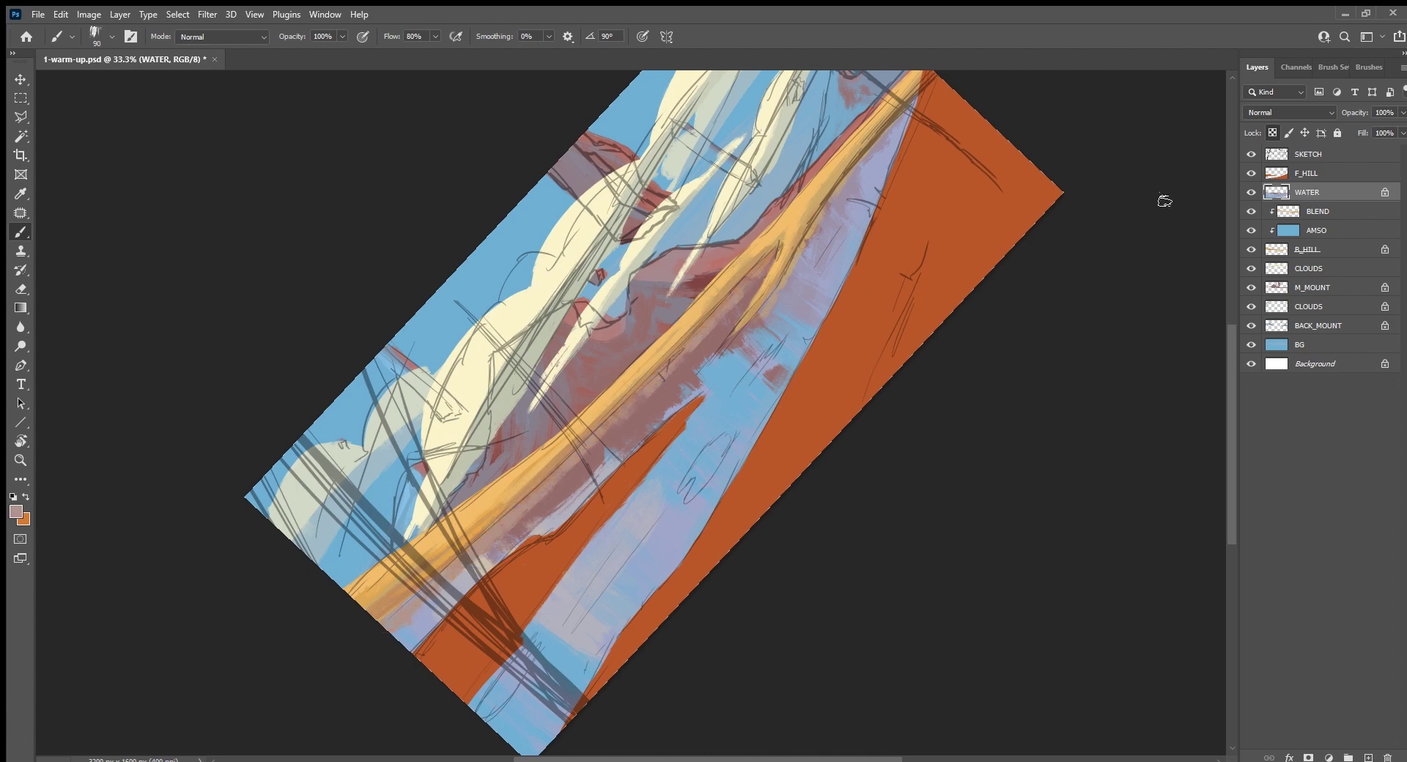
{"action": "left_click", "coordinate": [1252, 154]}
{"action": "left_click", "coordinate": [584, 462], "text": "alt"}
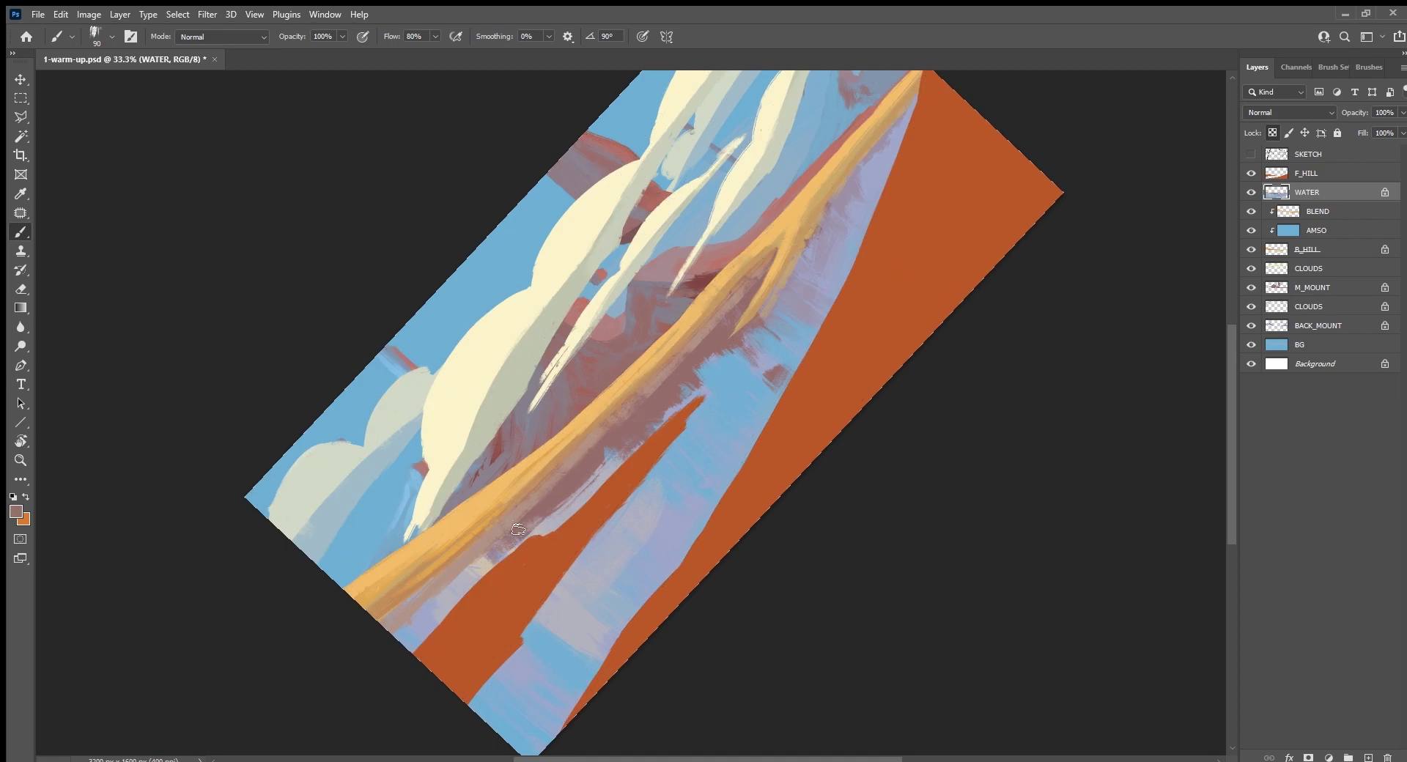
{"action": "left_click_drag", "start_coordinate": [598, 449], "coordinate": [487, 556]}
Step: Cover the reddish patch near the bank's spit with blue-grey dabs on the rotated canvas
{"action": "left_click", "coordinate": [645, 576], "text": "alt"}
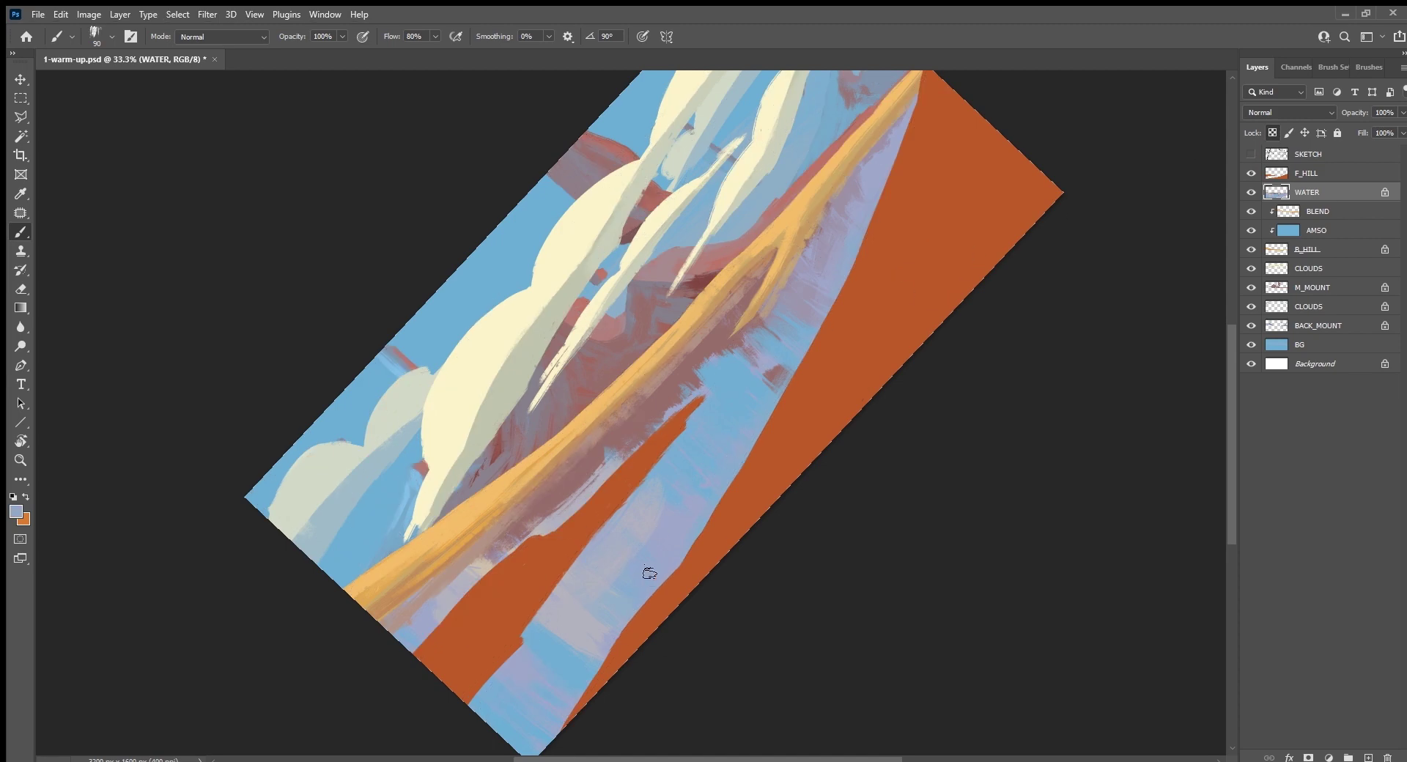
{"action": "key", "text": "Escape"}
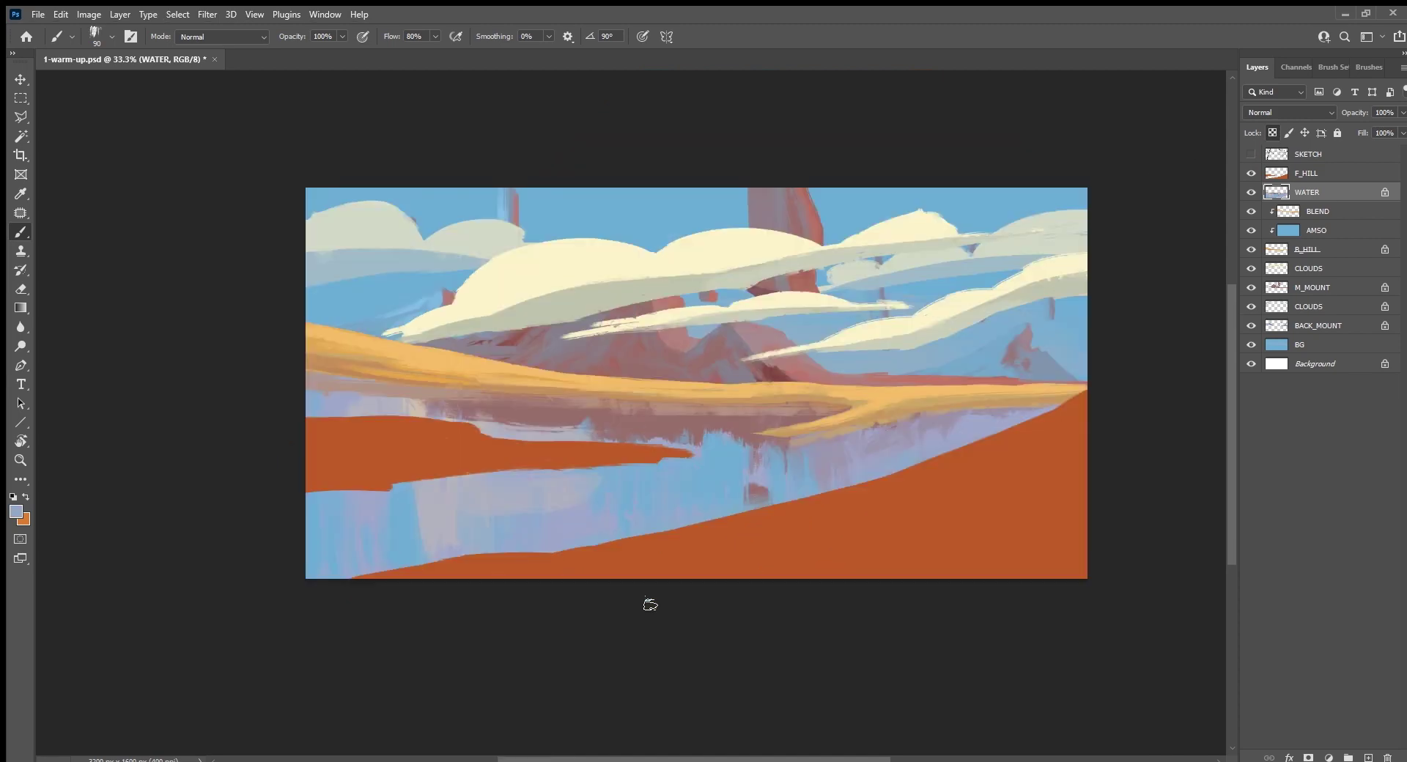
{"action": "key", "text": "bracketright"}
{"action": "key", "text": "bracketright"}
{"action": "key", "text": "bracketright"}
{"action": "left_click", "coordinate": [779, 475], "text": "alt"}
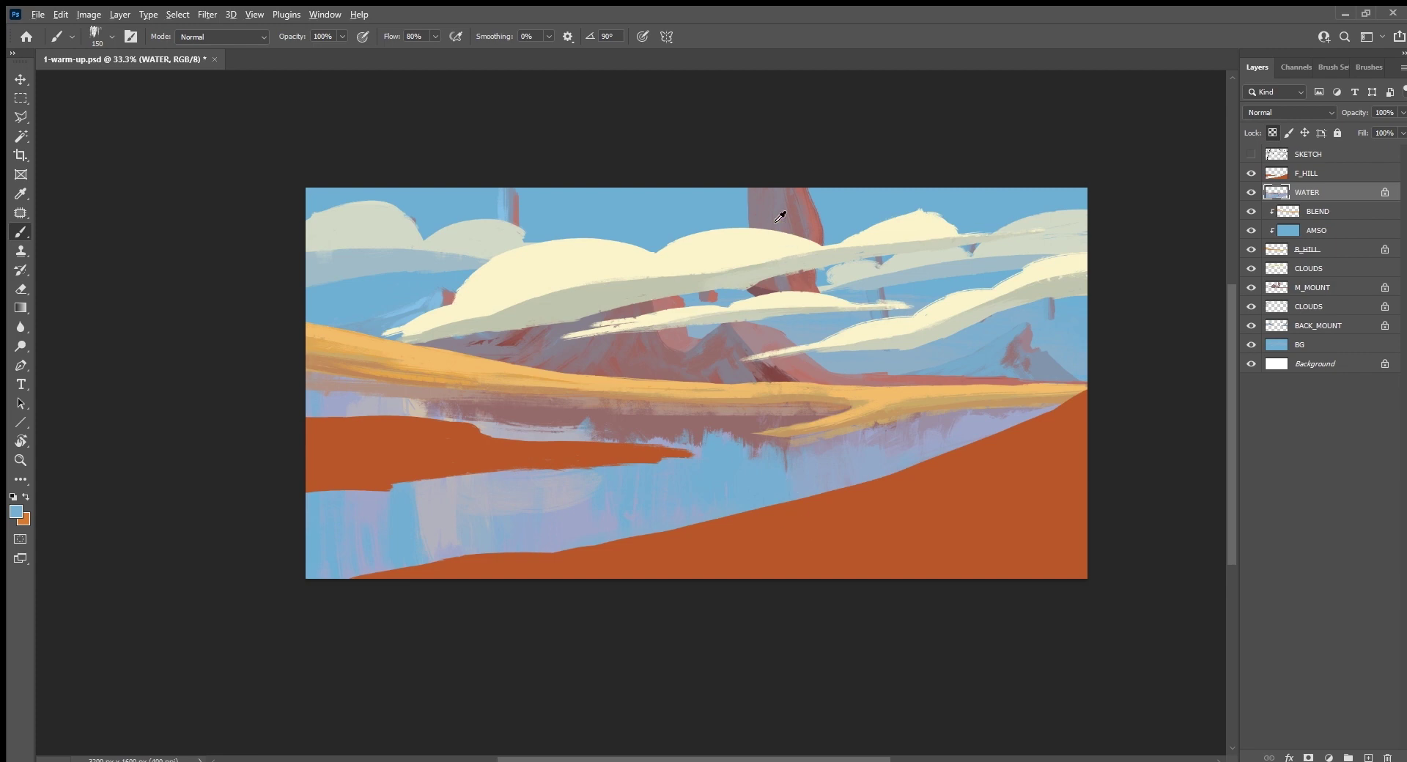
{"action": "left_click", "coordinate": [733, 452], "text": "alt"}
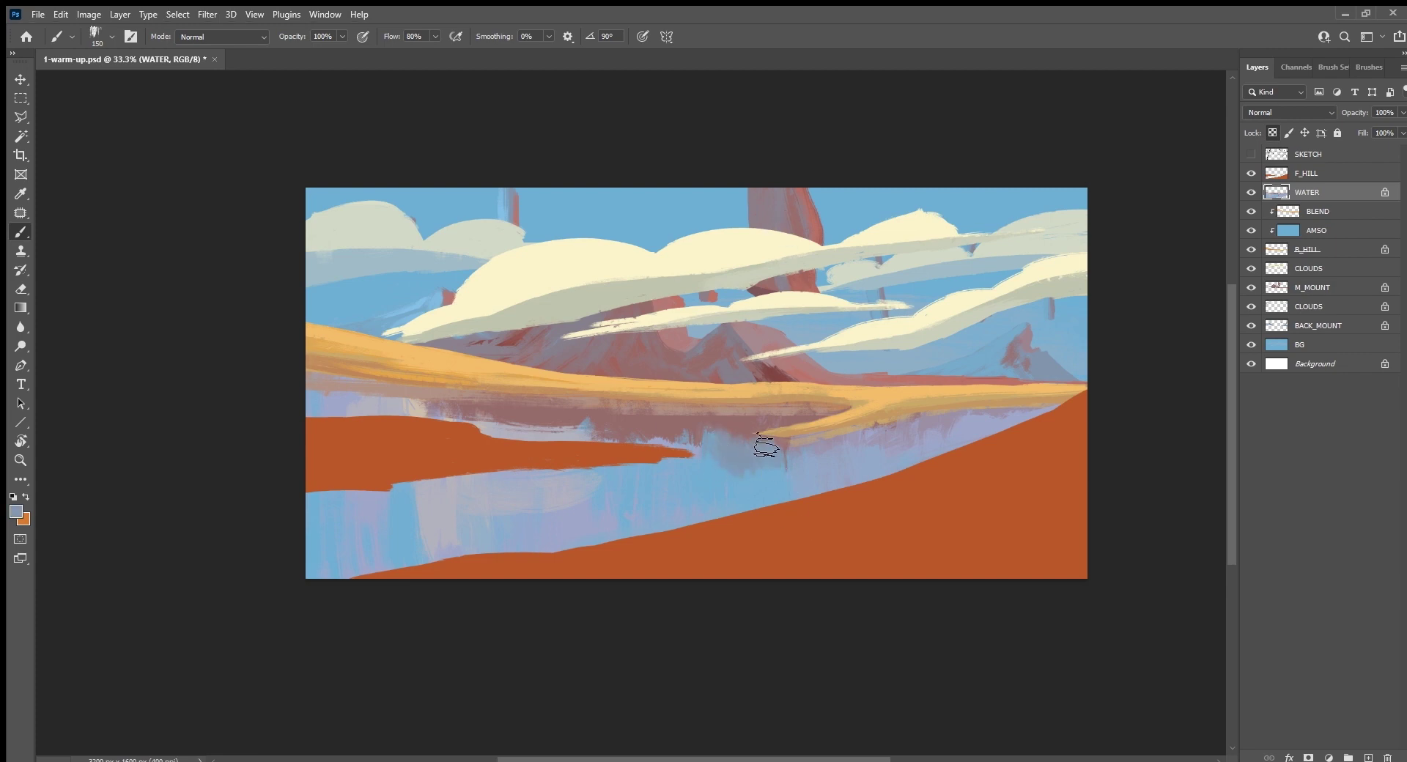
{"action": "key", "text": "r"}
{"action": "mouse_move", "coordinate": [696, 627]}
{"action": "left_mouse_down"}
{"action": "mouse_move", "coordinate": [834, 612]}
{"action": "mouse_move", "coordinate": [764, 352]}
{"action": "mouse_move", "coordinate": [650, 408]}
{"action": "mouse_move", "coordinate": [486, 571]}
{"action": "left_mouse_up"}
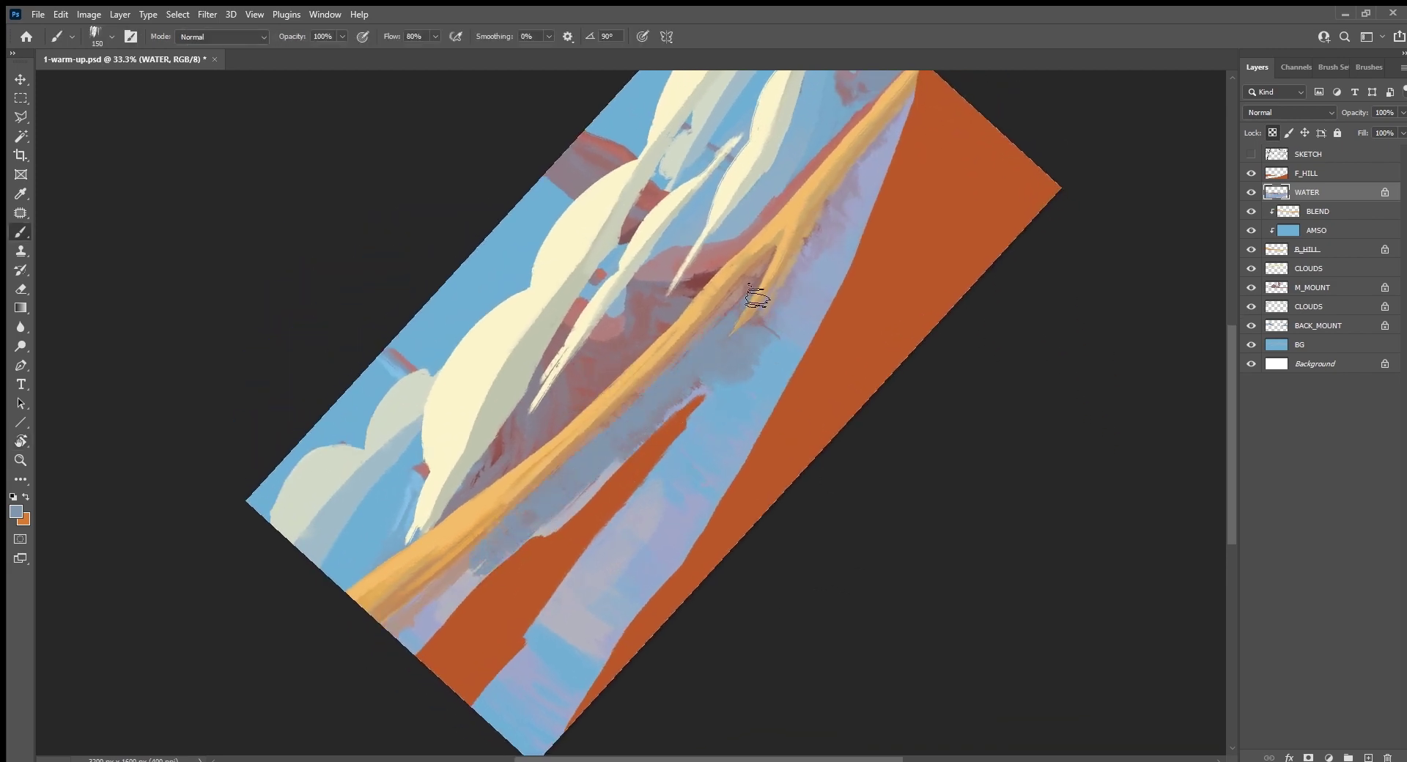
{"action": "mouse_move", "coordinate": [759, 314]}
{"action": "left_mouse_down"}
{"action": "mouse_move", "coordinate": [760, 354]}
{"action": "mouse_move", "coordinate": [767, 274]}
{"action": "mouse_move", "coordinate": [746, 307]}
{"action": "left_mouse_up"}
{"action": "key", "text": "bracketleft"}
{"action": "key", "text": "bracketleft"}
{"action": "key", "text": "bracketleft"}
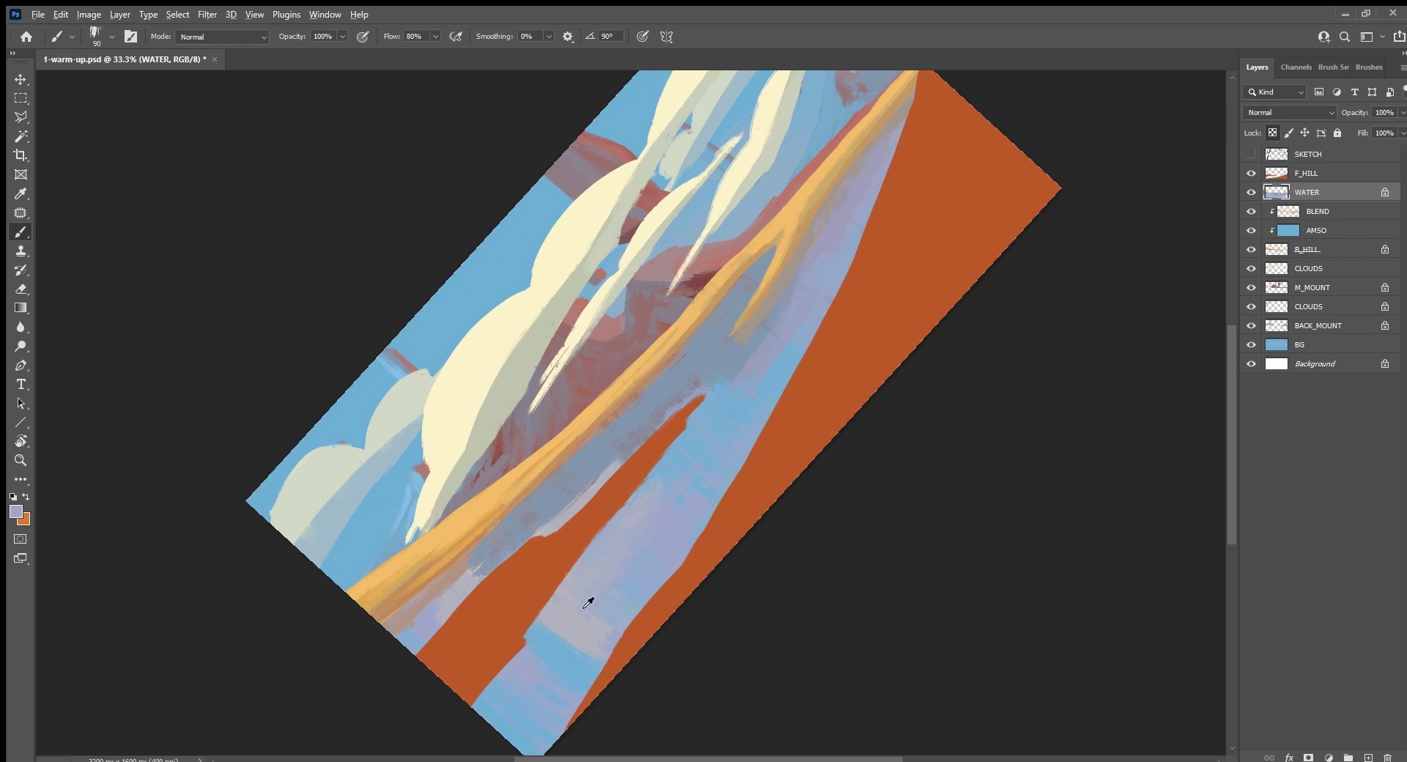
Step: Extend the lower orange band upward, then narrow its right edge with dusty mauve strokes
{"action": "left_click", "coordinate": [496, 668], "text": "alt"}
{"action": "left_click_drag", "start_coordinate": [469, 715], "coordinate": [697, 415]}
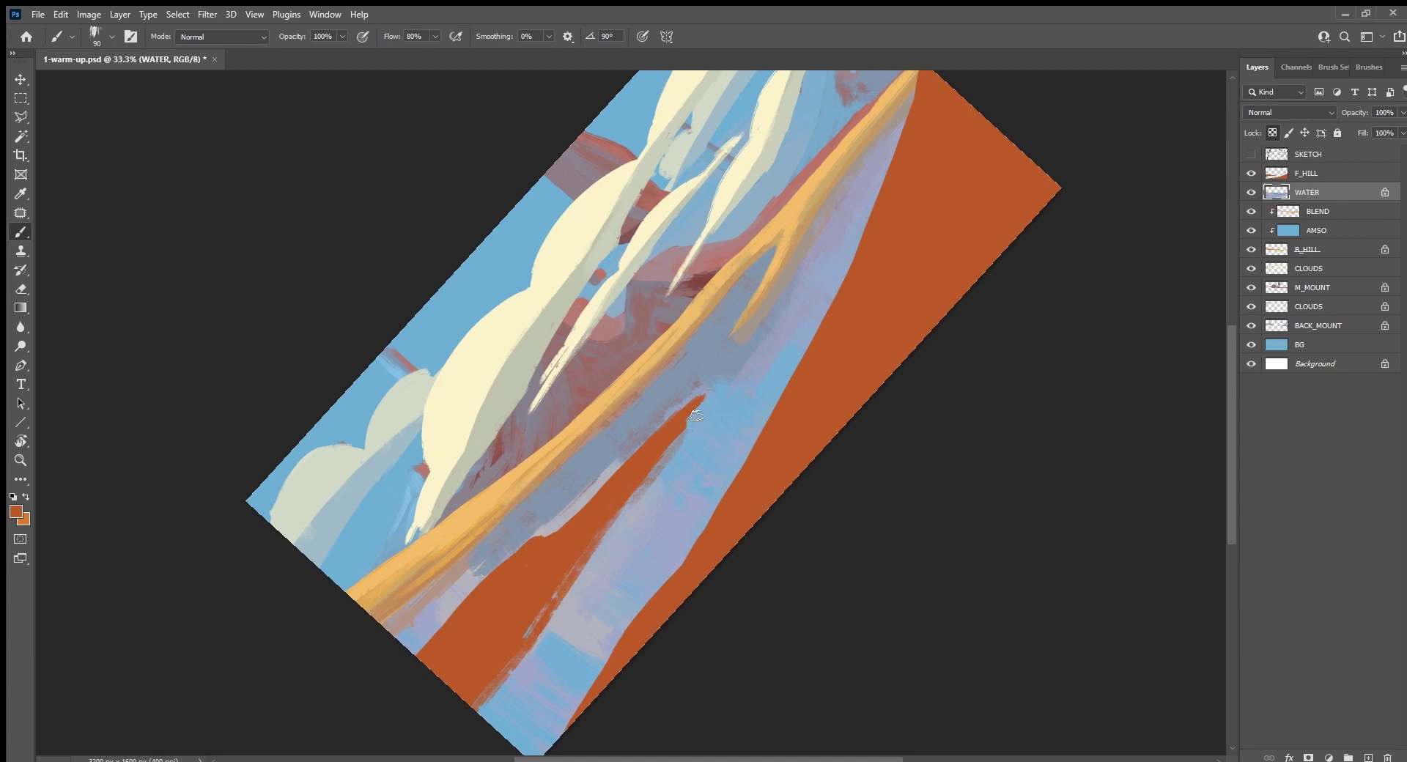
{"action": "left_click", "coordinate": [669, 464], "text": "alt"}
{"action": "left_click_drag", "start_coordinate": [662, 471], "coordinate": [525, 652]}
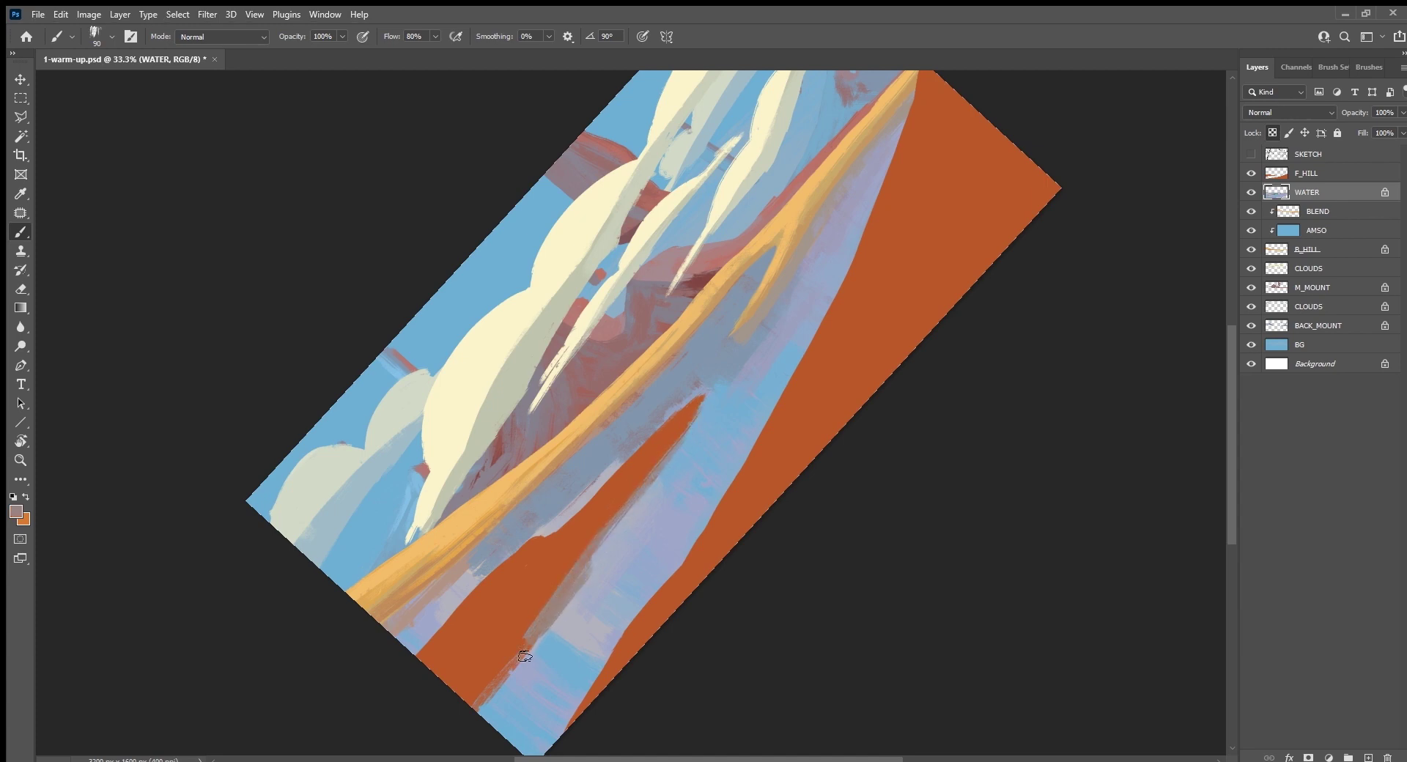
{"action": "left_click_drag", "start_coordinate": [591, 553], "coordinate": [713, 398]}
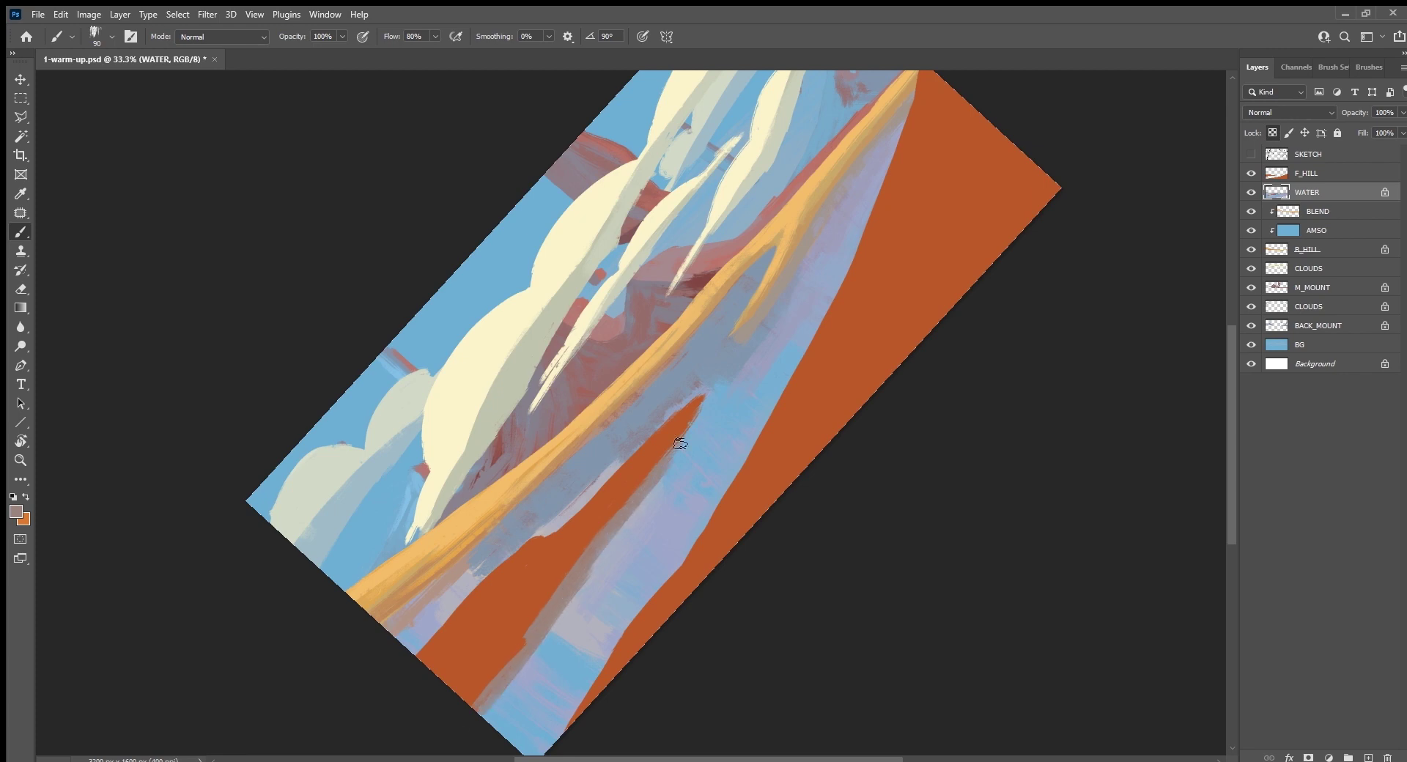
Step: Soften the lower orange shape's right edge with lavender, light grey and light-blue strokes
{"action": "left_click", "coordinate": [433, 614], "text": "alt"}
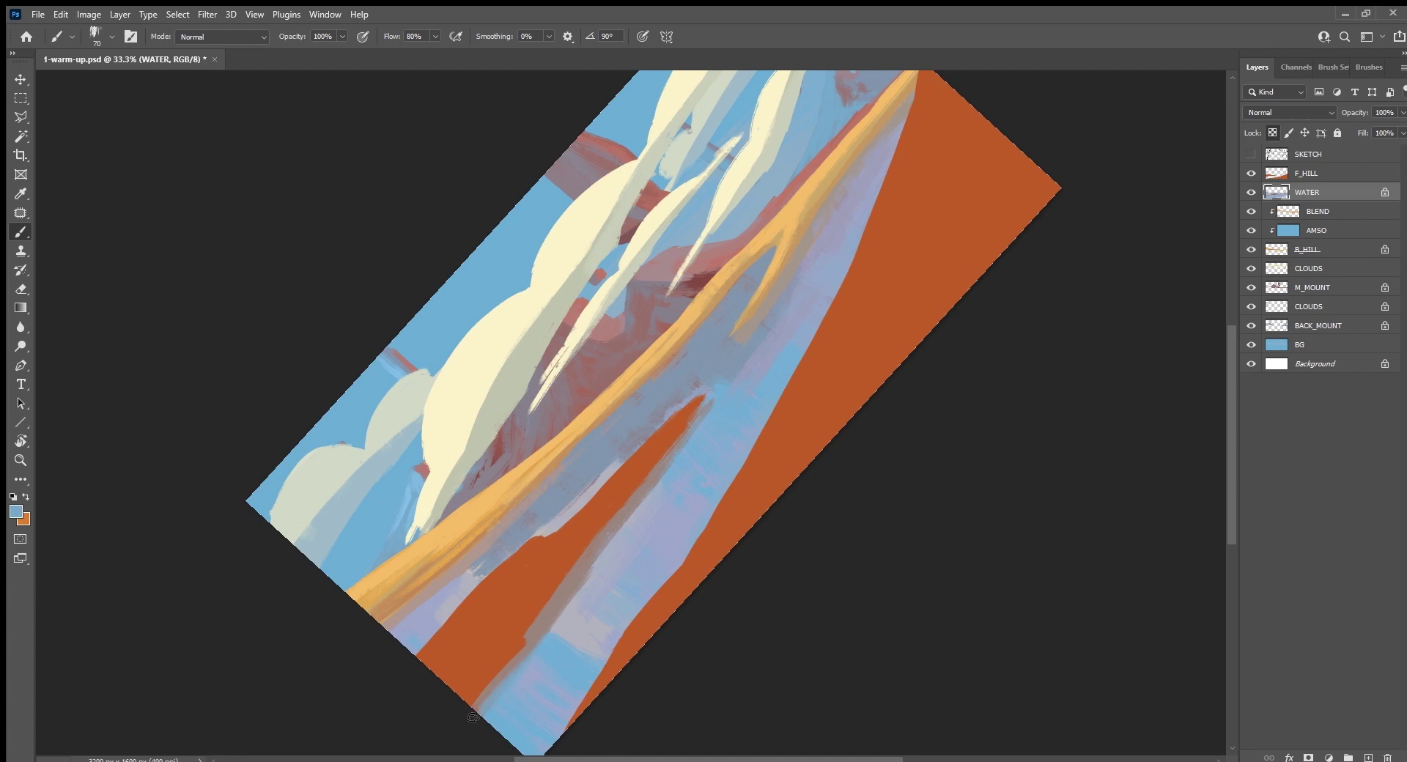
{"action": "left_click_drag", "start_coordinate": [490, 703], "coordinate": [554, 629]}
{"action": "left_click", "coordinate": [557, 625], "text": "alt"}
{"action": "left_click_drag", "start_coordinate": [484, 691], "coordinate": [548, 617]}
{"action": "left_click", "coordinate": [561, 600], "text": "alt"}
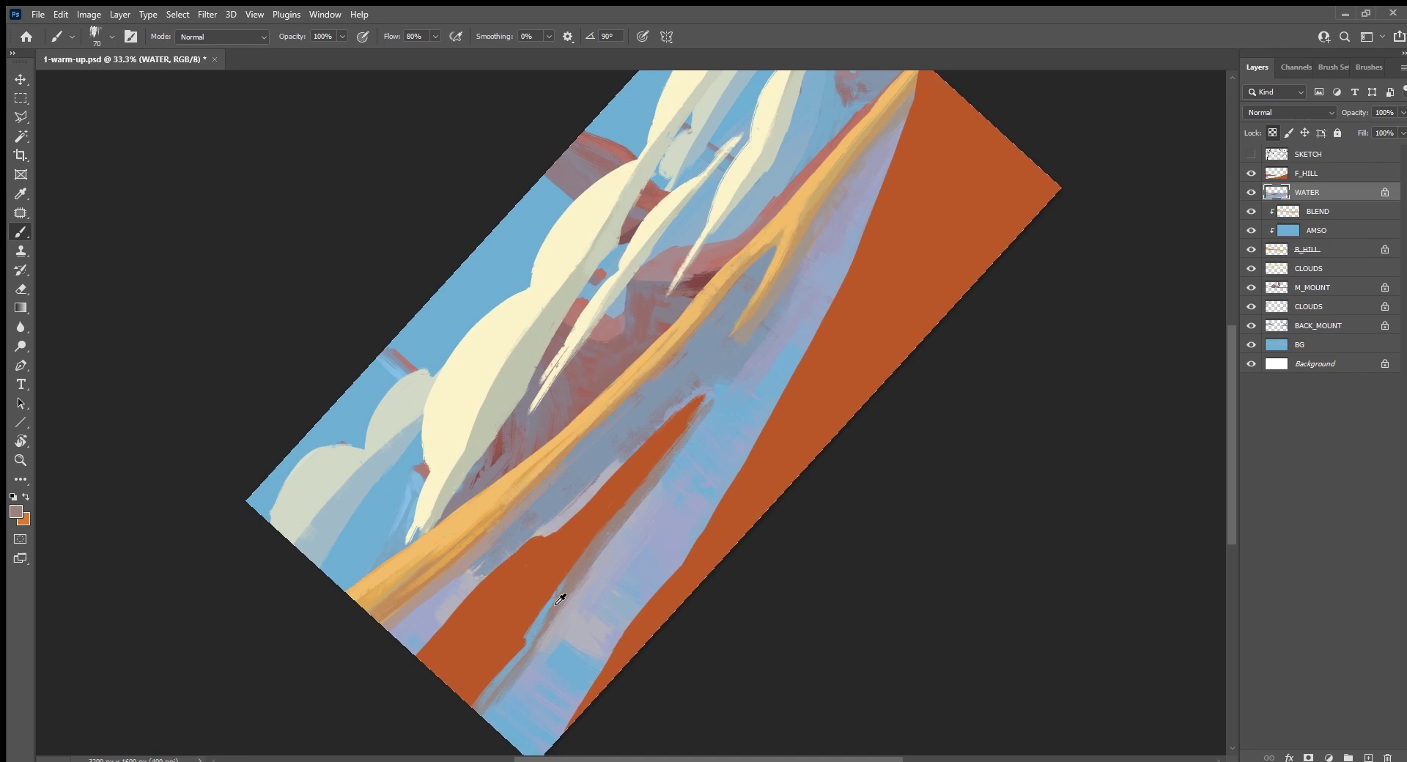
{"action": "left_click", "coordinate": [532, 633], "text": "alt"}
{"action": "left_click_drag", "start_coordinate": [532, 632], "coordinate": [612, 521]}
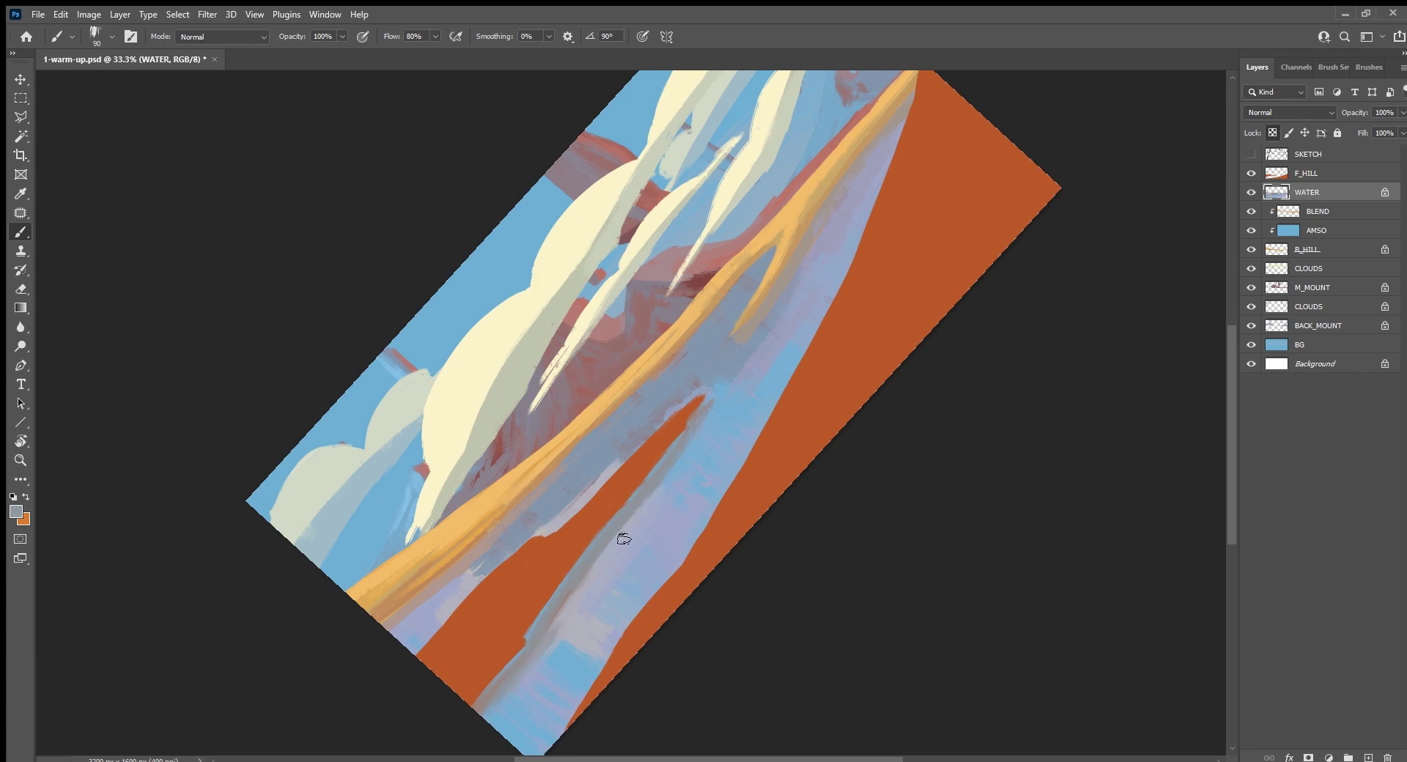
Step: Lay grey-lavender and lighter lavender tones across the blue river
{"action": "left_click", "coordinate": [629, 534], "text": "alt"}
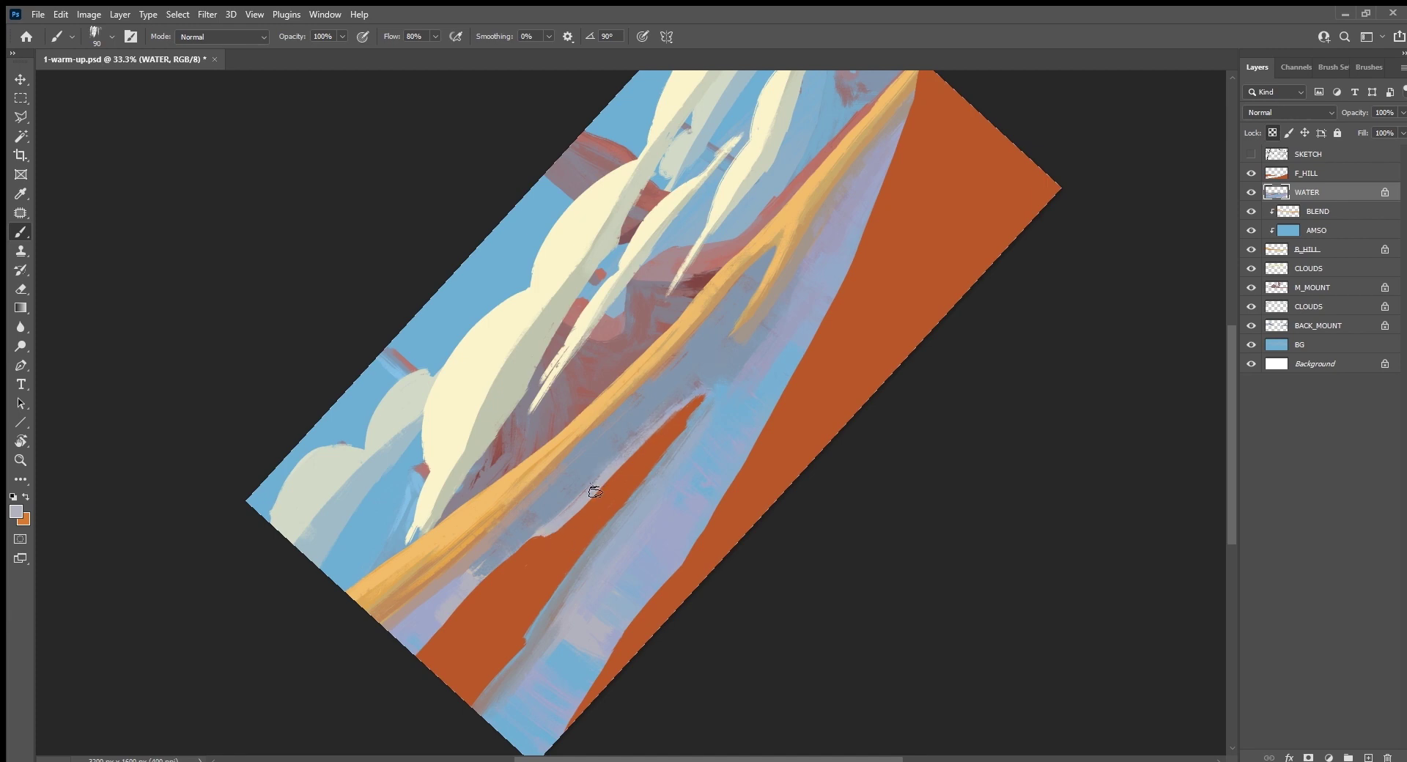
{"action": "left_click_drag", "start_coordinate": [651, 434], "coordinate": [523, 541]}
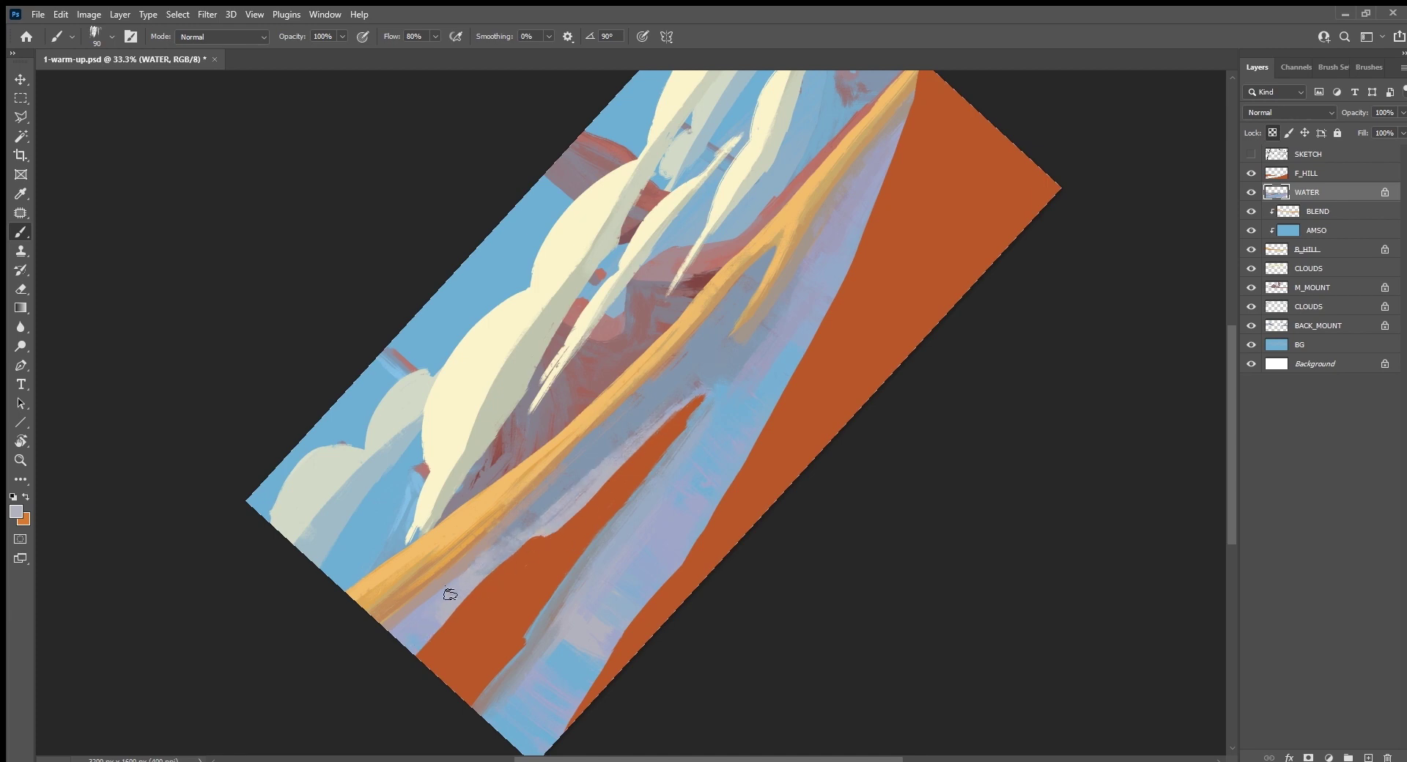
{"action": "left_click", "coordinate": [480, 551], "text": "alt"}
{"action": "left_click", "coordinate": [433, 604], "text": "alt"}
{"action": "left_click", "coordinate": [585, 636]}
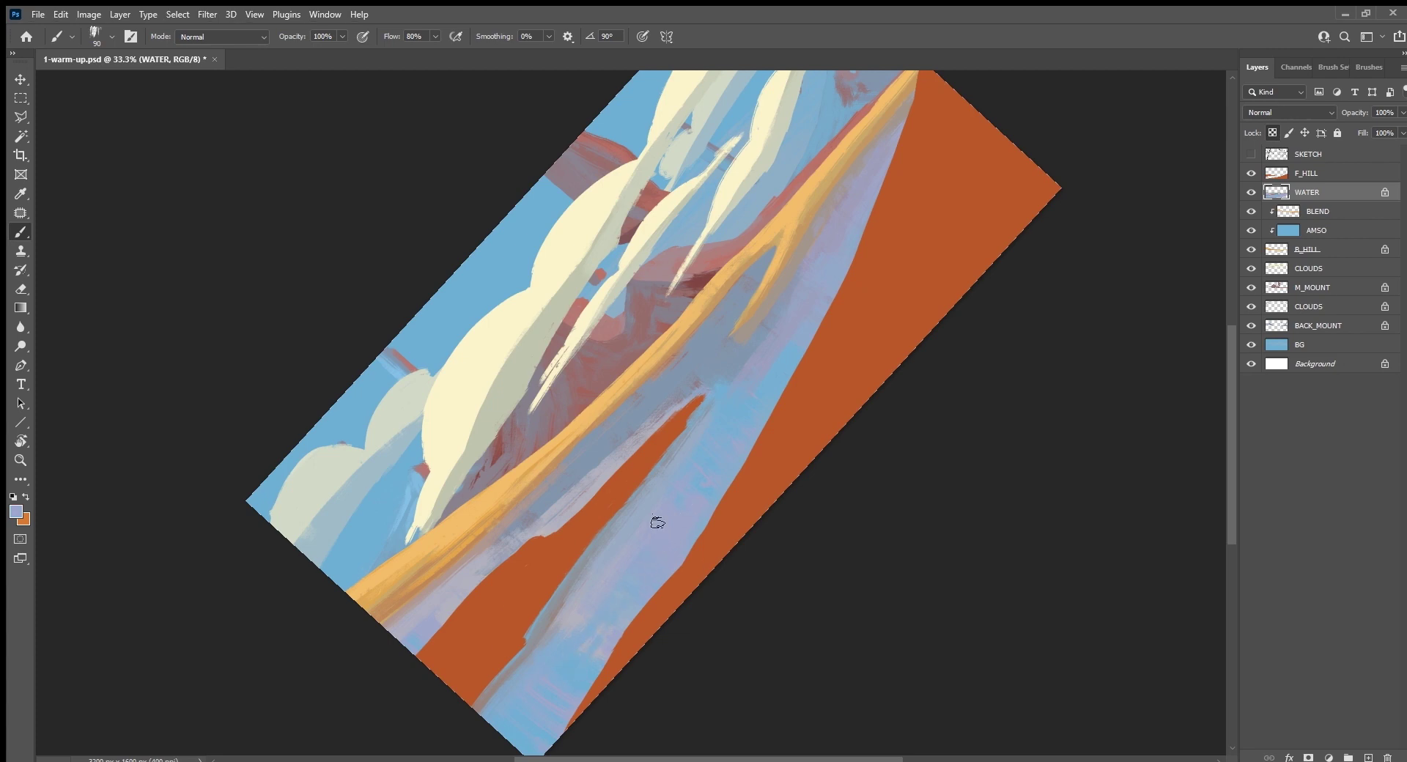
{"action": "left_click_drag", "start_coordinate": [752, 392], "coordinate": [838, 471]}
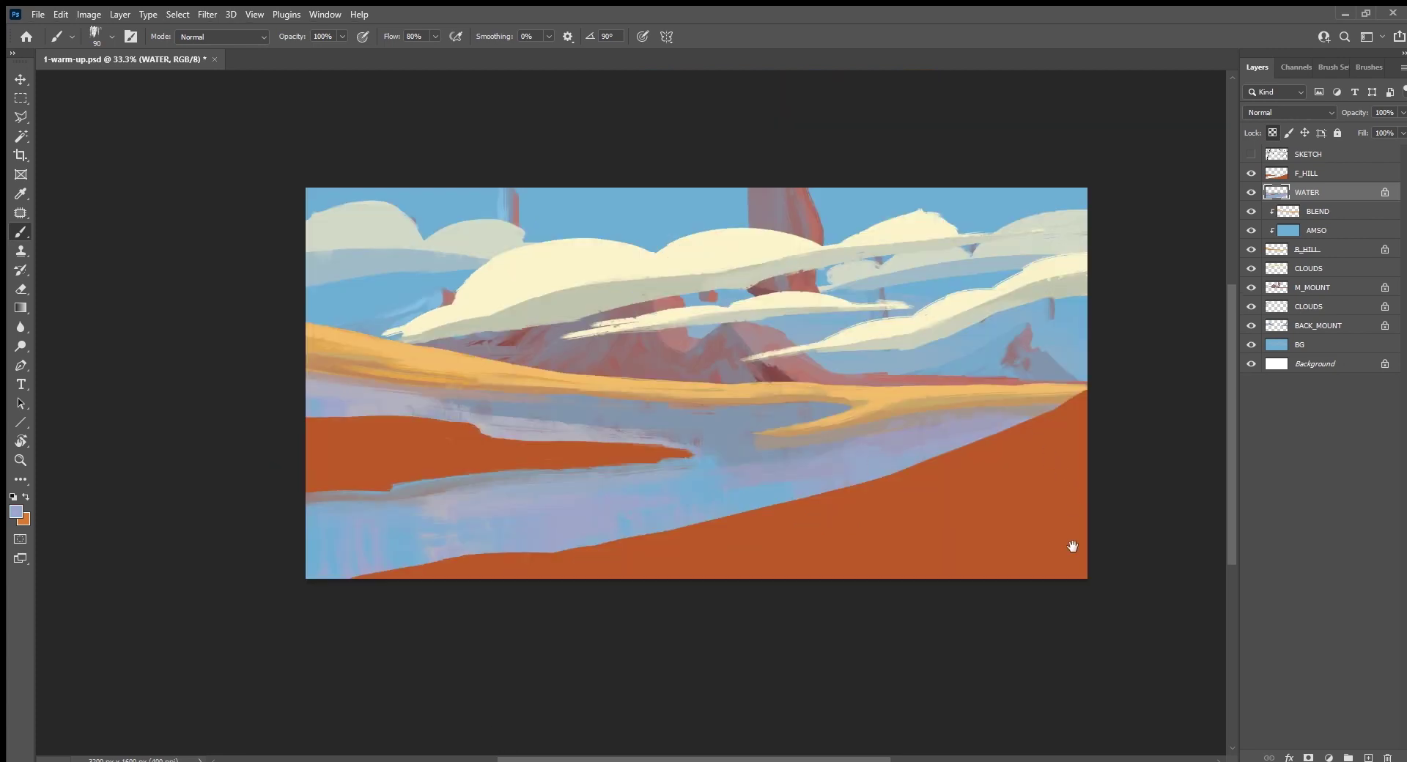
Step: Tilt the view about -28° and paint a light-blue stroke across the water with a 150 brush
{"action": "left_click_drag", "start_coordinate": [1071, 549], "coordinate": [967, 623]}
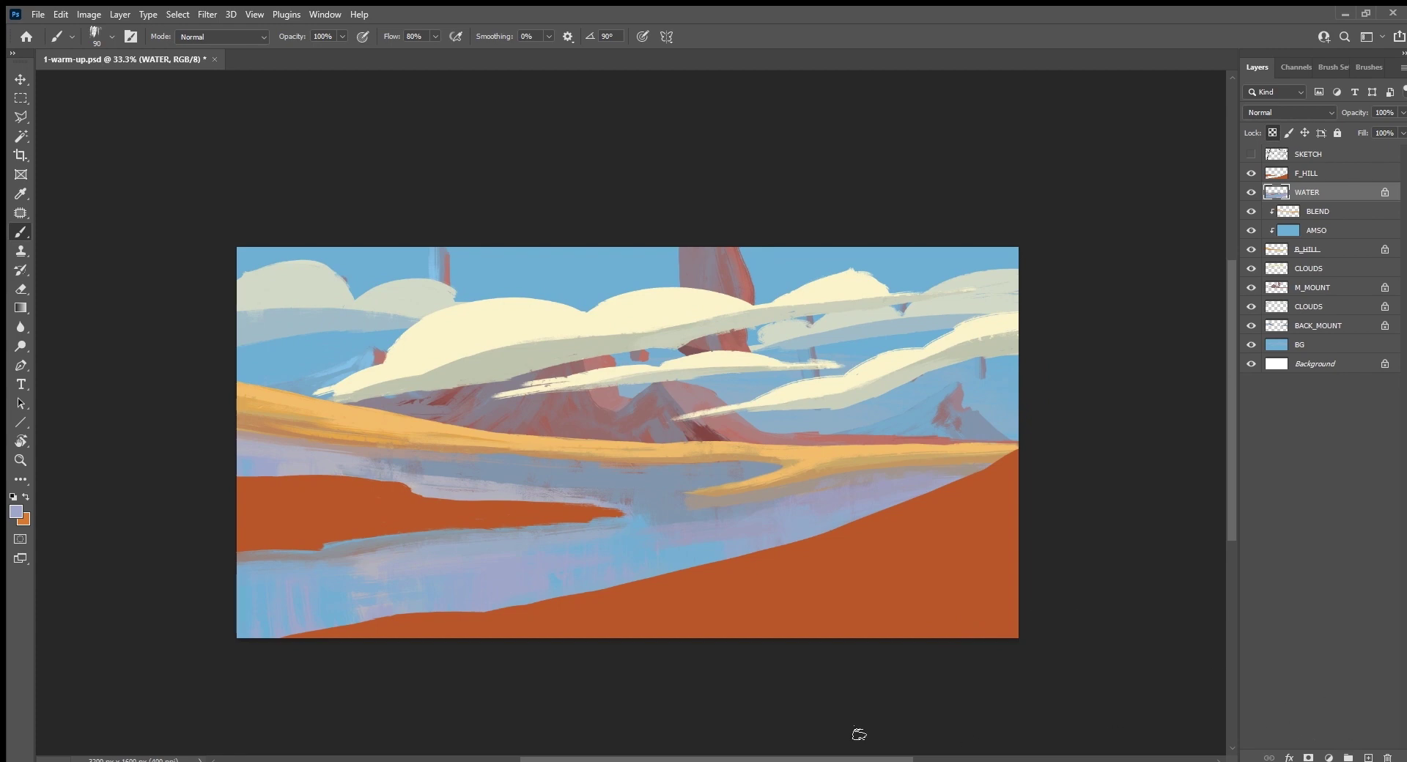
{"action": "key", "text": "r"}
{"action": "left_click_drag", "start_coordinate": [685, 703], "coordinate": [842, 558]}
{"action": "left_click_drag", "start_coordinate": [873, 487], "coordinate": [828, 558]}
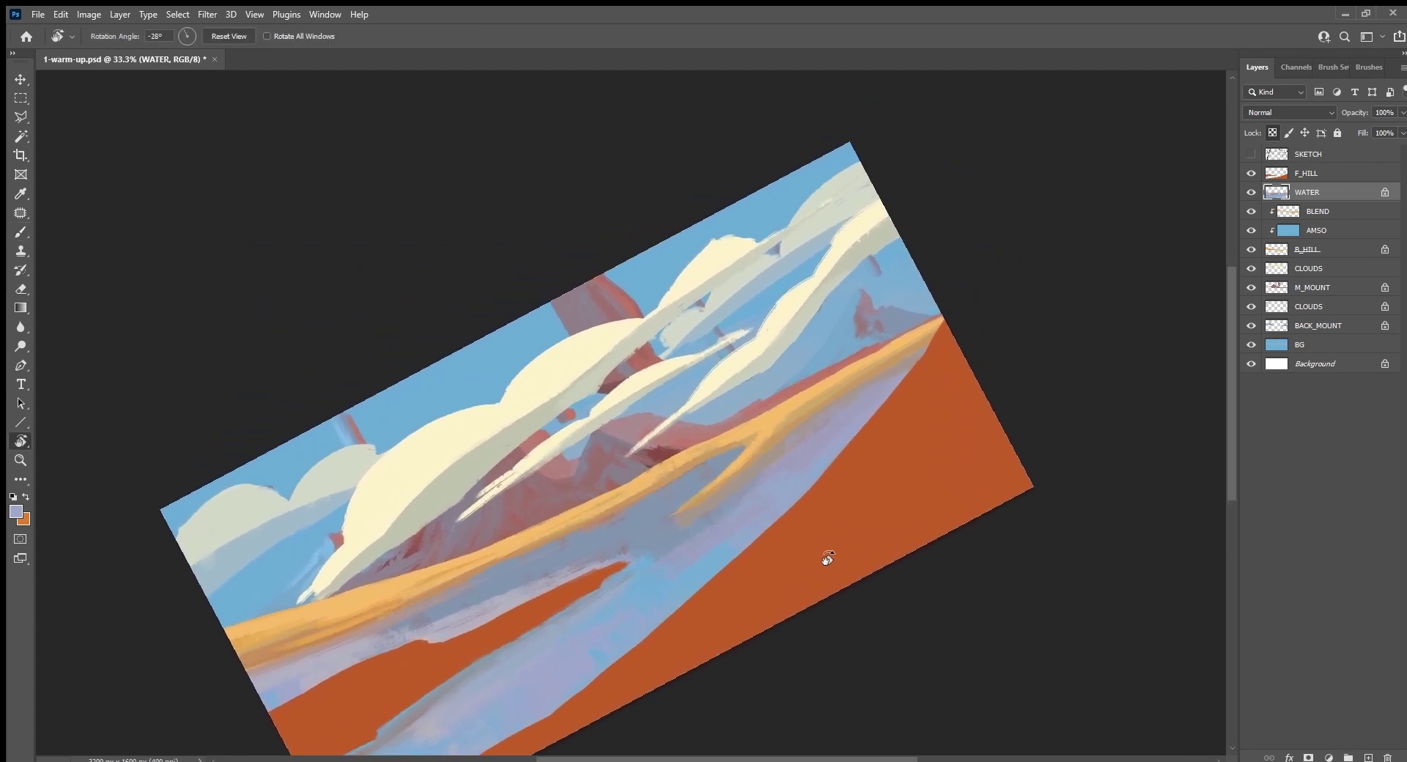
{"action": "key", "text": "b"}
{"action": "left_click", "coordinate": [688, 535], "text": "alt"}
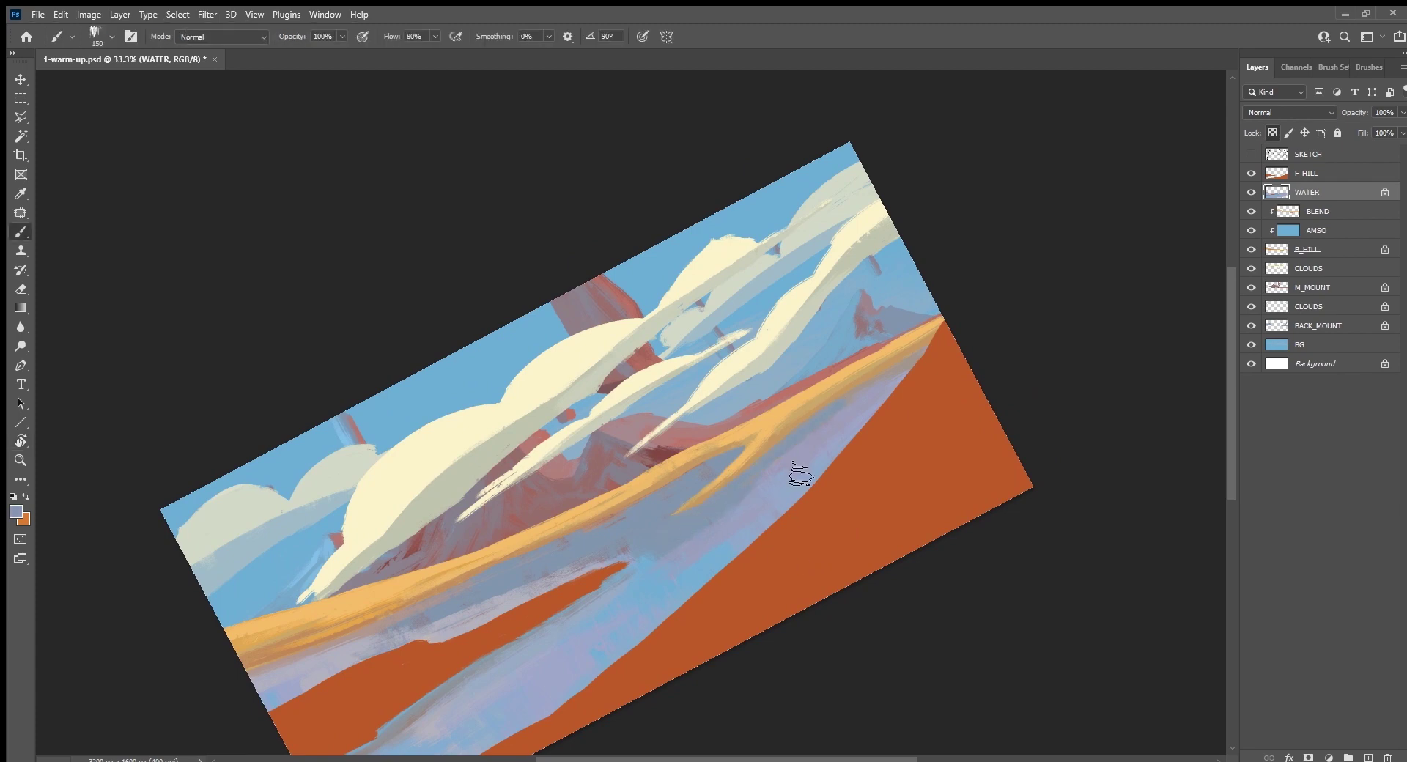
{"action": "left_click", "coordinate": [645, 590], "text": "alt"}
{"action": "key", "text": "bracketright"}
{"action": "key", "text": "bracketright"}
{"action": "key", "text": "bracketright"}
{"action": "mouse_move", "coordinate": [673, 558]}
{"action": "left_mouse_down"}
{"action": "mouse_move", "coordinate": [387, 643]}
{"action": "mouse_move", "coordinate": [794, 449]}
{"action": "left_mouse_up"}
Step: Cover the water, bank edges and the strip along the lower hill with lavender strokes
{"action": "left_click", "coordinate": [327, 675], "text": "alt"}
{"action": "mouse_move", "coordinate": [198, 716]}
{"action": "left_mouse_down"}
{"action": "mouse_move", "coordinate": [728, 475]}
{"action": "mouse_move", "coordinate": [811, 418]}
{"action": "mouse_move", "coordinate": [697, 493]}
{"action": "mouse_move", "coordinate": [367, 653]}
{"action": "mouse_move", "coordinate": [416, 649]}
{"action": "mouse_move", "coordinate": [814, 437]}
{"action": "left_mouse_up"}
{"action": "left_click_drag", "start_coordinate": [640, 546], "coordinate": [830, 439]}
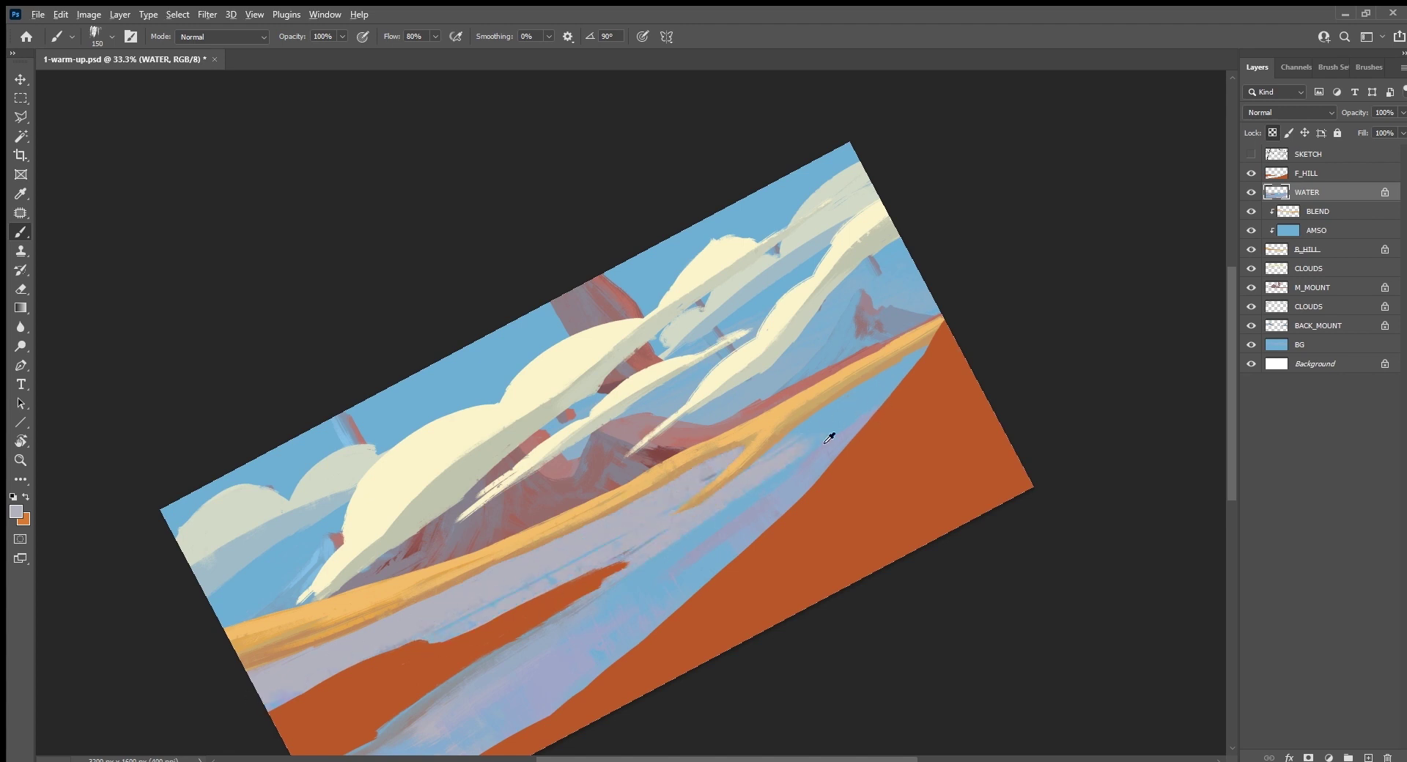
{"action": "left_click_drag", "start_coordinate": [766, 486], "coordinate": [754, 473]}
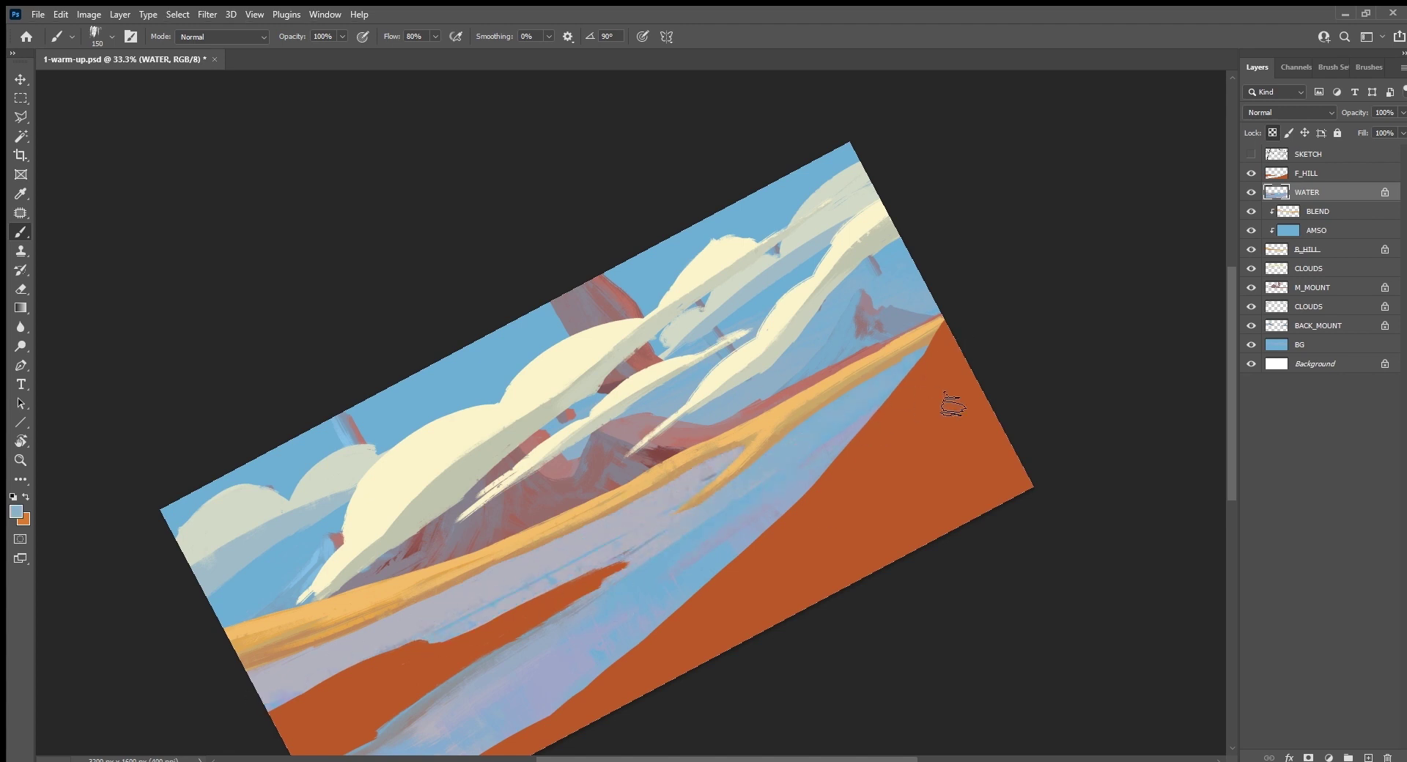
{"action": "left_click_drag", "start_coordinate": [648, 622], "coordinate": [787, 492]}
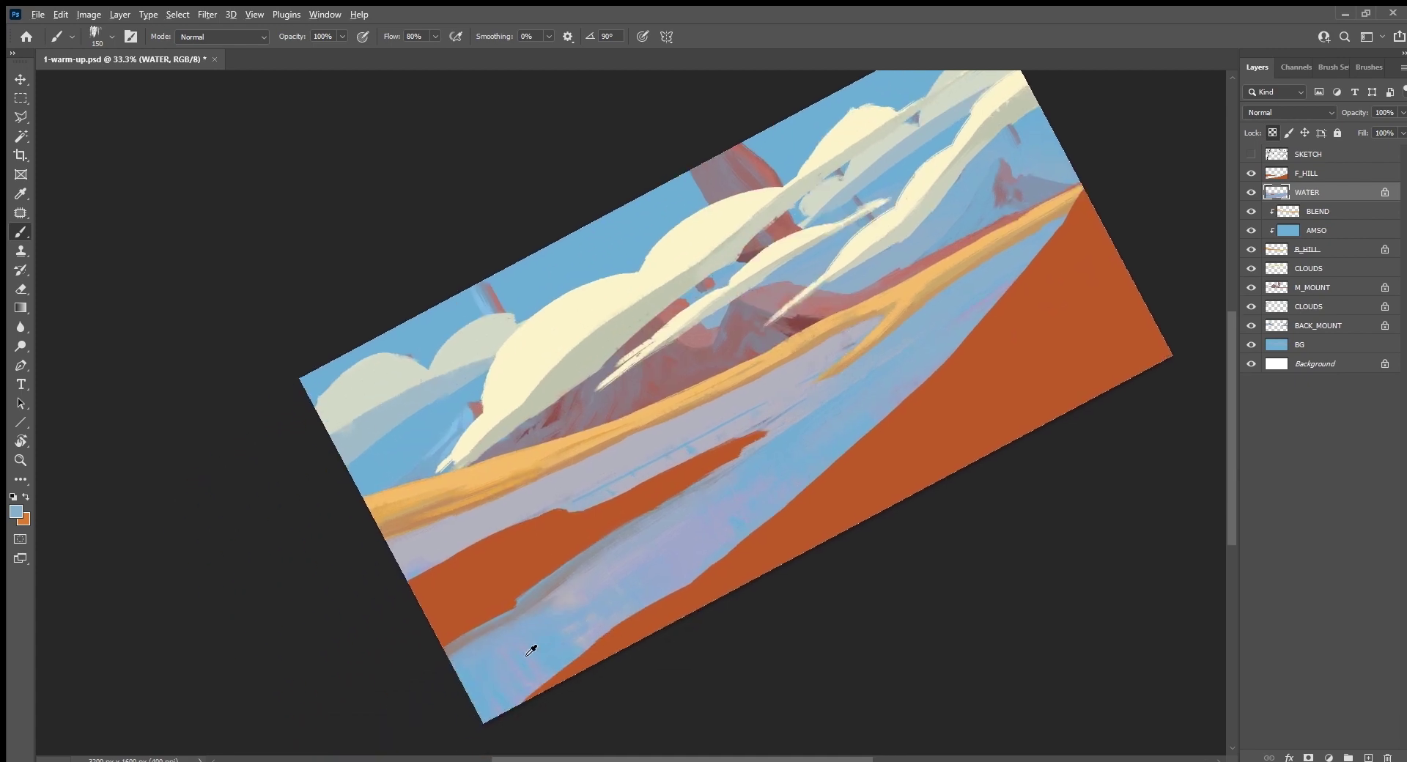
{"action": "left_click_drag", "start_coordinate": [529, 608], "coordinate": [577, 574]}
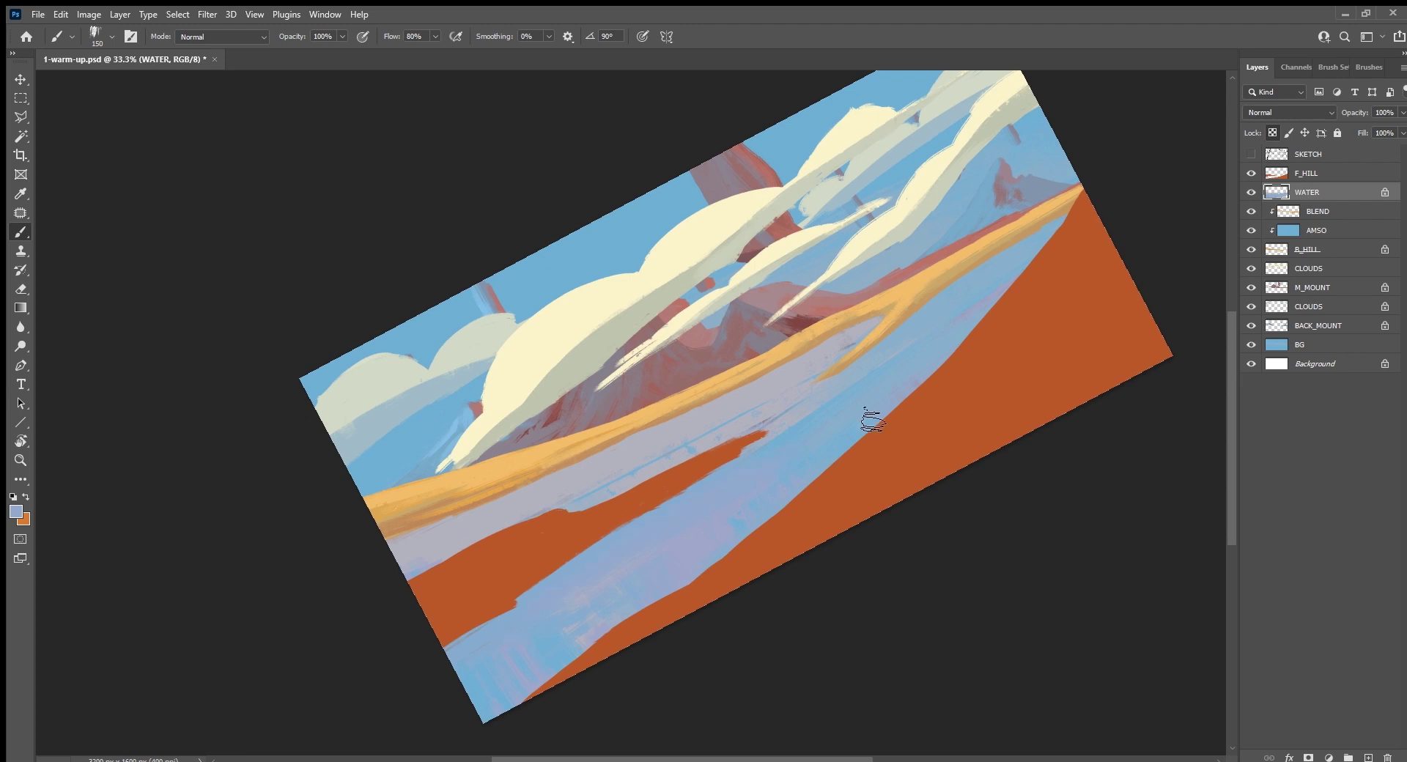
{"action": "left_click", "coordinate": [771, 477], "text": "alt"}
{"action": "mouse_move", "coordinate": [645, 590]}
{"action": "left_mouse_down"}
{"action": "mouse_move", "coordinate": [614, 630]}
{"action": "mouse_move", "coordinate": [566, 625]}
{"action": "mouse_move", "coordinate": [618, 574]}
{"action": "left_mouse_up"}
{"action": "left_click_drag", "start_coordinate": [845, 452], "coordinate": [771, 542]}
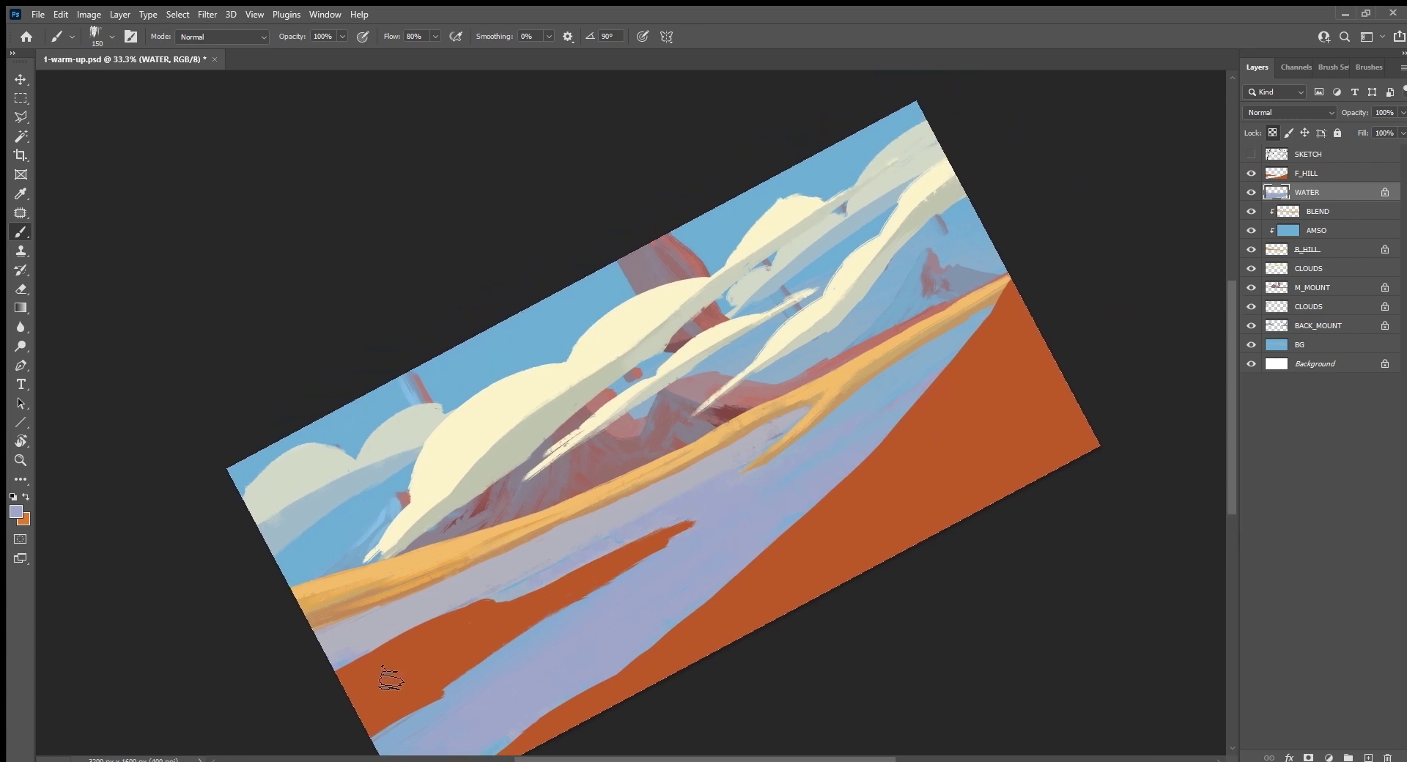
Step: Paint sky-blue strokes over the lavender water and add a new empty layer above WATER
{"action": "left_click", "coordinate": [551, 329], "text": "alt"}
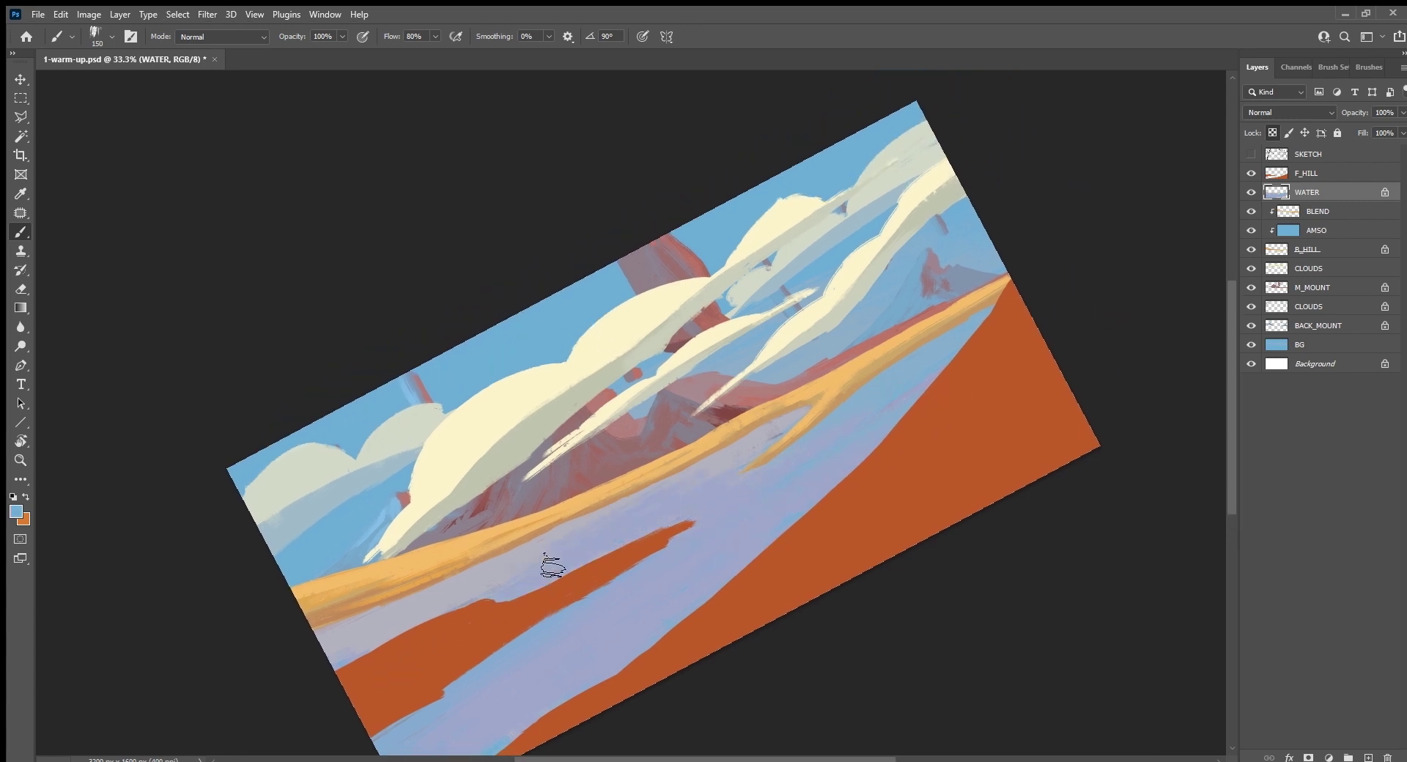
{"action": "left_click_drag", "start_coordinate": [407, 633], "coordinate": [561, 558]}
{"action": "left_click_drag", "start_coordinate": [789, 439], "coordinate": [708, 475]}
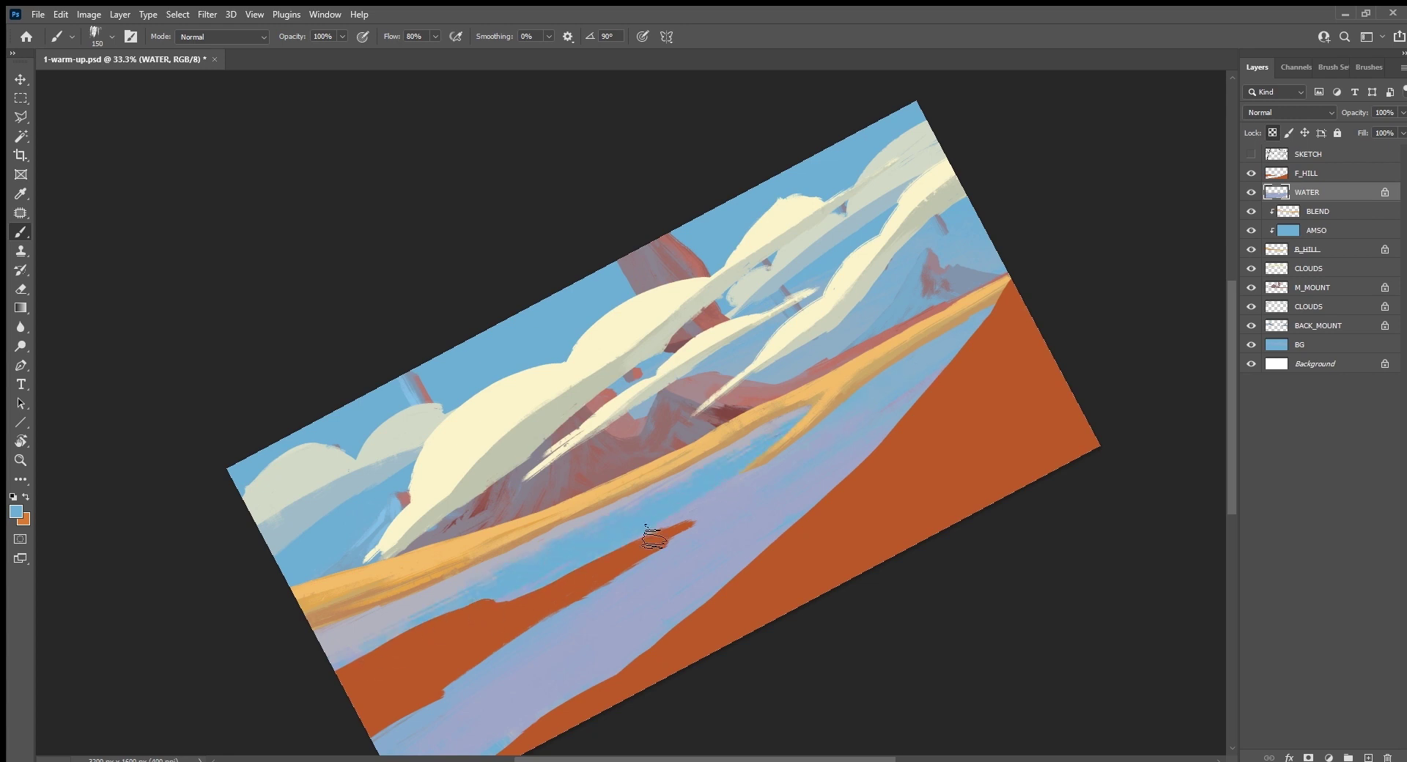
{"action": "mouse_move", "coordinate": [615, 605]}
{"action": "left_mouse_down"}
{"action": "mouse_move", "coordinate": [704, 539]}
{"action": "mouse_move", "coordinate": [894, 460]}
{"action": "mouse_move", "coordinate": [912, 470]}
{"action": "left_mouse_up"}
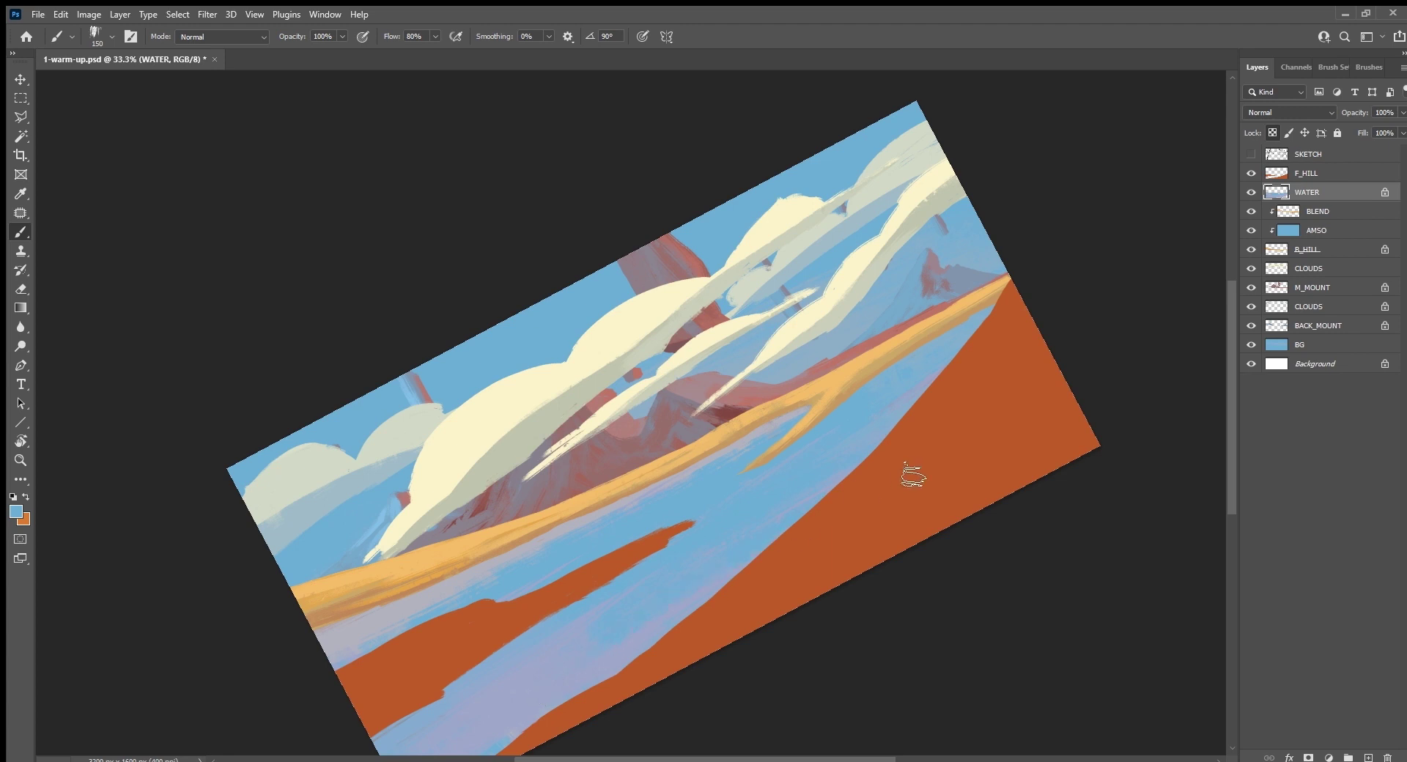
{"action": "scroll", "coordinate": [751, 564], "scroll_direction": "down", "scroll_amount": 3}
{"action": "scroll", "coordinate": [796, 534], "scroll_direction": "left", "scroll_amount": 2}
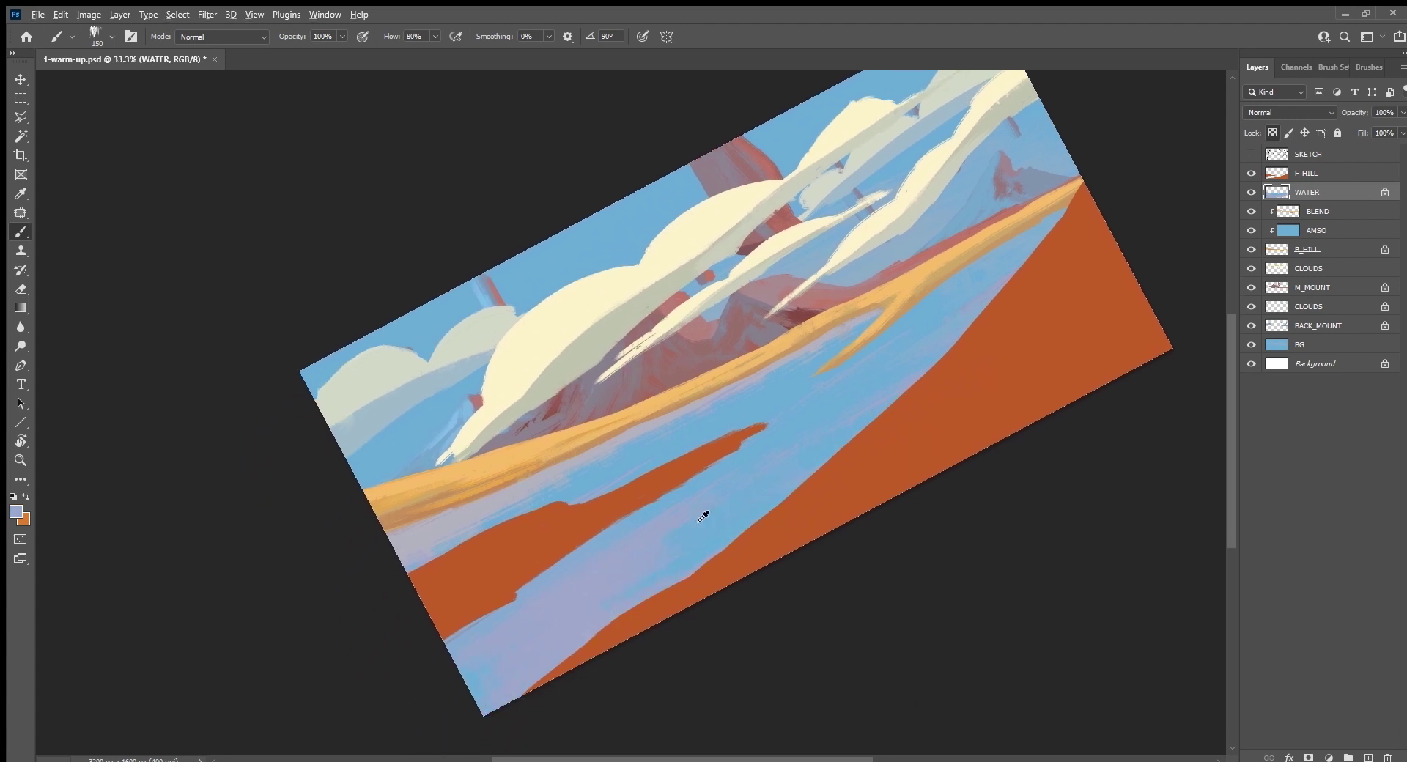
{"action": "left_click", "coordinate": [675, 528], "text": "alt"}
{"action": "left_click_drag", "start_coordinate": [1017, 295], "coordinate": [873, 437]}
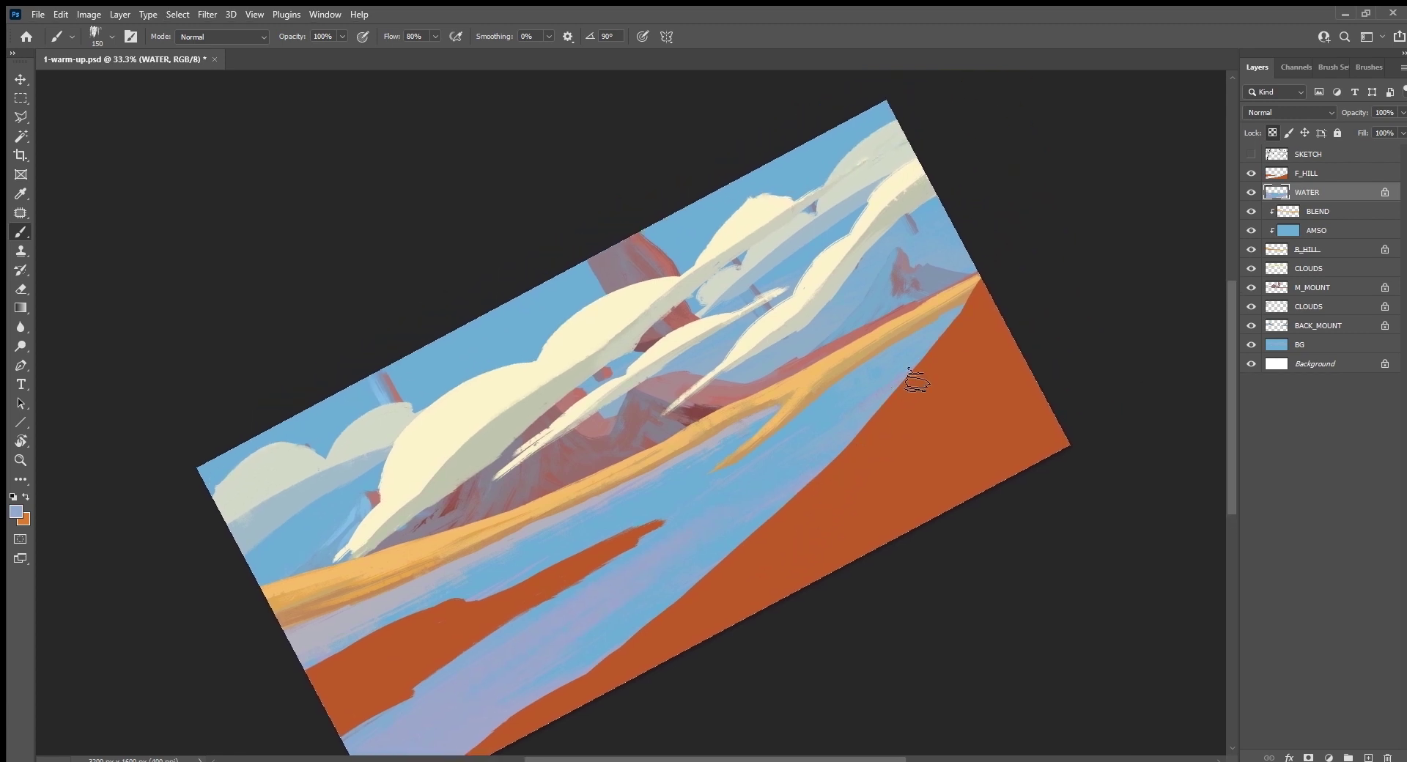
{"action": "left_click", "coordinate": [1369, 757]}
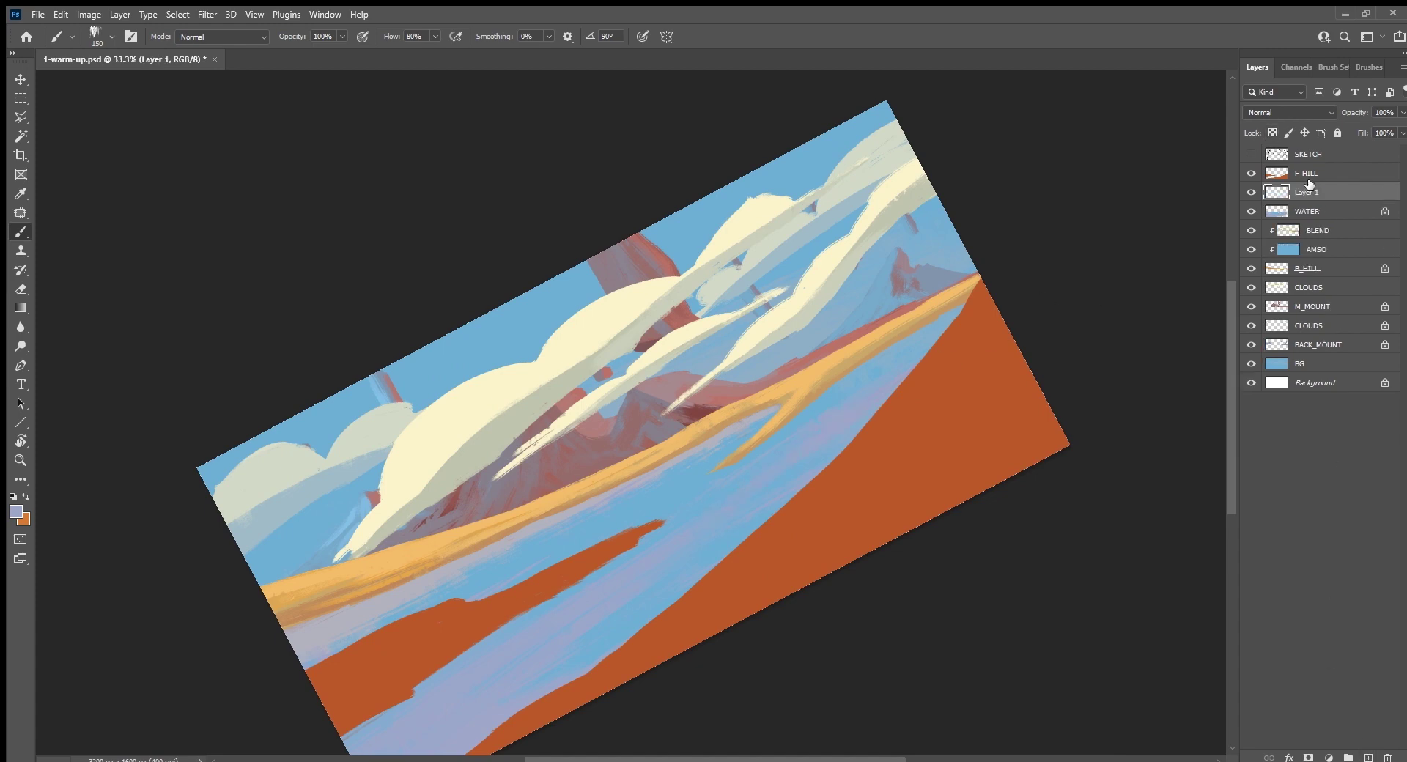
Step: Rename the new layer to REF and clip it to WATER
{"action": "double_click", "coordinate": [1307, 192]}
{"action": "type", "text": "REF"}
{"action": "key", "text": "Return"}
{"action": "left_click", "coordinate": [1353, 202], "text": "alt"}
Step: Extend the tan bank arm up and right with a 90-size brush
{"action": "left_click", "coordinate": [820, 389], "text": "alt"}
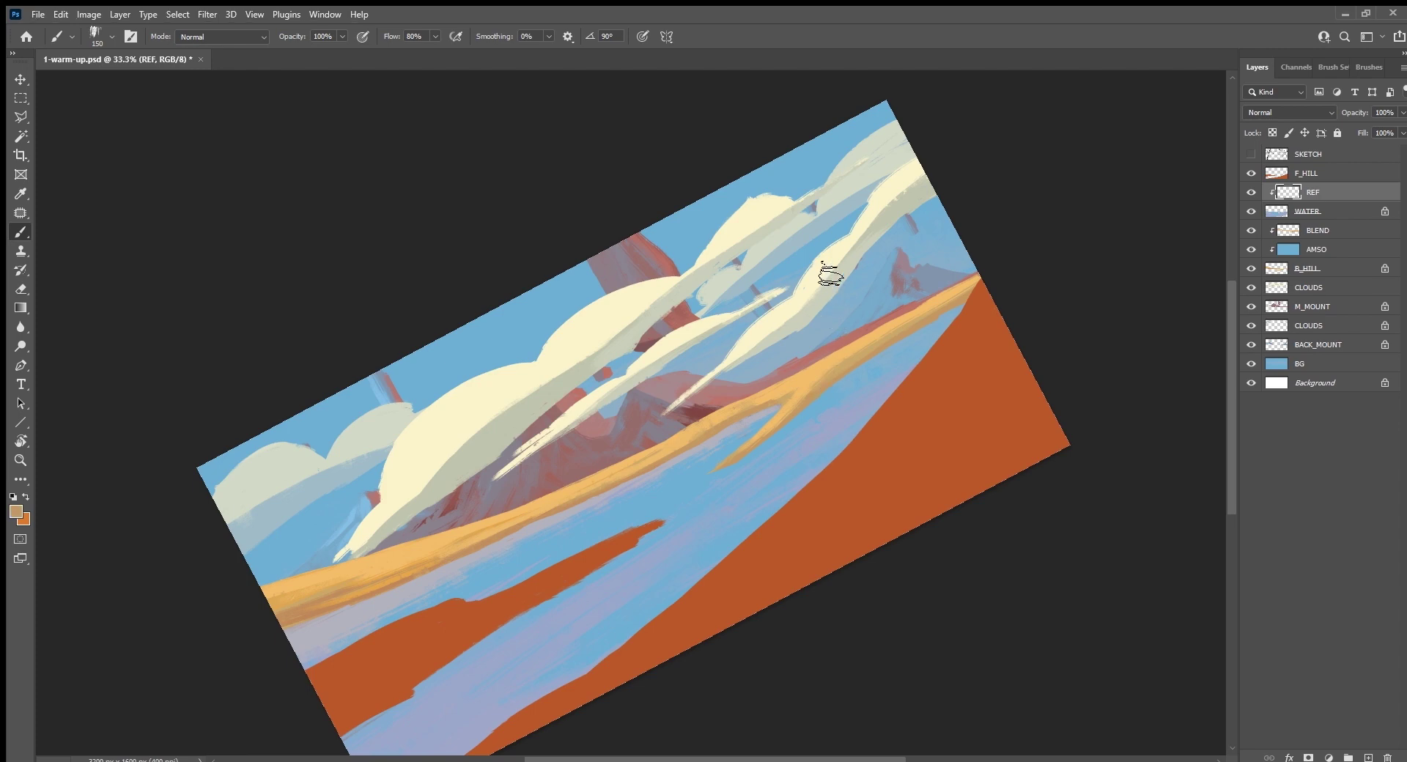
{"action": "key", "text": "bracketleft"}
{"action": "key", "text": "bracketleft"}
{"action": "key", "text": "bracketleft"}
{"action": "key", "text": "r+Escape"}
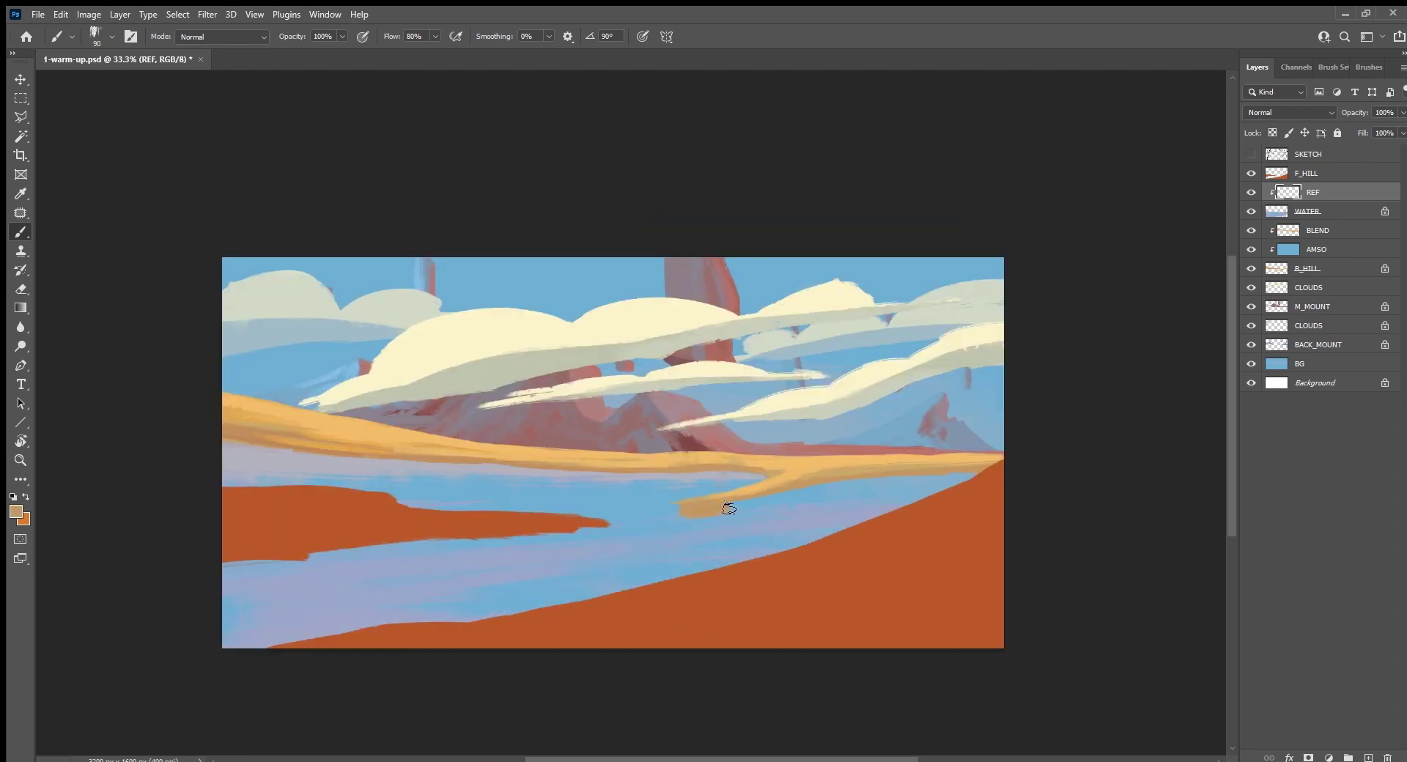
{"action": "left_click_drag", "start_coordinate": [729, 508], "coordinate": [853, 483]}
Step: Widen the orange hill, extending its right edge up to the spike's tip
{"action": "key", "text": "e"}
{"action": "key", "text": "r"}
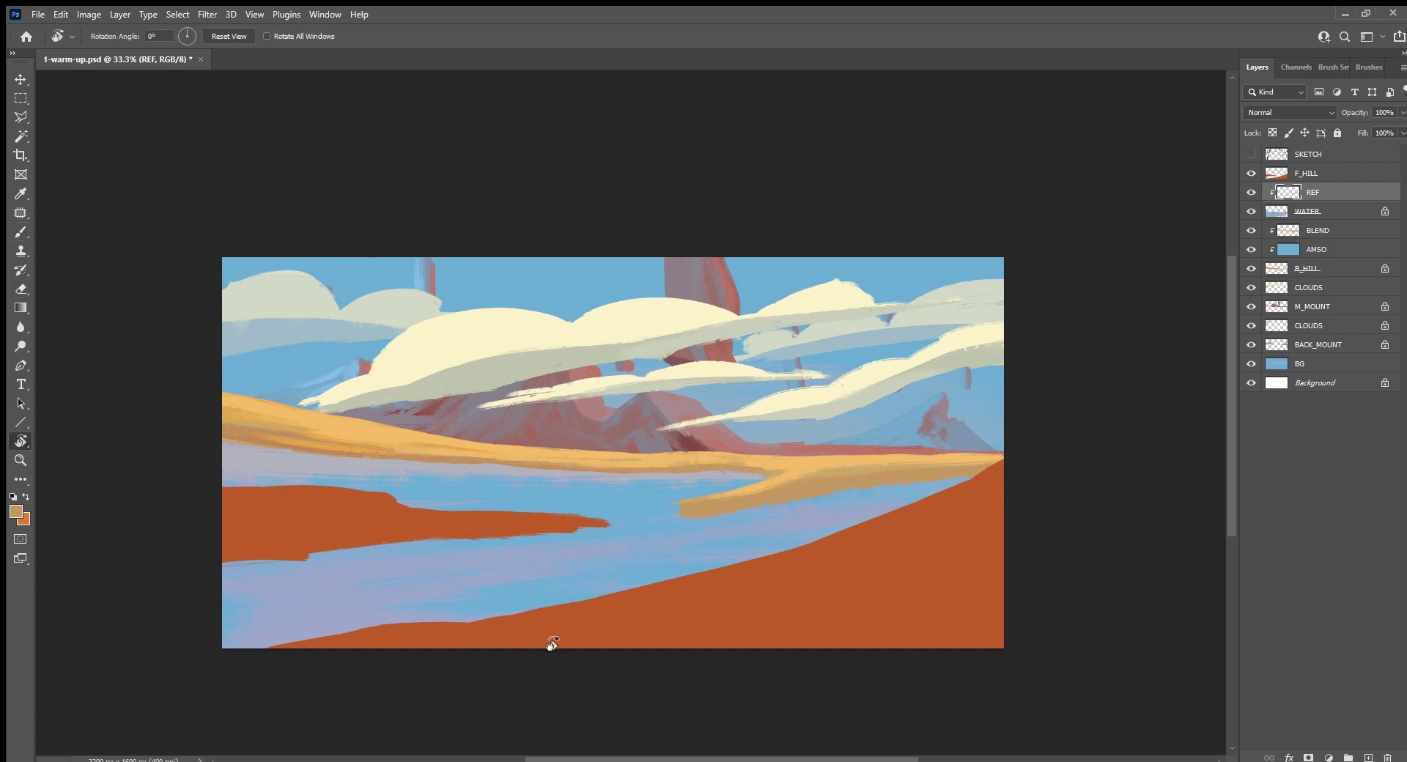
{"action": "left_click_drag", "start_coordinate": [550, 643], "coordinate": [738, 591]}
{"action": "key", "text": "b"}
{"action": "left_click", "coordinate": [561, 623], "text": "alt"}
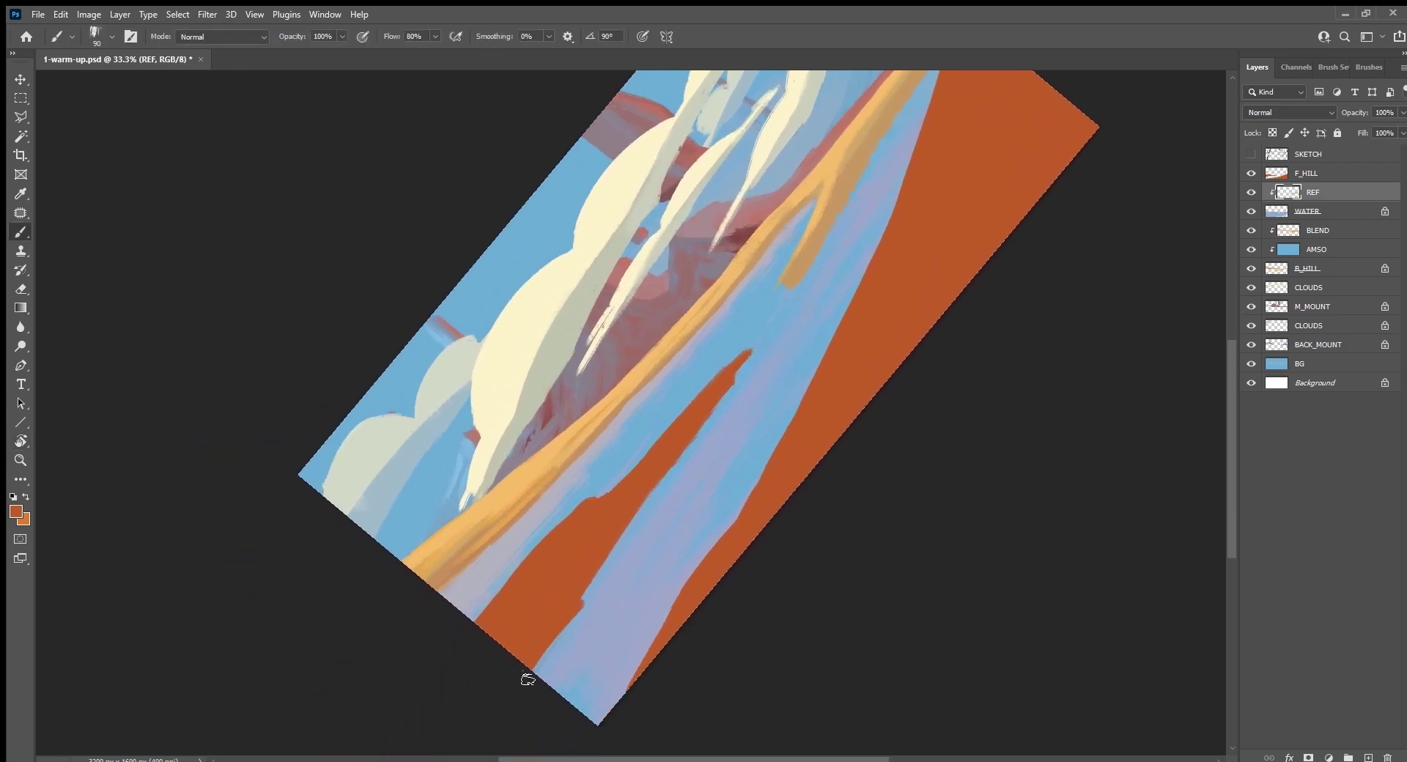
{"action": "left_click_drag", "start_coordinate": [525, 676], "coordinate": [643, 510]}
{"action": "left_click_drag", "start_coordinate": [586, 604], "coordinate": [754, 350]}
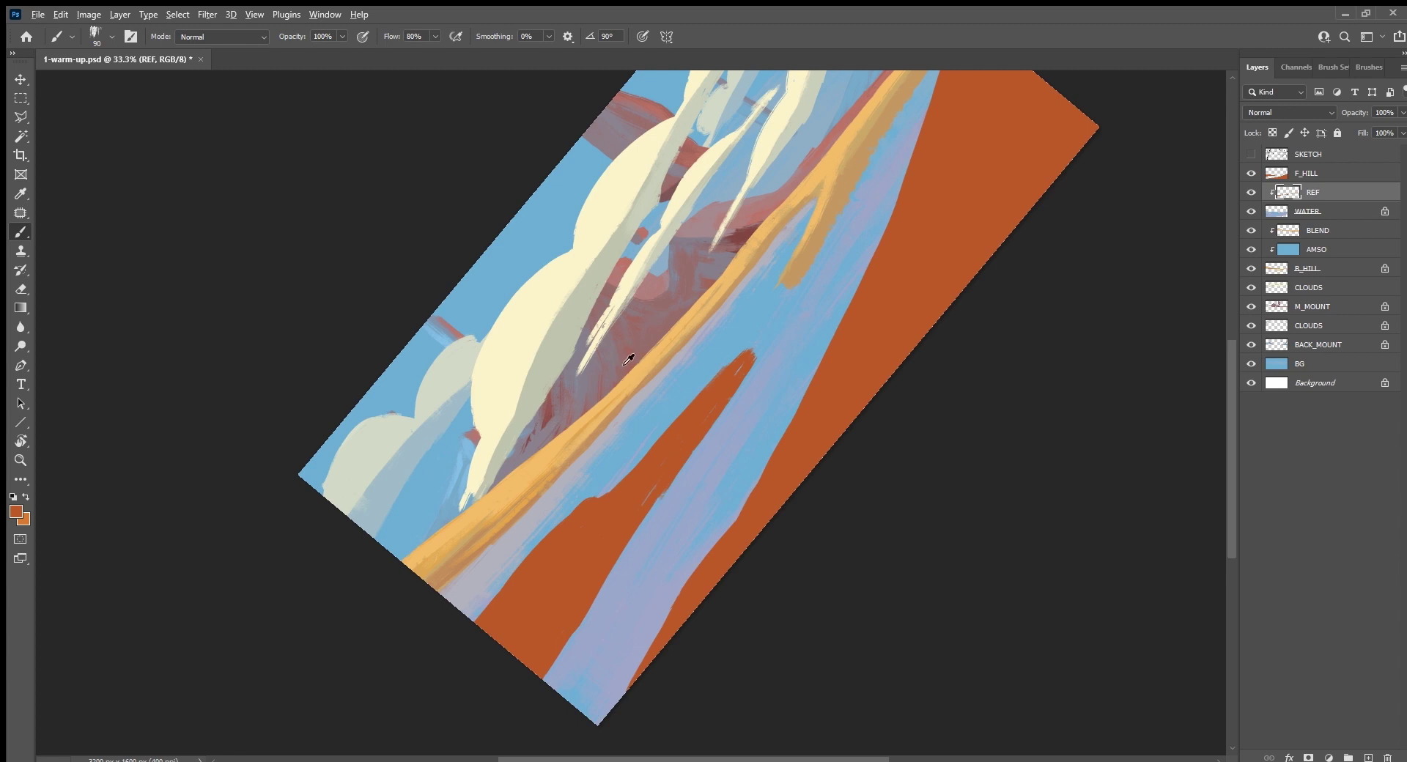
Step: Paint a muted-red patch beside the yellow band and brighten the band's upper edge
{"action": "mouse_move", "coordinate": [549, 486]}
{"action": "left_mouse_down"}
{"action": "mouse_move", "coordinate": [512, 506]}
{"action": "mouse_move", "coordinate": [531, 527]}
{"action": "mouse_move", "coordinate": [572, 508]}
{"action": "mouse_move", "coordinate": [616, 454]}
{"action": "mouse_move", "coordinate": [667, 388]}
{"action": "mouse_move", "coordinate": [666, 359]}
{"action": "mouse_move", "coordinate": [700, 366]}
{"action": "mouse_move", "coordinate": [729, 341]}
{"action": "mouse_move", "coordinate": [756, 353]}
{"action": "mouse_move", "coordinate": [755, 323]}
{"action": "mouse_move", "coordinate": [807, 282]}
{"action": "mouse_move", "coordinate": [784, 253]}
{"action": "mouse_move", "coordinate": [825, 257]}
{"action": "mouse_move", "coordinate": [806, 211]}
{"action": "mouse_move", "coordinate": [827, 214]}
{"action": "mouse_move", "coordinate": [824, 182]}
{"action": "mouse_move", "coordinate": [804, 217]}
{"action": "mouse_move", "coordinate": [819, 235]}
{"action": "left_mouse_up"}
{"action": "left_click", "coordinate": [863, 134], "text": "alt"}
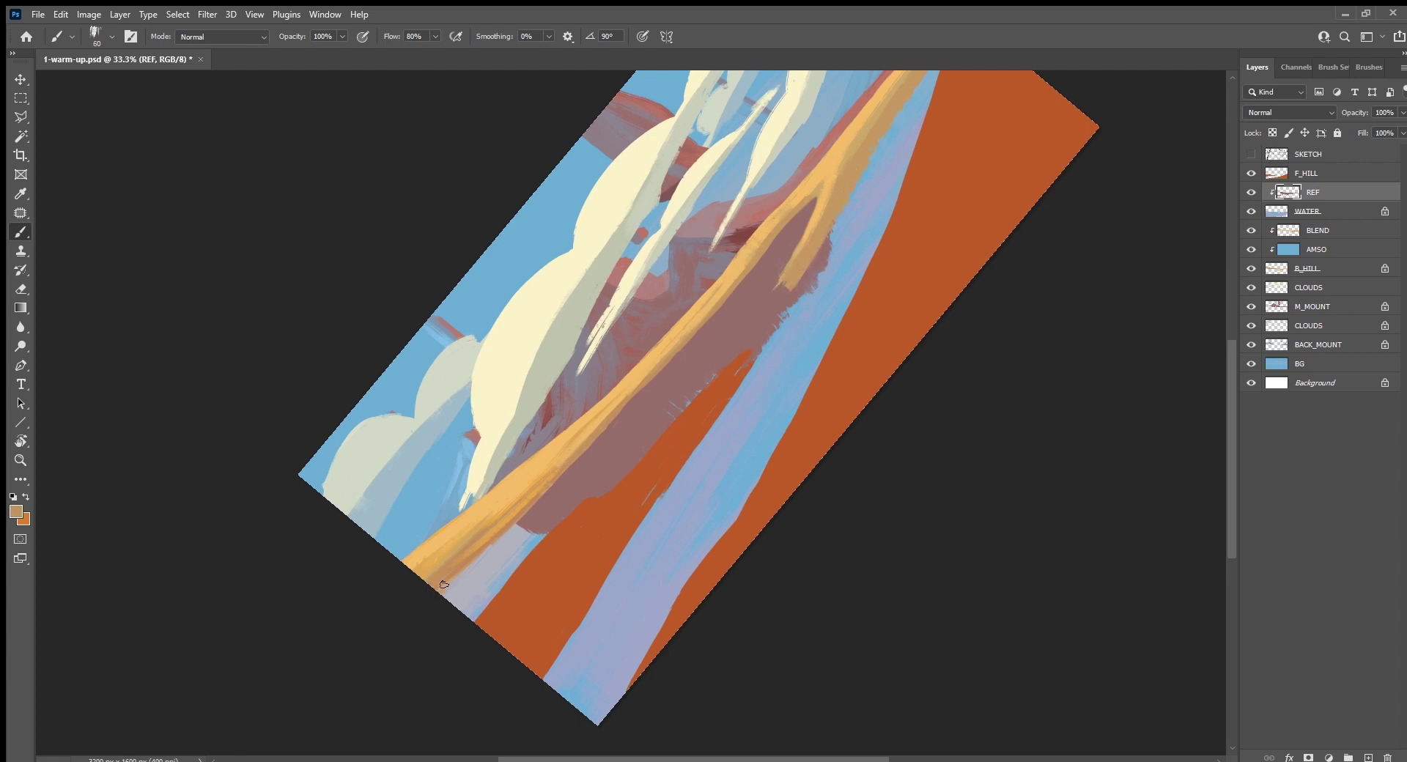
{"action": "left_click_drag", "start_coordinate": [443, 585], "coordinate": [787, 225]}
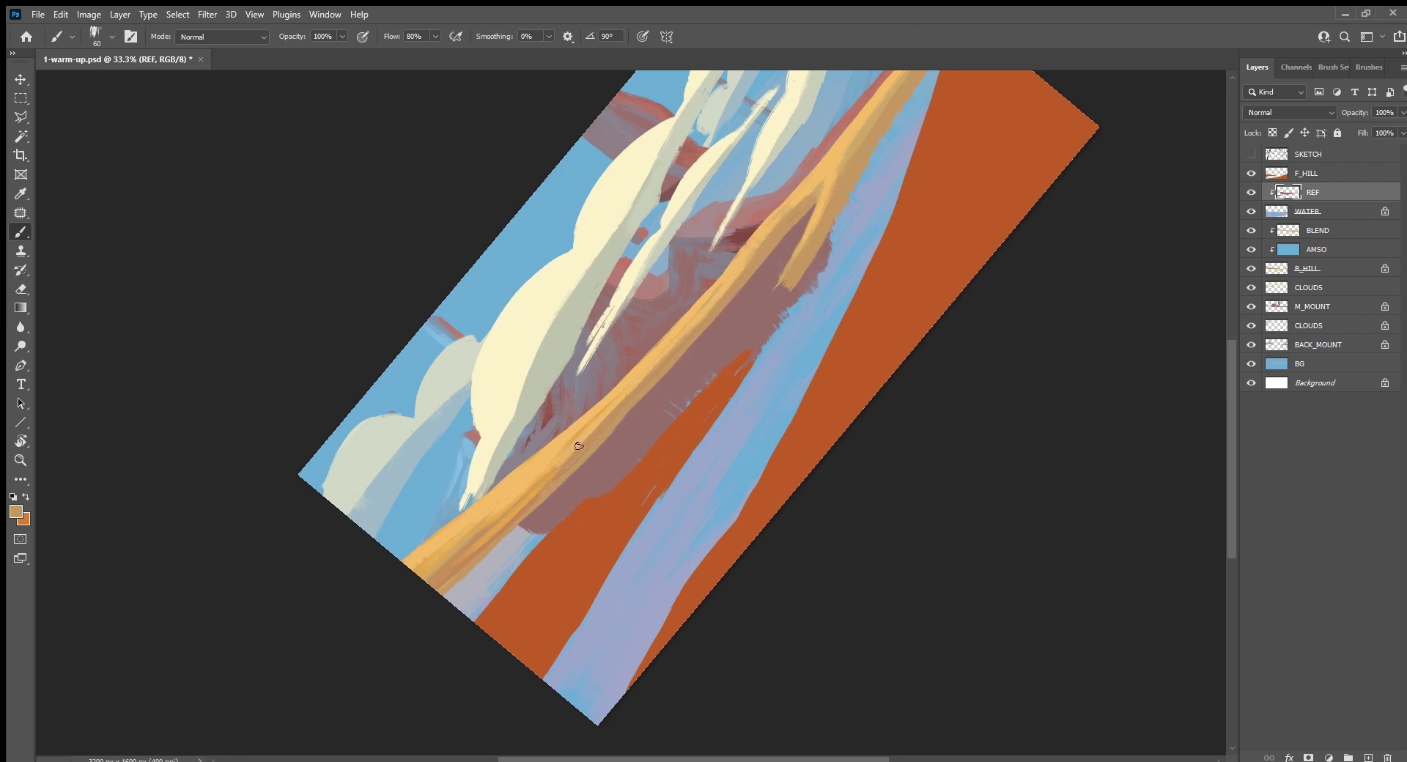
{"action": "left_click", "coordinate": [539, 531], "text": "alt"}
{"action": "key", "text": "Escape"}
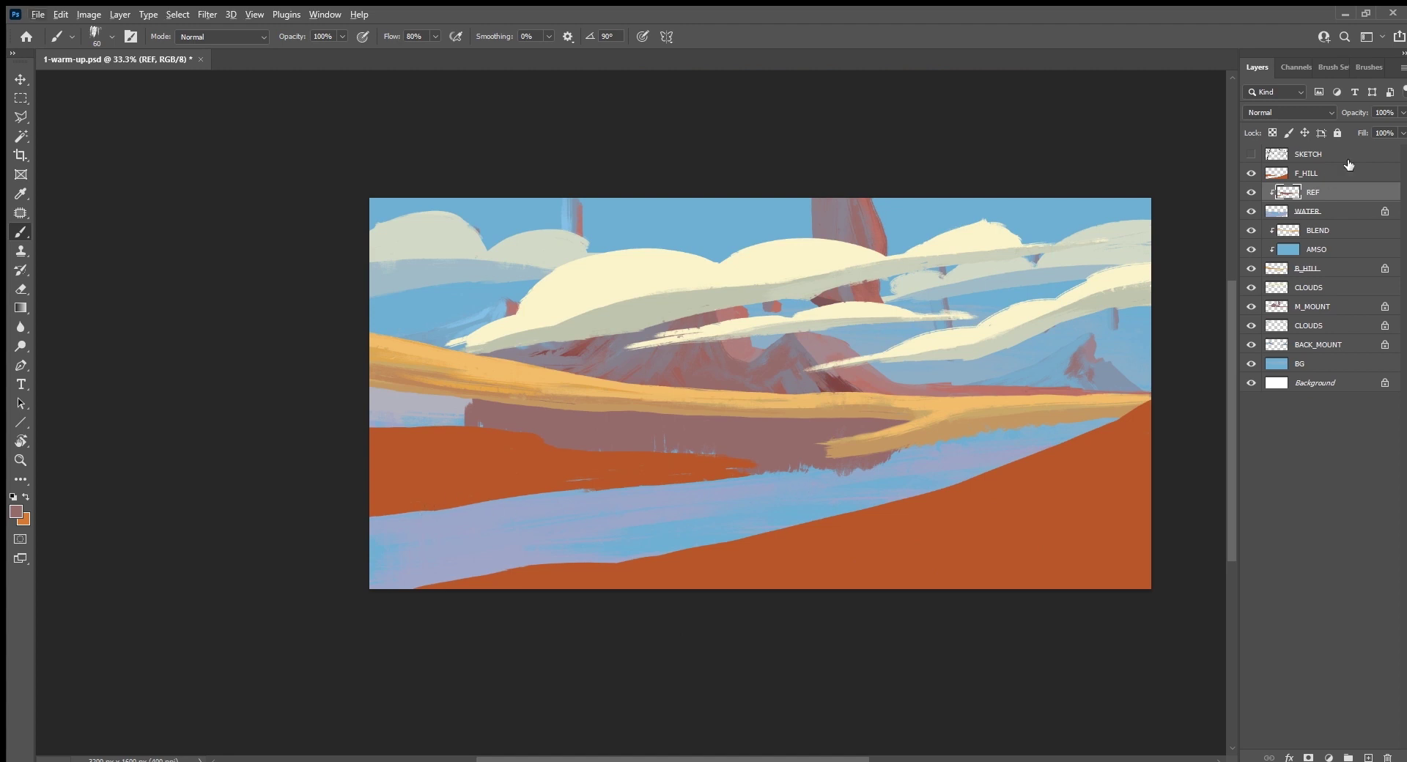
Step: Lower REF's opacity and paint streaky lavender and orange bank reflections into the river
{"action": "left_click_drag", "start_coordinate": [1364, 126], "coordinate": [1343, 123]}
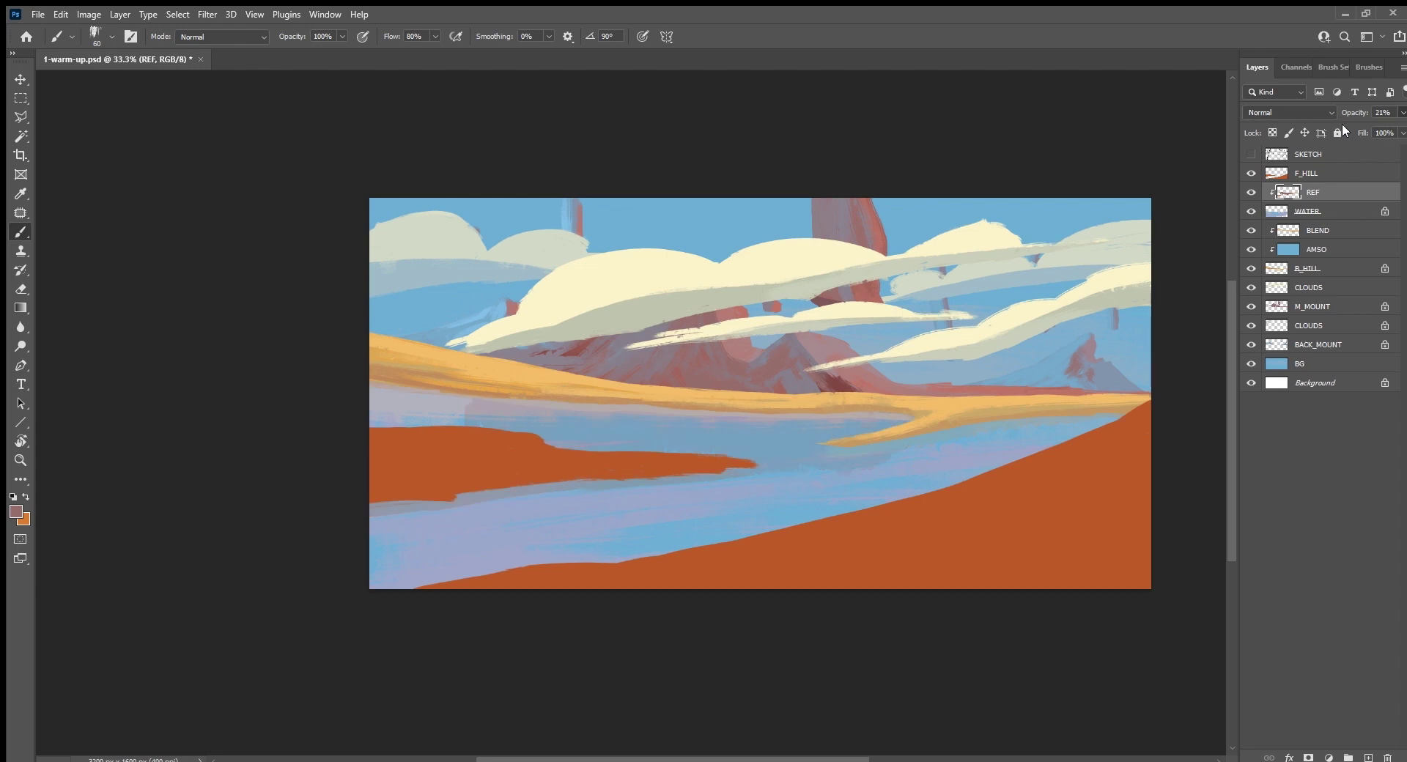
{"action": "key", "text": "r"}
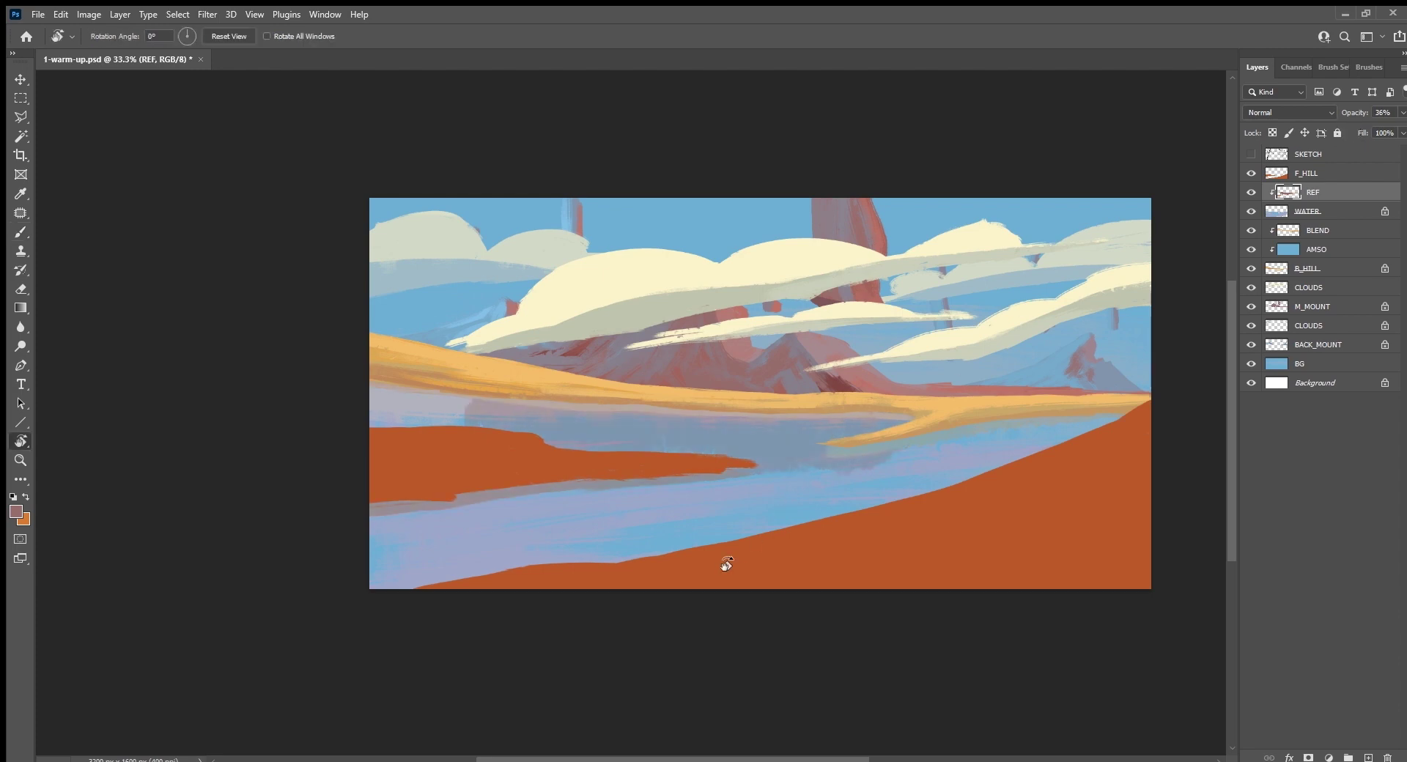
{"action": "left_click_drag", "start_coordinate": [726, 562], "coordinate": [646, 585]}
{"action": "left_click", "coordinate": [541, 606], "text": "alt"}
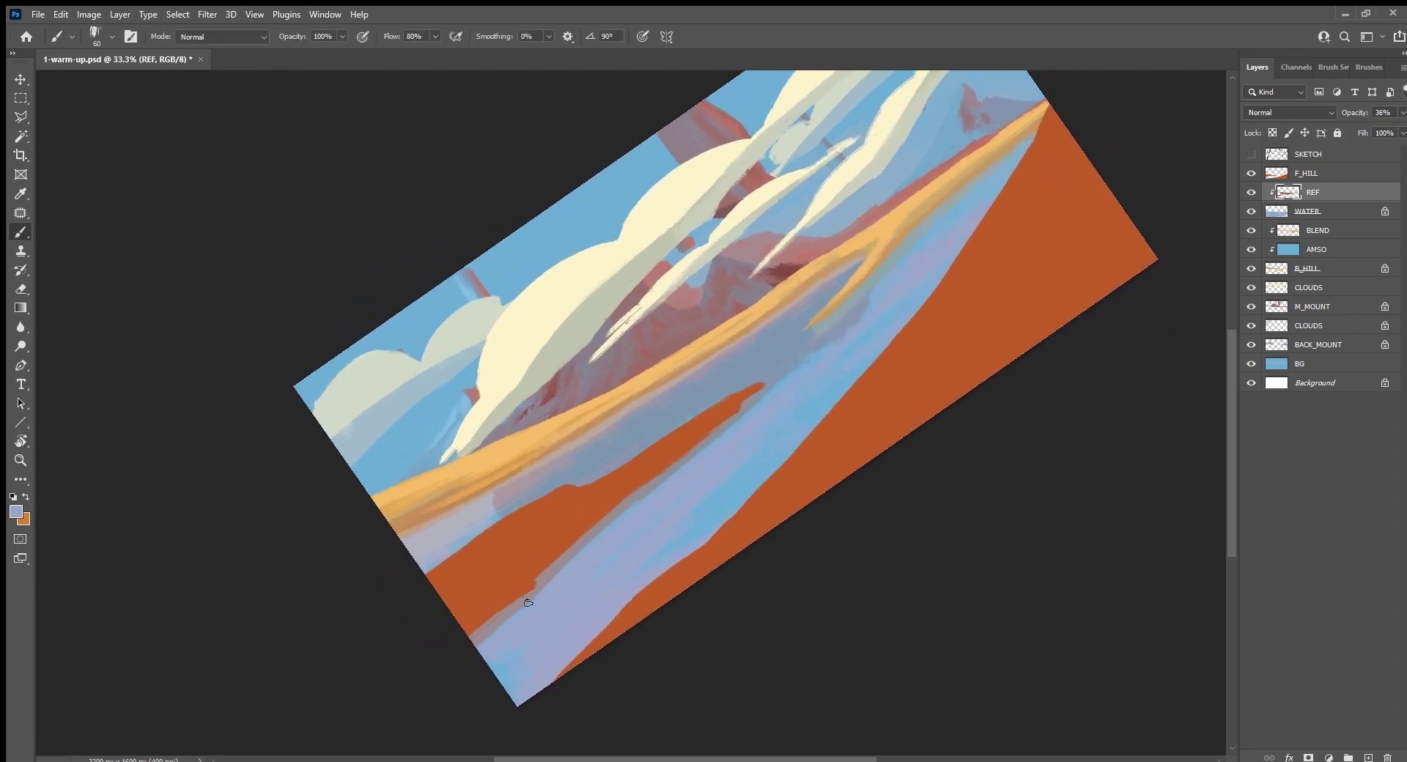
{"action": "left_click", "coordinate": [518, 613], "text": "alt"}
{"action": "left_click", "coordinate": [731, 415], "text": "alt"}
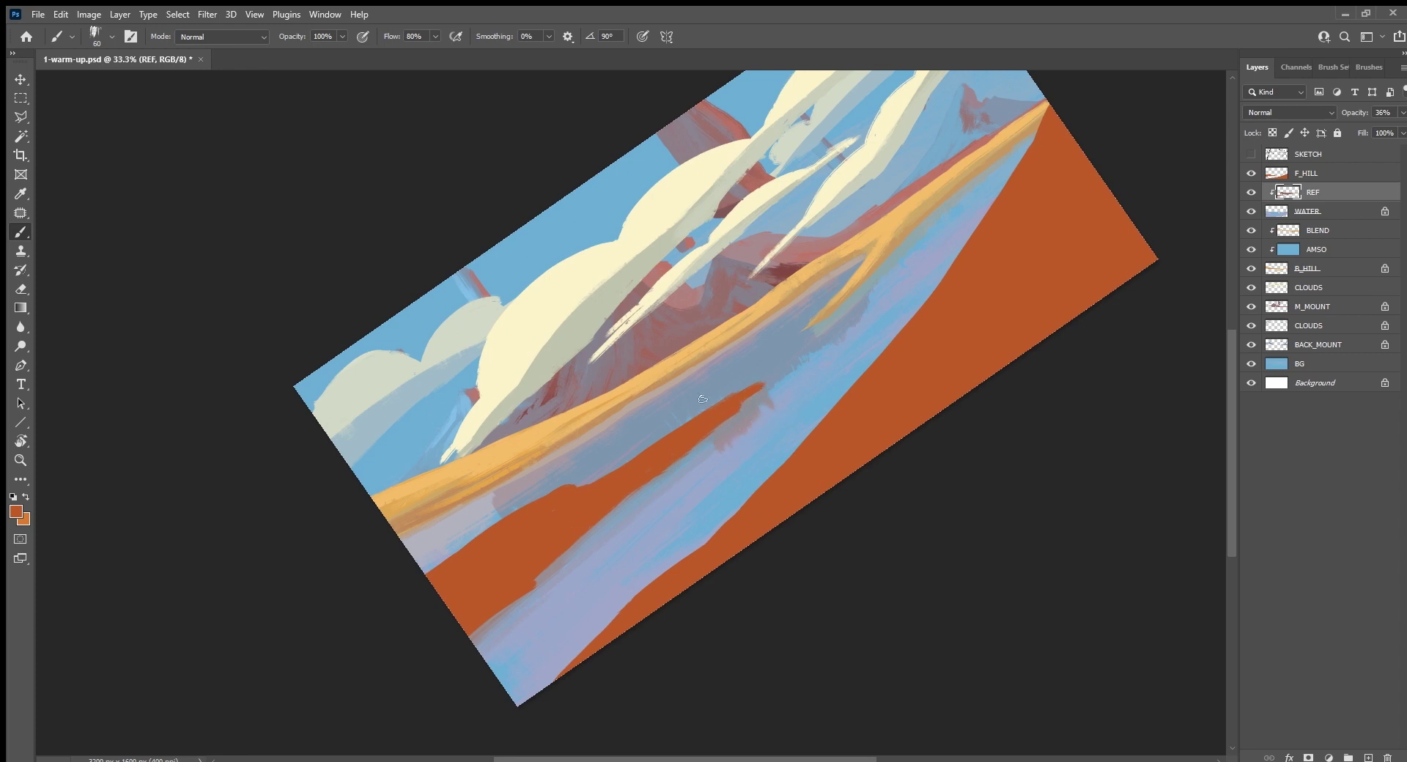
{"action": "key", "text": "Escape"}
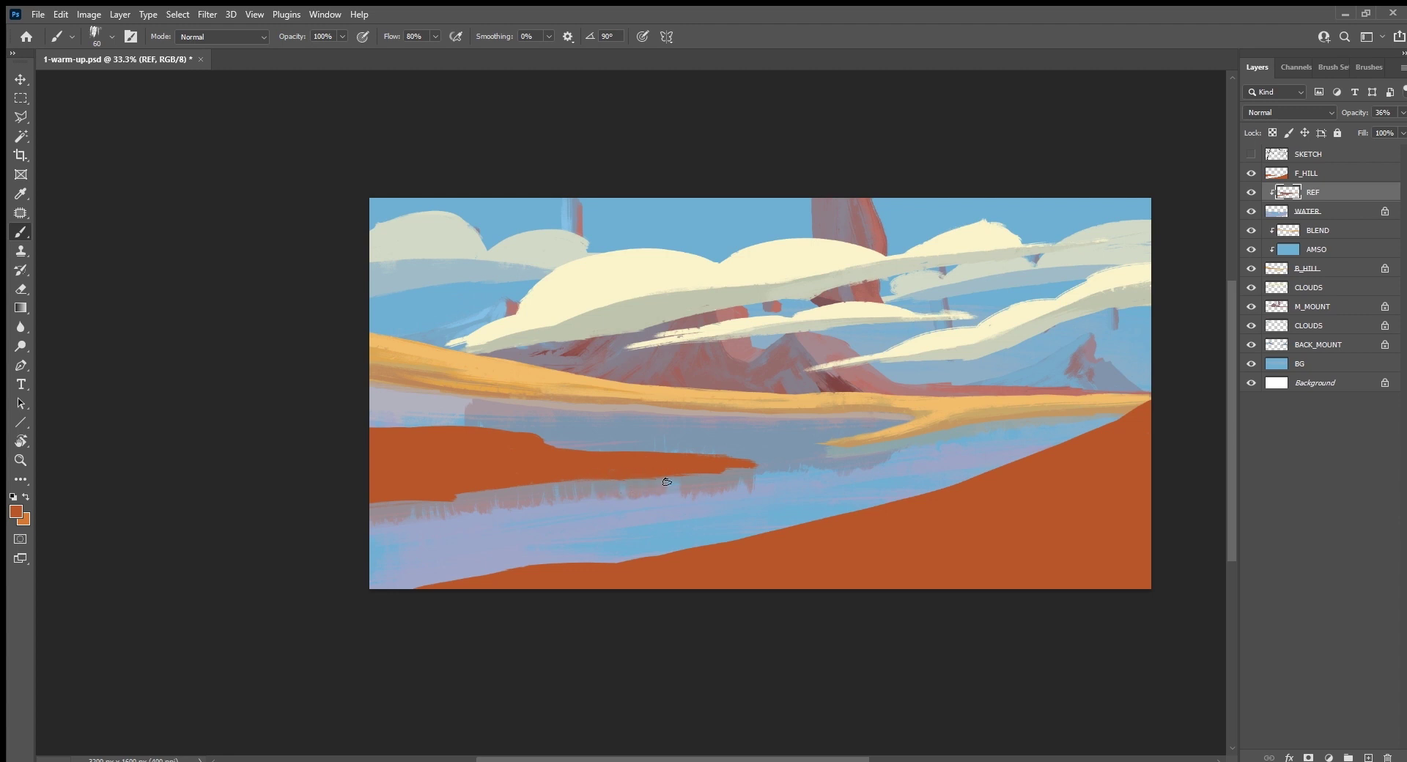
{"action": "left_click", "coordinate": [836, 456], "text": "alt"}
Step: Duplicate the CLOUDS layer and place the copy directly above REF
{"action": "left_click", "coordinate": [1333, 325]}
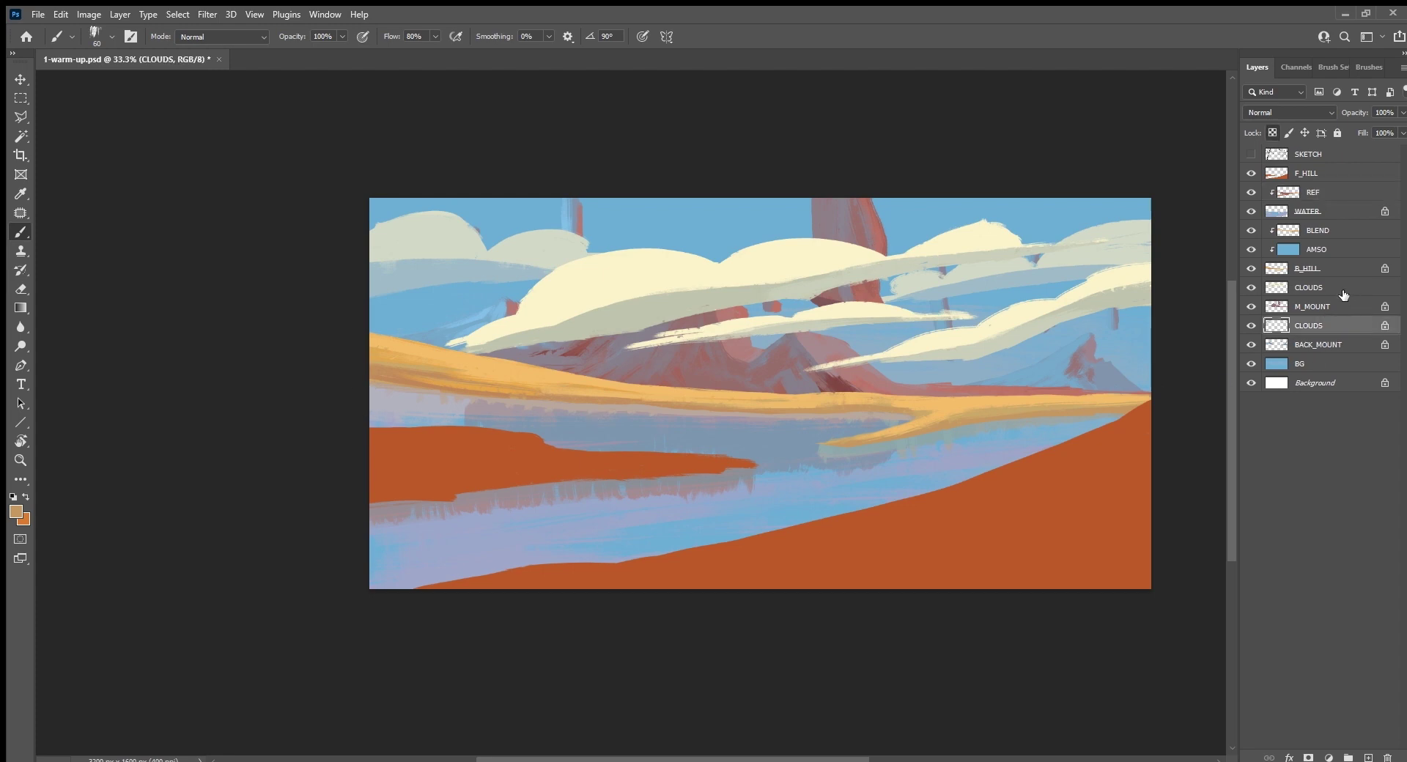
{"action": "left_click", "coordinate": [1370, 288]}
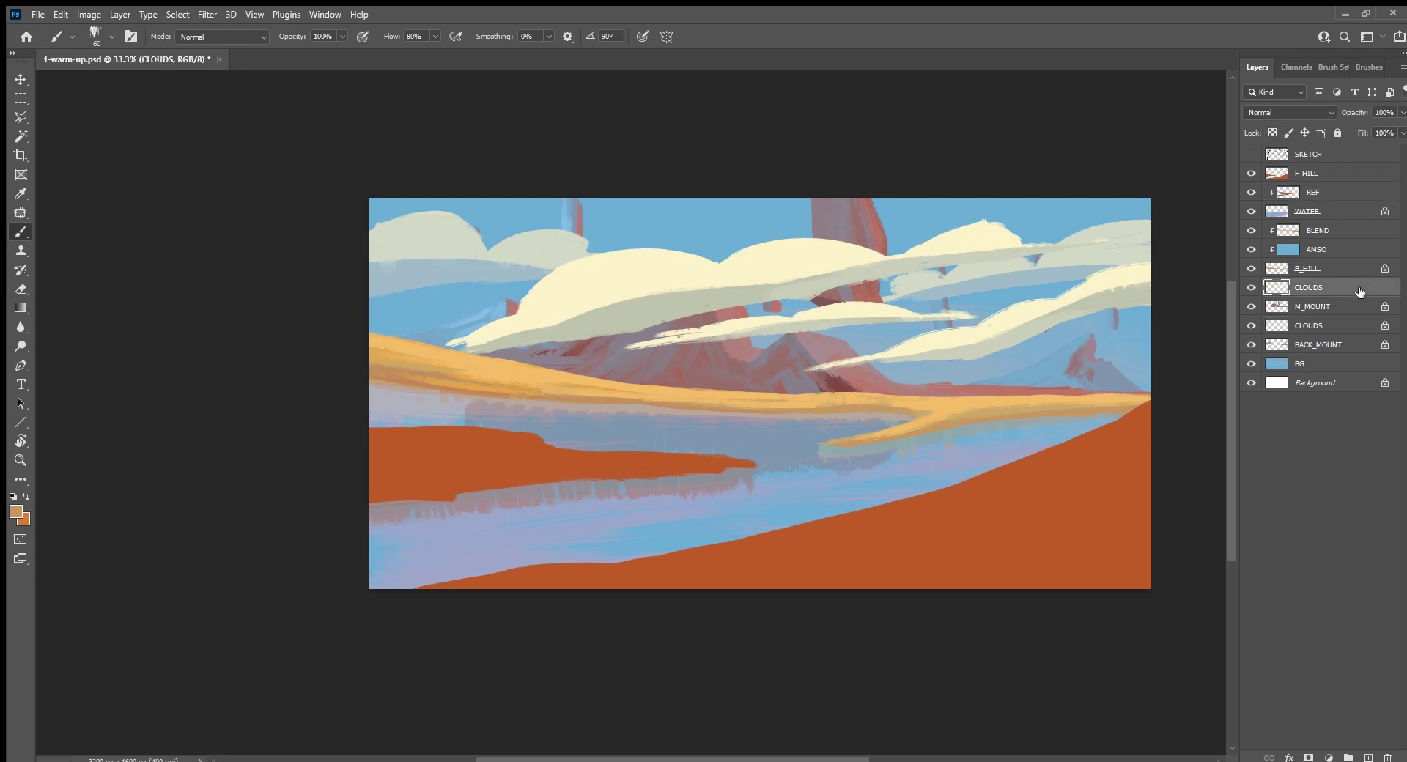
{"action": "left_click_drag", "start_coordinate": [1360, 292], "coordinate": [1346, 198]}
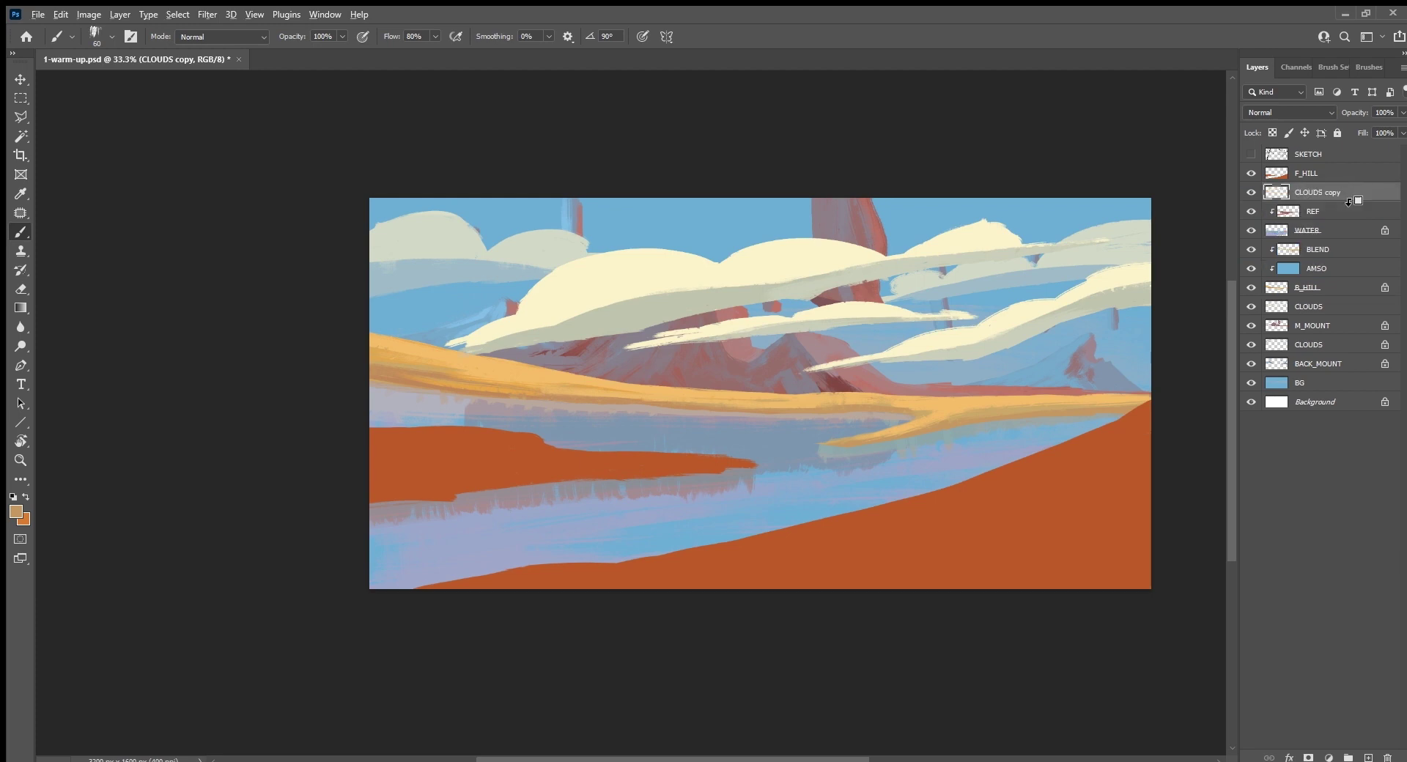
Step: Clip the clouds copy to REF and flip it upside down into the water at about 82% size
{"action": "left_click", "coordinate": [1348, 201], "text": "alt"}
{"action": "key", "text": "ctrl+t"}
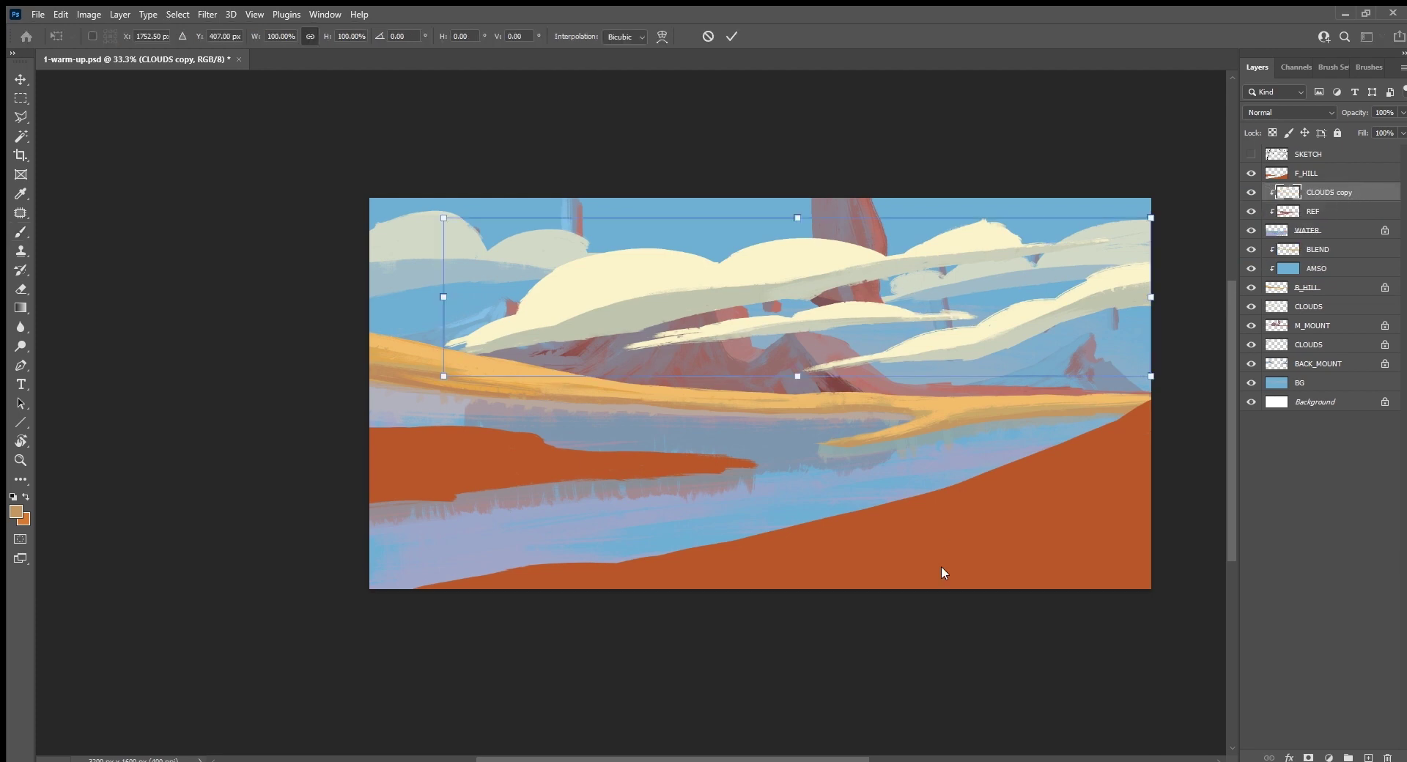
{"action": "type", "text": "-100"}
{"action": "mouse_move", "coordinate": [982, 337]}
{"action": "left_mouse_down"}
{"action": "mouse_move", "coordinate": [933, 460]}
{"action": "mouse_move", "coordinate": [948, 453]}
{"action": "left_mouse_up"}
{"action": "left_click_drag", "start_coordinate": [1088, 383], "coordinate": [1029, 402]}
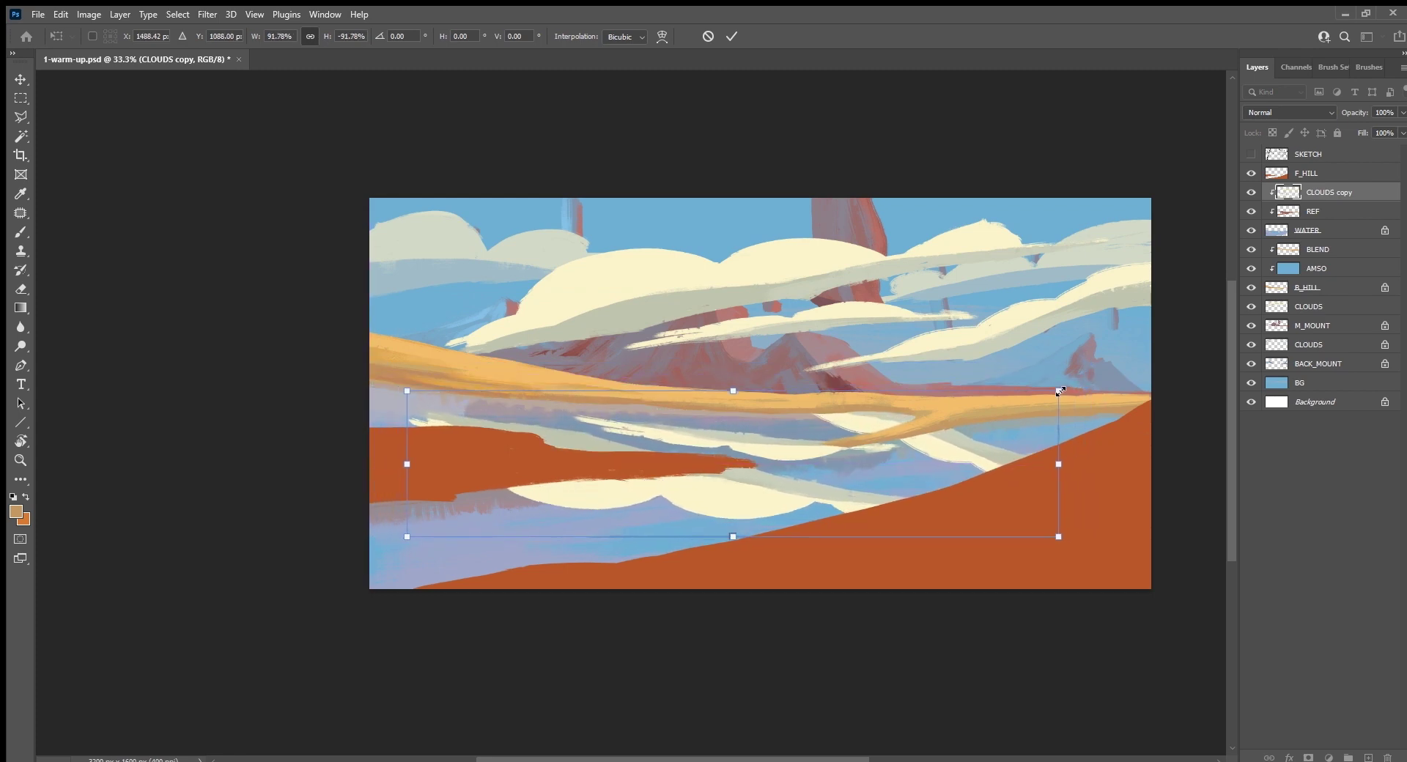
{"action": "left_click_drag", "start_coordinate": [986, 464], "coordinate": [979, 429]}
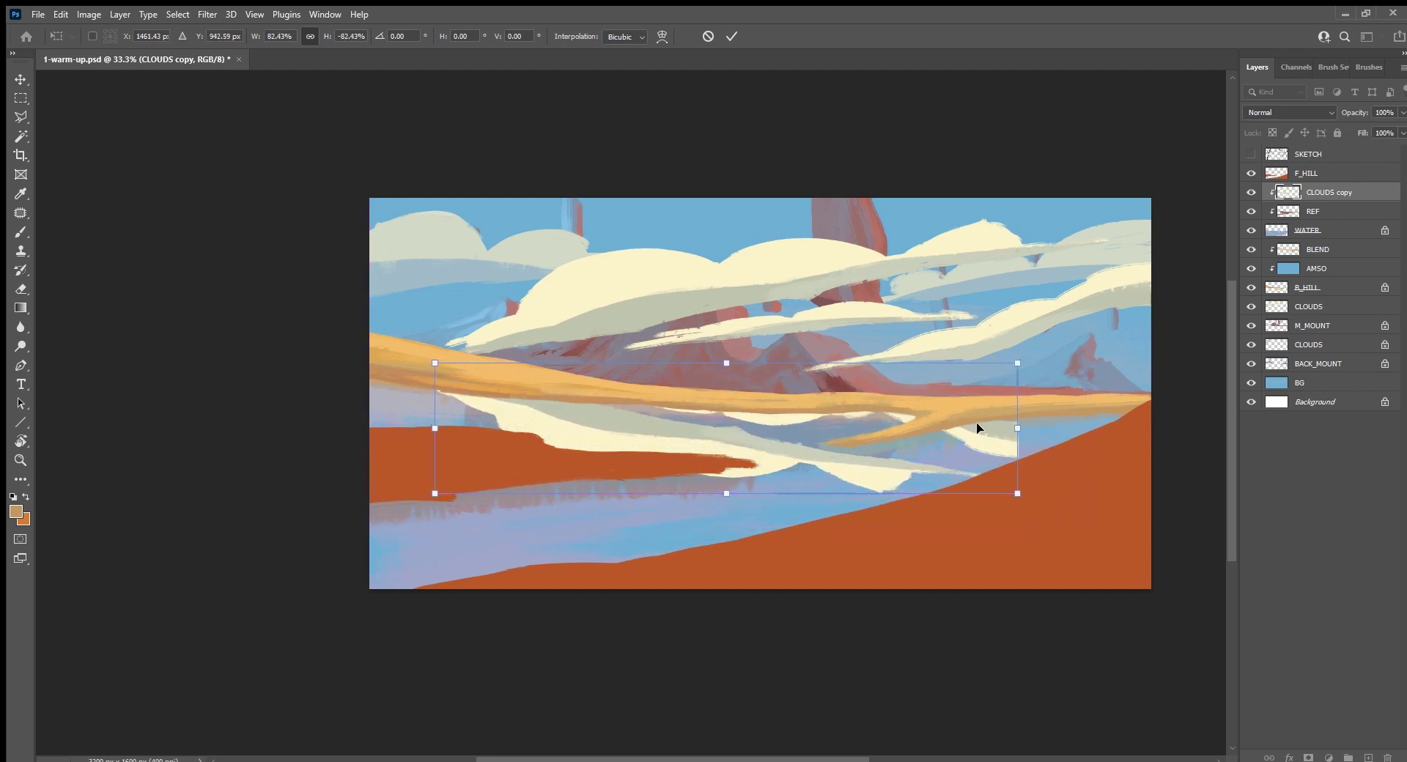
{"action": "key", "text": "Return"}
Step: Fade the reflected clouds to 16% opacity and merge them into REF
{"action": "key", "text": "b"}
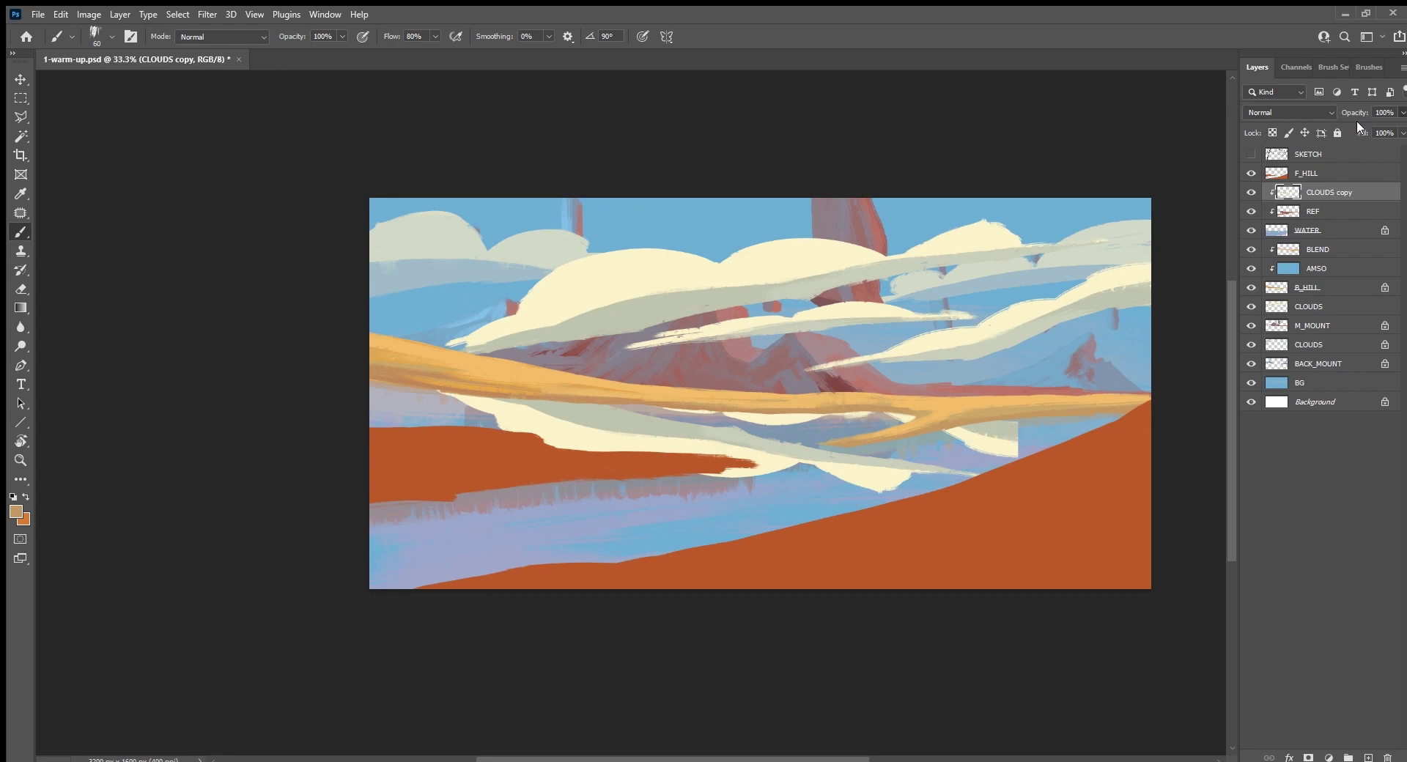
{"action": "left_click_drag", "start_coordinate": [1357, 120], "coordinate": [1332, 117]}
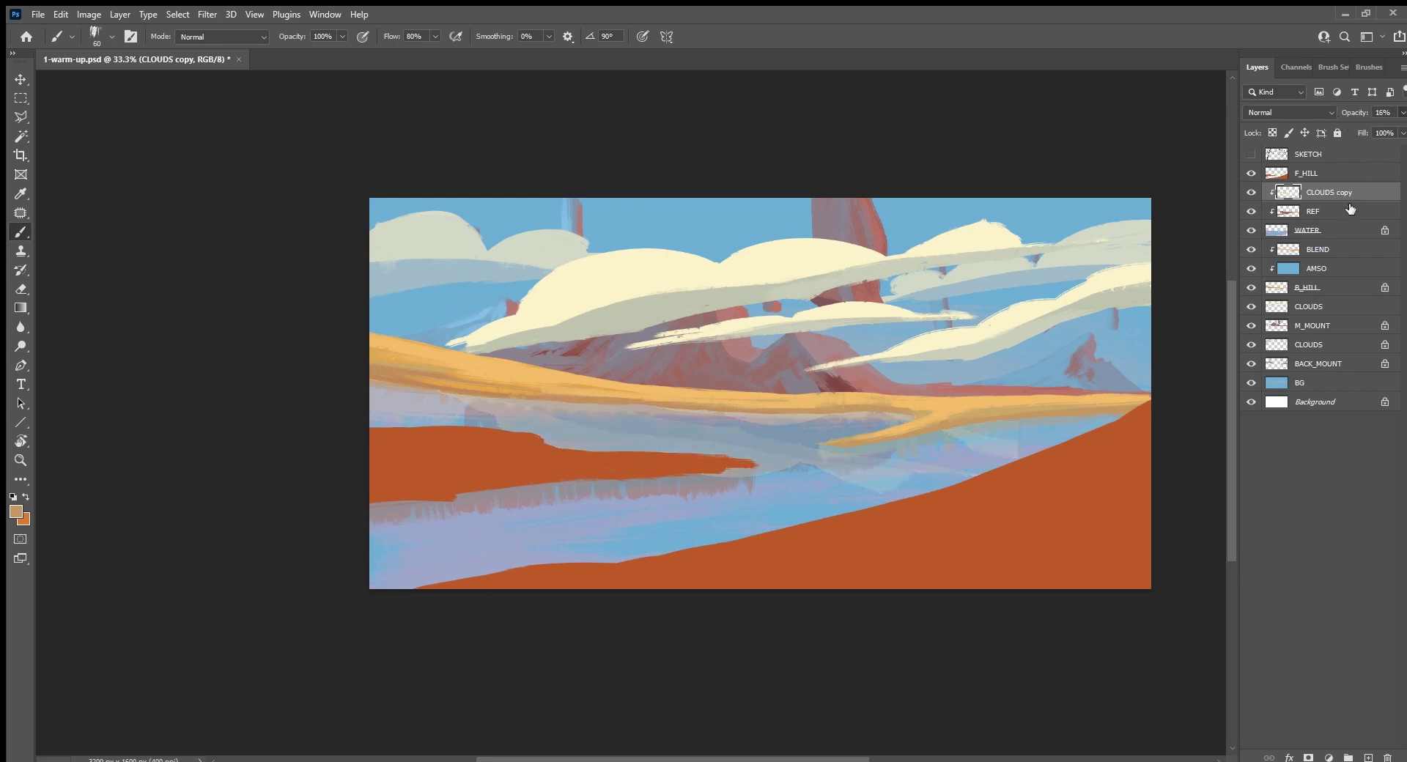
{"action": "left_click_drag", "start_coordinate": [1347, 197], "coordinate": [1355, 213]}
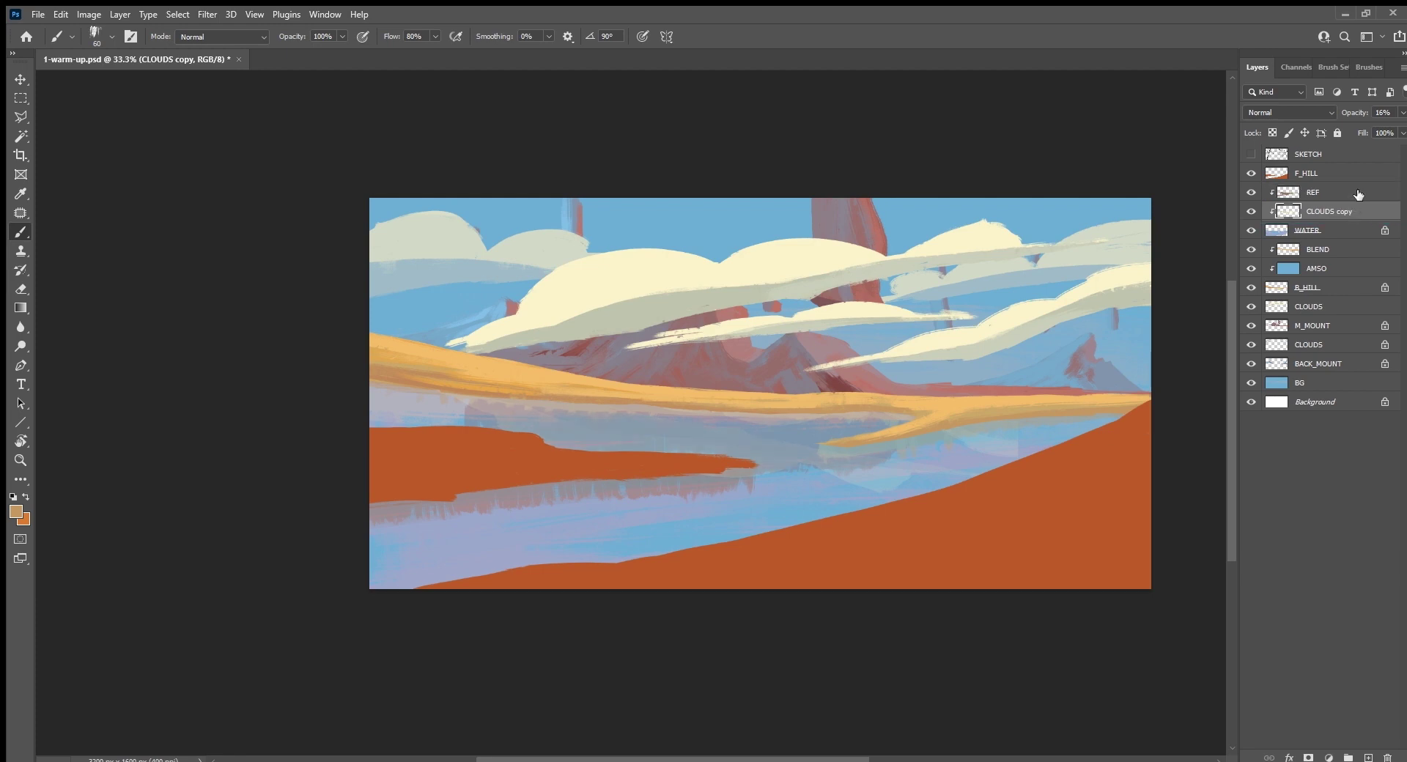
{"action": "left_click", "coordinate": [1355, 197], "text": "shift"}
{"action": "key", "text": "ctrl+e"}
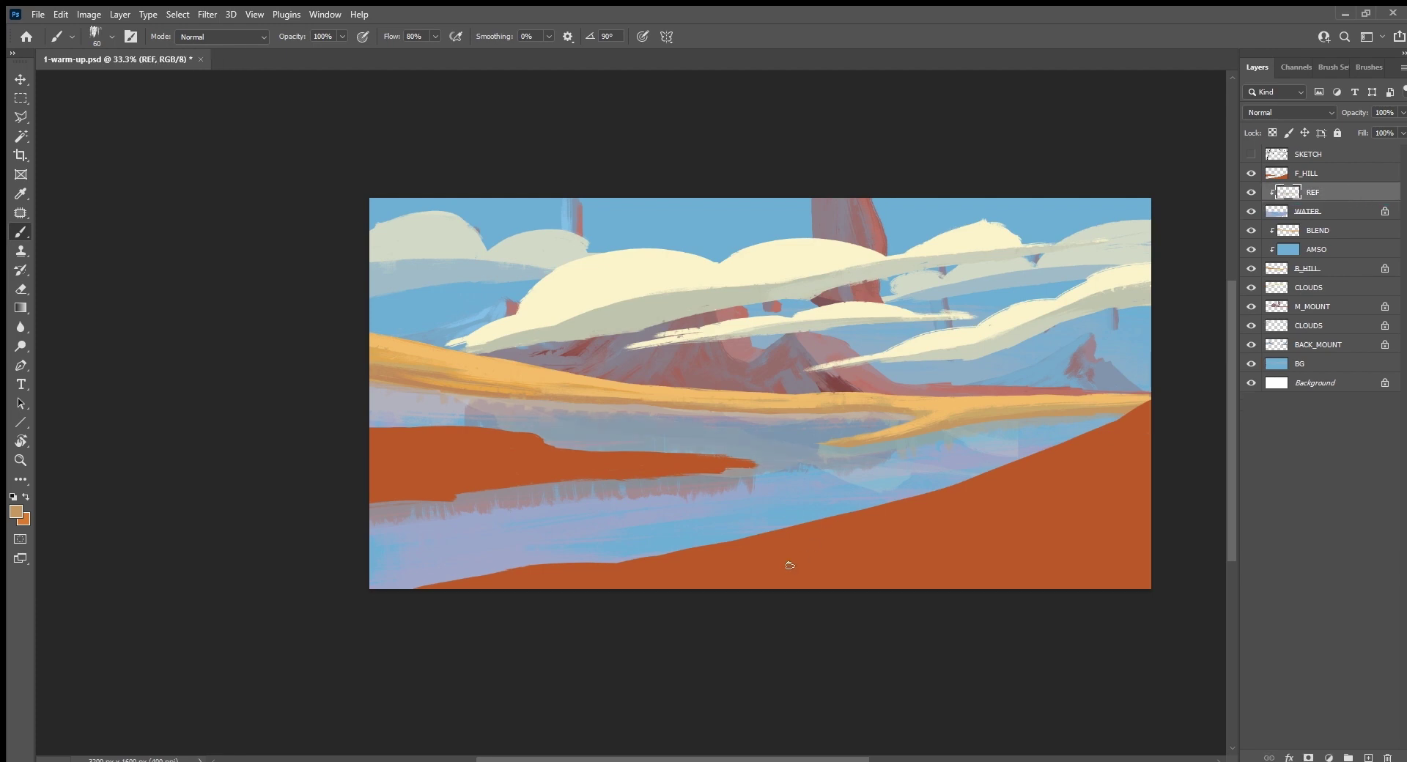
{"action": "left_click_drag", "start_coordinate": [789, 565], "coordinate": [784, 467]}
Step: Erase reflection streaks along the orange bank's upper edge and add a new clipped layer above REF
{"action": "key", "text": "e"}
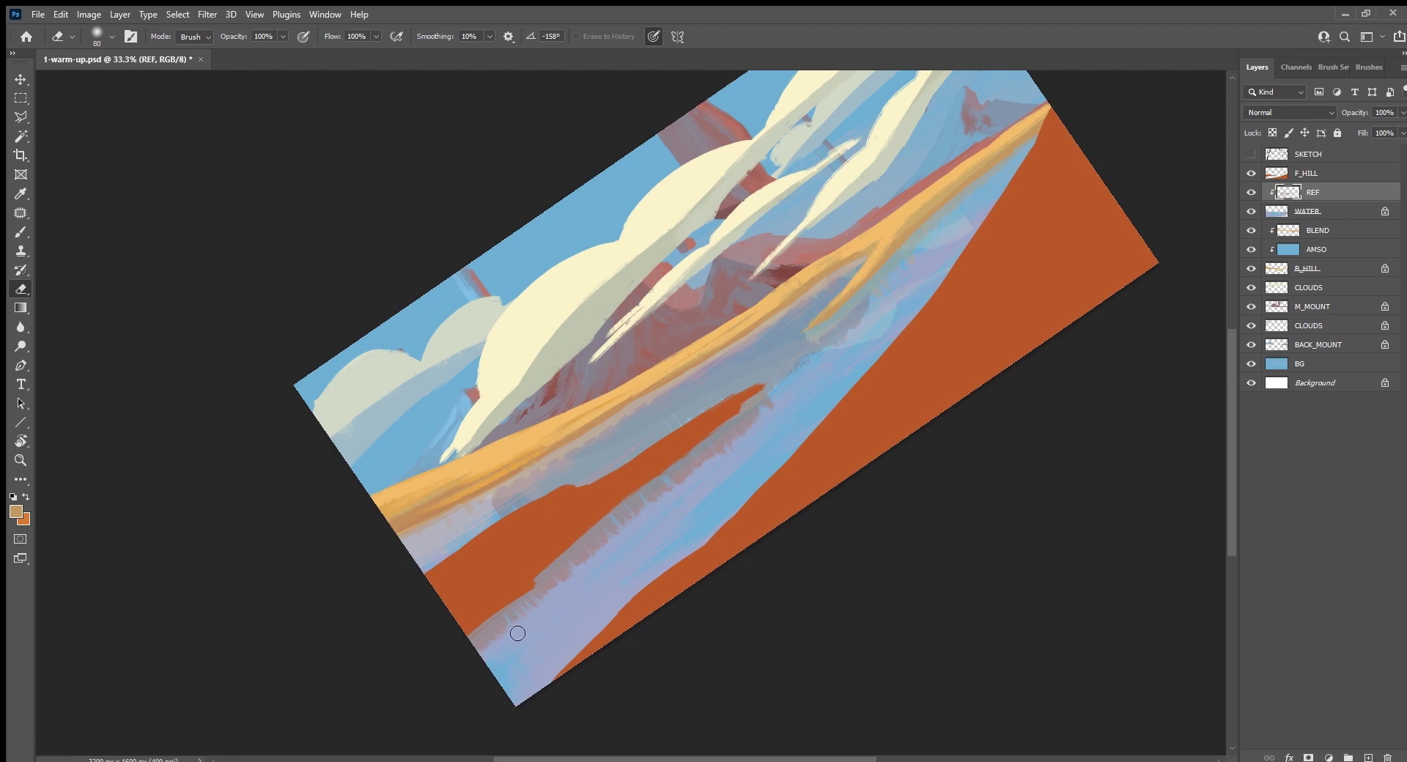
{"action": "left_click_drag", "start_coordinate": [616, 543], "coordinate": [749, 433]}
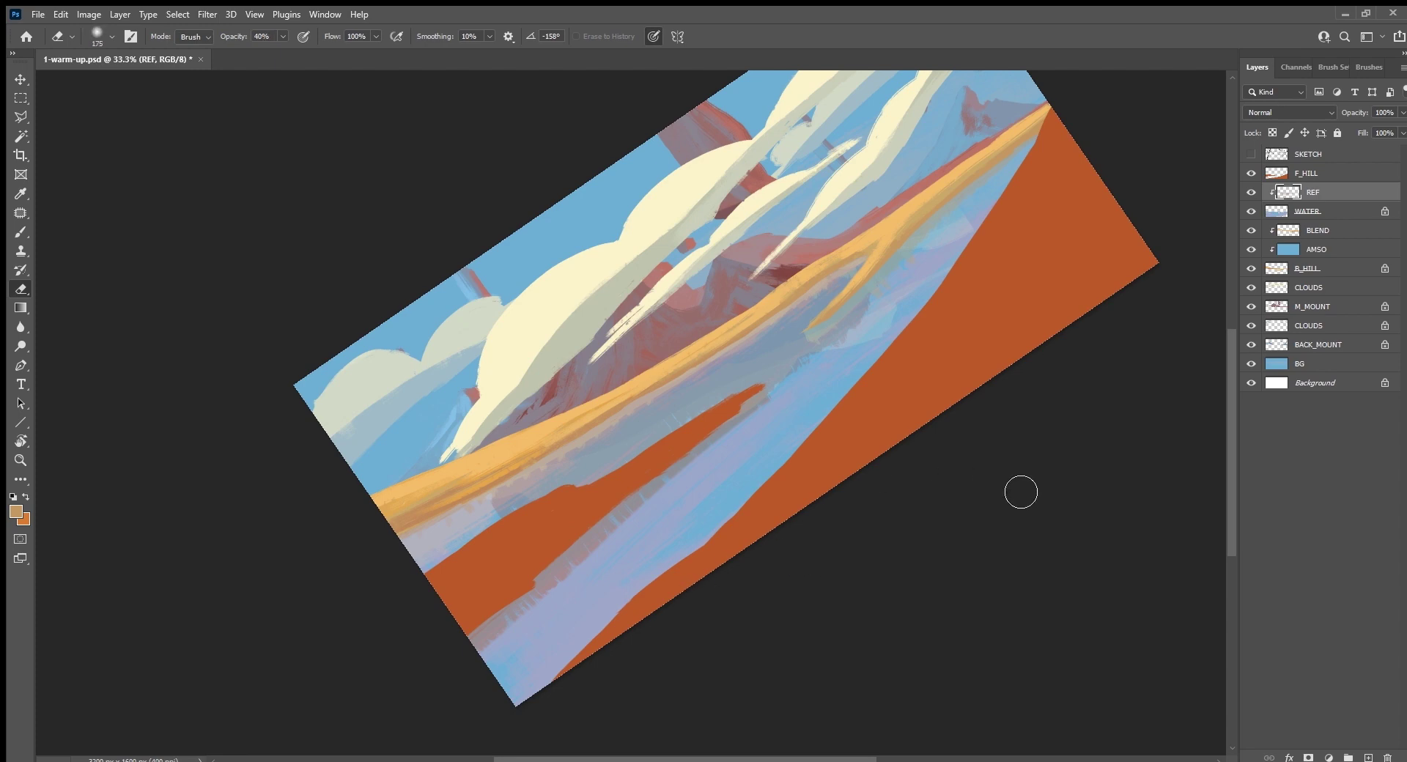
{"action": "key", "text": "bracketright"}
{"action": "key", "text": "bracketright"}
{"action": "key", "text": "bracketright"}
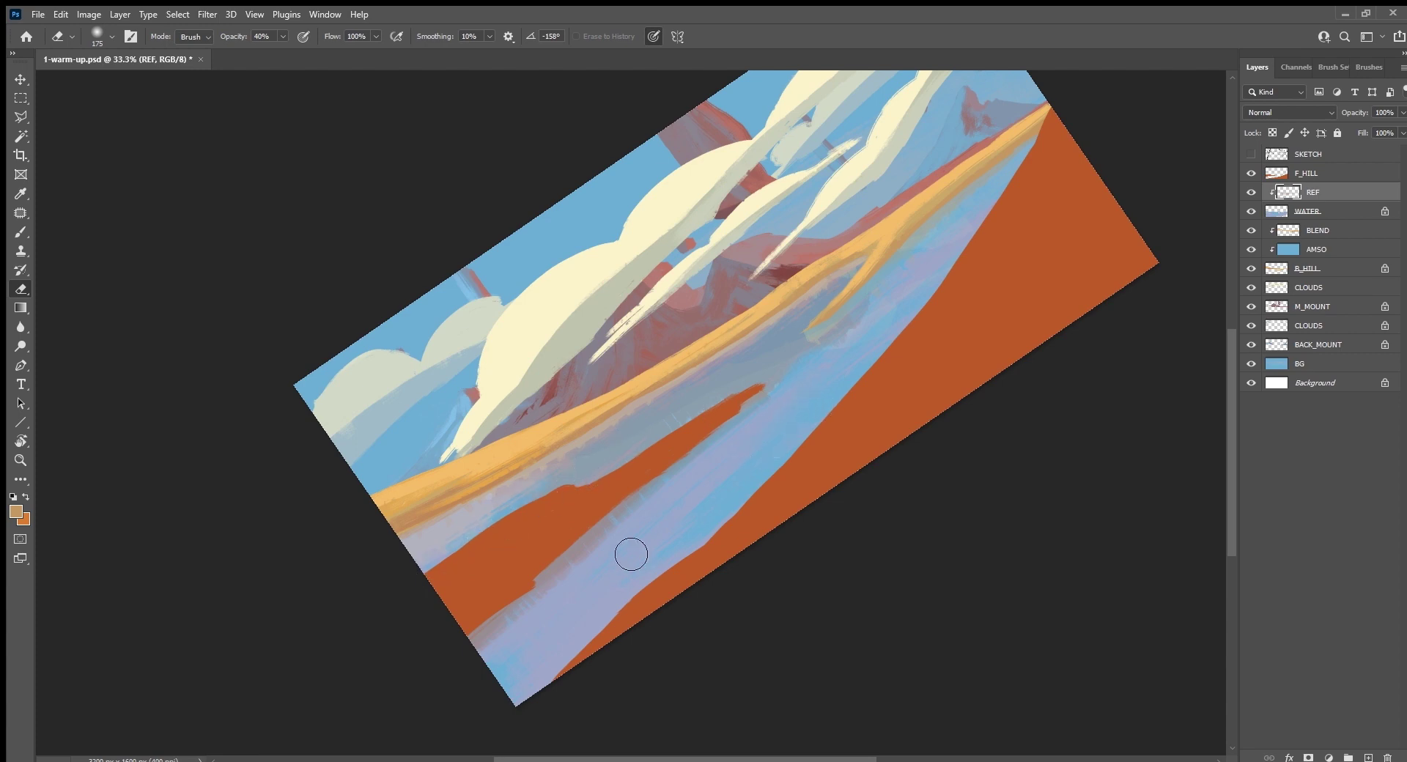
{"action": "left_click", "coordinate": [1368, 757]}
{"action": "type", "text": "SHINE"}
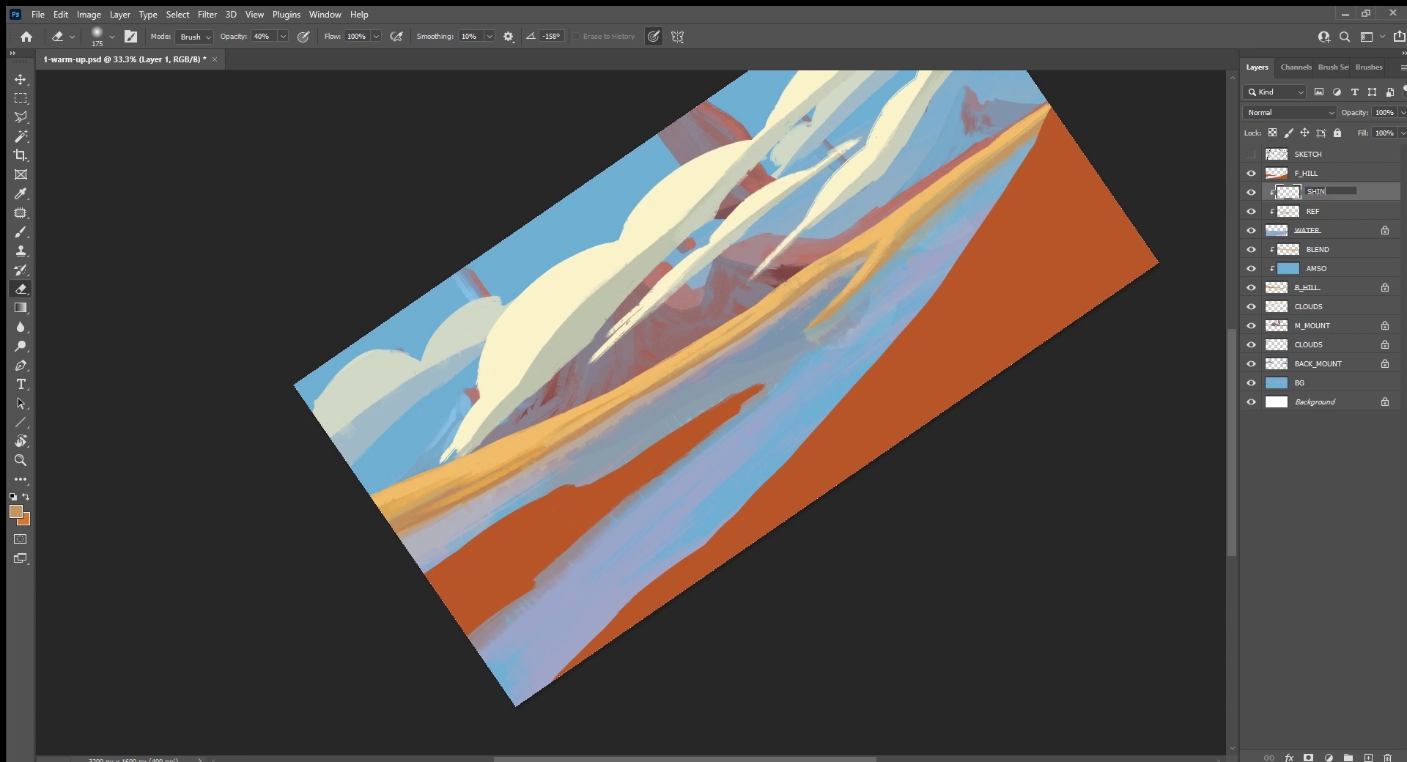
Step: Confirm the SHINE name and set the layer's blend mode to Hard Light
{"action": "key", "text": "Return"}
{"action": "key", "text": "b"}
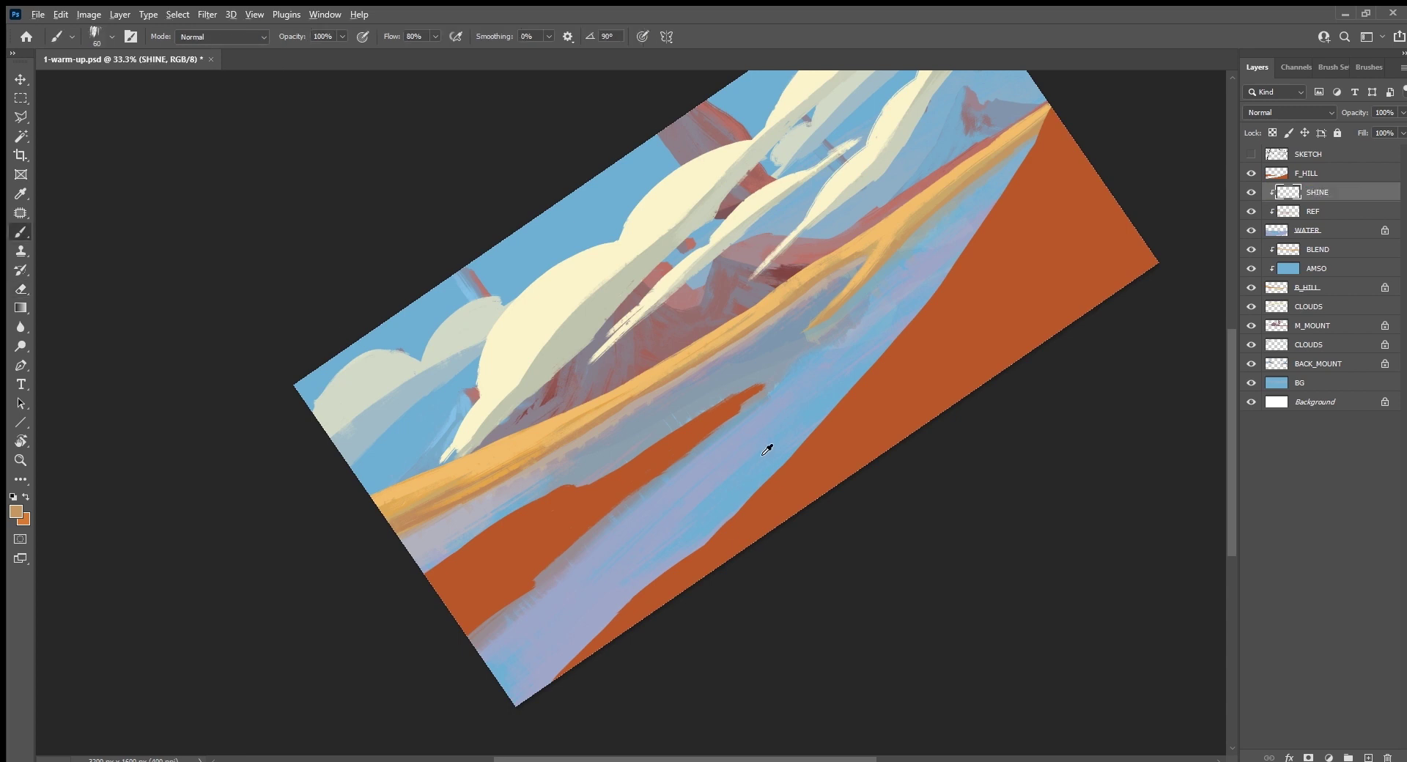
{"action": "left_click", "coordinate": [1295, 112]}
{"action": "key", "text": "Down"}
{"action": "key", "text": "Down"}
{"action": "key", "text": "Down"}
Step: Paint diagonal light shine streaks across the river and near the orange bank edge
{"action": "mouse_move", "coordinate": [800, 402]}
{"action": "left_mouse_down"}
{"action": "mouse_move", "coordinate": [953, 518]}
{"action": "mouse_move", "coordinate": [843, 553]}
{"action": "left_mouse_up"}
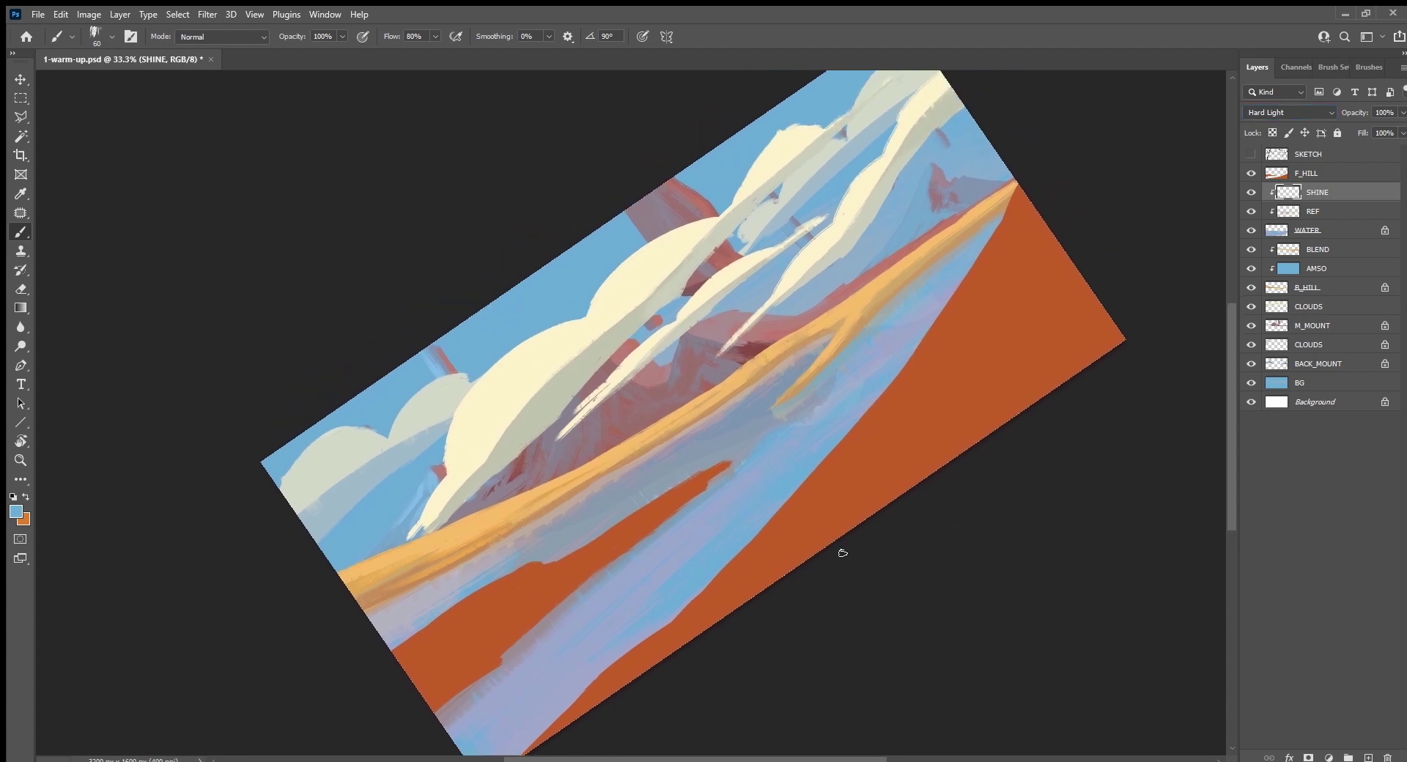
{"action": "mouse_move", "coordinate": [623, 605]}
{"action": "left_mouse_down"}
{"action": "mouse_move", "coordinate": [848, 418]}
{"action": "mouse_move", "coordinate": [762, 474]}
{"action": "left_mouse_up"}
{"action": "mouse_move", "coordinate": [883, 381]}
{"action": "left_mouse_down"}
{"action": "mouse_move", "coordinate": [794, 440]}
{"action": "mouse_move", "coordinate": [848, 387]}
{"action": "left_mouse_up"}
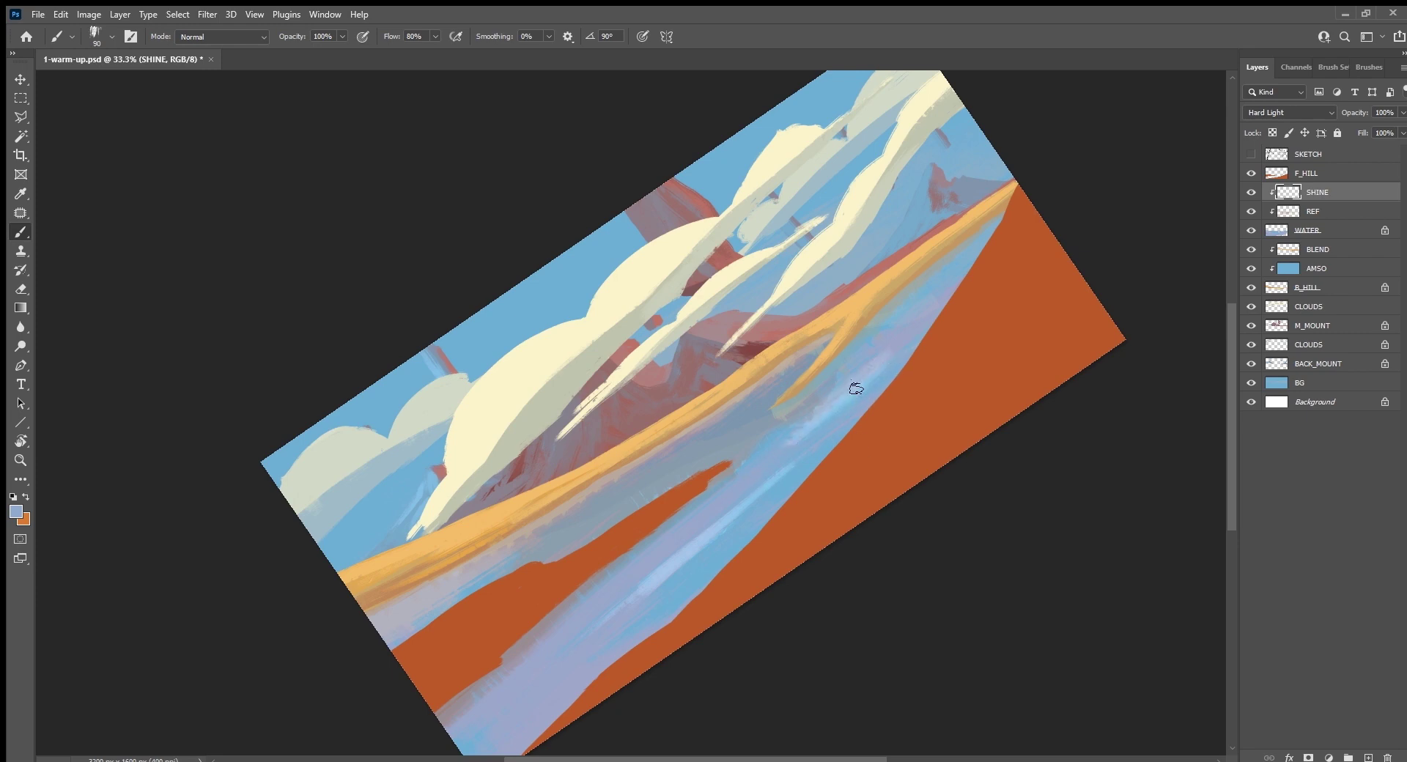
{"action": "mouse_move", "coordinate": [752, 465]}
{"action": "left_mouse_down"}
{"action": "mouse_move", "coordinate": [894, 344]}
{"action": "mouse_move", "coordinate": [933, 330]}
{"action": "left_mouse_up"}
{"action": "left_click_drag", "start_coordinate": [809, 403], "coordinate": [947, 302]}
{"action": "left_click_drag", "start_coordinate": [838, 376], "coordinate": [952, 299]}
{"action": "mouse_move", "coordinate": [870, 343]}
{"action": "left_mouse_down"}
{"action": "mouse_move", "coordinate": [973, 261]}
{"action": "mouse_move", "coordinate": [920, 297]}
{"action": "left_mouse_up"}
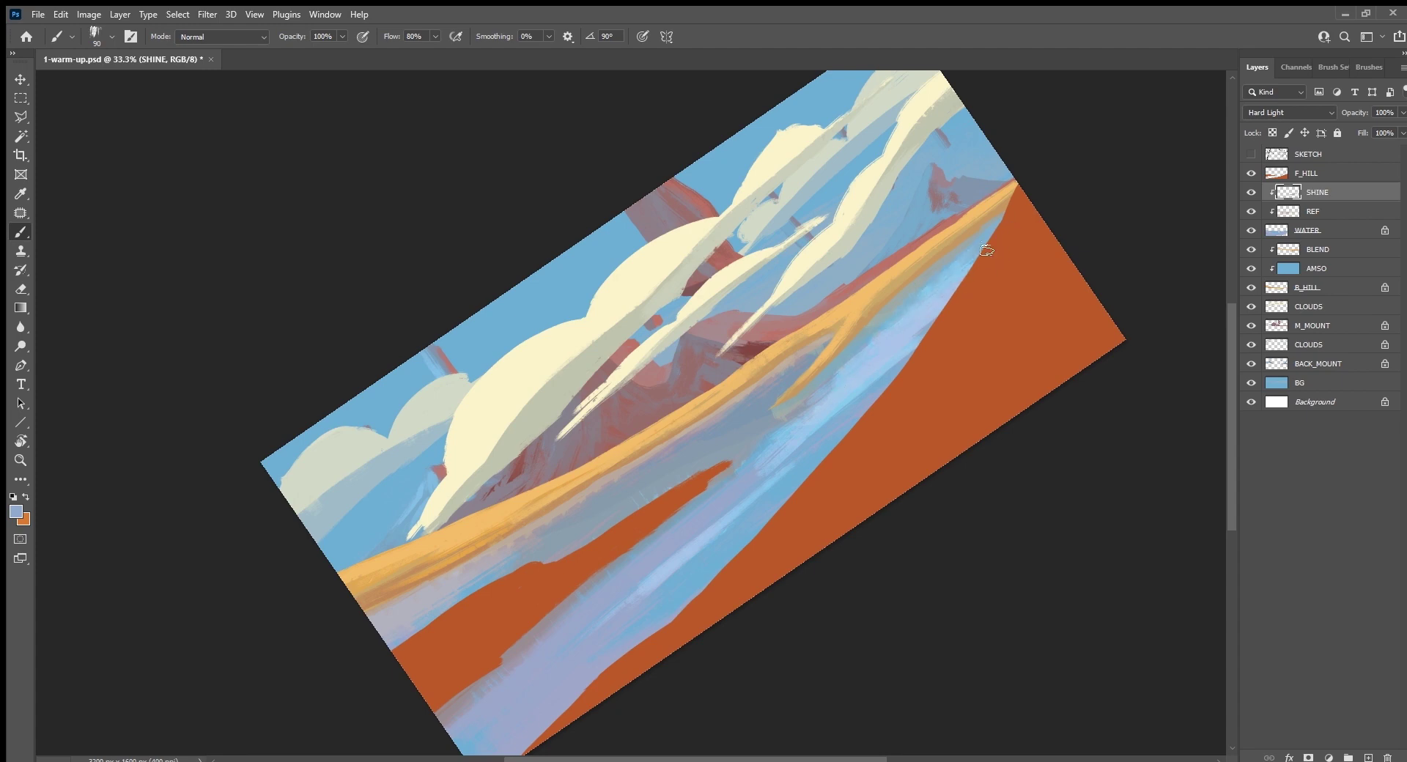
{"action": "left_click_drag", "start_coordinate": [748, 476], "coordinate": [810, 439]}
{"action": "mouse_move", "coordinate": [883, 387]}
{"action": "left_mouse_down"}
{"action": "mouse_move", "coordinate": [681, 530]}
{"action": "mouse_move", "coordinate": [763, 482]}
{"action": "left_mouse_up"}
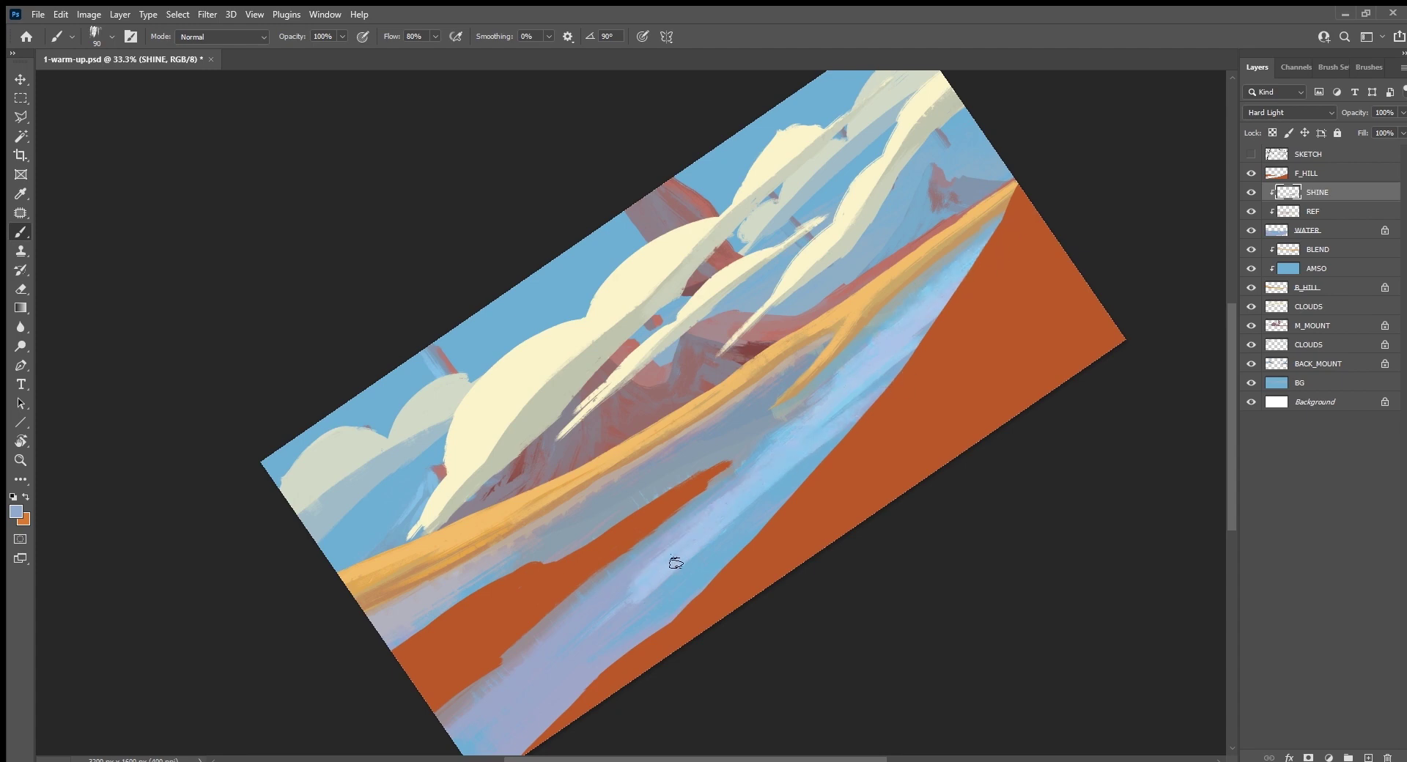
{"action": "left_click_drag", "start_coordinate": [672, 562], "coordinate": [872, 407]}
{"action": "left_click_drag", "start_coordinate": [713, 515], "coordinate": [906, 361]}
{"action": "left_click_drag", "start_coordinate": [681, 550], "coordinate": [821, 453]}
{"action": "left_click_drag", "start_coordinate": [660, 579], "coordinate": [813, 469]}
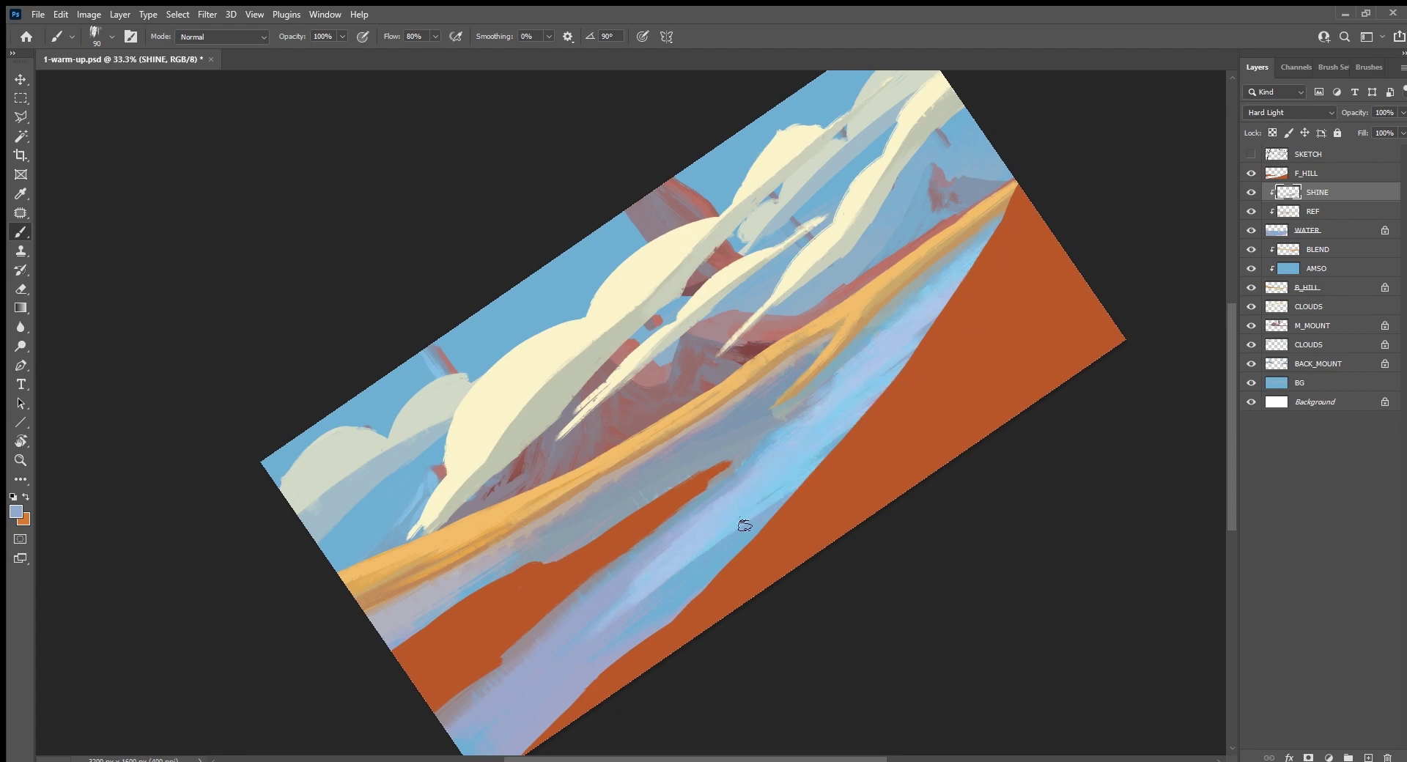
{"action": "left_click_drag", "start_coordinate": [630, 619], "coordinate": [791, 492]}
Step: With a 125 brush, paint more shine streaks across the lower water
{"action": "key", "text": "bracketright"}
{"action": "key", "text": "bracketright"}
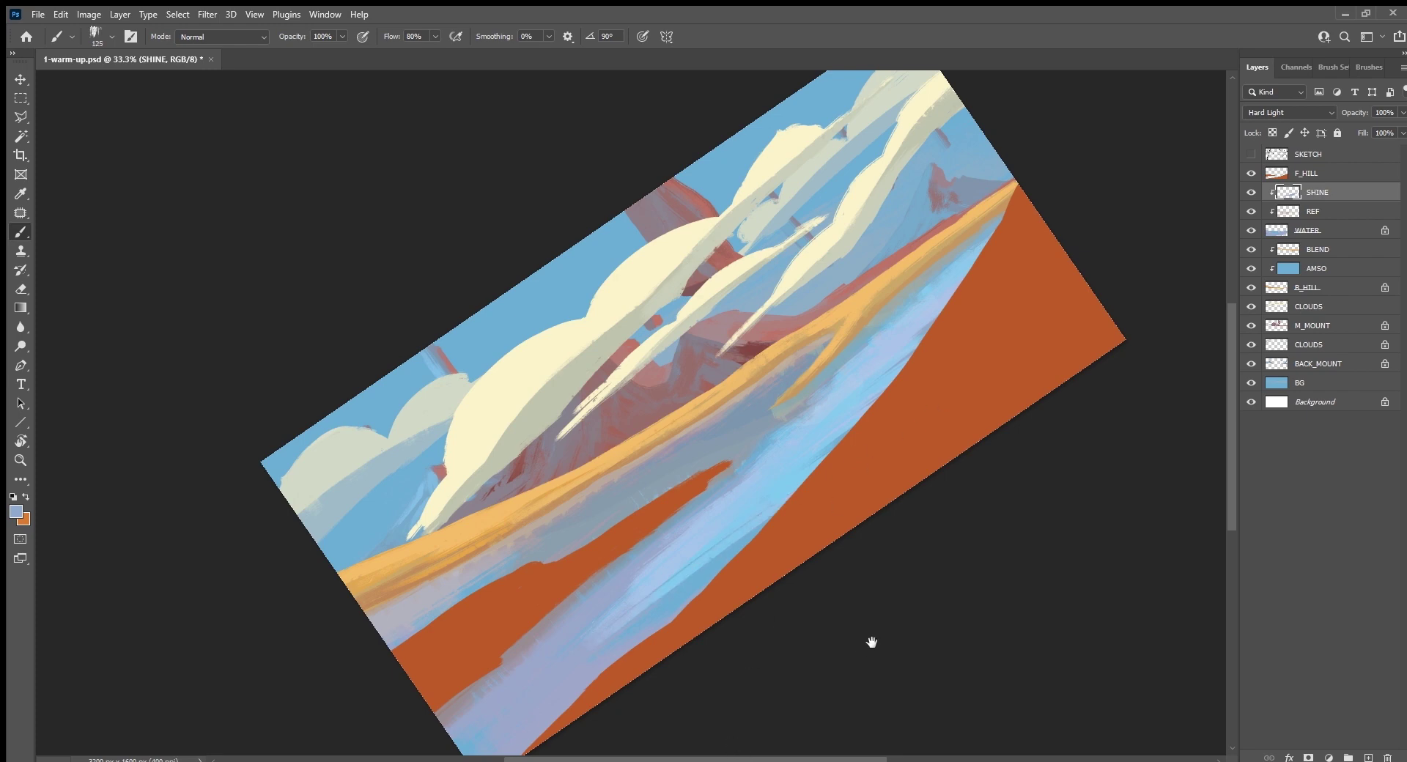
{"action": "left_click_drag", "start_coordinate": [870, 645], "coordinate": [981, 519]}
{"action": "left_click_drag", "start_coordinate": [821, 449], "coordinate": [627, 594]}
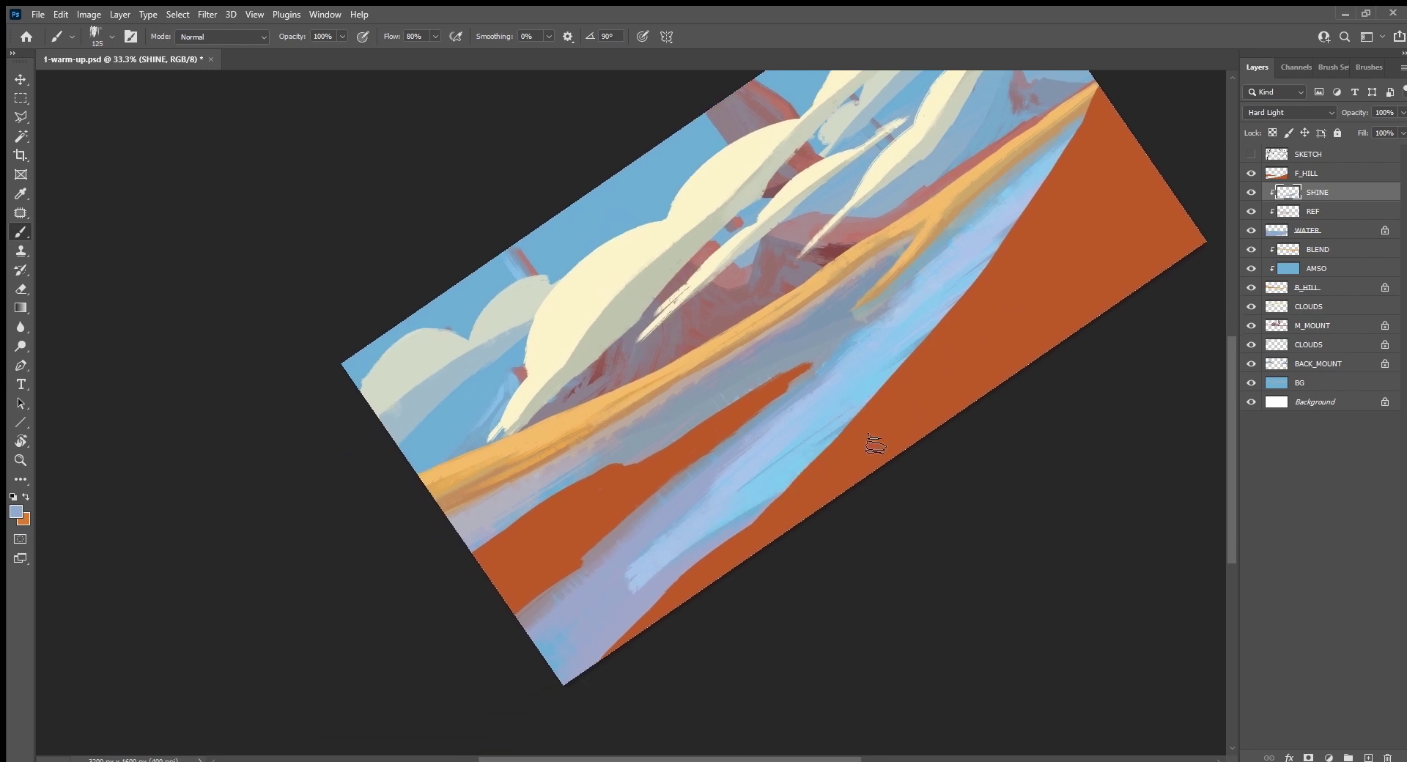
{"action": "left_click_drag", "start_coordinate": [780, 495], "coordinate": [586, 619]}
{"action": "left_click_drag", "start_coordinate": [718, 547], "coordinate": [531, 656]}
{"action": "mouse_move", "coordinate": [667, 597]}
{"action": "left_mouse_down"}
{"action": "mouse_move", "coordinate": [587, 655]}
{"action": "mouse_move", "coordinate": [863, 407]}
{"action": "left_mouse_up"}
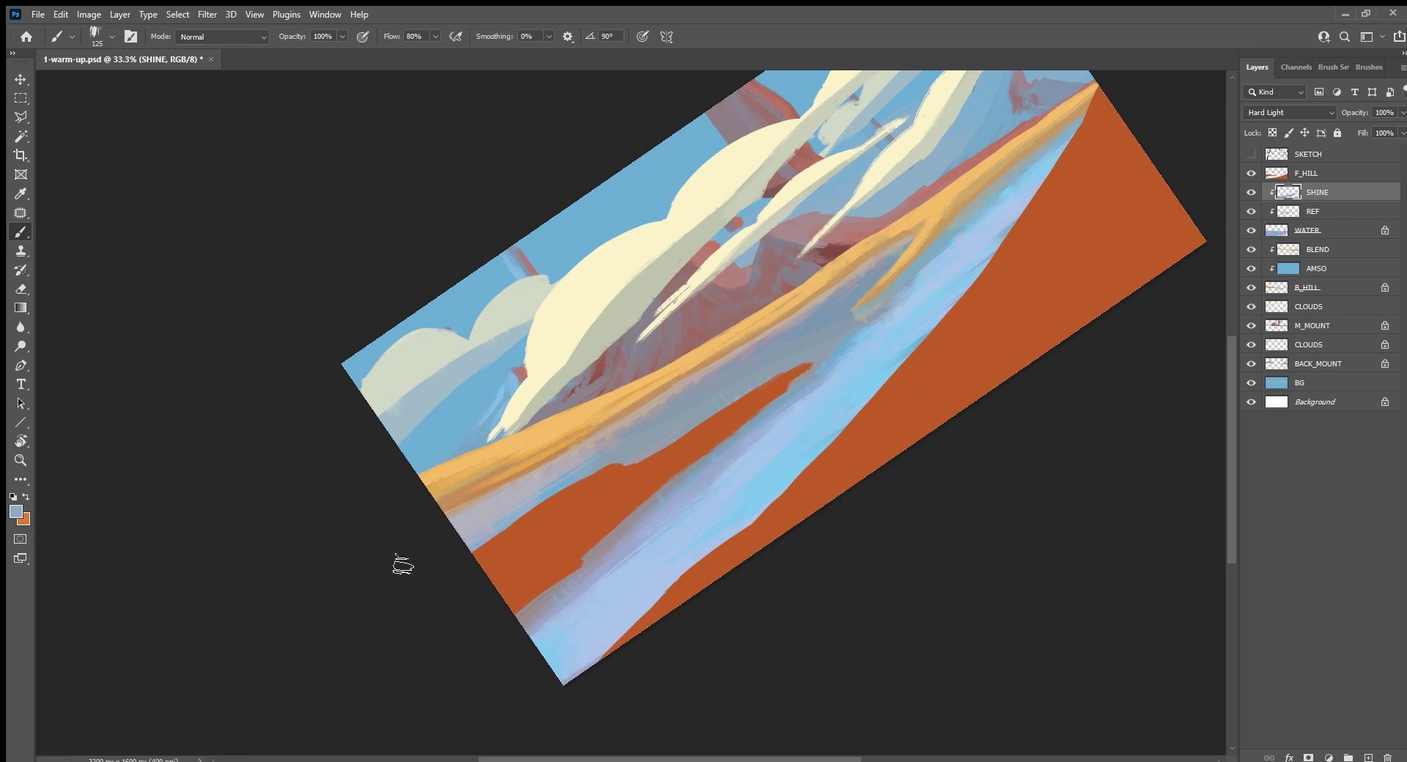
Step: Add light-blue streaks along and over the orange band's upper edge
{"action": "left_click_drag", "start_coordinate": [454, 530], "coordinate": [656, 425]}
{"action": "mouse_move", "coordinate": [539, 498]}
{"action": "left_mouse_down"}
{"action": "mouse_move", "coordinate": [658, 433]}
{"action": "mouse_move", "coordinate": [673, 440]}
{"action": "mouse_move", "coordinate": [756, 367]}
{"action": "mouse_move", "coordinate": [837, 344]}
{"action": "left_mouse_up"}
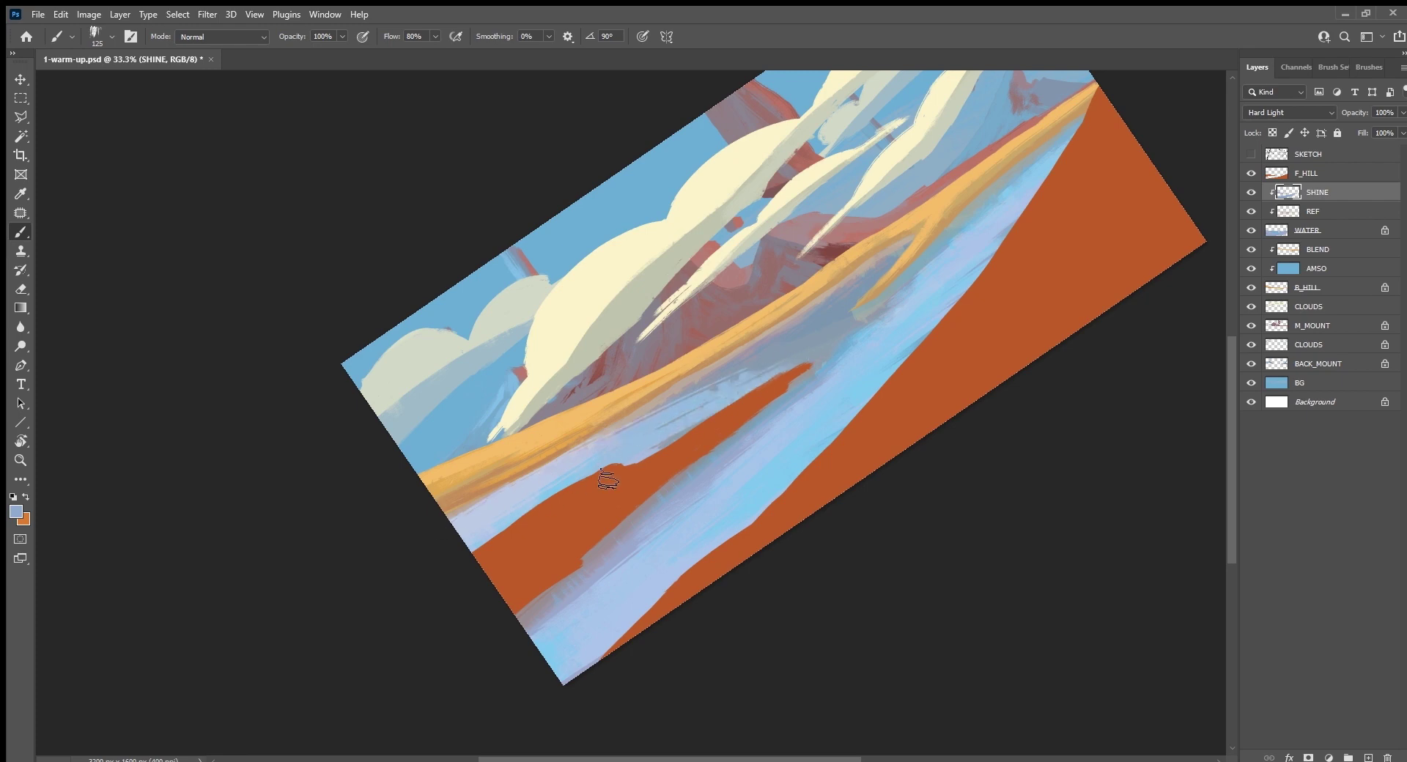
{"action": "left_click_drag", "start_coordinate": [605, 478], "coordinate": [779, 372]}
{"action": "left_click_drag", "start_coordinate": [650, 423], "coordinate": [756, 359]}
{"action": "left_click_drag", "start_coordinate": [603, 447], "coordinate": [864, 313]}
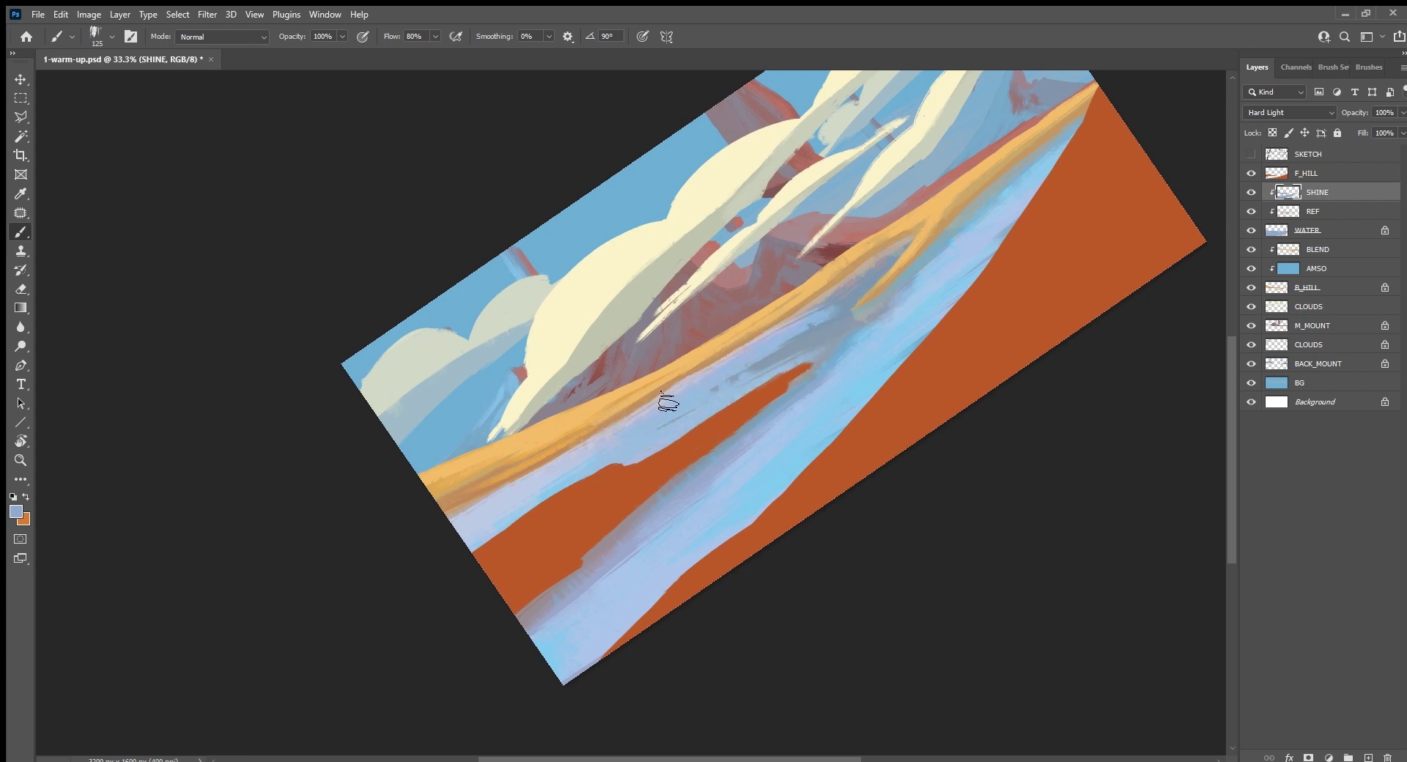
Step: Reset colours to black and white and erase pale shine streaks over the river and orange bank
{"action": "key", "text": "d"}
{"action": "key", "text": "e"}
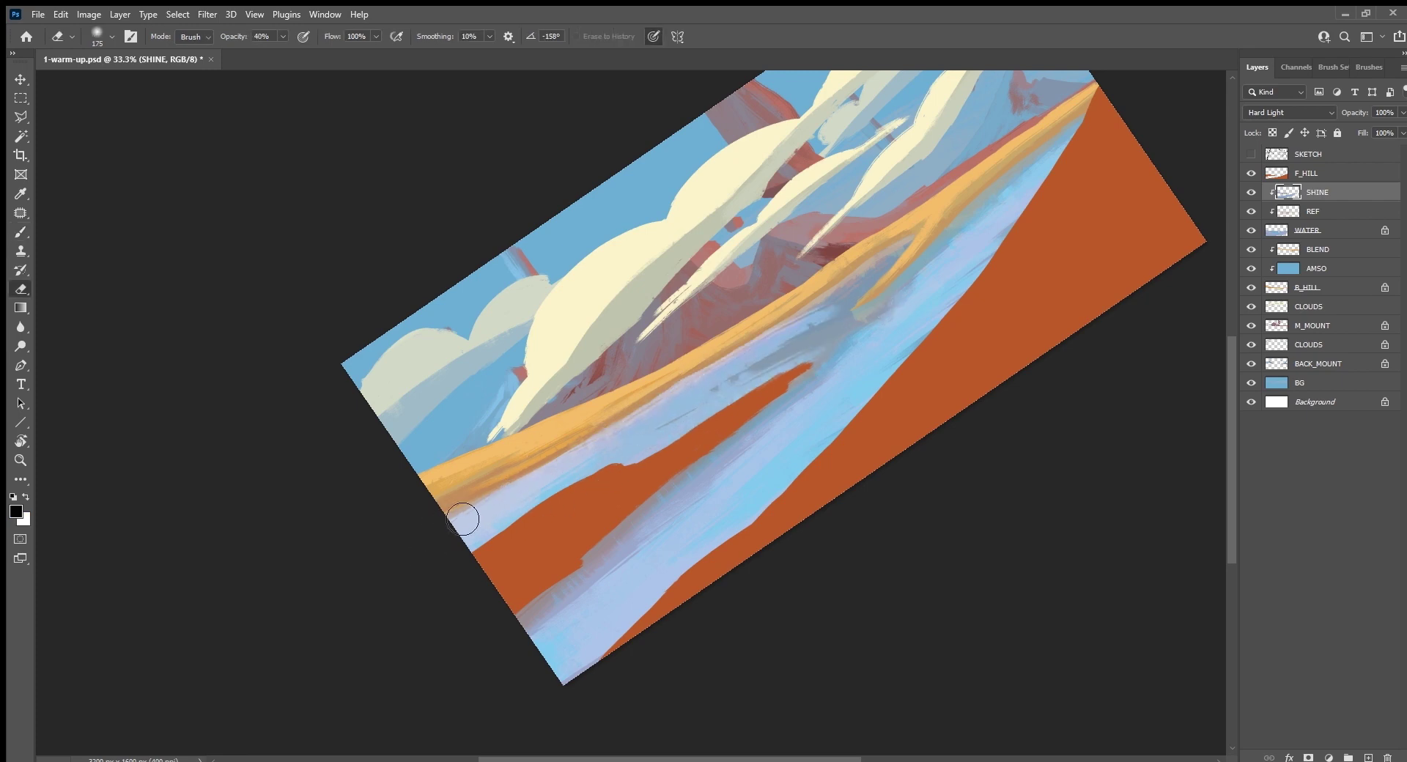
{"action": "left_click_drag", "start_coordinate": [770, 338], "coordinate": [812, 326]}
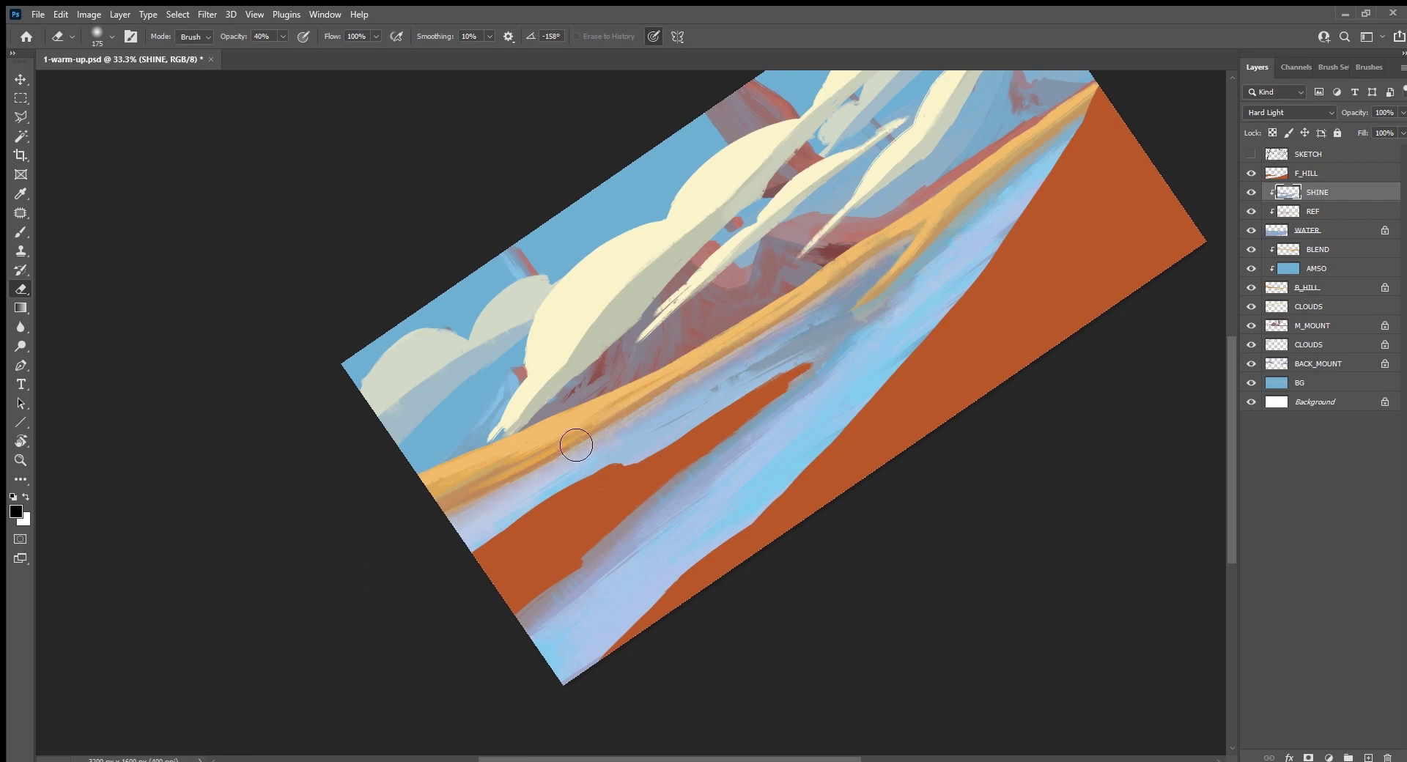
{"action": "left_click_drag", "start_coordinate": [703, 402], "coordinate": [877, 305]}
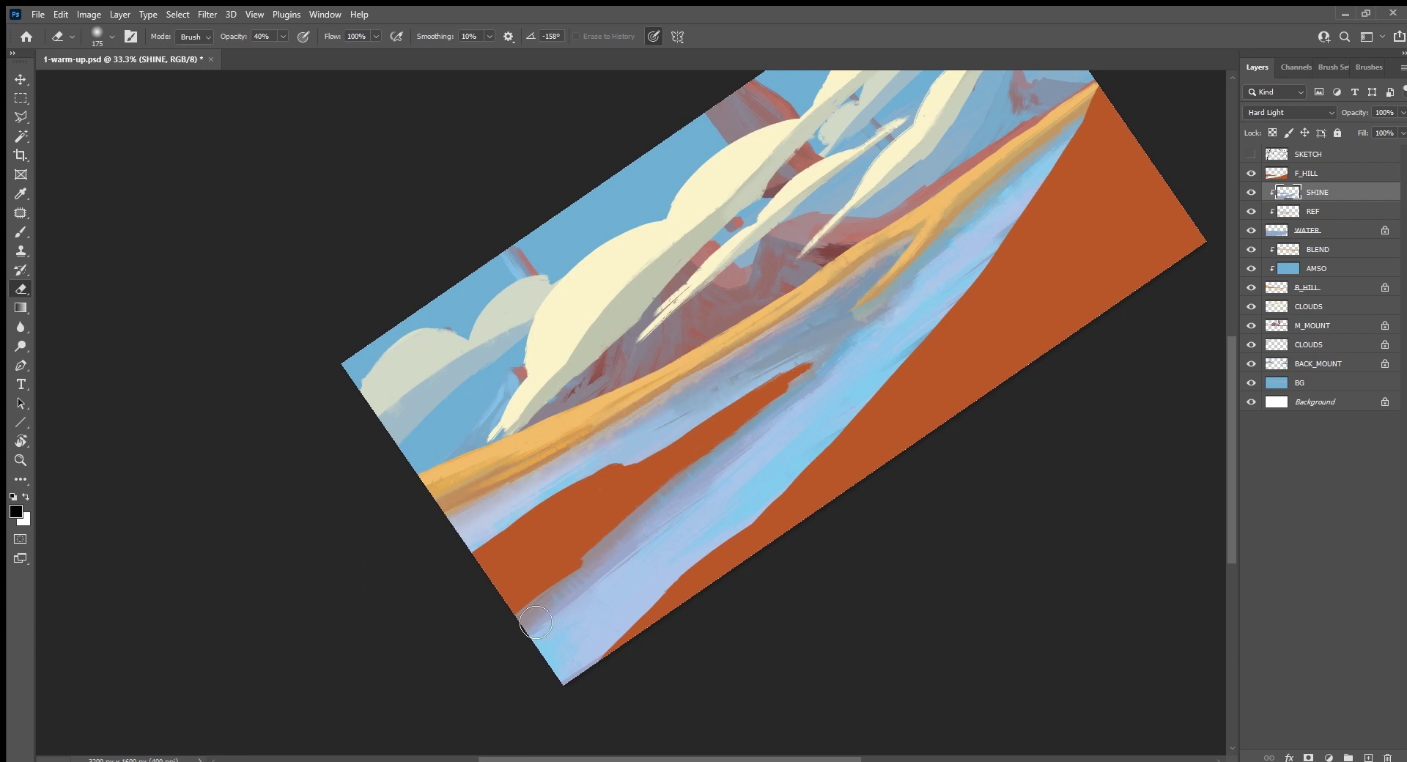
{"action": "key", "text": "bracketright"}
{"action": "key", "text": "bracketright"}
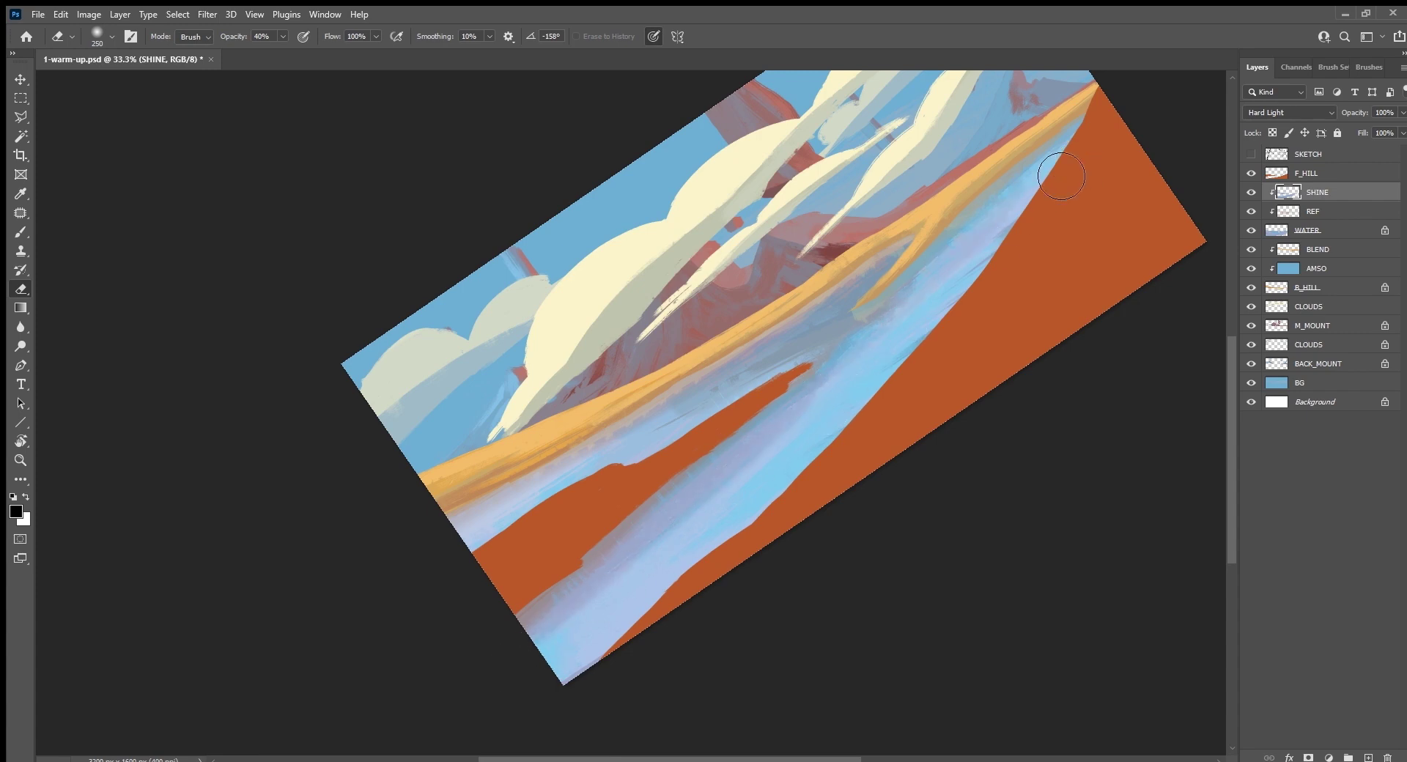
{"action": "key", "text": "Escape"}
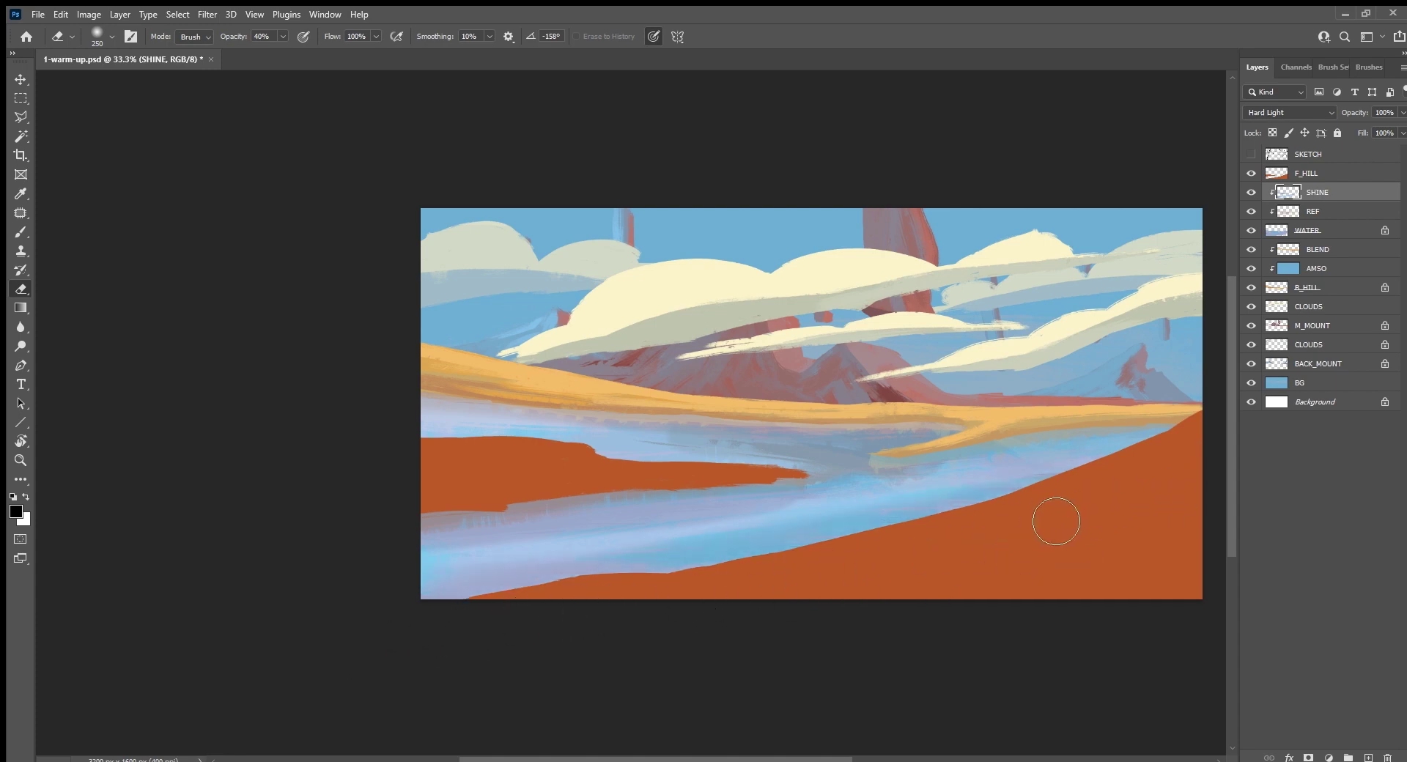
Step: Erase more shine along the lower-left bank's edge, then select the F_HILL layer with the Brush
{"action": "left_click_drag", "start_coordinate": [572, 448], "coordinate": [660, 444]}
{"action": "left_click_drag", "start_coordinate": [706, 485], "coordinate": [777, 475]}
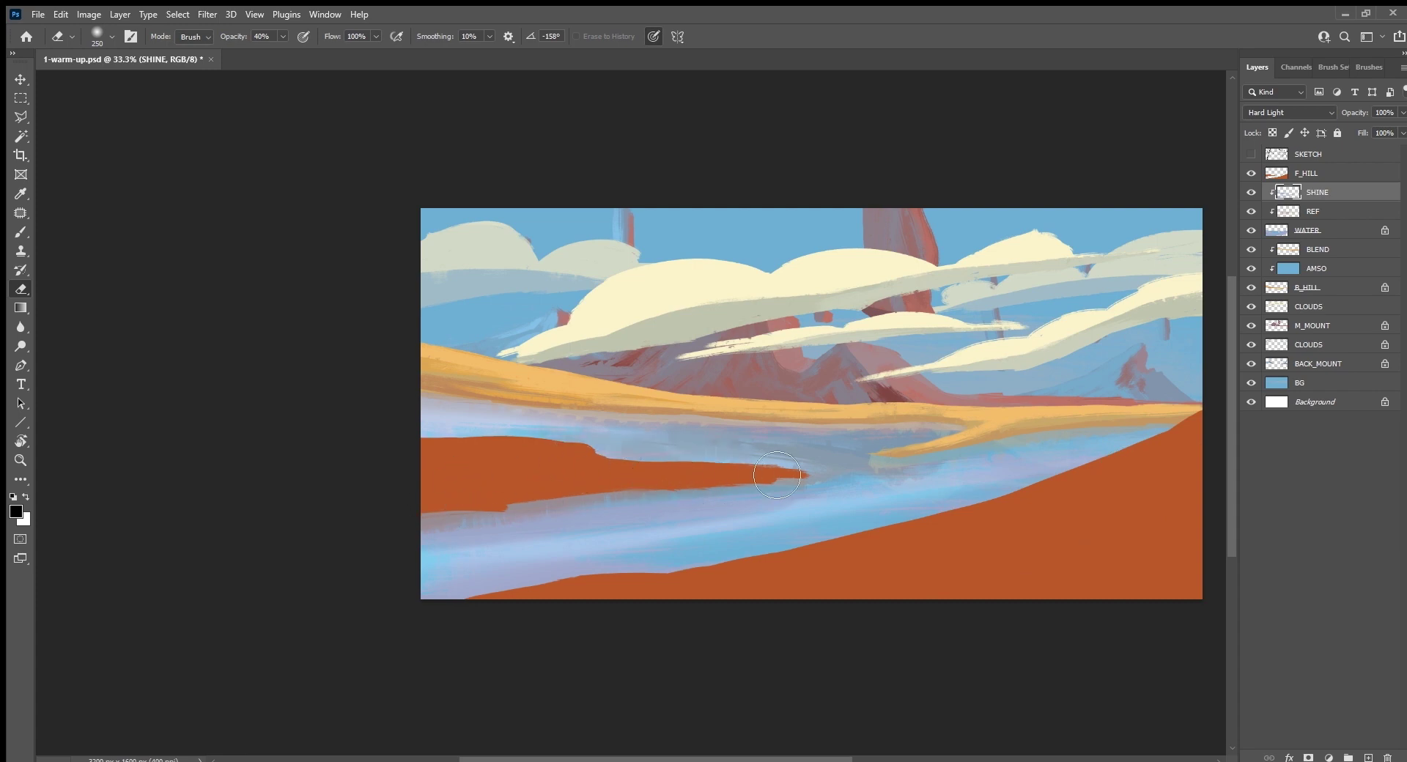
{"action": "scroll", "coordinate": [945, 477], "scroll_direction": "right", "scroll_amount": 3}
{"action": "scroll", "coordinate": [946, 476], "scroll_direction": "up", "scroll_amount": 1}
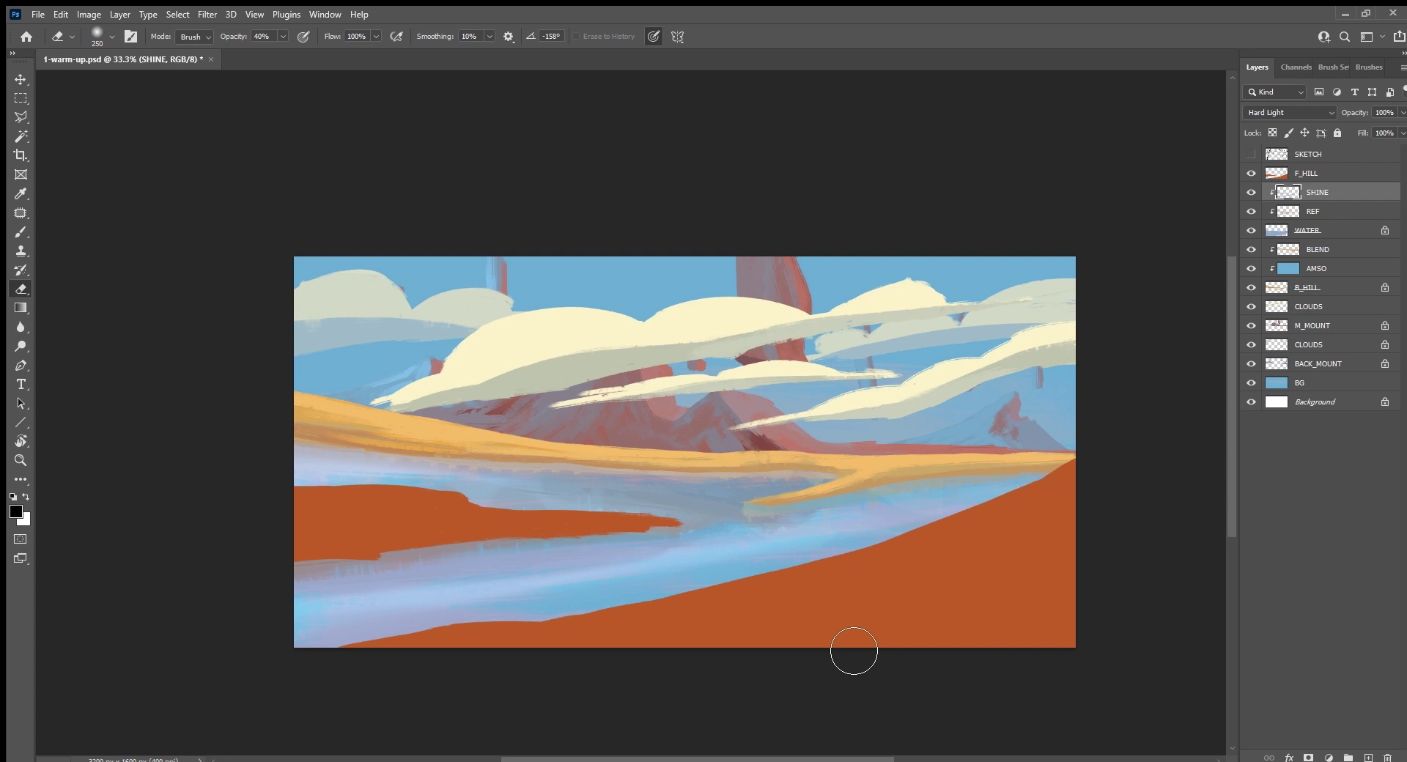
{"action": "key", "text": "b"}
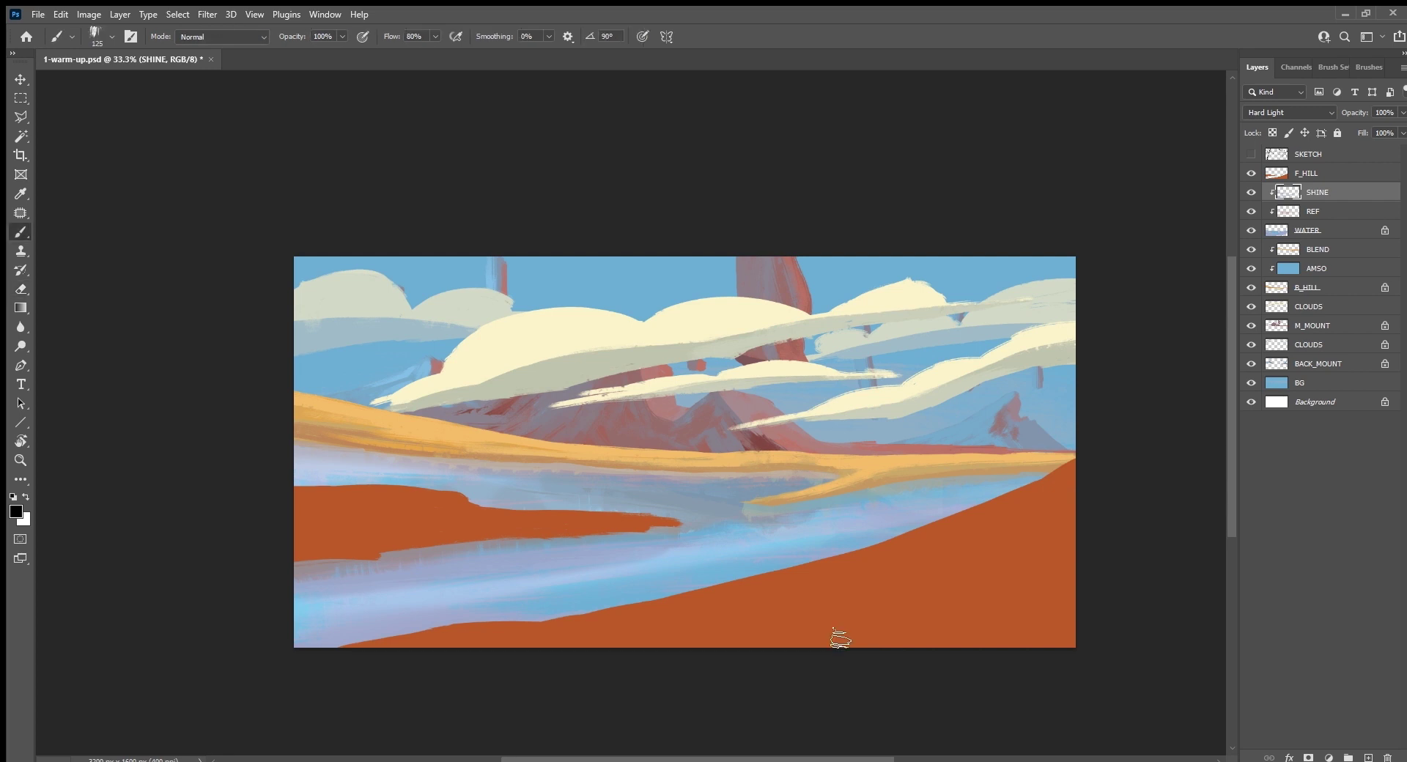
{"action": "left_click", "coordinate": [1340, 180]}
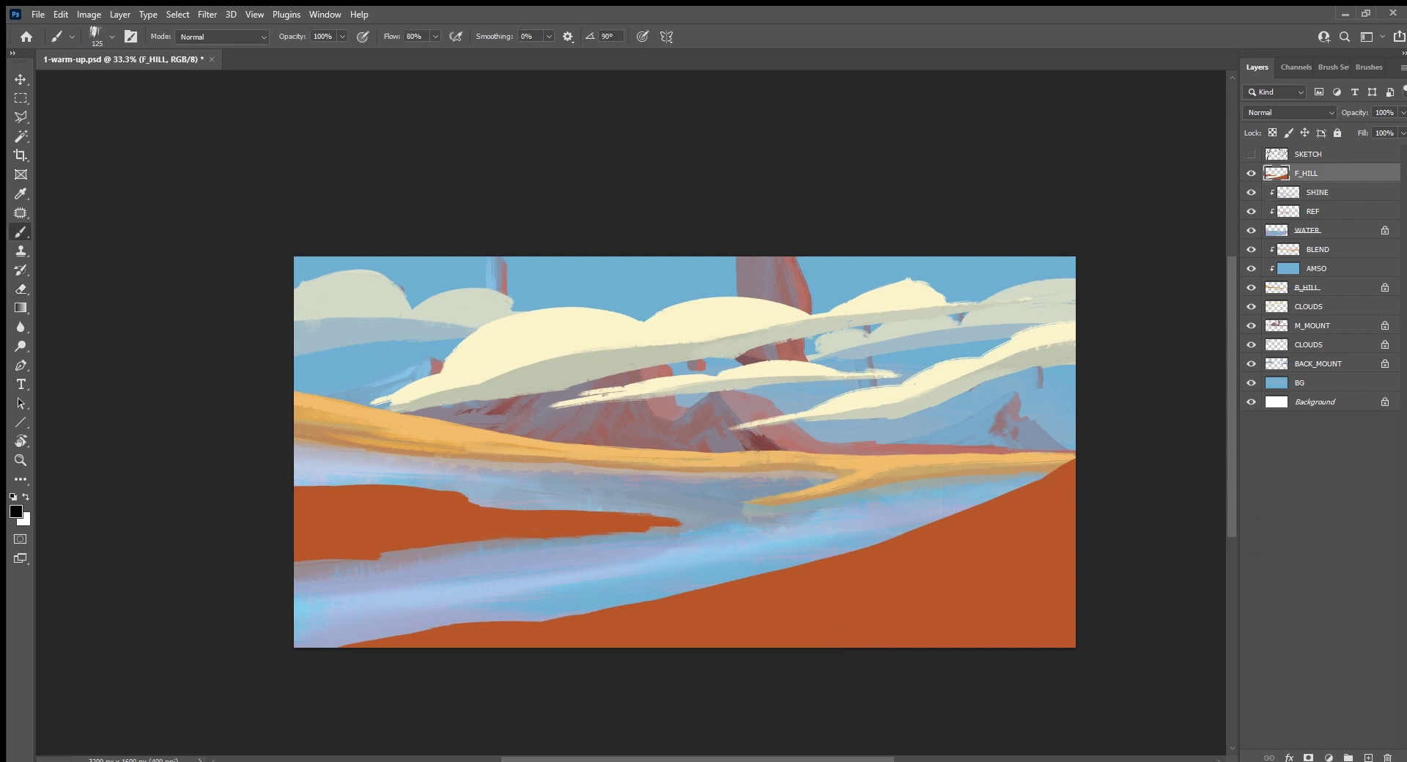
Step: Lock transparency on F_HILL and paint the lower-right hill and its bottom strip dark brown
{"action": "key", "text": "/"}
{"action": "left_click", "coordinate": [1005, 608], "text": "alt"}
{"action": "key", "text": "i"}
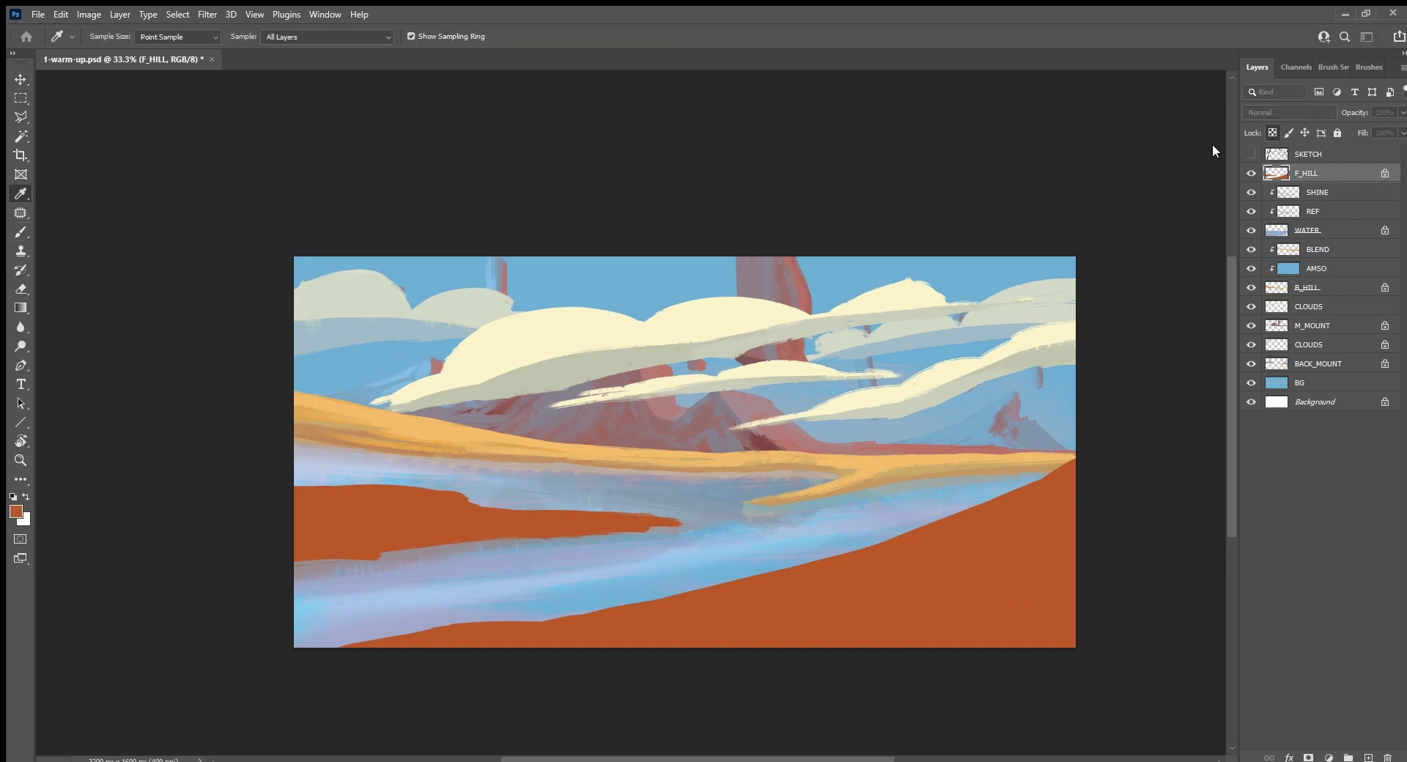
{"action": "key", "text": "b"}
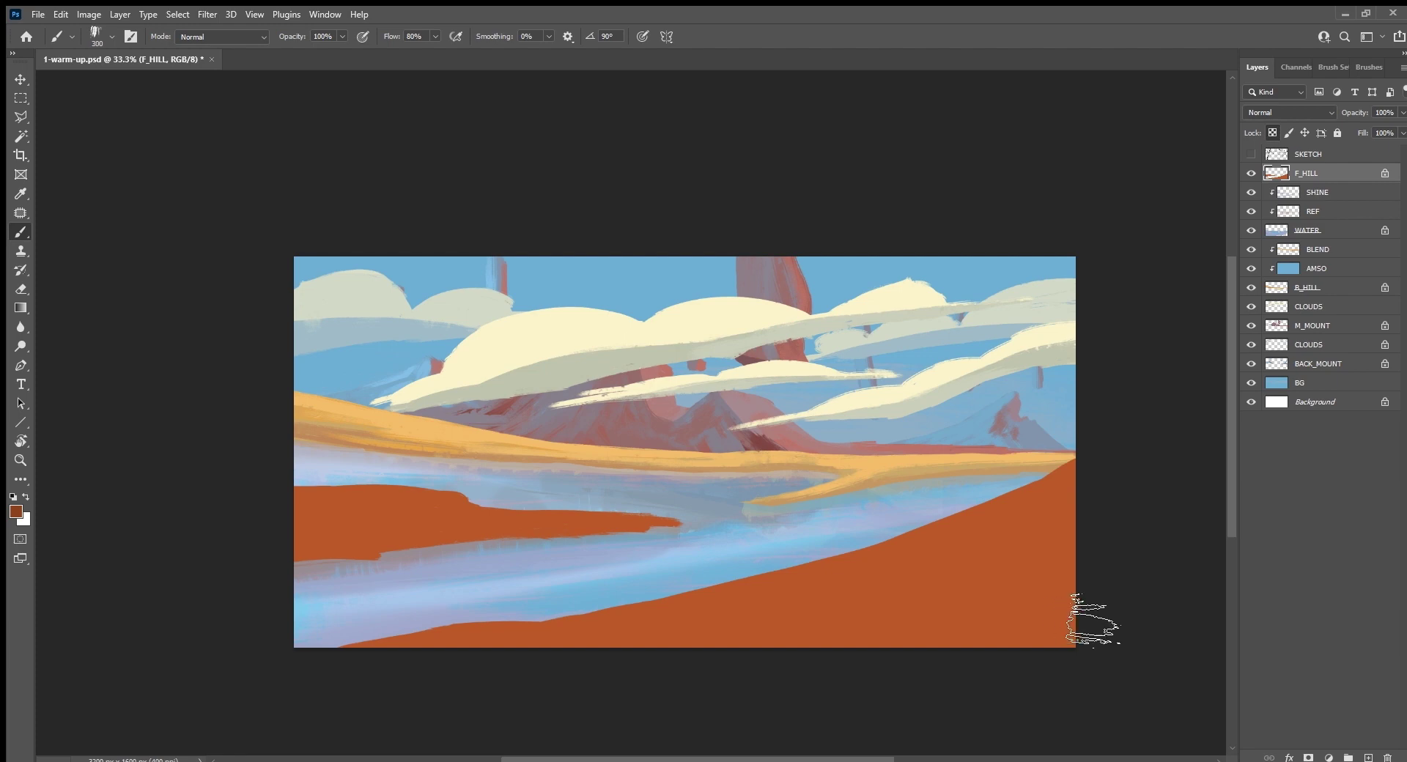
{"action": "mouse_move", "coordinate": [1092, 622]}
{"action": "left_mouse_down"}
{"action": "mouse_move", "coordinate": [1137, 629]}
{"action": "mouse_move", "coordinate": [1185, 550]}
{"action": "mouse_move", "coordinate": [1175, 459]}
{"action": "mouse_move", "coordinate": [1131, 496]}
{"action": "left_mouse_up"}
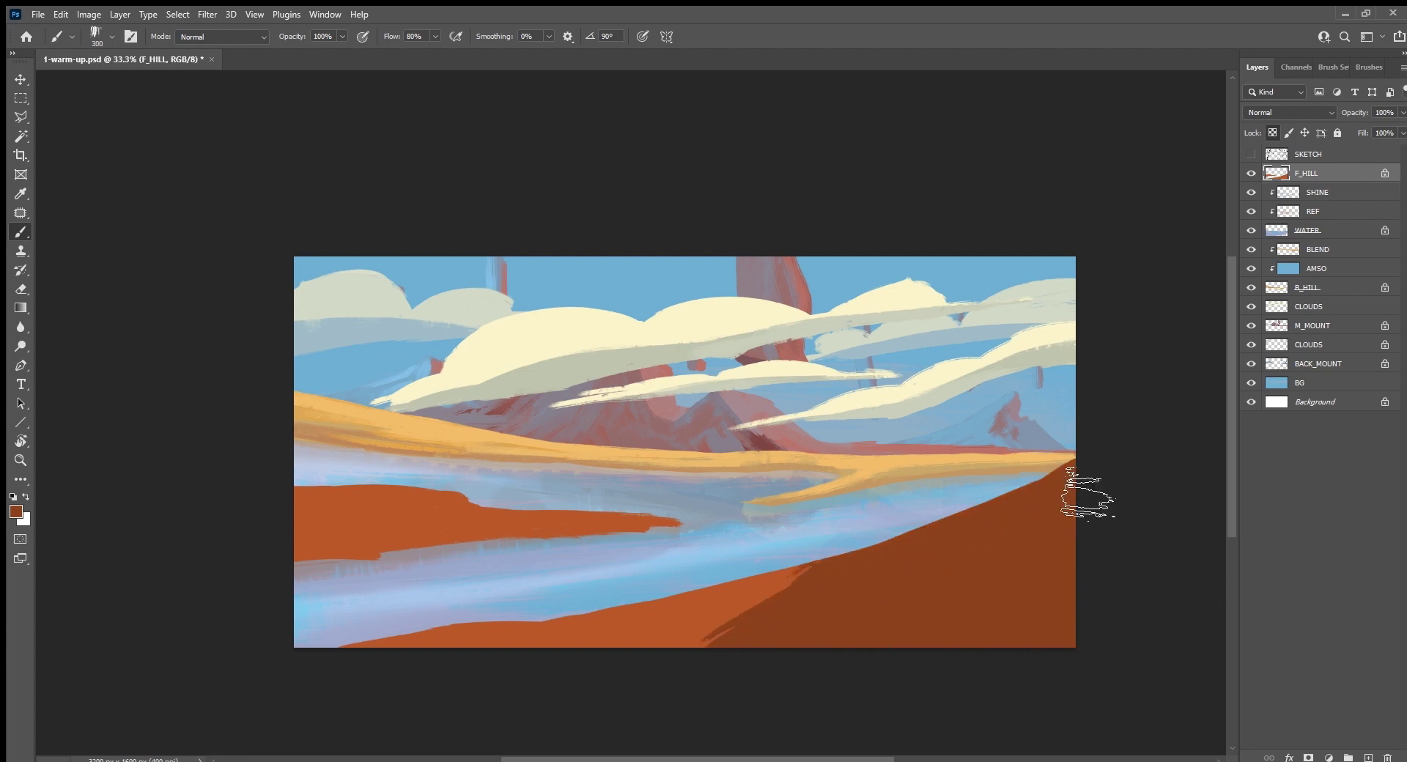
{"action": "mouse_move", "coordinate": [1001, 544]}
{"action": "left_mouse_down"}
{"action": "mouse_move", "coordinate": [519, 682]}
{"action": "mouse_move", "coordinate": [383, 685]}
{"action": "left_mouse_up"}
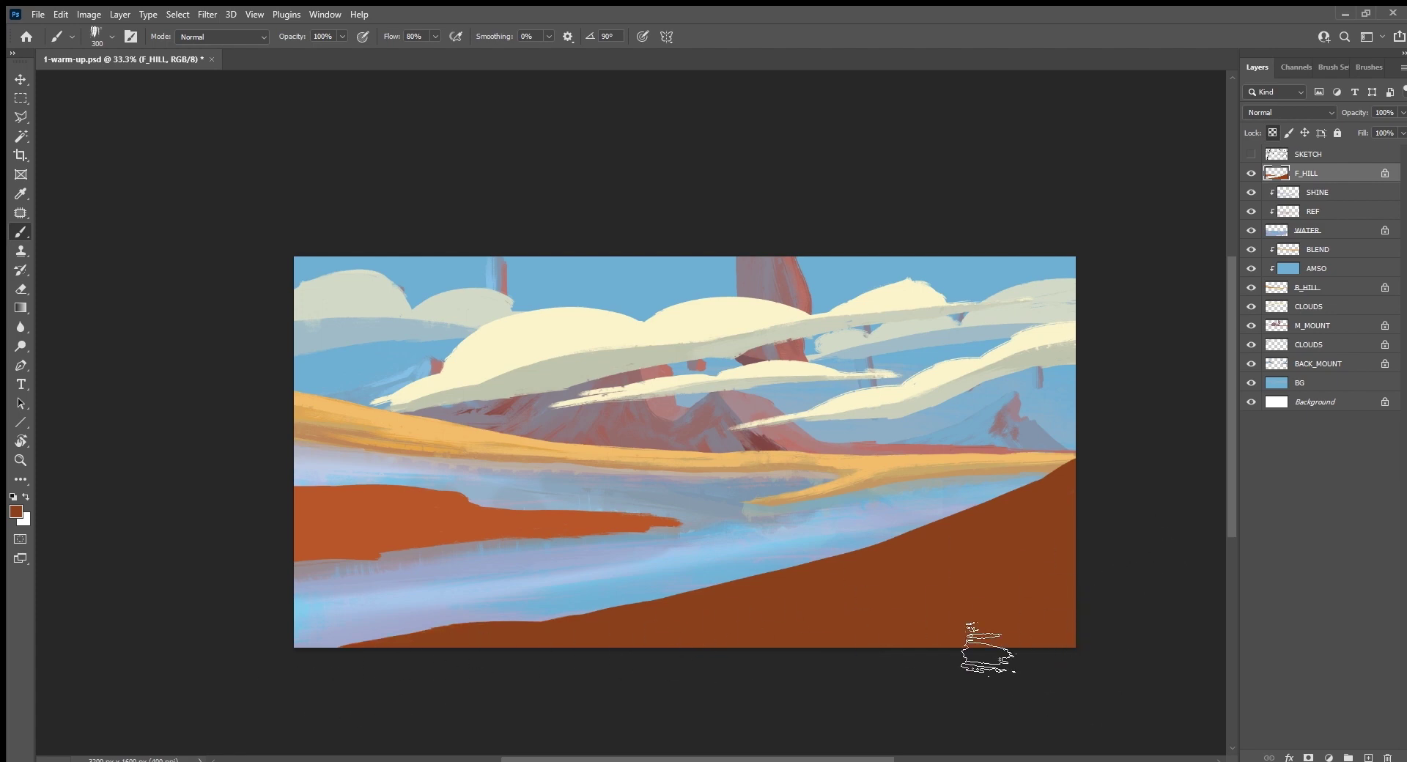
Step: Tilt the view, use a smaller brush, and paint light-orange highlights on the left rust bank
{"action": "key", "text": "r"}
{"action": "left_click_drag", "start_coordinate": [716, 622], "coordinate": [860, 591]}
{"action": "key", "text": "bracketleft"}
{"action": "key", "text": "bracketleft"}
{"action": "key", "text": "bracketleft"}
{"action": "key", "text": "bracketleft"}
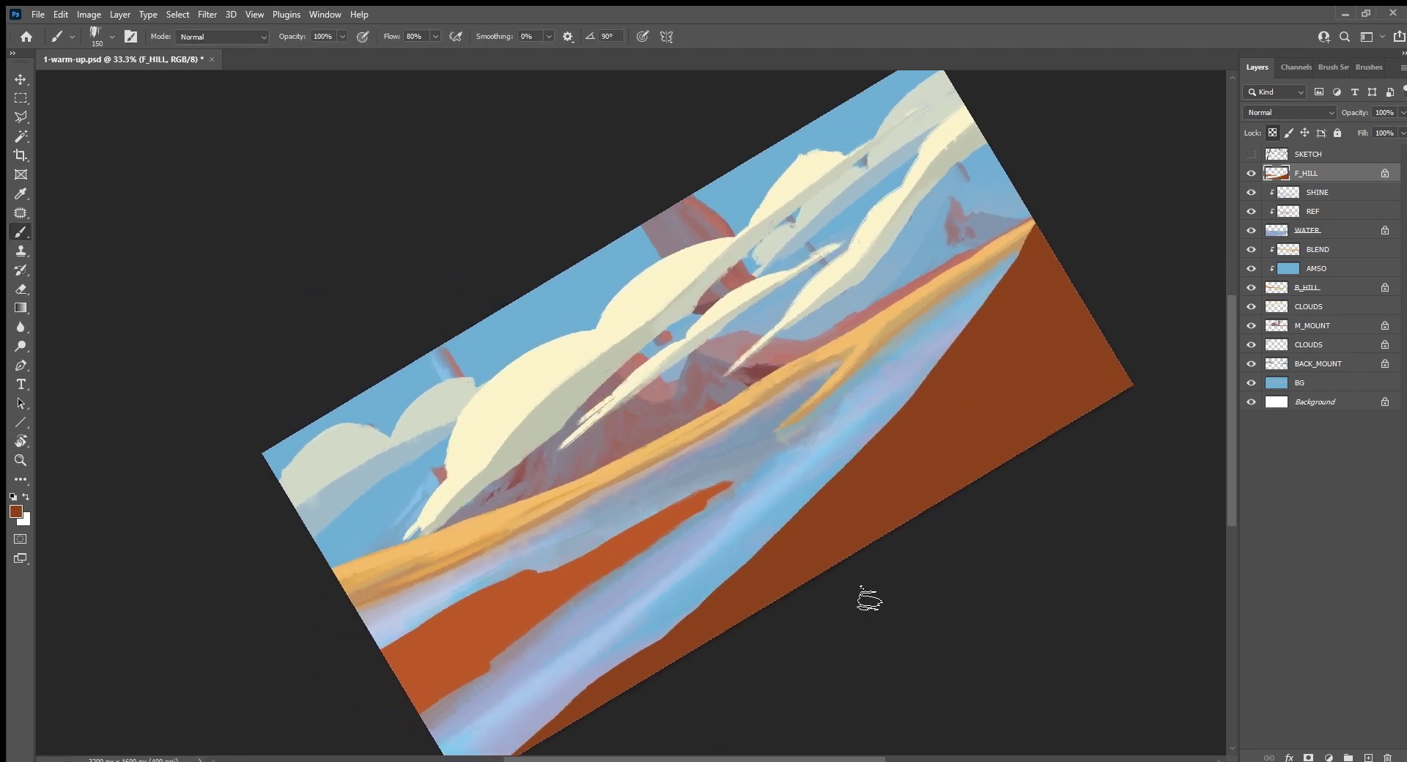
{"action": "key", "text": "bracketleft"}
{"action": "key", "text": "bracketleft"}
{"action": "key", "text": "bracketleft"}
{"action": "left_click", "coordinate": [491, 521], "text": "alt"}
{"action": "mouse_move", "coordinate": [424, 631]}
{"action": "left_mouse_down"}
{"action": "mouse_move", "coordinate": [532, 571]}
{"action": "mouse_move", "coordinate": [481, 599]}
{"action": "left_mouse_up"}
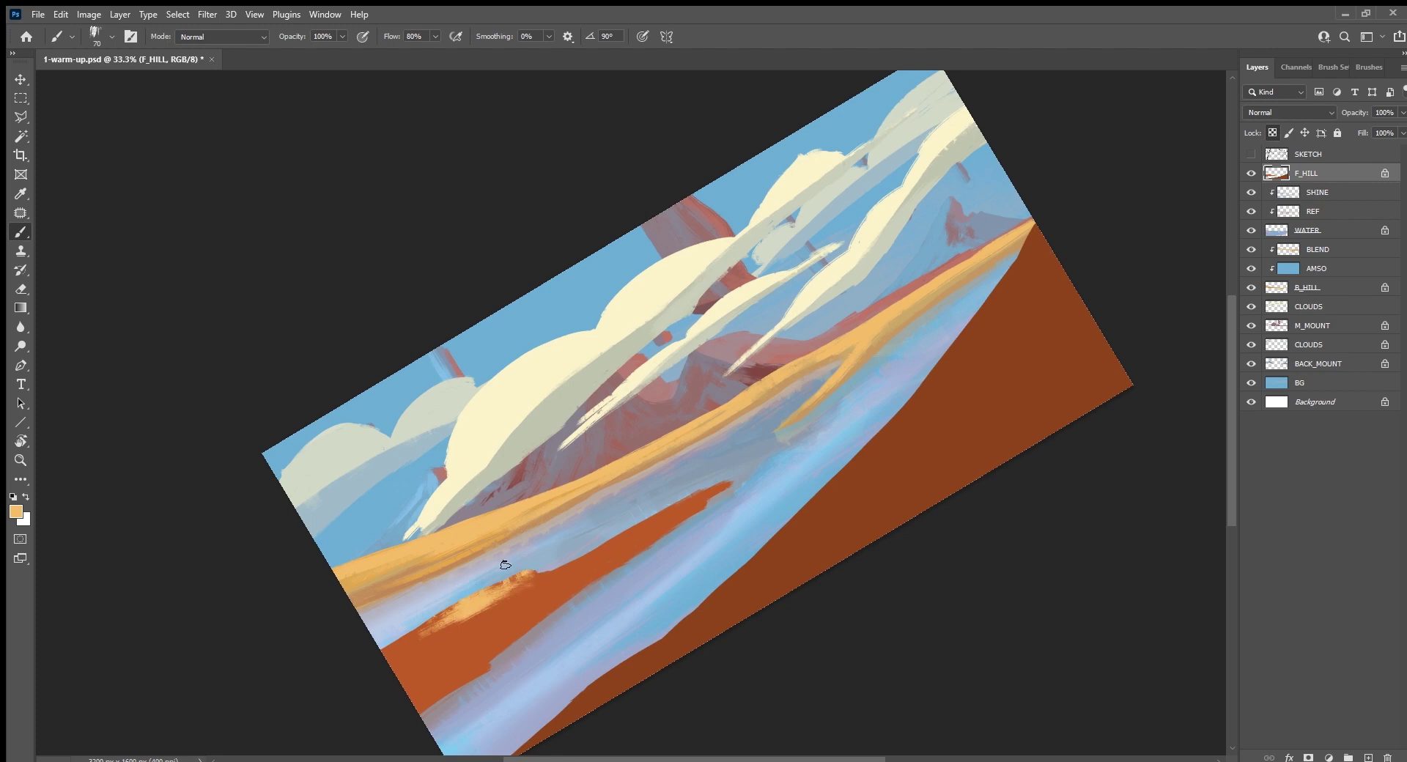
{"action": "left_click", "coordinate": [434, 632], "text": "alt"}
{"action": "left_click_drag", "start_coordinate": [396, 649], "coordinate": [519, 590]}
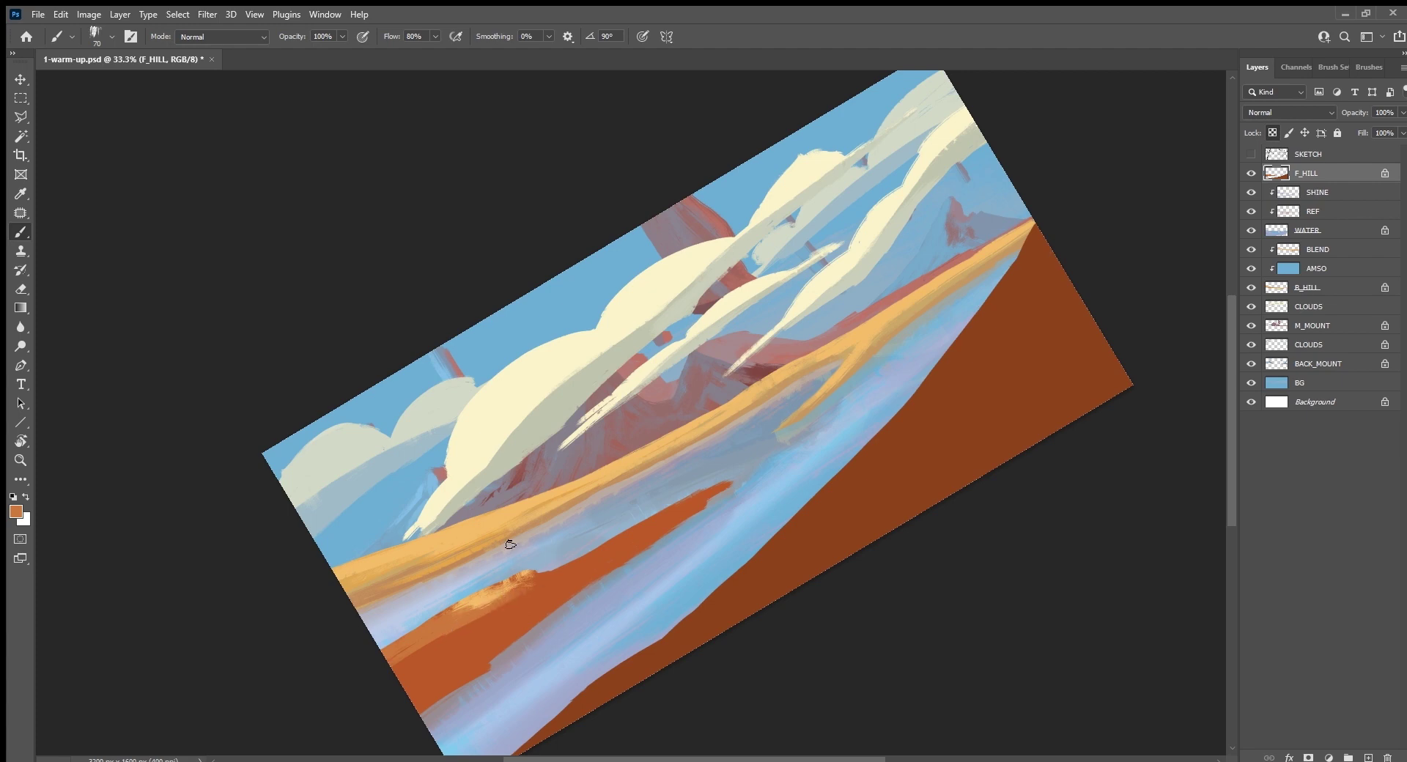
{"action": "left_click", "coordinate": [479, 605], "text": "alt"}
{"action": "mouse_move", "coordinate": [450, 614]}
{"action": "left_mouse_down"}
{"action": "mouse_move", "coordinate": [542, 571]}
{"action": "mouse_move", "coordinate": [505, 593]}
{"action": "left_mouse_up"}
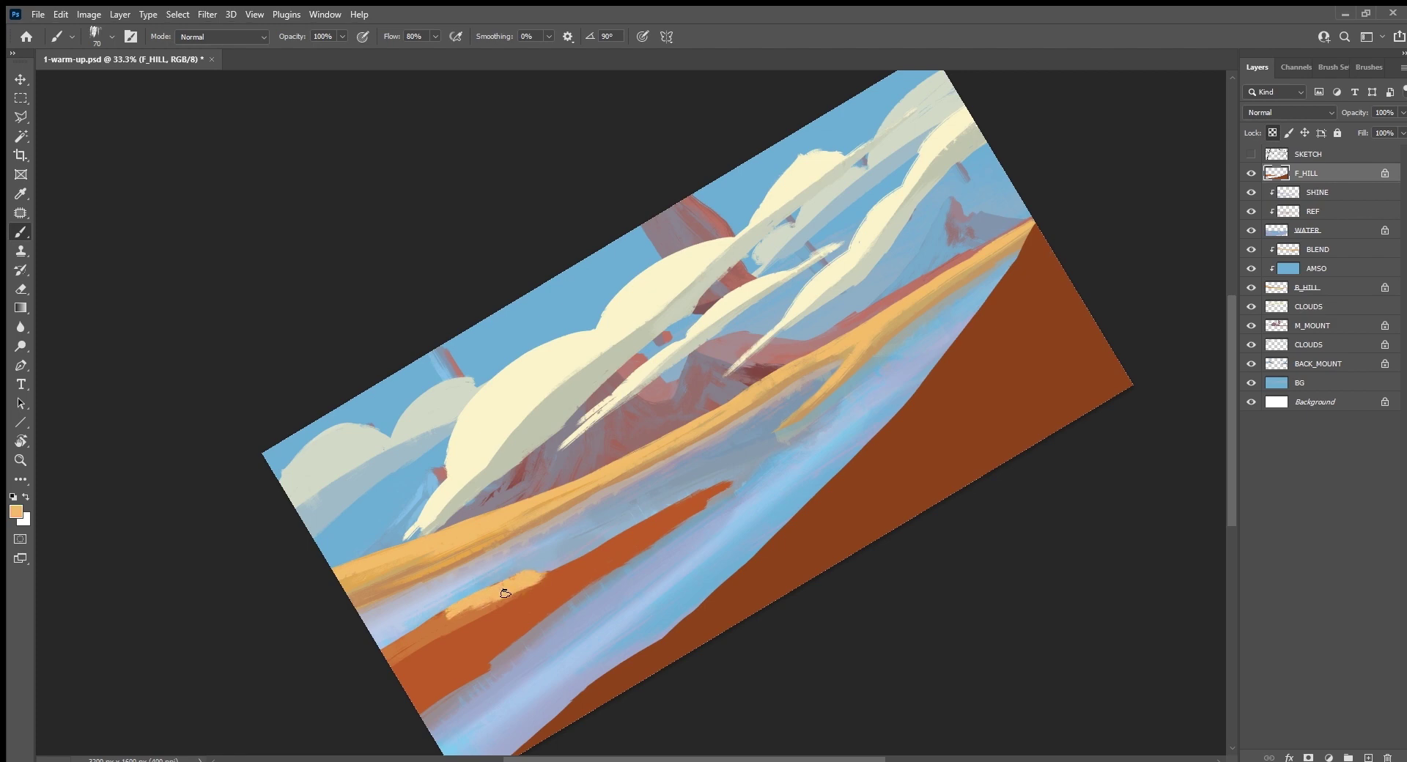
Step: Cover light streaks near the bank bottom with rust and widen the rust band along the river
{"action": "left_click", "coordinate": [477, 654], "text": "alt"}
{"action": "key", "text": "i"}
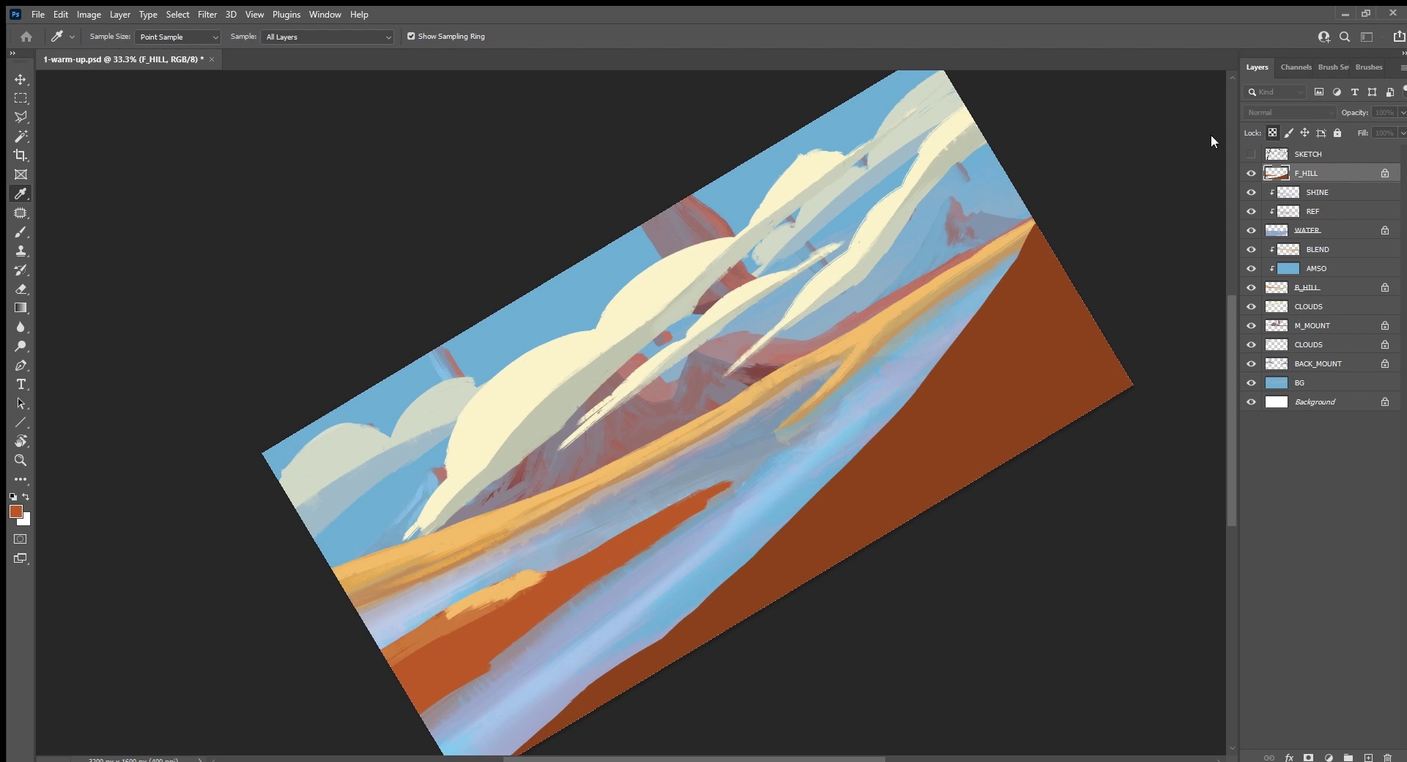
{"action": "key", "text": "b"}
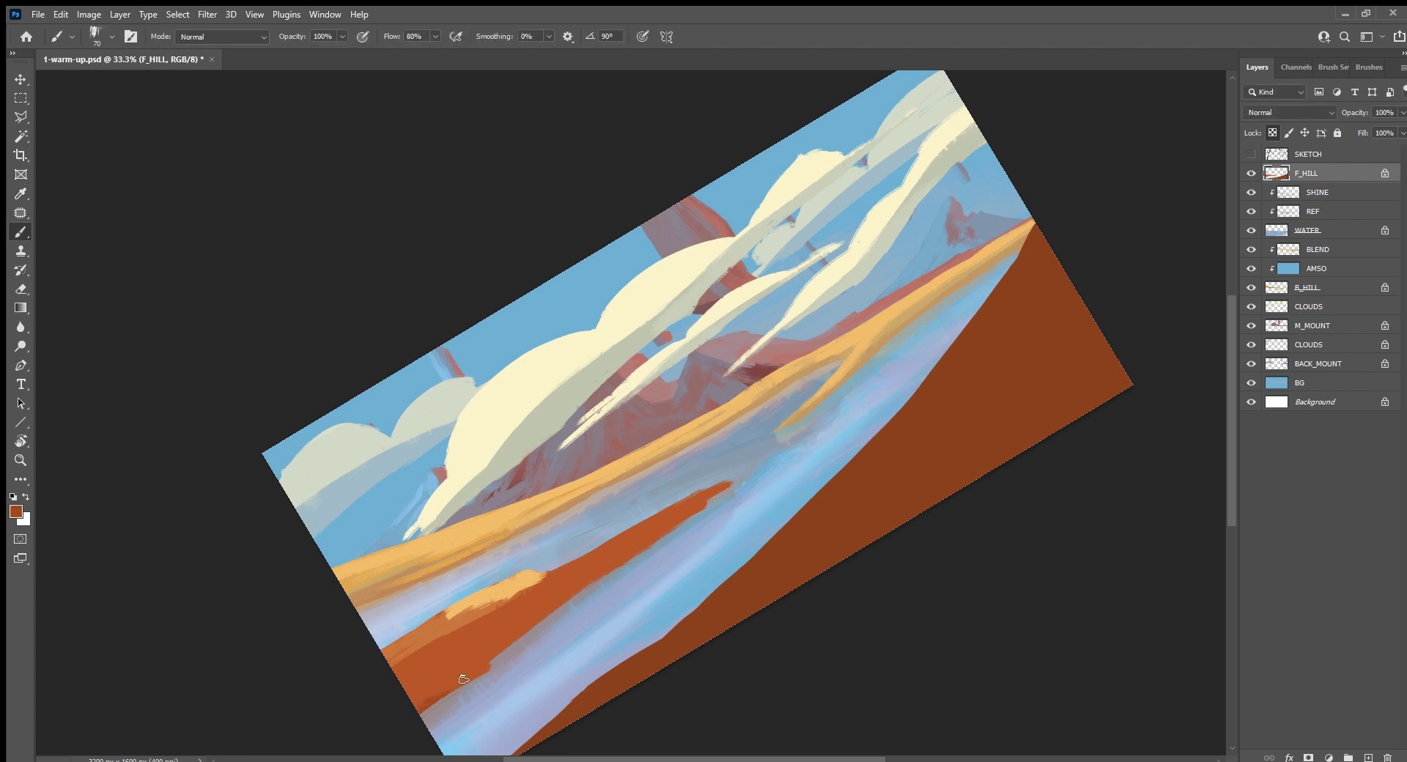
{"action": "left_click_drag", "start_coordinate": [463, 679], "coordinate": [491, 655]}
{"action": "left_click_drag", "start_coordinate": [597, 584], "coordinate": [700, 518]}
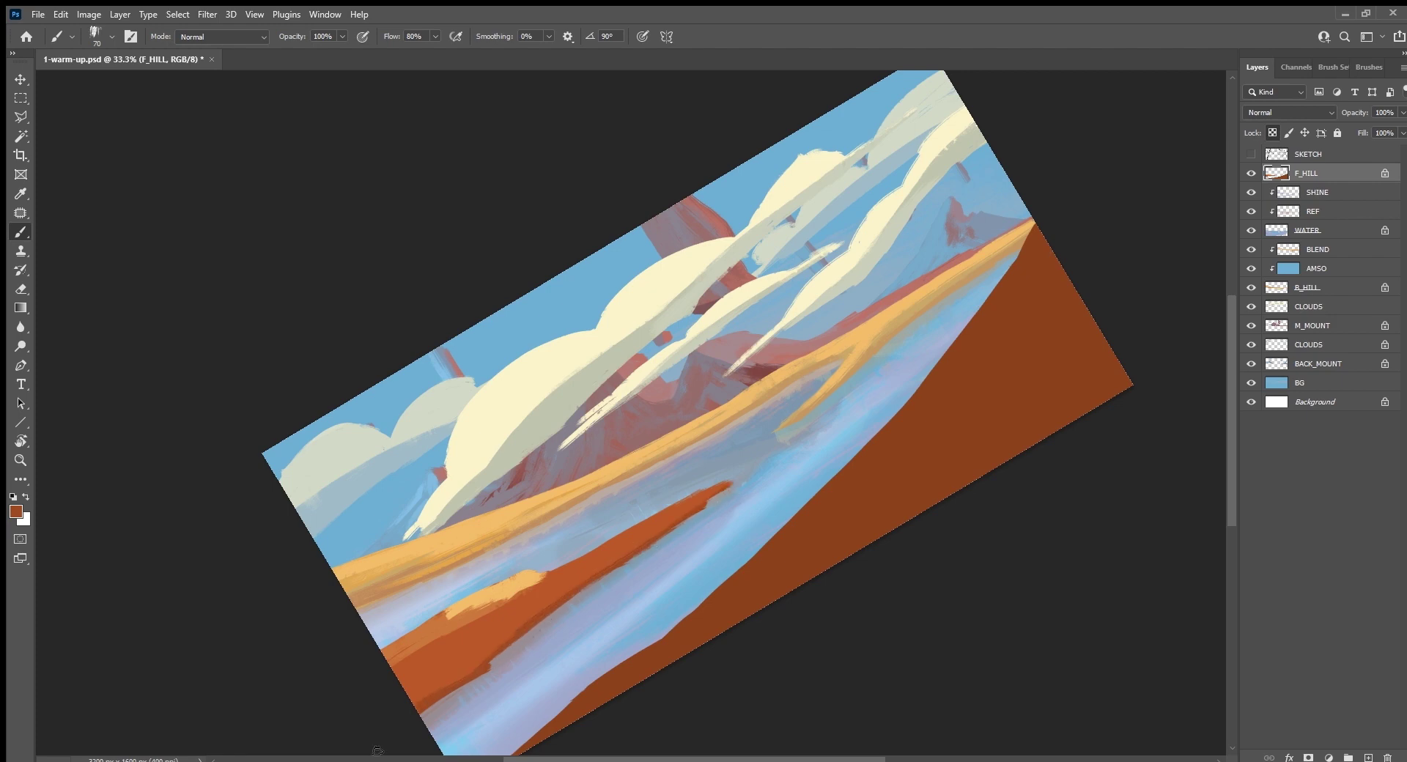
Step: Paint grey-lavender bluish strokes along the rust band's lower edge, then smooth its edges with rust
{"action": "left_click", "coordinate": [470, 692], "text": "alt"}
{"action": "left_click_drag", "start_coordinate": [550, 611], "coordinate": [423, 711]}
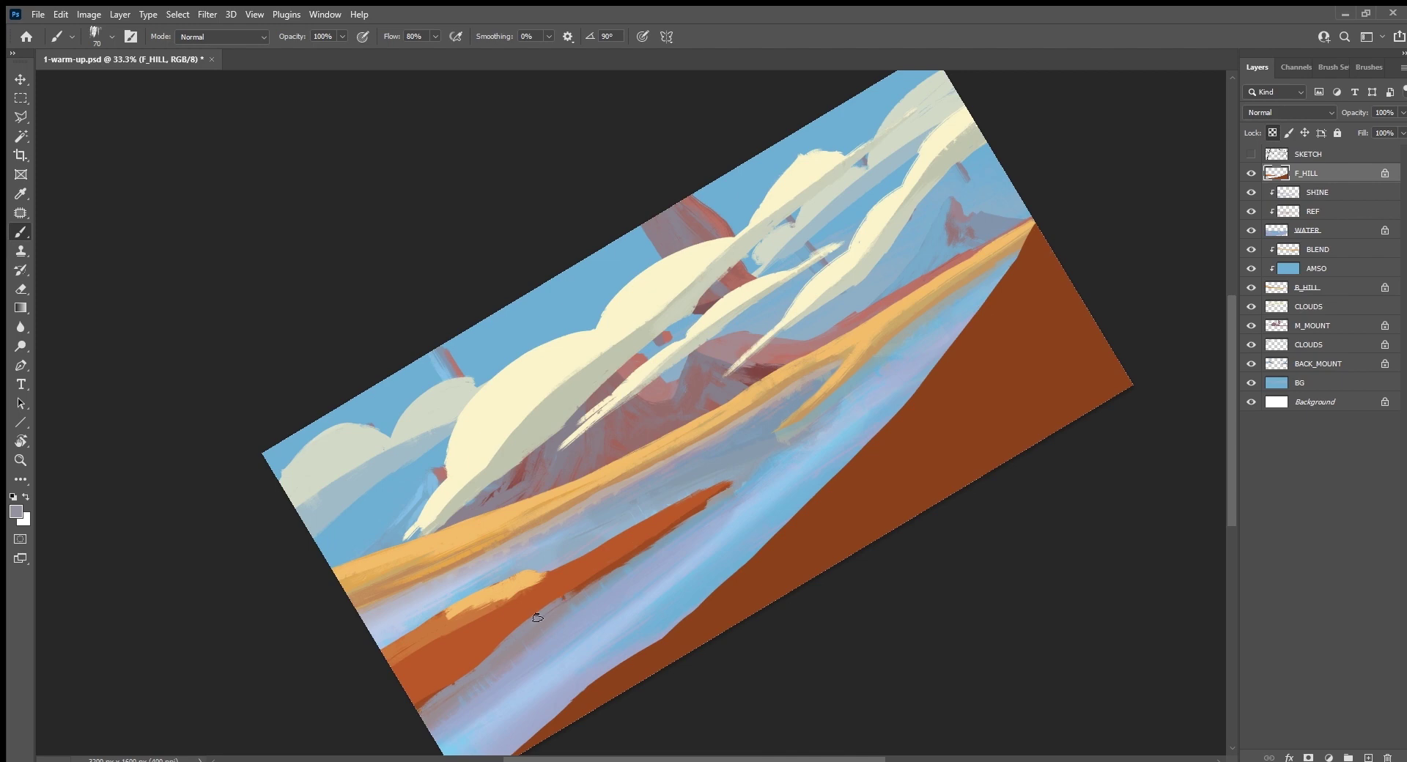
{"action": "left_click_drag", "start_coordinate": [537, 617], "coordinate": [624, 566]}
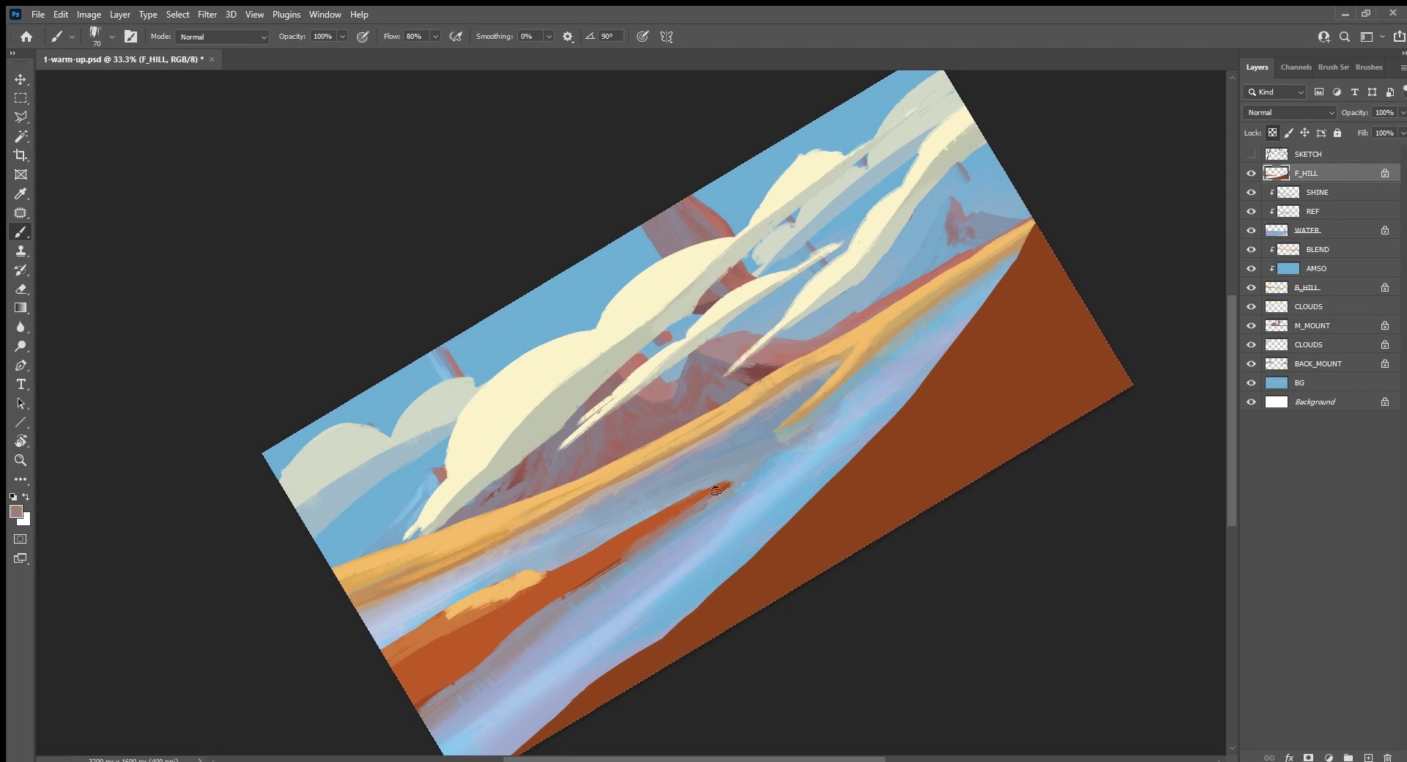
{"action": "mouse_move", "coordinate": [685, 521]}
{"action": "left_mouse_down"}
{"action": "mouse_move", "coordinate": [455, 693]}
{"action": "mouse_move", "coordinate": [462, 681]}
{"action": "left_mouse_up"}
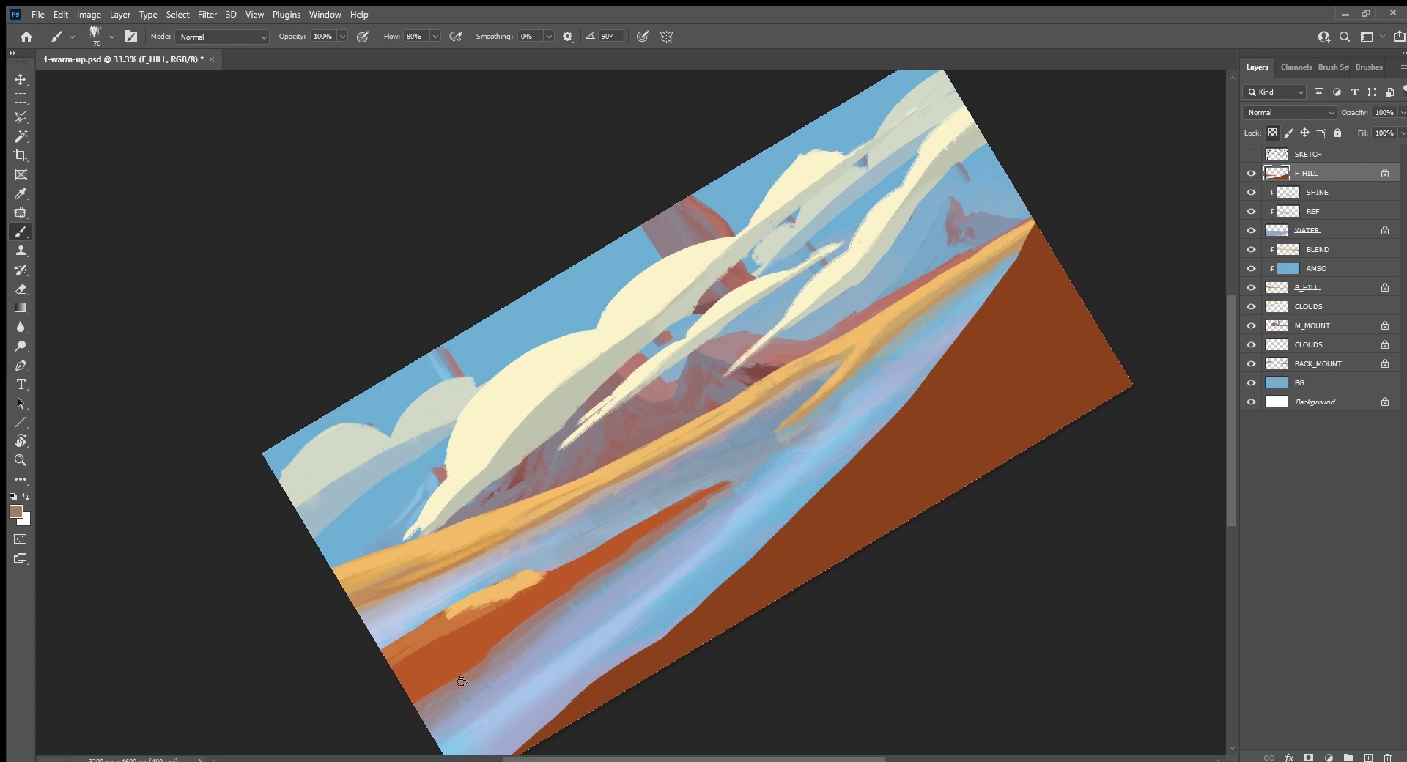
{"action": "left_click", "coordinate": [506, 632], "text": "alt"}
{"action": "left_click_drag", "start_coordinate": [670, 504], "coordinate": [711, 492]}
{"action": "left_click_drag", "start_coordinate": [620, 546], "coordinate": [688, 504]}
Step: Tilt the view further and paint light-orange and rust strokes along the band's left edge
{"action": "key", "text": "r"}
{"action": "left_click_drag", "start_coordinate": [612, 675], "coordinate": [785, 637]}
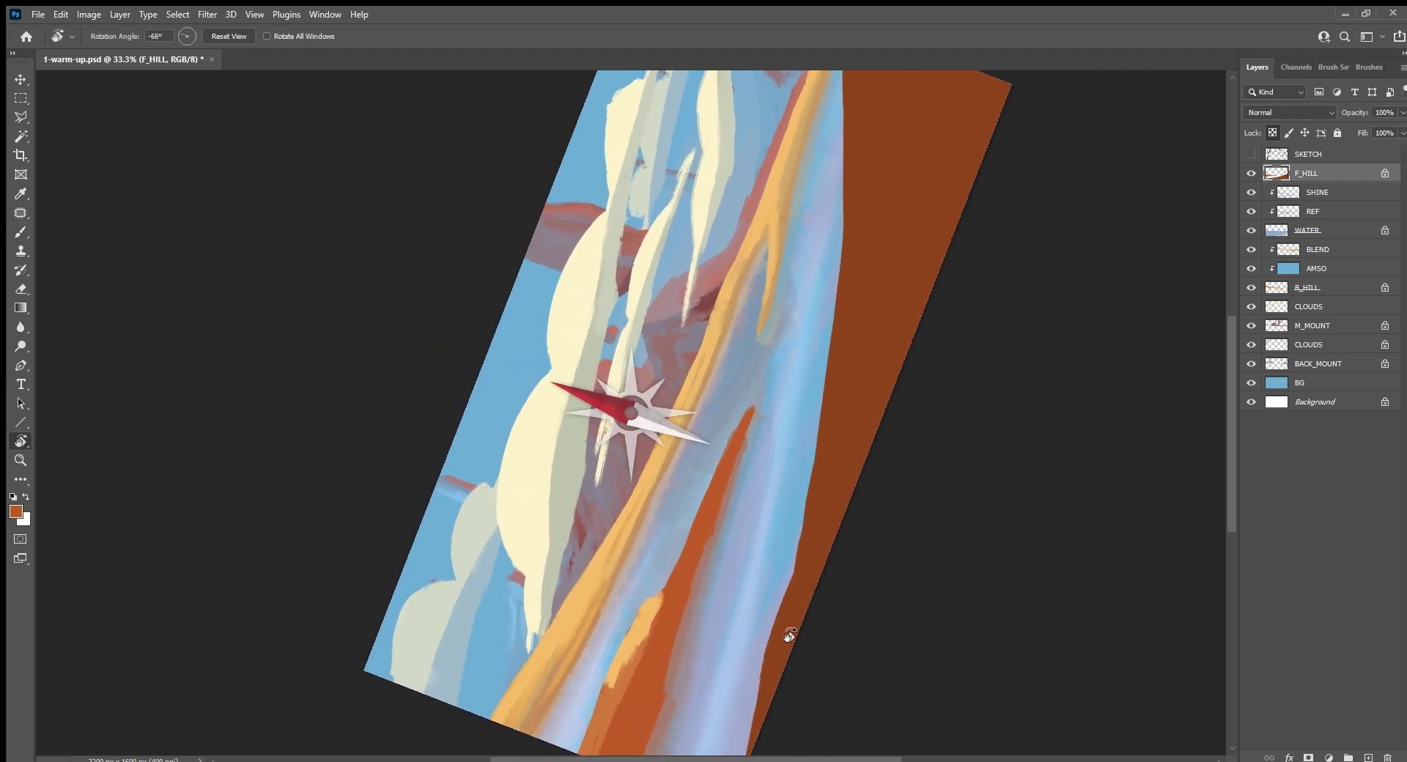
{"action": "left_click", "coordinate": [641, 630], "text": "alt"}
{"action": "mouse_move", "coordinate": [665, 588]}
{"action": "left_mouse_down"}
{"action": "mouse_move", "coordinate": [727, 459]}
{"action": "mouse_move", "coordinate": [682, 571]}
{"action": "left_mouse_up"}
{"action": "left_click", "coordinate": [717, 480], "text": "alt"}
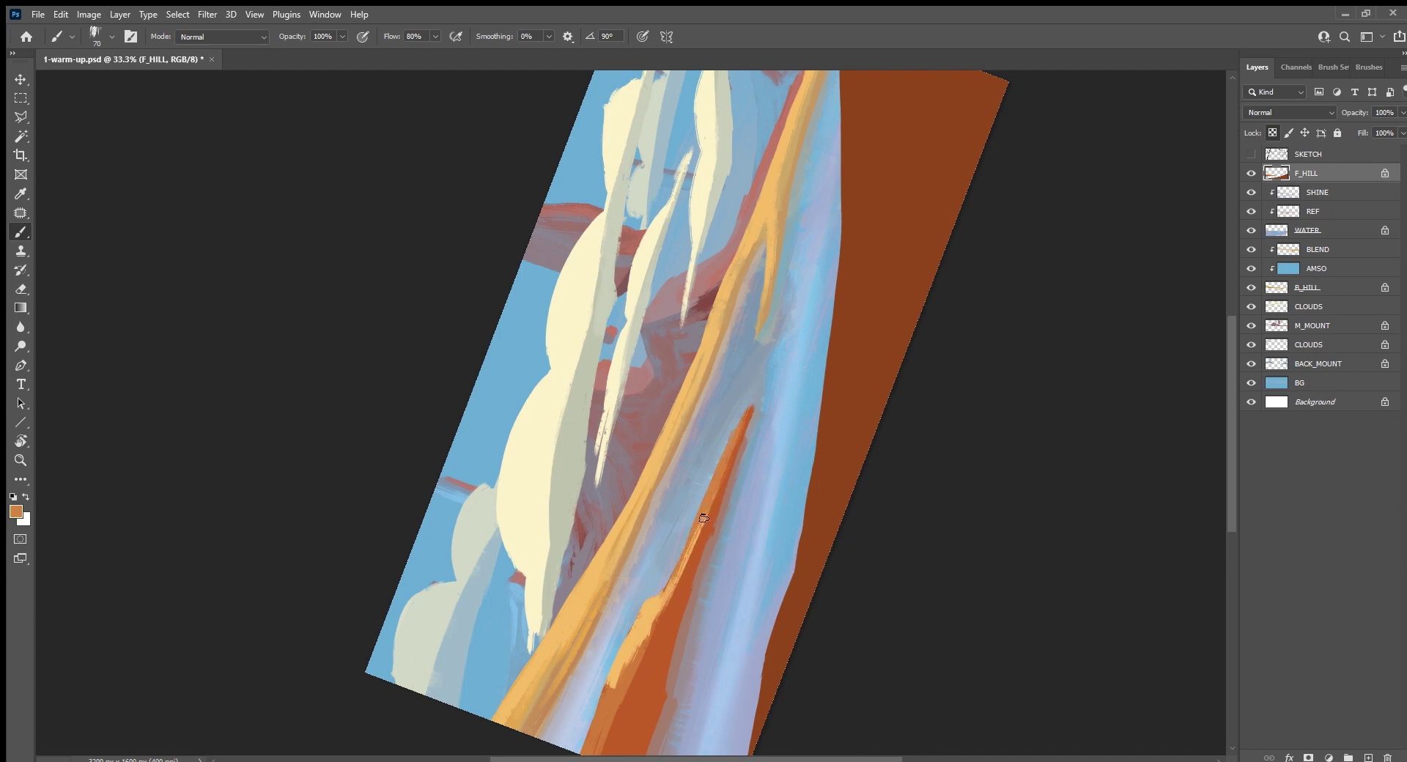
{"action": "left_click_drag", "start_coordinate": [704, 519], "coordinate": [662, 608]}
{"action": "left_click_drag", "start_coordinate": [718, 484], "coordinate": [678, 605]}
{"action": "left_click_drag", "start_coordinate": [700, 546], "coordinate": [663, 663]}
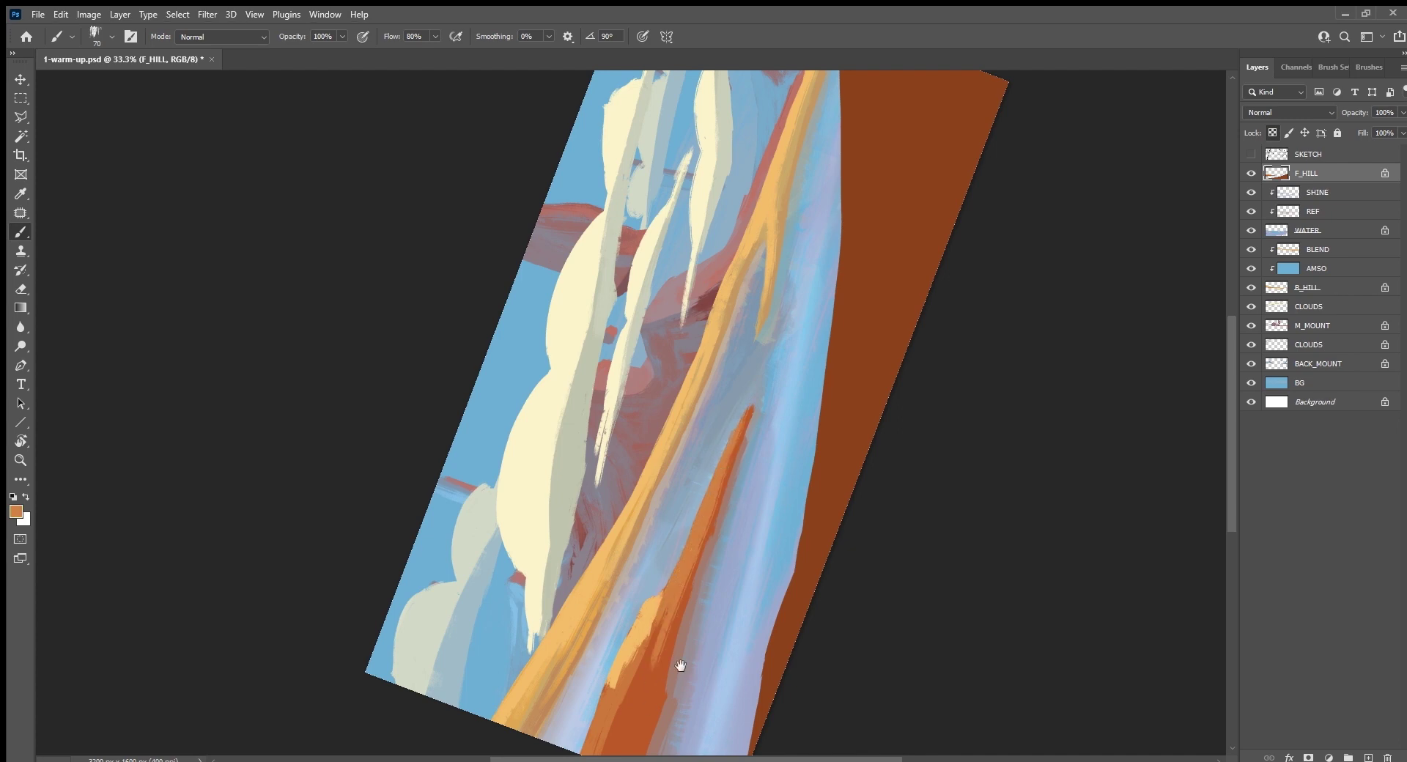
{"action": "scroll", "coordinate": [614, 598], "scroll_direction": "down", "scroll_amount": 3}
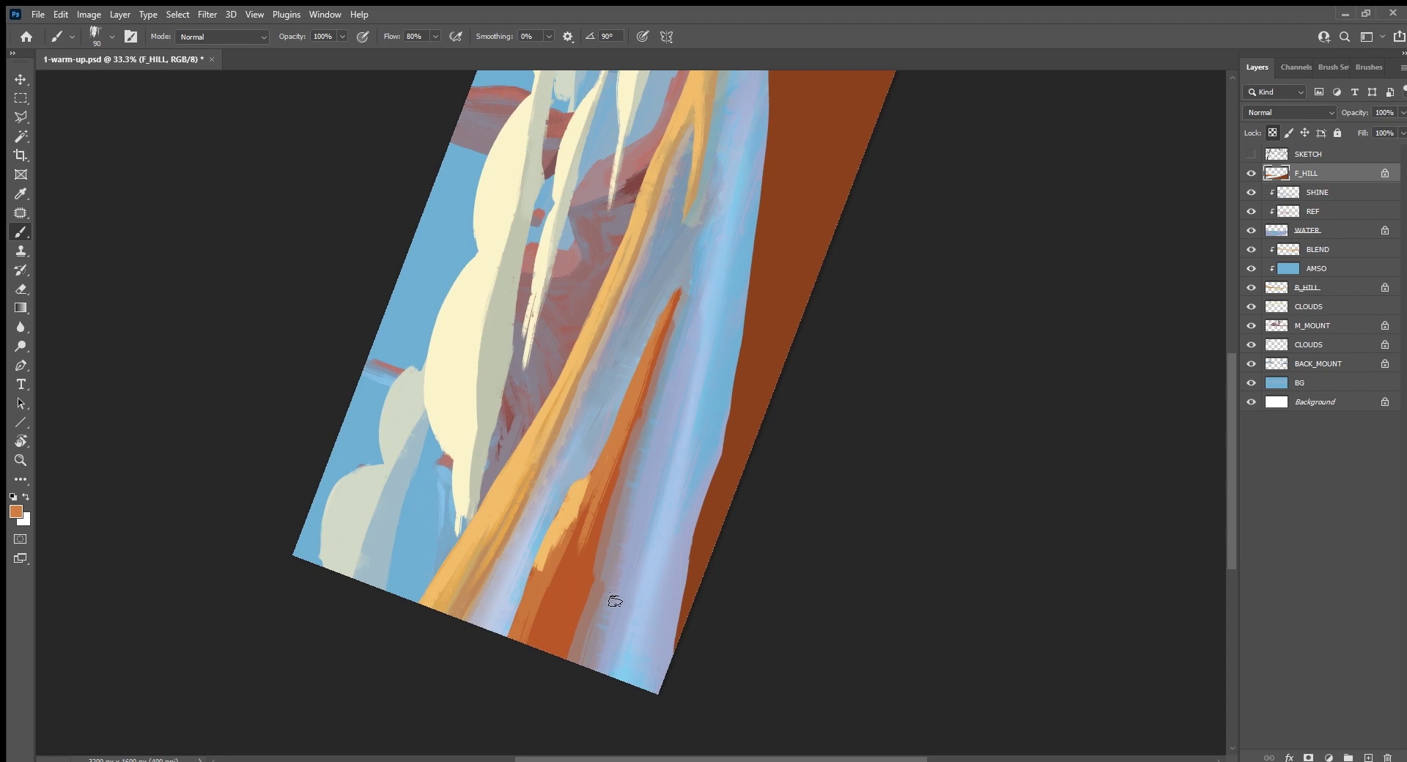
Step: Add alternating darker rust and lighter orange strokes running up the orange band
{"action": "mouse_move", "coordinate": [555, 546]}
{"action": "left_mouse_down"}
{"action": "mouse_move", "coordinate": [531, 586]}
{"action": "mouse_move", "coordinate": [537, 642]}
{"action": "left_mouse_up"}
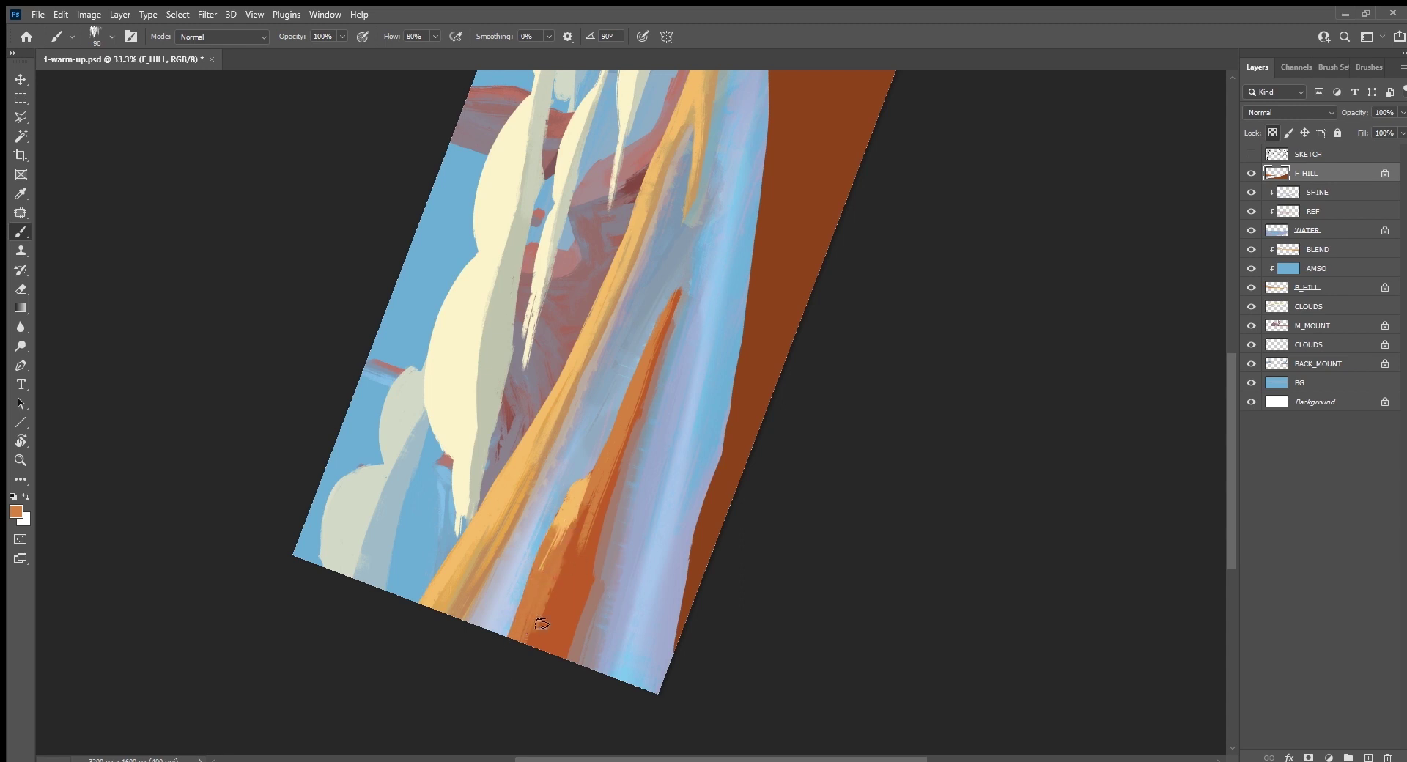
{"action": "left_click", "coordinate": [581, 579], "text": "alt"}
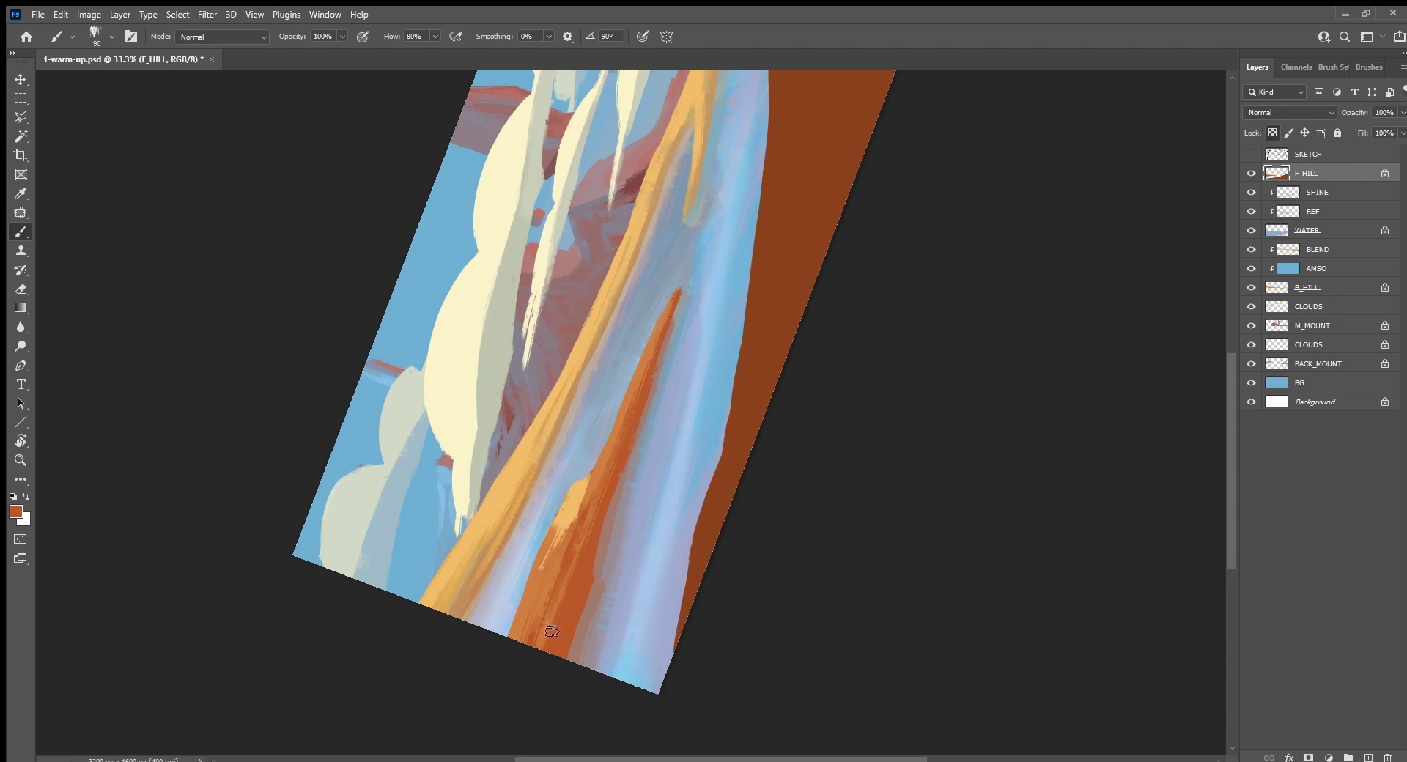
{"action": "left_click", "coordinate": [575, 539], "text": "alt"}
{"action": "mouse_move", "coordinate": [546, 568]}
{"action": "left_mouse_down"}
{"action": "mouse_move", "coordinate": [585, 494]}
{"action": "mouse_move", "coordinate": [546, 565]}
{"action": "left_mouse_up"}
{"action": "left_click", "coordinate": [598, 471], "text": "alt"}
{"action": "mouse_move", "coordinate": [587, 488]}
{"action": "left_mouse_down"}
{"action": "mouse_move", "coordinate": [542, 572]}
{"action": "mouse_move", "coordinate": [569, 530]}
{"action": "left_mouse_up"}
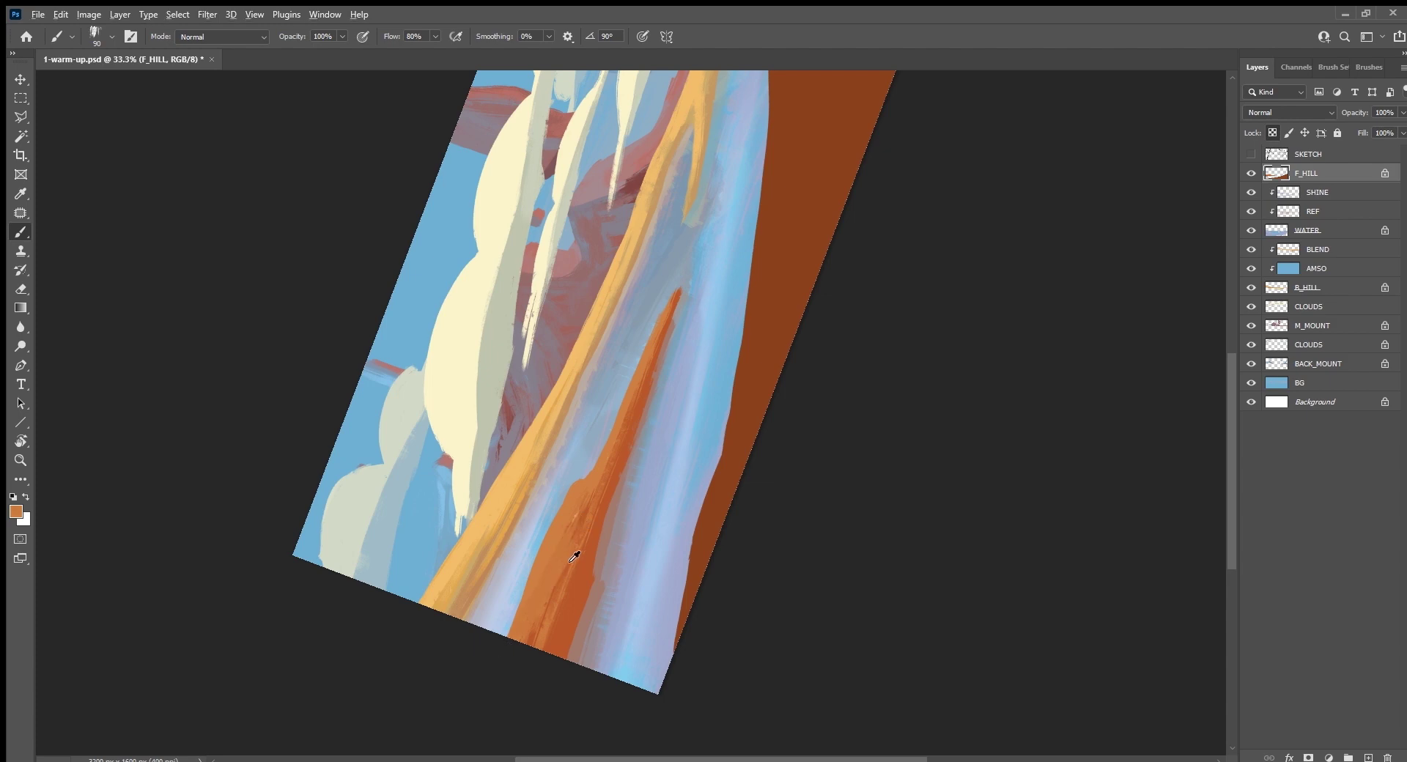
{"action": "left_click", "coordinate": [574, 555], "text": "alt"}
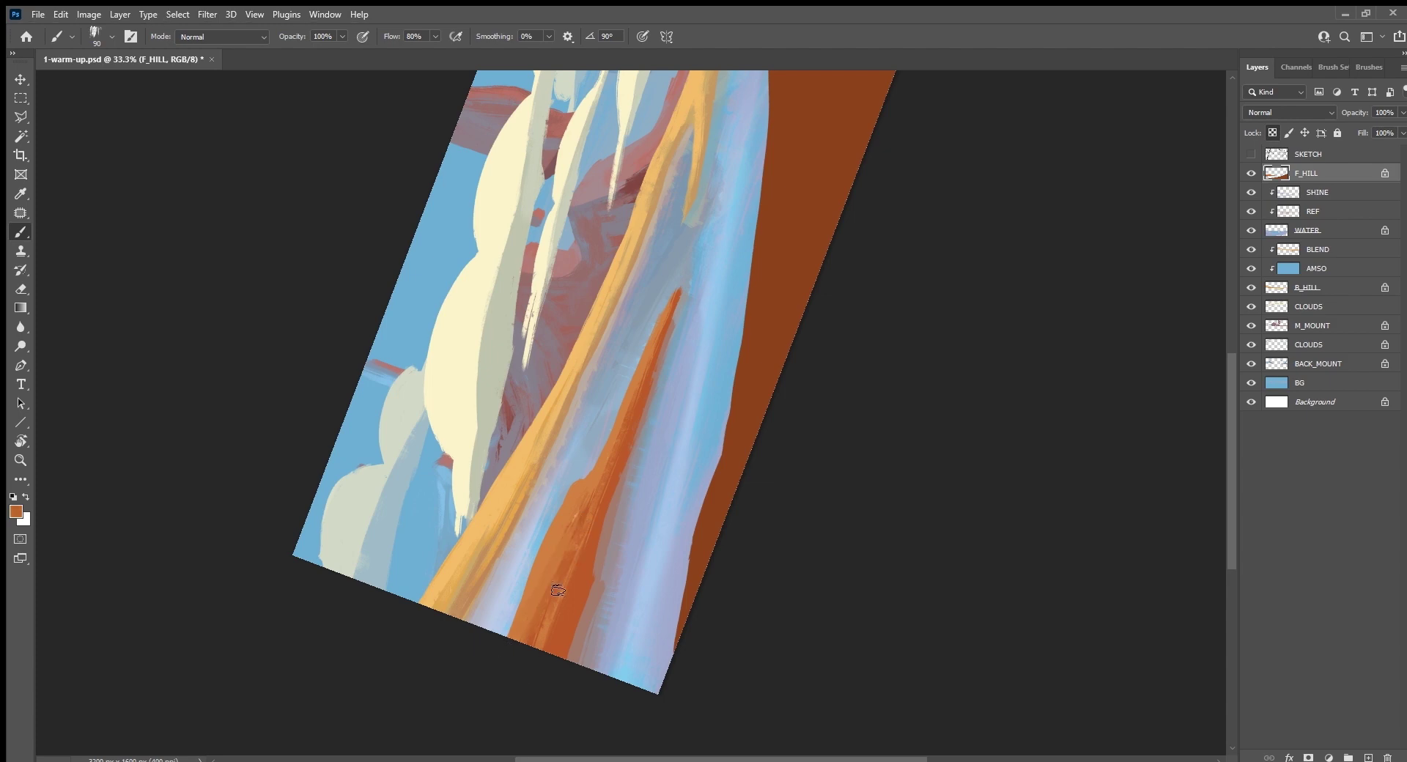
{"action": "left_click", "coordinate": [606, 467], "text": "alt"}
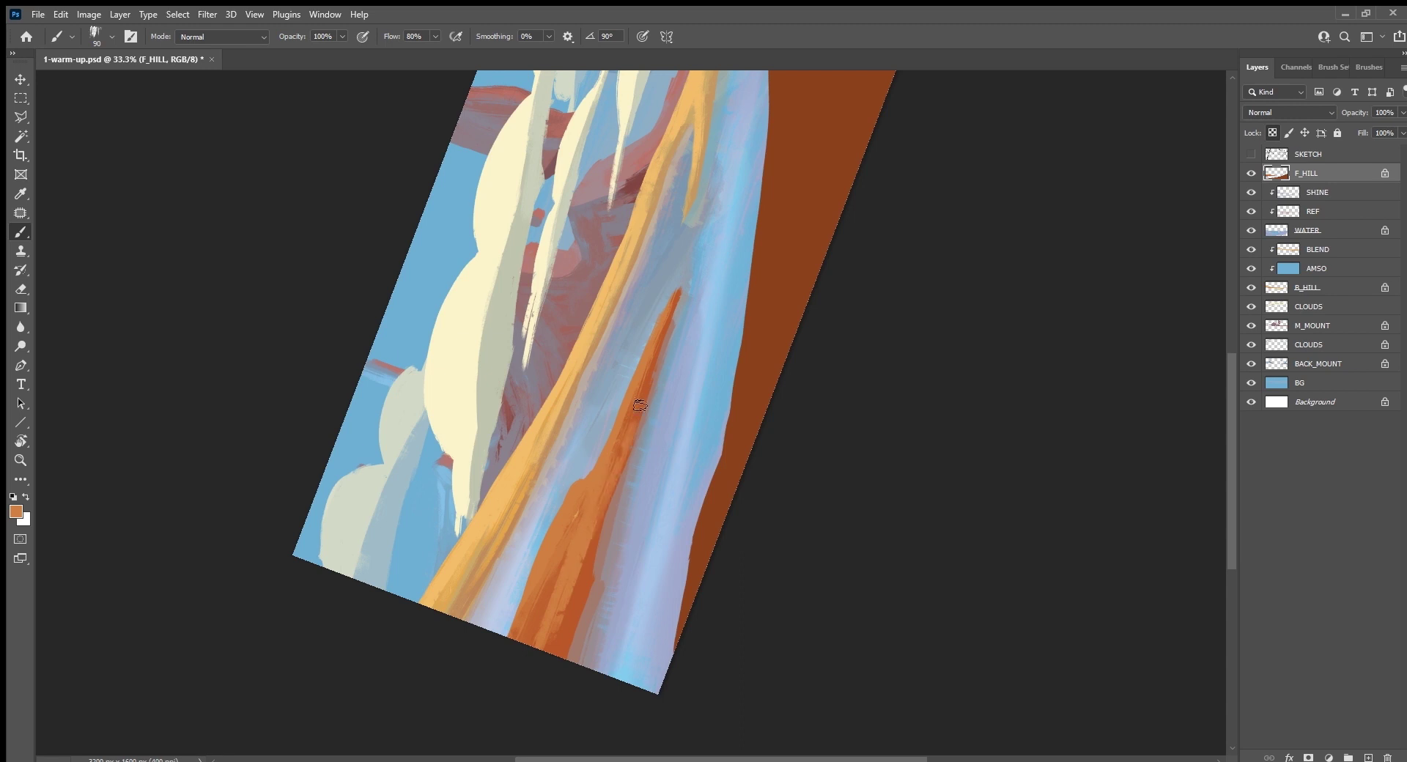
{"action": "left_click_drag", "start_coordinate": [640, 405], "coordinate": [674, 297]}
{"action": "left_click", "coordinate": [579, 603], "text": "alt"}
{"action": "left_click_drag", "start_coordinate": [584, 586], "coordinate": [673, 307]}
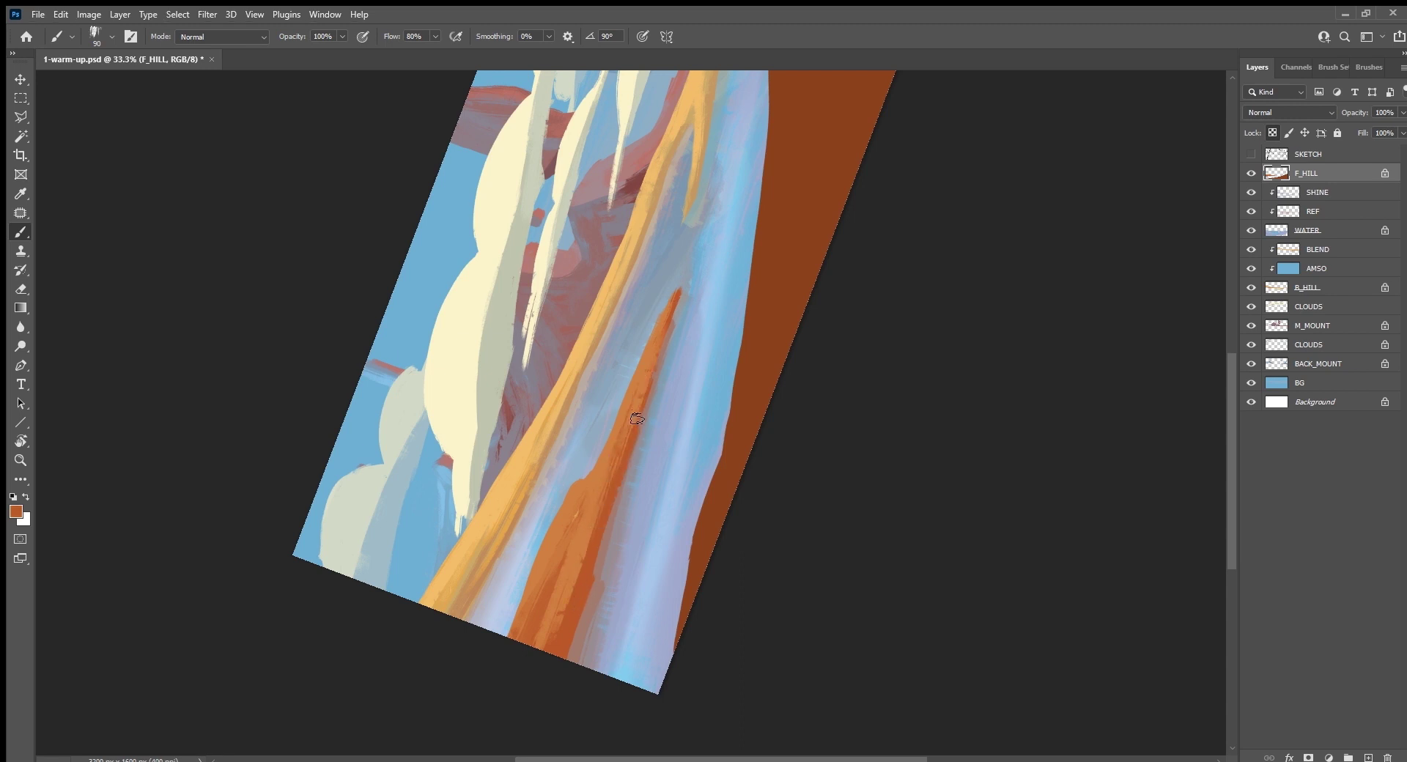
Step: Add a subtle mauve stroke up top, then lighter and darker red-orange strokes across the sandbank
{"action": "left_click", "coordinate": [602, 555], "text": "alt"}
{"action": "left_click_drag", "start_coordinate": [691, 293], "coordinate": [644, 440]}
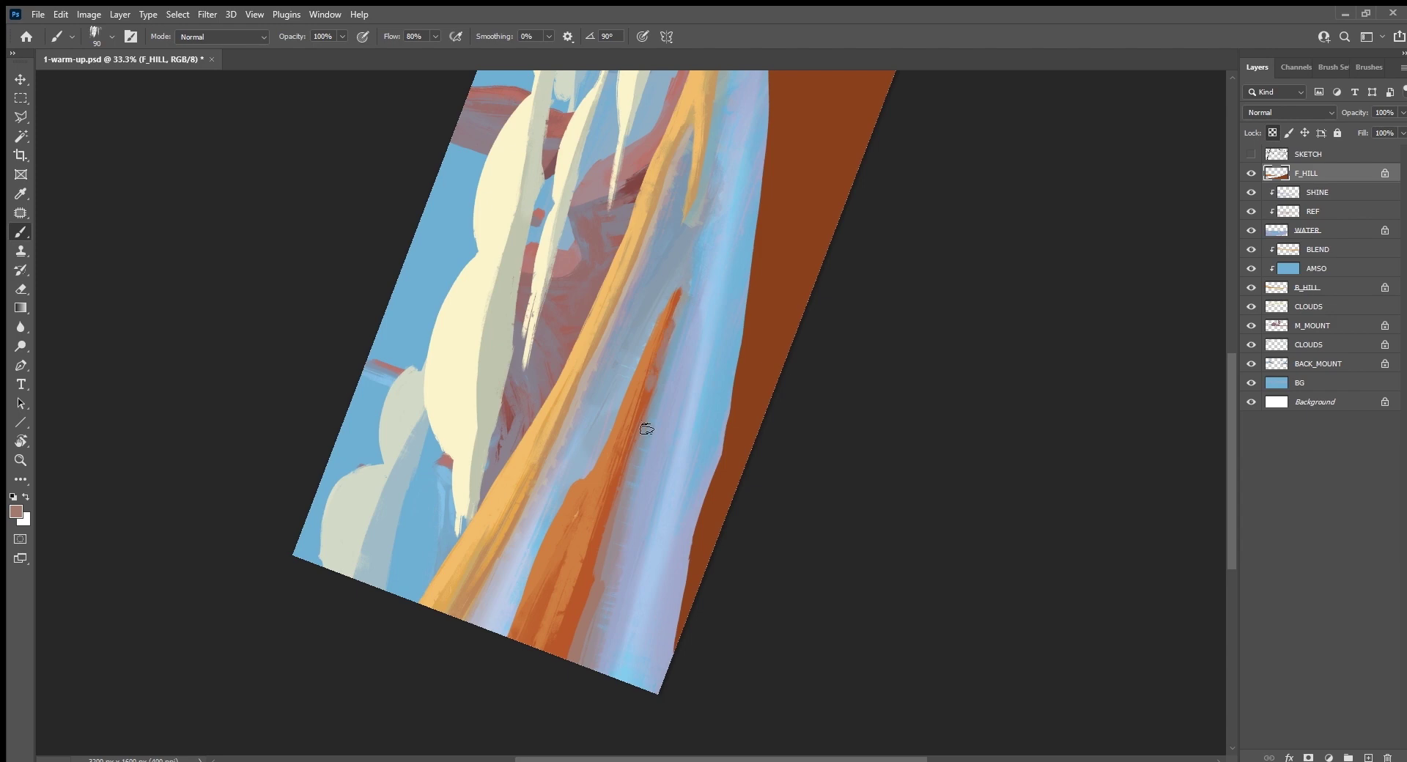
{"action": "left_click", "coordinate": [600, 532], "text": "alt"}
{"action": "left_click", "coordinate": [576, 580], "text": "alt"}
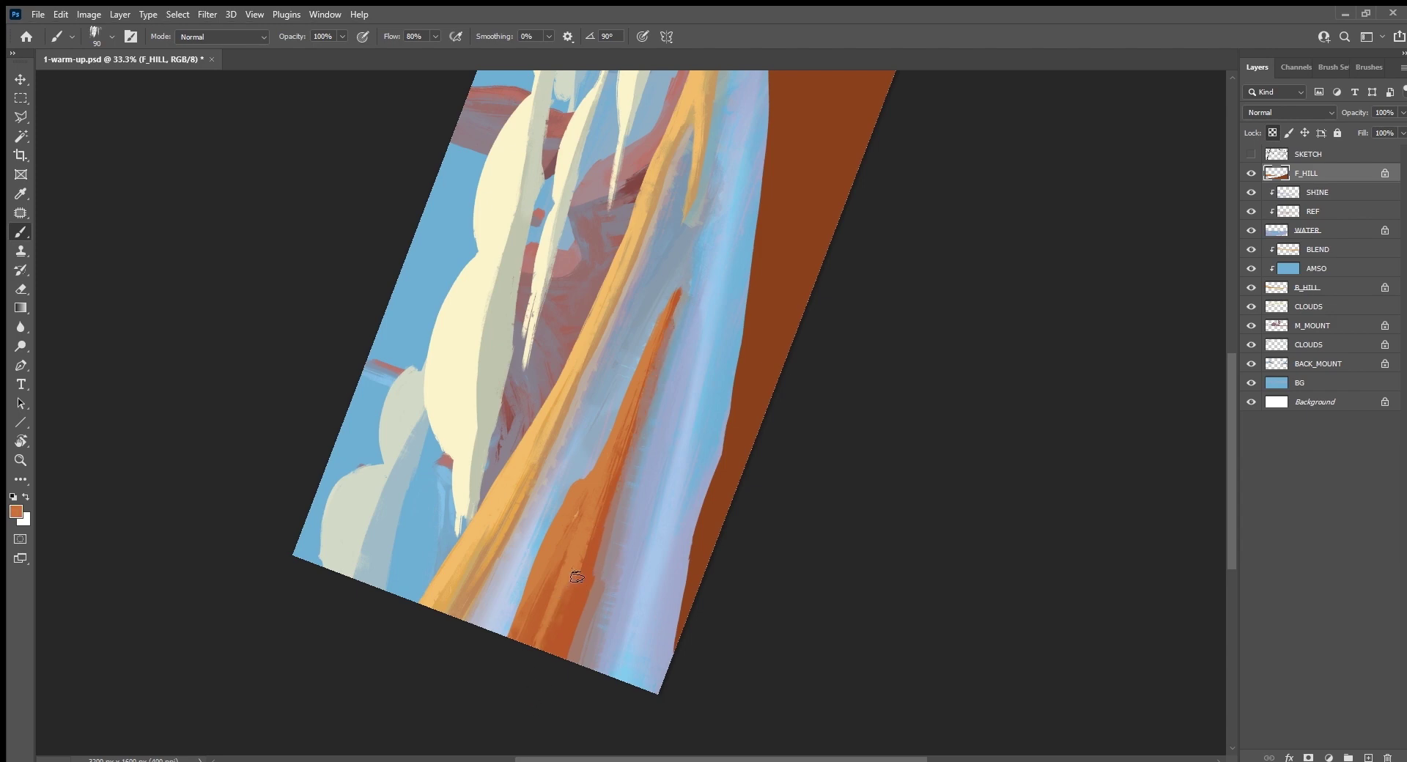
{"action": "left_click_drag", "start_coordinate": [522, 667], "coordinate": [553, 583]}
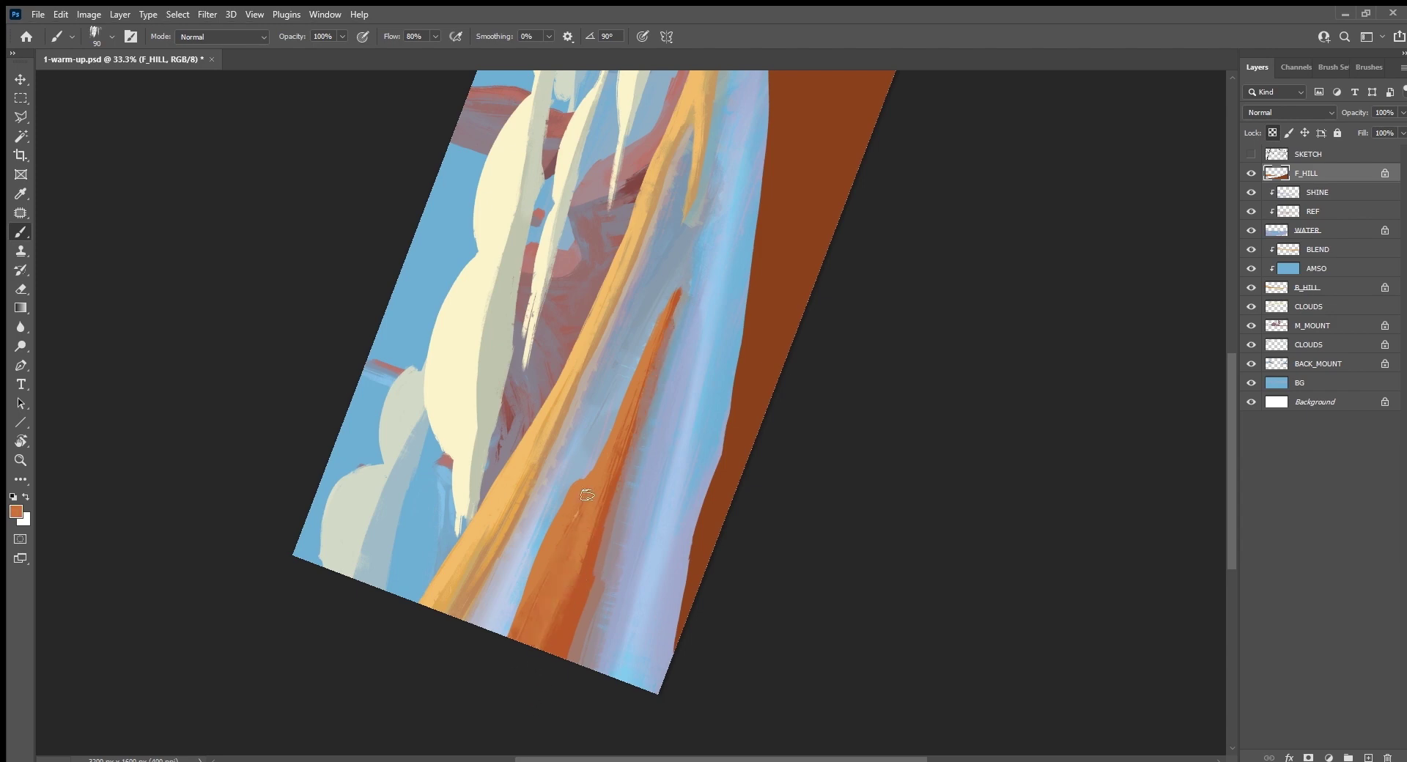
{"action": "left_click", "coordinate": [564, 625], "text": "alt"}
{"action": "left_click_drag", "start_coordinate": [524, 634], "coordinate": [576, 517]}
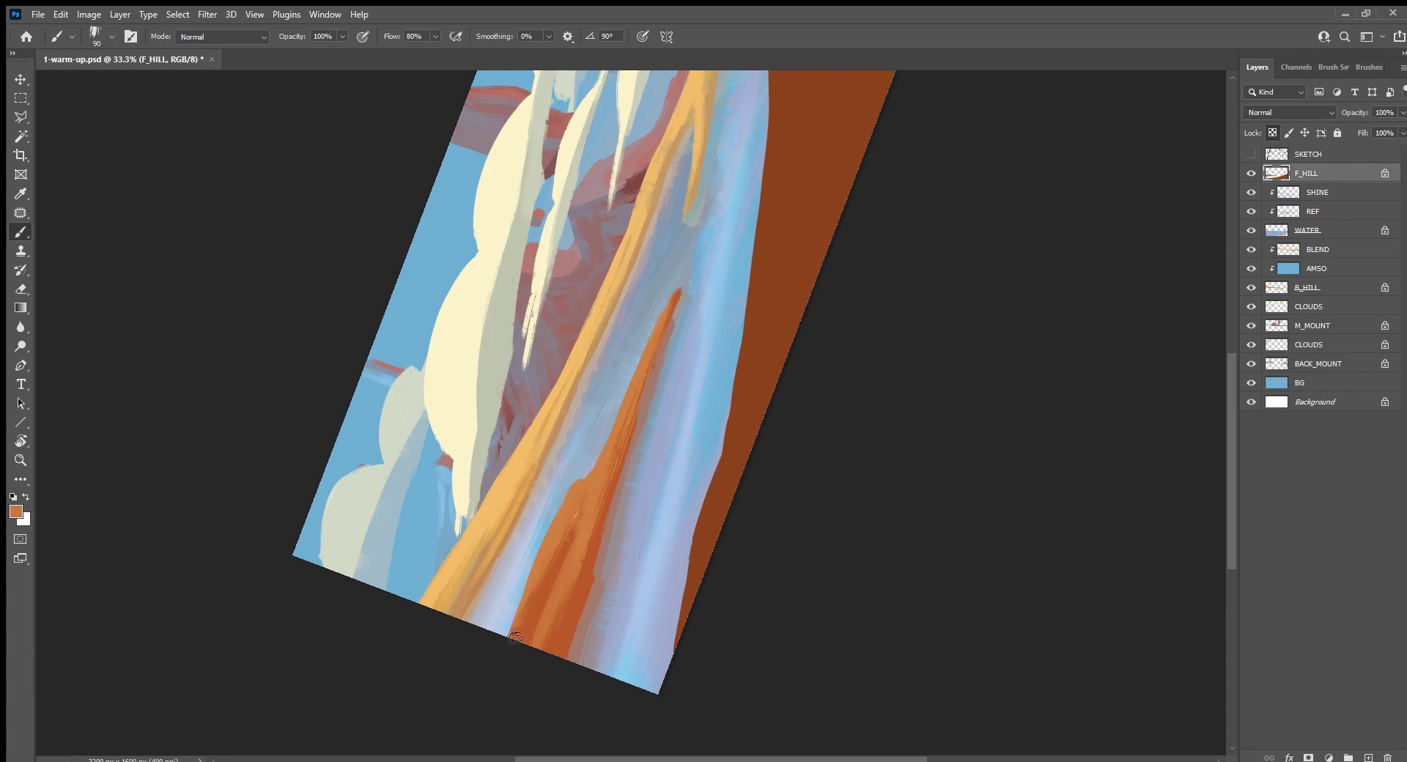
{"action": "left_click_drag", "start_coordinate": [516, 637], "coordinate": [573, 532]}
{"action": "left_click_drag", "start_coordinate": [512, 664], "coordinate": [544, 605]}
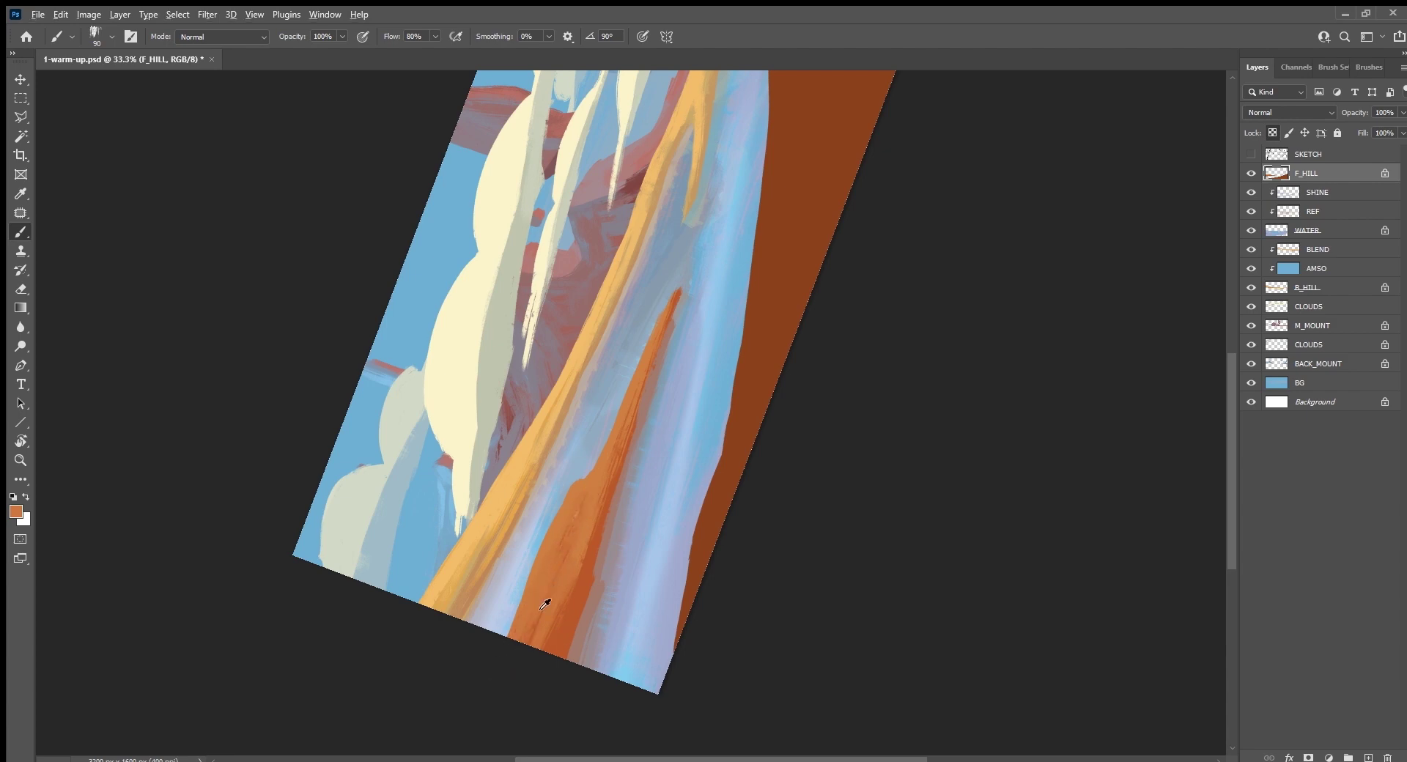
{"action": "left_click", "coordinate": [569, 642], "text": "alt"}
{"action": "left_click_drag", "start_coordinate": [522, 654], "coordinate": [564, 548]}
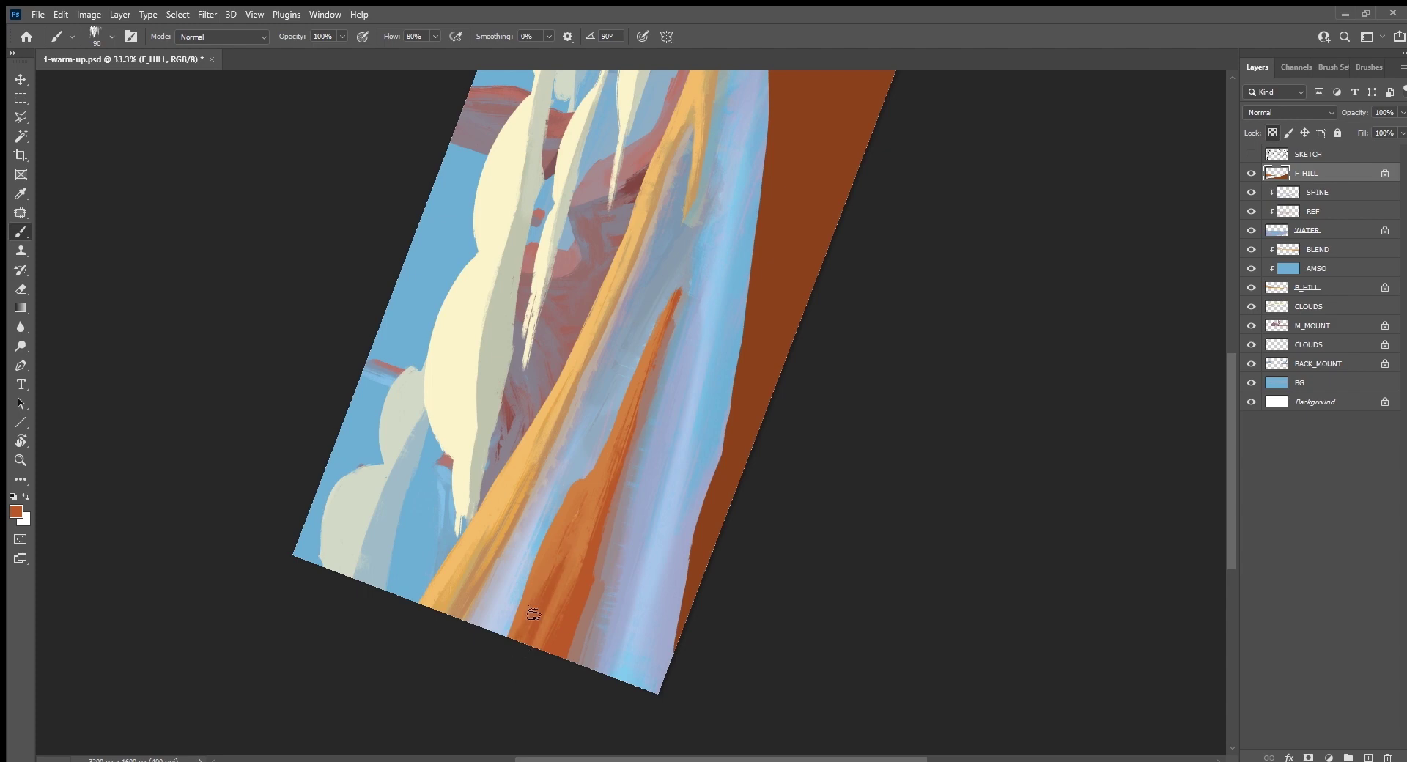
{"action": "left_click_drag", "start_coordinate": [530, 619], "coordinate": [568, 554]}
Step: Reset the view upright, enlarge the brush to 125 px, and paint light orange over the brown hill slope
{"action": "key", "text": "Escape"}
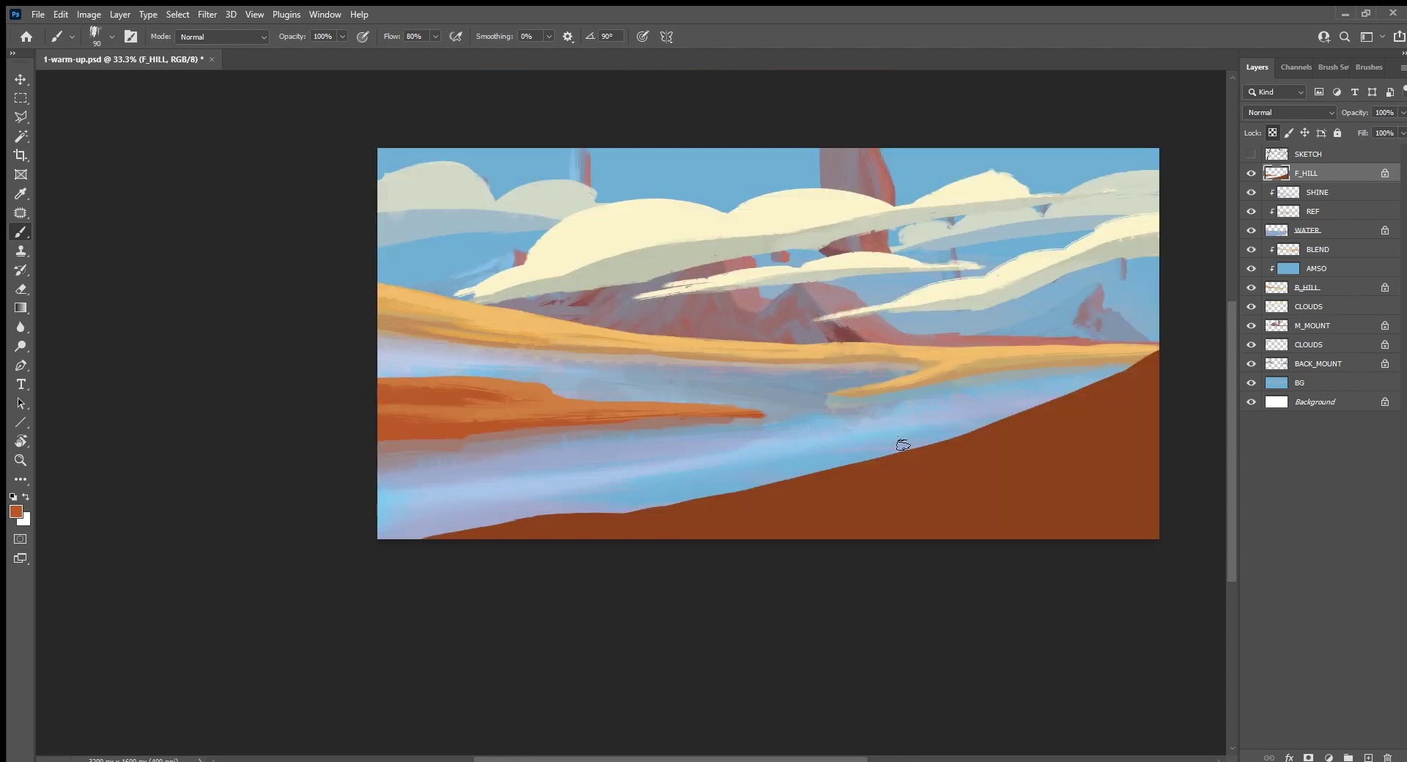
{"action": "mouse_move", "coordinate": [983, 549]}
{"action": "left_mouse_down"}
{"action": "mouse_move", "coordinate": [933, 568]}
{"action": "mouse_move", "coordinate": [876, 619]}
{"action": "left_mouse_up"}
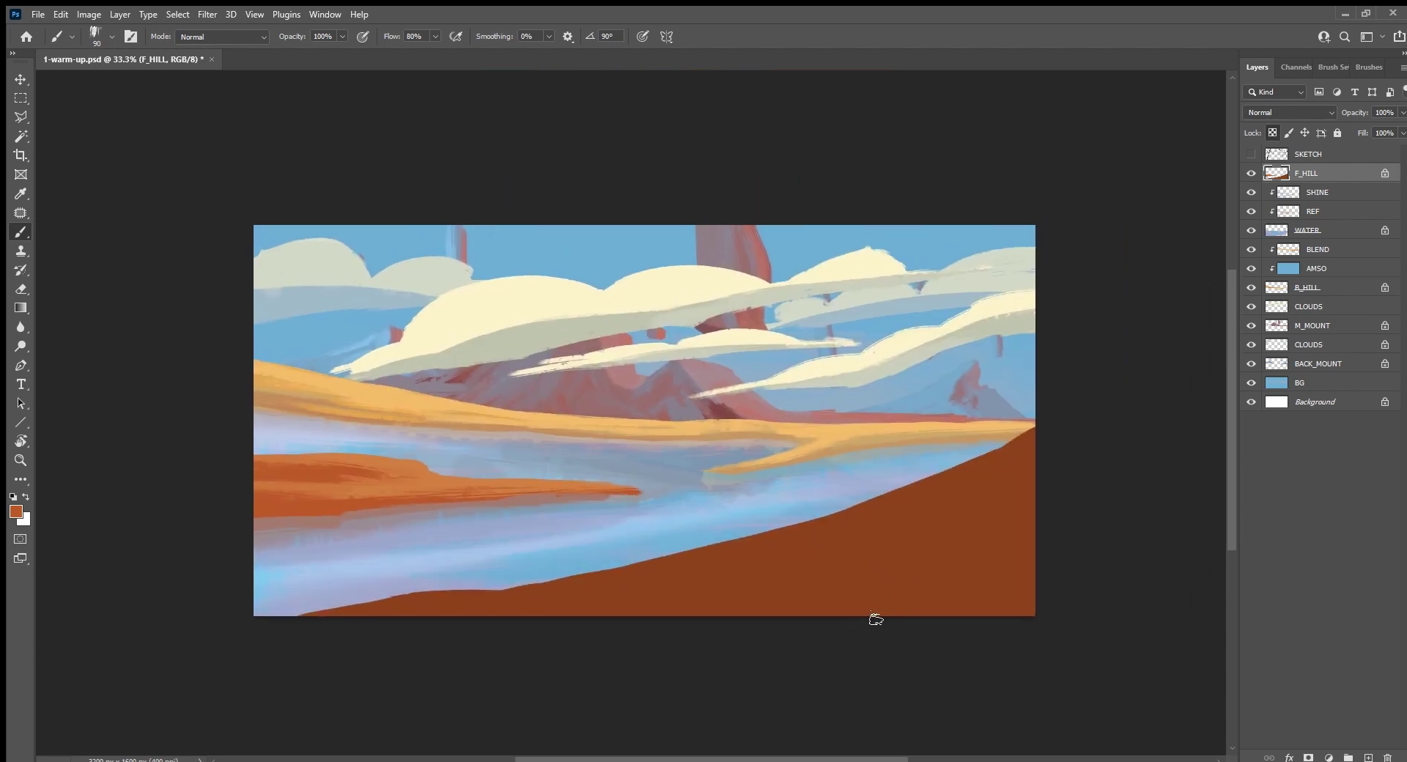
{"action": "left_click", "coordinate": [369, 504], "text": "alt"}
{"action": "key", "text": "bracketright"}
{"action": "key", "text": "bracketright"}
{"action": "left_click_drag", "start_coordinate": [930, 503], "coordinate": [866, 537]}
{"action": "left_click_drag", "start_coordinate": [1023, 444], "coordinate": [926, 508]}
{"action": "mouse_move", "coordinate": [934, 480]}
{"action": "left_mouse_down"}
{"action": "mouse_move", "coordinate": [737, 574]}
{"action": "mouse_move", "coordinate": [630, 595]}
{"action": "left_mouse_up"}
{"action": "left_click_drag", "start_coordinate": [827, 531], "coordinate": [650, 589]}
{"action": "left_click_drag", "start_coordinate": [940, 521], "coordinate": [840, 561]}
{"action": "mouse_move", "coordinate": [988, 511]}
{"action": "left_mouse_down"}
{"action": "mouse_move", "coordinate": [755, 568]}
{"action": "mouse_move", "coordinate": [502, 603]}
{"action": "left_mouse_up"}
{"action": "mouse_move", "coordinate": [728, 547]}
{"action": "left_mouse_down"}
{"action": "mouse_move", "coordinate": [412, 597]}
{"action": "mouse_move", "coordinate": [469, 596]}
{"action": "left_mouse_up"}
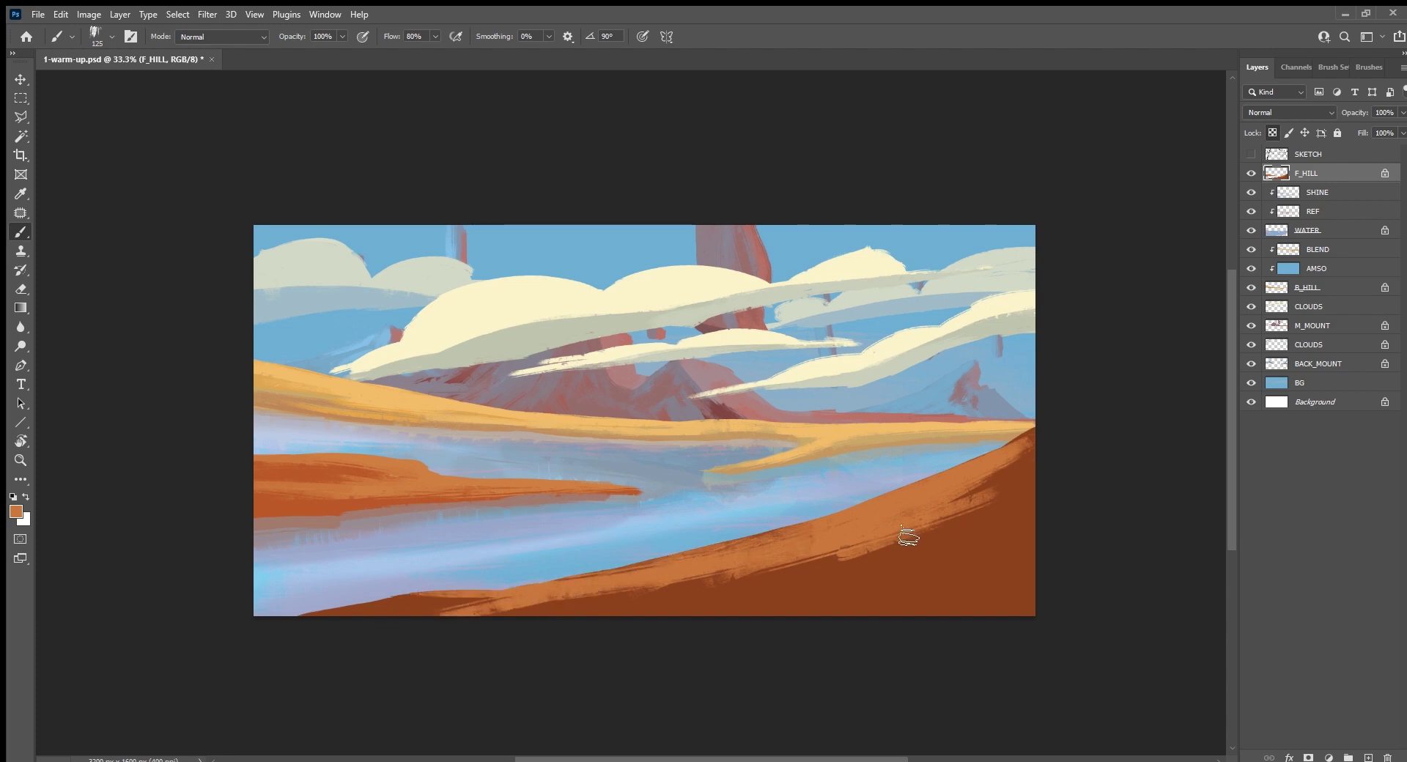
Step: With a 200 px brush, cover most of the dark brown hill and its bottom edge in light orange
{"action": "left_click", "coordinate": [715, 586], "text": "alt"}
{"action": "key", "text": "bracketright"}
{"action": "key", "text": "bracketright"}
{"action": "key", "text": "bracketright"}
{"action": "left_click", "coordinate": [991, 494], "text": "alt"}
{"action": "mouse_move", "coordinate": [1022, 478]}
{"action": "left_mouse_down"}
{"action": "mouse_move", "coordinate": [889, 559]}
{"action": "mouse_move", "coordinate": [733, 615]}
{"action": "mouse_move", "coordinate": [367, 622]}
{"action": "left_mouse_up"}
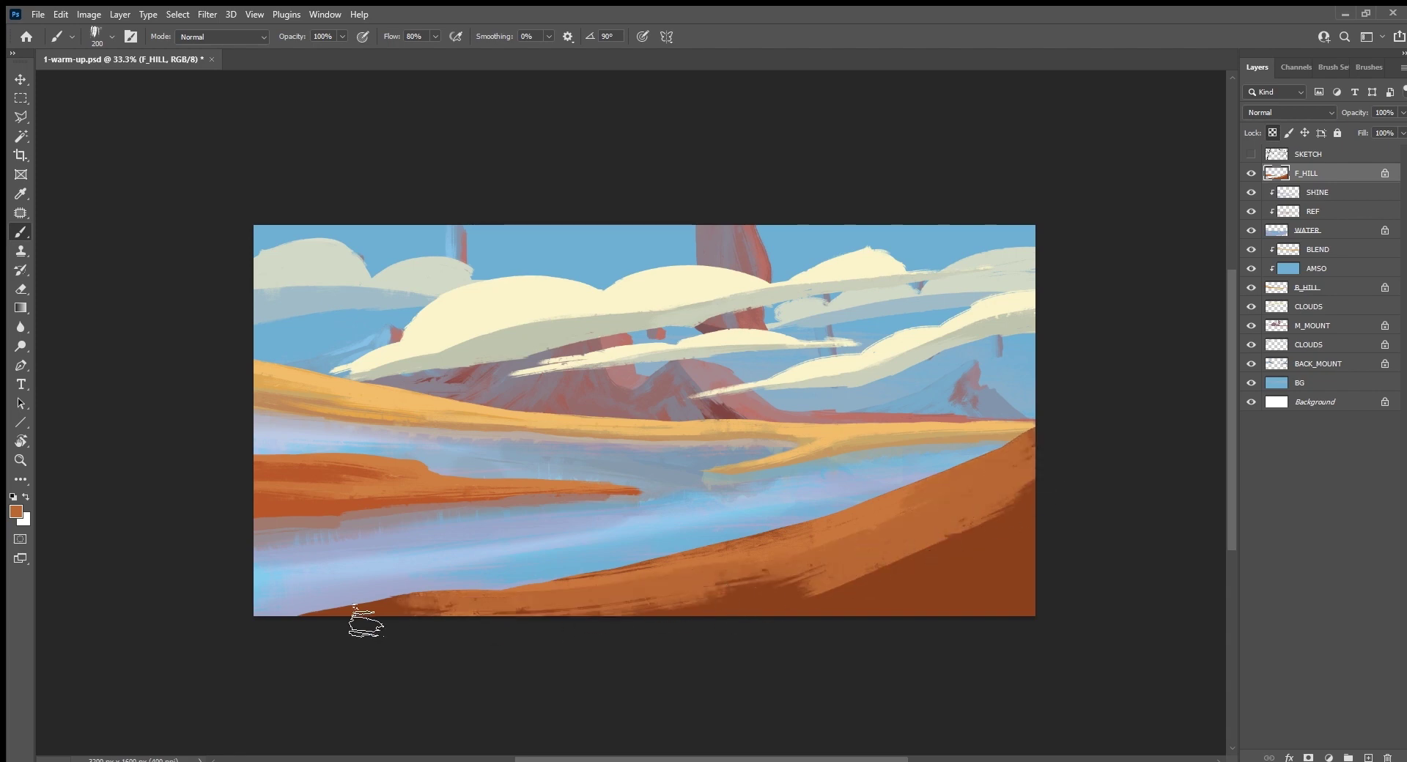
{"action": "left_click_drag", "start_coordinate": [539, 622], "coordinate": [315, 633]}
{"action": "mouse_move", "coordinate": [405, 633]}
{"action": "left_mouse_down"}
{"action": "mouse_move", "coordinate": [388, 655]}
{"action": "mouse_move", "coordinate": [930, 564]}
{"action": "mouse_move", "coordinate": [733, 623]}
{"action": "left_mouse_up"}
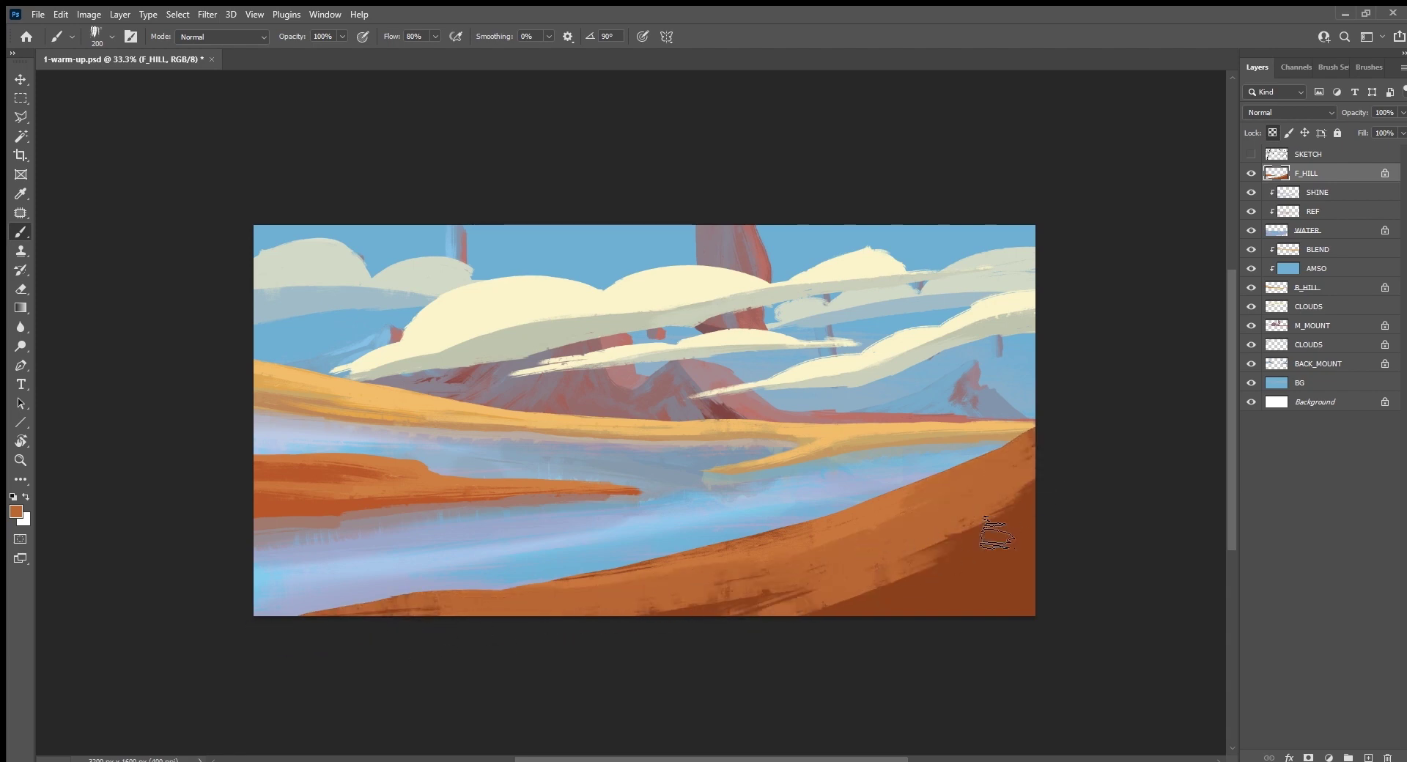
{"action": "left_click_drag", "start_coordinate": [1023, 506], "coordinate": [806, 612]}
{"action": "left_click_drag", "start_coordinate": [1004, 539], "coordinate": [879, 594]}
{"action": "mouse_move", "coordinate": [1048, 508]}
{"action": "left_mouse_down"}
{"action": "mouse_move", "coordinate": [854, 632]}
{"action": "mouse_move", "coordinate": [710, 659]}
{"action": "mouse_move", "coordinate": [872, 623]}
{"action": "left_mouse_up"}
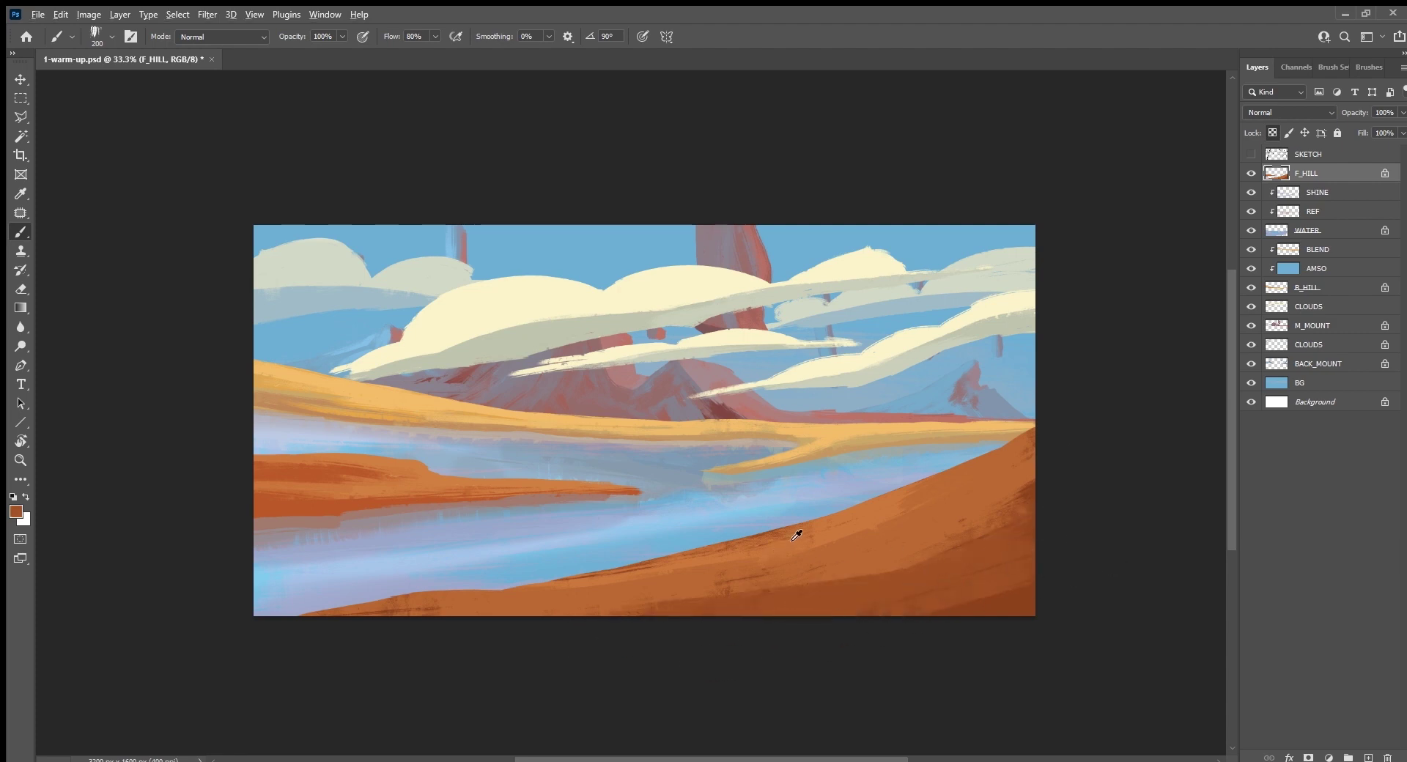
Step: Add faint light-orange strokes and dark brown streaks, repainting the lower-right hill band for texture
{"action": "left_click", "coordinate": [828, 526], "text": "alt"}
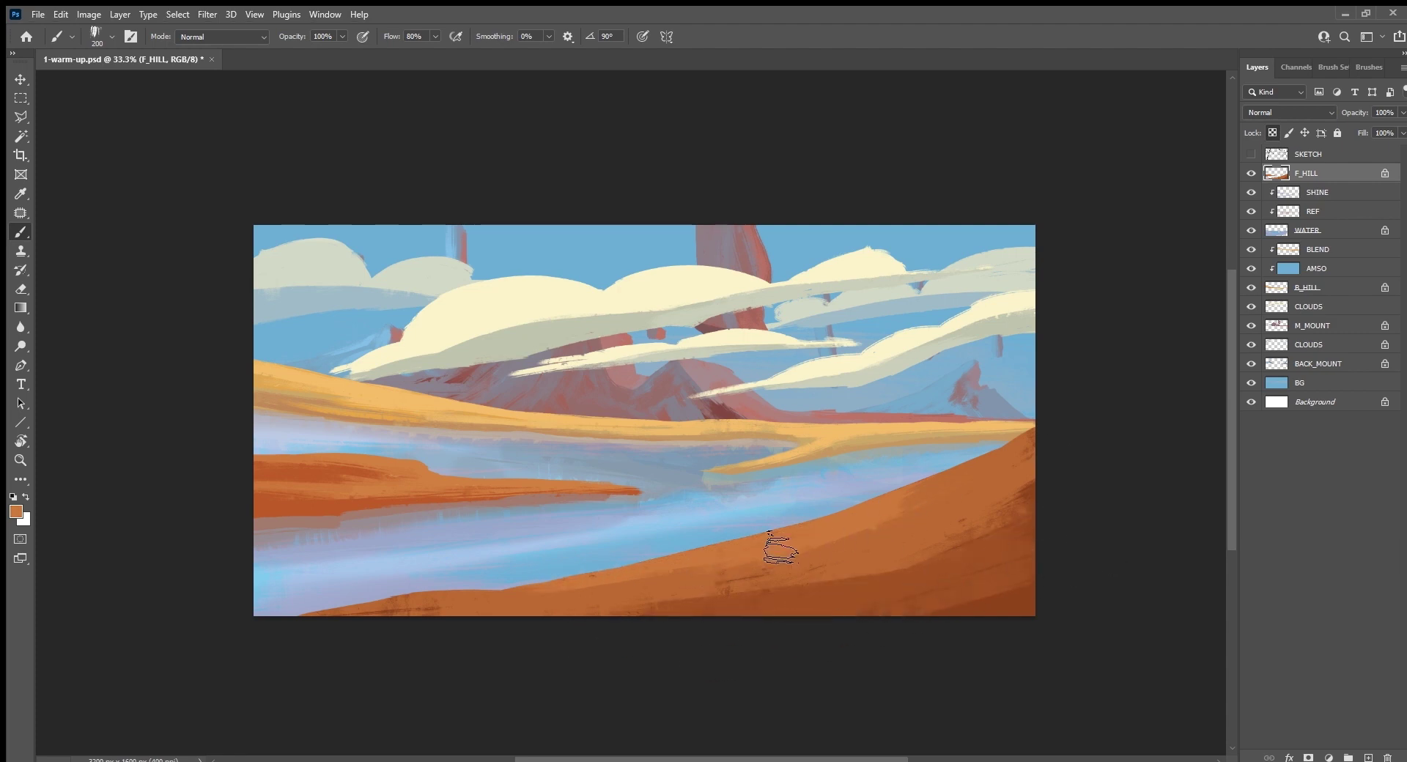
{"action": "mouse_move", "coordinate": [984, 487]}
{"action": "left_mouse_down"}
{"action": "mouse_move", "coordinate": [929, 520]}
{"action": "mouse_move", "coordinate": [559, 590]}
{"action": "mouse_move", "coordinate": [832, 572]}
{"action": "mouse_move", "coordinate": [1010, 532]}
{"action": "left_mouse_up"}
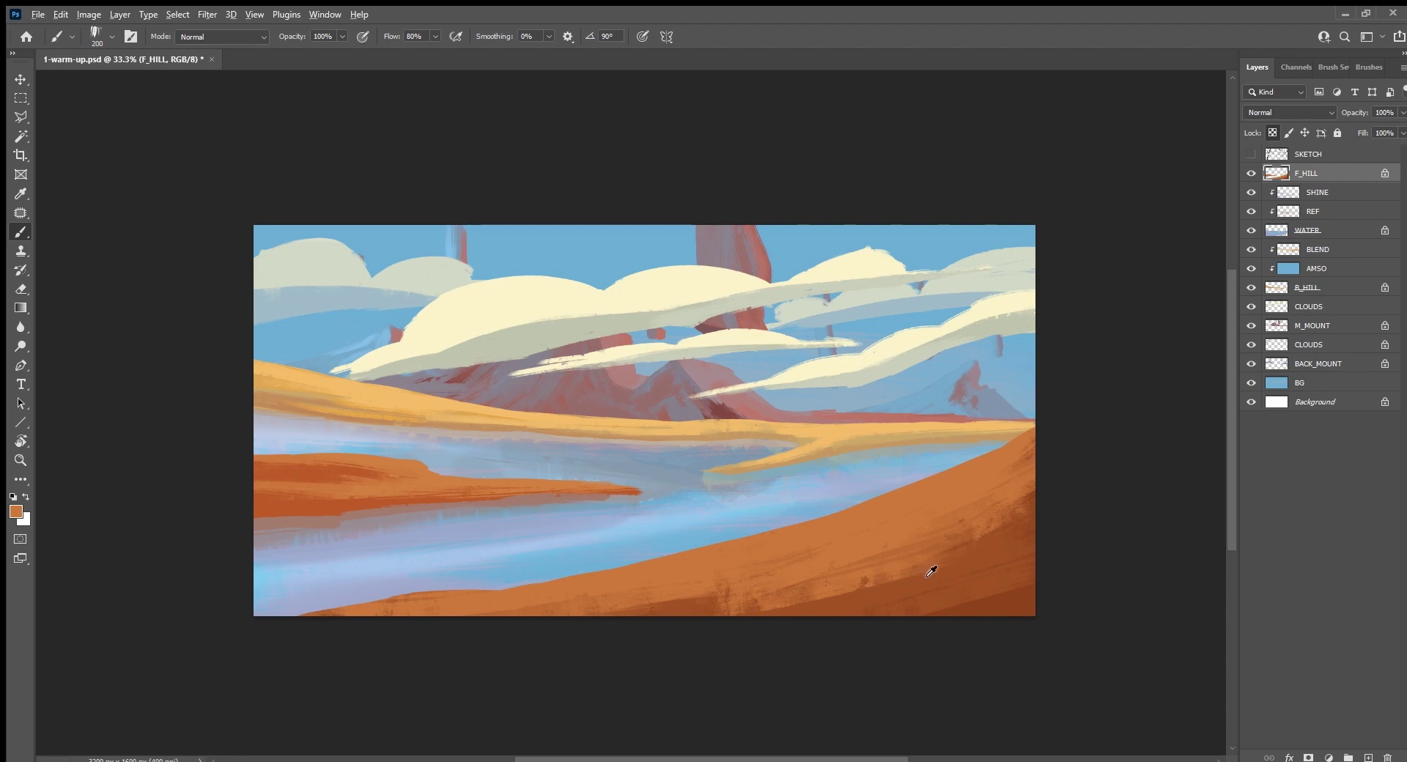
{"action": "left_click", "coordinate": [967, 568], "text": "alt"}
{"action": "mouse_move", "coordinate": [960, 567]}
{"action": "left_mouse_down"}
{"action": "mouse_move", "coordinate": [899, 579]}
{"action": "mouse_move", "coordinate": [933, 584]}
{"action": "mouse_move", "coordinate": [931, 558]}
{"action": "mouse_move", "coordinate": [828, 590]}
{"action": "left_mouse_up"}
{"action": "left_click", "coordinate": [911, 531], "text": "alt"}
{"action": "left_click", "coordinate": [953, 584], "text": "alt"}
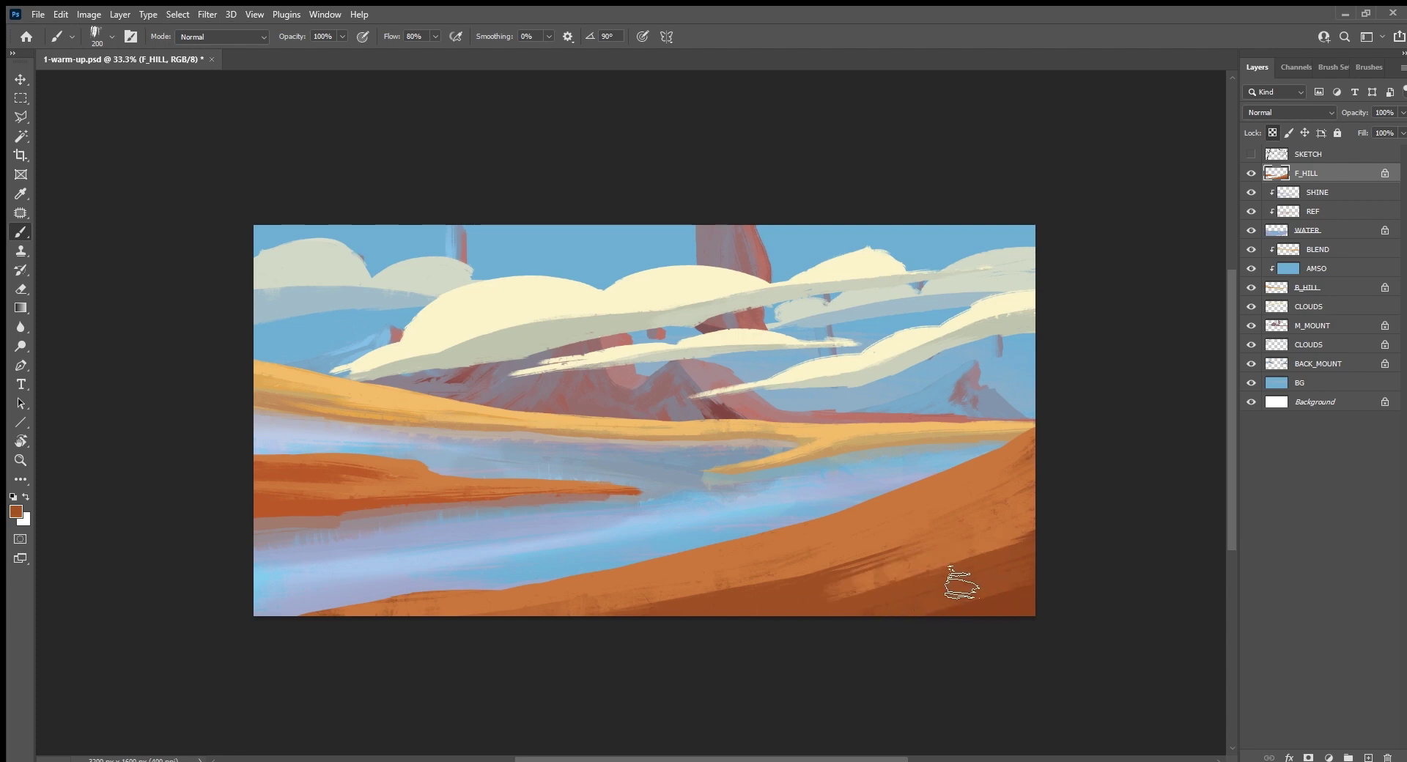
{"action": "left_click_drag", "start_coordinate": [958, 580], "coordinate": [801, 606]}
{"action": "left_click", "coordinate": [971, 543], "text": "alt"}
{"action": "left_click_drag", "start_coordinate": [903, 565], "coordinate": [730, 601]}
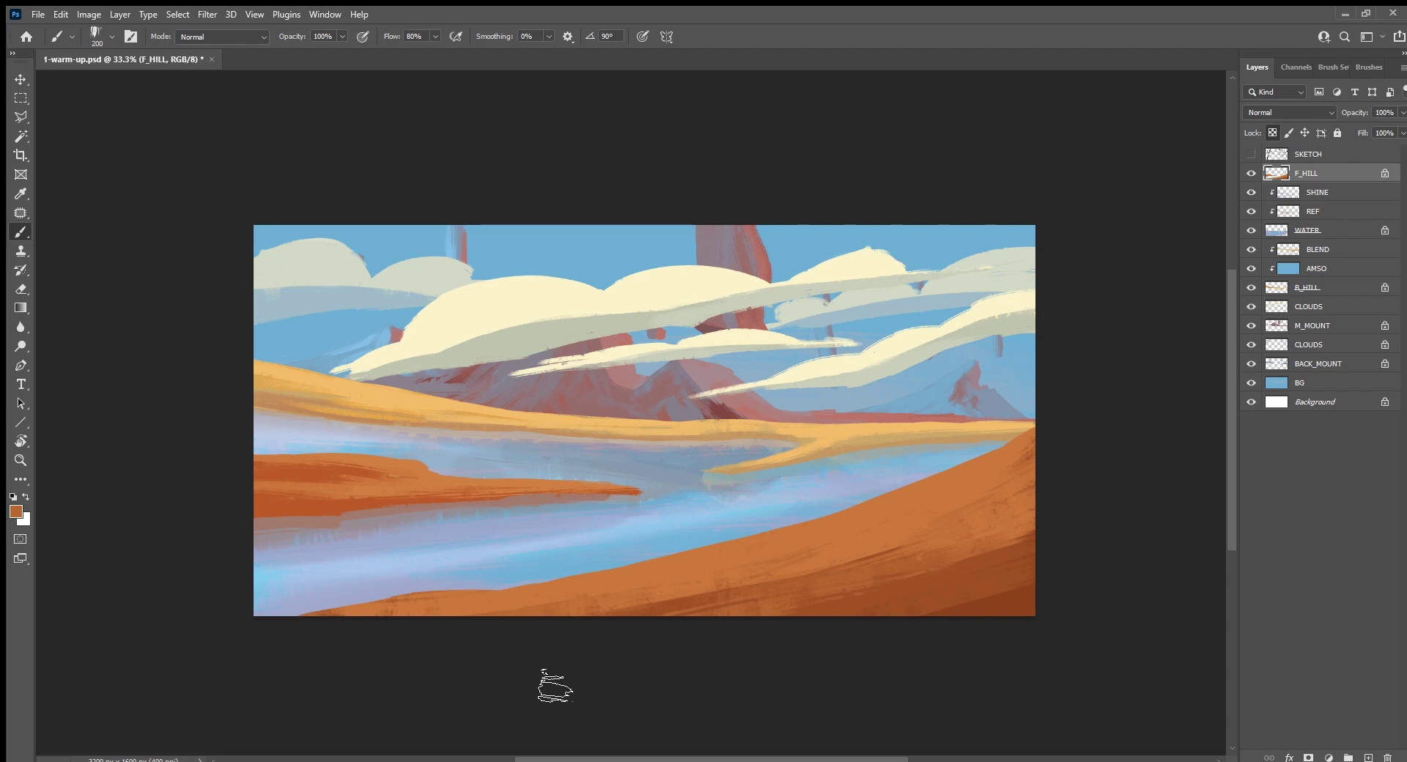
{"action": "mouse_move", "coordinate": [1333, 307]}
{"action": "left_mouse_down"}
{"action": "mouse_move", "coordinate": [1336, 329]}
{"action": "mouse_move", "coordinate": [1360, 304]}
{"action": "left_mouse_up"}
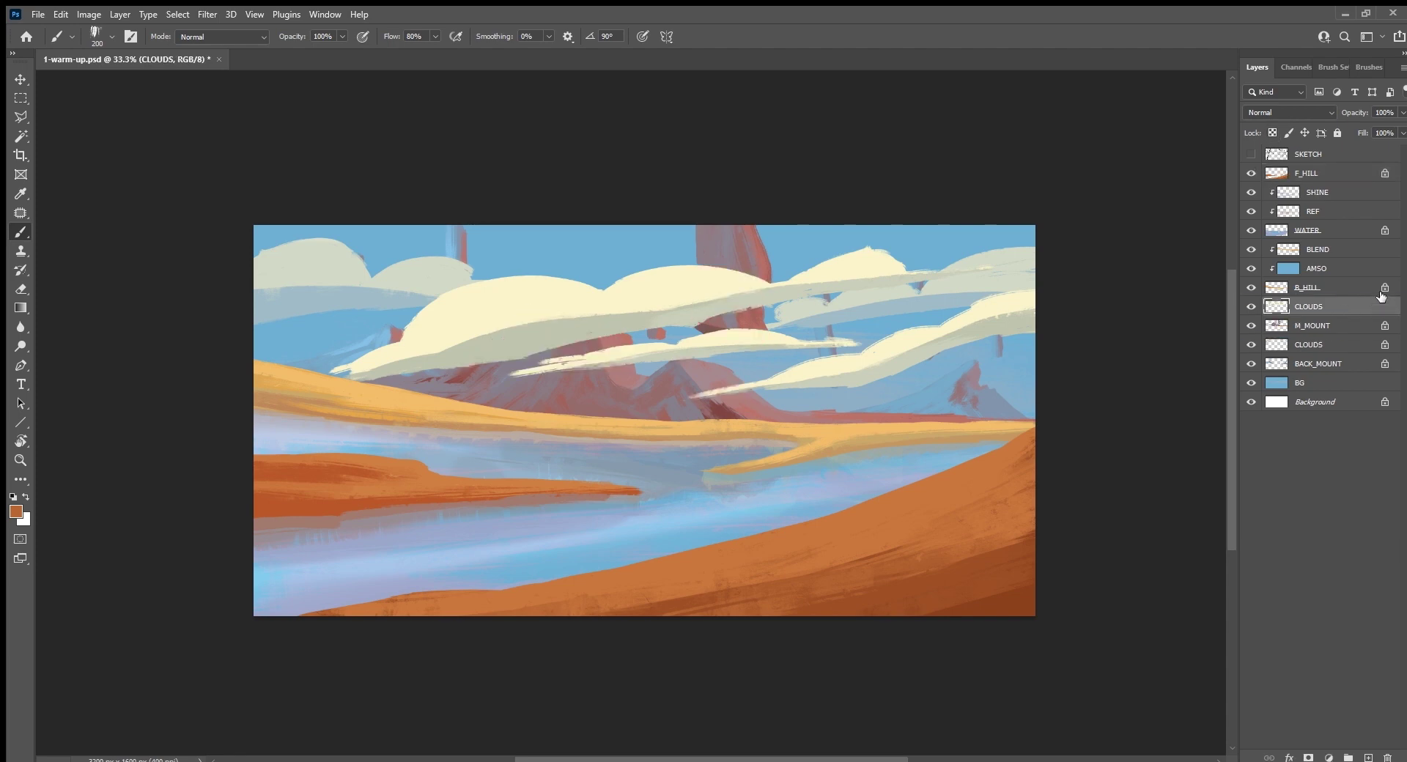
Step: Choose a small textured grass brush and create a new layer named GRASS above BLEND
{"action": "left_click", "coordinate": [1344, 251]}
{"action": "left_click", "coordinate": [1364, 69]}
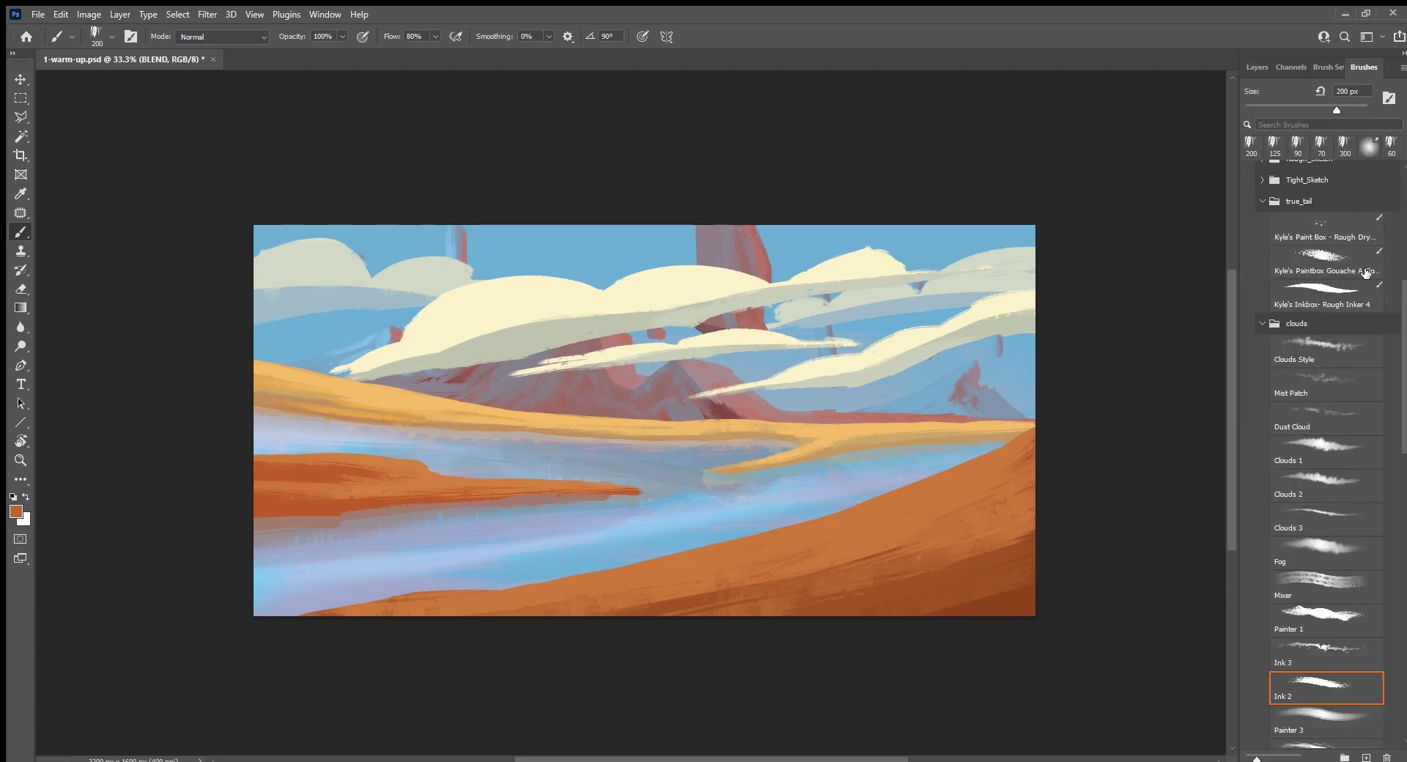
{"action": "left_click", "coordinate": [1320, 297]}
{"action": "left_click", "coordinate": [1258, 67]}
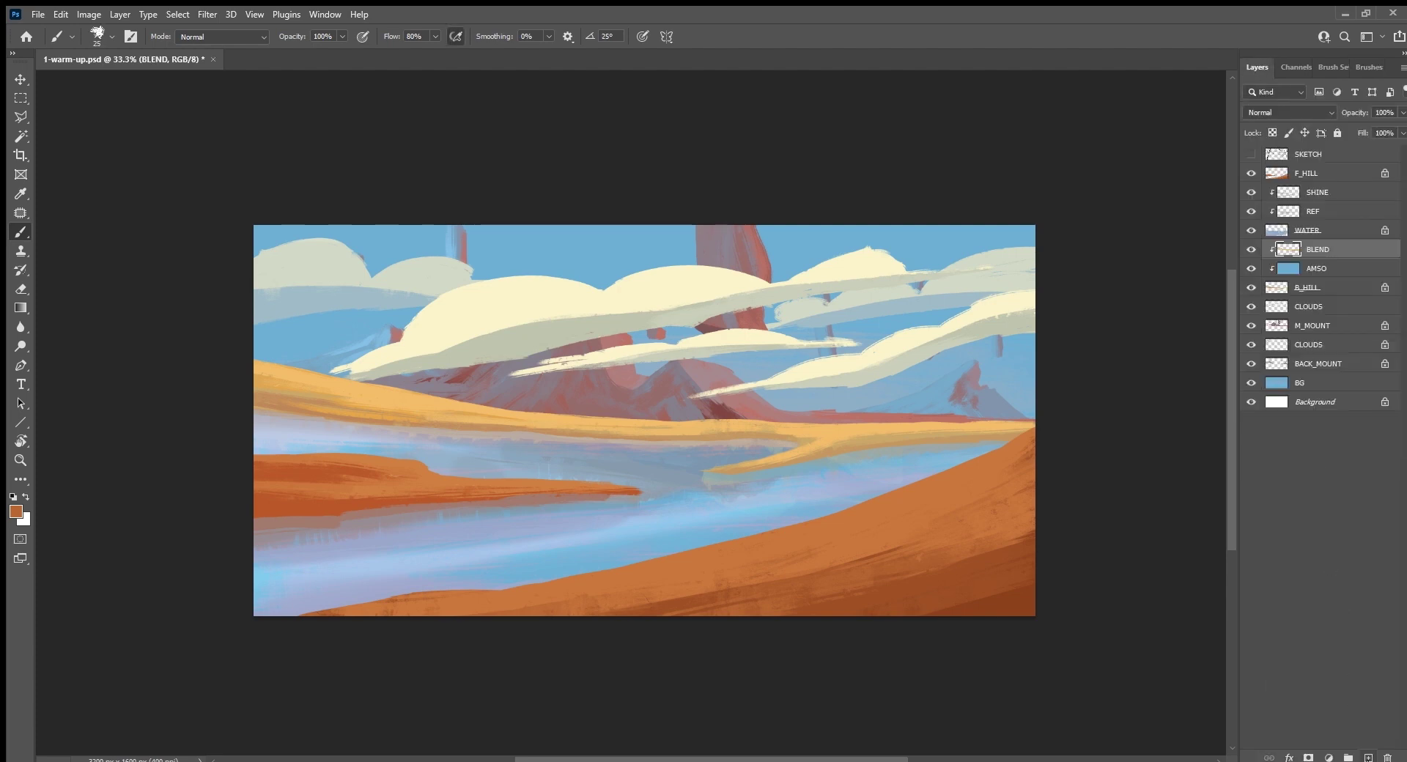
{"action": "key", "text": "ctrl+shift+alt+n"}
{"action": "double_click", "coordinate": [1312, 249]}
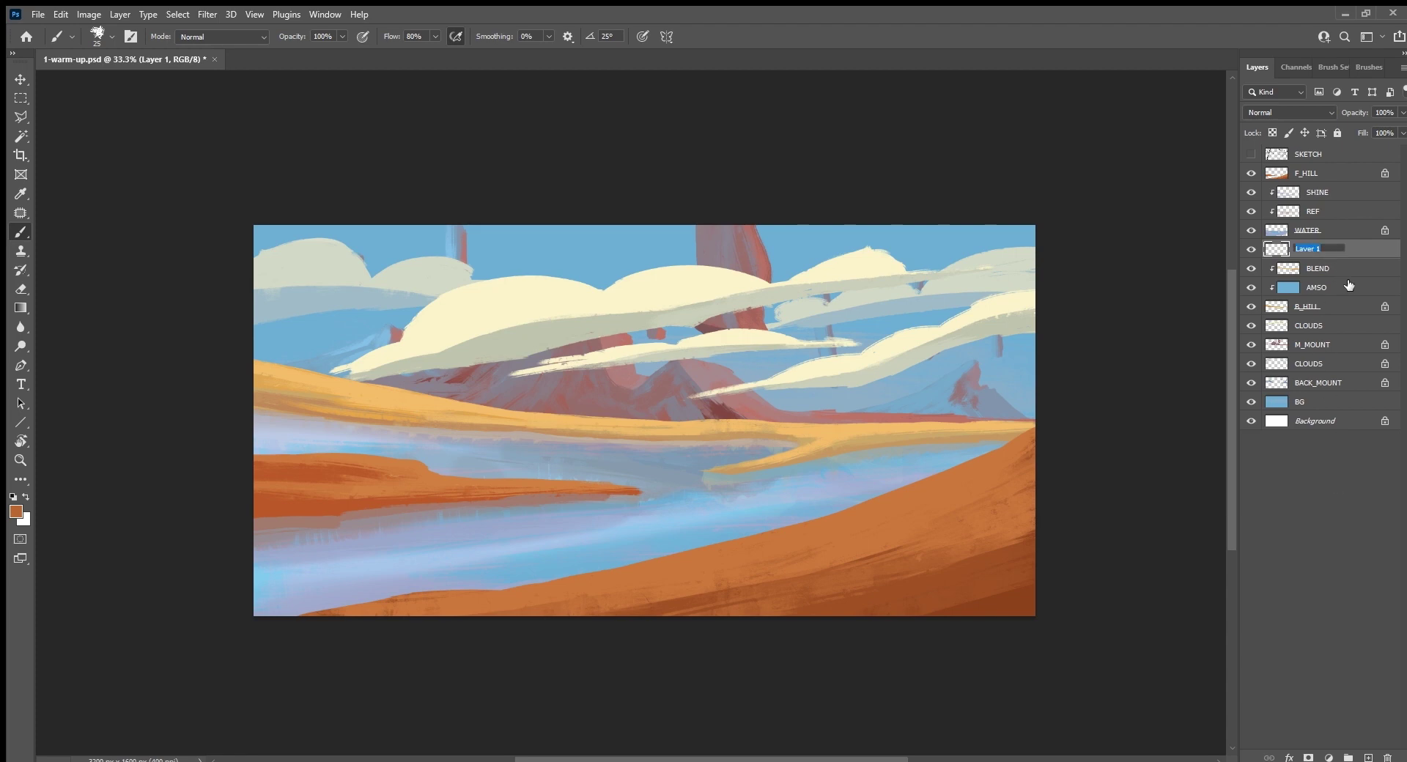
{"action": "type", "text": "GR"}
{"action": "key", "text": "Return"}
Step: Zoom to 66.7%, tilt the view about 35 degrees, and paint light-orange grass blades along the bank's top edge
{"action": "key", "text": "ctrl+plus"}
{"action": "key", "text": "ctrl+plus"}
{"action": "key", "text": "r"}
{"action": "left_click_drag", "start_coordinate": [496, 635], "coordinate": [905, 465]}
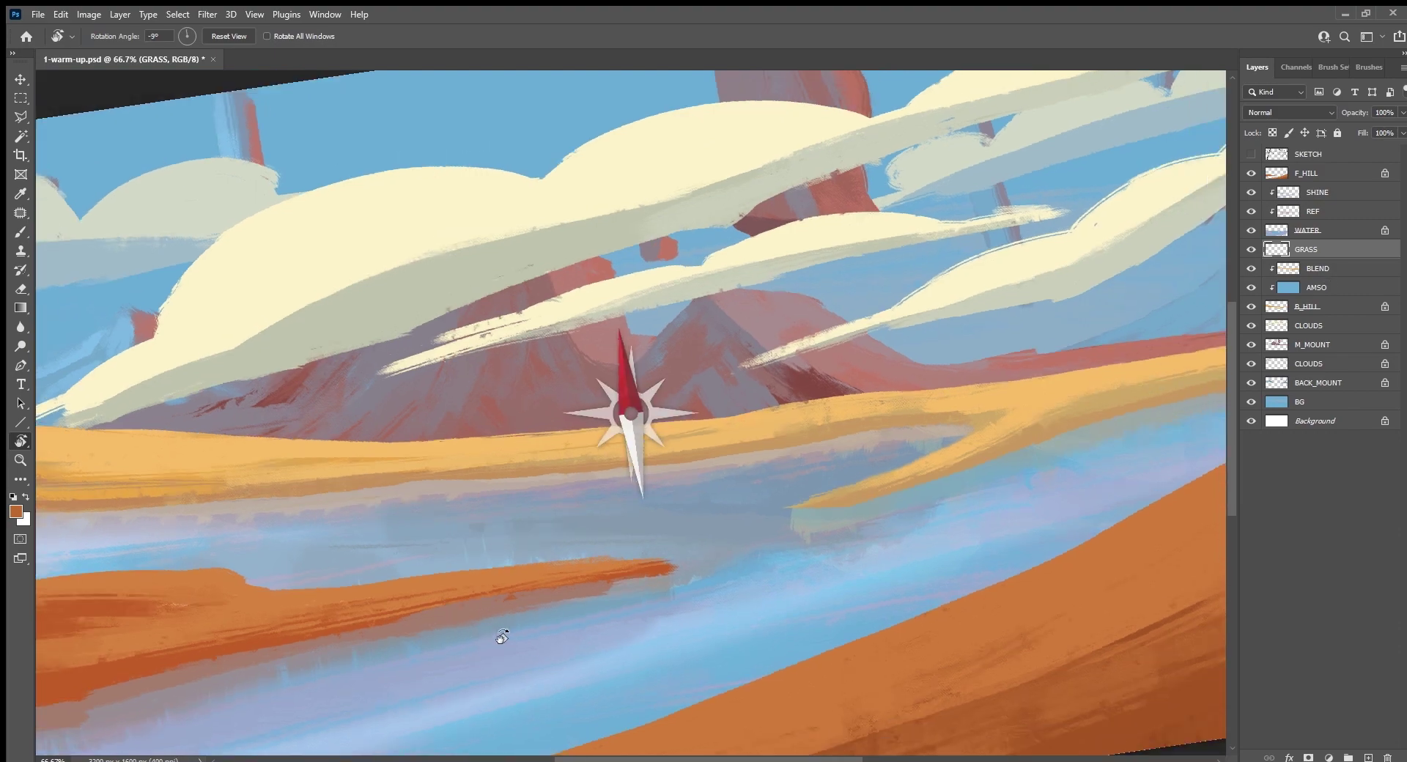
{"action": "key", "text": "b"}
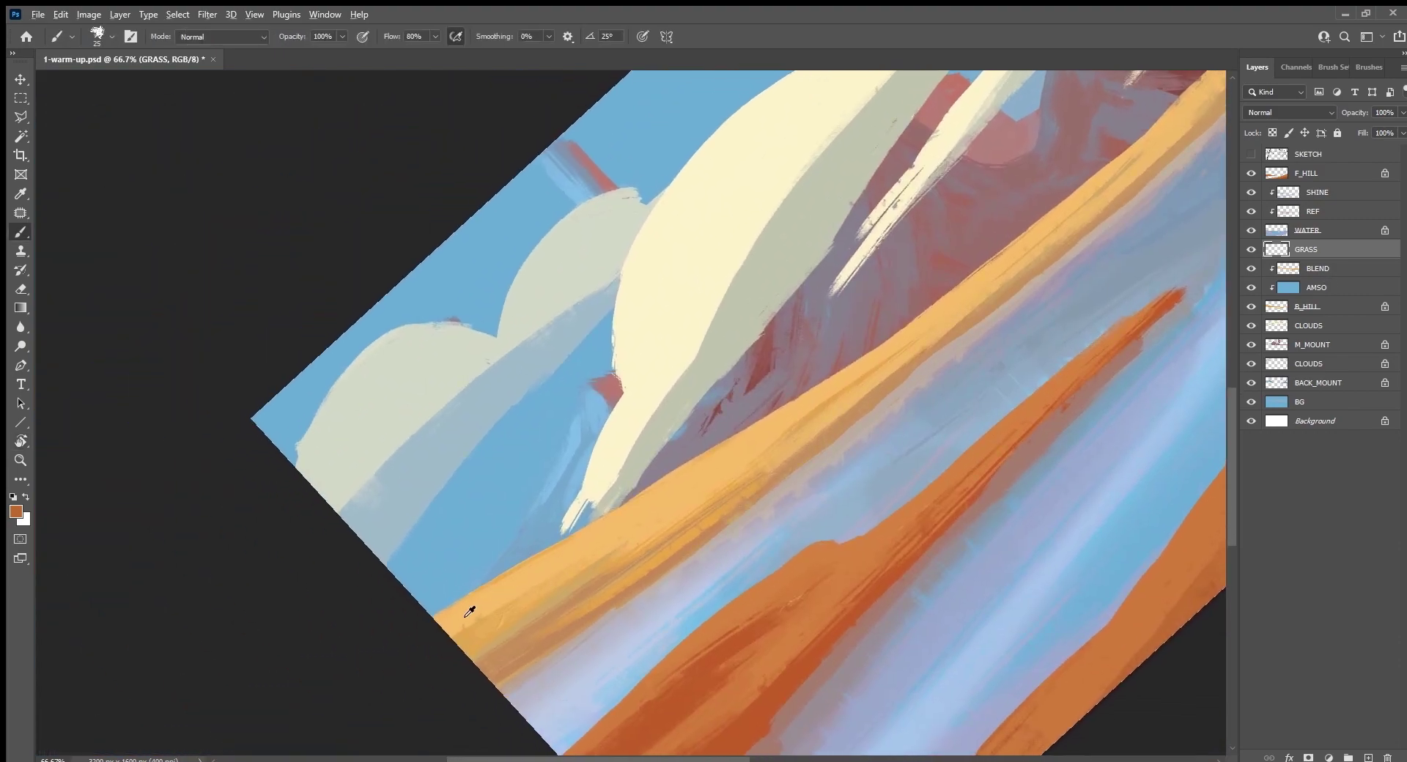
{"action": "left_click", "coordinate": [466, 615], "text": "alt"}
{"action": "mouse_move", "coordinate": [440, 613]}
{"action": "left_mouse_down"}
{"action": "mouse_move", "coordinate": [437, 600]}
{"action": "mouse_move", "coordinate": [516, 553]}
{"action": "left_mouse_up"}
{"action": "left_click_drag", "start_coordinate": [524, 564], "coordinate": [526, 546]}
{"action": "left_click_drag", "start_coordinate": [495, 623], "coordinate": [503, 604]}
Step: Add short greyish, bright orange and tan grass blades along the bank
{"action": "left_click", "coordinate": [509, 651], "text": "alt"}
{"action": "left_click", "coordinate": [520, 682], "text": "alt"}
{"action": "mouse_move", "coordinate": [511, 672]}
{"action": "left_mouse_down"}
{"action": "mouse_move", "coordinate": [509, 655]}
{"action": "mouse_move", "coordinate": [540, 647]}
{"action": "left_mouse_up"}
{"action": "left_click", "coordinate": [585, 549], "text": "alt"}
{"action": "mouse_move", "coordinate": [576, 544]}
{"action": "left_mouse_down"}
{"action": "mouse_move", "coordinate": [588, 517]}
{"action": "mouse_move", "coordinate": [541, 538]}
{"action": "mouse_move", "coordinate": [547, 527]}
{"action": "left_mouse_up"}
{"action": "left_click", "coordinate": [545, 613], "text": "alt"}
{"action": "left_click_drag", "start_coordinate": [549, 590], "coordinate": [547, 576]}
{"action": "left_click_drag", "start_coordinate": [600, 557], "coordinate": [693, 443]}
Step: Paint deeper orange and brownish grass blades on the ridge
{"action": "left_click", "coordinate": [632, 508], "text": "alt"}
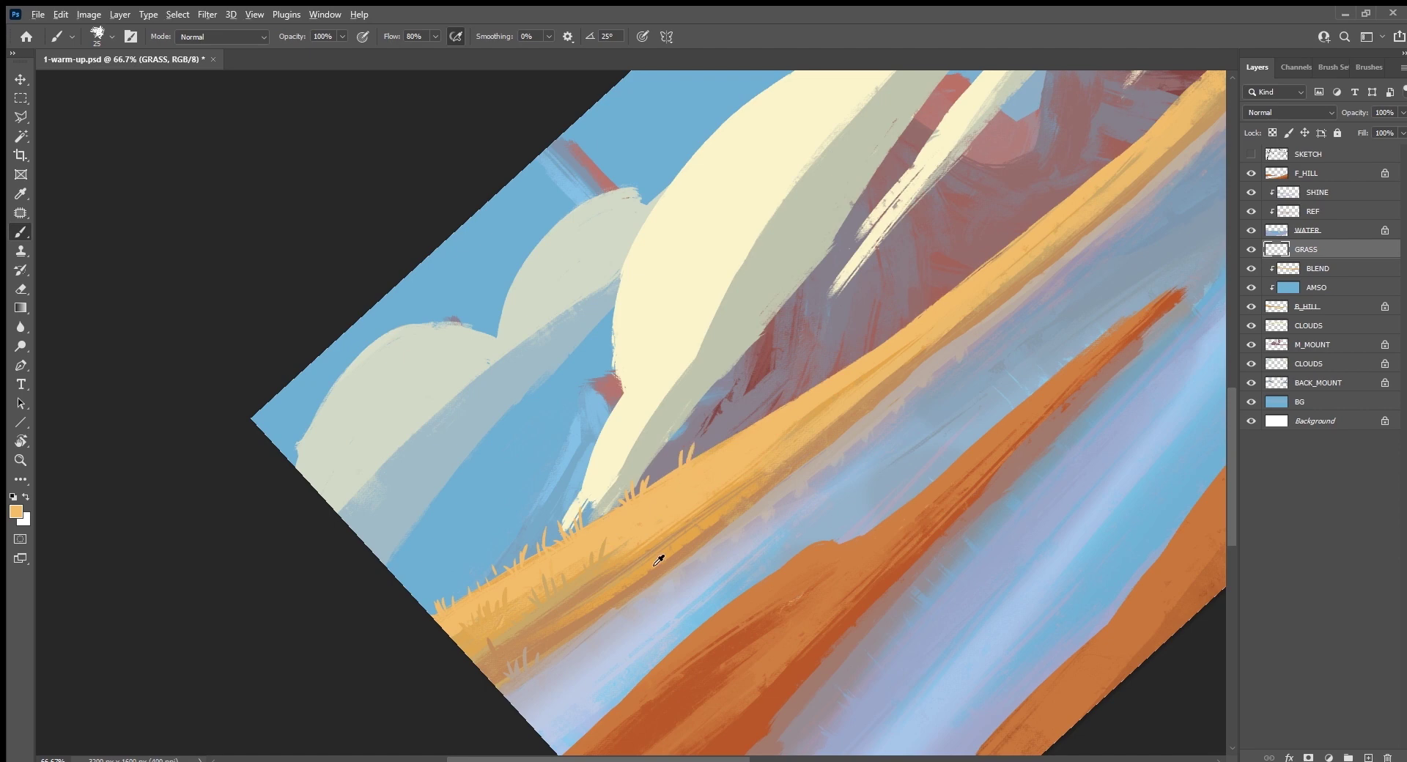
{"action": "left_click", "coordinate": [650, 536], "text": "alt"}
{"action": "mouse_move", "coordinate": [660, 533]}
{"action": "left_mouse_down"}
{"action": "mouse_move", "coordinate": [664, 517]}
{"action": "mouse_move", "coordinate": [652, 520]}
{"action": "left_mouse_up"}
{"action": "left_click", "coordinate": [635, 594], "text": "alt"}
{"action": "left_click_drag", "start_coordinate": [573, 590], "coordinate": [578, 558]}
{"action": "left_click_drag", "start_coordinate": [579, 629], "coordinate": [583, 605]}
{"action": "left_click", "coordinate": [574, 633], "text": "alt"}
Step: Paint greyish-pink, faint orange and dark brownish grass blades on the golden bank
{"action": "left_click_drag", "start_coordinate": [580, 630], "coordinate": [585, 608]}
{"action": "left_click", "coordinate": [704, 473], "text": "alt"}
{"action": "mouse_move", "coordinate": [710, 505]}
{"action": "left_mouse_down"}
{"action": "mouse_move", "coordinate": [707, 484]}
{"action": "mouse_move", "coordinate": [695, 491]}
{"action": "left_mouse_up"}
{"action": "left_click", "coordinate": [703, 542], "text": "alt"}
{"action": "left_click_drag", "start_coordinate": [698, 542], "coordinate": [701, 515]}
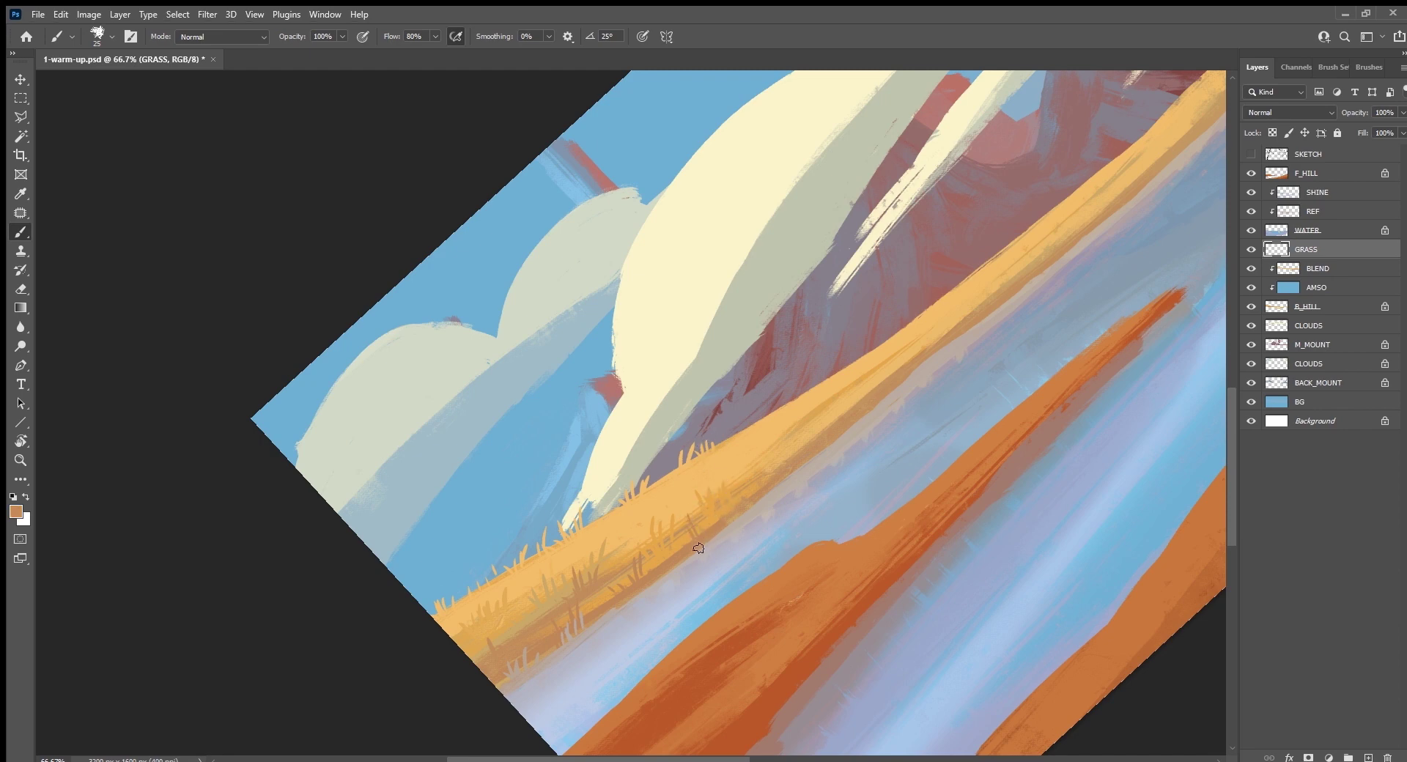
{"action": "left_click", "coordinate": [612, 611], "text": "alt"}
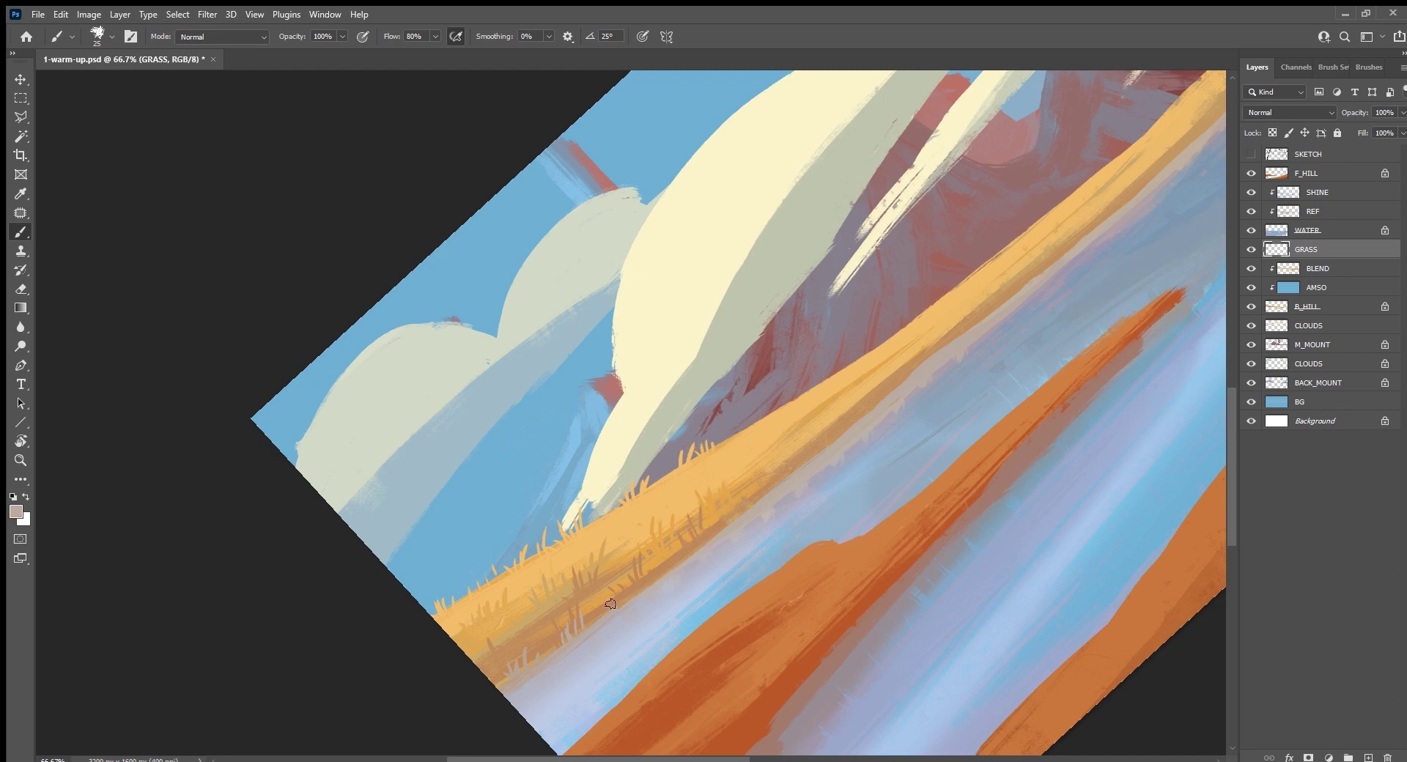
{"action": "left_click", "coordinate": [651, 581], "text": "alt"}
{"action": "left_click", "coordinate": [617, 554], "text": "alt"}
{"action": "left_click_drag", "start_coordinate": [760, 426], "coordinate": [764, 406]}
{"action": "left_click_drag", "start_coordinate": [748, 427], "coordinate": [743, 417]}
{"action": "left_click_drag", "start_coordinate": [796, 409], "coordinate": [793, 392]}
{"action": "left_click", "coordinate": [820, 442], "text": "alt"}
{"action": "mouse_move", "coordinate": [819, 438]}
{"action": "left_mouse_down"}
{"action": "mouse_move", "coordinate": [817, 420]}
{"action": "mouse_move", "coordinate": [799, 443]}
{"action": "left_mouse_up"}
{"action": "left_click", "coordinate": [821, 458], "text": "alt"}
Step: Add small light orange grass blades along the edge of the grass strip
{"action": "mouse_move", "coordinate": [858, 382]}
{"action": "left_mouse_down"}
{"action": "mouse_move", "coordinate": [811, 477]}
{"action": "mouse_move", "coordinate": [717, 477]}
{"action": "left_mouse_up"}
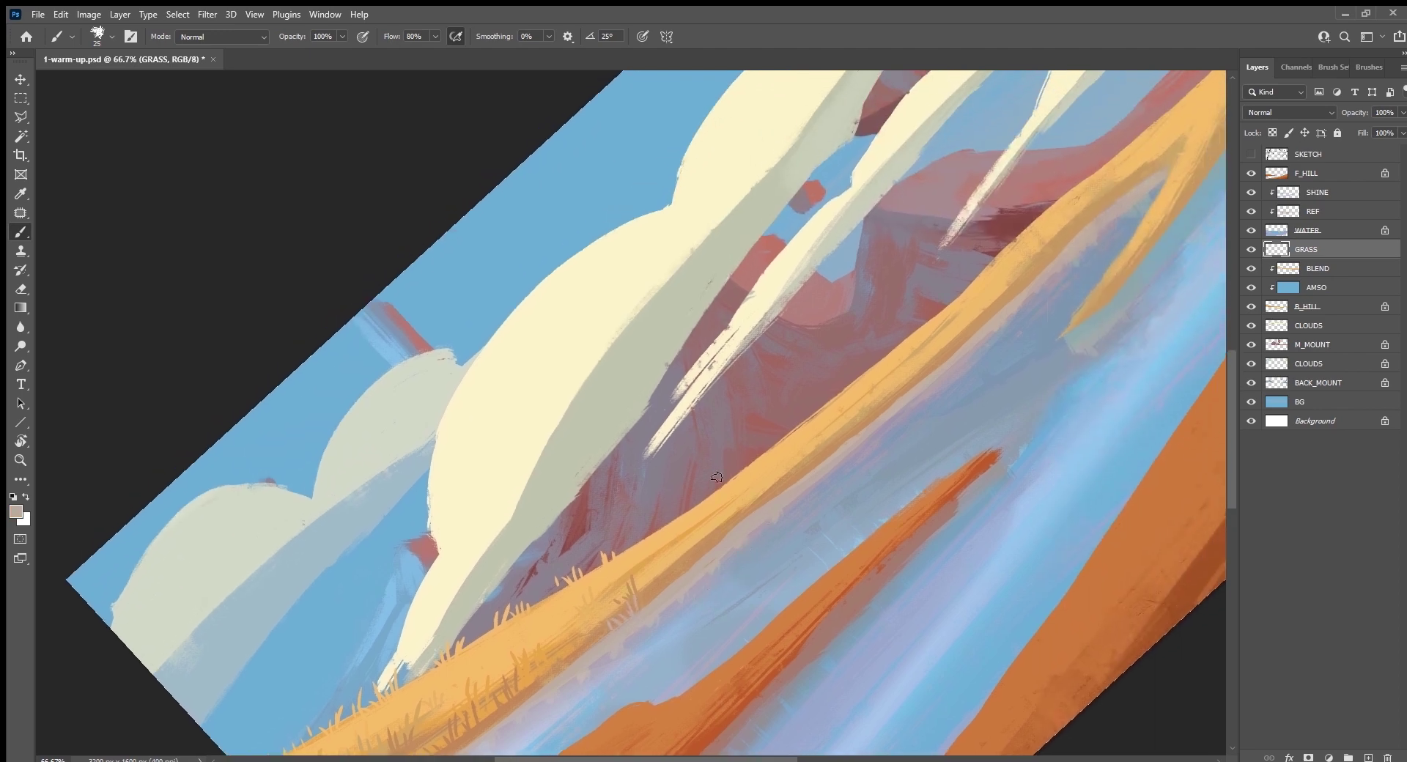
{"action": "left_click", "coordinate": [633, 559], "text": "alt"}
{"action": "left_click", "coordinate": [639, 566], "text": "alt"}
{"action": "left_click", "coordinate": [656, 539], "text": "alt"}
{"action": "left_click", "coordinate": [686, 566], "text": "alt"}
{"action": "left_click", "coordinate": [656, 547], "text": "alt"}
{"action": "left_click", "coordinate": [721, 536], "text": "alt"}
{"action": "left_click", "coordinate": [709, 548], "text": "alt"}
{"action": "left_click", "coordinate": [755, 466], "text": "alt"}
{"action": "left_click_drag", "start_coordinate": [764, 456], "coordinate": [767, 443]}
Step: Paint grass blades along the band's top edge and ridge, including darker tan ones
{"action": "left_click_drag", "start_coordinate": [944, 320], "coordinate": [672, 445]}
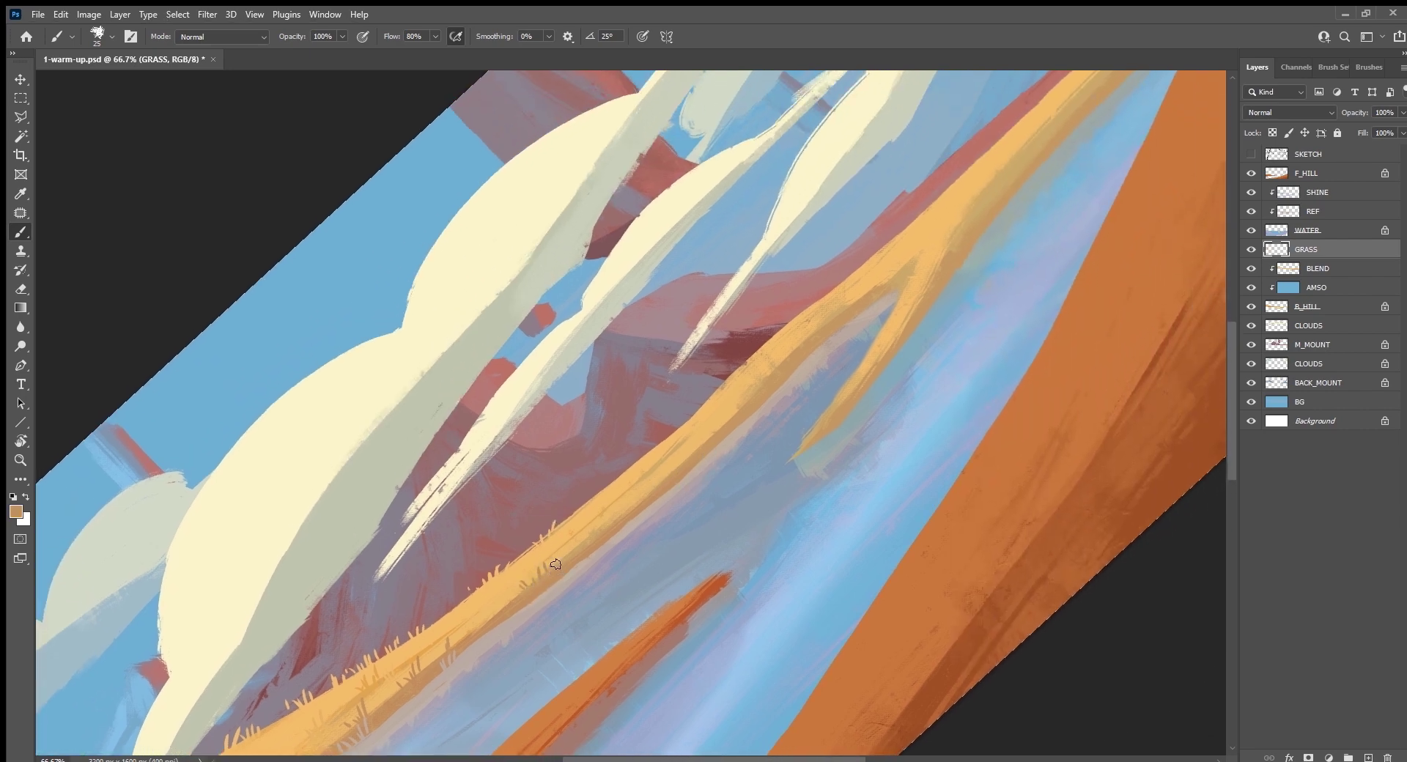
{"action": "left_click", "coordinate": [557, 590], "text": "alt"}
{"action": "left_click", "coordinate": [579, 519], "text": "alt"}
{"action": "left_click_drag", "start_coordinate": [587, 505], "coordinate": [616, 477]}
{"action": "left_click_drag", "start_coordinate": [676, 432], "coordinate": [682, 416]}
{"action": "left_click", "coordinate": [665, 460], "text": "alt"}
{"action": "left_click", "coordinate": [669, 466], "text": "alt"}
{"action": "left_click", "coordinate": [648, 462], "text": "alt"}
{"action": "left_click_drag", "start_coordinate": [679, 481], "coordinate": [686, 456]}
{"action": "left_click", "coordinate": [652, 511], "text": "alt"}
{"action": "left_click", "coordinate": [726, 402], "text": "alt"}
{"action": "left_click_drag", "start_coordinate": [723, 396], "coordinate": [723, 373]}
Step: Reset the view rotation and move the GRASS layer up to sit just beneath F_HILL
{"action": "key", "text": "Escape"}
{"action": "left_click_drag", "start_coordinate": [908, 482], "coordinate": [637, 505]}
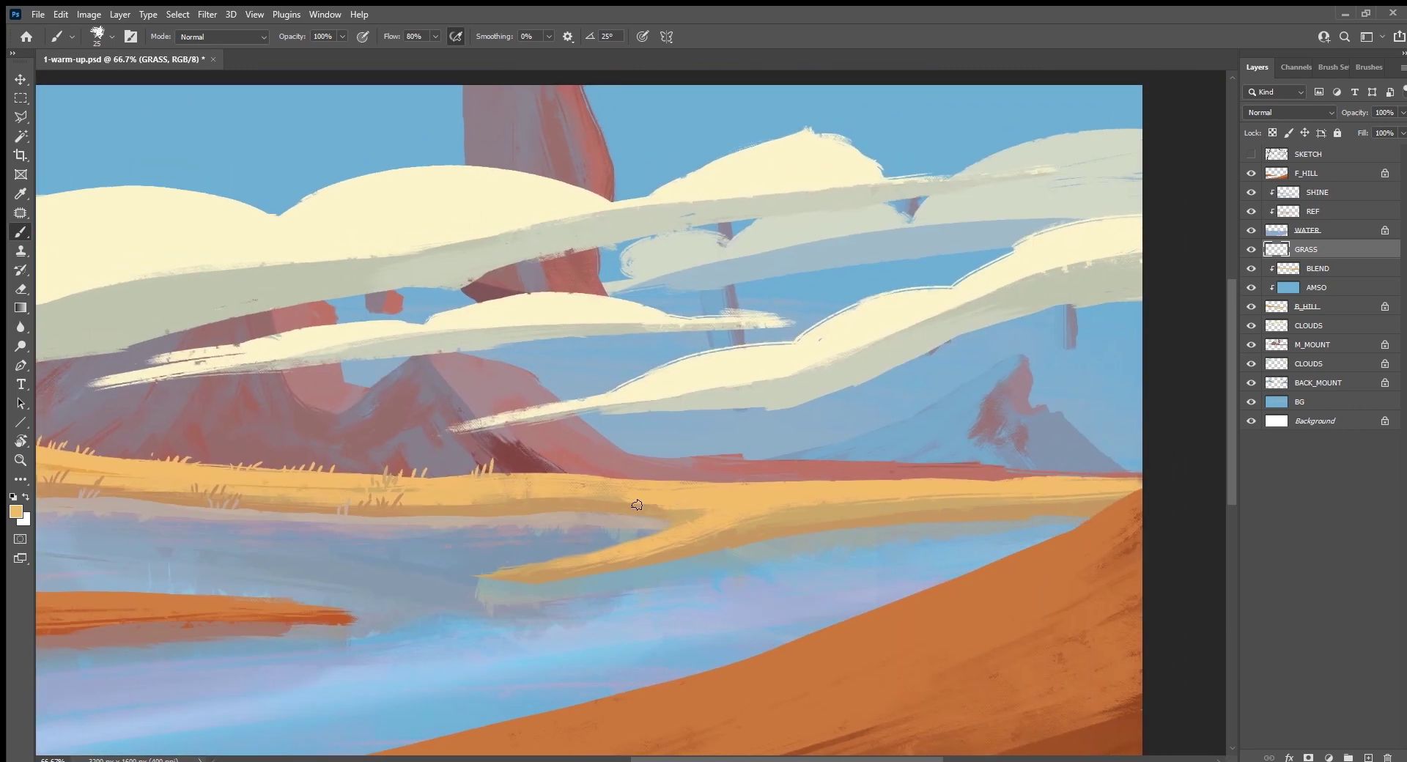
{"action": "left_click", "coordinate": [534, 571], "text": "alt"}
{"action": "left_click_drag", "start_coordinate": [1323, 247], "coordinate": [1315, 183]}
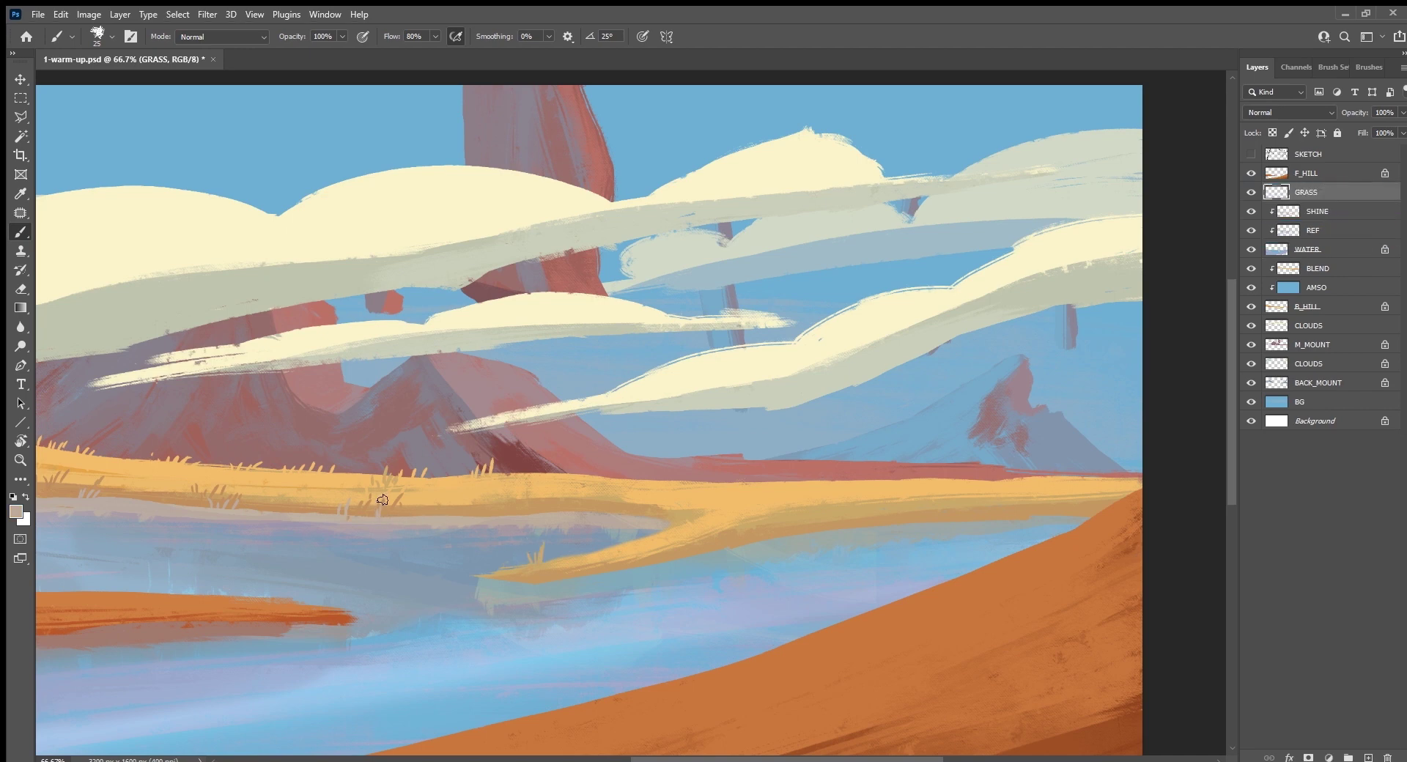
Step: Paint short and tall tan grass blades near the spit tip and darker ones on the bank
{"action": "left_click", "coordinate": [505, 576], "text": "alt"}
{"action": "mouse_move", "coordinate": [505, 569]}
{"action": "left_mouse_down"}
{"action": "mouse_move", "coordinate": [500, 550]}
{"action": "mouse_move", "coordinate": [513, 551]}
{"action": "left_mouse_up"}
{"action": "left_click", "coordinate": [528, 577], "text": "alt"}
{"action": "left_click", "coordinate": [528, 484], "text": "alt"}
{"action": "left_click_drag", "start_coordinate": [544, 471], "coordinate": [550, 452]}
{"action": "left_click", "coordinate": [546, 505], "text": "alt"}
{"action": "left_click", "coordinate": [544, 525], "text": "alt"}
{"action": "left_click", "coordinate": [647, 492], "text": "alt"}
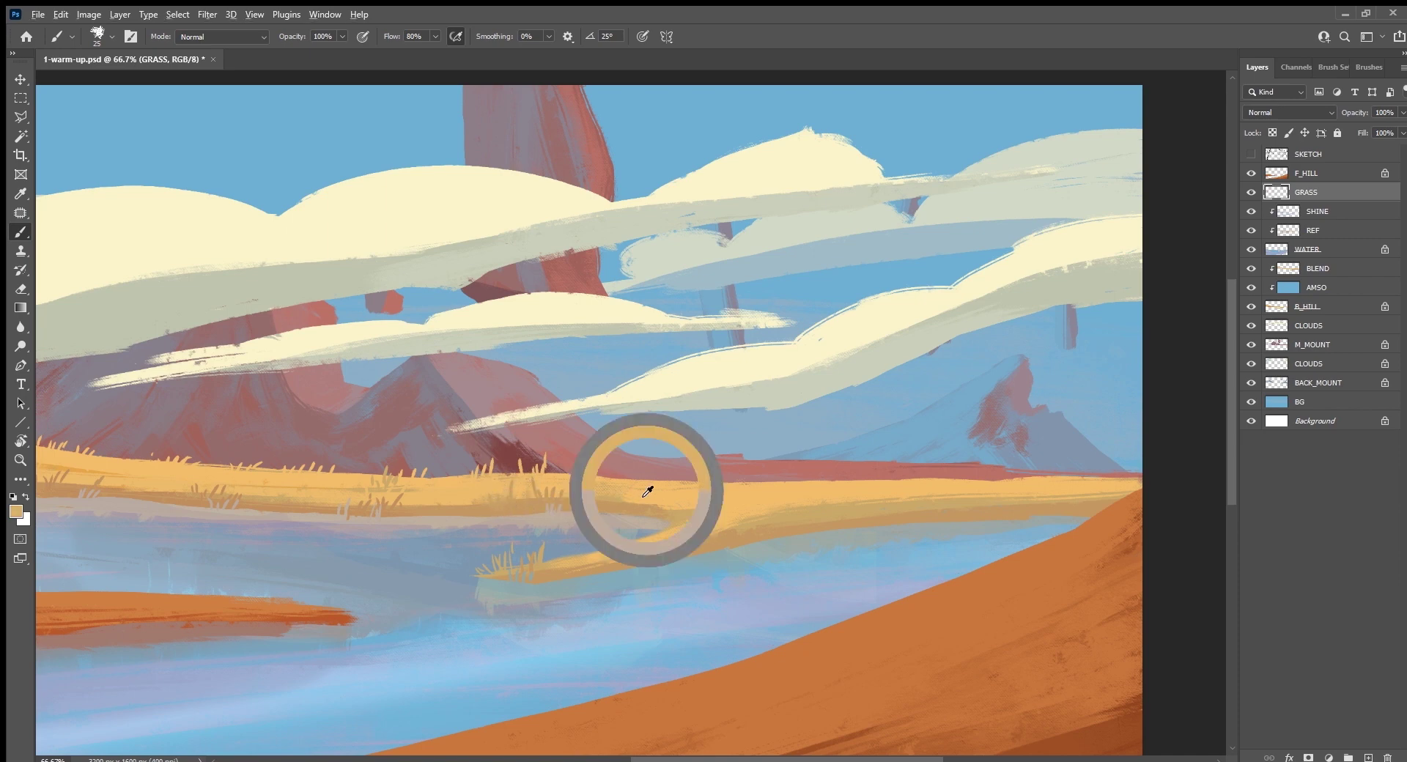
{"action": "mouse_move", "coordinate": [655, 486]}
{"action": "left_mouse_down"}
{"action": "mouse_move", "coordinate": [665, 473]}
{"action": "mouse_move", "coordinate": [639, 466]}
{"action": "left_mouse_up"}
{"action": "left_click", "coordinate": [663, 497], "text": "alt"}
{"action": "left_click", "coordinate": [683, 516], "text": "alt"}
{"action": "mouse_move", "coordinate": [693, 505]}
{"action": "left_mouse_down"}
{"action": "mouse_move", "coordinate": [696, 494]}
{"action": "mouse_move", "coordinate": [676, 496]}
{"action": "mouse_move", "coordinate": [650, 519]}
{"action": "mouse_move", "coordinate": [662, 521]}
{"action": "left_mouse_up"}
{"action": "left_click", "coordinate": [686, 532], "text": "alt"}
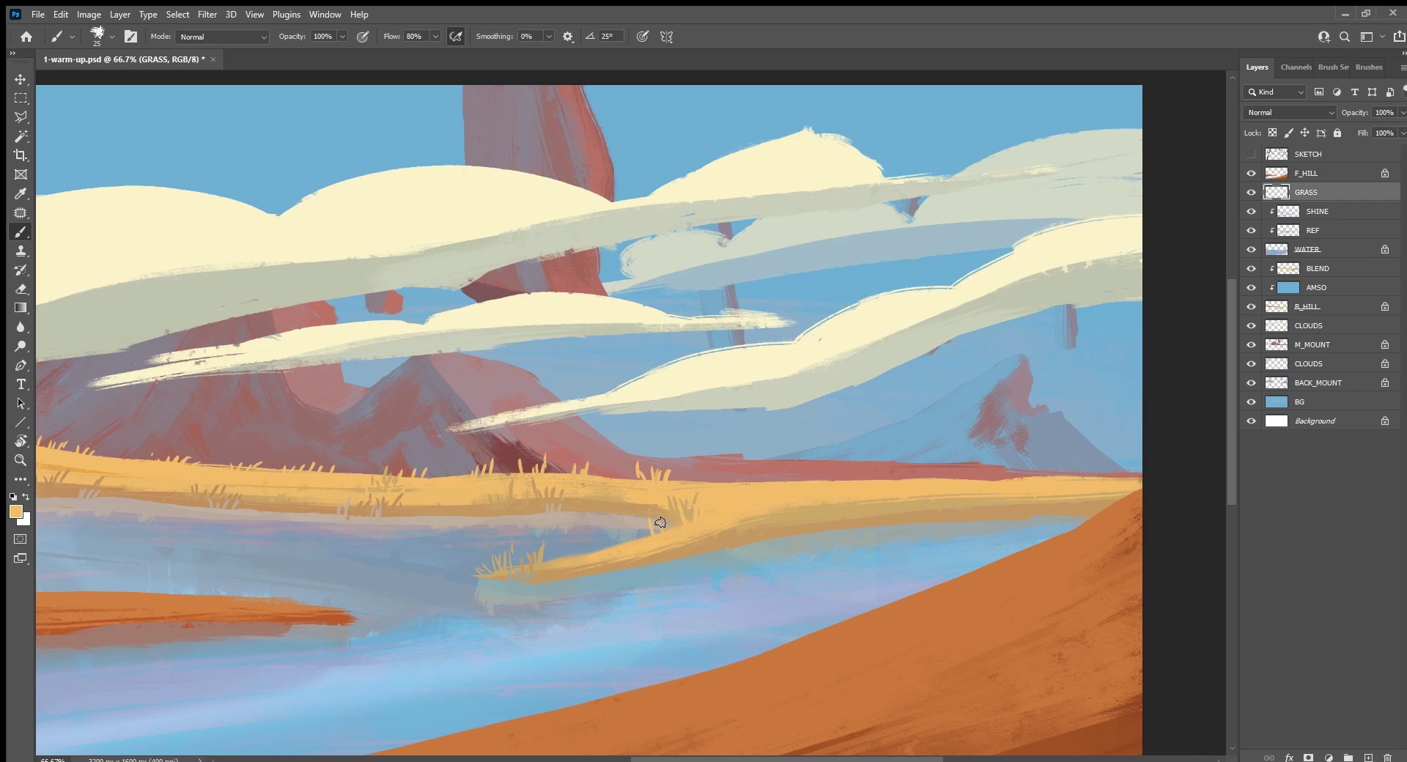
Step: Add light blades on the spit and a row of yellow-tan blades along the far bank edge
{"action": "left_click", "coordinate": [595, 558], "text": "alt"}
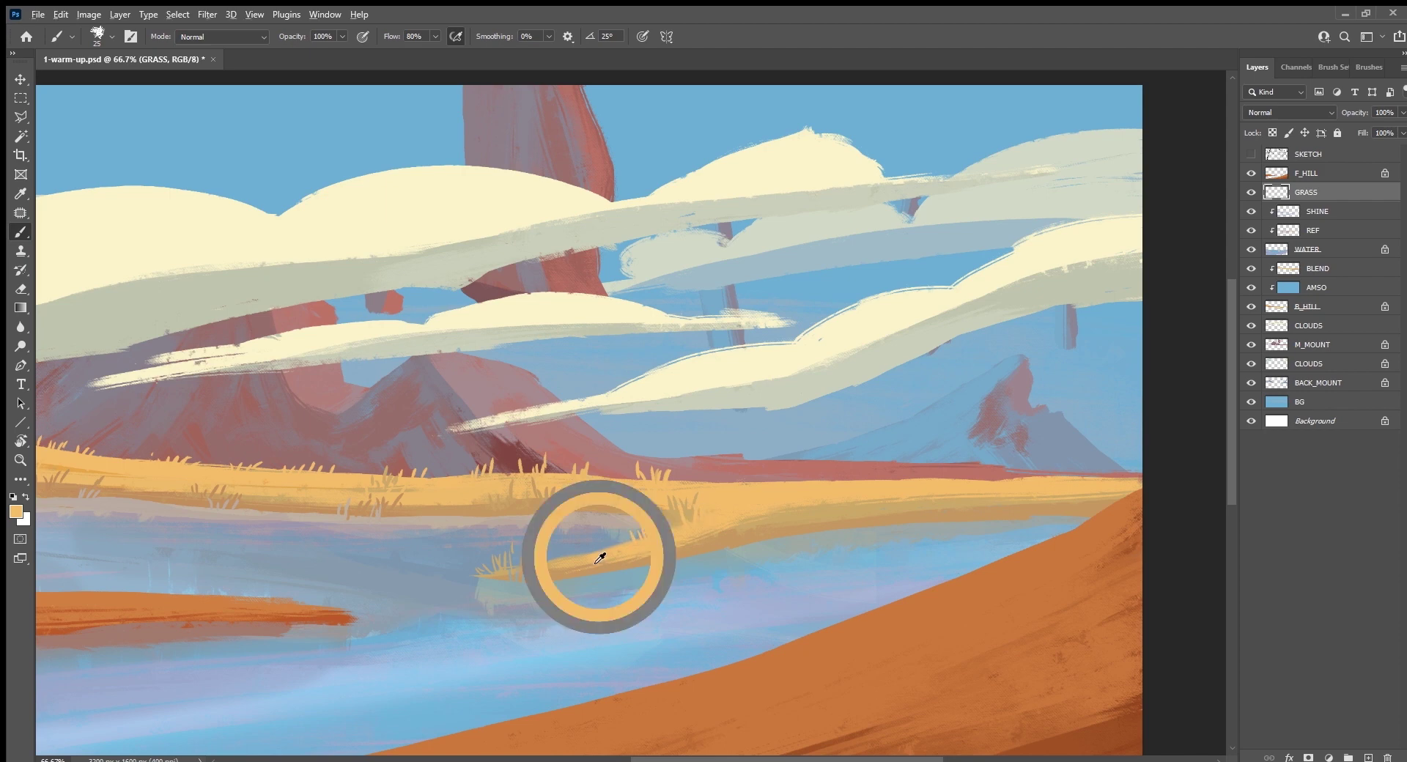
{"action": "left_click_drag", "start_coordinate": [595, 550], "coordinate": [593, 537]}
{"action": "left_click_drag", "start_coordinate": [602, 546], "coordinate": [612, 528]}
{"action": "left_click", "coordinate": [601, 575], "text": "alt"}
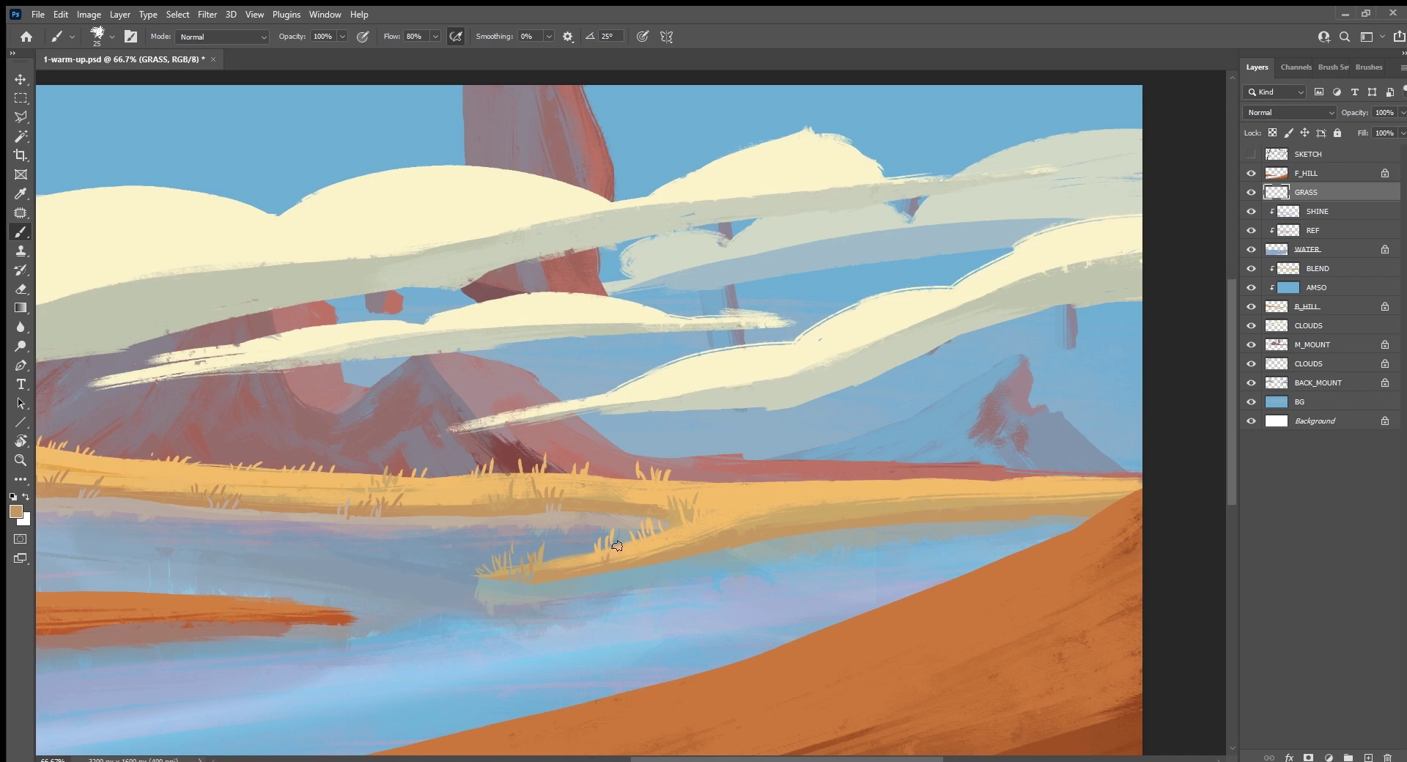
{"action": "left_click", "coordinate": [593, 585], "text": "alt"}
{"action": "left_click", "coordinate": [733, 495], "text": "alt"}
{"action": "mouse_move", "coordinate": [736, 484]}
{"action": "left_mouse_down"}
{"action": "mouse_move", "coordinate": [713, 472]}
{"action": "mouse_move", "coordinate": [797, 475]}
{"action": "left_mouse_up"}
{"action": "left_click_drag", "start_coordinate": [1002, 486], "coordinate": [1012, 473]}
{"action": "mouse_move", "coordinate": [1024, 483]}
{"action": "left_mouse_down"}
{"action": "mouse_move", "coordinate": [1026, 471]}
{"action": "mouse_move", "coordinate": [1091, 471]}
{"action": "left_mouse_up"}
{"action": "left_click_drag", "start_coordinate": [1102, 481], "coordinate": [1103, 470]}
{"action": "left_click_drag", "start_coordinate": [1117, 481], "coordinate": [1119, 466]}
{"action": "left_click_drag", "start_coordinate": [963, 482], "coordinate": [964, 471]}
{"action": "left_click_drag", "start_coordinate": [953, 483], "coordinate": [935, 475]}
{"action": "mouse_move", "coordinate": [915, 485]}
{"action": "left_mouse_down"}
{"action": "mouse_move", "coordinate": [914, 473]}
{"action": "mouse_move", "coordinate": [863, 474]}
{"action": "left_mouse_up"}
Step: Paint darker tan grass blades across the band, then zoom in on the orange bank
{"action": "left_click", "coordinate": [798, 513], "text": "alt"}
{"action": "mouse_move", "coordinate": [829, 507]}
{"action": "left_mouse_down"}
{"action": "mouse_move", "coordinate": [829, 493]}
{"action": "mouse_move", "coordinate": [906, 489]}
{"action": "mouse_move", "coordinate": [878, 485]}
{"action": "left_mouse_up"}
{"action": "mouse_move", "coordinate": [956, 511]}
{"action": "left_mouse_down"}
{"action": "mouse_move", "coordinate": [962, 497]}
{"action": "mouse_move", "coordinate": [1078, 490]}
{"action": "left_mouse_up"}
{"action": "left_click", "coordinate": [767, 521], "text": "alt"}
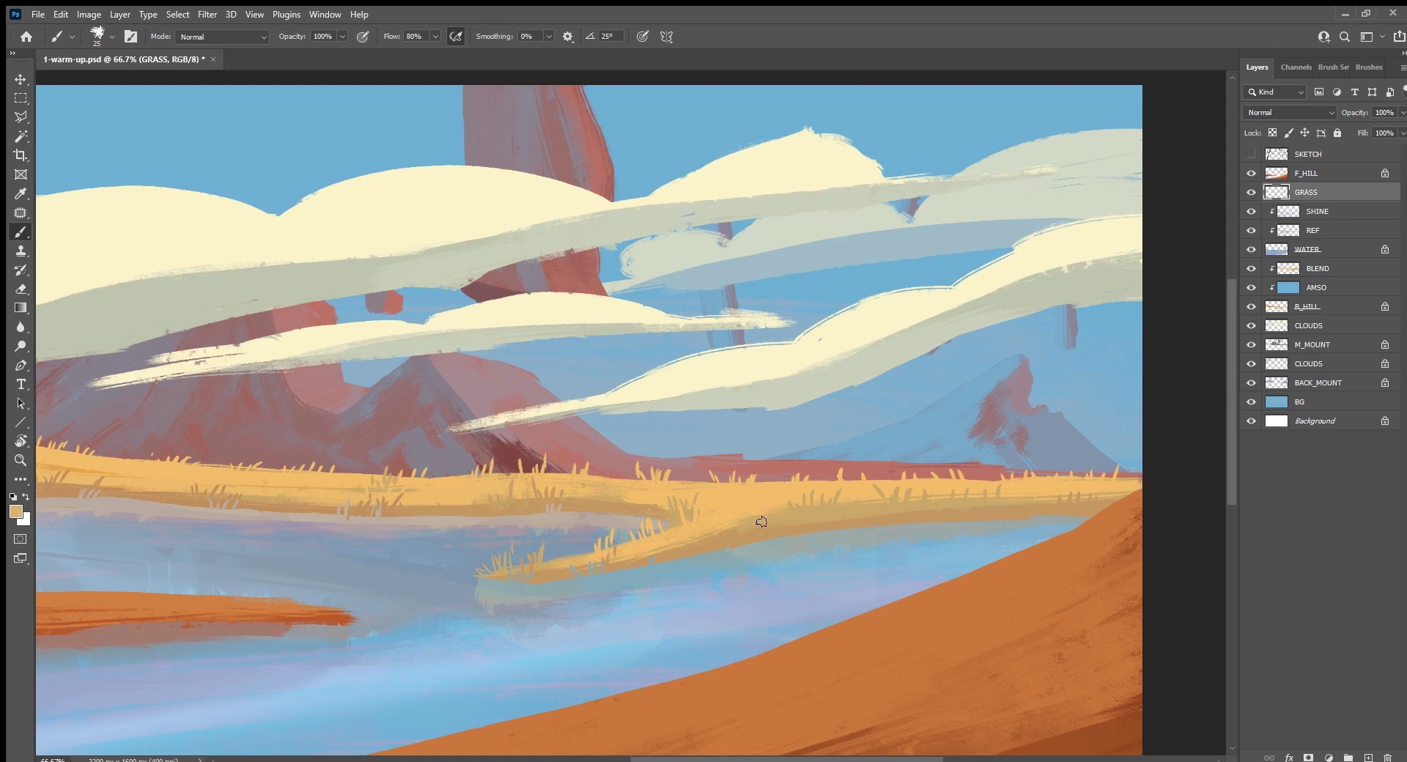
{"action": "left_click", "coordinate": [614, 506], "text": "alt"}
{"action": "left_click_drag", "start_coordinate": [584, 543], "coordinate": [1317, 645]}
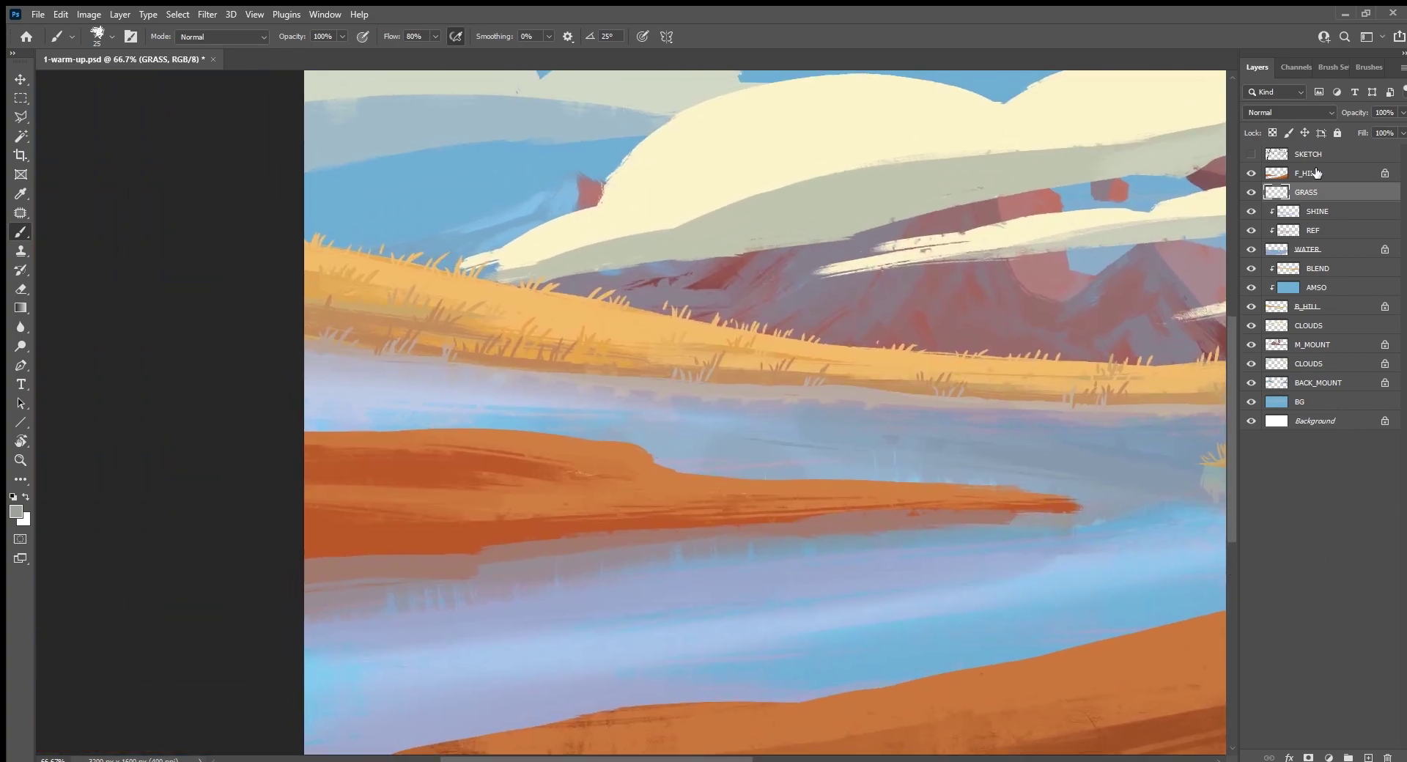
Step: Add a new layer above F_HILL named Grass_TX
{"action": "left_click", "coordinate": [1317, 173]}
{"action": "left_click", "coordinate": [1368, 757]}
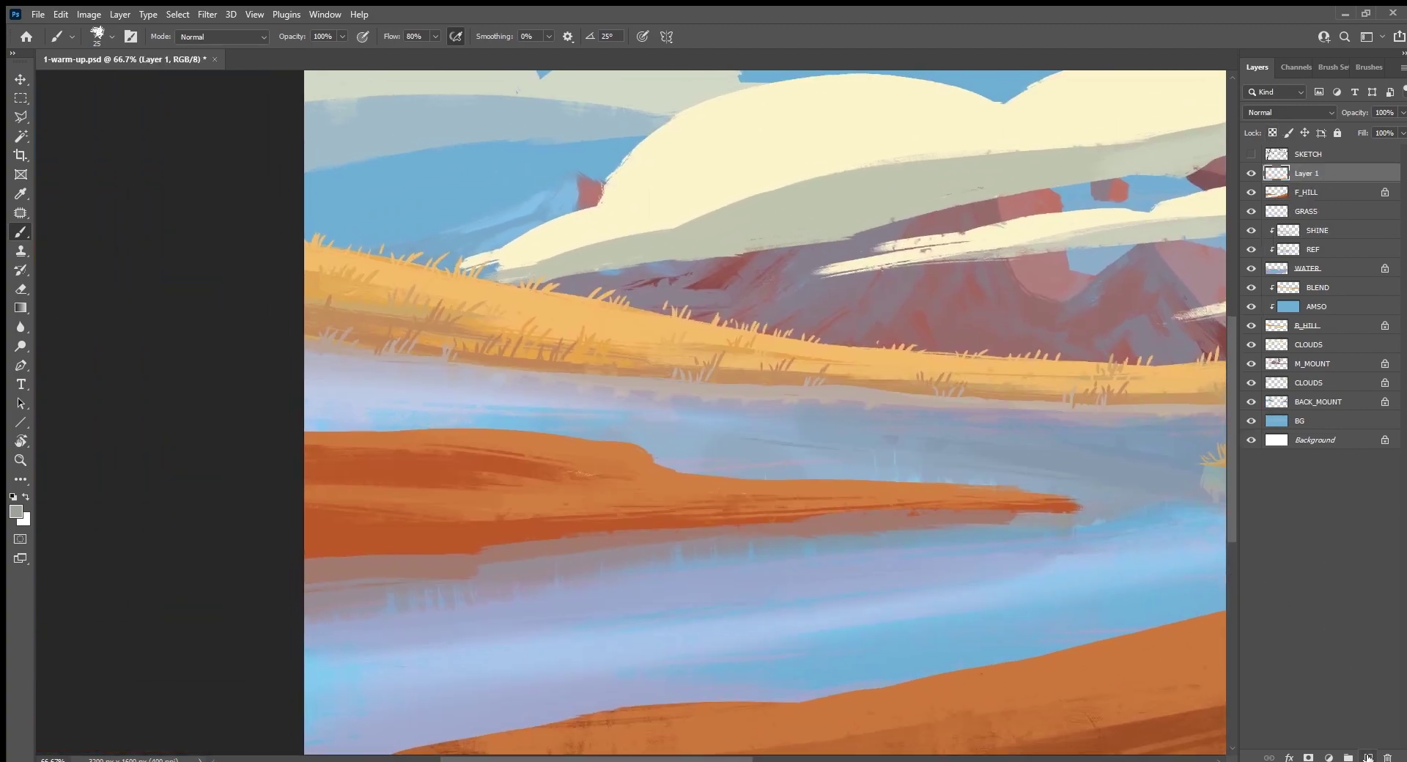
{"action": "double_click", "coordinate": [1306, 173]}
{"action": "type", "text": "Gss_T"}
{"action": "type", "text": "X"}
{"action": "key", "text": "Return"}
Step: Paint orange grass blades along the riverbank shoreline
{"action": "left_click_drag", "start_coordinate": [528, 512], "coordinate": [564, 528]}
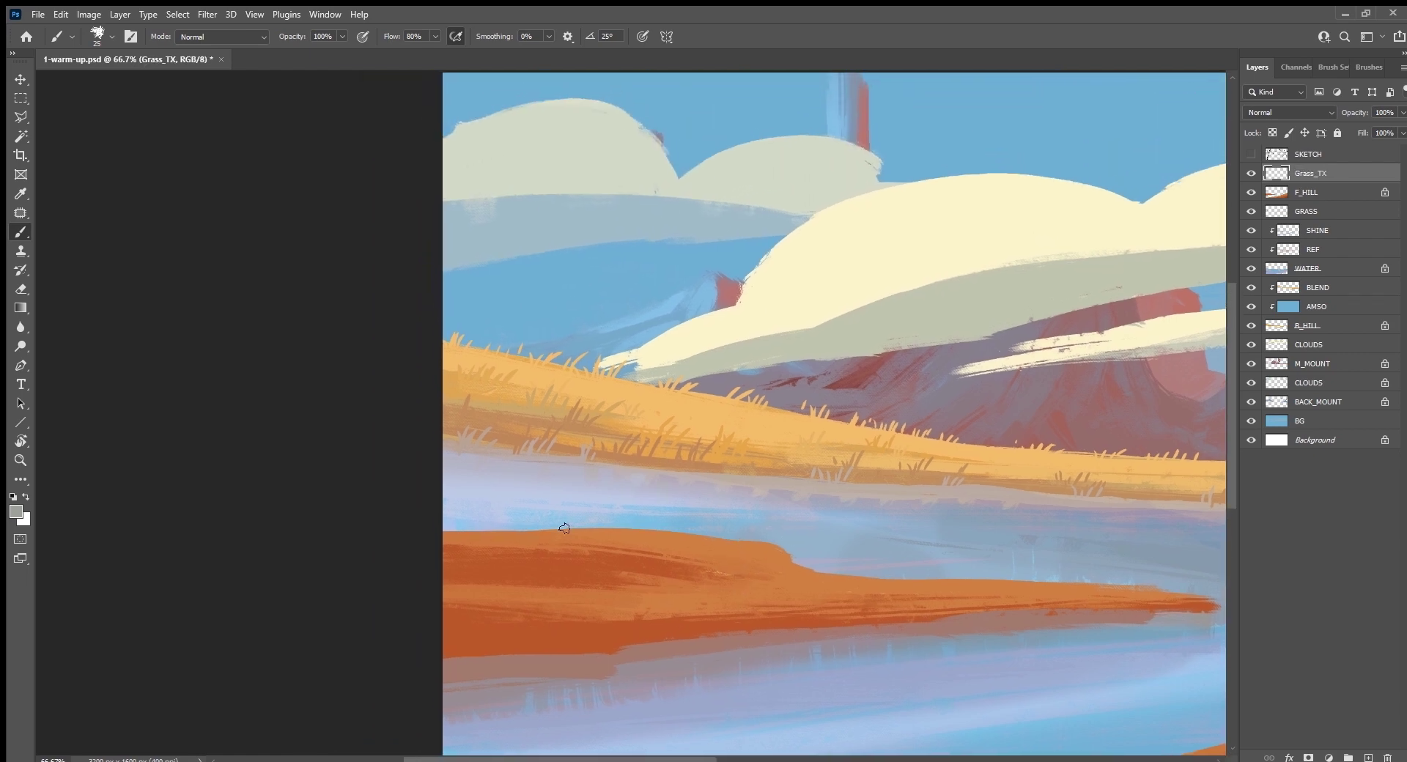
{"action": "left_click", "coordinate": [468, 538], "text": "alt"}
{"action": "left_click_drag", "start_coordinate": [446, 530], "coordinate": [465, 515]}
{"action": "left_click_drag", "start_coordinate": [471, 529], "coordinate": [482, 518]}
{"action": "left_click_drag", "start_coordinate": [519, 529], "coordinate": [555, 519]}
{"action": "left_click_drag", "start_coordinate": [566, 529], "coordinate": [604, 517]}
{"action": "left_click_drag", "start_coordinate": [617, 529], "coordinate": [617, 516]}
{"action": "left_click_drag", "start_coordinate": [697, 536], "coordinate": [698, 528]}
{"action": "left_click_drag", "start_coordinate": [709, 536], "coordinate": [710, 528]}
{"action": "mouse_move", "coordinate": [792, 551]}
{"action": "left_mouse_down"}
{"action": "mouse_move", "coordinate": [792, 534]}
{"action": "mouse_move", "coordinate": [722, 519]}
{"action": "left_mouse_up"}
Step: Add tall and thin dark-orange grass blades plus a few lighter ones on the bank
{"action": "left_click", "coordinate": [576, 559], "text": "alt"}
{"action": "left_click_drag", "start_coordinate": [578, 549], "coordinate": [580, 525]}
{"action": "mouse_move", "coordinate": [508, 550]}
{"action": "left_mouse_down"}
{"action": "mouse_move", "coordinate": [507, 513]}
{"action": "mouse_move", "coordinate": [454, 521]}
{"action": "left_mouse_up"}
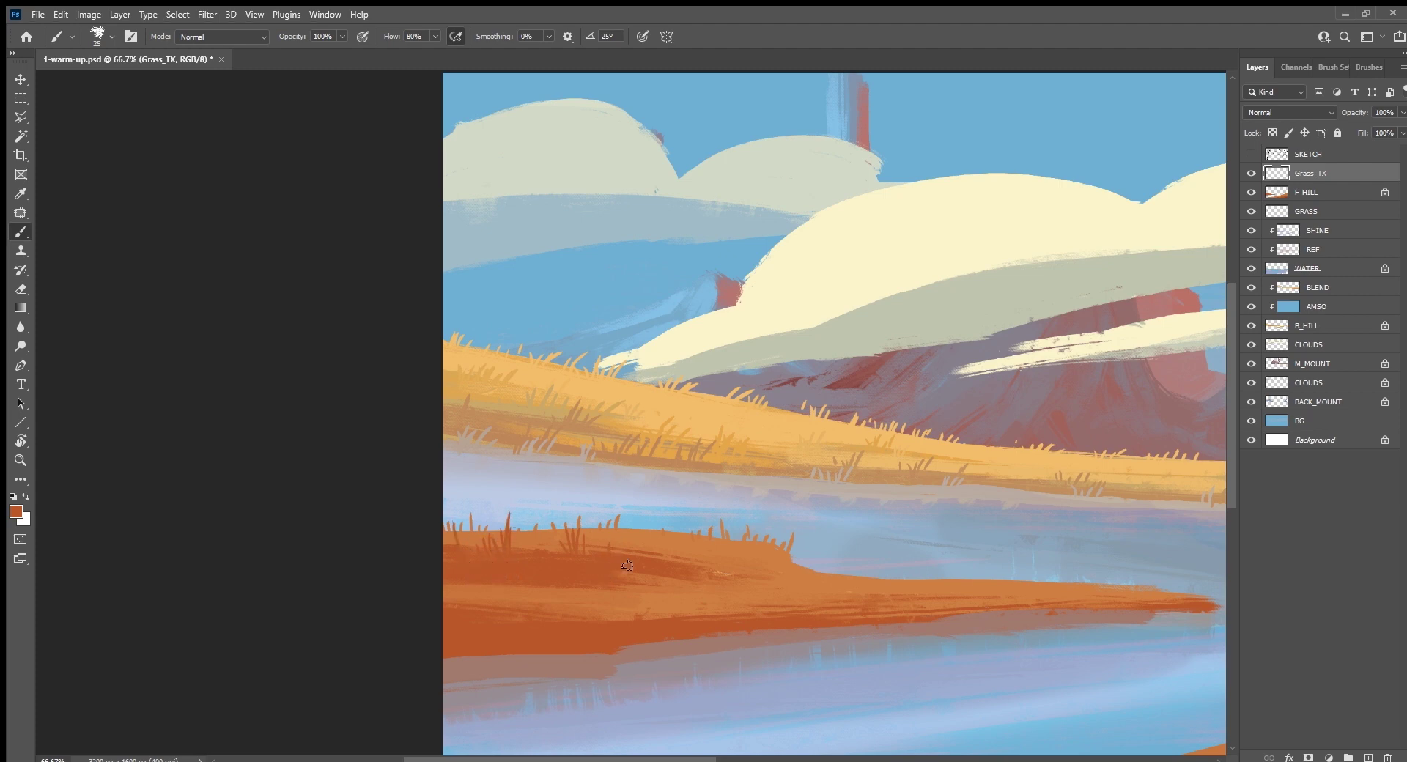
{"action": "left_click_drag", "start_coordinate": [669, 560], "coordinate": [668, 541]}
{"action": "mouse_move", "coordinate": [681, 563]}
{"action": "left_mouse_down"}
{"action": "mouse_move", "coordinate": [681, 544]}
{"action": "mouse_move", "coordinate": [712, 552]}
{"action": "left_mouse_up"}
{"action": "left_click_drag", "start_coordinate": [724, 579], "coordinate": [734, 541]}
{"action": "left_click_drag", "start_coordinate": [741, 579], "coordinate": [744, 539]}
{"action": "left_click", "coordinate": [673, 590], "text": "alt"}
{"action": "mouse_move", "coordinate": [806, 572]}
{"action": "left_mouse_down"}
{"action": "mouse_move", "coordinate": [806, 554]}
{"action": "mouse_move", "coordinate": [852, 567]}
{"action": "left_mouse_up"}
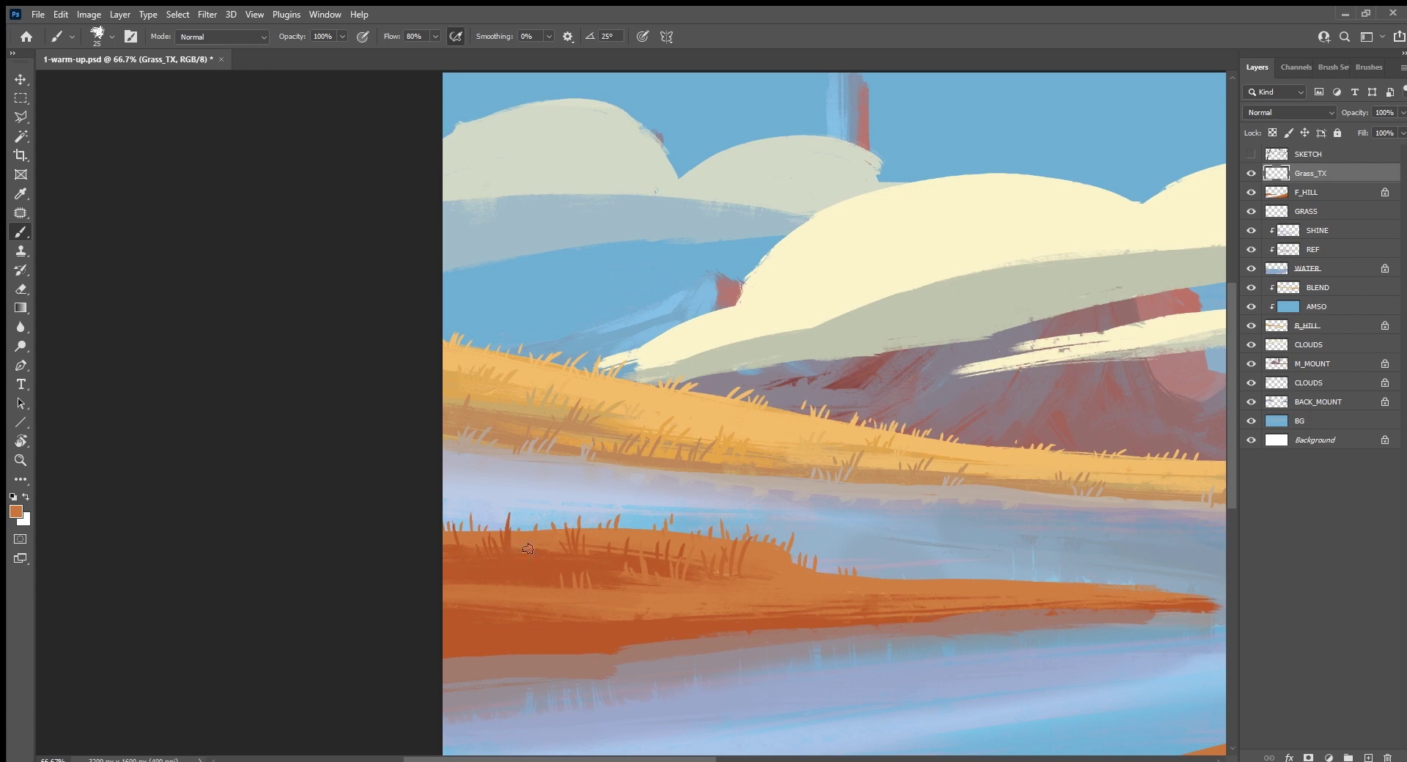
{"action": "mouse_move", "coordinate": [503, 587]}
{"action": "left_mouse_down"}
{"action": "mouse_move", "coordinate": [502, 564]}
{"action": "mouse_move", "coordinate": [450, 569]}
{"action": "left_mouse_up"}
Step: Paint dark red-orange blades on the lower bank and small blades toward the bank tip
{"action": "left_click", "coordinate": [479, 609], "text": "alt"}
{"action": "mouse_move", "coordinate": [529, 609]}
{"action": "left_mouse_down"}
{"action": "mouse_move", "coordinate": [536, 593]}
{"action": "mouse_move", "coordinate": [466, 591]}
{"action": "left_mouse_up"}
{"action": "left_click", "coordinate": [551, 599], "text": "alt"}
{"action": "left_click_drag", "start_coordinate": [897, 583], "coordinate": [900, 569]}
{"action": "mouse_move", "coordinate": [1102, 617]}
{"action": "left_mouse_down"}
{"action": "mouse_move", "coordinate": [916, 577]}
{"action": "mouse_move", "coordinate": [890, 535]}
{"action": "left_mouse_up"}
{"action": "left_click_drag", "start_coordinate": [903, 551], "coordinate": [919, 537]}
{"action": "mouse_move", "coordinate": [934, 549]}
{"action": "left_mouse_down"}
{"action": "mouse_move", "coordinate": [939, 537]}
{"action": "mouse_move", "coordinate": [880, 534]}
{"action": "mouse_move", "coordinate": [1036, 549]}
{"action": "left_mouse_up"}
Step: Add more light and dark red-orange grass blades across the bank
{"action": "left_click", "coordinate": [1023, 570], "text": "alt"}
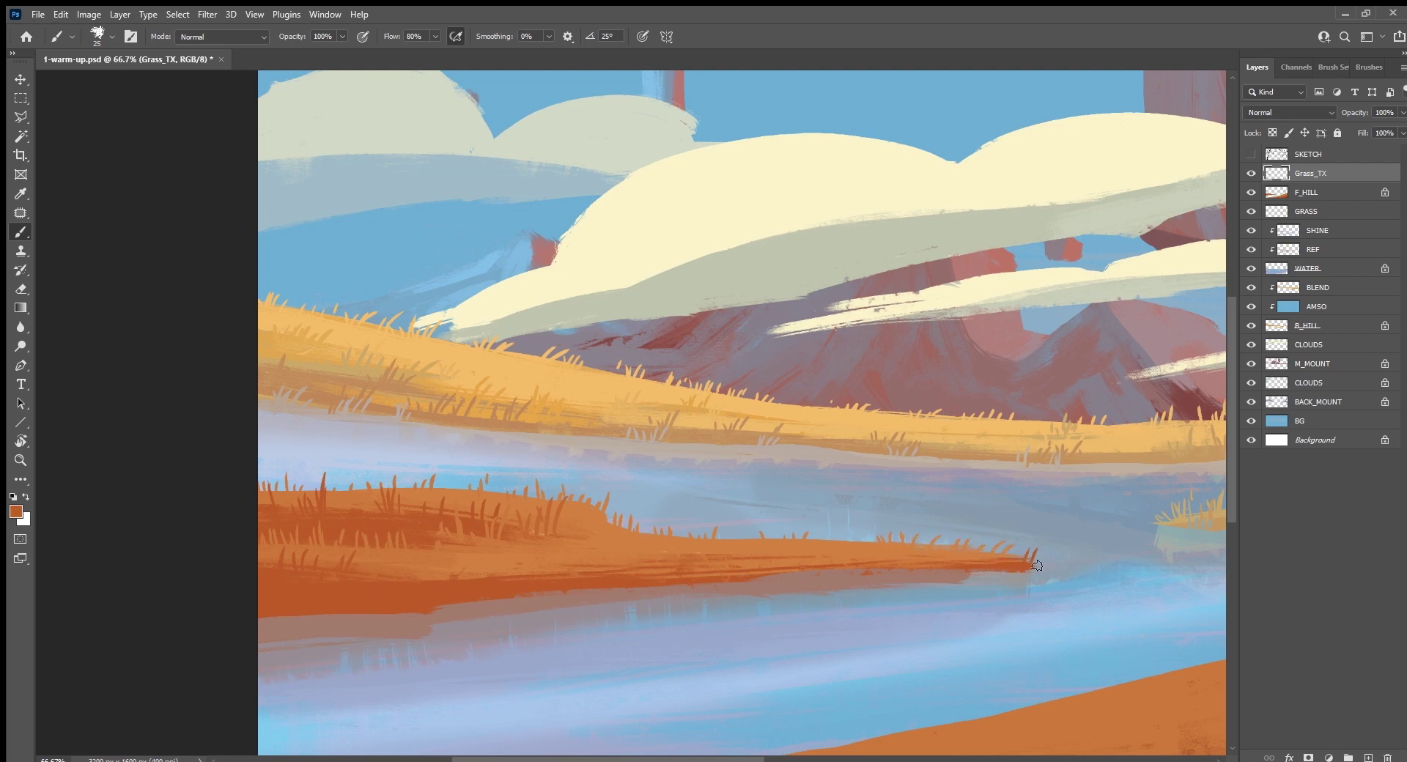
{"action": "left_click", "coordinate": [701, 569], "text": "alt"}
{"action": "mouse_move", "coordinate": [690, 566]}
{"action": "left_mouse_down"}
{"action": "mouse_move", "coordinate": [692, 533]}
{"action": "mouse_move", "coordinate": [674, 547]}
{"action": "left_mouse_up"}
{"action": "left_click", "coordinate": [505, 561], "text": "alt"}
{"action": "left_click", "coordinate": [492, 588], "text": "alt"}
{"action": "mouse_move", "coordinate": [507, 579]}
{"action": "left_mouse_down"}
{"action": "mouse_move", "coordinate": [504, 553]}
{"action": "mouse_move", "coordinate": [483, 558]}
{"action": "left_mouse_up"}
{"action": "mouse_move", "coordinate": [394, 576]}
{"action": "left_mouse_down"}
{"action": "mouse_move", "coordinate": [390, 543]}
{"action": "mouse_move", "coordinate": [401, 550]}
{"action": "left_mouse_up"}
Step: Paint pinkish-brown and light blades at the bank edge and a greyish-pink blade into the reflection
{"action": "left_click_drag", "start_coordinate": [645, 599], "coordinate": [805, 595]}
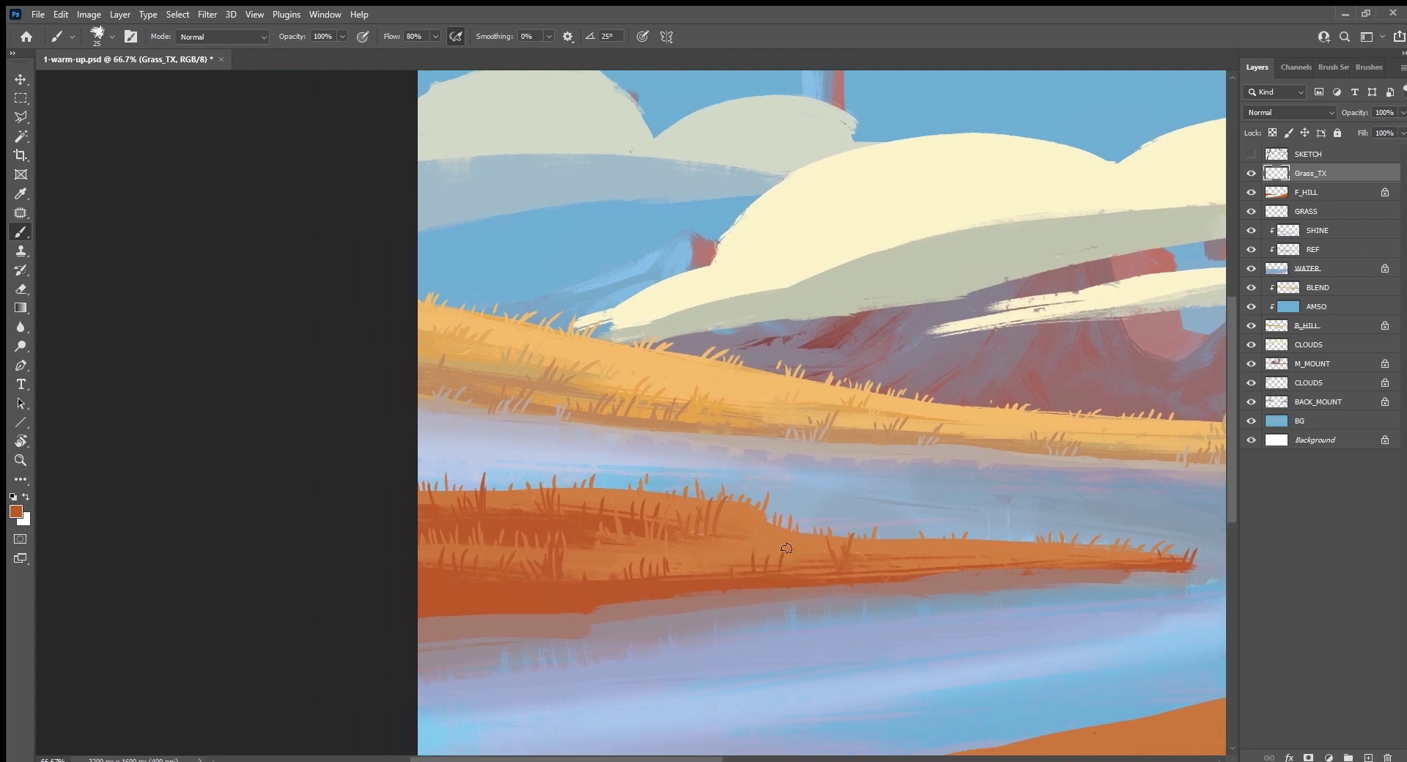
{"action": "left_click", "coordinate": [452, 624], "text": "alt"}
{"action": "mouse_move", "coordinate": [447, 616]}
{"action": "left_mouse_down"}
{"action": "mouse_move", "coordinate": [445, 590]}
{"action": "mouse_move", "coordinate": [422, 603]}
{"action": "left_mouse_up"}
{"action": "left_click_drag", "start_coordinate": [592, 610], "coordinate": [599, 594]}
{"action": "left_click", "coordinate": [521, 646], "text": "alt"}
{"action": "left_click_drag", "start_coordinate": [586, 629], "coordinate": [587, 591]}
{"action": "left_click_drag", "start_coordinate": [774, 591], "coordinate": [783, 567]}
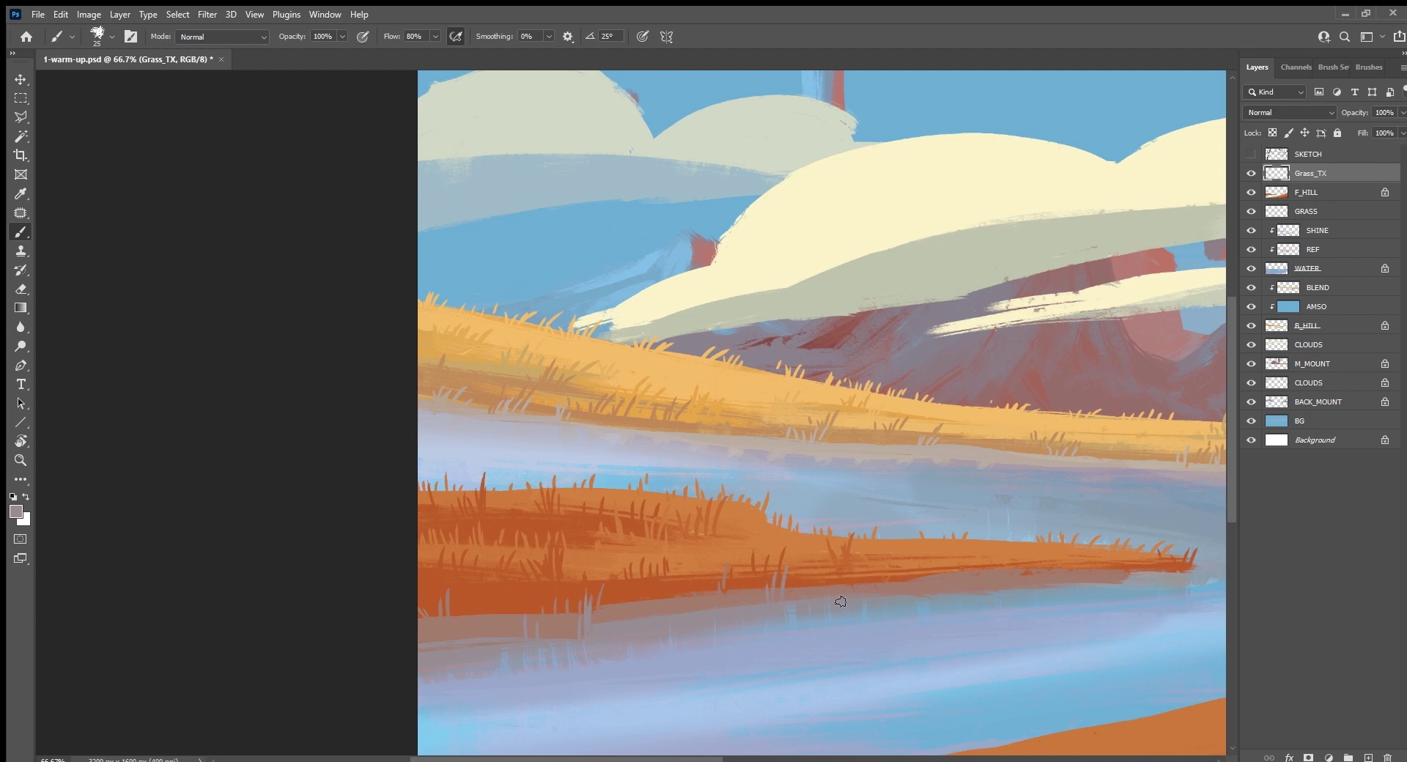
{"action": "left_click", "coordinate": [887, 566], "text": "alt"}
{"action": "left_click_drag", "start_coordinate": [914, 549], "coordinate": [917, 526]}
{"action": "left_click", "coordinate": [948, 584], "text": "alt"}
Step: Paint pale blue reeds in the water and save the document
{"action": "left_click", "coordinate": [1113, 594], "text": "alt"}
{"action": "left_click_drag", "start_coordinate": [974, 598], "coordinate": [992, 565]}
{"action": "left_click_drag", "start_coordinate": [926, 603], "coordinate": [931, 575]}
{"action": "key", "text": "ctrl+s"}
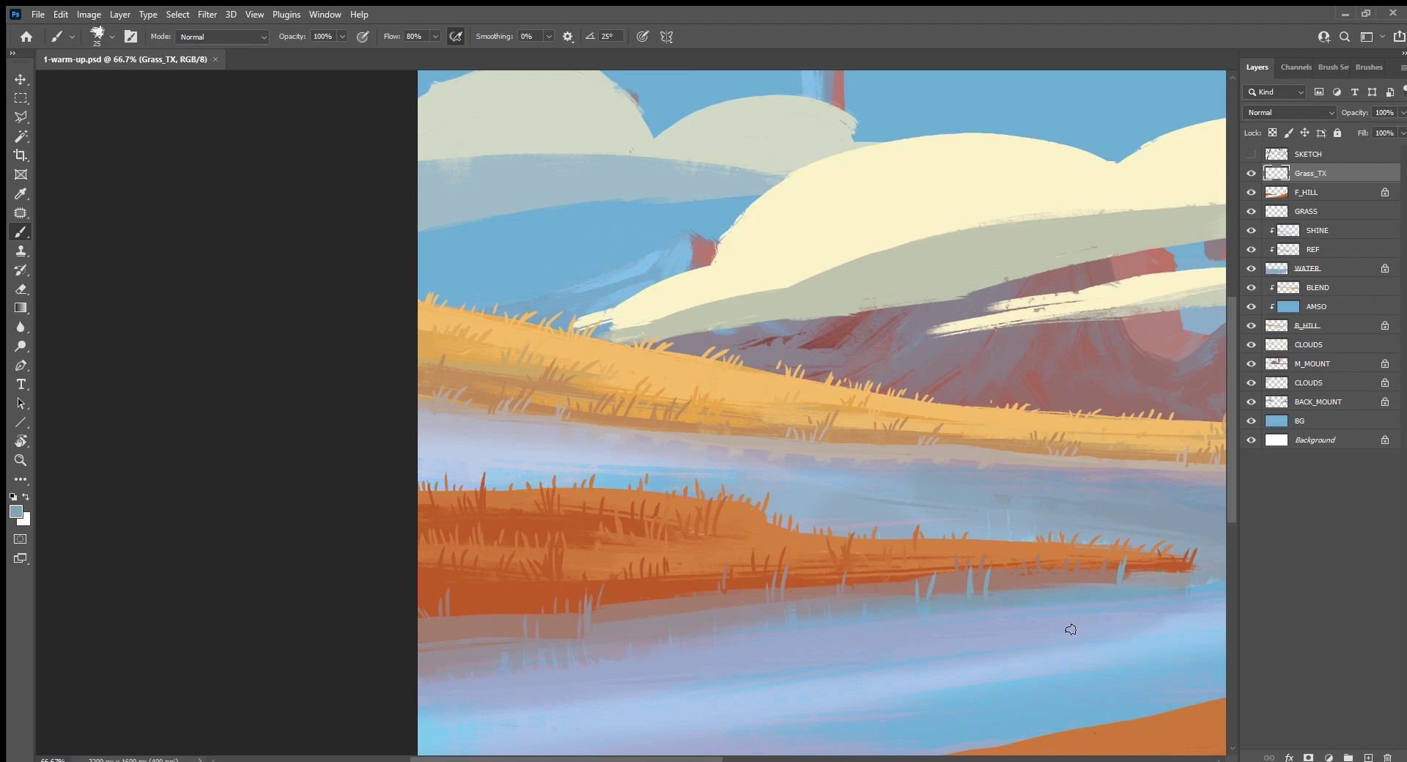
{"action": "key", "text": "ctrl+minus"}
{"action": "left_click_drag", "start_coordinate": [1112, 687], "coordinate": [472, 716]}
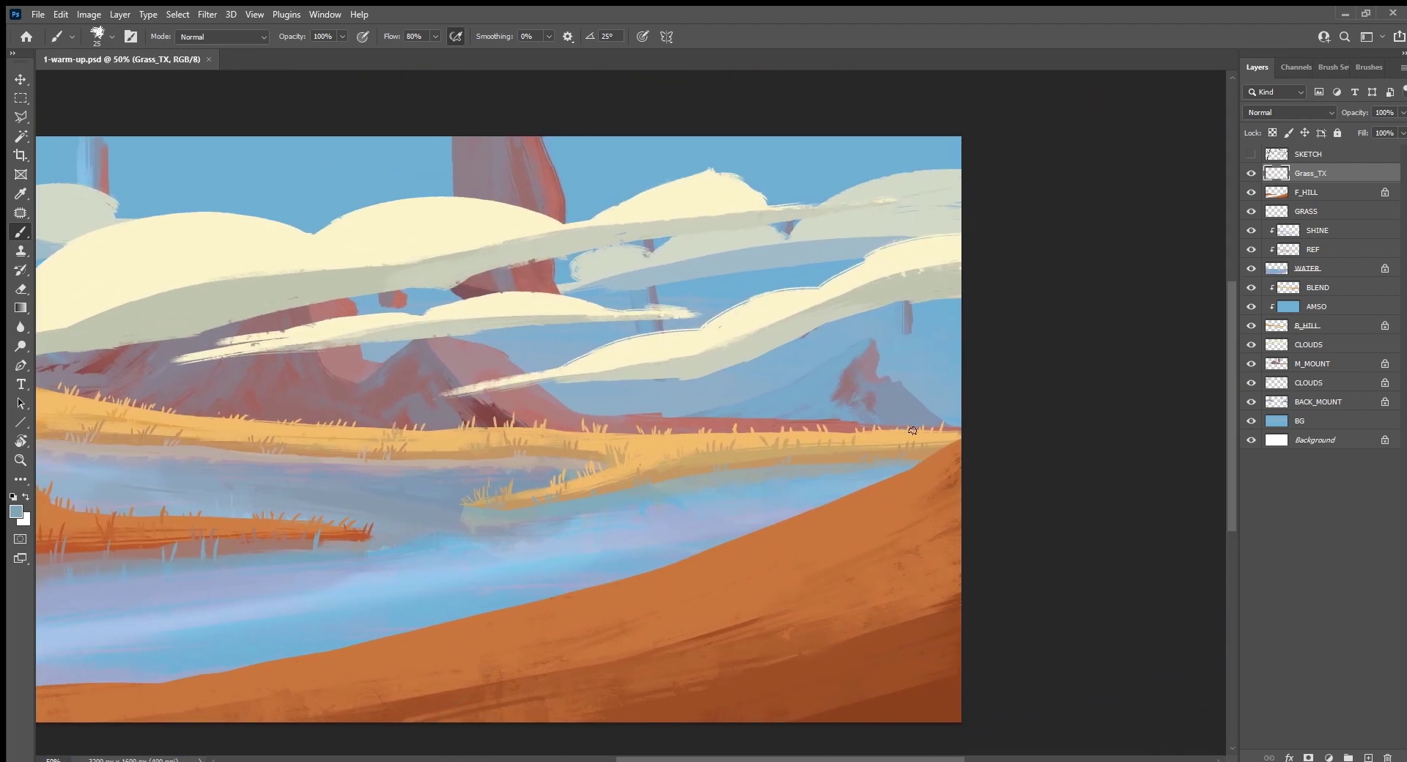
Step: Sample hill oranges and paint the first grass blades along the foreground hill's top and right edge
{"action": "left_click", "coordinate": [925, 473], "text": "alt"}
{"action": "mouse_move", "coordinate": [939, 449]}
{"action": "left_mouse_down"}
{"action": "mouse_move", "coordinate": [937, 423]}
{"action": "mouse_move", "coordinate": [950, 429]}
{"action": "left_mouse_up"}
{"action": "left_click_drag", "start_coordinate": [933, 464], "coordinate": [925, 438]}
{"action": "left_click_drag", "start_coordinate": [877, 623], "coordinate": [1037, 594]}
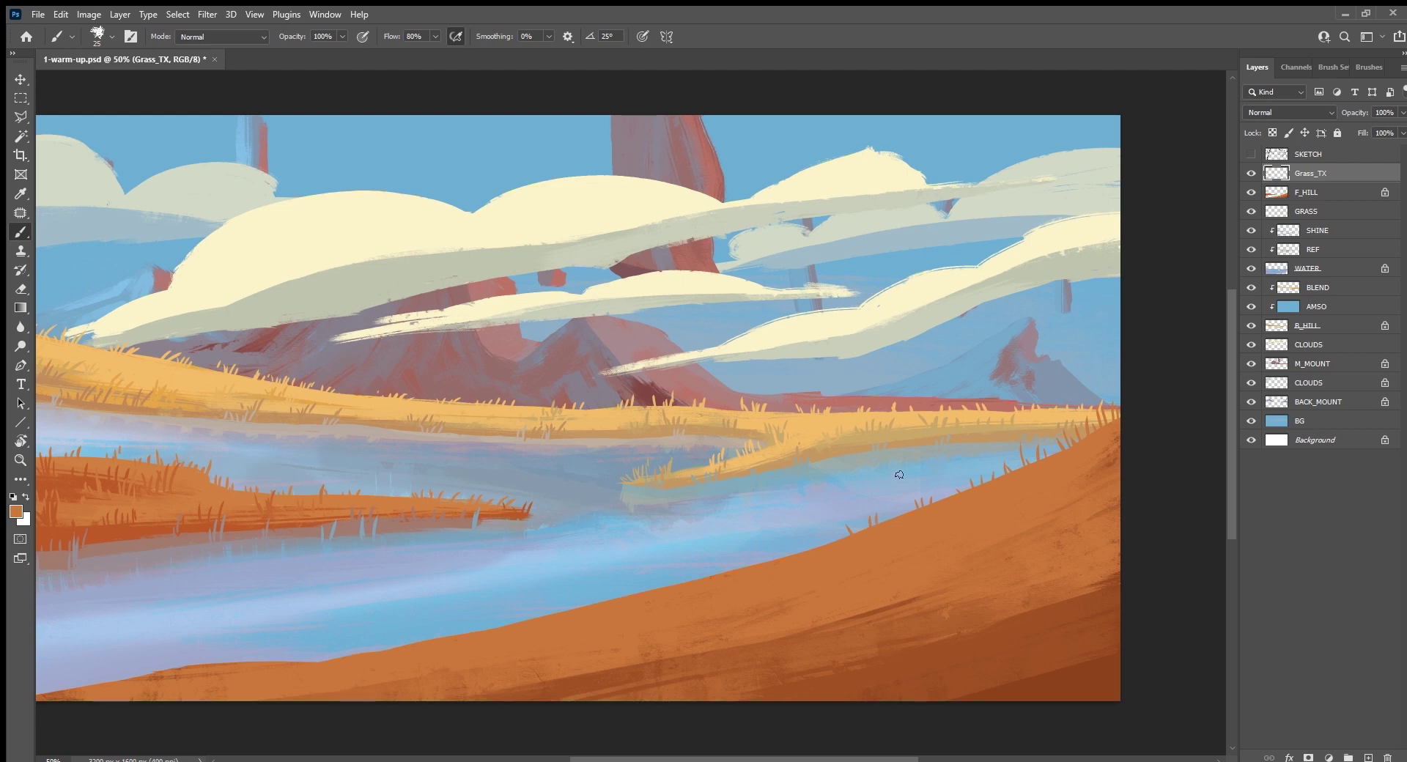
{"action": "key", "text": "bracketright"}
{"action": "mouse_move", "coordinate": [834, 547]}
{"action": "left_mouse_down"}
{"action": "mouse_move", "coordinate": [843, 524]}
{"action": "mouse_move", "coordinate": [816, 526]}
{"action": "mouse_move", "coordinate": [813, 514]}
{"action": "mouse_move", "coordinate": [785, 545]}
{"action": "left_mouse_up"}
{"action": "left_click_drag", "start_coordinate": [627, 596], "coordinate": [639, 584]}
{"action": "mouse_move", "coordinate": [723, 574]}
{"action": "left_mouse_down"}
{"action": "mouse_move", "coordinate": [721, 560]}
{"action": "mouse_move", "coordinate": [791, 527]}
{"action": "left_mouse_up"}
{"action": "left_click", "coordinate": [1109, 460], "text": "alt"}
{"action": "left_click_drag", "start_coordinate": [1106, 473], "coordinate": [1110, 415]}
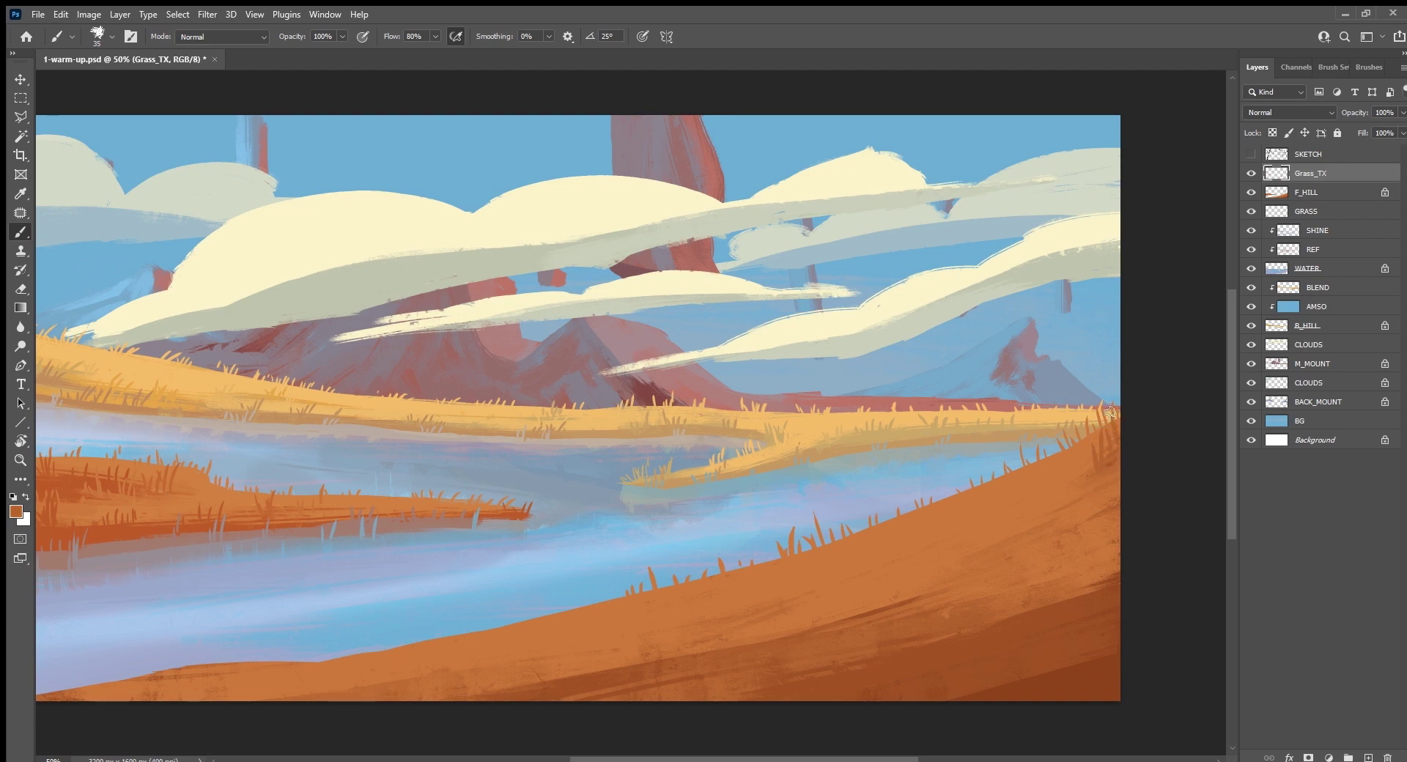
{"action": "mouse_move", "coordinate": [1091, 484]}
{"action": "left_mouse_down"}
{"action": "mouse_move", "coordinate": [1071, 462]}
{"action": "mouse_move", "coordinate": [1093, 424]}
{"action": "left_mouse_up"}
Step: Paint a row of short grass blades along the hill edge toward its left end
{"action": "scroll", "coordinate": [763, 603], "scroll_direction": "up", "scroll_amount": 1}
{"action": "scroll", "coordinate": [829, 561], "scroll_direction": "up", "scroll_amount": 2}
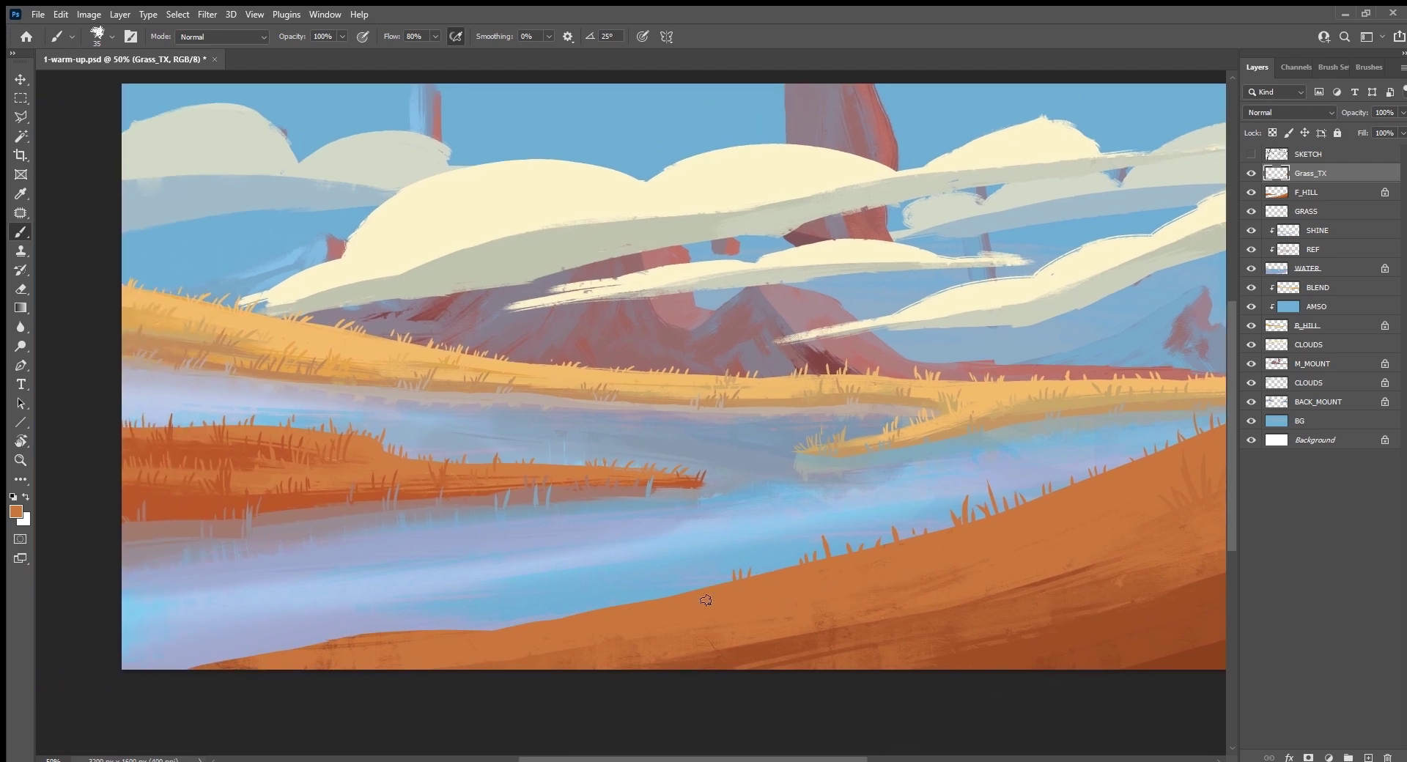
{"action": "mouse_move", "coordinate": [704, 587]}
{"action": "left_mouse_down"}
{"action": "mouse_move", "coordinate": [721, 569]}
{"action": "mouse_move", "coordinate": [792, 563]}
{"action": "left_mouse_up"}
{"action": "left_click_drag", "start_coordinate": [514, 623], "coordinate": [516, 613]}
{"action": "left_click_drag", "start_coordinate": [530, 619], "coordinate": [546, 604]}
{"action": "mouse_move", "coordinate": [582, 609]}
{"action": "left_mouse_down"}
{"action": "mouse_move", "coordinate": [583, 595]}
{"action": "mouse_move", "coordinate": [635, 576]}
{"action": "left_mouse_up"}
{"action": "left_click_drag", "start_coordinate": [464, 629], "coordinate": [466, 620]}
{"action": "left_click_drag", "start_coordinate": [476, 628], "coordinate": [555, 599]}
{"action": "left_click_drag", "start_coordinate": [567, 614], "coordinate": [568, 596]}
{"action": "mouse_move", "coordinate": [430, 631]}
{"action": "left_mouse_down"}
{"action": "mouse_move", "coordinate": [432, 610]}
{"action": "mouse_move", "coordinate": [390, 606]}
{"action": "left_mouse_up"}
{"action": "left_click_drag", "start_coordinate": [379, 634], "coordinate": [380, 621]}
{"action": "mouse_move", "coordinate": [218, 664]}
{"action": "left_mouse_down"}
{"action": "mouse_move", "coordinate": [218, 633]}
{"action": "mouse_move", "coordinate": [186, 648]}
{"action": "mouse_move", "coordinate": [284, 613]}
{"action": "mouse_move", "coordinate": [302, 643]}
{"action": "mouse_move", "coordinate": [300, 619]}
{"action": "left_mouse_up"}
Step: Resample the hill colour and add short and tall blades across the hill's middle
{"action": "left_click", "coordinate": [275, 667], "text": "alt"}
{"action": "mouse_move", "coordinate": [313, 648]}
{"action": "left_mouse_down"}
{"action": "mouse_move", "coordinate": [311, 622]}
{"action": "mouse_move", "coordinate": [330, 620]}
{"action": "left_mouse_up"}
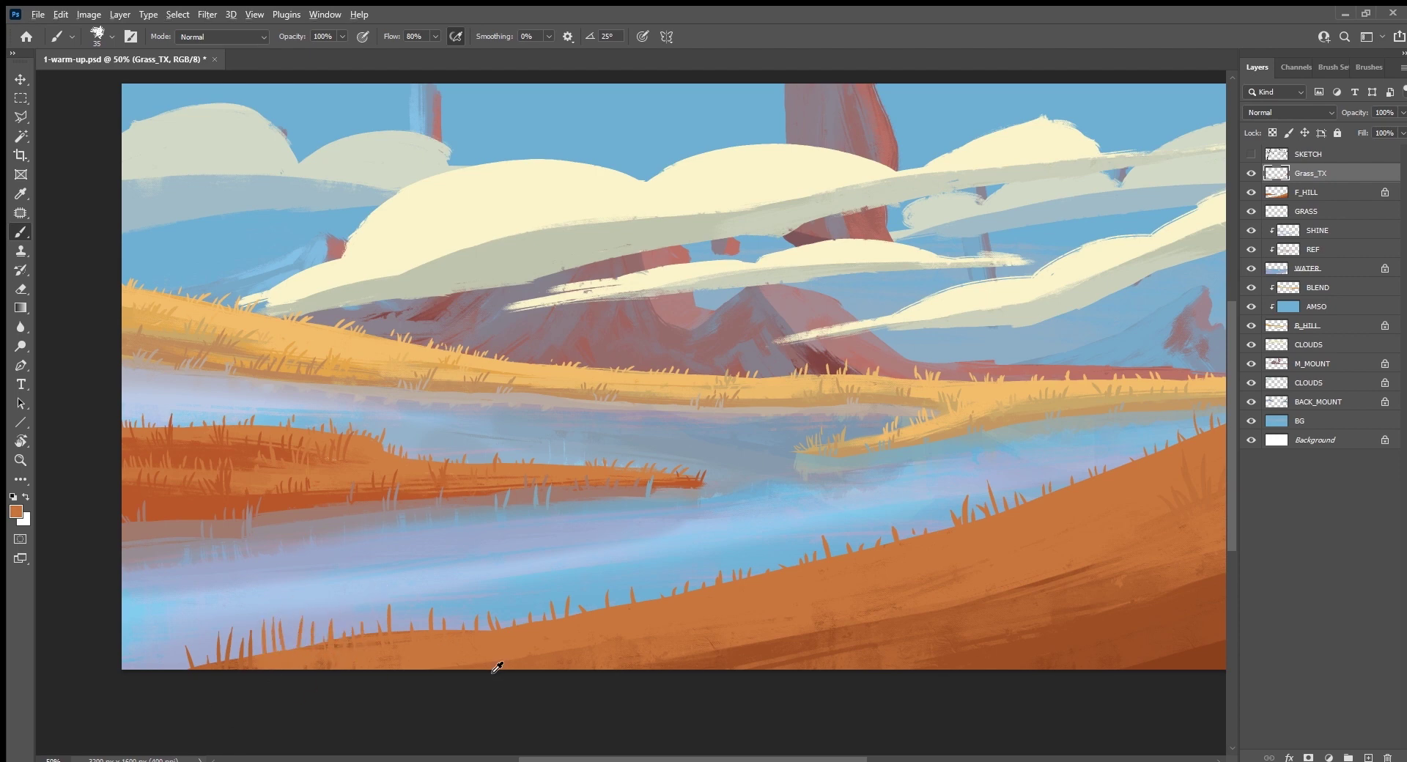
{"action": "mouse_move", "coordinate": [494, 661]}
{"action": "left_mouse_down"}
{"action": "mouse_move", "coordinate": [499, 645]}
{"action": "mouse_move", "coordinate": [470, 632]}
{"action": "mouse_move", "coordinate": [496, 621]}
{"action": "mouse_move", "coordinate": [524, 635]}
{"action": "mouse_move", "coordinate": [541, 610]}
{"action": "left_mouse_up"}
{"action": "left_click_drag", "start_coordinate": [652, 639], "coordinate": [651, 595]}
{"action": "mouse_move", "coordinate": [759, 645]}
{"action": "left_mouse_down"}
{"action": "mouse_move", "coordinate": [776, 609]}
{"action": "mouse_move", "coordinate": [749, 591]}
{"action": "left_mouse_up"}
Step: Sample a darker hill tone and paint clusters of short dark grass blades
{"action": "scroll", "coordinate": [816, 628], "scroll_direction": "right", "scroll_amount": 3}
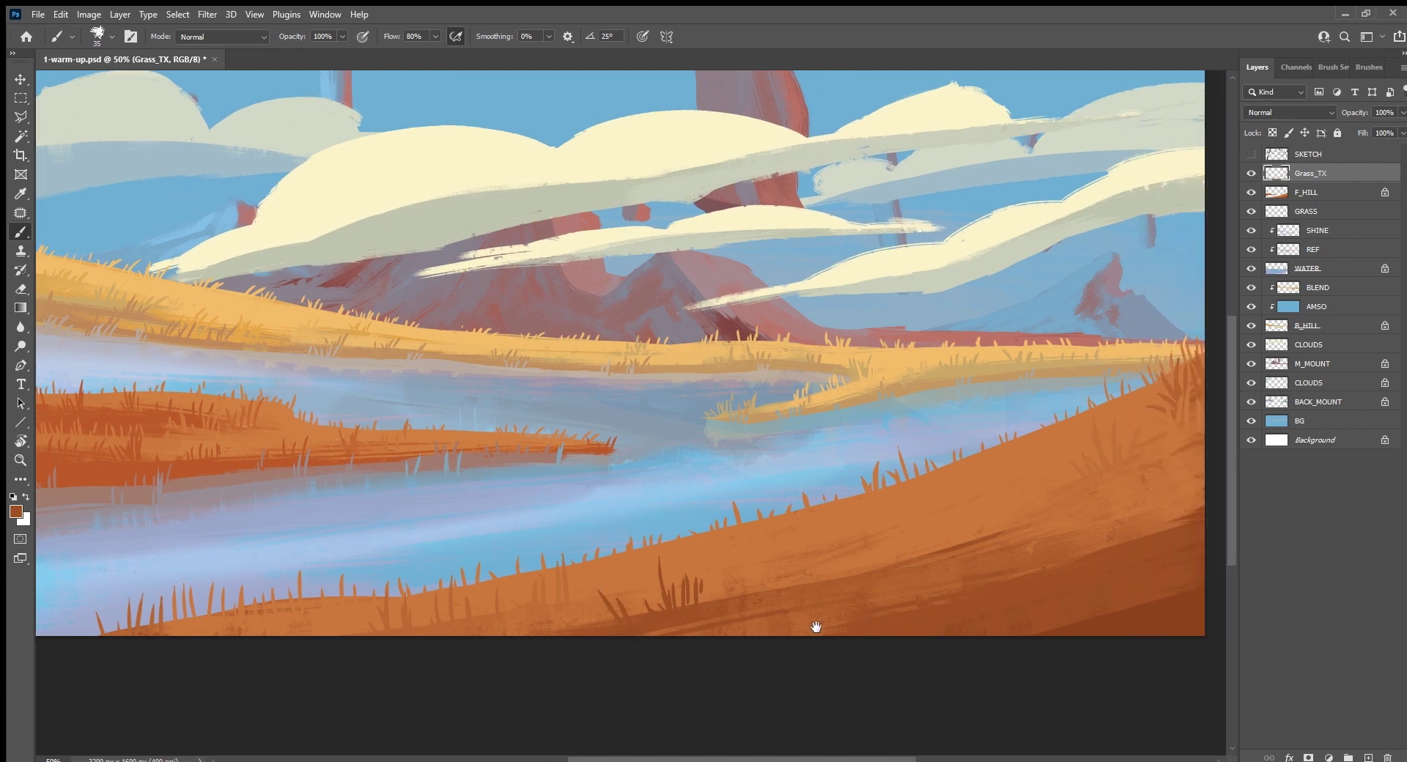
{"action": "scroll", "coordinate": [628, 638], "scroll_direction": "right", "scroll_amount": 3}
{"action": "left_click", "coordinate": [536, 620], "text": "alt"}
{"action": "left_click_drag", "start_coordinate": [534, 606], "coordinate": [539, 565]}
{"action": "mouse_move", "coordinate": [549, 603]}
{"action": "left_mouse_down"}
{"action": "mouse_move", "coordinate": [548, 574]}
{"action": "mouse_move", "coordinate": [642, 555]}
{"action": "left_mouse_up"}
{"action": "left_click_drag", "start_coordinate": [608, 585], "coordinate": [591, 574]}
Step: Paint tall dark brown grass blades up the slope and near the hill's bottom right
{"action": "left_click", "coordinate": [780, 597], "text": "alt"}
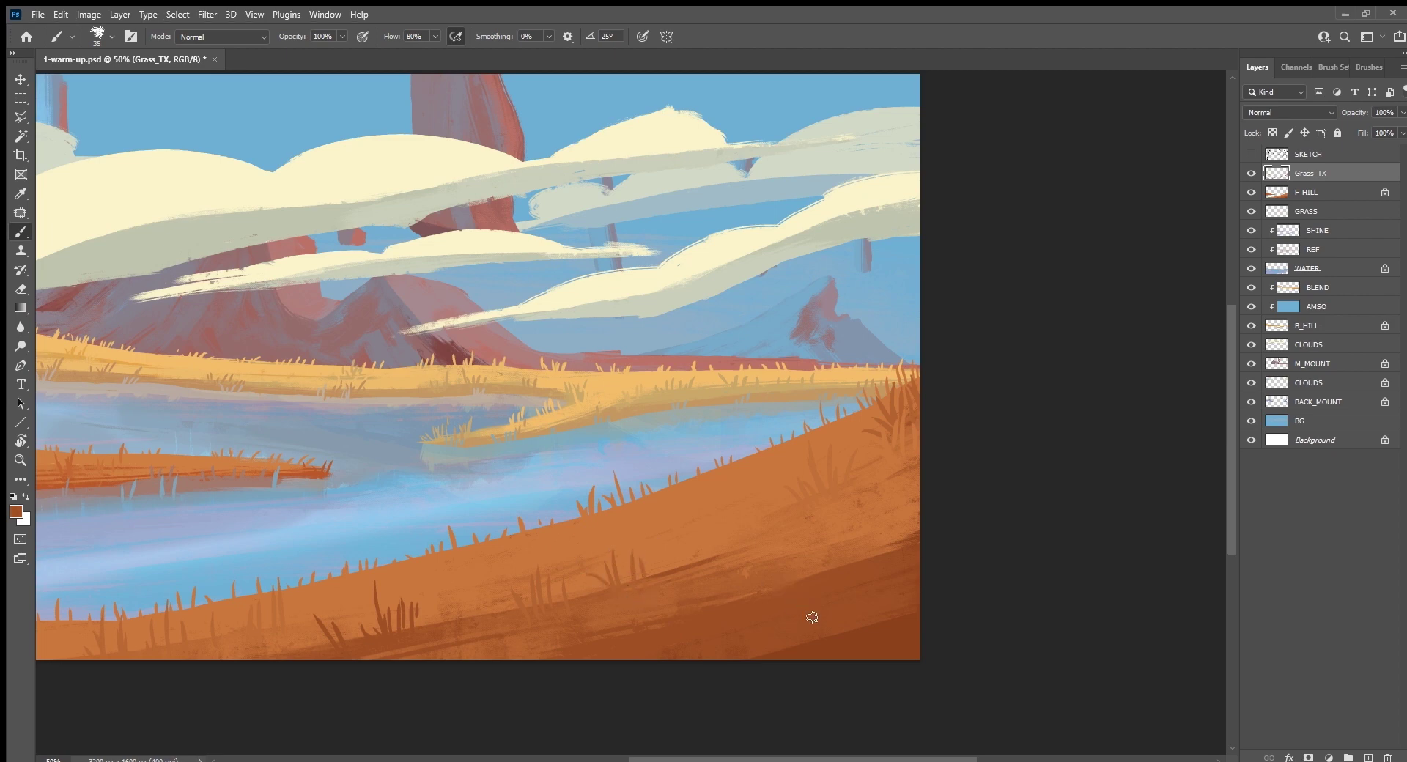
{"action": "left_click_drag", "start_coordinate": [798, 577], "coordinate": [798, 552]}
{"action": "mouse_move", "coordinate": [803, 576]}
{"action": "left_mouse_down"}
{"action": "mouse_move", "coordinate": [803, 515]}
{"action": "mouse_move", "coordinate": [812, 546]}
{"action": "left_mouse_up"}
{"action": "mouse_move", "coordinate": [821, 573]}
{"action": "left_mouse_down"}
{"action": "mouse_move", "coordinate": [821, 548]}
{"action": "mouse_move", "coordinate": [854, 533]}
{"action": "left_mouse_up"}
{"action": "mouse_move", "coordinate": [878, 555]}
{"action": "left_mouse_down"}
{"action": "mouse_move", "coordinate": [876, 513]}
{"action": "mouse_move", "coordinate": [904, 522]}
{"action": "left_mouse_up"}
{"action": "left_click_drag", "start_coordinate": [919, 539], "coordinate": [917, 502]}
{"action": "left_click_drag", "start_coordinate": [790, 586], "coordinate": [779, 555]}
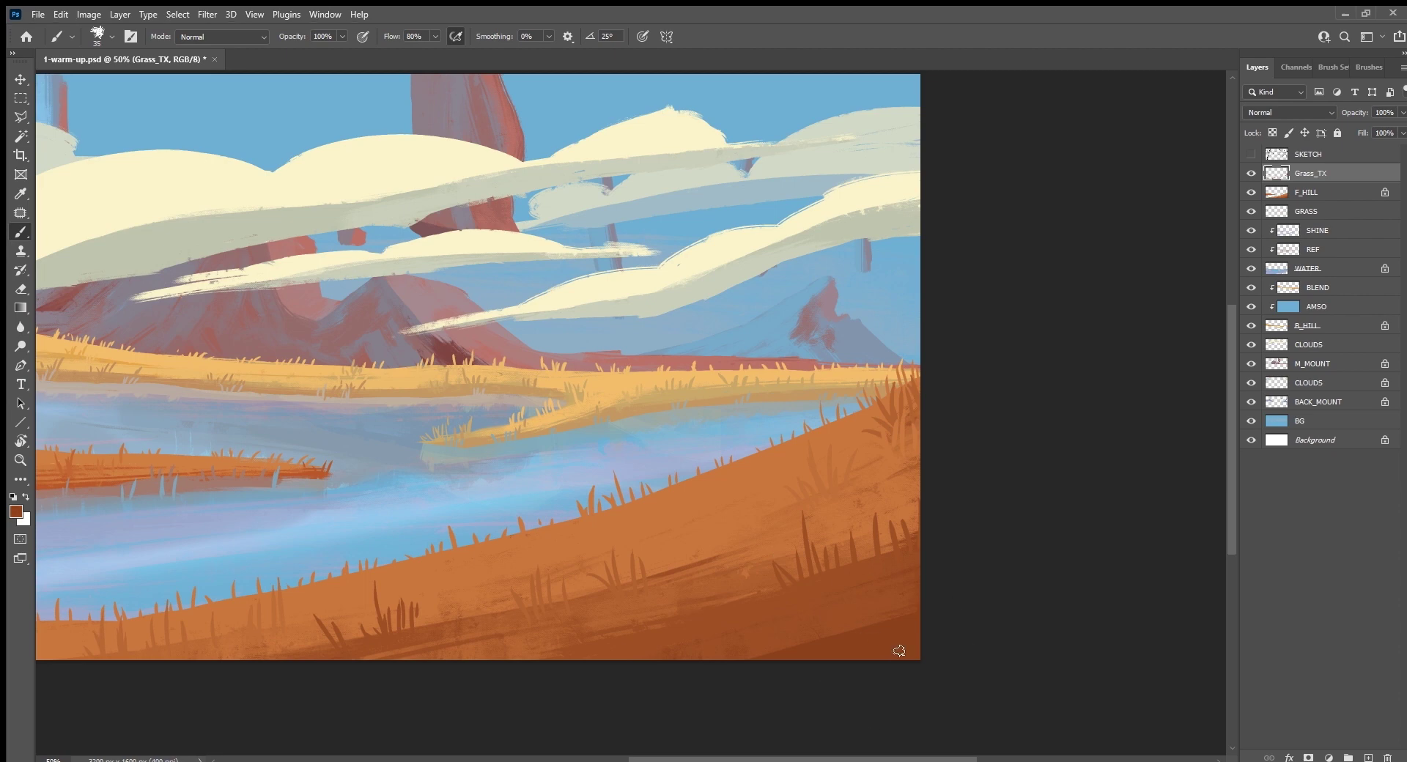
{"action": "mouse_move", "coordinate": [894, 620]}
{"action": "left_mouse_down"}
{"action": "mouse_move", "coordinate": [886, 565]}
{"action": "mouse_move", "coordinate": [903, 554]}
{"action": "mouse_move", "coordinate": [866, 601]}
{"action": "left_mouse_up"}
{"action": "left_click_drag", "start_coordinate": [867, 626], "coordinate": [838, 591]}
{"action": "left_click_drag", "start_coordinate": [829, 646], "coordinate": [804, 620]}
{"action": "mouse_move", "coordinate": [693, 608]}
{"action": "left_mouse_down"}
{"action": "mouse_move", "coordinate": [703, 551]}
{"action": "mouse_move", "coordinate": [724, 567]}
{"action": "mouse_move", "coordinate": [743, 550]}
{"action": "left_mouse_up"}
{"action": "left_click_drag", "start_coordinate": [652, 620], "coordinate": [656, 579]}
Step: Add more dark grass strokes on the lower hill with varied browns, saving along the way
{"action": "left_click", "coordinate": [608, 620], "text": "alt"}
{"action": "left_click_drag", "start_coordinate": [602, 627], "coordinate": [592, 617]}
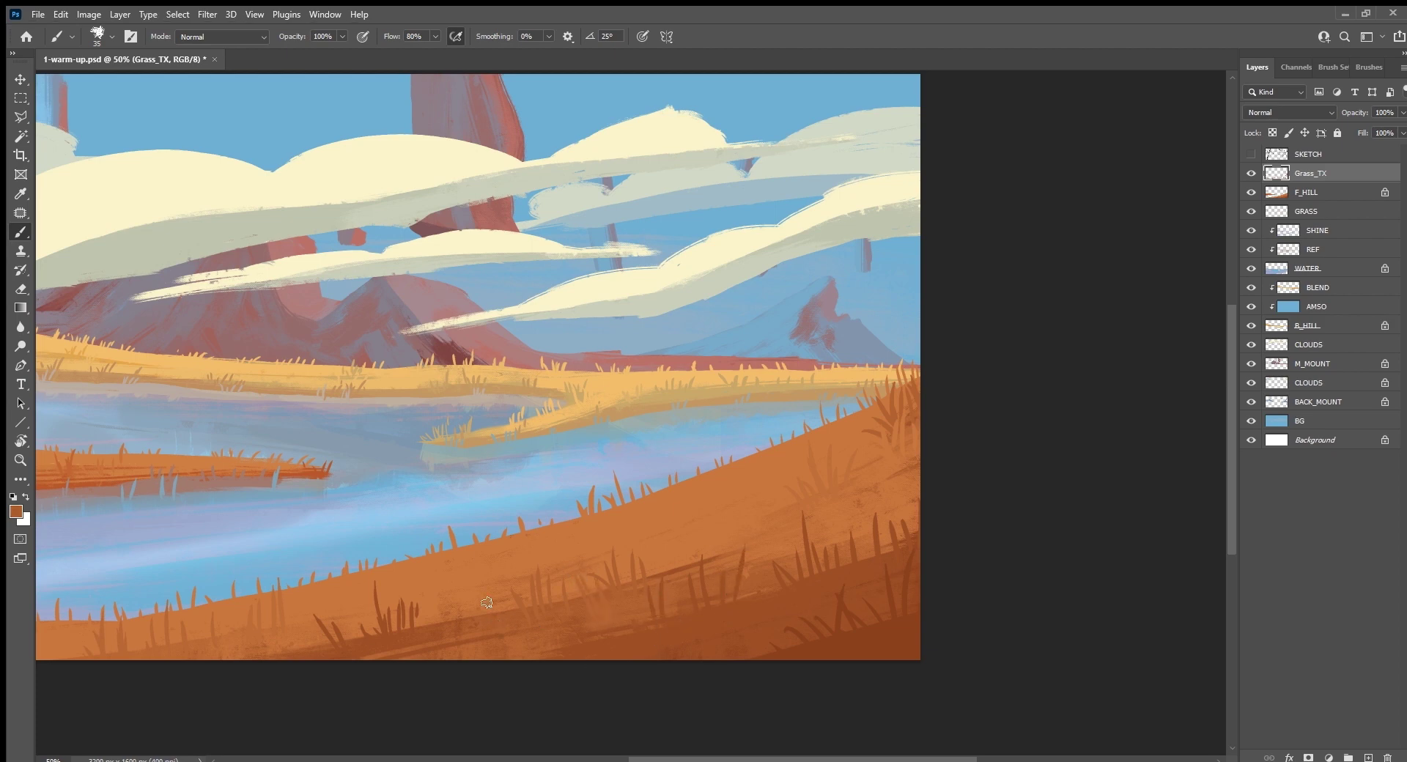
{"action": "mouse_move", "coordinate": [492, 614]}
{"action": "left_mouse_down"}
{"action": "mouse_move", "coordinate": [482, 583]}
{"action": "mouse_move", "coordinate": [438, 591]}
{"action": "left_mouse_up"}
{"action": "mouse_move", "coordinate": [443, 637]}
{"action": "left_mouse_down"}
{"action": "mouse_move", "coordinate": [407, 632]}
{"action": "mouse_move", "coordinate": [430, 591]}
{"action": "left_mouse_up"}
{"action": "left_click", "coordinate": [645, 660], "text": "alt"}
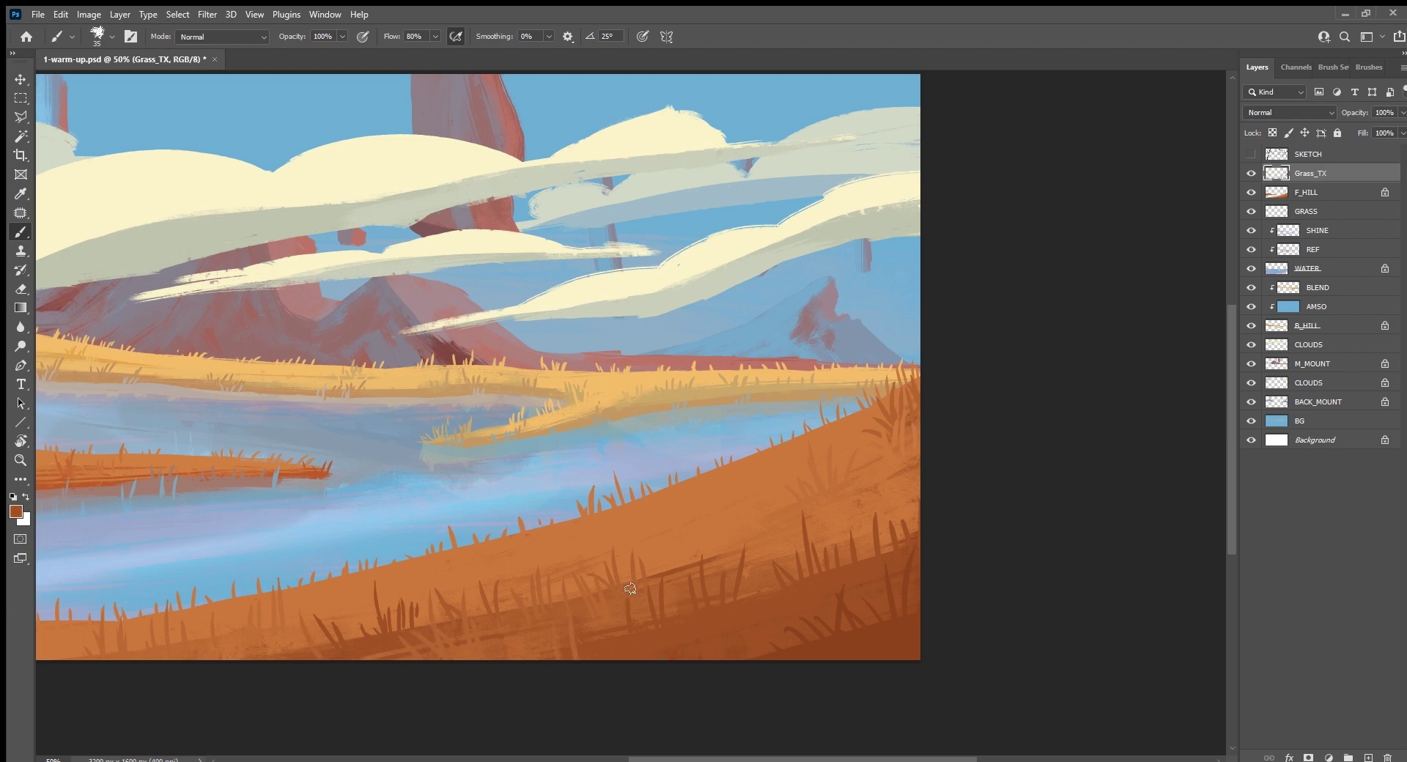
{"action": "key", "text": "ctrl+s"}
{"action": "left_click_drag", "start_coordinate": [761, 656], "coordinate": [760, 618]}
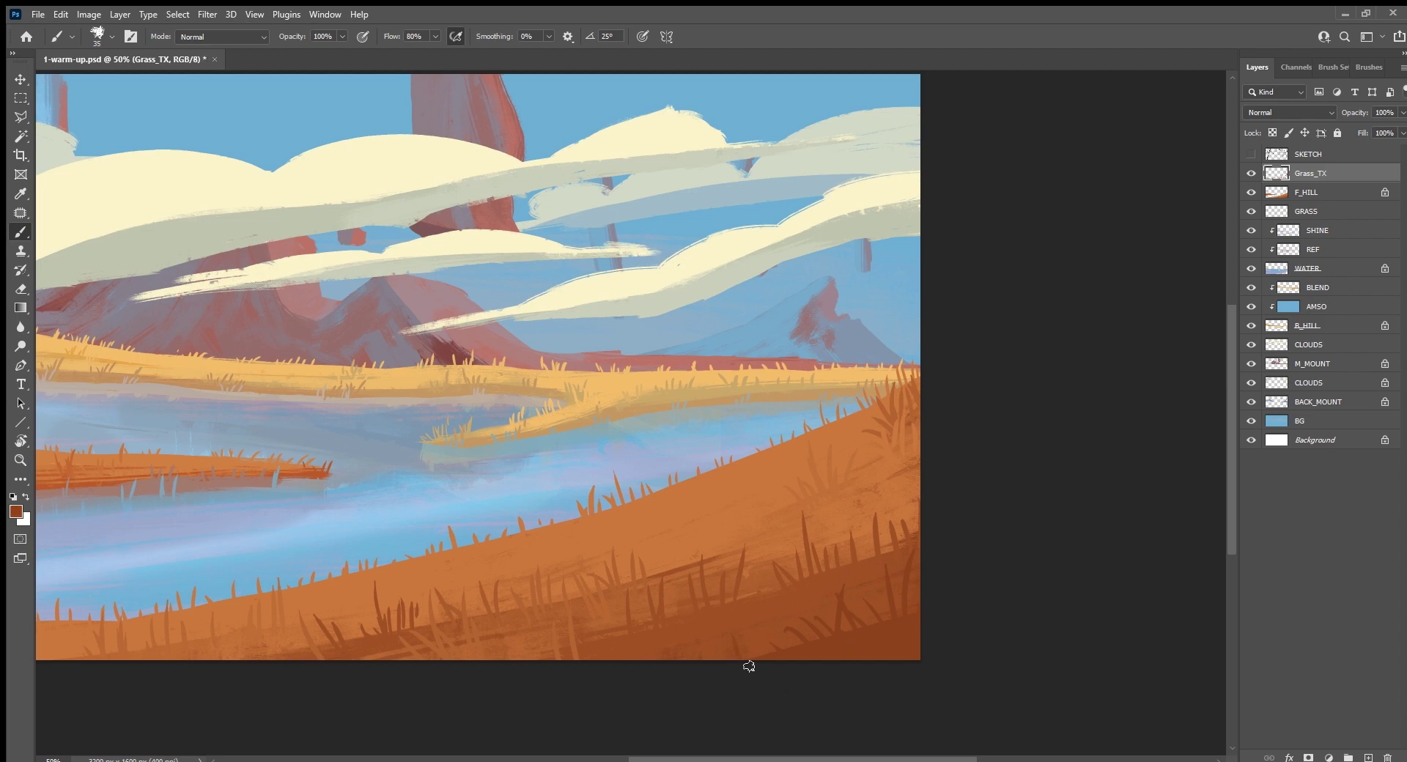
{"action": "left_click", "coordinate": [764, 585], "text": "alt"}
{"action": "mouse_move", "coordinate": [756, 563]}
{"action": "left_mouse_down"}
{"action": "mouse_move", "coordinate": [753, 518]}
{"action": "mouse_move", "coordinate": [766, 525]}
{"action": "left_mouse_up"}
Step: Finish the last grass blade, save, zoom out, and show the SKETCH layer
{"action": "left_click_drag", "start_coordinate": [685, 576], "coordinate": [689, 529]}
{"action": "key", "text": "ctrl+s"}
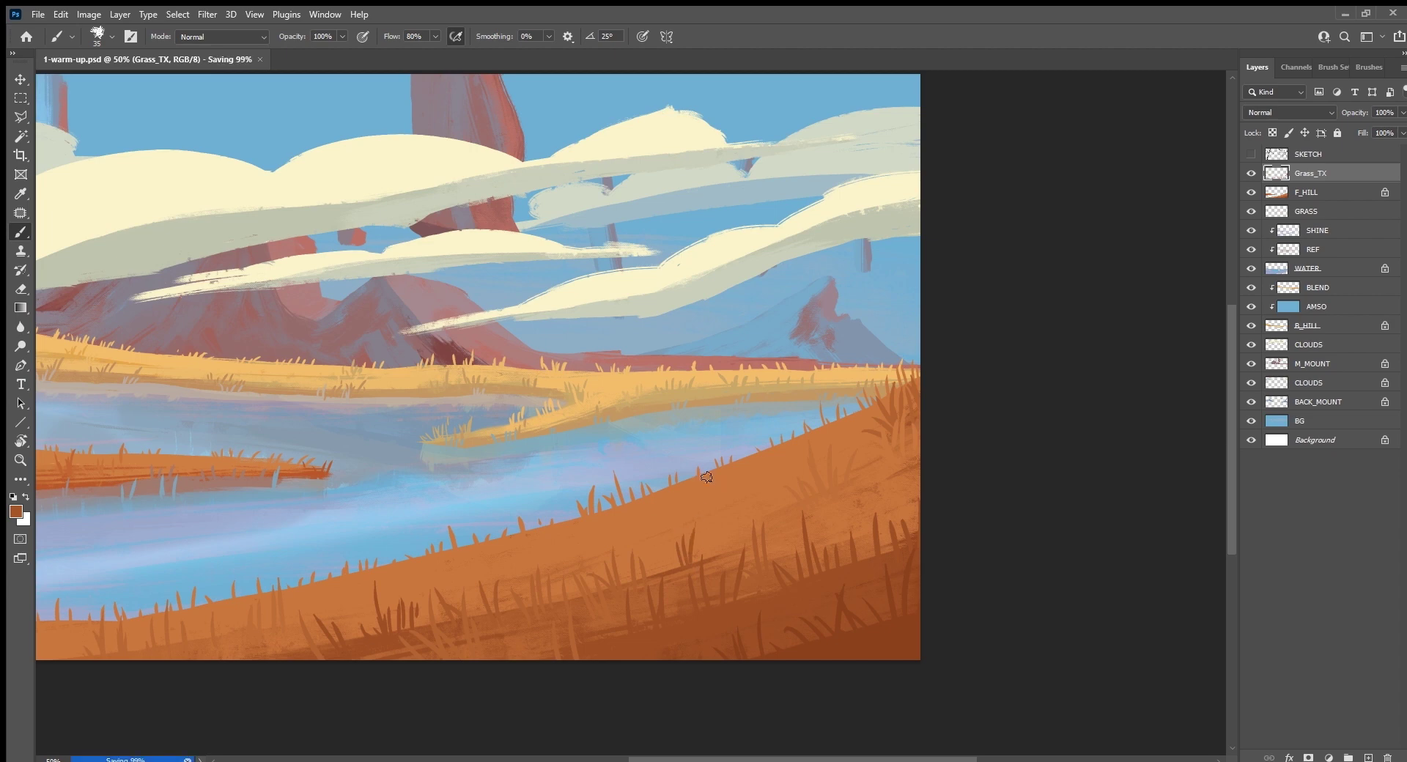
{"action": "key", "text": "ctrl+minus"}
{"action": "key", "text": "ctrl+minus"}
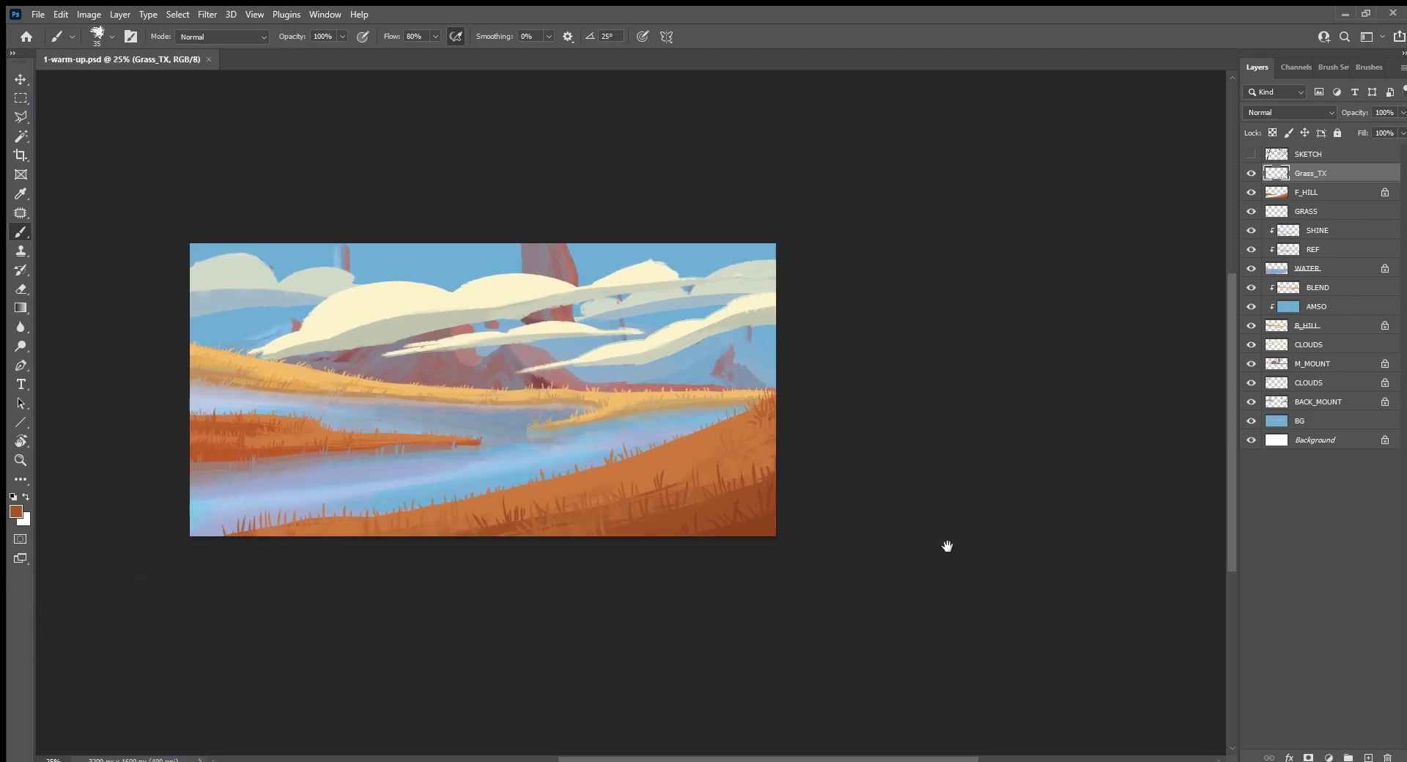
{"action": "left_click_drag", "start_coordinate": [946, 550], "coordinate": [995, 599]}
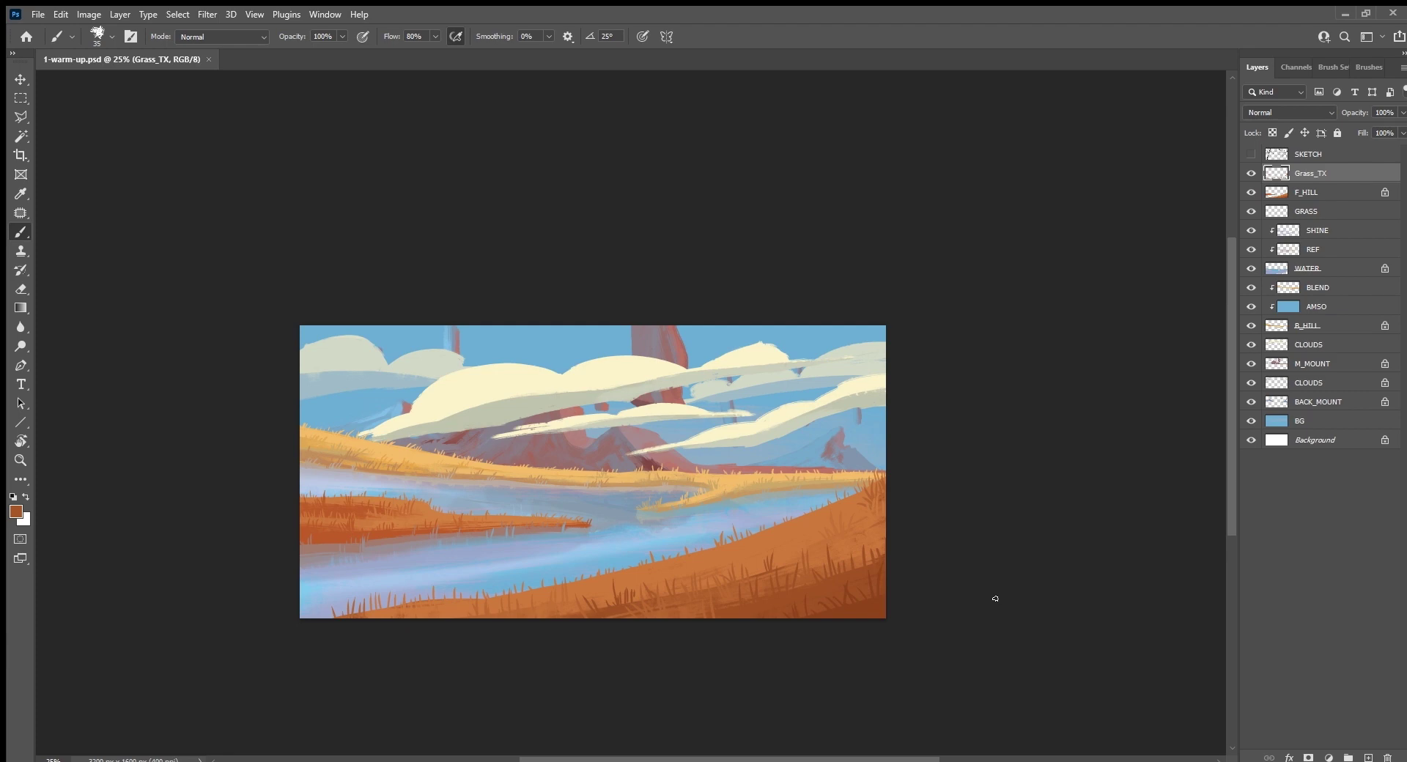
{"action": "left_click", "coordinate": [1250, 155]}
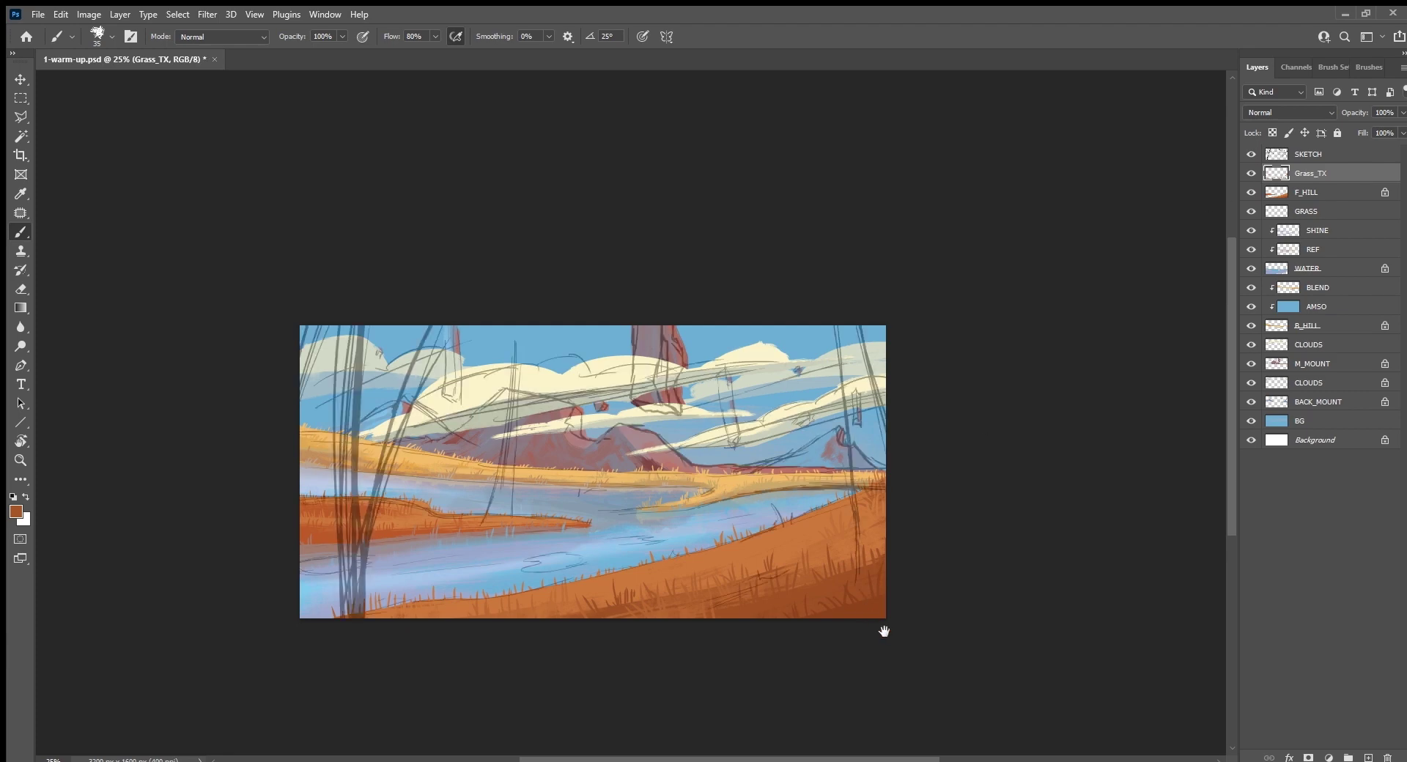
{"action": "left_click_drag", "start_coordinate": [884, 632], "coordinate": [939, 651]}
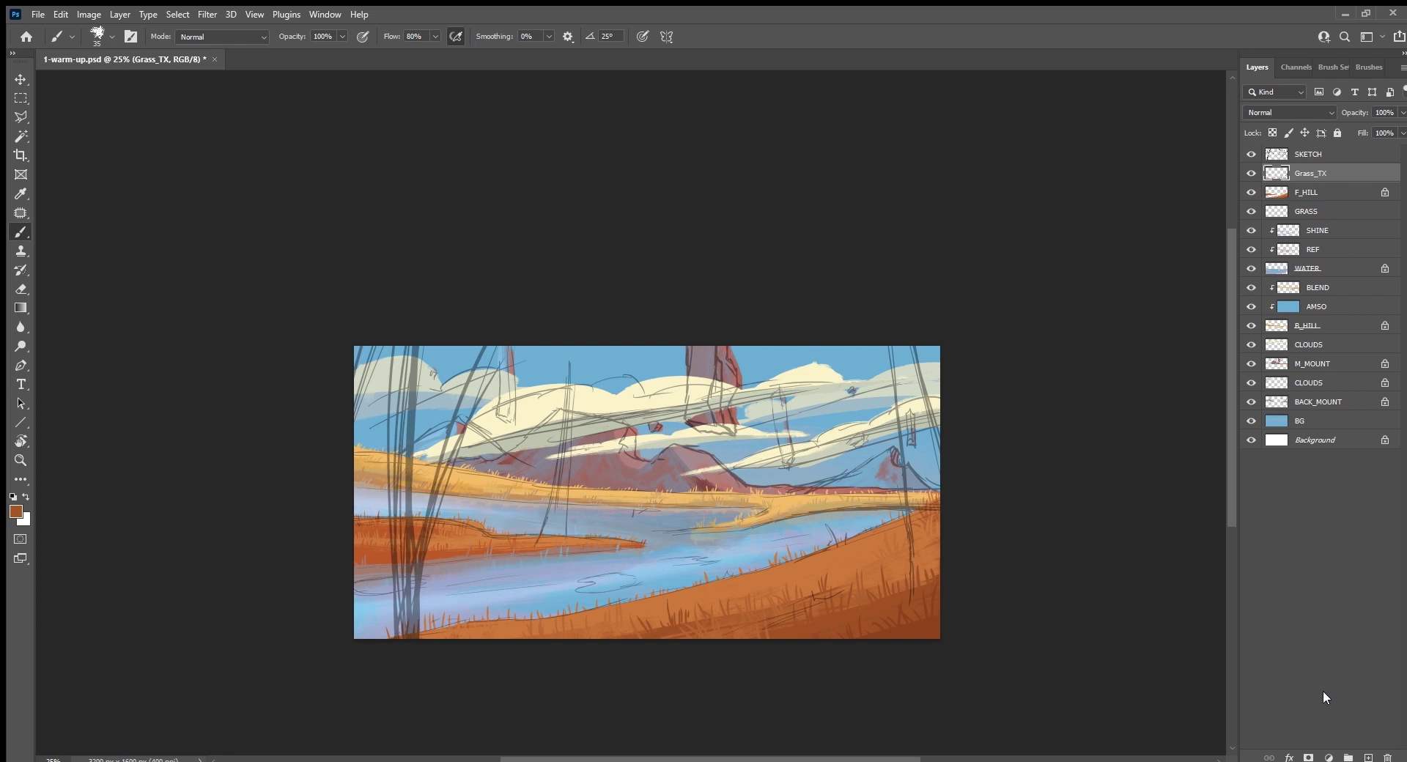
Step: Add a new layer named TREES above Grass_TX and open the brush list
{"action": "left_click", "coordinate": [1370, 757]}
{"action": "double_click", "coordinate": [1309, 172]}
{"action": "type", "text": "TREES"}
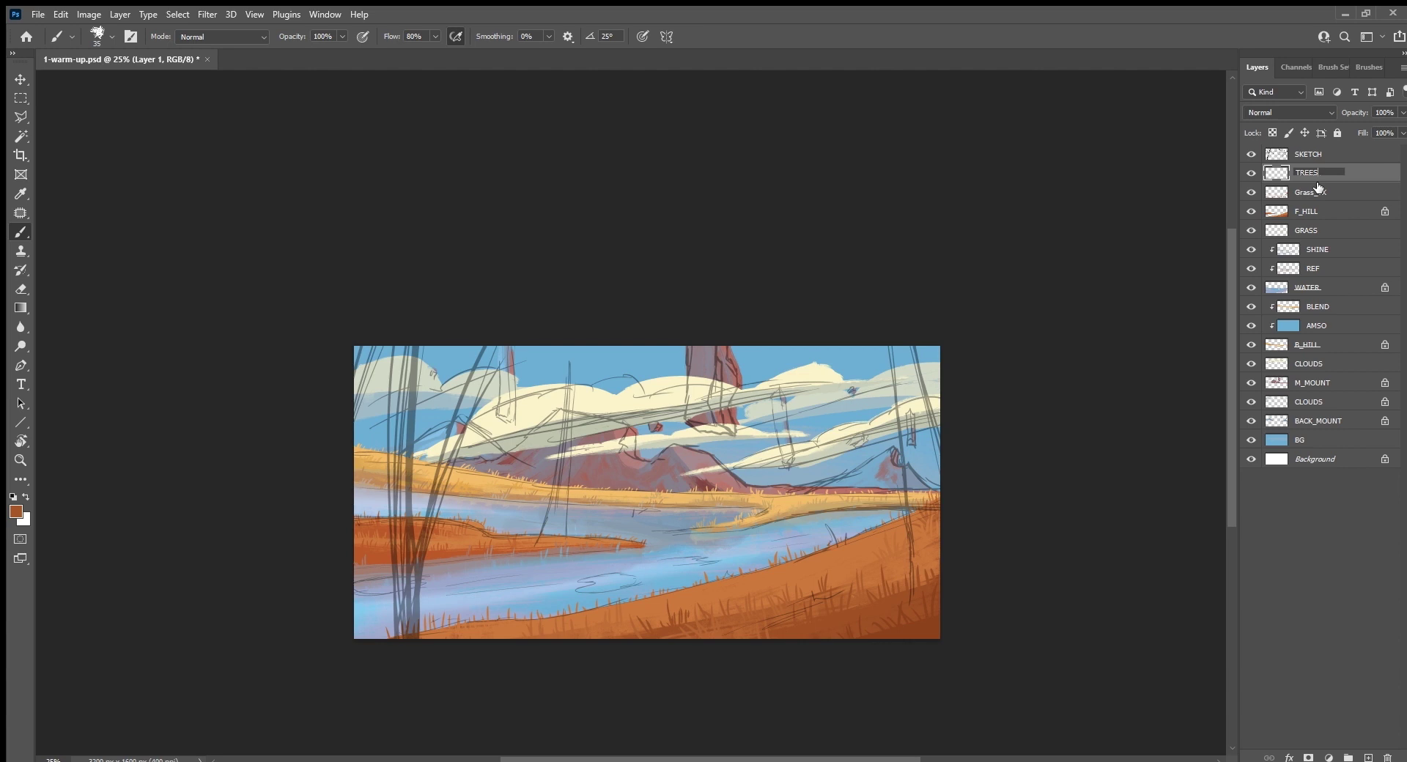
{"action": "key", "text": "Return"}
{"action": "left_click_drag", "start_coordinate": [1348, 178], "coordinate": [1340, 334]}
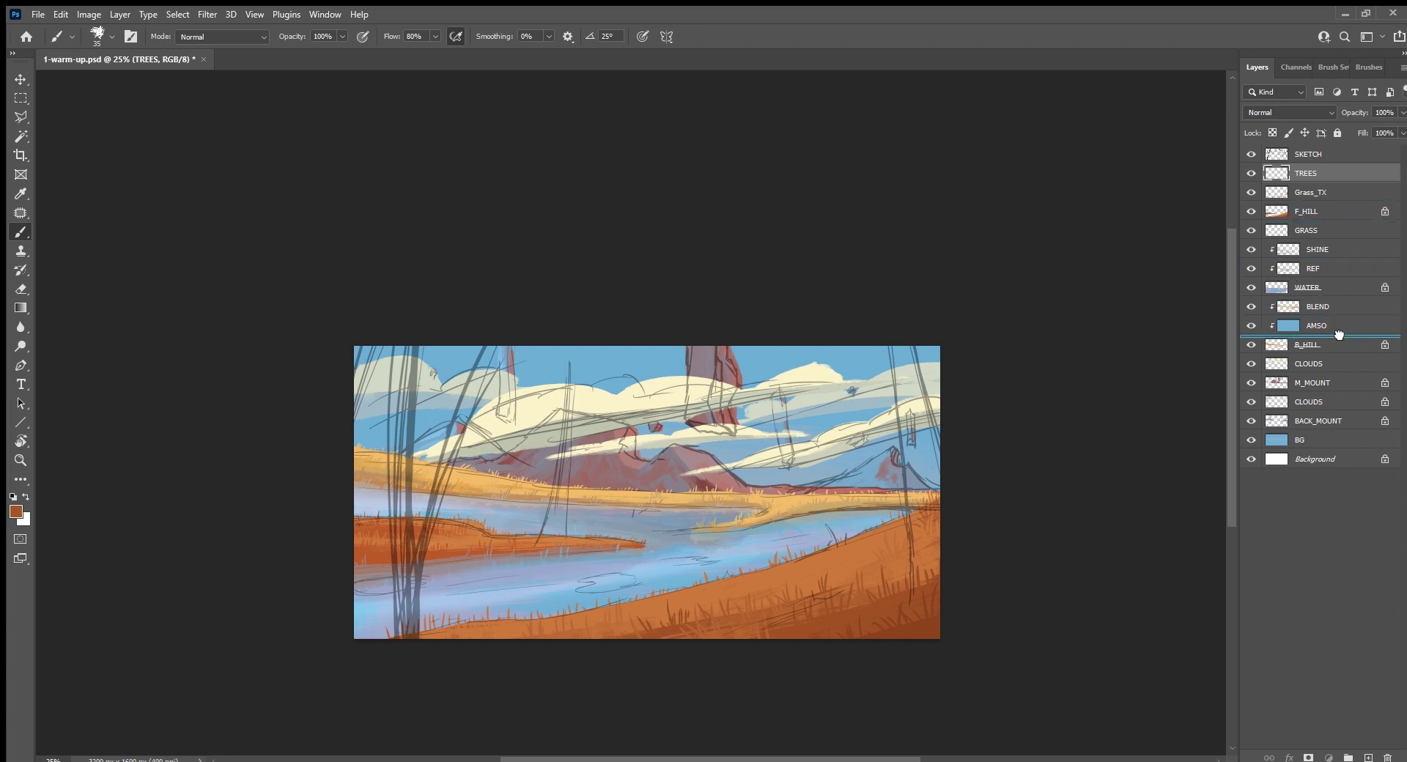
{"action": "left_click_drag", "start_coordinate": [1339, 335], "coordinate": [1334, 172]}
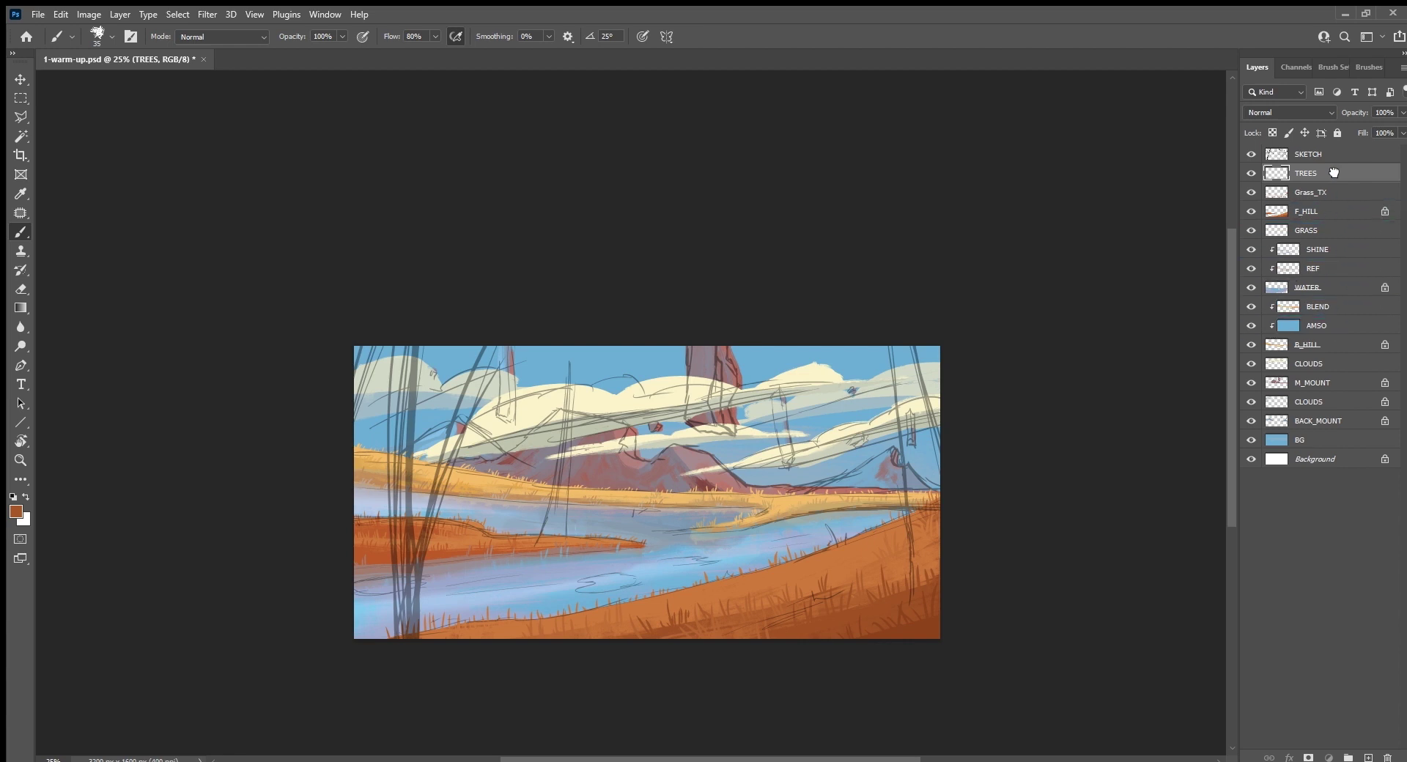
{"action": "left_click", "coordinate": [1359, 68]}
{"action": "left_click_drag", "start_coordinate": [615, 660], "coordinate": [707, 681]}
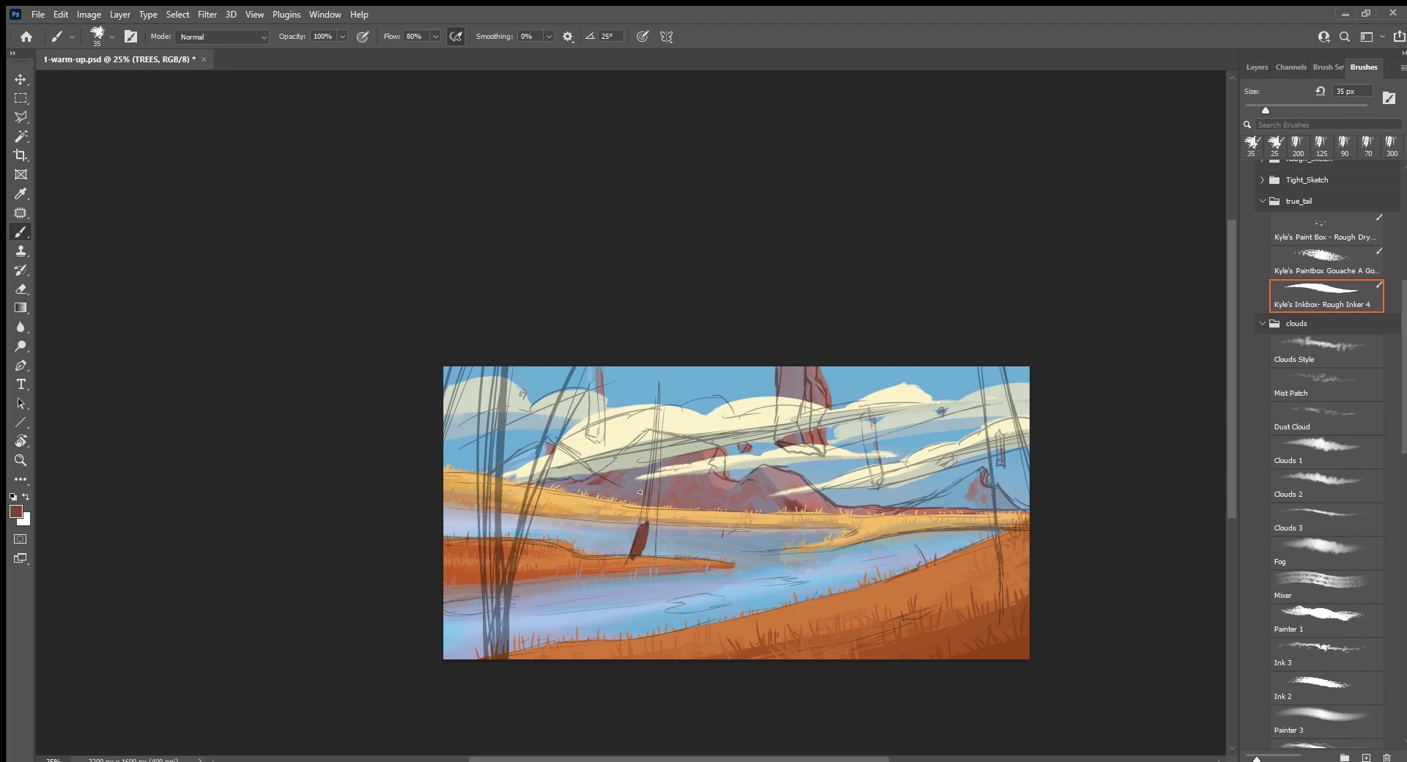
Step: With a larger brush, paint the tall dark trunk from the left bank to the canvas top
{"action": "key", "text": "bracketright"}
{"action": "scroll", "coordinate": [641, 494], "scroll_direction": "up", "scroll_amount": 1}
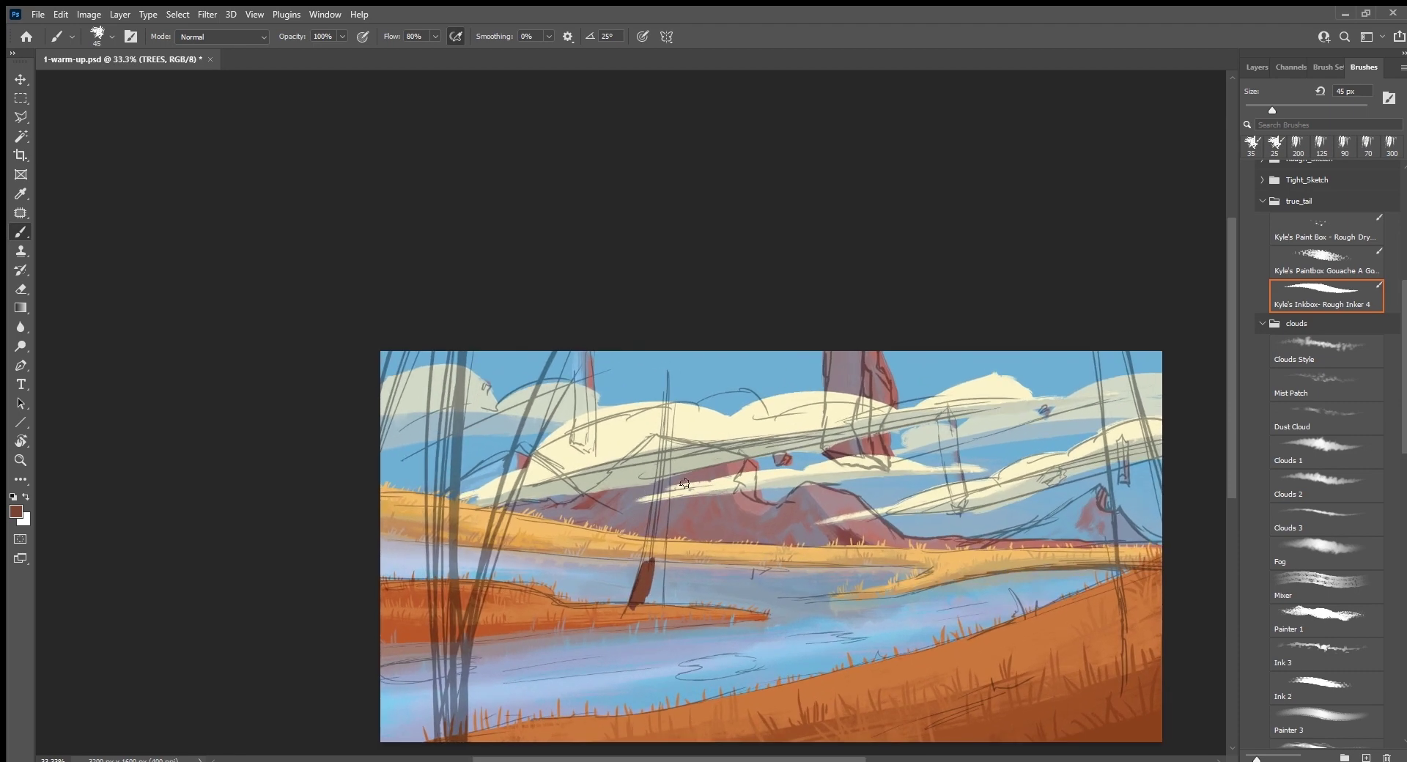
{"action": "left_click_drag", "start_coordinate": [651, 576], "coordinate": [651, 537]}
{"action": "left_click_drag", "start_coordinate": [658, 529], "coordinate": [669, 294]}
{"action": "mouse_move", "coordinate": [654, 546]}
{"action": "left_mouse_down"}
{"action": "mouse_move", "coordinate": [666, 371]}
{"action": "mouse_move", "coordinate": [645, 595]}
{"action": "mouse_move", "coordinate": [659, 583]}
{"action": "mouse_move", "coordinate": [660, 607]}
{"action": "mouse_move", "coordinate": [674, 370]}
{"action": "mouse_move", "coordinate": [662, 321]}
{"action": "left_mouse_up"}
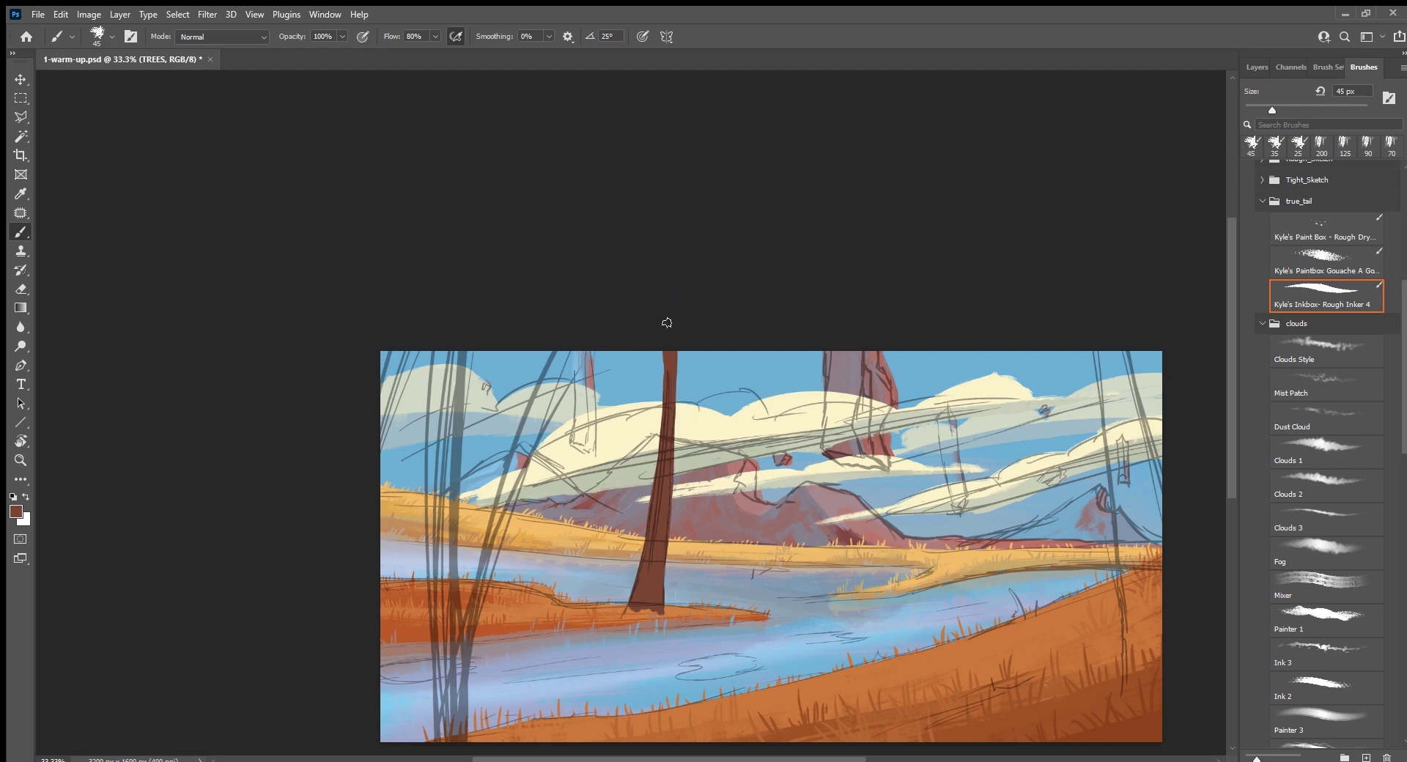
{"action": "mouse_move", "coordinate": [665, 378]}
{"action": "left_mouse_down"}
{"action": "mouse_move", "coordinate": [624, 613]}
{"action": "mouse_move", "coordinate": [655, 609]}
{"action": "mouse_move", "coordinate": [674, 355]}
{"action": "left_mouse_up"}
Step: Hide SKETCH, then paint a right and an up-left branch with twigs, undoing the last twig
{"action": "left_click", "coordinate": [1257, 68]}
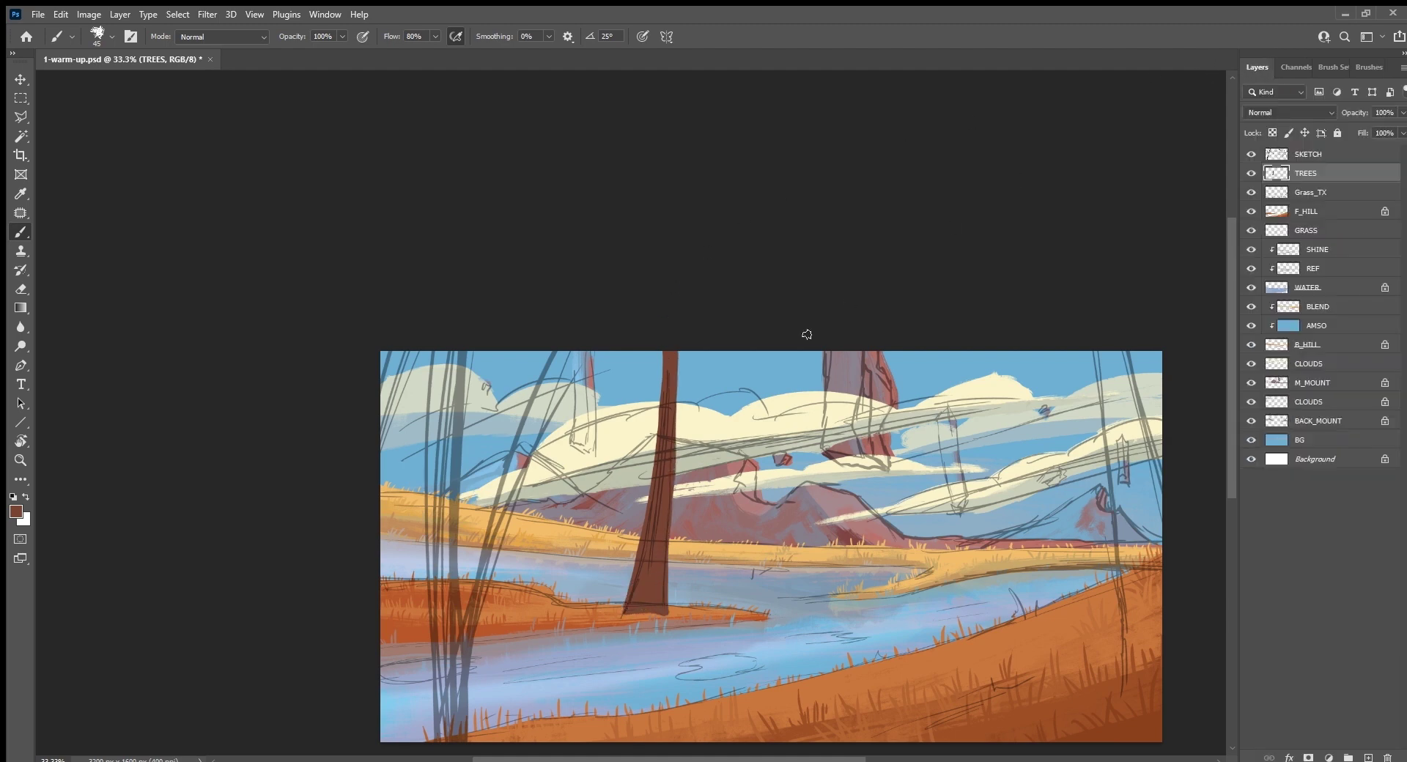
{"action": "left_click", "coordinate": [1251, 154]}
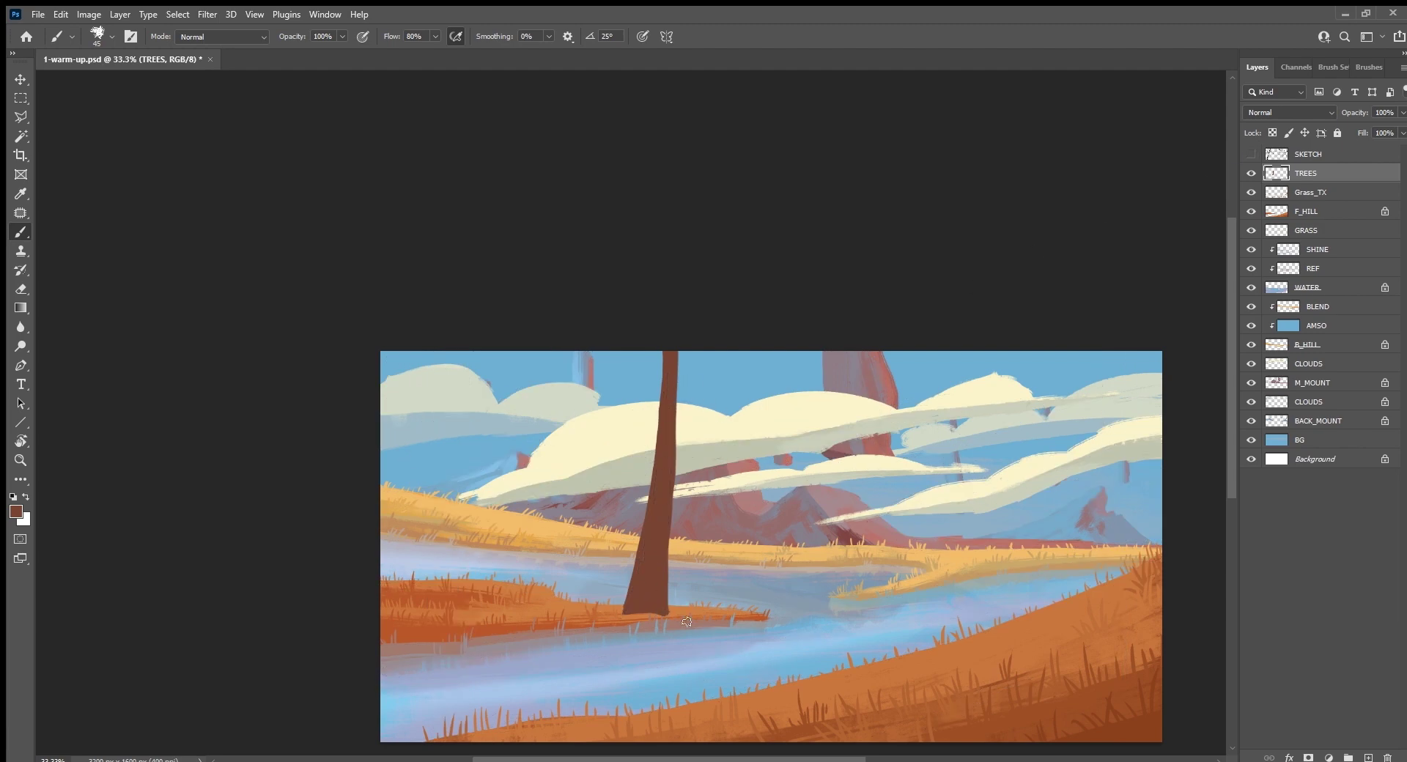
{"action": "left_click_drag", "start_coordinate": [686, 622], "coordinate": [813, 619]}
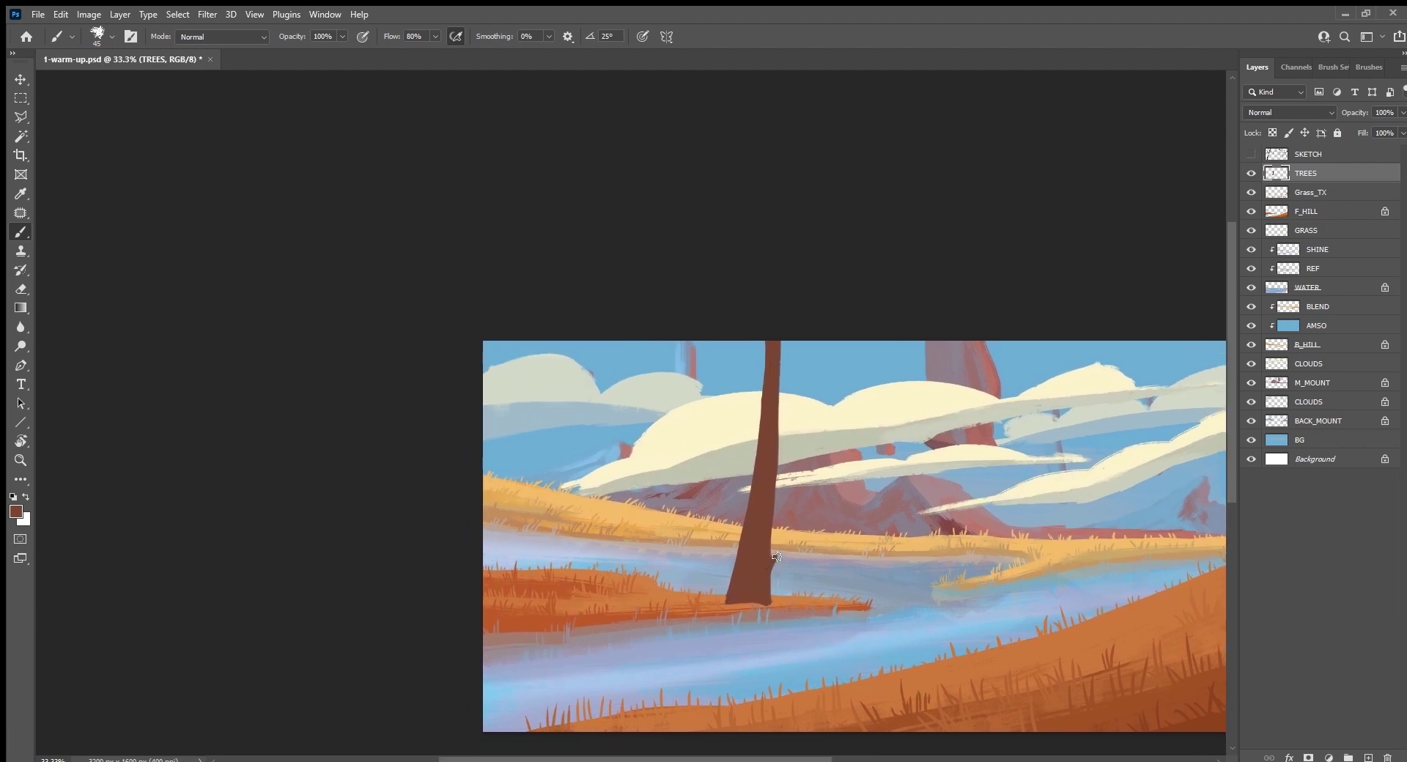
{"action": "left_click_drag", "start_coordinate": [776, 557], "coordinate": [791, 543]}
{"action": "left_click_drag", "start_coordinate": [822, 498], "coordinate": [834, 472]}
{"action": "left_click_drag", "start_coordinate": [721, 475], "coordinate": [707, 448]}
{"action": "left_click_drag", "start_coordinate": [732, 509], "coordinate": [724, 505]}
{"action": "left_click_drag", "start_coordinate": [715, 474], "coordinate": [708, 470]}
{"action": "key", "text": "ctrl+z"}
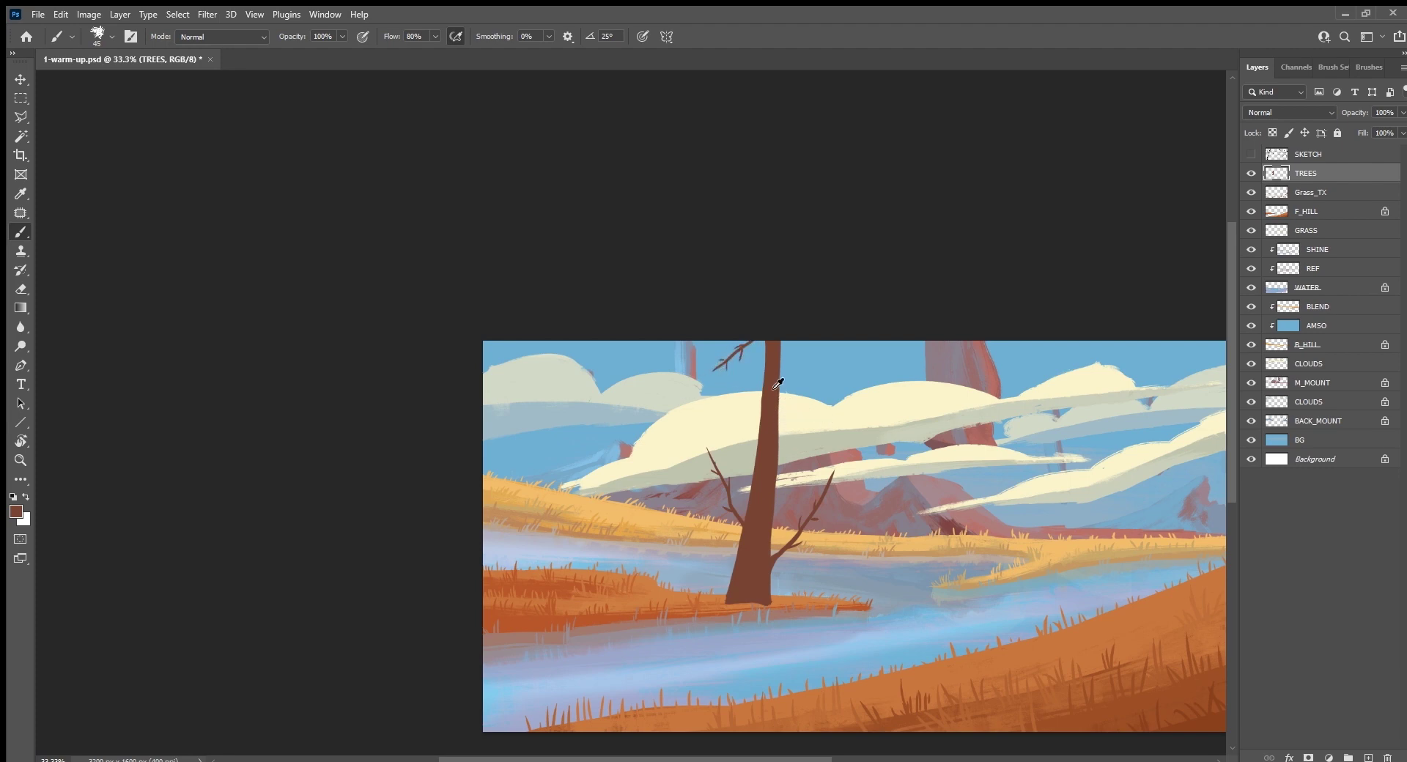
Step: Paint thin branches and twigs around the bare tree's trunk, then save
{"action": "left_click_drag", "start_coordinate": [803, 398], "coordinate": [869, 432]}
{"action": "left_click_drag", "start_coordinate": [793, 397], "coordinate": [864, 438]}
{"action": "left_click_drag", "start_coordinate": [762, 481], "coordinate": [737, 428]}
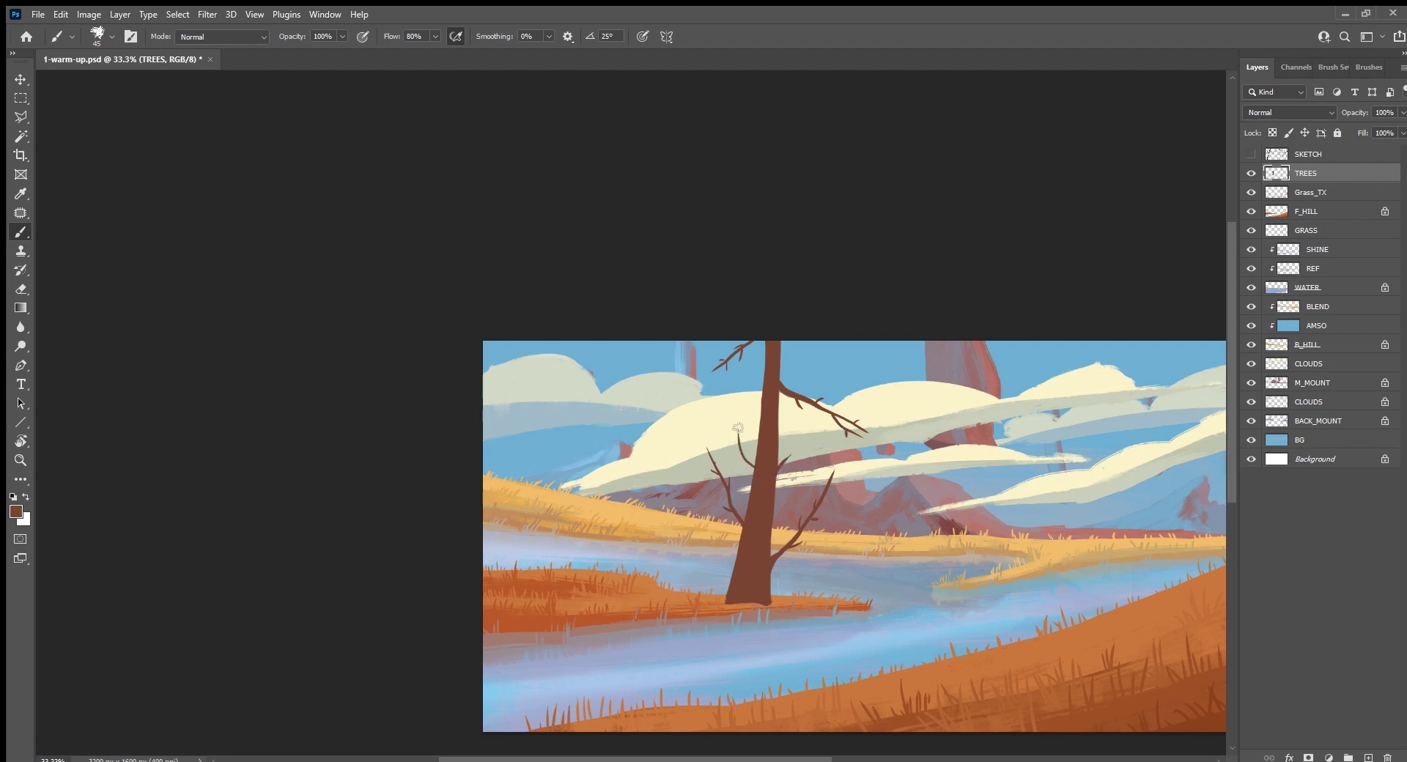
{"action": "left_click_drag", "start_coordinate": [777, 369], "coordinate": [788, 342]}
{"action": "left_click_drag", "start_coordinate": [735, 585], "coordinate": [689, 513]}
{"action": "left_click_drag", "start_coordinate": [761, 413], "coordinate": [754, 397]}
{"action": "key", "text": "ctrl+s"}
Step: Lock the TREES layer's transparent pixels and fill the whole tree greyish mauve
{"action": "scroll", "coordinate": [1030, 632], "scroll_direction": "right", "scroll_amount": 3}
{"action": "key", "text": "slash"}
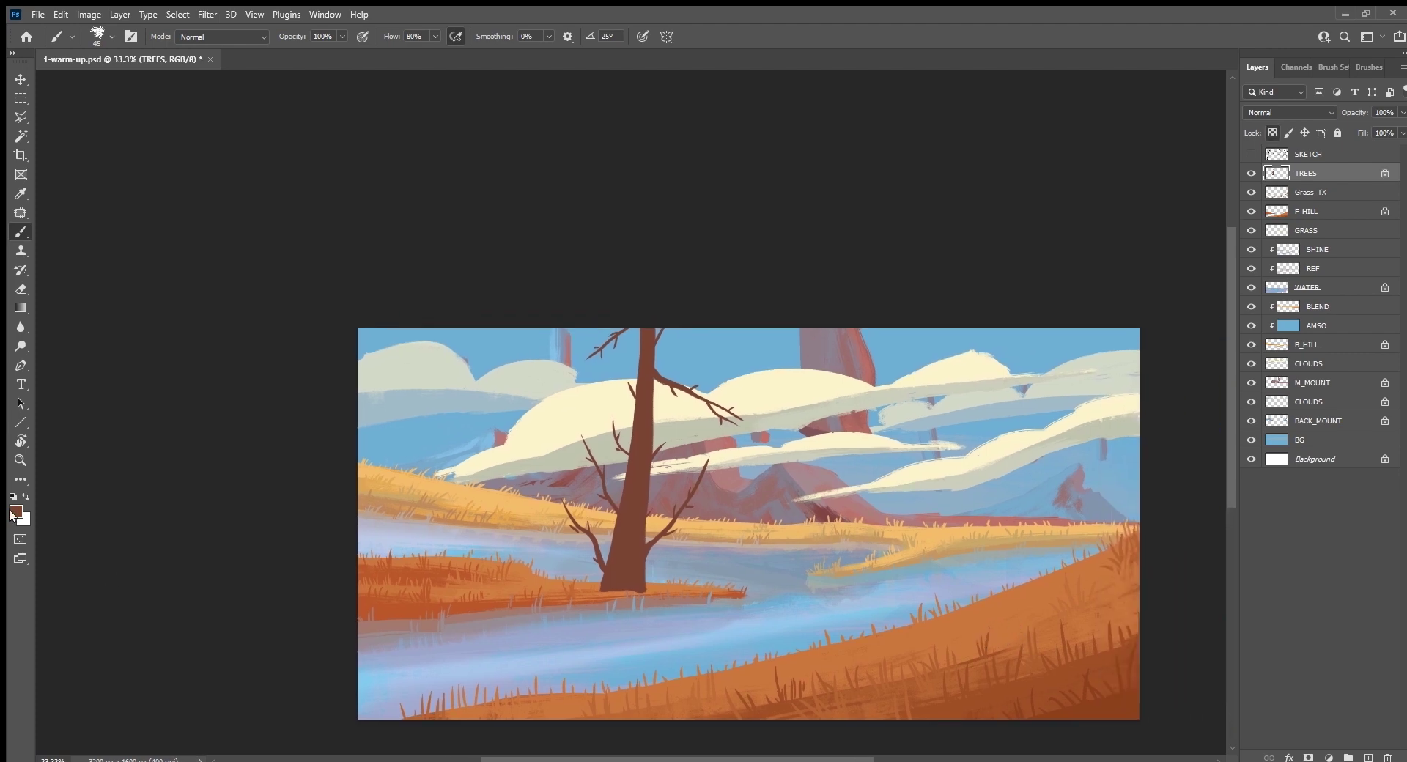
{"action": "key", "text": "i"}
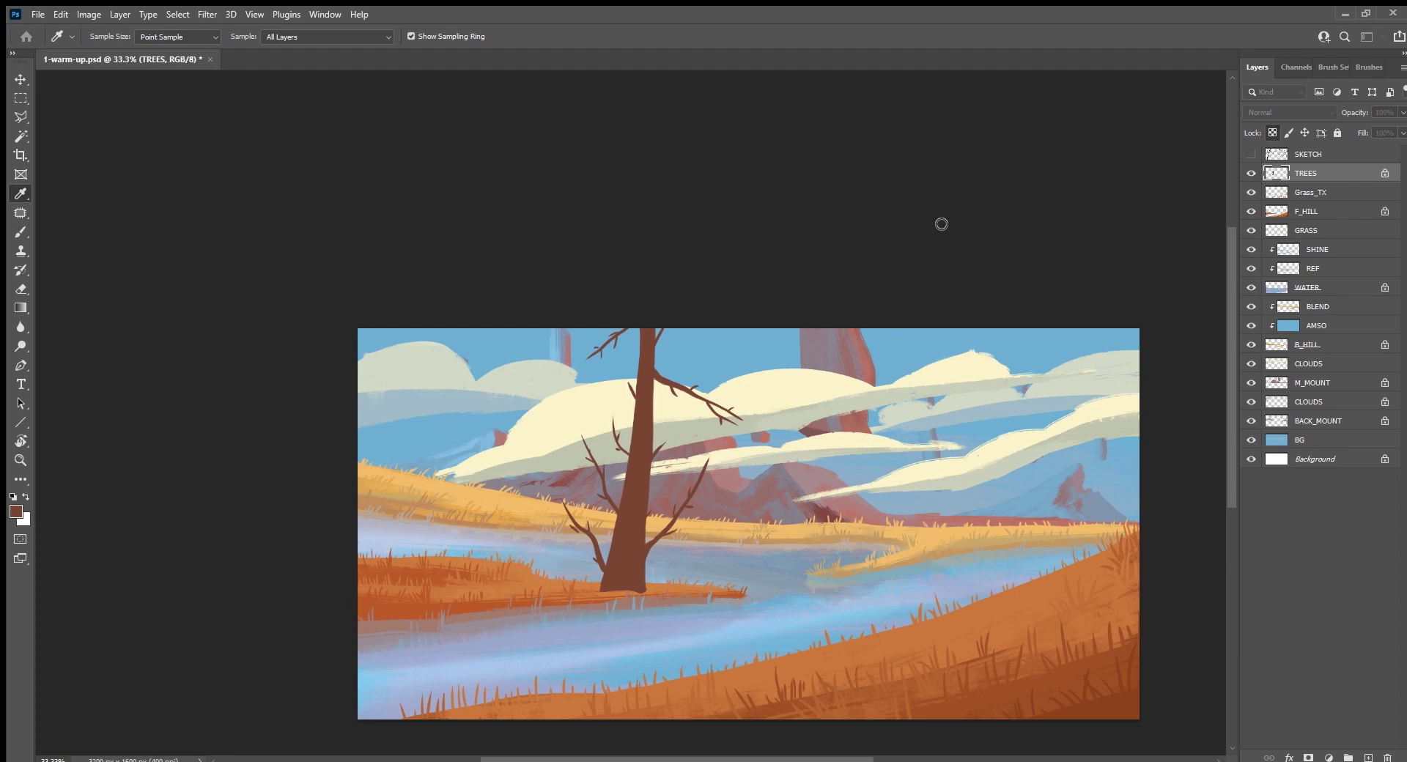
{"action": "key", "text": "b"}
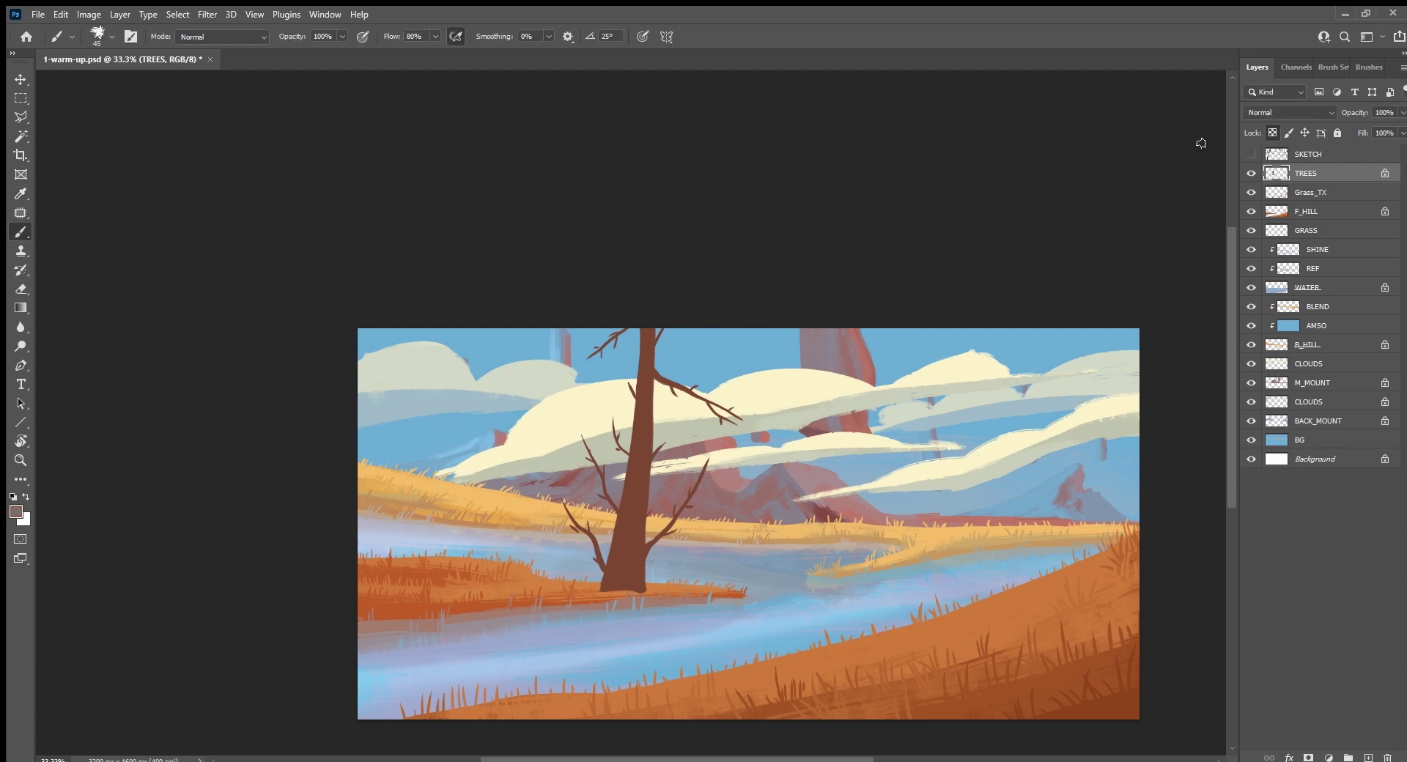
{"action": "key", "text": "alt+BackSpace"}
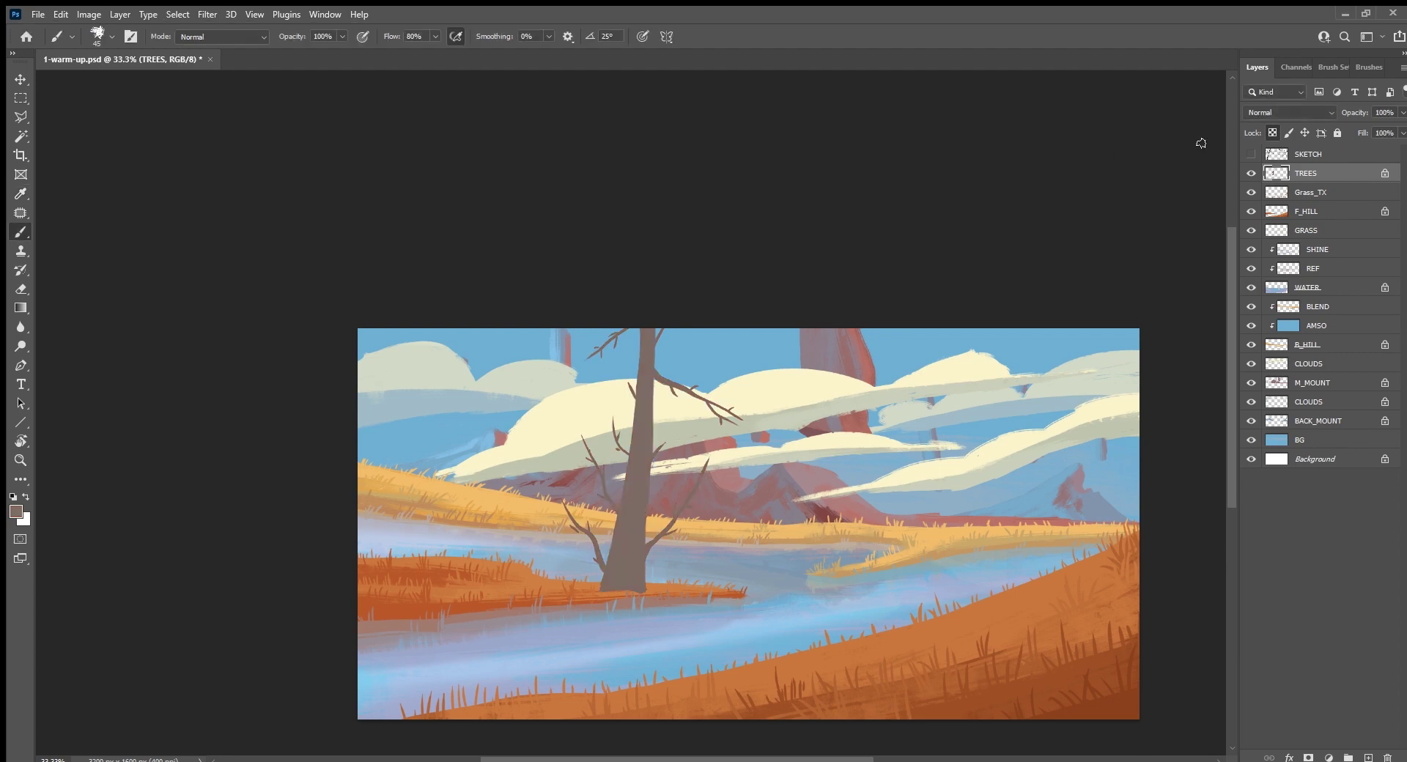
Step: Switch to the Ink 2 brush and darken the lower and upper tree trunk
{"action": "left_click", "coordinate": [1365, 69]}
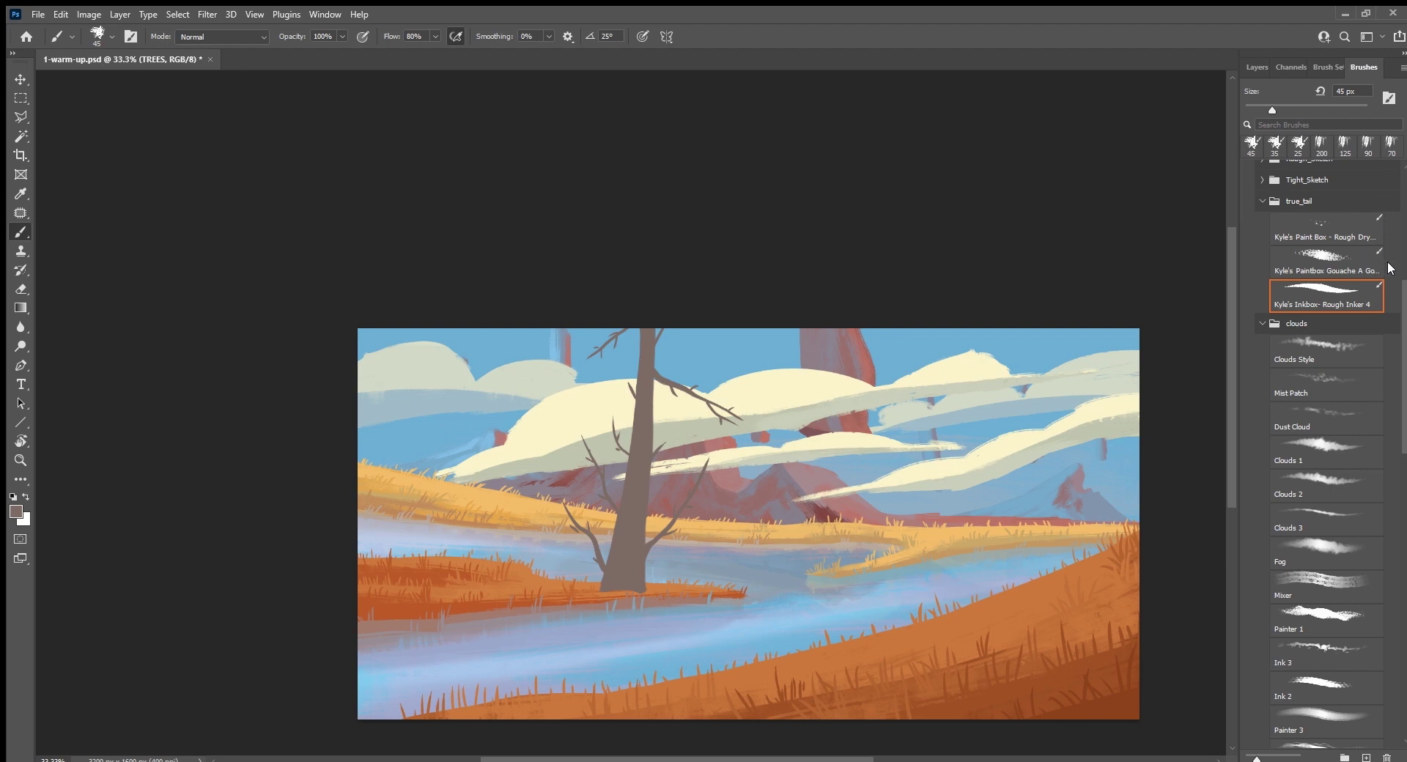
{"action": "left_click", "coordinate": [1347, 690]}
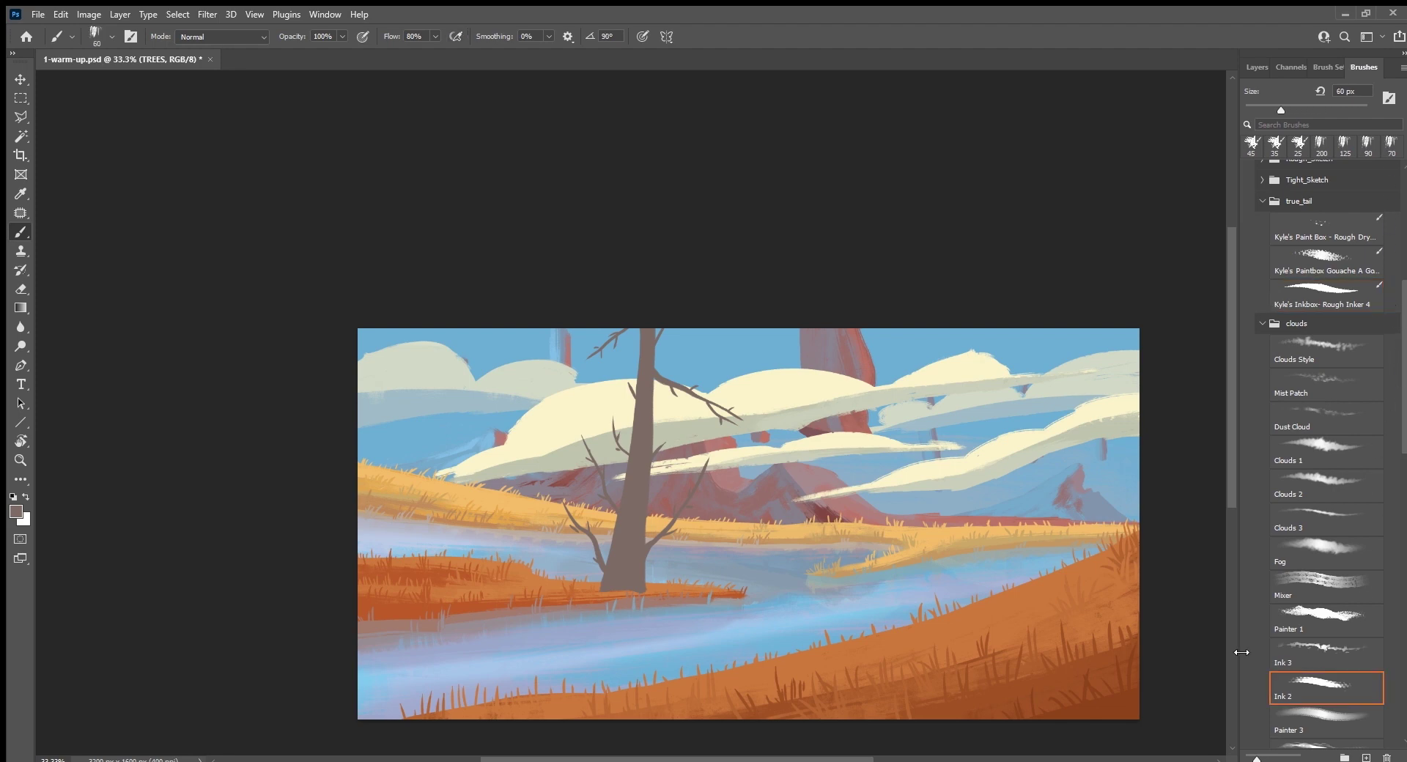
{"action": "key", "text": "i"}
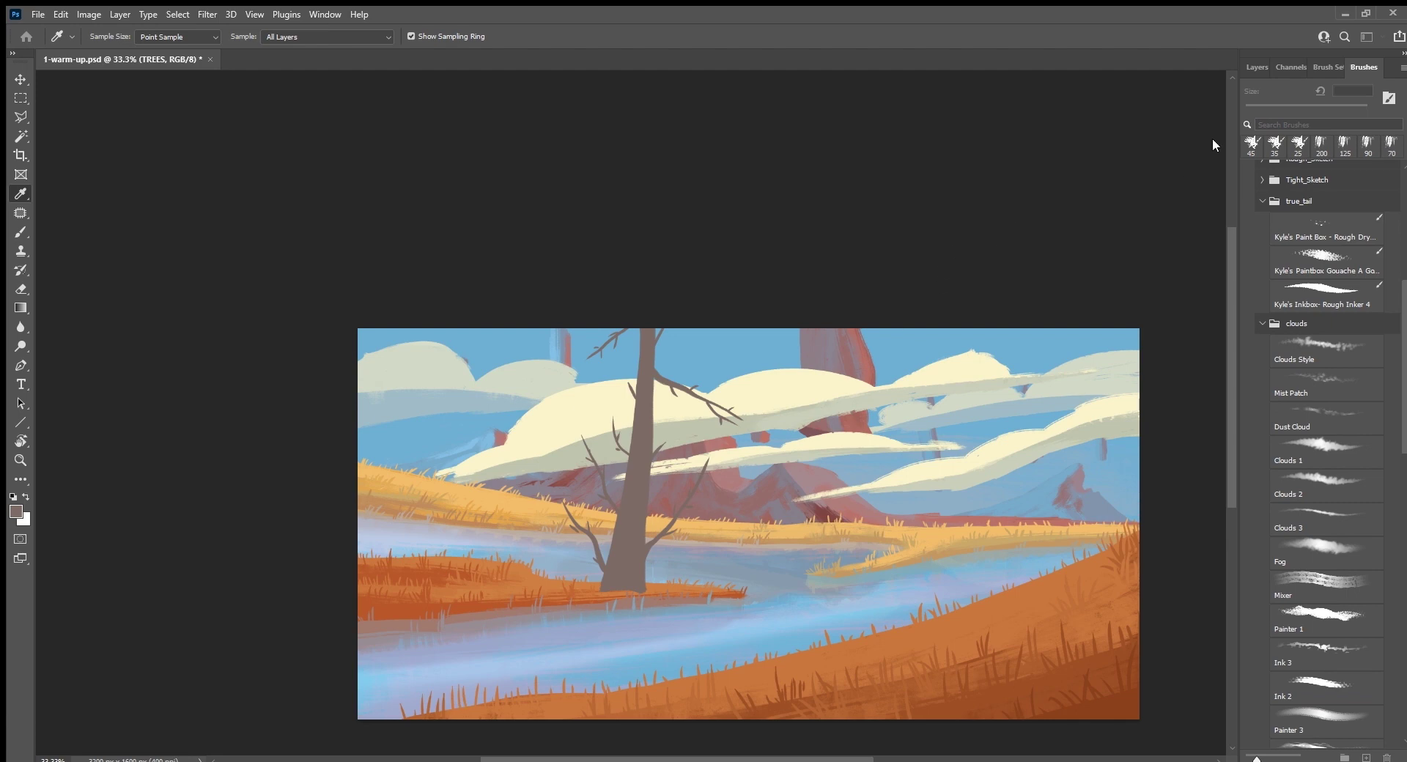
{"action": "key", "text": "b"}
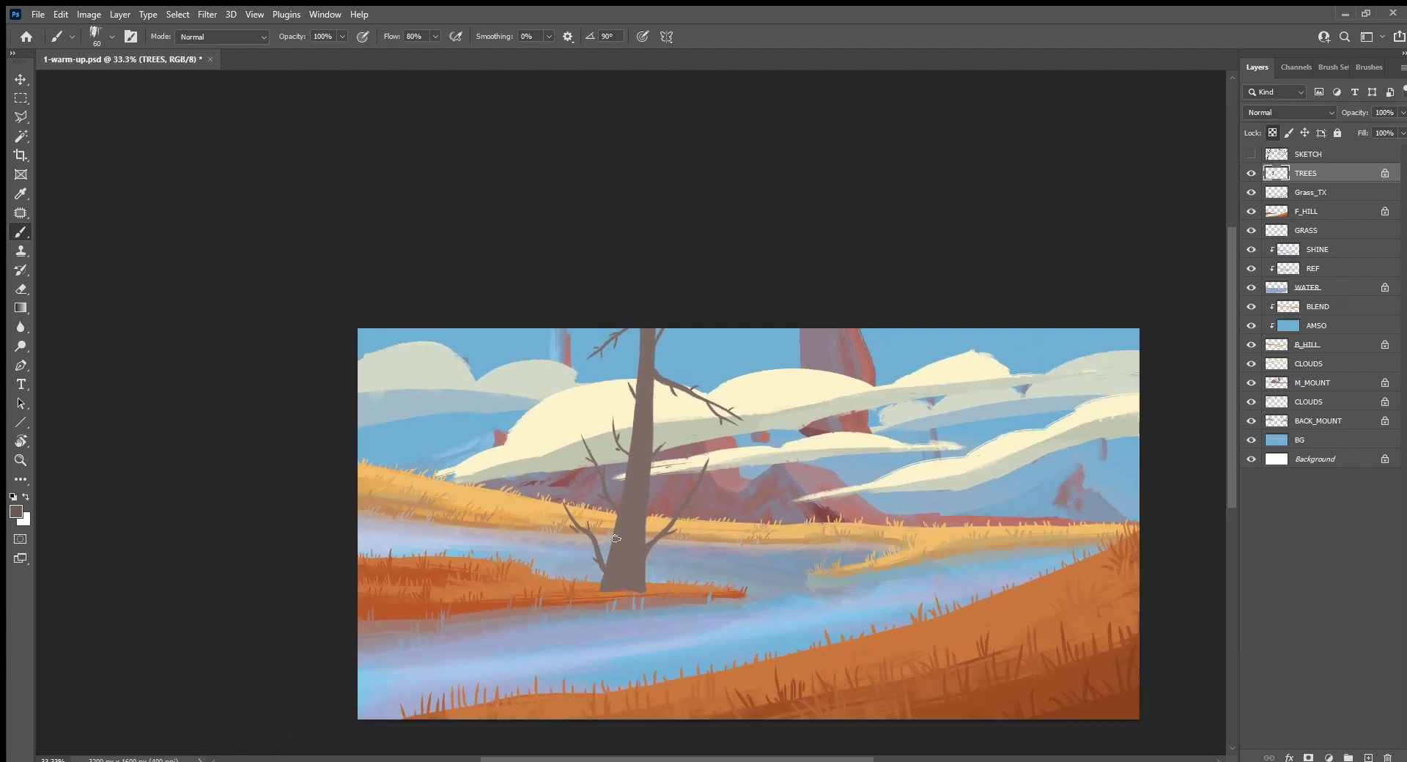
{"action": "left_click_drag", "start_coordinate": [616, 539], "coordinate": [619, 572]}
{"action": "left_click_drag", "start_coordinate": [627, 505], "coordinate": [620, 557]}
{"action": "left_click_drag", "start_coordinate": [632, 458], "coordinate": [626, 568]}
{"action": "mouse_move", "coordinate": [637, 475]}
{"action": "left_mouse_down"}
{"action": "mouse_move", "coordinate": [643, 366]}
{"action": "mouse_move", "coordinate": [633, 487]}
{"action": "mouse_move", "coordinate": [641, 442]}
{"action": "left_mouse_up"}
{"action": "left_click_drag", "start_coordinate": [625, 537], "coordinate": [614, 569]}
Step: Paint sky-blue and blue-grey highlights down the trunk between darker grey strokes
{"action": "key", "text": "x"}
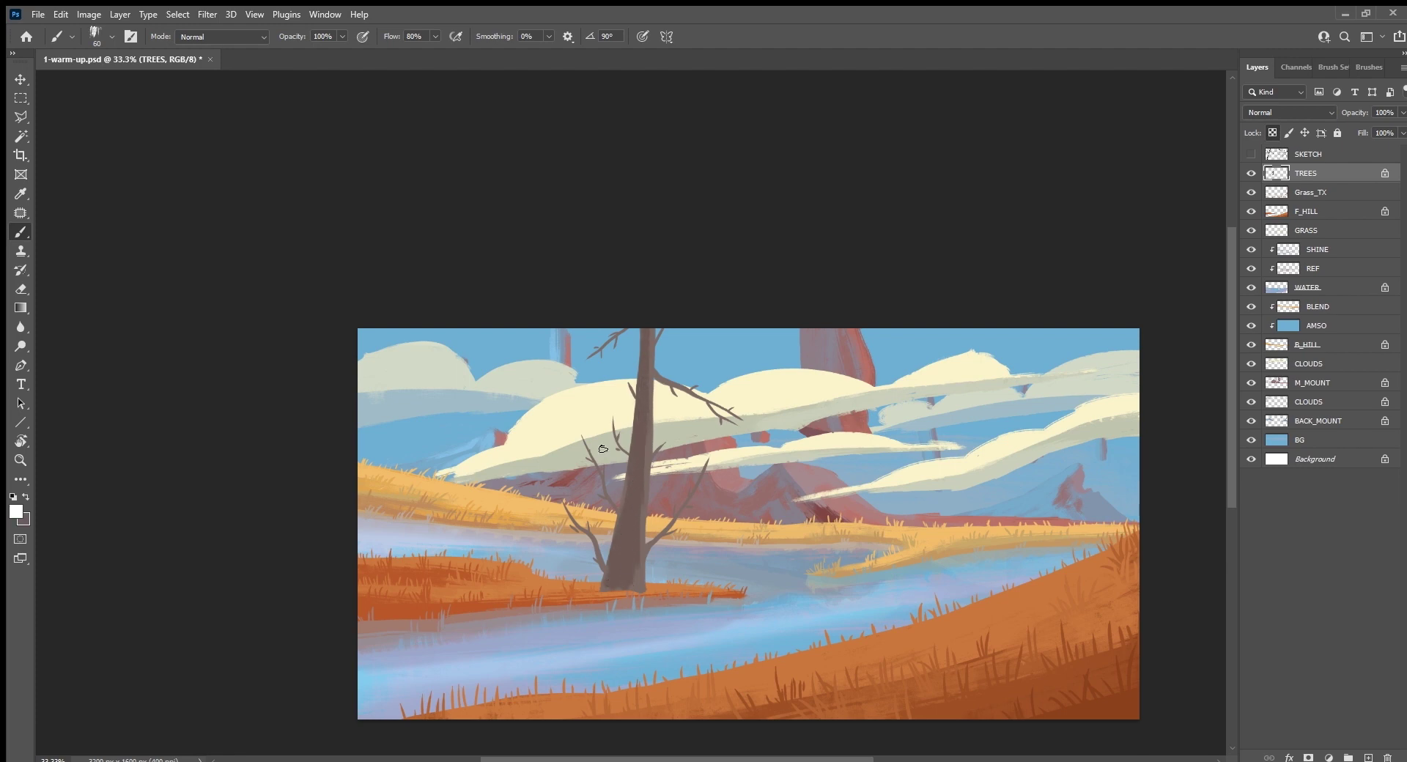
{"action": "left_click", "coordinate": [552, 346], "text": "alt"}
{"action": "left_click_drag", "start_coordinate": [642, 404], "coordinate": [642, 342]}
{"action": "left_click", "coordinate": [642, 404], "text": "alt"}
{"action": "left_click_drag", "start_coordinate": [640, 432], "coordinate": [628, 524]}
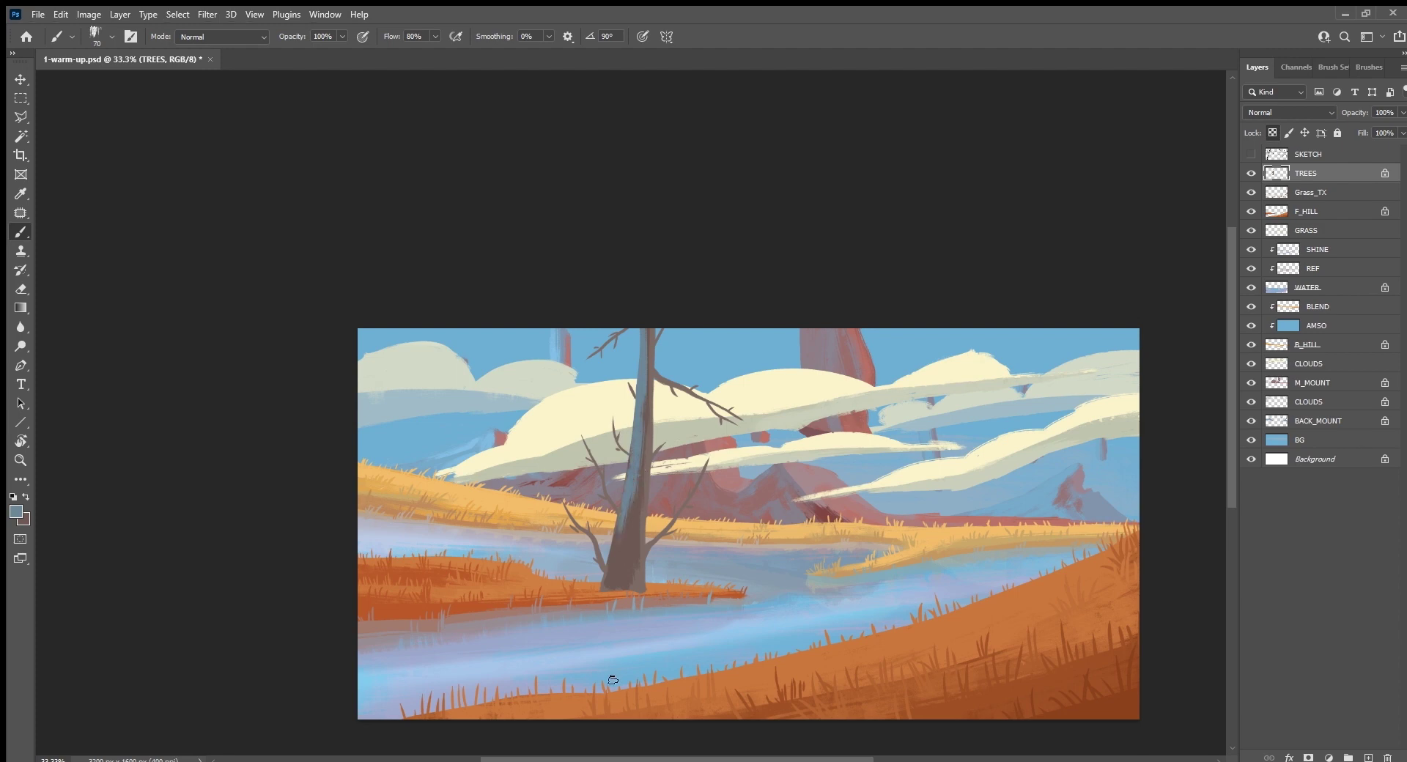
{"action": "left_click", "coordinate": [621, 543], "text": "alt"}
{"action": "left_click_drag", "start_coordinate": [629, 521], "coordinate": [606, 584]}
{"action": "left_click_drag", "start_coordinate": [632, 511], "coordinate": [637, 458]}
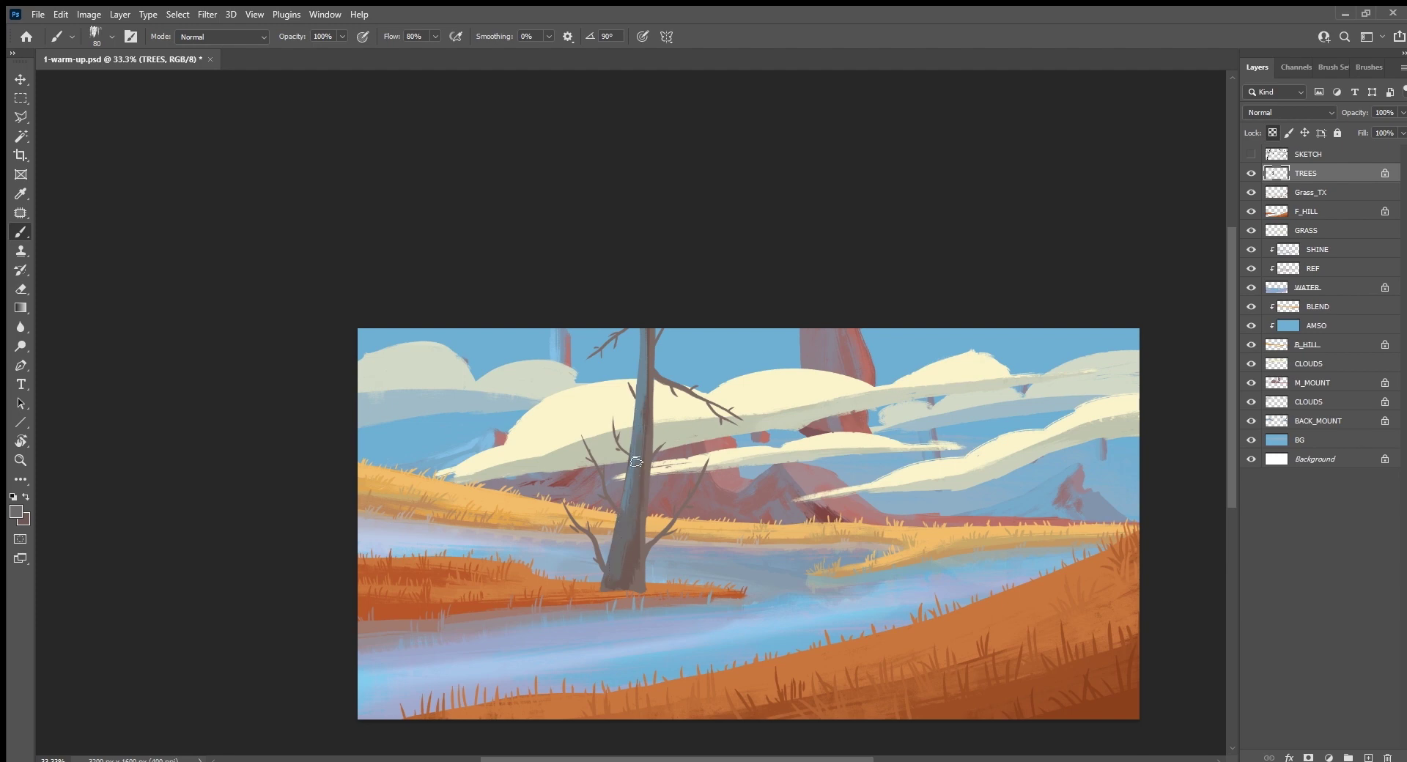
{"action": "left_click_drag", "start_coordinate": [639, 537], "coordinate": [647, 330]}
{"action": "left_click", "coordinate": [625, 497], "text": "alt"}
{"action": "left_click_drag", "start_coordinate": [629, 517], "coordinate": [635, 398]}
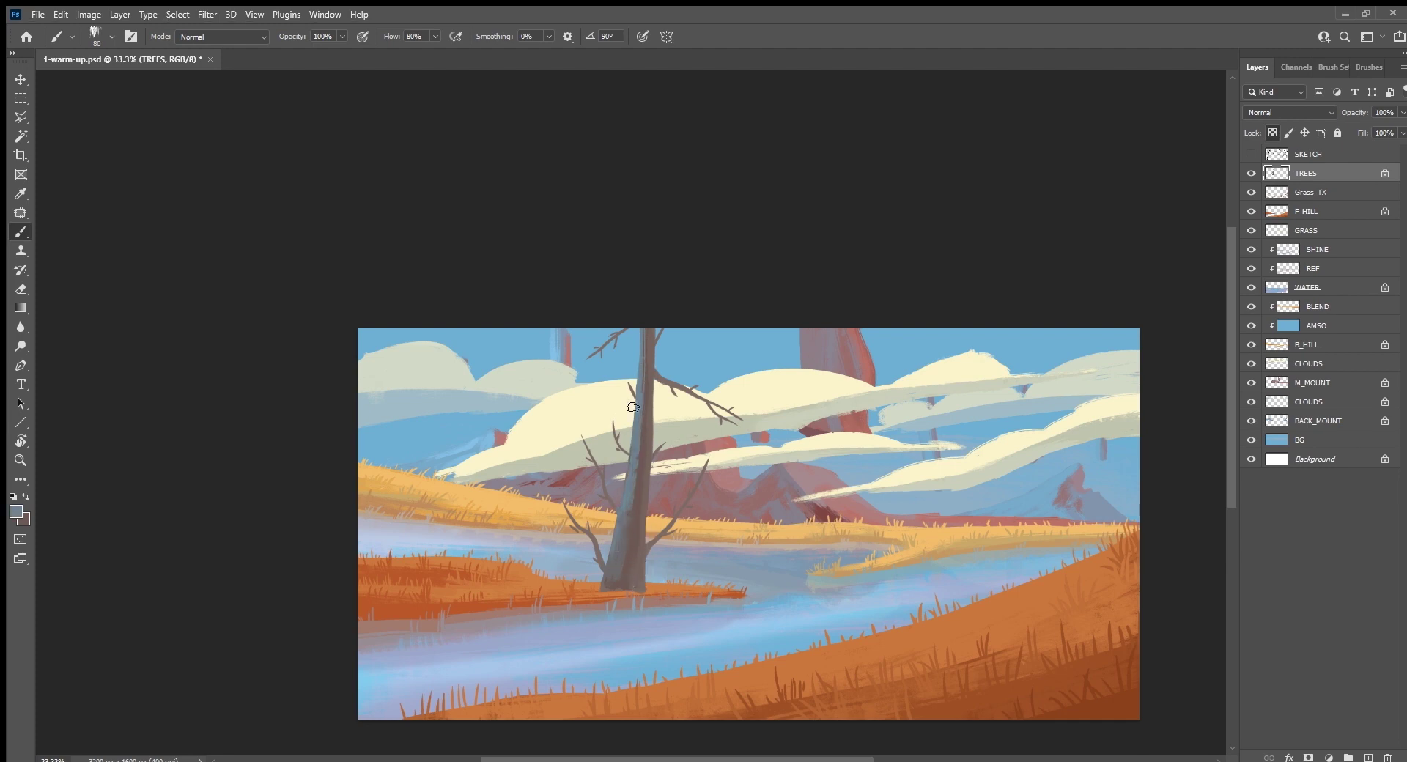
Step: Cover the trunk with darker brown bark tones, then add an empty layer above TREES
{"action": "left_click", "coordinate": [636, 506], "text": "alt"}
{"action": "left_click_drag", "start_coordinate": [646, 338], "coordinate": [629, 569]}
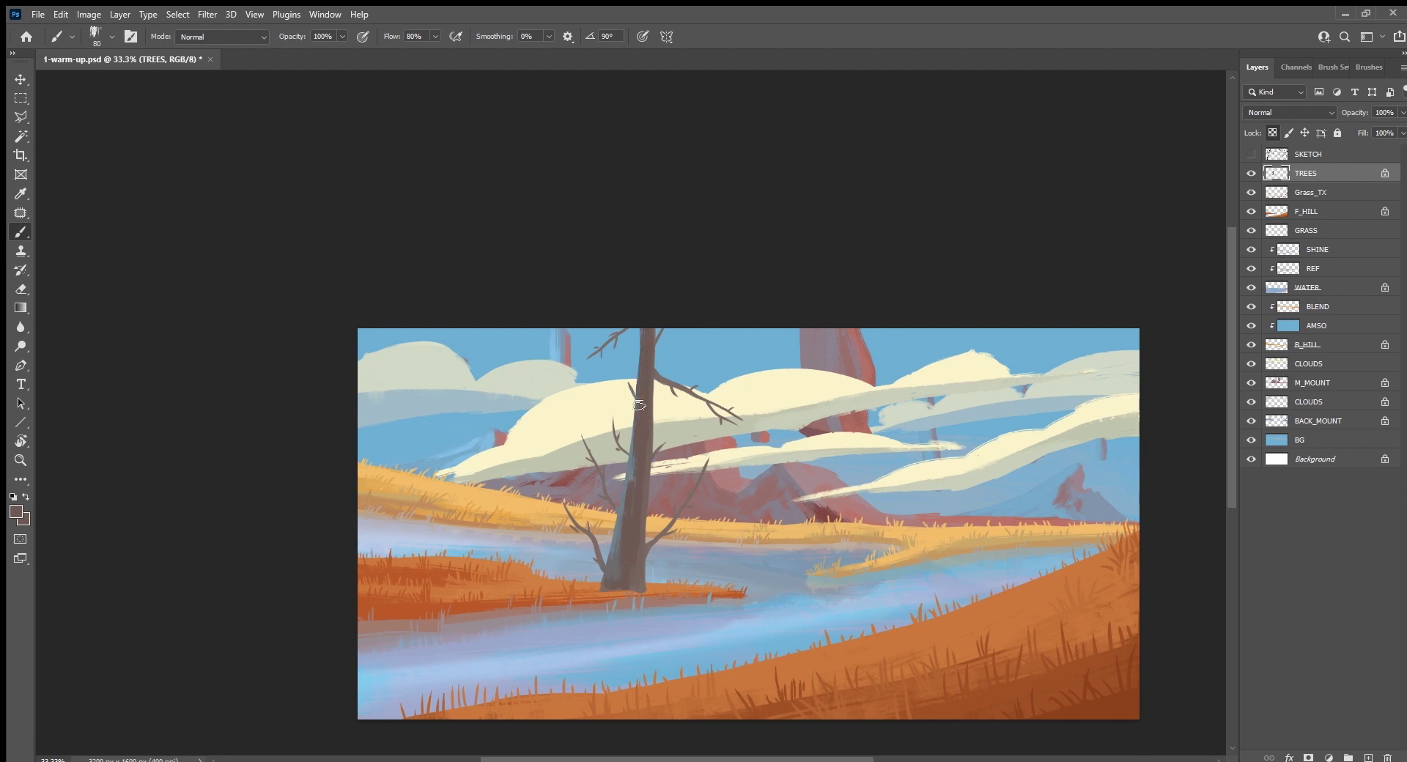
{"action": "left_click", "coordinate": [635, 475], "text": "alt"}
{"action": "left_click_drag", "start_coordinate": [633, 480], "coordinate": [644, 330]}
{"action": "left_click", "coordinate": [643, 495], "text": "alt"}
{"action": "left_click_drag", "start_coordinate": [646, 411], "coordinate": [646, 287]}
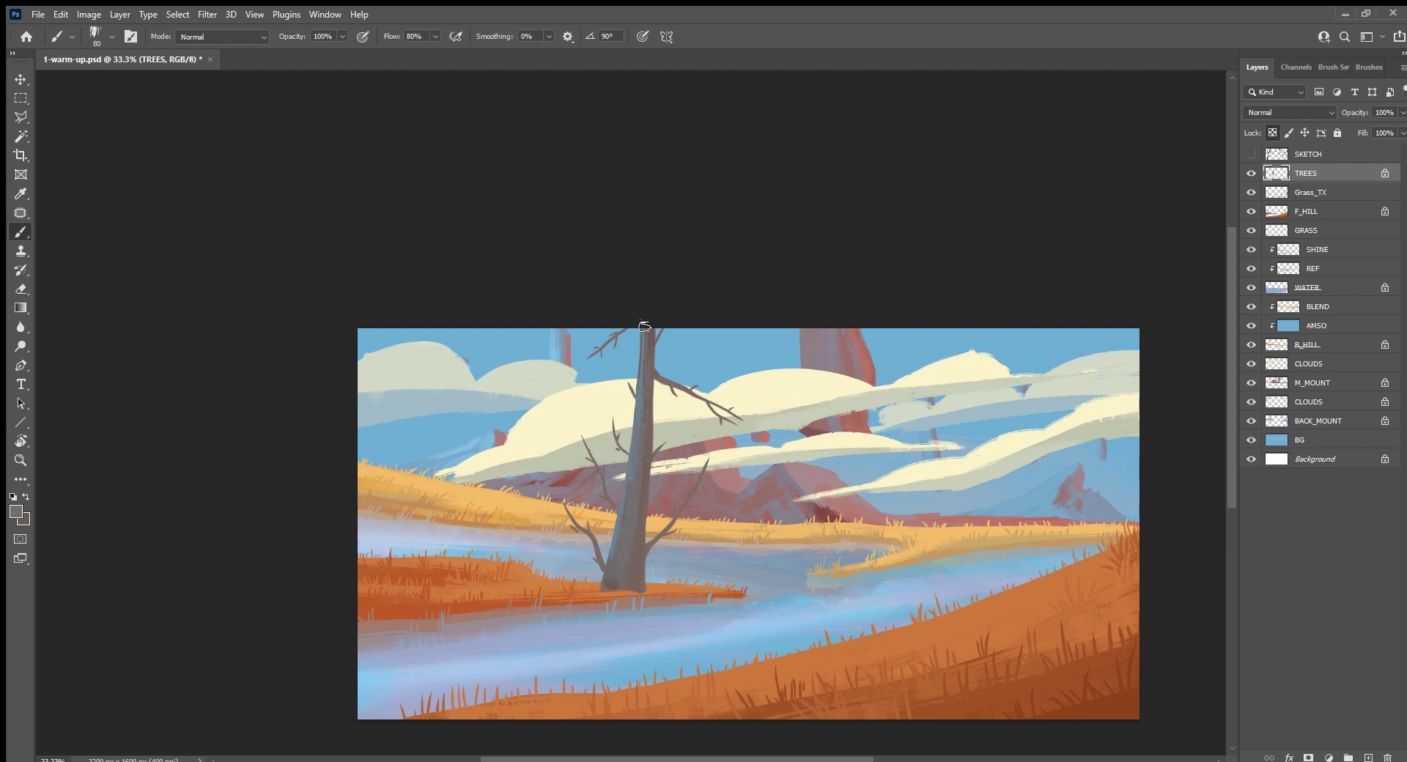
{"action": "left_click", "coordinate": [648, 382], "text": "alt"}
{"action": "left_click", "coordinate": [648, 578], "text": "alt"}
{"action": "key", "text": "i"}
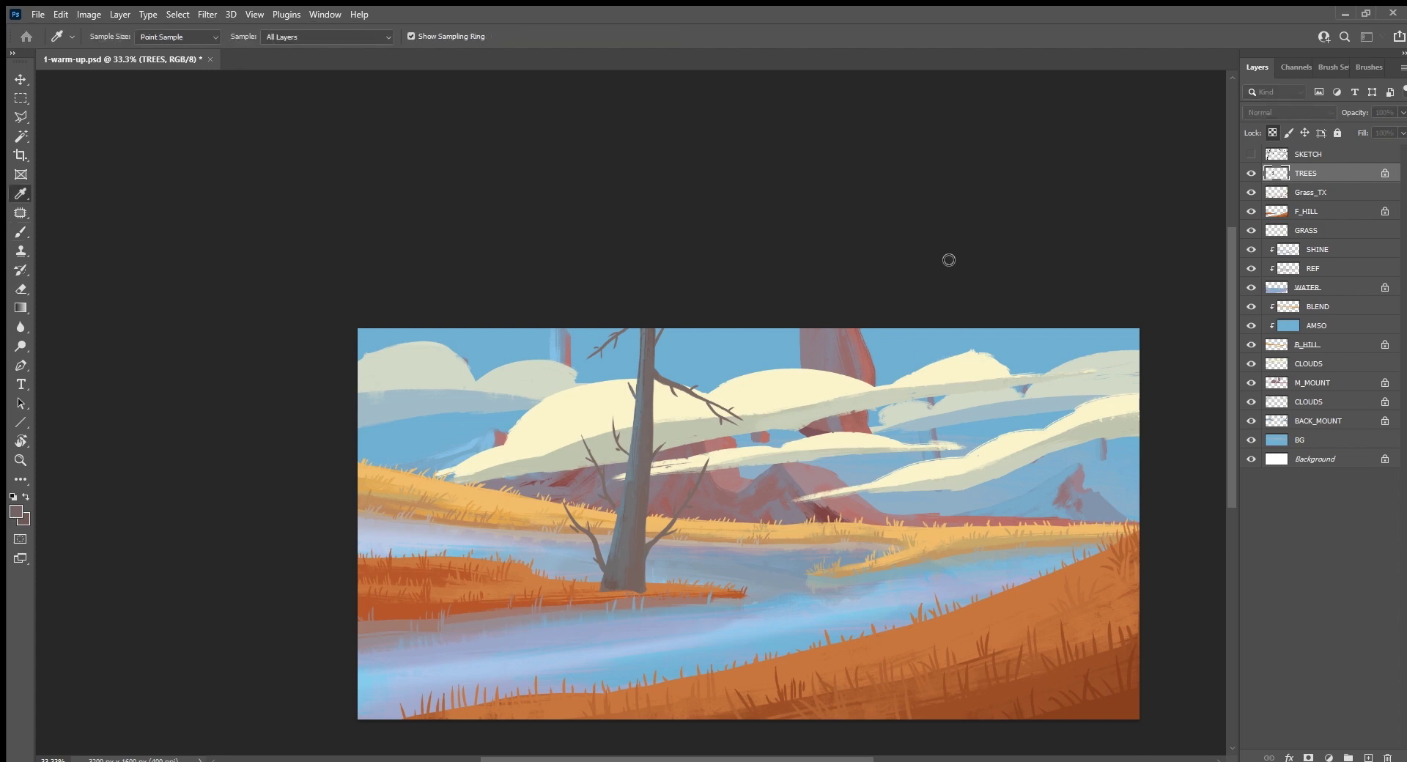
{"action": "key", "text": "b"}
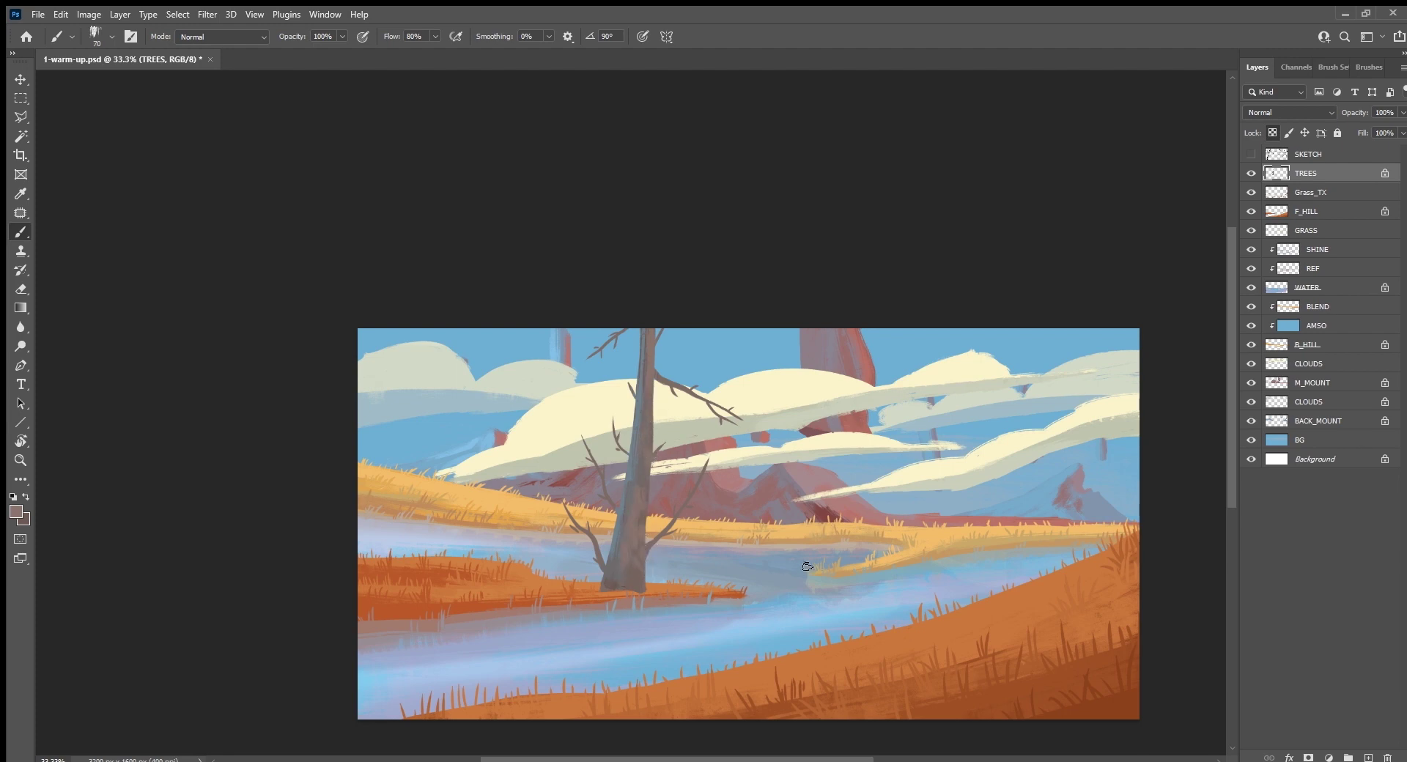
{"action": "left_click", "coordinate": [1368, 757]}
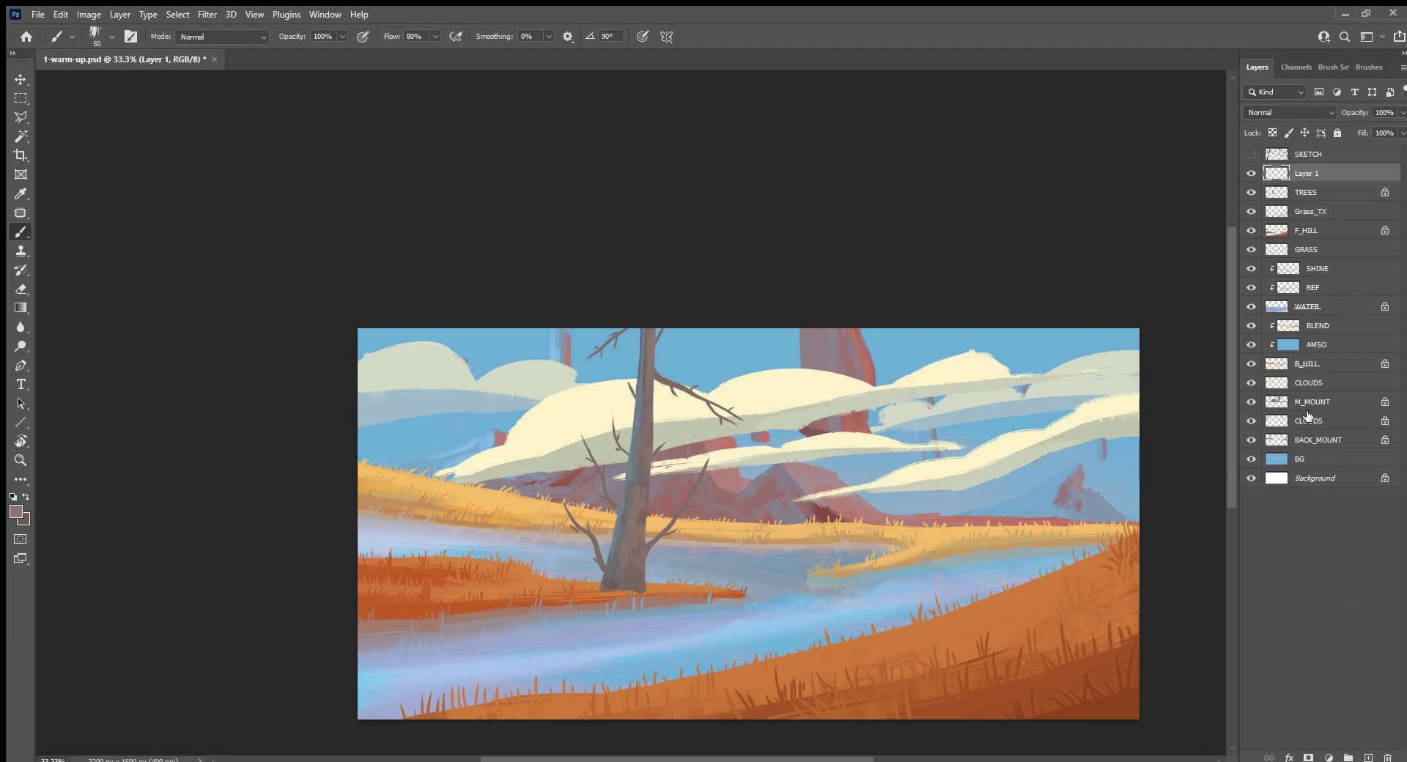
Step: Name the new layer DETAILS and clip it to TREES, rotating the view along the trunk
{"action": "double_click", "coordinate": [1310, 175]}
{"action": "type", "text": "DETAILS"}
{"action": "key", "text": "Return"}
{"action": "left_click", "coordinate": [1356, 183], "text": "alt"}
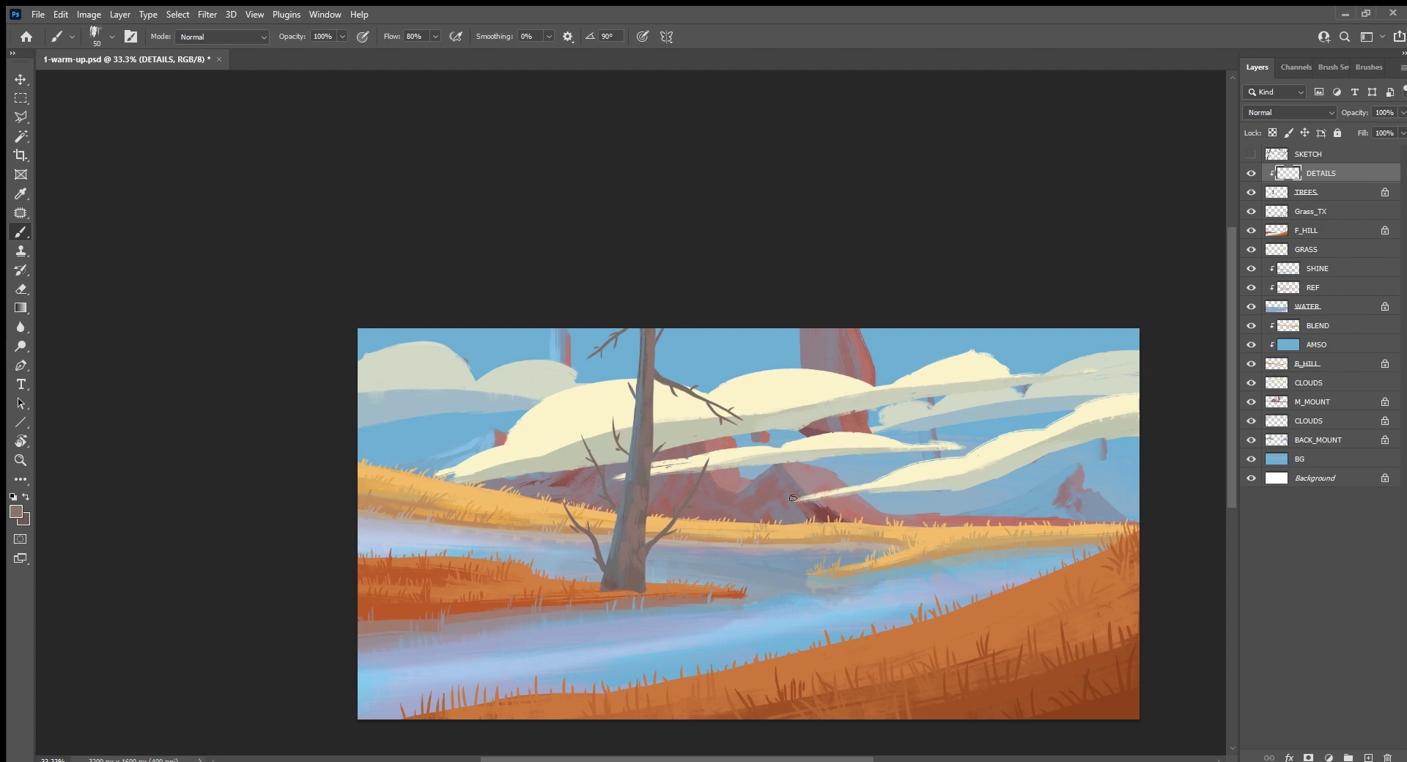
{"action": "left_click_drag", "start_coordinate": [793, 498], "coordinate": [752, 523]}
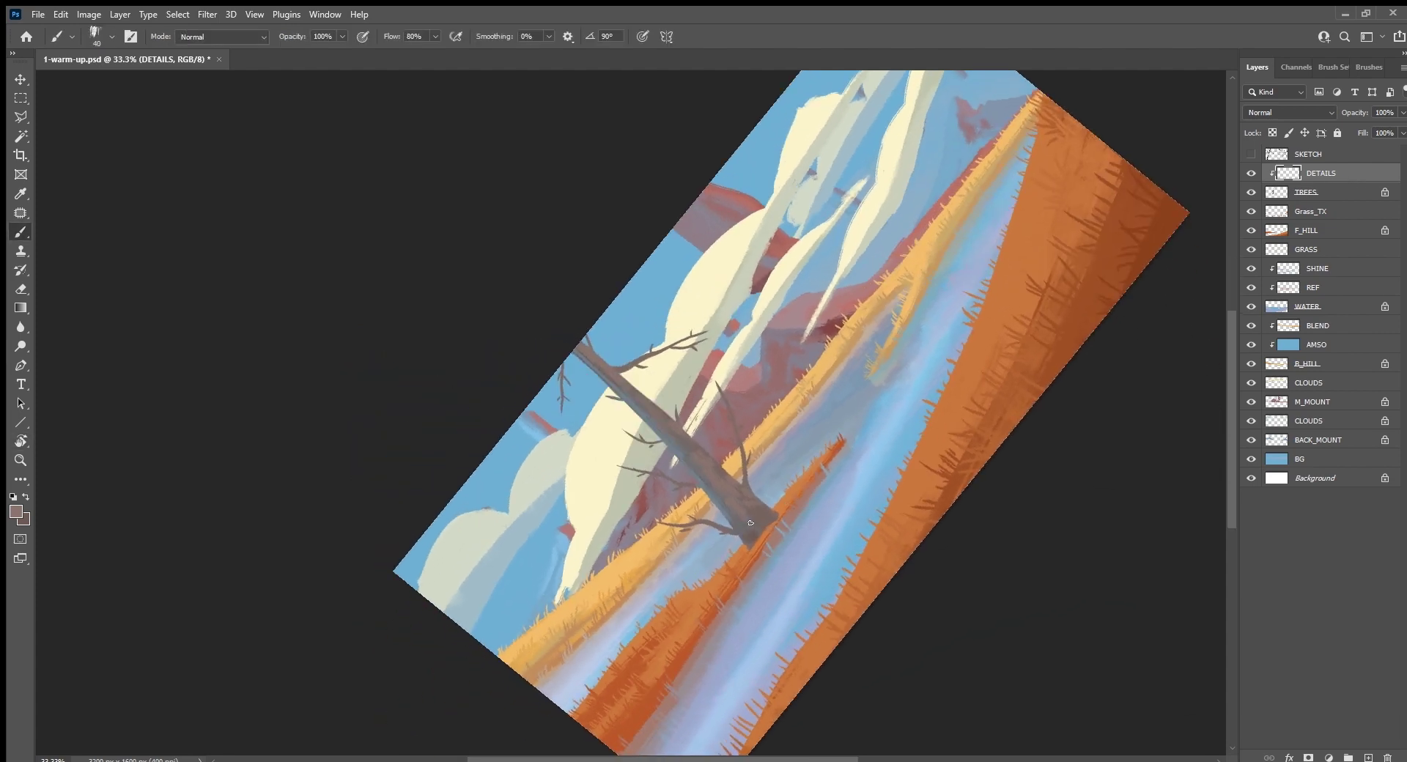
{"action": "key", "text": "i"}
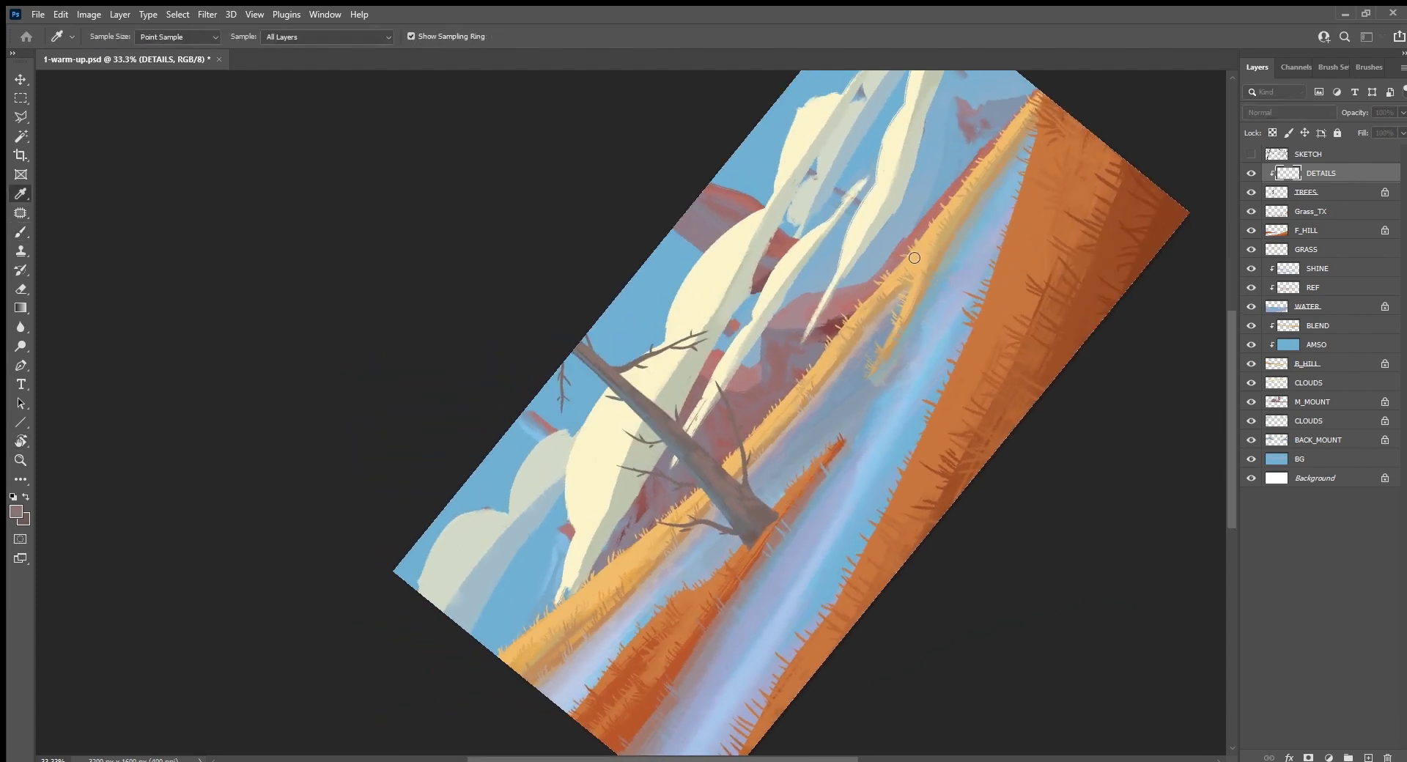
{"action": "key", "text": "b"}
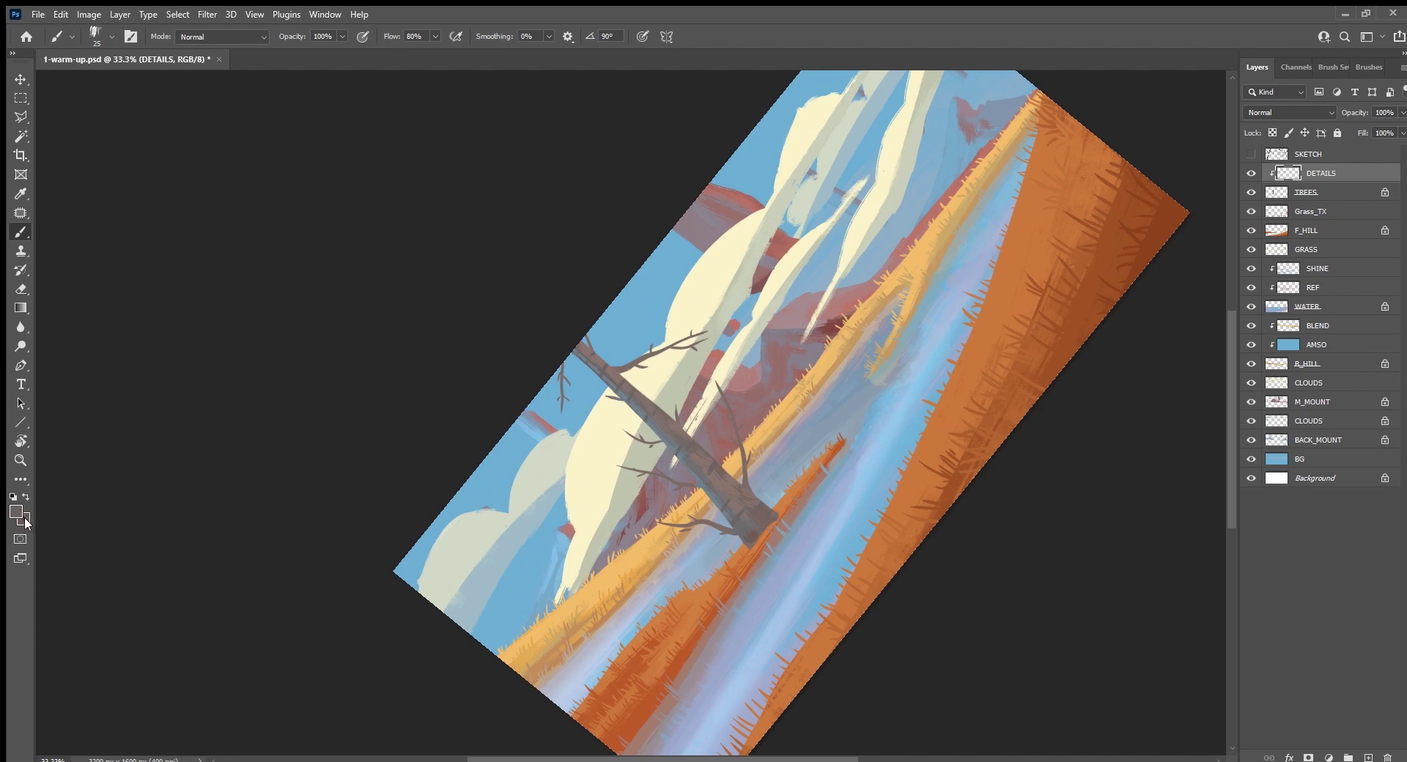
Step: Dab a darker bark mark on the trunk, then level the view again
{"action": "key", "text": "slash"}
{"action": "left_click", "coordinate": [739, 508], "text": "alt"}
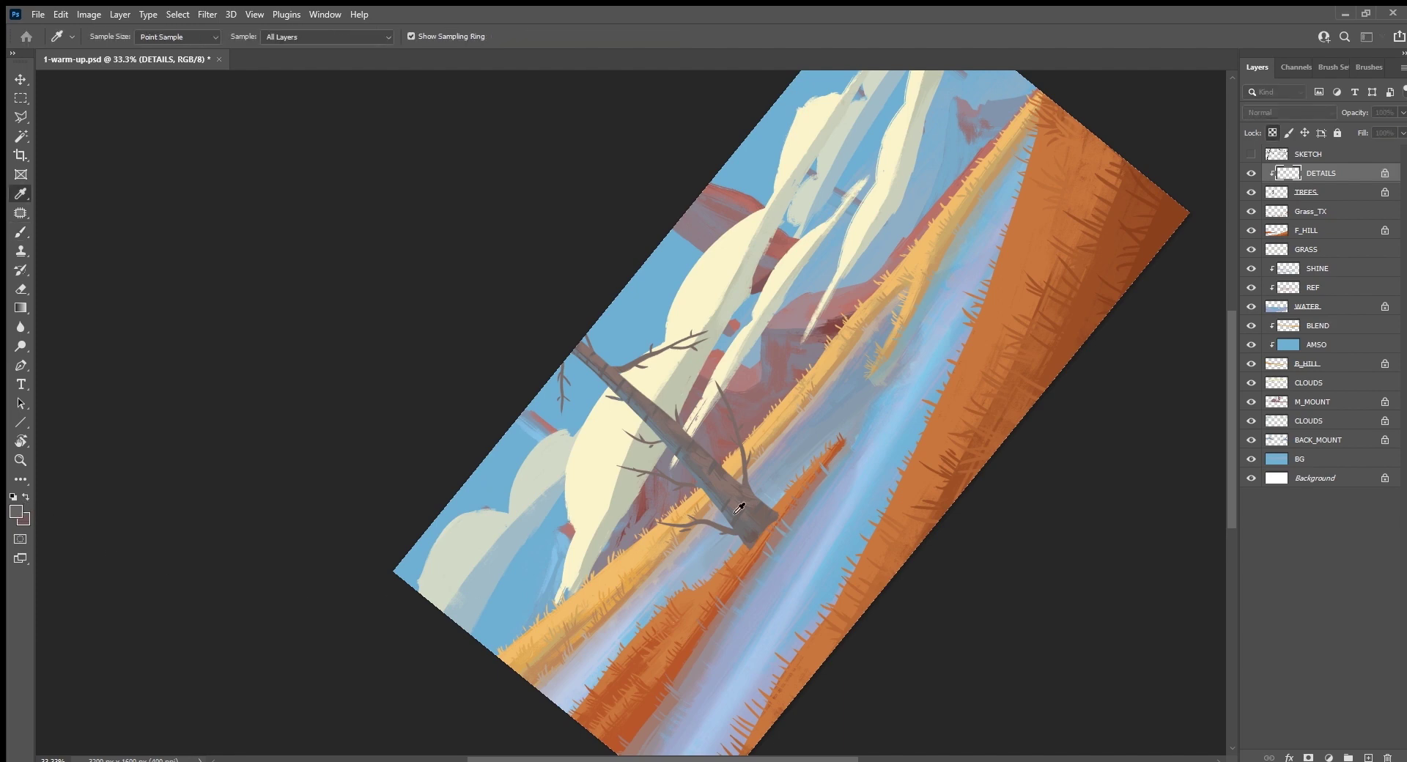
{"action": "key", "text": "b"}
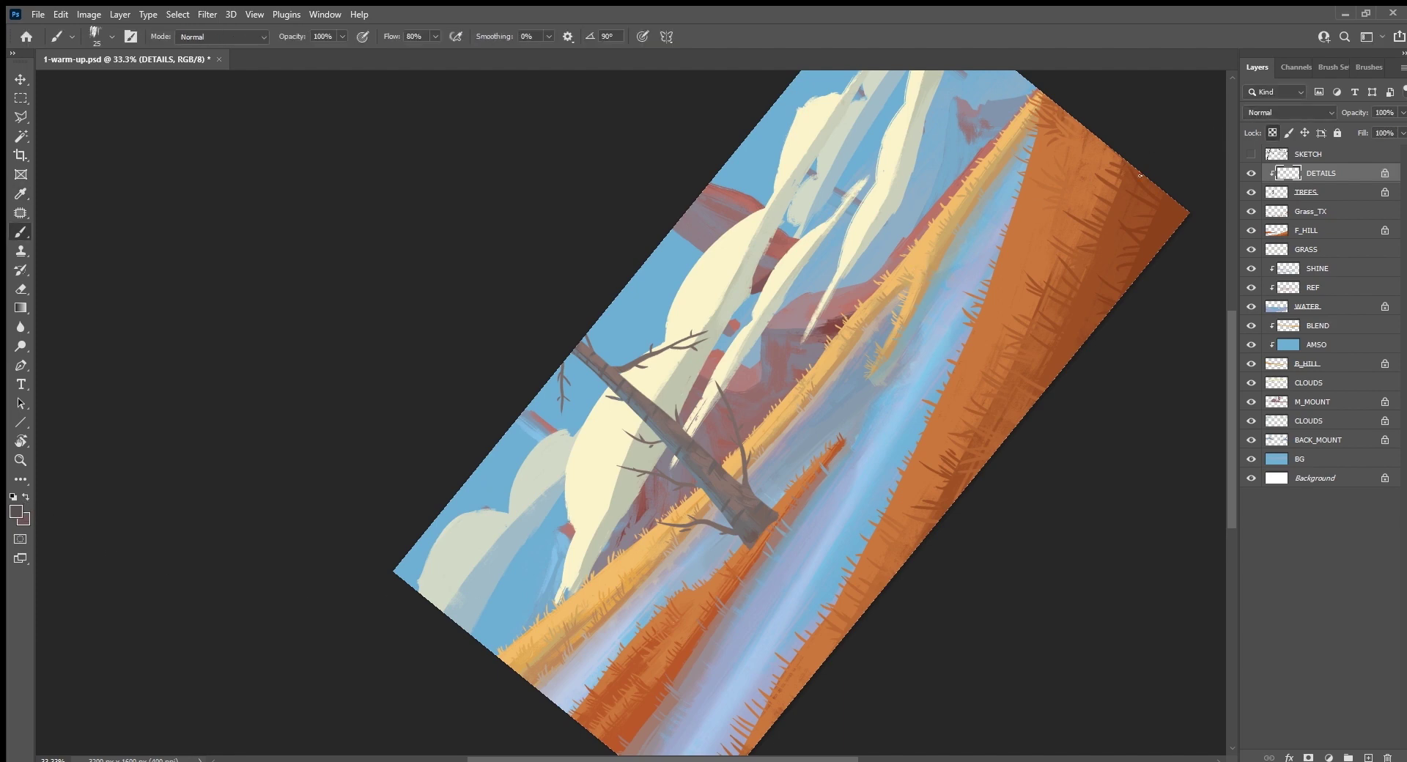
{"action": "left_click", "coordinate": [737, 519]}
{"action": "key", "text": "Escape"}
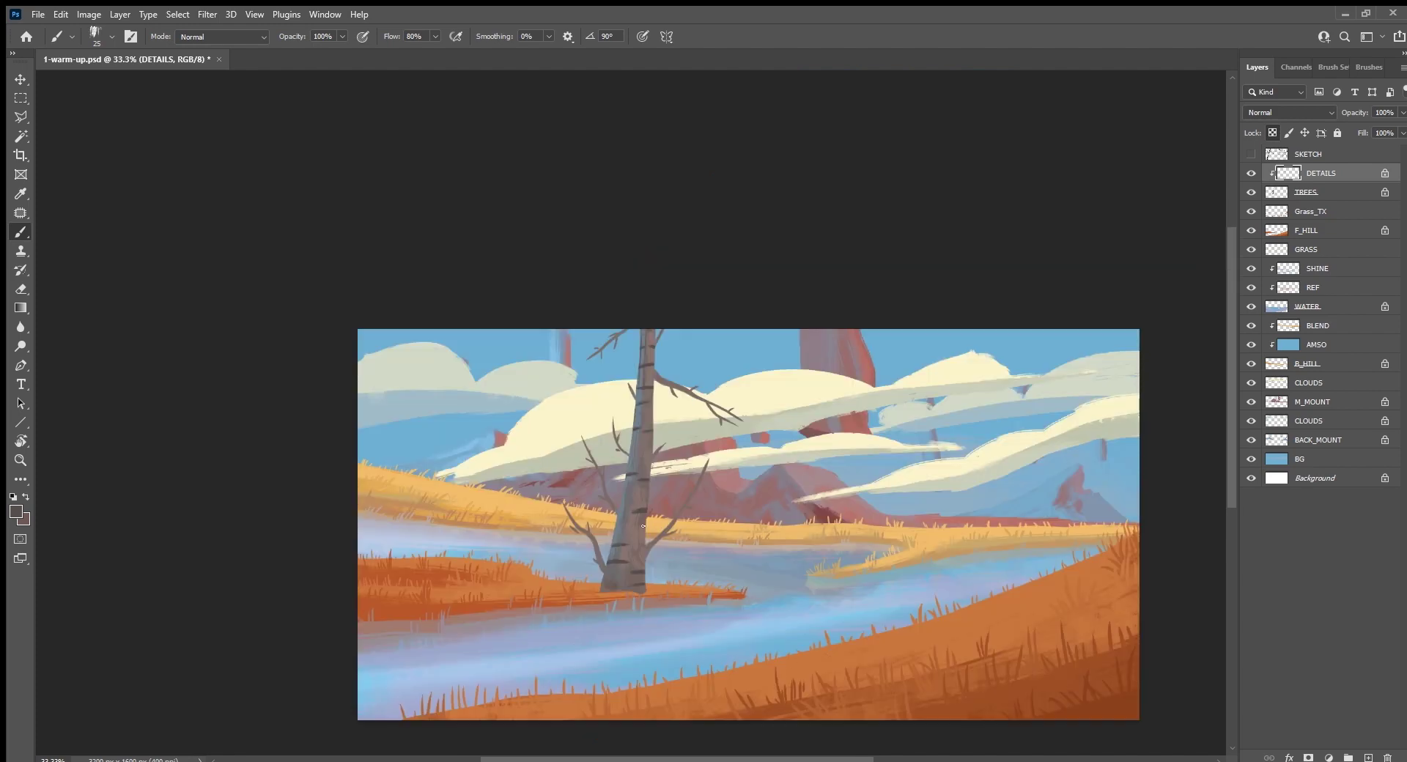
{"action": "key", "text": "slash"}
{"action": "key", "text": "slash"}
Step: Paint another bark mark in the sampled bark colour, save, and add a layer above DETAILS
{"action": "left_click", "coordinate": [554, 389], "text": "alt"}
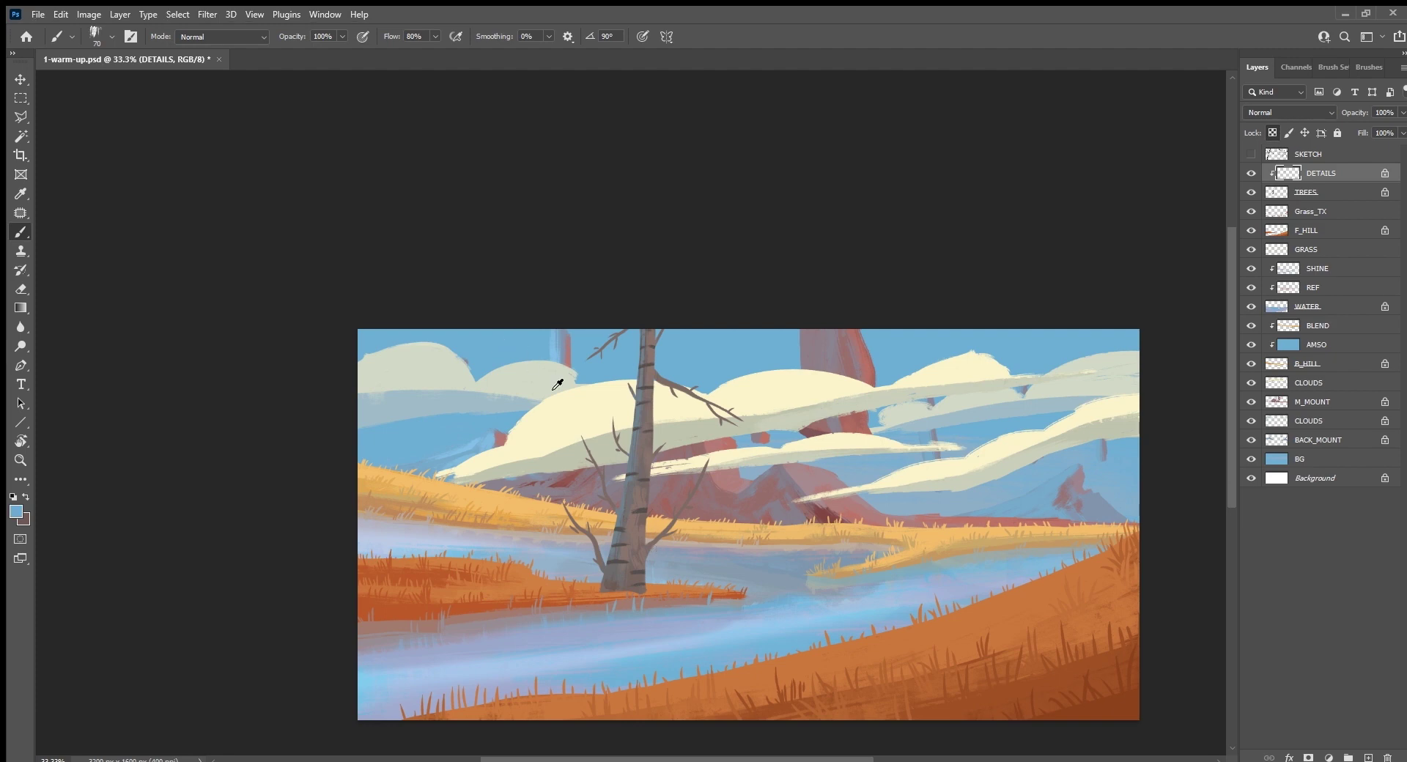
{"action": "left_click", "coordinate": [630, 478], "text": "alt"}
{"action": "left_click", "coordinate": [651, 387], "text": "alt"}
{"action": "key", "text": "ctrl+s"}
{"action": "left_click_drag", "start_coordinate": [642, 574], "coordinate": [632, 527]}
{"action": "key", "text": "ctrl+s"}
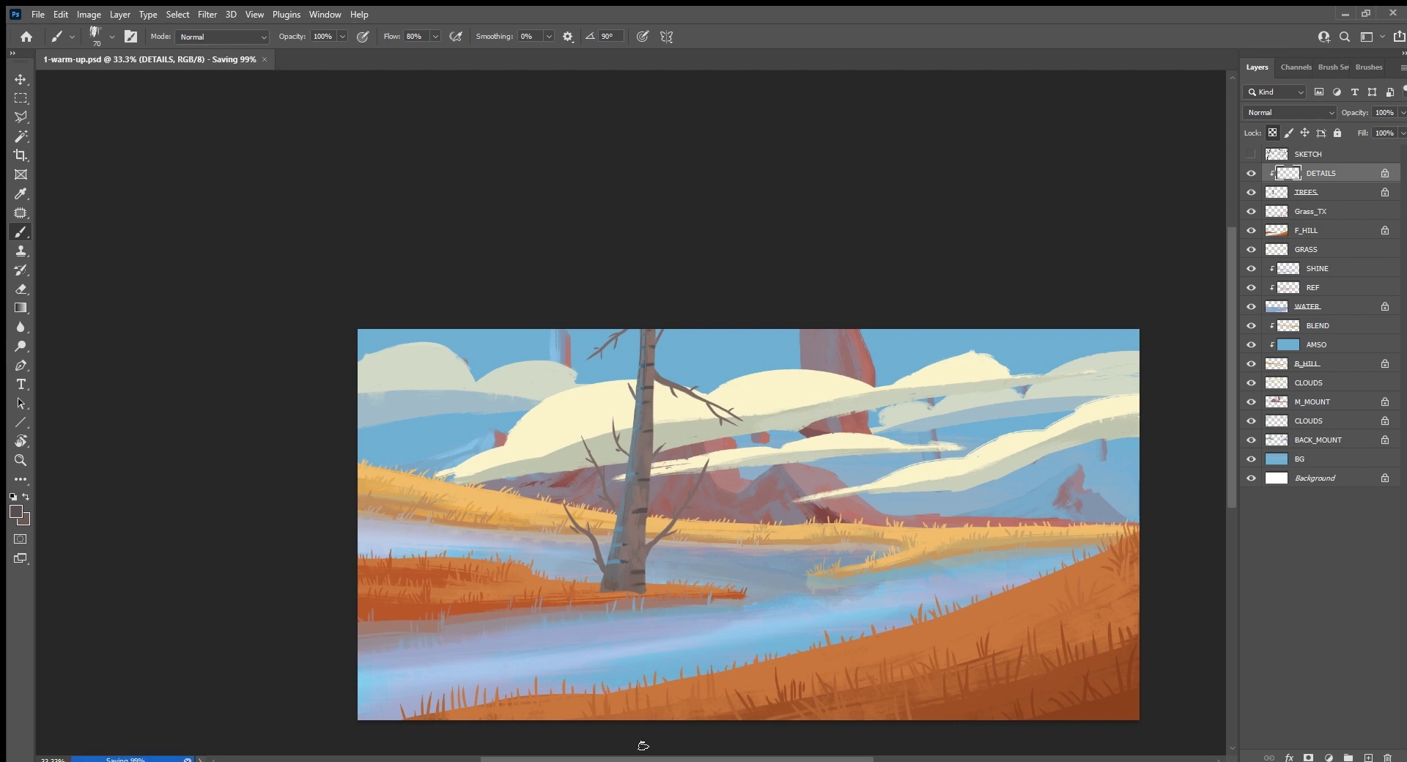
{"action": "left_click", "coordinate": [1370, 757]}
Step: Name the new layer LEAVES and select the bush_texture brush
{"action": "double_click", "coordinate": [1314, 174]}
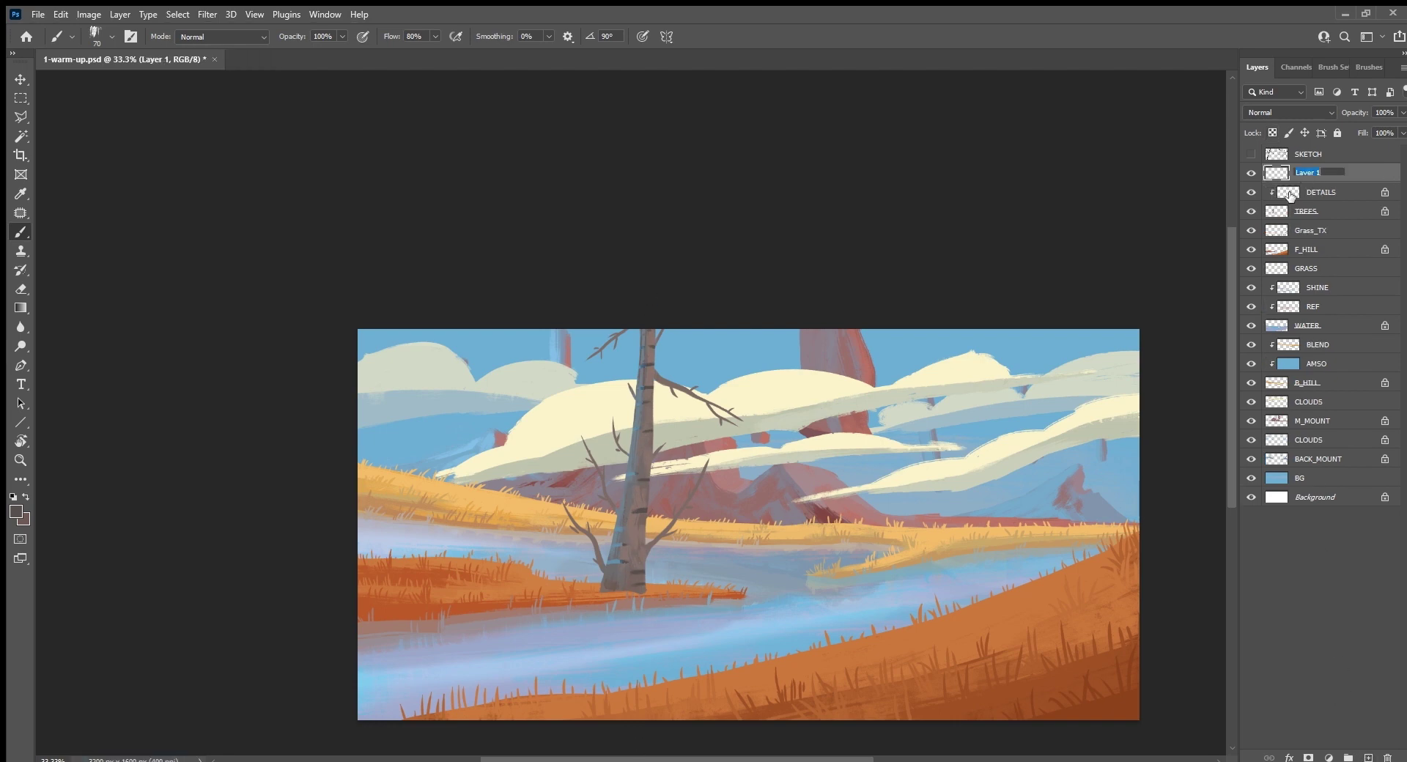
{"action": "type", "text": "LEAVES"}
{"action": "key", "text": "Return"}
{"action": "left_click", "coordinate": [1364, 66]}
{"action": "left_click_drag", "start_coordinate": [1404, 290], "coordinate": [1404, 452]}
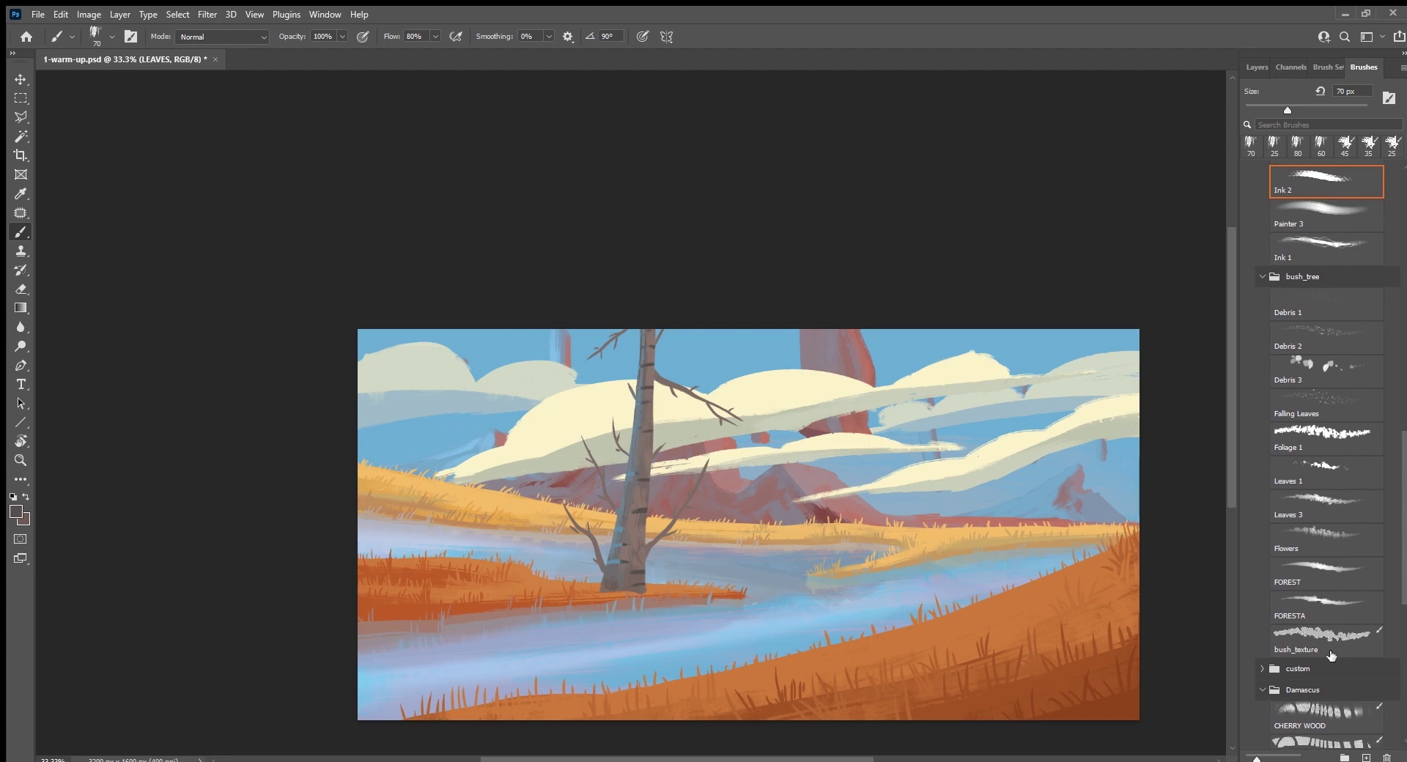
{"action": "left_click", "coordinate": [1323, 635]}
Step: Paint yellow foliage clusters beside the left and upper-right branches with a 200 px brush
{"action": "left_click", "coordinate": [924, 546], "text": "alt"}
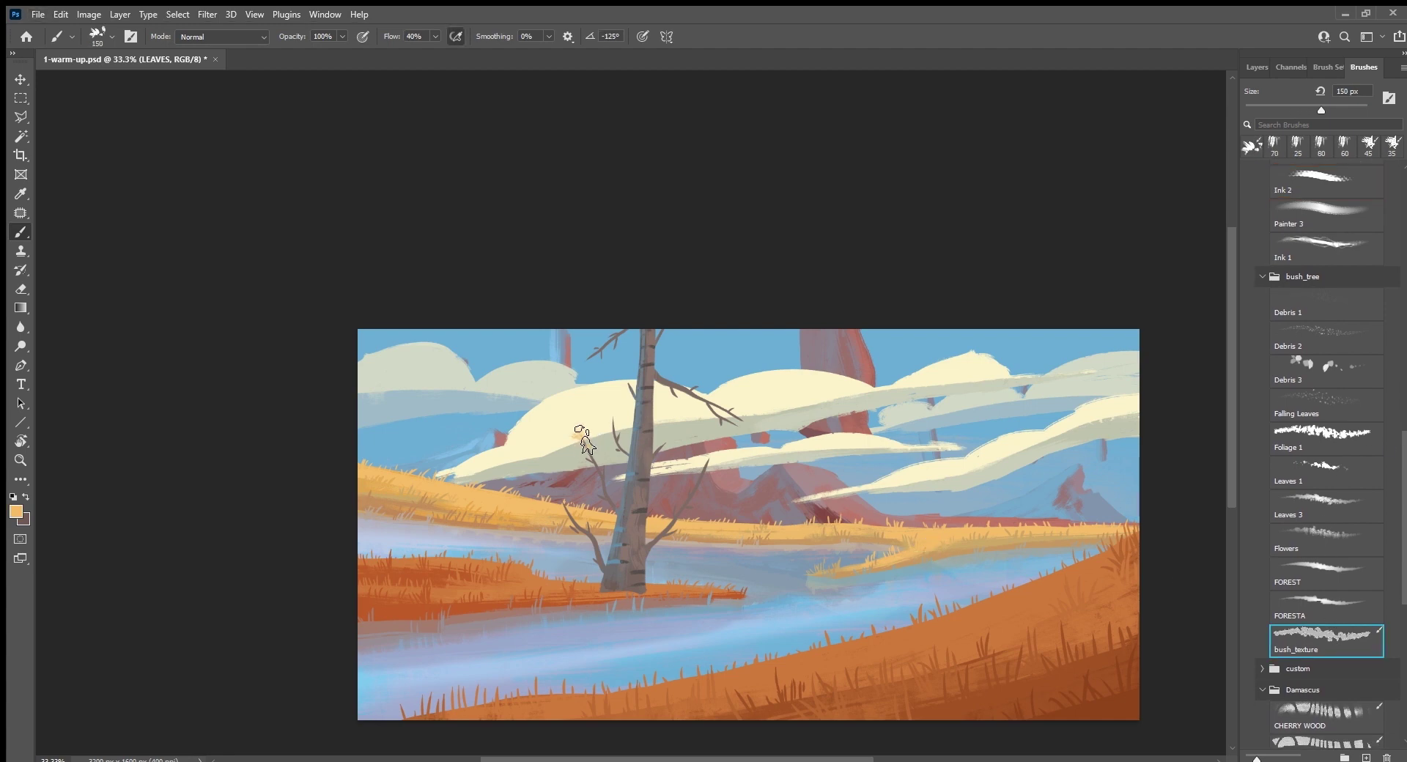
{"action": "left_click_drag", "start_coordinate": [579, 447], "coordinate": [590, 429]}
{"action": "key", "text": "i"}
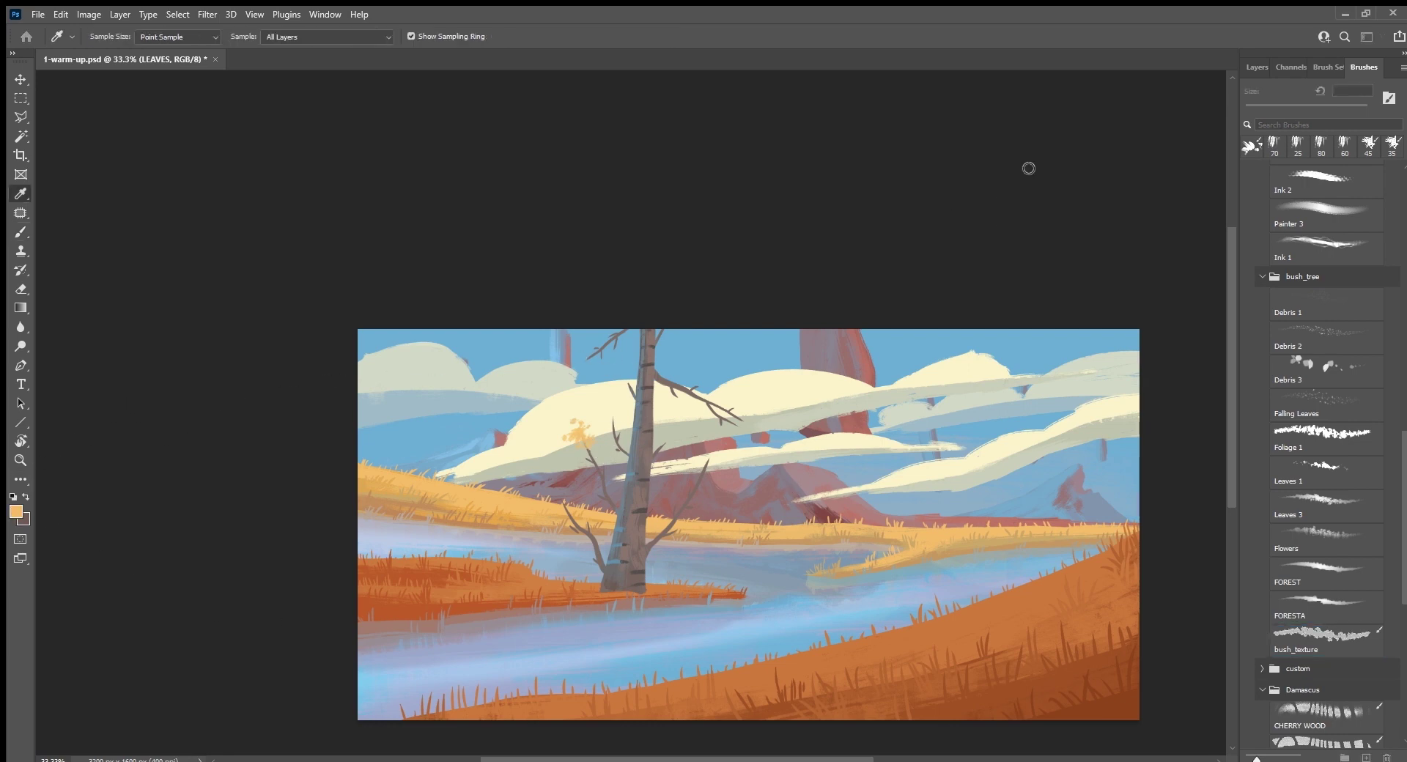
{"action": "key", "text": "b"}
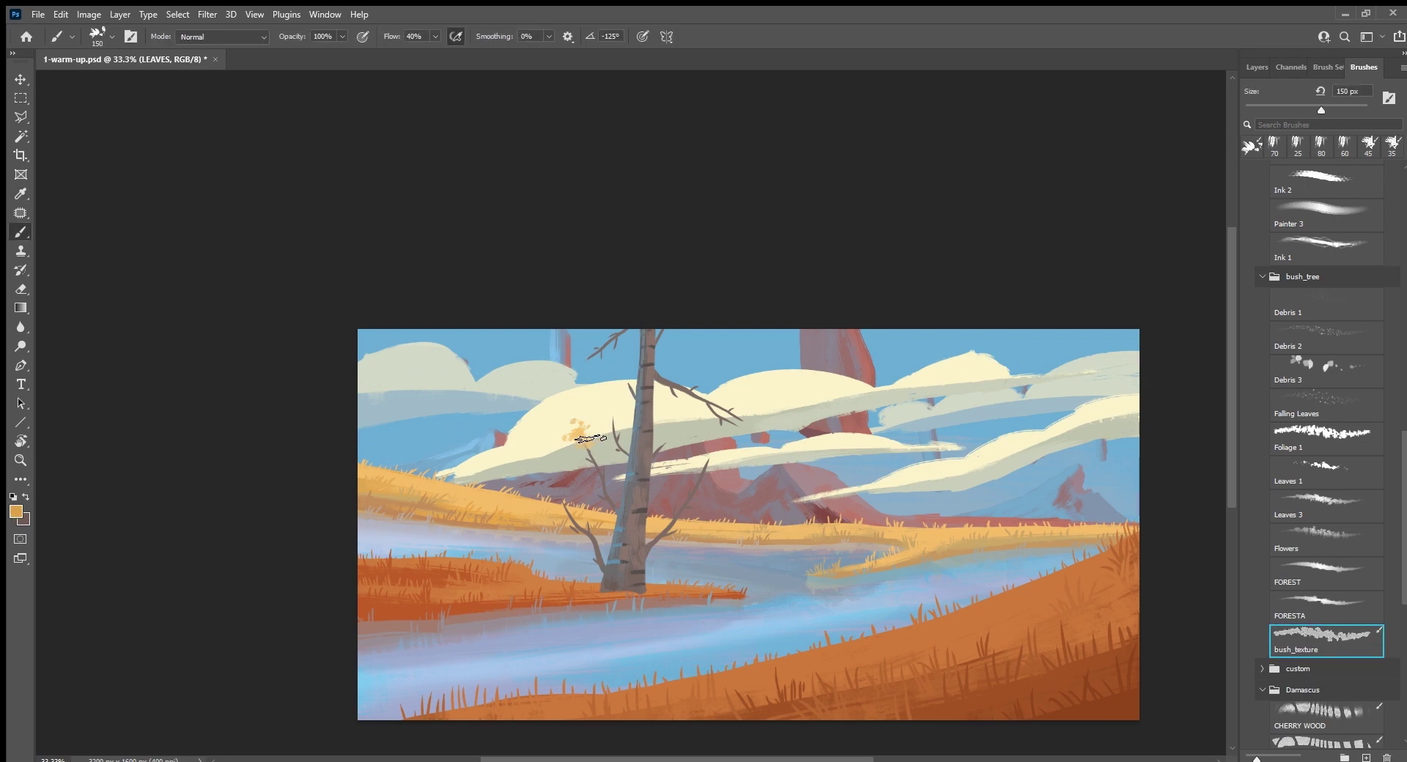
{"action": "key", "text": "ctrl+a"}
{"action": "key", "text": "ctrl+x"}
{"action": "mouse_move", "coordinate": [580, 432]}
{"action": "left_mouse_down"}
{"action": "mouse_move", "coordinate": [583, 447]}
{"action": "mouse_move", "coordinate": [598, 433]}
{"action": "mouse_move", "coordinate": [578, 404]}
{"action": "left_mouse_up"}
{"action": "key", "text": "bracketright"}
{"action": "key", "text": "bracketright"}
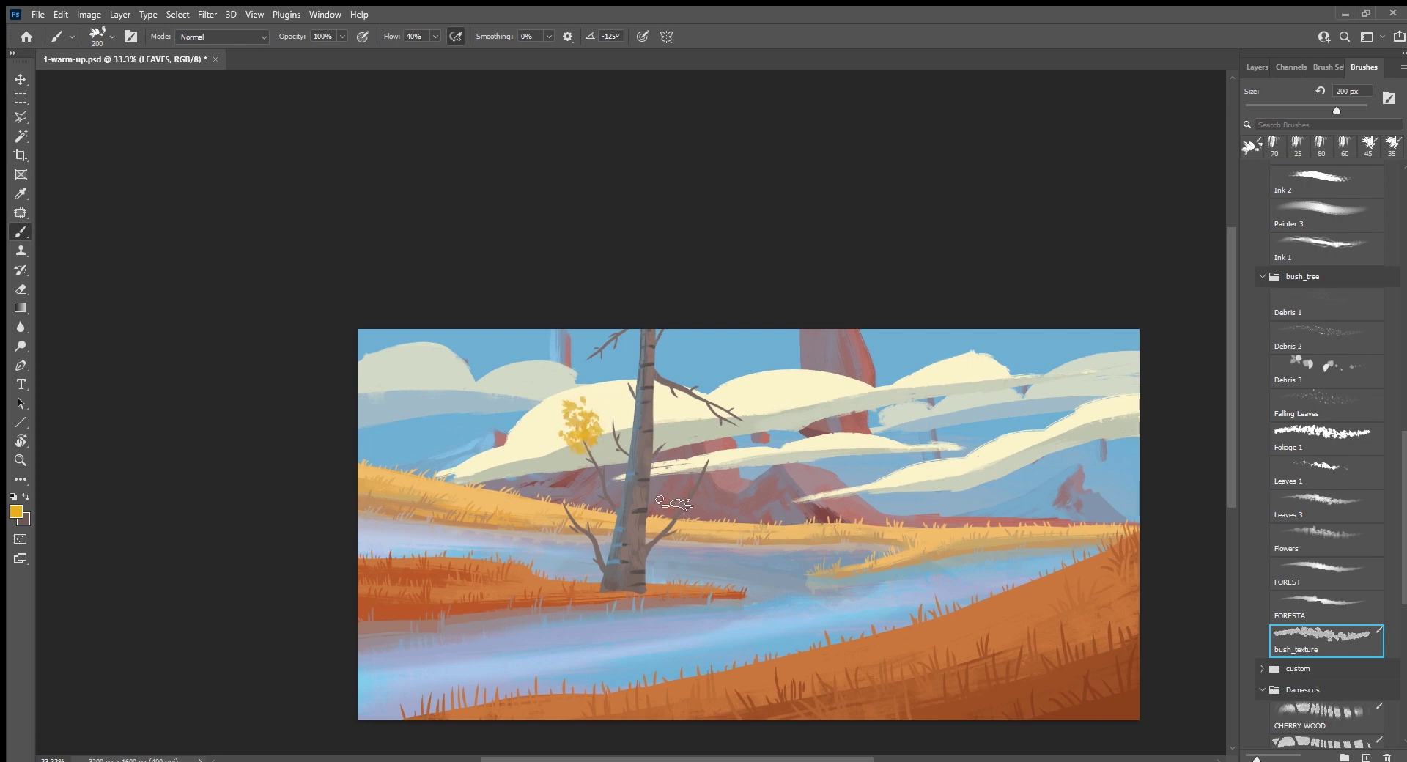
{"action": "mouse_move", "coordinate": [700, 456]}
{"action": "left_mouse_down"}
{"action": "mouse_move", "coordinate": [709, 463]}
{"action": "mouse_move", "coordinate": [694, 421]}
{"action": "mouse_move", "coordinate": [737, 491]}
{"action": "mouse_move", "coordinate": [748, 464]}
{"action": "left_mouse_up"}
{"action": "left_click_drag", "start_coordinate": [722, 414], "coordinate": [741, 403]}
{"action": "left_click_drag", "start_coordinate": [582, 445], "coordinate": [571, 466]}
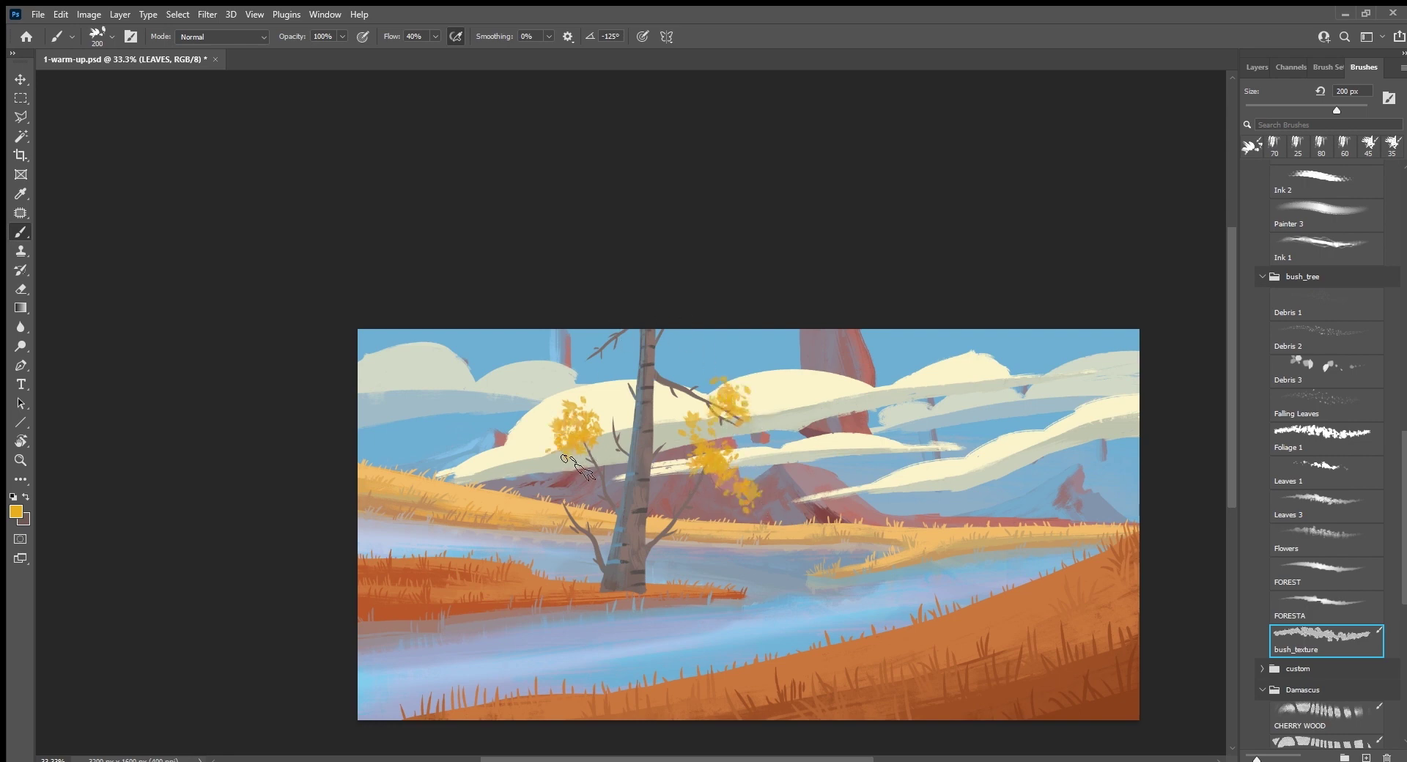
{"action": "mouse_move", "coordinate": [579, 411]}
{"action": "left_mouse_down"}
{"action": "mouse_move", "coordinate": [638, 414]}
{"action": "mouse_move", "coordinate": [587, 352]}
{"action": "mouse_move", "coordinate": [601, 354]}
{"action": "mouse_move", "coordinate": [583, 366]}
{"action": "mouse_move", "coordinate": [598, 350]}
{"action": "mouse_move", "coordinate": [583, 377]}
{"action": "mouse_move", "coordinate": [620, 337]}
{"action": "mouse_move", "coordinate": [576, 355]}
{"action": "mouse_move", "coordinate": [608, 360]}
{"action": "mouse_move", "coordinate": [601, 341]}
{"action": "left_mouse_up"}
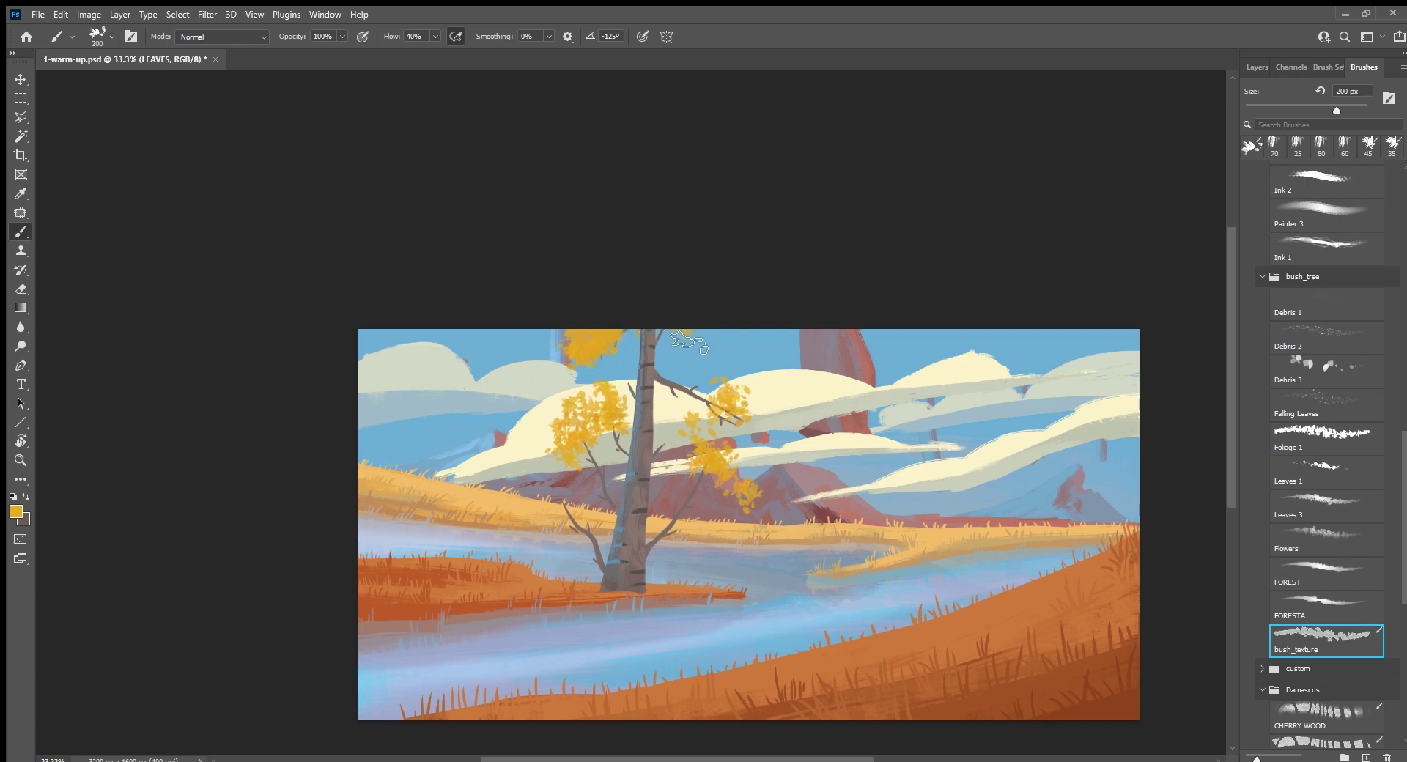
Step: Densify foliage around the trunk top with a sampled darker yellow and save
{"action": "mouse_move", "coordinate": [686, 329]}
{"action": "left_mouse_down"}
{"action": "mouse_move", "coordinate": [722, 367]}
{"action": "mouse_move", "coordinate": [730, 344]}
{"action": "mouse_move", "coordinate": [762, 411]}
{"action": "mouse_move", "coordinate": [744, 422]}
{"action": "mouse_move", "coordinate": [763, 381]}
{"action": "mouse_move", "coordinate": [769, 432]}
{"action": "mouse_move", "coordinate": [707, 399]}
{"action": "left_mouse_up"}
{"action": "mouse_move", "coordinate": [557, 389]}
{"action": "left_mouse_down"}
{"action": "mouse_move", "coordinate": [594, 447]}
{"action": "mouse_move", "coordinate": [634, 405]}
{"action": "left_mouse_up"}
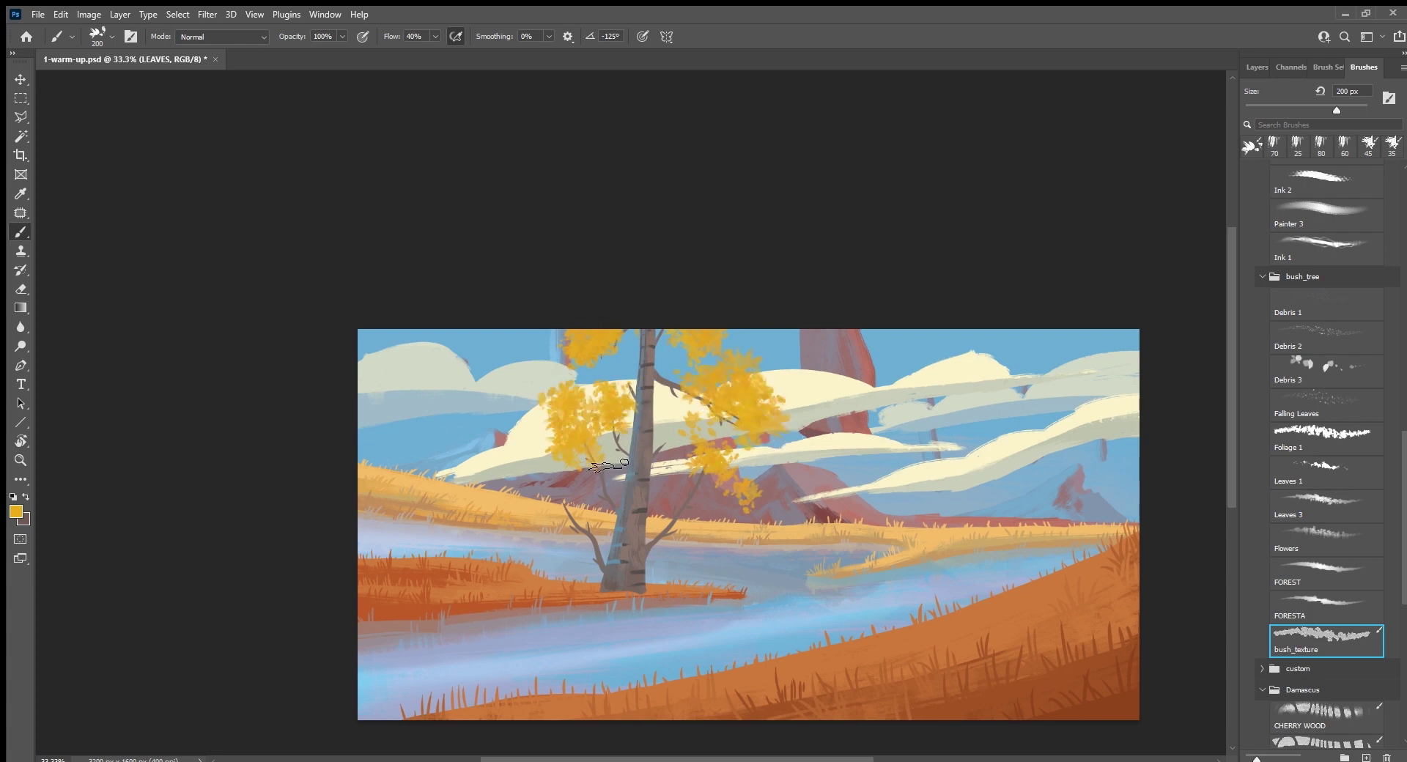
{"action": "key", "text": "i"}
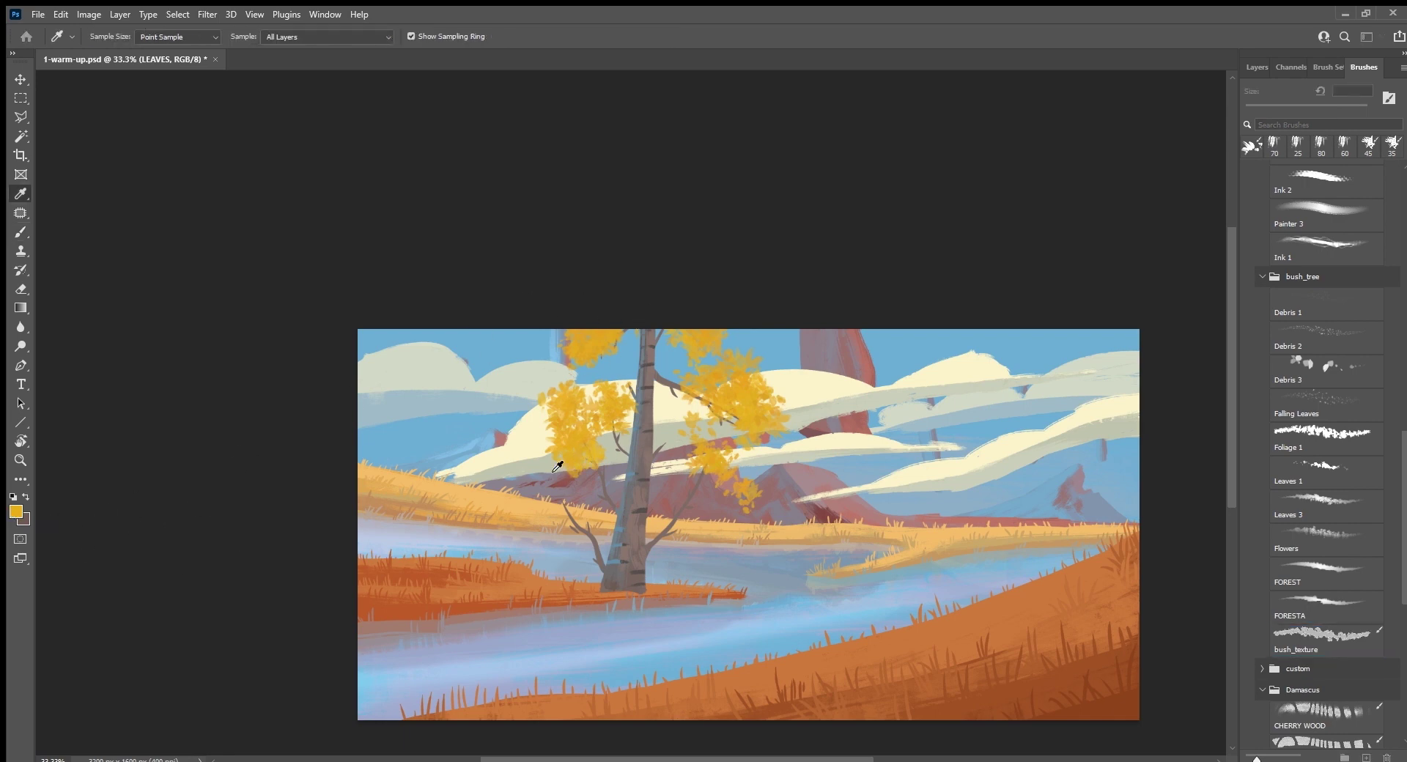
{"action": "key", "text": "b"}
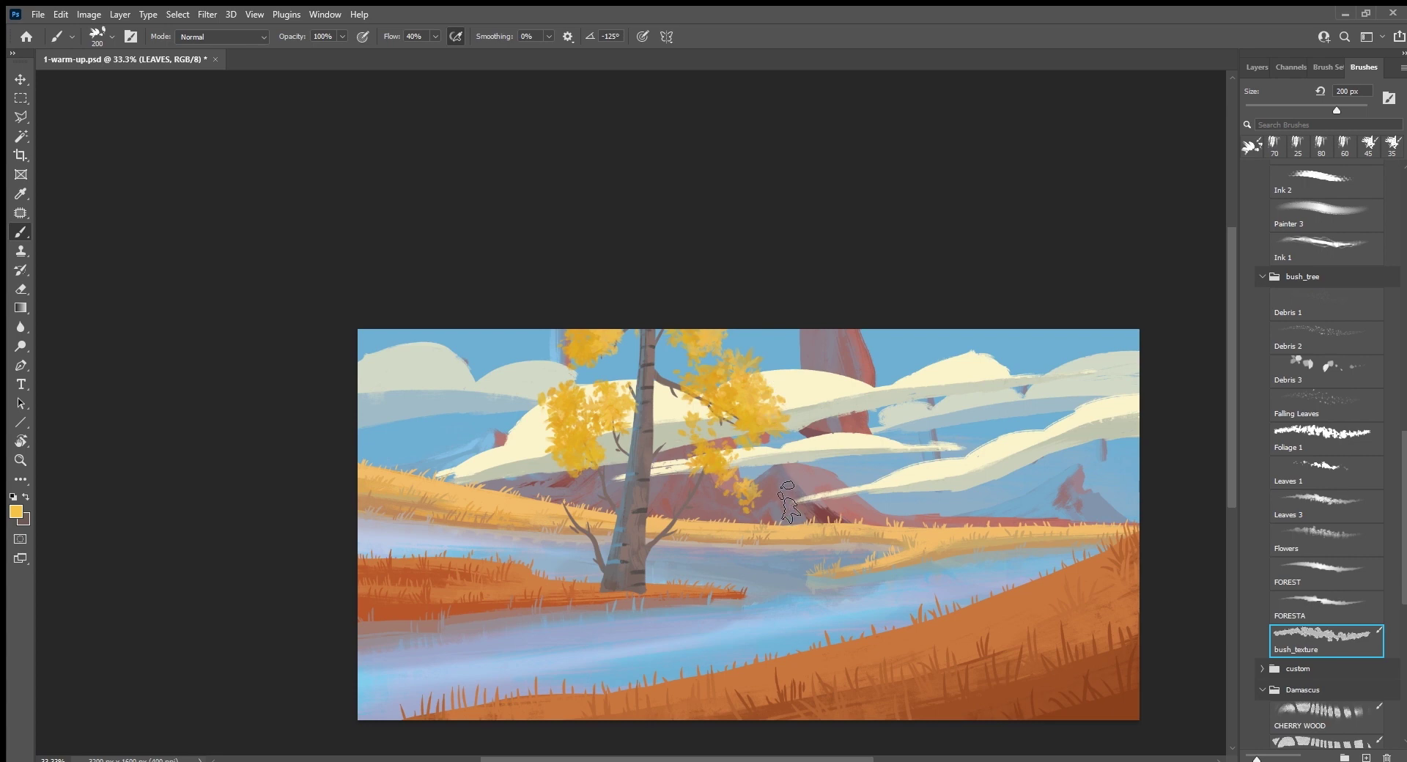
{"action": "key", "text": "x"}
{"action": "left_click", "coordinate": [643, 359], "text": "alt"}
{"action": "left_click_drag", "start_coordinate": [644, 363], "coordinate": [674, 355]}
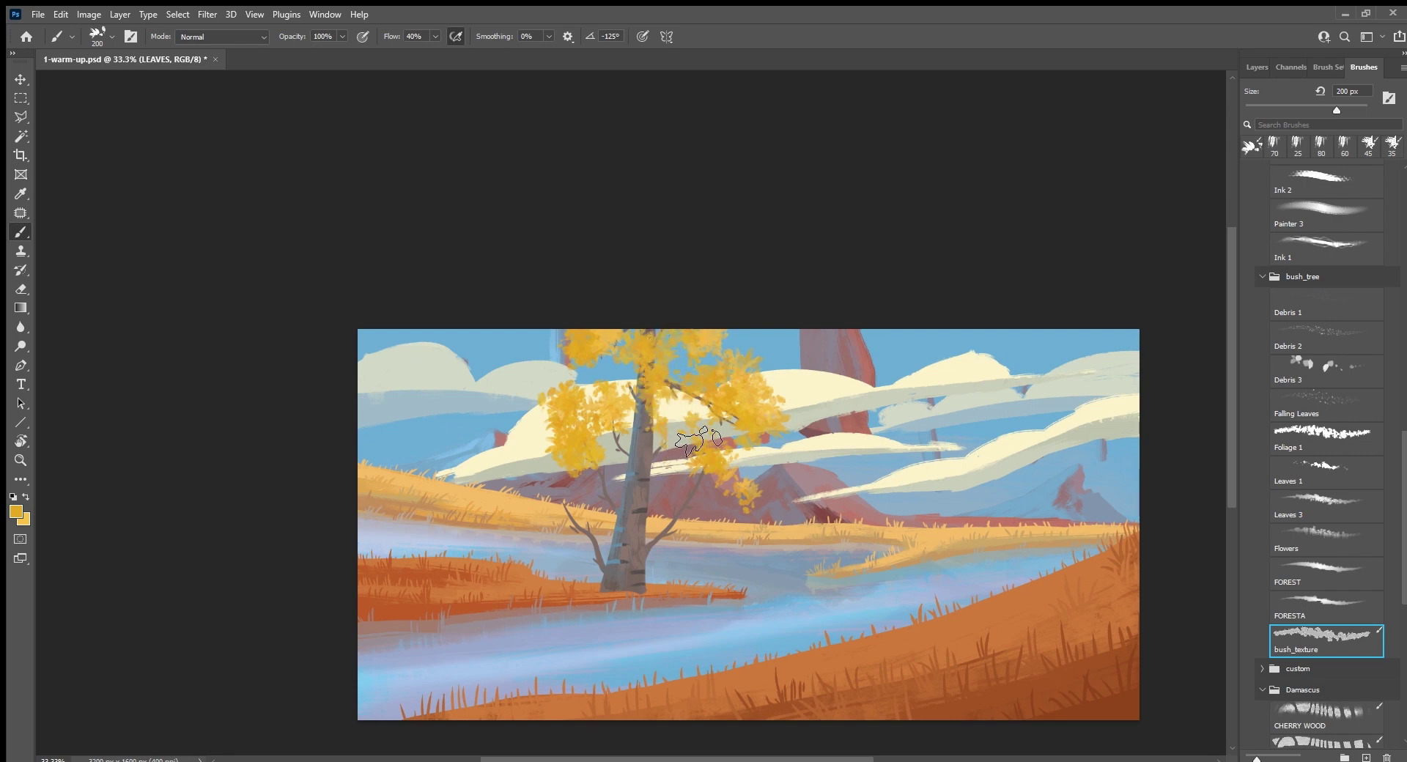
{"action": "key", "text": "ctrl+s"}
{"action": "scroll", "coordinate": [1402, 473], "scroll_direction": "up", "scroll_amount": 3}
{"action": "scroll", "coordinate": [1356, 439], "scroll_direction": "up", "scroll_amount": 3}
{"action": "left_click", "coordinate": [1312, 401]}
Step: Show the SKETCH layer and add a new layer named F_TREES
{"action": "left_click", "coordinate": [1257, 67]}
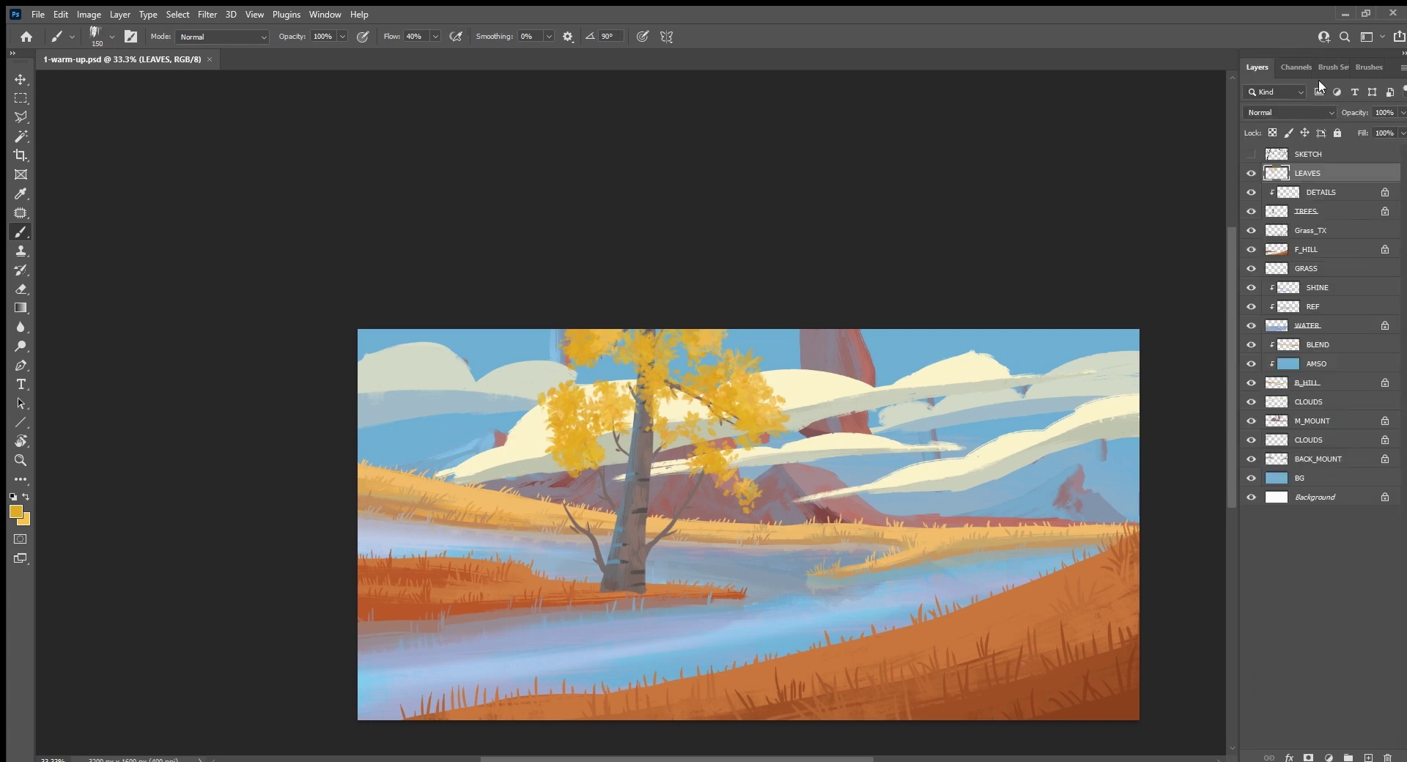
{"action": "left_click", "coordinate": [1252, 154]}
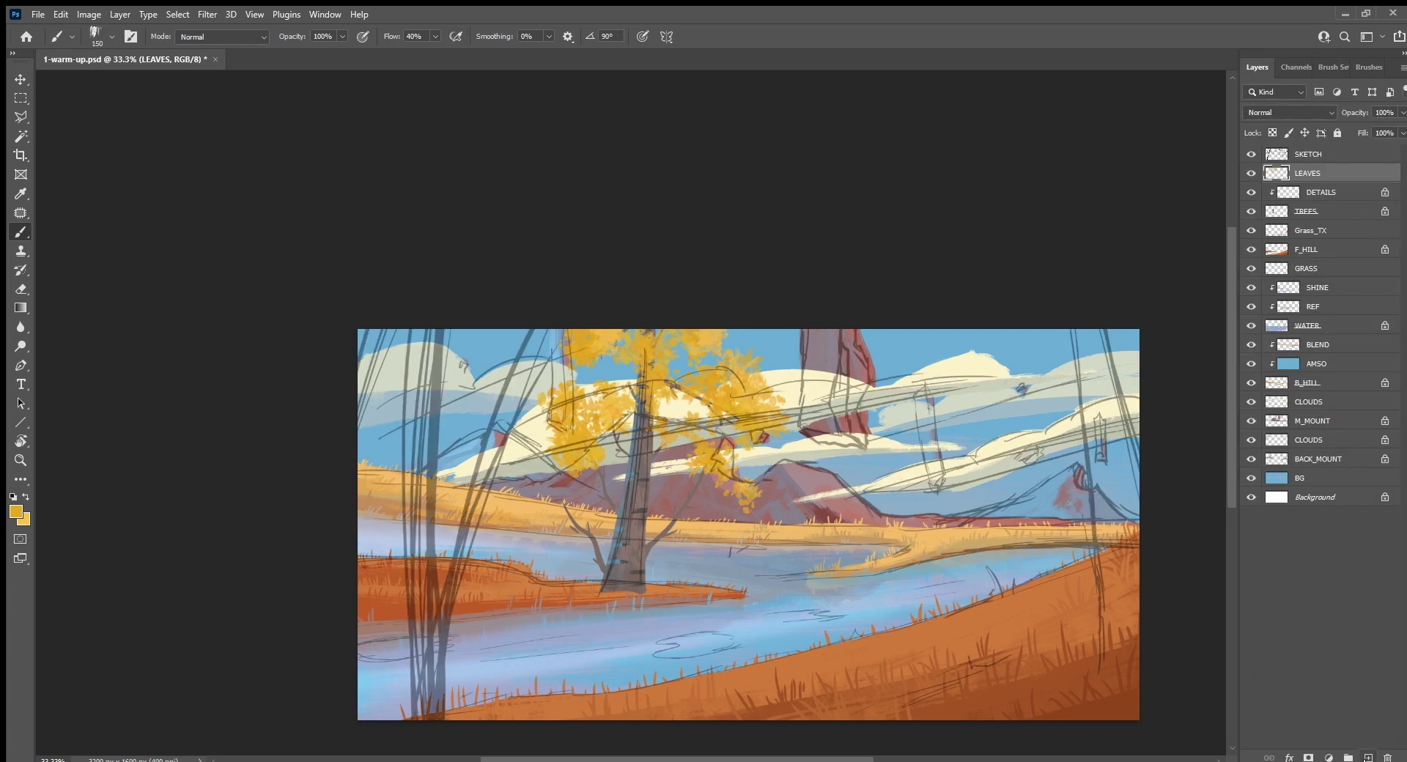
{"action": "key", "text": "ctrl+shift+alt+n"}
{"action": "double_click", "coordinate": [1304, 173]}
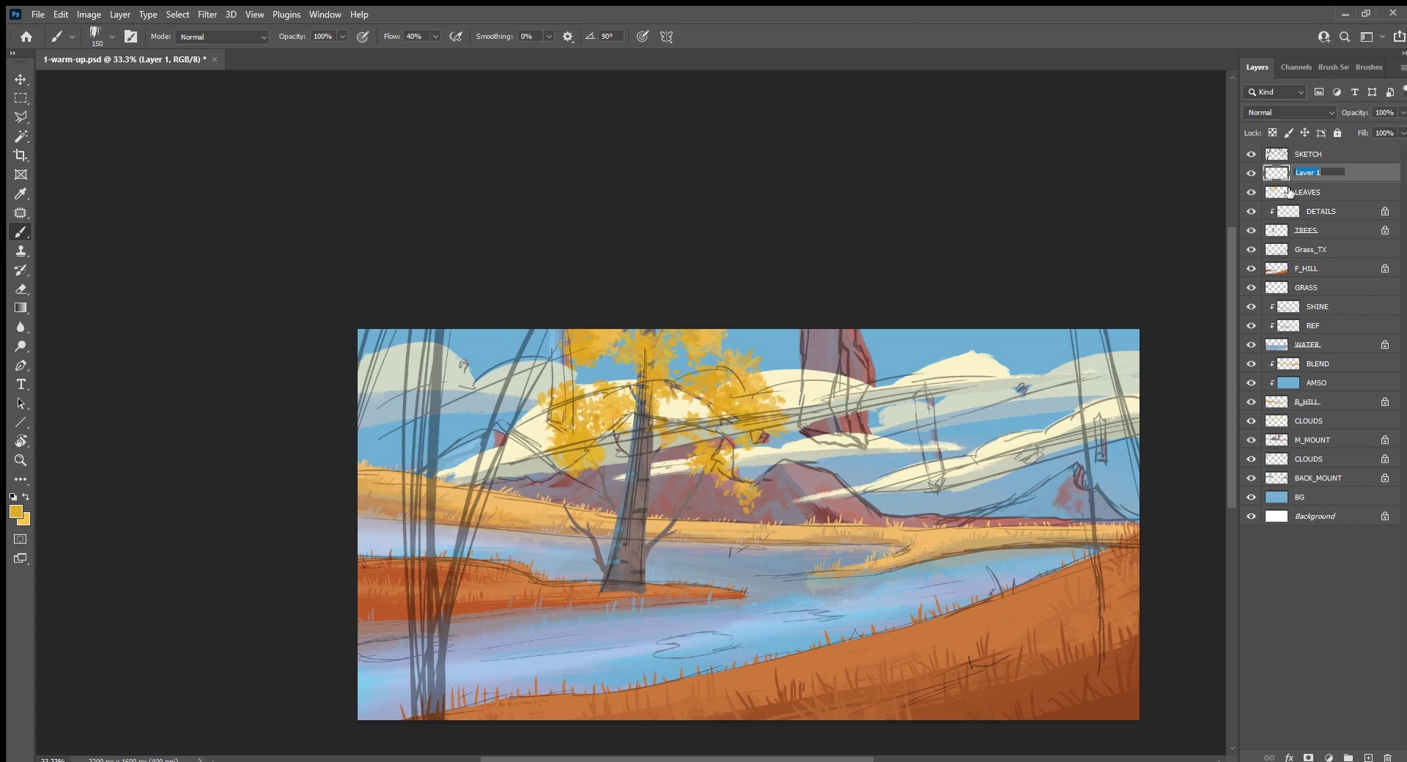
{"action": "type", "text": "F_TREES"}
{"action": "key", "text": "Return"}
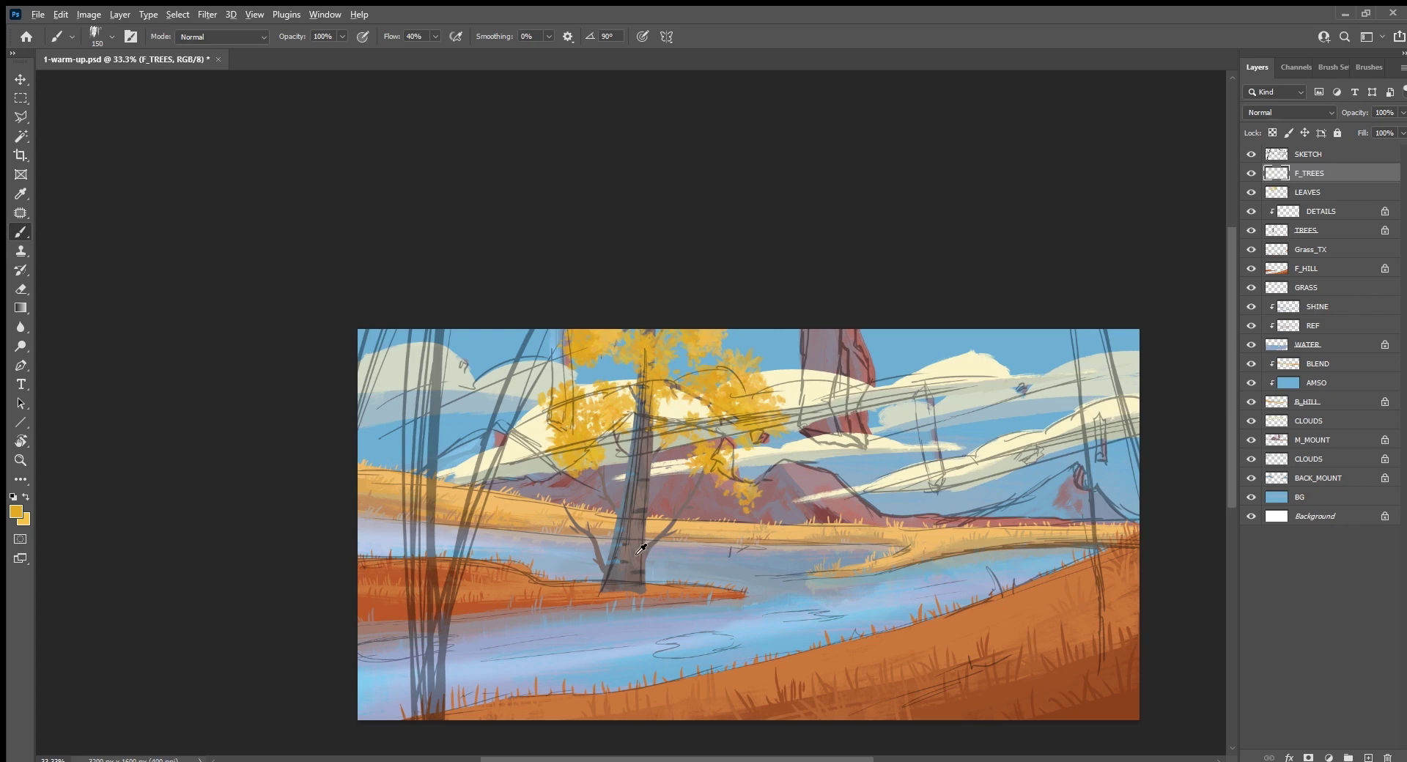
Step: Paint a solid dark grey foreground trunk along the left edge with a 90 px brush
{"action": "left_click", "coordinate": [627, 563], "text": "alt"}
{"action": "left_click_drag", "start_coordinate": [404, 663], "coordinate": [425, 732]}
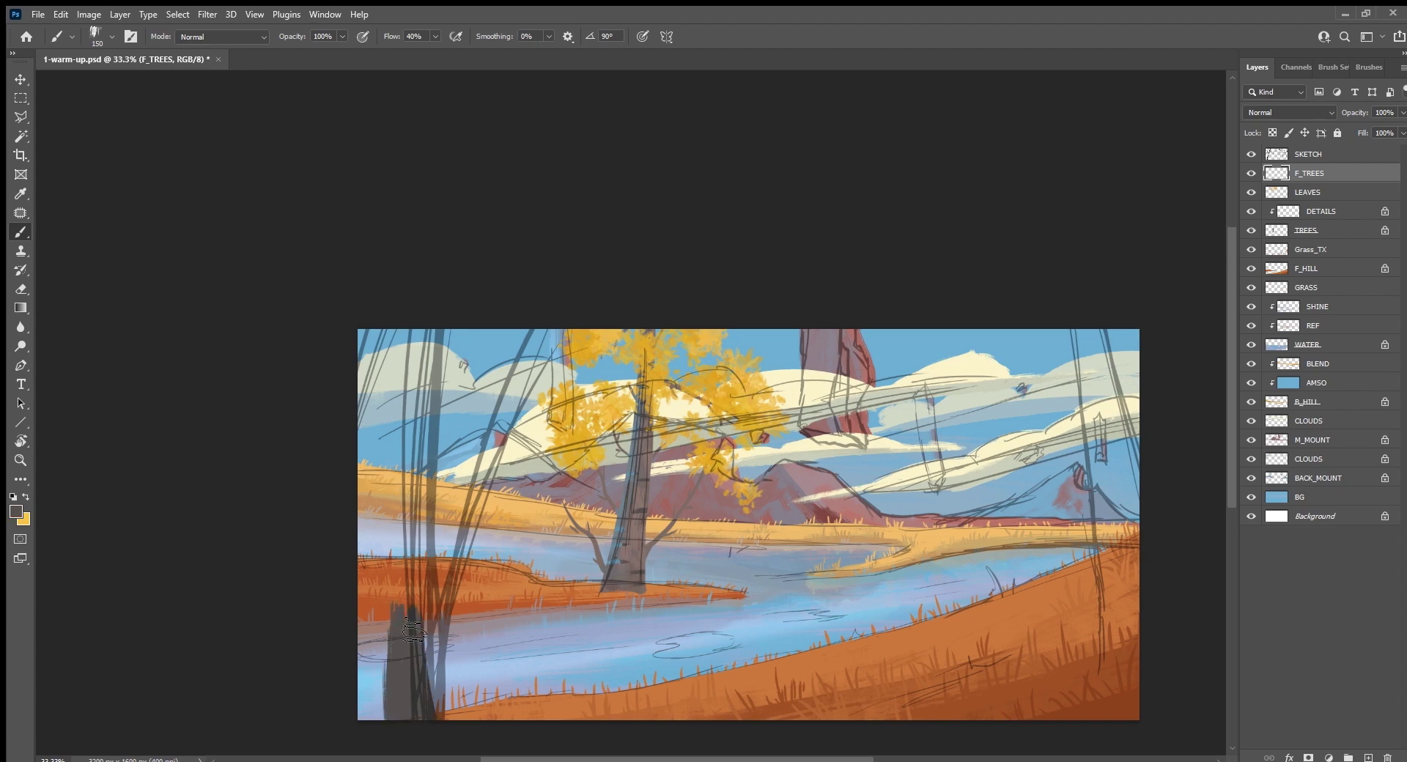
{"action": "key", "text": "ctrl+z"}
{"action": "key", "text": "bracketleft"}
{"action": "key", "text": "bracketleft"}
{"action": "key", "text": "bracketleft"}
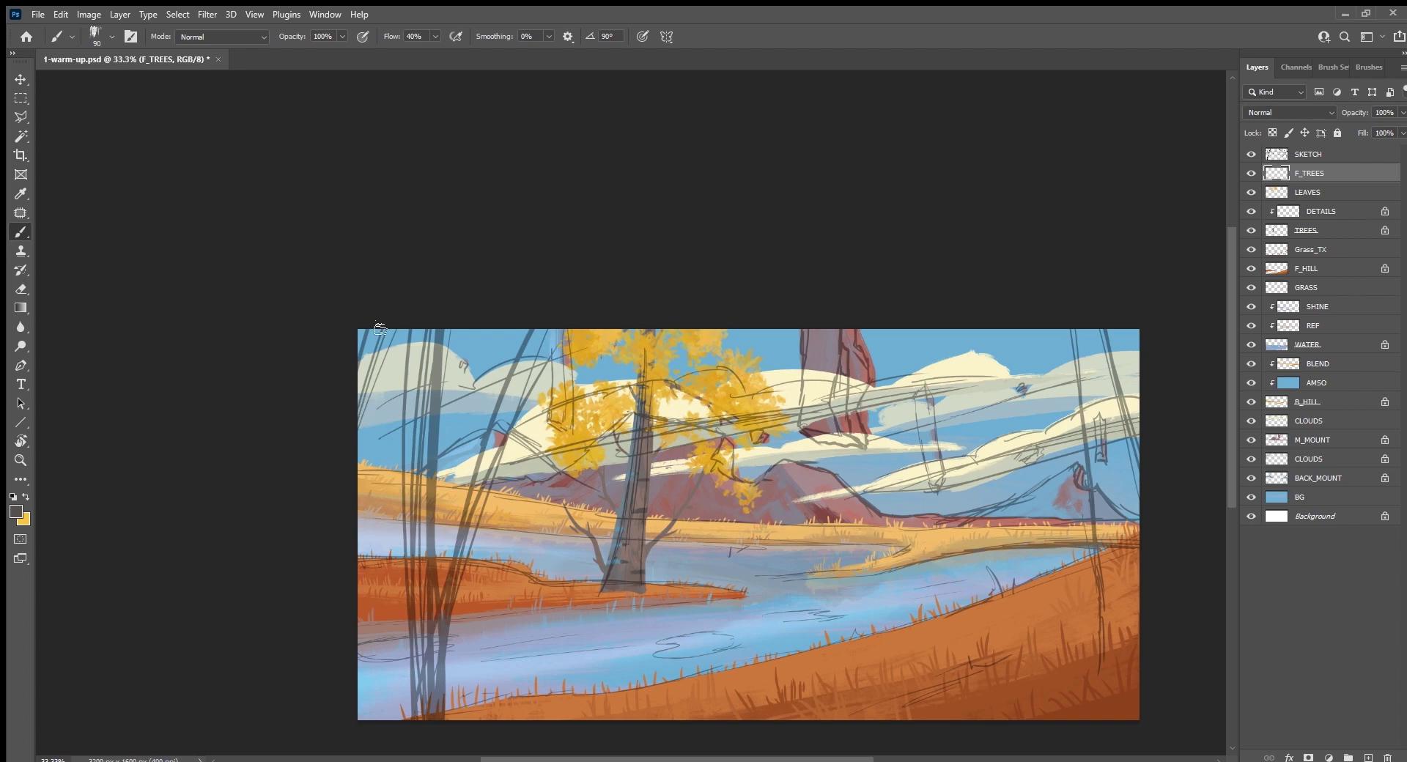
{"action": "left_click_drag", "start_coordinate": [375, 330], "coordinate": [359, 492]}
{"action": "mouse_move", "coordinate": [371, 416]}
{"action": "left_mouse_down"}
{"action": "mouse_move", "coordinate": [370, 715]}
{"action": "mouse_move", "coordinate": [389, 252]}
{"action": "mouse_move", "coordinate": [364, 732]}
{"action": "mouse_move", "coordinate": [383, 565]}
{"action": "mouse_move", "coordinate": [396, 745]}
{"action": "mouse_move", "coordinate": [419, 742]}
{"action": "mouse_move", "coordinate": [410, 557]}
{"action": "mouse_move", "coordinate": [430, 353]}
{"action": "left_mouse_up"}
{"action": "left_click_drag", "start_coordinate": [416, 331], "coordinate": [395, 564]}
{"action": "mouse_move", "coordinate": [411, 366]}
{"action": "left_mouse_down"}
{"action": "mouse_move", "coordinate": [399, 546]}
{"action": "mouse_move", "coordinate": [402, 334]}
{"action": "mouse_move", "coordinate": [395, 480]}
{"action": "left_mouse_up"}
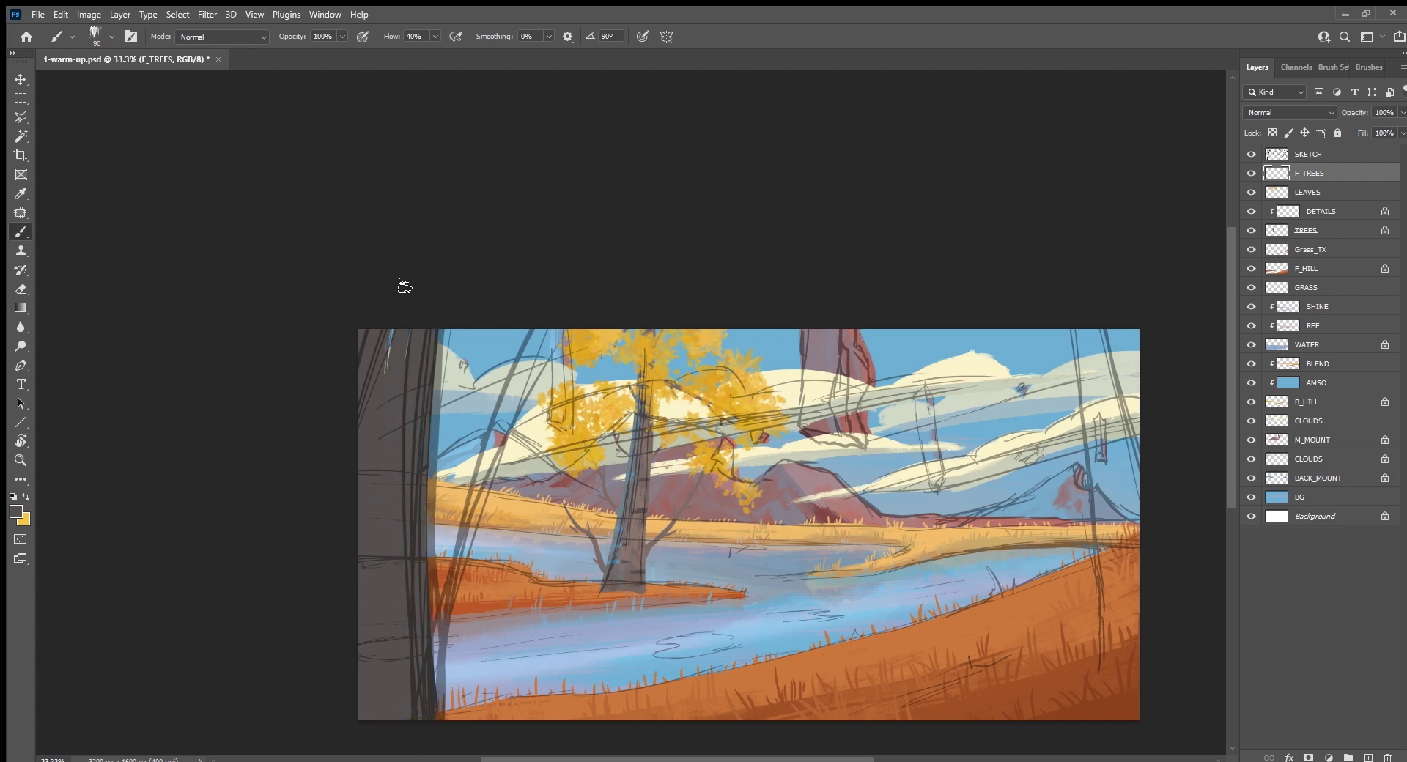
{"action": "left_click_drag", "start_coordinate": [402, 288], "coordinate": [400, 408]}
{"action": "mouse_move", "coordinate": [439, 342]}
{"action": "left_mouse_down"}
{"action": "mouse_move", "coordinate": [430, 729]}
{"action": "mouse_move", "coordinate": [428, 483]}
{"action": "left_mouse_up"}
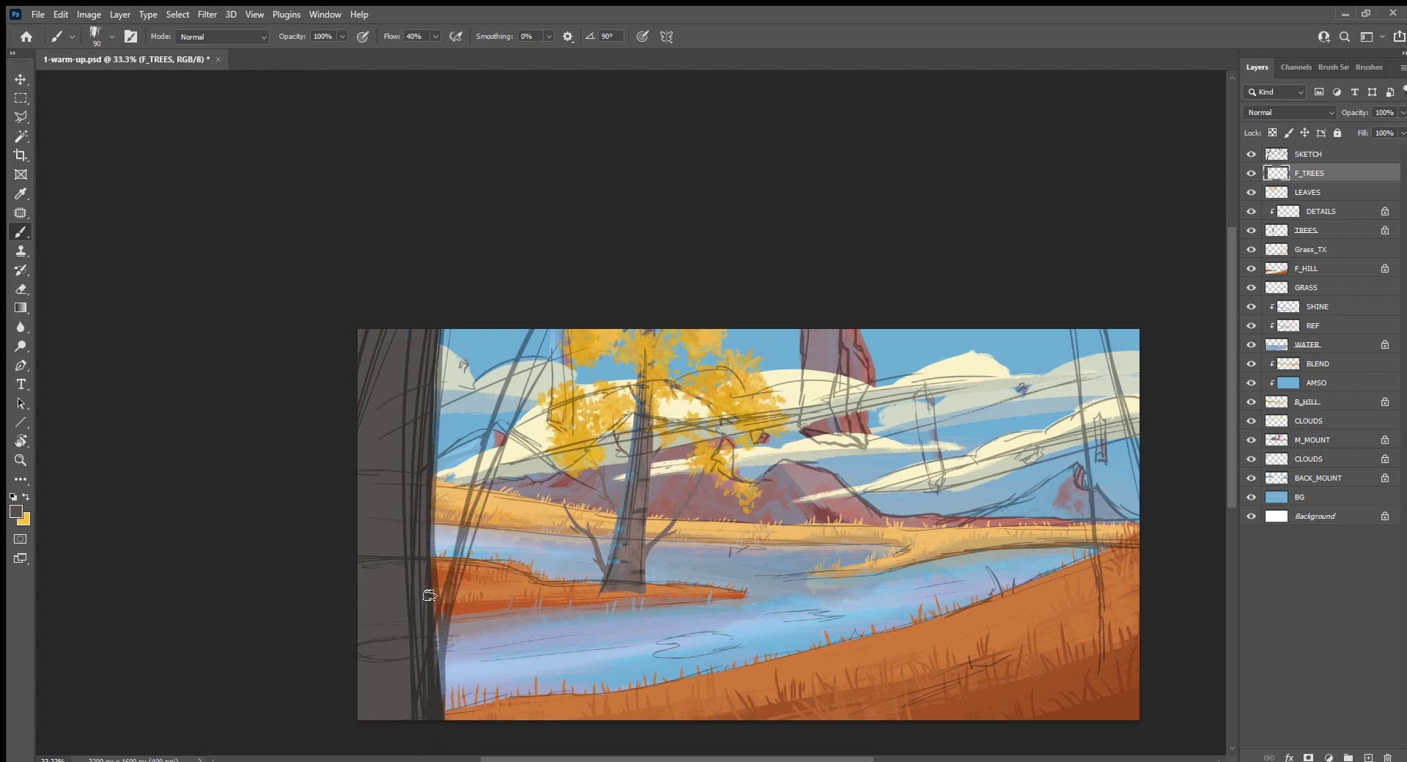
{"action": "left_click_drag", "start_coordinate": [442, 742], "coordinate": [425, 568]}
{"action": "left_click_drag", "start_coordinate": [430, 511], "coordinate": [456, 752]}
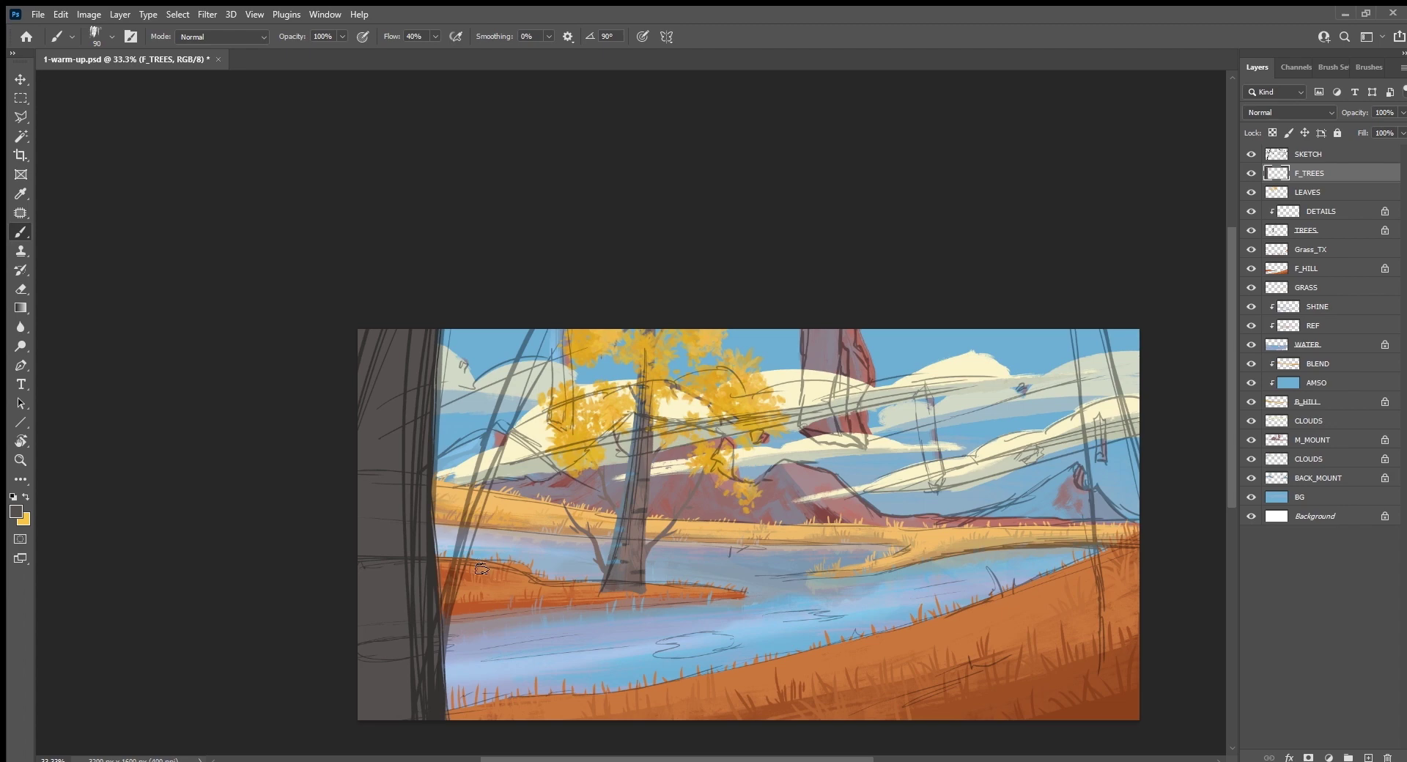
Step: Paint a second dark grey trunk down the right edge, then hide SKETCH
{"action": "left_click_drag", "start_coordinate": [1088, 317], "coordinate": [1090, 401]}
{"action": "mouse_move", "coordinate": [1109, 317]}
{"action": "left_mouse_down"}
{"action": "mouse_move", "coordinate": [1093, 404]}
{"action": "mouse_move", "coordinate": [1103, 451]}
{"action": "left_mouse_up"}
{"action": "left_click_drag", "start_coordinate": [1107, 394], "coordinate": [1148, 504]}
{"action": "mouse_move", "coordinate": [1082, 351]}
{"action": "left_mouse_down"}
{"action": "mouse_move", "coordinate": [1111, 670]}
{"action": "mouse_move", "coordinate": [1150, 565]}
{"action": "mouse_move", "coordinate": [1100, 422]}
{"action": "mouse_move", "coordinate": [1114, 568]}
{"action": "mouse_move", "coordinate": [1106, 506]}
{"action": "mouse_move", "coordinate": [1126, 562]}
{"action": "left_mouse_up"}
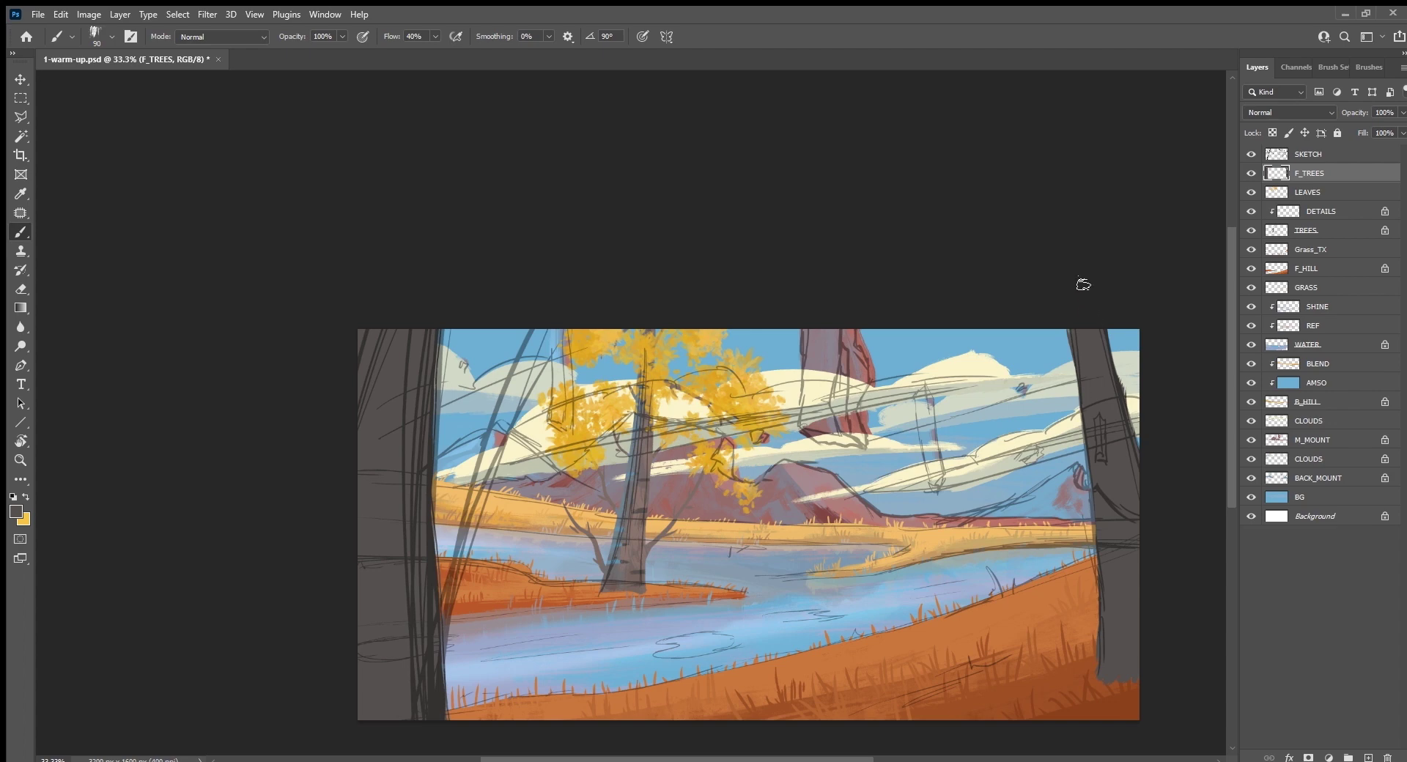
{"action": "left_click_drag", "start_coordinate": [1116, 384], "coordinate": [1114, 333]}
{"action": "left_click_drag", "start_coordinate": [1087, 436], "coordinate": [1097, 520]}
{"action": "left_click", "coordinate": [1251, 154]}
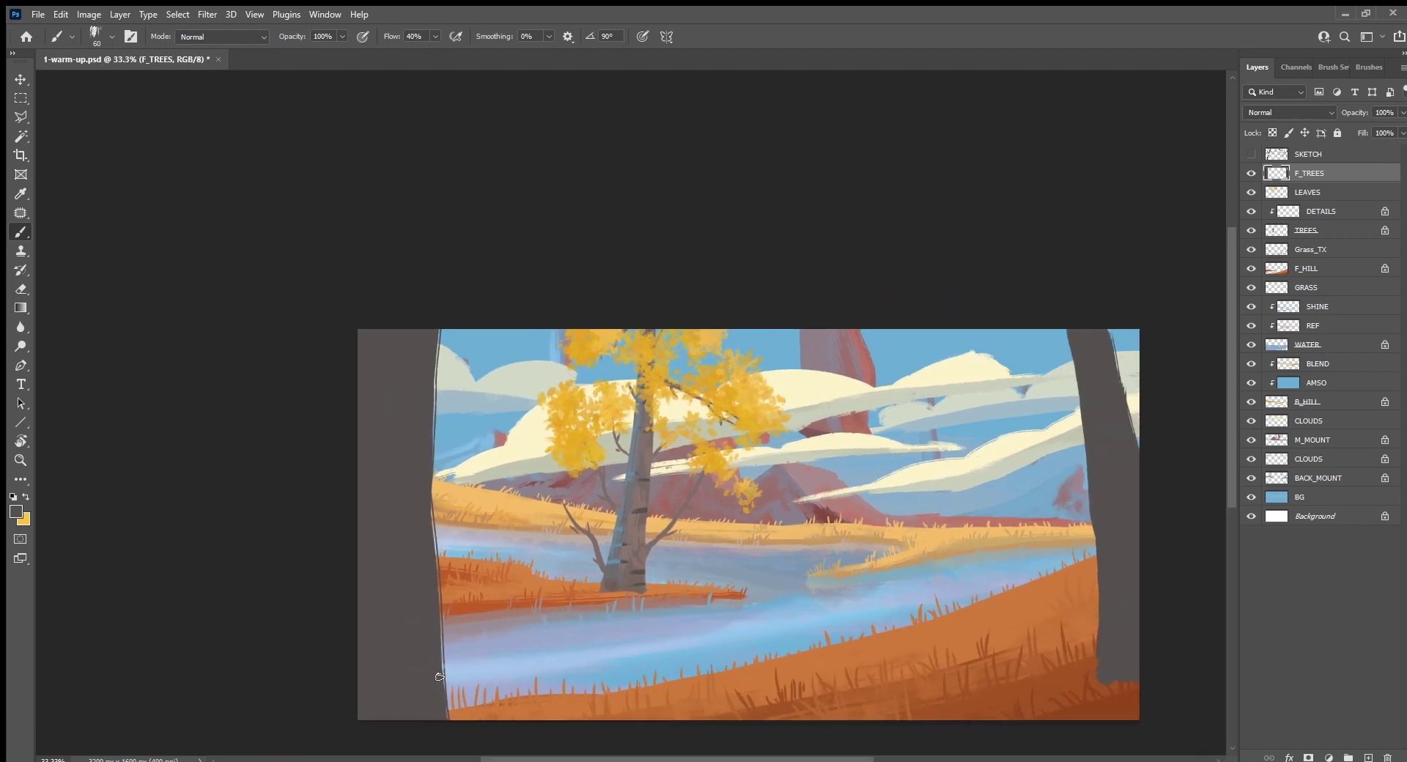
Step: Zoom in and paint over the light outline along the left trunk's edge
{"action": "key", "text": "ctrl+plus"}
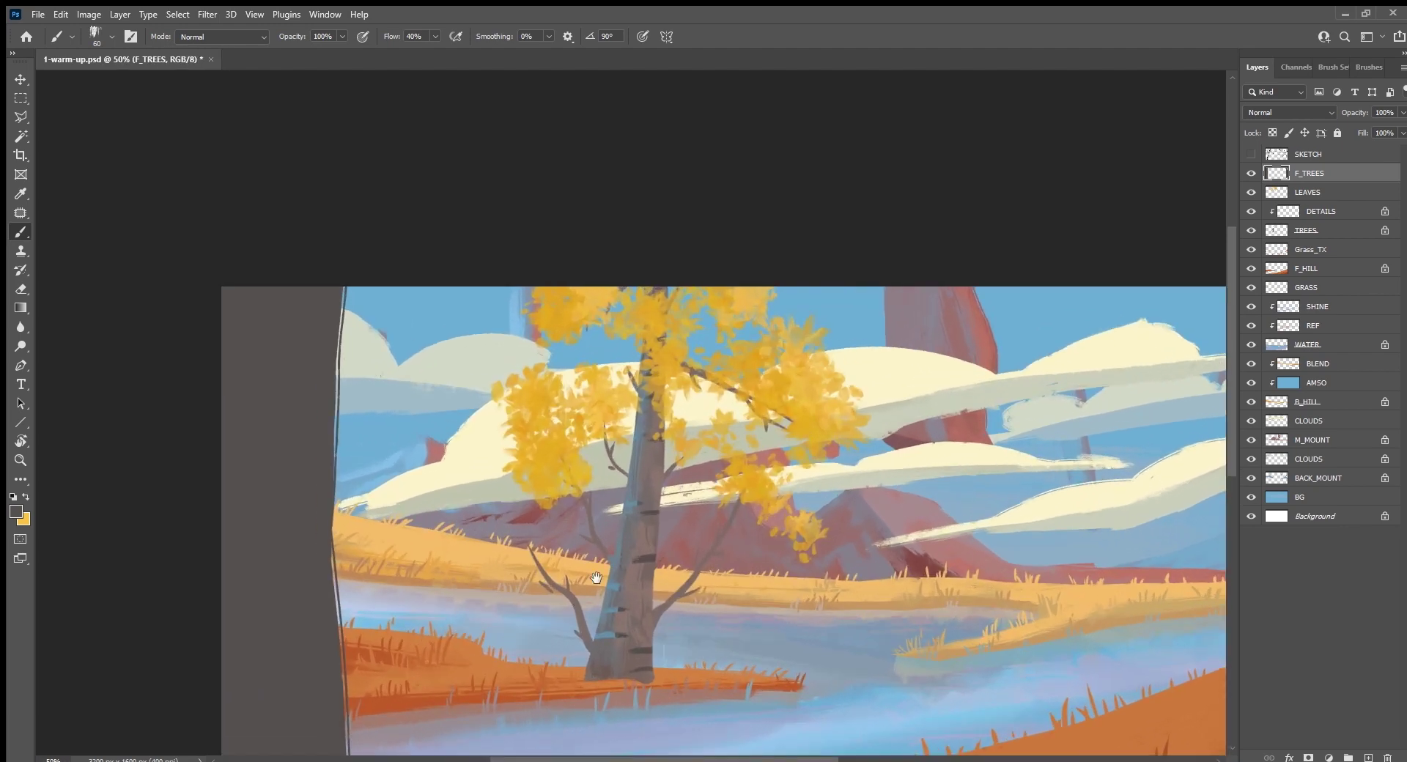
{"action": "left_click_drag", "start_coordinate": [596, 578], "coordinate": [620, 374]}
{"action": "left_click_drag", "start_coordinate": [461, 145], "coordinate": [441, 502]}
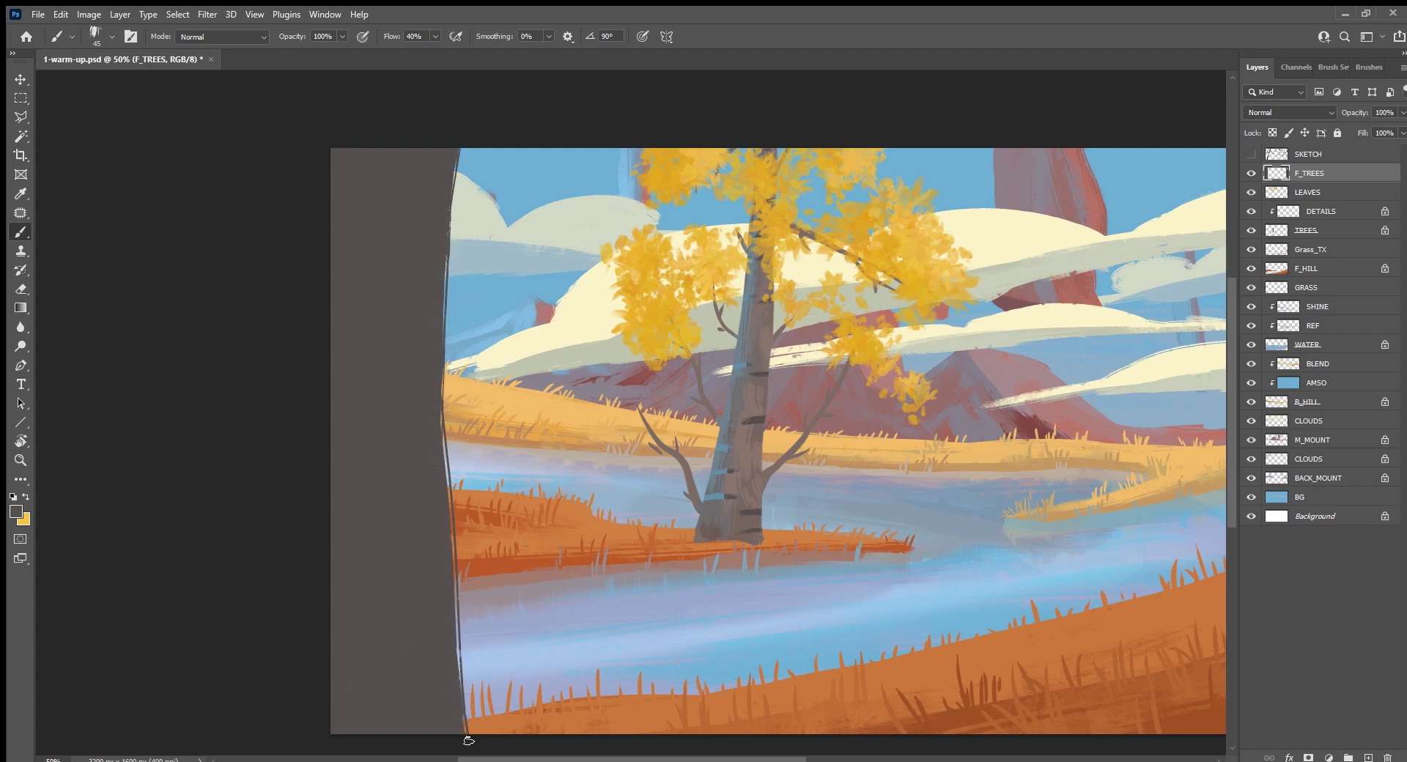
{"action": "mouse_move", "coordinate": [459, 659]}
{"action": "left_mouse_down"}
{"action": "mouse_move", "coordinate": [465, 738]}
{"action": "mouse_move", "coordinate": [439, 313]}
{"action": "mouse_move", "coordinate": [452, 126]}
{"action": "left_mouse_up"}
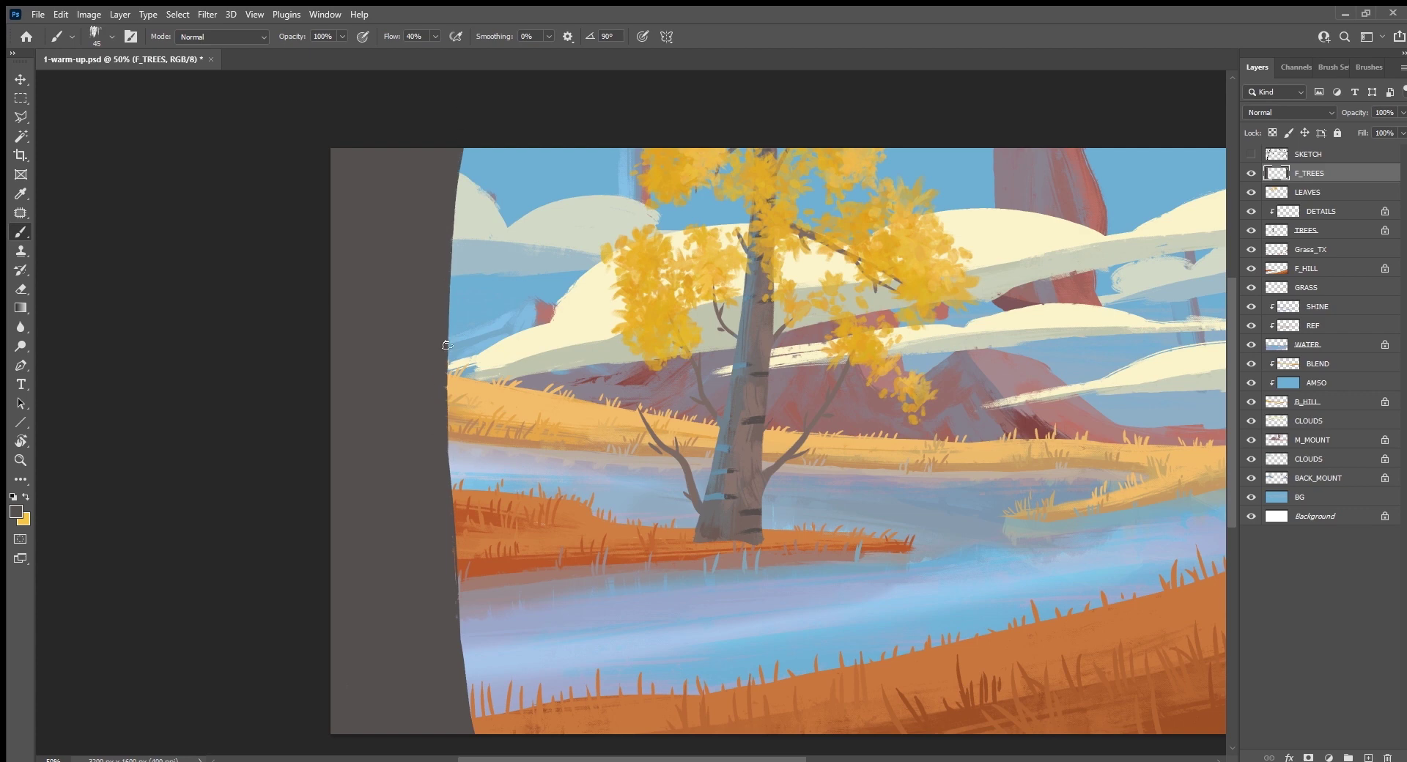
{"action": "scroll", "coordinate": [447, 344], "scroll_direction": "down", "scroll_amount": 2}
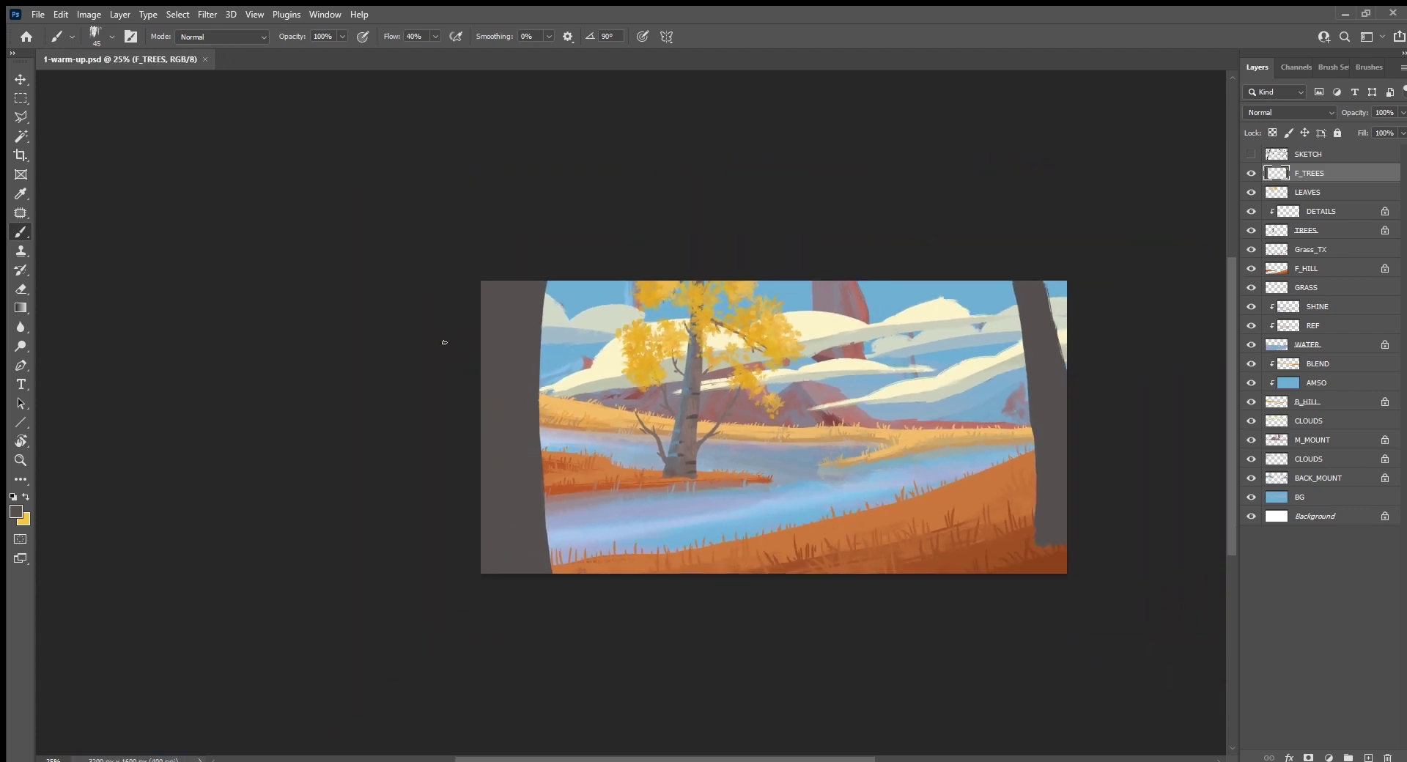
Step: Lock F_TREES transparency and fill both foreground trunks with a darker brown
{"action": "key", "text": "slash"}
{"action": "scroll", "coordinate": [1027, 669], "scroll_direction": "up", "scroll_amount": 1}
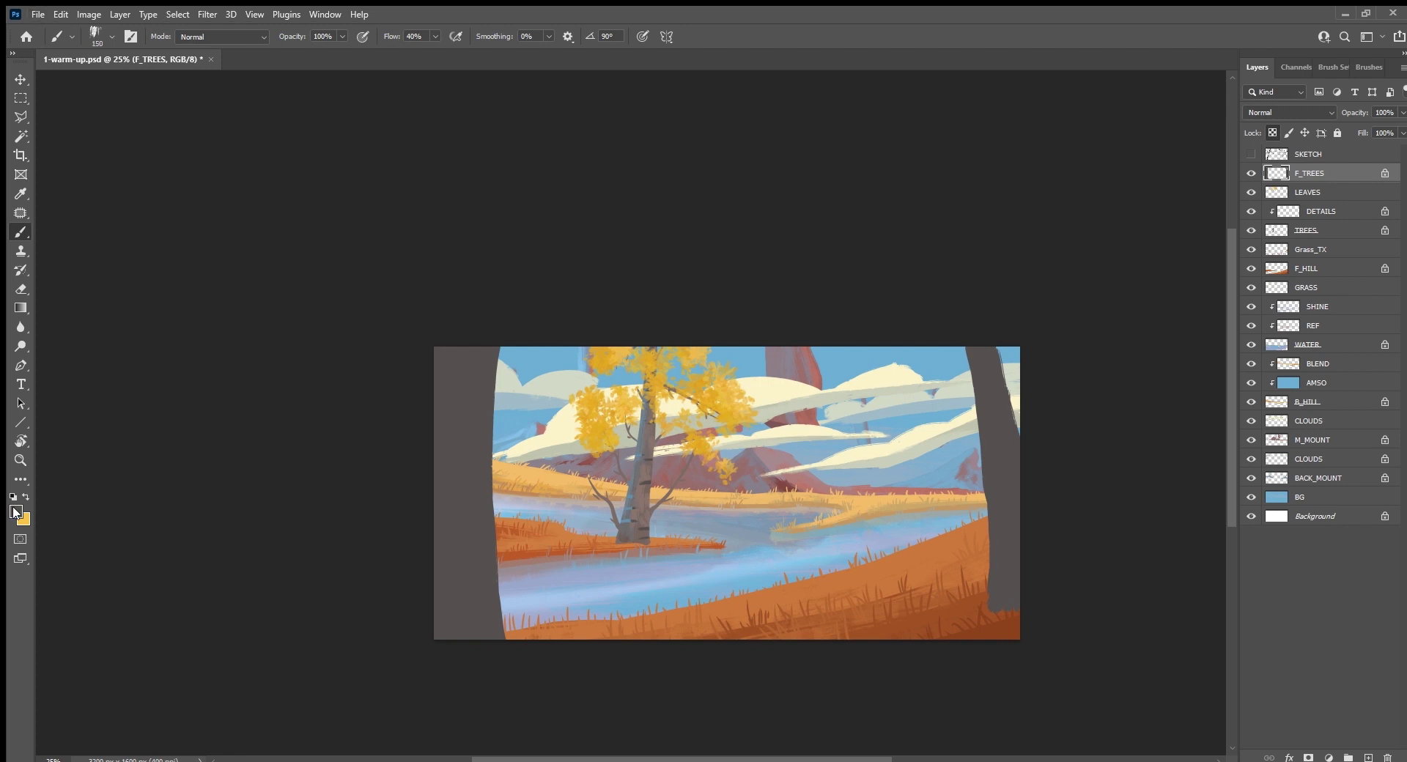
{"action": "key", "text": "i"}
{"action": "key", "text": "b"}
{"action": "key", "text": "alt+BackSpace"}
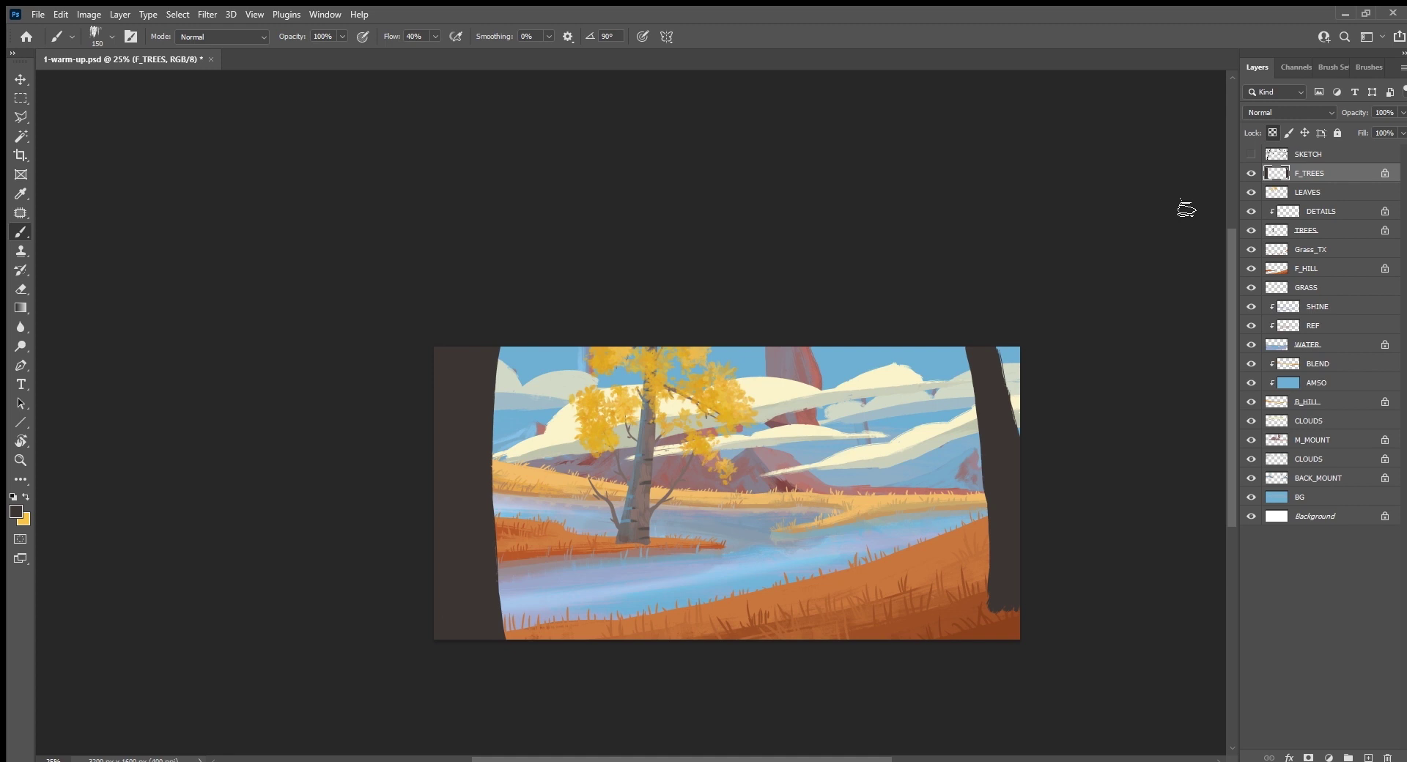
Step: Paint light-blue highlight strokes along the right framing trunk's edges
{"action": "left_click_drag", "start_coordinate": [1054, 589], "coordinate": [1038, 620]}
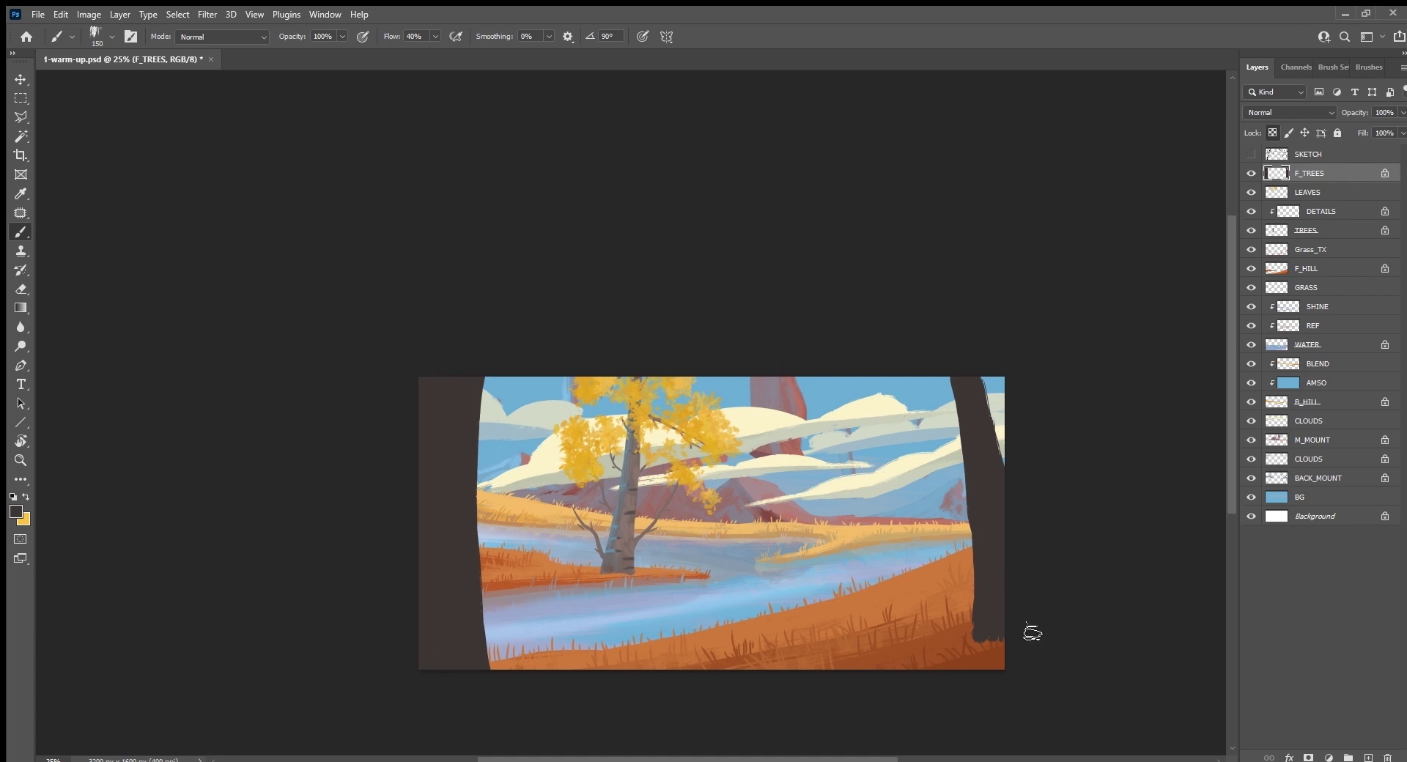
{"action": "left_click_drag", "start_coordinate": [960, 387], "coordinate": [990, 487]}
{"action": "mouse_move", "coordinate": [959, 410]}
{"action": "left_mouse_down"}
{"action": "mouse_move", "coordinate": [986, 496]}
{"action": "mouse_move", "coordinate": [957, 378]}
{"action": "left_mouse_up"}
{"action": "left_click", "coordinate": [972, 461], "text": "alt"}
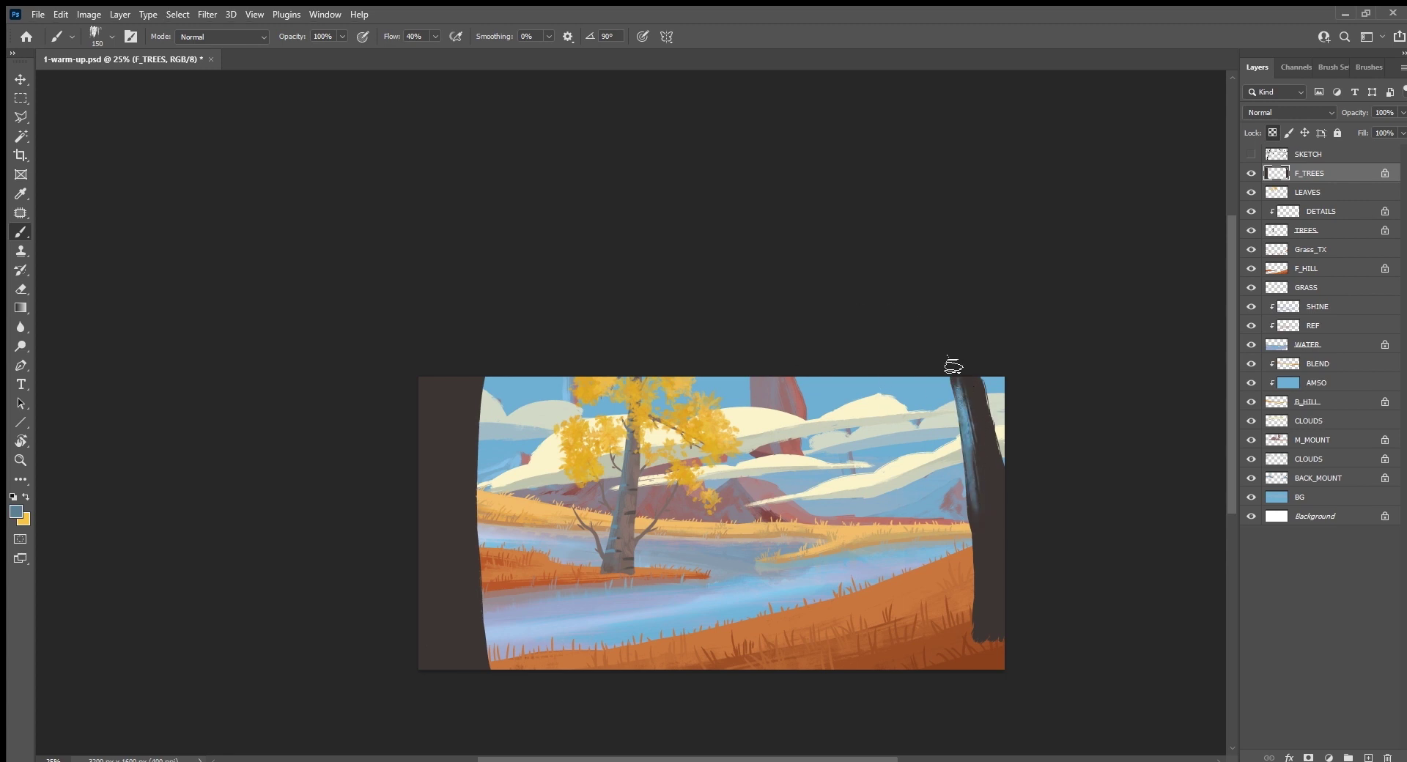
{"action": "left_click_drag", "start_coordinate": [979, 451], "coordinate": [983, 556]}
{"action": "left_click_drag", "start_coordinate": [971, 476], "coordinate": [989, 521]}
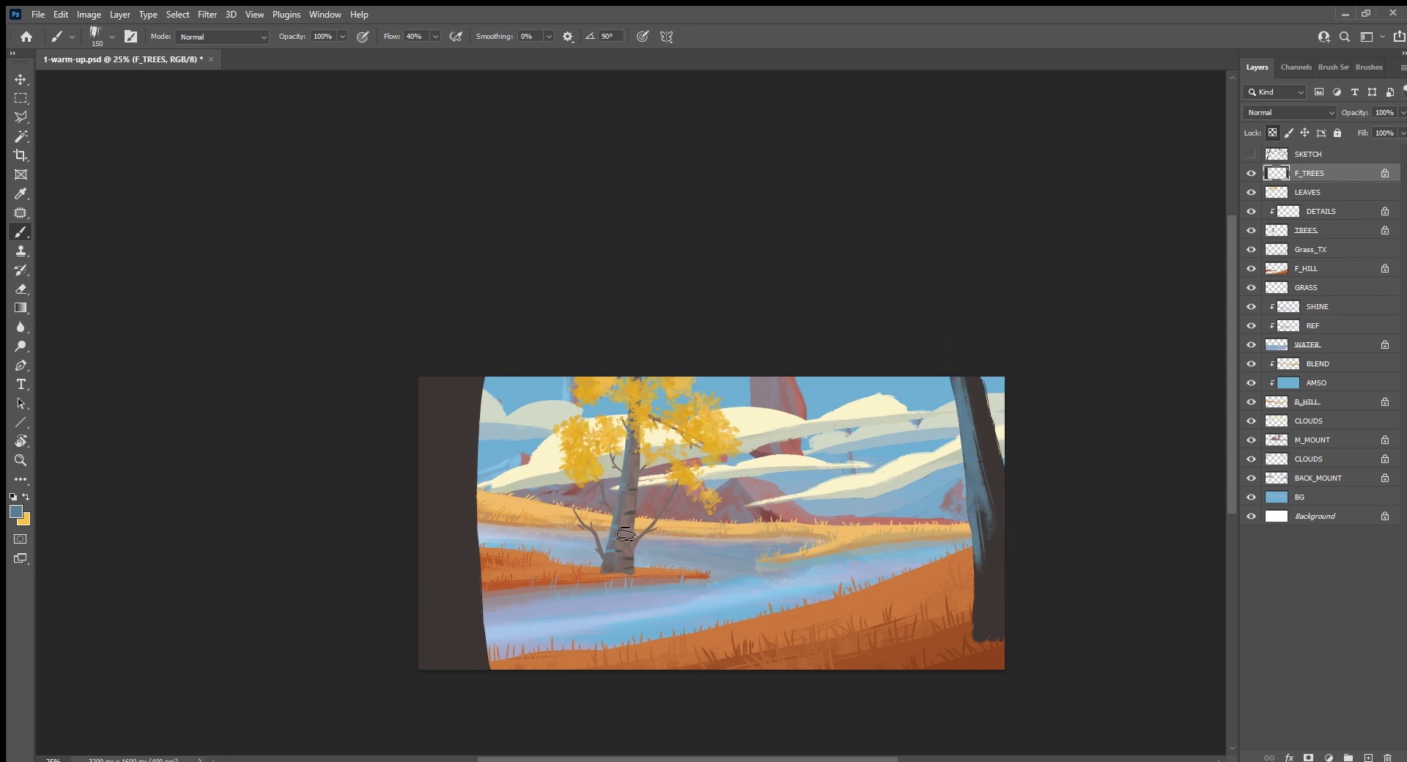
{"action": "mouse_move", "coordinate": [975, 366]}
{"action": "left_mouse_down"}
{"action": "mouse_move", "coordinate": [990, 443]}
{"action": "mouse_move", "coordinate": [973, 377]}
{"action": "mouse_move", "coordinate": [978, 547]}
{"action": "left_mouse_up"}
{"action": "left_click", "coordinate": [990, 431], "text": "alt"}
{"action": "left_click", "coordinate": [975, 469], "text": "alt"}
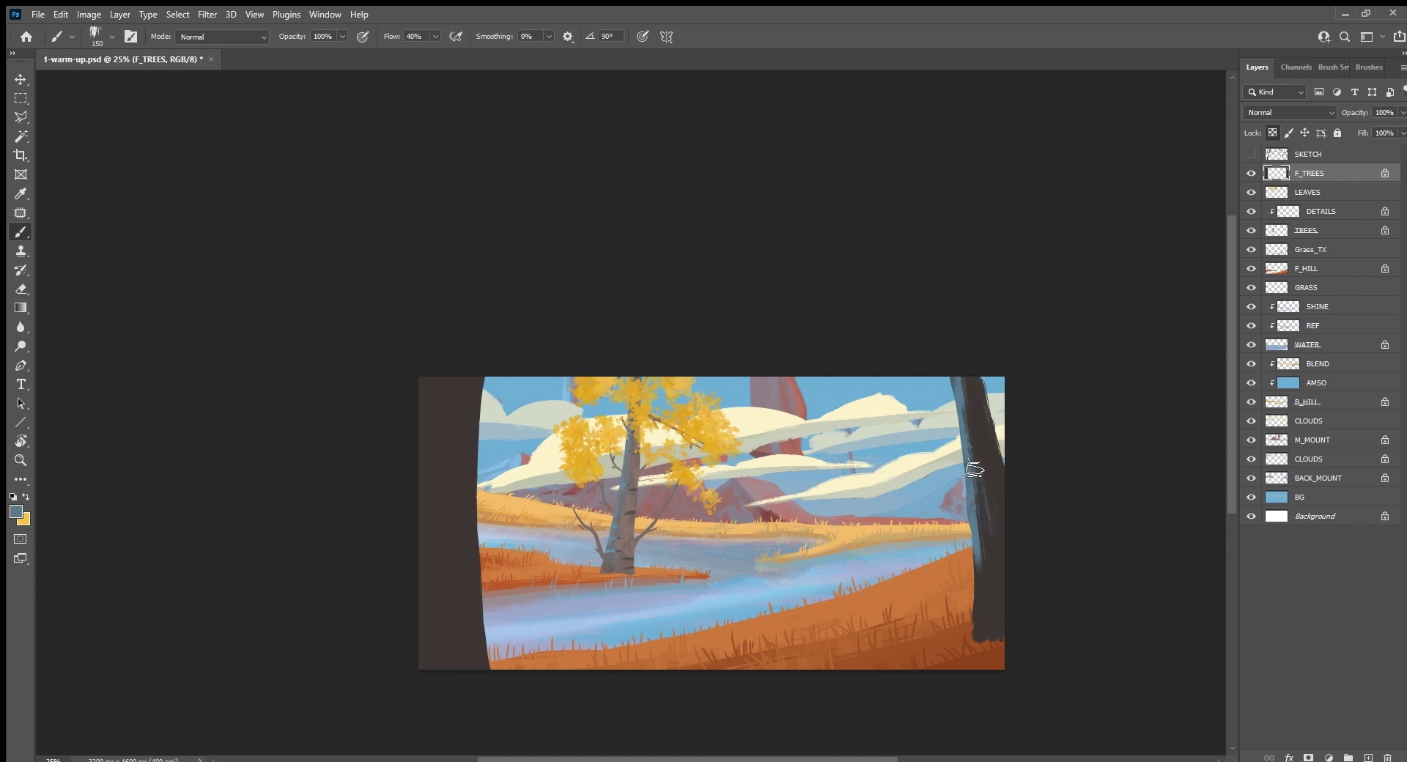
{"action": "mouse_move", "coordinate": [975, 461]}
{"action": "left_mouse_down"}
{"action": "mouse_move", "coordinate": [992, 557]}
{"action": "mouse_move", "coordinate": [967, 389]}
{"action": "left_mouse_up"}
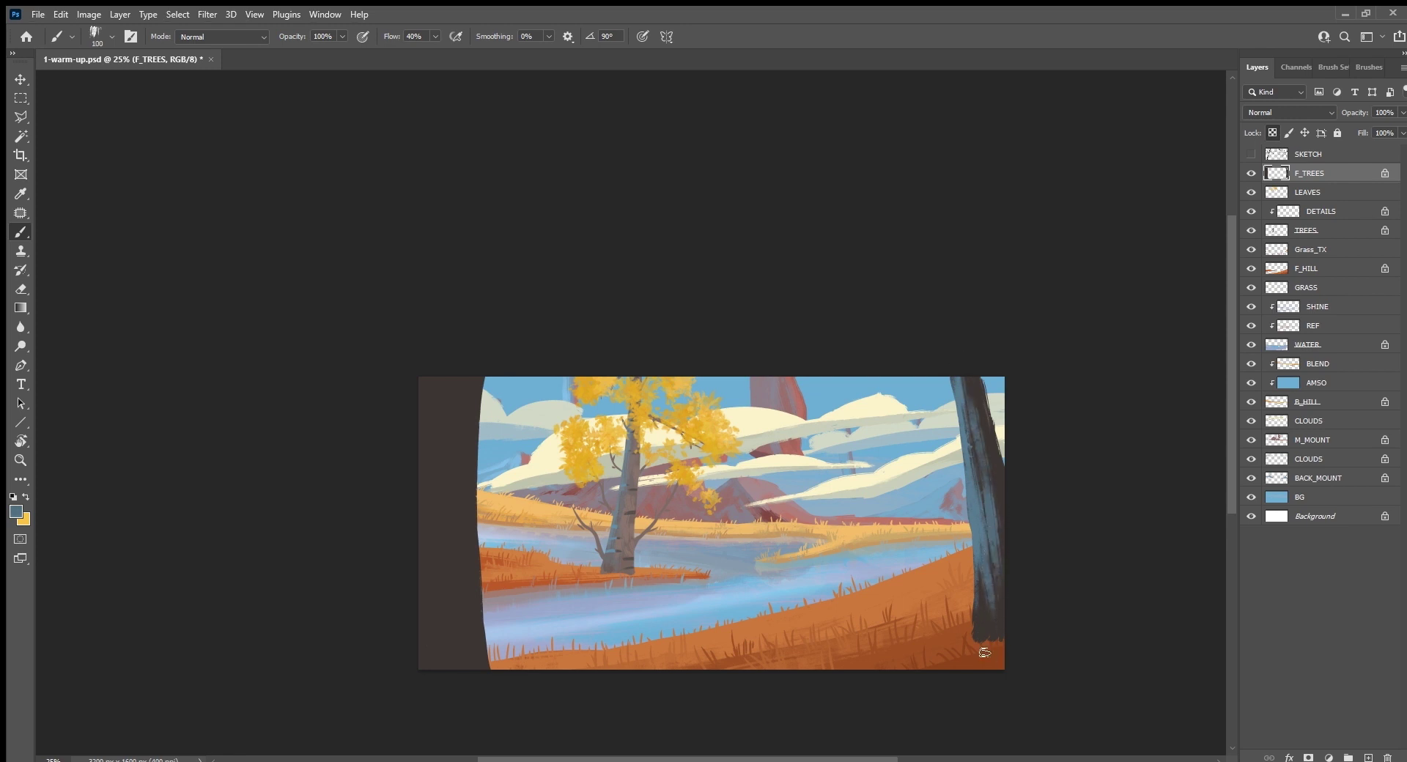
Step: Run a light-blue rim down the left trunk's edge to the canvas bottom
{"action": "left_click_drag", "start_coordinate": [433, 471], "coordinate": [423, 377]}
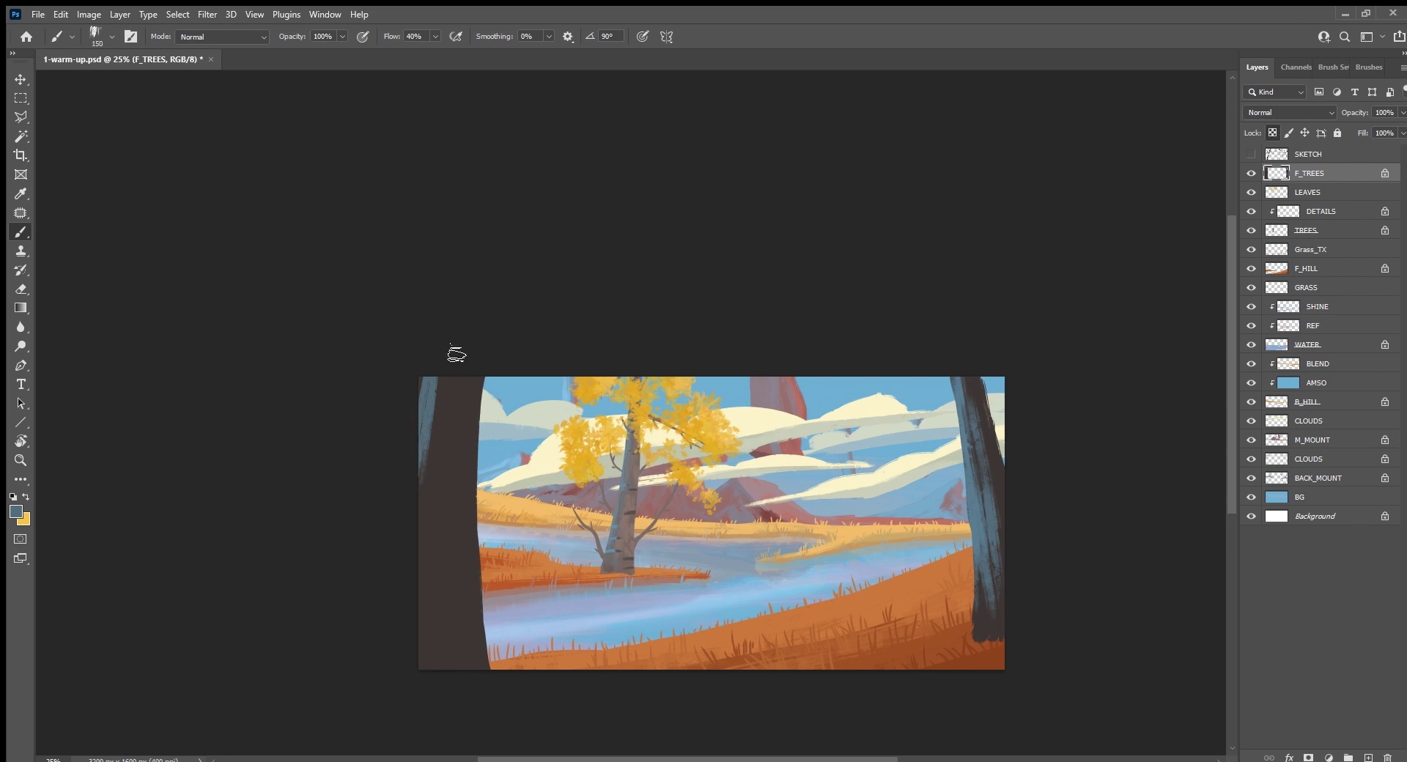
{"action": "left_click_drag", "start_coordinate": [436, 432], "coordinate": [425, 517]}
{"action": "left_click_drag", "start_coordinate": [434, 469], "coordinate": [429, 374]}
{"action": "left_click_drag", "start_coordinate": [426, 447], "coordinate": [424, 557]}
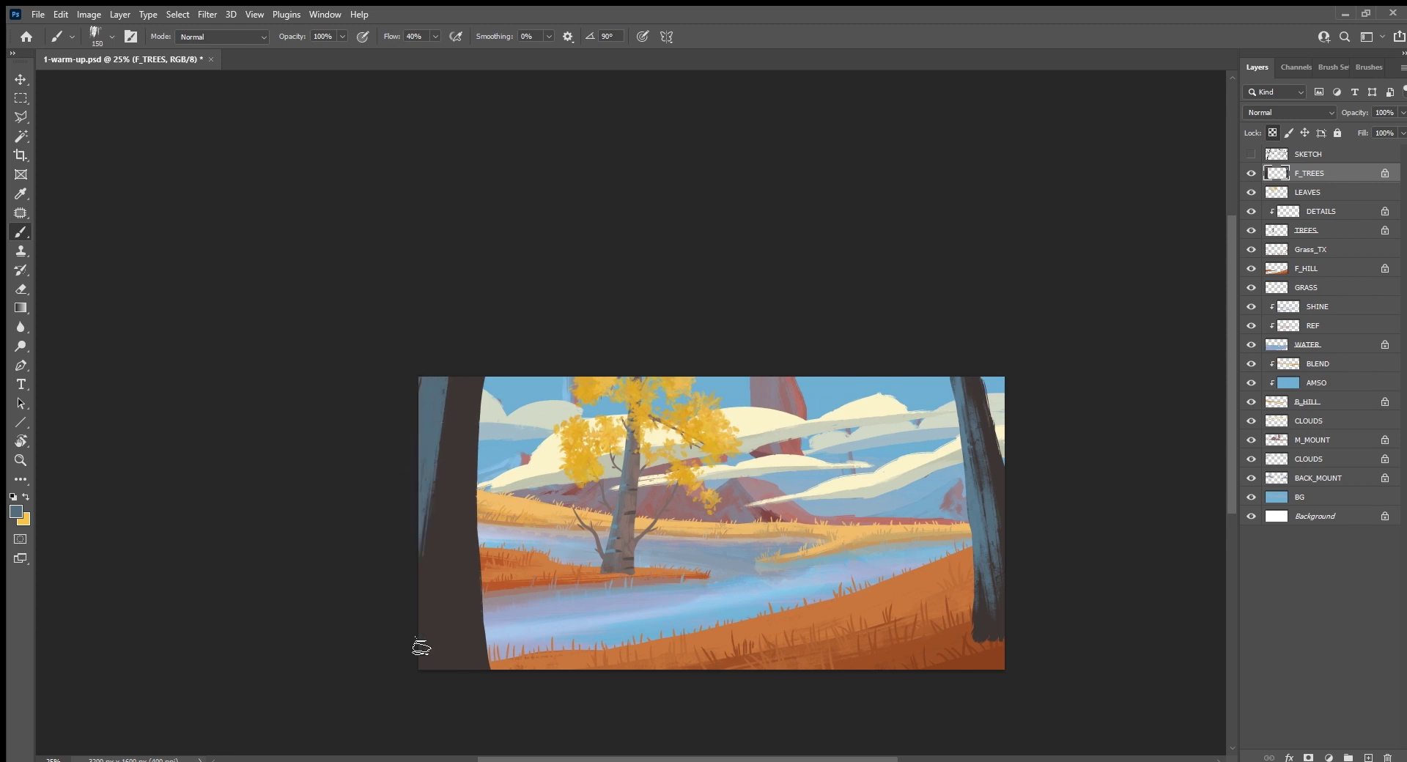
{"action": "left_click_drag", "start_coordinate": [421, 648], "coordinate": [437, 403]}
{"action": "left_click_drag", "start_coordinate": [420, 678], "coordinate": [429, 546]}
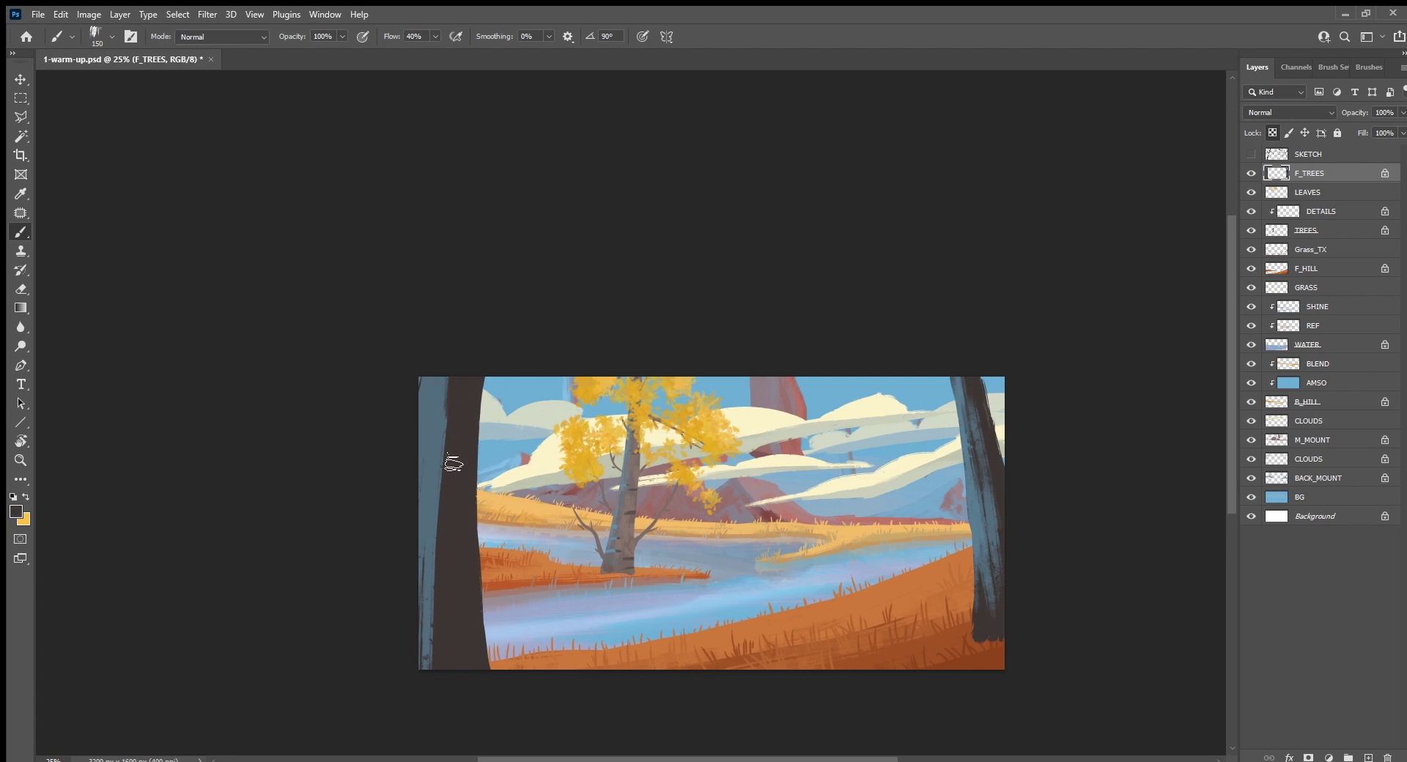
{"action": "left_click_drag", "start_coordinate": [432, 400], "coordinate": [444, 722]}
Step: Brush lighter grey vertical streaks down the left trunk's right side
{"action": "left_click", "coordinate": [629, 506], "text": "alt"}
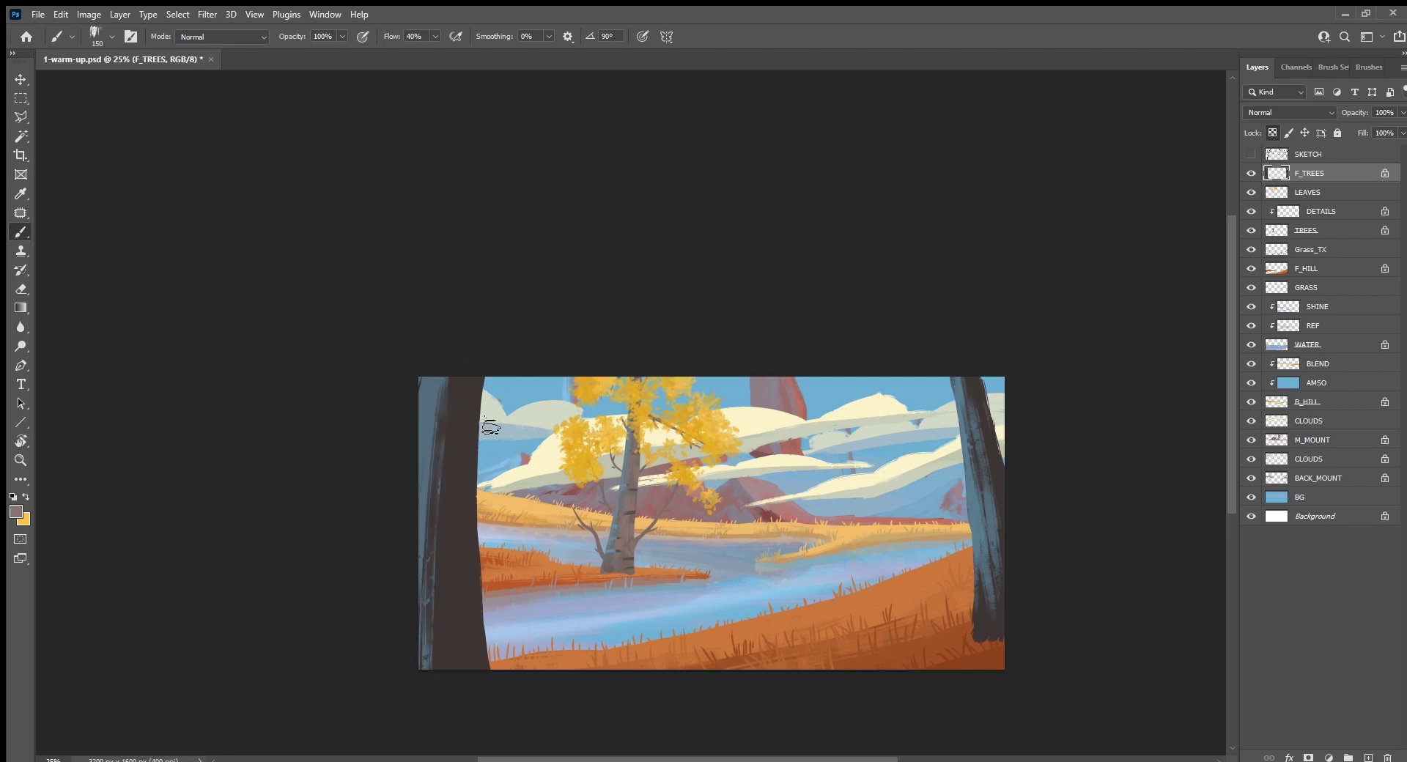
{"action": "left_click_drag", "start_coordinate": [495, 380], "coordinate": [474, 476]}
{"action": "mouse_move", "coordinate": [476, 381]}
{"action": "left_mouse_down"}
{"action": "mouse_move", "coordinate": [484, 440]}
{"action": "mouse_move", "coordinate": [463, 451]}
{"action": "left_mouse_up"}
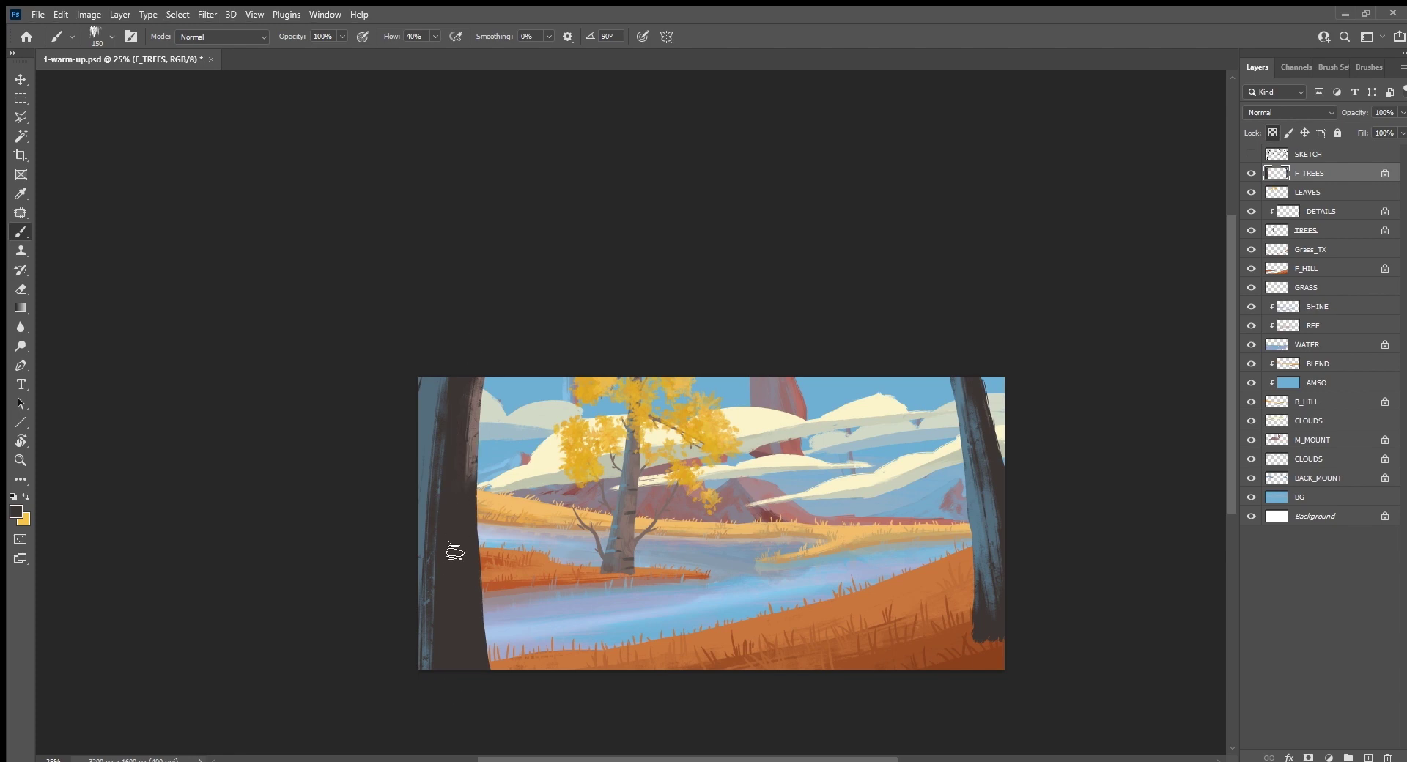
{"action": "left_click", "coordinate": [472, 397], "text": "alt"}
{"action": "left_click_drag", "start_coordinate": [472, 397], "coordinate": [463, 550]}
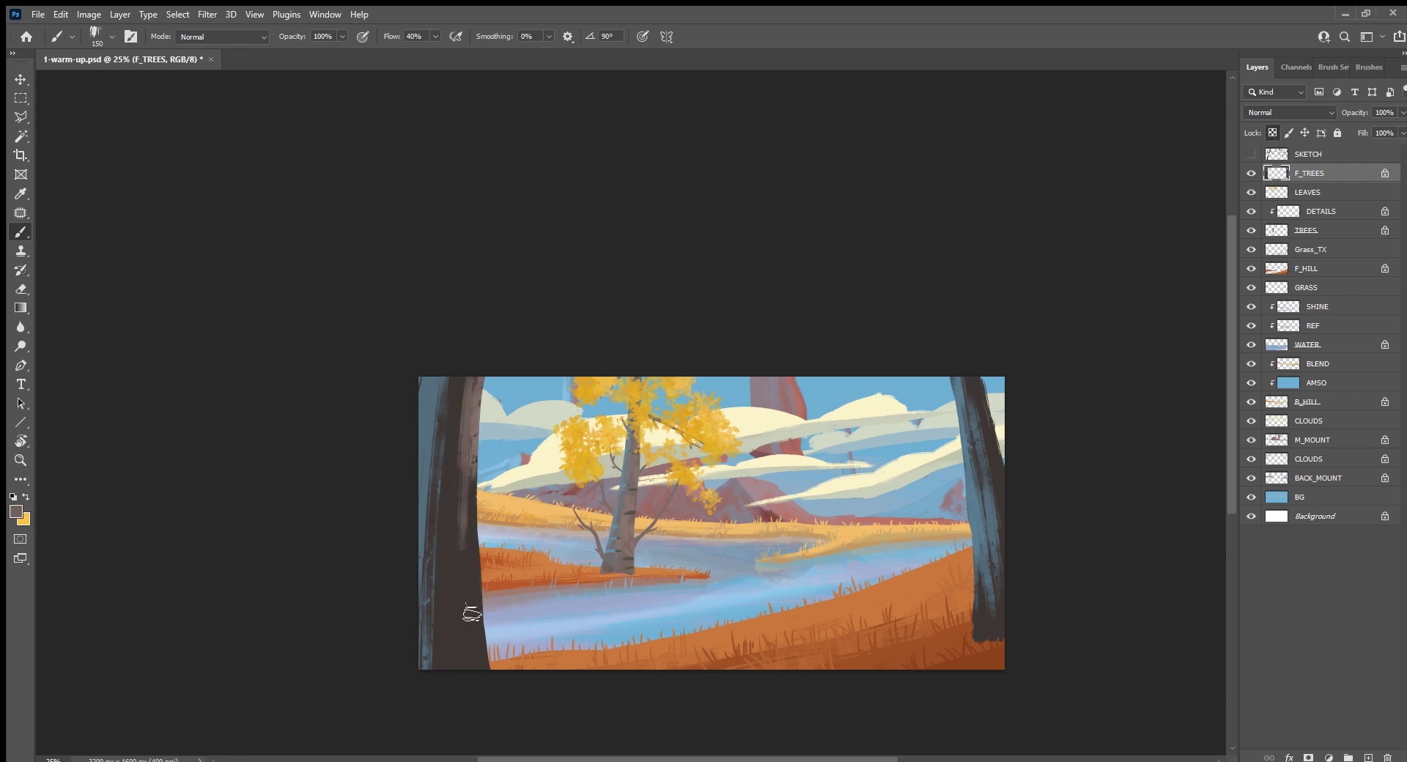
{"action": "left_click_drag", "start_coordinate": [466, 425], "coordinate": [454, 587]}
{"action": "left_click_drag", "start_coordinate": [456, 458], "coordinate": [452, 597]}
{"action": "left_click_drag", "start_coordinate": [458, 523], "coordinate": [458, 595]}
Step: Alternate darker and lighter vertical streaks down the left trunk
{"action": "left_click", "coordinate": [463, 617], "text": "alt"}
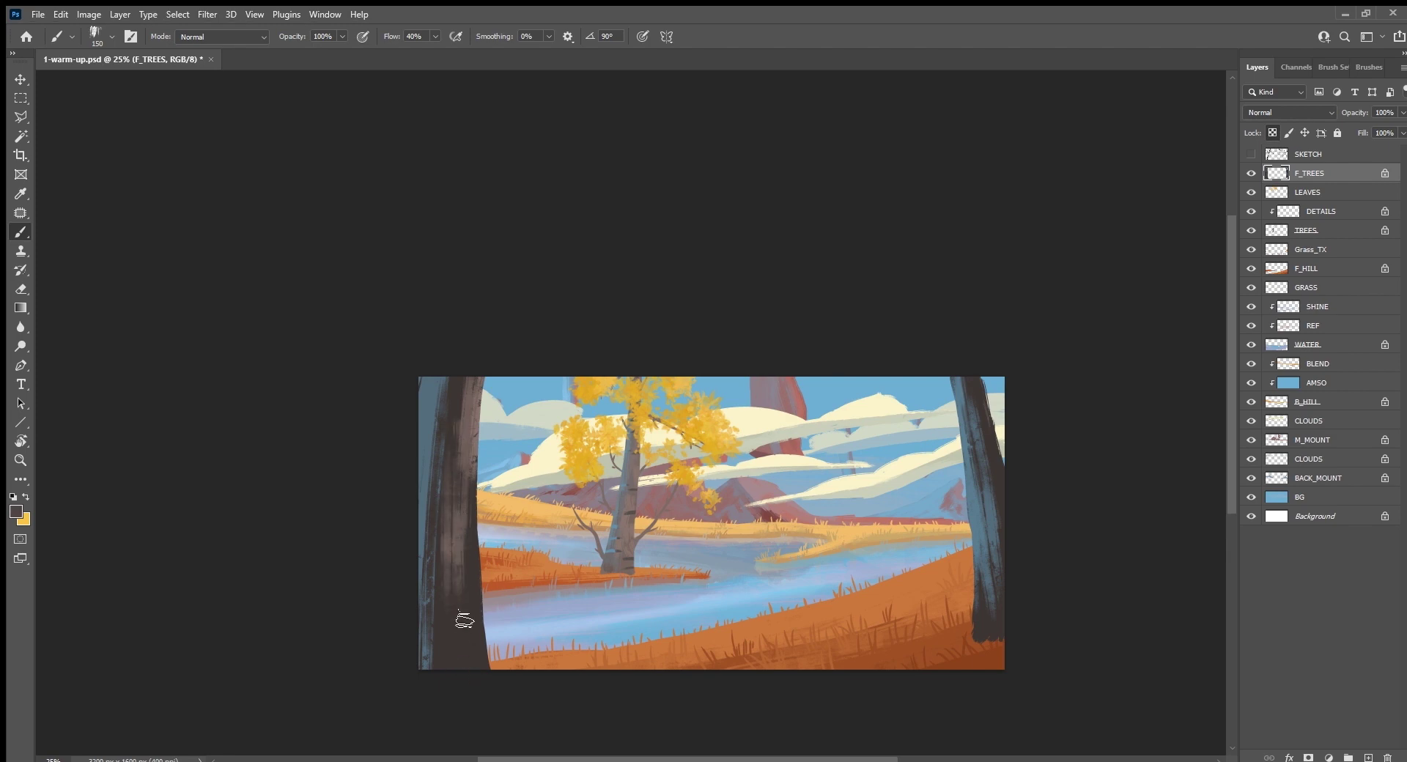
{"action": "left_click_drag", "start_coordinate": [463, 505], "coordinate": [462, 574]}
{"action": "left_click_drag", "start_coordinate": [470, 440], "coordinate": [466, 561]}
{"action": "left_click", "coordinate": [483, 380], "text": "alt"}
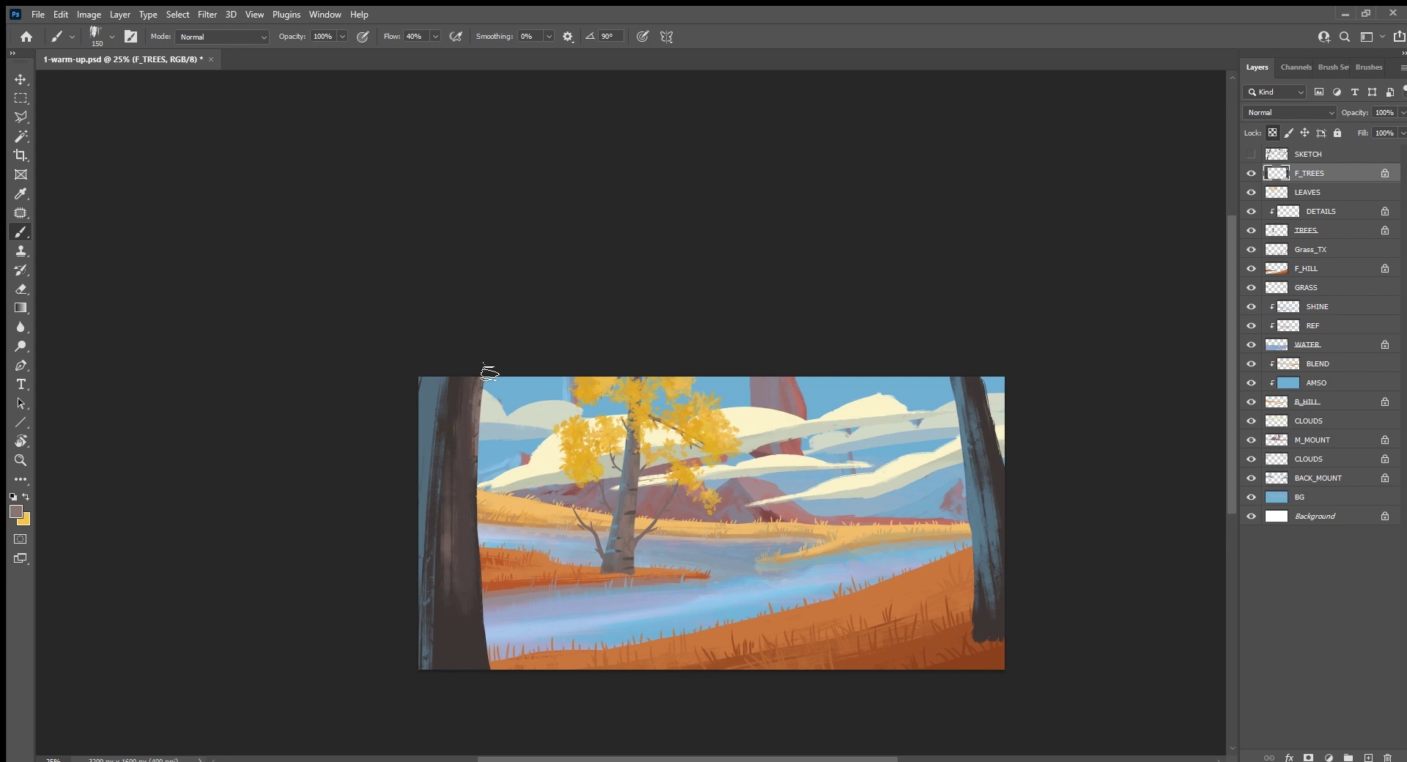
{"action": "mouse_move", "coordinate": [478, 388]}
{"action": "left_mouse_down"}
{"action": "mouse_move", "coordinate": [470, 572]}
{"action": "mouse_move", "coordinate": [468, 381]}
{"action": "mouse_move", "coordinate": [466, 660]}
{"action": "left_mouse_up"}
Step: Tone down the lighter streaks and darken the left trunk's left edge
{"action": "left_click", "coordinate": [468, 469], "text": "alt"}
{"action": "left_click_drag", "start_coordinate": [447, 601], "coordinate": [447, 481]}
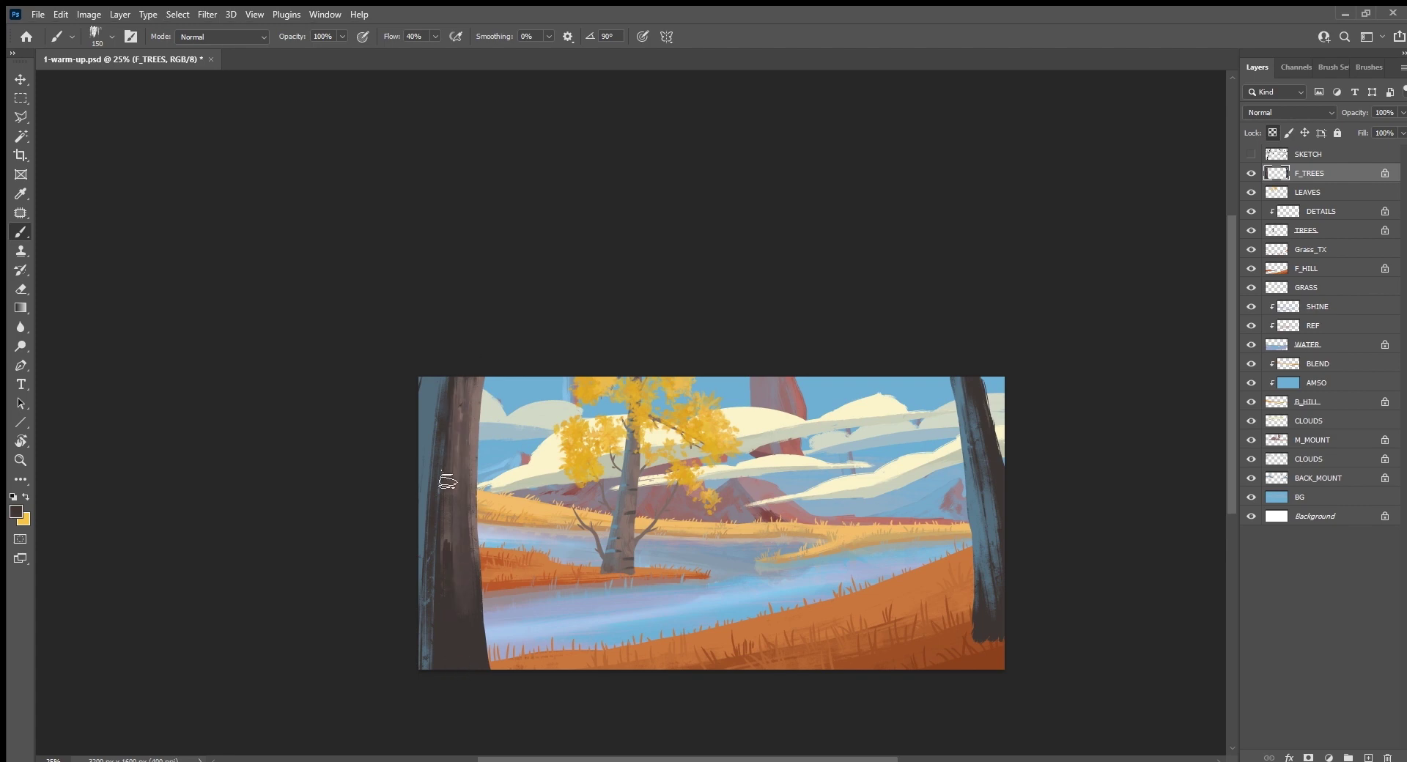
{"action": "left_click_drag", "start_coordinate": [451, 550], "coordinate": [460, 359]}
{"action": "left_click_drag", "start_coordinate": [425, 465], "coordinate": [429, 689]}
{"action": "left_click_drag", "start_coordinate": [429, 538], "coordinate": [449, 359]}
{"action": "mouse_move", "coordinate": [426, 571]}
{"action": "left_mouse_down"}
{"action": "mouse_move", "coordinate": [444, 360]}
{"action": "mouse_move", "coordinate": [421, 506]}
{"action": "left_mouse_up"}
Step: Paint blue-grey strokes on the trunk's left edge, then darken its lower part
{"action": "left_click", "coordinate": [438, 382], "text": "alt"}
{"action": "left_click_drag", "start_coordinate": [440, 385], "coordinate": [412, 572]}
{"action": "left_click_drag", "start_coordinate": [421, 491], "coordinate": [412, 681]}
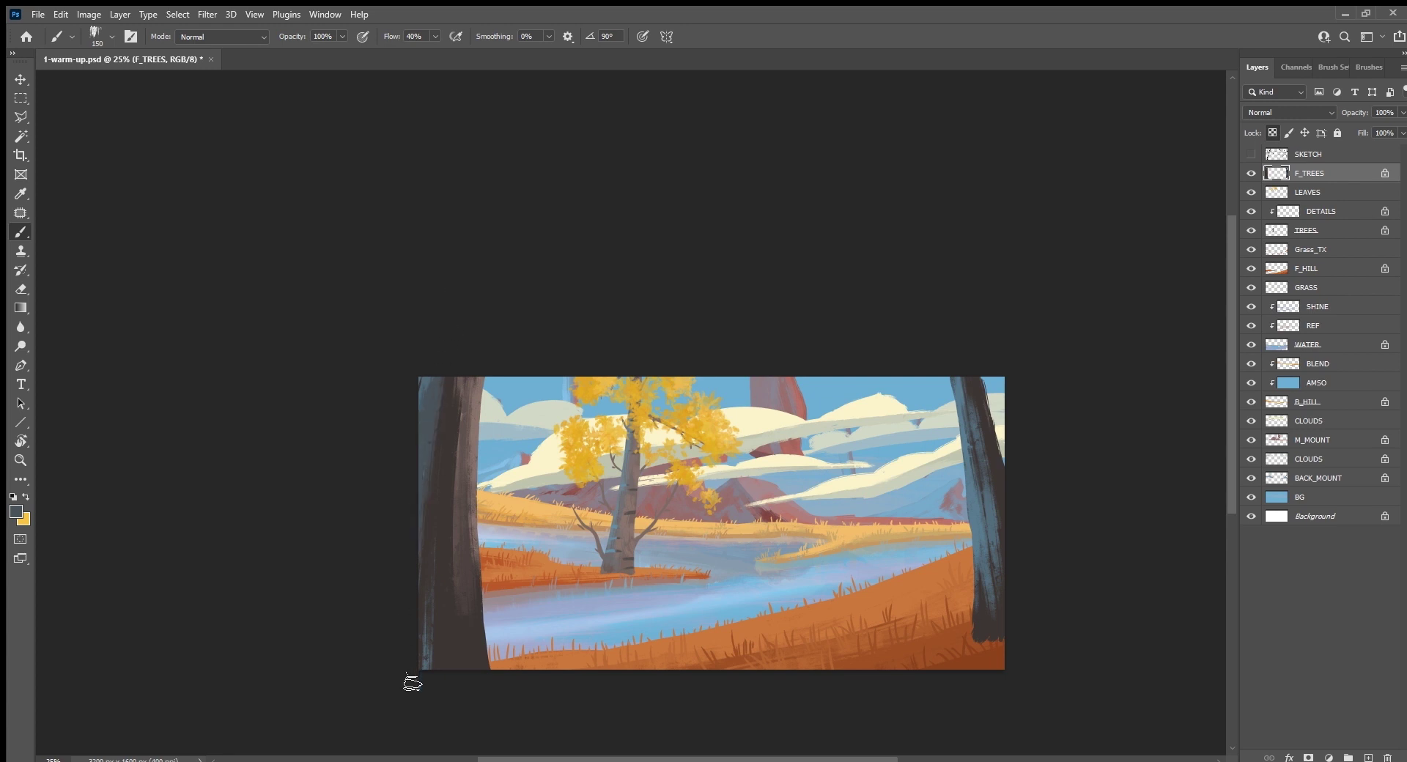
{"action": "left_click_drag", "start_coordinate": [425, 576], "coordinate": [448, 384]}
{"action": "left_click", "coordinate": [451, 456], "text": "alt"}
{"action": "left_click_drag", "start_coordinate": [433, 540], "coordinate": [422, 576]}
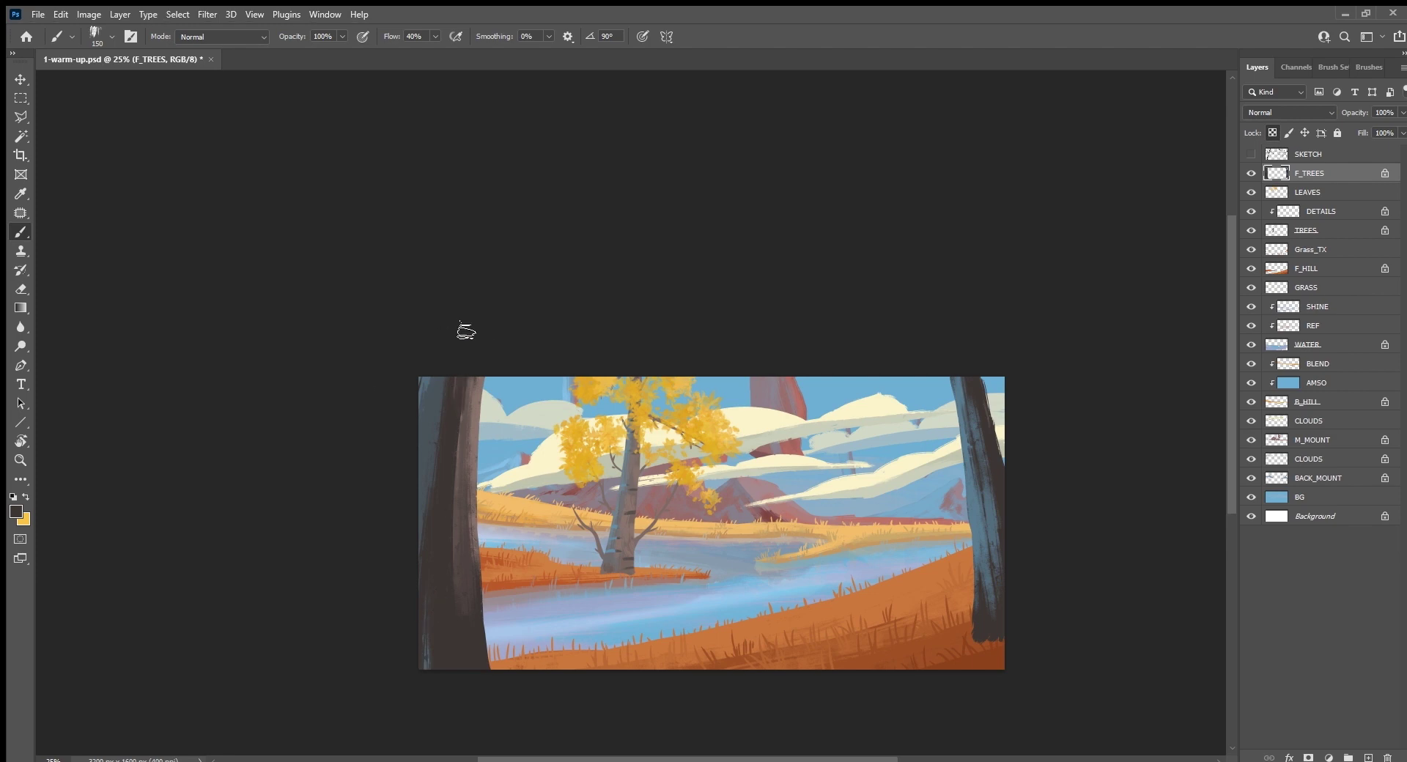
Step: Darken the left trunk's right edge with vertical strokes
{"action": "left_click_drag", "start_coordinate": [457, 465], "coordinate": [457, 411]}
{"action": "left_click_drag", "start_coordinate": [458, 571], "coordinate": [459, 469]}
{"action": "left_click_drag", "start_coordinate": [462, 548], "coordinate": [462, 417]}
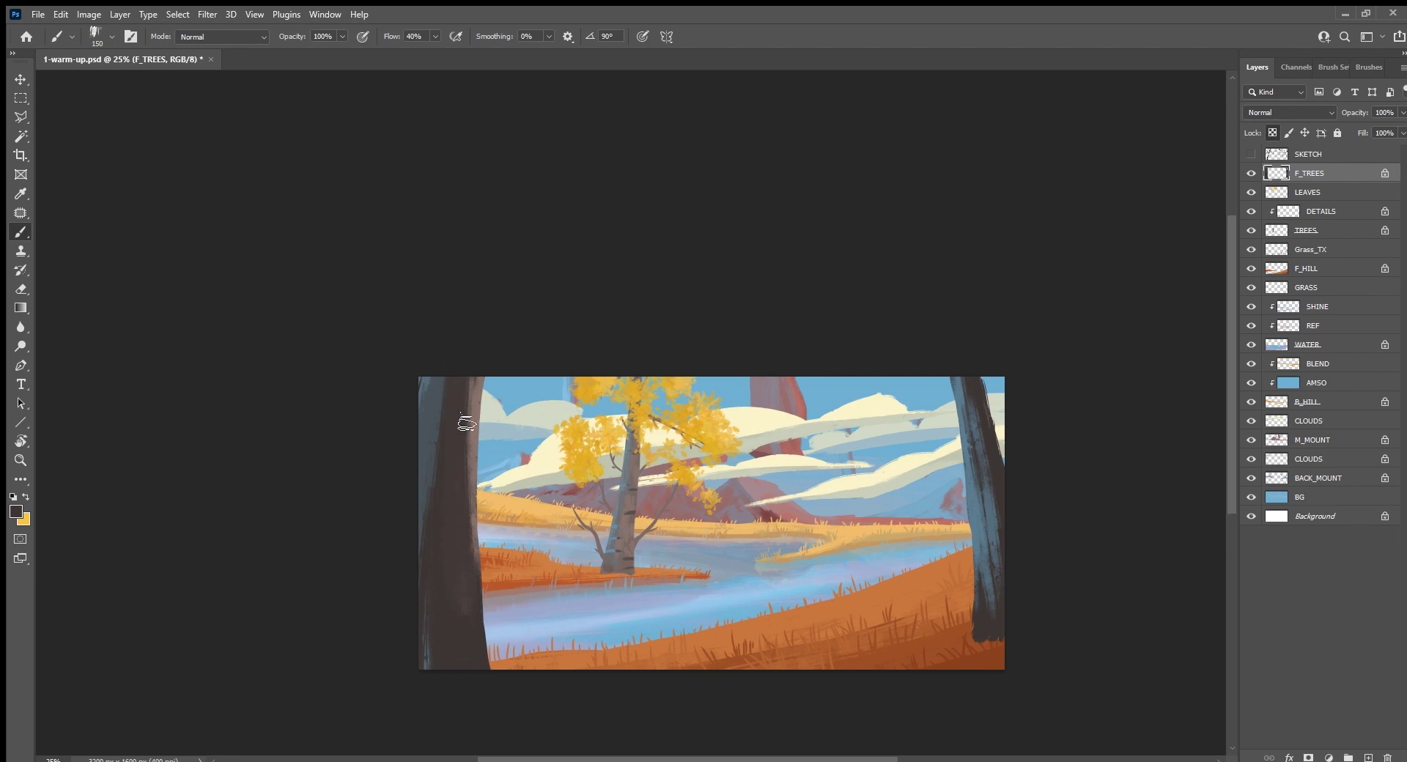
{"action": "left_click_drag", "start_coordinate": [474, 572], "coordinate": [475, 385]}
Step: Add lighter streaks, then dark strokes, along the trunk's right edge
{"action": "left_click", "coordinate": [475, 513], "text": "alt"}
{"action": "left_click_drag", "start_coordinate": [473, 512], "coordinate": [473, 390]}
{"action": "left_click_drag", "start_coordinate": [471, 561], "coordinate": [470, 429]}
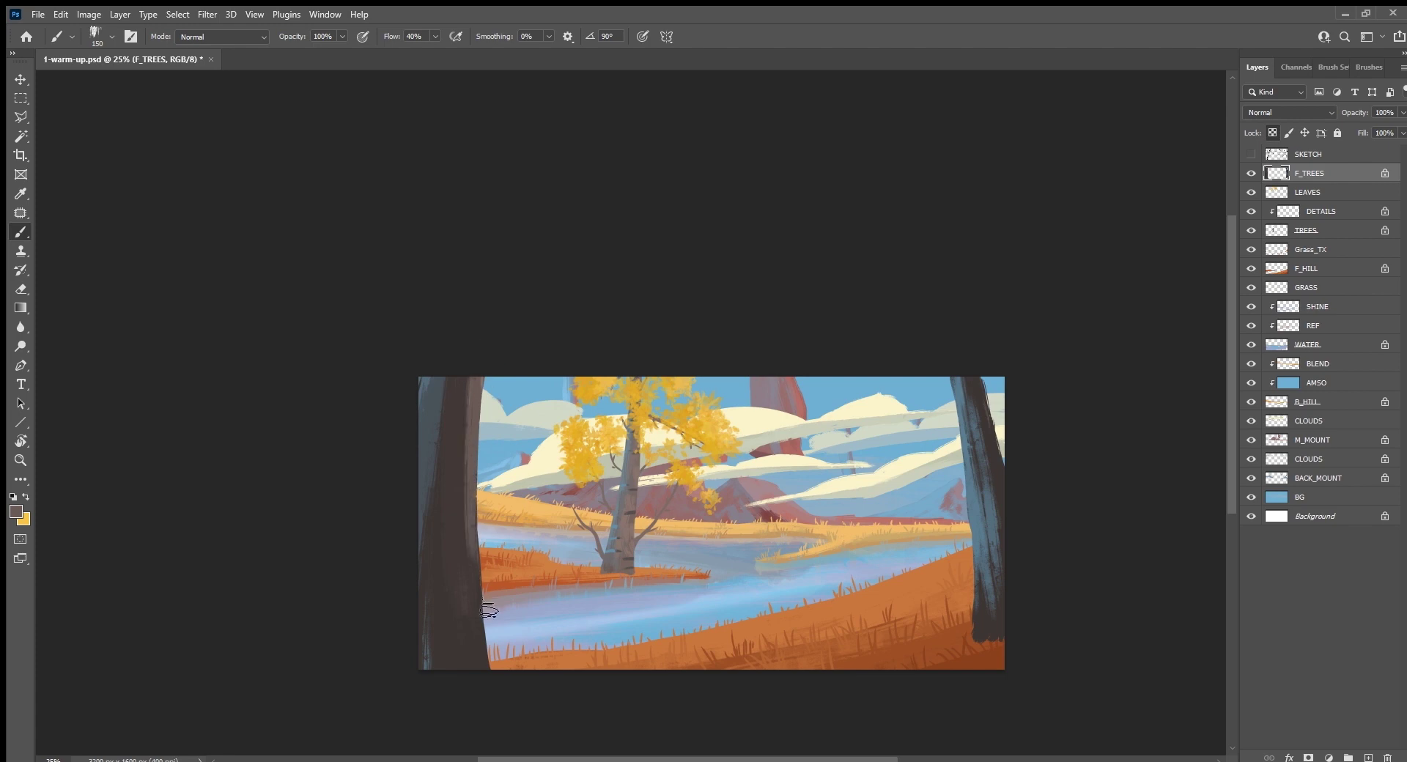
{"action": "mouse_move", "coordinate": [469, 378]}
{"action": "left_mouse_down"}
{"action": "mouse_move", "coordinate": [475, 512]}
{"action": "mouse_move", "coordinate": [469, 312]}
{"action": "left_mouse_up"}
{"action": "left_click", "coordinate": [465, 534], "text": "alt"}
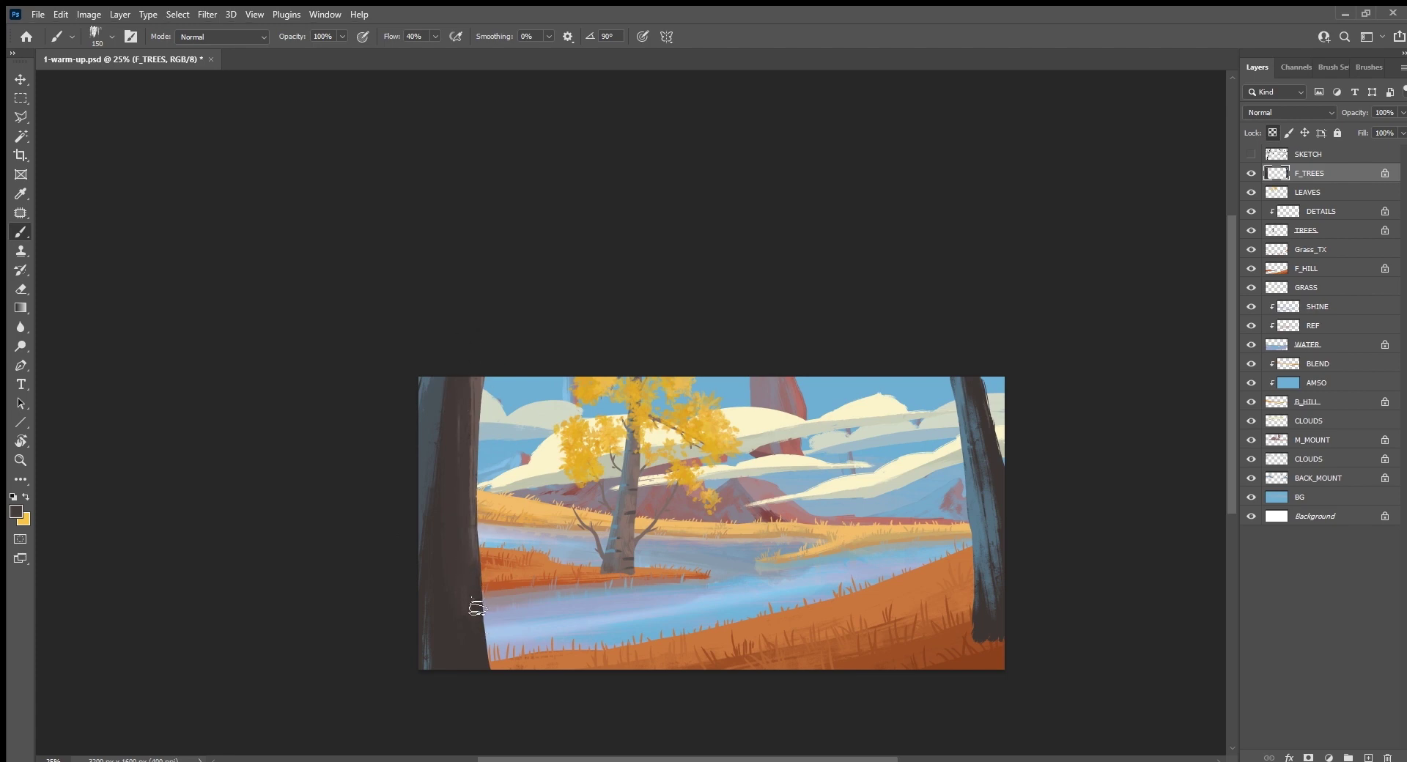
{"action": "left_click_drag", "start_coordinate": [474, 605], "coordinate": [474, 359]}
{"action": "left_click_drag", "start_coordinate": [473, 504], "coordinate": [478, 391]}
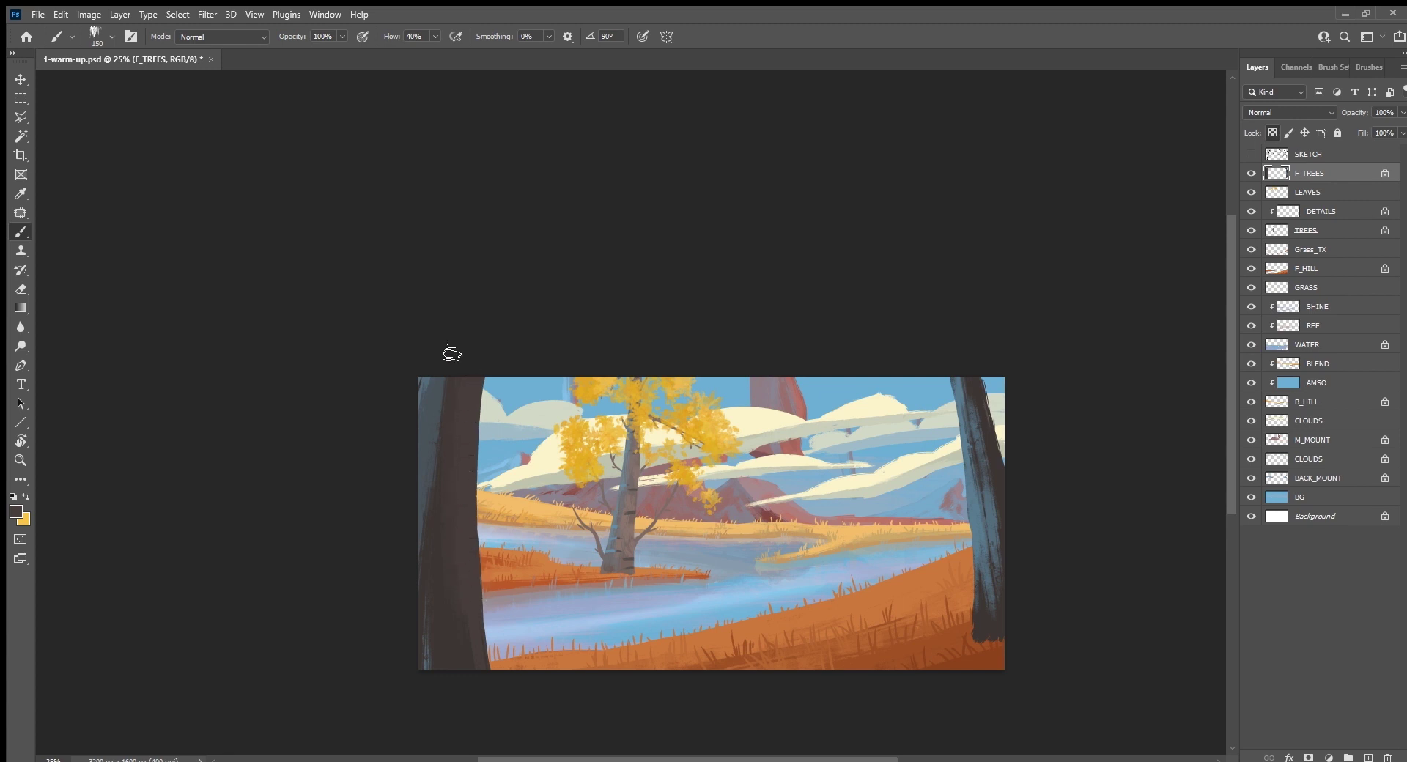
Step: Darken the top of the trunk's left edge and cover the light strip
{"action": "left_click_drag", "start_coordinate": [448, 367], "coordinate": [433, 505]}
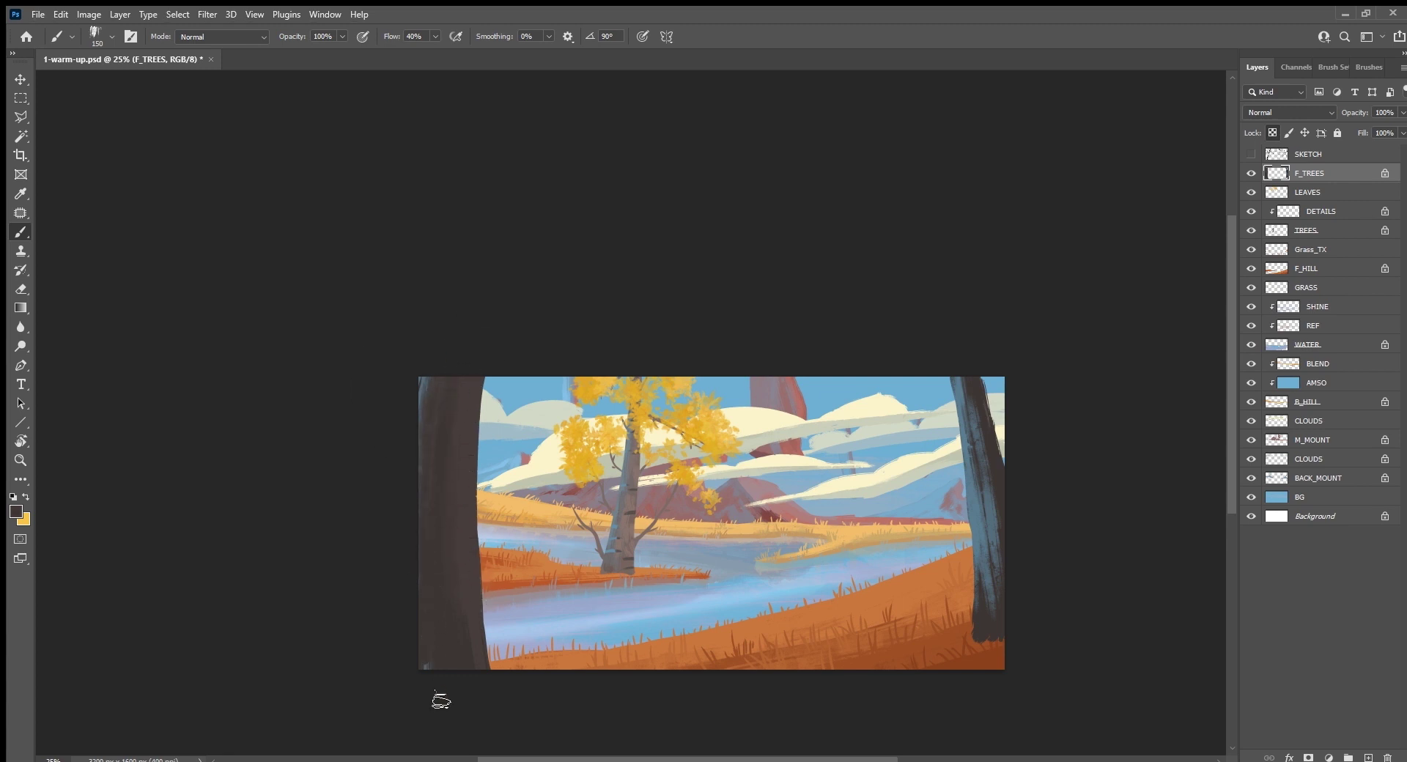
{"action": "left_click_drag", "start_coordinate": [447, 334], "coordinate": [423, 462]}
{"action": "left_click", "coordinate": [424, 382], "text": "alt"}
{"action": "left_click_drag", "start_coordinate": [450, 343], "coordinate": [420, 650]}
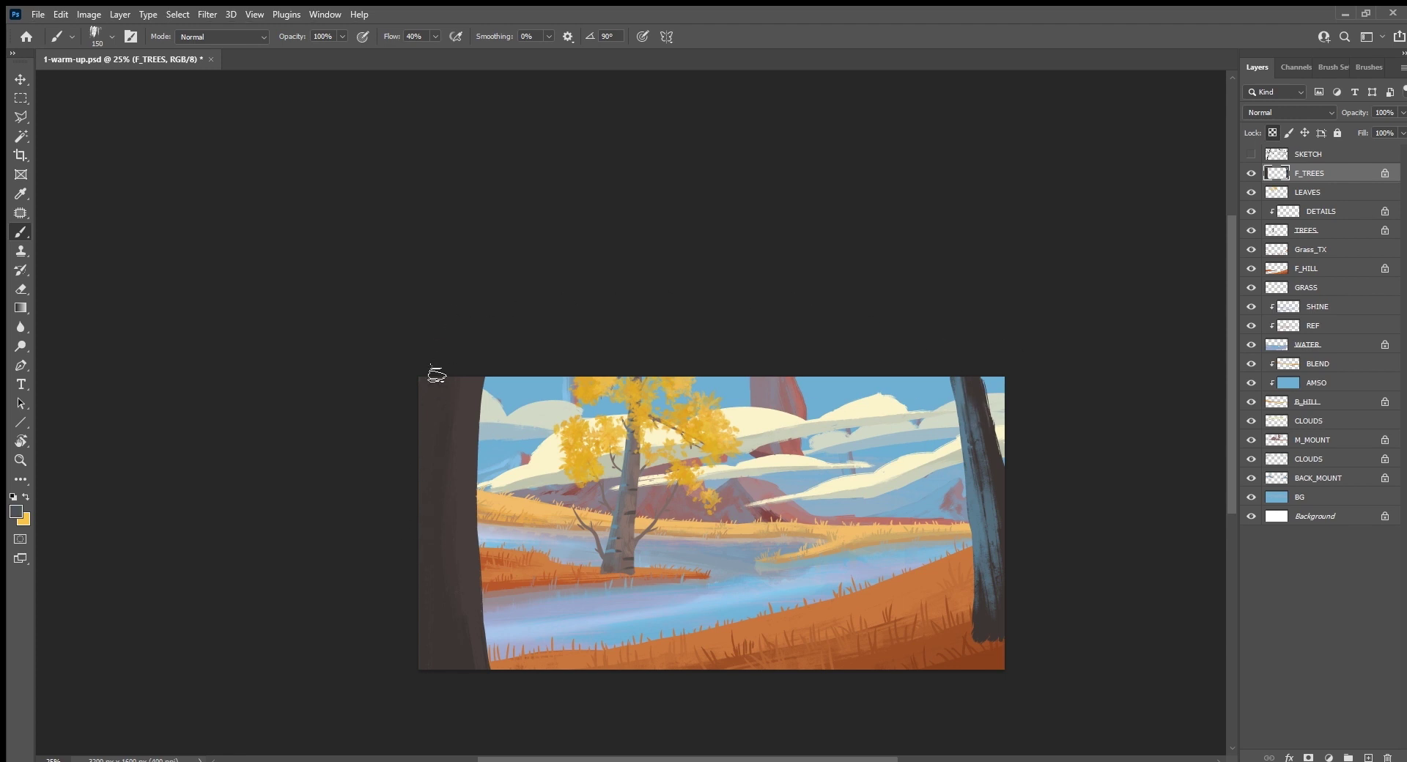
Step: Leave a thin blue-grey edge, covering its lower strokes with dark brown
{"action": "left_click_drag", "start_coordinate": [437, 377], "coordinate": [421, 495]}
{"action": "left_click_drag", "start_coordinate": [418, 563], "coordinate": [422, 451]}
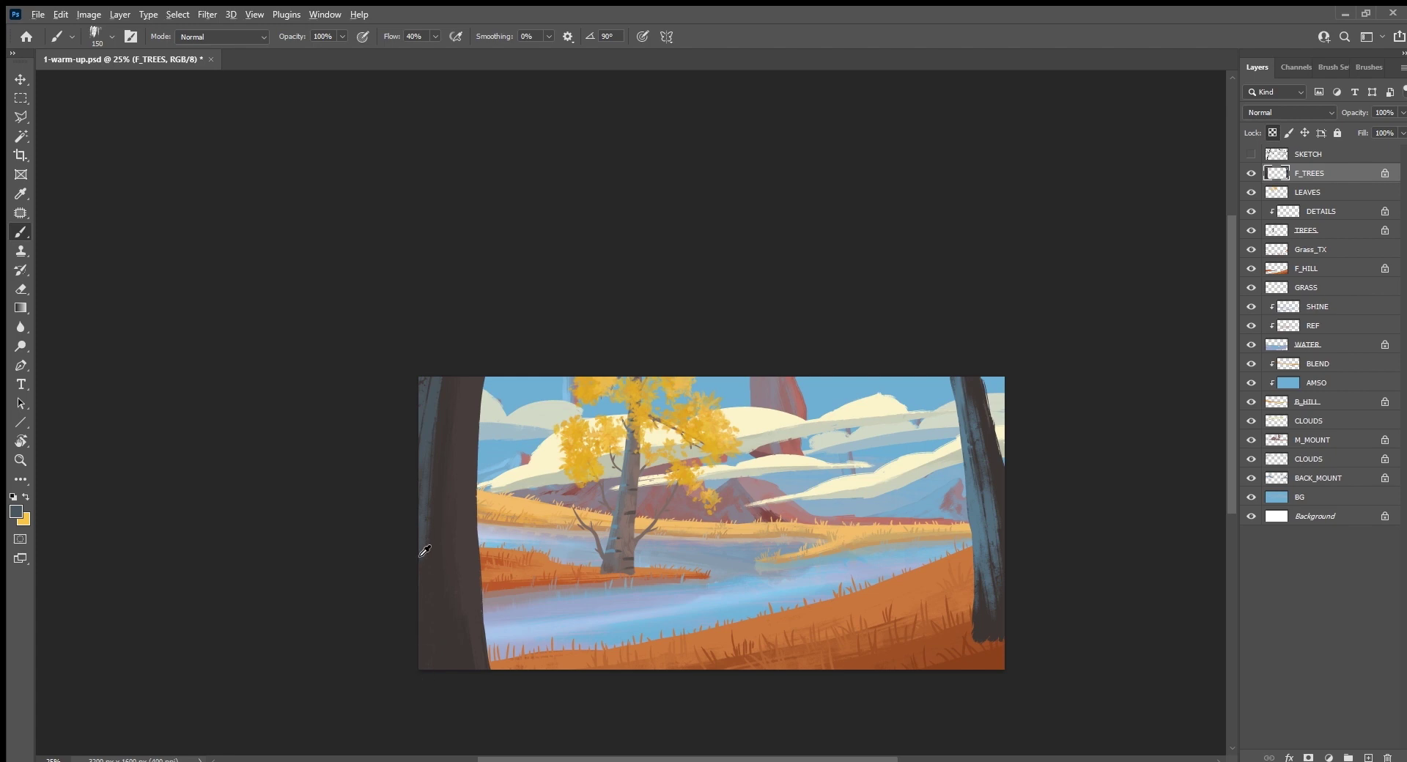
{"action": "left_click", "coordinate": [447, 447], "text": "alt"}
{"action": "left_click_drag", "start_coordinate": [431, 497], "coordinate": [423, 590]}
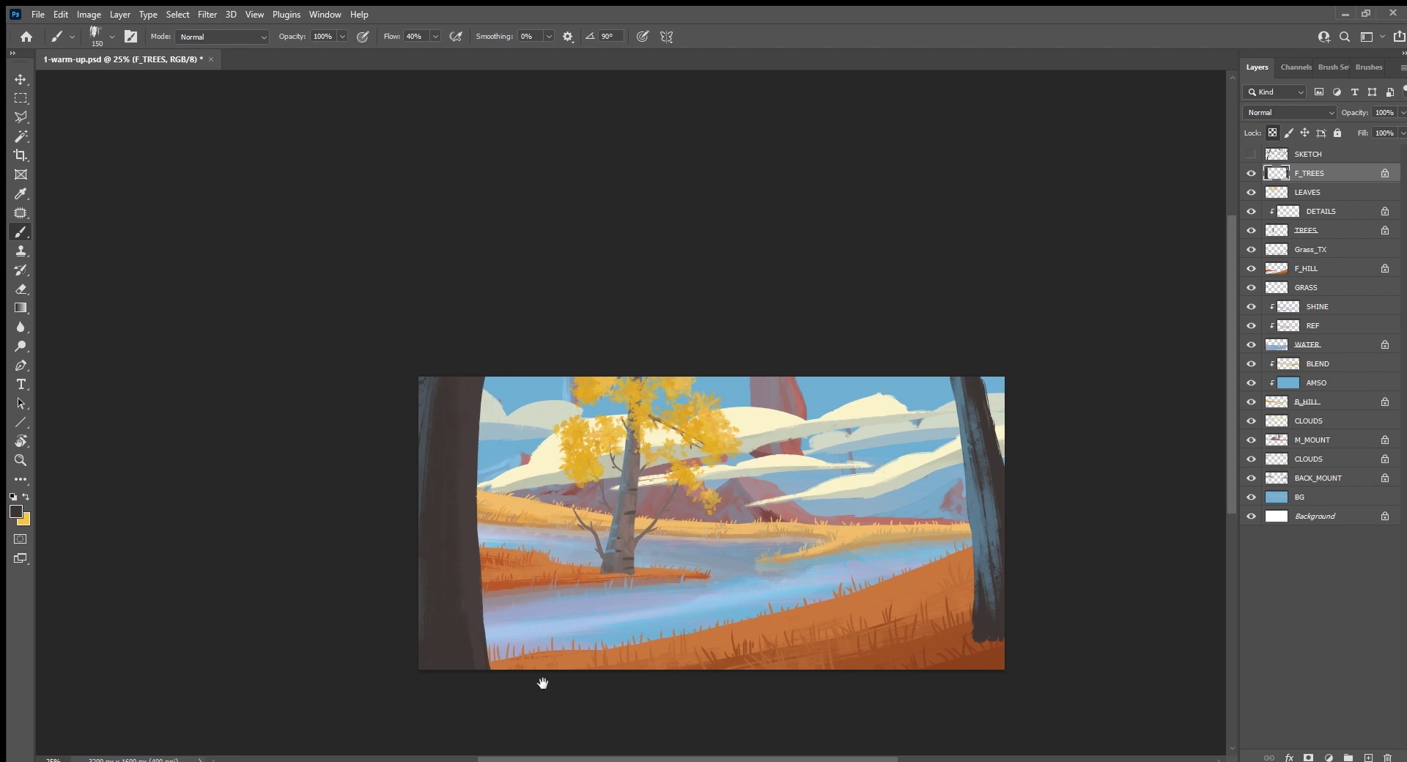
Step: Darken the right trunk's edge and base with brush strokes
{"action": "left_click_drag", "start_coordinate": [967, 574], "coordinate": [785, 565]}
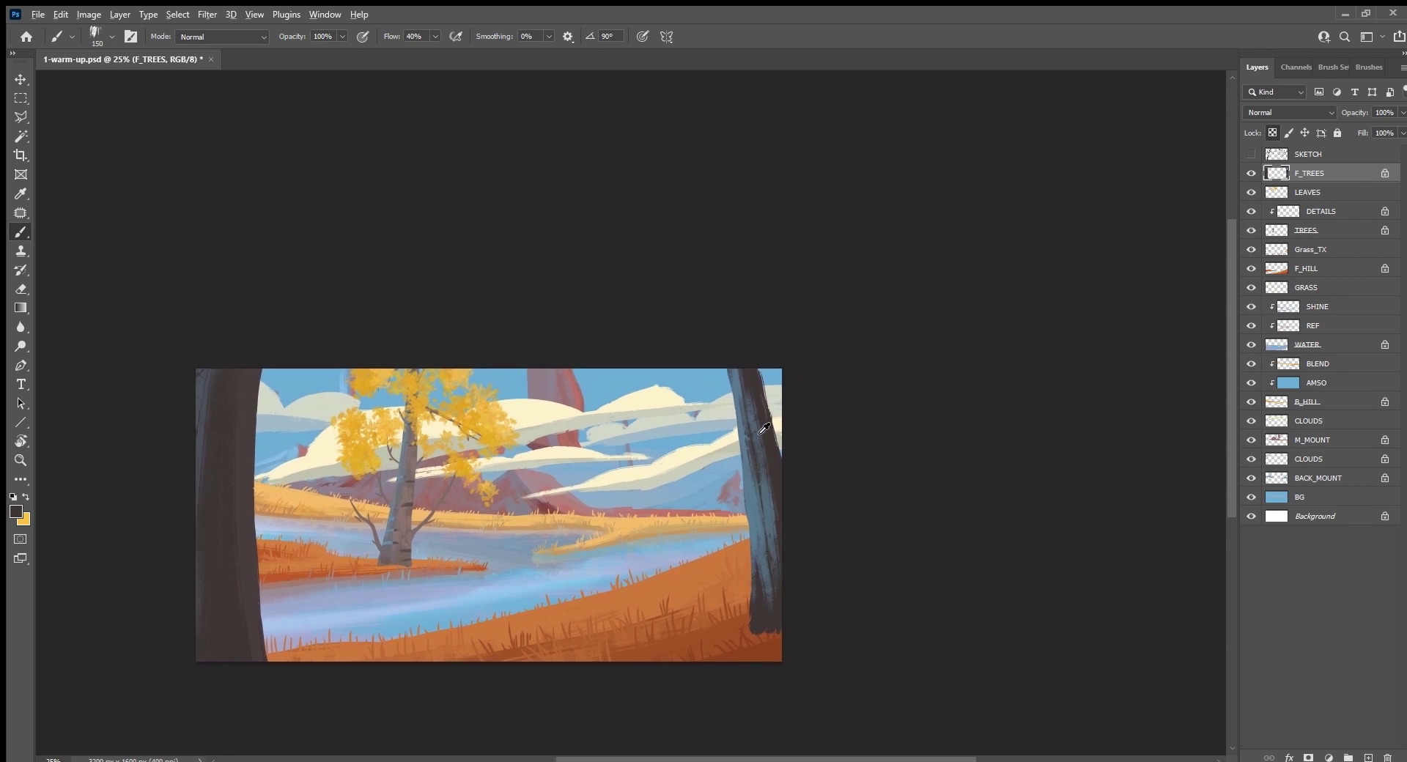
{"action": "left_click_drag", "start_coordinate": [746, 360], "coordinate": [787, 553]}
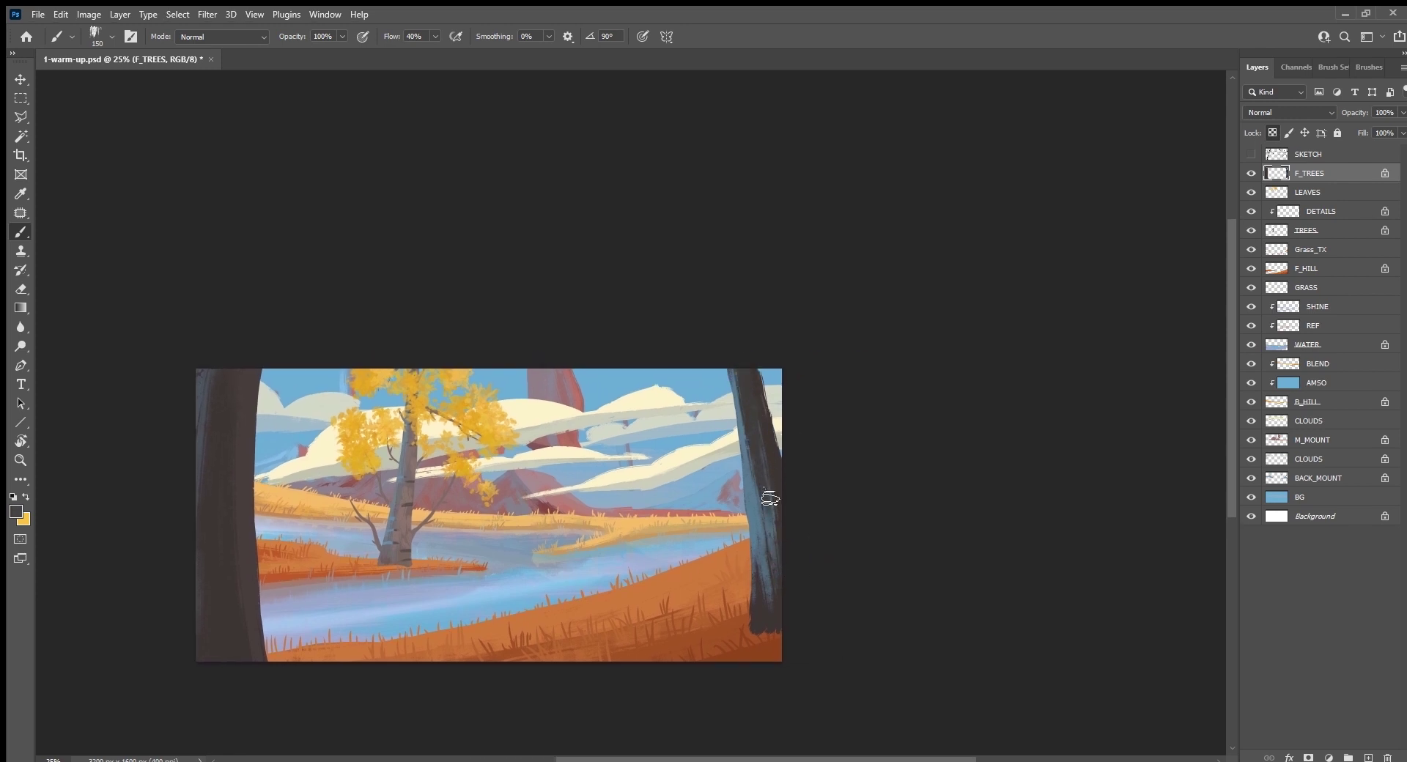
{"action": "left_click_drag", "start_coordinate": [770, 501], "coordinate": [785, 596]}
{"action": "mouse_move", "coordinate": [775, 531]}
{"action": "left_mouse_down"}
{"action": "mouse_move", "coordinate": [774, 583]}
{"action": "mouse_move", "coordinate": [761, 561]}
{"action": "mouse_move", "coordinate": [770, 543]}
{"action": "mouse_move", "coordinate": [780, 640]}
{"action": "left_mouse_up"}
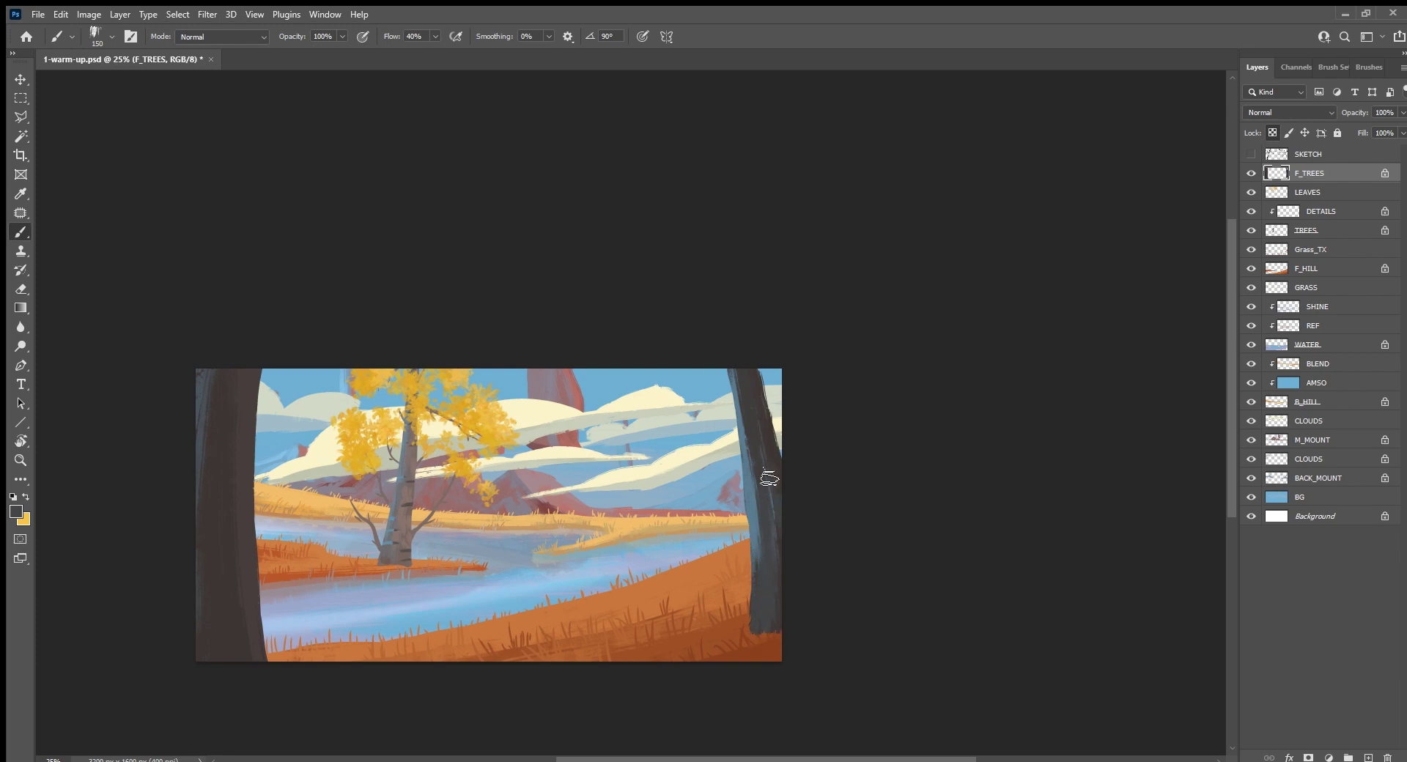
{"action": "left_click_drag", "start_coordinate": [770, 477], "coordinate": [751, 385]}
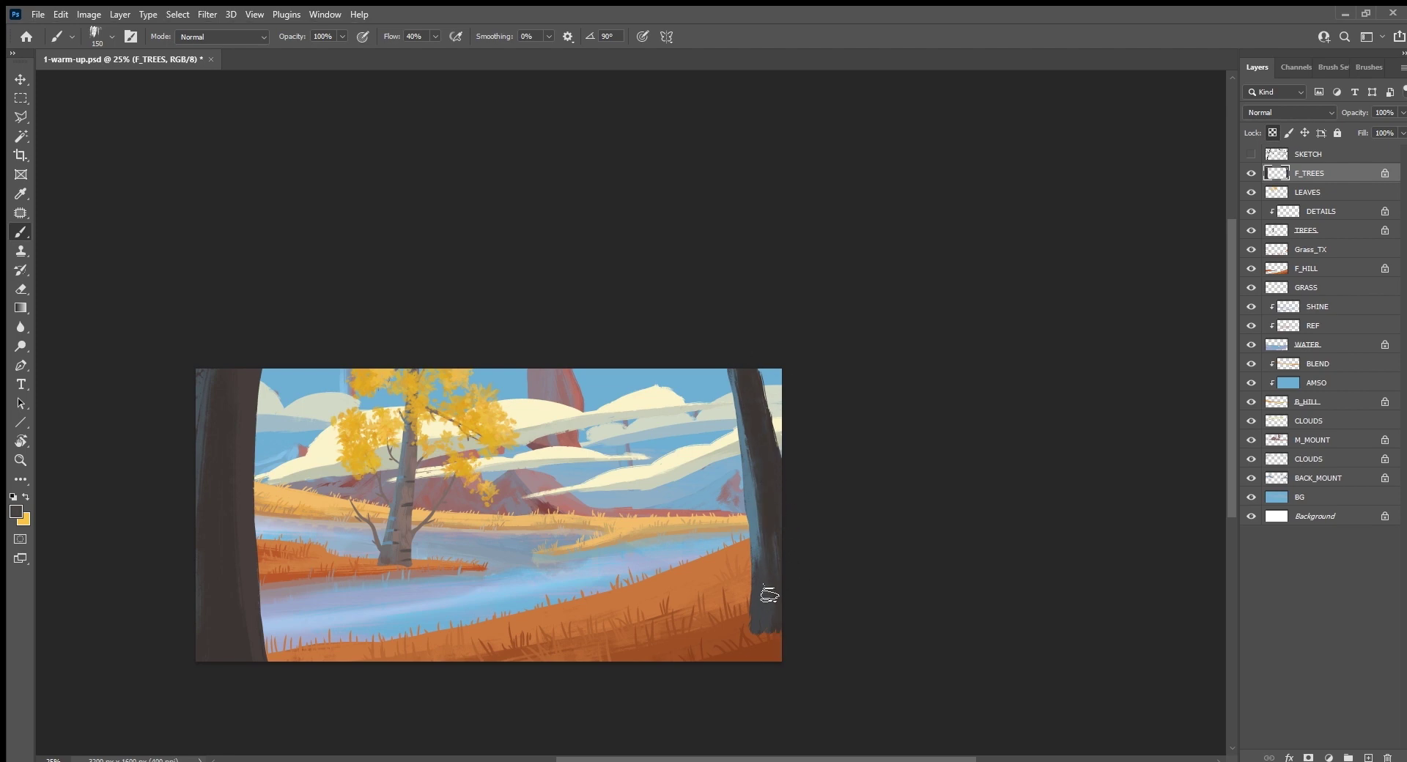
{"action": "mouse_move", "coordinate": [762, 548]}
{"action": "left_mouse_down"}
{"action": "mouse_move", "coordinate": [744, 436]}
{"action": "mouse_move", "coordinate": [770, 561]}
{"action": "left_mouse_up"}
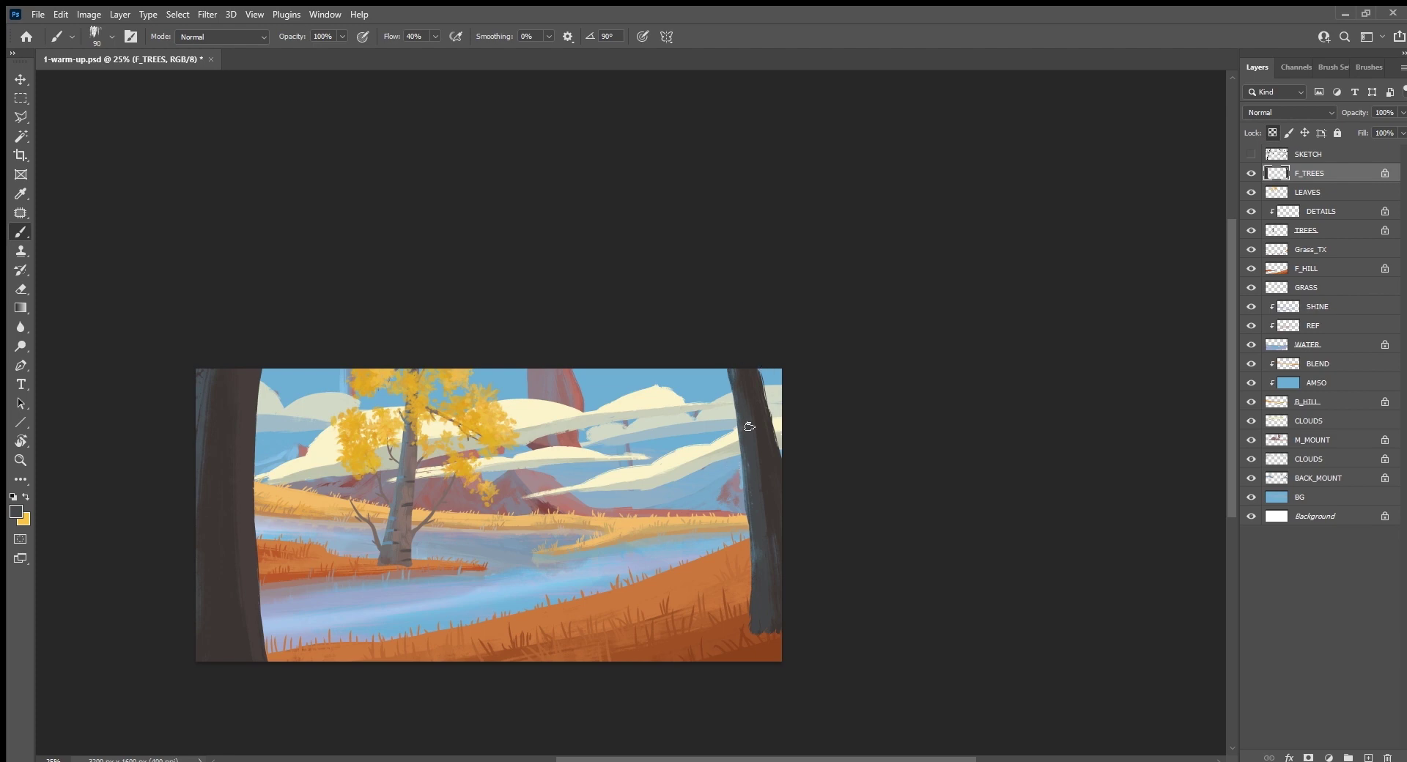
Step: Sample and confirm a darker trunk colour, then shade the right trunk with it
{"action": "left_click", "coordinate": [770, 492], "text": "alt"}
{"action": "mouse_move", "coordinate": [759, 468]}
{"action": "left_mouse_down"}
{"action": "mouse_move", "coordinate": [744, 412]}
{"action": "mouse_move", "coordinate": [752, 467]}
{"action": "left_mouse_up"}
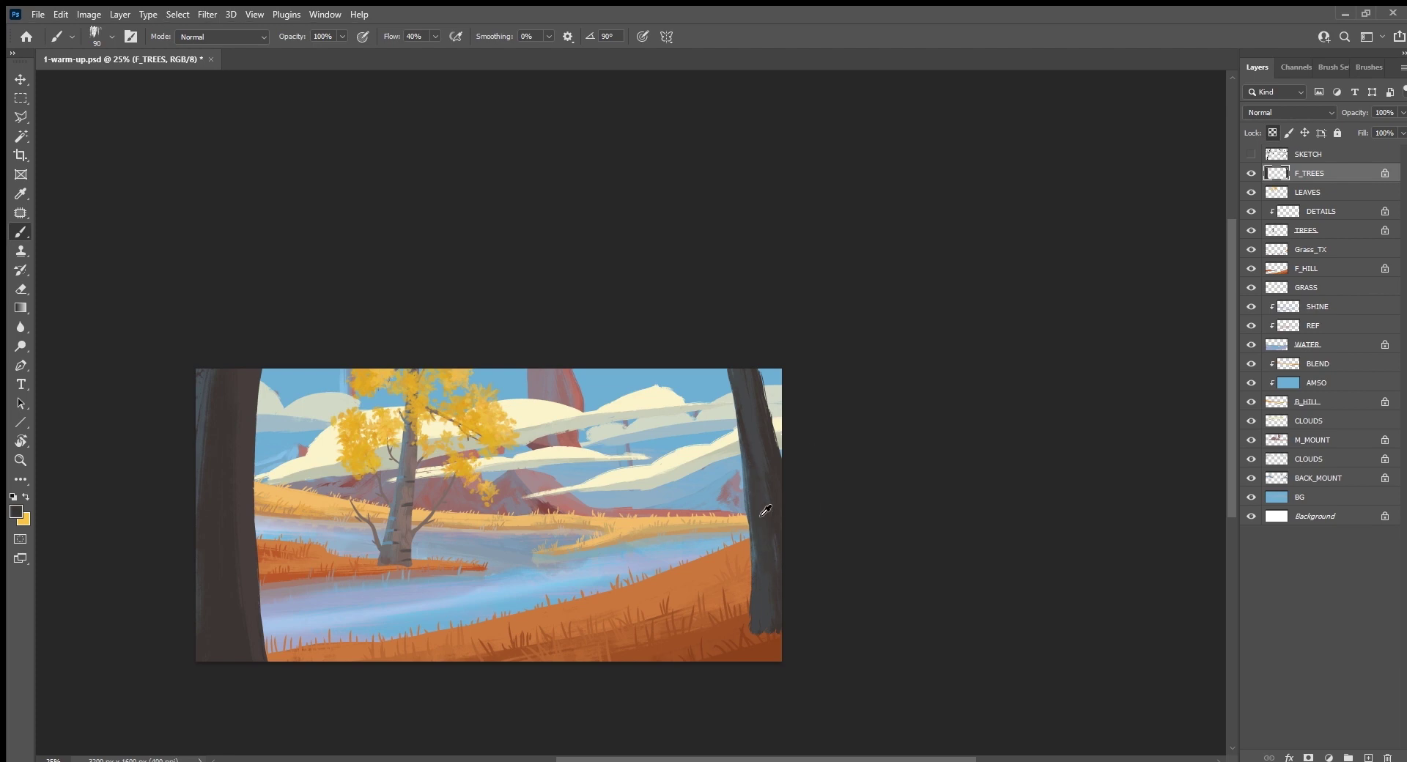
{"action": "left_click", "coordinate": [755, 437], "text": "alt"}
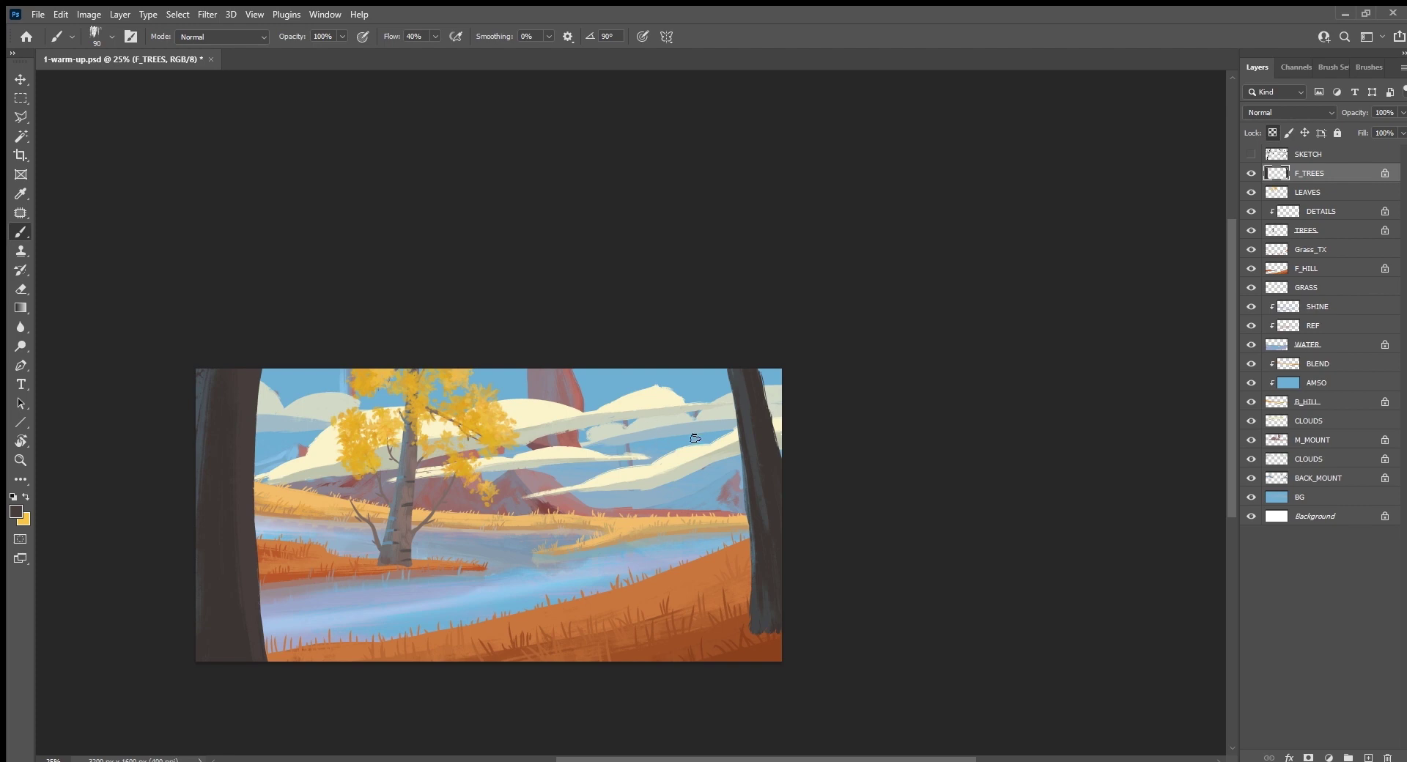
{"action": "left_click", "coordinate": [15, 513]}
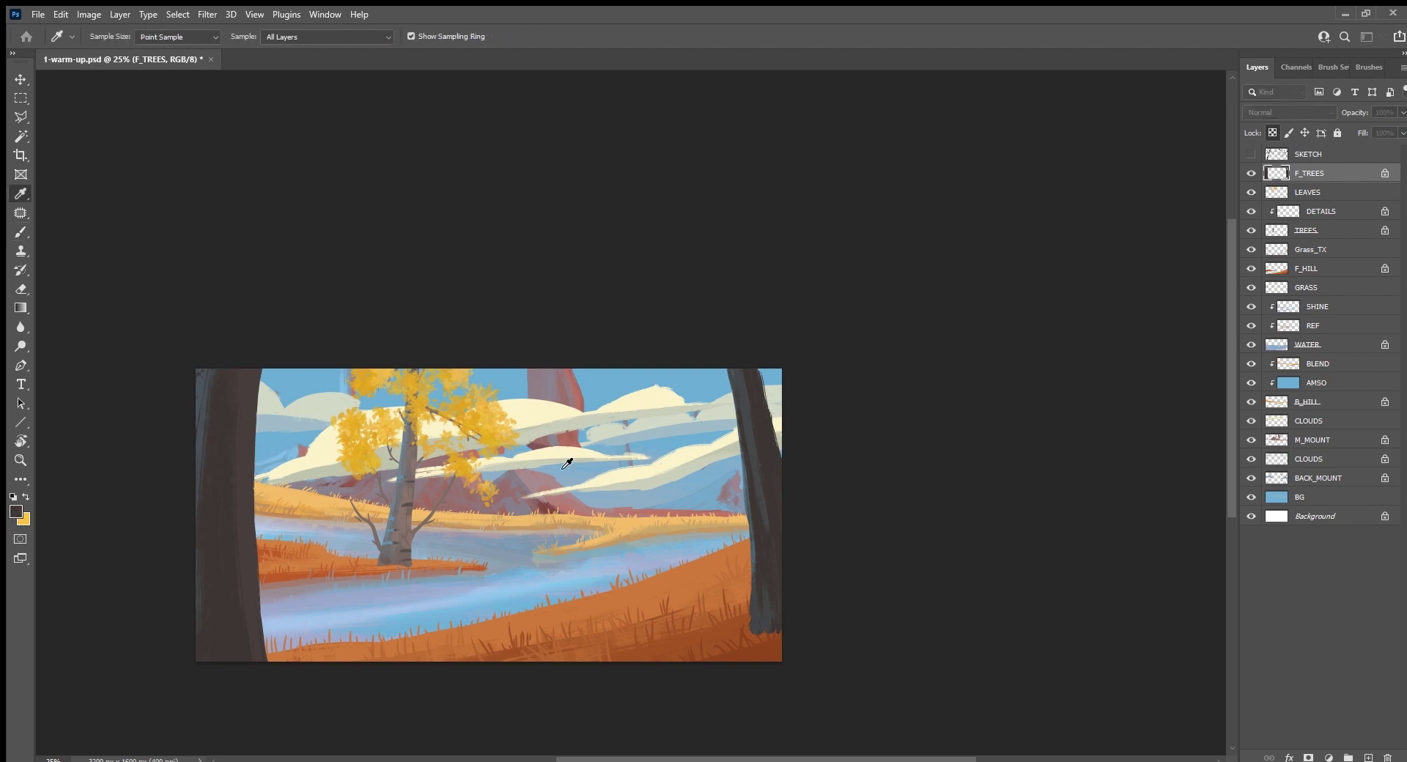
{"action": "key", "text": "Return"}
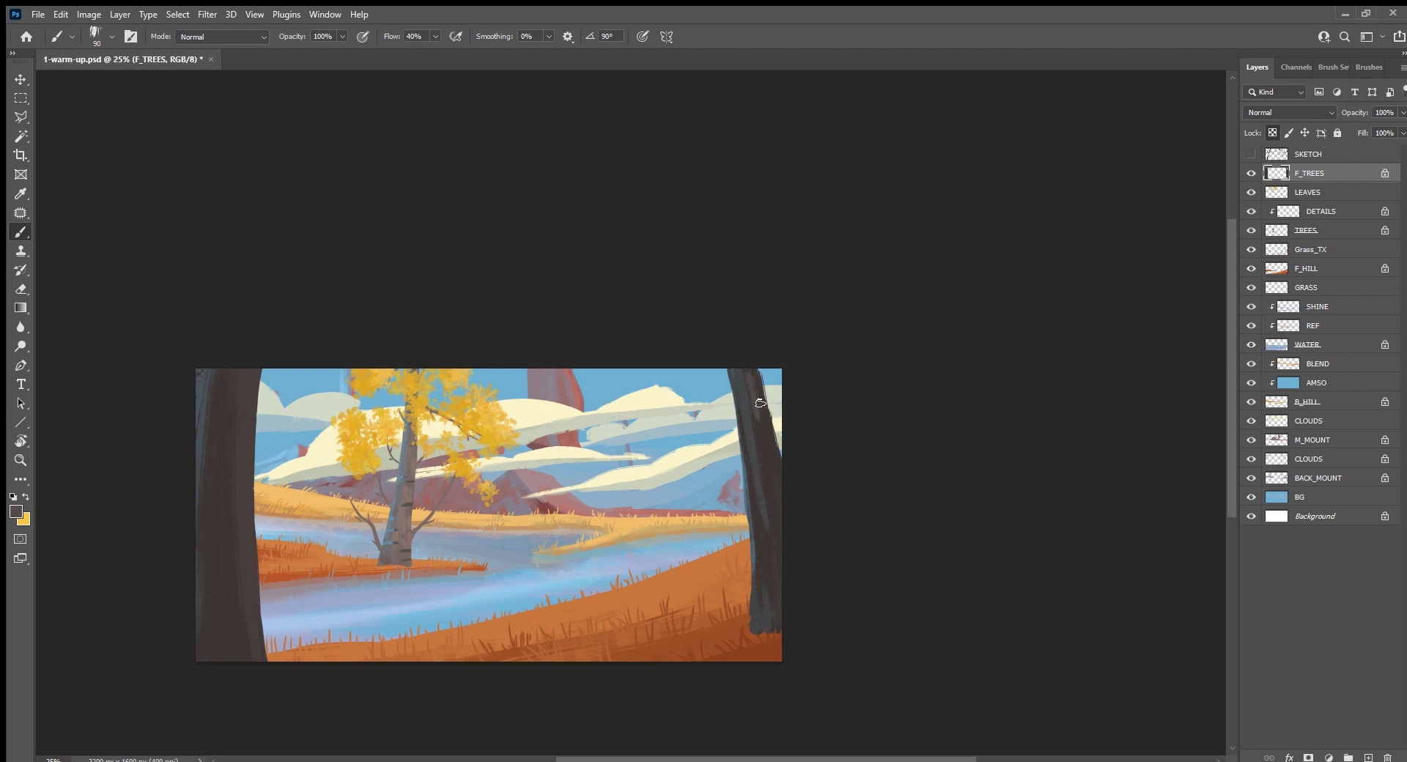
{"action": "left_click", "coordinate": [770, 437], "text": "alt"}
Step: Add a new layer clipped to F_TREES and name it DETAILS
{"action": "left_click", "coordinate": [1369, 758]}
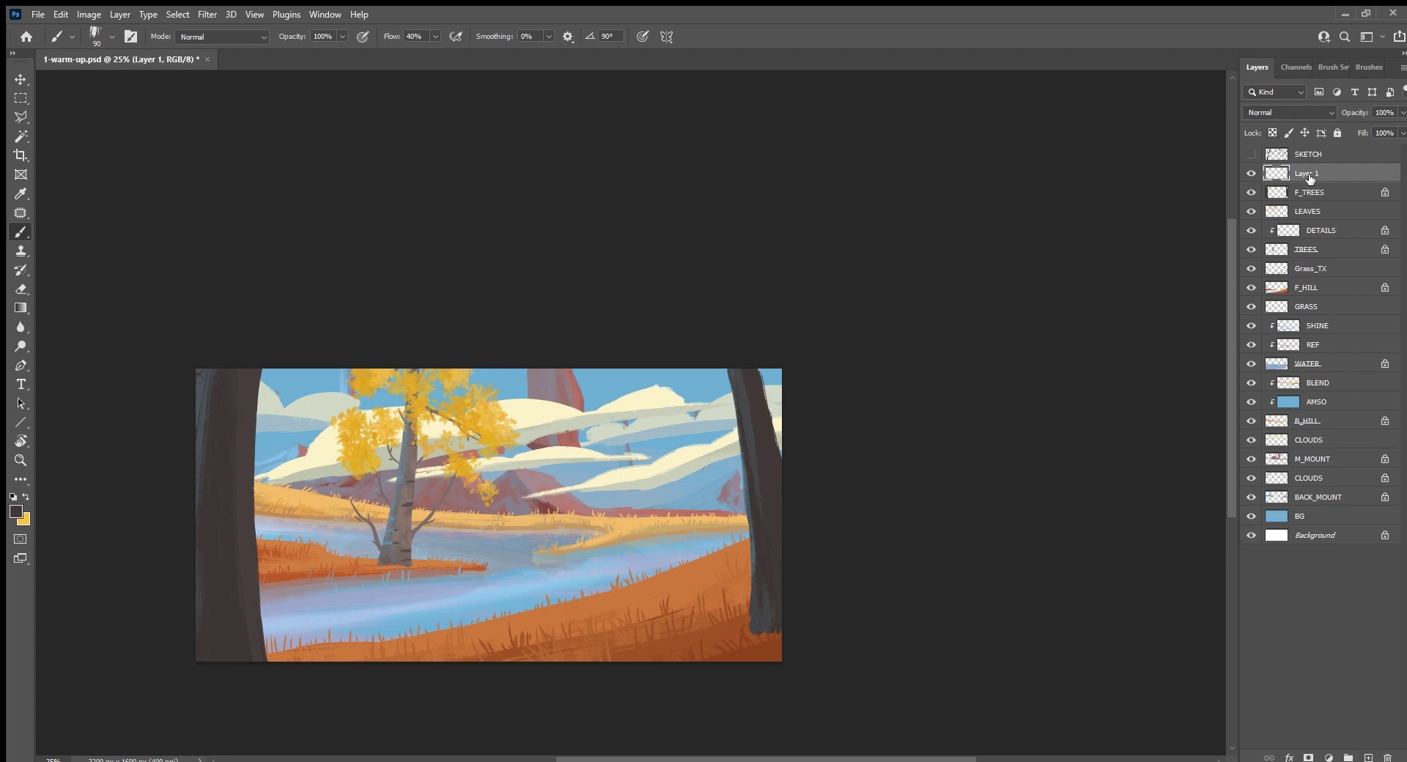
{"action": "key", "text": "ctrl+alt+g"}
{"action": "double_click", "coordinate": [1320, 173]}
{"action": "key", "text": "Return"}
Step: Select the Rough Inker brush at 40 px
{"action": "left_click", "coordinate": [1366, 69]}
{"action": "left_click_drag", "start_coordinate": [1402, 382], "coordinate": [1402, 282]}
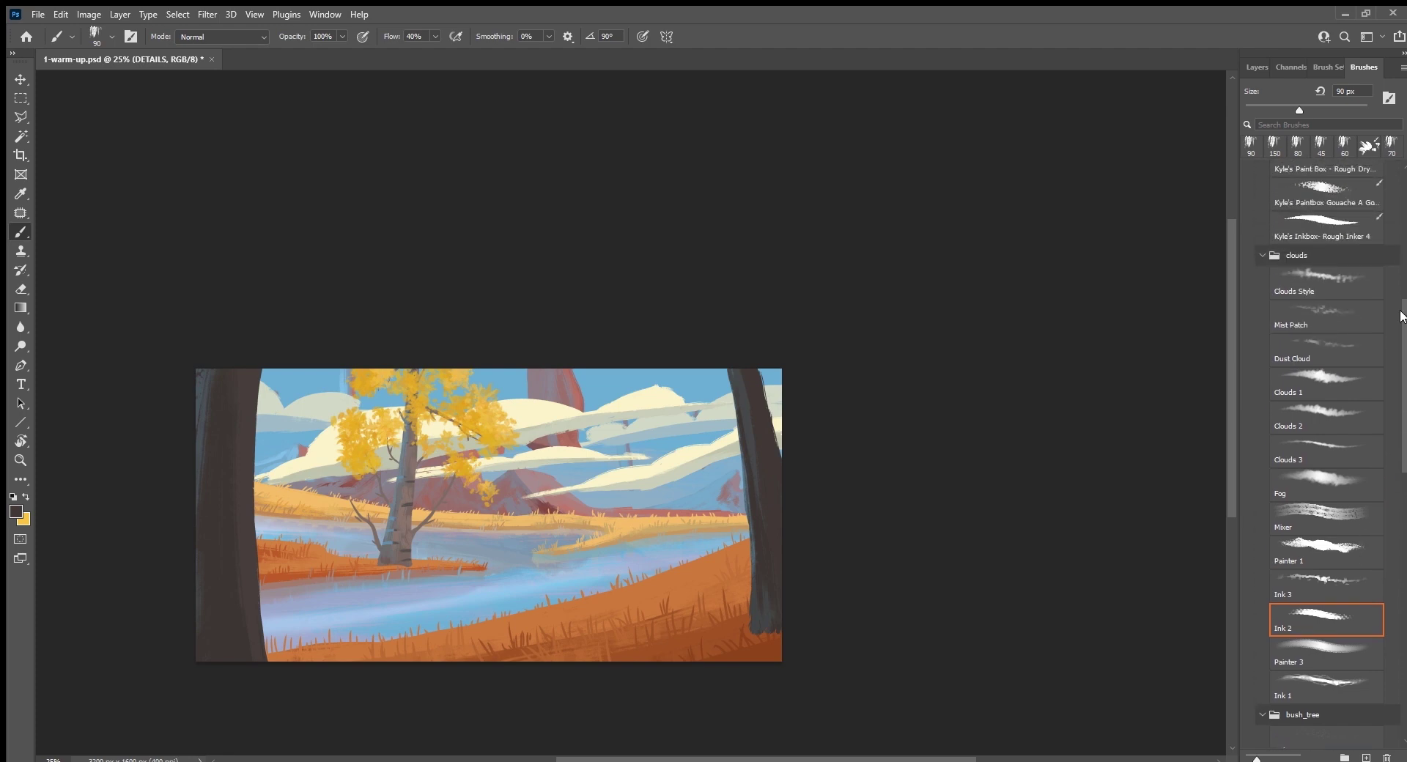
{"action": "left_click", "coordinate": [1303, 338]}
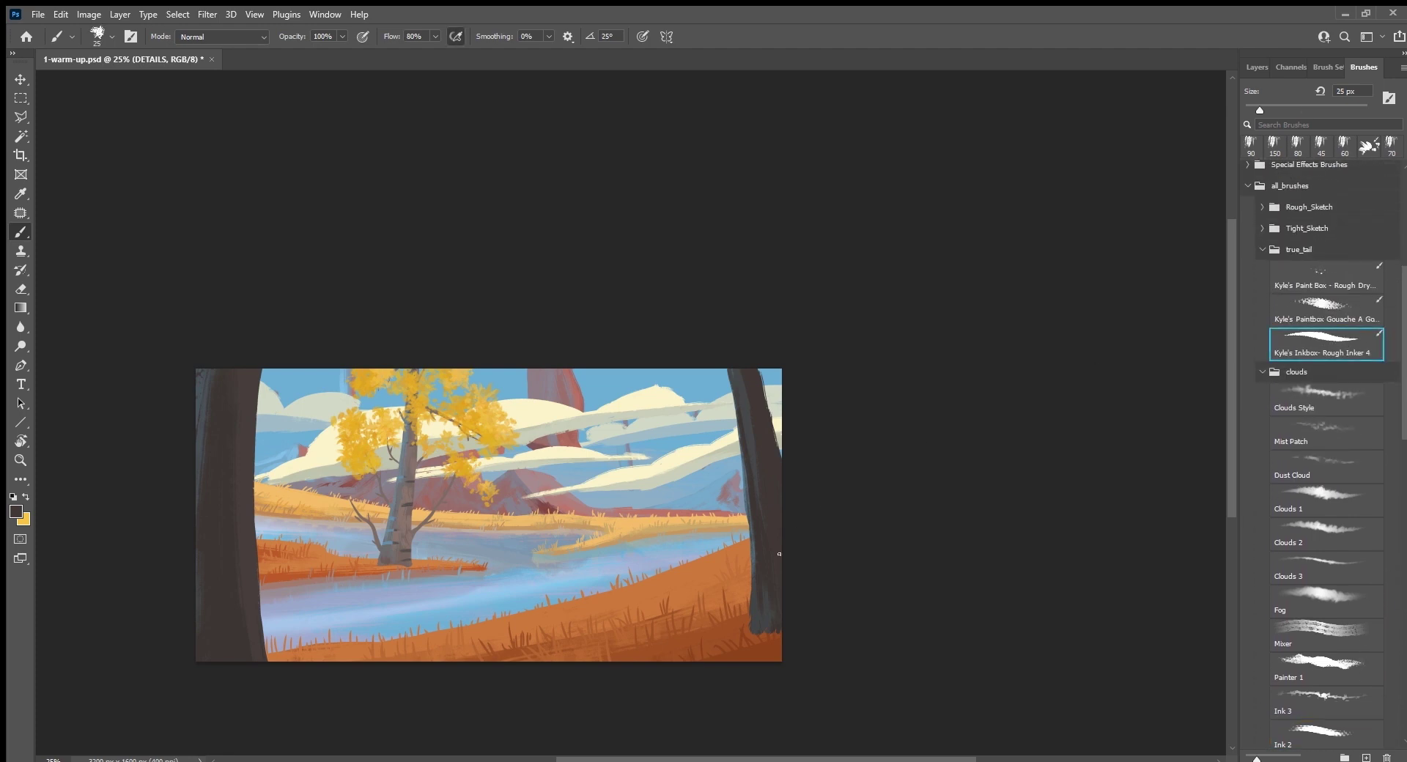
{"action": "key", "text": "bracketright"}
{"action": "key", "text": "bracketright"}
{"action": "key", "text": "i"}
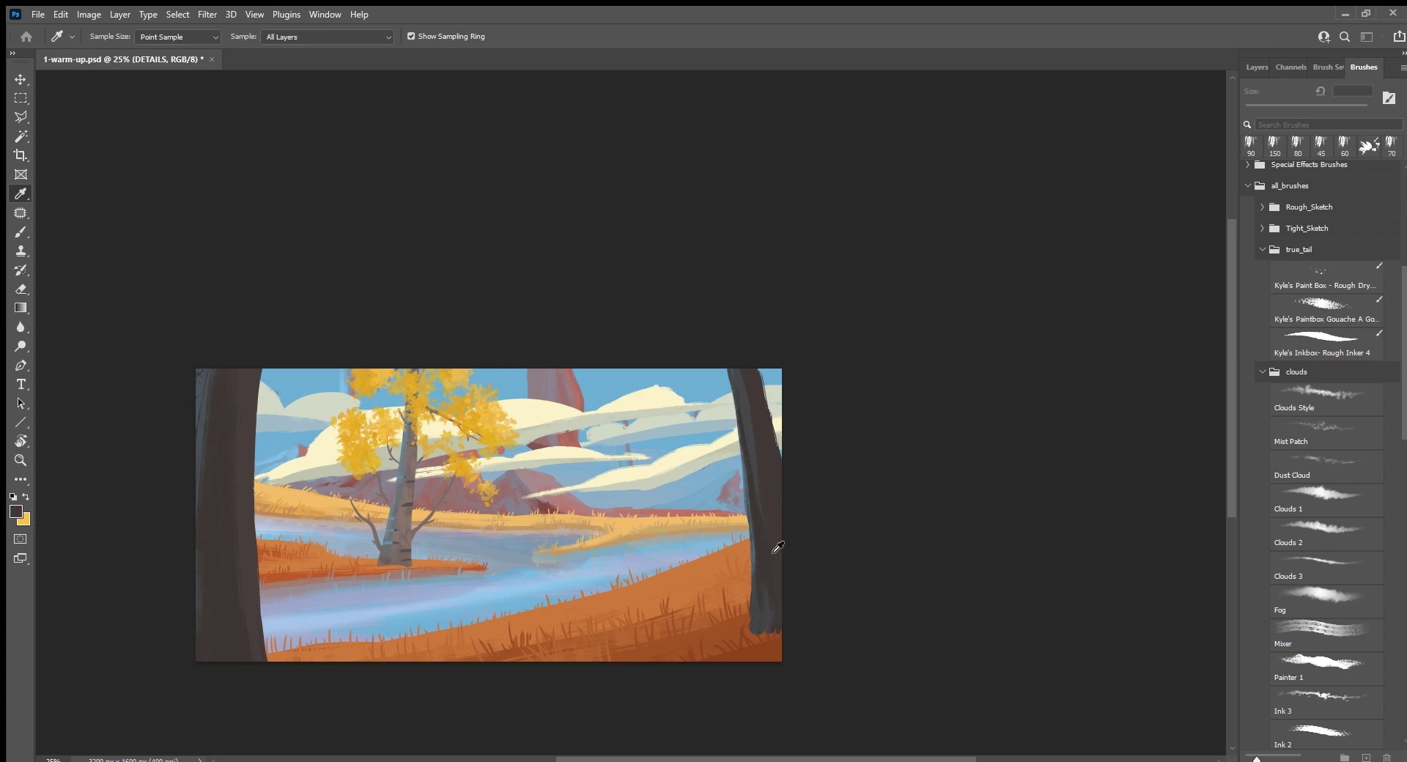
{"action": "key", "text": "b"}
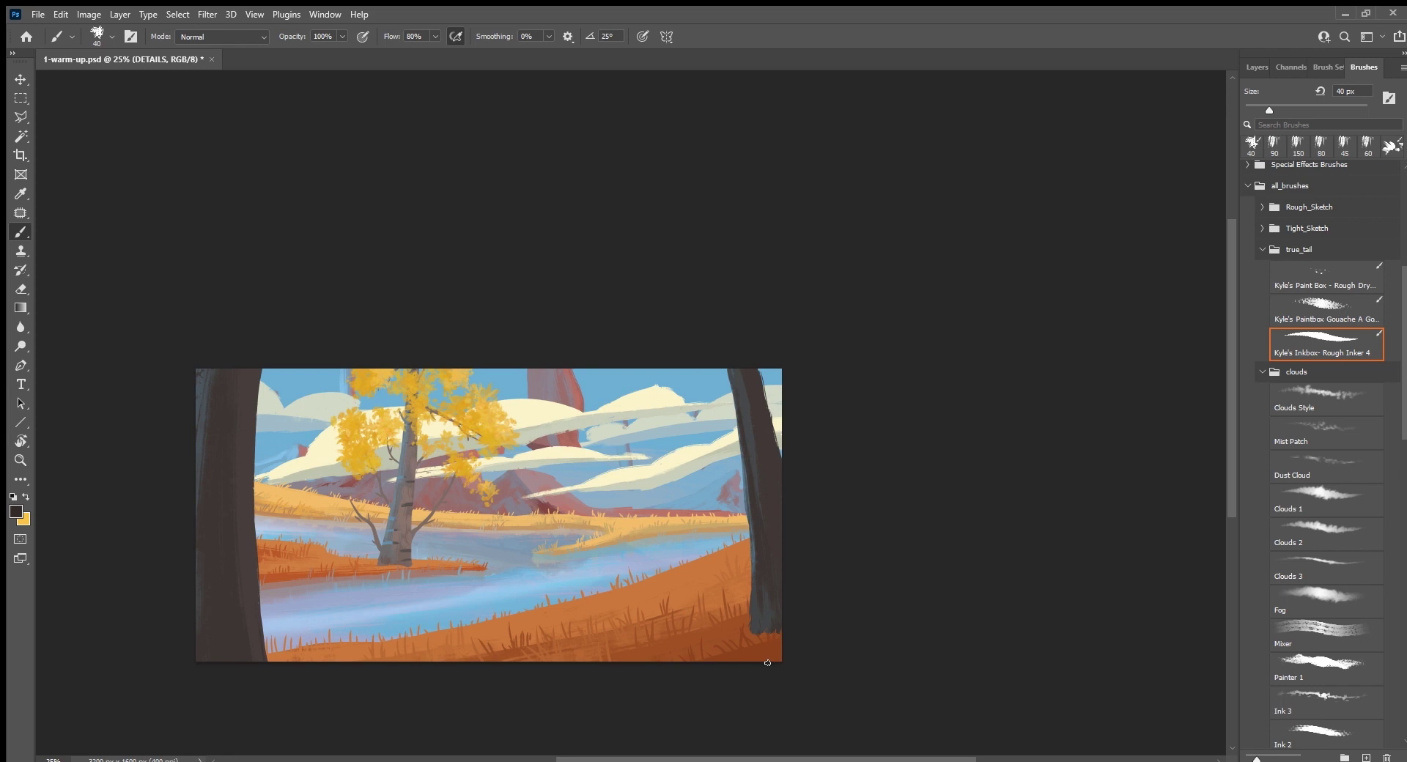
Step: Tilt the view about 20 degrees, reset it upright, then choose the Ink 2 brush
{"action": "key", "text": "r"}
{"action": "mouse_move", "coordinate": [767, 662]}
{"action": "left_mouse_down"}
{"action": "mouse_move", "coordinate": [896, 683]}
{"action": "mouse_move", "coordinate": [904, 593]}
{"action": "left_mouse_up"}
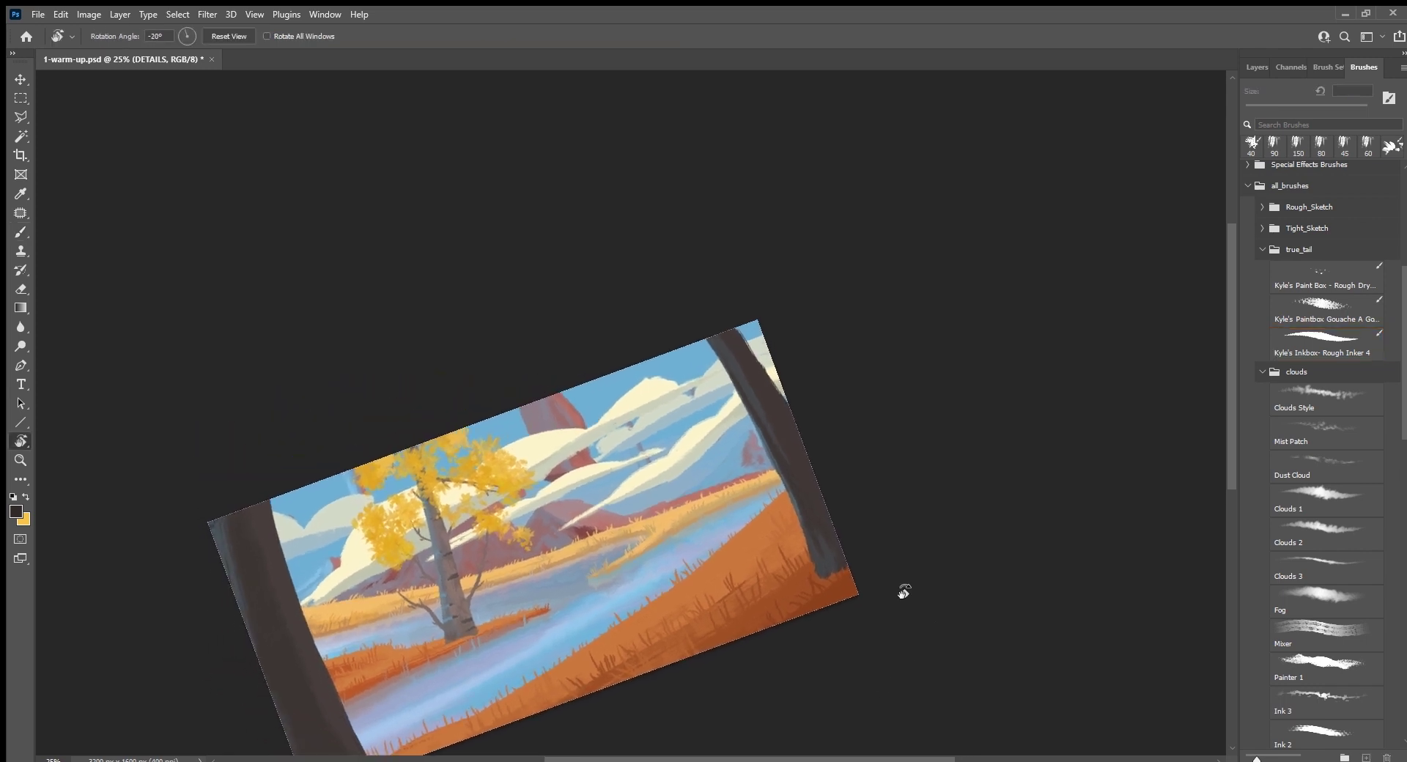
{"action": "key", "text": "b"}
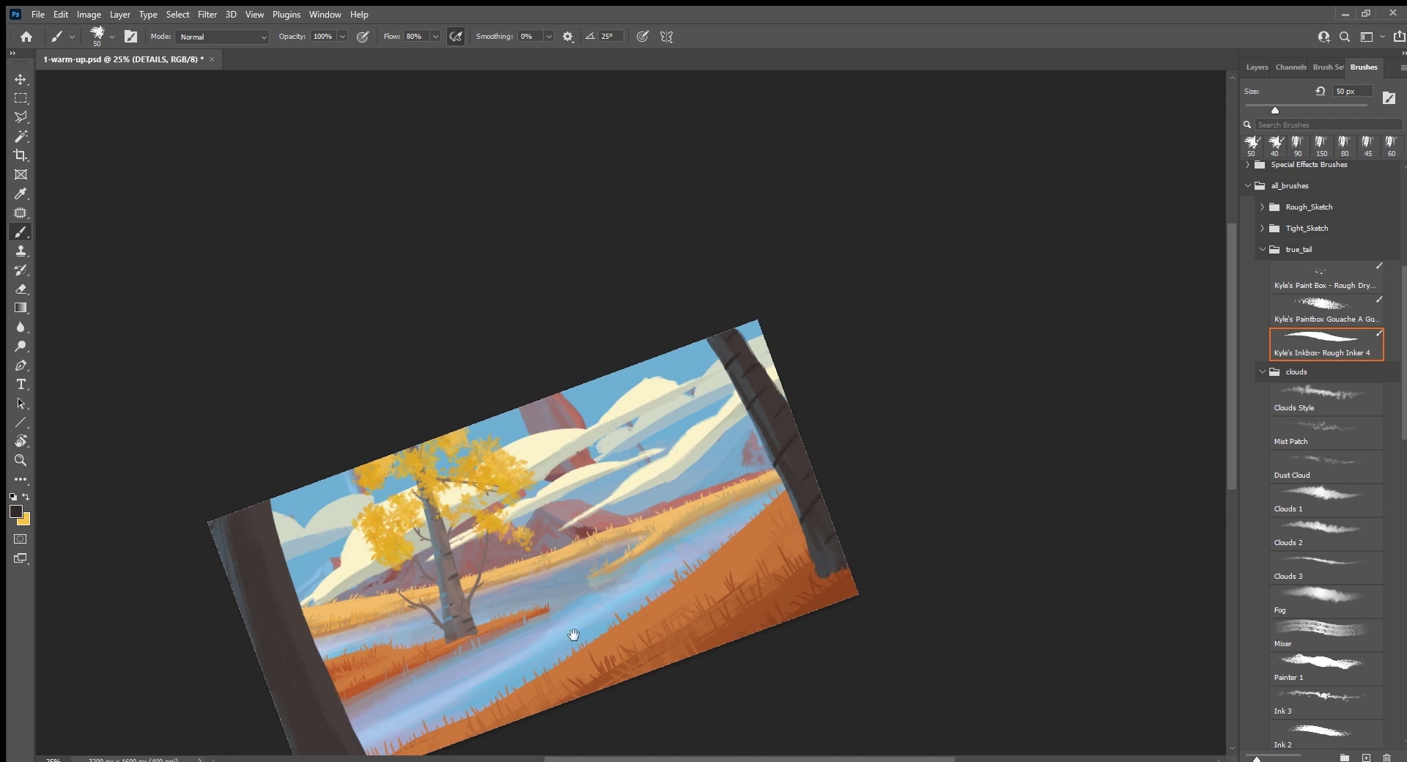
{"action": "left_click_drag", "start_coordinate": [574, 635], "coordinate": [763, 446]}
{"action": "mouse_move", "coordinate": [697, 628]}
{"action": "left_mouse_down"}
{"action": "mouse_move", "coordinate": [826, 606]}
{"action": "mouse_move", "coordinate": [628, 574]}
{"action": "mouse_move", "coordinate": [598, 555]}
{"action": "mouse_move", "coordinate": [520, 563]}
{"action": "left_mouse_up"}
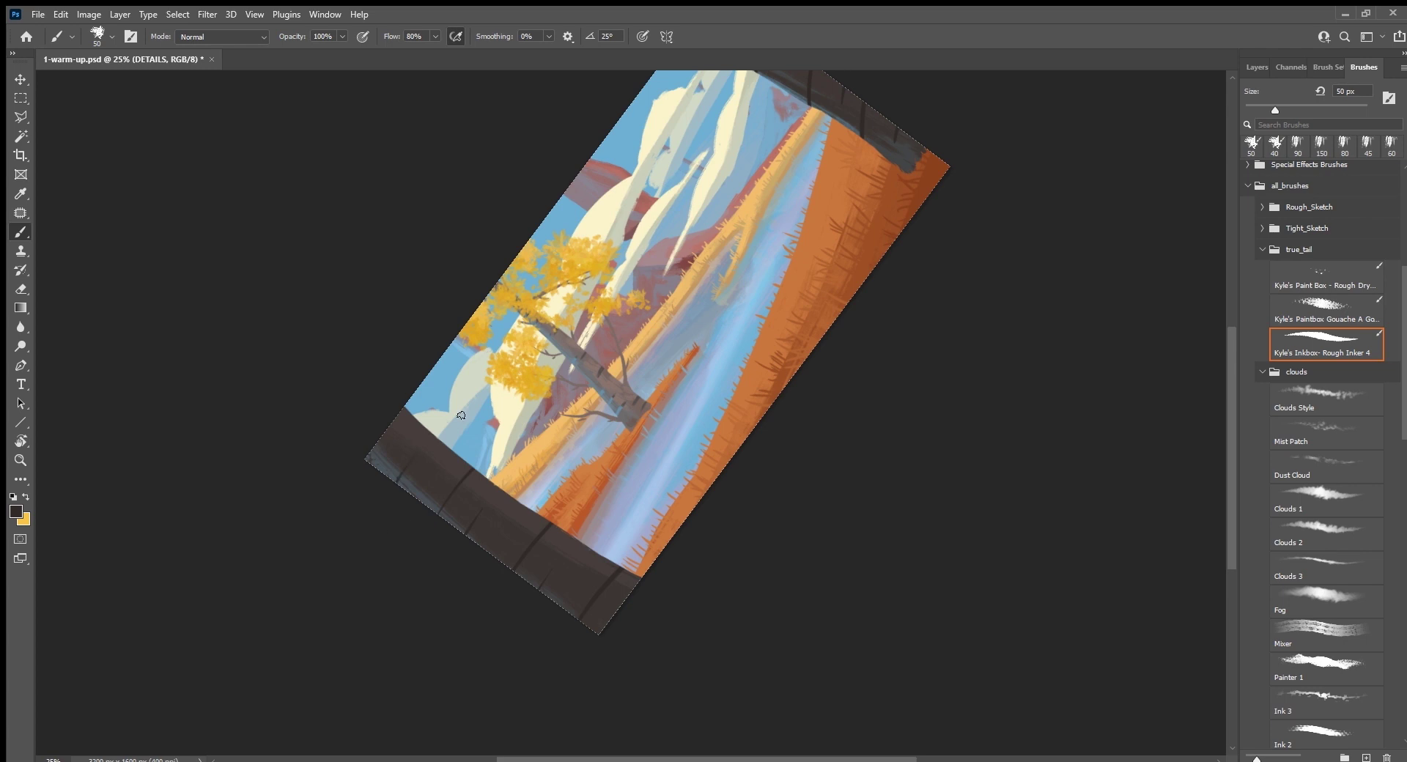
{"action": "left_click_drag", "start_coordinate": [417, 423], "coordinate": [406, 446]}
{"action": "key", "text": "Escape"}
{"action": "left_click_drag", "start_coordinate": [1023, 503], "coordinate": [821, 638]}
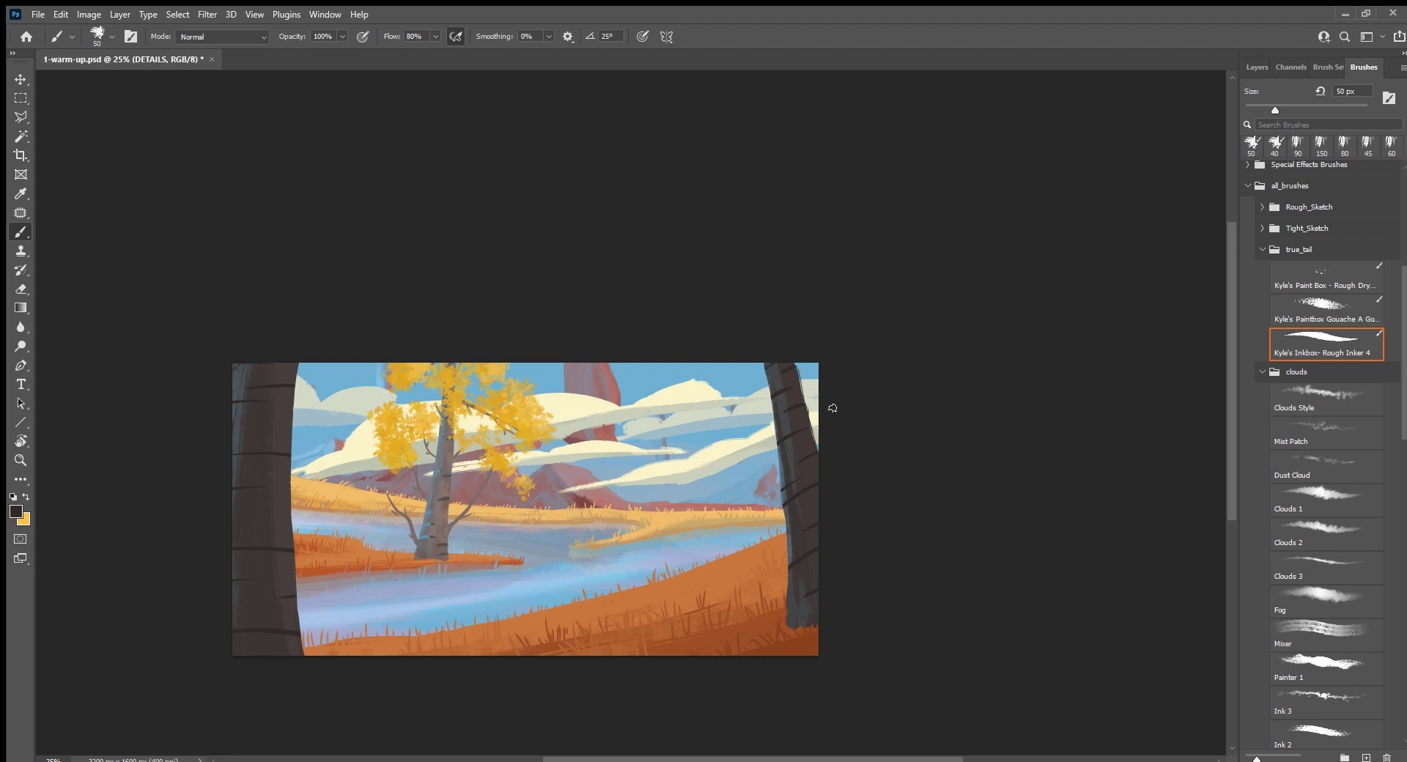
{"action": "scroll", "coordinate": [1402, 450], "scroll_direction": "down", "scroll_amount": 1}
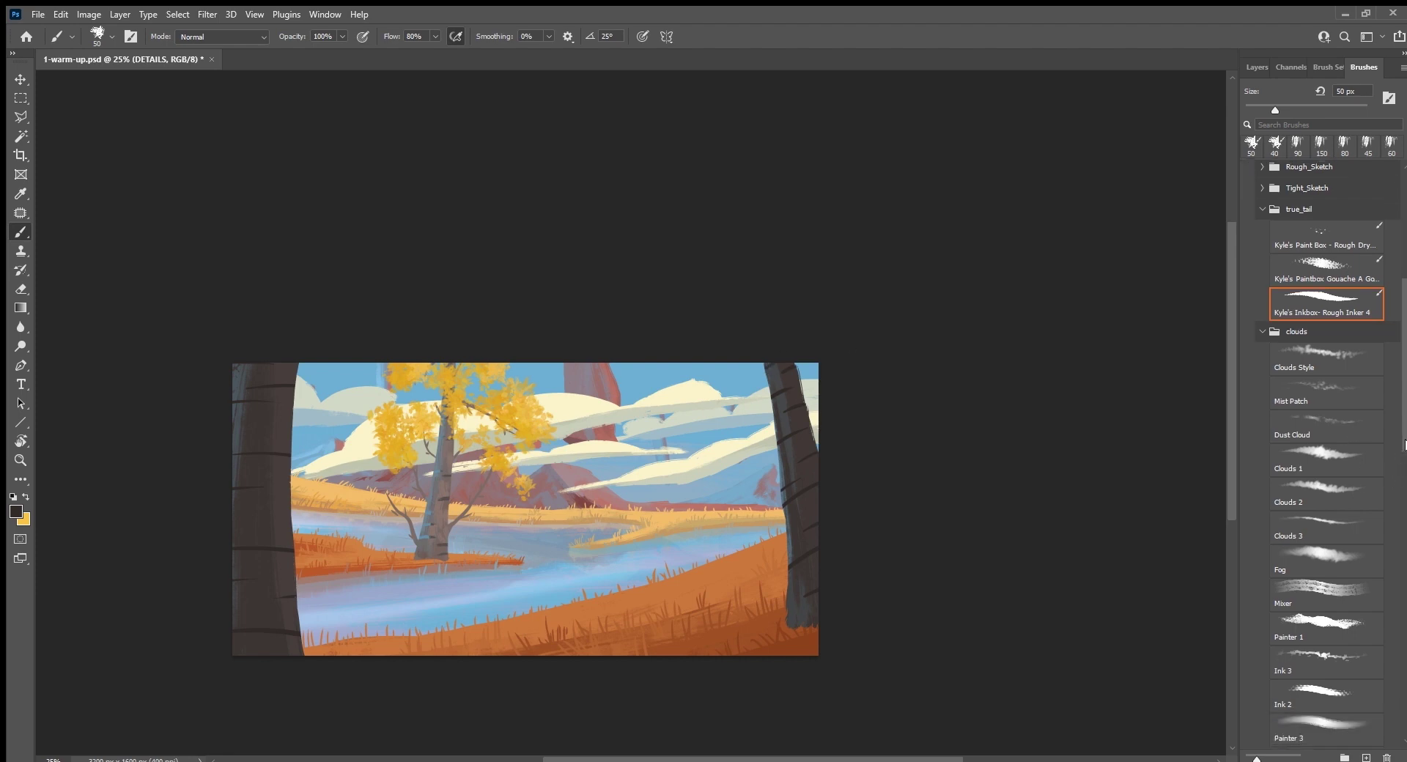
{"action": "left_click", "coordinate": [1325, 700]}
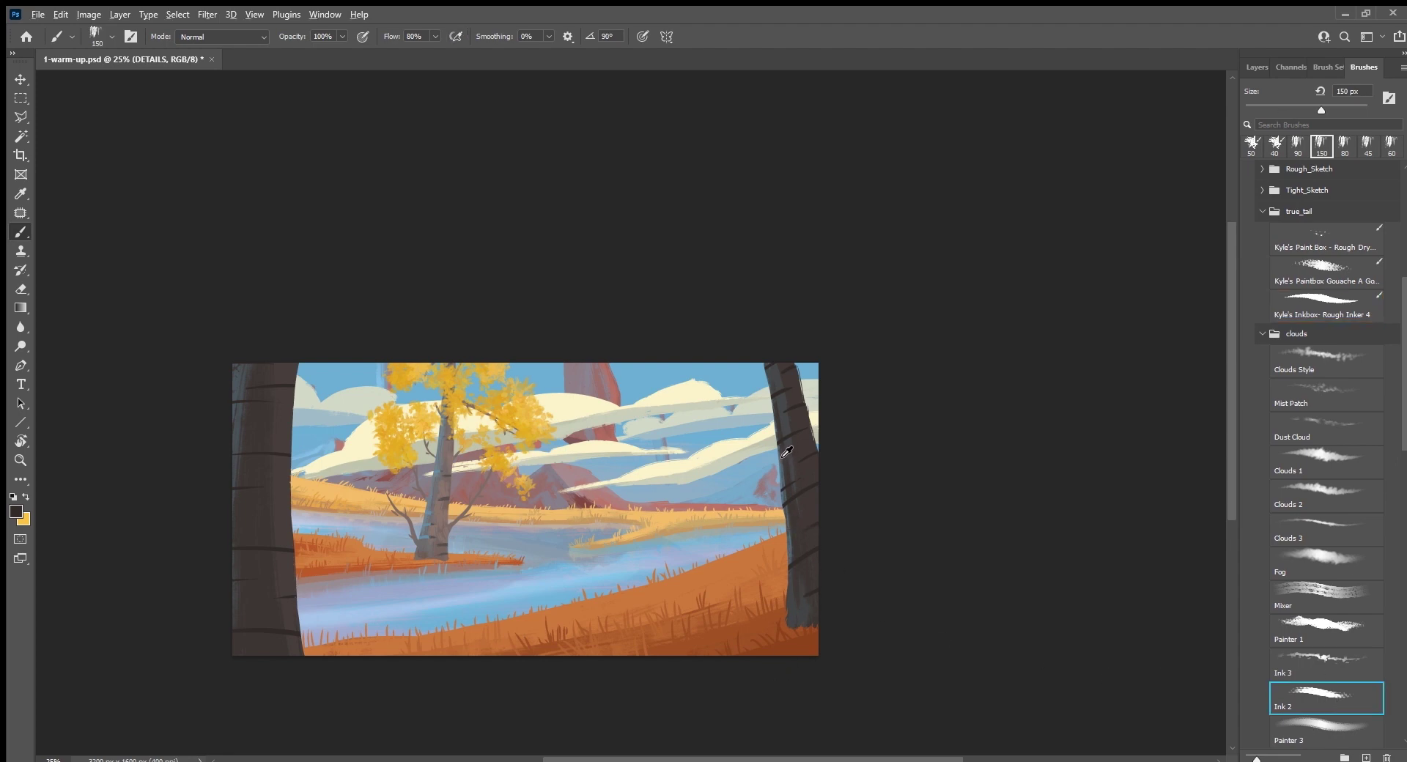
Step: Dab light sky-blue dashes on the right trunk edge, covering the misses
{"action": "left_click", "coordinate": [534, 381], "text": "alt"}
{"action": "left_click_drag", "start_coordinate": [771, 348], "coordinate": [790, 488]}
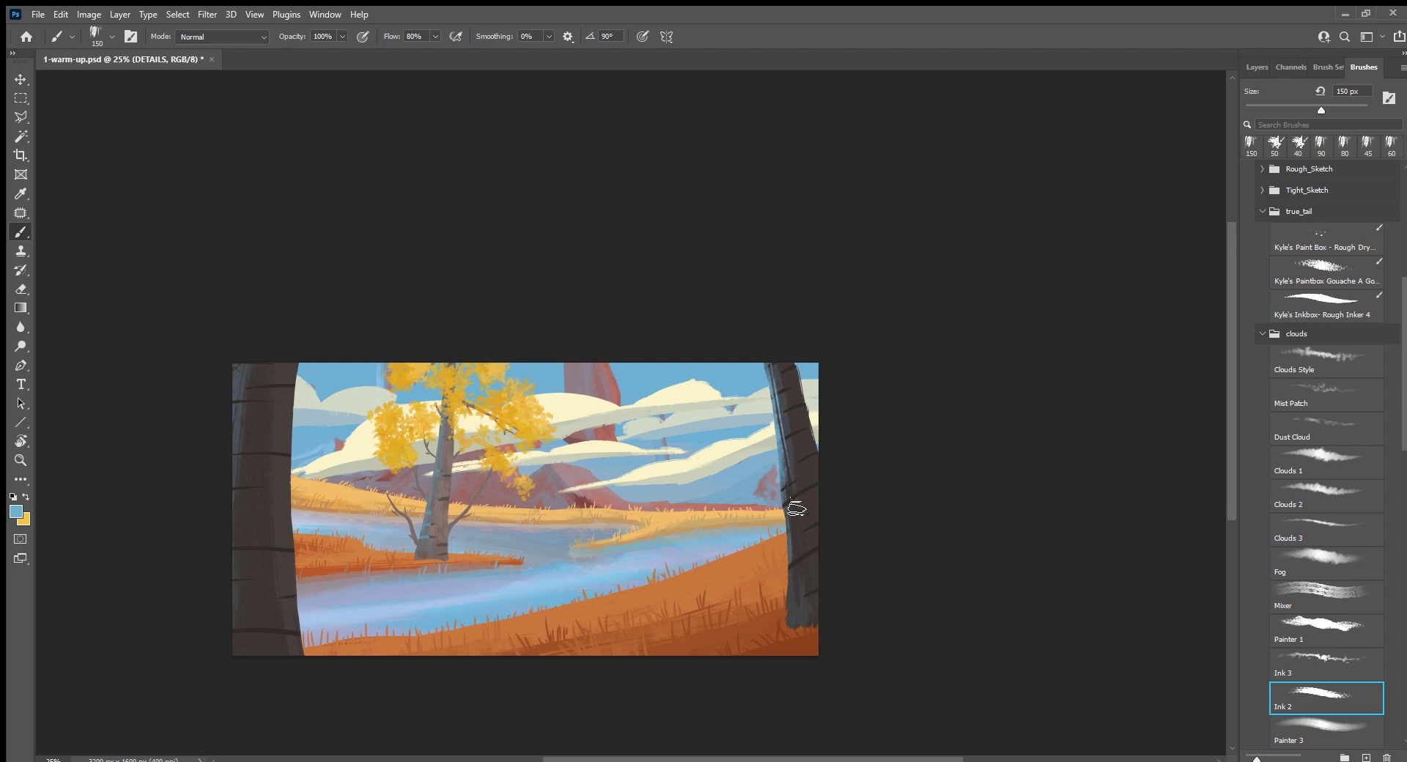
{"action": "key", "text": "ctrl+z"}
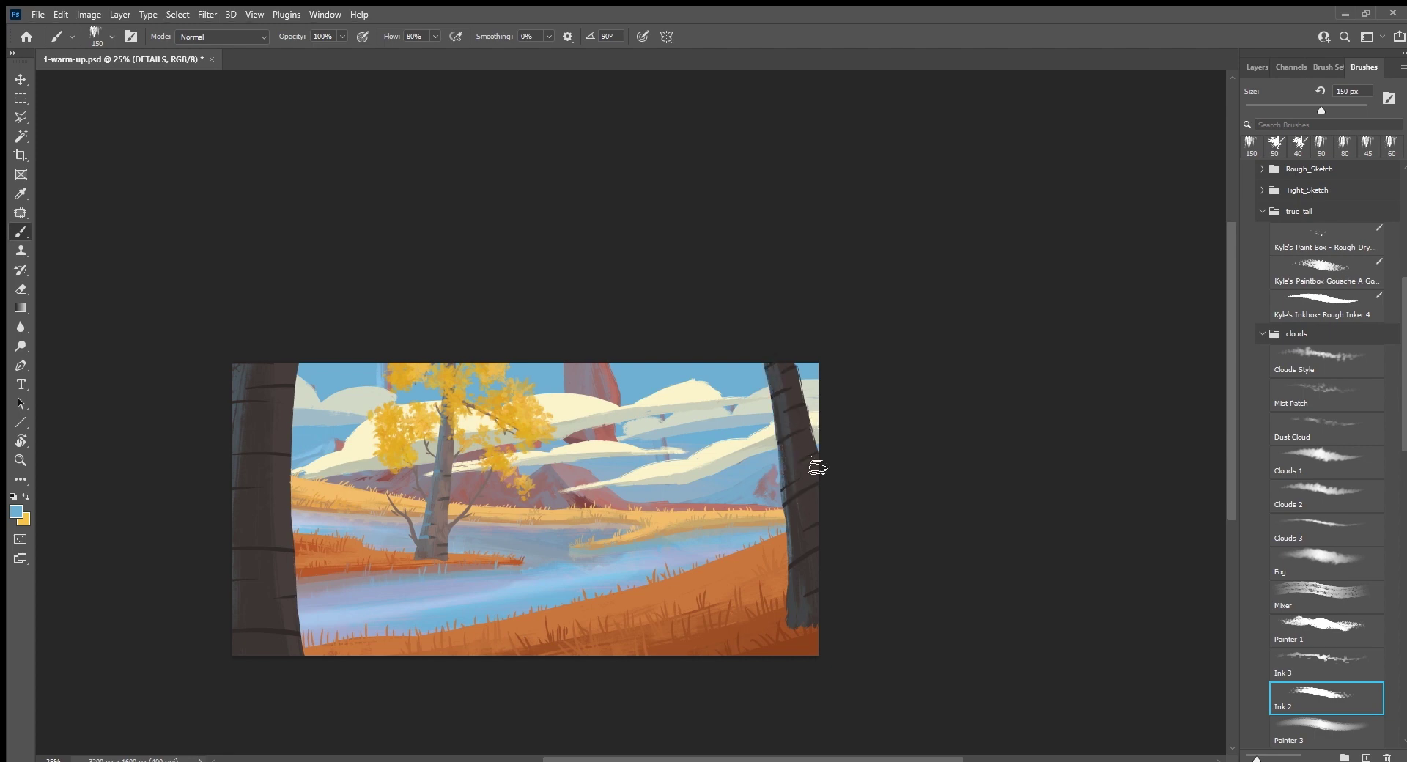
{"action": "left_click_drag", "start_coordinate": [783, 502], "coordinate": [793, 495]}
{"action": "left_click_drag", "start_coordinate": [782, 489], "coordinate": [787, 439]}
{"action": "left_click", "coordinate": [789, 440], "text": "alt"}
{"action": "left_click_drag", "start_coordinate": [799, 496], "coordinate": [799, 566]}
{"action": "left_click_drag", "start_coordinate": [781, 438], "coordinate": [790, 435]}
Step: Add more light and slightly darker blue dashes along the right trunk
{"action": "left_click", "coordinate": [662, 373], "text": "alt"}
{"action": "left_click_drag", "start_coordinate": [789, 566], "coordinate": [797, 562]}
{"action": "left_click_drag", "start_coordinate": [783, 500], "coordinate": [790, 496]}
{"action": "left_click_drag", "start_coordinate": [783, 486], "coordinate": [788, 437]}
{"action": "left_click", "coordinate": [778, 394], "text": "alt"}
{"action": "left_click_drag", "start_coordinate": [805, 530], "coordinate": [812, 525]}
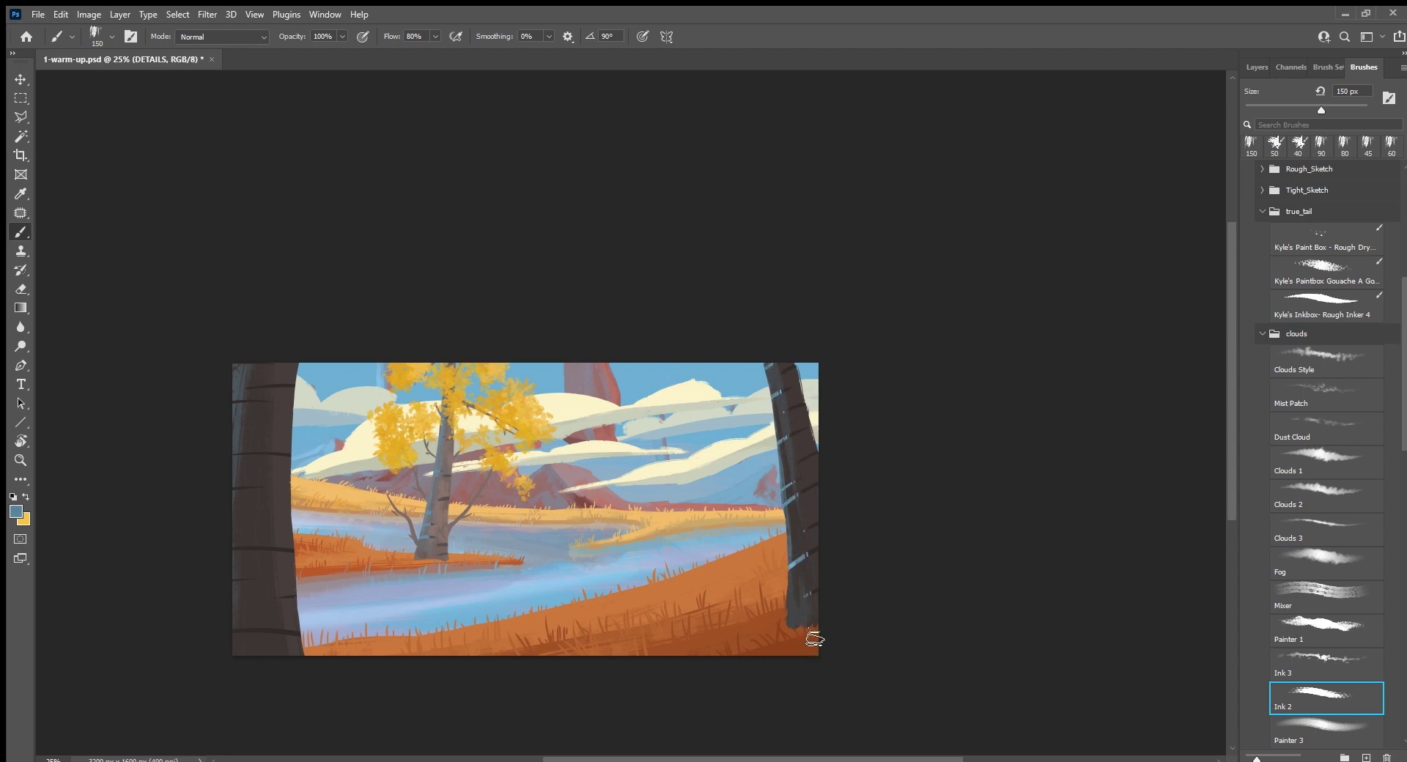
{"action": "left_click_drag", "start_coordinate": [806, 595], "coordinate": [814, 590]}
{"action": "left_click", "coordinate": [805, 467], "text": "alt"}
Step: Zoom in and add short blue-grey strokes on the left trunk edge
{"action": "left_click_drag", "start_coordinate": [857, 584], "coordinate": [974, 593]}
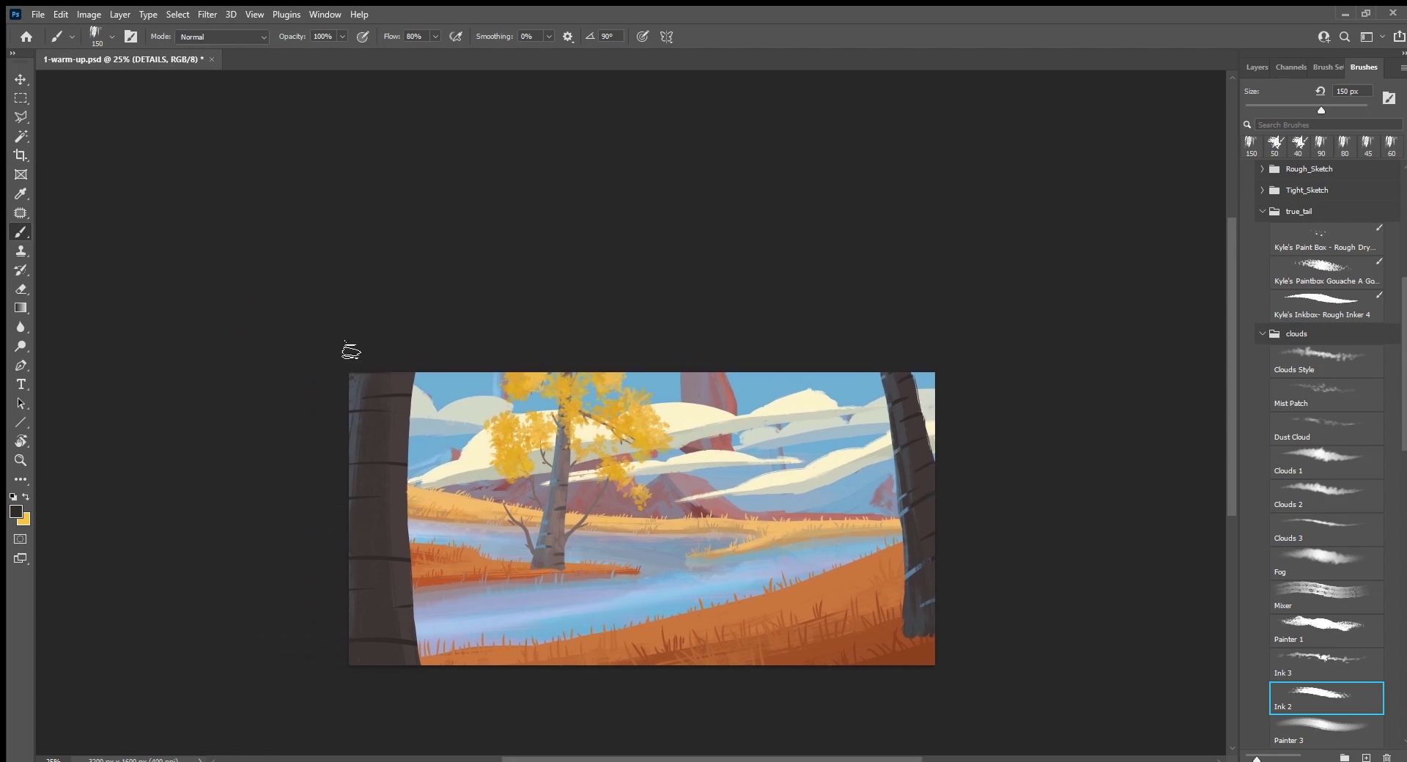
{"action": "key", "text": "ctrl+plus"}
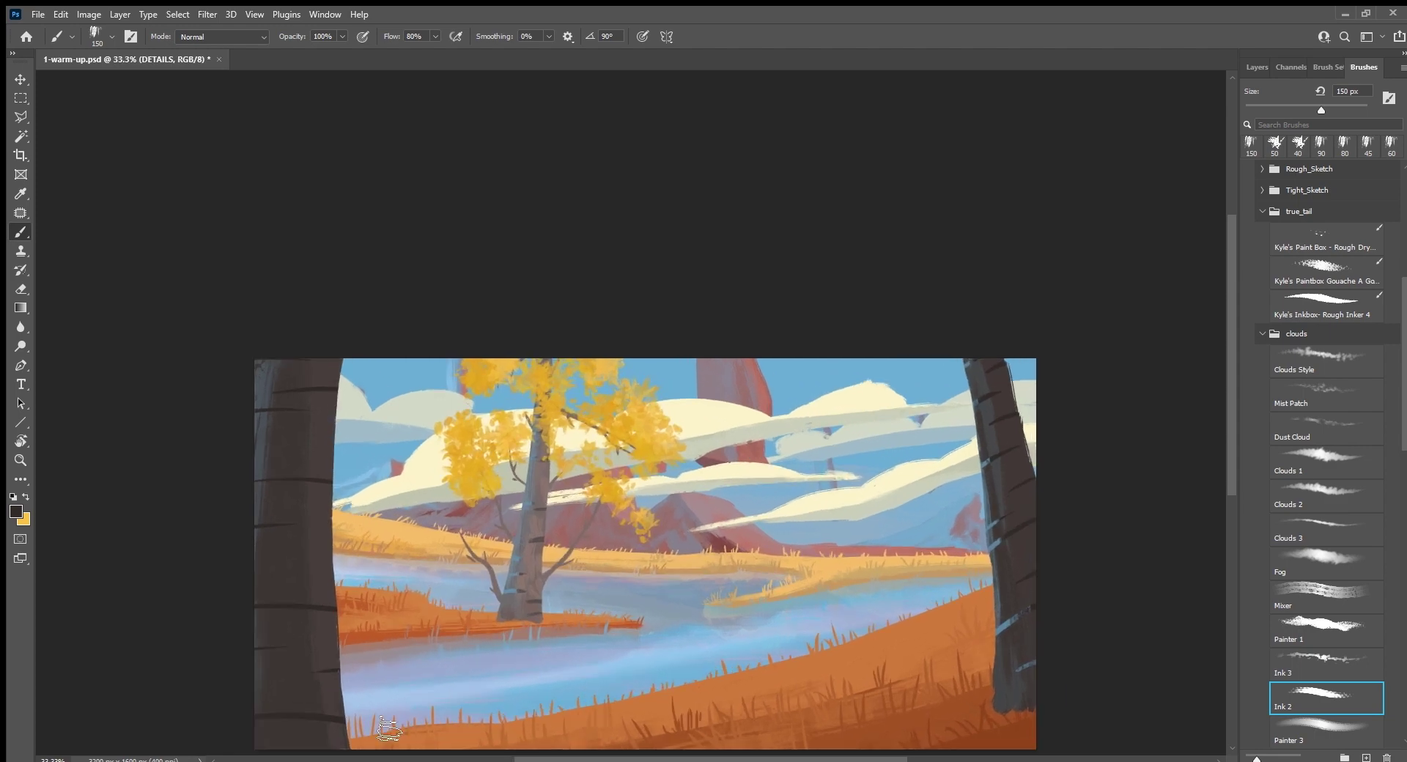
{"action": "left_click", "coordinate": [988, 464], "text": "alt"}
{"action": "left_click_drag", "start_coordinate": [255, 525], "coordinate": [277, 523]}
{"action": "left_click_drag", "start_coordinate": [255, 409], "coordinate": [277, 408]}
{"action": "left_click_drag", "start_coordinate": [255, 481], "coordinate": [277, 479]}
Step: Save the painting at 33.3% zoom and reselect the Rough Inker brush
{"action": "key", "text": "ctrl+s"}
{"action": "key", "text": "ctrl+minus"}
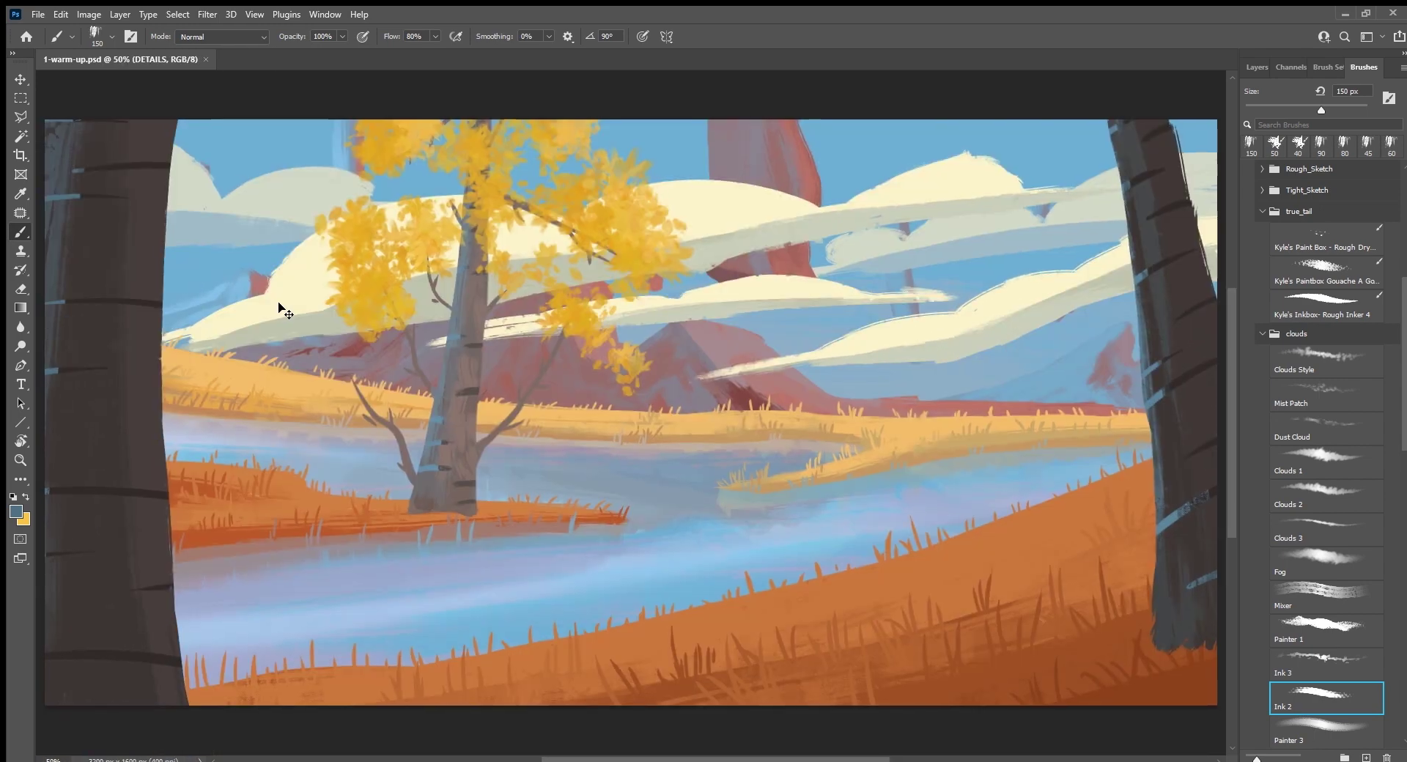
{"action": "key", "text": "ctrl+plus"}
{"action": "left_click", "coordinate": [1014, 467], "text": "alt"}
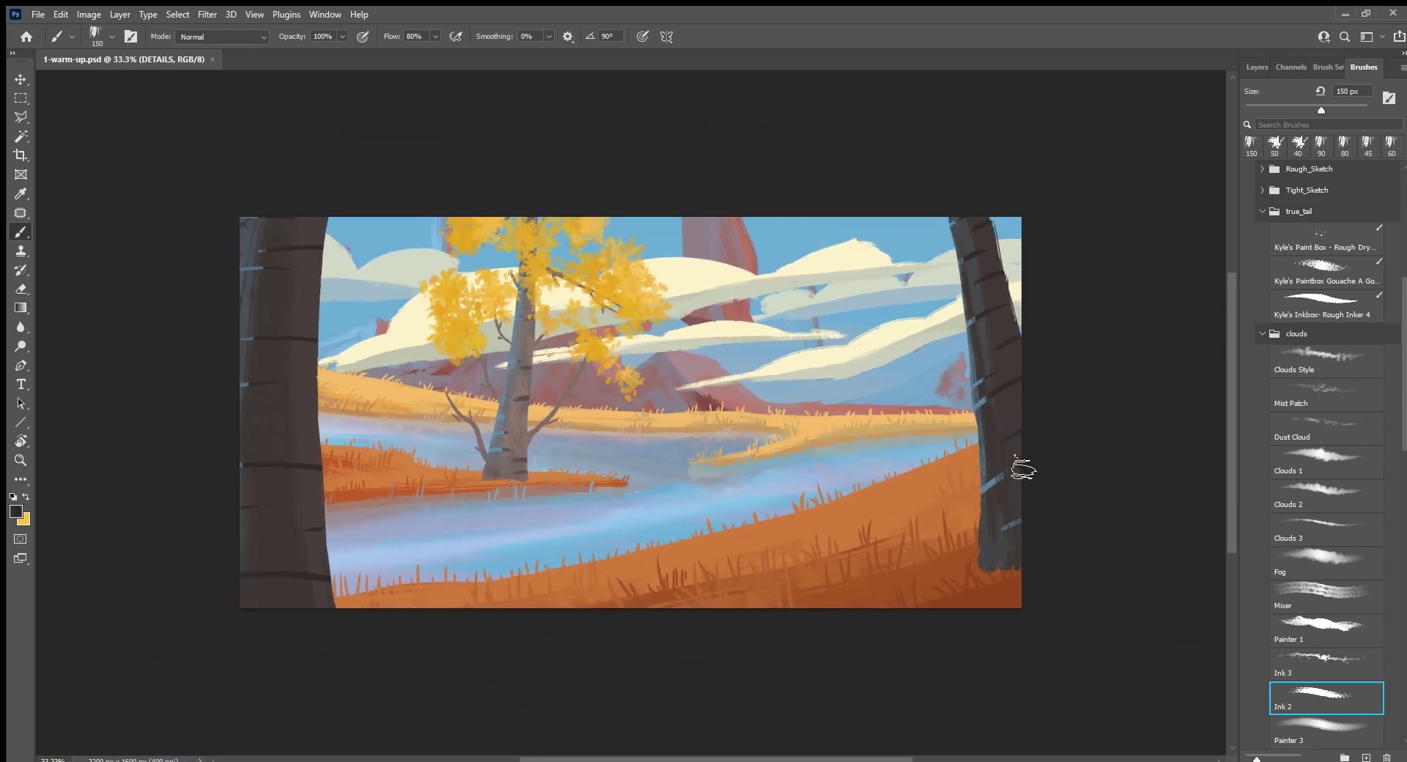
{"action": "key", "text": "ctrl+s"}
{"action": "left_click", "coordinate": [1339, 308]}
Step: Add a new layer above DETAILS named BRANCHES
{"action": "left_click", "coordinate": [1258, 66]}
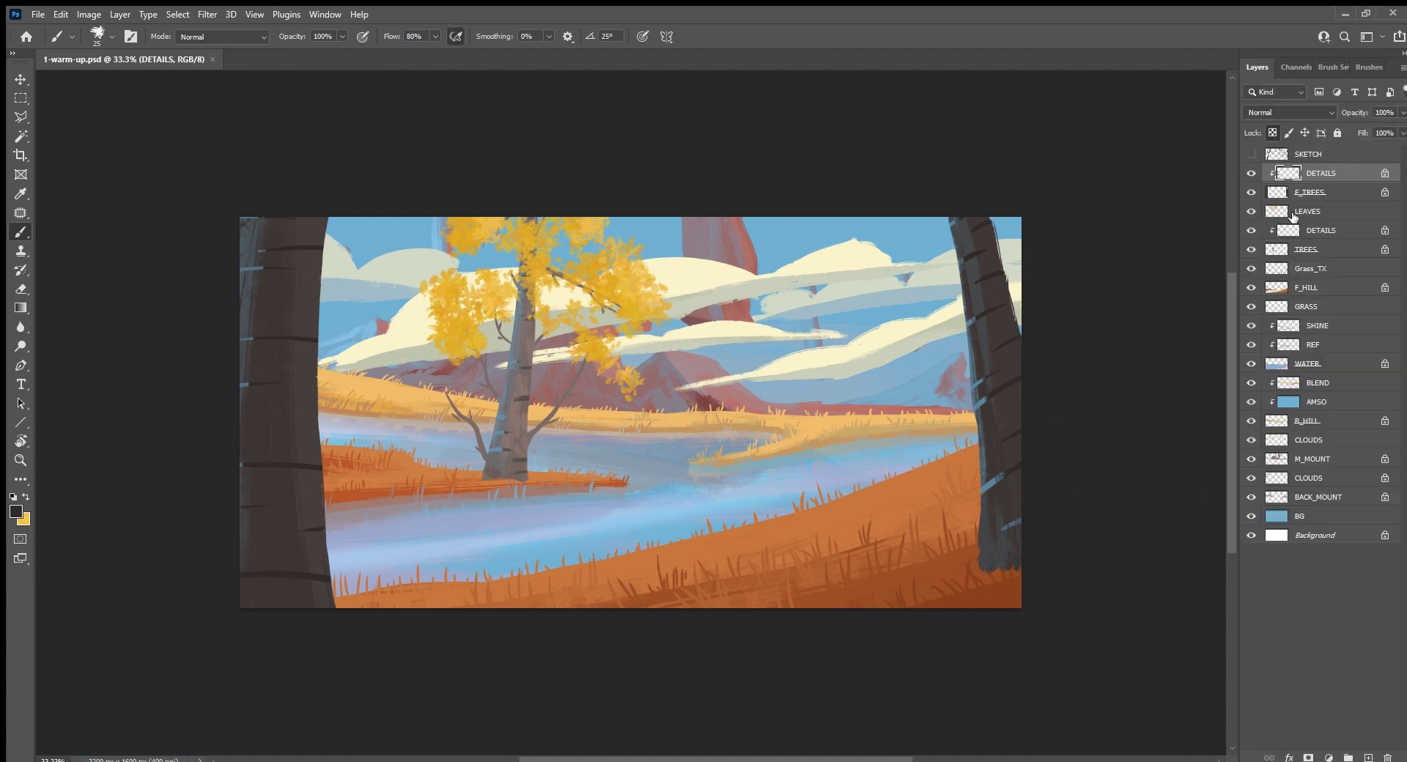
{"action": "left_click", "coordinate": [1368, 757]}
{"action": "double_click", "coordinate": [1308, 172]}
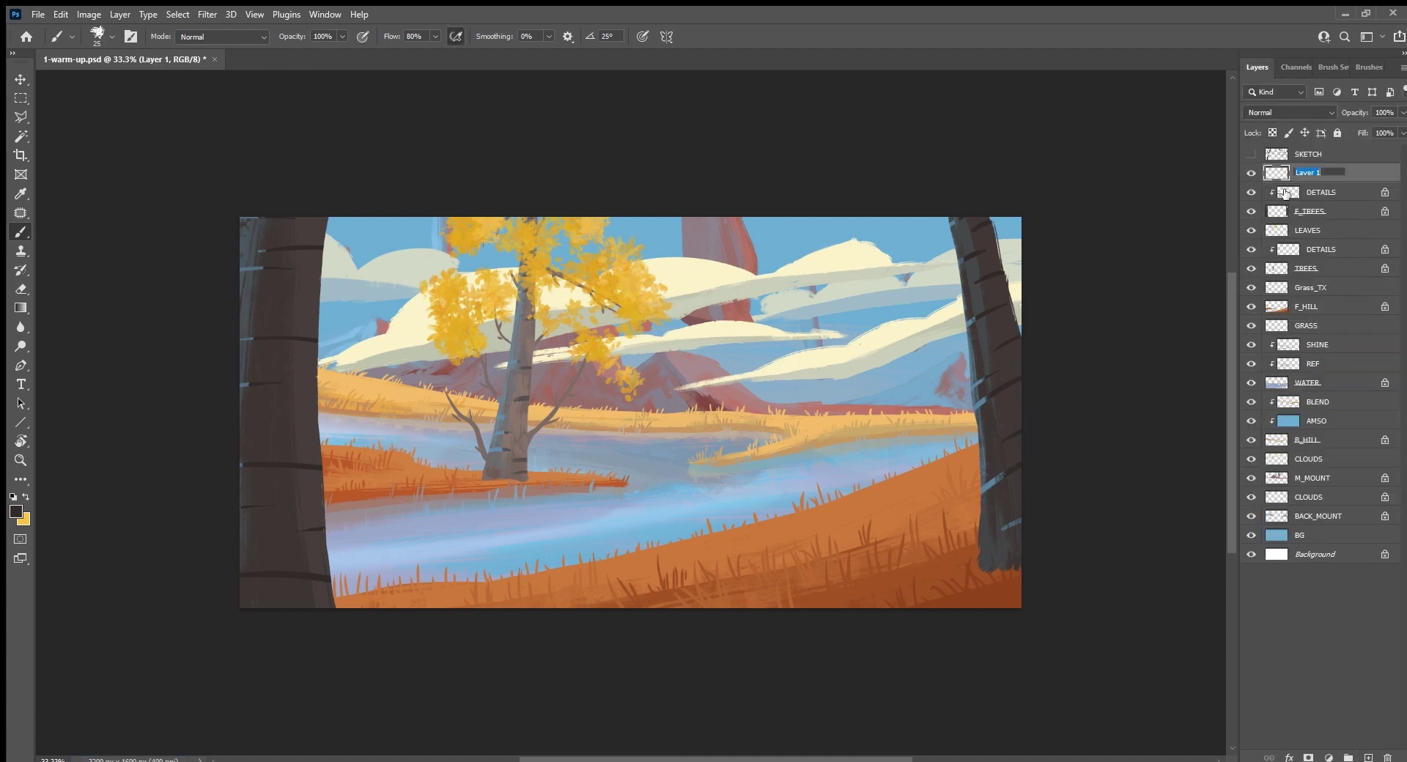
{"action": "type", "text": "BRANCHES"}
{"action": "key", "text": "Return"}
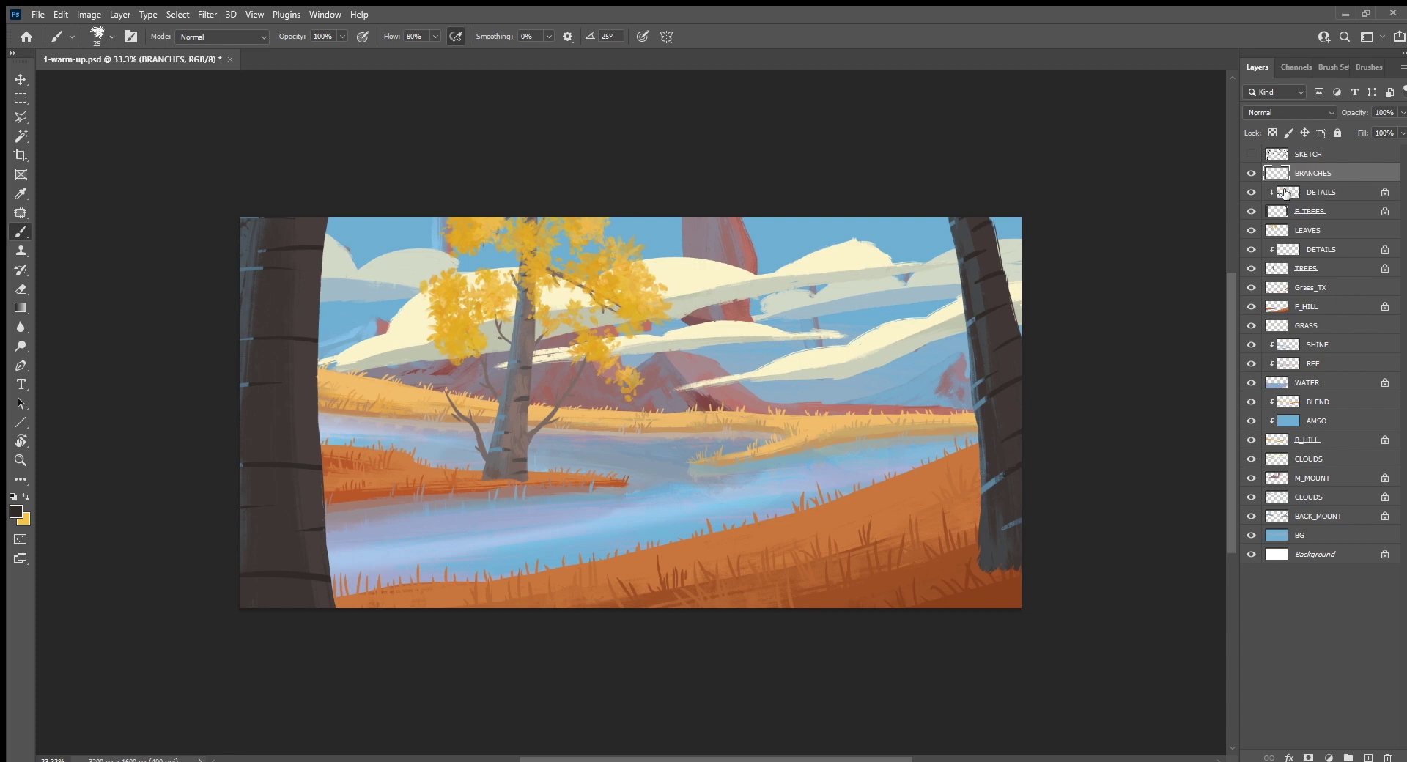
Step: Paint dark trunk-coloured branches and small twigs reaching out from the left trunk
{"action": "left_click_drag", "start_coordinate": [638, 663], "coordinate": [706, 692]}
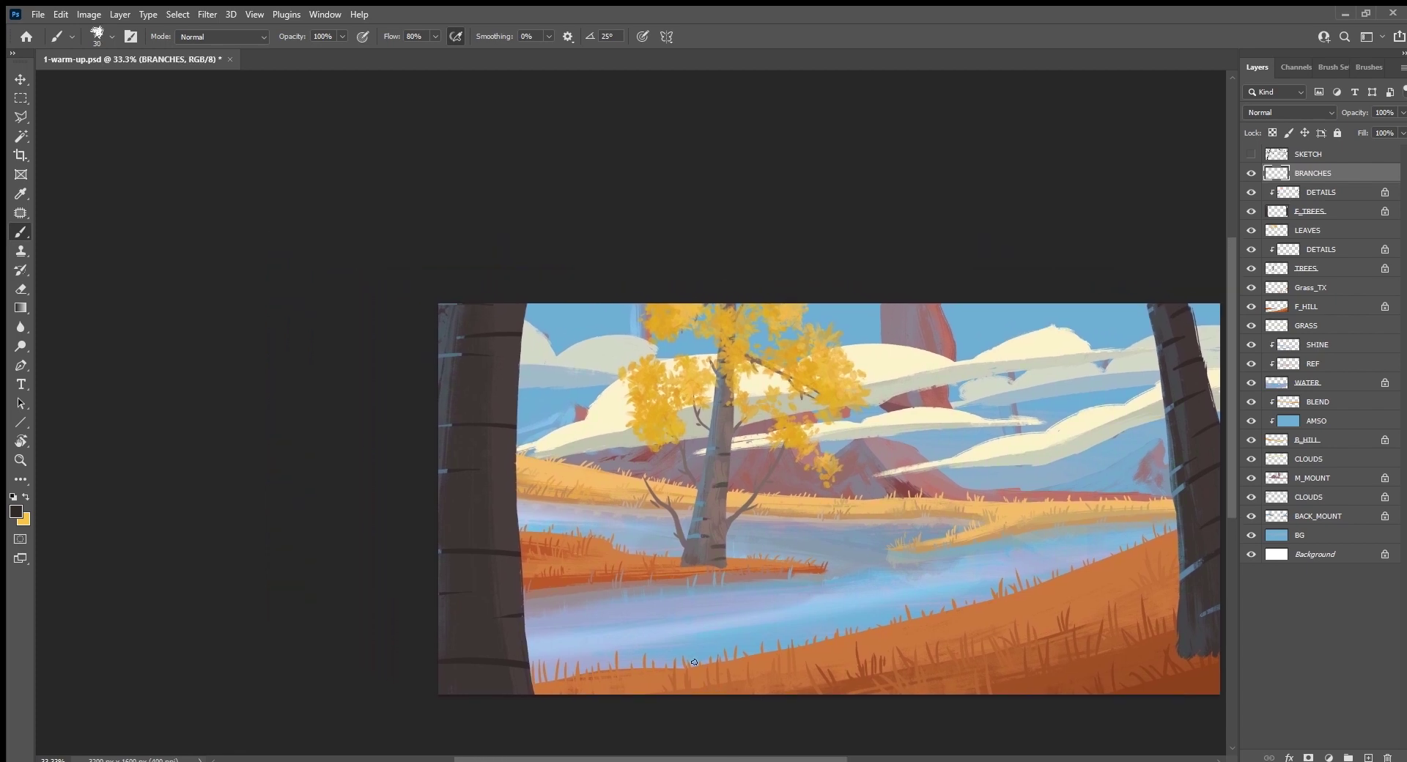
{"action": "left_click", "coordinate": [535, 670], "text": "alt"}
{"action": "left_click_drag", "start_coordinate": [533, 693], "coordinate": [571, 617]}
{"action": "key", "text": "ctrl+z"}
{"action": "left_click_drag", "start_coordinate": [533, 693], "coordinate": [656, 482]}
{"action": "mouse_move", "coordinate": [572, 645]}
{"action": "left_mouse_down"}
{"action": "mouse_move", "coordinate": [634, 598]}
{"action": "mouse_move", "coordinate": [596, 550]}
{"action": "mouse_move", "coordinate": [644, 455]}
{"action": "left_mouse_up"}
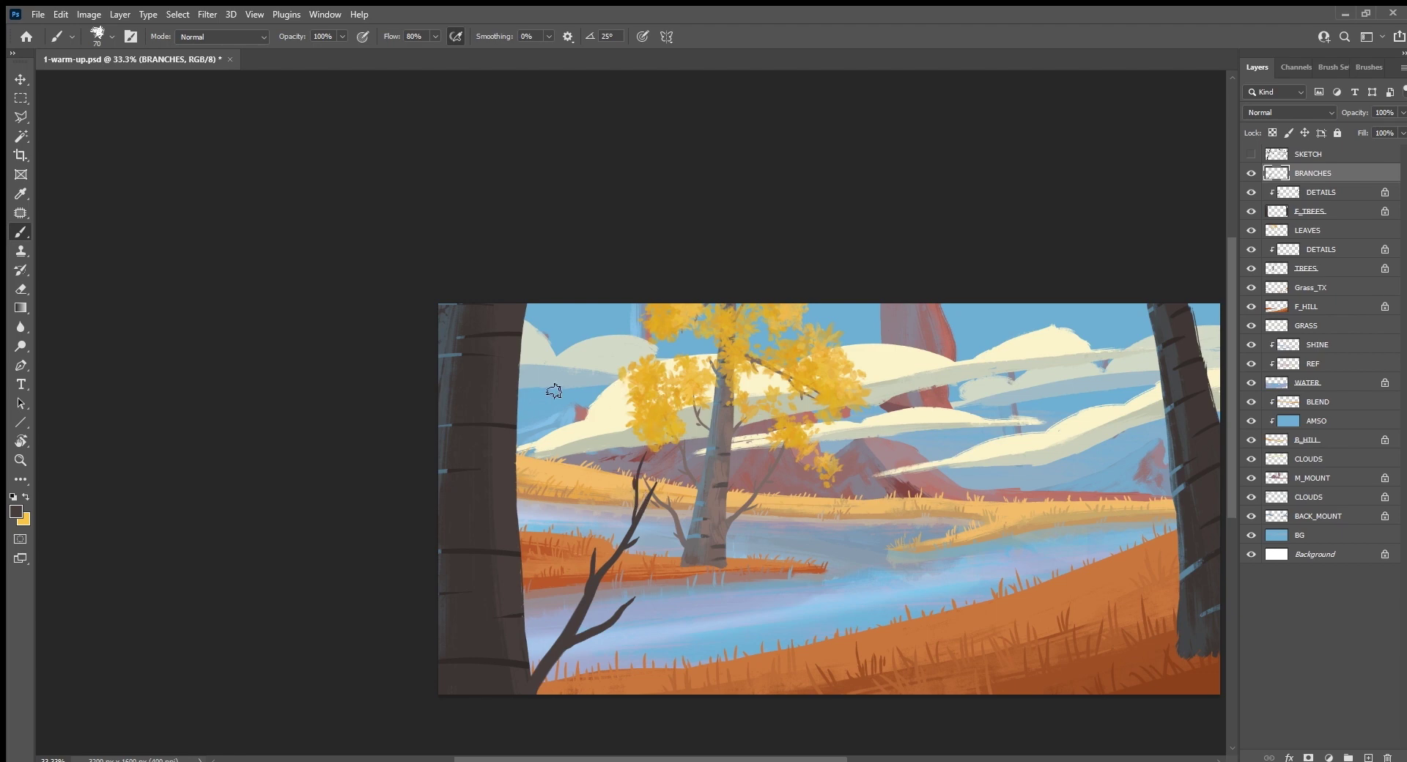
{"action": "left_click_drag", "start_coordinate": [521, 580], "coordinate": [540, 558]}
{"action": "left_click_drag", "start_coordinate": [517, 450], "coordinate": [568, 473]}
{"action": "mouse_move", "coordinate": [518, 304]}
{"action": "left_mouse_down"}
{"action": "mouse_move", "coordinate": [559, 351]}
{"action": "mouse_move", "coordinate": [725, 429]}
{"action": "left_mouse_up"}
{"action": "left_click_drag", "start_coordinate": [563, 355], "coordinate": [579, 379]}
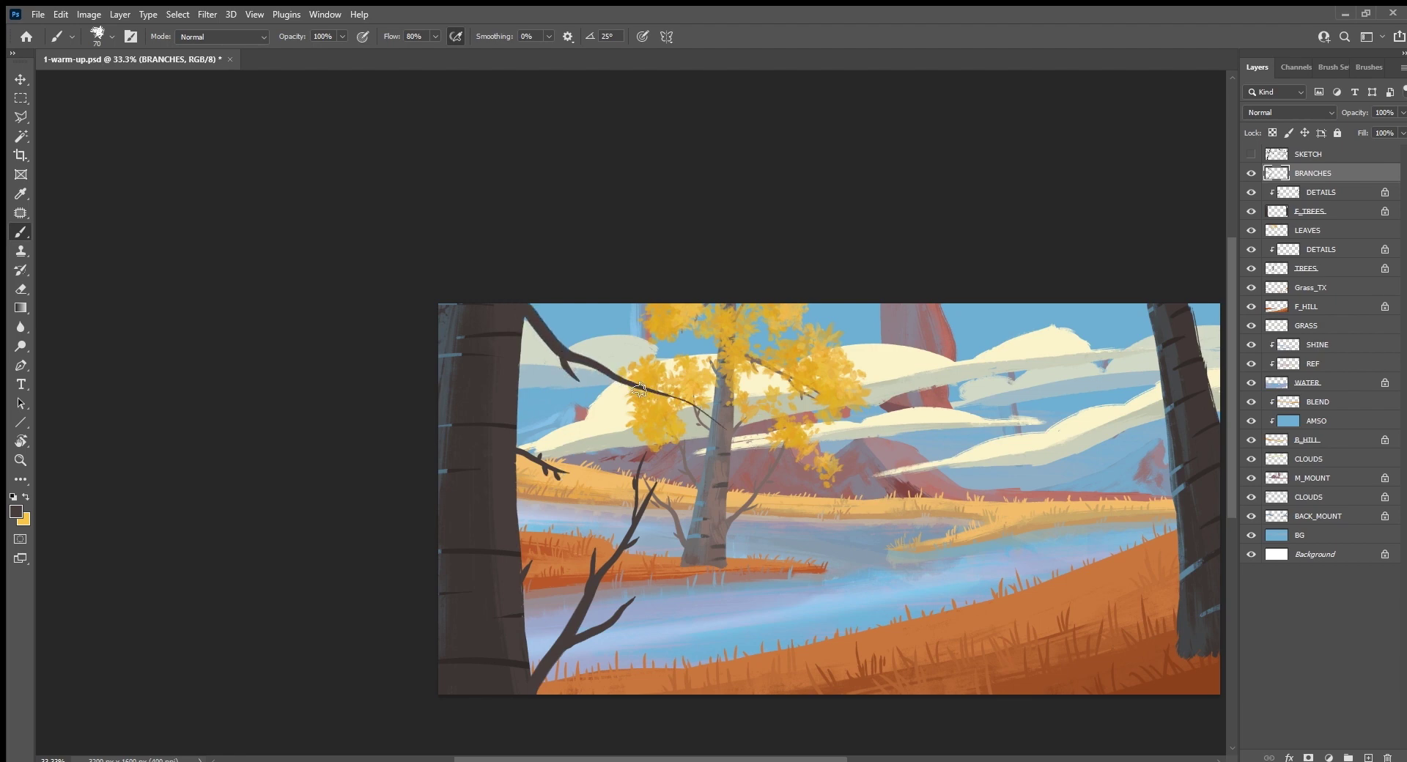
{"action": "left_click_drag", "start_coordinate": [544, 325], "coordinate": [564, 334]}
{"action": "mouse_move", "coordinate": [610, 377]}
{"action": "left_mouse_down"}
{"action": "mouse_move", "coordinate": [647, 402]}
{"action": "mouse_move", "coordinate": [744, 414]}
{"action": "left_mouse_up"}
Step: Paint branches and thin twigs off the right trunk, darken its right edge, and save
{"action": "mouse_move", "coordinate": [1097, 638]}
{"action": "left_mouse_down"}
{"action": "mouse_move", "coordinate": [694, 587]}
{"action": "mouse_move", "coordinate": [755, 546]}
{"action": "mouse_move", "coordinate": [665, 418]}
{"action": "left_mouse_up"}
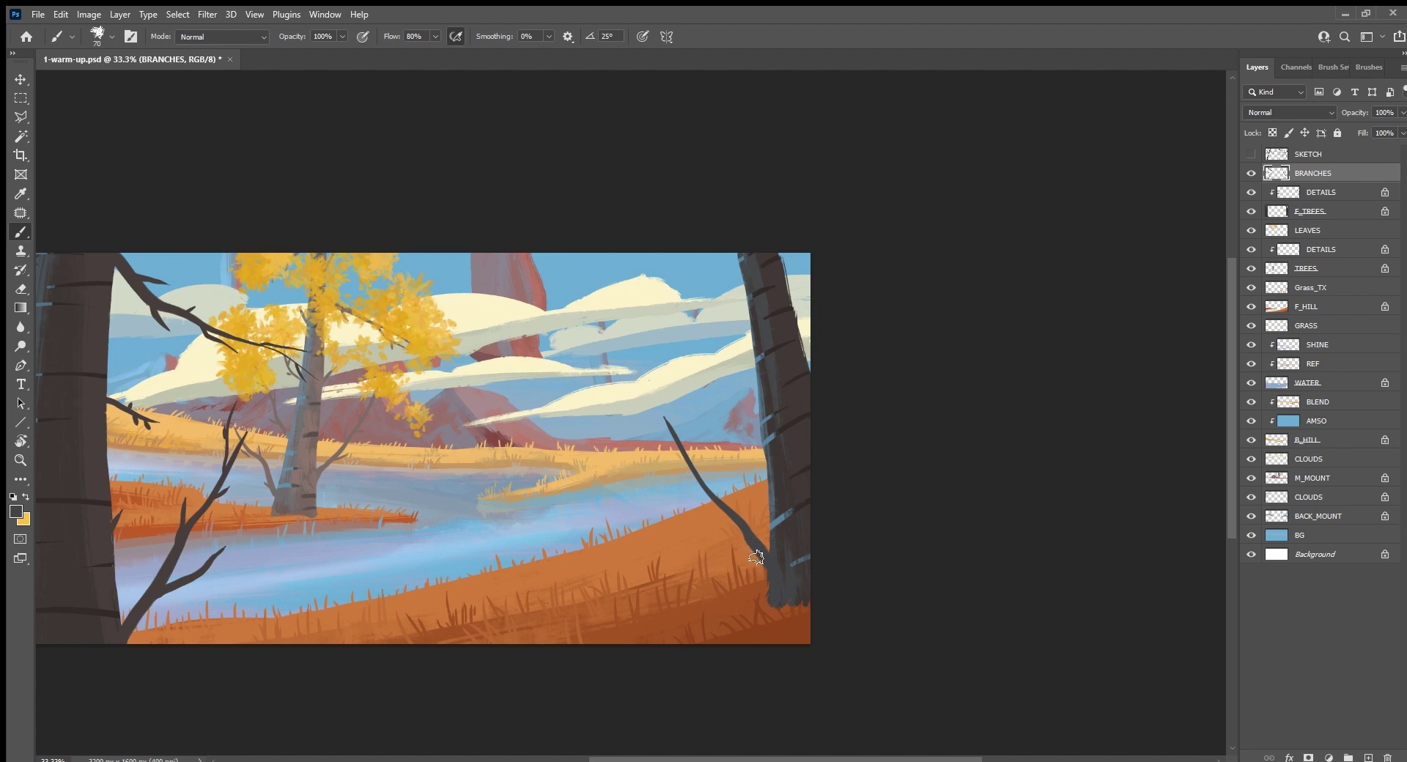
{"action": "mouse_move", "coordinate": [761, 549]}
{"action": "left_mouse_down"}
{"action": "mouse_move", "coordinate": [719, 537]}
{"action": "mouse_move", "coordinate": [715, 465]}
{"action": "mouse_move", "coordinate": [669, 431]}
{"action": "mouse_move", "coordinate": [661, 390]}
{"action": "left_mouse_up"}
{"action": "mouse_move", "coordinate": [741, 252]}
{"action": "left_mouse_down"}
{"action": "mouse_move", "coordinate": [720, 296]}
{"action": "mouse_move", "coordinate": [669, 325]}
{"action": "left_mouse_up"}
{"action": "mouse_move", "coordinate": [735, 284]}
{"action": "left_mouse_down"}
{"action": "mouse_move", "coordinate": [720, 271]}
{"action": "mouse_move", "coordinate": [725, 299]}
{"action": "mouse_move", "coordinate": [675, 312]}
{"action": "left_mouse_up"}
{"action": "left_click", "coordinate": [792, 309], "text": "alt"}
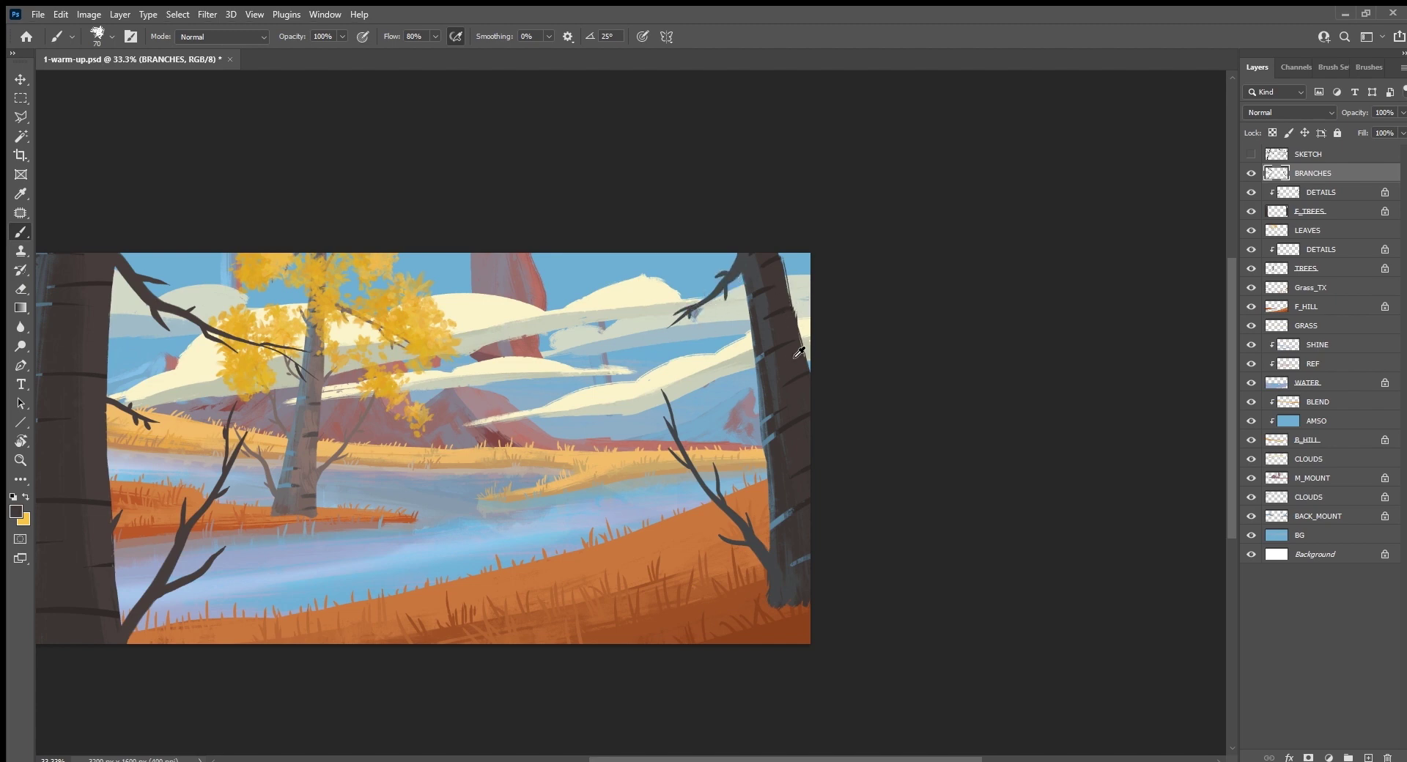
{"action": "left_click_drag", "start_coordinate": [807, 367], "coordinate": [796, 249]}
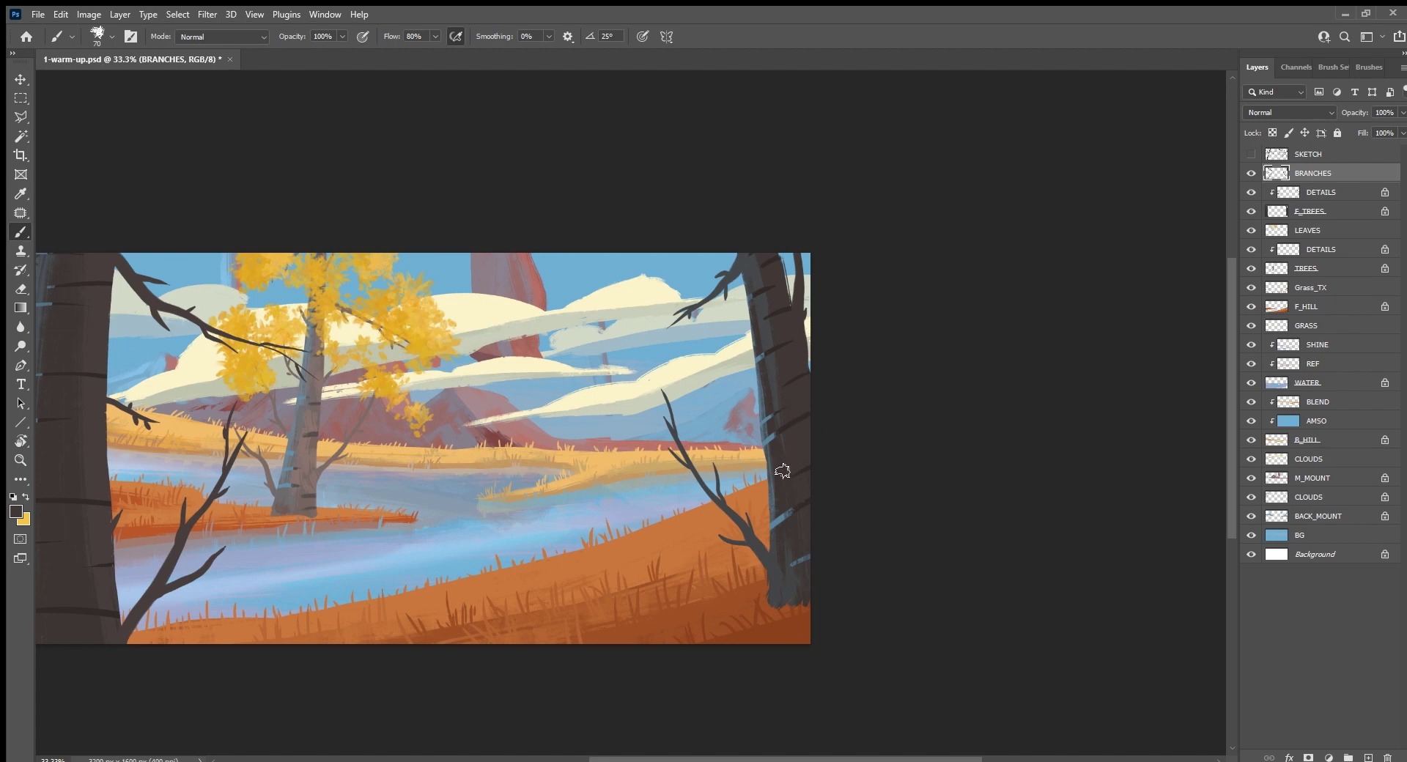
{"action": "left_click_drag", "start_coordinate": [770, 462], "coordinate": [746, 441]}
{"action": "left_click_drag", "start_coordinate": [764, 390], "coordinate": [732, 364]}
{"action": "key", "text": "ctrl+z"}
{"action": "left_click_drag", "start_coordinate": [761, 388], "coordinate": [736, 384]}
{"action": "left_click", "coordinate": [751, 330], "text": "alt"}
{"action": "key", "text": "ctrl+s"}
{"action": "left_click", "coordinate": [1369, 757]}
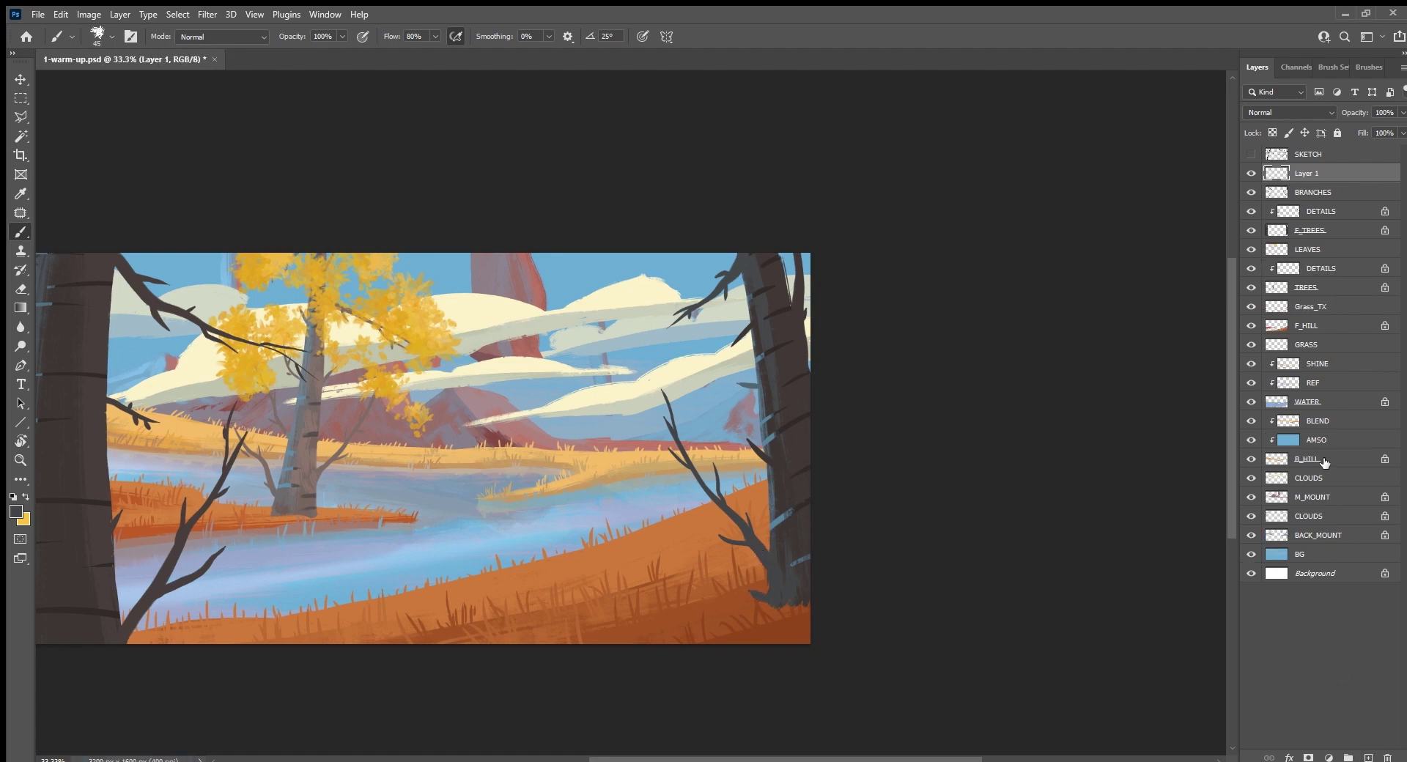
Step: Name the new layer GRASS and paint brown grass blades at the right tree's base
{"action": "double_click", "coordinate": [1307, 175]}
{"action": "type", "text": "GRASS"}
{"action": "key", "text": "Return"}
{"action": "left_click", "coordinate": [786, 625], "text": "alt"}
{"action": "left_click_drag", "start_coordinate": [803, 608], "coordinate": [806, 566]}
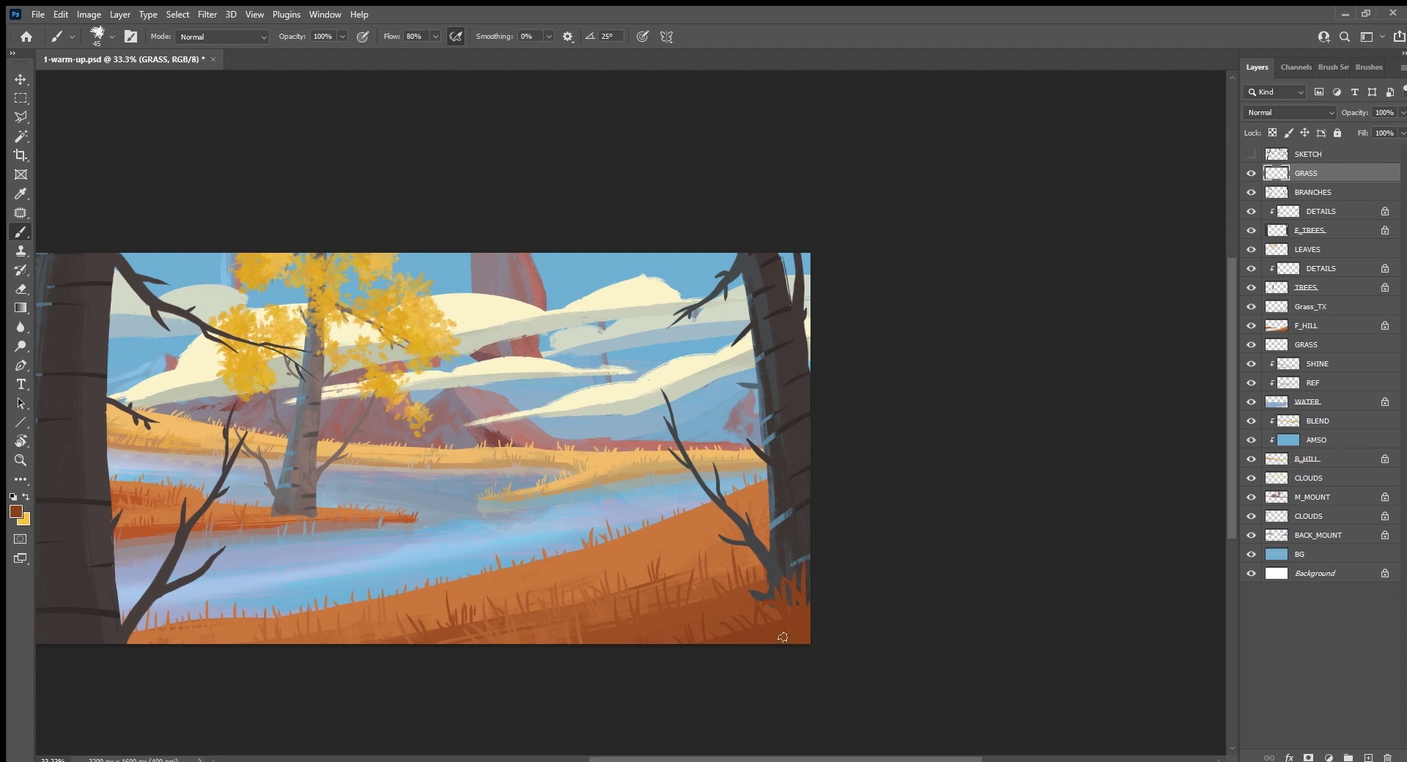
Step: Sample a lighter orange, save the painting, and select the bush_texture brush
{"action": "left_click_drag", "start_coordinate": [648, 533], "coordinate": [769, 647]}
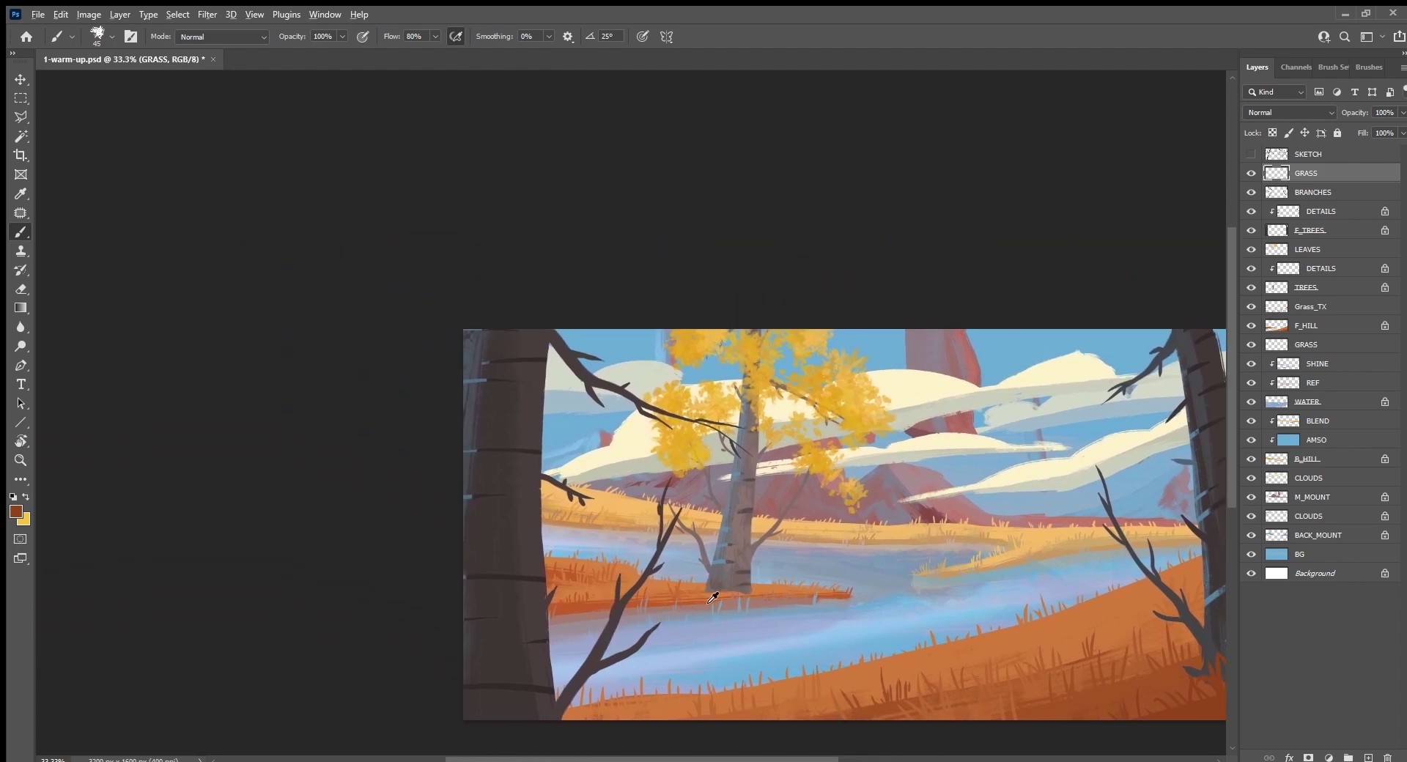
{"action": "left_click", "coordinate": [709, 601], "text": "alt"}
{"action": "key", "text": "ctrl+s"}
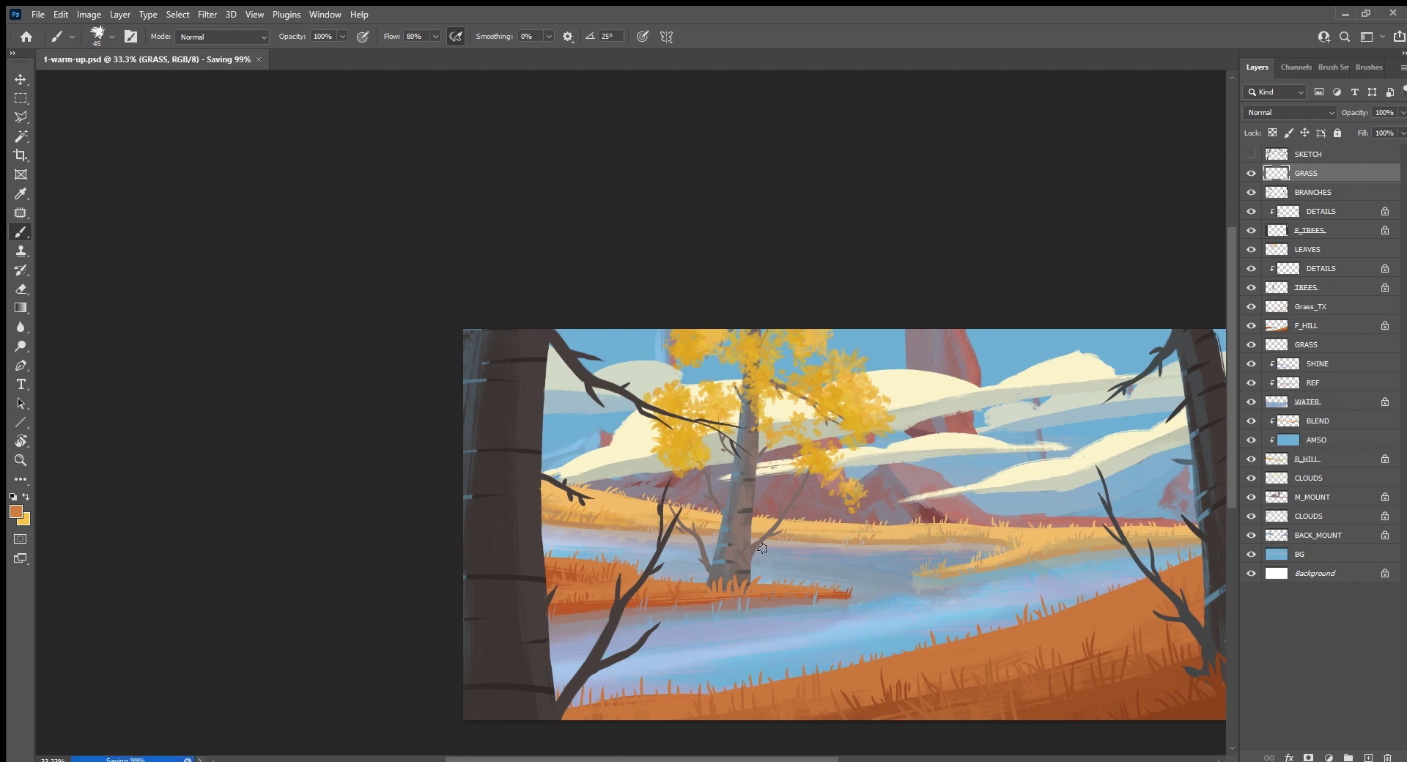
{"action": "left_click", "coordinate": [1366, 67]}
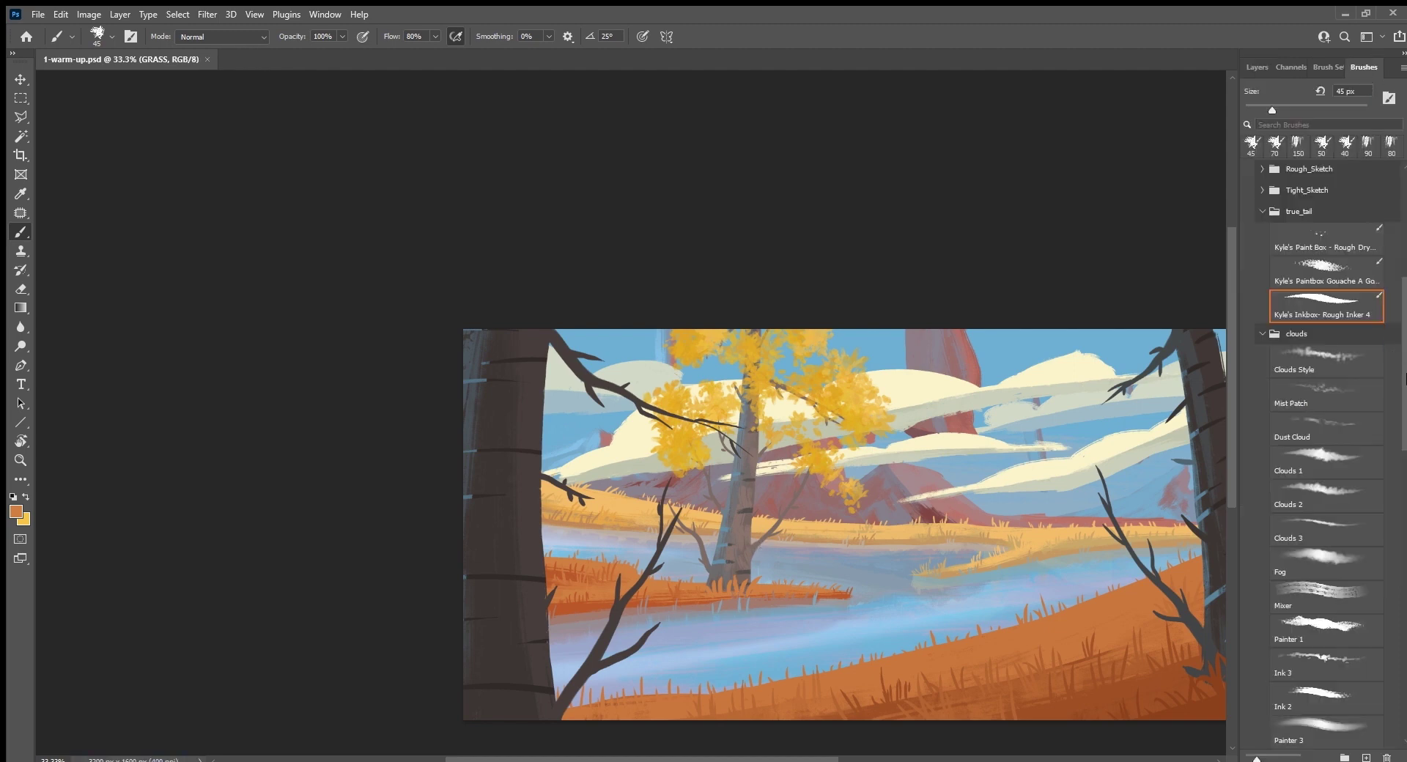
{"action": "scroll", "coordinate": [1326, 440], "scroll_direction": "down", "scroll_amount": 5}
{"action": "scroll", "coordinate": [1326, 544], "scroll_direction": "down", "scroll_amount": 3}
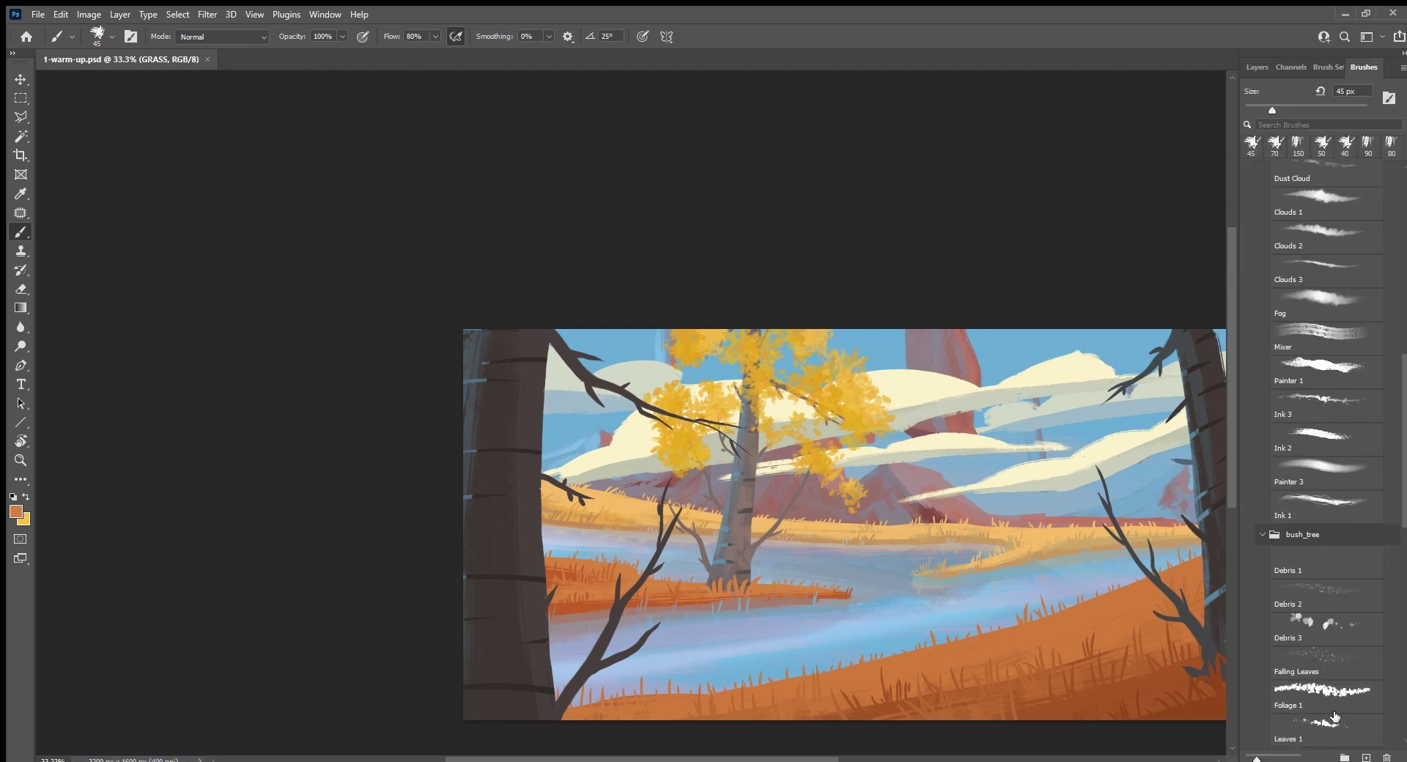
{"action": "scroll", "coordinate": [1400, 492], "scroll_direction": "down", "scroll_amount": 3}
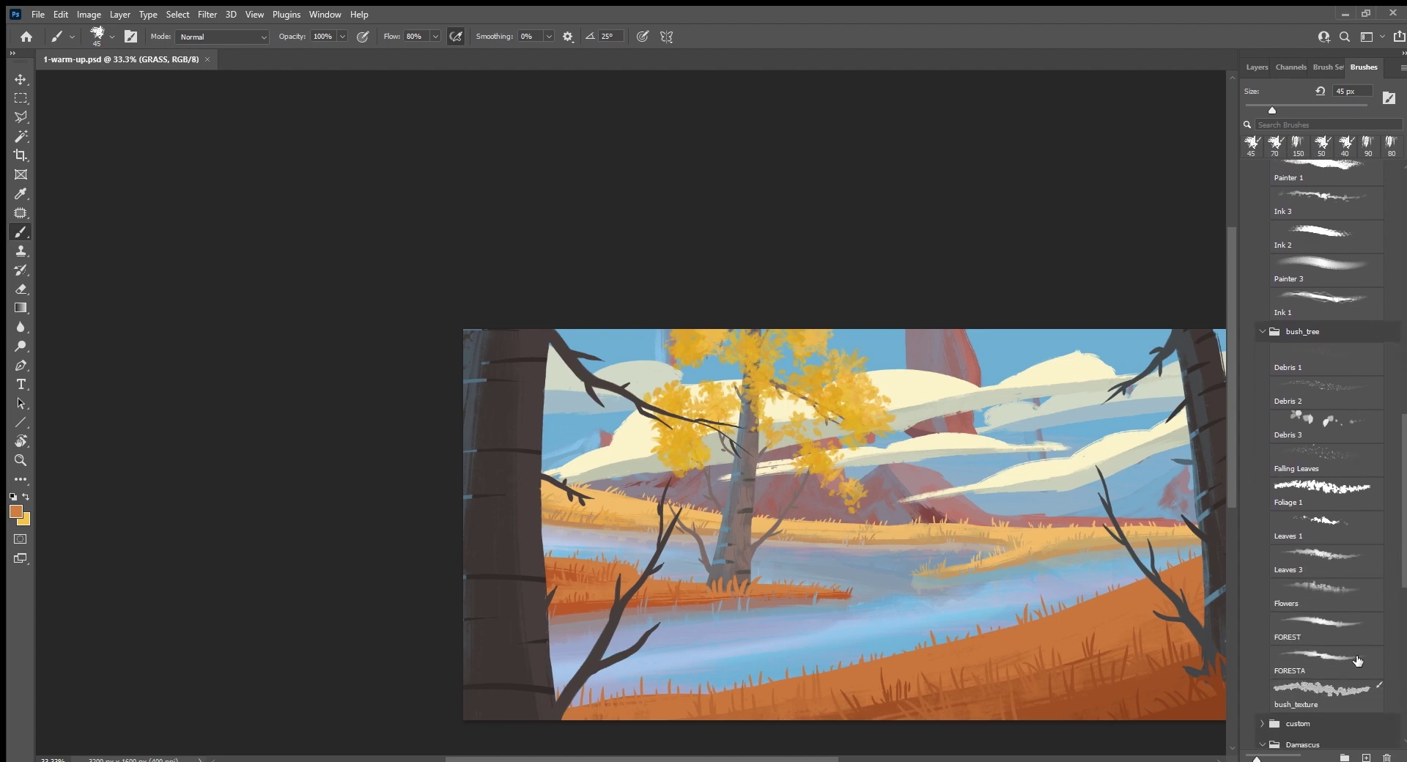
{"action": "left_click", "coordinate": [1327, 693]}
{"action": "left_click", "coordinate": [1256, 67]}
Step: Add a new empty layer named LEAVES
{"action": "left_click_drag", "start_coordinate": [1162, 668], "coordinate": [1046, 681]}
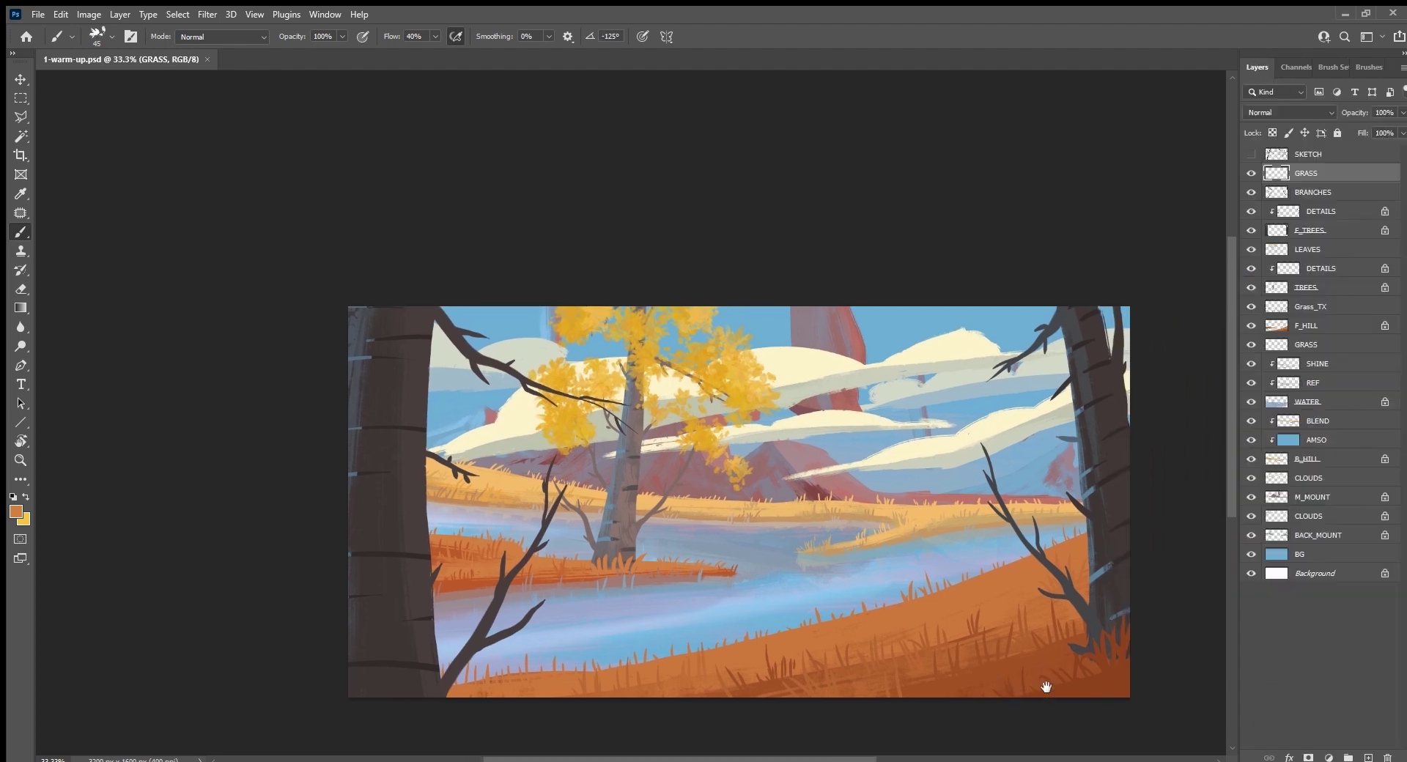
{"action": "left_click", "coordinate": [1369, 756]}
{"action": "double_click", "coordinate": [1307, 174]}
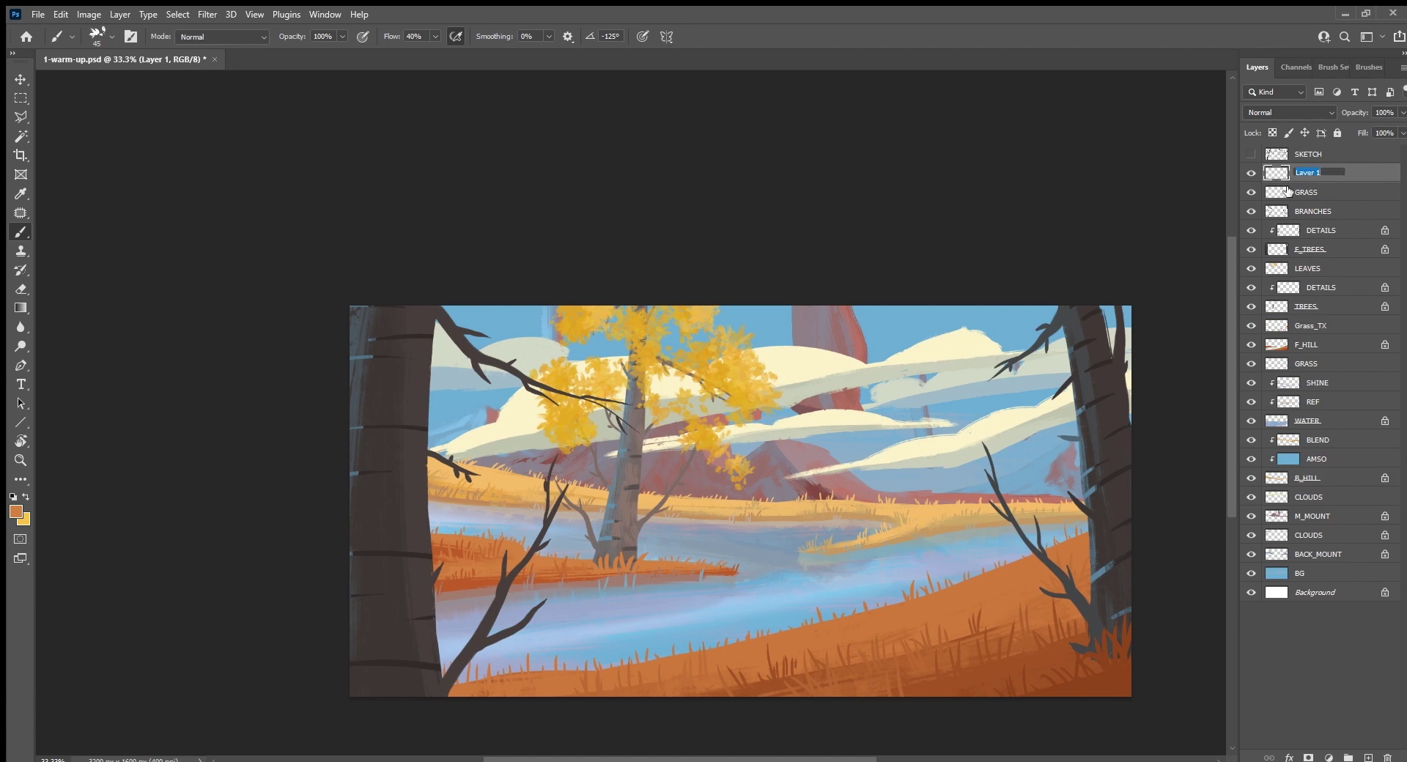
{"action": "type", "text": "LEAVES"}
{"action": "key", "text": "Return"}
Step: Paint orange foliage clumps over the left, central and right trees with a 250–600 brush
{"action": "key", "text": "ctrl+minus"}
{"action": "key", "text": "ctrl+minus"}
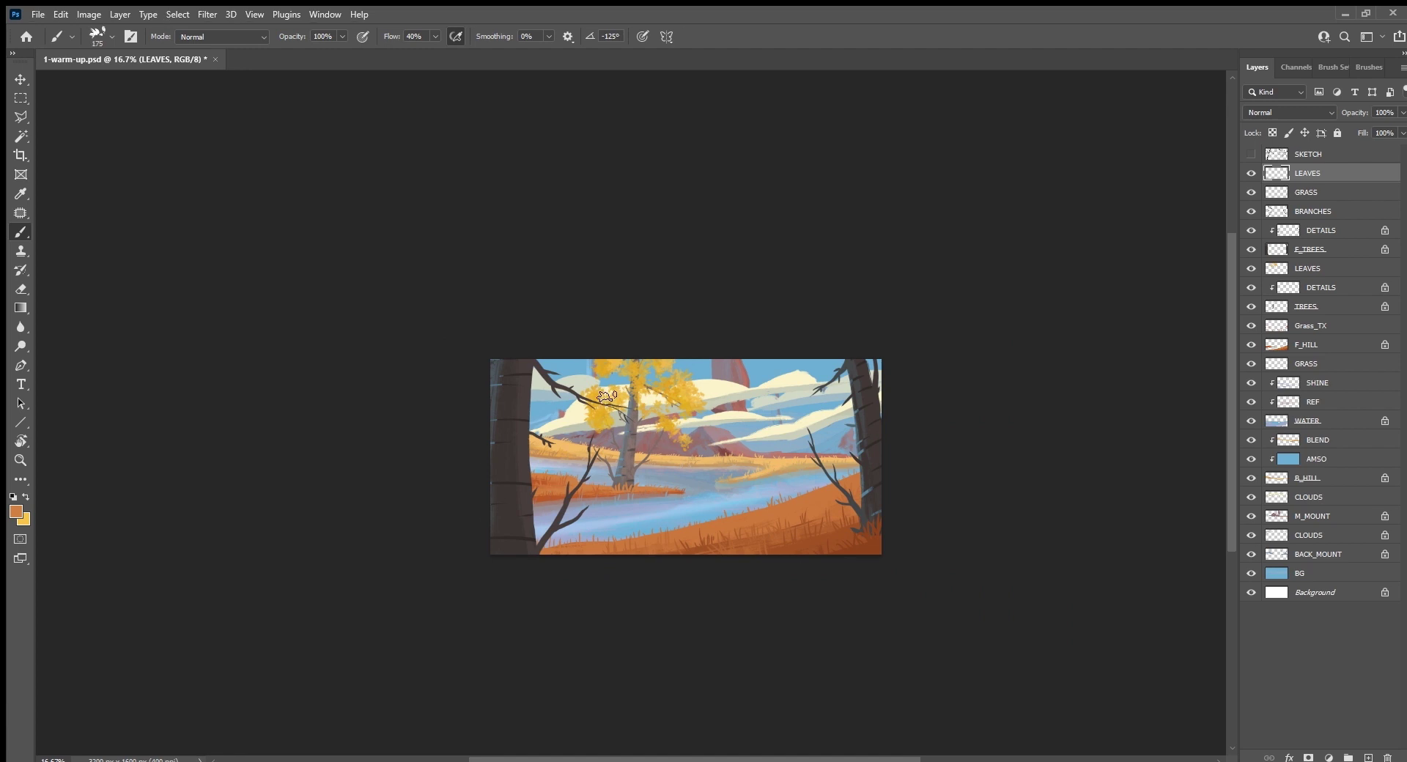
{"action": "key", "text": "bracketright"}
{"action": "key", "text": "bracketright"}
{"action": "key", "text": "bracketright"}
{"action": "left_click_drag", "start_coordinate": [649, 447], "coordinate": [608, 403]}
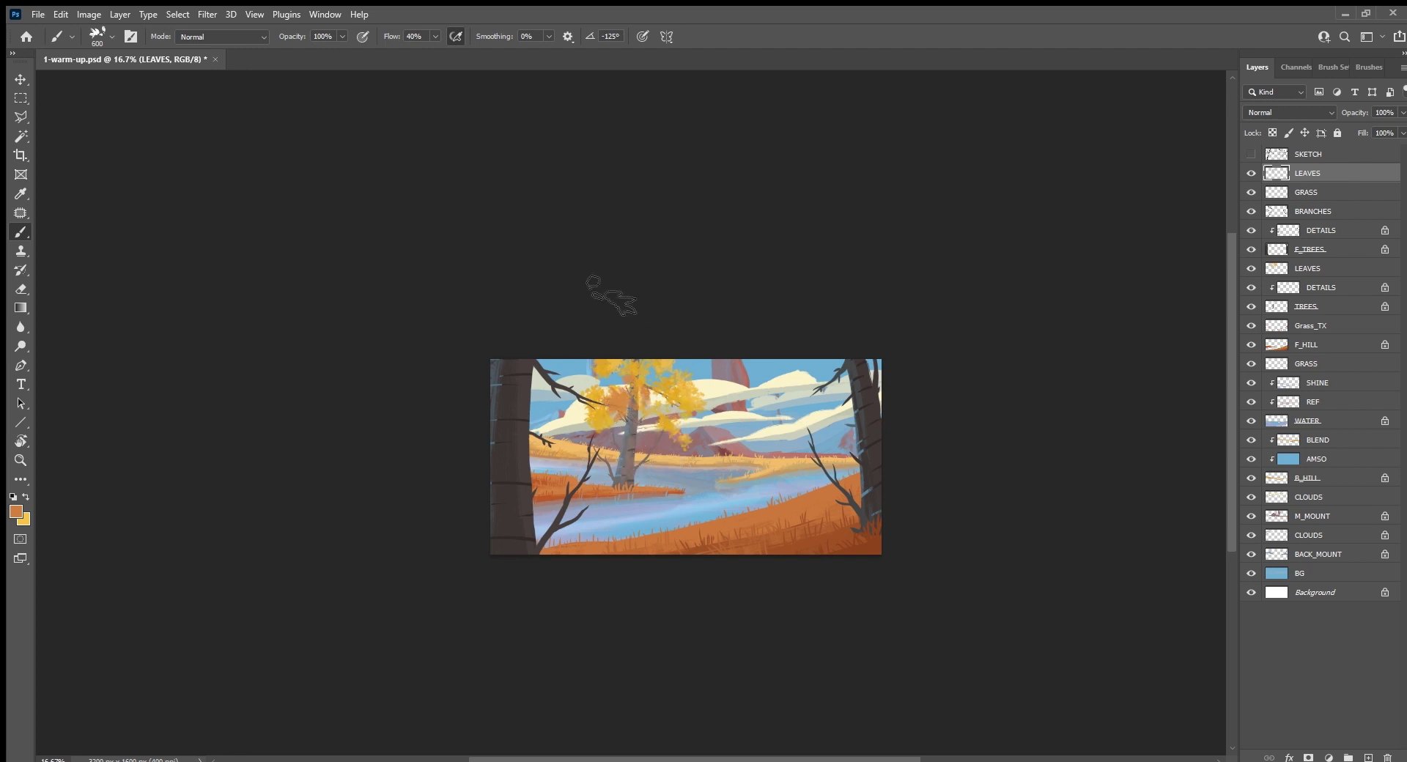
{"action": "key", "text": "bracketleft"}
{"action": "key", "text": "bracketleft"}
{"action": "key", "text": "bracketleft"}
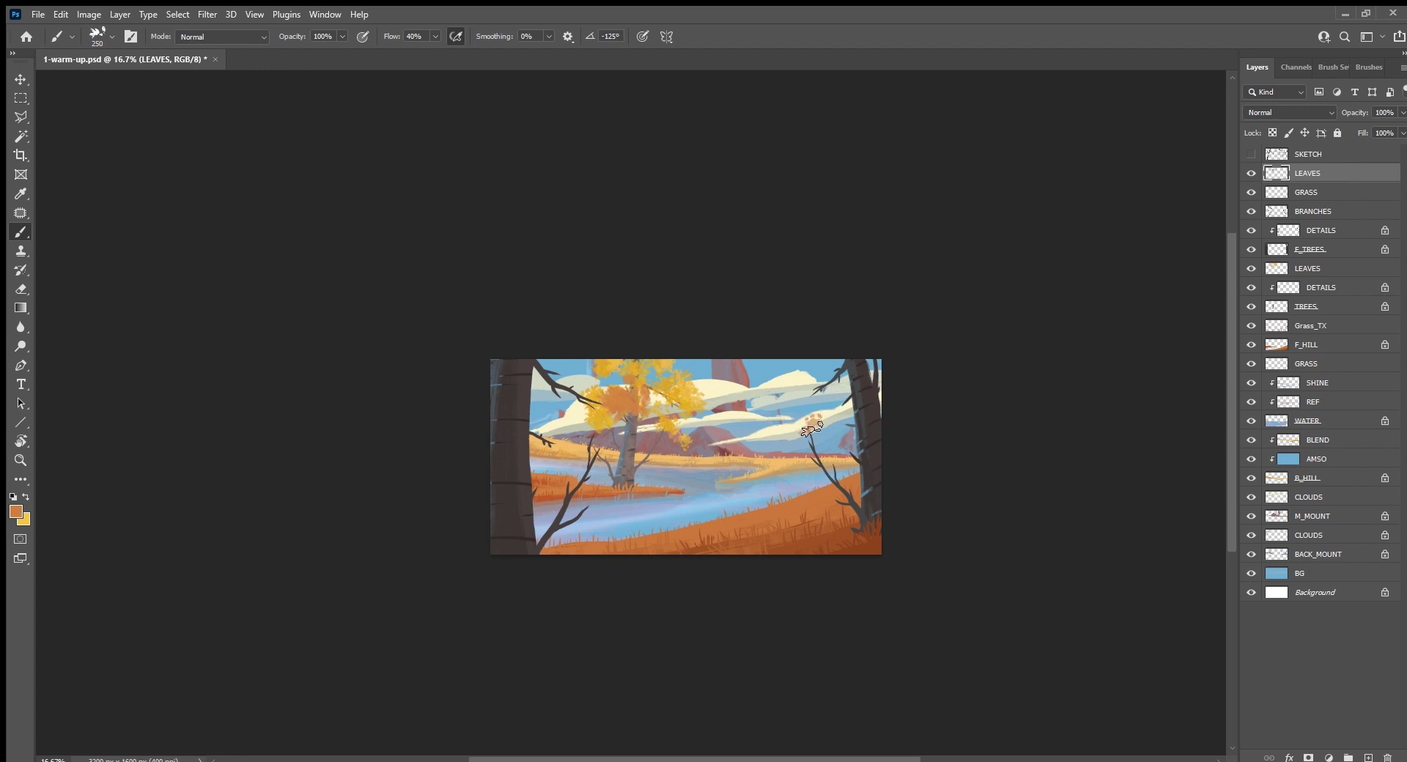
{"action": "left_click_drag", "start_coordinate": [828, 418], "coordinate": [791, 449]}
{"action": "left_click_drag", "start_coordinate": [899, 544], "coordinate": [919, 624]}
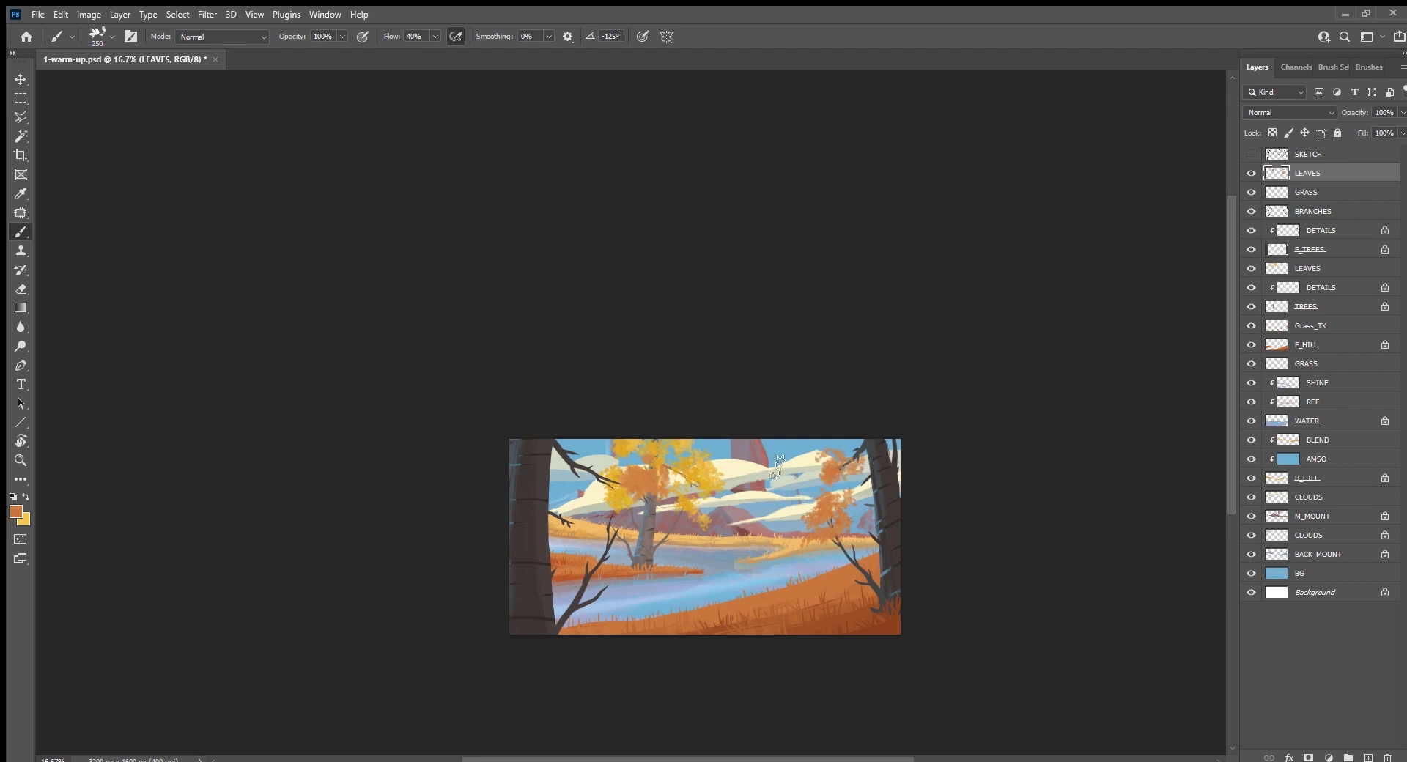
{"action": "key", "text": "bracketright"}
{"action": "key", "text": "bracketright"}
{"action": "key", "text": "bracketright"}
{"action": "mouse_move", "coordinate": [601, 484]}
{"action": "left_mouse_down"}
{"action": "mouse_move", "coordinate": [591, 465]}
{"action": "mouse_move", "coordinate": [619, 506]}
{"action": "left_mouse_up"}
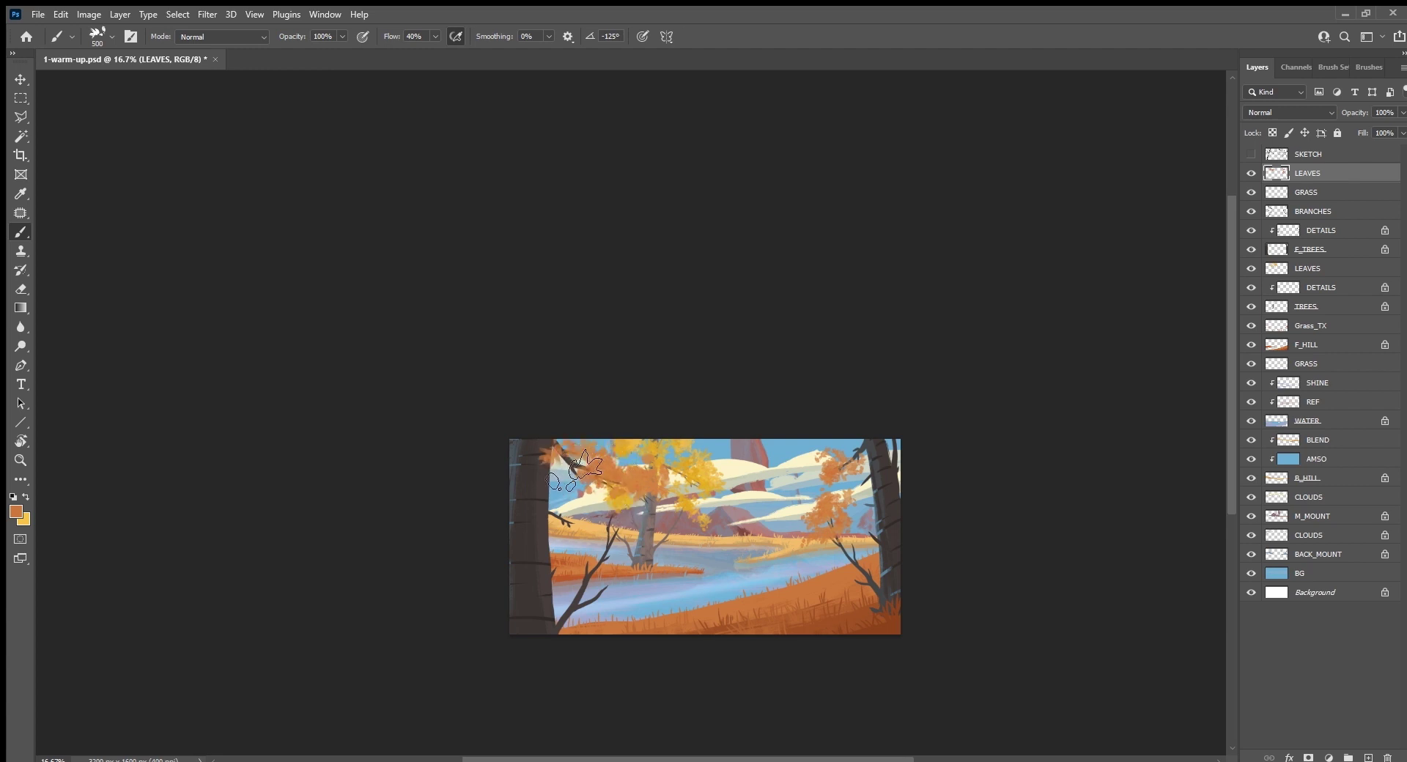
{"action": "mouse_move", "coordinate": [865, 488]}
{"action": "left_mouse_down"}
{"action": "mouse_move", "coordinate": [846, 537]}
{"action": "mouse_move", "coordinate": [880, 498]}
{"action": "left_mouse_up"}
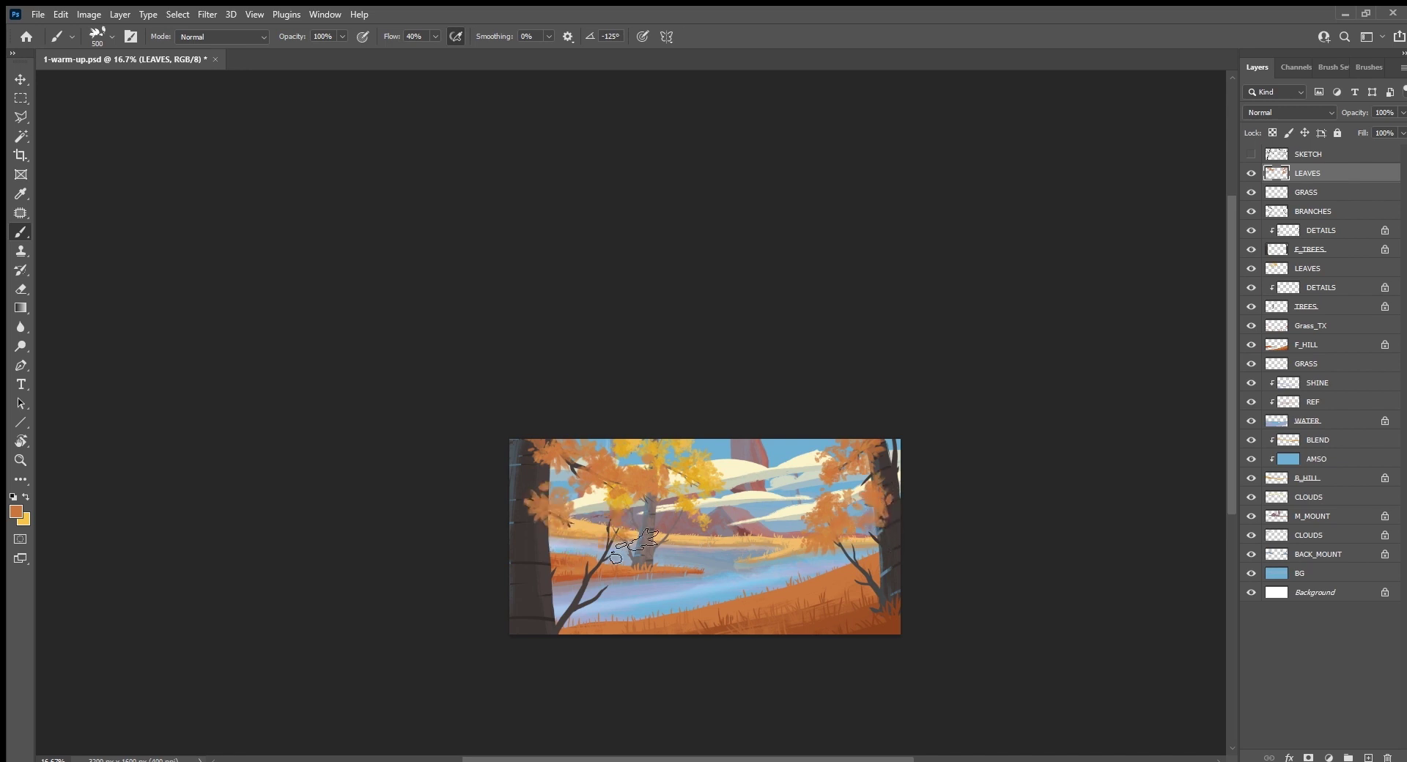
{"action": "left_click_drag", "start_coordinate": [557, 513], "coordinate": [517, 480]}
{"action": "left_click_drag", "start_coordinate": [595, 597], "coordinate": [642, 543]}
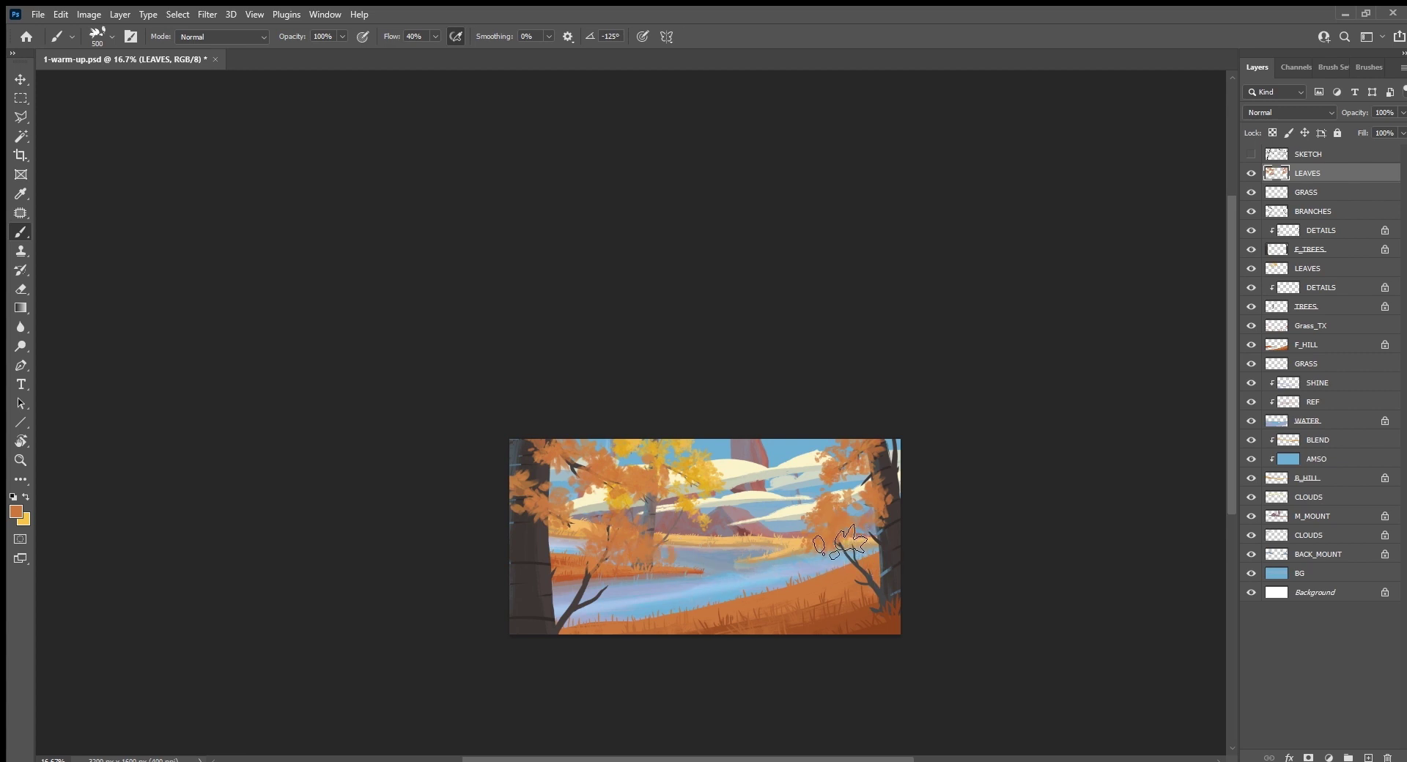
Step: Lock LEAVES transparency and recolour all leaves a darker rusty orange-brown
{"action": "key", "text": "alt"}
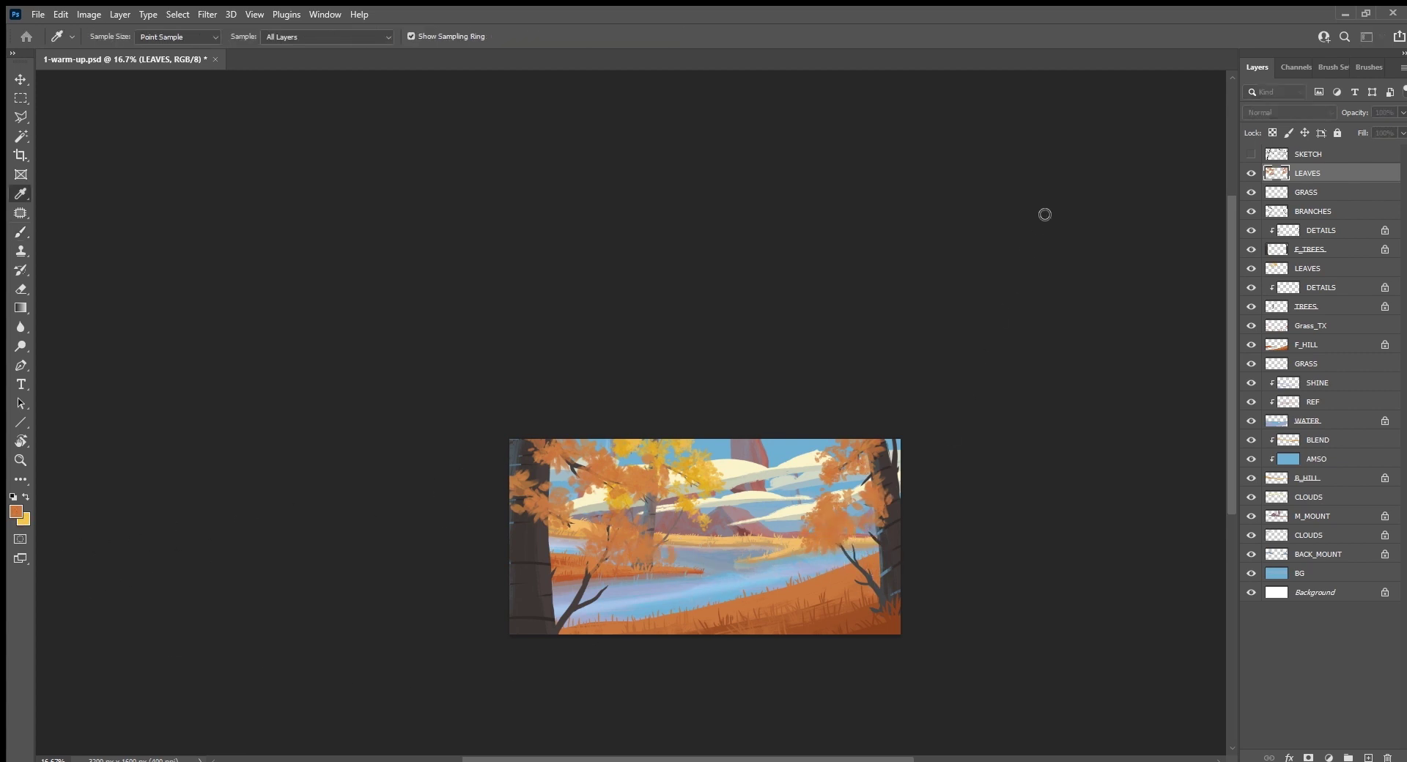
{"action": "key", "text": "slash"}
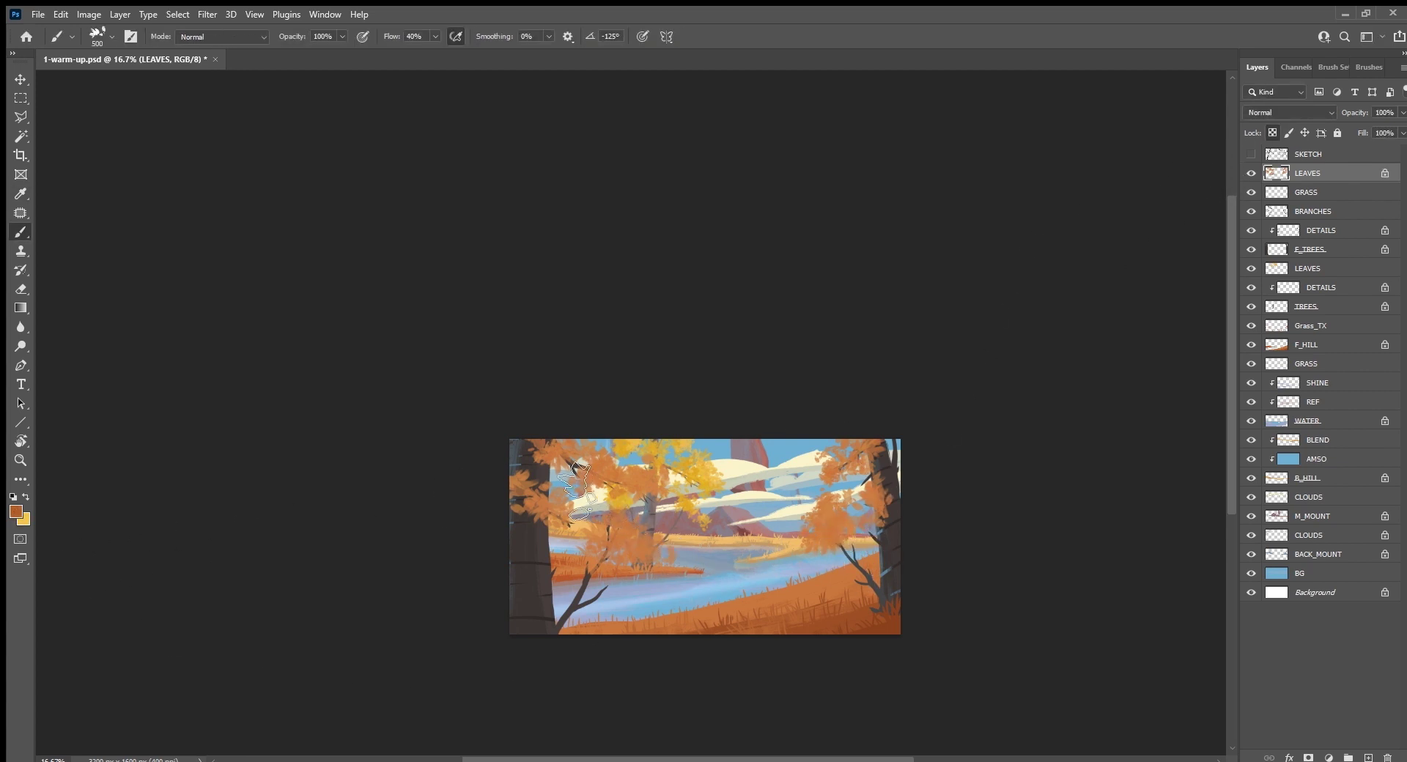
{"action": "key", "text": "alt+BackSpace"}
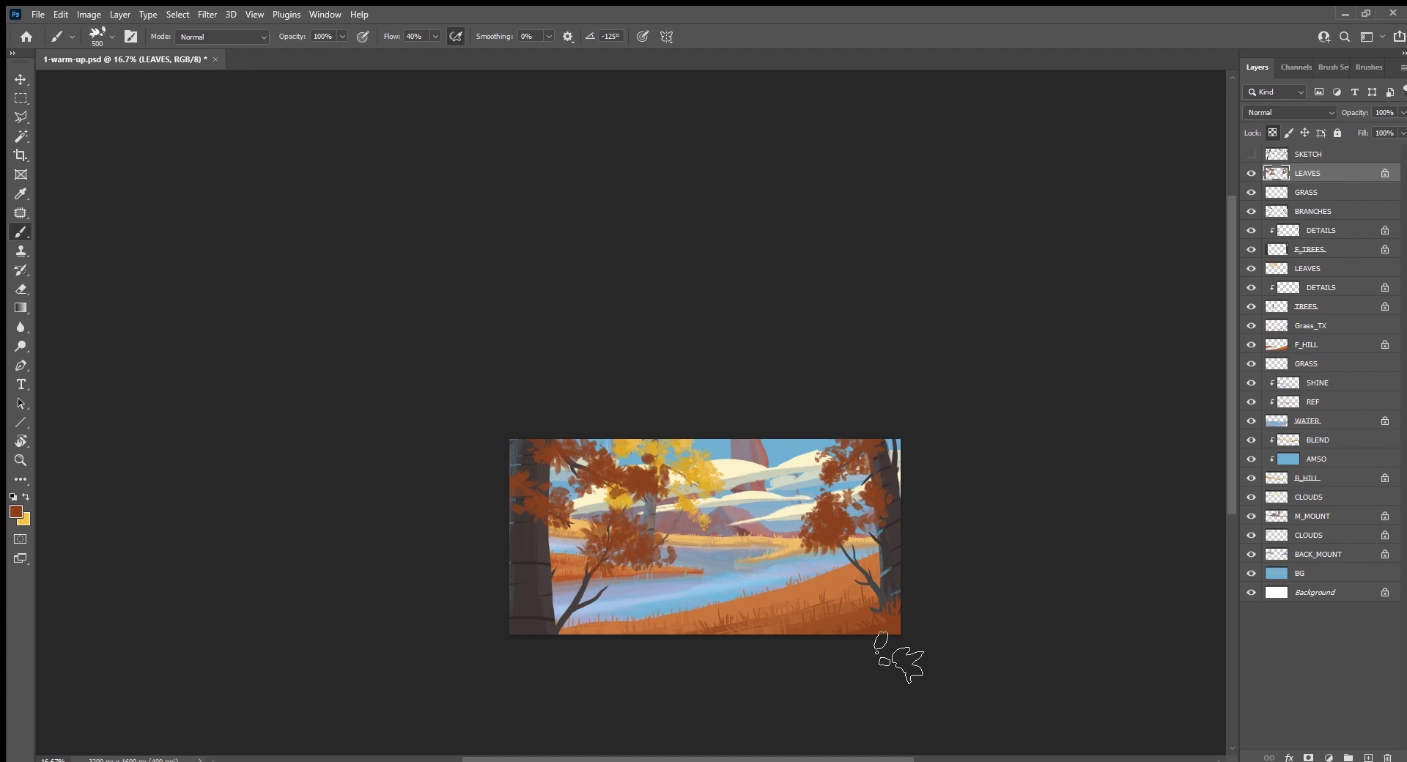
{"action": "key", "text": "i"}
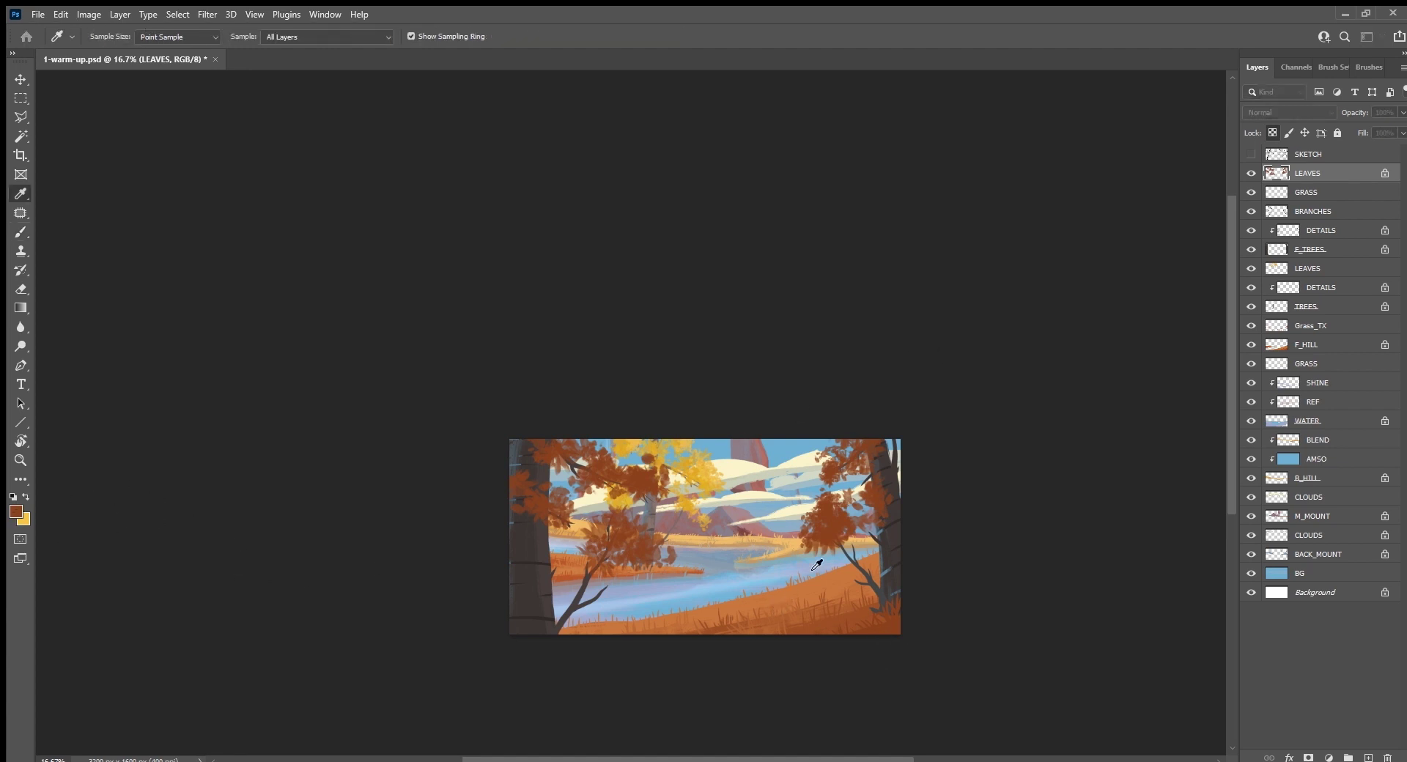
{"action": "key", "text": "b"}
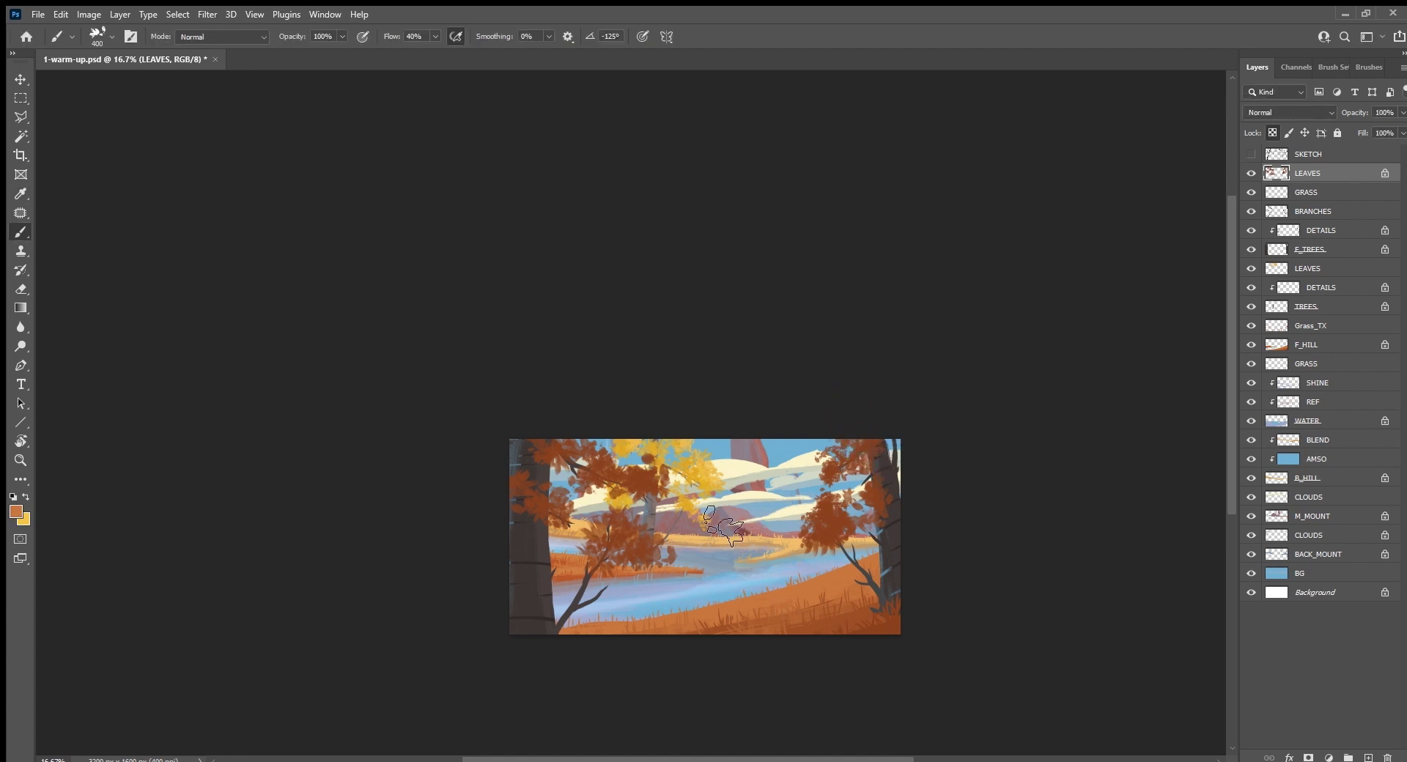
{"action": "left_click", "coordinate": [657, 484], "text": "alt"}
{"action": "key", "text": "bracketleft"}
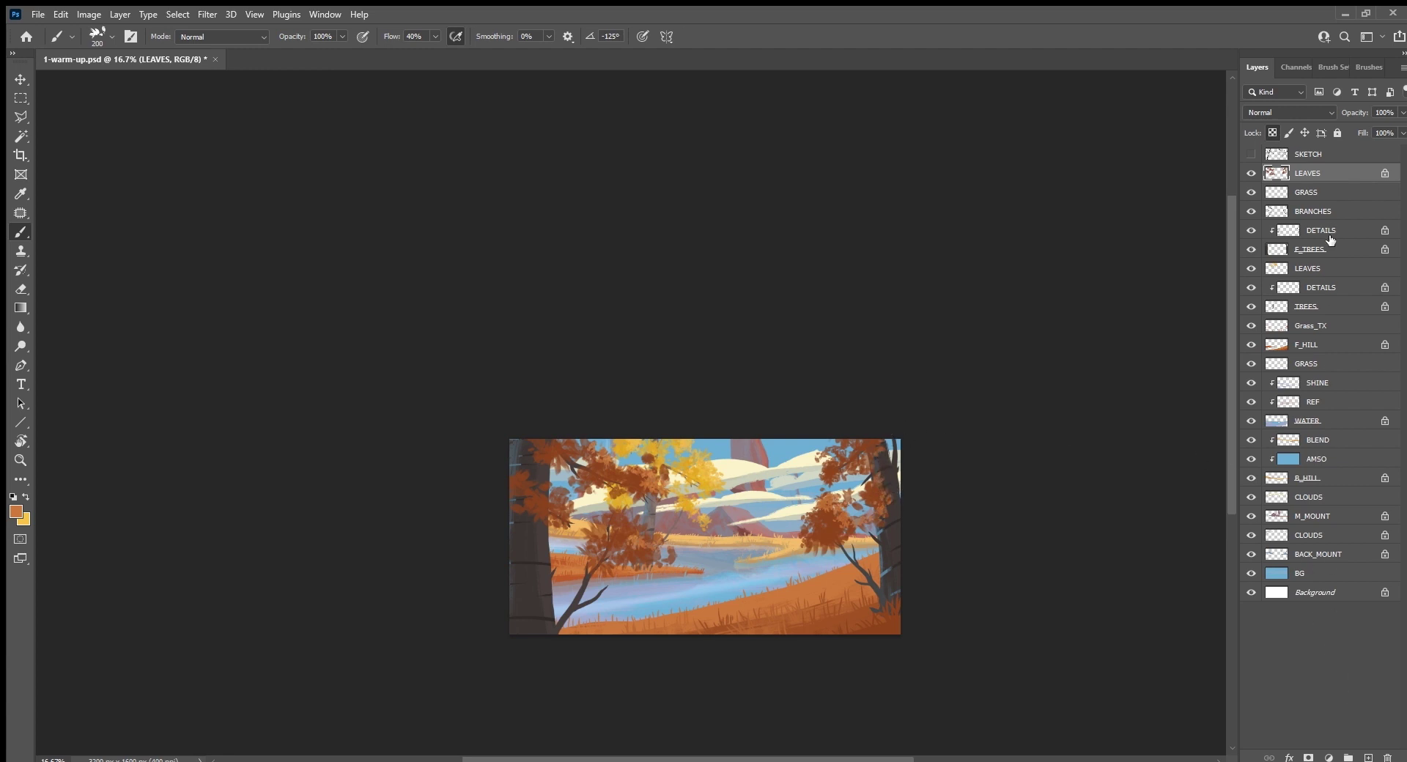
{"action": "left_click", "coordinate": [1341, 385]}
Step: Add a new LEaves layer and rotate the canvas view to -32° at 33.3% zoom
{"action": "left_click", "coordinate": [1369, 758]}
{"action": "type", "text": "LEaves"}
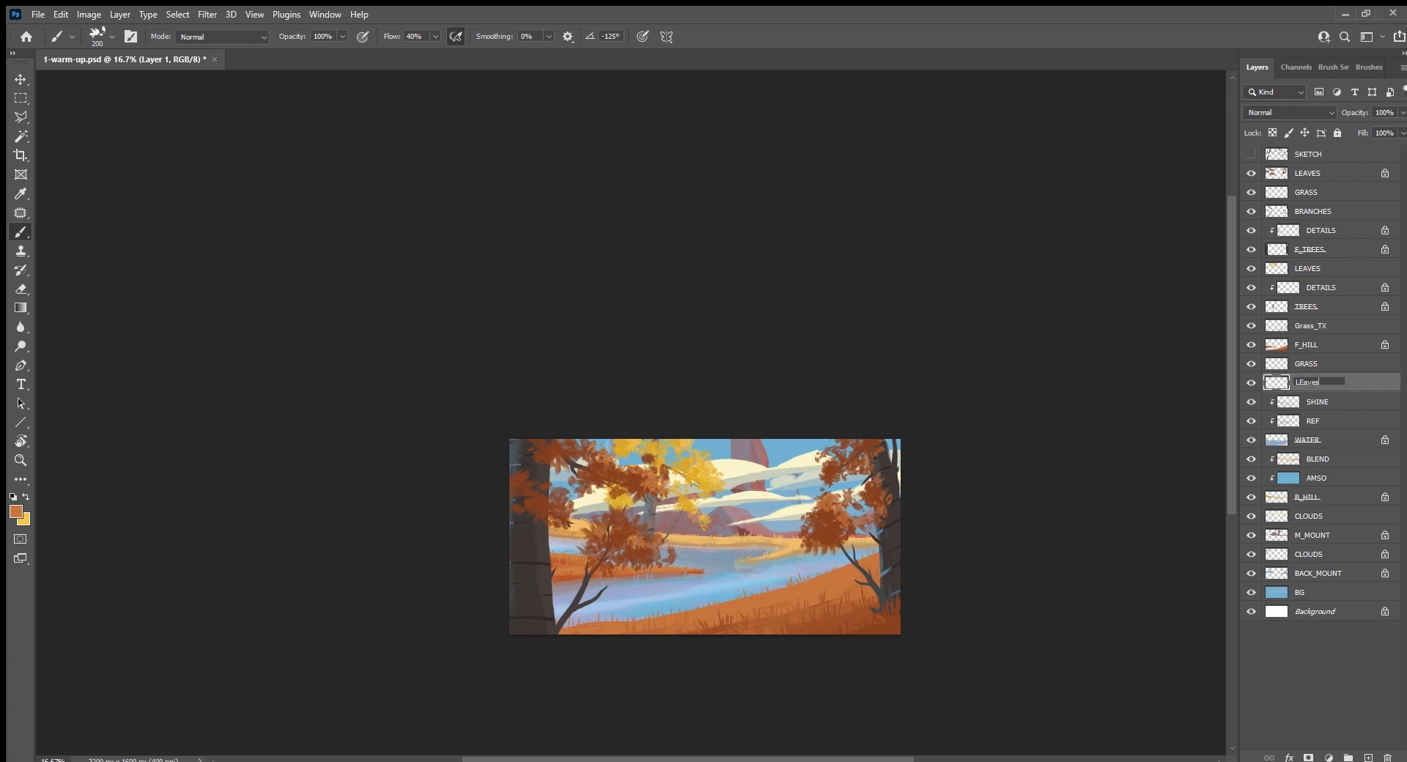
{"action": "key", "text": "Return"}
{"action": "key", "text": "r"}
{"action": "mouse_move", "coordinate": [673, 655]}
{"action": "left_mouse_down"}
{"action": "mouse_move", "coordinate": [738, 630]}
{"action": "mouse_move", "coordinate": [714, 663]}
{"action": "left_mouse_up"}
{"action": "key", "text": "b"}
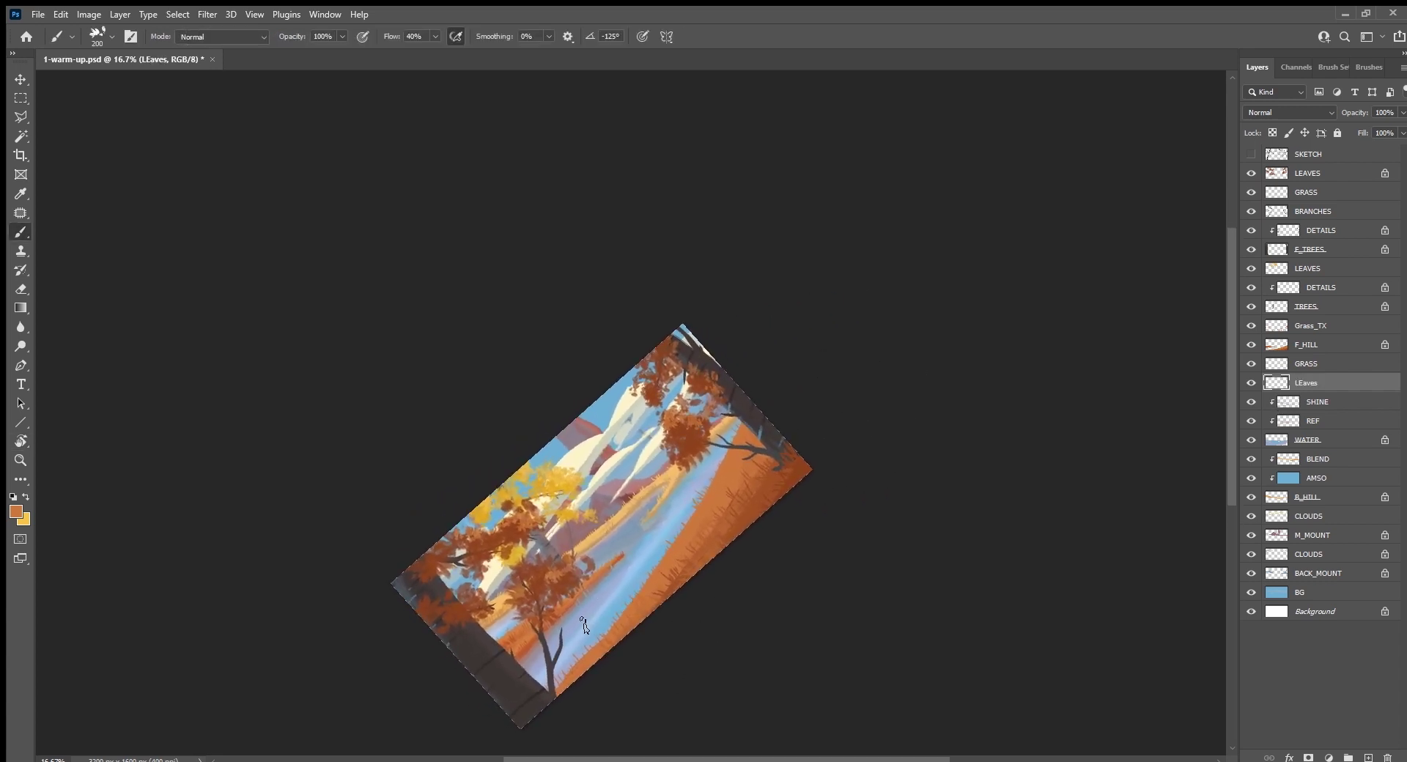
{"action": "key", "text": "bracketleft"}
{"action": "key", "text": "ctrl+plus"}
{"action": "key", "text": "ctrl+plus"}
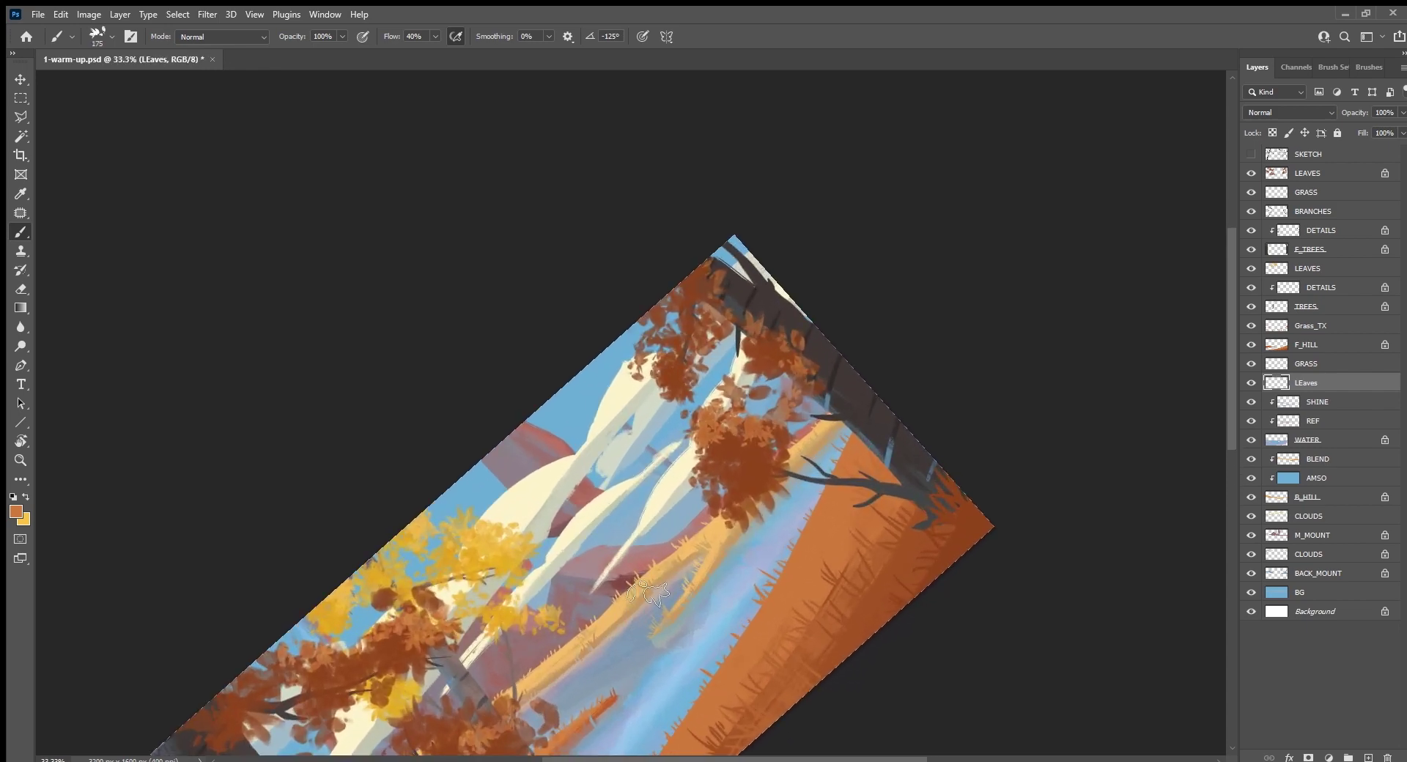
{"action": "scroll", "coordinate": [641, 589], "scroll_direction": "down", "scroll_amount": 5}
Step: Flatten the brush tip to 20% roundness at a 76° angle, testing strokes on the river
{"action": "left_click", "coordinate": [1364, 66]}
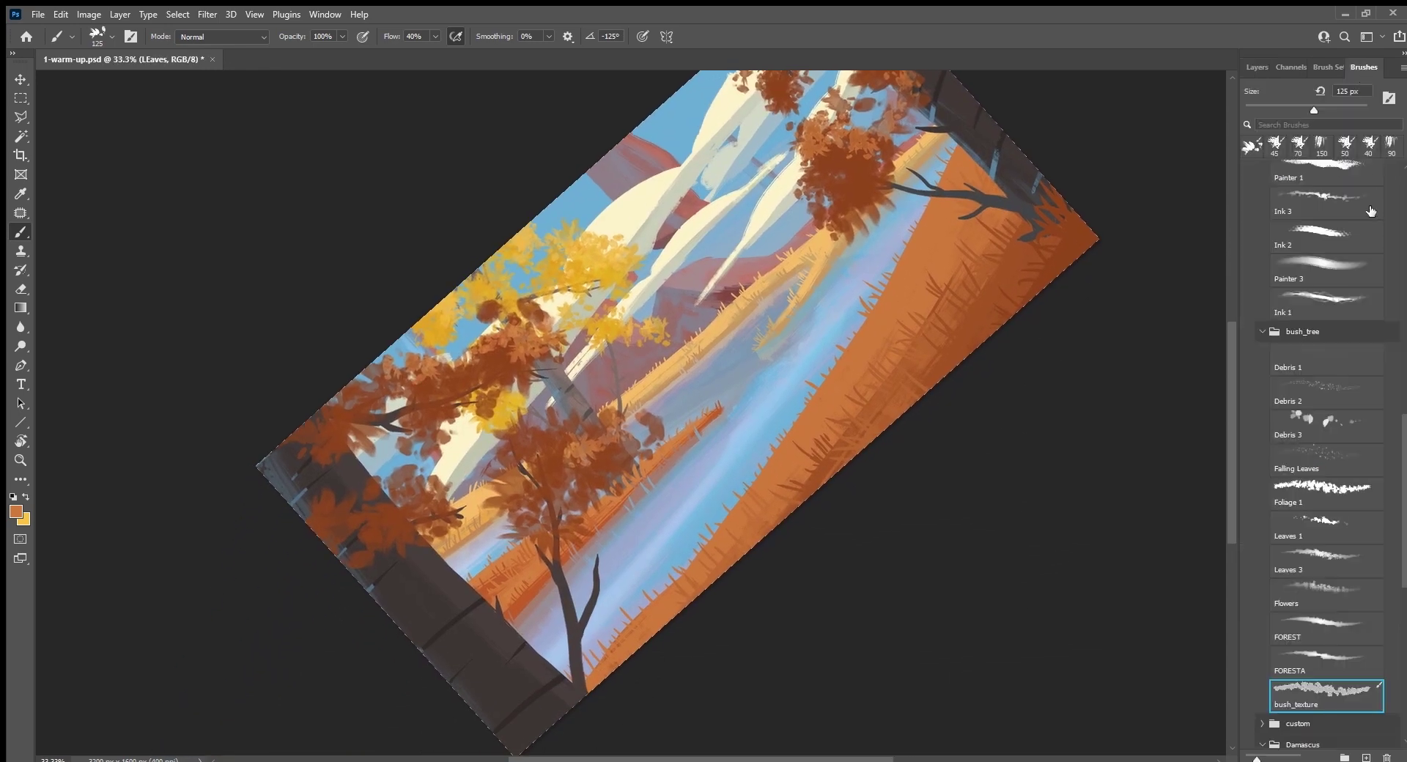
{"action": "key", "text": "F5"}
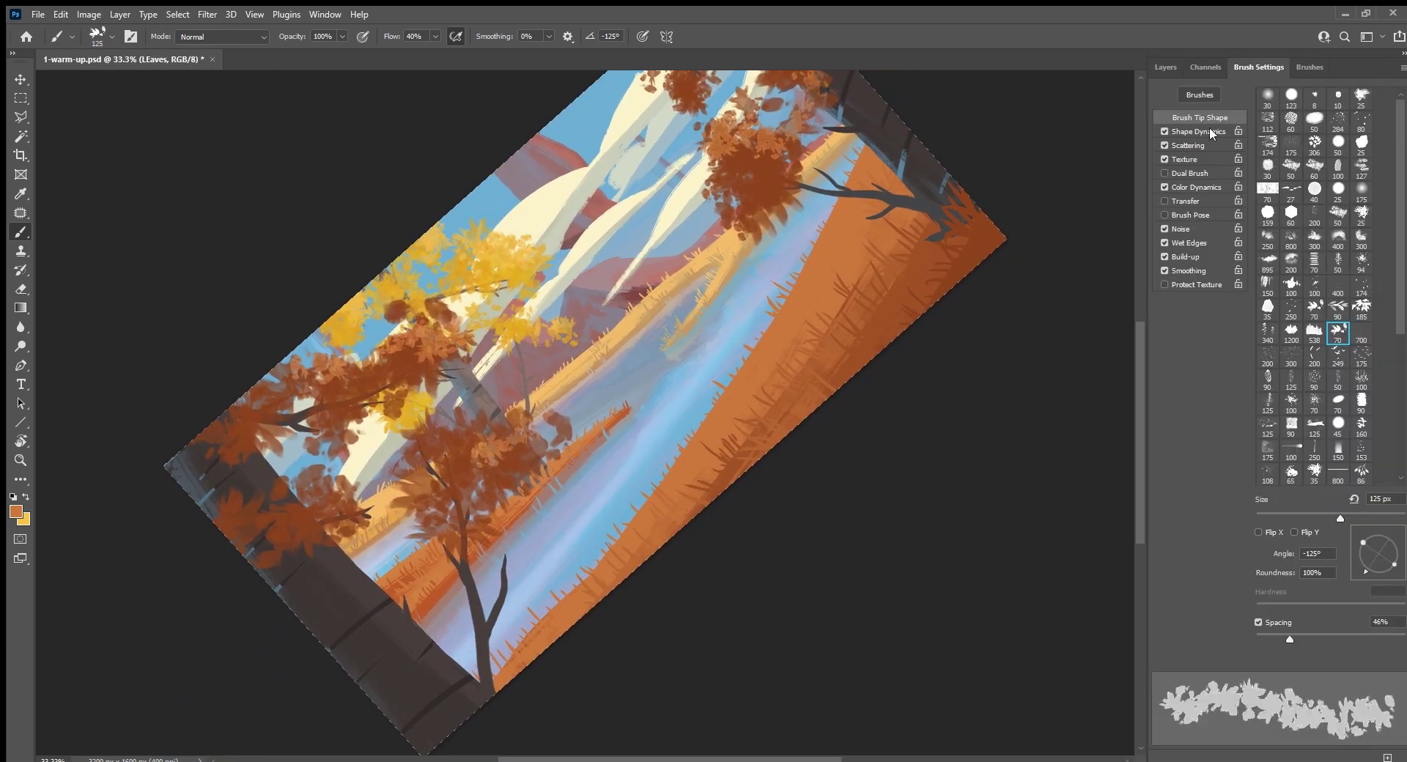
{"action": "left_click_drag", "start_coordinate": [1360, 542], "coordinate": [1369, 543]}
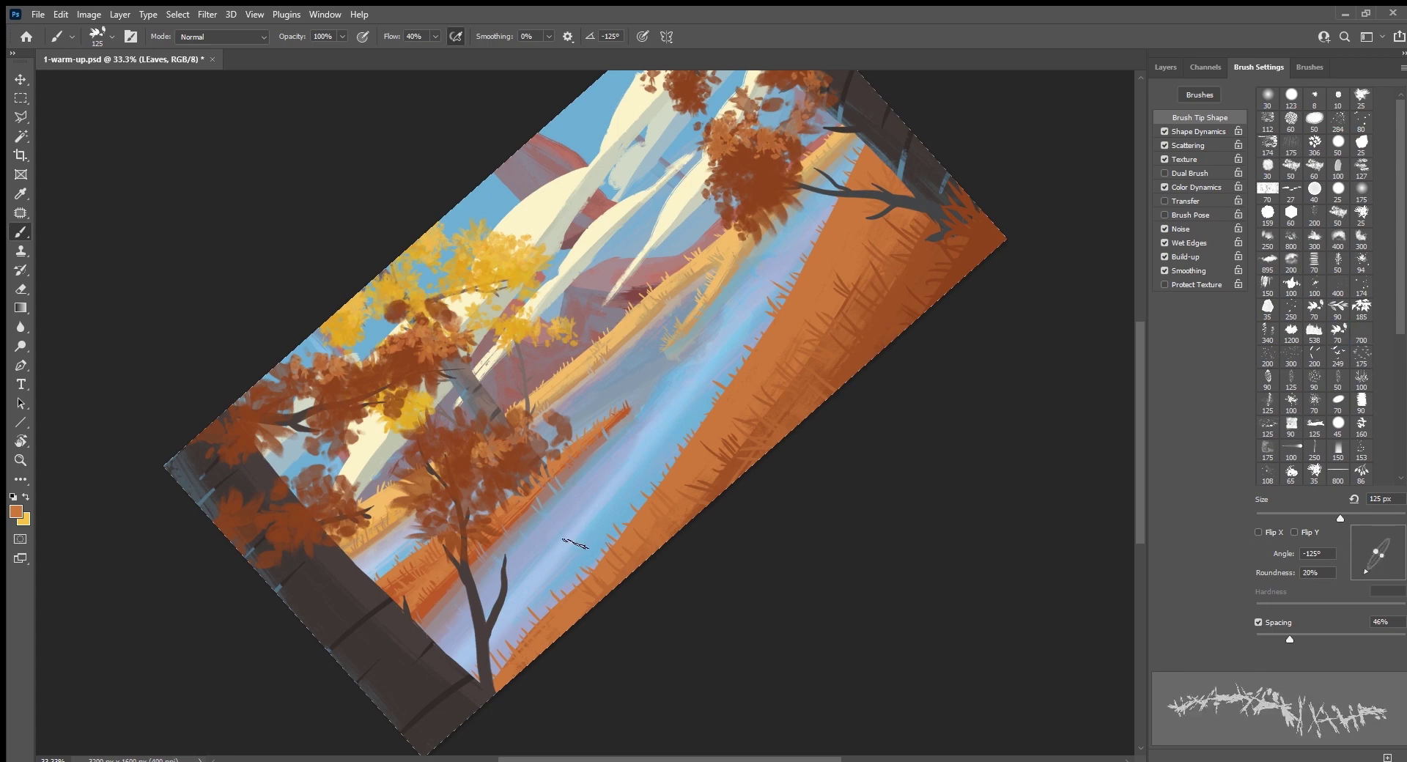
{"action": "key", "text": "ctrl+minus"}
{"action": "key", "text": "ctrl+plus"}
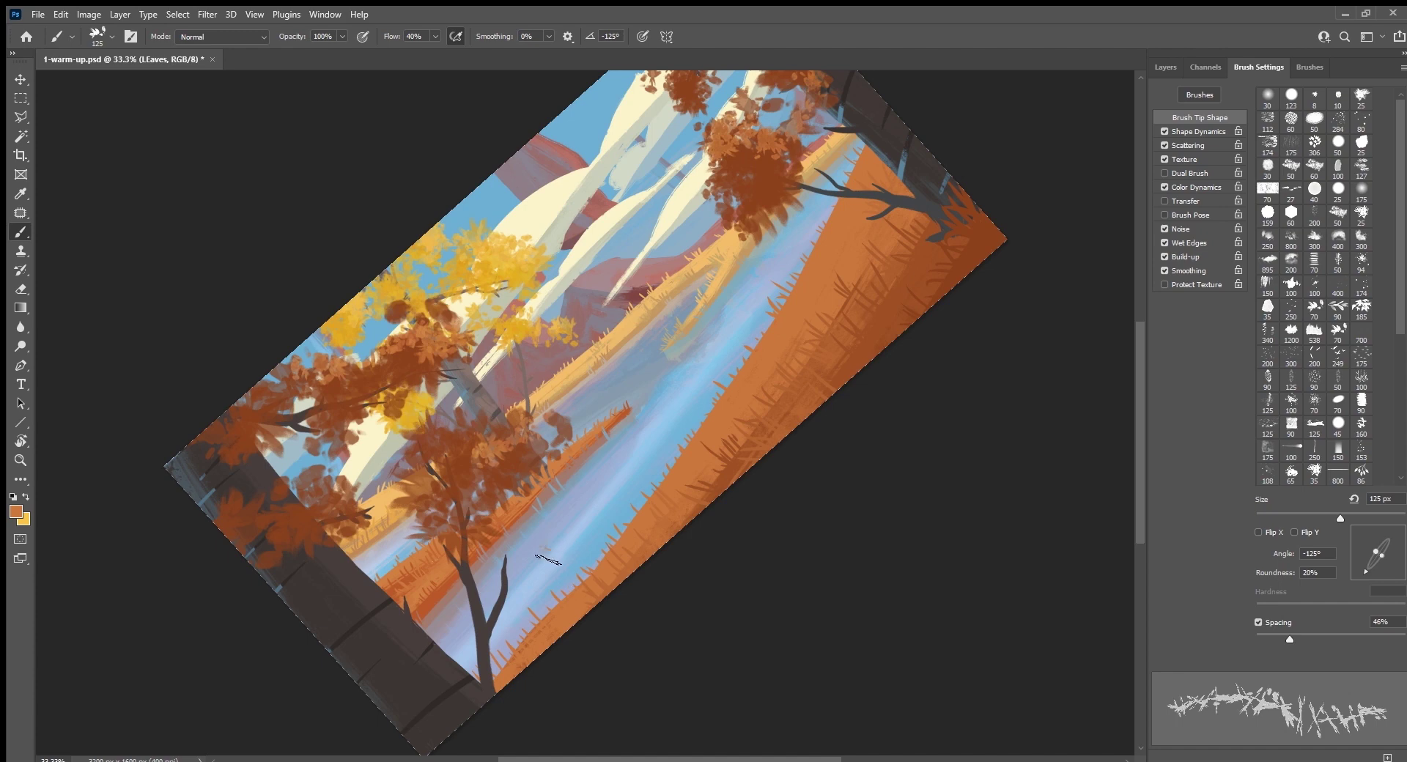
{"action": "left_click_drag", "start_coordinate": [563, 547], "coordinate": [612, 485]}
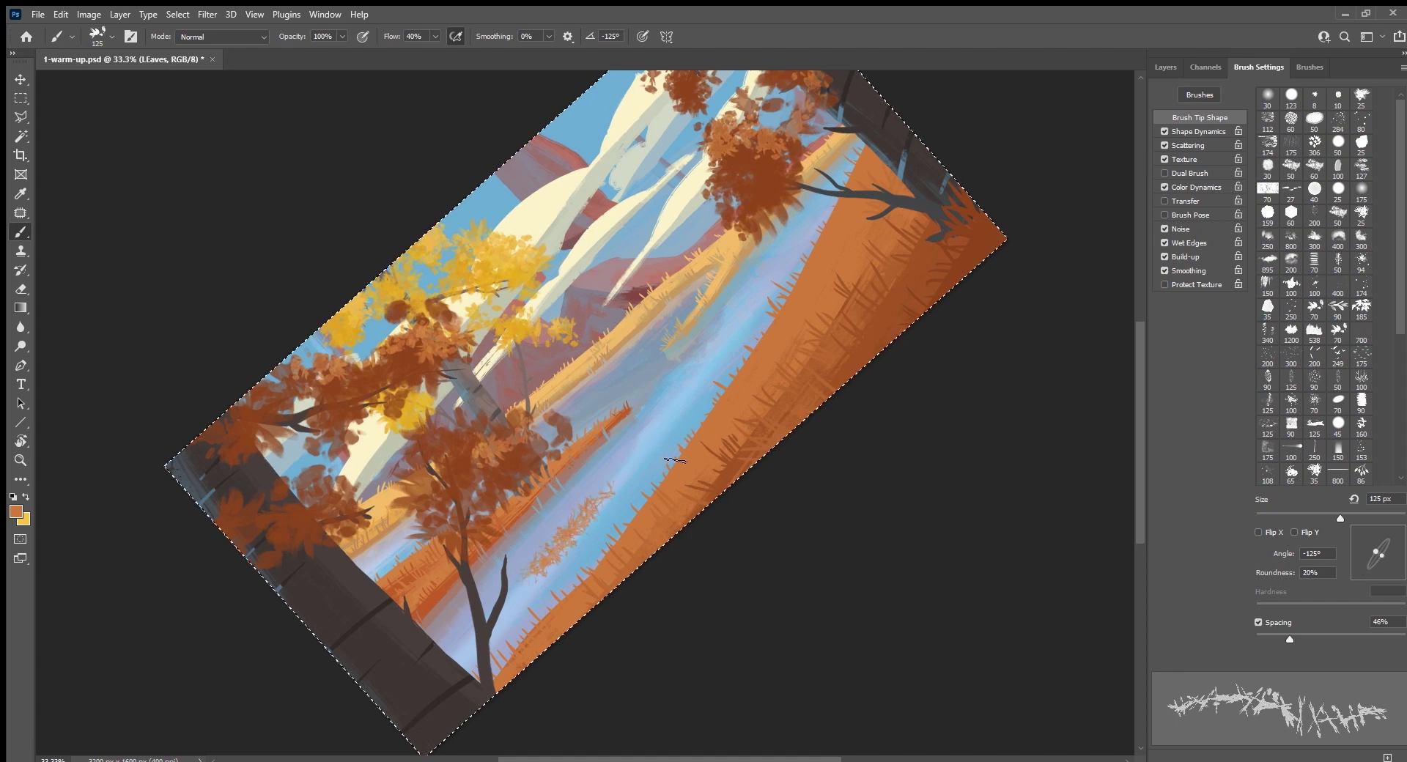
{"action": "key", "text": "ctrl+z"}
{"action": "mouse_move", "coordinate": [1373, 563]}
{"action": "left_mouse_down"}
{"action": "mouse_move", "coordinate": [1364, 576]}
{"action": "mouse_move", "coordinate": [1401, 532]}
{"action": "left_mouse_up"}
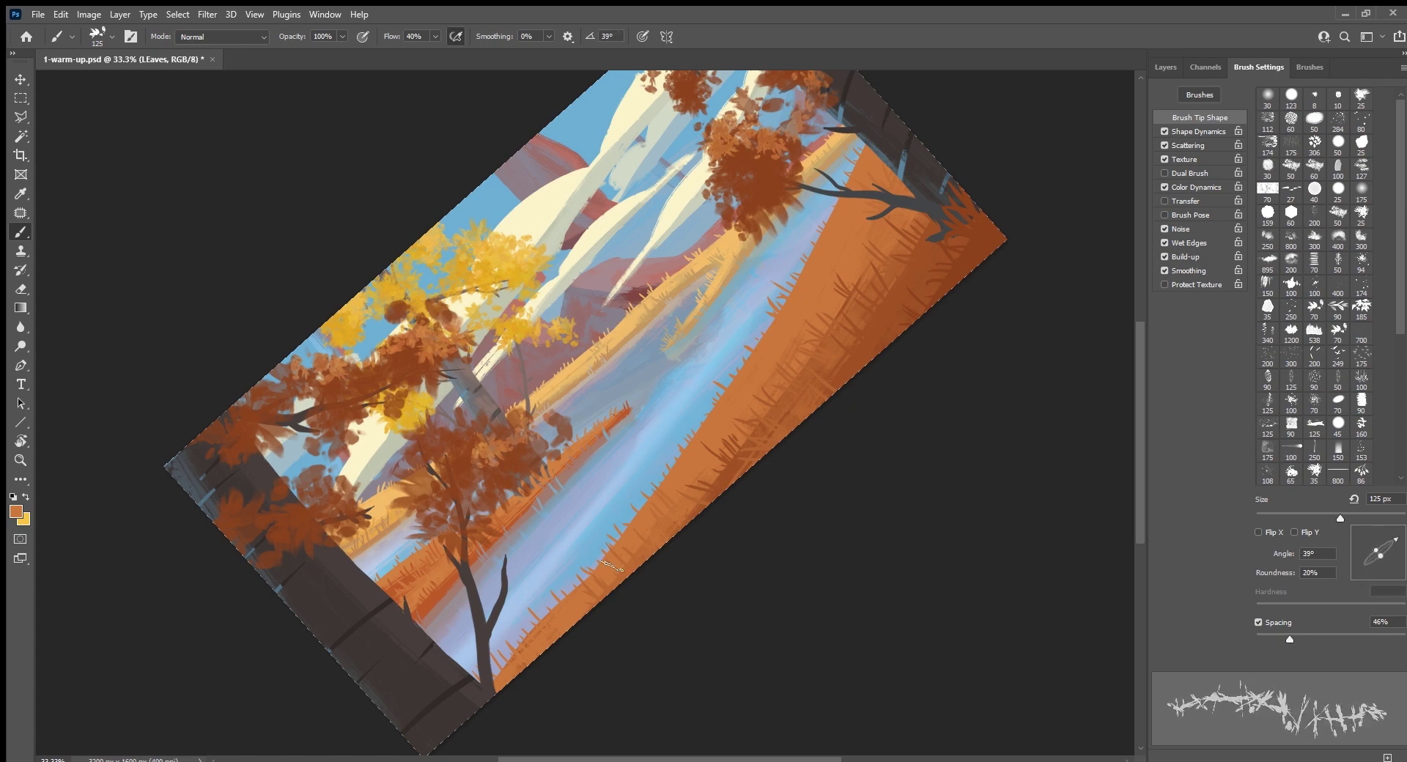
{"action": "left_click_drag", "start_coordinate": [1396, 543], "coordinate": [1383, 531]}
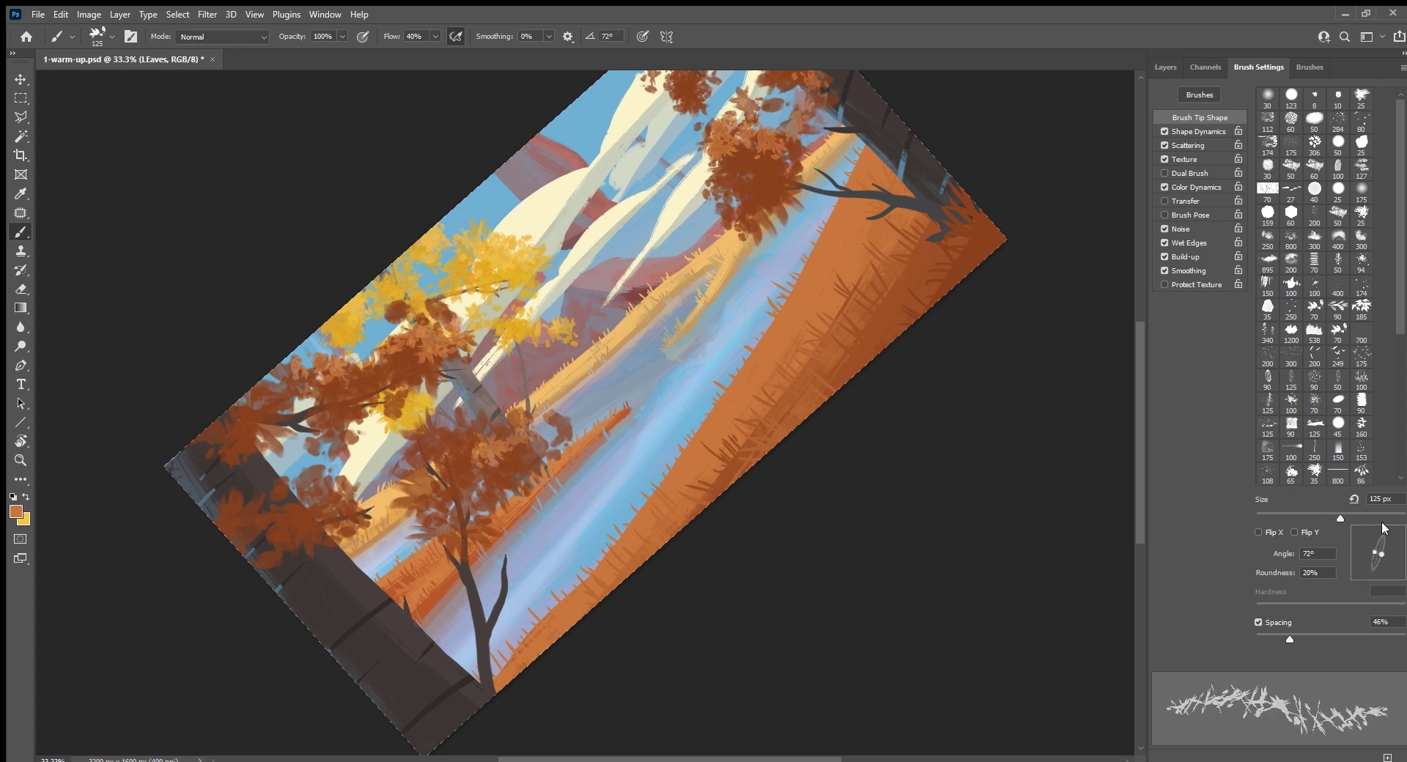
{"action": "key", "text": "Escape"}
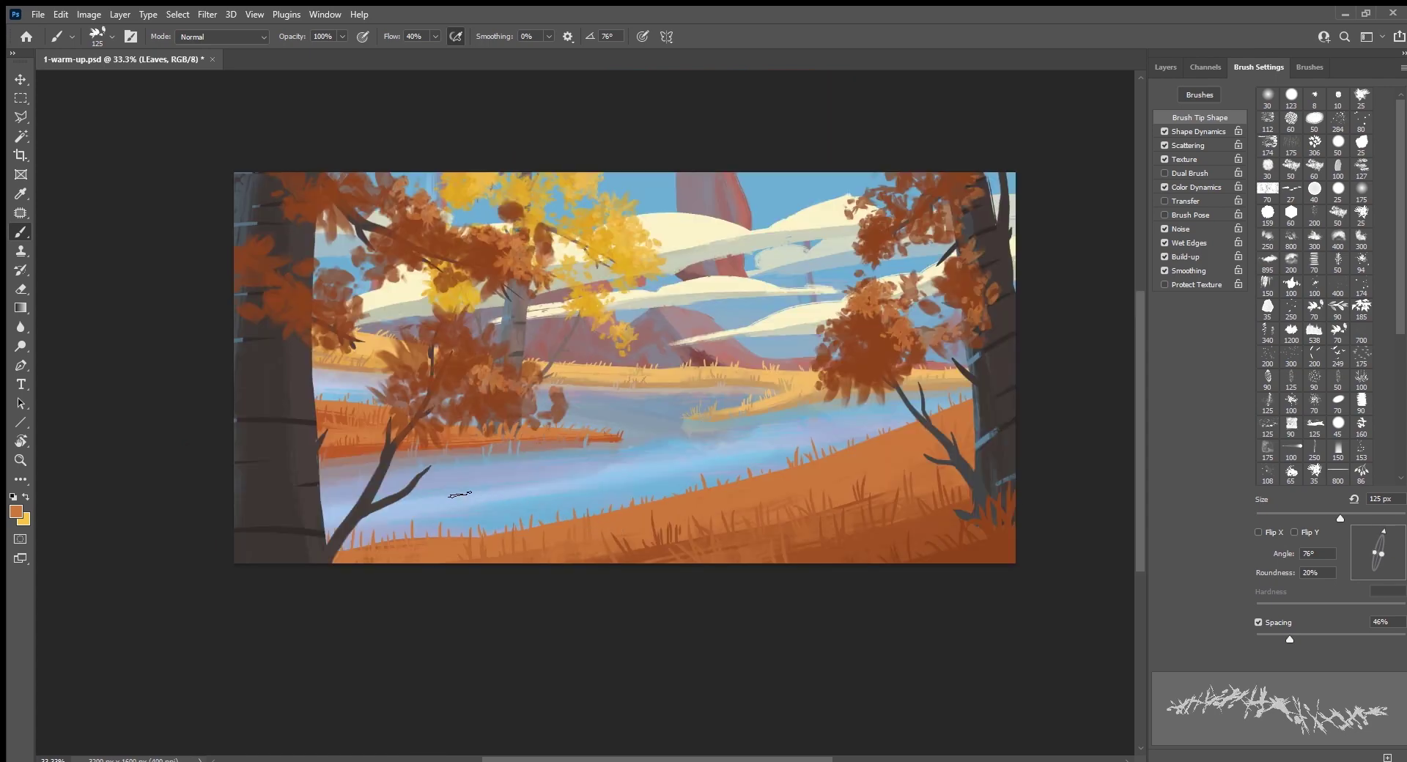
{"action": "left_click_drag", "start_coordinate": [460, 494], "coordinate": [538, 489]}
{"action": "key", "text": "ctrl+z"}
{"action": "key", "text": "ctrl+z"}
Step: Try the Foliage 1 and Leaves 1 brushes on the water, then remove the trial marks
{"action": "left_click", "coordinate": [1310, 66]}
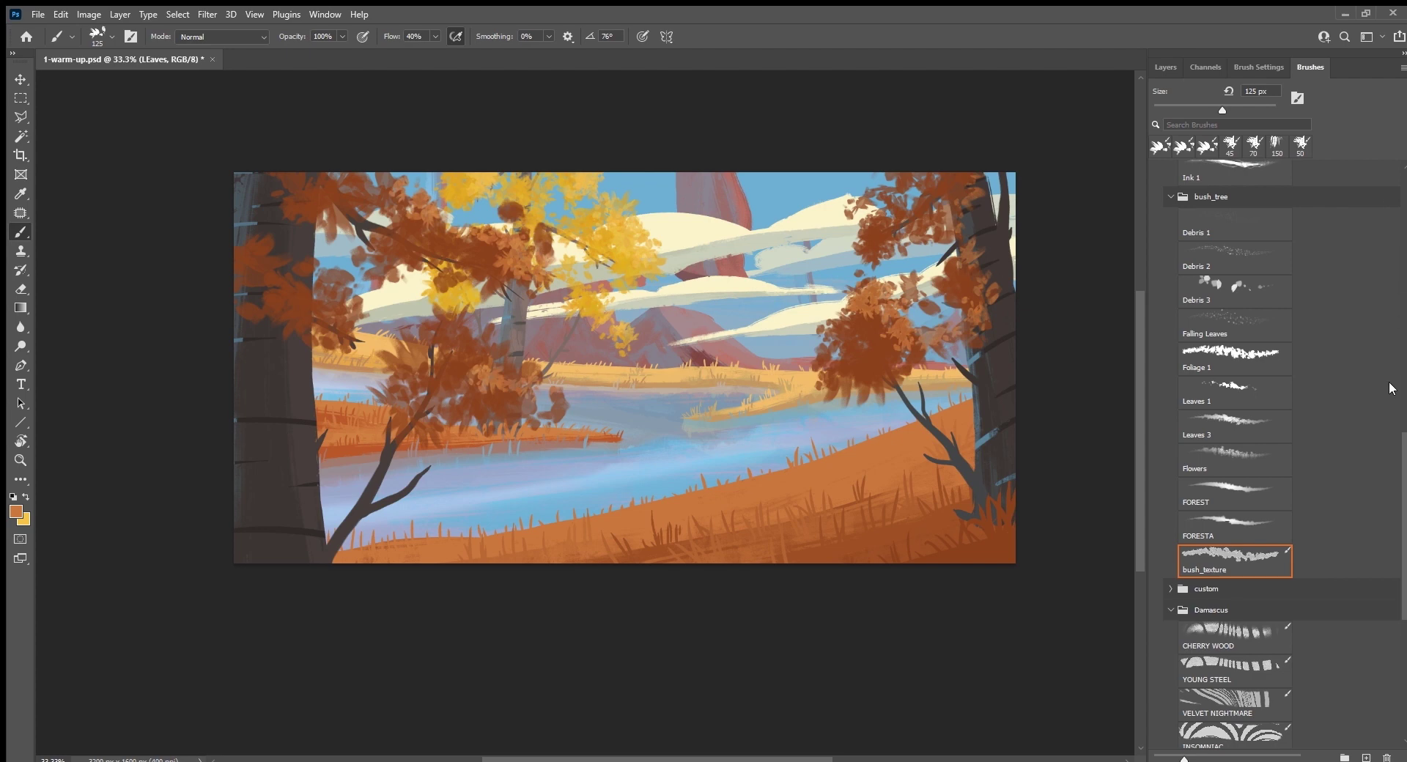
{"action": "left_click", "coordinate": [1252, 357]}
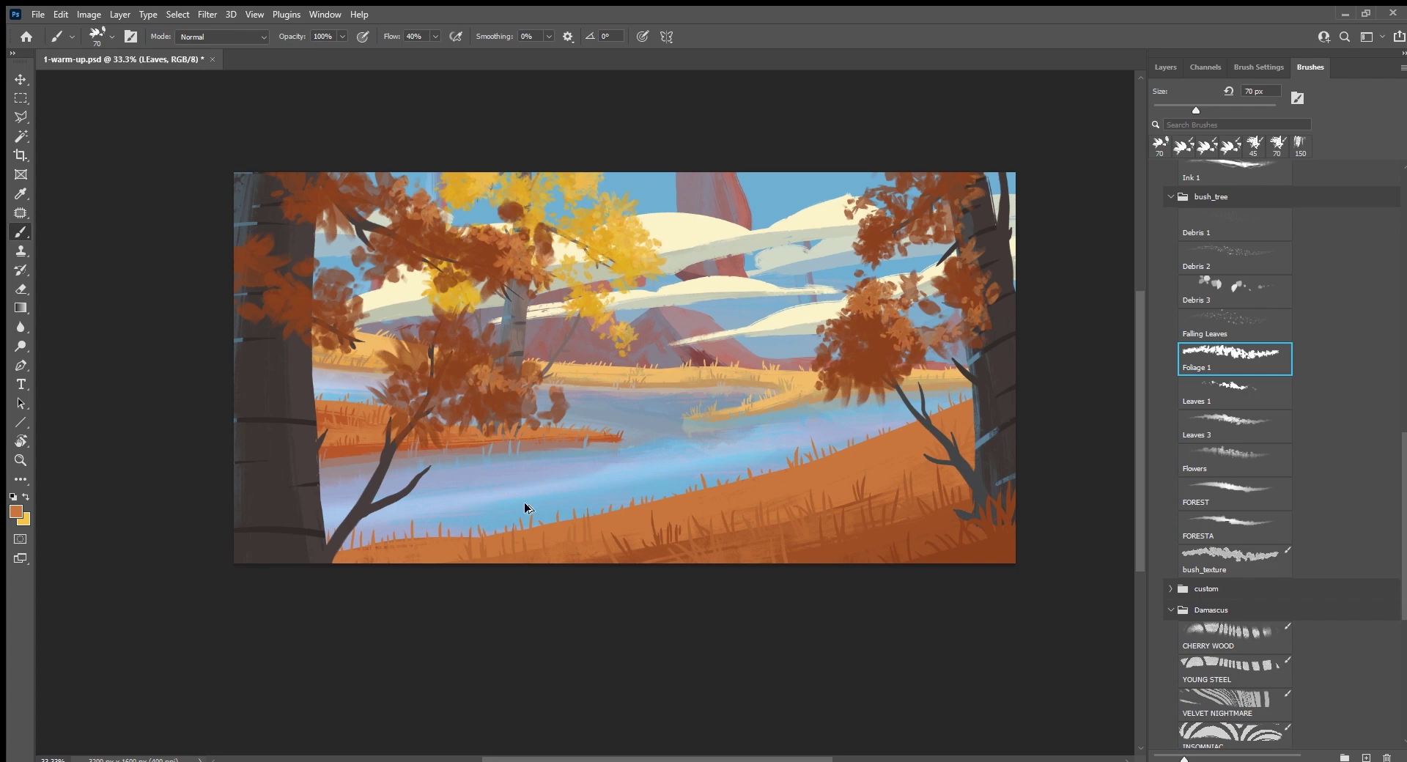
{"action": "key", "text": "bracketright"}
{"action": "key", "text": "bracketright"}
{"action": "key", "text": "bracketright"}
{"action": "left_click_drag", "start_coordinate": [449, 491], "coordinate": [519, 488]}
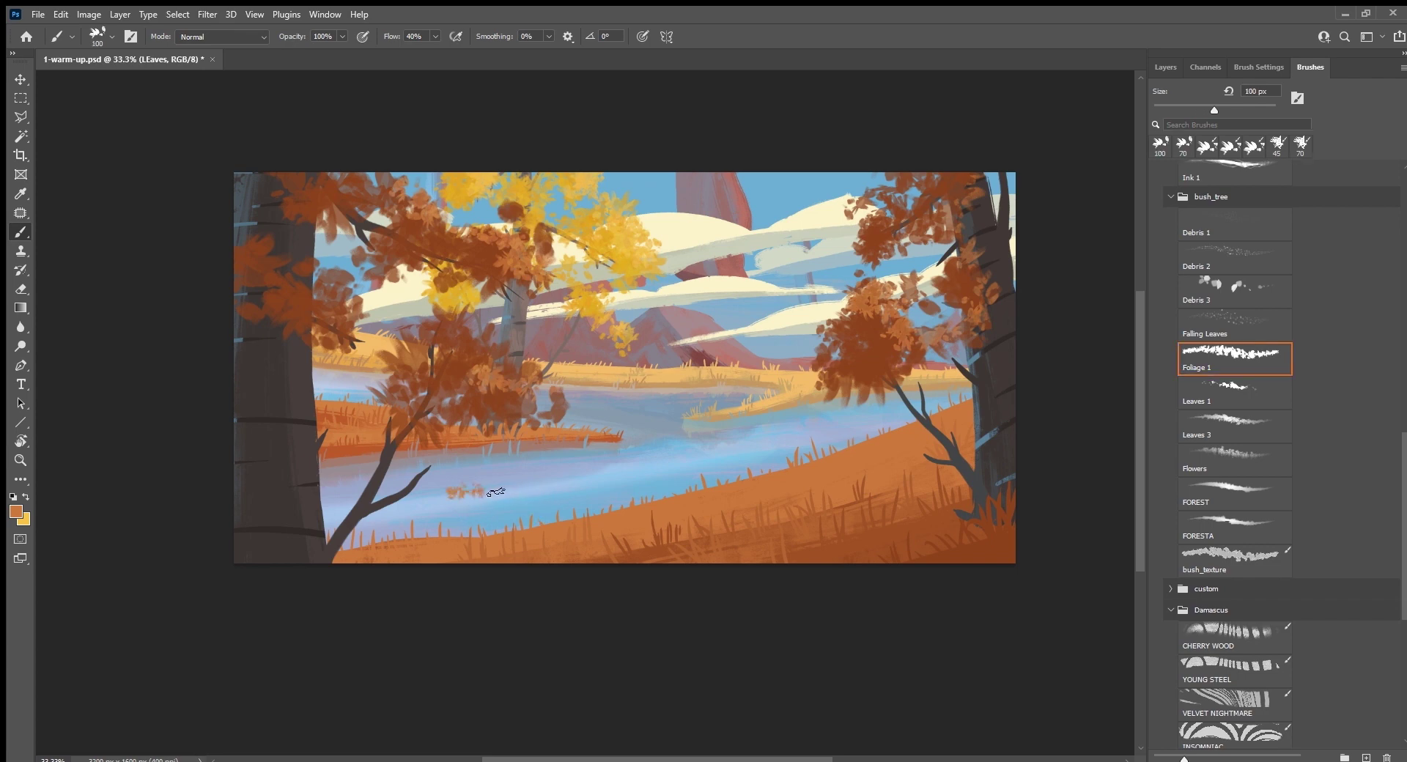
{"action": "key", "text": "ctrl+z"}
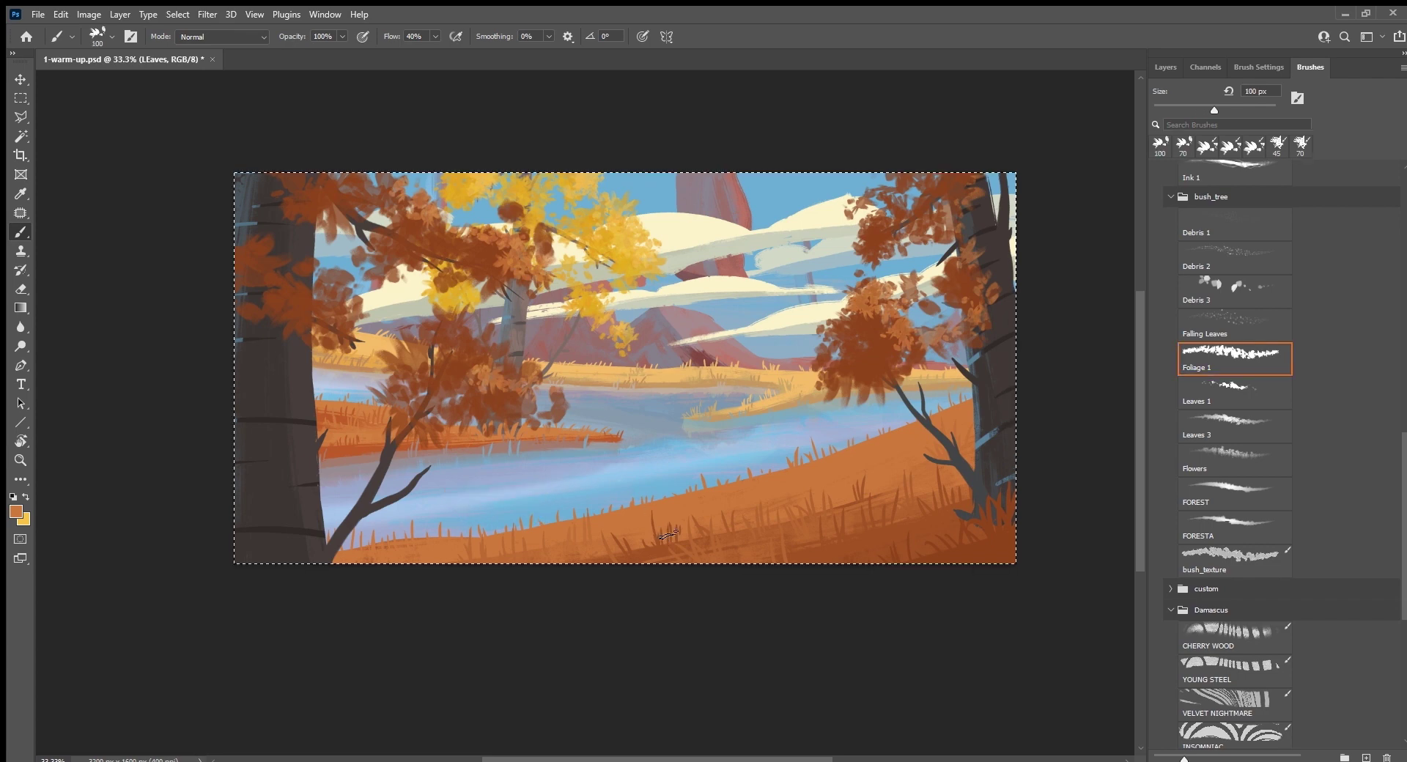
{"action": "left_click", "coordinate": [1252, 399]}
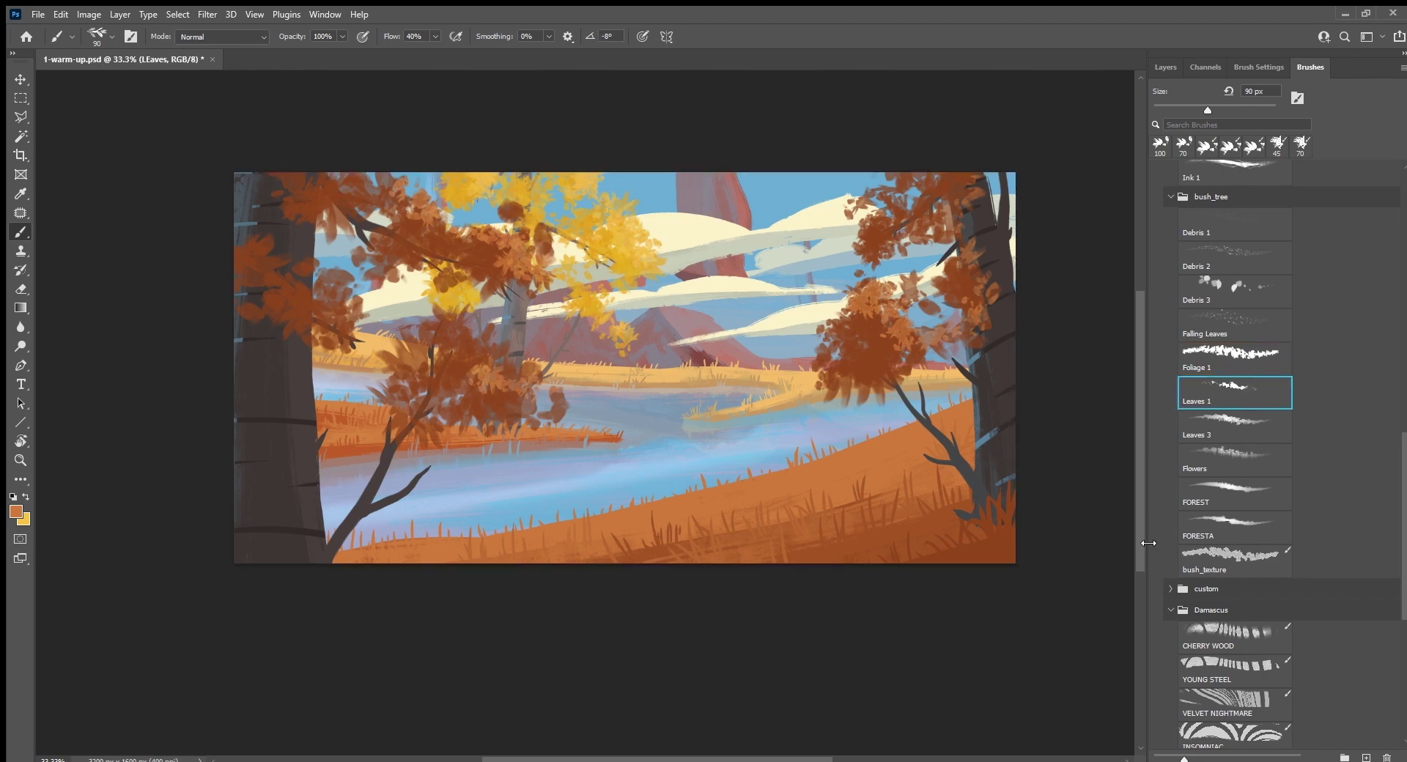
{"action": "left_click", "coordinate": [482, 497]}
{"action": "left_click_drag", "start_coordinate": [509, 491], "coordinate": [548, 489]}
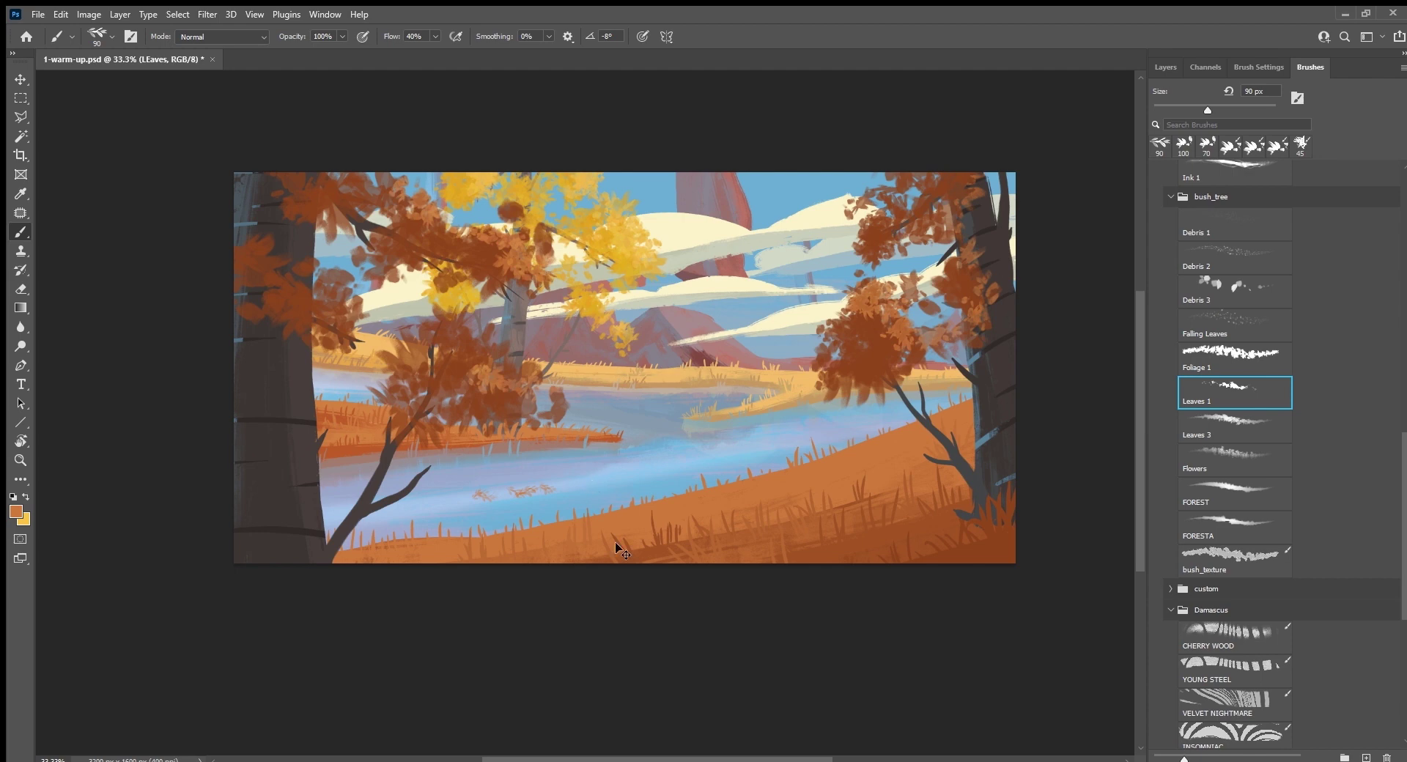
{"action": "key", "text": "ctrl+a"}
{"action": "key", "text": "ctrl+x"}
Step: Dab floating leaves along the river with a 50 px Debris 3 brush
{"action": "scroll", "coordinate": [1396, 502], "scroll_direction": "up", "scroll_amount": 1}
{"action": "scroll", "coordinate": [1396, 502], "scroll_direction": "up", "scroll_amount": 1}
{"action": "left_click", "coordinate": [1235, 357]}
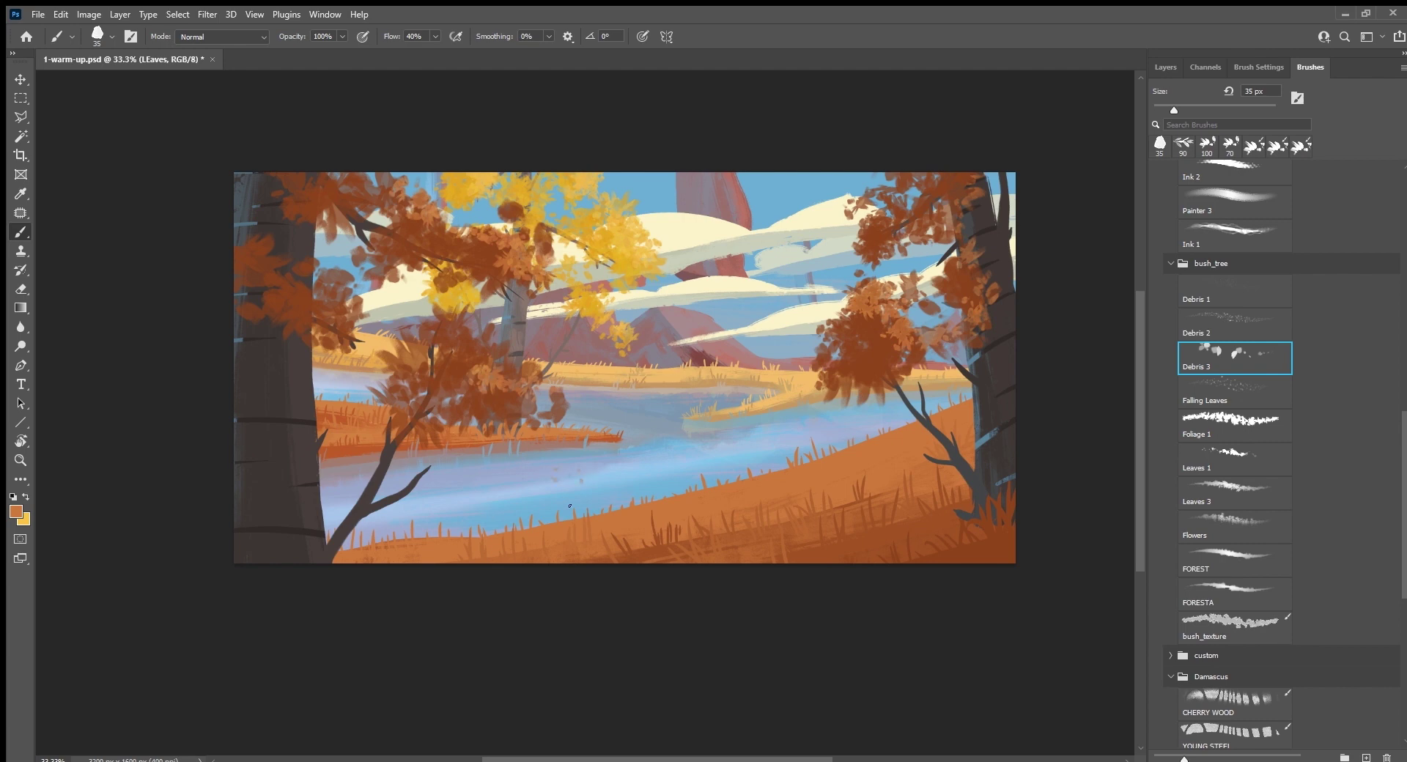
{"action": "key", "text": "bracketright"}
{"action": "key", "text": "bracketright"}
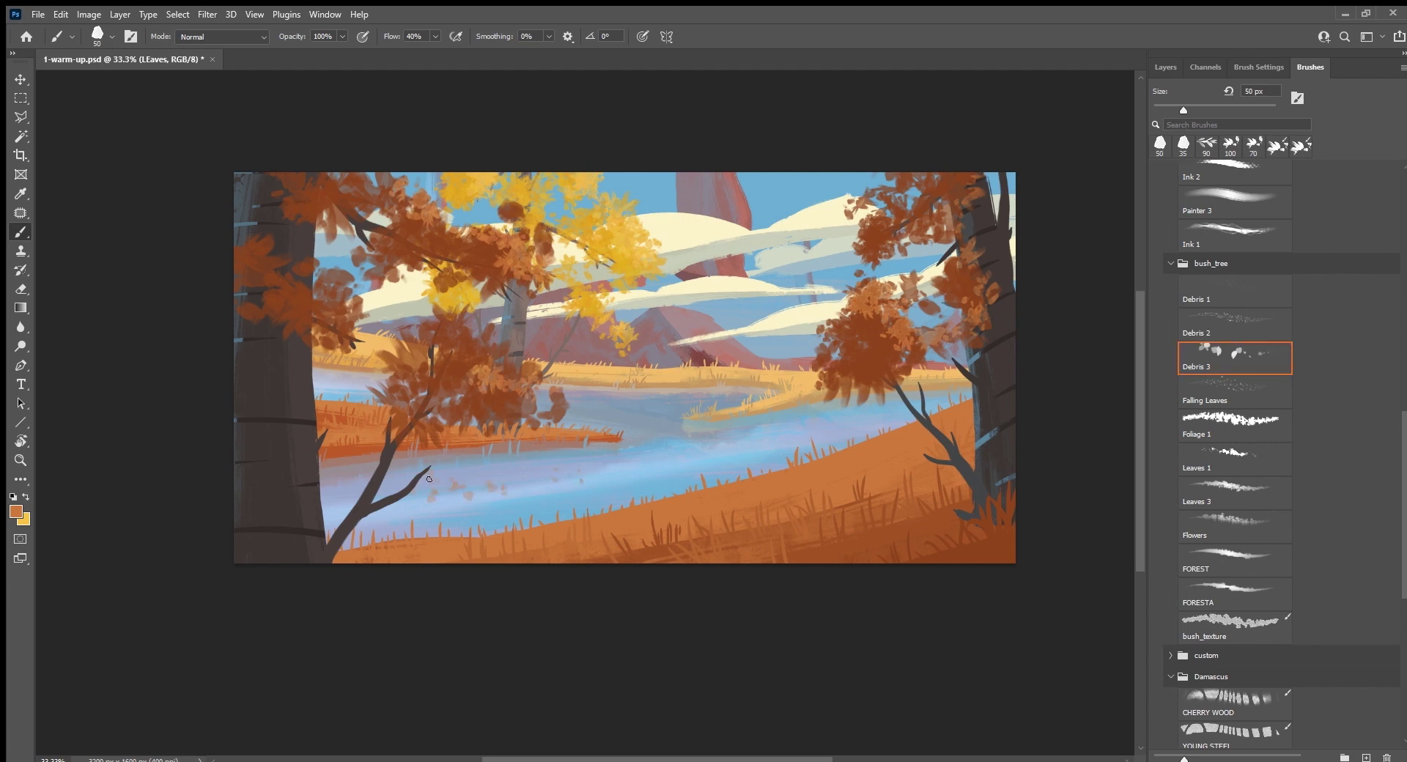
{"action": "key", "text": "r"}
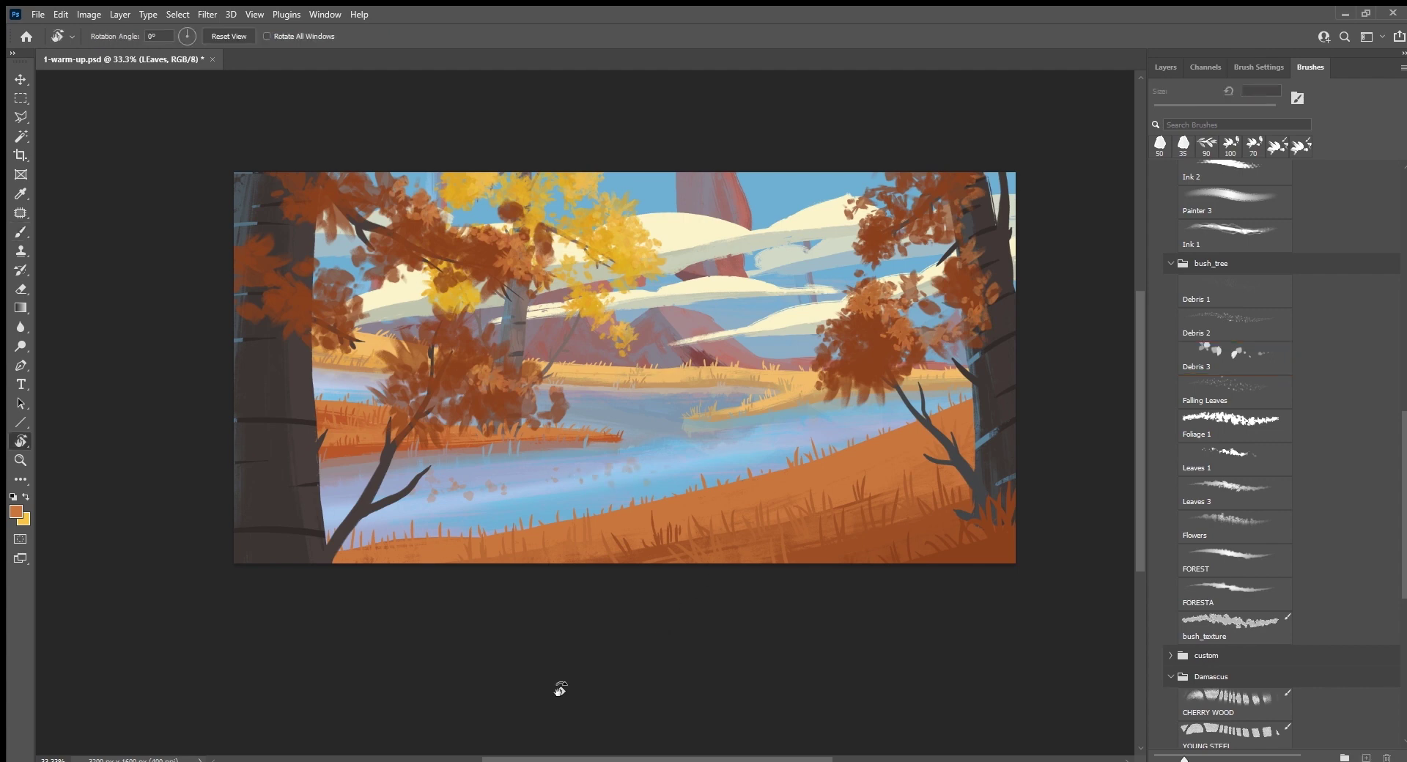
{"action": "left_click_drag", "start_coordinate": [559, 691], "coordinate": [581, 553]}
{"action": "left_click", "coordinate": [552, 584]}
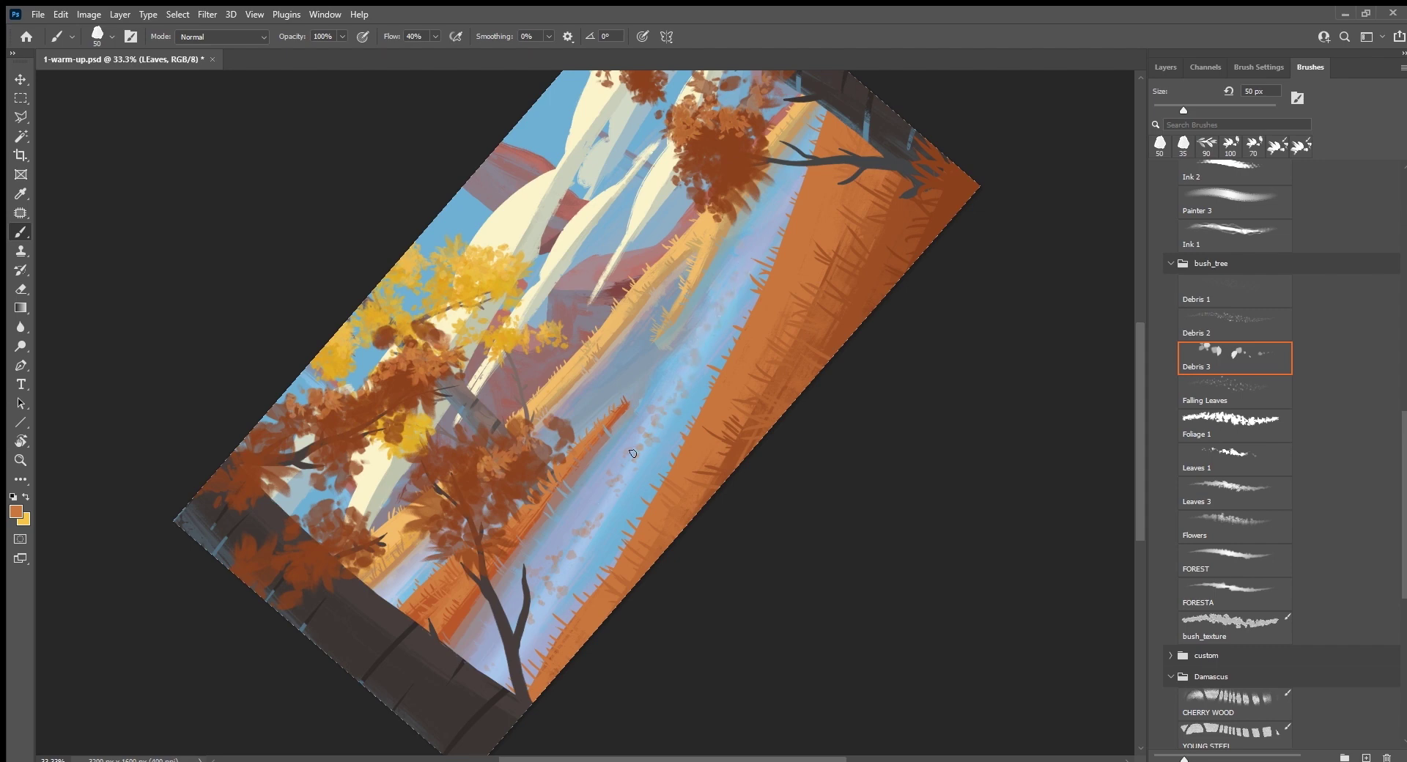
{"action": "left_click_drag", "start_coordinate": [632, 453], "coordinate": [589, 566]}
Step: Duplicate the leaves to thicken them and merge the copies into one LEaves layer
{"action": "key", "text": "ctrl+j"}
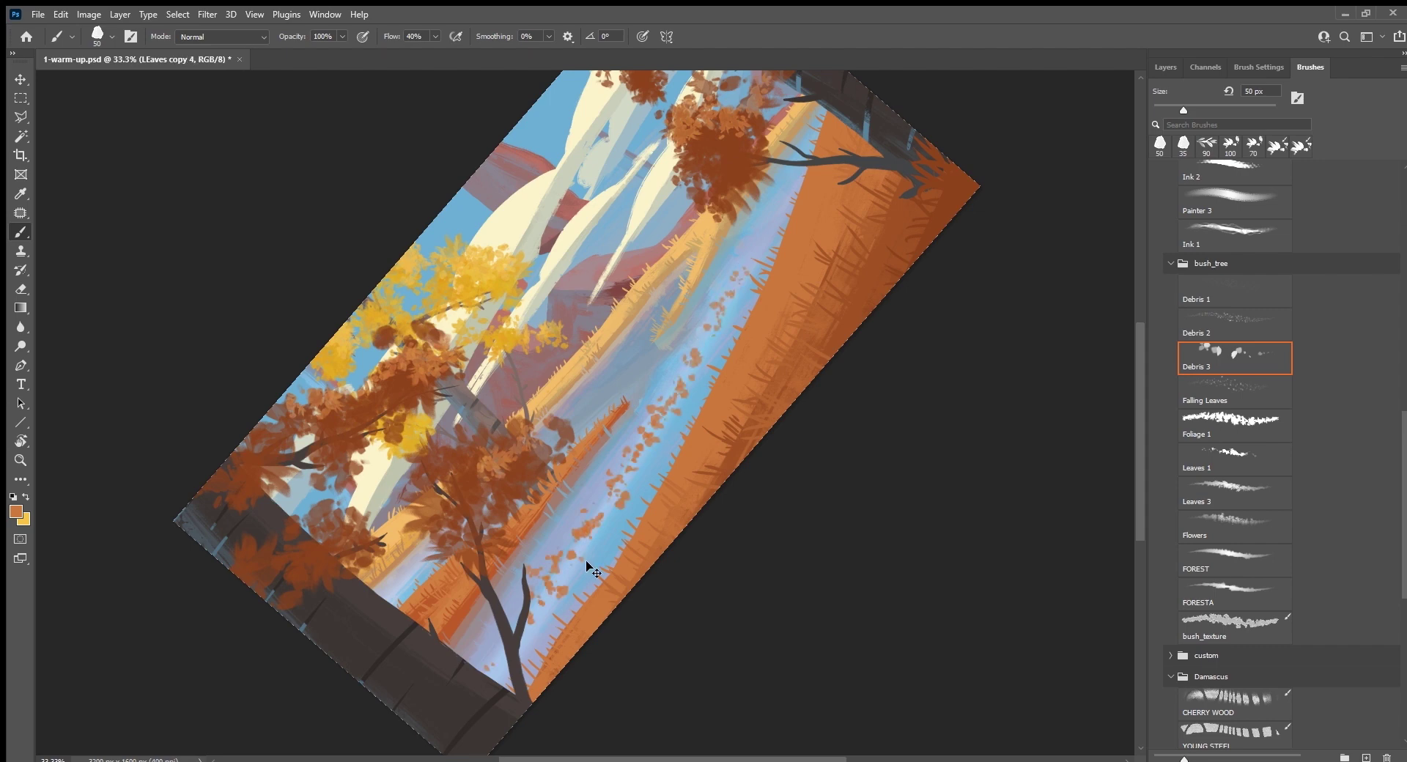
{"action": "left_click", "coordinate": [1175, 68]}
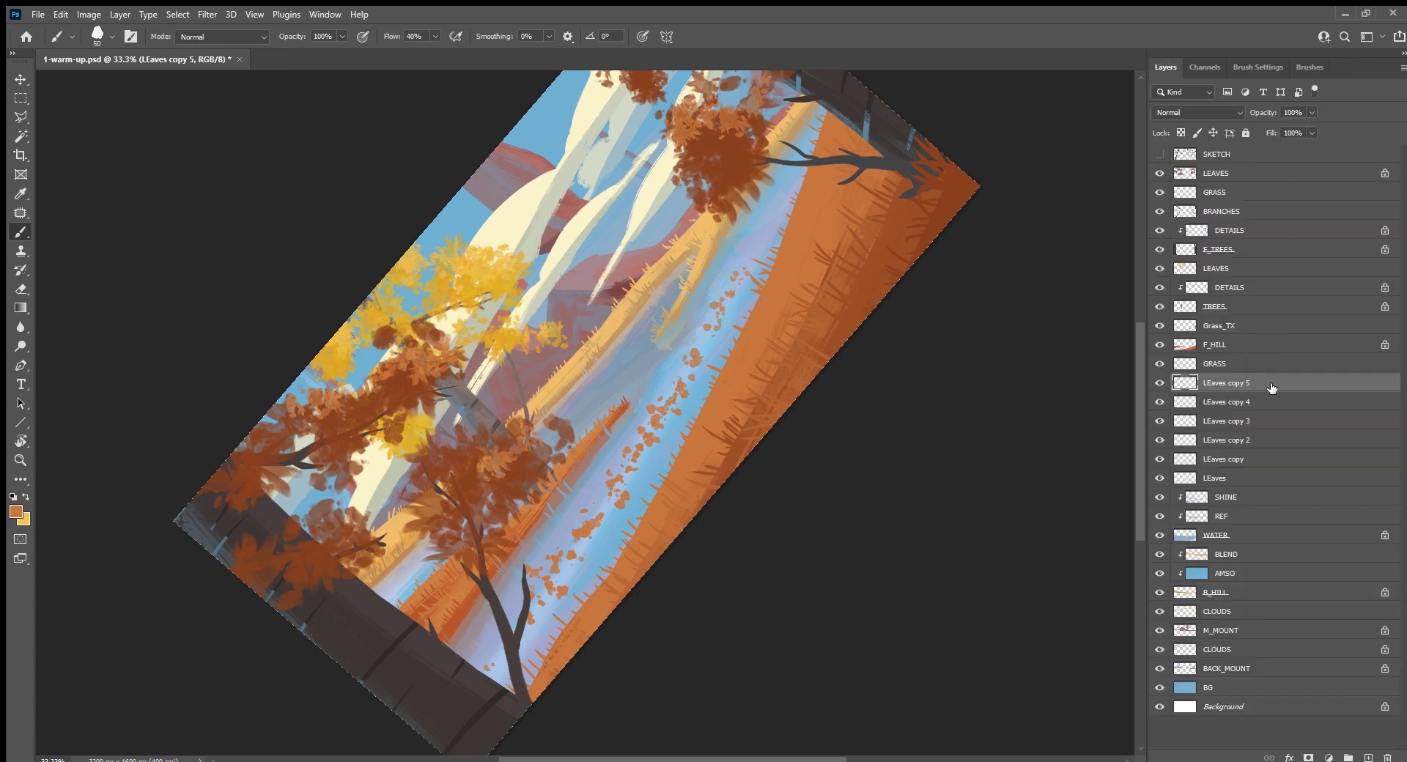
{"action": "left_click", "coordinate": [1267, 478], "text": "shift"}
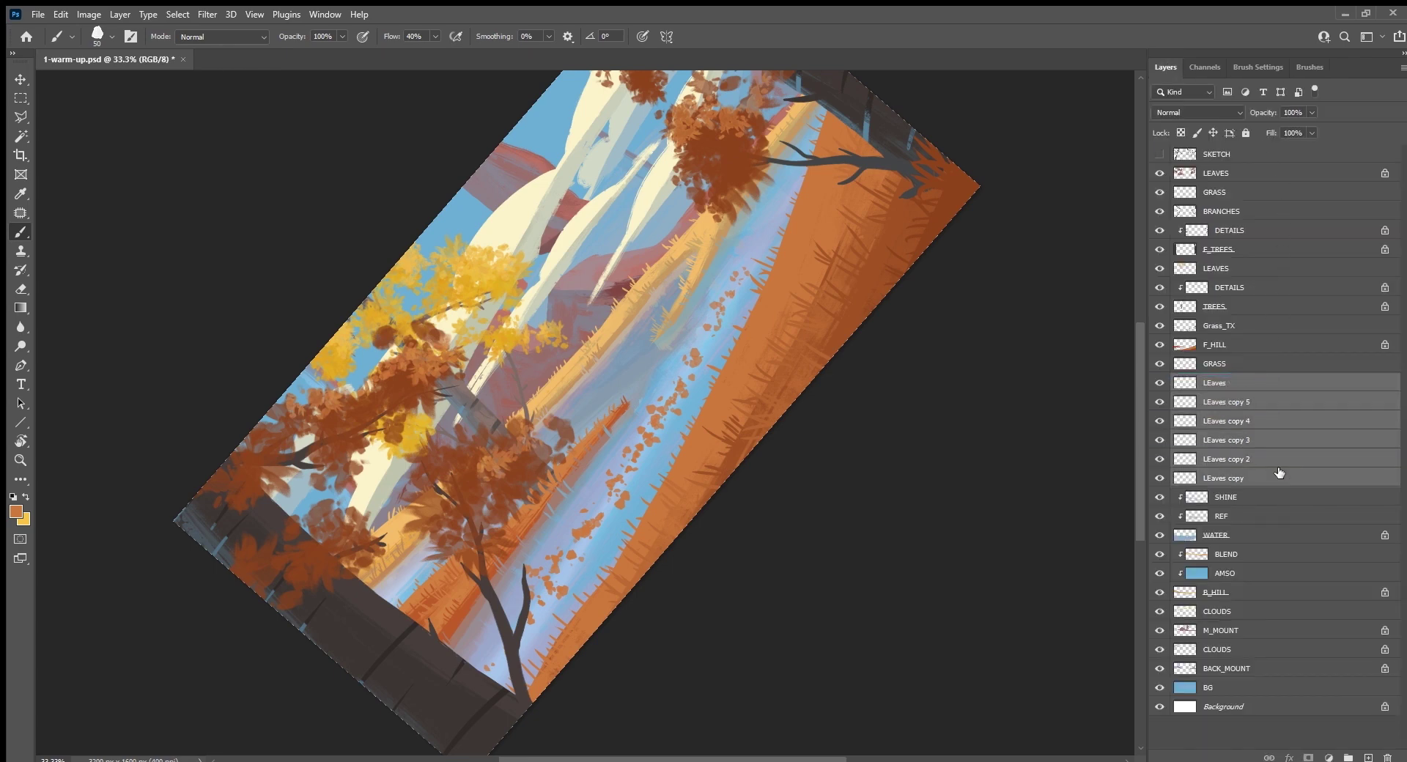
{"action": "key", "text": "ctrl+e"}
{"action": "left_click_drag", "start_coordinate": [1150, 654], "coordinate": [1356, 658]}
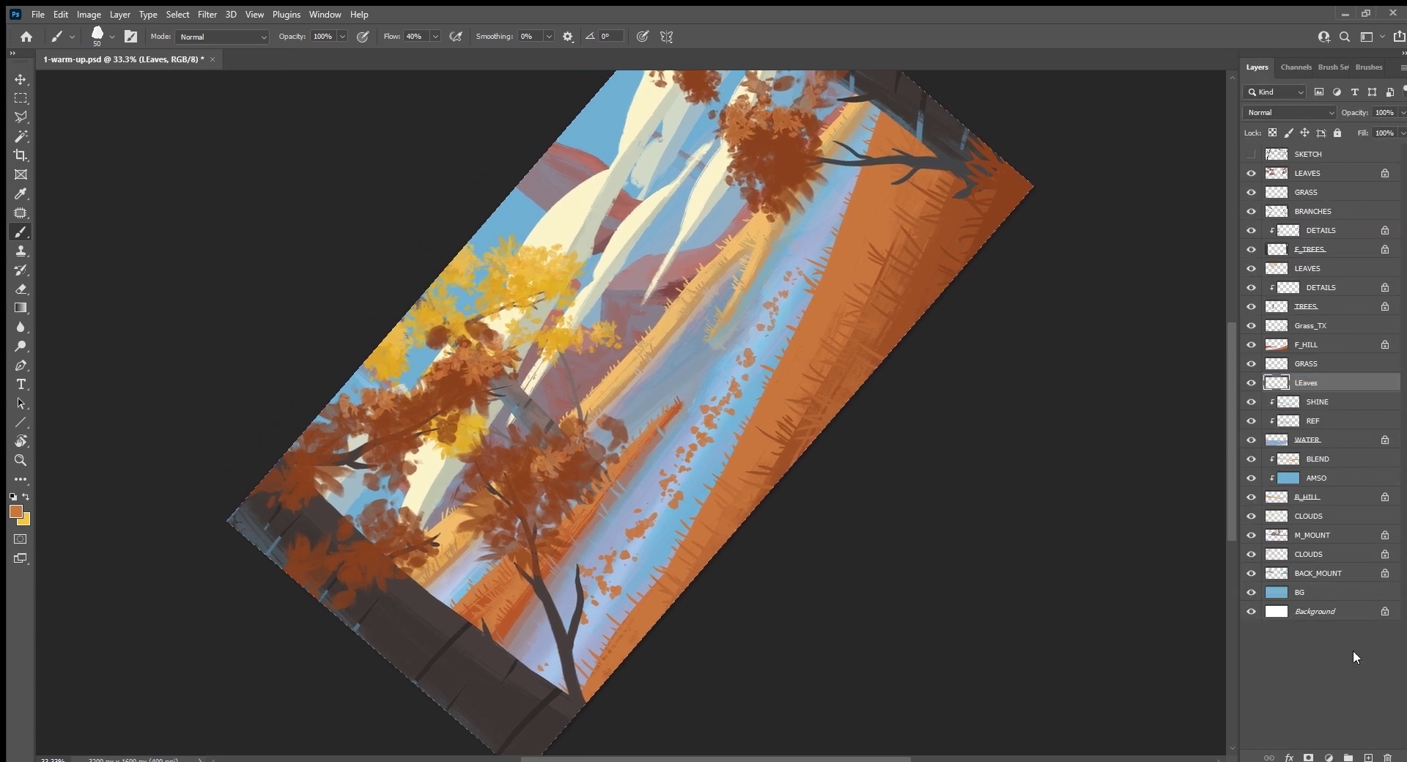
{"action": "key", "text": "Escape"}
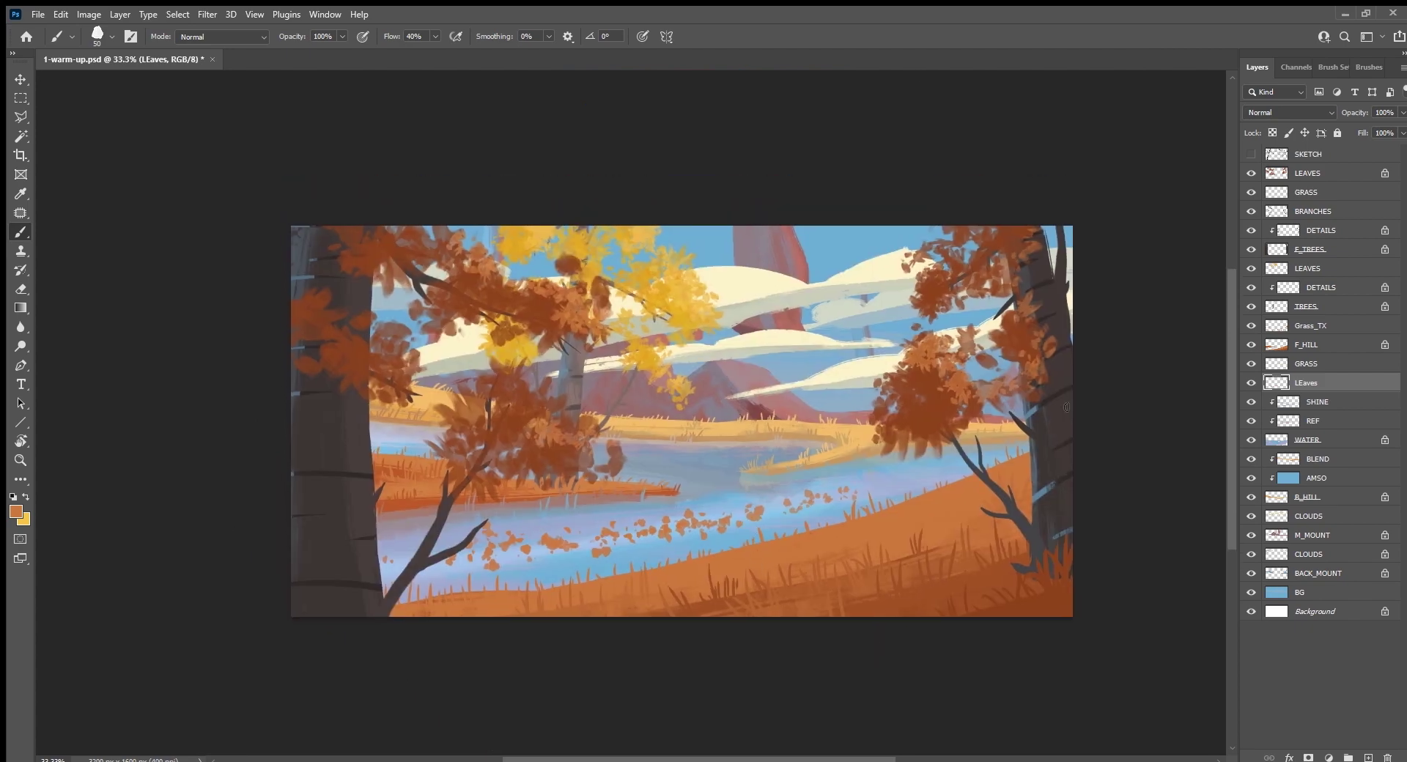
{"action": "left_click", "coordinate": [1370, 758]}
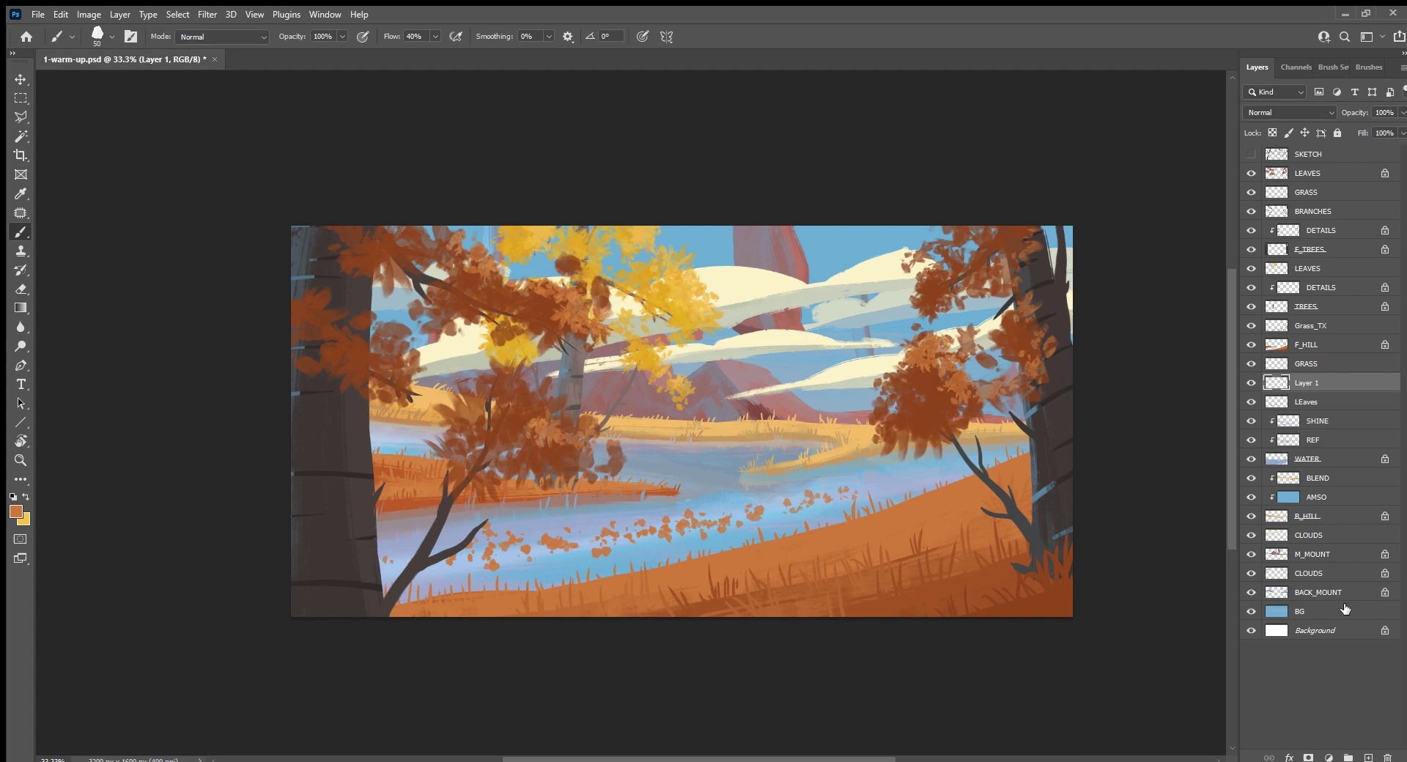
Step: Rename the layer WATER_BREAK and choose the Kyle's Inkbox- Rough Inker 4 brush
{"action": "double_click", "coordinate": [1305, 383]}
{"action": "type", "text": "WA"}
{"action": "type", "text": "EA"}
{"action": "type", "text": "K"}
{"action": "key", "text": "Return"}
{"action": "left_click", "coordinate": [1364, 67]}
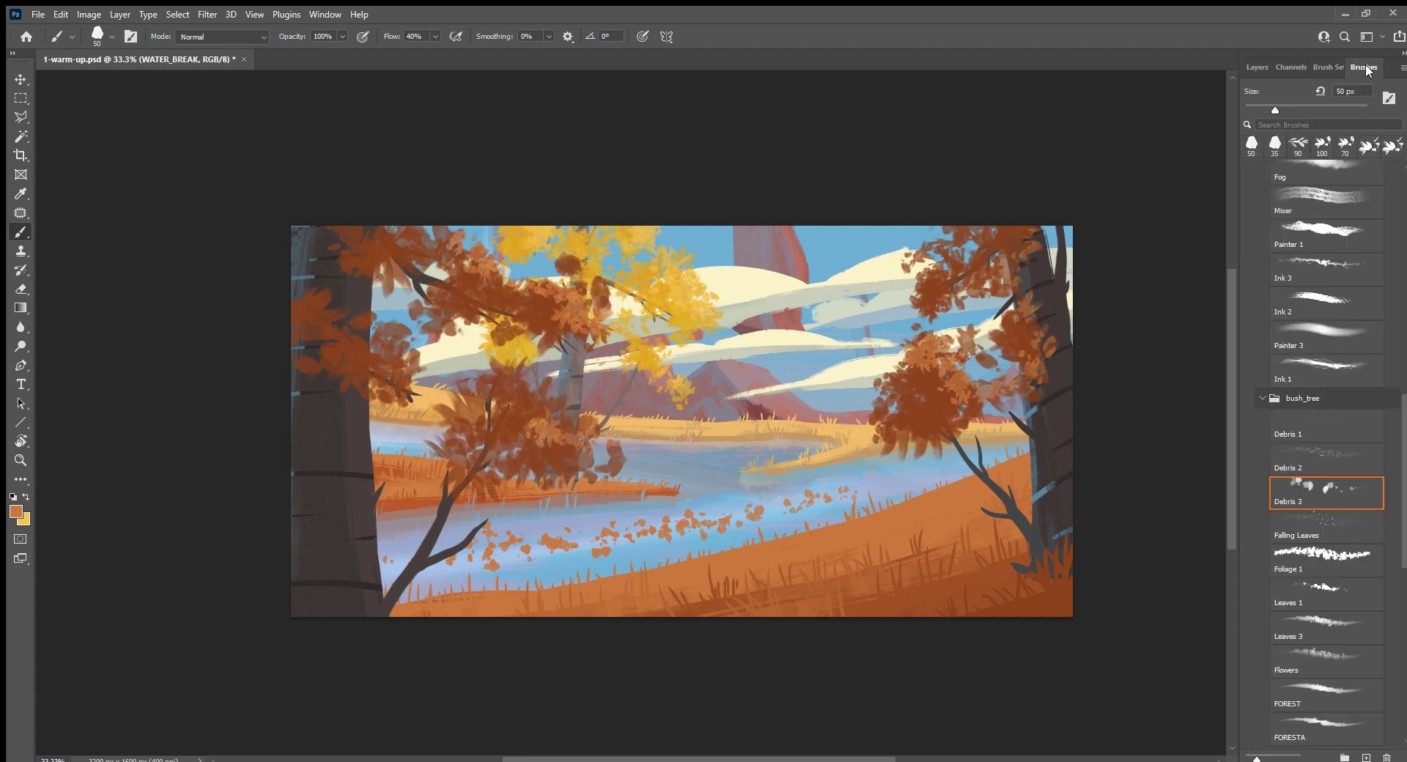
{"action": "scroll", "coordinate": [1396, 287], "scroll_direction": "up", "scroll_amount": 3}
{"action": "scroll", "coordinate": [1397, 287], "scroll_direction": "up", "scroll_amount": 3}
{"action": "scroll", "coordinate": [1396, 288], "scroll_direction": "up", "scroll_amount": 3}
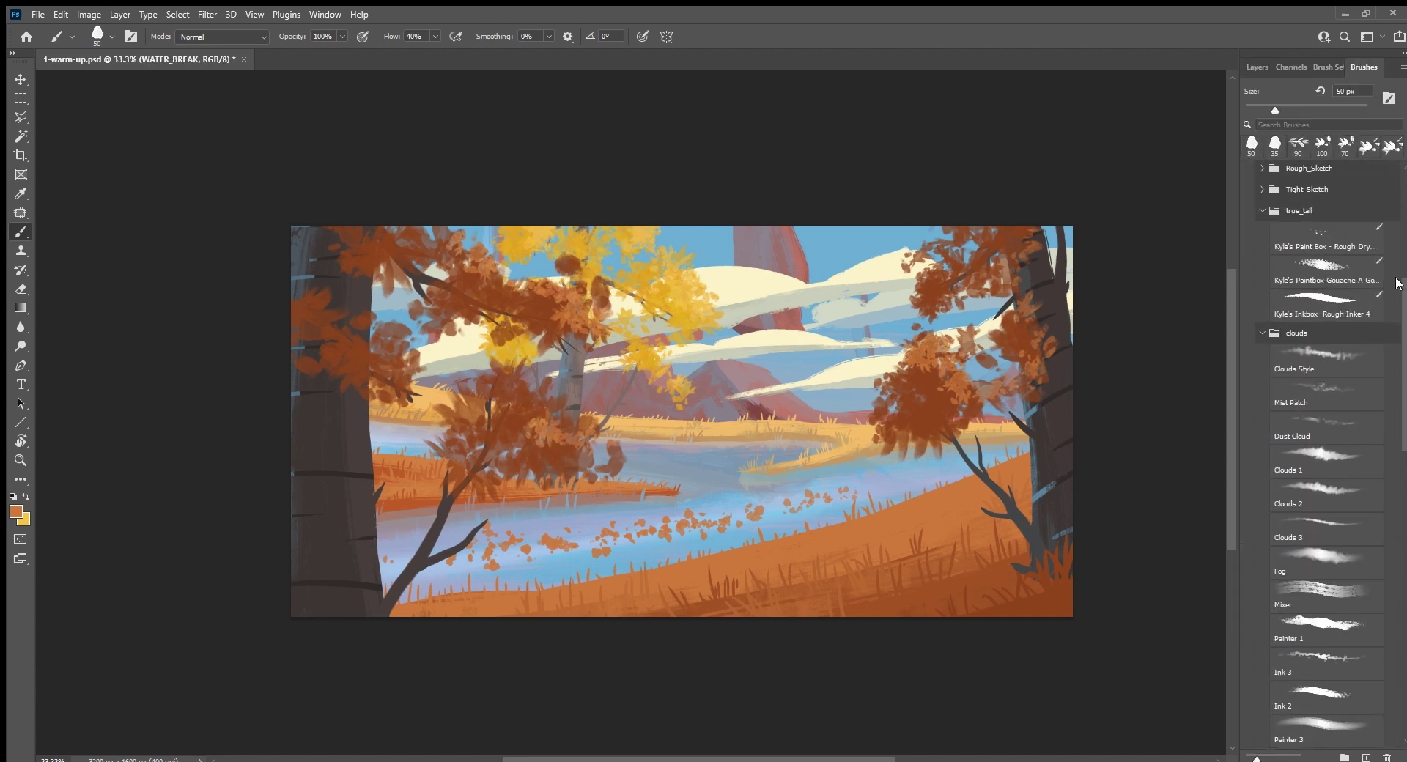
{"action": "scroll", "coordinate": [1396, 288], "scroll_direction": "up", "scroll_amount": 3}
{"action": "left_click", "coordinate": [1345, 323]}
Step: Set a 35 px light-blue brush and move WATER_BREAK just under LEAVES
{"action": "left_click_drag", "start_coordinate": [789, 663], "coordinate": [827, 533]}
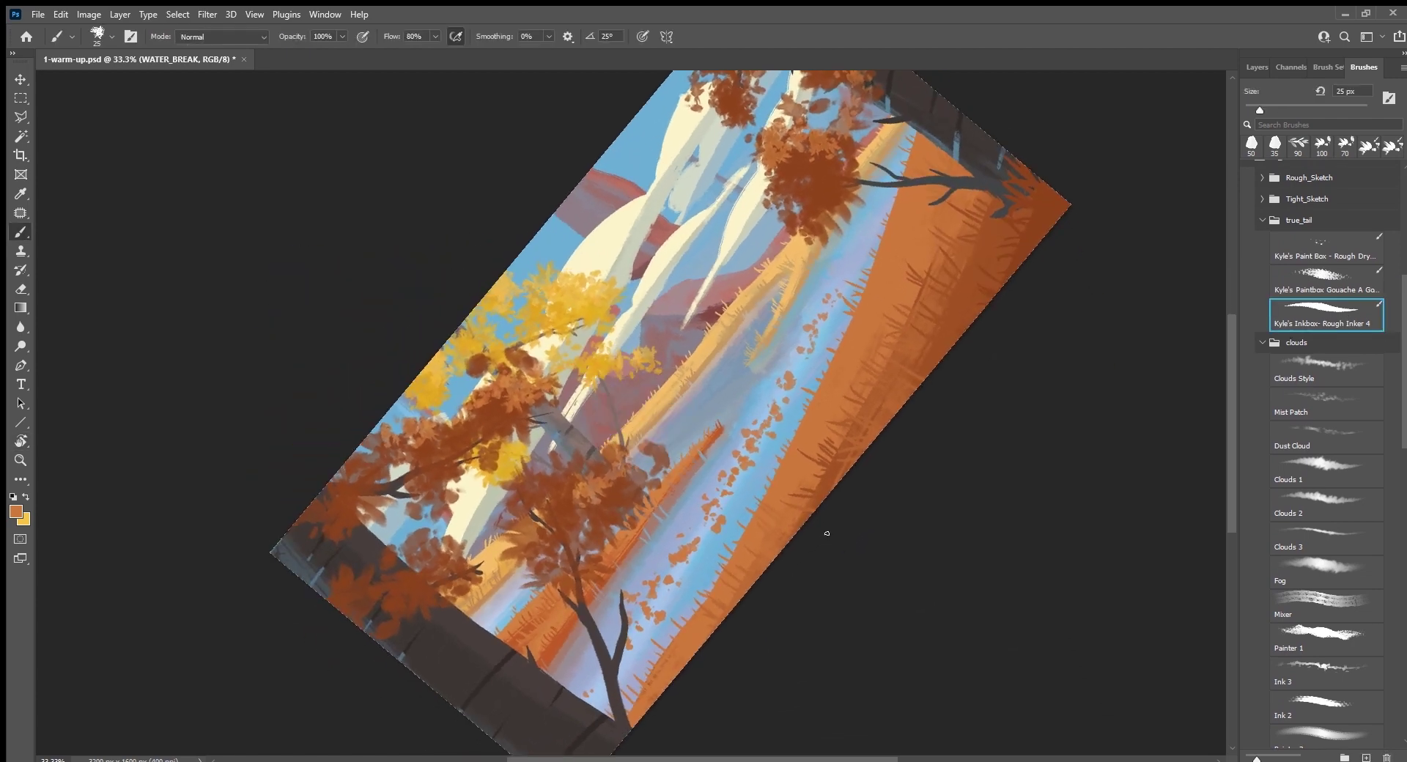
{"action": "key", "text": "bracketright"}
{"action": "left_click", "coordinate": [701, 579], "text": "alt"}
{"action": "key", "text": "i"}
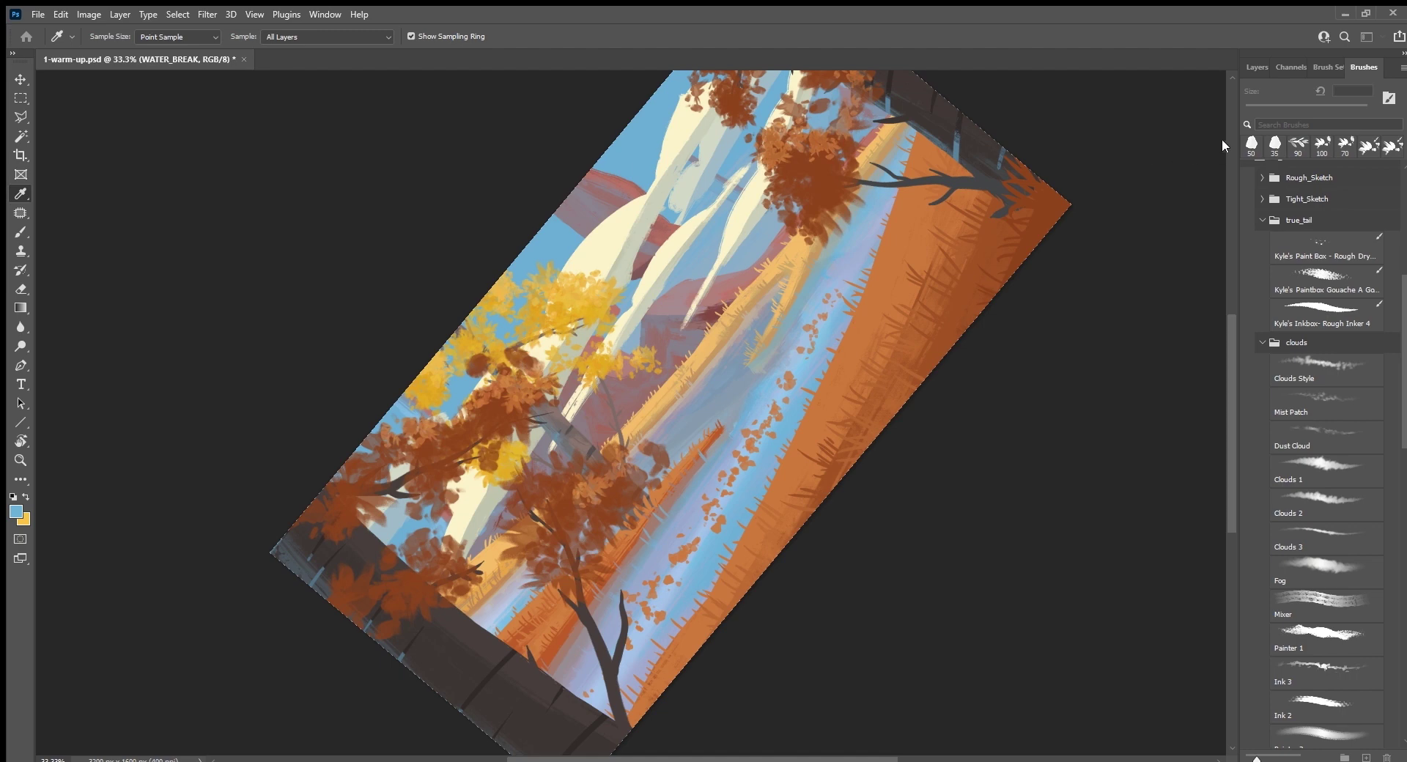
{"action": "key", "text": "b"}
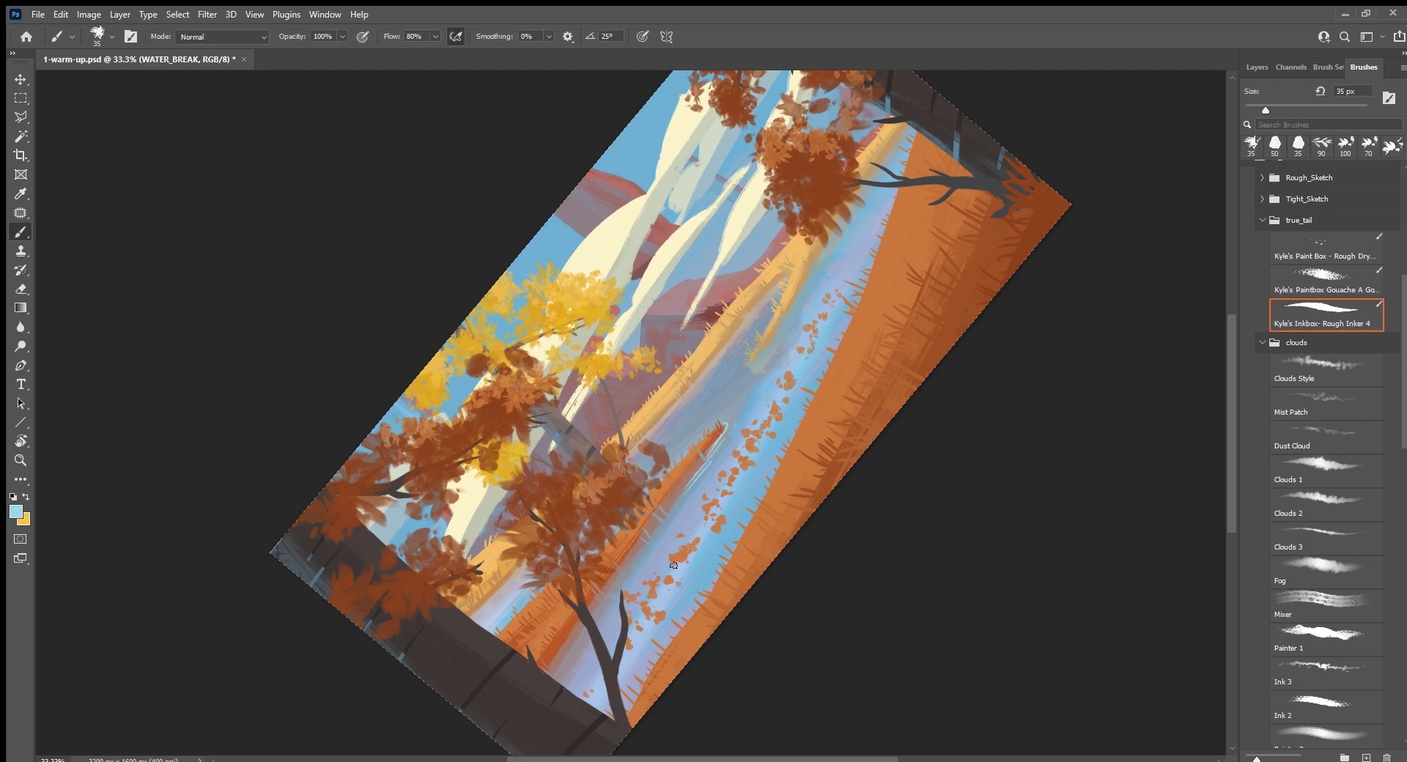
{"action": "left_click", "coordinate": [1257, 68]}
{"action": "mouse_move", "coordinate": [1342, 384]}
{"action": "left_mouse_down"}
{"action": "mouse_move", "coordinate": [1337, 176]}
{"action": "mouse_move", "coordinate": [1272, 197]}
{"action": "left_mouse_up"}
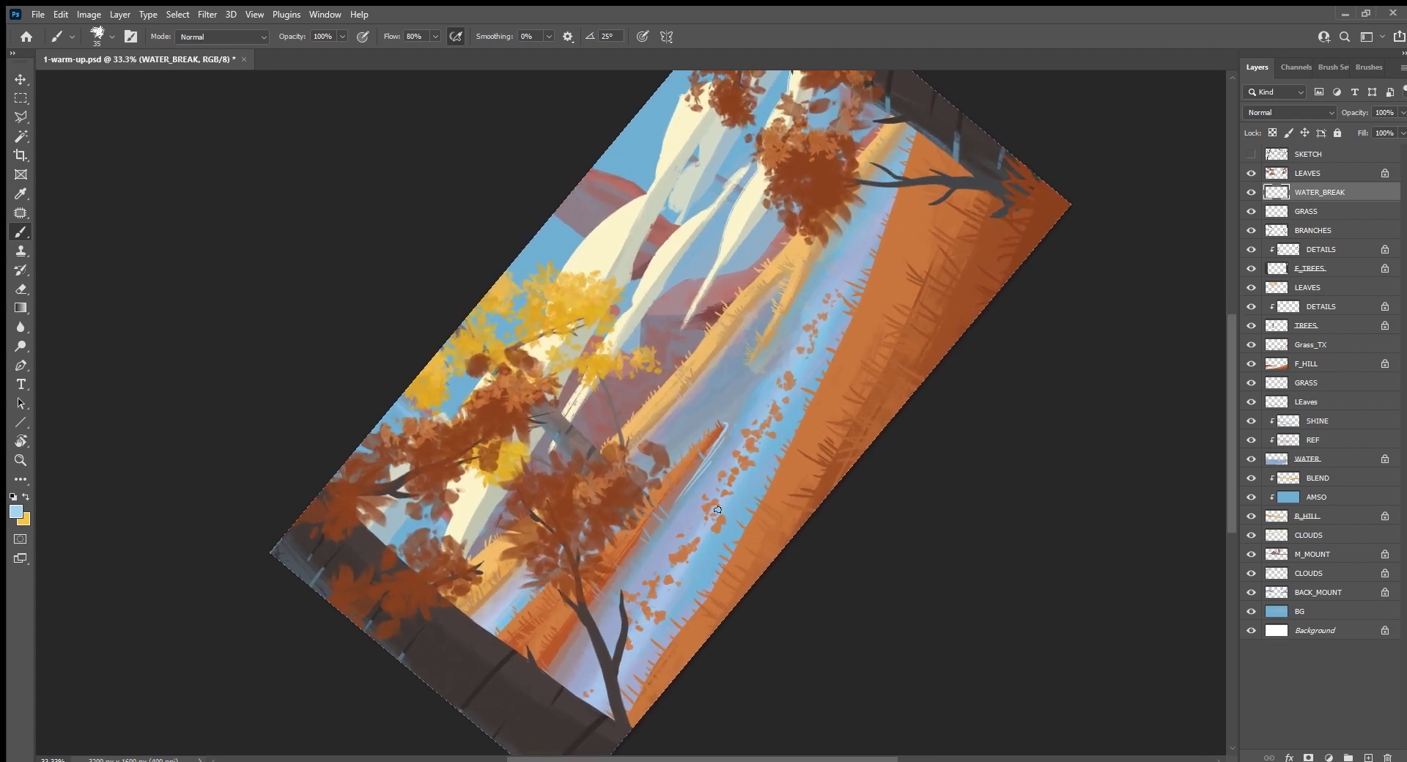
Step: Paint thin white water-break streaks along the river's edge and up the water
{"action": "left_click_drag", "start_coordinate": [620, 590], "coordinate": [692, 496]}
{"action": "key", "text": "slash"}
{"action": "key", "text": "i"}
{"action": "key", "text": "b"}
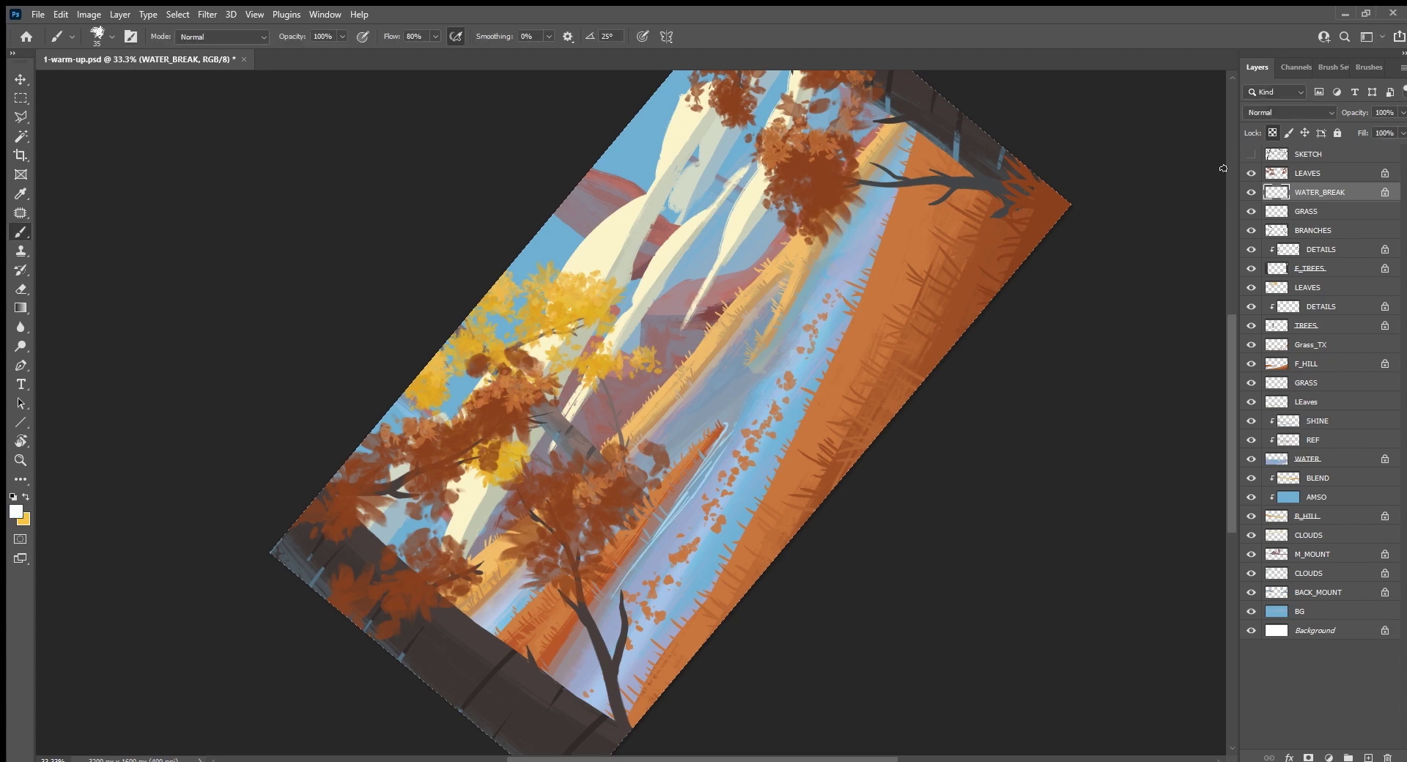
{"action": "left_click_drag", "start_coordinate": [619, 590], "coordinate": [726, 426]}
{"action": "key", "text": "slash"}
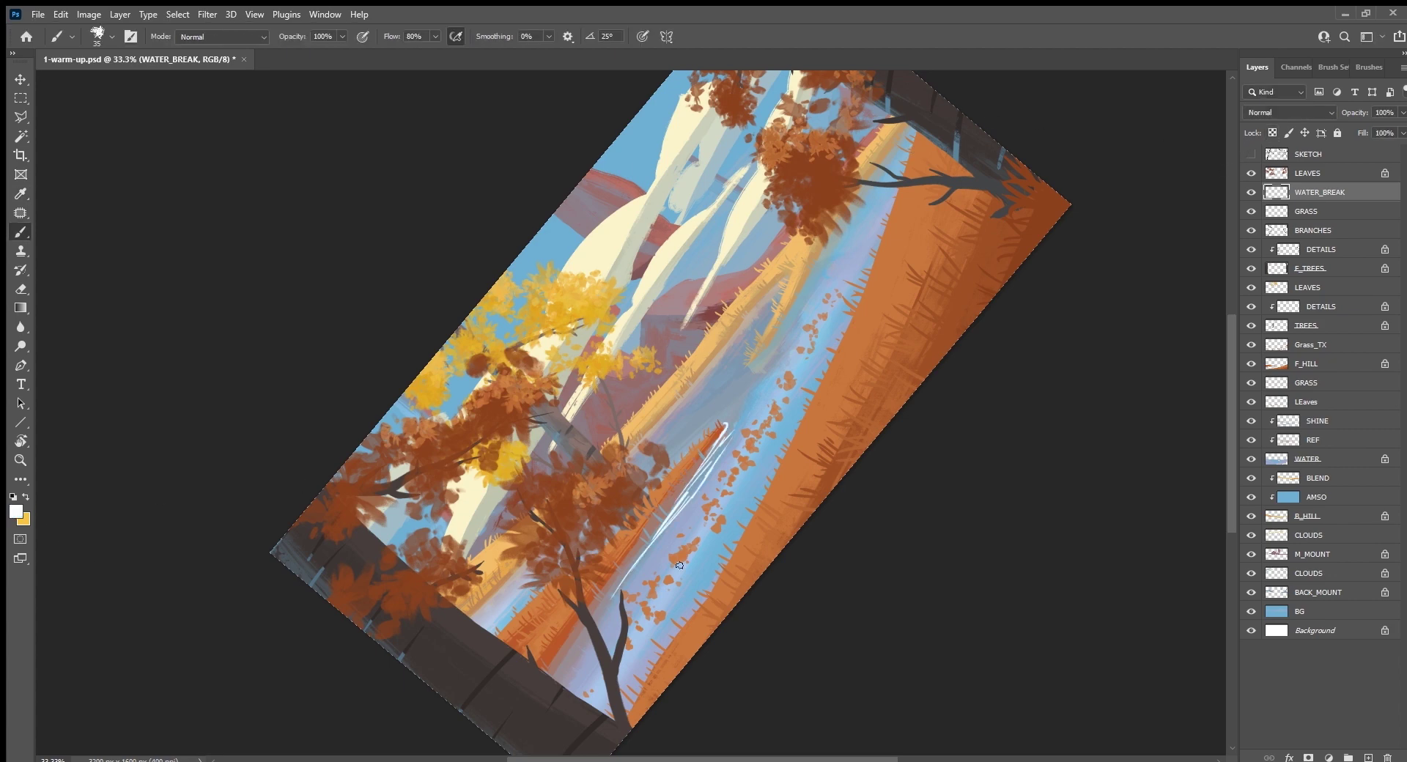
{"action": "left_click_drag", "start_coordinate": [675, 593], "coordinate": [696, 561]}
{"action": "left_click_drag", "start_coordinate": [768, 342], "coordinate": [792, 303]}
{"action": "key", "text": "ctrl+BackSpace"}
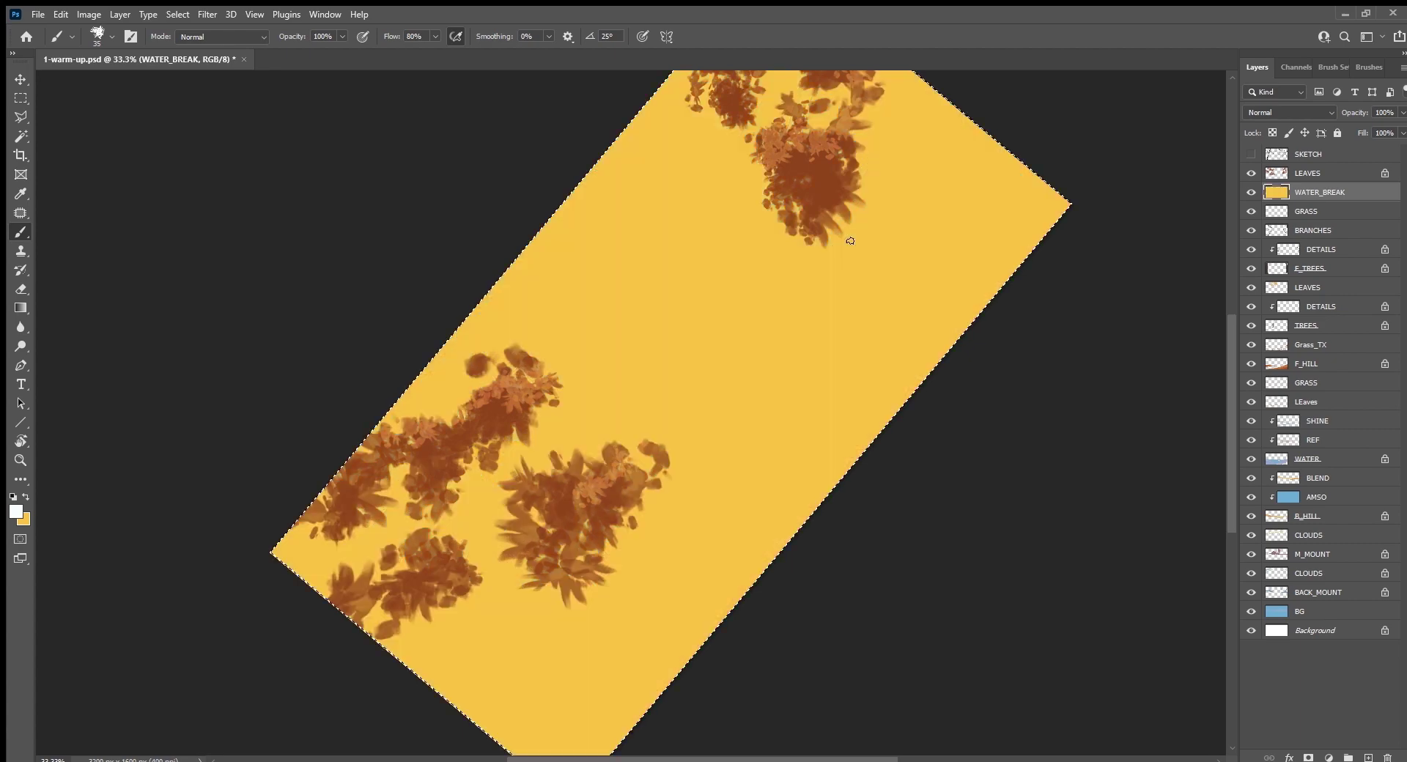
{"action": "key", "text": "ctrl+z"}
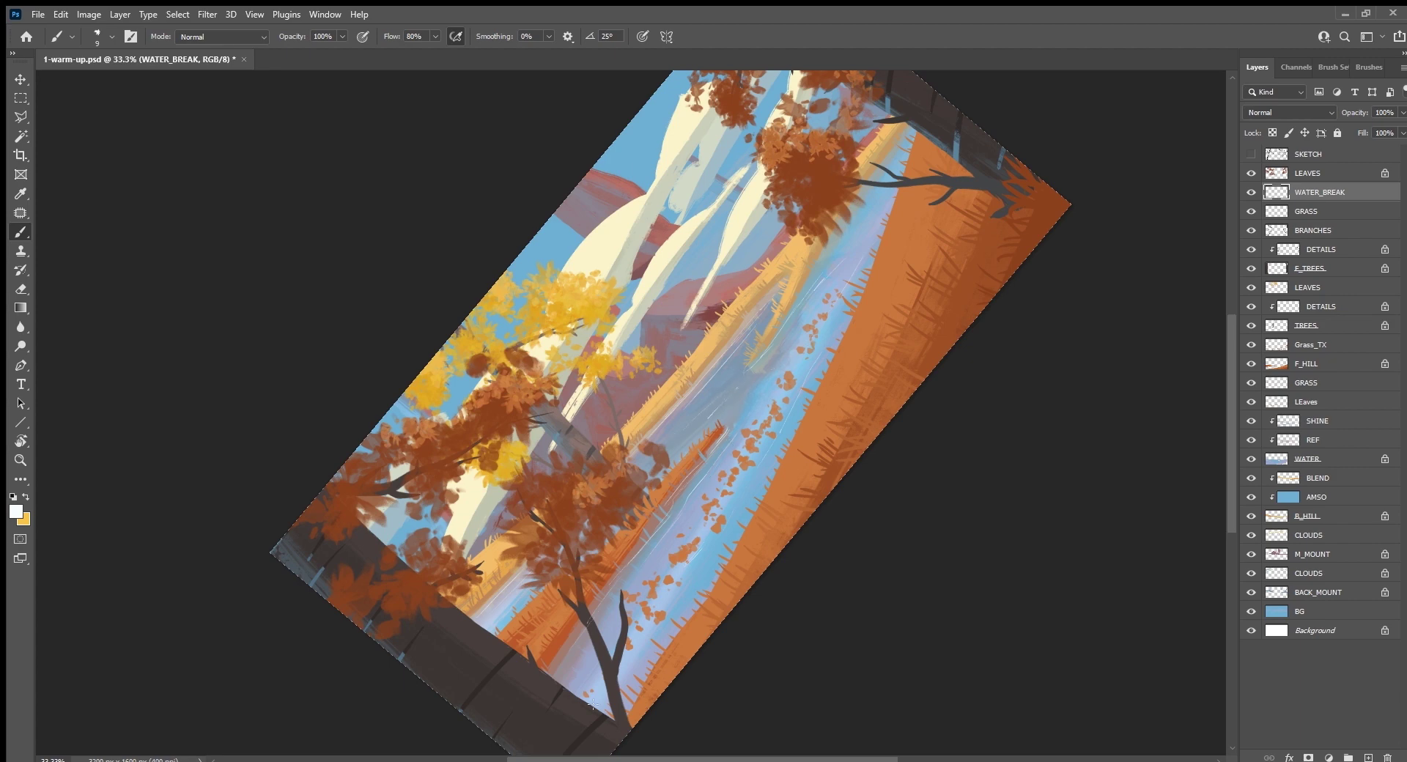
Step: Straighten the view and save 1-warm-up.psd, then tilt the canvas about 25°, straighten it and save again
{"action": "key", "text": "Escape"}
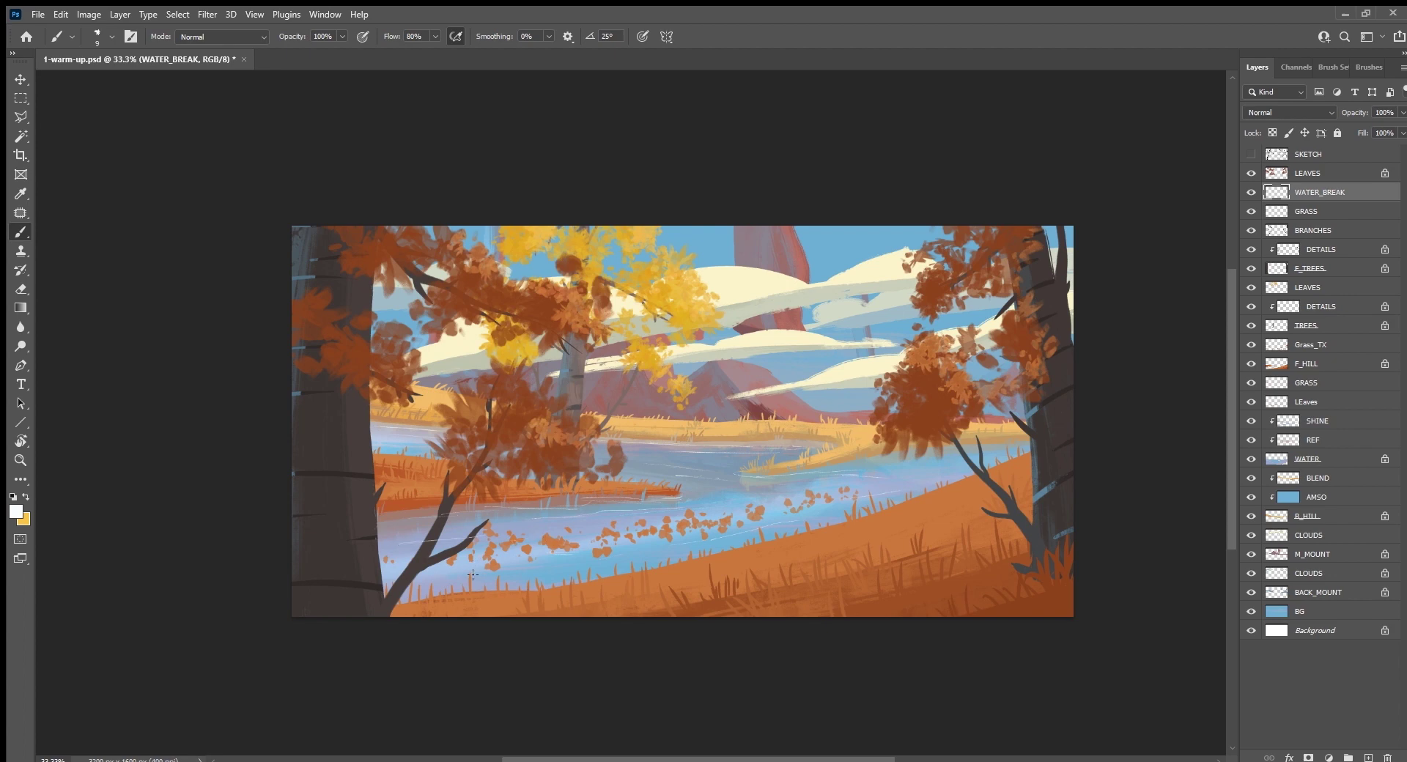
{"action": "key", "text": "e"}
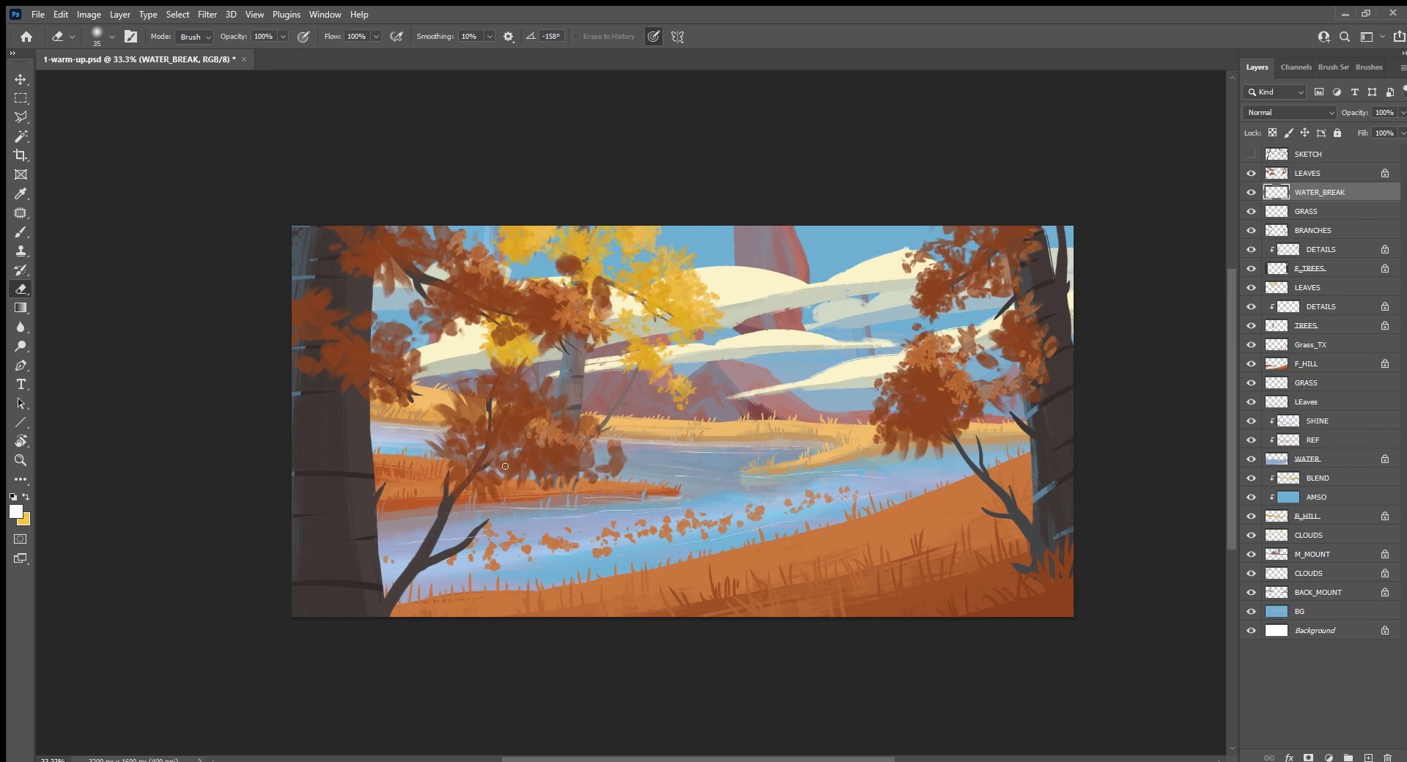
{"action": "key", "text": "ctrl+s"}
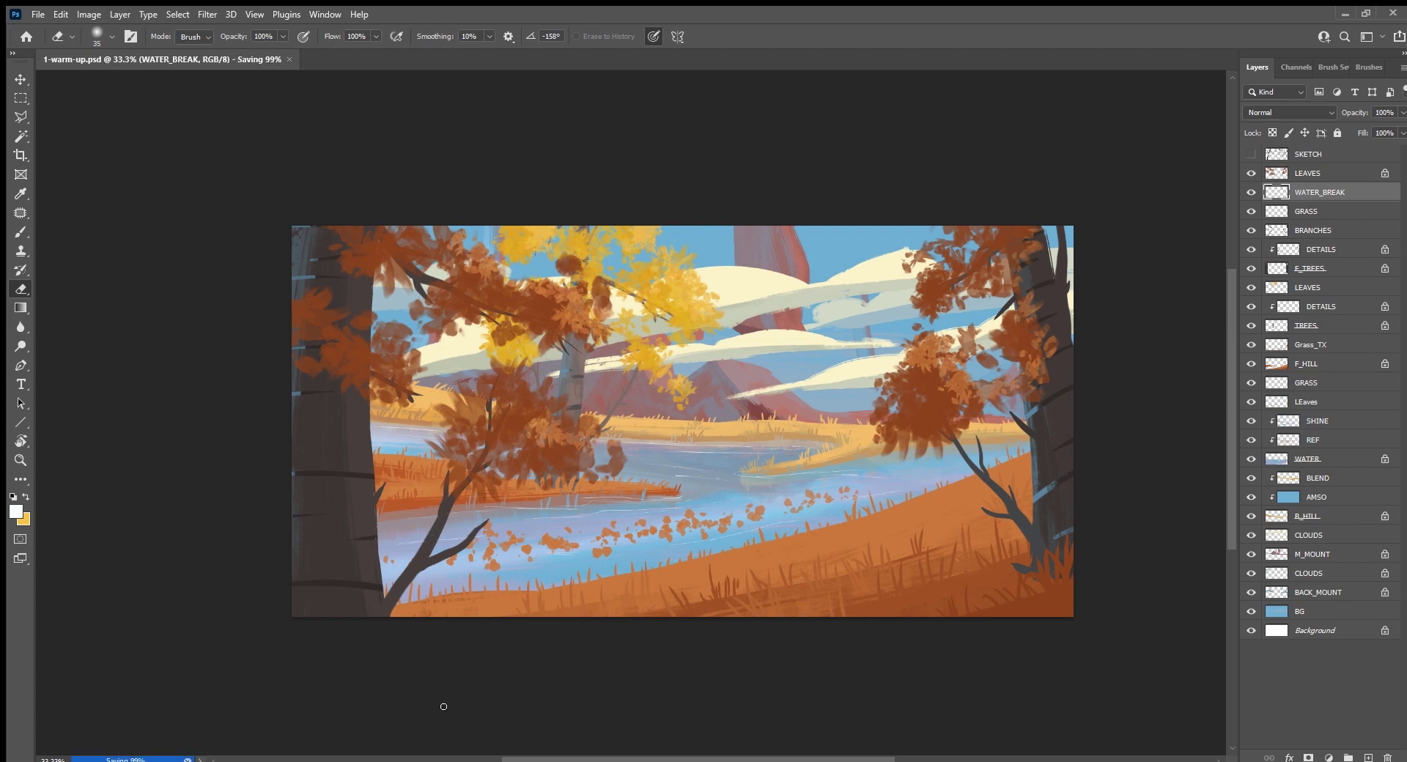
{"action": "key", "text": "r"}
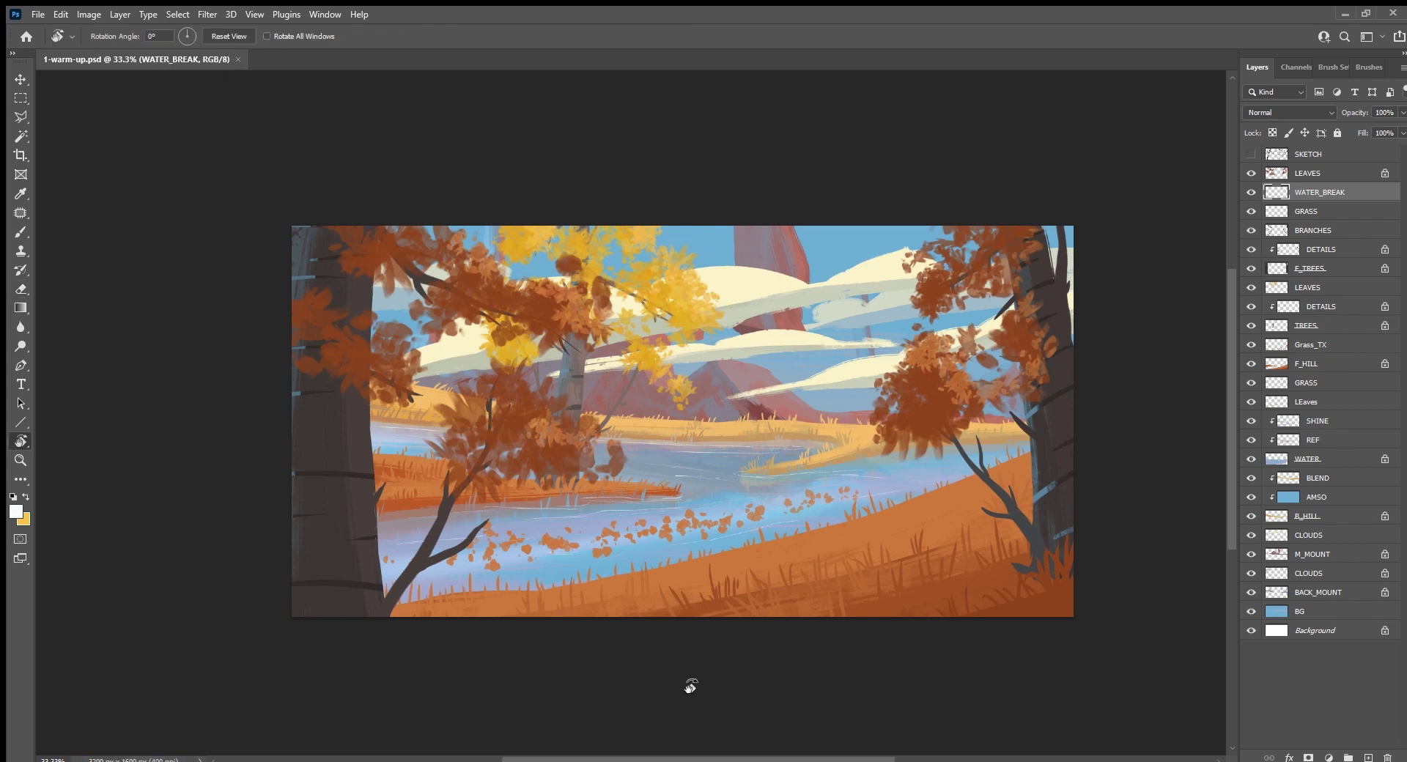
{"action": "left_click_drag", "start_coordinate": [689, 682], "coordinate": [865, 584]}
{"action": "key", "text": "b"}
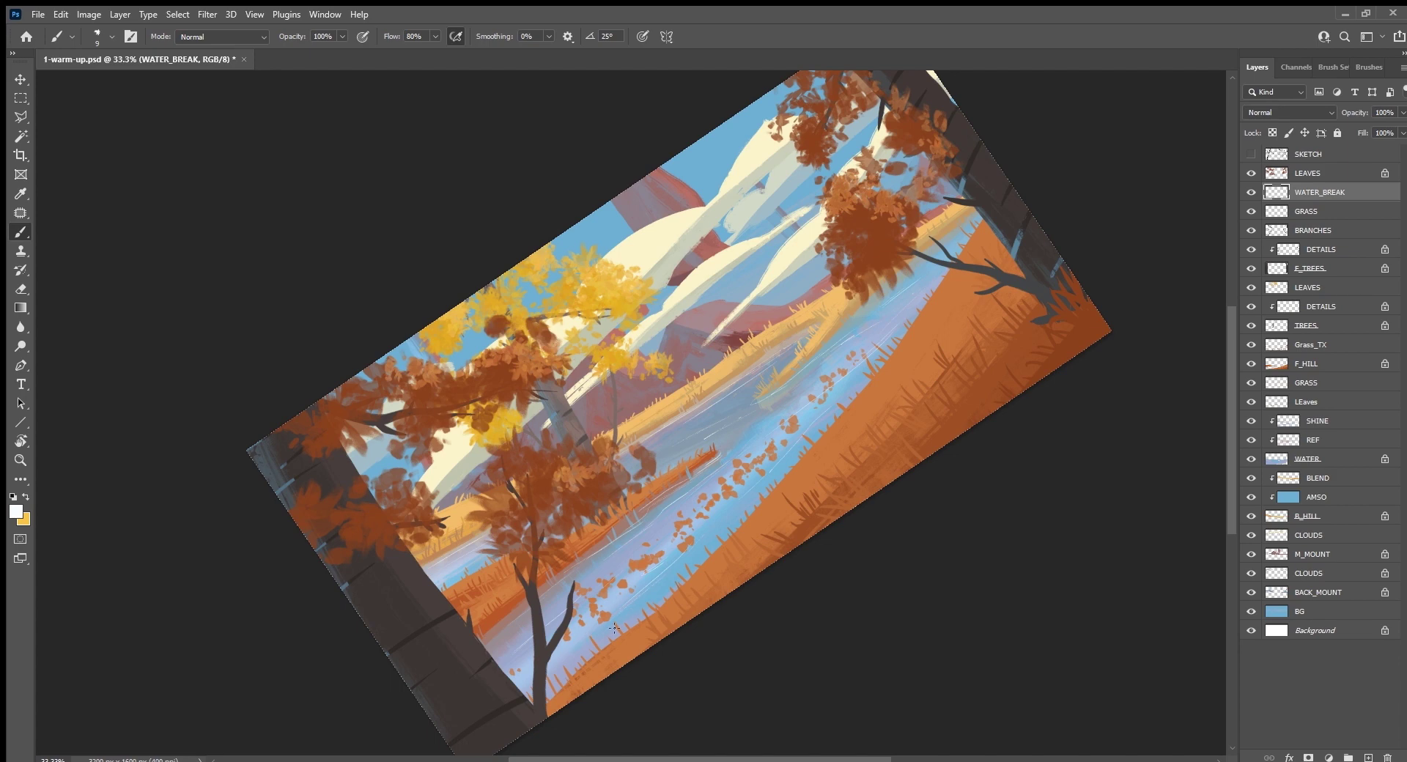
{"action": "key", "text": "Escape"}
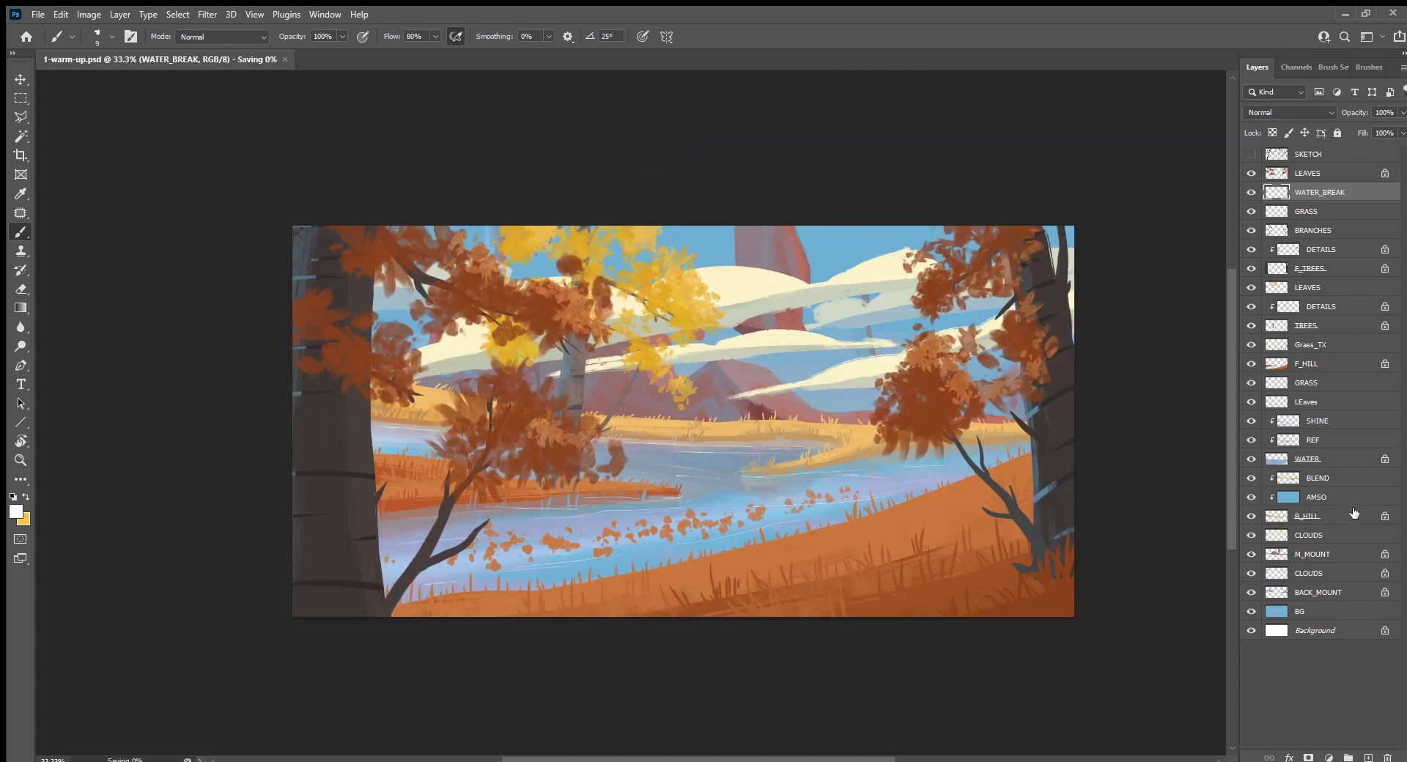
{"action": "key", "text": "ctrl+s"}
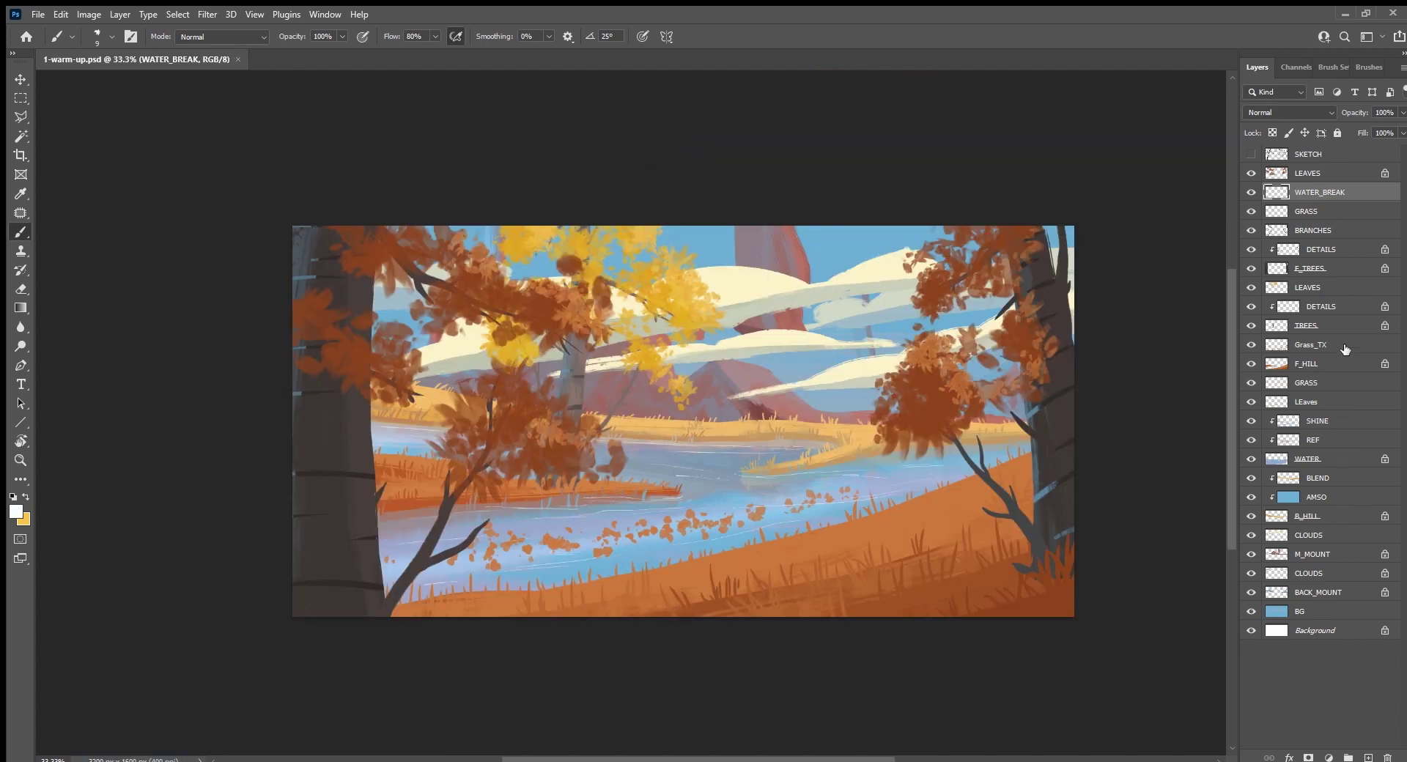
Step: Add a new layer above GRASS and name it ATMSO
{"action": "left_click", "coordinate": [1346, 349]}
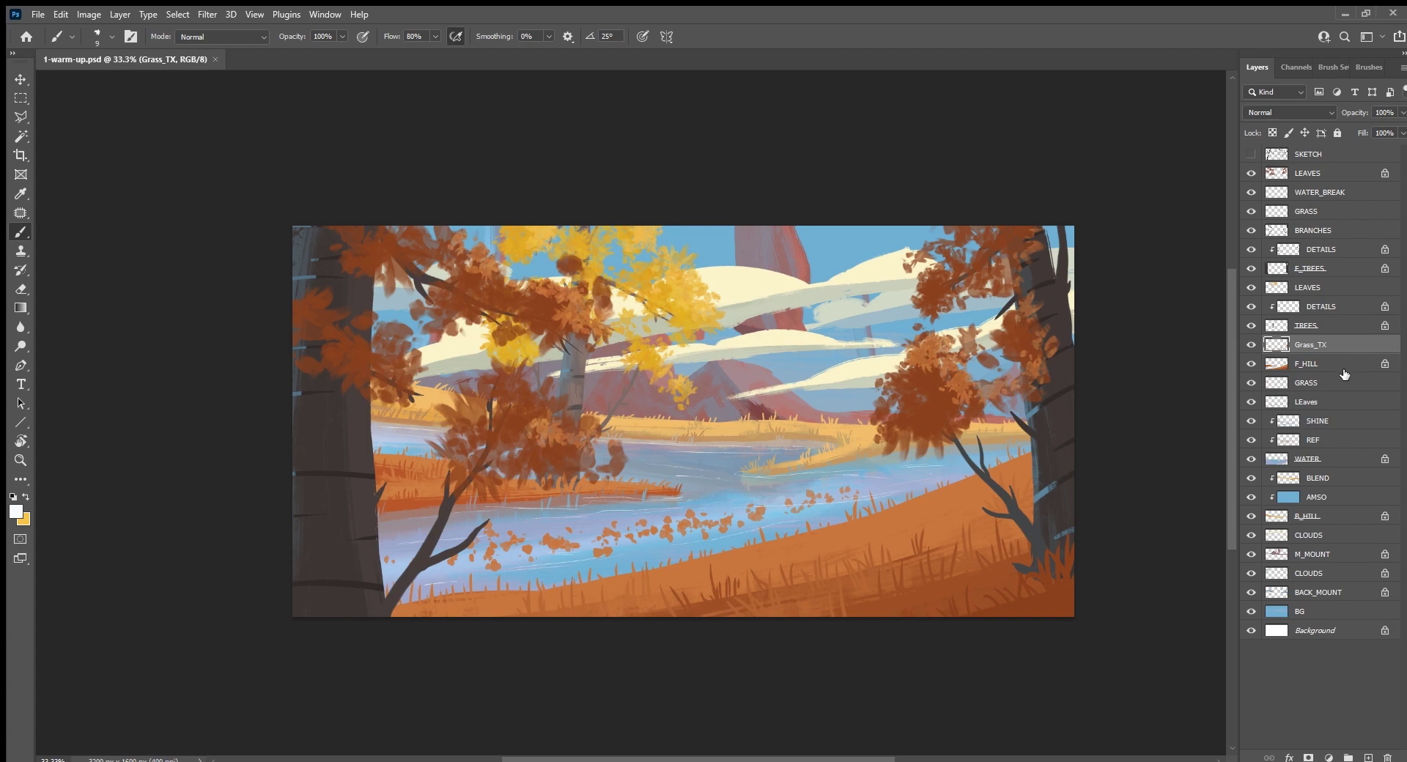
{"action": "left_click", "coordinate": [1345, 387]}
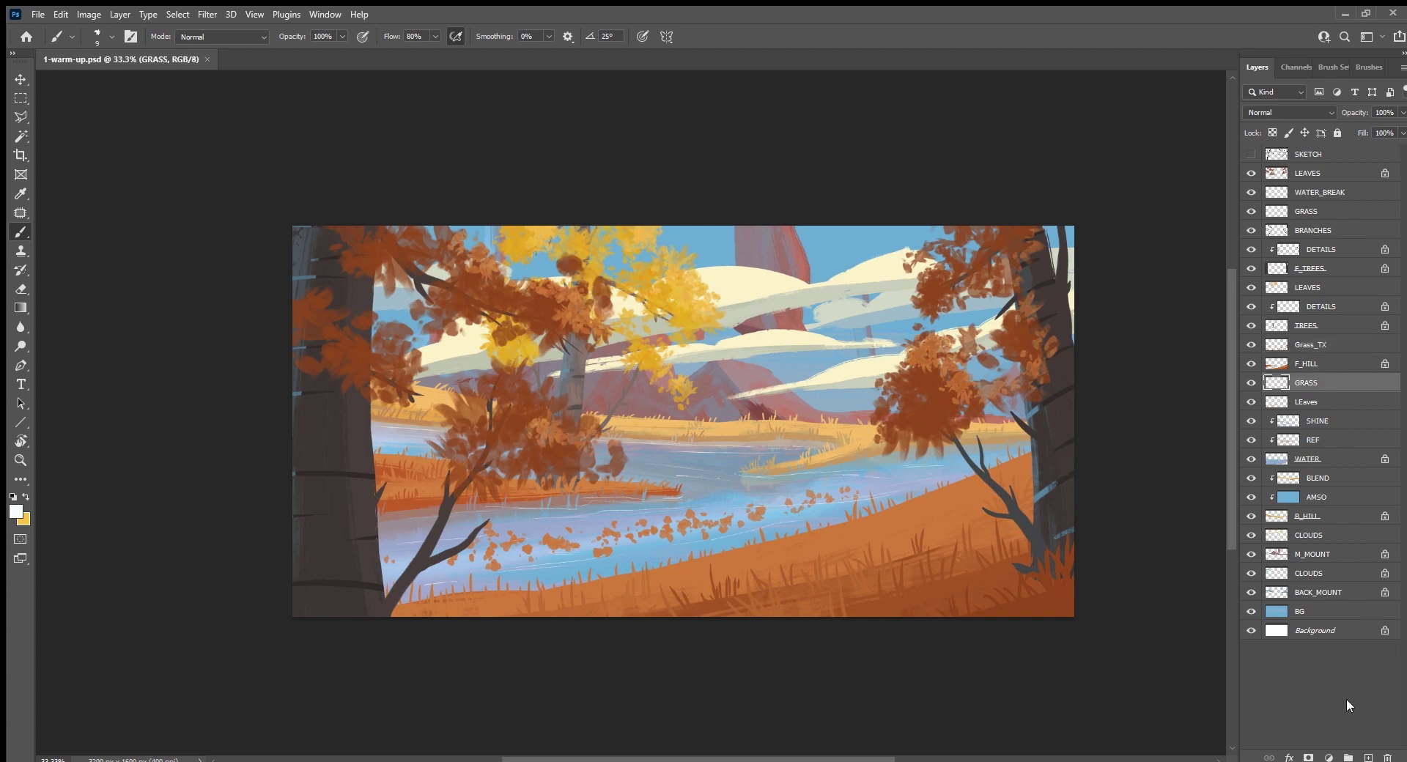
{"action": "left_click", "coordinate": [1368, 757]}
{"action": "left_click", "coordinate": [1252, 401]}
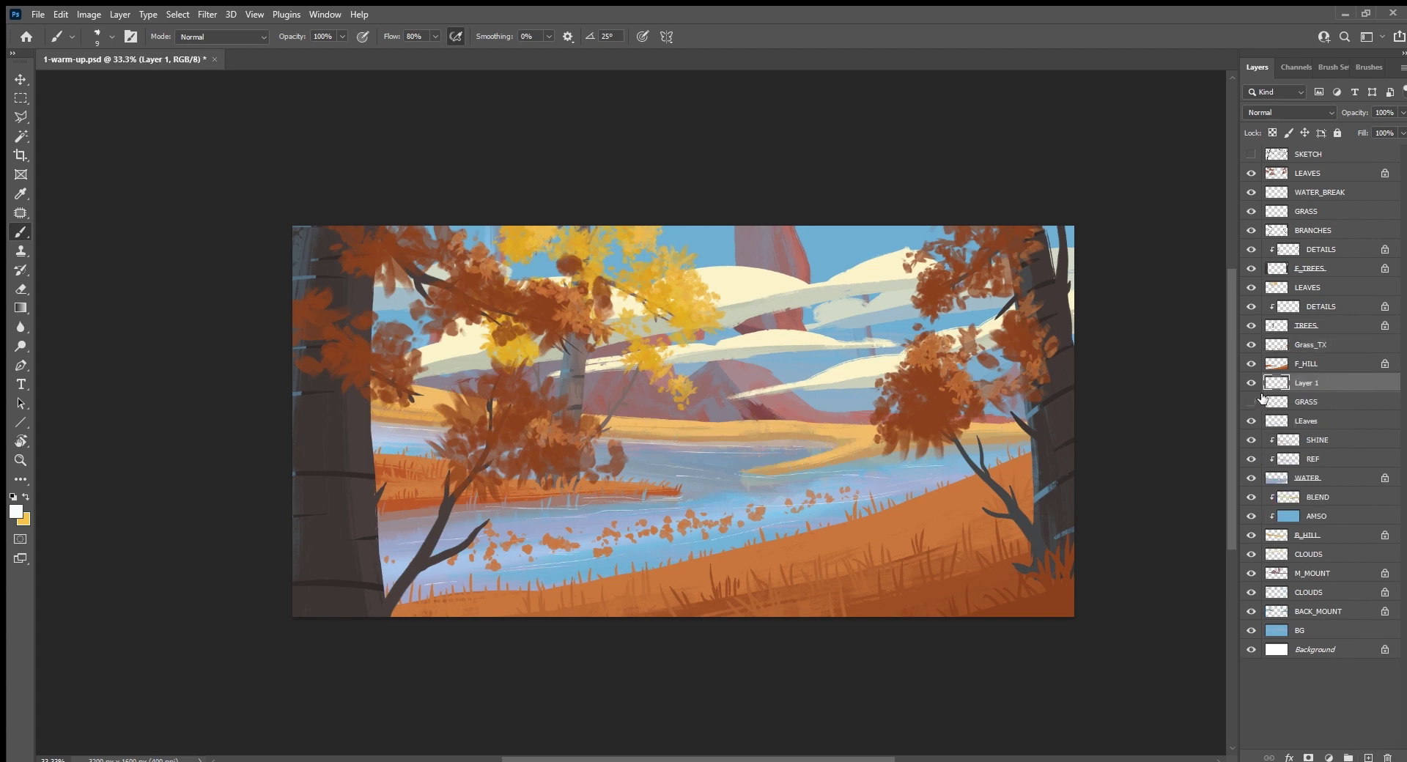
{"action": "left_click", "coordinate": [1252, 401]}
{"action": "double_click", "coordinate": [1309, 382]}
{"action": "type", "text": "ATMSO"}
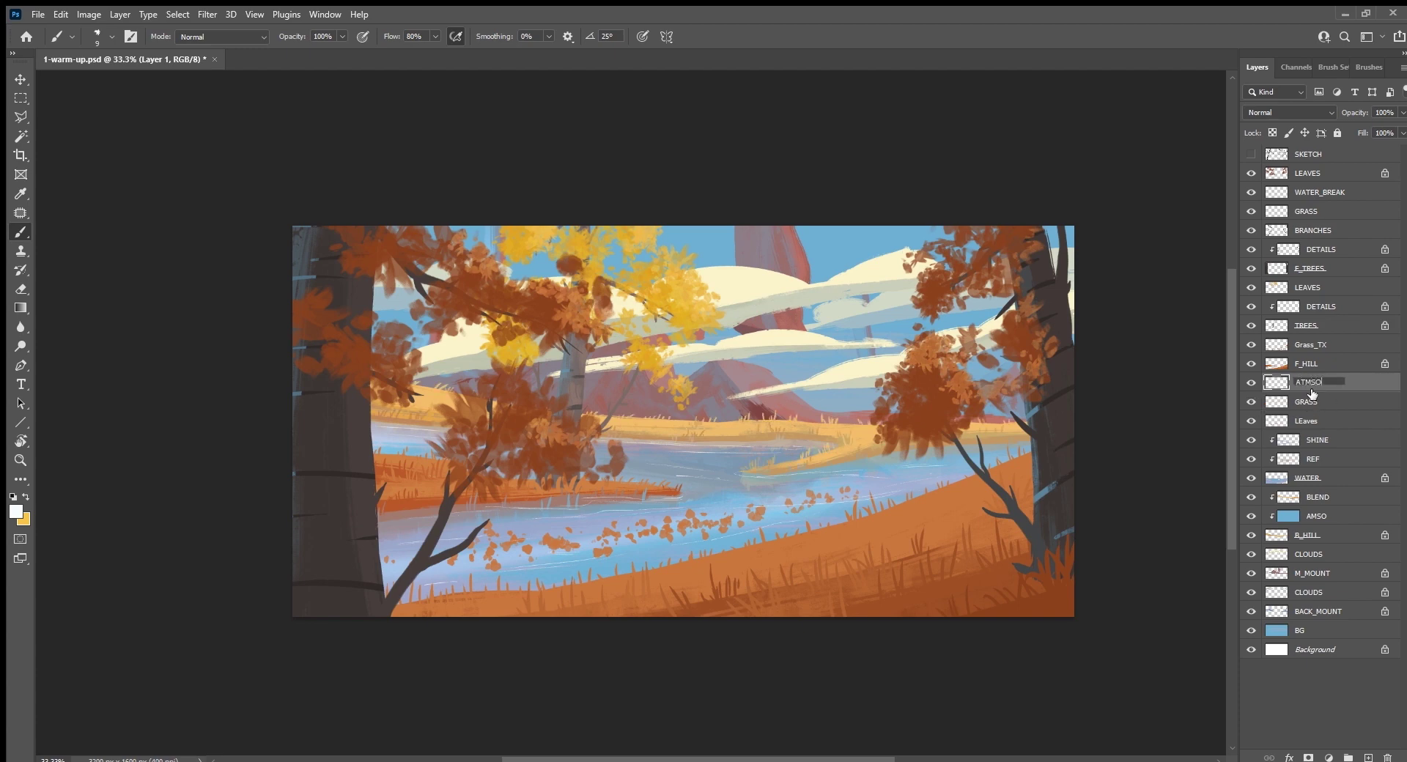
{"action": "key", "text": "Return"}
Step: Paint light-blue fog over the river, clouds and trees with the Fog brush at 700–1200 px
{"action": "left_click", "coordinate": [1368, 66]}
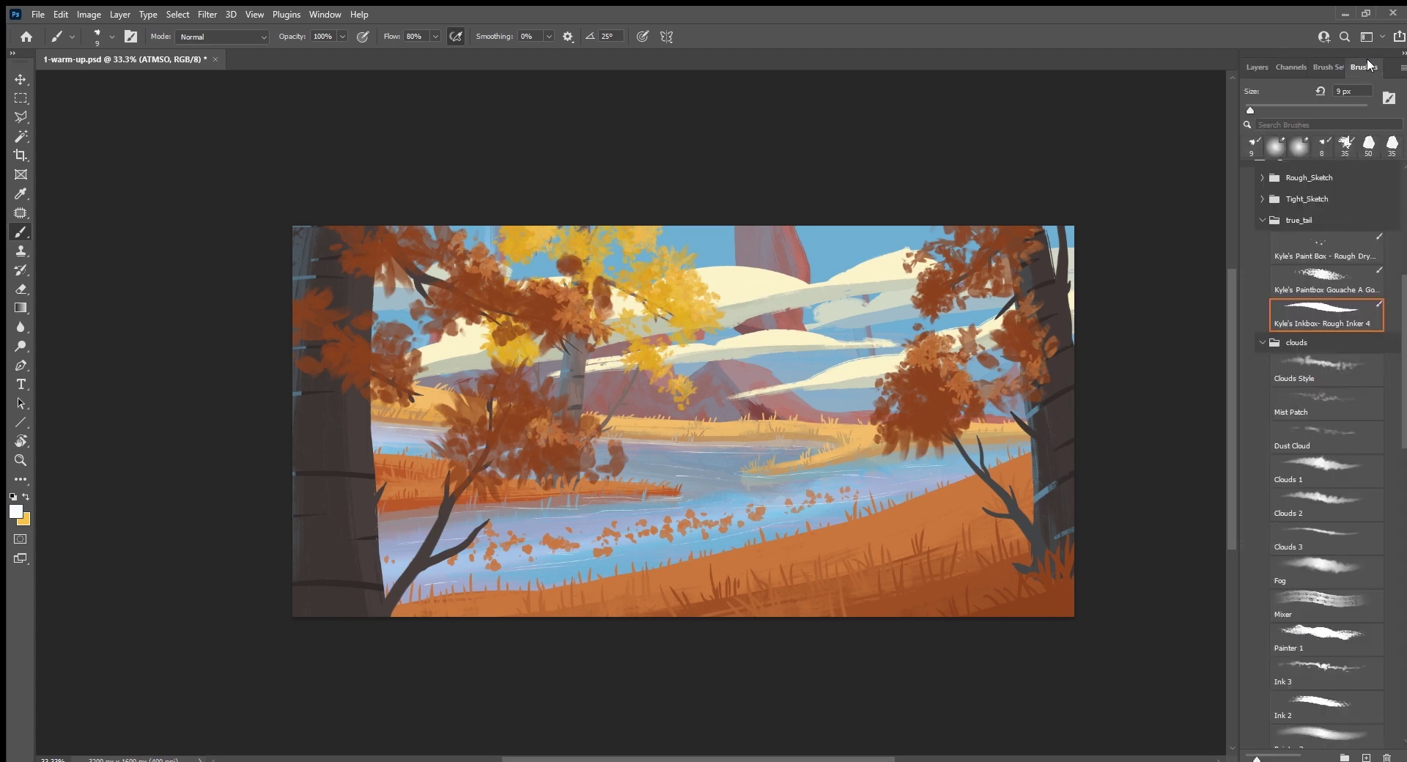
{"action": "scroll", "coordinate": [1395, 264], "scroll_direction": "down", "scroll_amount": 2}
{"action": "scroll", "coordinate": [1394, 316], "scroll_direction": "down", "scroll_amount": 2}
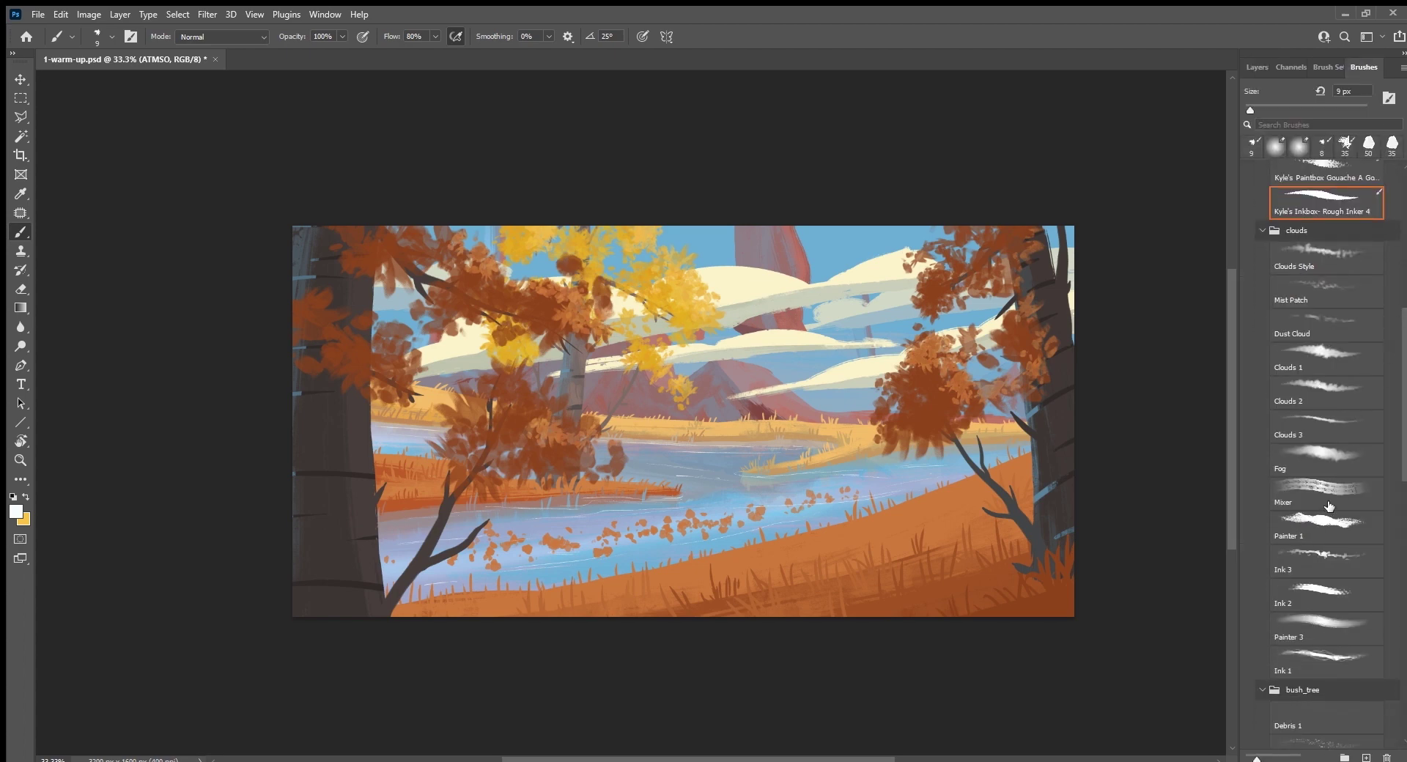
{"action": "left_click", "coordinate": [1334, 464]}
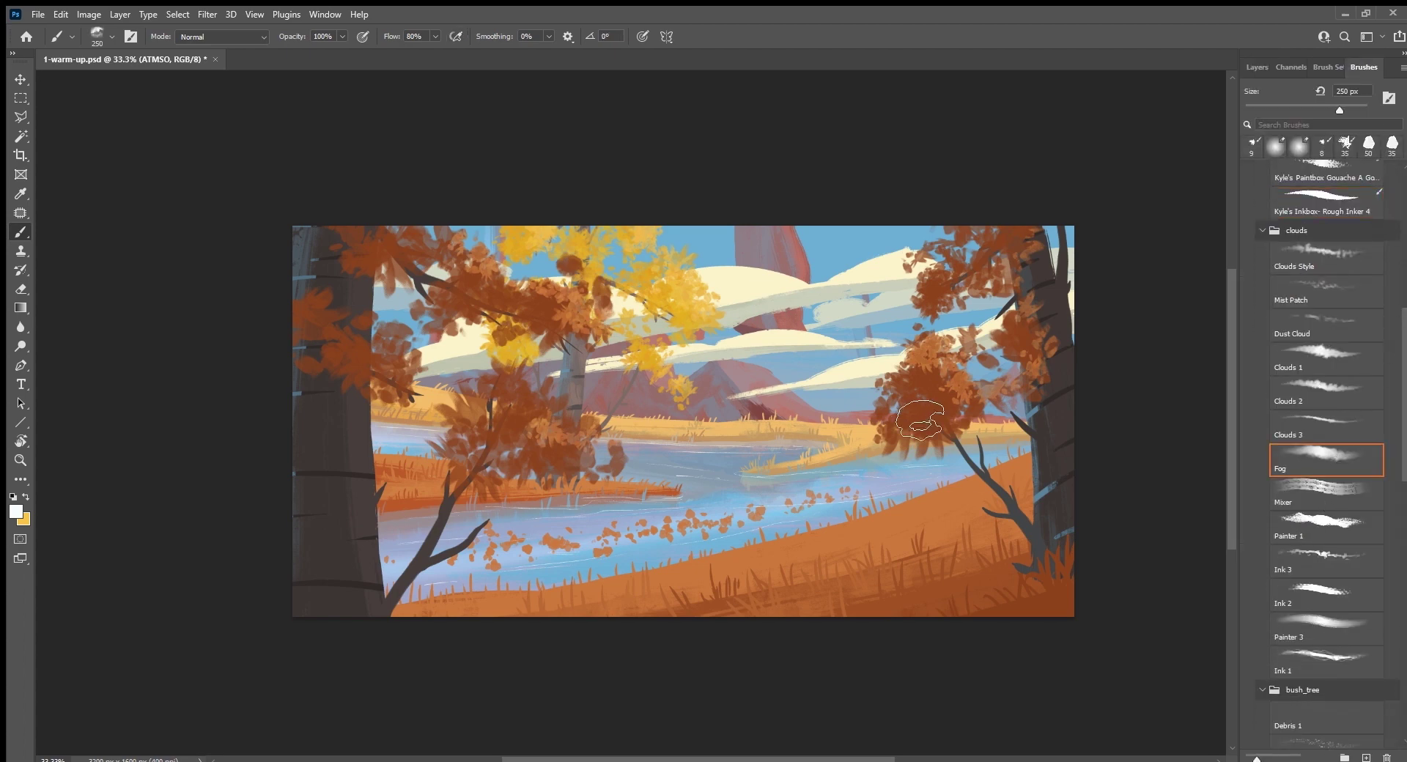
{"action": "key", "text": "bracketright"}
{"action": "key", "text": "bracketright"}
{"action": "key", "text": "bracketright"}
{"action": "left_click", "coordinate": [925, 344], "text": "alt"}
{"action": "left_click_drag", "start_coordinate": [925, 344], "coordinate": [813, 455]}
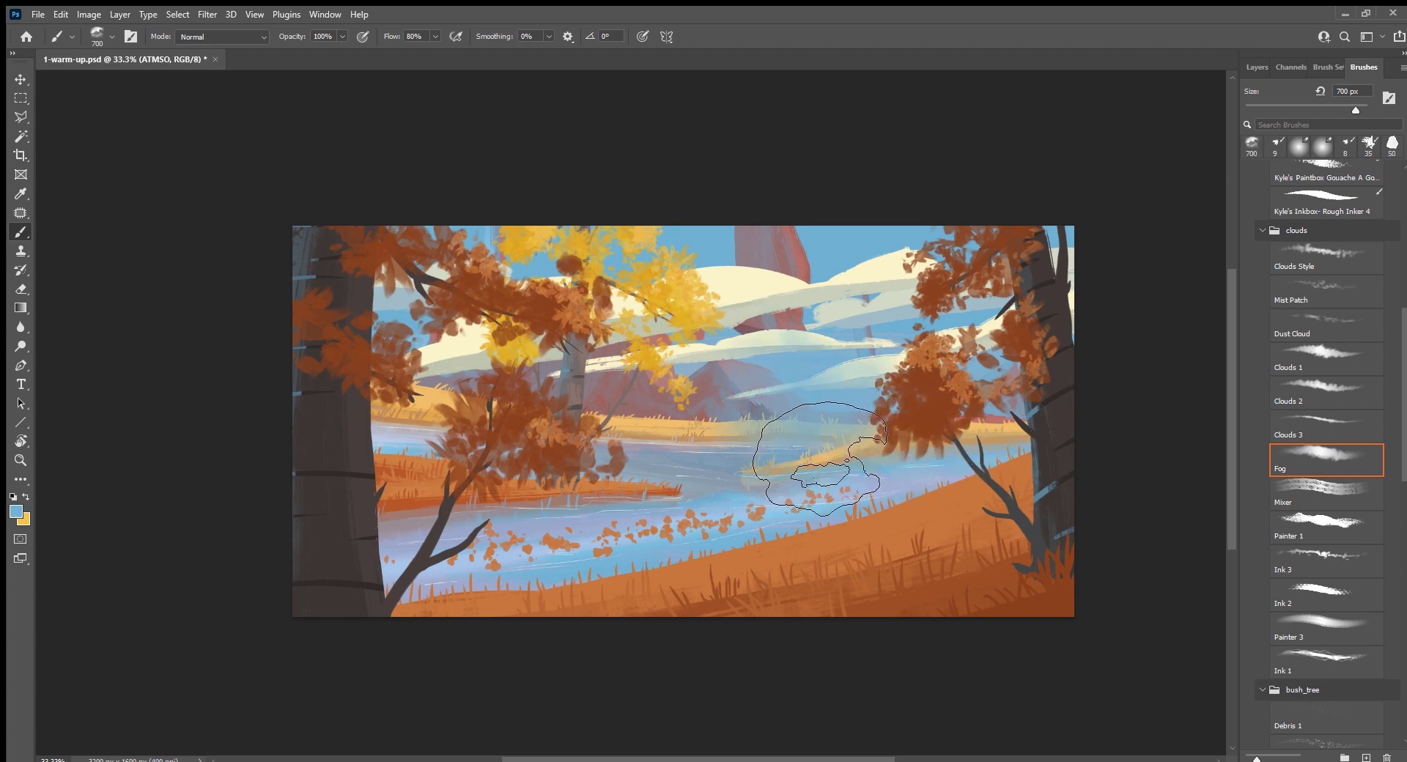
{"action": "key", "text": "bracketright"}
{"action": "key", "text": "bracketright"}
{"action": "key", "text": "bracketright"}
{"action": "left_click_drag", "start_coordinate": [771, 485], "coordinate": [733, 491]}
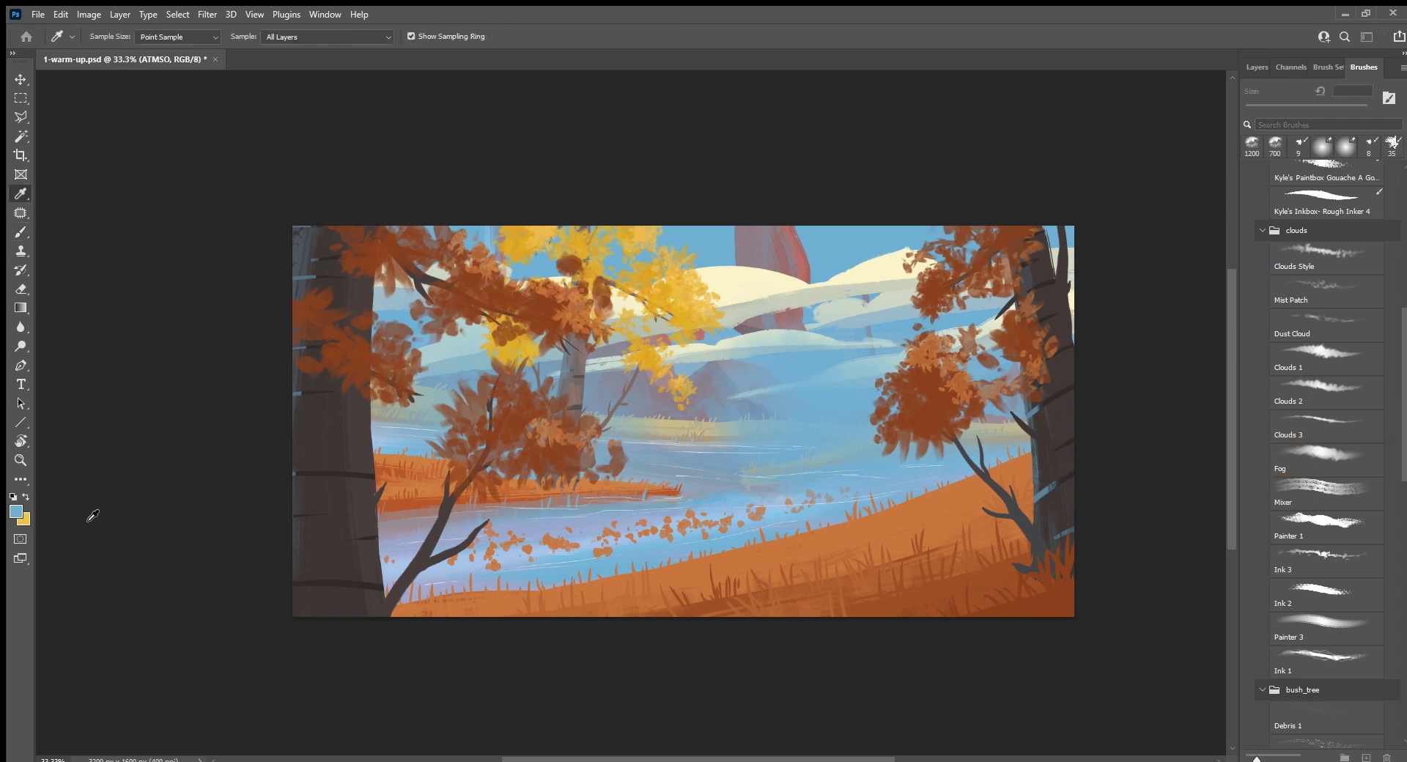
Step: Sample a lighter blue, set the ATMSO layer to 18% opacity, and save
{"action": "key", "text": "i"}
{"action": "left_click", "coordinate": [1319, 458]}
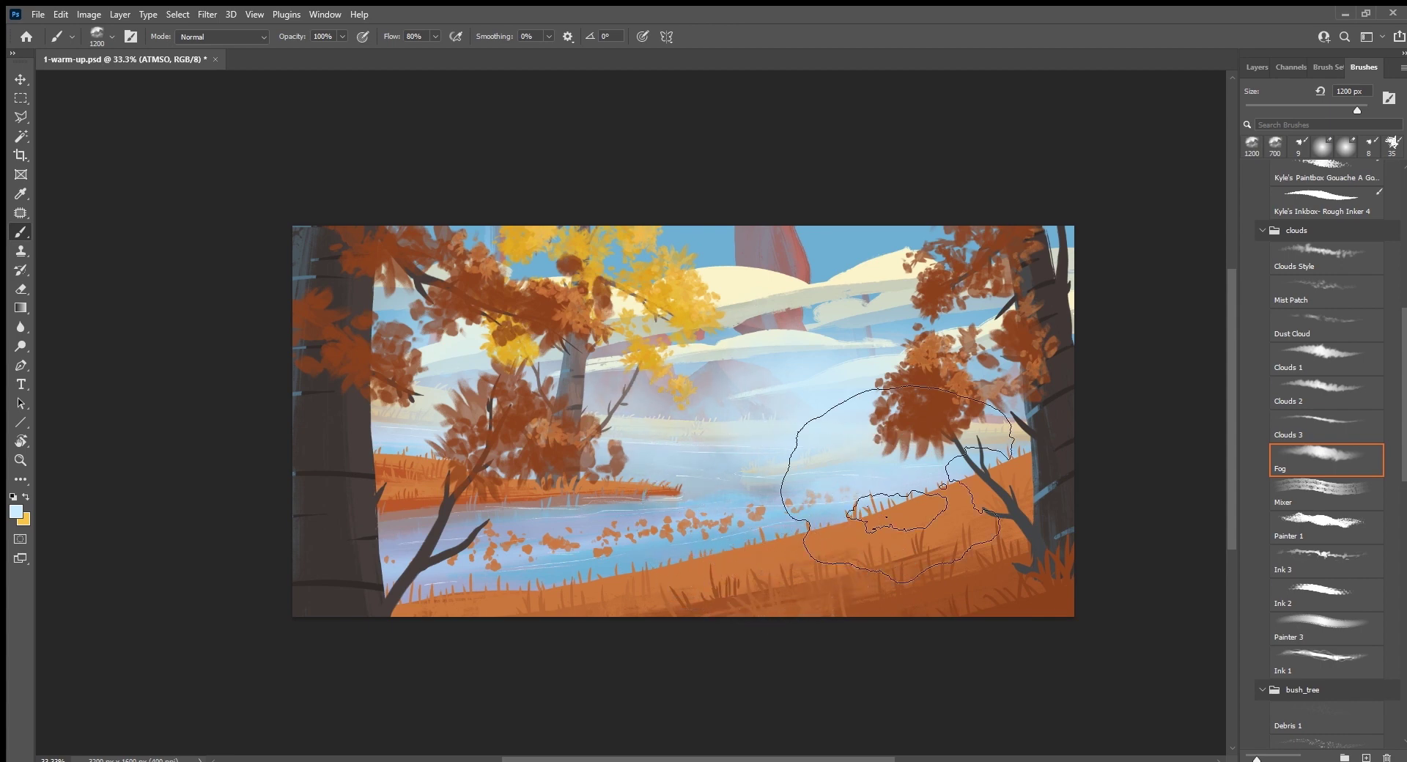
{"action": "left_click", "coordinate": [1258, 67]}
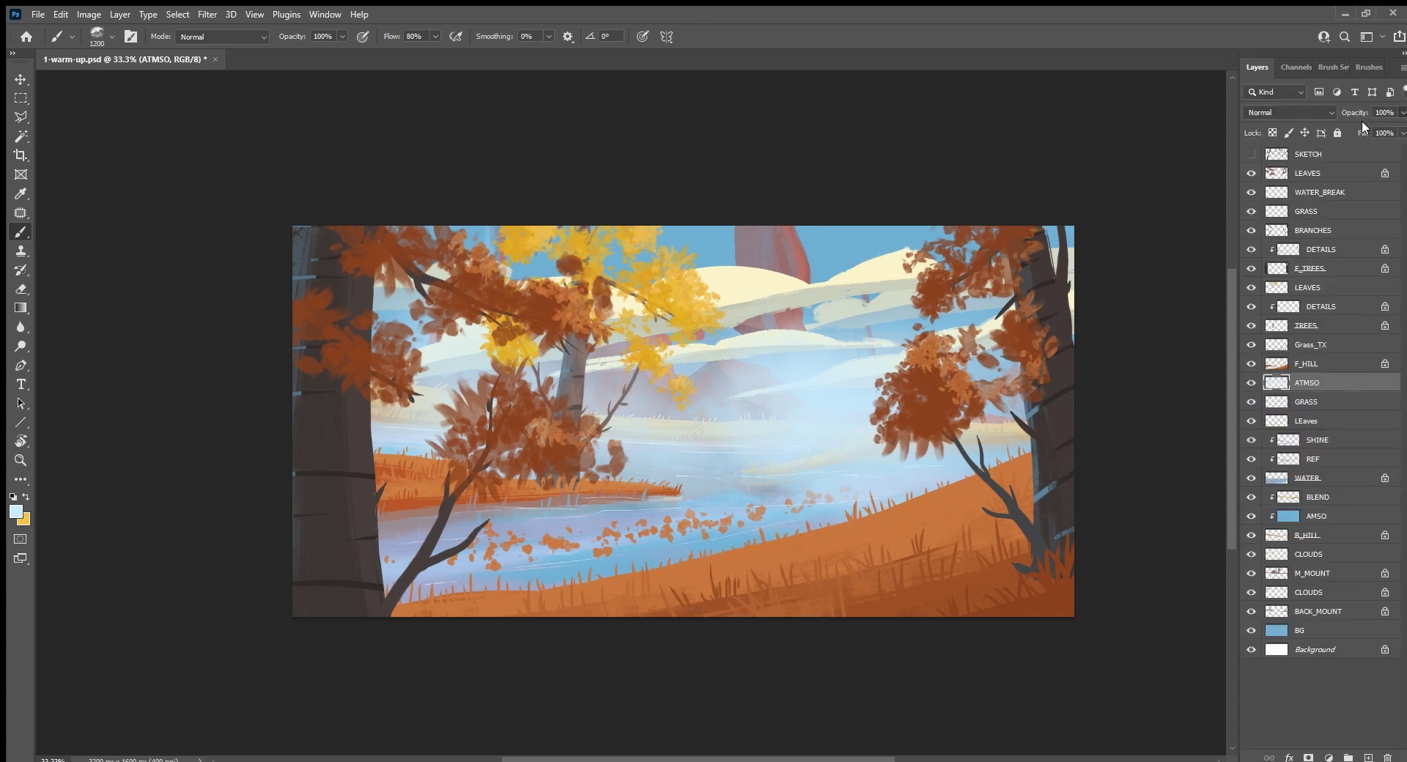
{"action": "left_click_drag", "start_coordinate": [1362, 120], "coordinate": [1346, 121]}
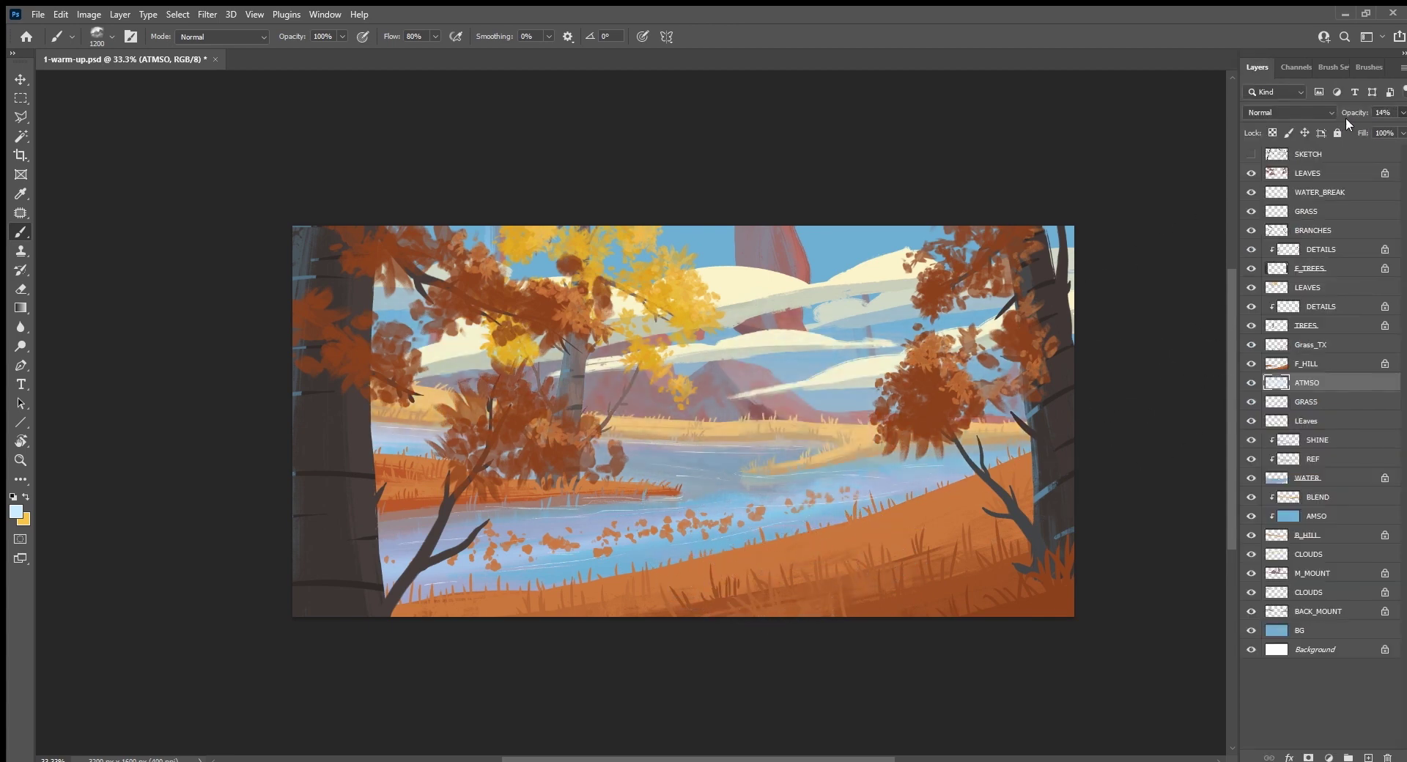
{"action": "left_click_drag", "start_coordinate": [1347, 121], "coordinate": [1350, 122]}
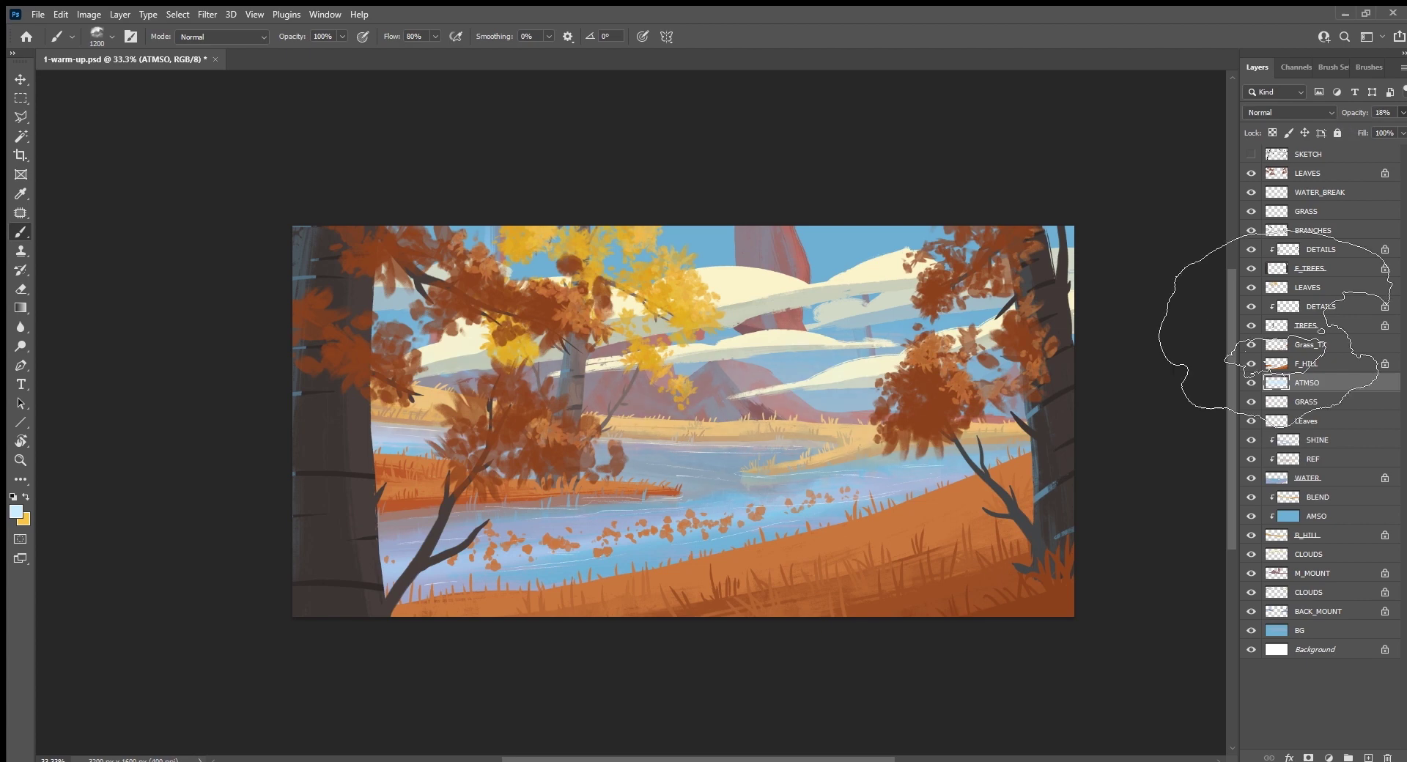
{"action": "key", "text": "bracketleft"}
{"action": "key", "text": "bracketleft"}
{"action": "key", "text": "bracketleft"}
{"action": "key", "text": "bracketleft"}
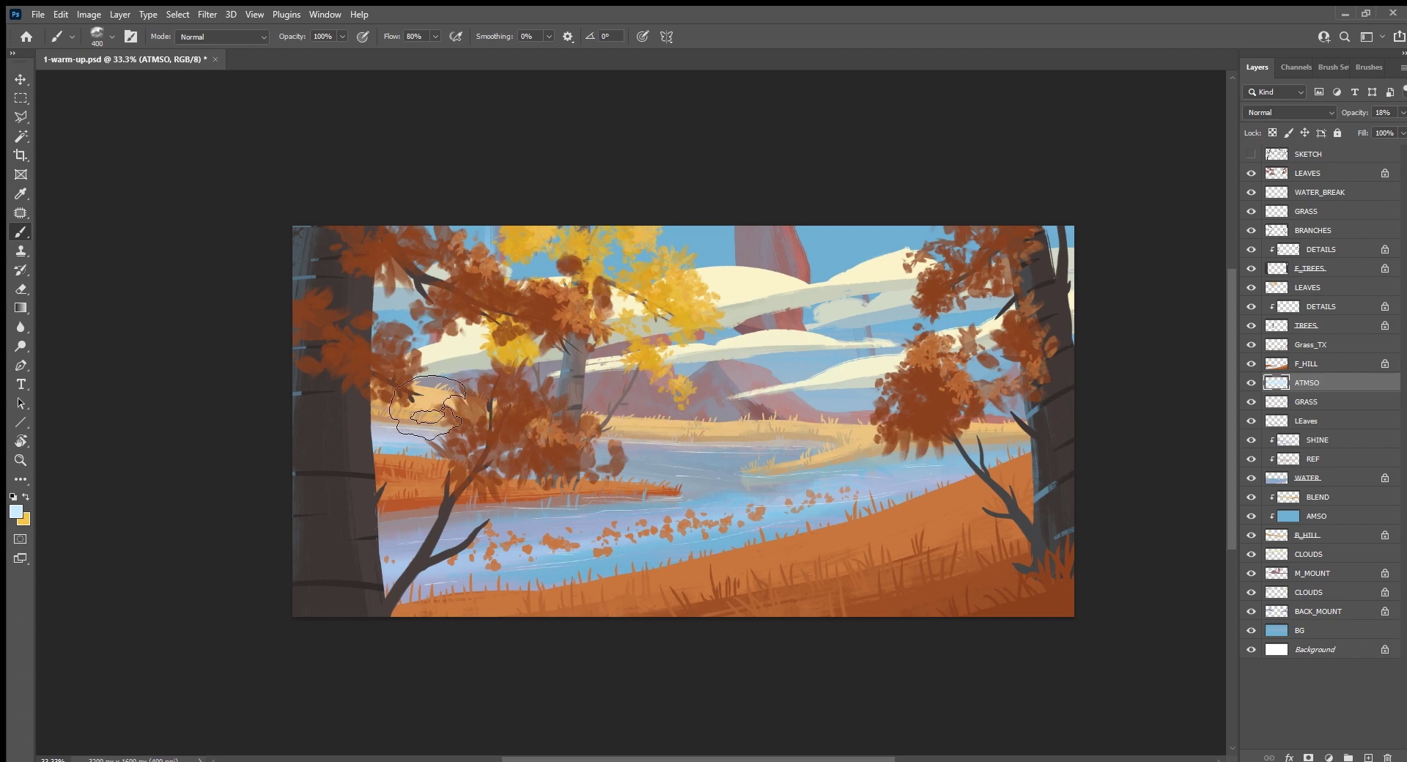
{"action": "key", "text": "ctrl+s"}
Step: Add an inverted Levels adjustment above LEAVES and select the foliage and tree-trunk pixels
{"action": "left_click", "coordinate": [1354, 174]}
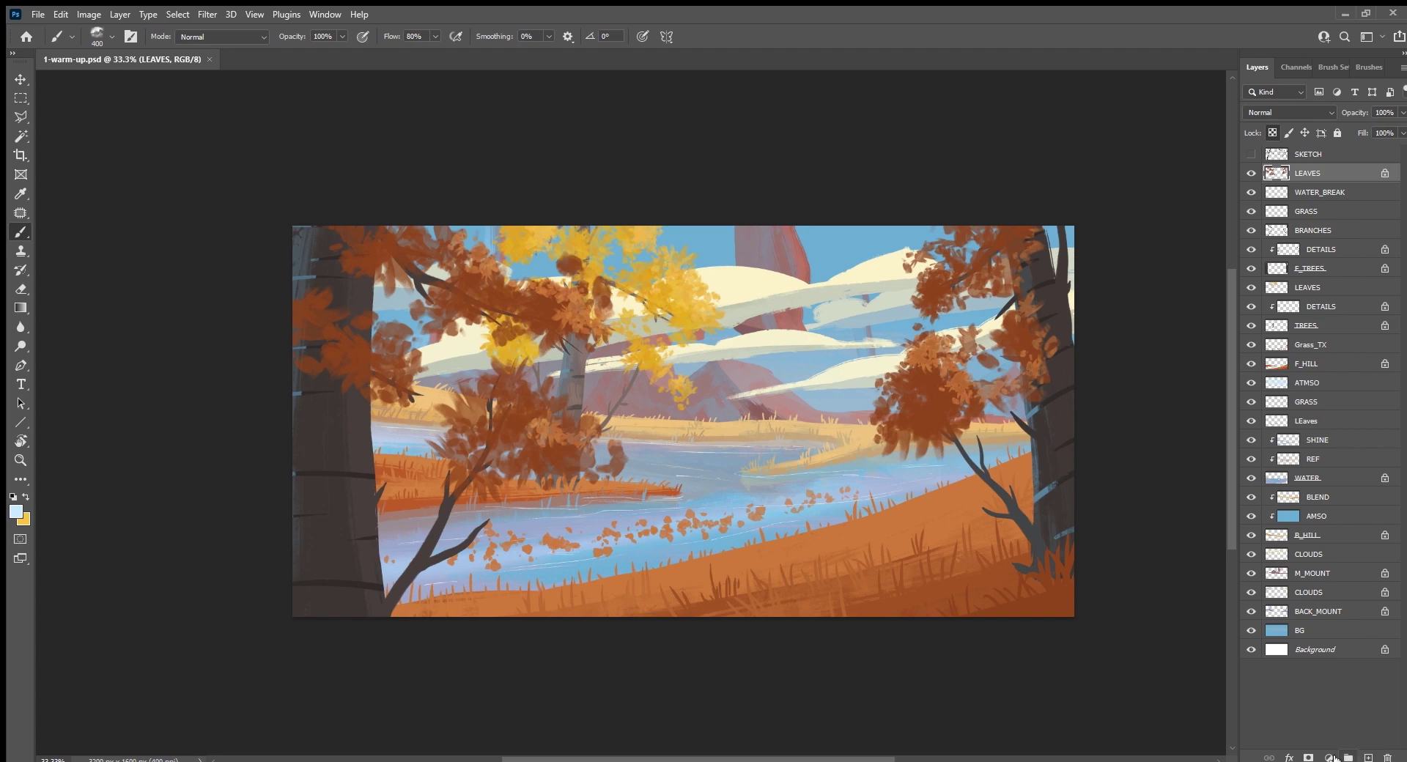
{"action": "key", "text": "ctrl+l"}
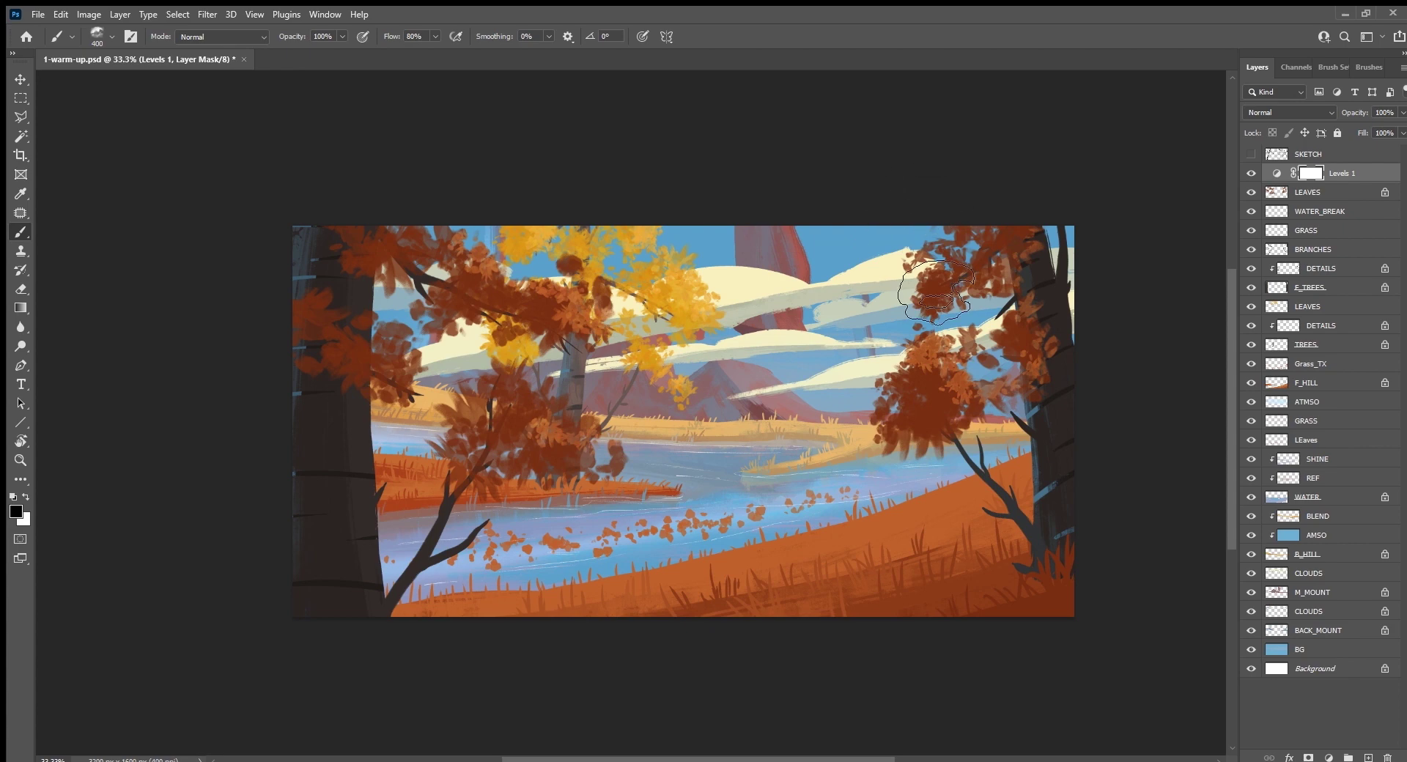
{"action": "key", "text": "ctrl+i"}
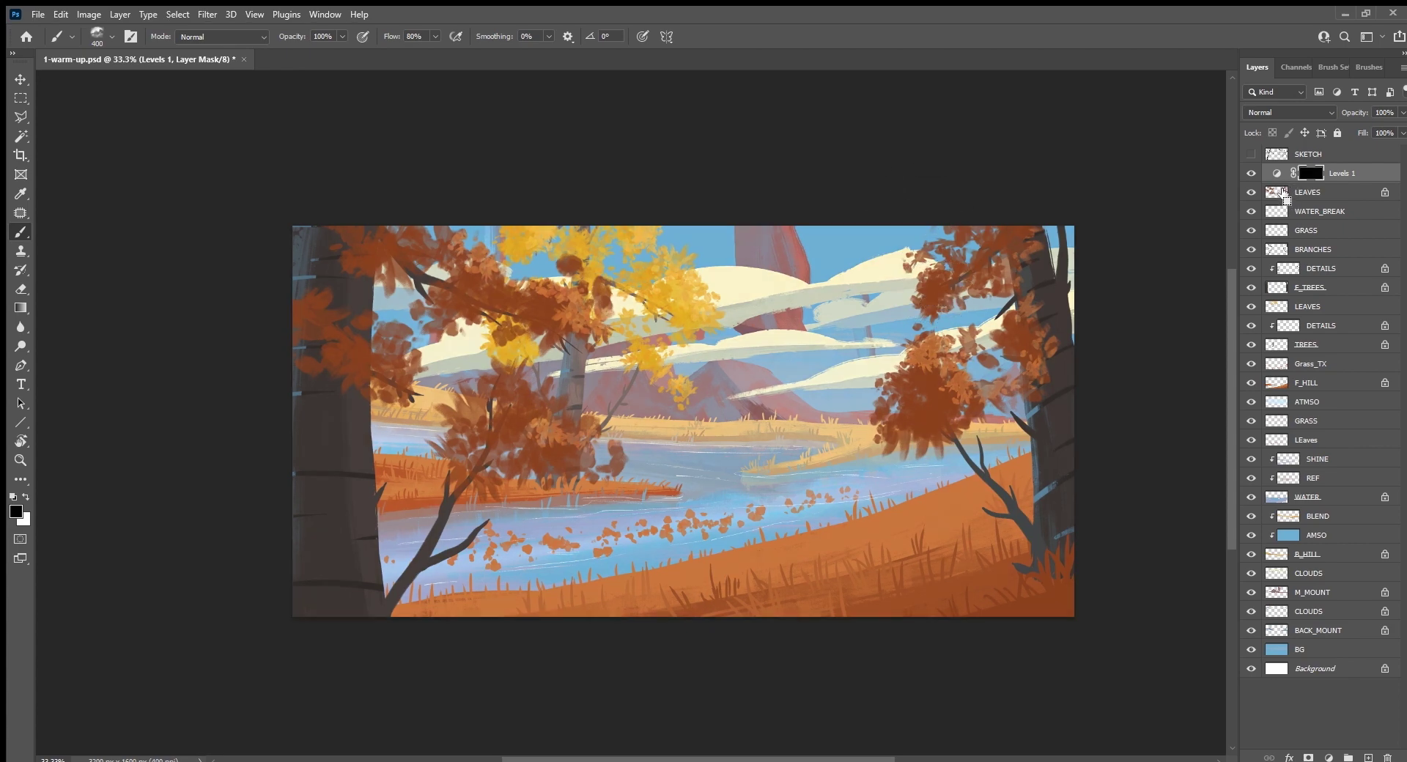
{"action": "left_click", "coordinate": [1279, 193], "text": "ctrl"}
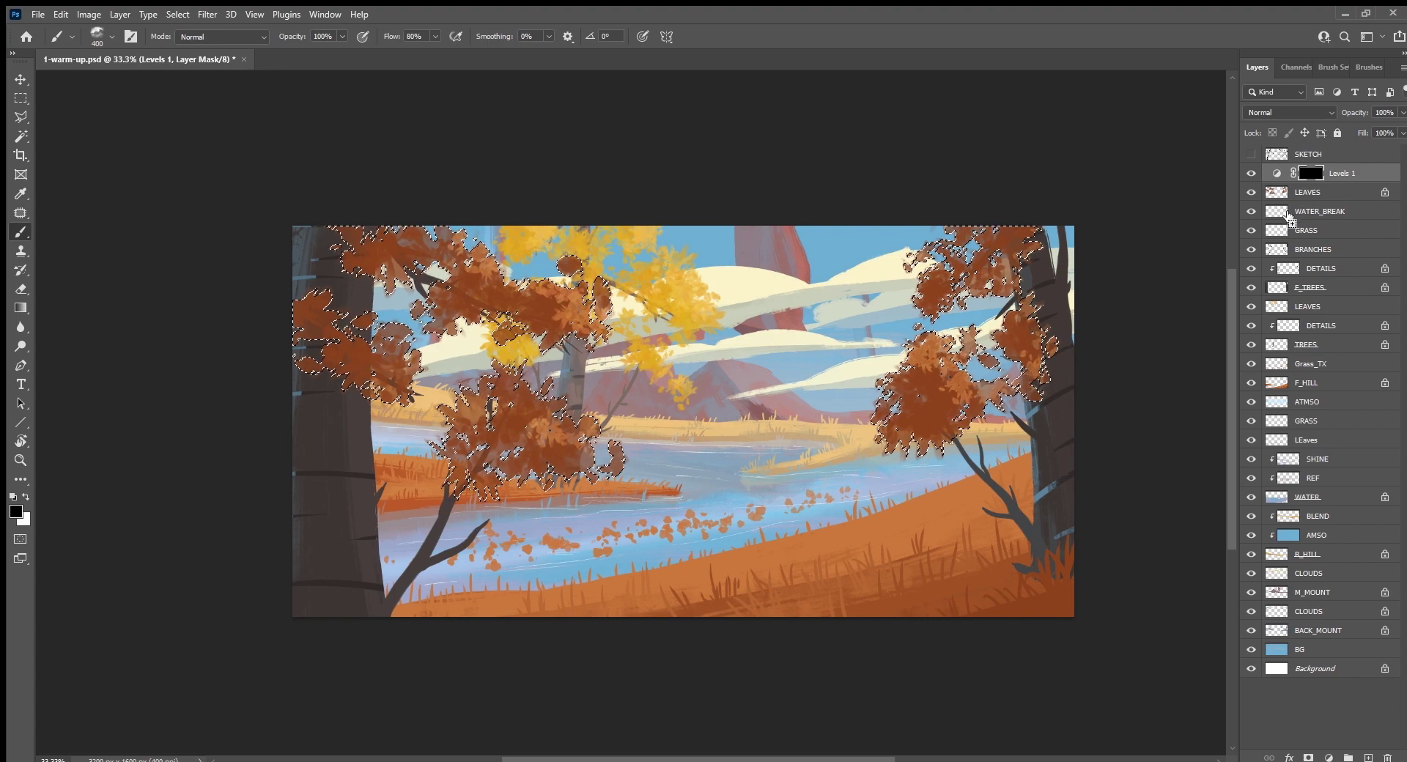
{"action": "left_click", "coordinate": [1284, 233], "text": "ctrl+shift"}
{"action": "left_click", "coordinate": [1285, 233]}
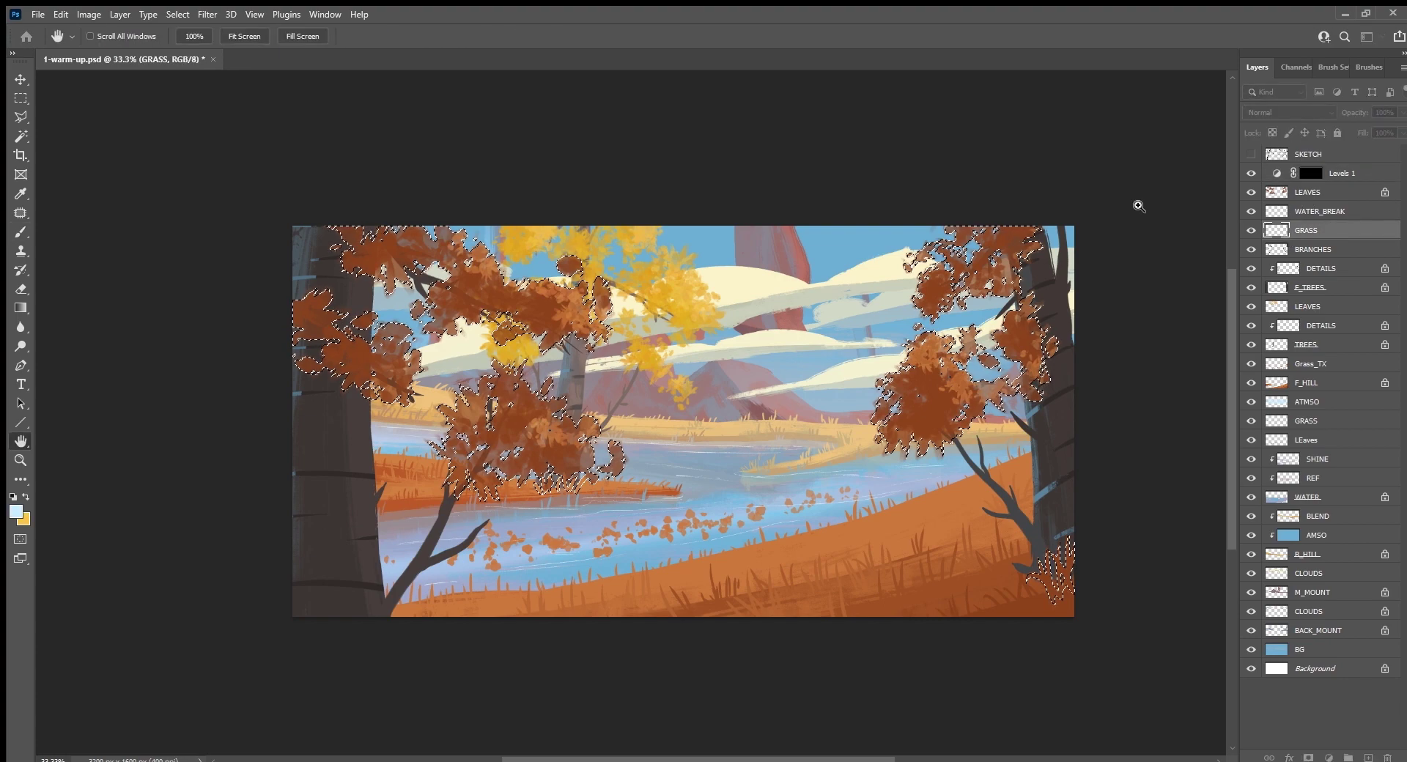
{"action": "key", "text": "ctrl+z"}
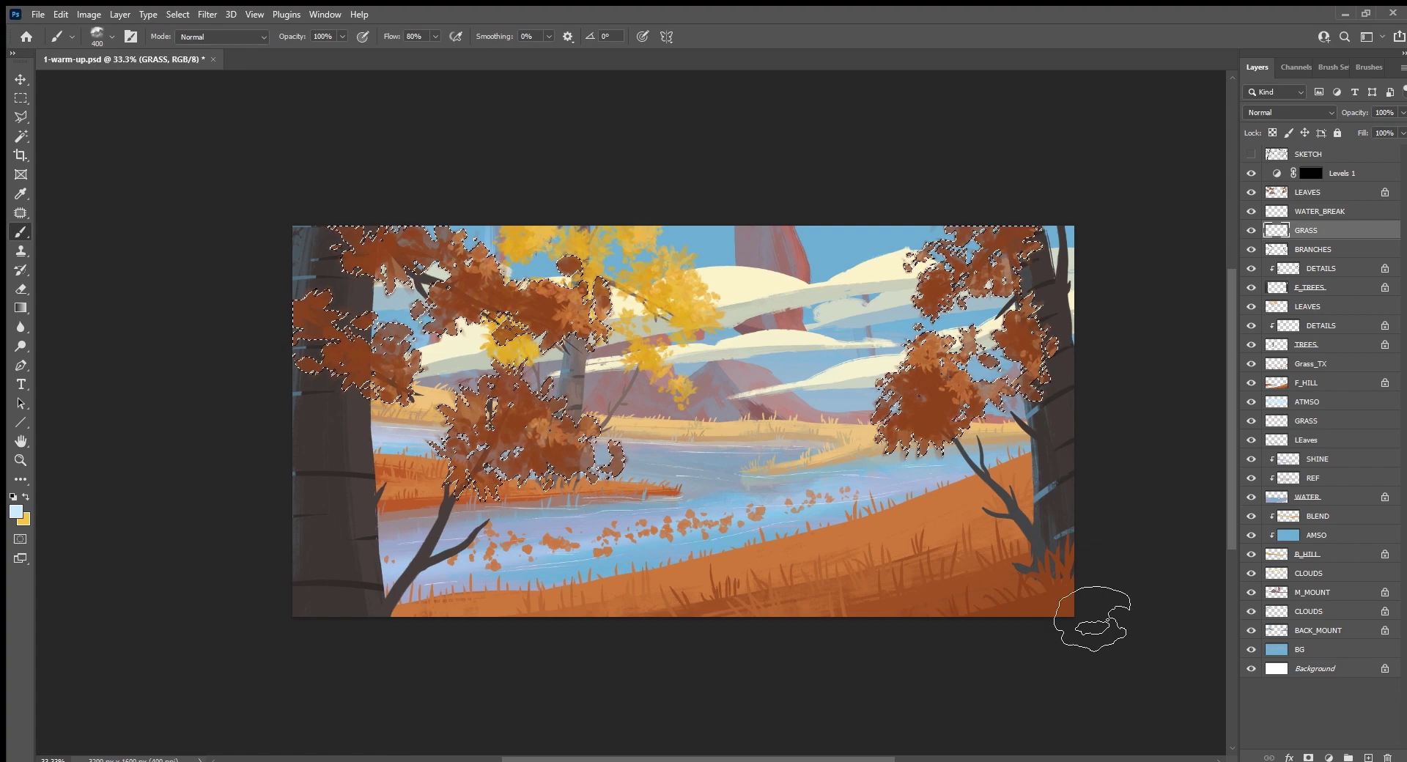
{"action": "left_click", "coordinate": [1285, 289], "text": "ctrl+shift"}
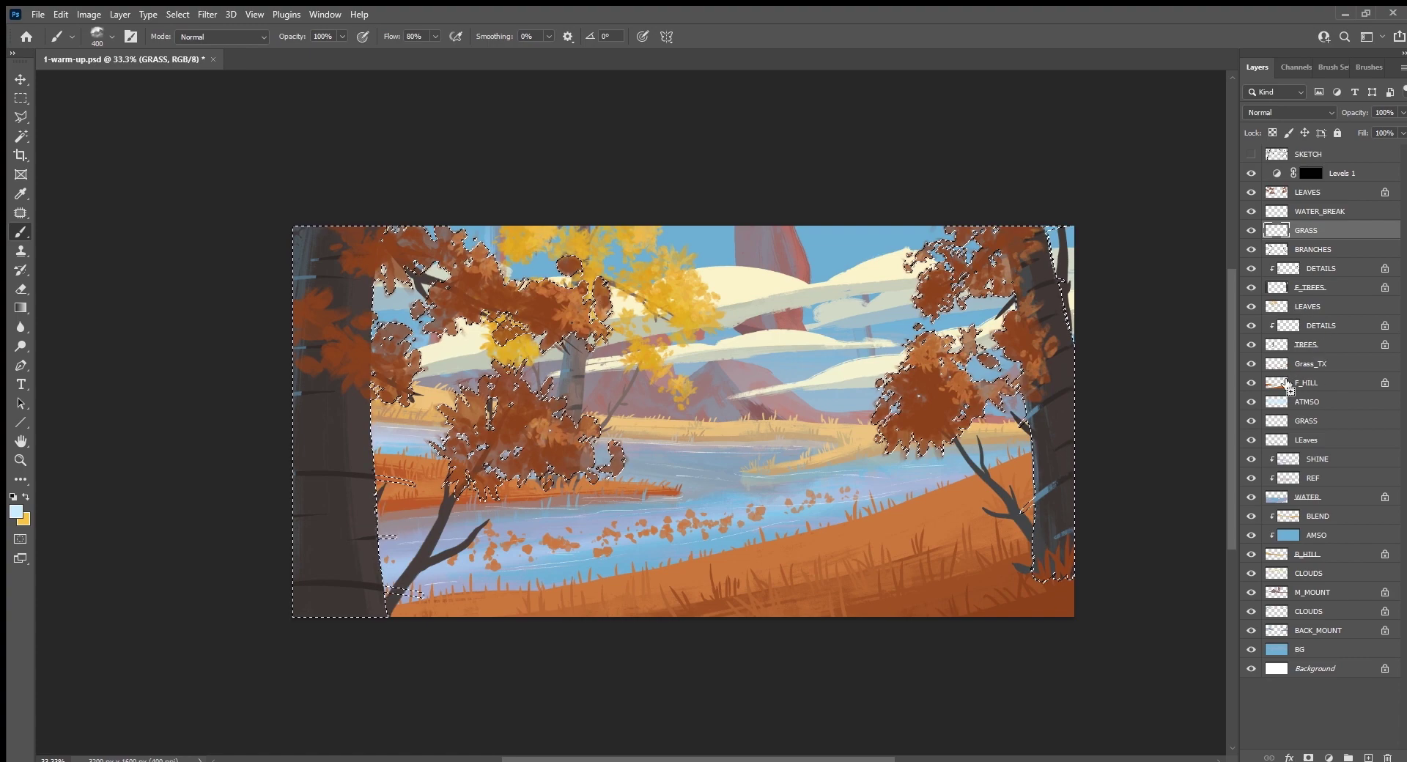
{"action": "key", "text": "l"}
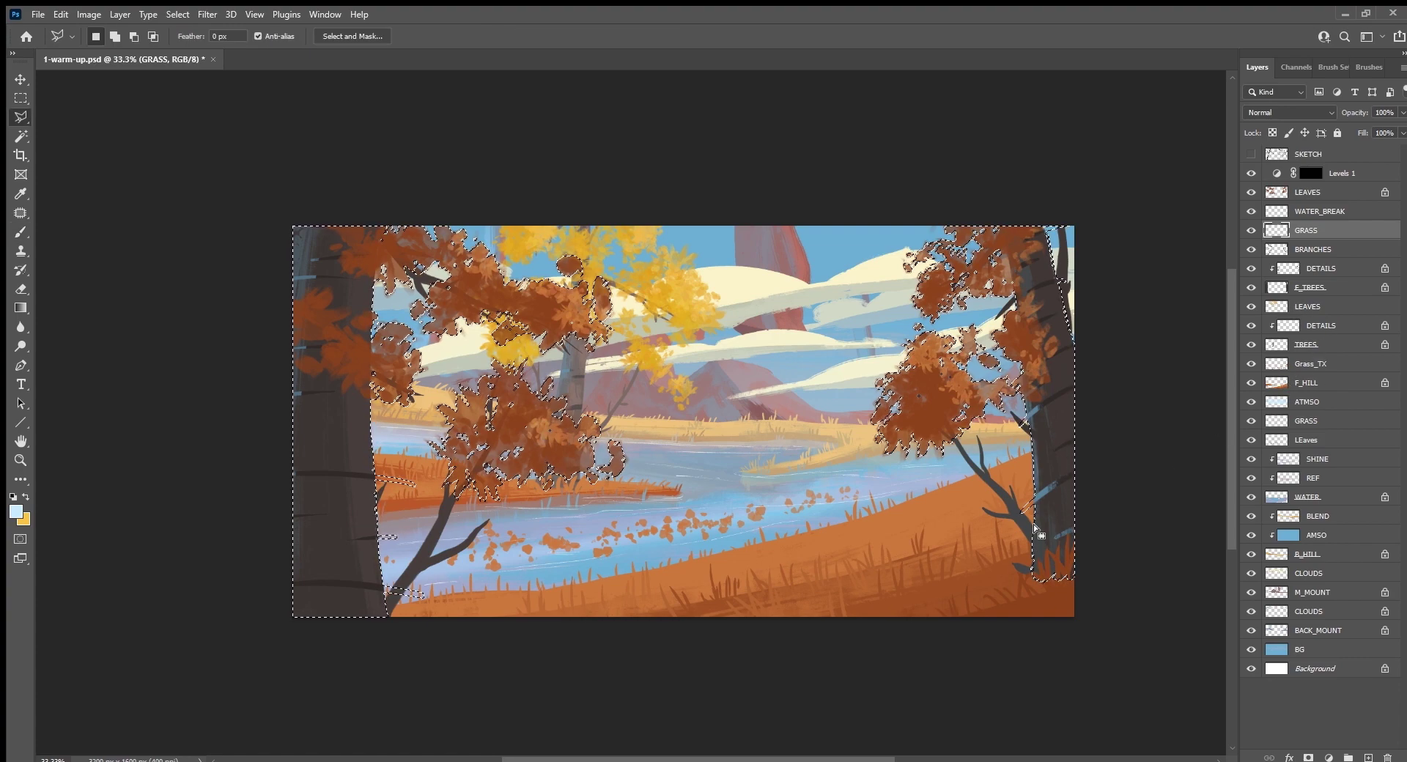
{"action": "left_click", "coordinate": [1283, 371], "text": "ctrl+shift"}
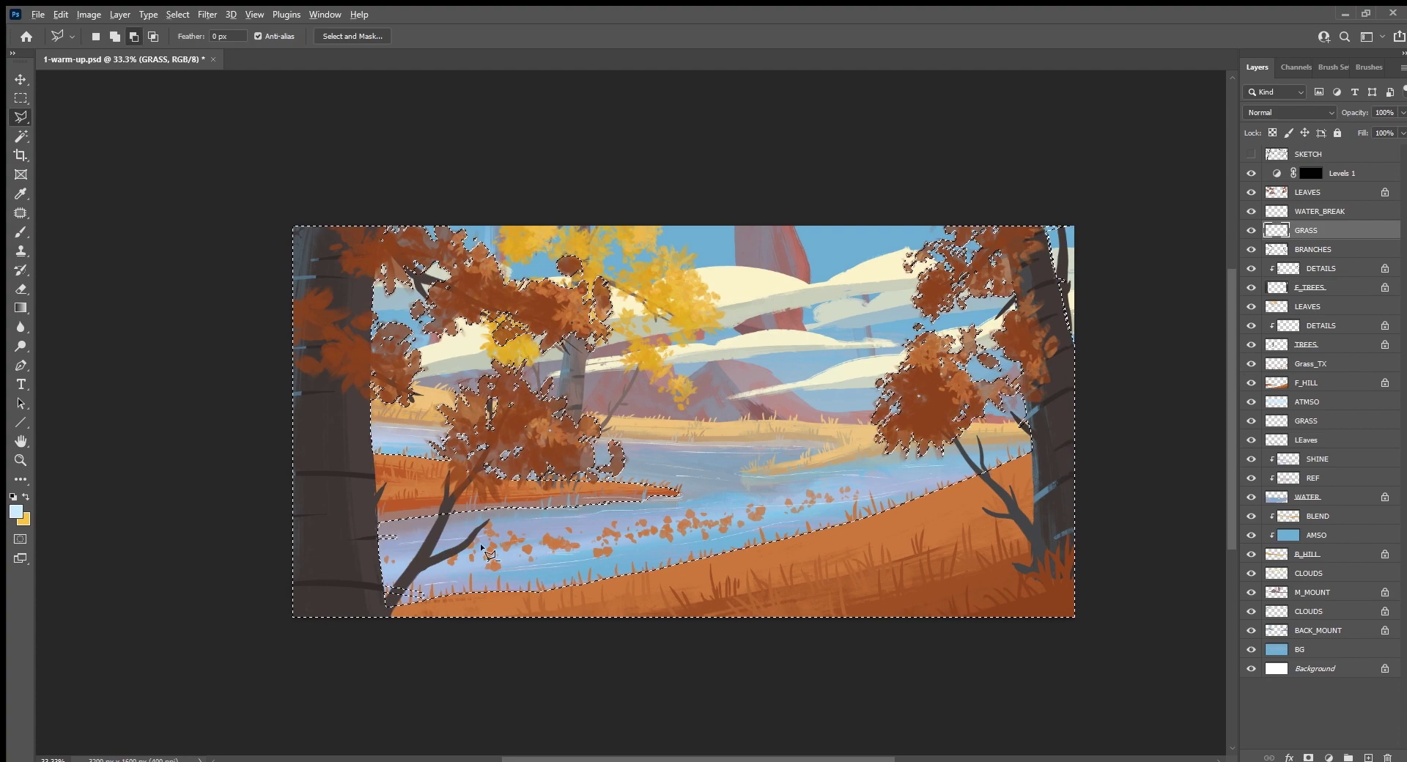
{"action": "key", "text": "ctrl+z"}
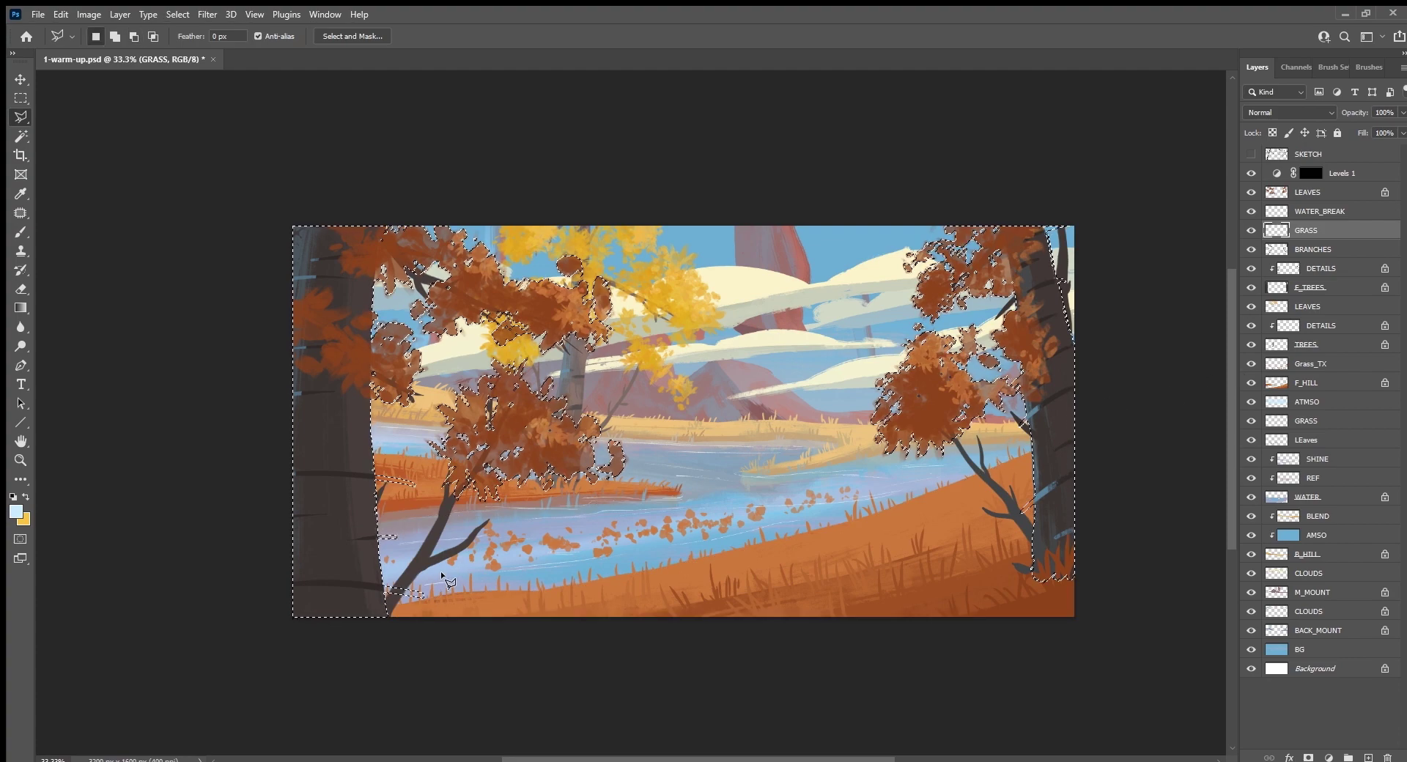
Step: Add a strip along the lower riverbank to the selection with the Polygonal Lasso
{"action": "left_click", "coordinate": [381, 583], "text": "shift"}
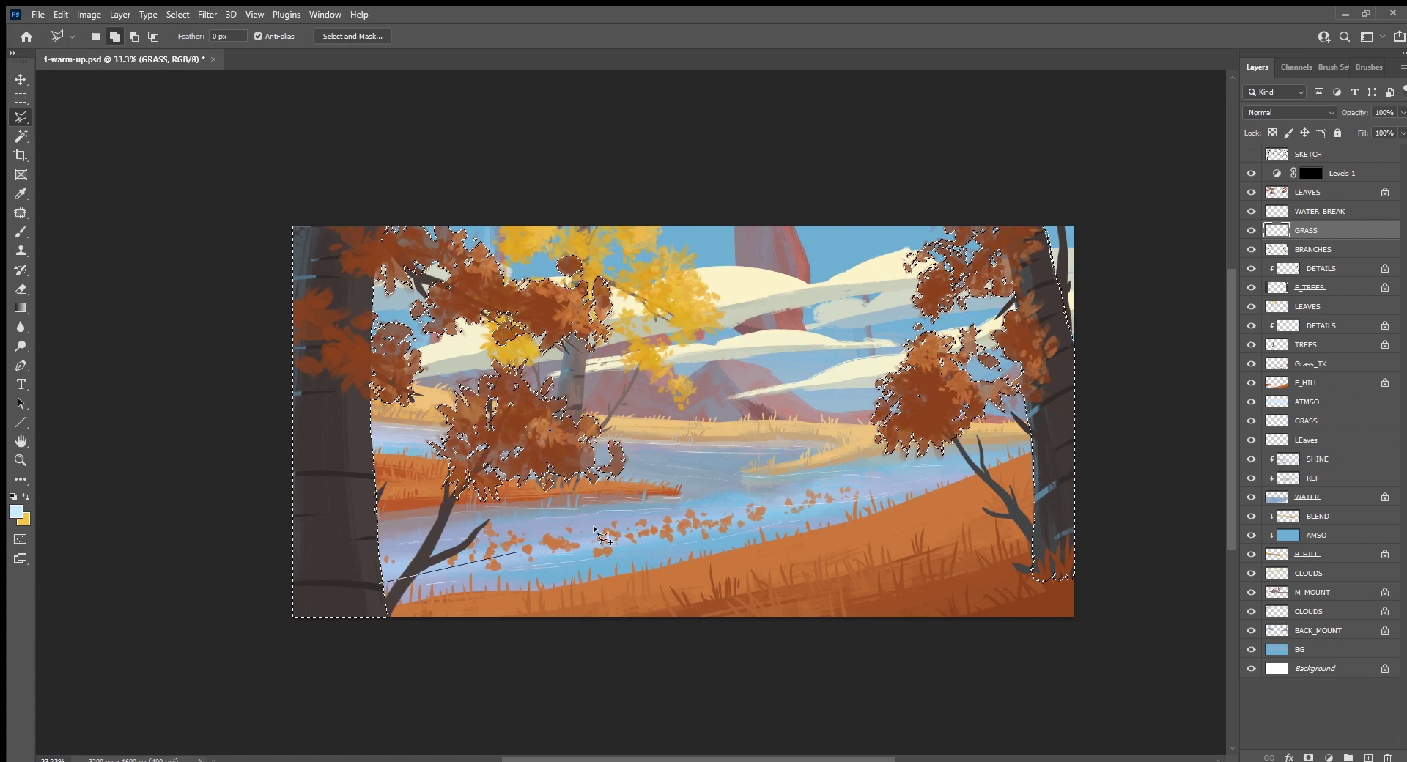
{"action": "left_click", "coordinate": [1053, 436]}
{"action": "left_click", "coordinate": [1119, 488]}
{"action": "left_click", "coordinate": [1095, 657]}
{"action": "left_click", "coordinate": [937, 706]}
{"action": "left_click", "coordinate": [717, 698]}
{"action": "left_click", "coordinate": [381, 583]}
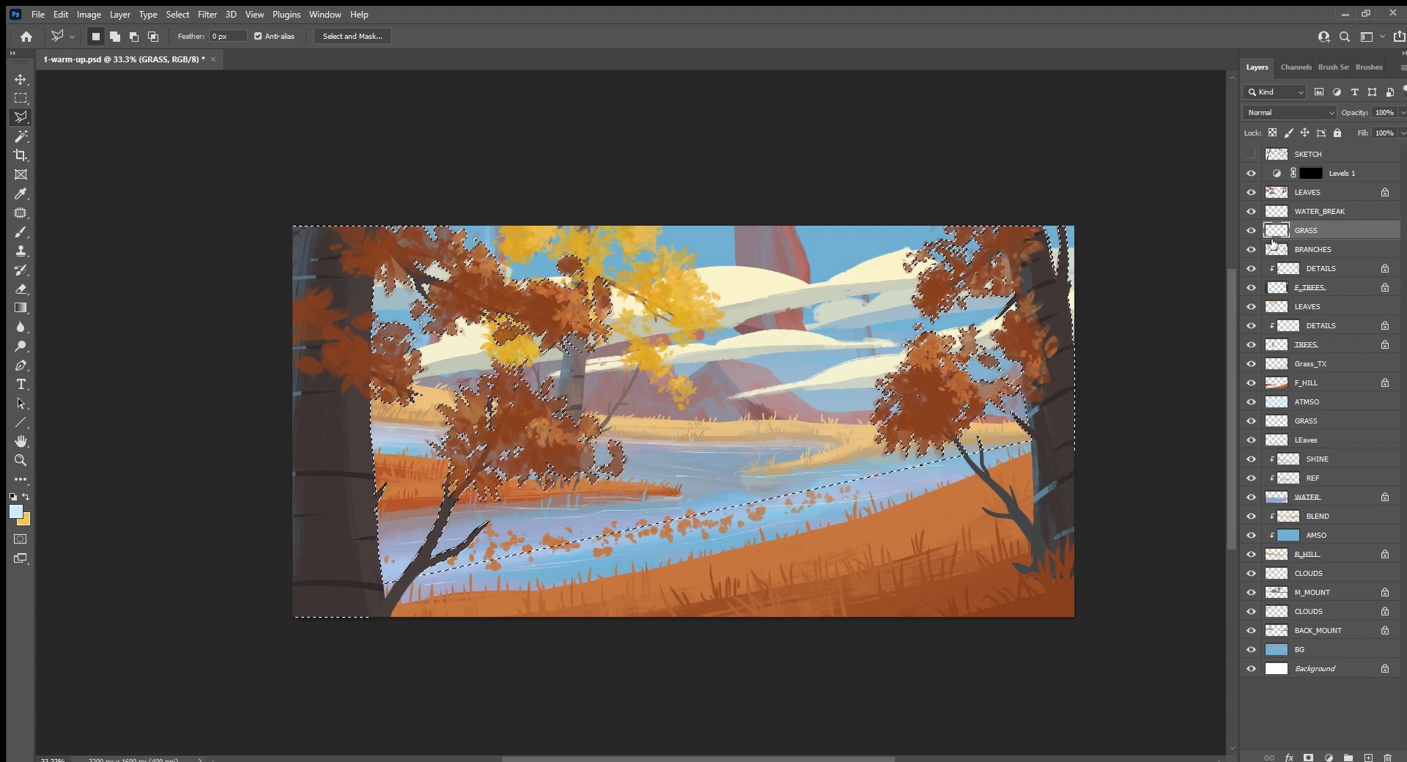
Step: Fill the Levels 1 mask with the selection, deselect, and tilt the canvas for painting
{"action": "left_click", "coordinate": [1310, 171]}
{"action": "key", "text": "d"}
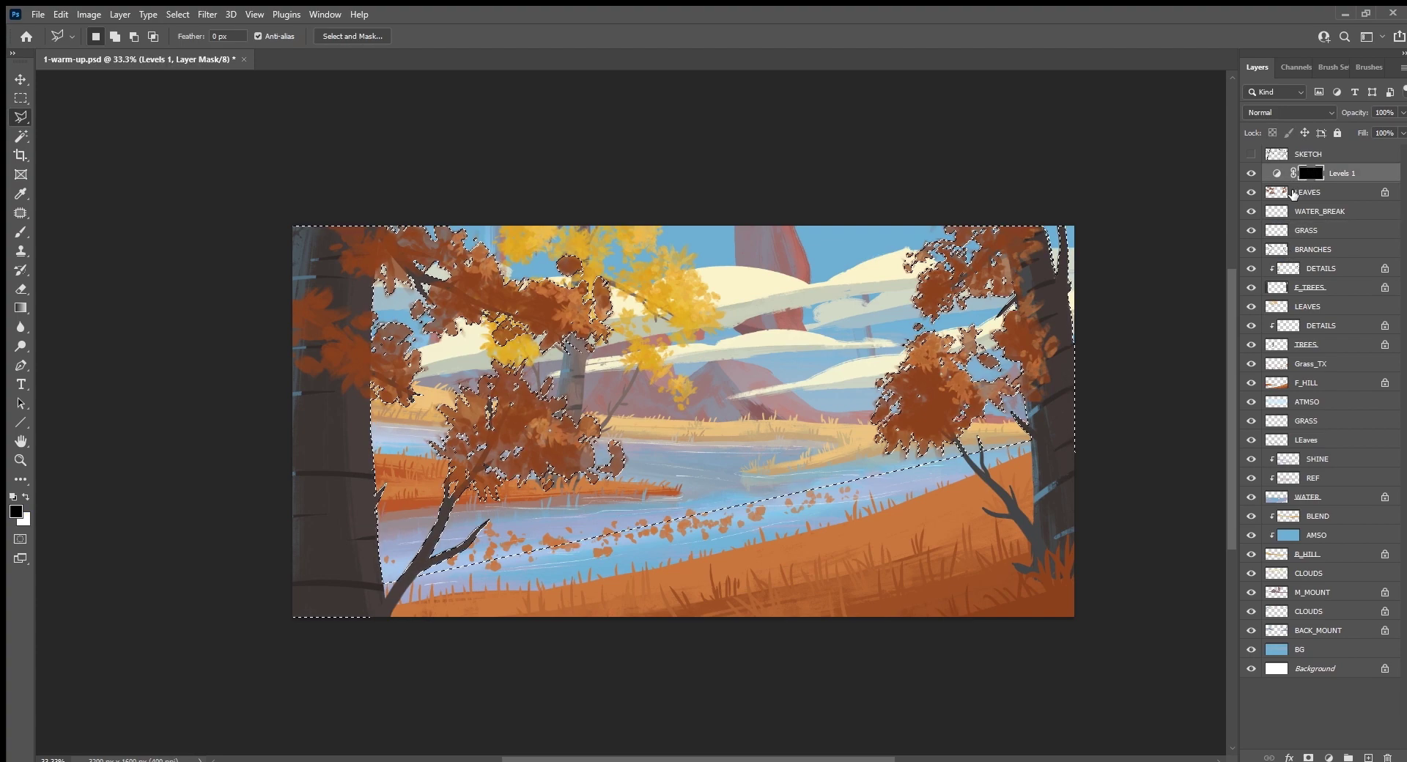
{"action": "key", "text": "ctrl+BackSpace"}
{"action": "key", "text": "ctrl+d"}
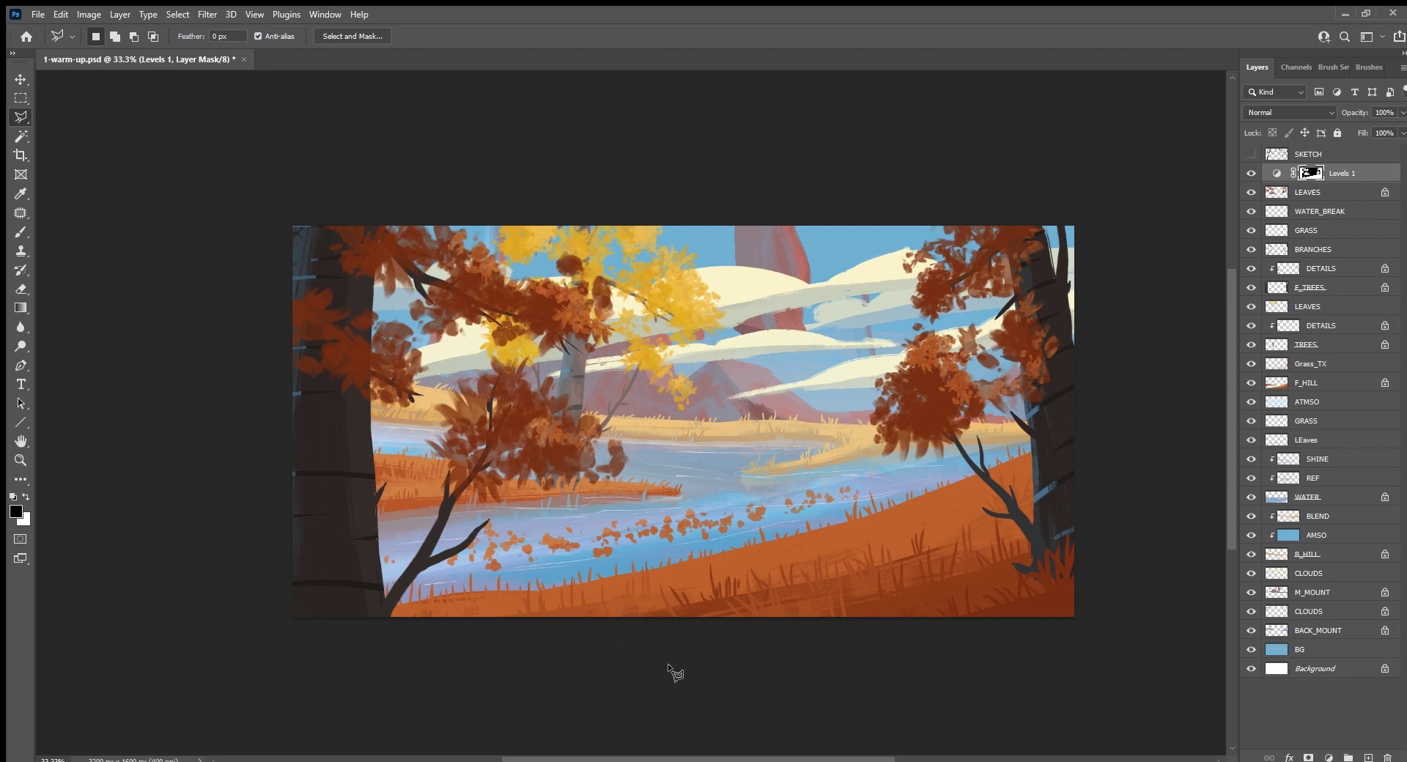
{"action": "key", "text": "r"}
{"action": "left_click_drag", "start_coordinate": [653, 682], "coordinate": [791, 645]}
{"action": "key", "text": "b"}
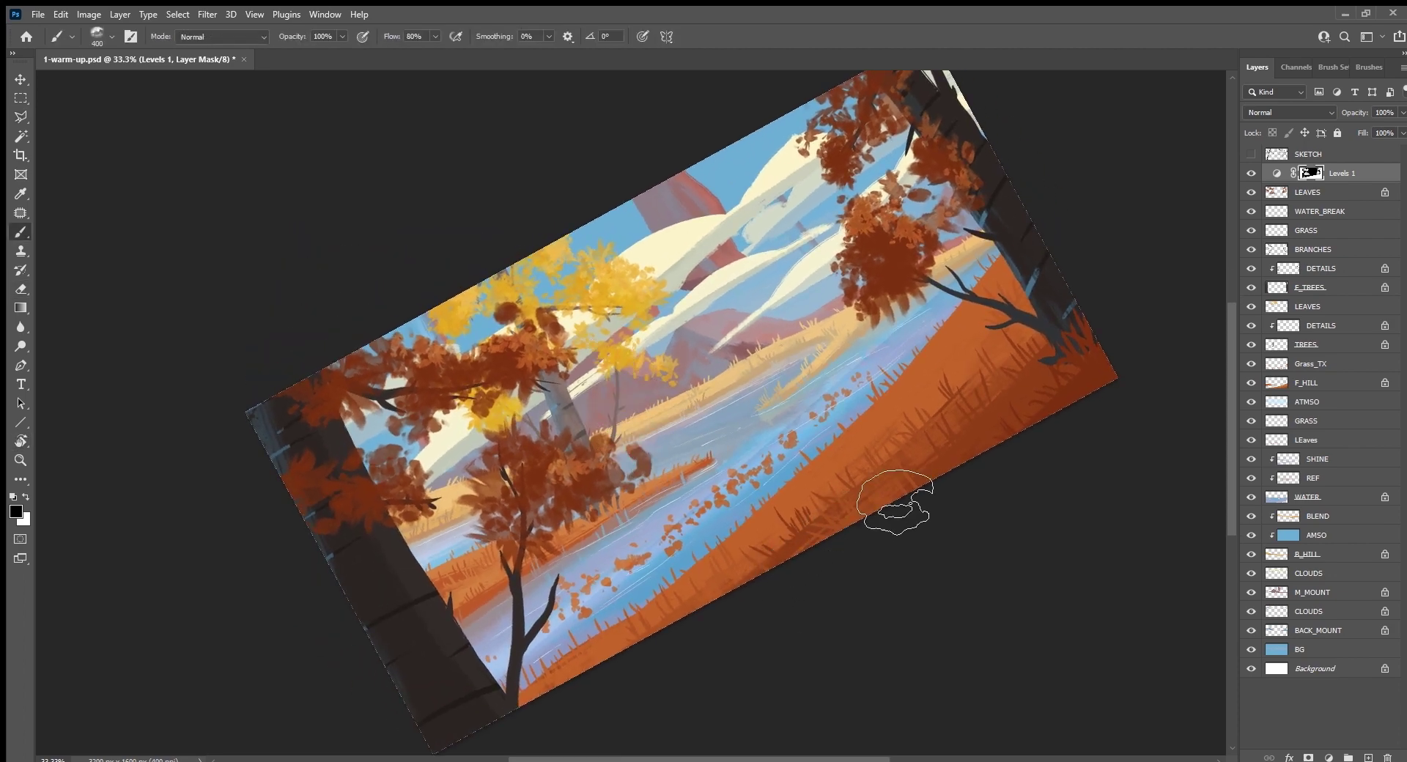
{"action": "left_click", "coordinate": [1368, 67]}
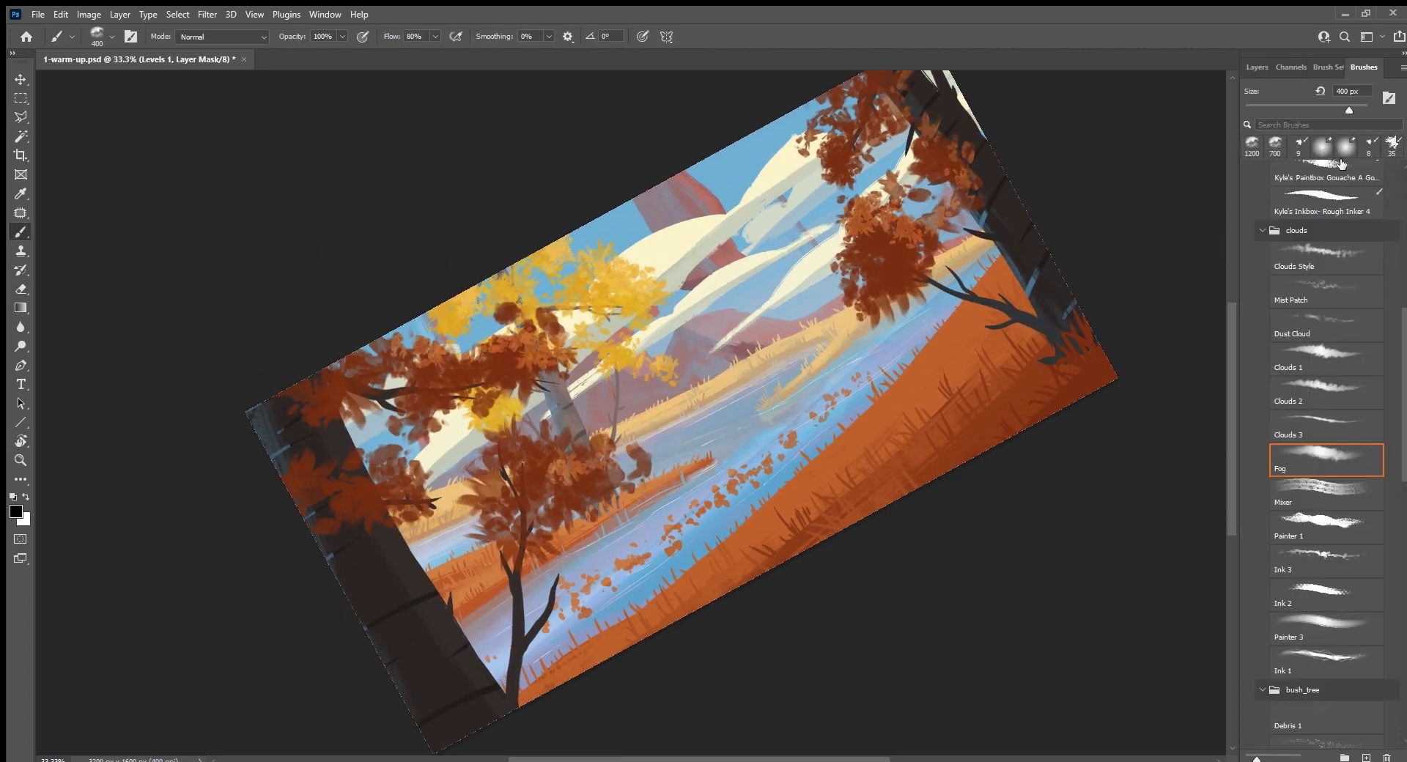
Step: Set up a Soft Round brush at 150 px for painting the Levels 1 mask
{"action": "scroll", "coordinate": [1401, 316], "scroll_direction": "up", "scroll_amount": 5}
{"action": "left_click", "coordinate": [1347, 146]}
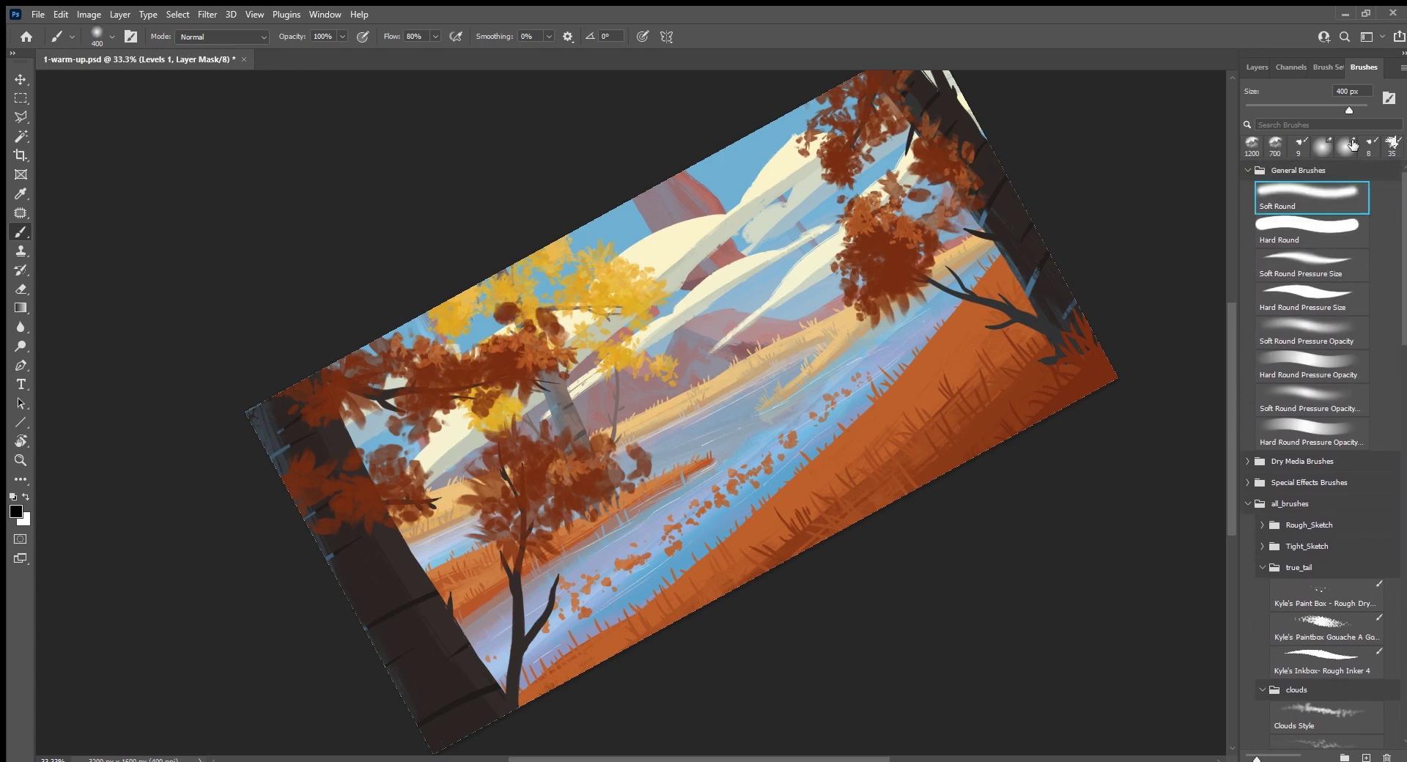
{"action": "left_click", "coordinate": [1327, 65]}
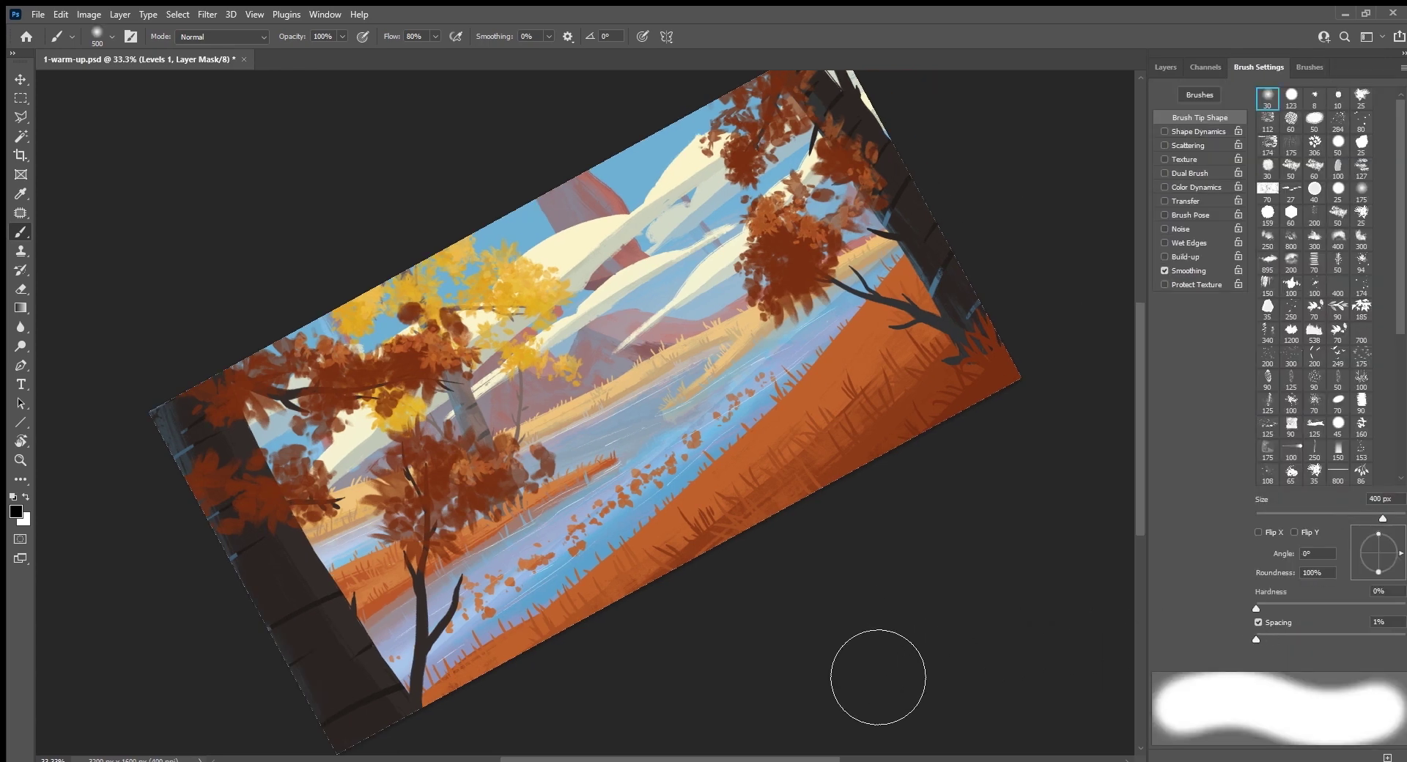
{"action": "key", "text": "period"}
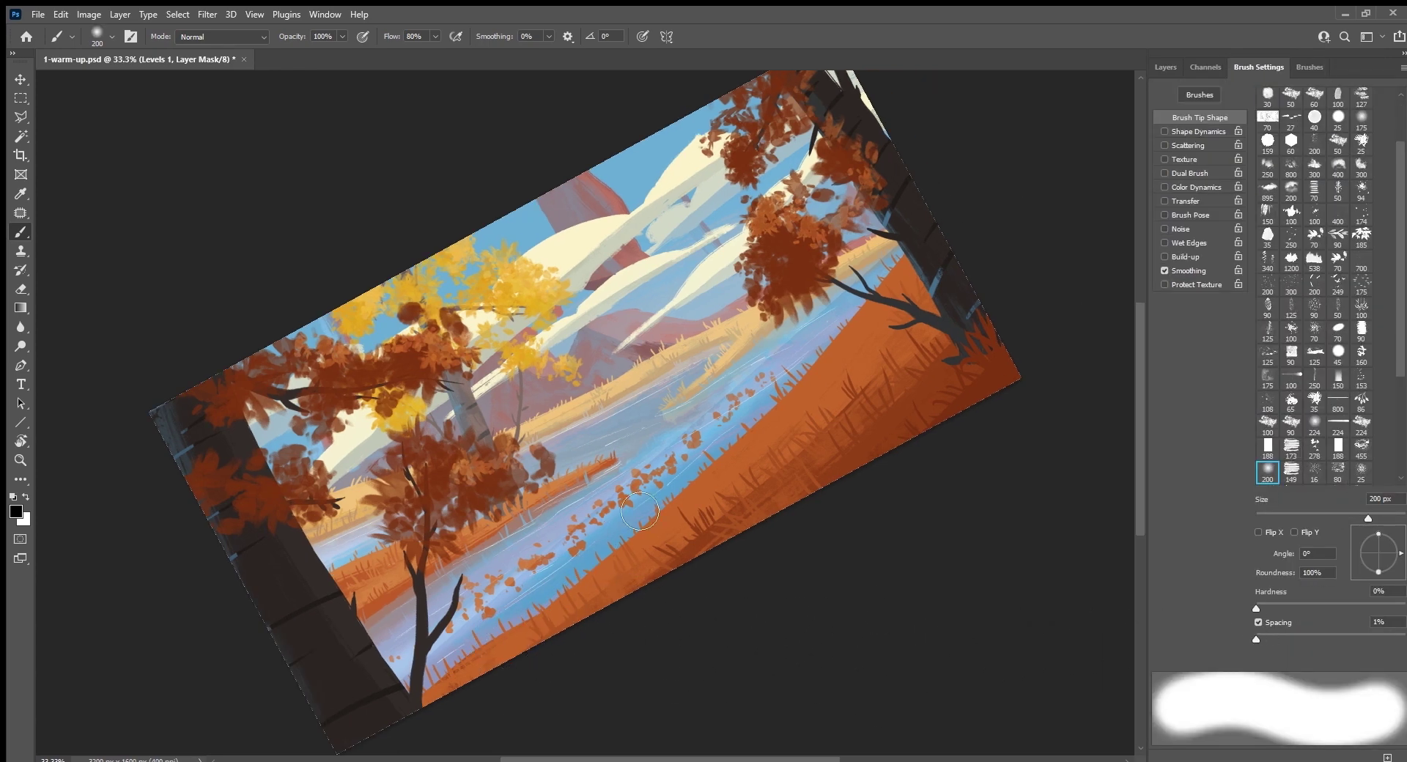
{"action": "key", "text": "comma"}
{"action": "key", "text": "x"}
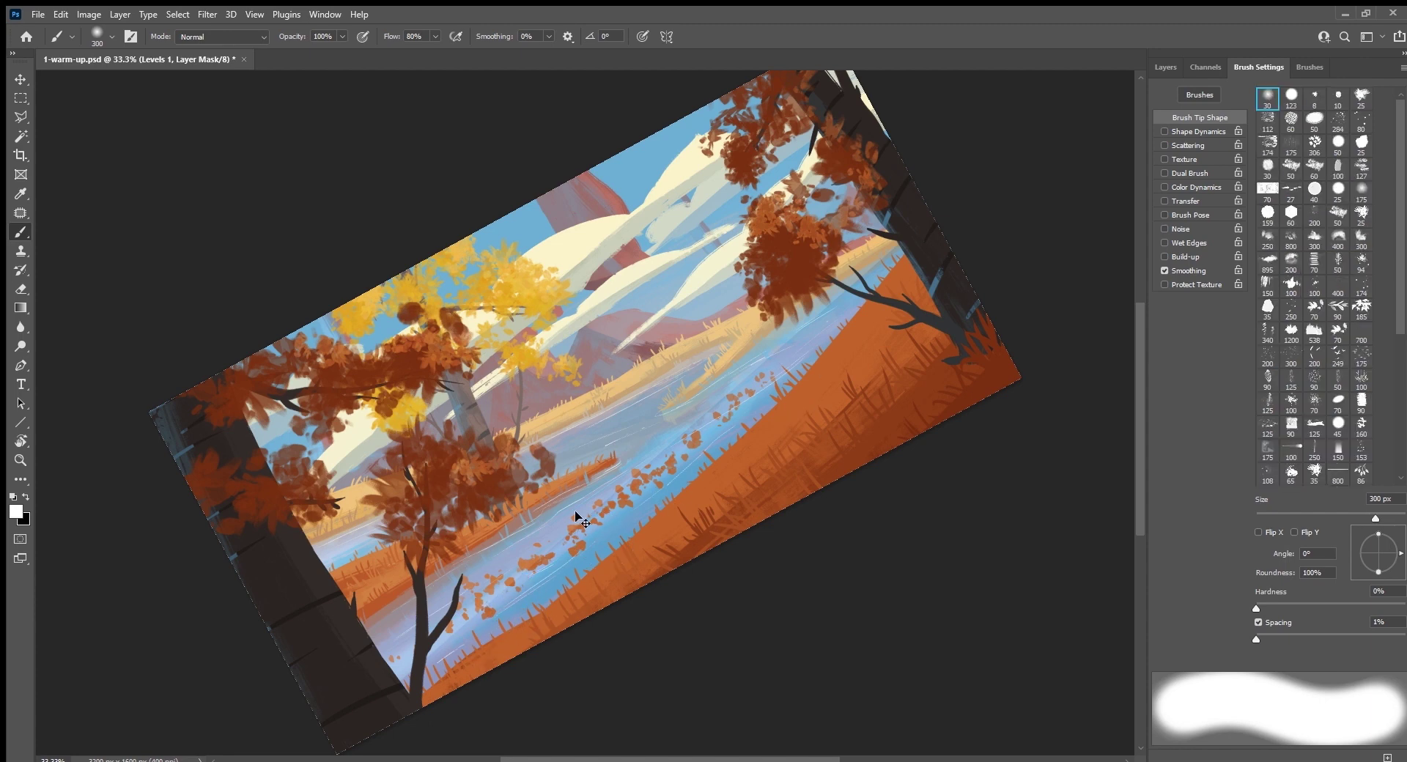
{"action": "key", "text": "ctrl+plus"}
{"action": "key", "text": "ctrl+minus"}
{"action": "key", "text": "x"}
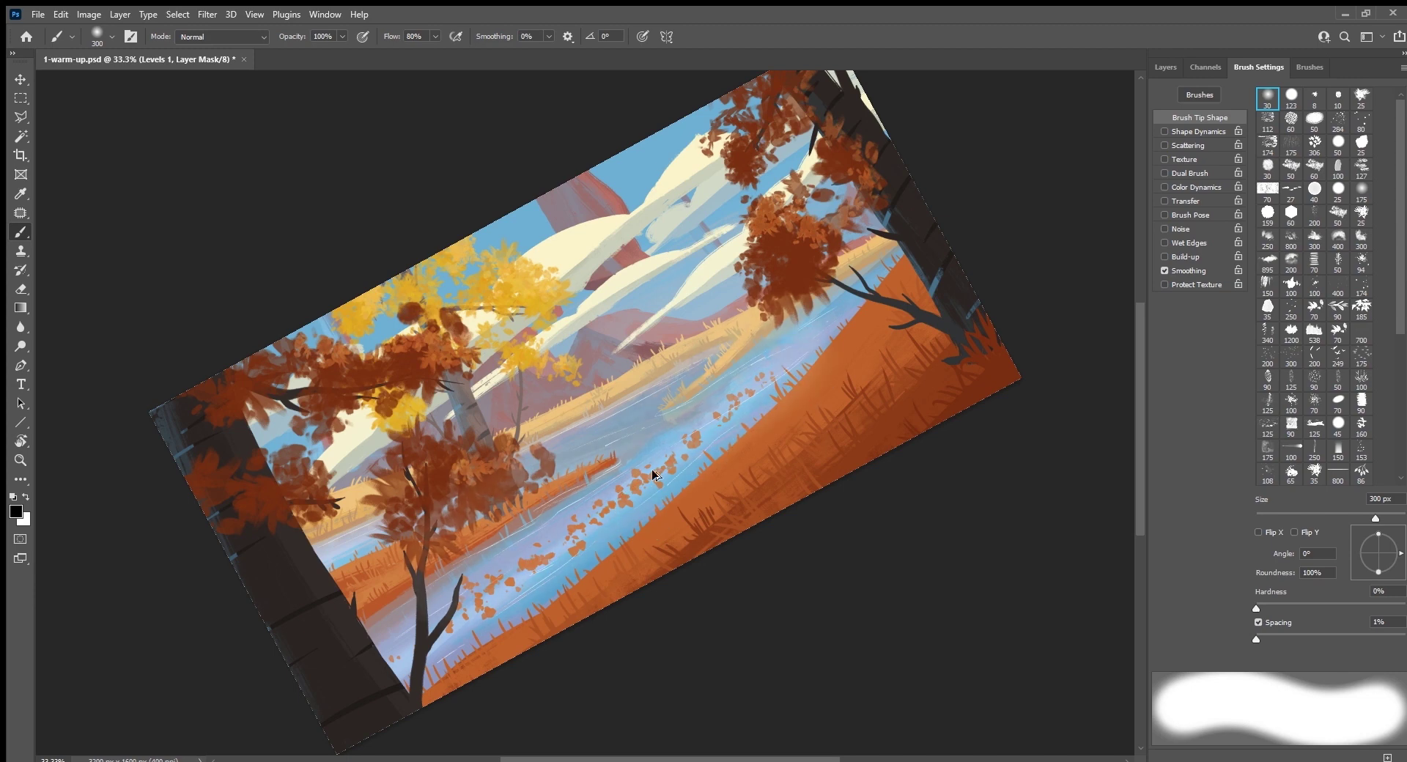
{"action": "key", "text": "bracketleft"}
{"action": "key", "text": "bracketleft"}
{"action": "key", "text": "bracketleft"}
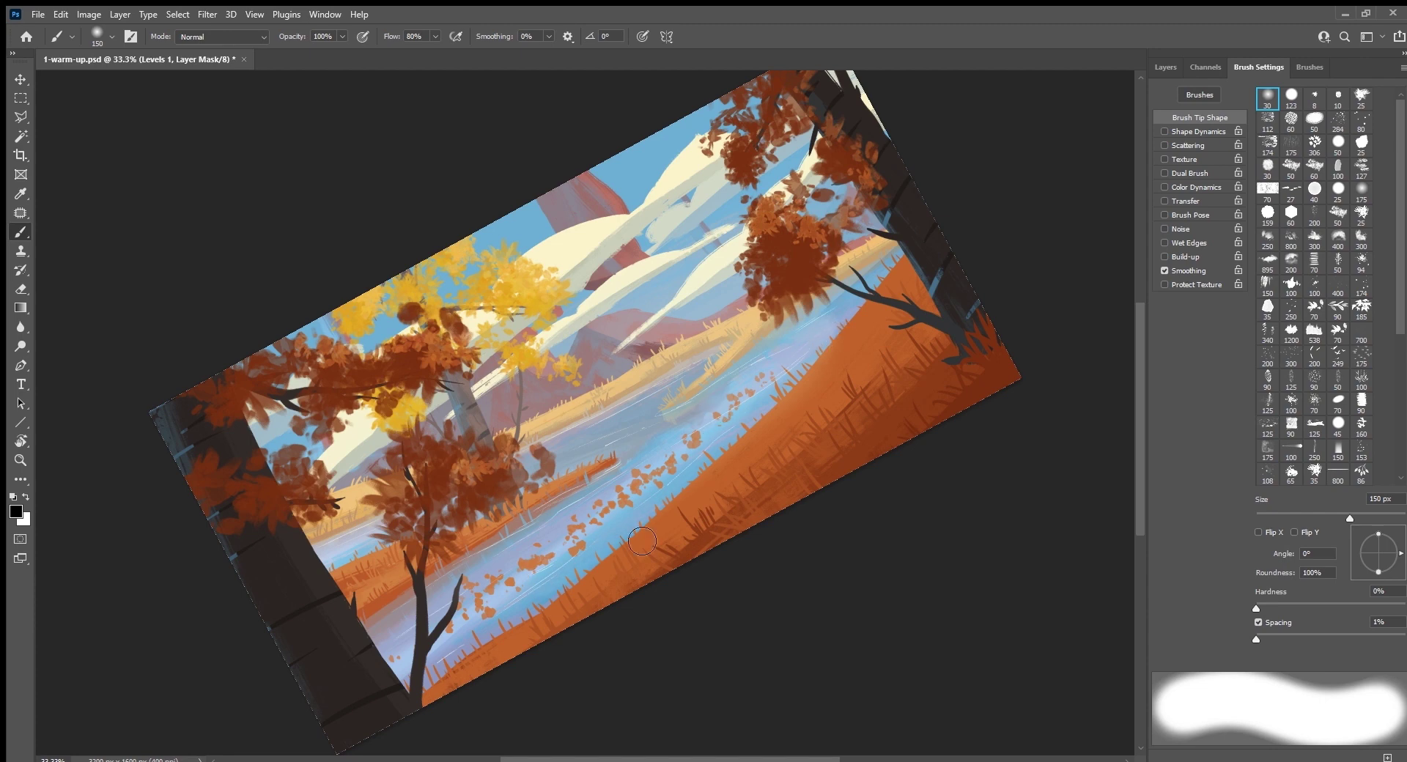
Step: Rotate the canvas and paint white into the Levels 1 mask along the grass band and riverbank
{"action": "key", "text": "r"}
{"action": "mouse_move", "coordinate": [637, 539]}
{"action": "left_mouse_down"}
{"action": "mouse_move", "coordinate": [773, 624]}
{"action": "mouse_move", "coordinate": [745, 628]}
{"action": "left_mouse_up"}
{"action": "key", "text": "bracketleft"}
{"action": "key", "text": "bracketleft"}
{"action": "key", "text": "bracketleft"}
{"action": "key", "text": "x"}
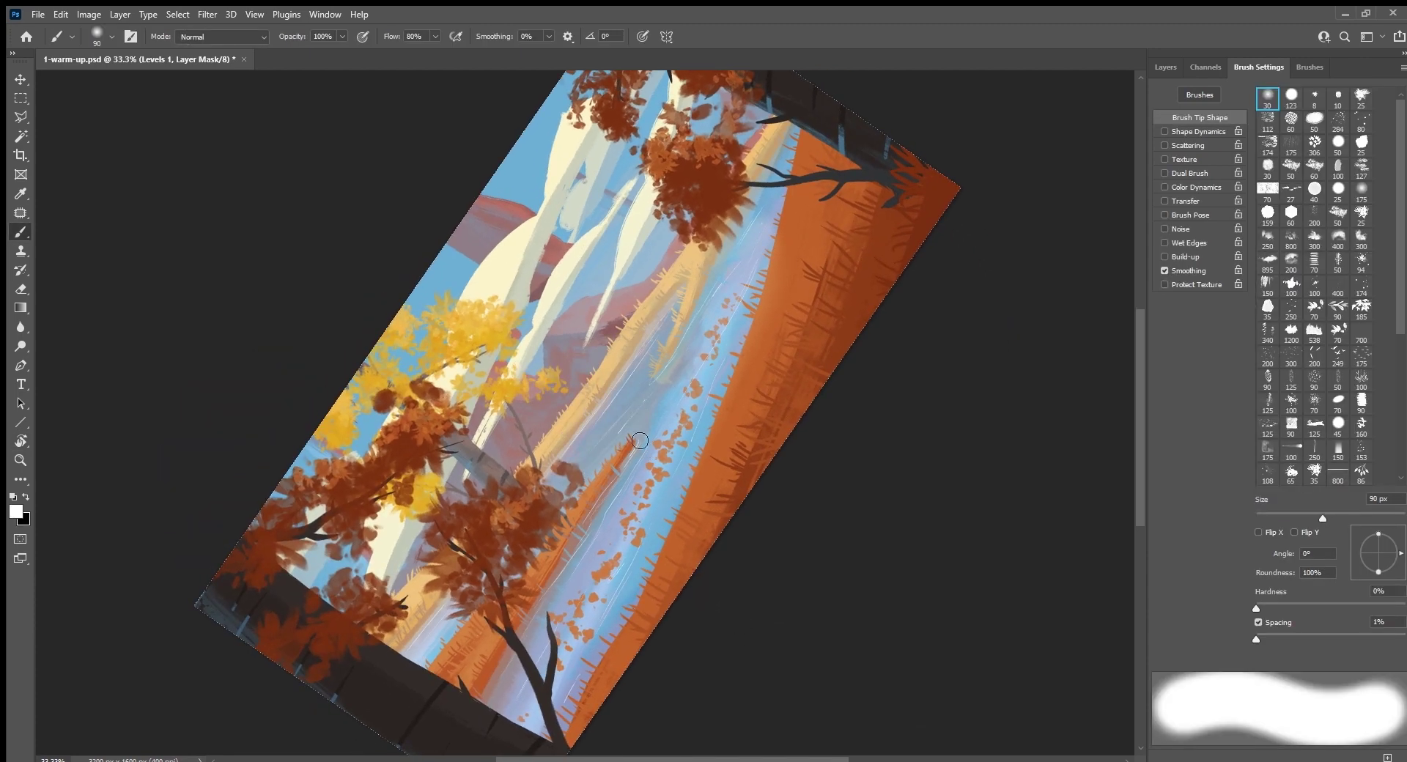
{"action": "left_click_drag", "start_coordinate": [638, 369], "coordinate": [622, 418]}
{"action": "key", "text": "bracketleft"}
{"action": "key", "text": "bracketleft"}
{"action": "key", "text": "bracketleft"}
{"action": "key", "text": "bracketleft"}
{"action": "mouse_move", "coordinate": [658, 329]}
{"action": "left_mouse_down"}
{"action": "mouse_move", "coordinate": [569, 456]}
{"action": "mouse_move", "coordinate": [671, 310]}
{"action": "left_mouse_up"}
{"action": "left_click_drag", "start_coordinate": [607, 433], "coordinate": [708, 293]}
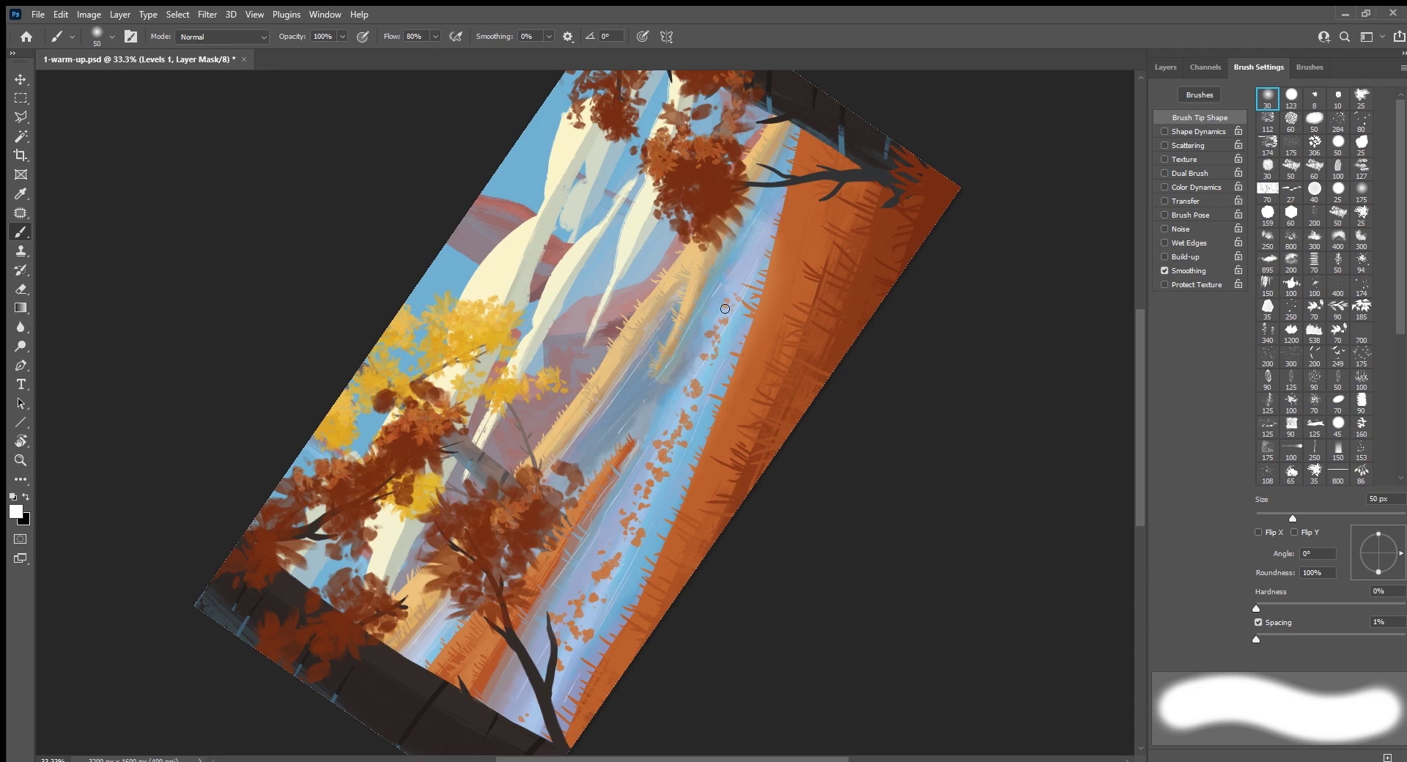
{"action": "left_click_drag", "start_coordinate": [725, 308], "coordinate": [752, 238]}
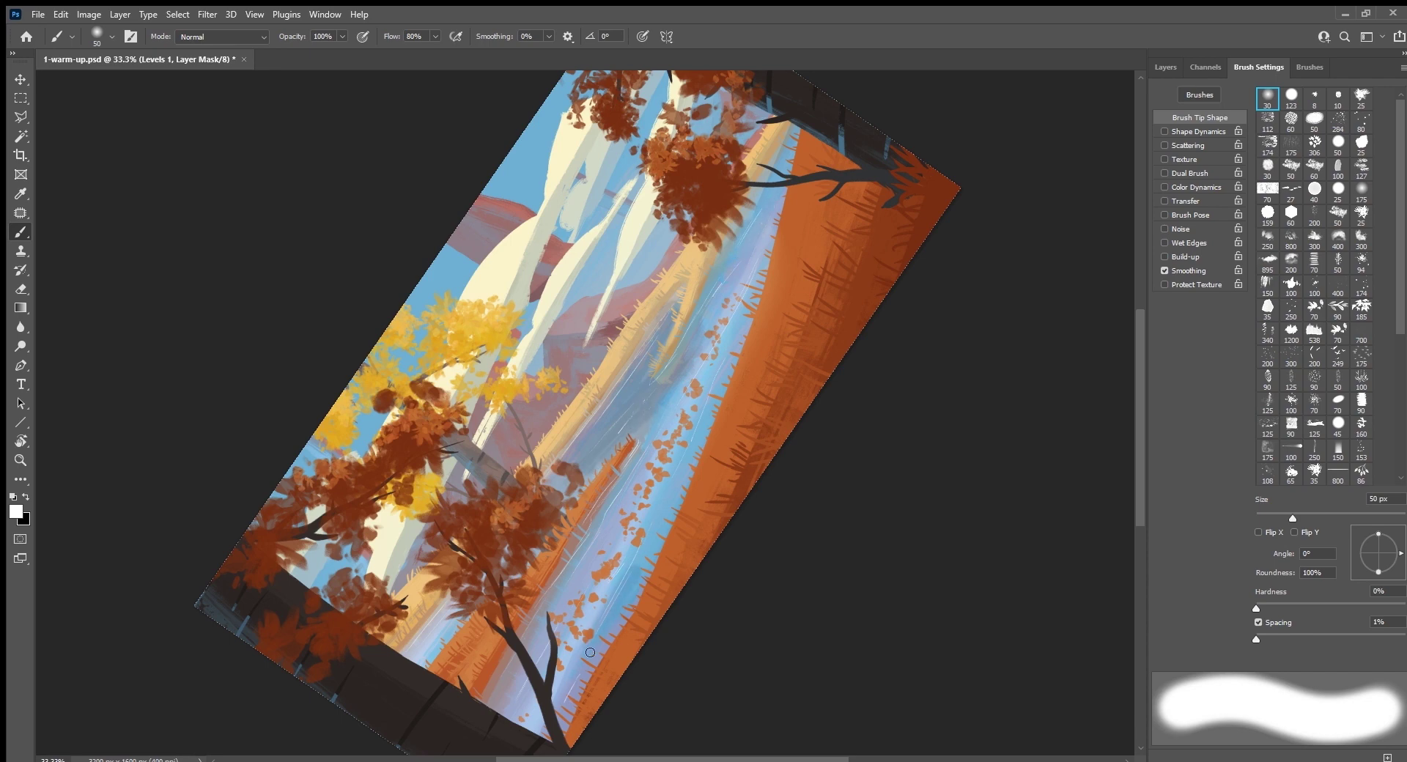
{"action": "mouse_move", "coordinate": [522, 668]}
{"action": "left_mouse_down"}
{"action": "mouse_move", "coordinate": [492, 693]}
{"action": "mouse_move", "coordinate": [532, 711]}
{"action": "mouse_move", "coordinate": [582, 545]}
{"action": "mouse_move", "coordinate": [615, 581]}
{"action": "mouse_move", "coordinate": [685, 489]}
{"action": "left_mouse_up"}
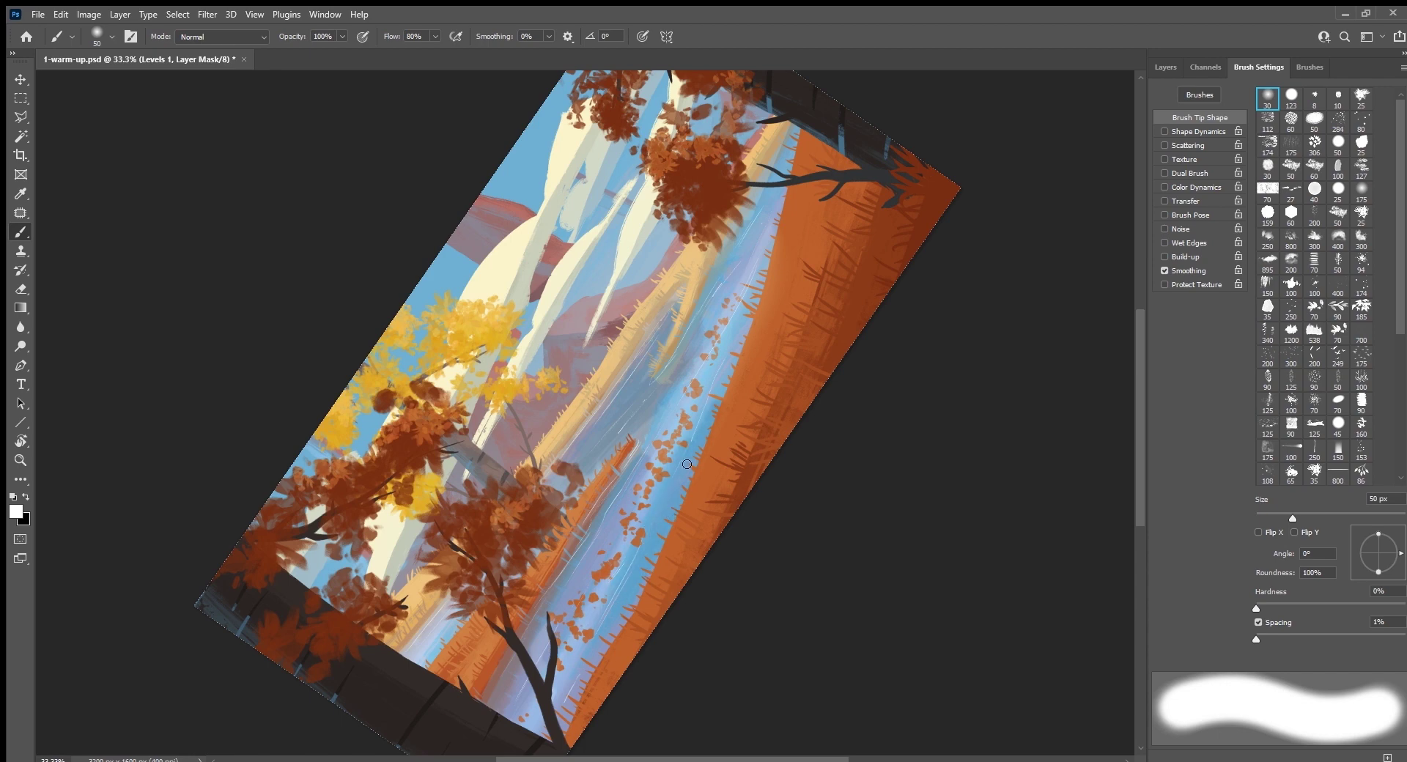
Step: Touch up the mask along the riverbank with an 80 px brush, then straighten and zoom out
{"action": "key", "text": "bracketright"}
{"action": "key", "text": "bracketright"}
{"action": "key", "text": "bracketright"}
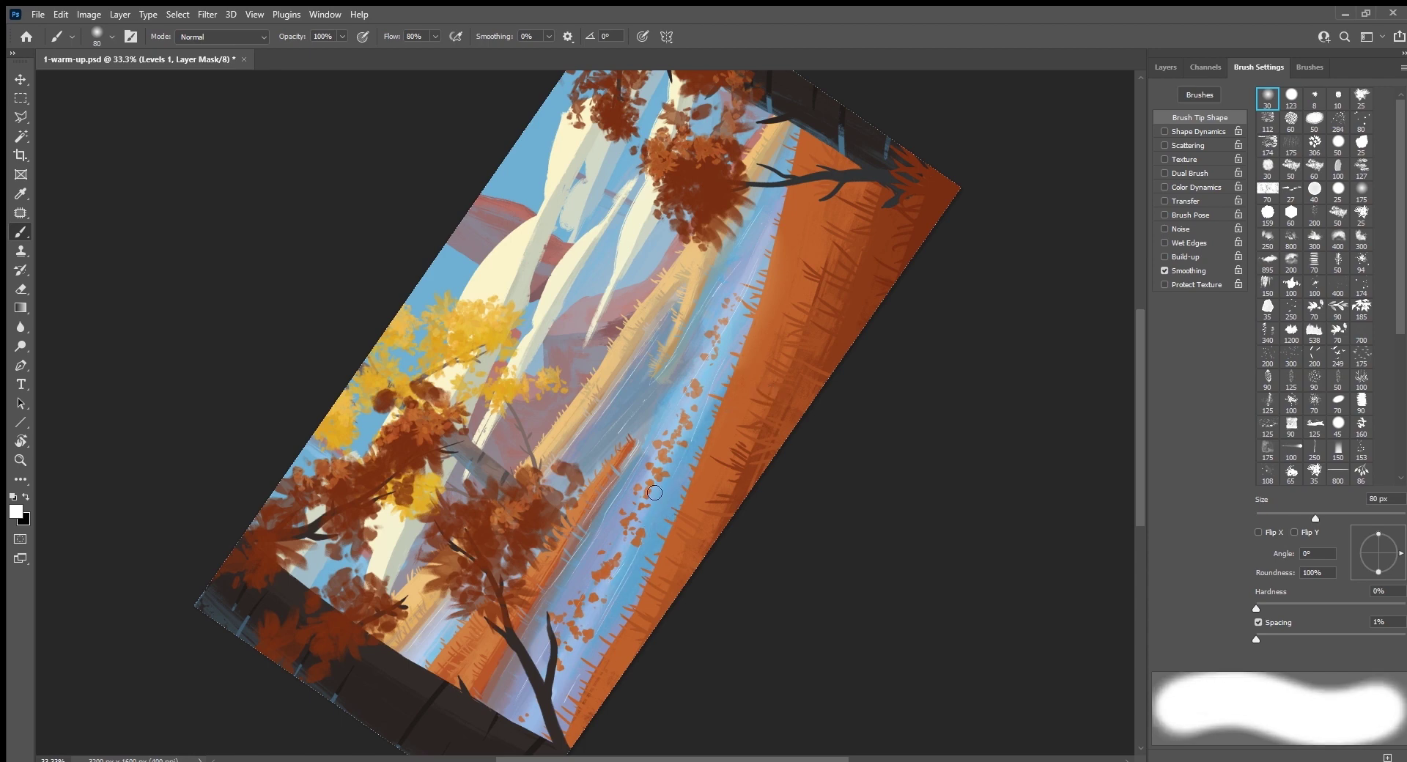
{"action": "left_click_drag", "start_coordinate": [655, 493], "coordinate": [733, 384]}
{"action": "left_click_drag", "start_coordinate": [435, 640], "coordinate": [471, 594]}
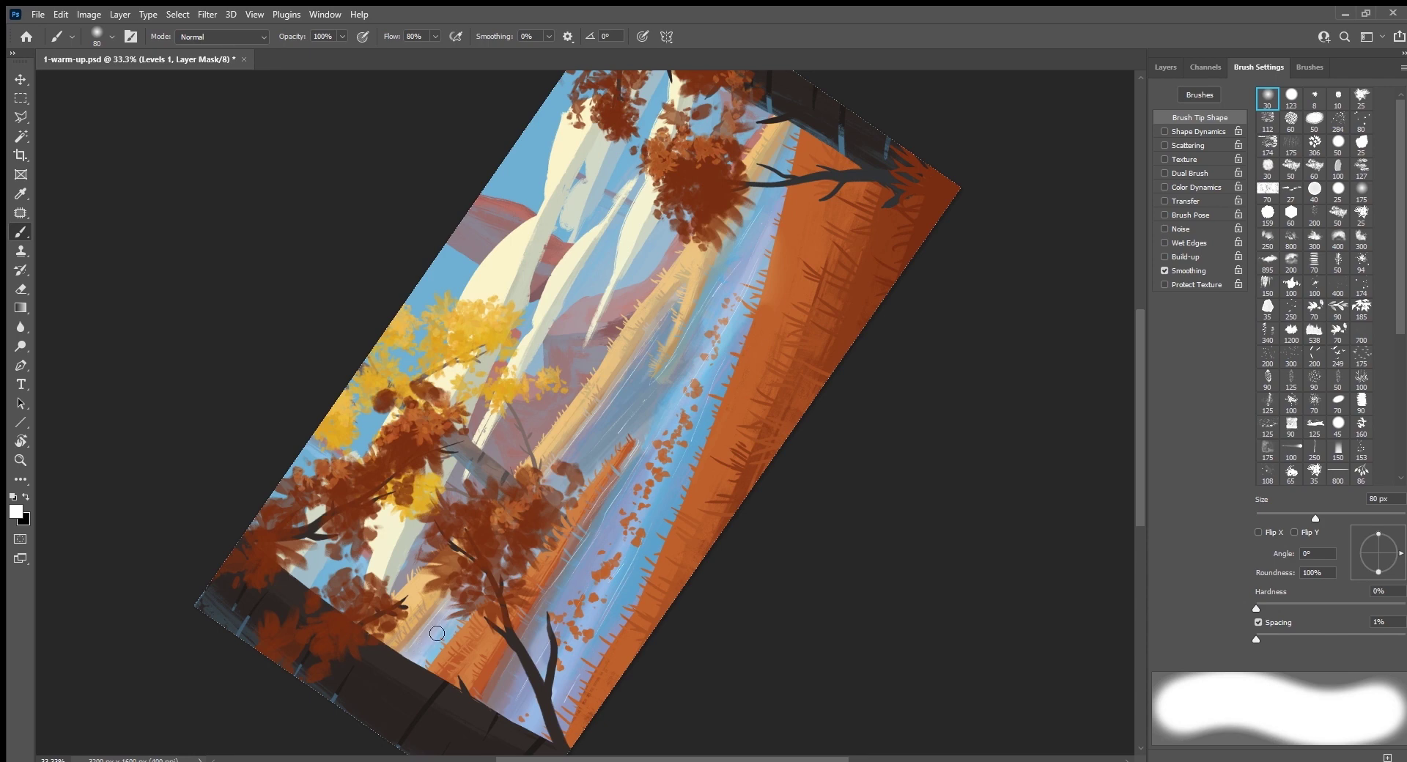
{"action": "left_click_drag", "start_coordinate": [696, 385], "coordinate": [784, 229]}
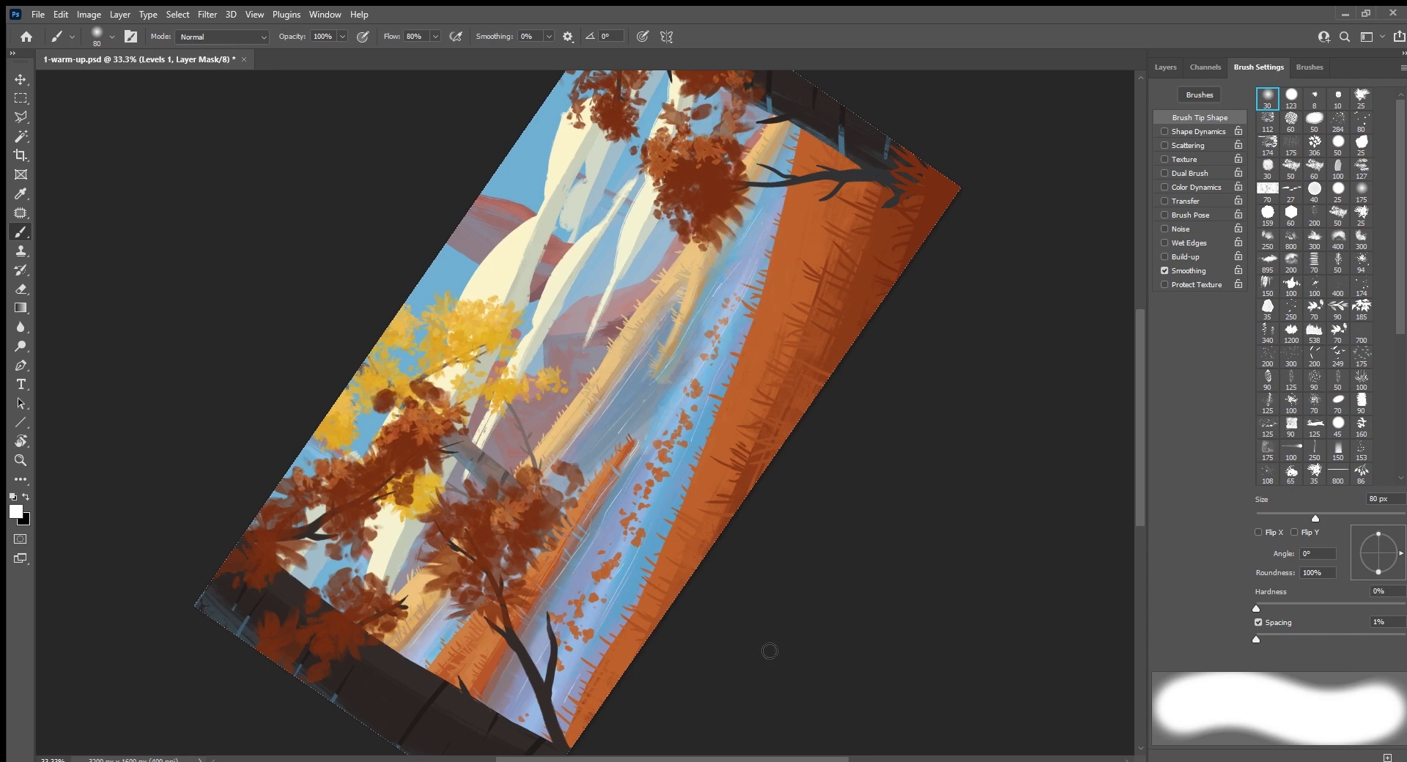
{"action": "key", "text": "Escape"}
{"action": "key", "text": "ctrl+minus"}
{"action": "key", "text": "ctrl+minus"}
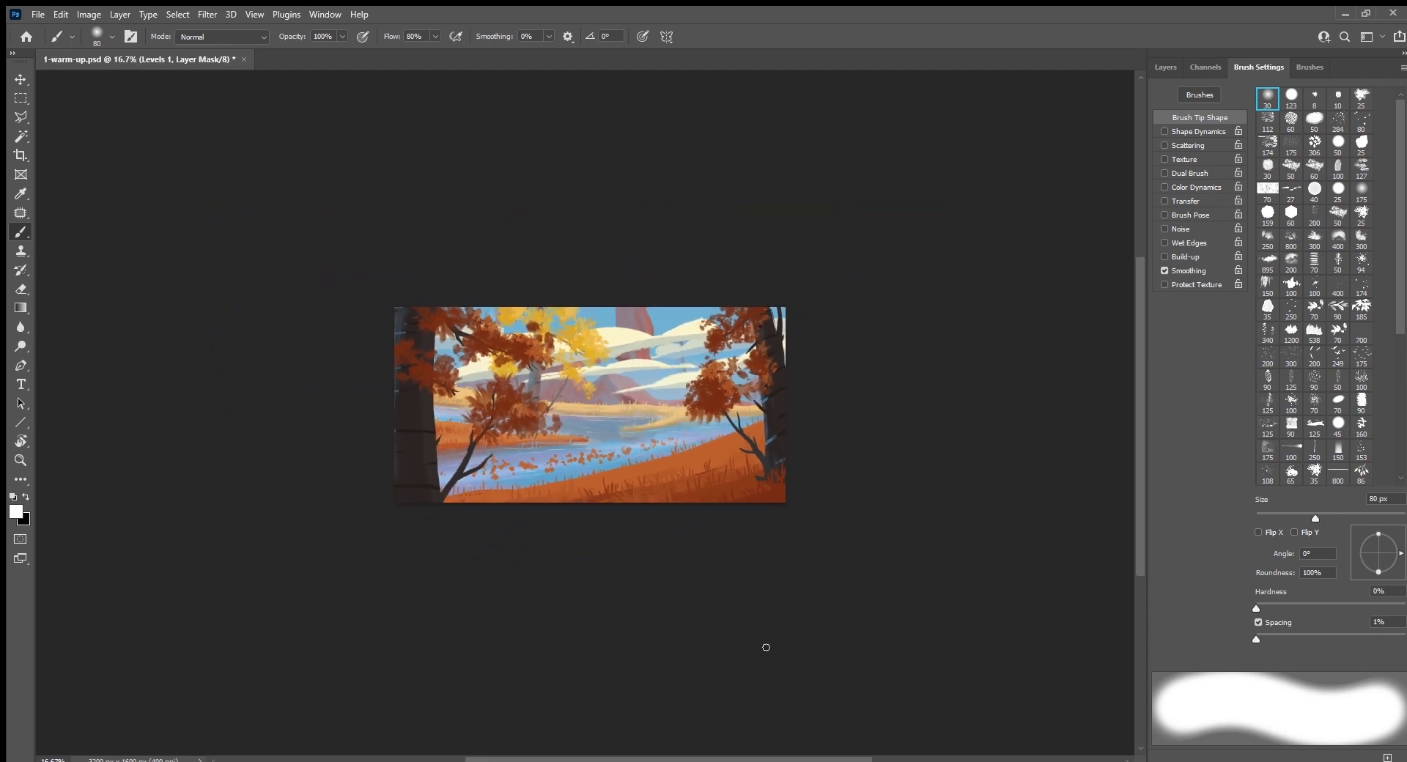
Step: Choose the Rough Inker 4 brush and narrow the layers panel
{"action": "left_click", "coordinate": [1310, 67]}
{"action": "left_click", "coordinate": [1235, 528]}
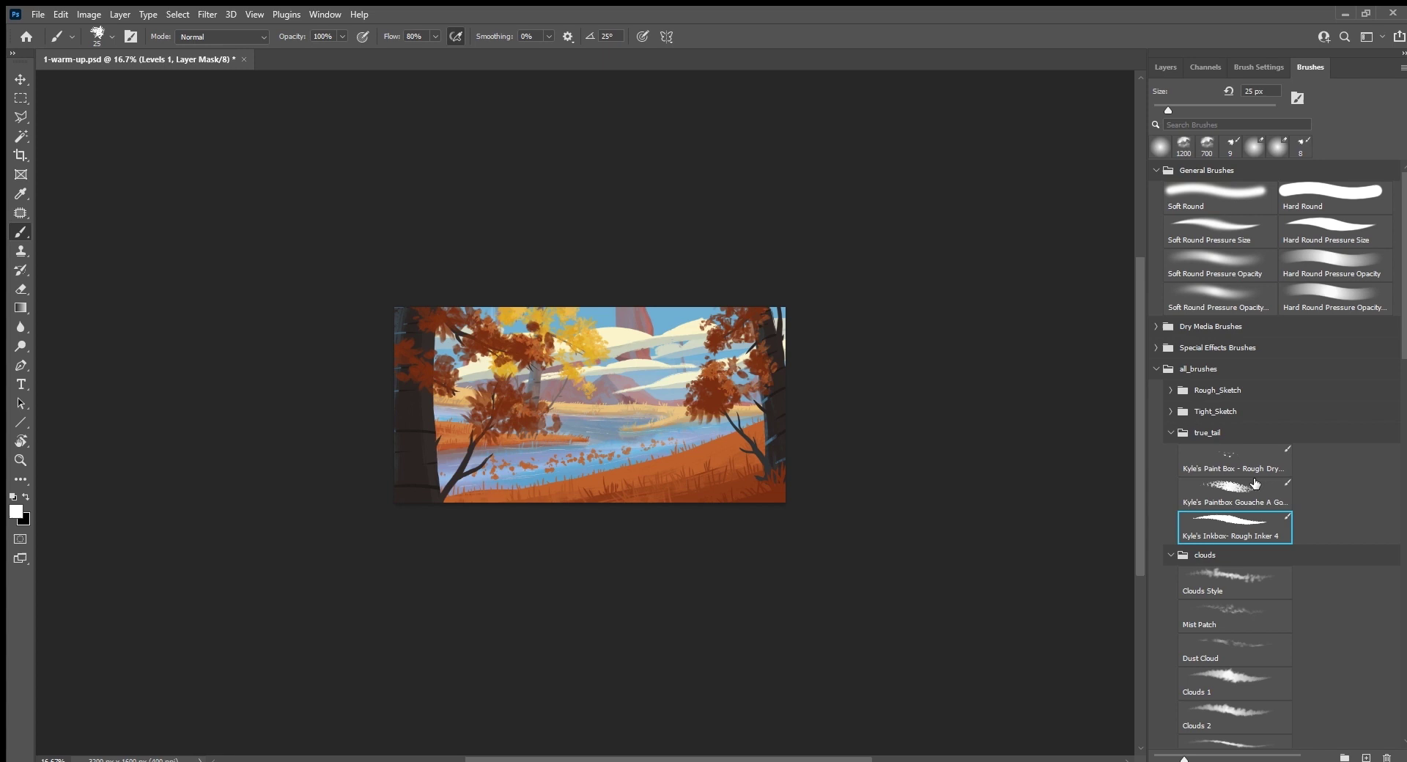
{"action": "left_click", "coordinate": [1165, 66]}
{"action": "left_click_drag", "start_coordinate": [1149, 661], "coordinate": [1241, 660]}
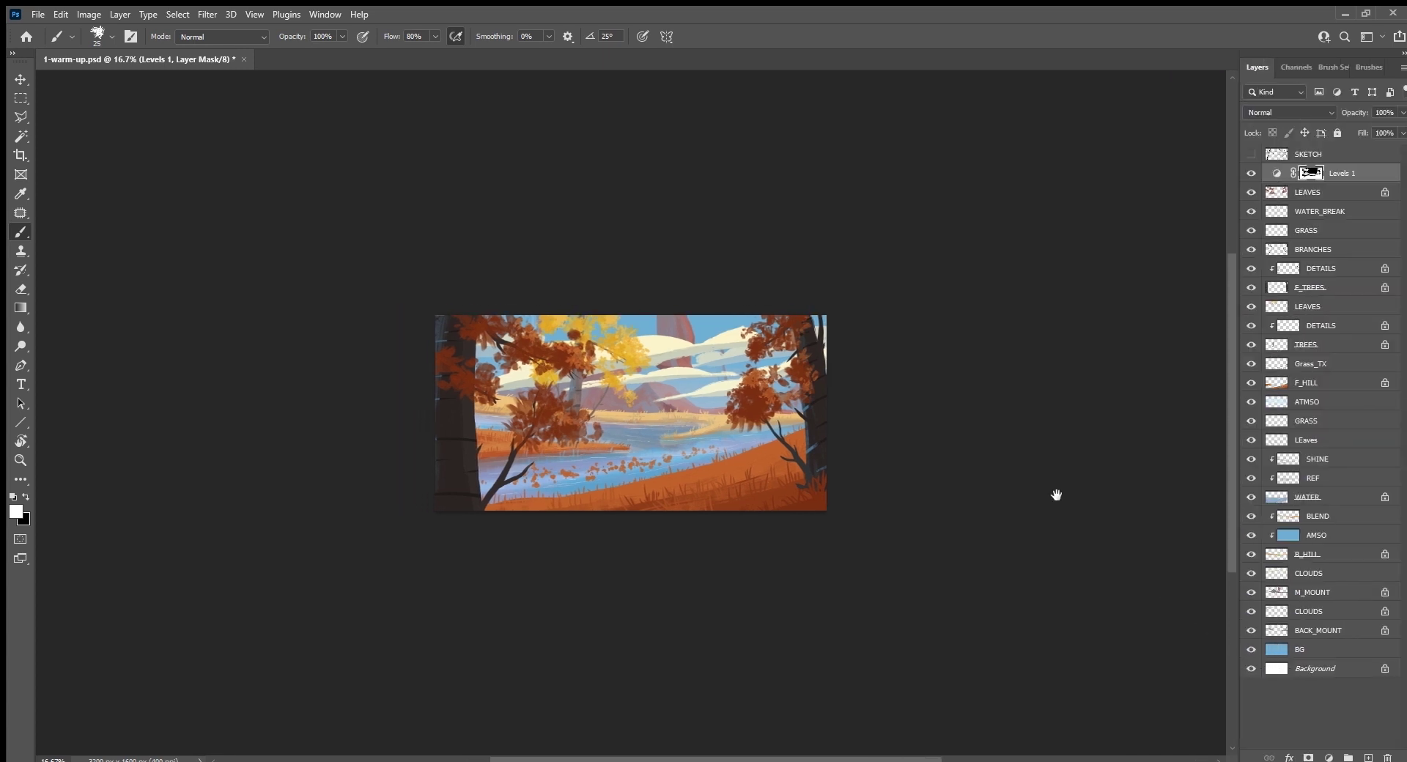
{"action": "left_click_drag", "start_coordinate": [1056, 493], "coordinate": [965, 625]}
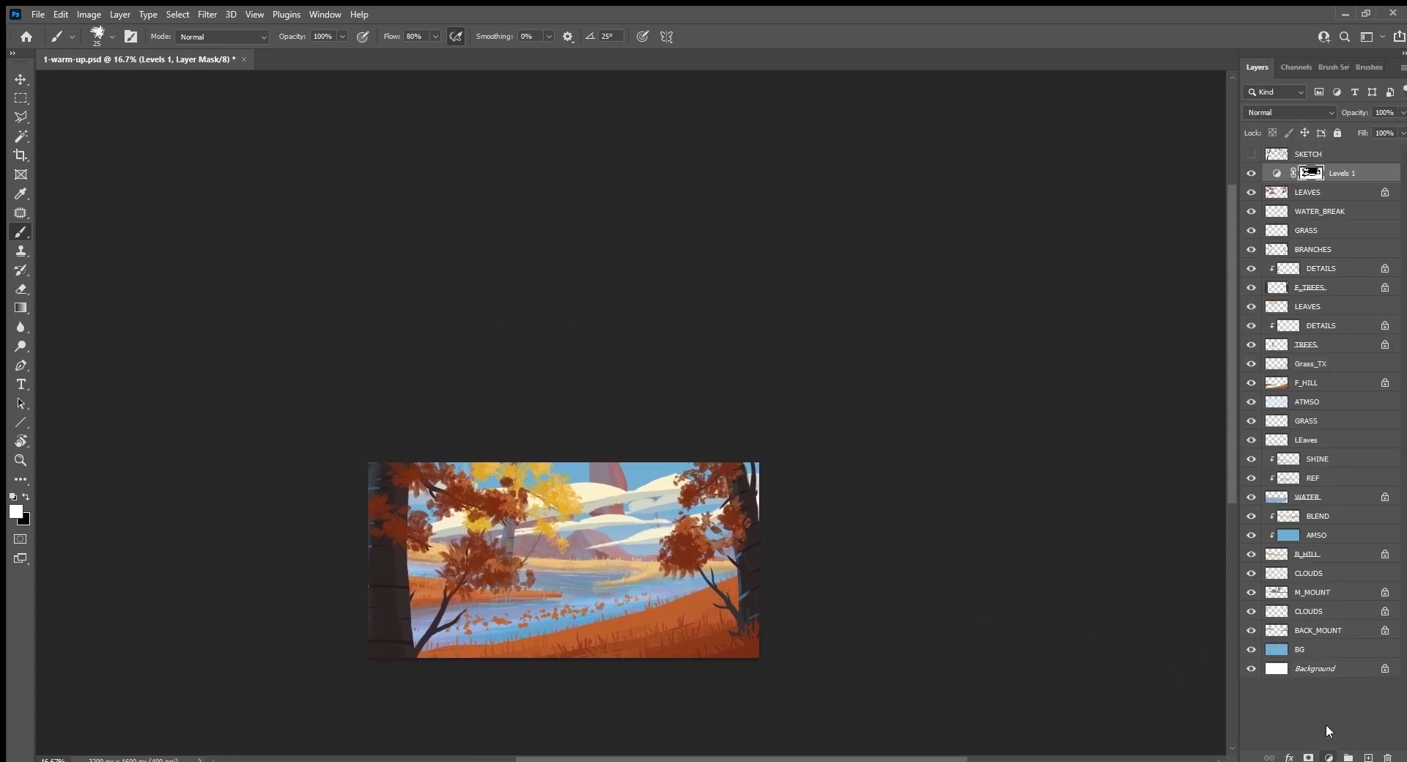
Step: Add an Exposure adjustment masked to the Levels 1 area and lower it to 53% opacity
{"action": "key", "text": "F2"}
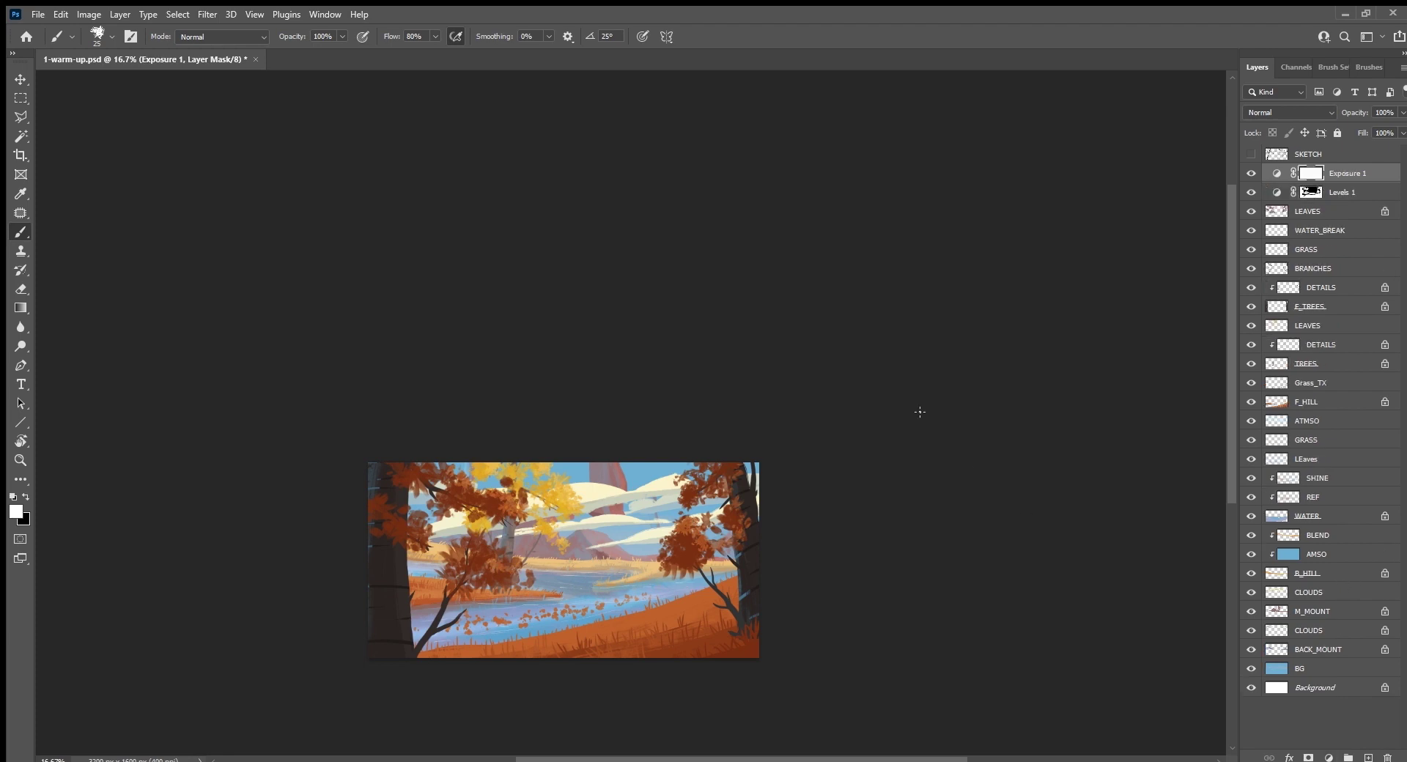
{"action": "left_click", "coordinate": [1311, 192], "text": "ctrl"}
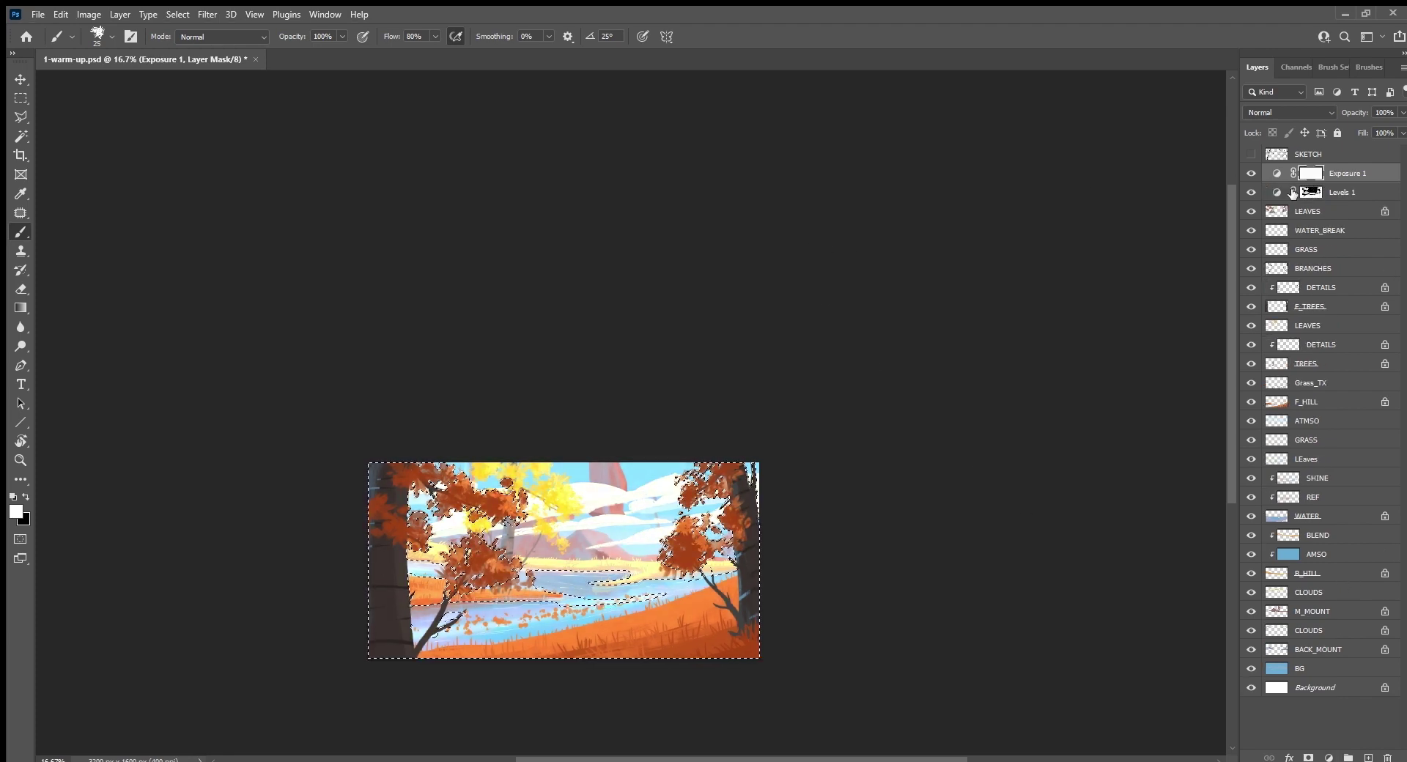
{"action": "key", "text": "ctrl+shift+i"}
{"action": "key", "text": "ctrl+BackSpace"}
{"action": "key", "text": "ctrl+d"}
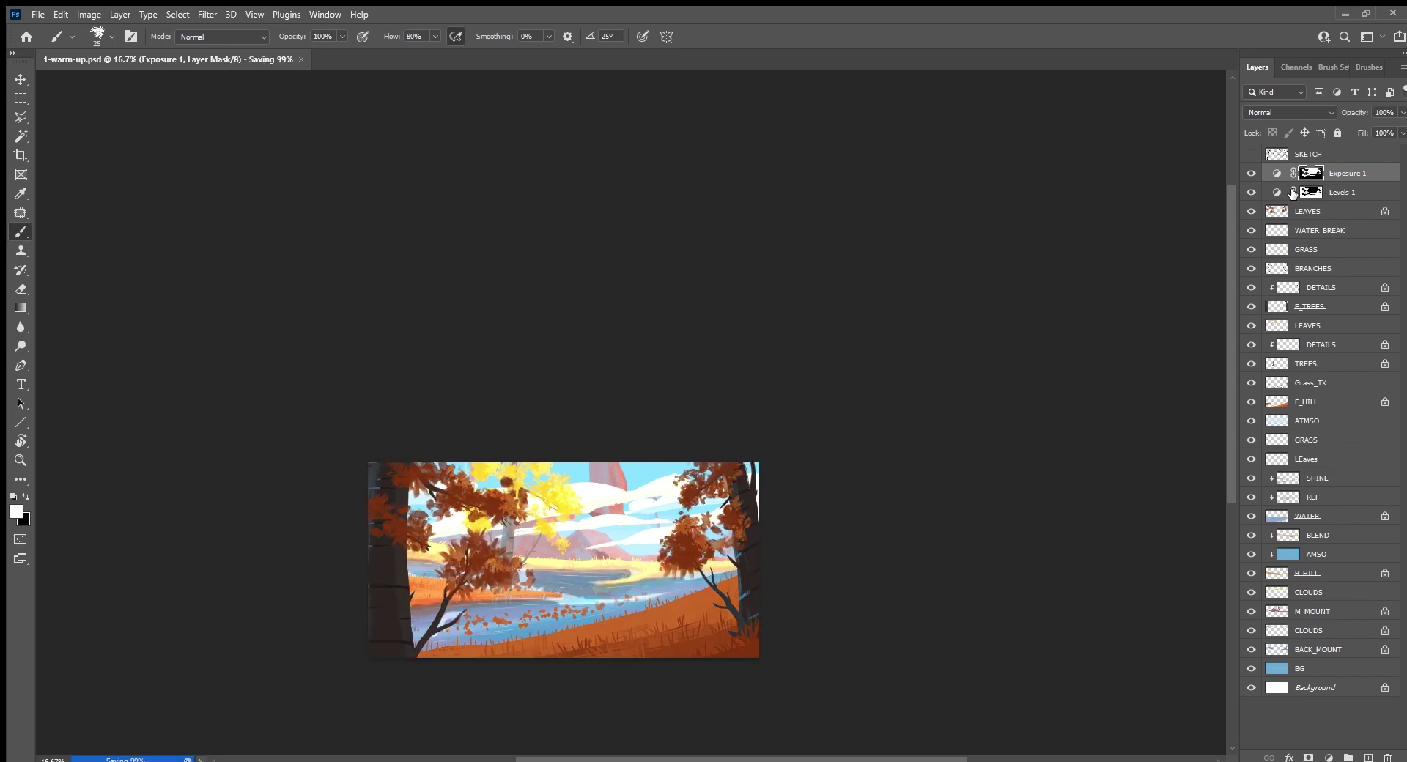
{"action": "left_click_drag", "start_coordinate": [1402, 112], "coordinate": [1373, 126]}
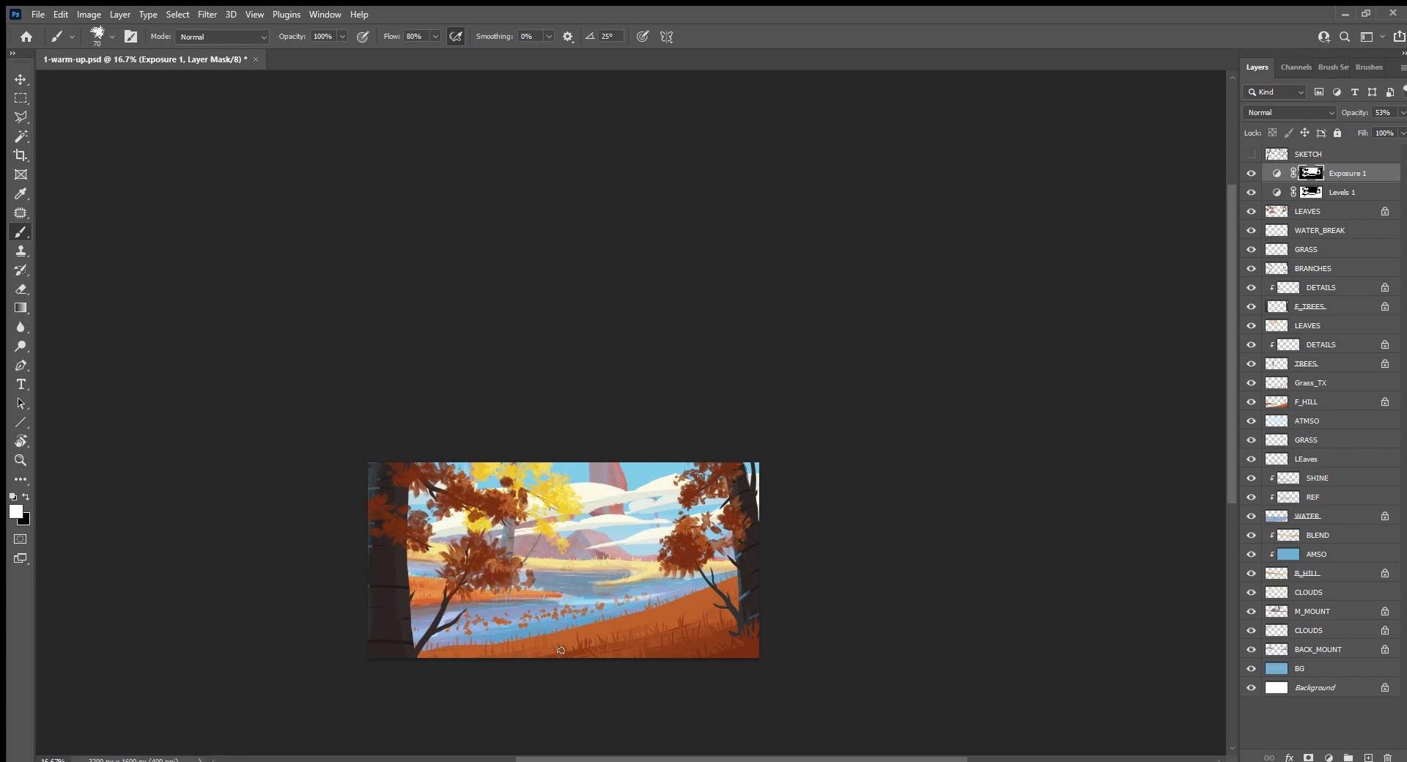
Step: Paint black into the Exposure mask to hide the brightening on parts of the water
{"action": "key", "text": "x"}
{"action": "left_click_drag", "start_coordinate": [623, 603], "coordinate": [644, 595]}
{"action": "left_click_drag", "start_coordinate": [529, 581], "coordinate": [477, 584]}
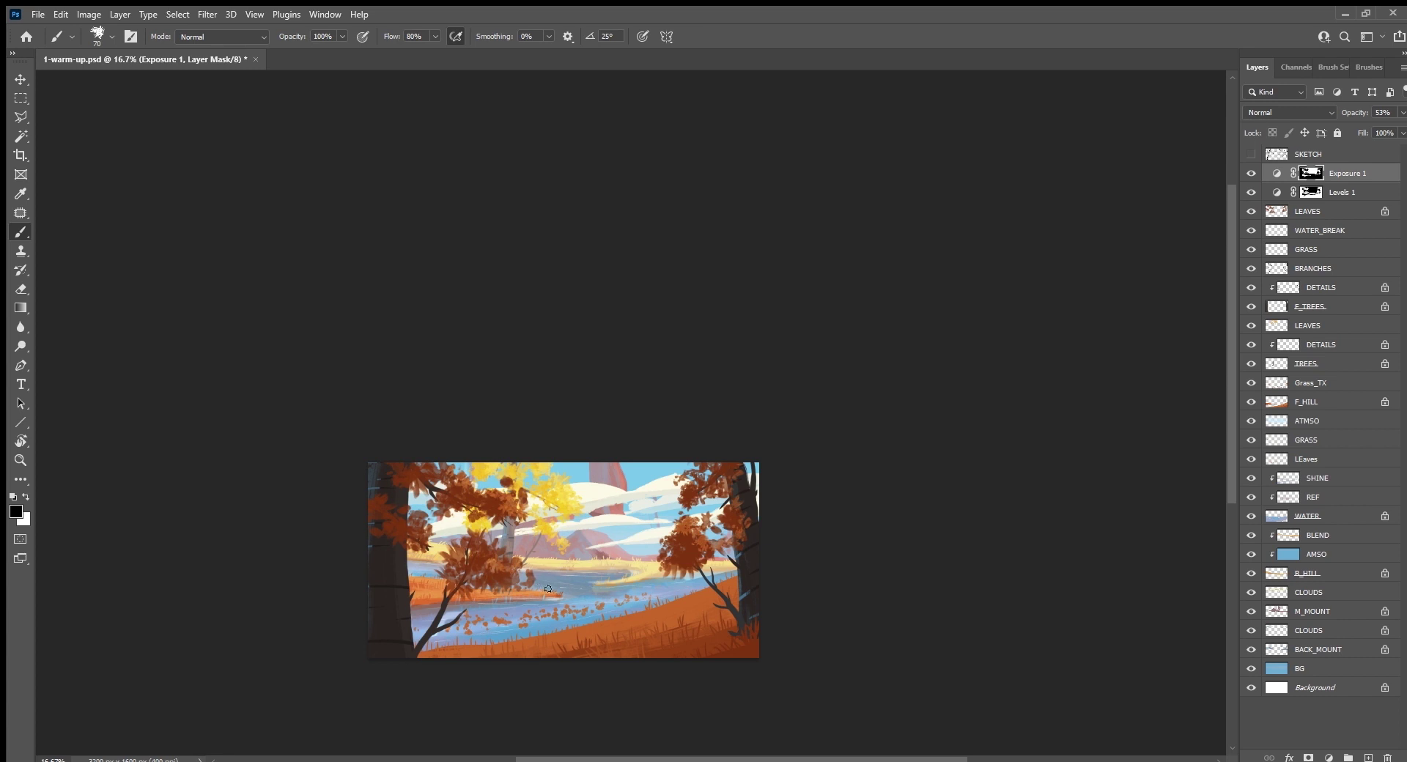
{"action": "left_click_drag", "start_coordinate": [533, 598], "coordinate": [593, 597]}
{"action": "key", "text": "r"}
{"action": "left_click_drag", "start_coordinate": [596, 665], "coordinate": [604, 526]}
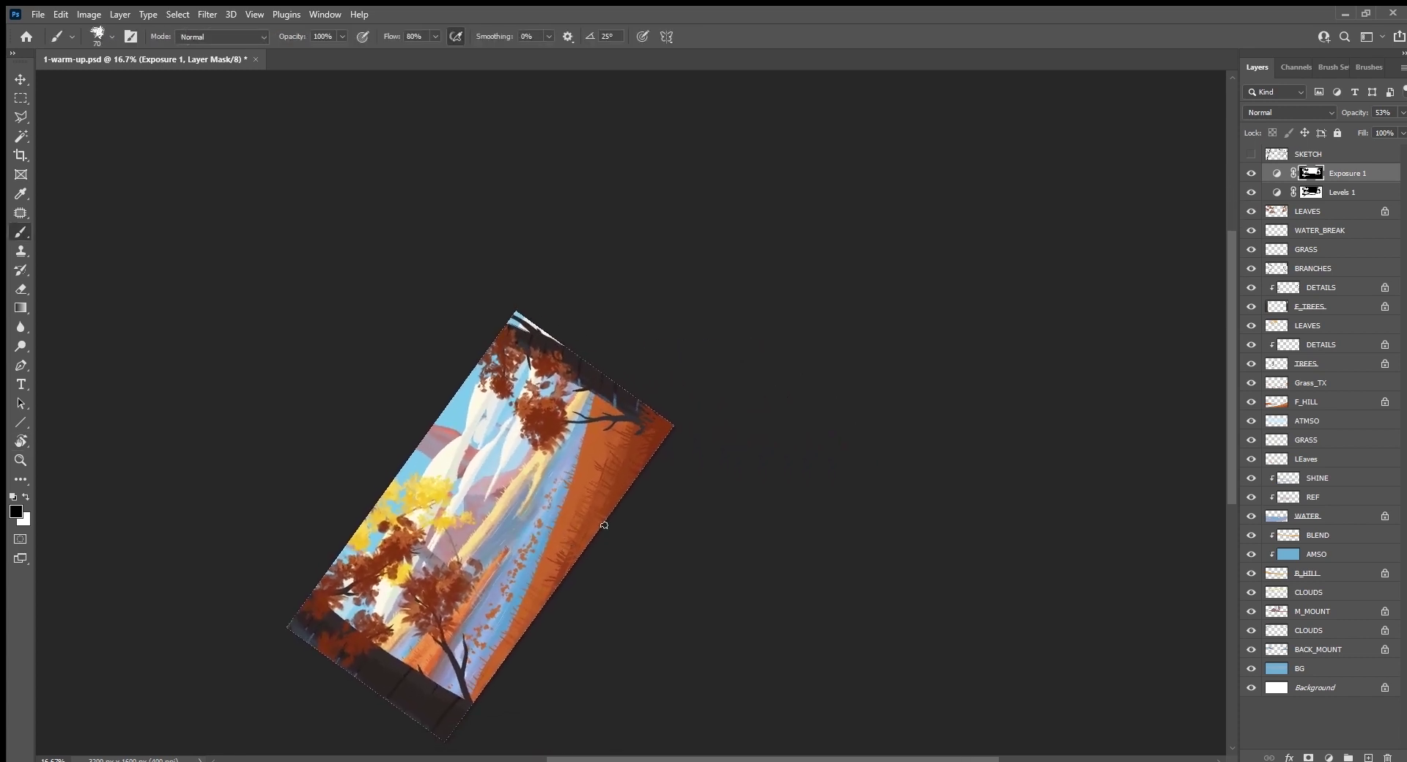
{"action": "left_click_drag", "start_coordinate": [471, 653], "coordinate": [459, 640]}
Step: Paint white into the Exposure mask to brighten the river, straighten the view, and save
{"action": "key", "text": "x"}
{"action": "mouse_move", "coordinate": [519, 551]}
{"action": "left_mouse_down"}
{"action": "mouse_move", "coordinate": [571, 432]}
{"action": "mouse_move", "coordinate": [567, 454]}
{"action": "left_mouse_up"}
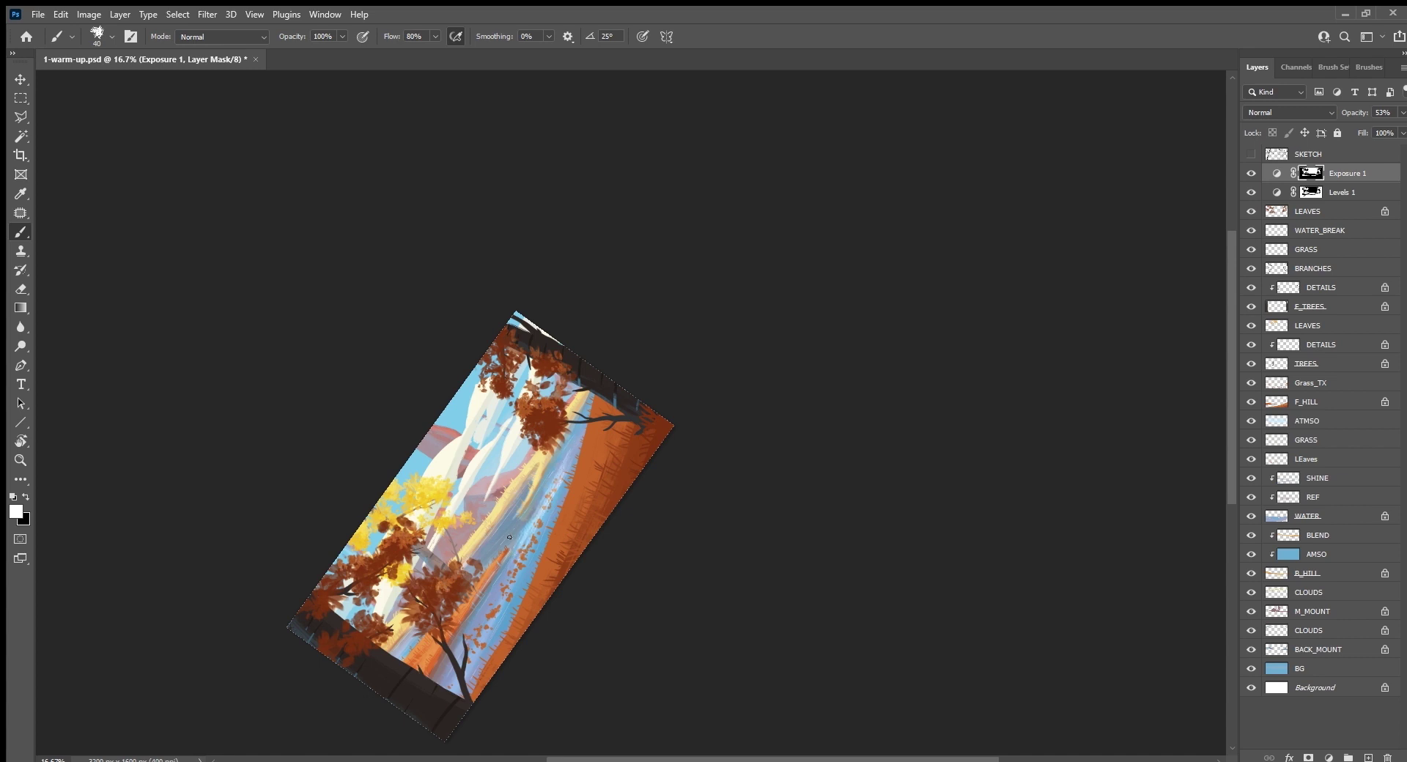
{"action": "mouse_move", "coordinate": [509, 537]}
{"action": "left_mouse_down"}
{"action": "mouse_move", "coordinate": [522, 530]}
{"action": "mouse_move", "coordinate": [472, 566]}
{"action": "mouse_move", "coordinate": [530, 507]}
{"action": "mouse_move", "coordinate": [546, 512]}
{"action": "mouse_move", "coordinate": [524, 557]}
{"action": "mouse_move", "coordinate": [550, 501]}
{"action": "mouse_move", "coordinate": [497, 590]}
{"action": "mouse_move", "coordinate": [591, 395]}
{"action": "left_mouse_up"}
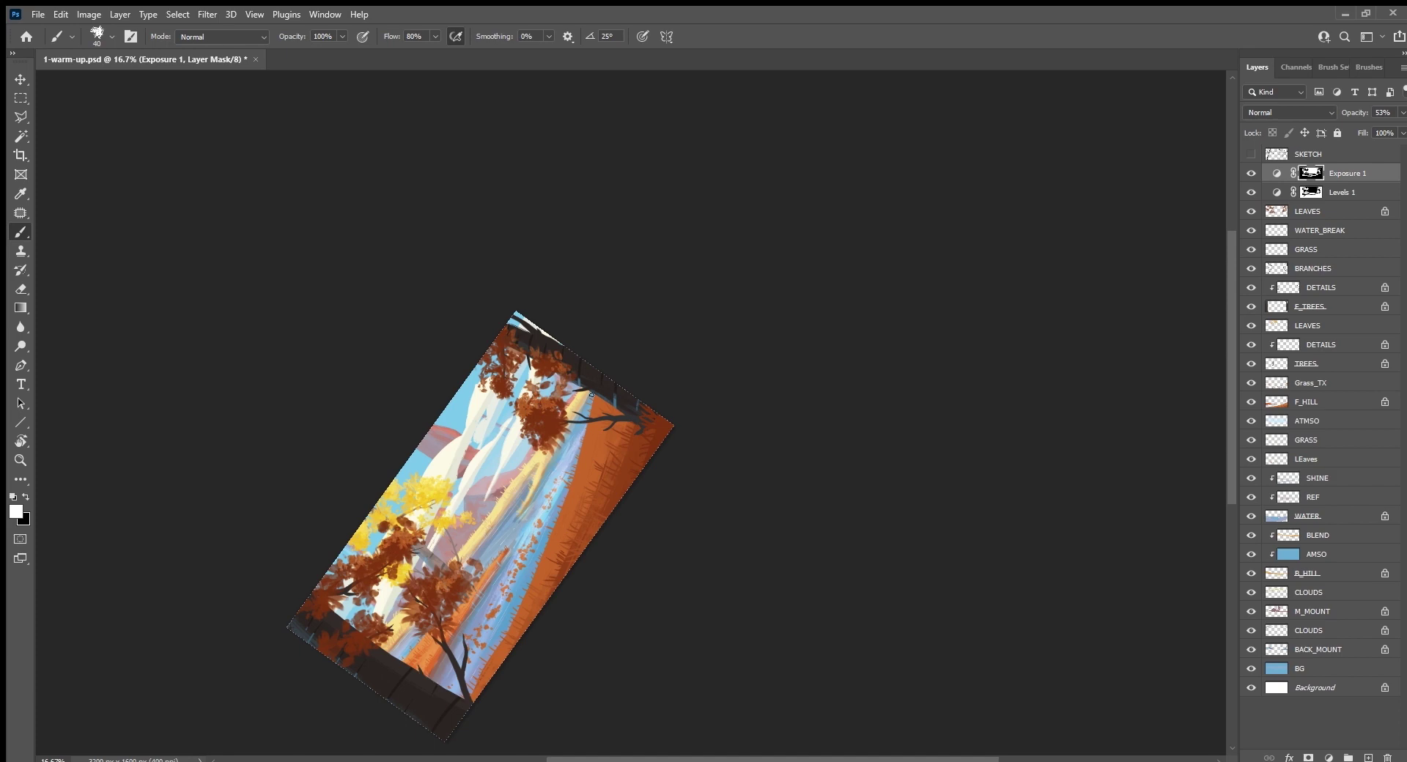
{"action": "key", "text": "Escape"}
{"action": "key", "text": "ctrl+s"}
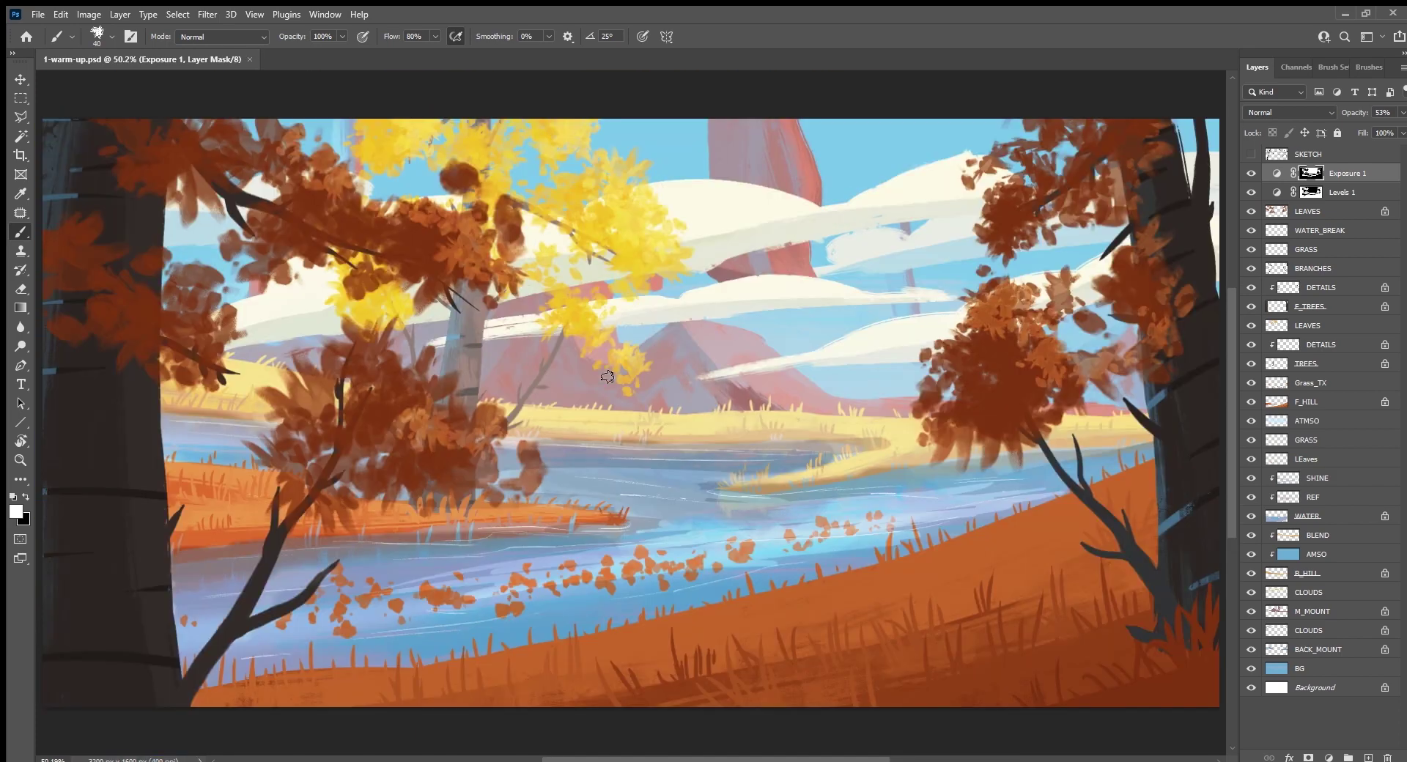
Step: On a new Layer 1, dab a small light figure on the orange riverbank
{"action": "key", "text": "ctrl+0"}
{"action": "left_click_drag", "start_coordinate": [928, 628], "coordinate": [857, 624]}
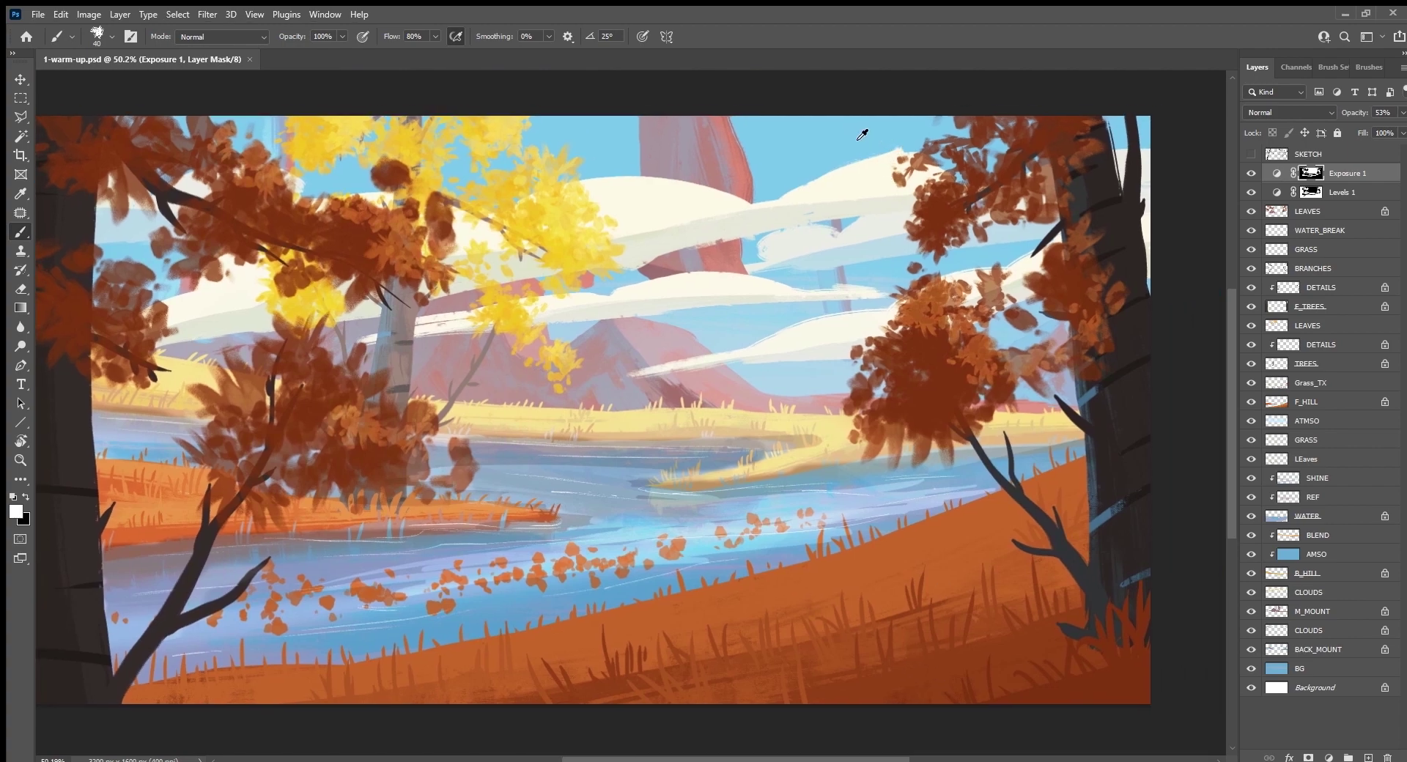
{"action": "left_click", "coordinate": [837, 295], "text": "alt"}
{"action": "key", "text": "bracketleft"}
{"action": "key", "text": "bracketleft"}
{"action": "key", "text": "bracketleft"}
{"action": "left_click", "coordinate": [1368, 758]}
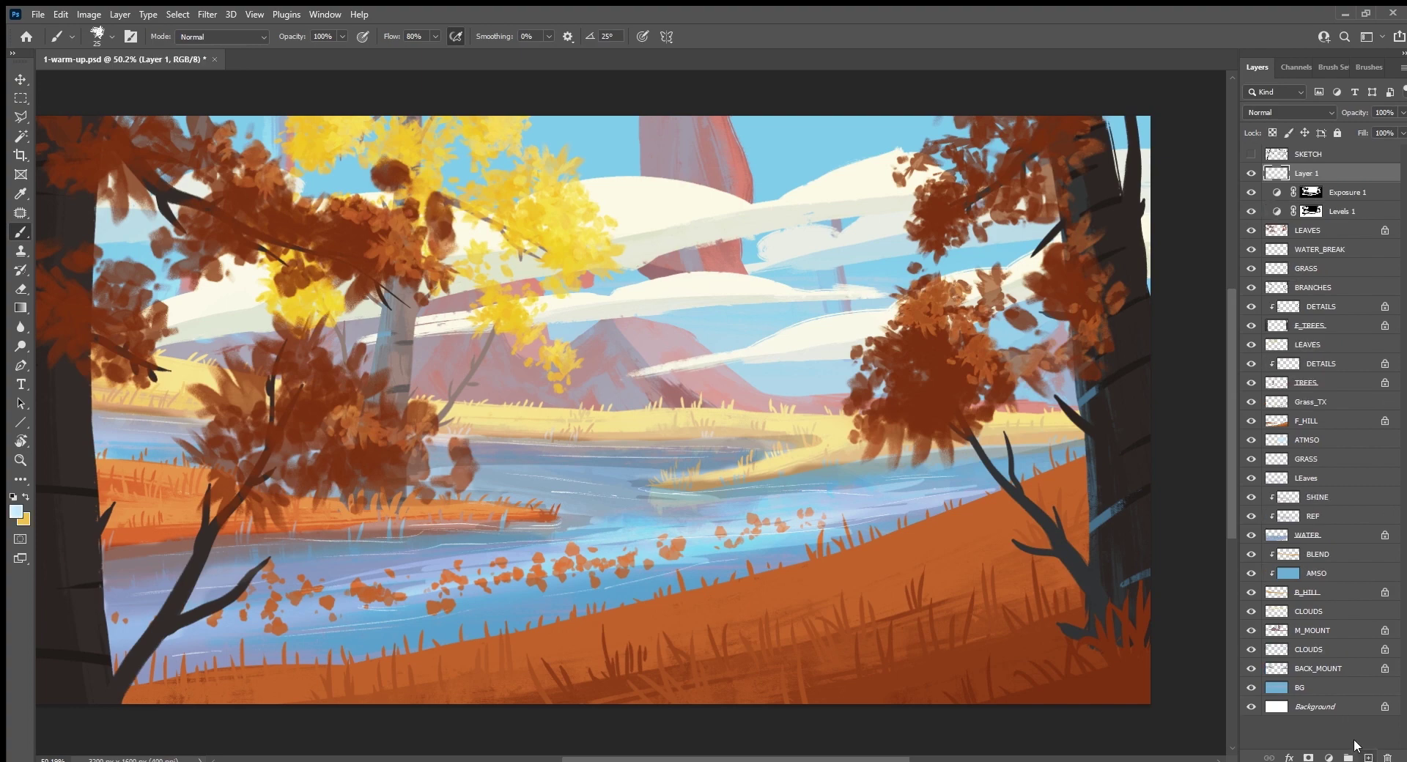
{"action": "left_click", "coordinate": [737, 597]}
Step: Zoom in on the figure, pick a dark red-brown with a finer brush, then return to the full view
{"action": "key", "text": "ctrl+plus"}
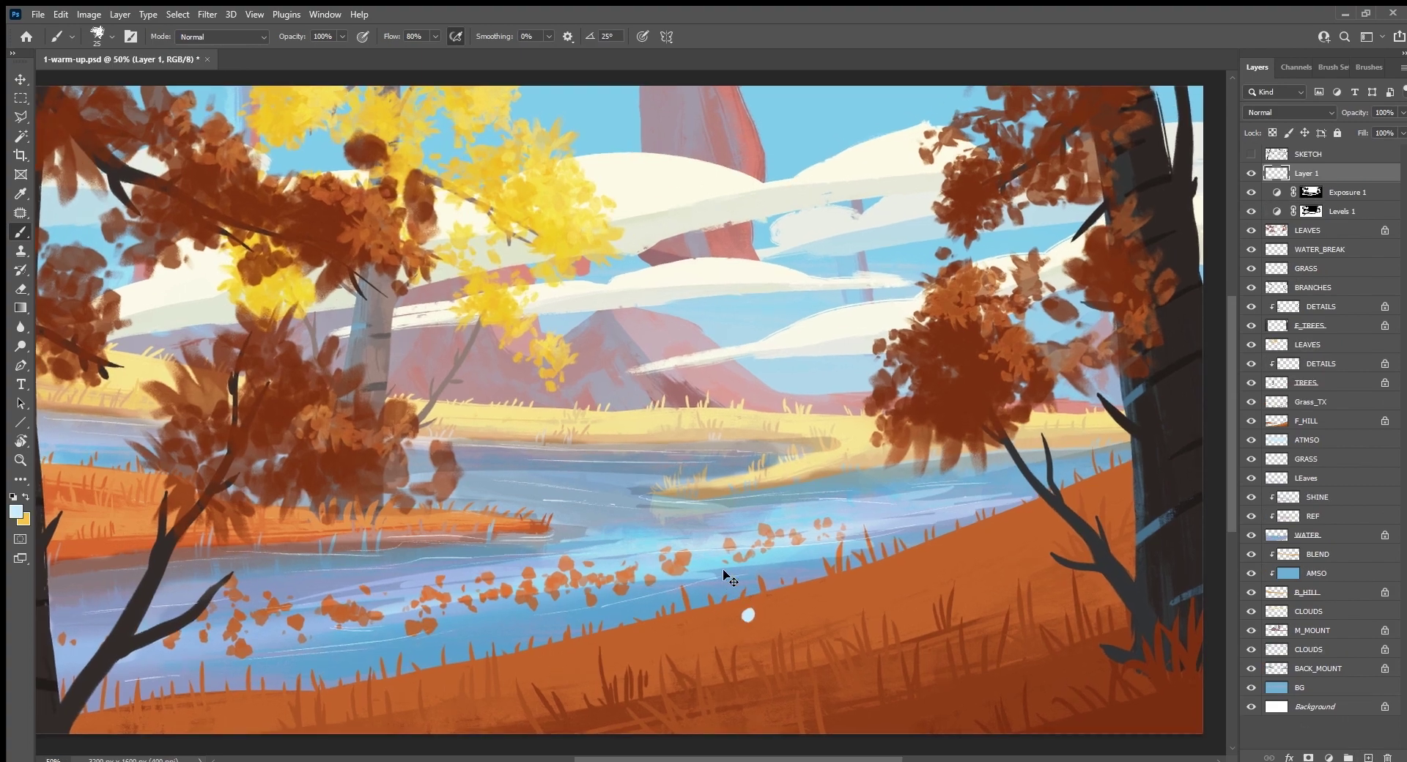
{"action": "mouse_move", "coordinate": [800, 676]}
{"action": "left_mouse_down"}
{"action": "mouse_move", "coordinate": [778, 512]}
{"action": "mouse_move", "coordinate": [749, 543]}
{"action": "mouse_move", "coordinate": [766, 541]}
{"action": "mouse_move", "coordinate": [747, 528]}
{"action": "mouse_move", "coordinate": [764, 534]}
{"action": "left_mouse_up"}
{"action": "key", "text": "bracketleft"}
{"action": "key", "text": "bracketleft"}
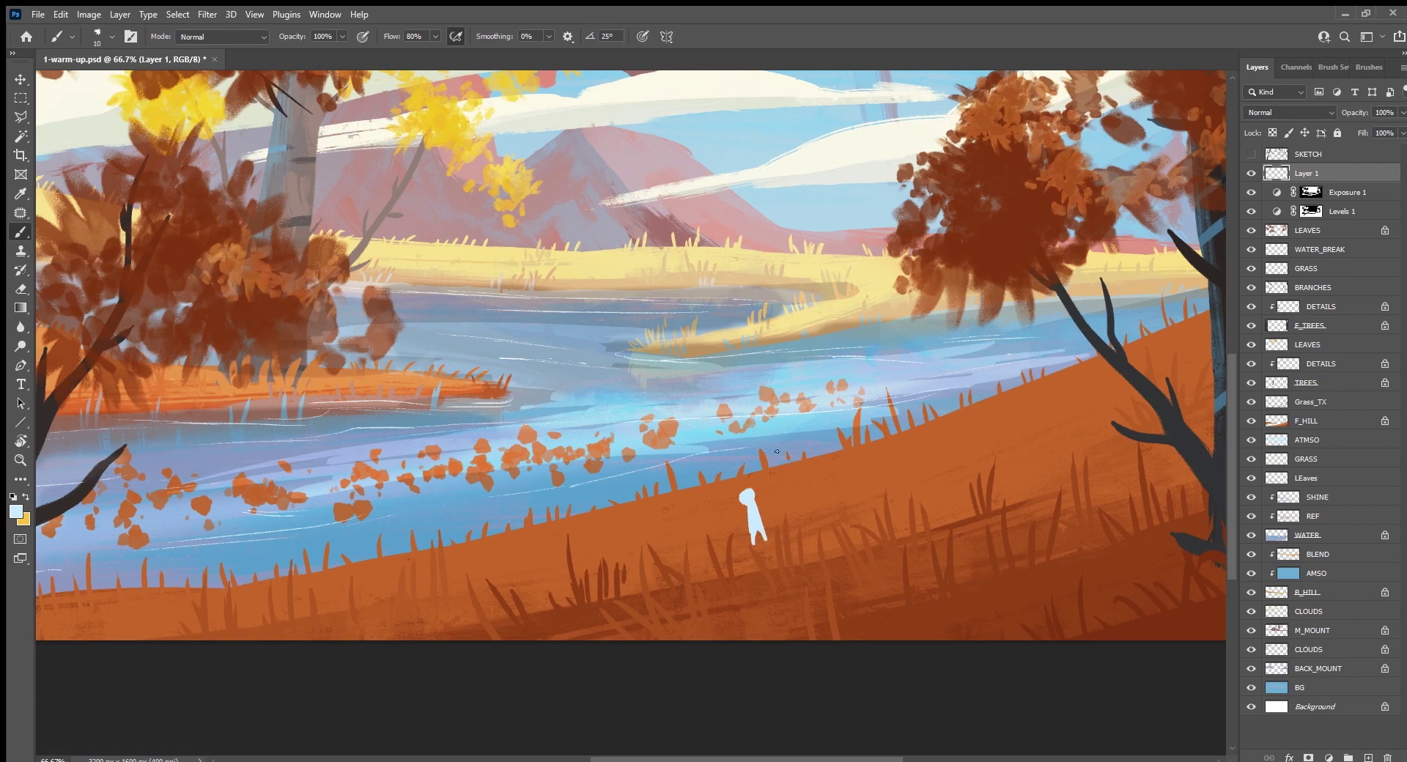
{"action": "left_click", "coordinate": [1171, 629], "text": "alt"}
{"action": "key", "text": "r"}
{"action": "mouse_move", "coordinate": [791, 681]}
{"action": "left_mouse_down"}
{"action": "mouse_move", "coordinate": [805, 673]}
{"action": "mouse_move", "coordinate": [824, 481]}
{"action": "left_mouse_up"}
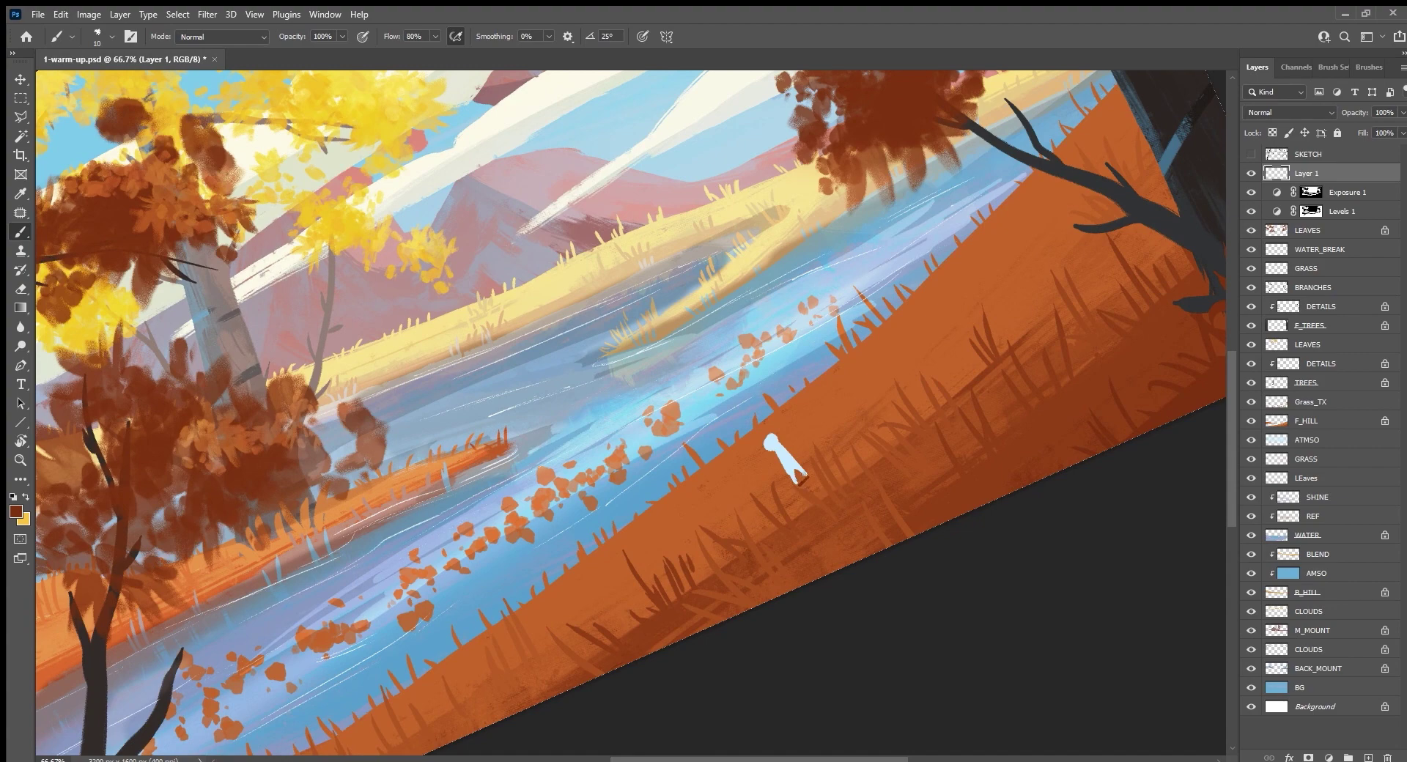
{"action": "key", "text": "Escape"}
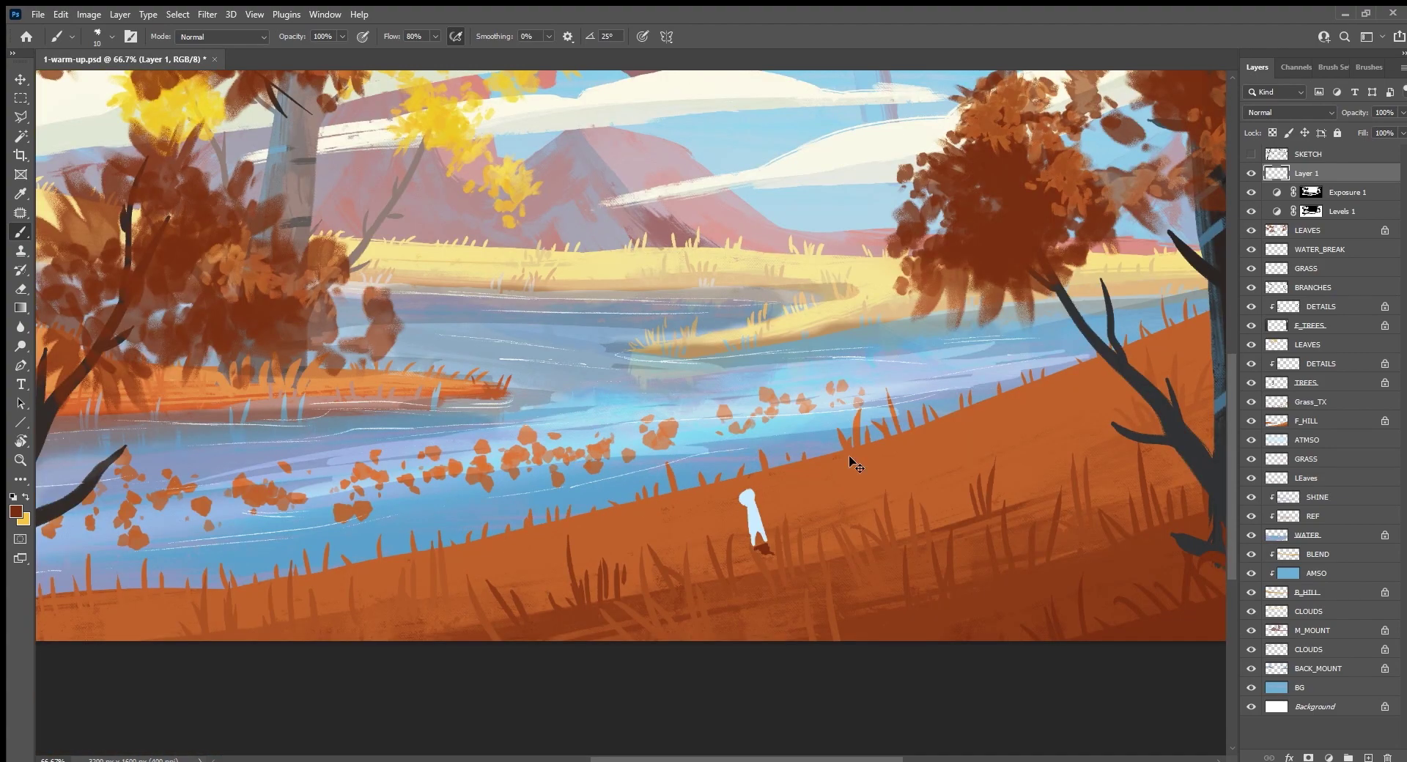
{"action": "key", "text": "ctrl+0"}
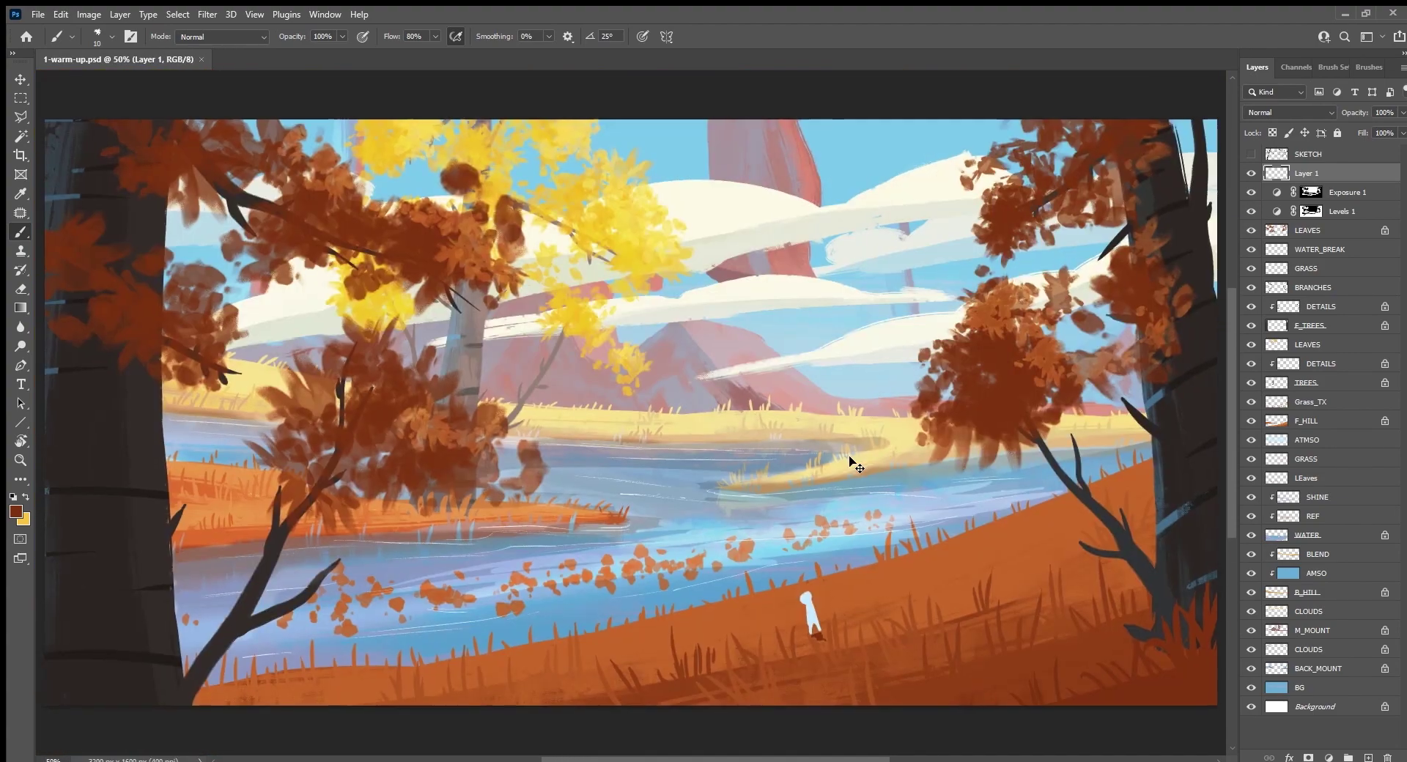
{"action": "key", "text": "ctrl+minus"}
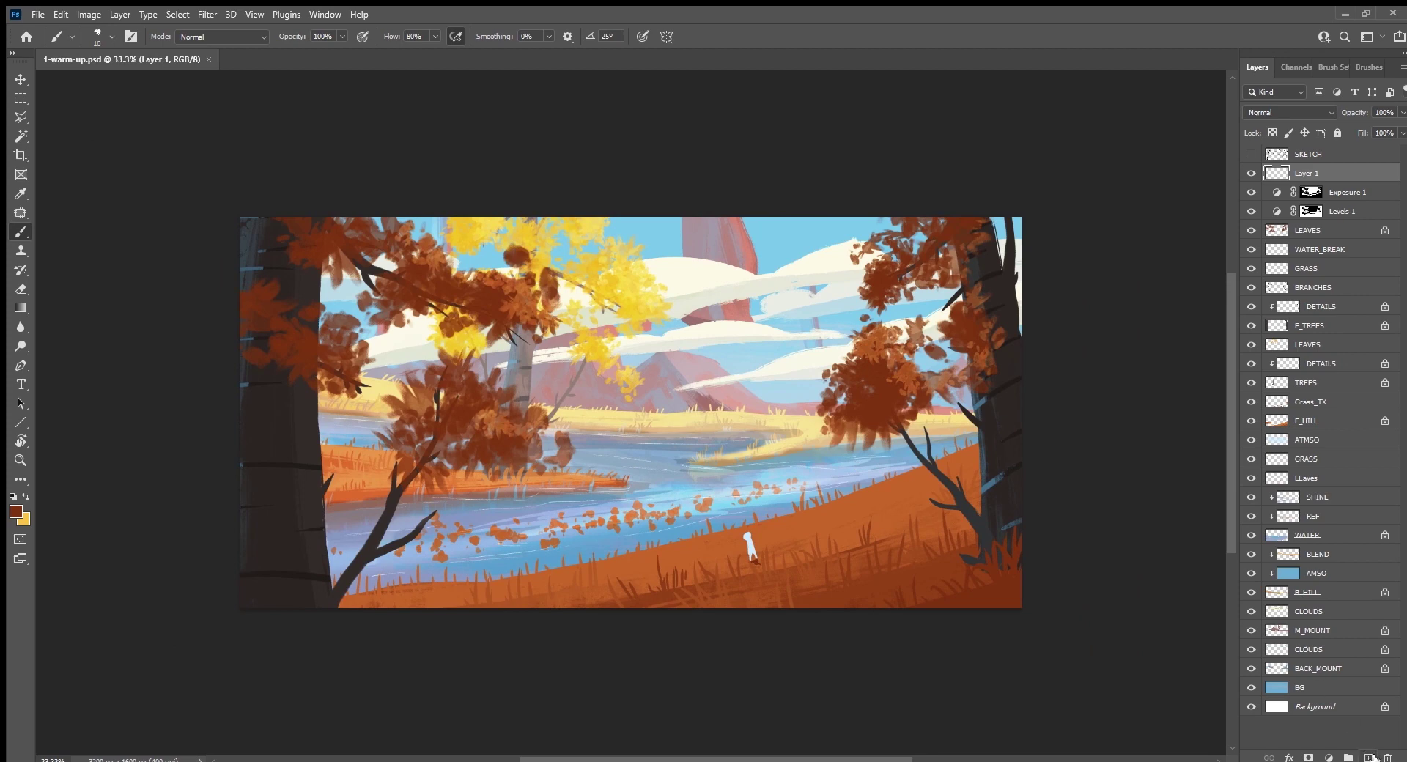
Step: Add Layer 2 and paint a small light-blue signature on the bank with a 25 px brush
{"action": "left_click", "coordinate": [1369, 758]}
{"action": "left_click", "coordinate": [781, 229], "text": "alt"}
{"action": "key", "text": "period"}
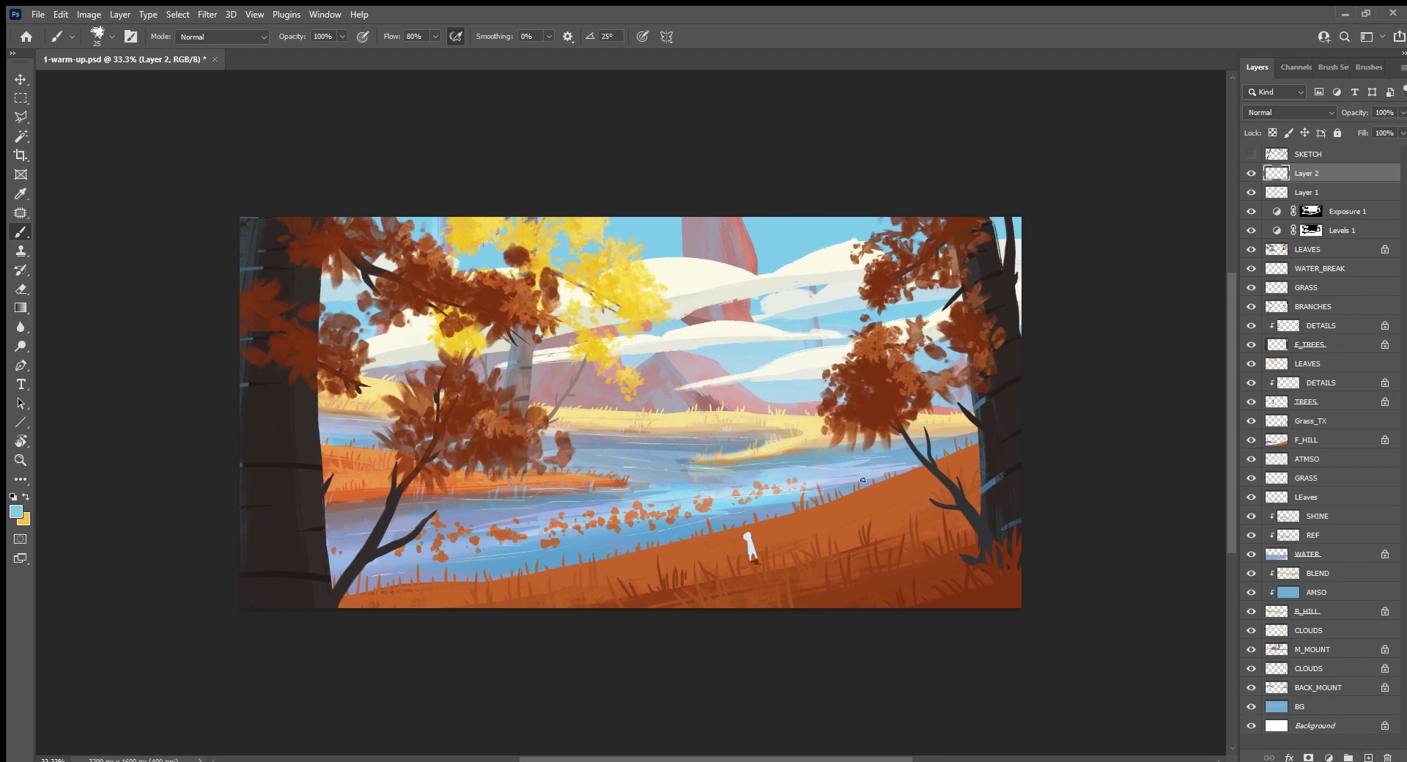
{"action": "left_click_drag", "start_coordinate": [882, 543], "coordinate": [918, 529]}
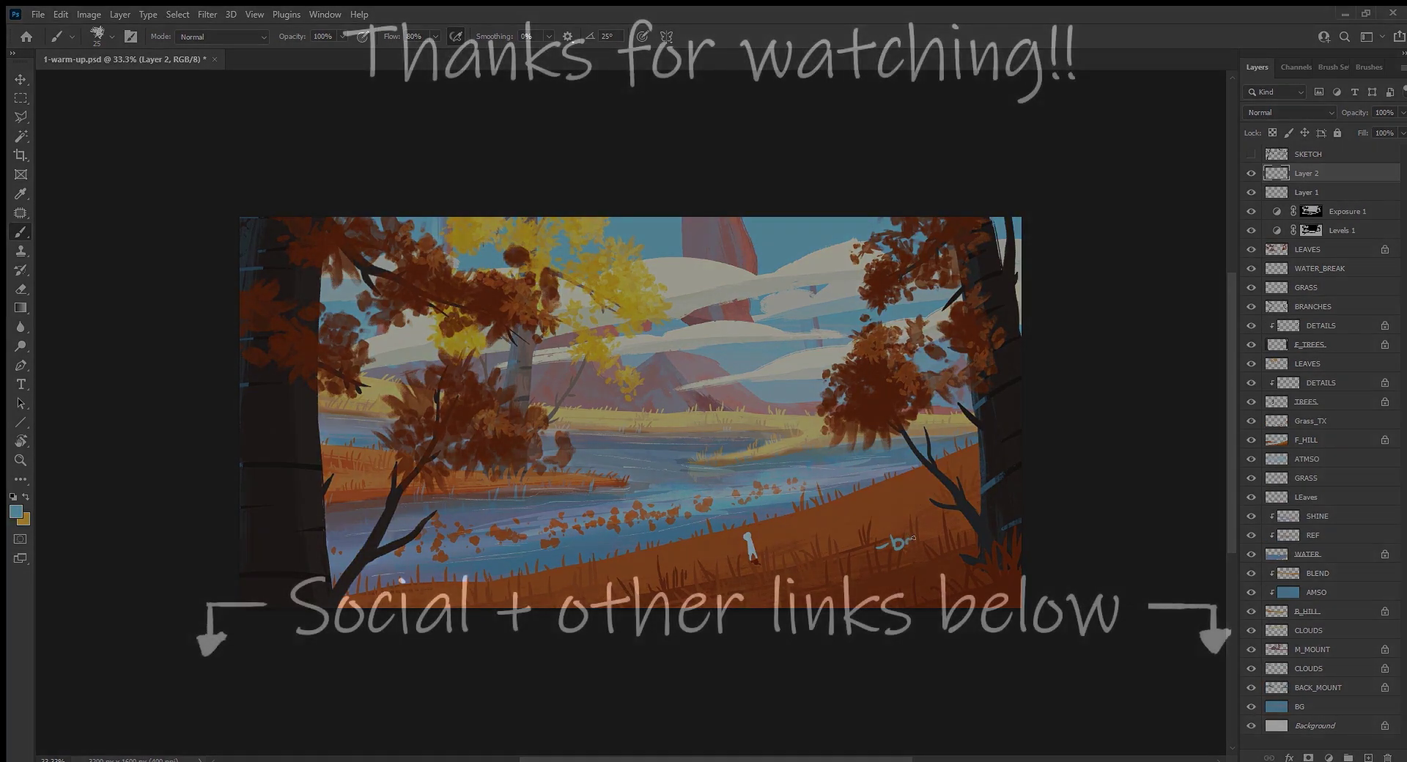